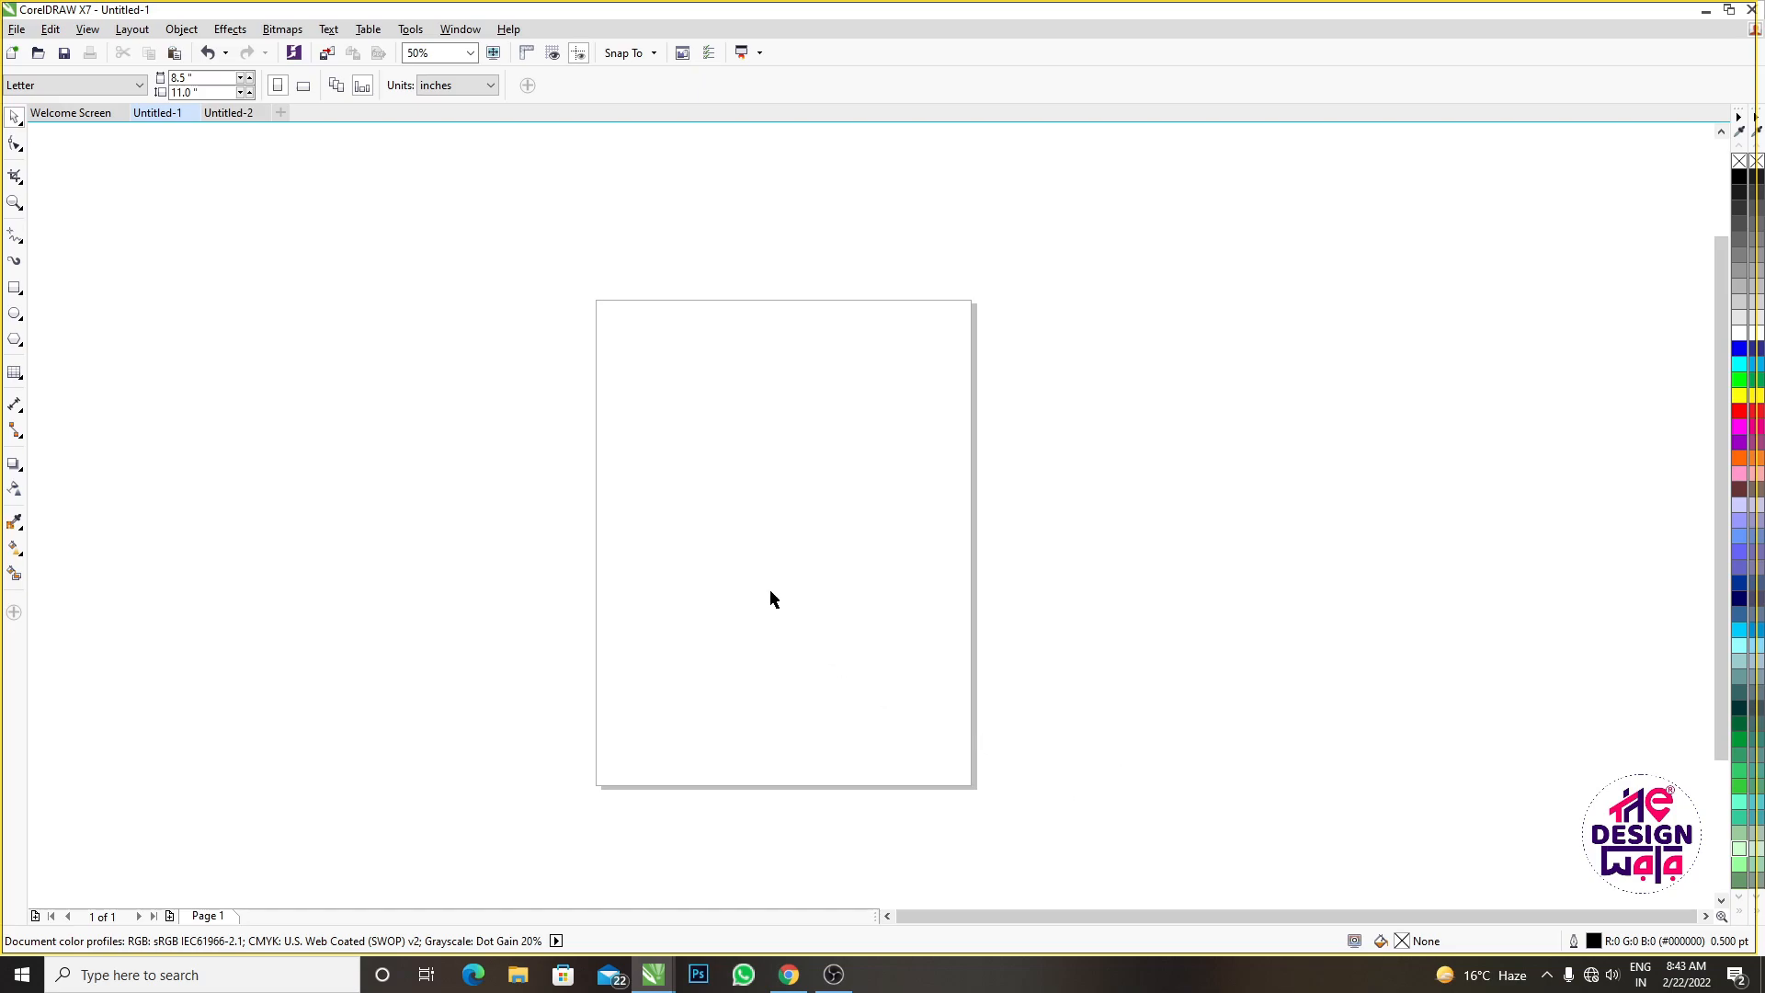
click(329, 29)
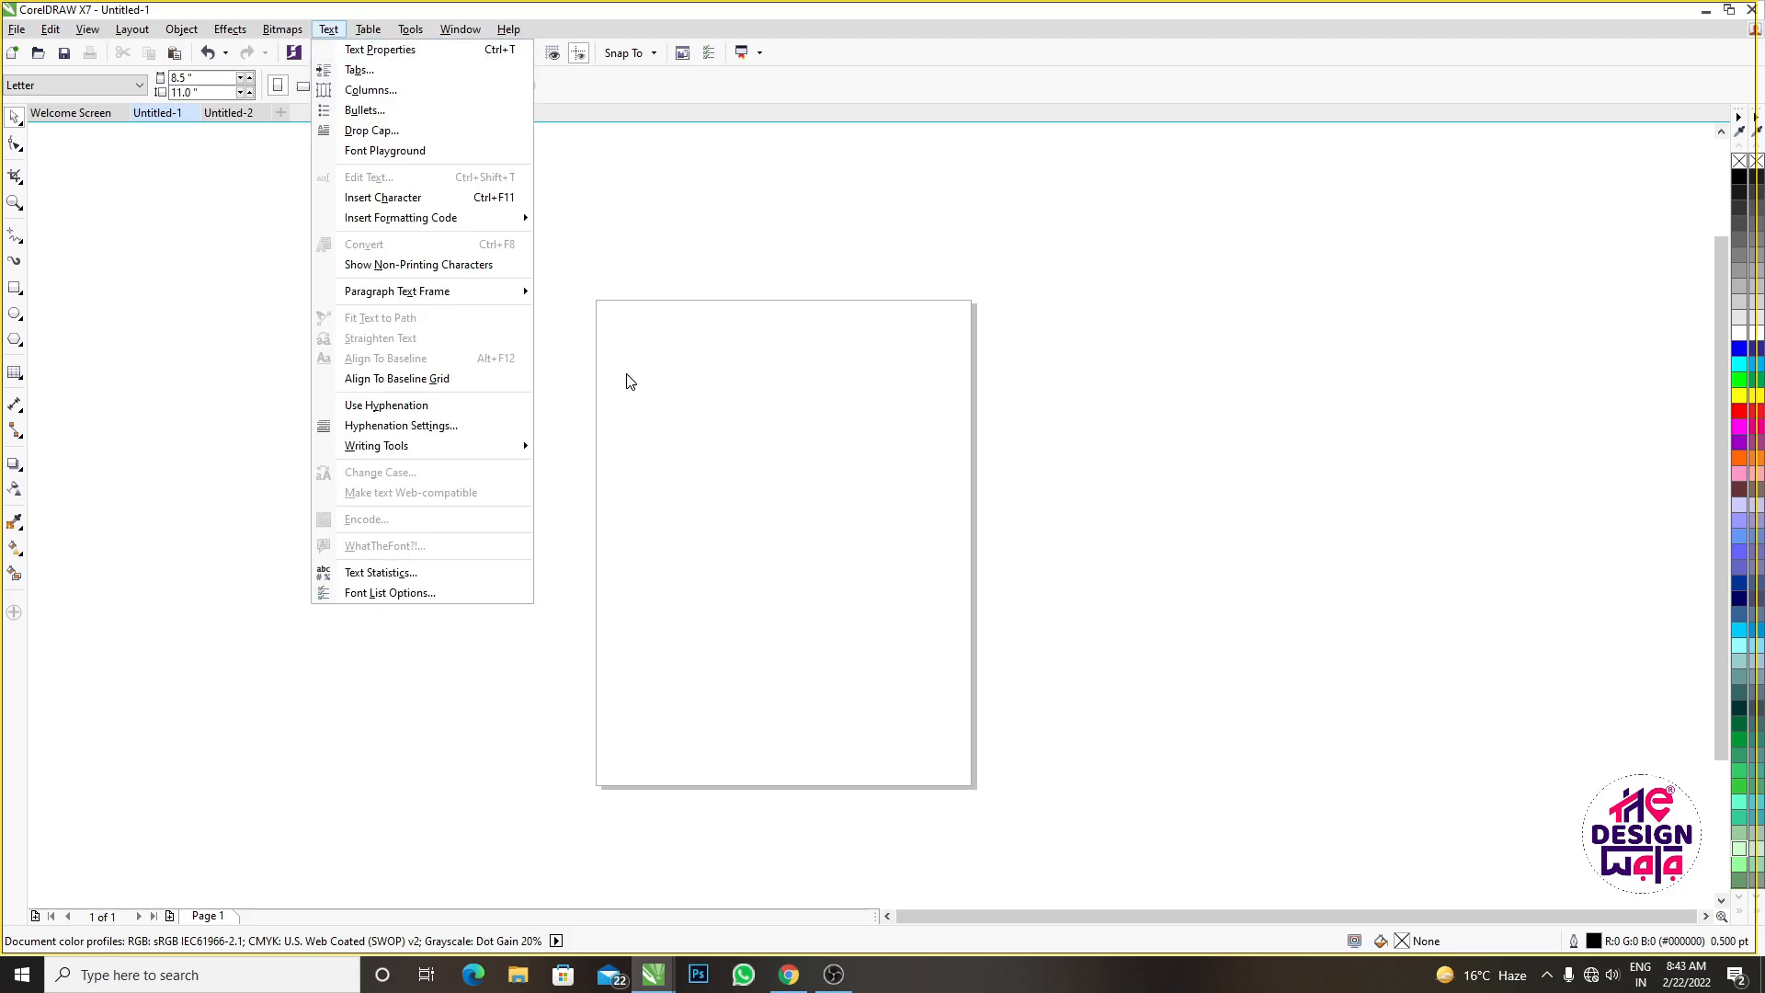
click(640, 410)
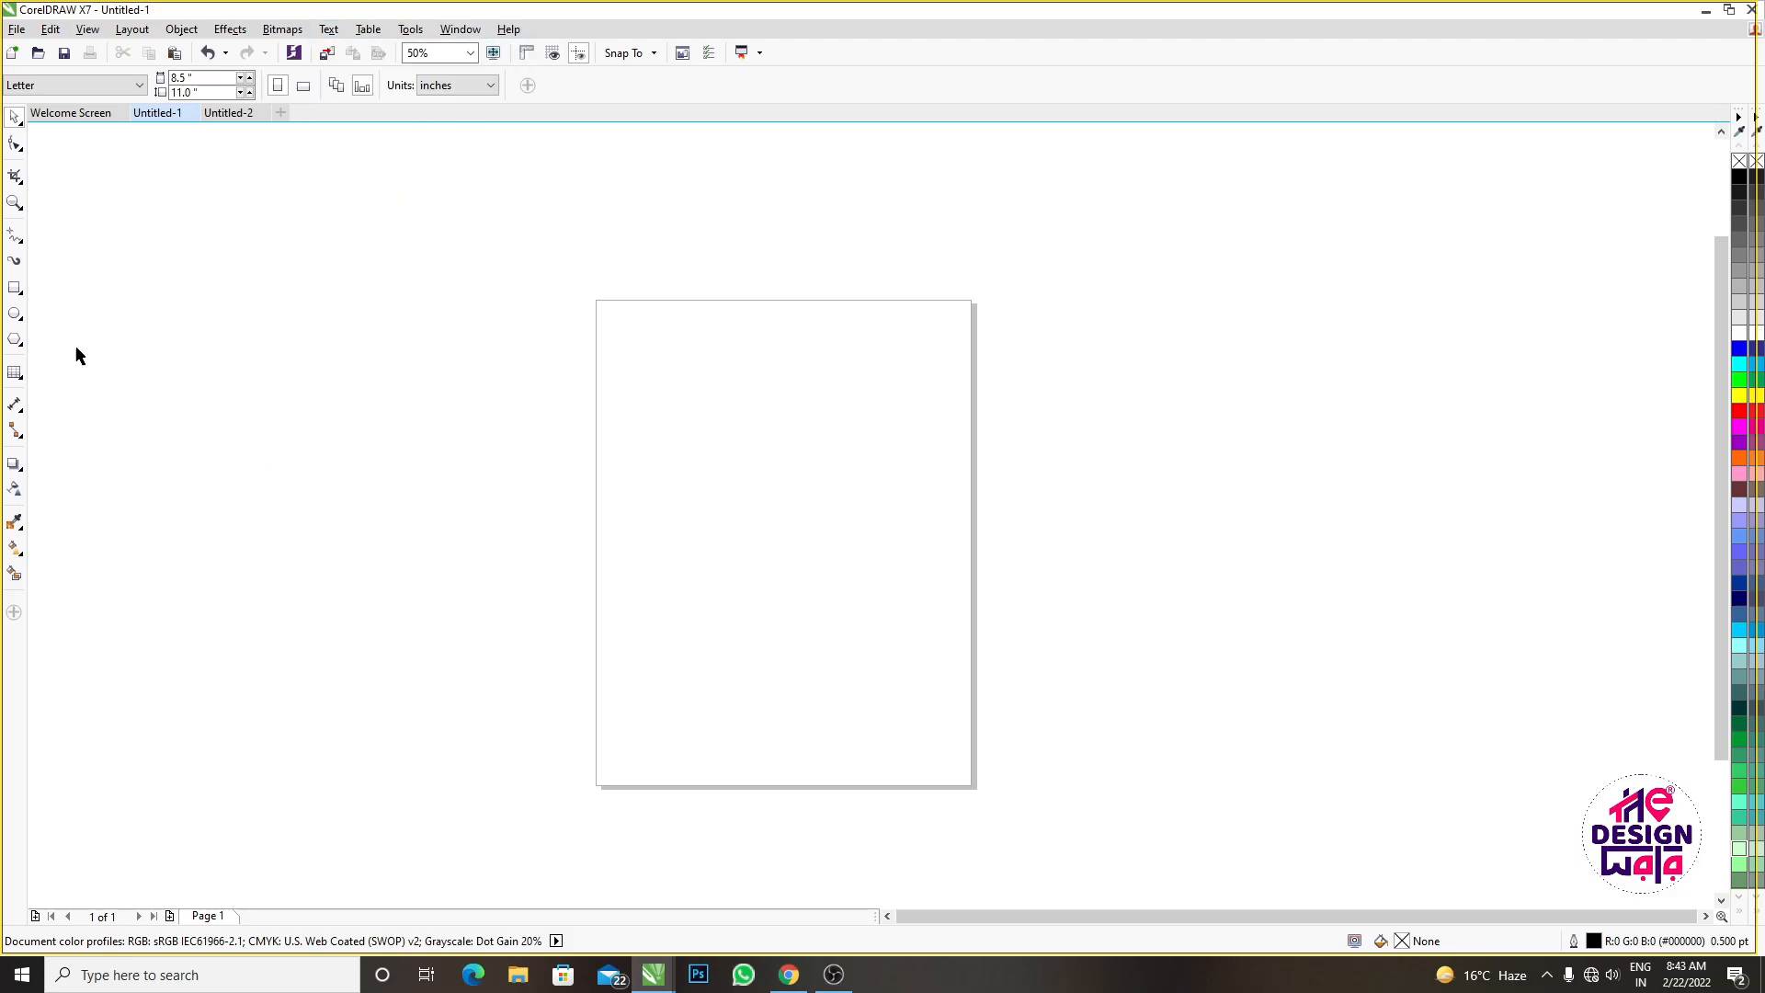
Copy the words "If you want to live a happy l" from the first English quote in the Untitled-2 document
click(221, 124)
scroll(858, 394, up, 3)
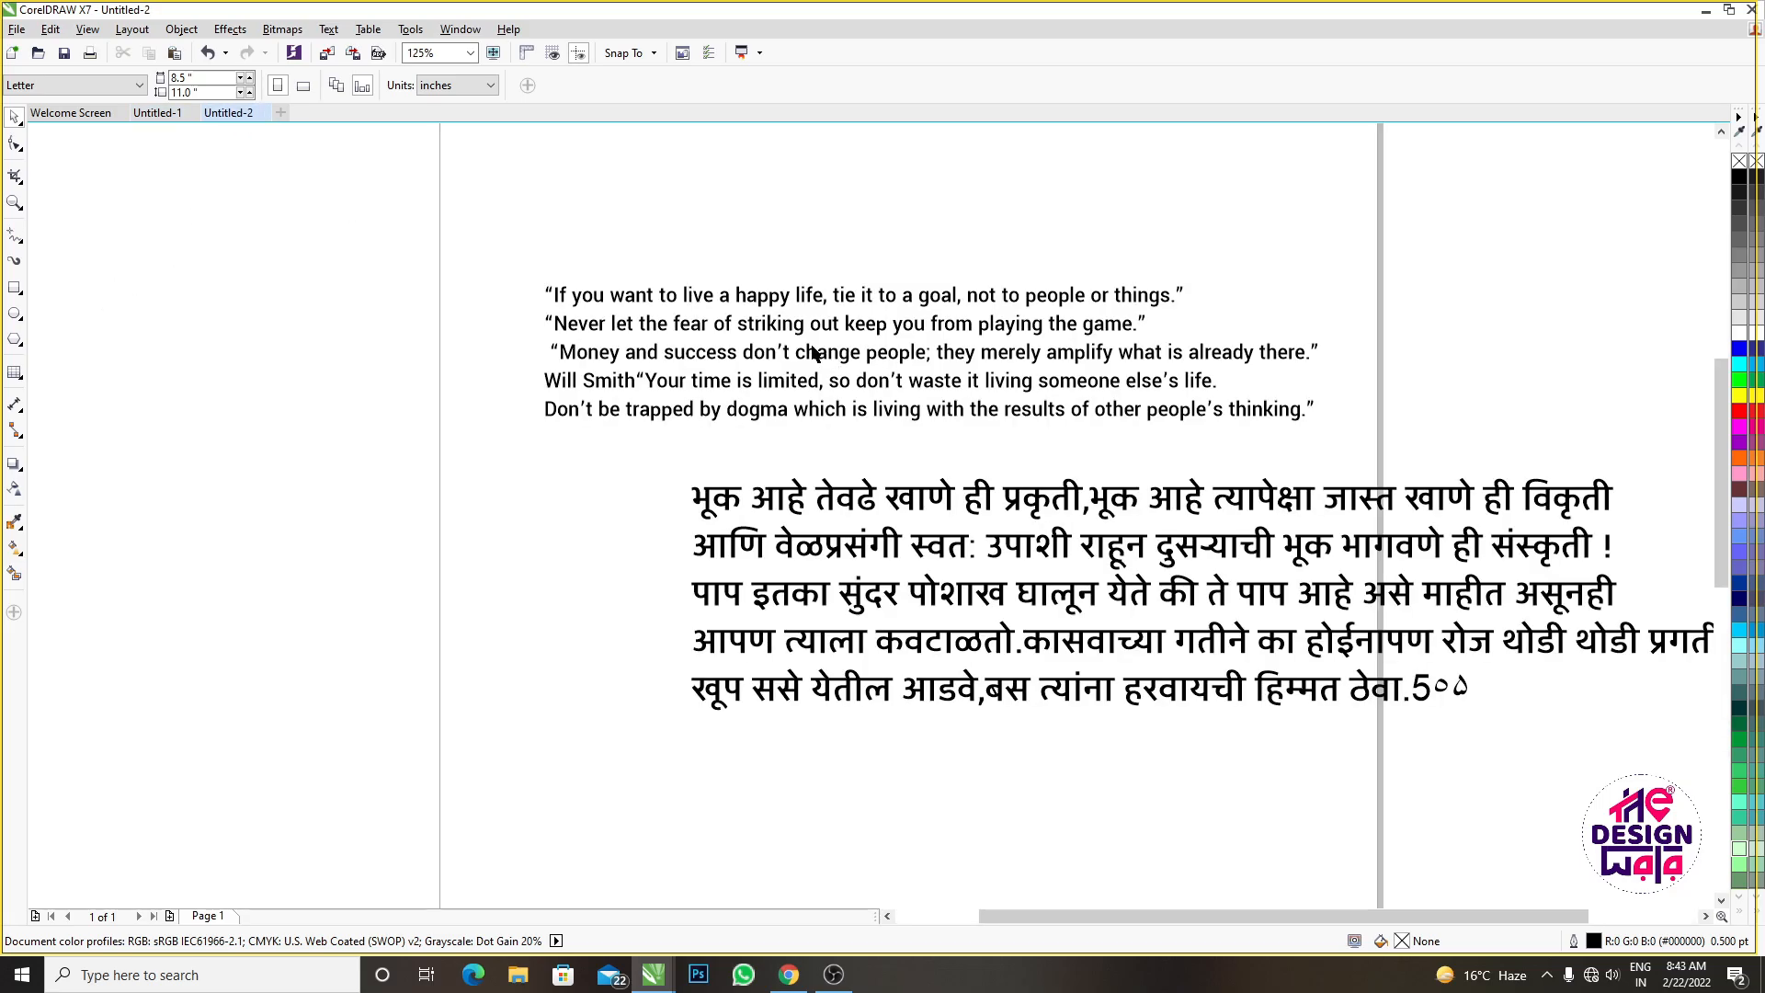
scroll(564, 292, up, 1)
double_click(555, 296)
drag(550, 304, 1036, 318)
key(ctrl+c)
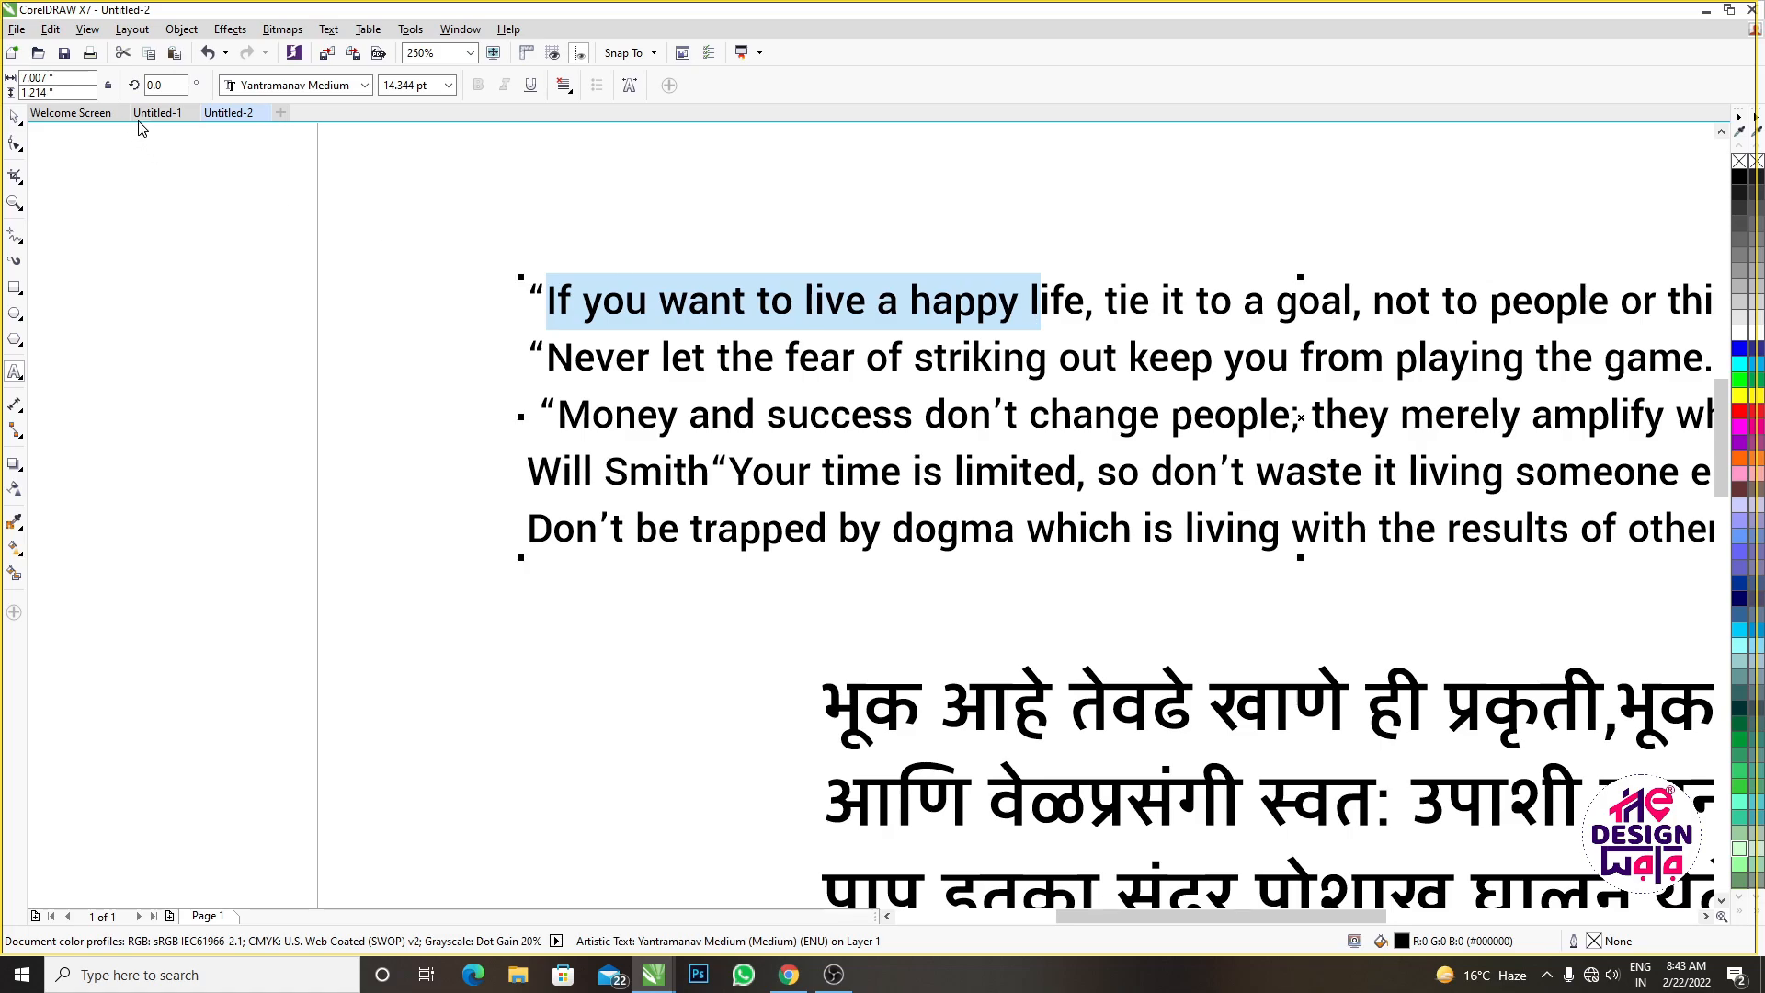
Paste the copied words as artistic text on the Untitled-1 page and move the text slightly to the right
click(156, 113)
click(653, 445)
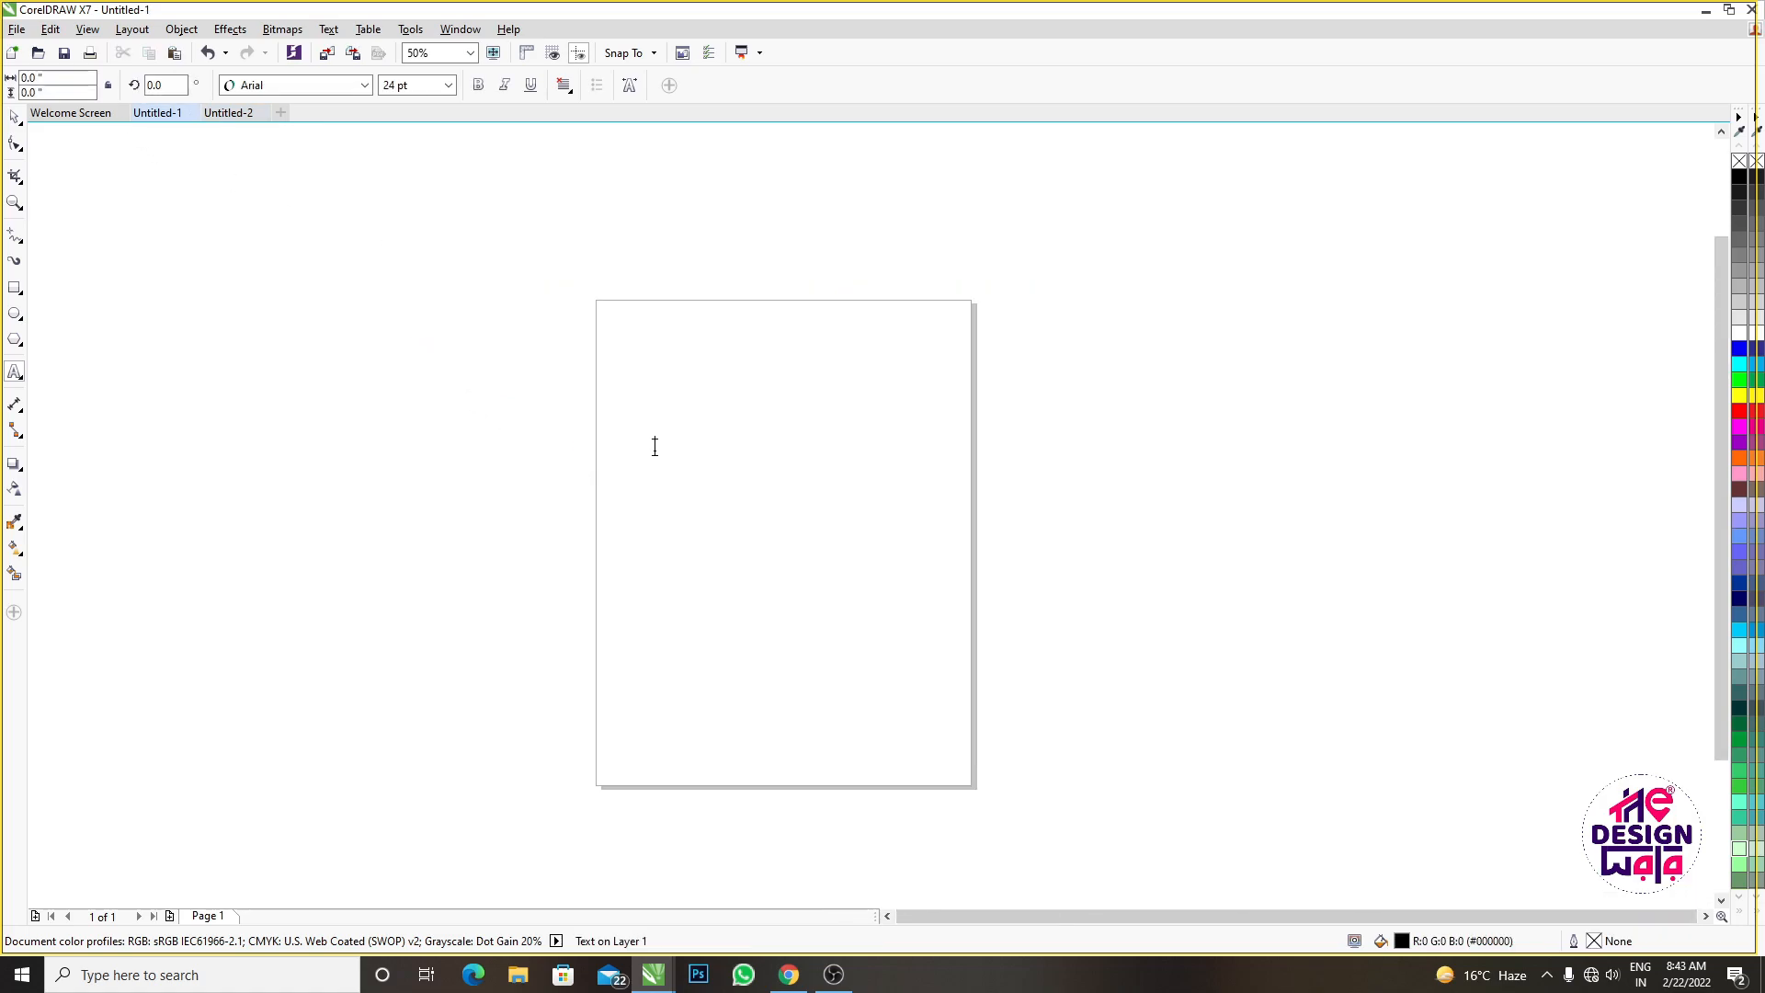
key(ctrl+v)
scroll(654, 444, up, 1)
scroll(779, 436, up, 2)
click(15, 117)
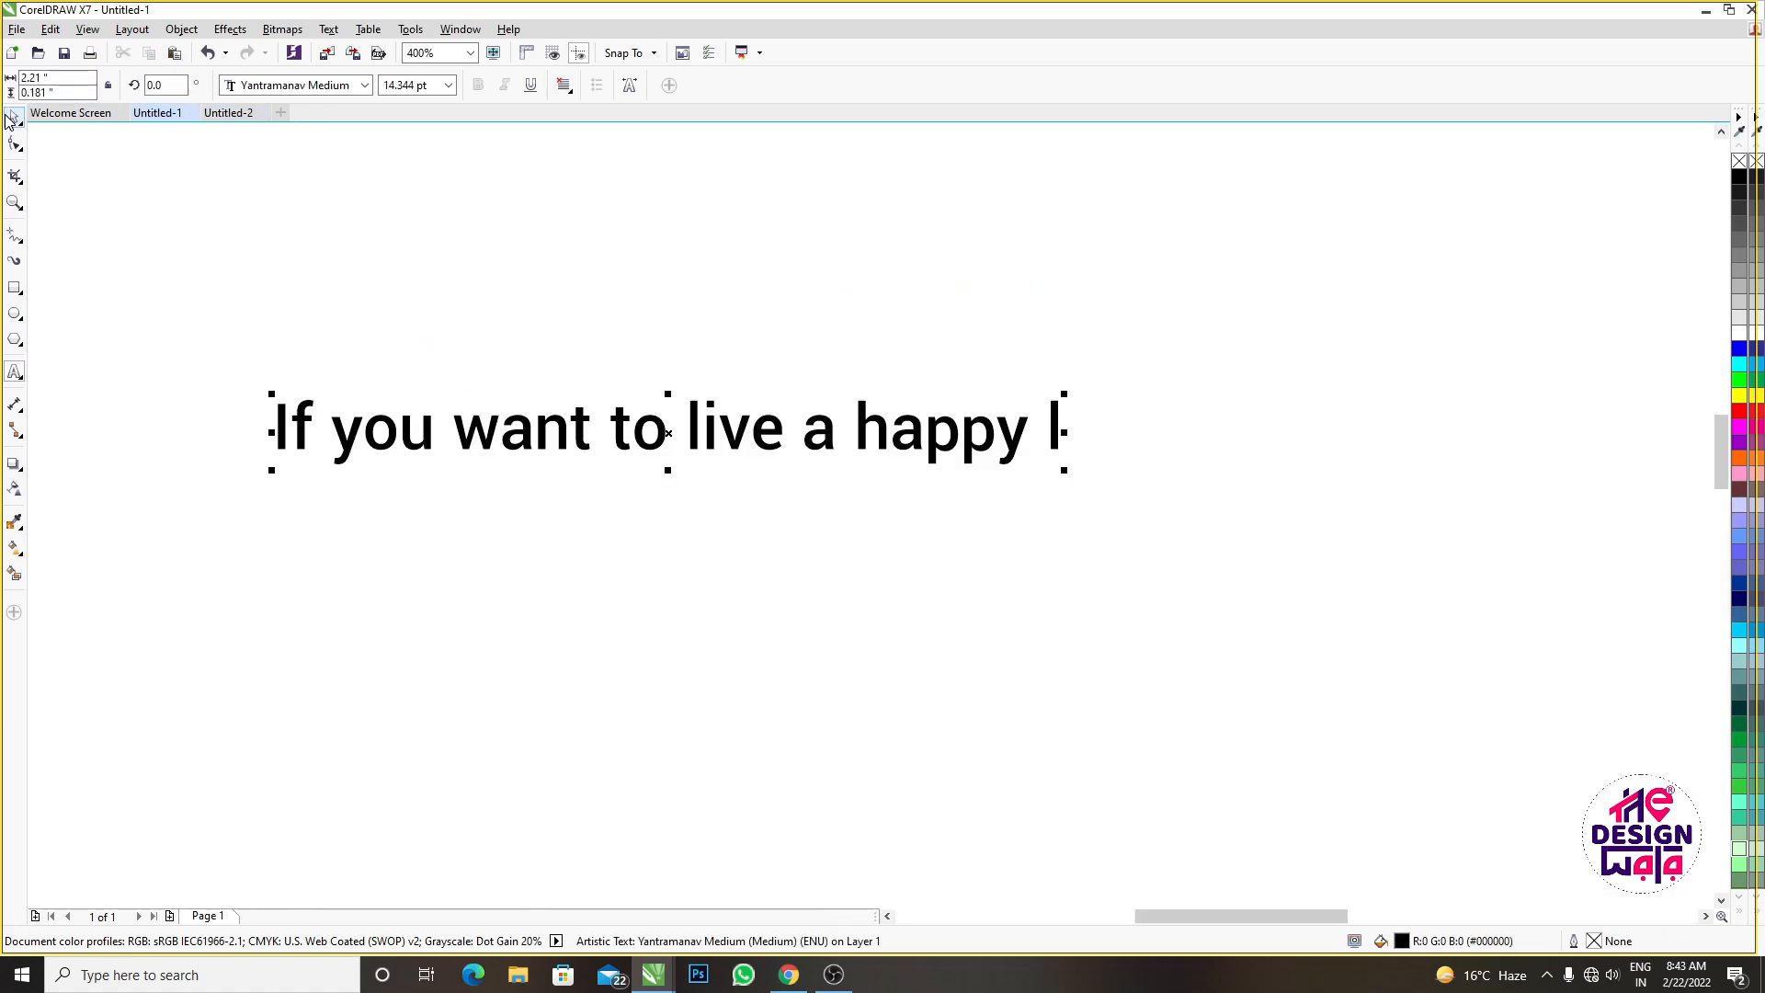
drag(392, 425, 469, 428)
Select all characters of the pasted phrase for editing and show the text properties
key(F8)
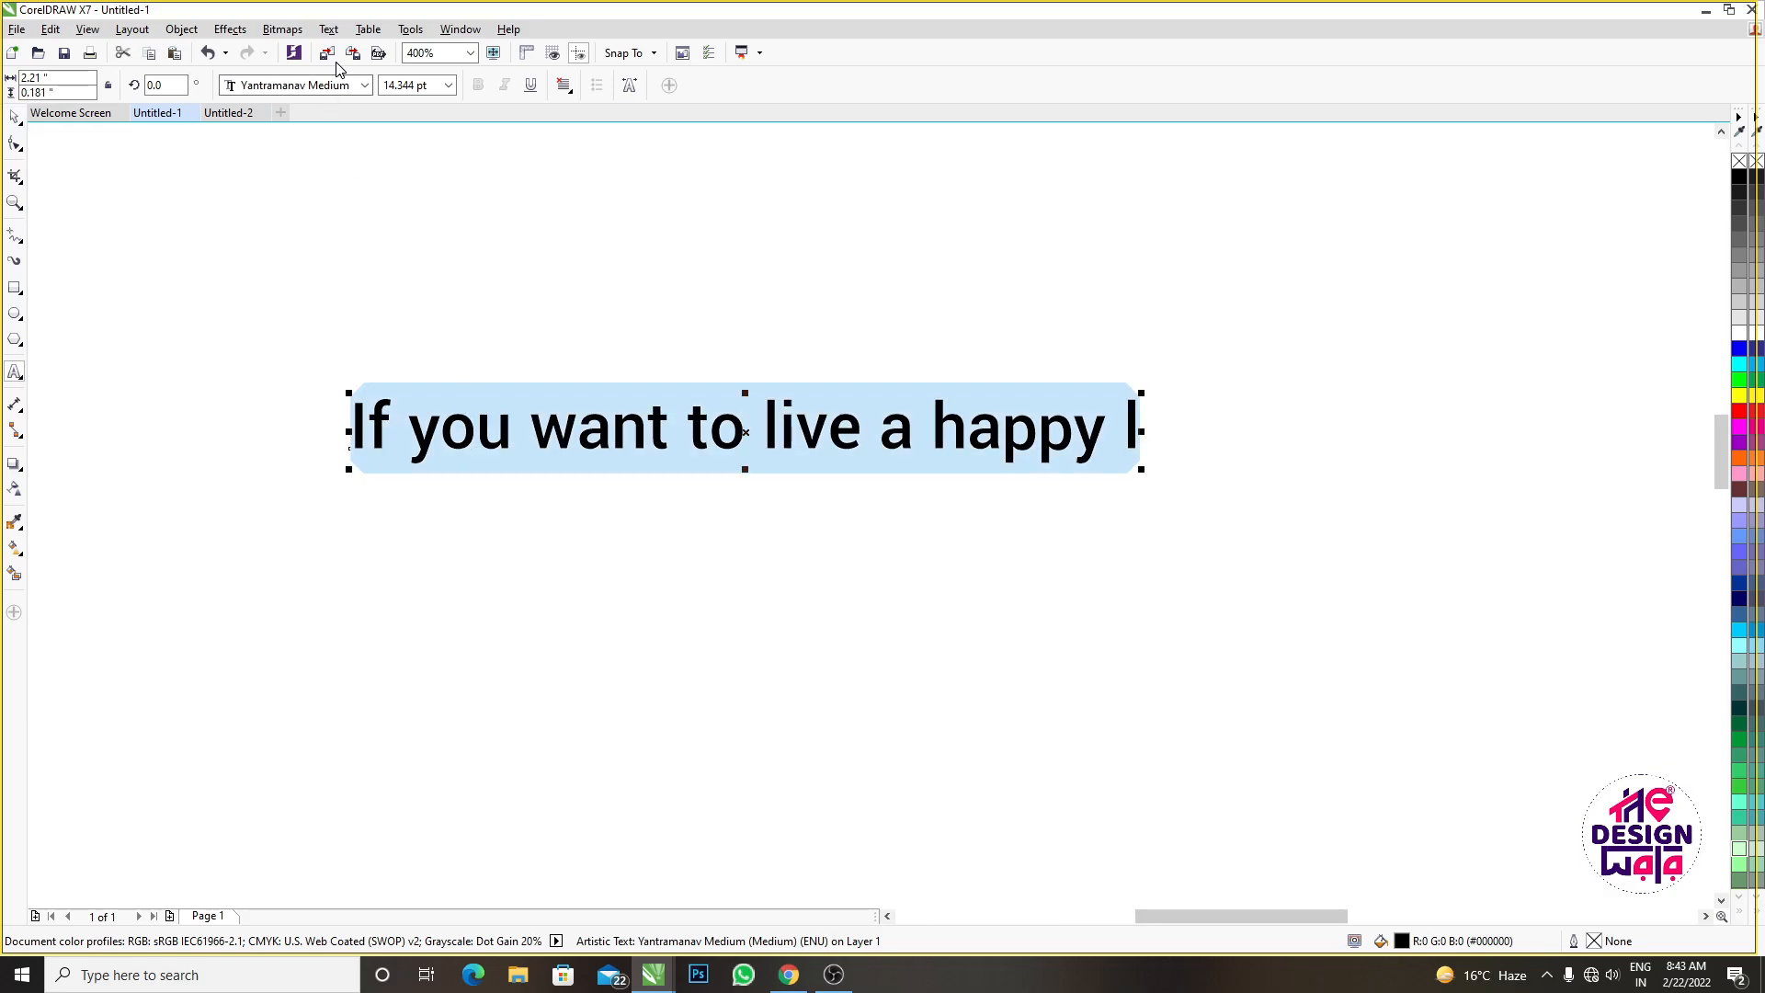
click(328, 29)
click(380, 50)
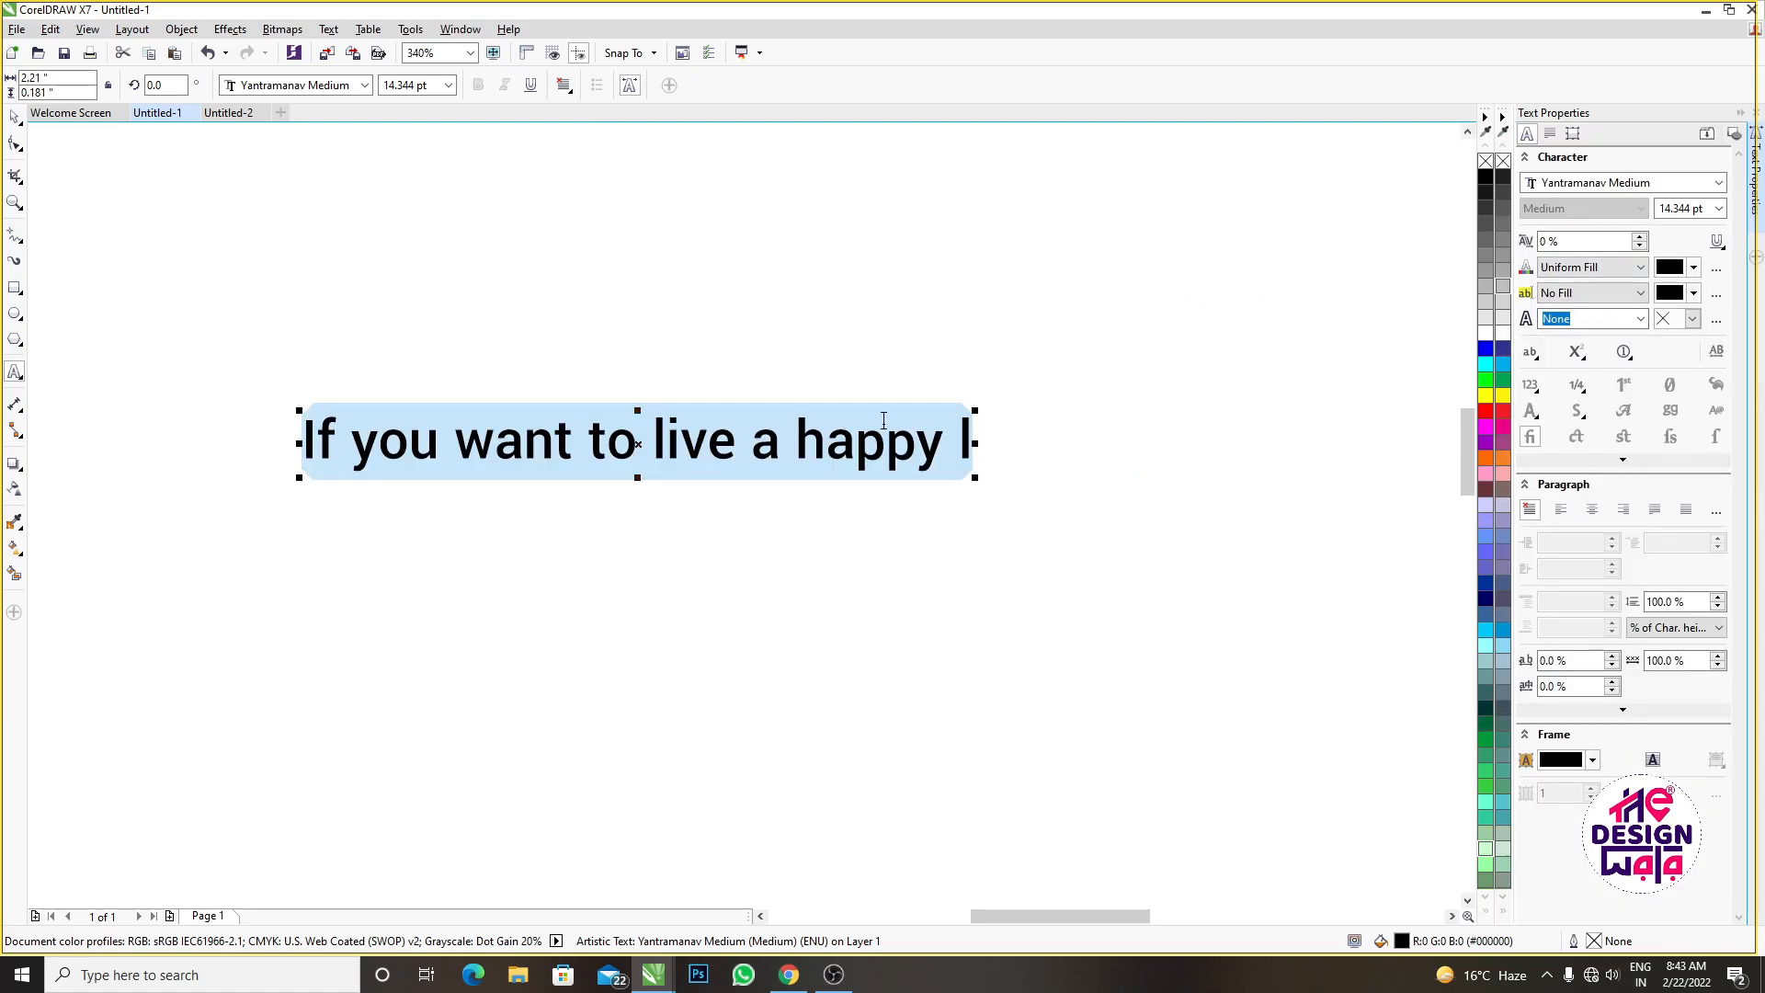
Set the font of the selected phrase to Arial Black
click(1664, 184)
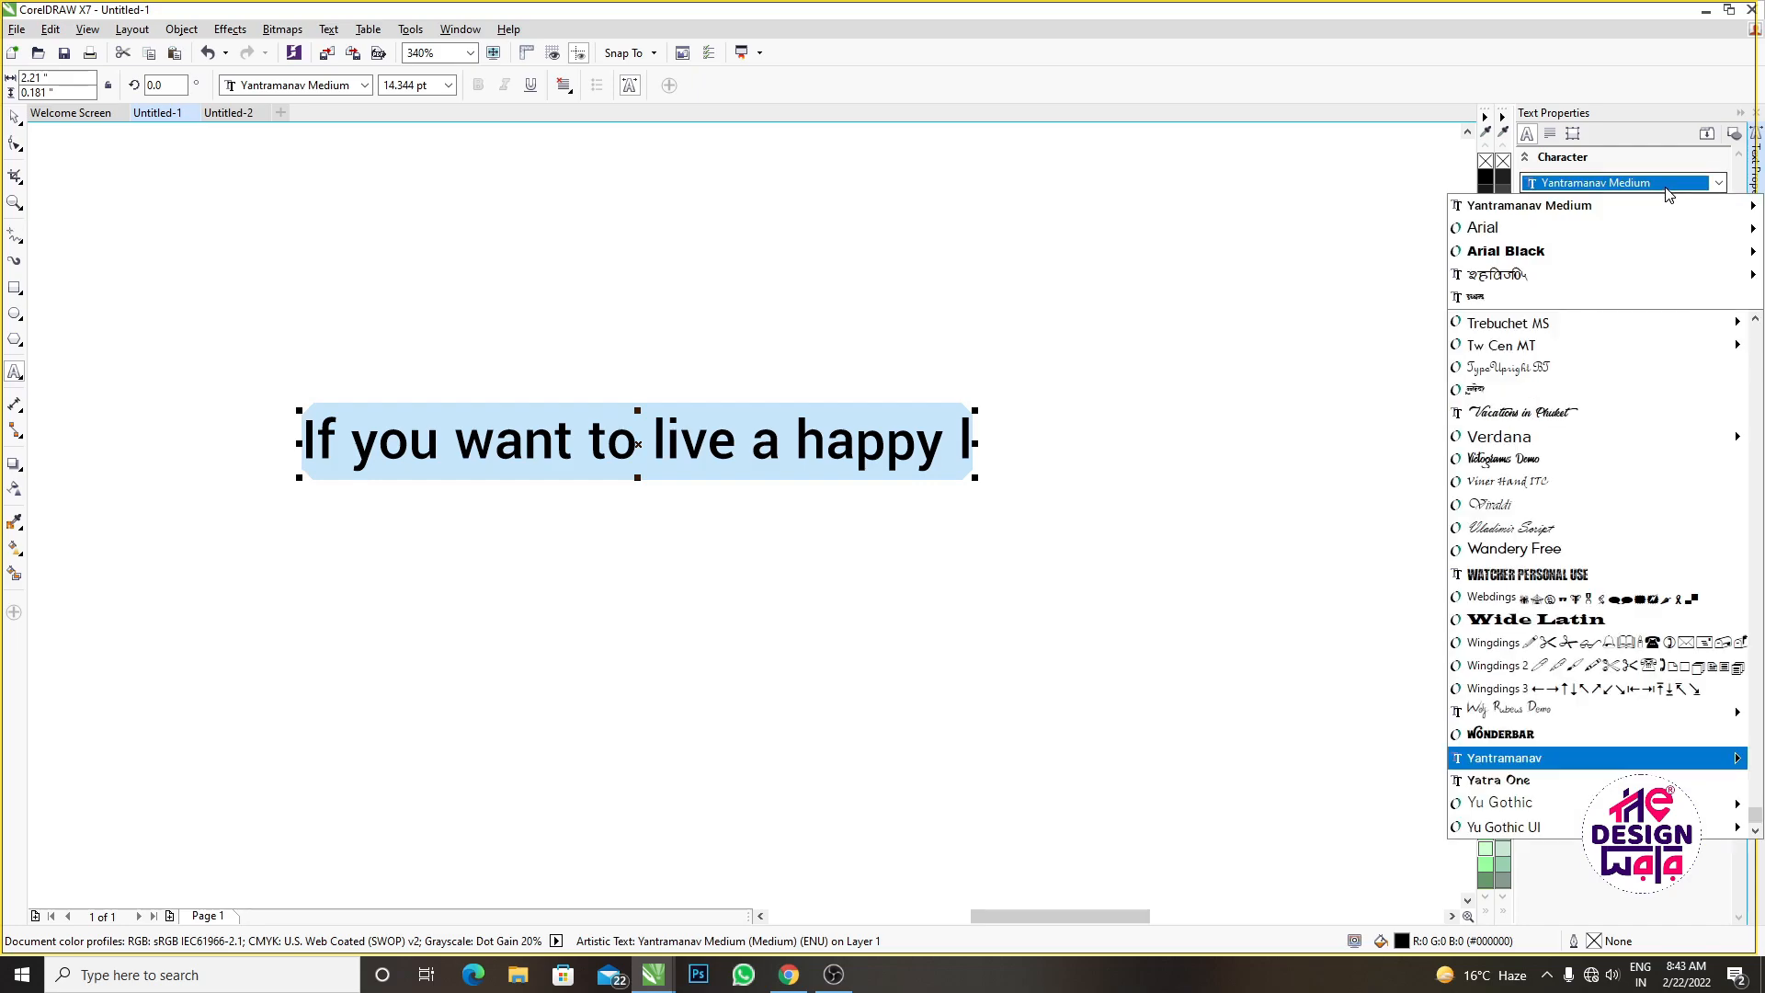
click(1568, 262)
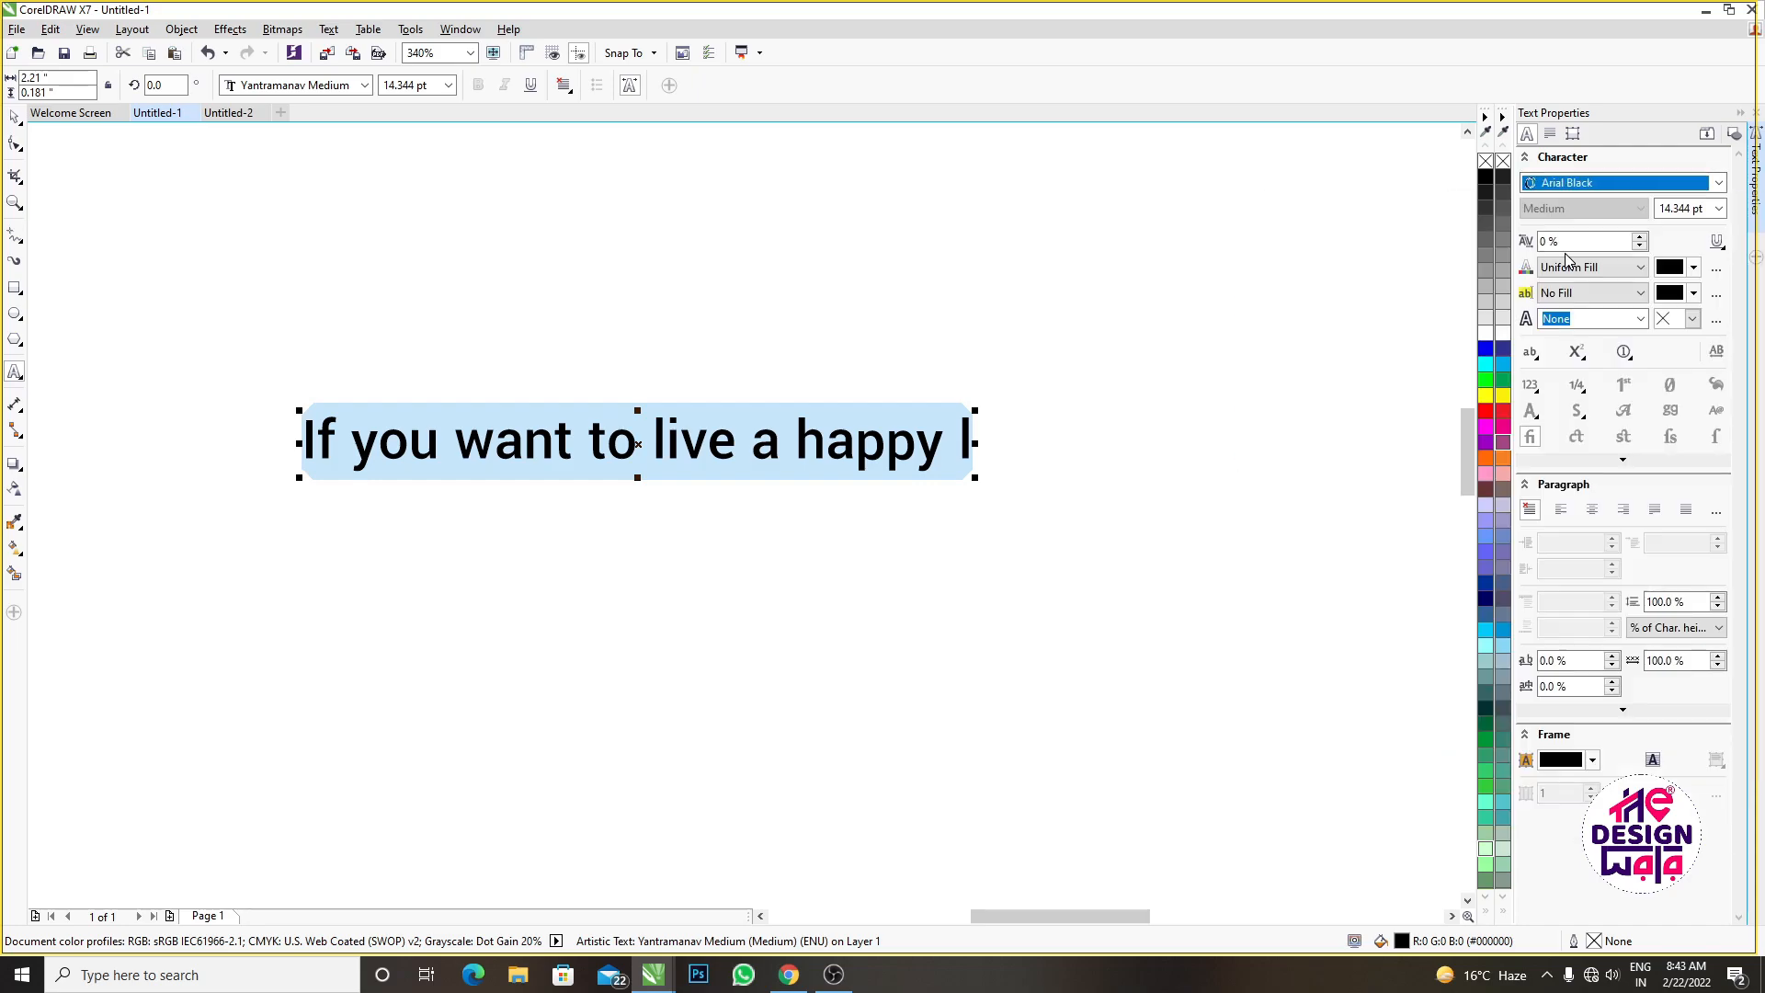
click(1612, 182)
click(1541, 208)
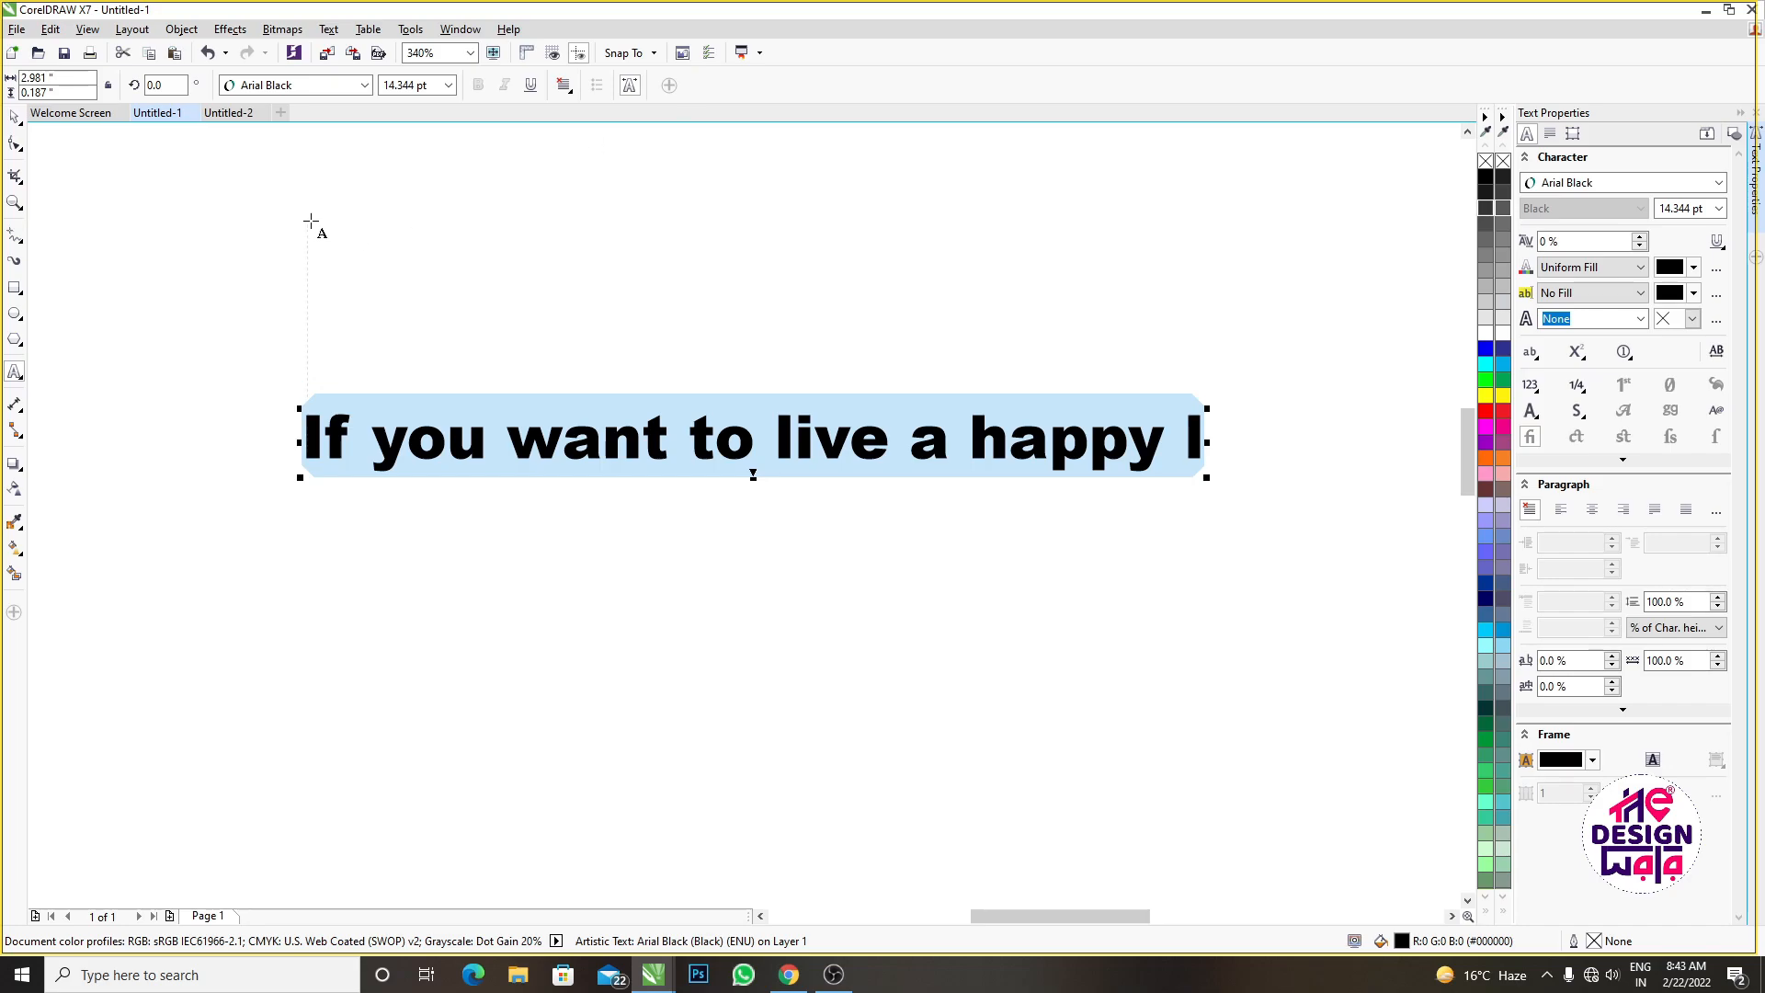
Try Arial Rounded MT Bold on the phrase and return its font to Arial Black
click(364, 85)
click(304, 246)
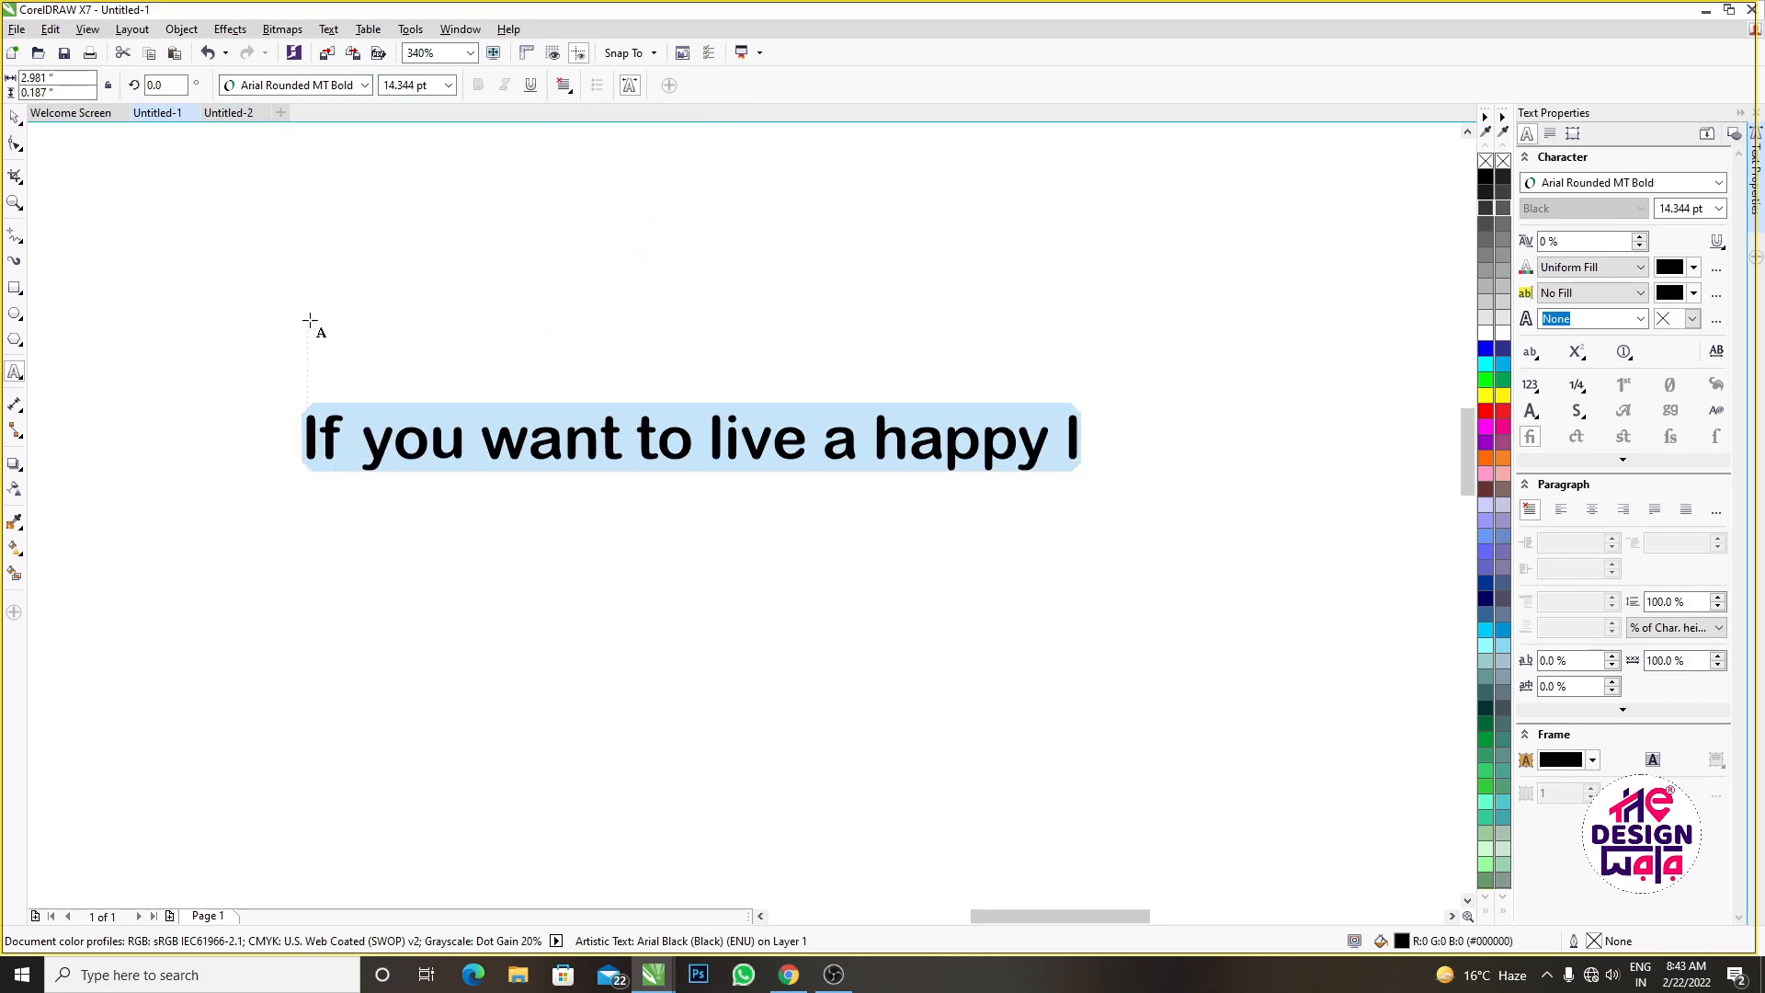
click(1718, 182)
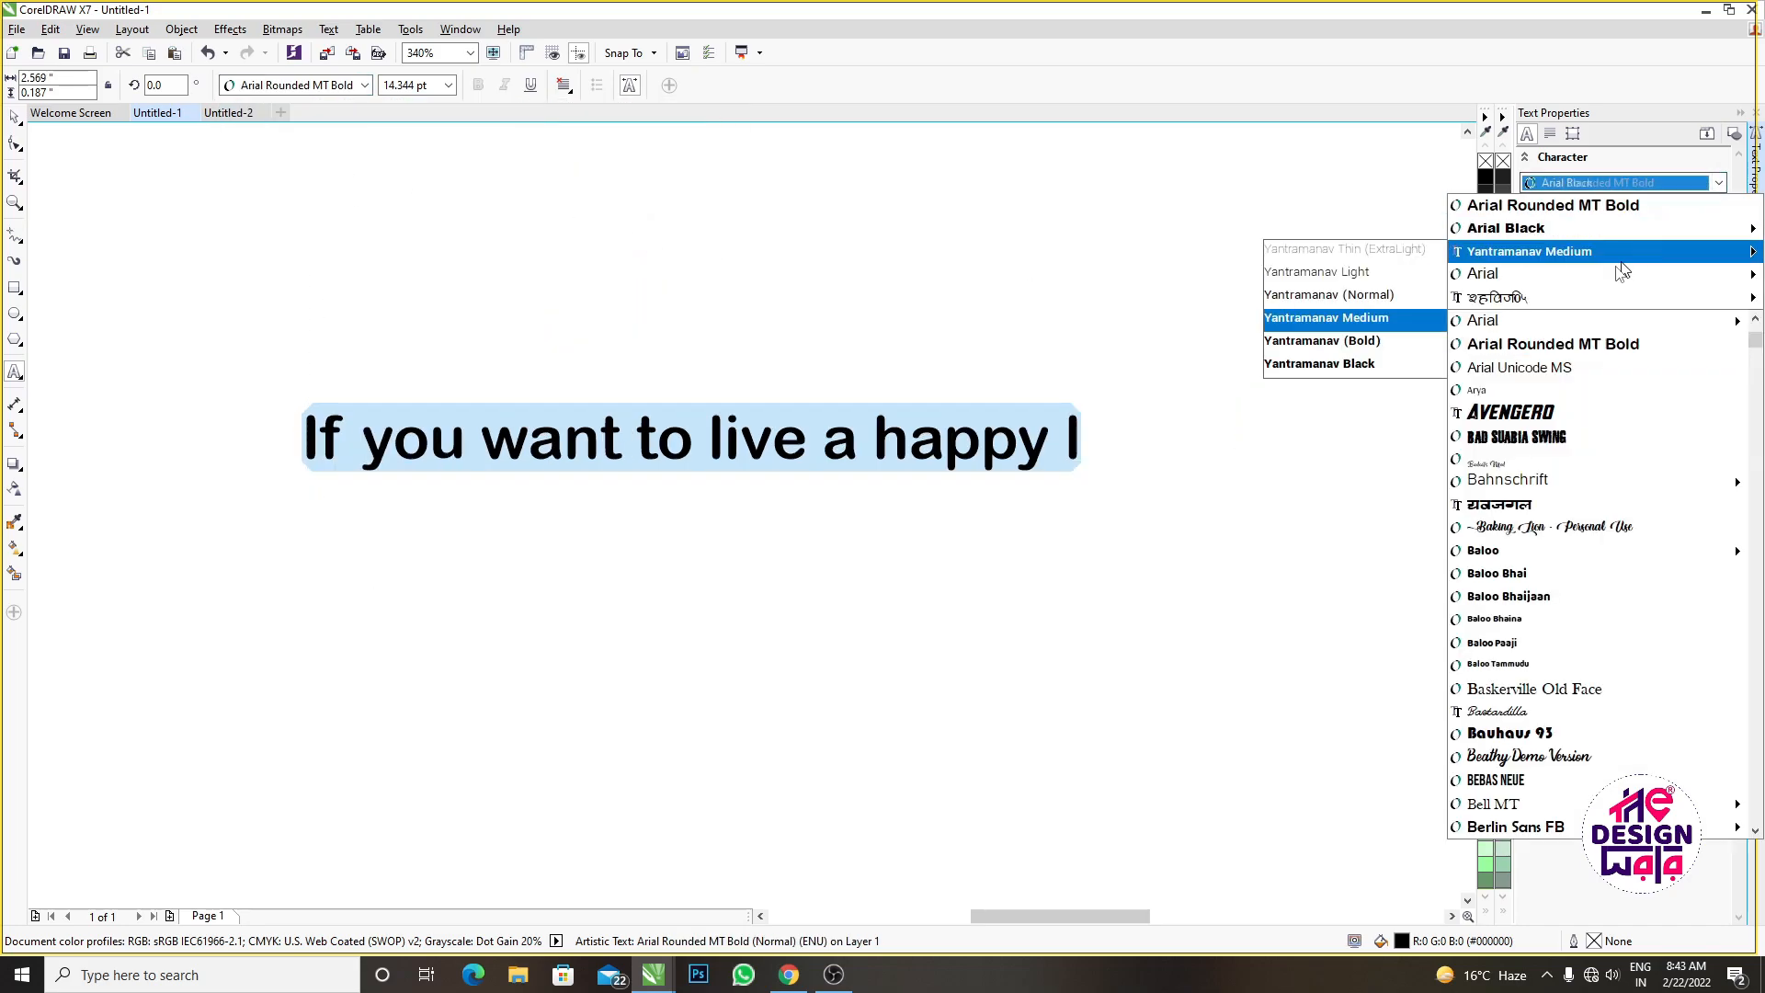
click(1559, 229)
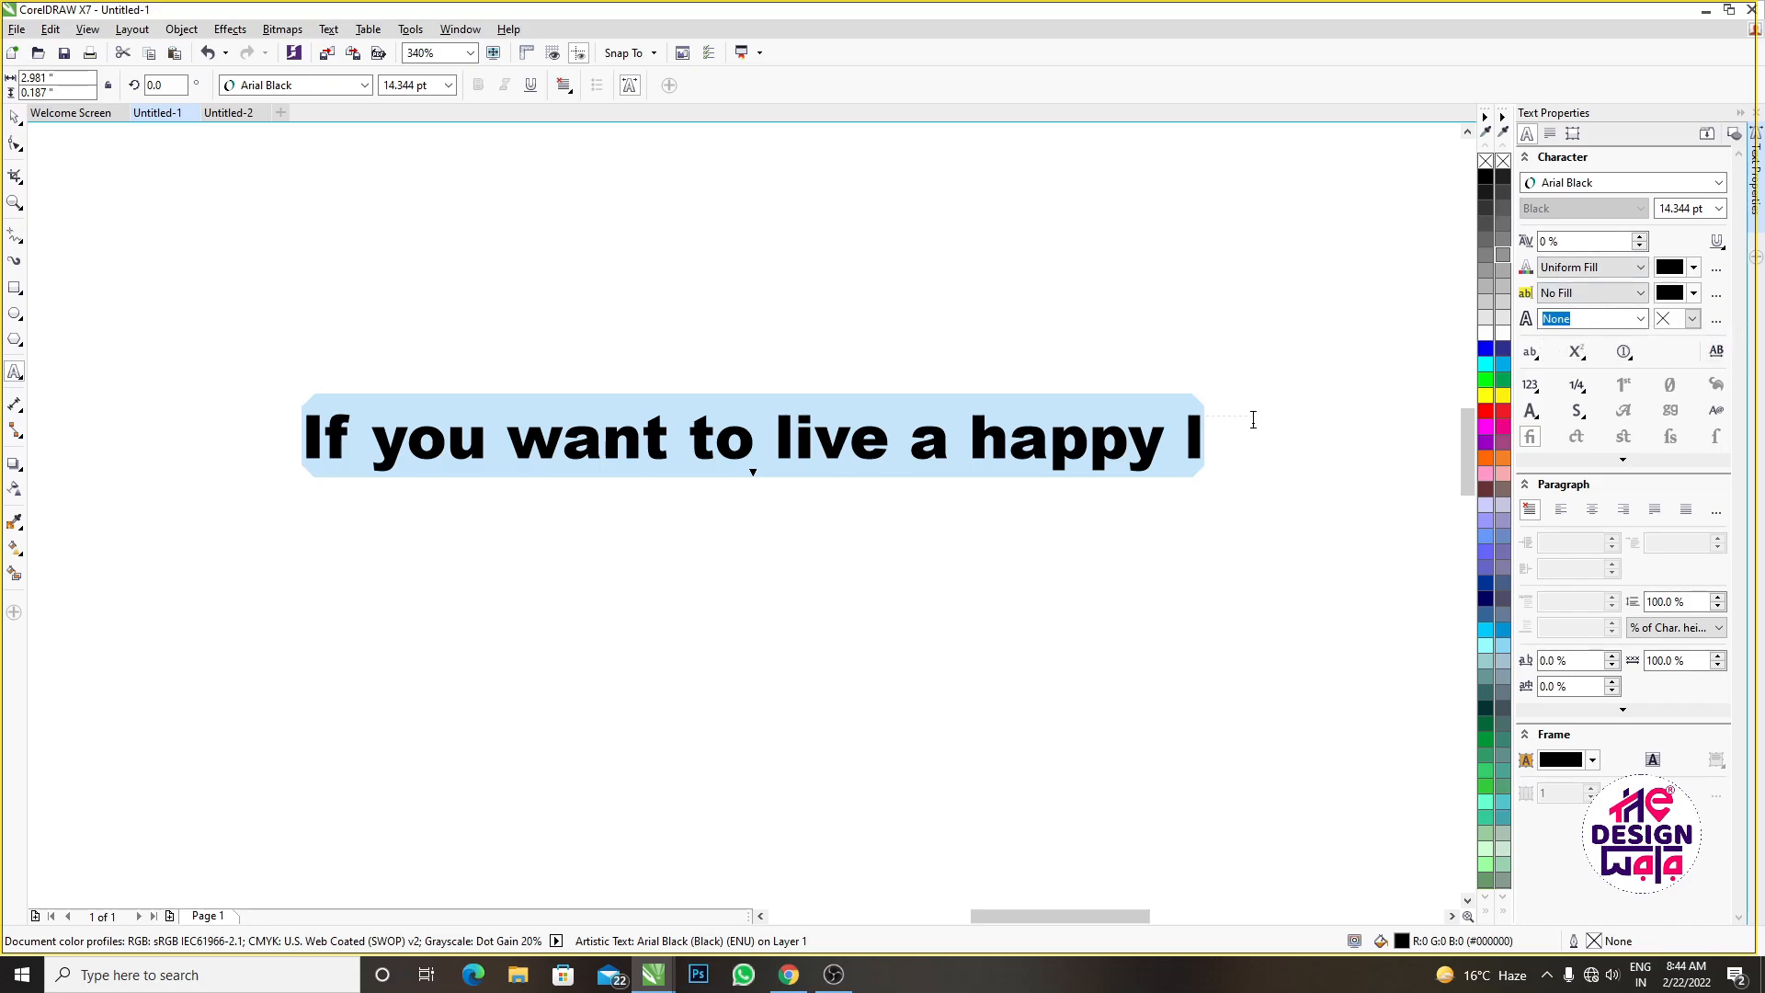
Fill the phrase with red (#FF0000) and give its letters a black hairline outline
click(1489, 411)
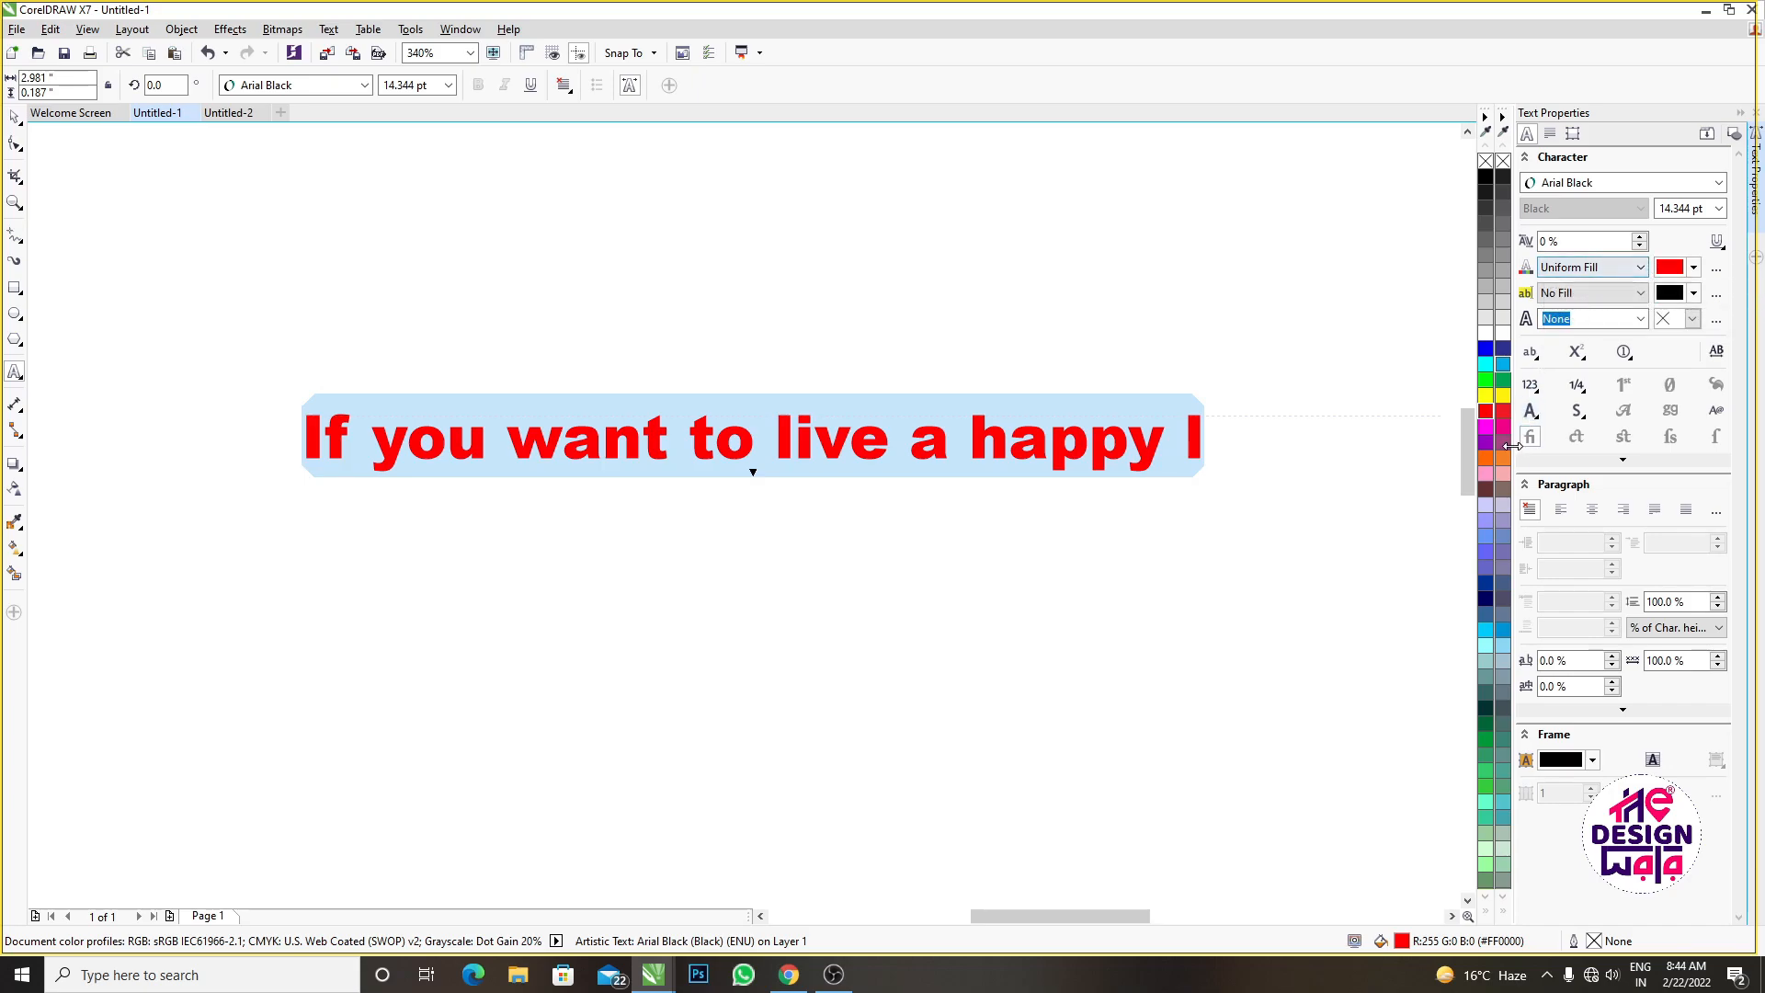
right_click(1502, 416)
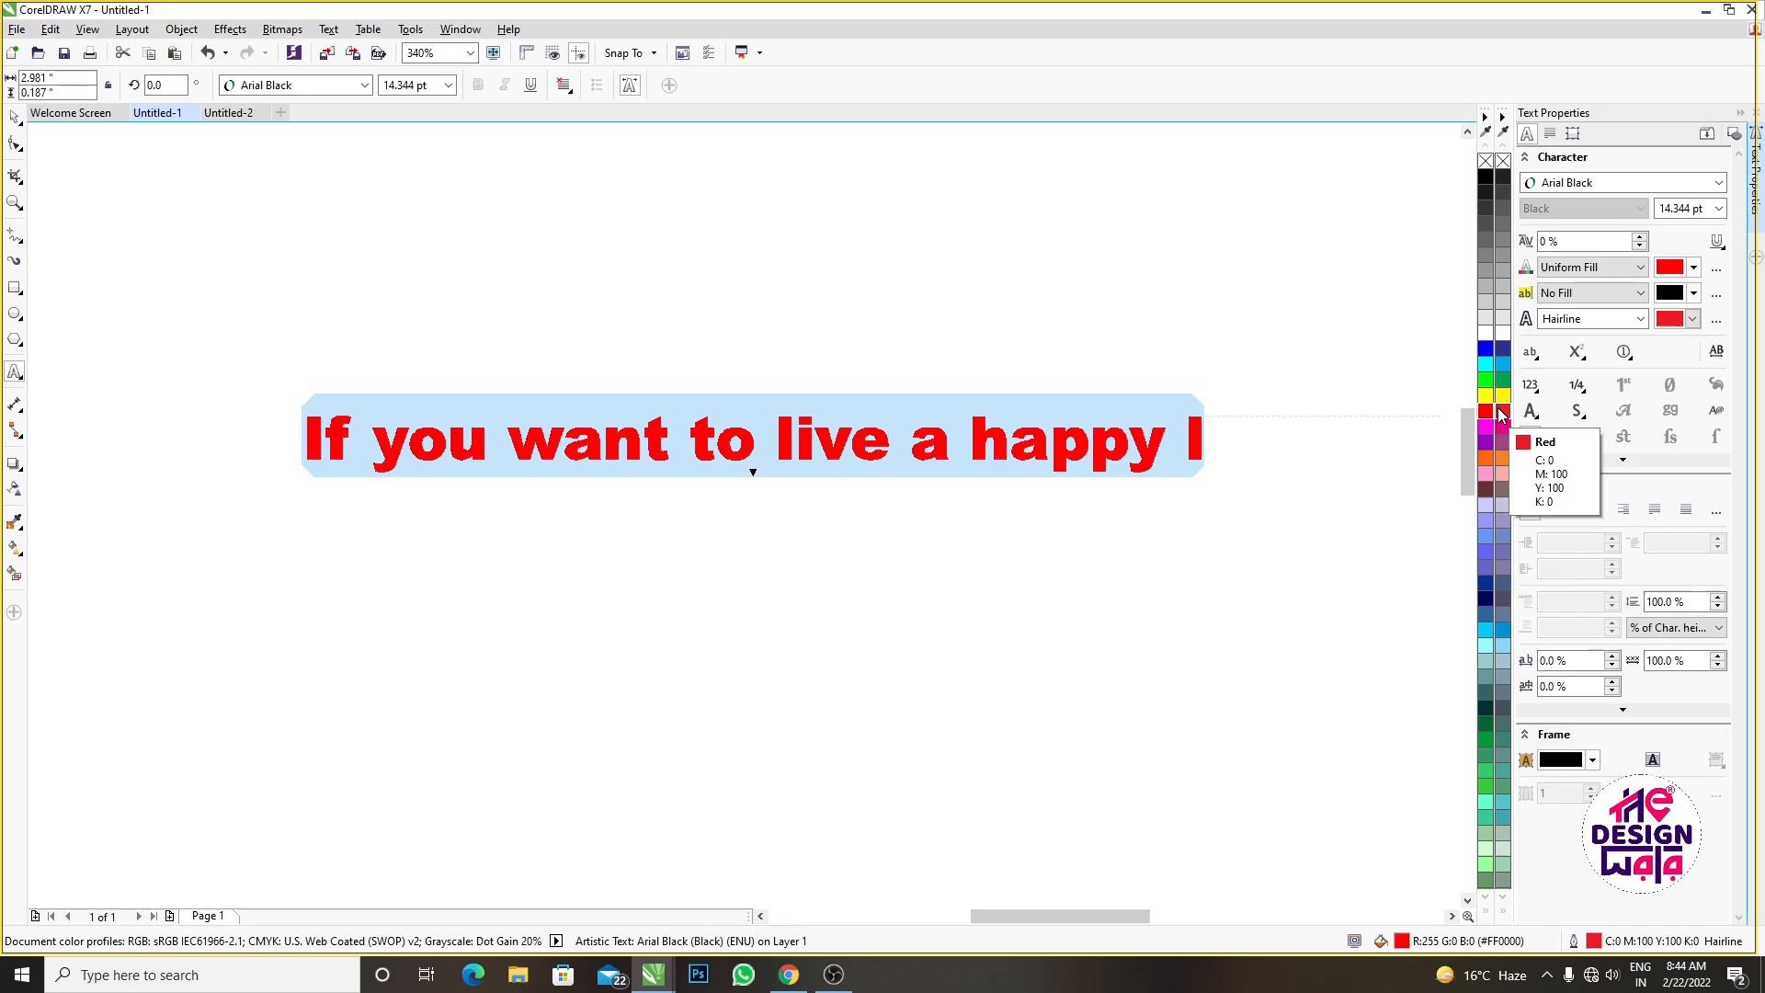
right_click(1487, 176)
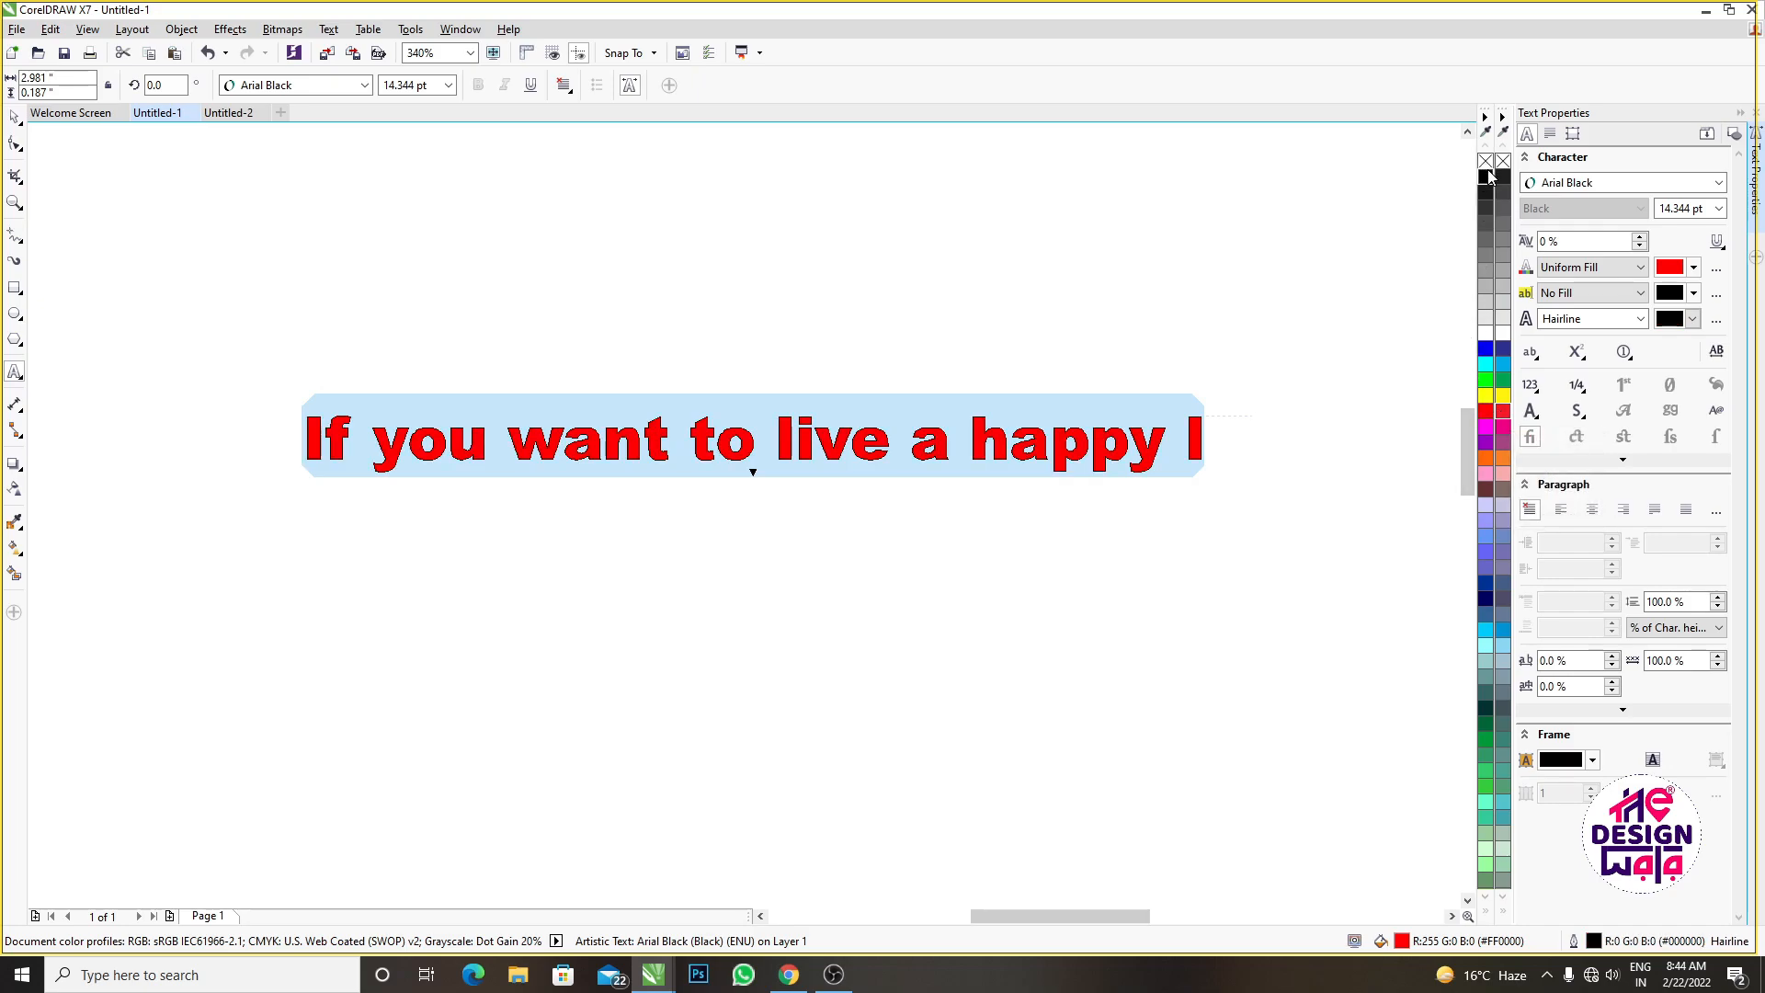
scroll(1148, 458, up, 10)
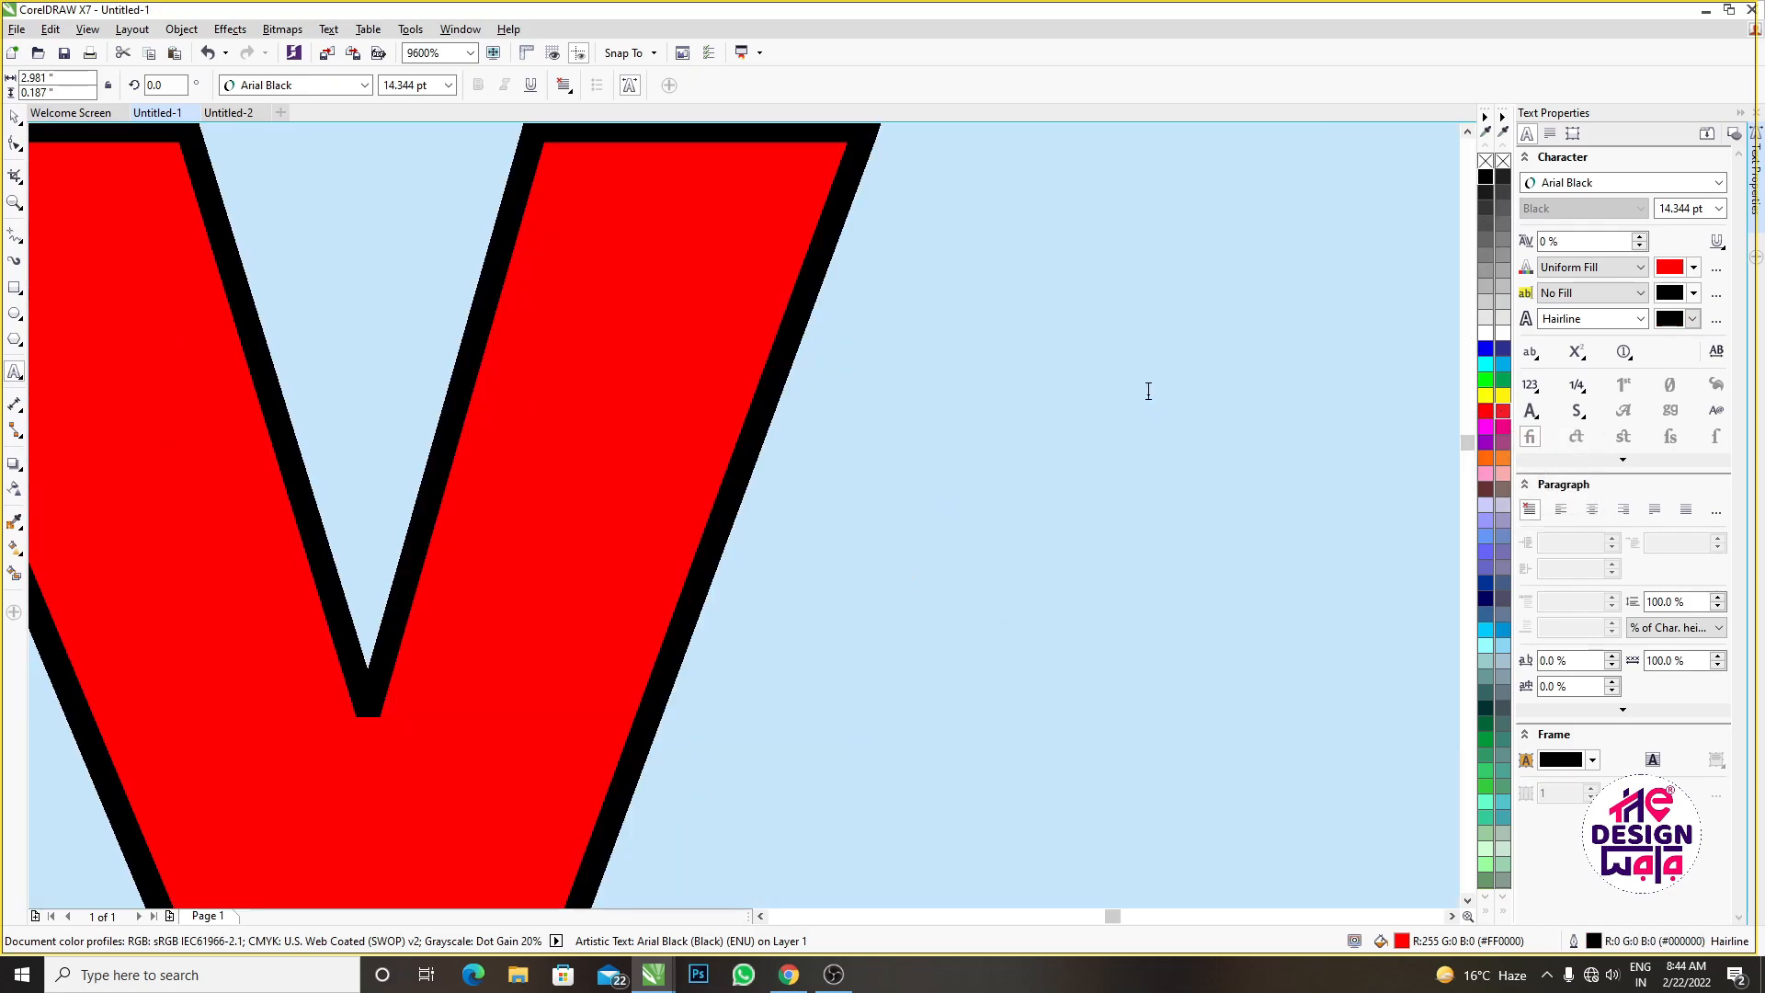
scroll(1148, 391, down, 6)
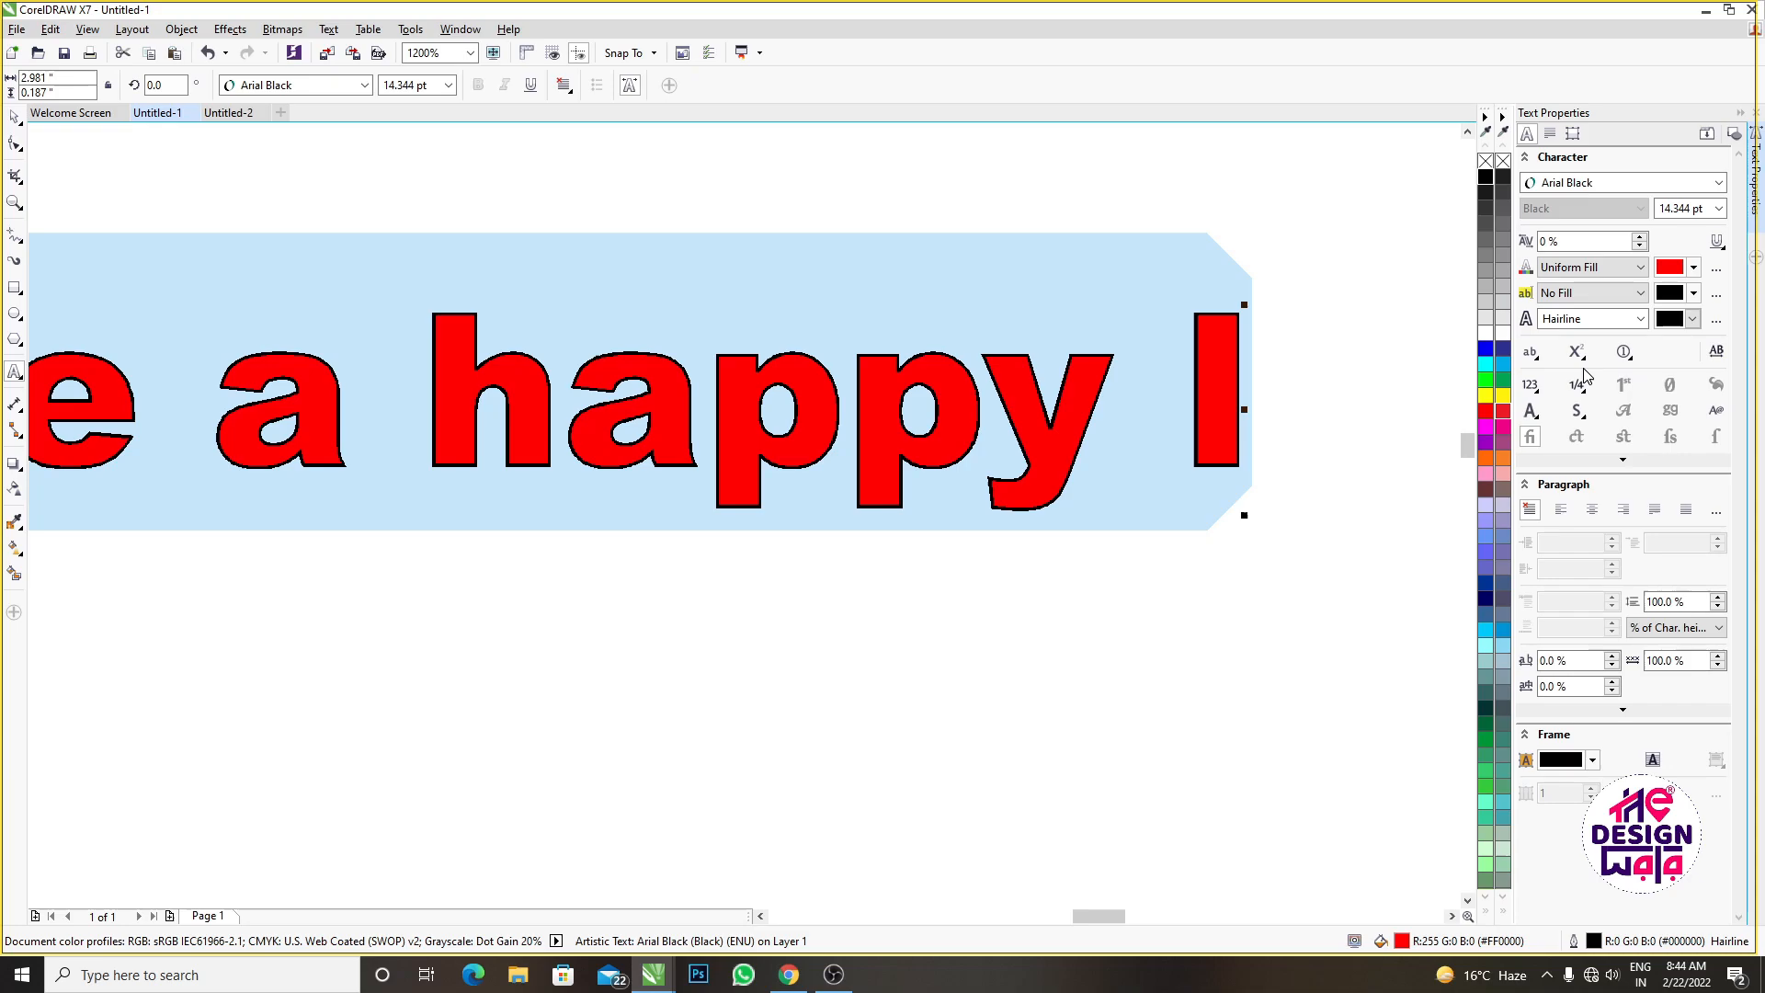
click(1530, 354)
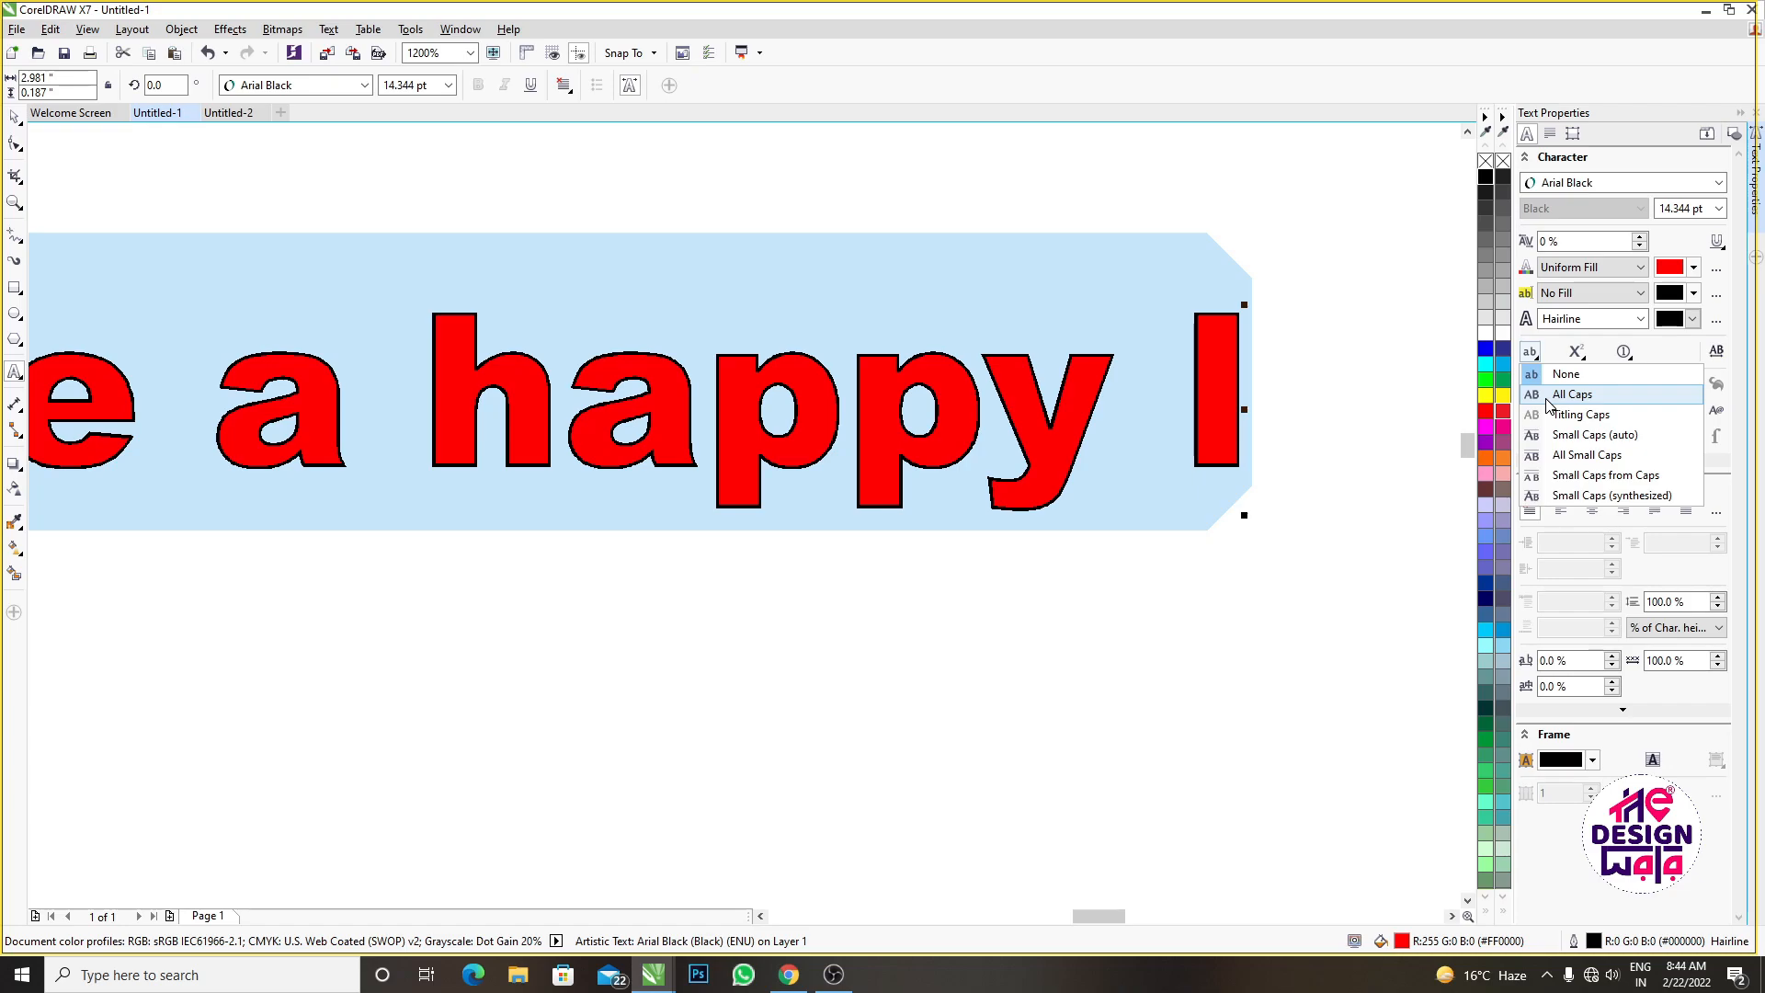
scroll(1206, 450, down, 2)
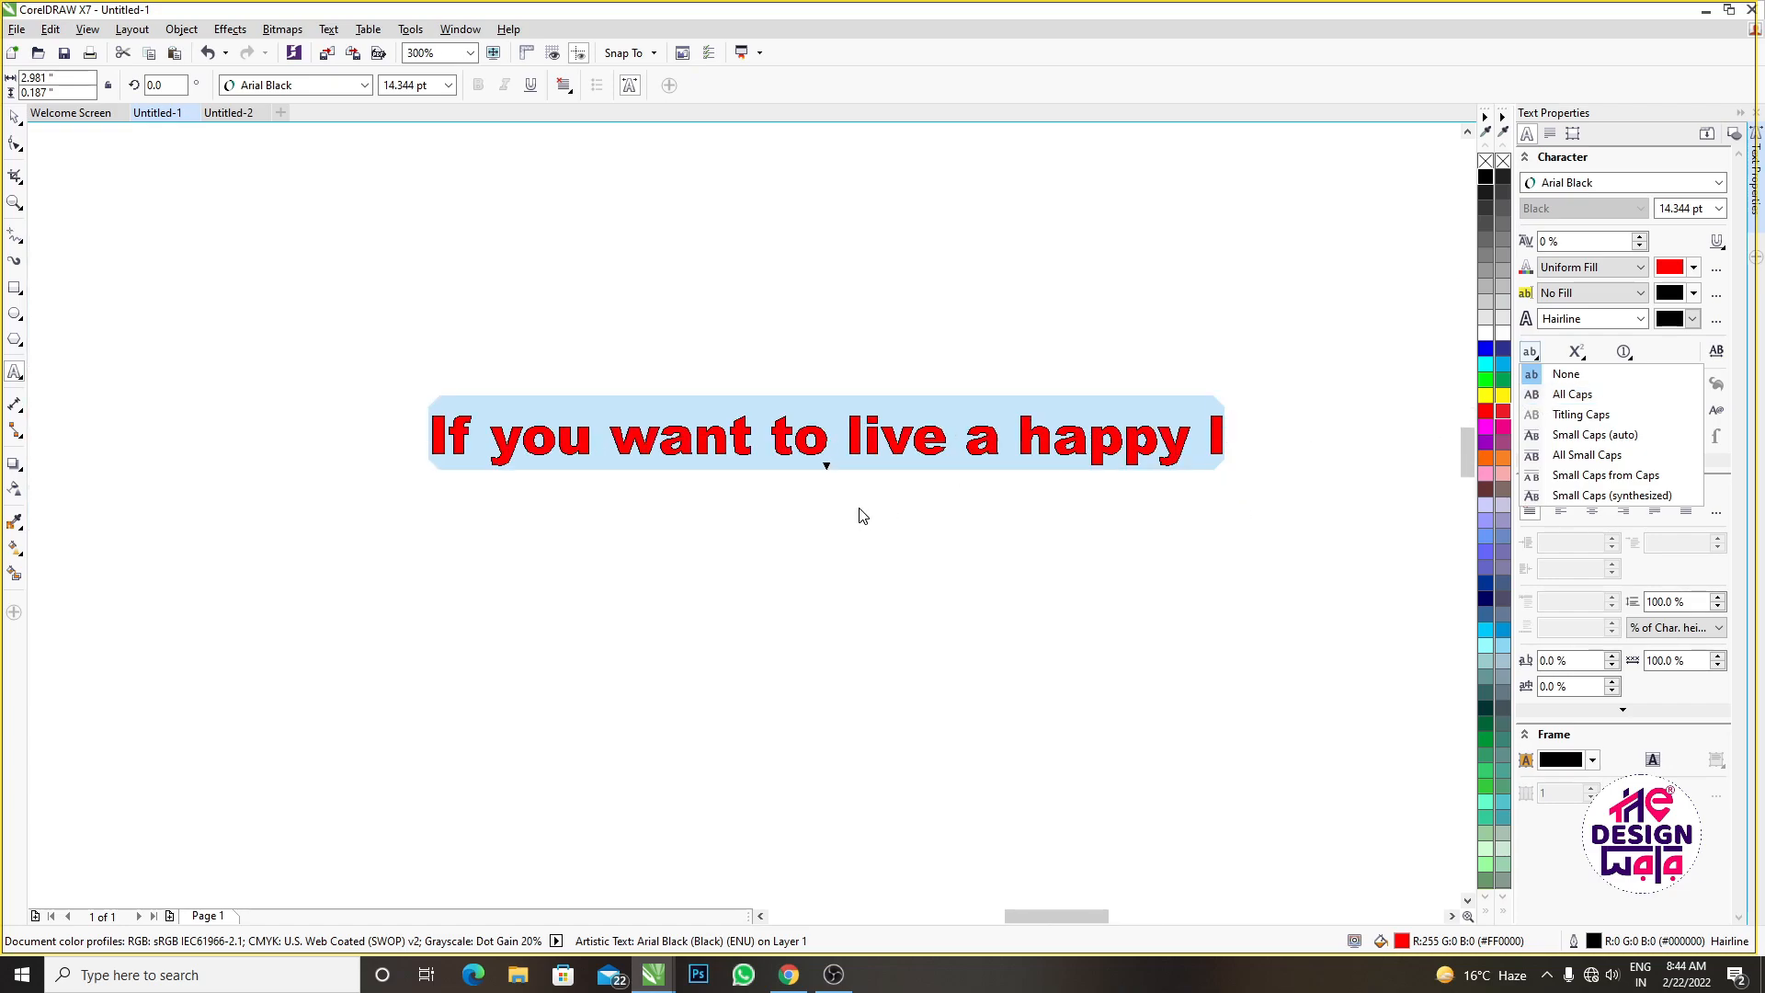
scroll(864, 482, up, 1)
scroll(871, 457, down, 1)
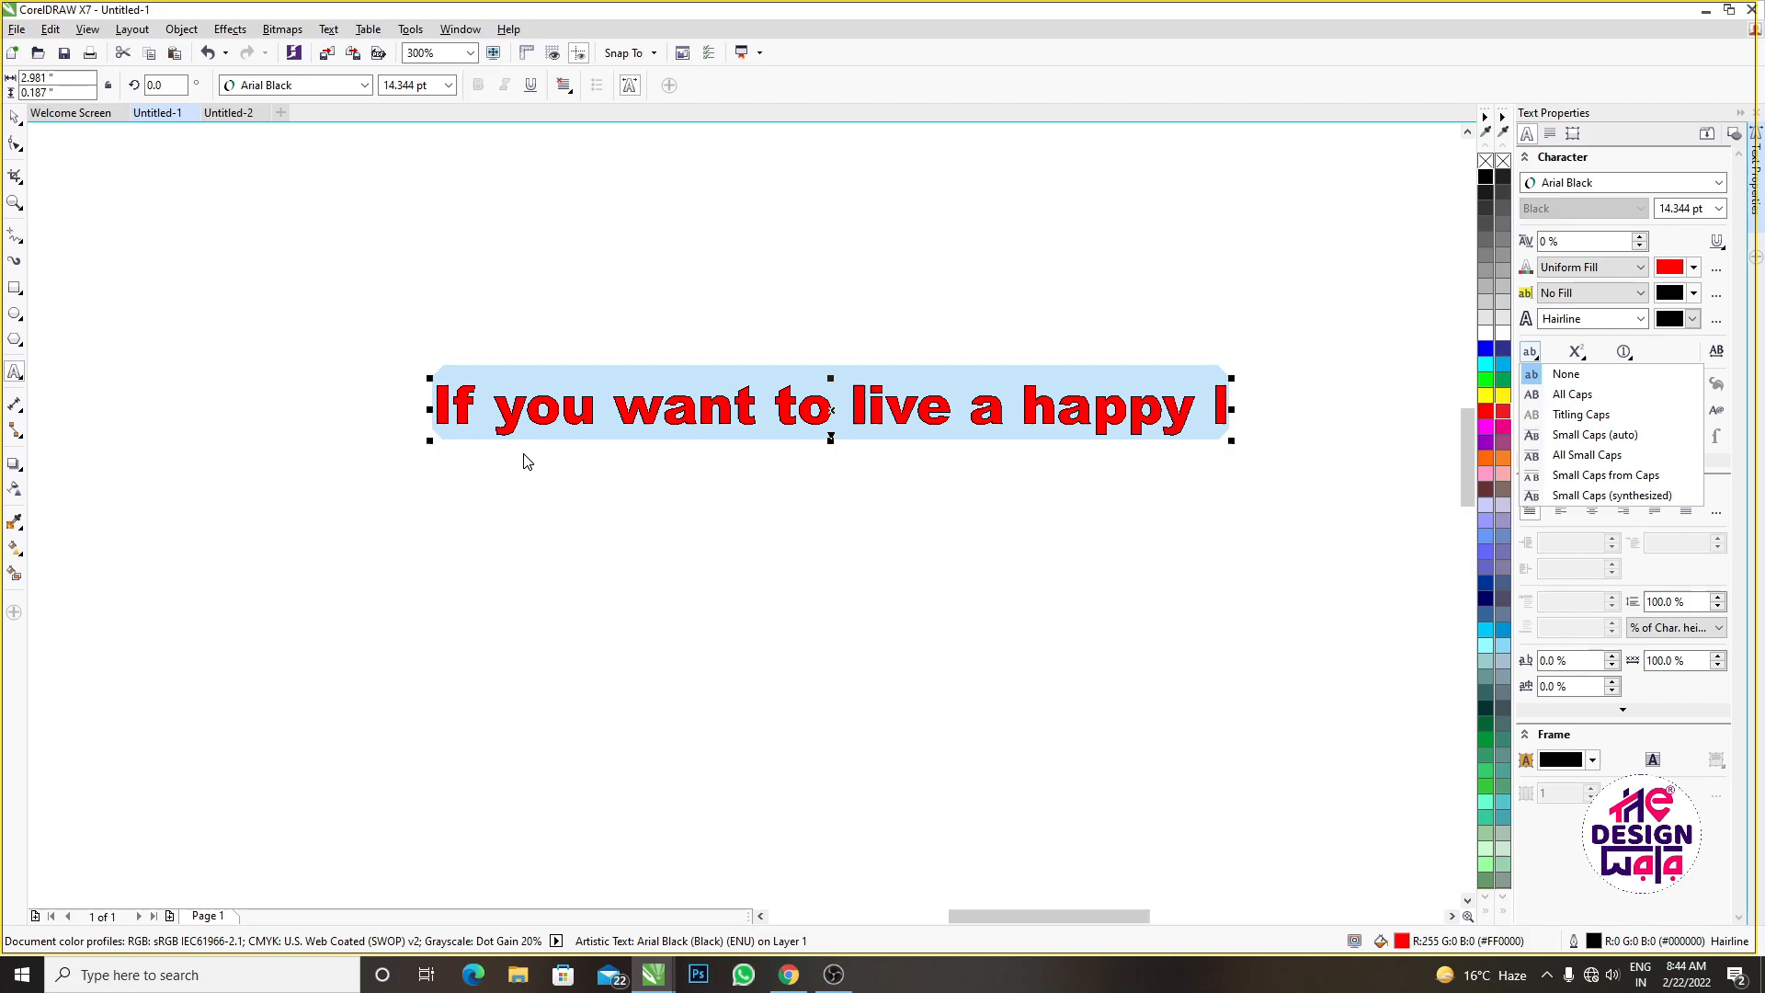
Add the sample text "KLNFKNS" above the red phrase and delete it again
click(454, 336)
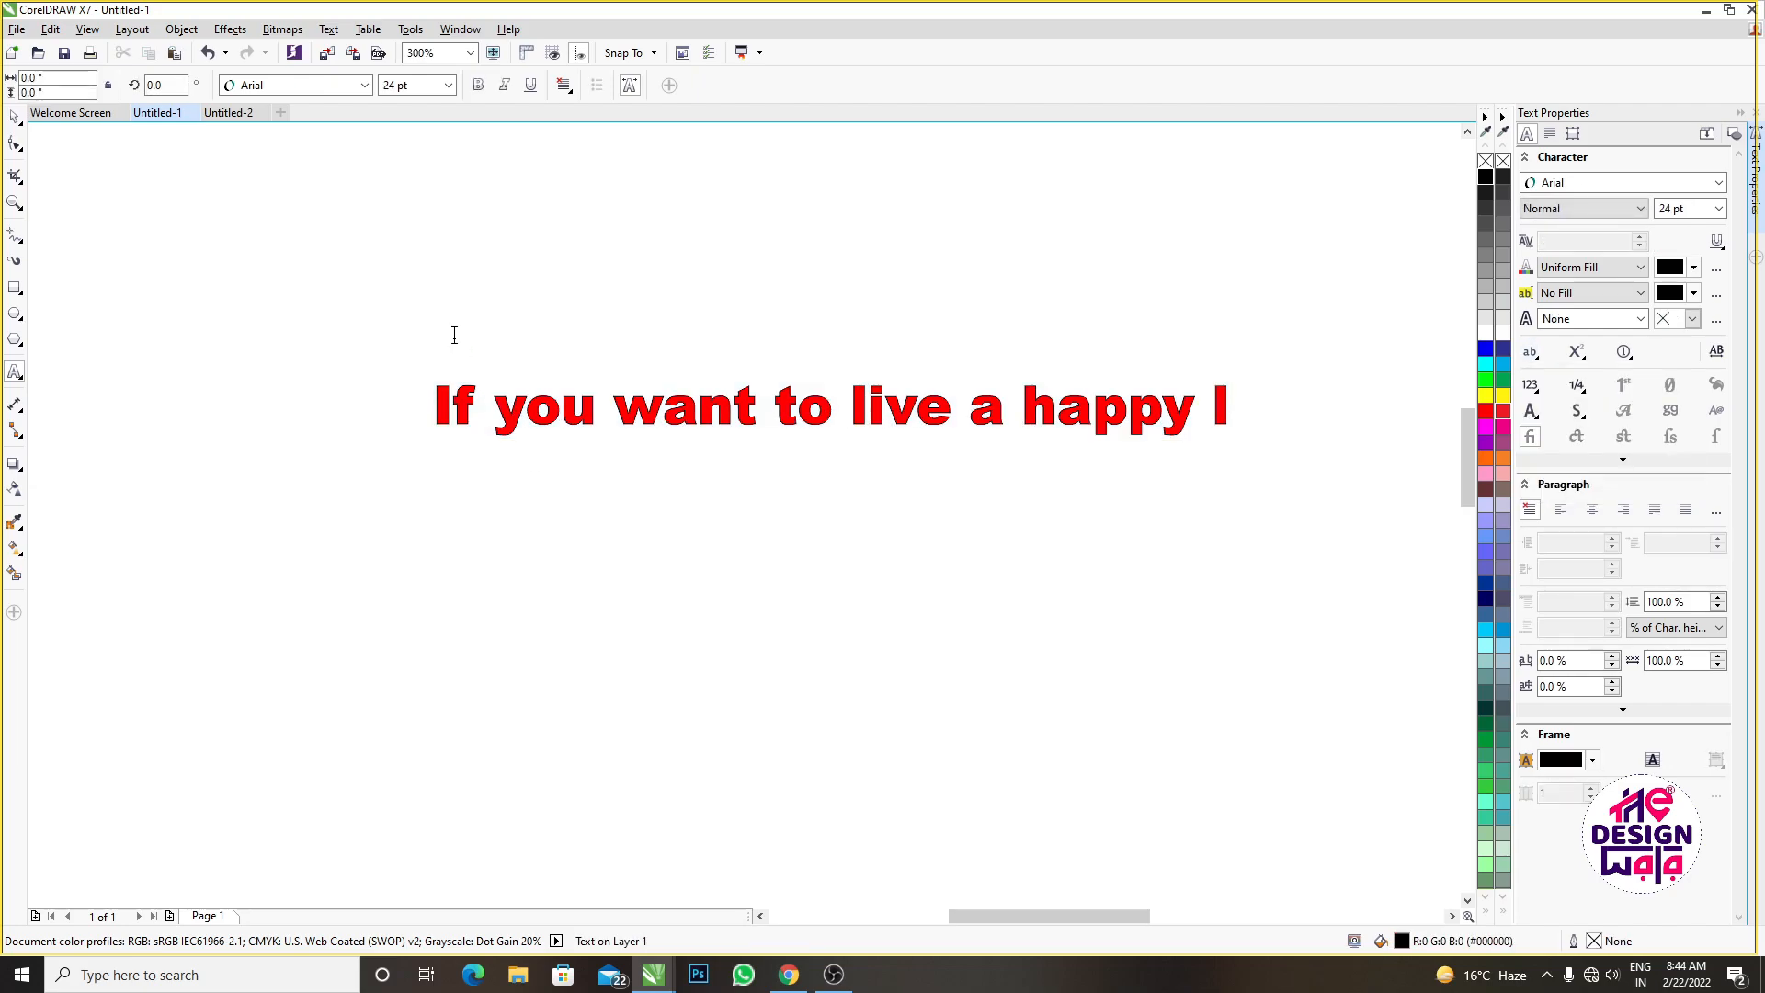
text(KLNFKNS)
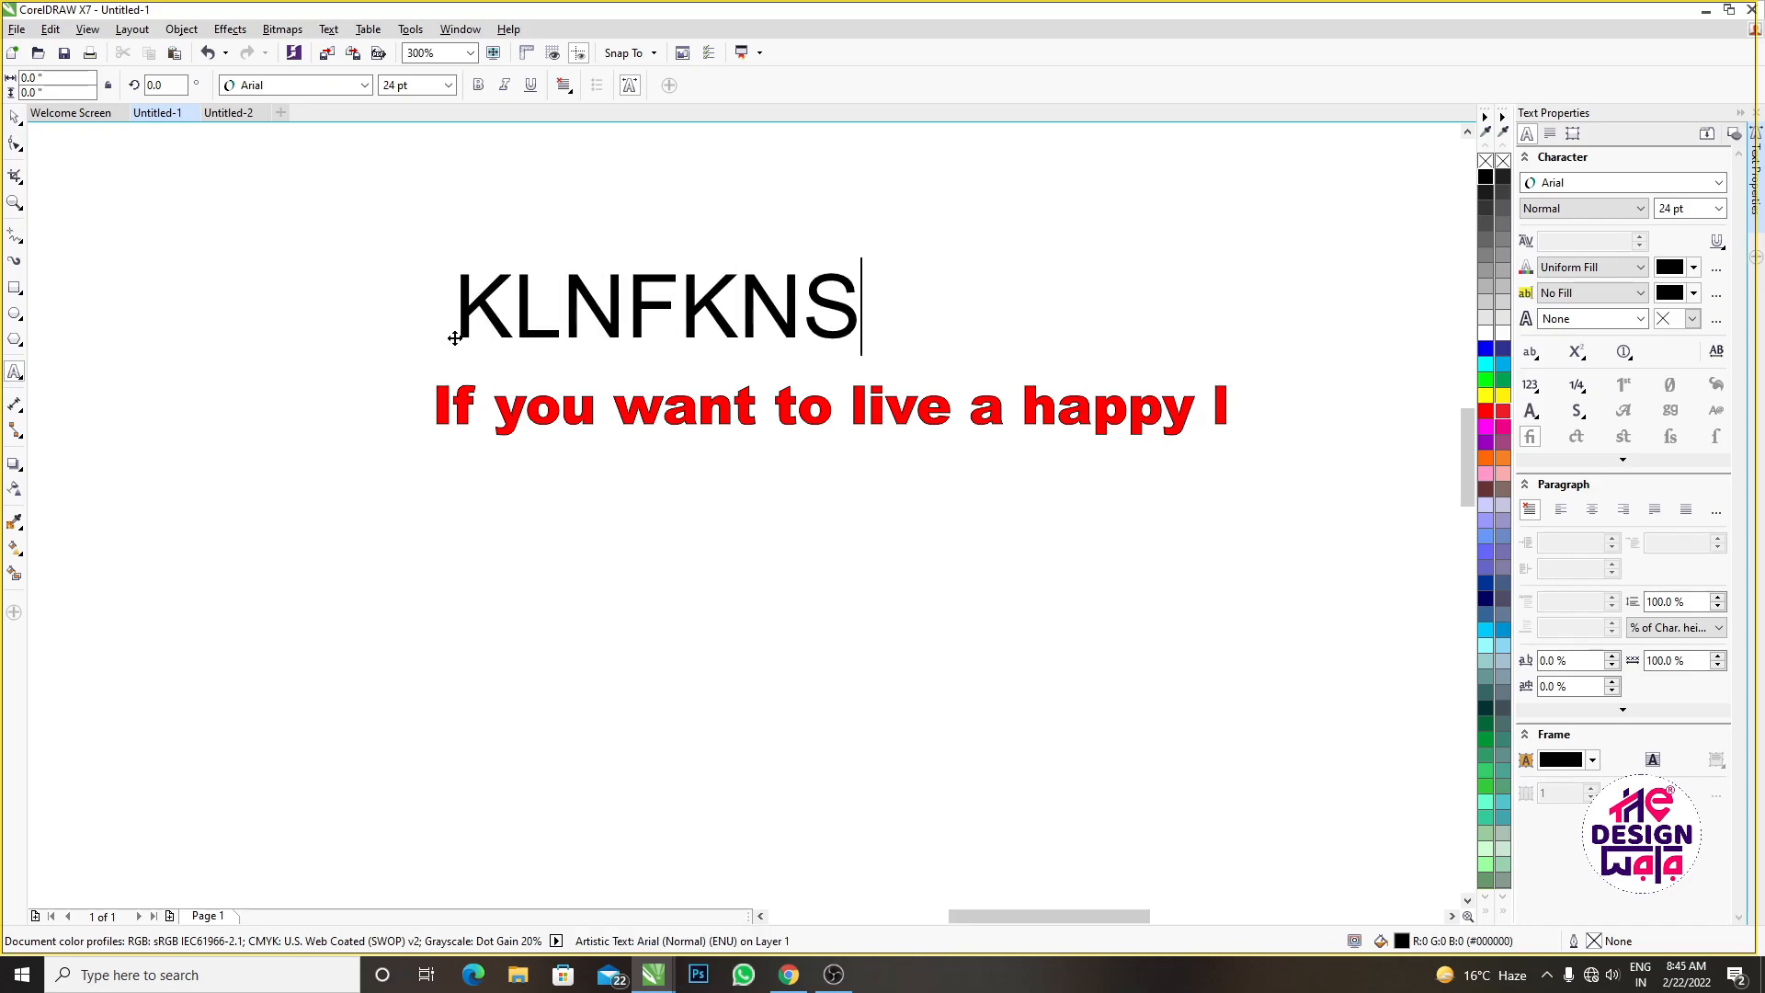
key(ctrl+a)
key(BackSpace)
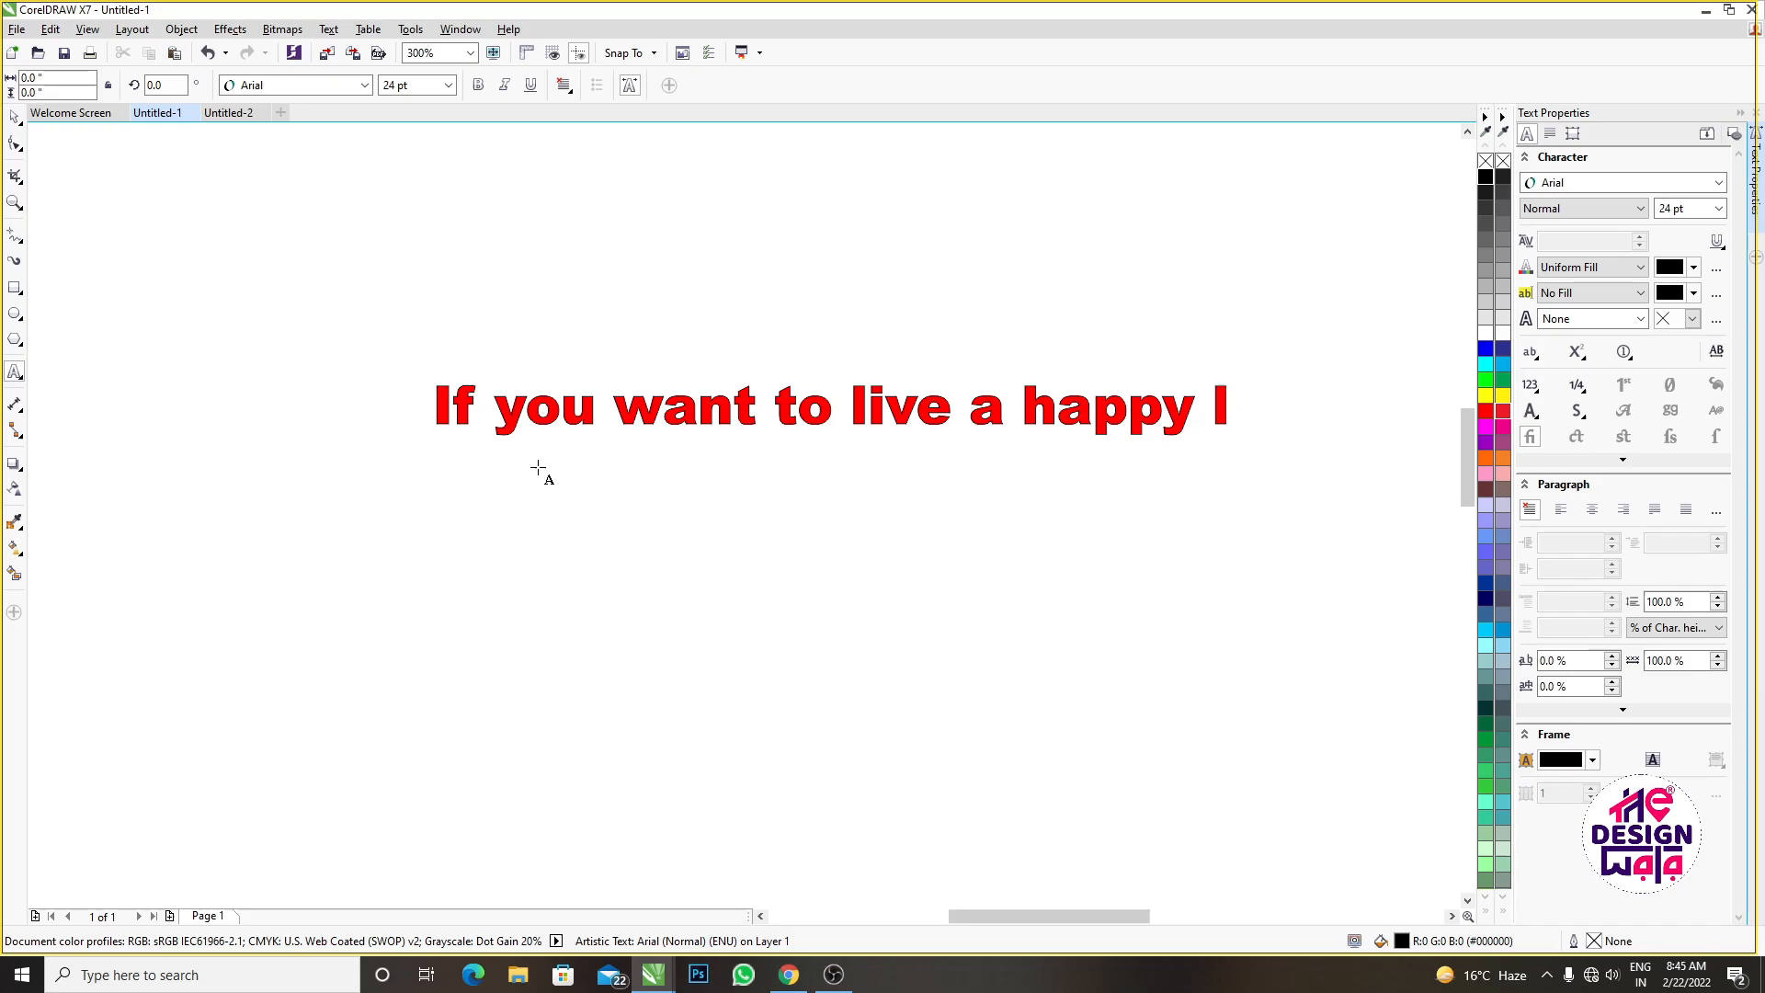
Select the whole red phrase, try the All Small Caps and Small Caps from Caps capitalization, and reset it to None
click(595, 402)
key(ctrl+a)
scroll(599, 404, up, 2)
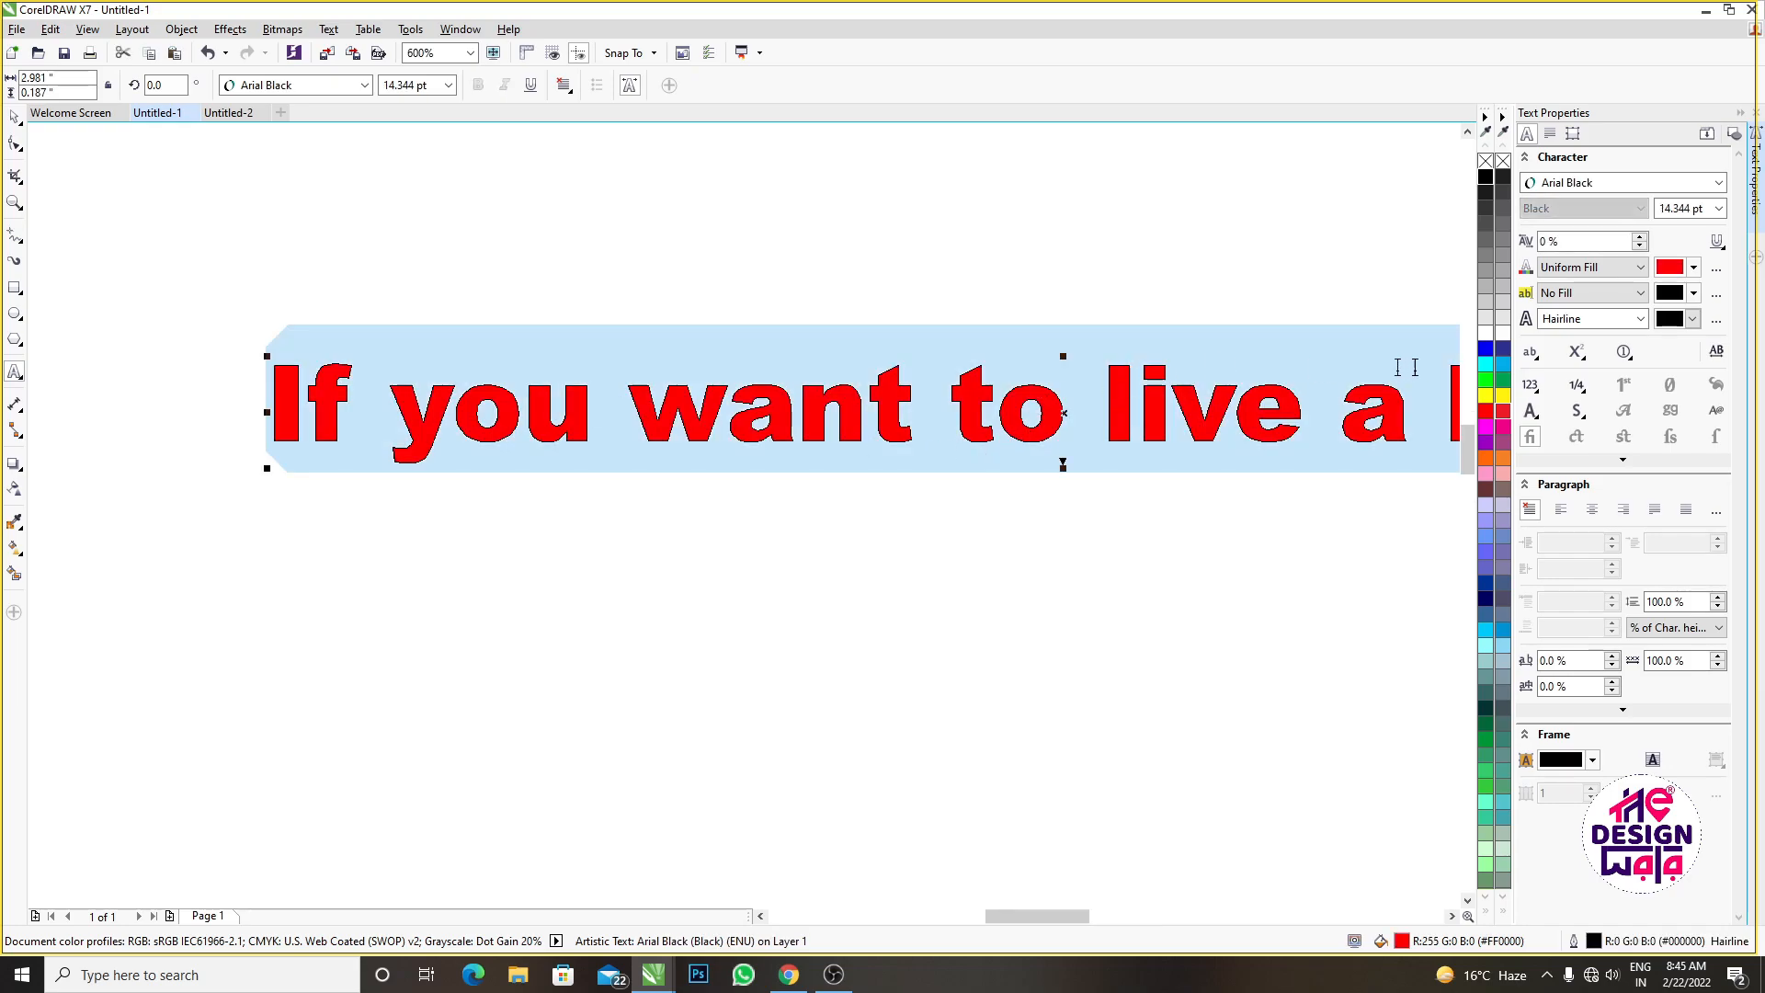
click(1532, 354)
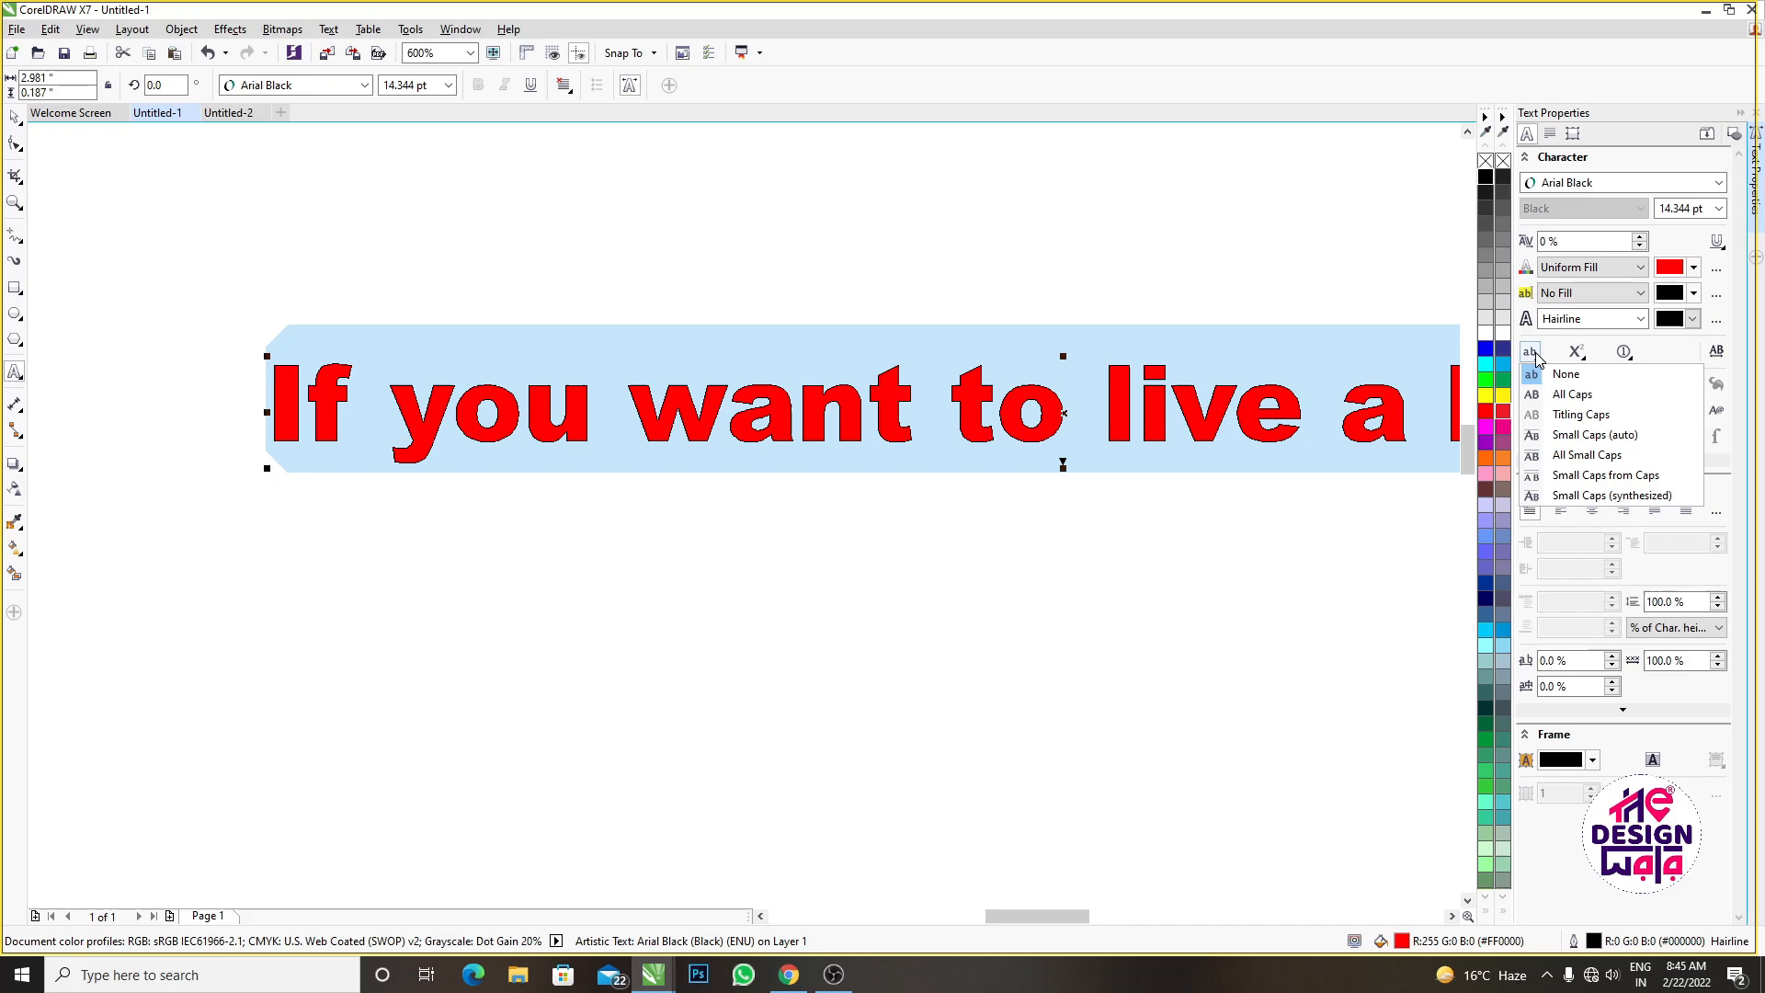
click(1567, 457)
click(1530, 354)
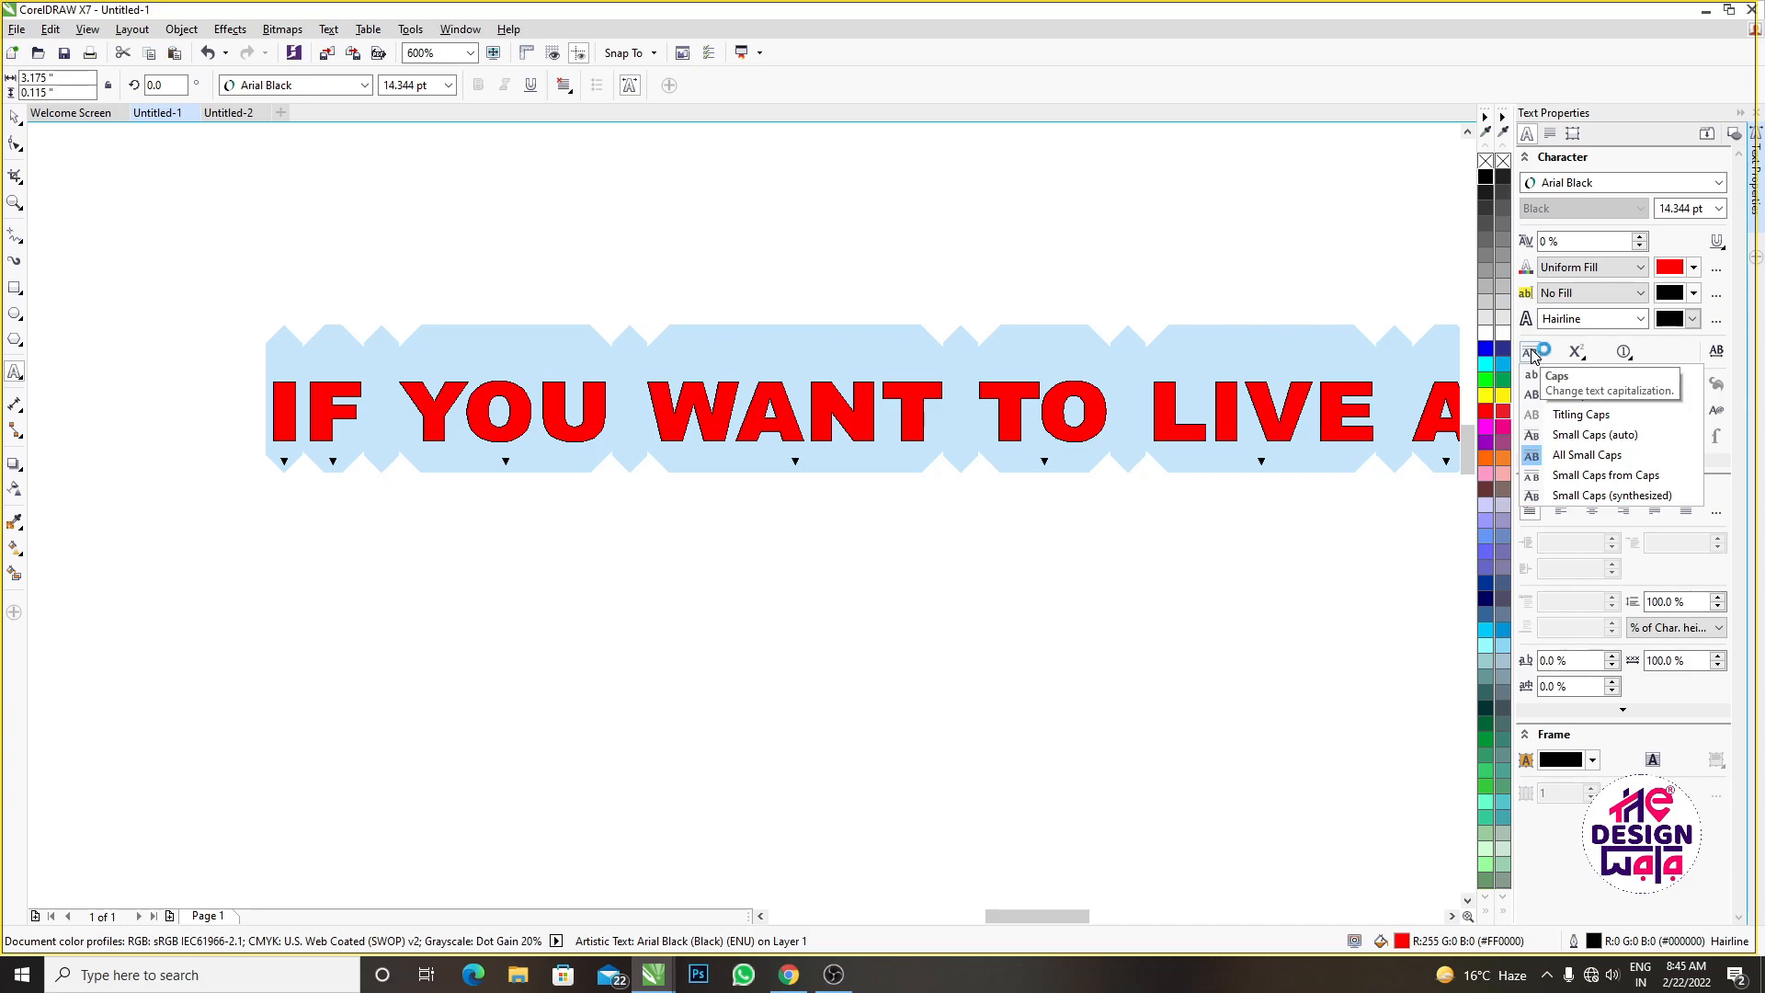
click(1607, 475)
click(1533, 354)
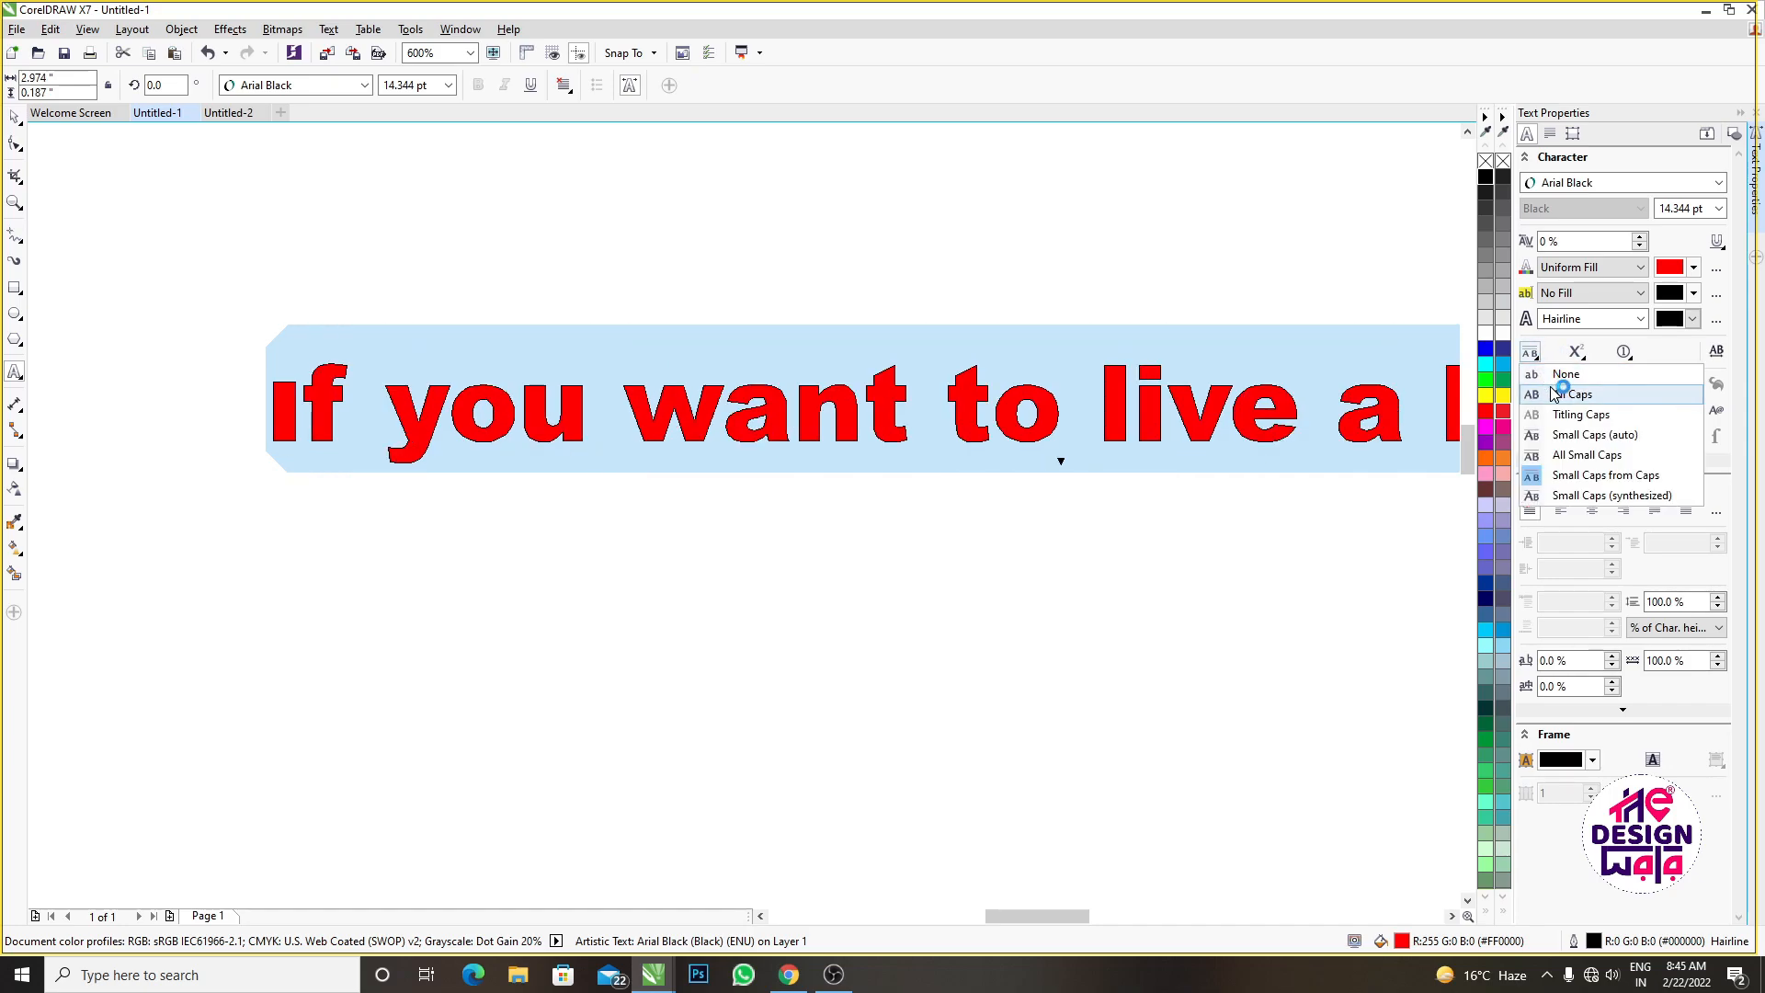
click(1554, 373)
Try the All Caps and Titling Caps capitalization on the selected phrase
click(1532, 355)
click(1563, 394)
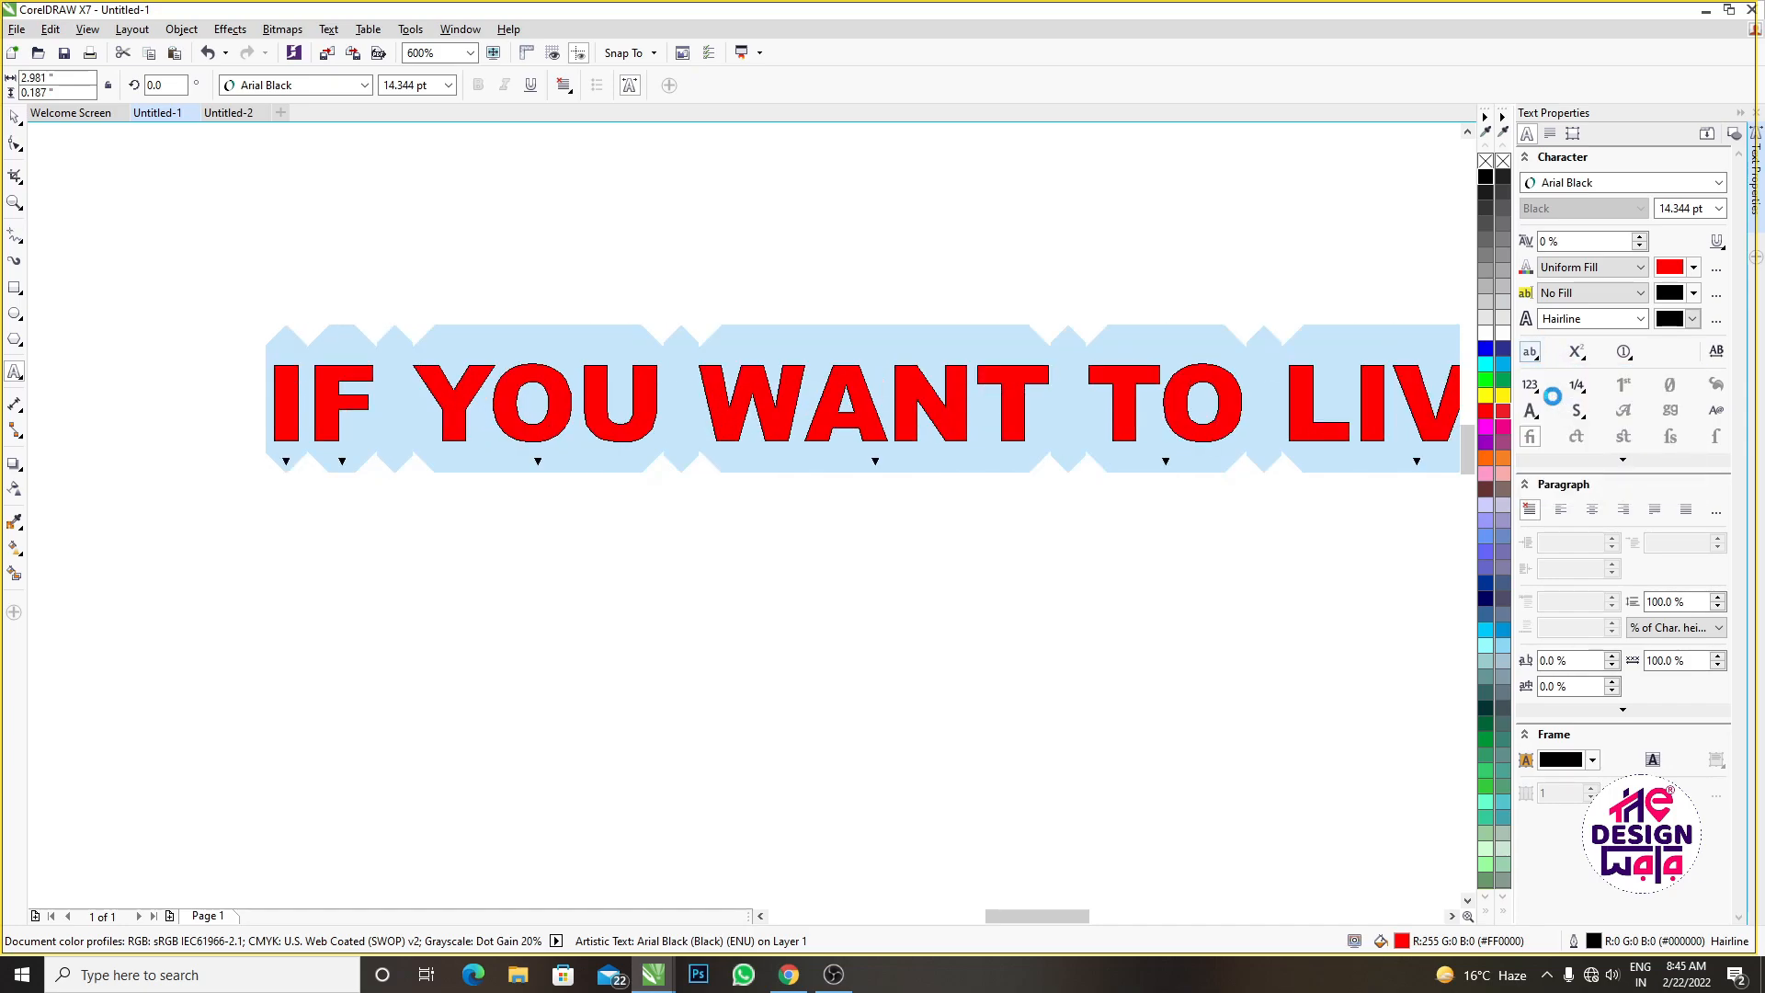
click(1533, 358)
click(1567, 418)
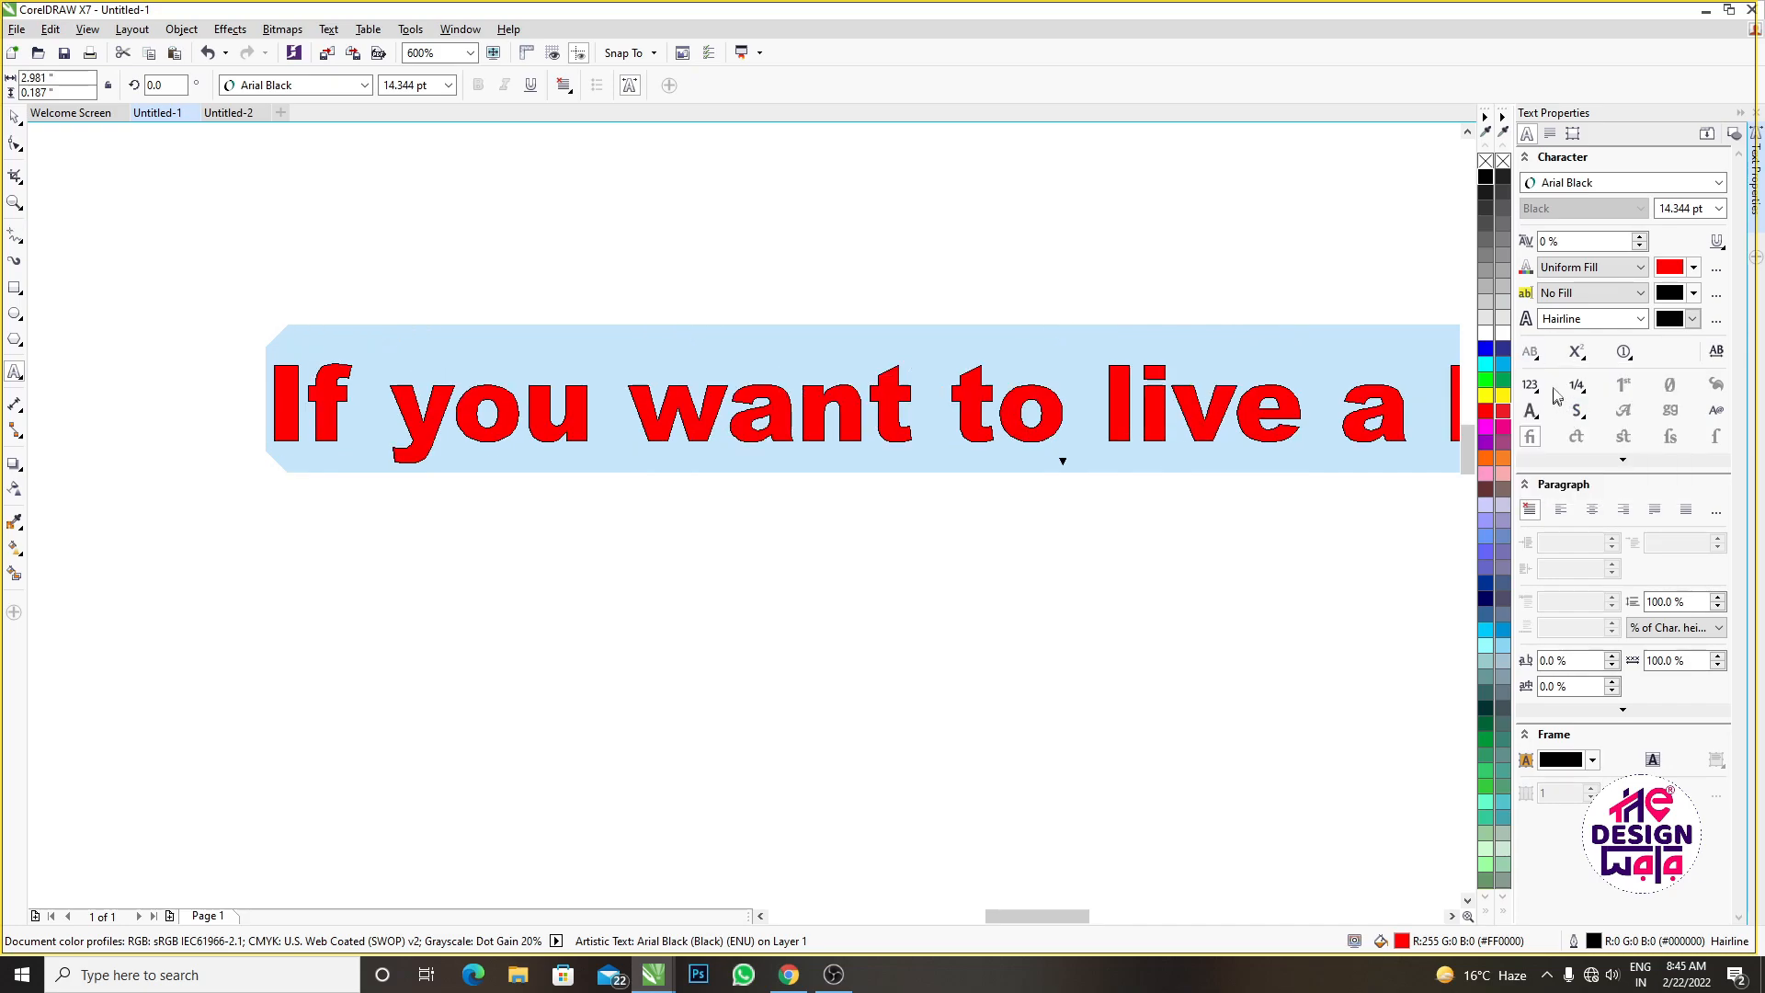
Apply the Small Caps (auto) capitalization to the red phrase and select all its characters again
click(1532, 355)
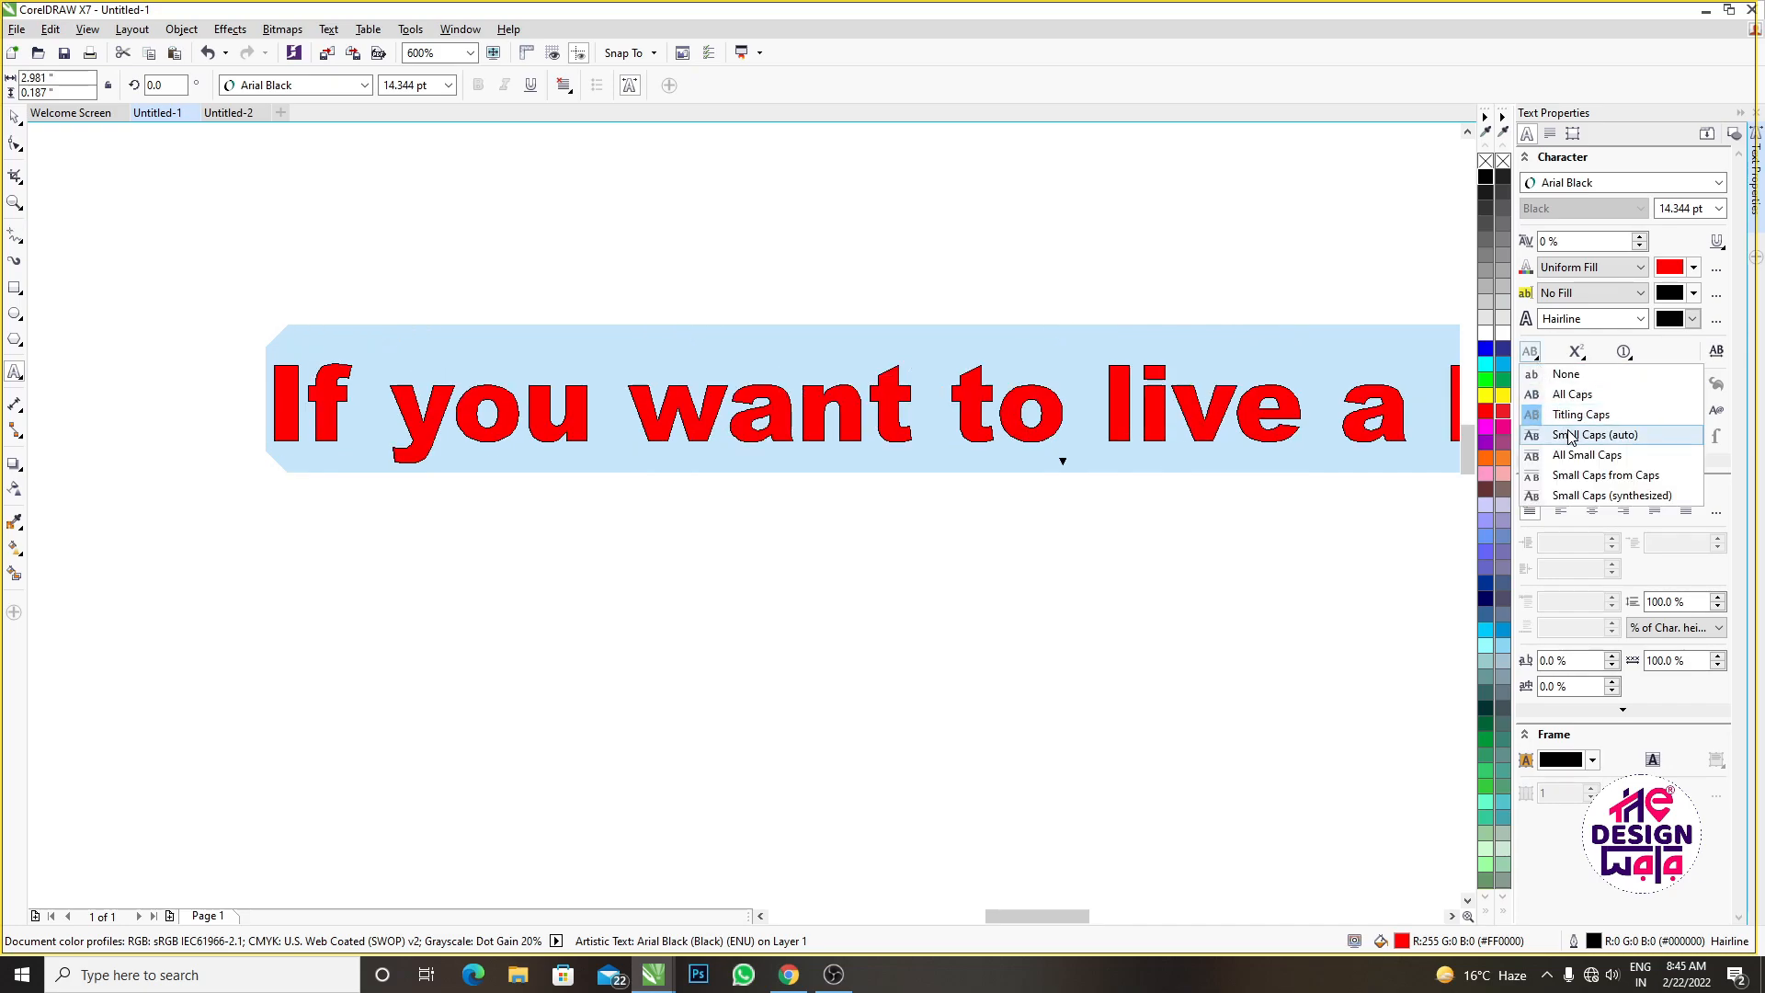
click(1570, 436)
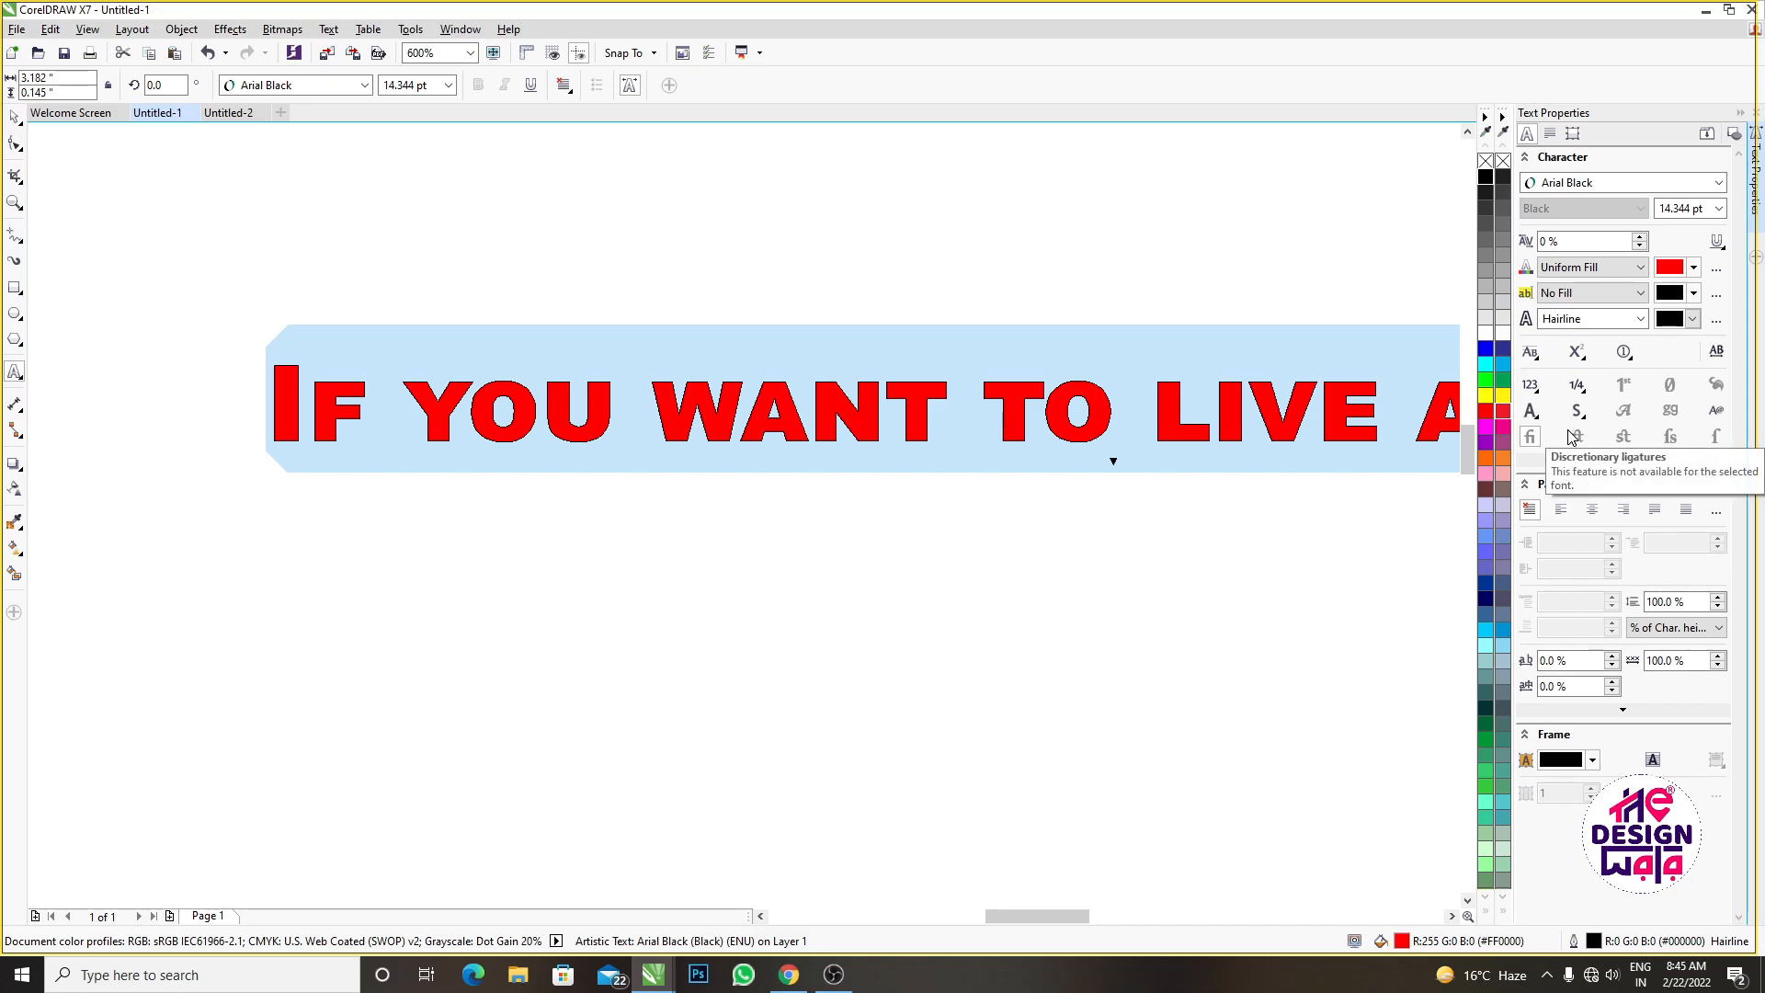
click(1041, 409)
scroll(995, 478, down, 5)
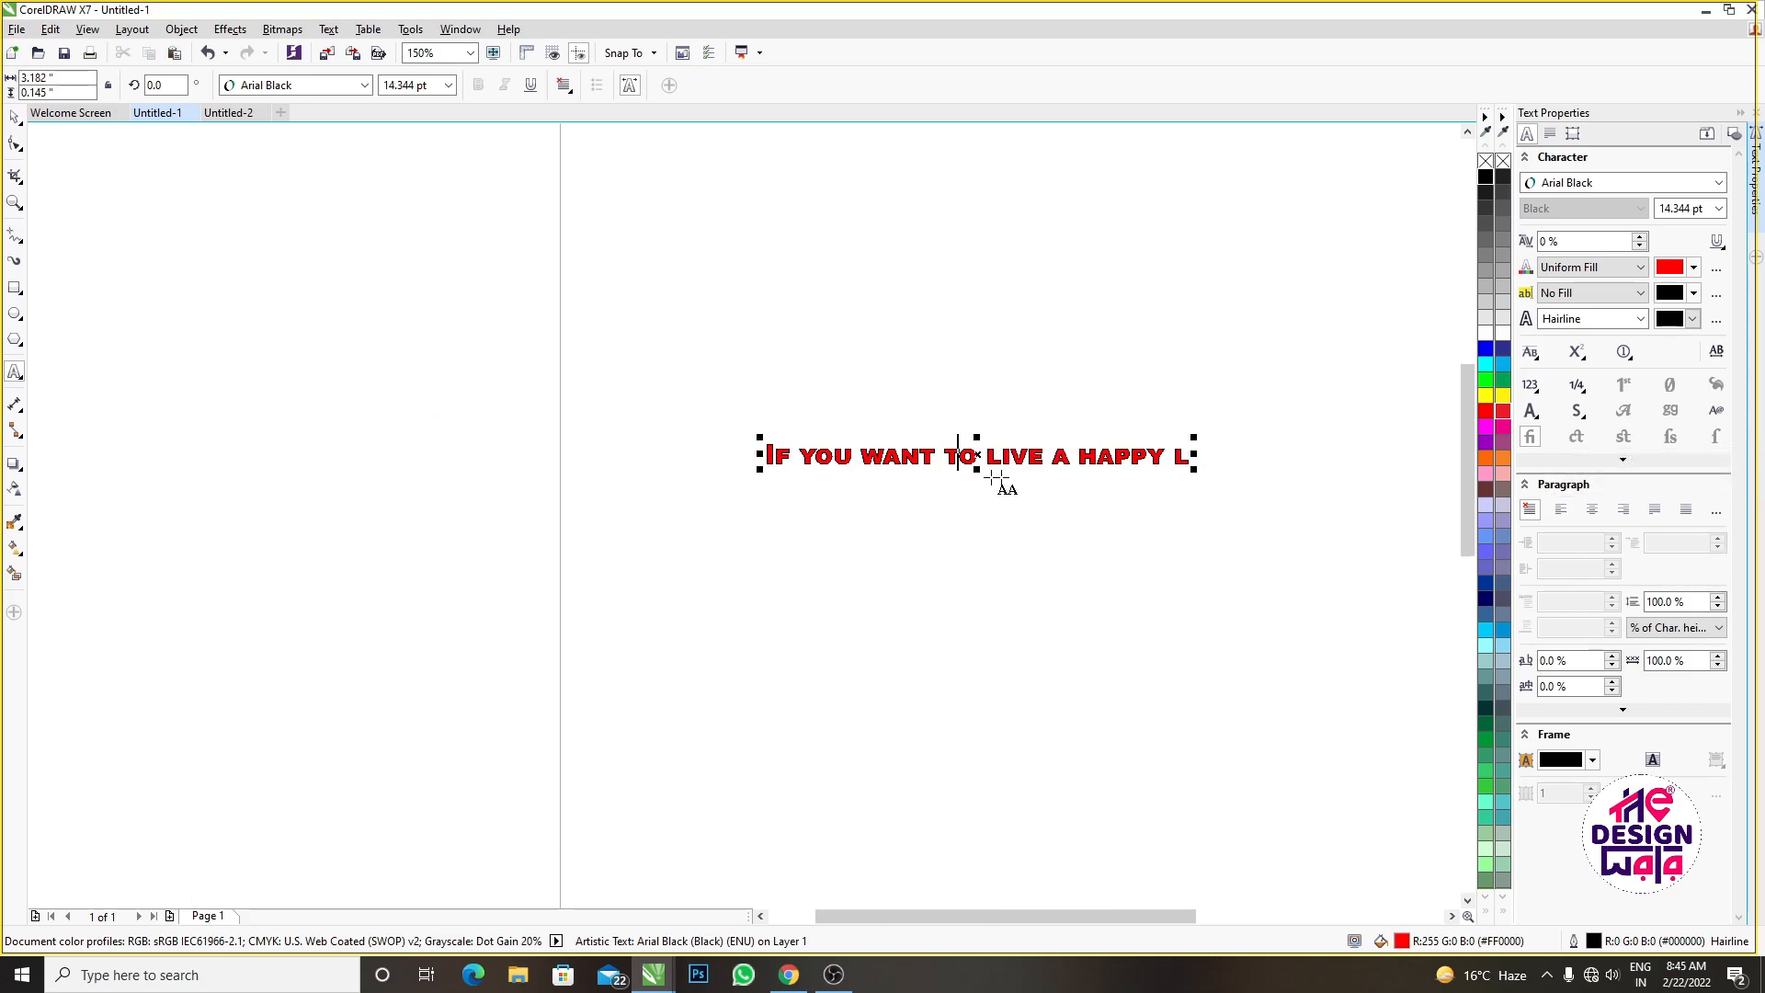
key(ctrl+a)
scroll(1043, 470, up, 2)
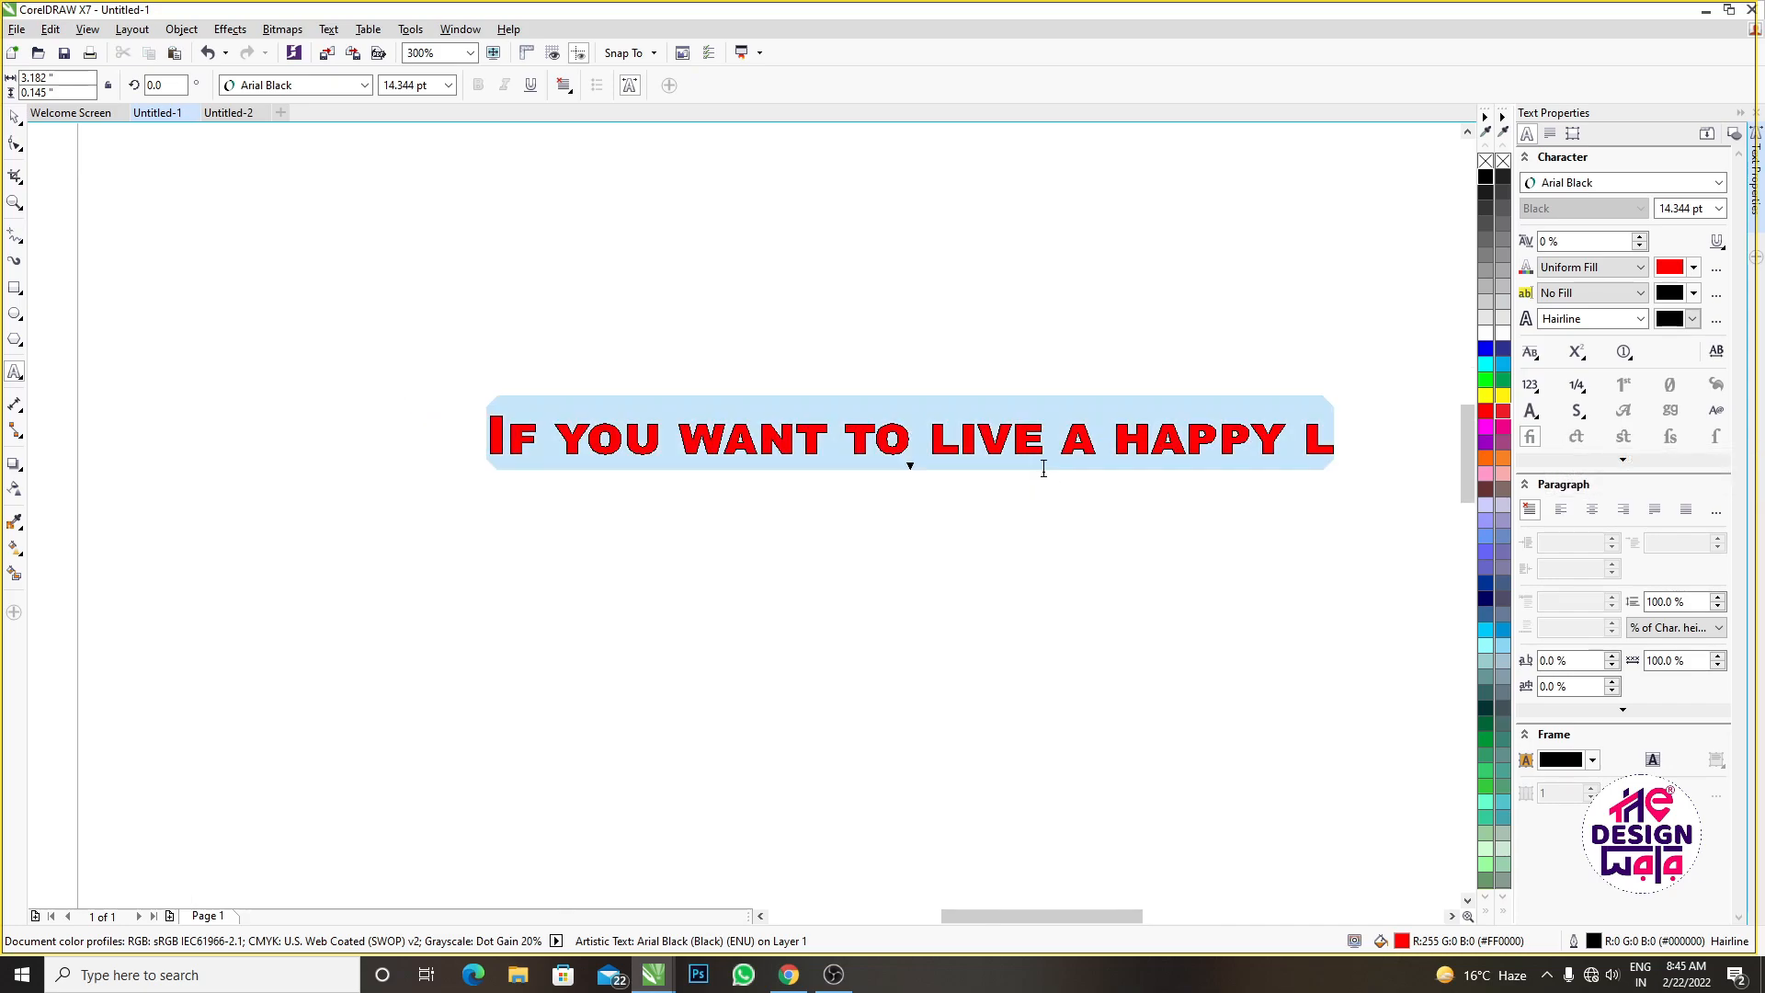
Select all characters of the red phrase and change its case to tOGGLE cASE
key(ctrl+F3)
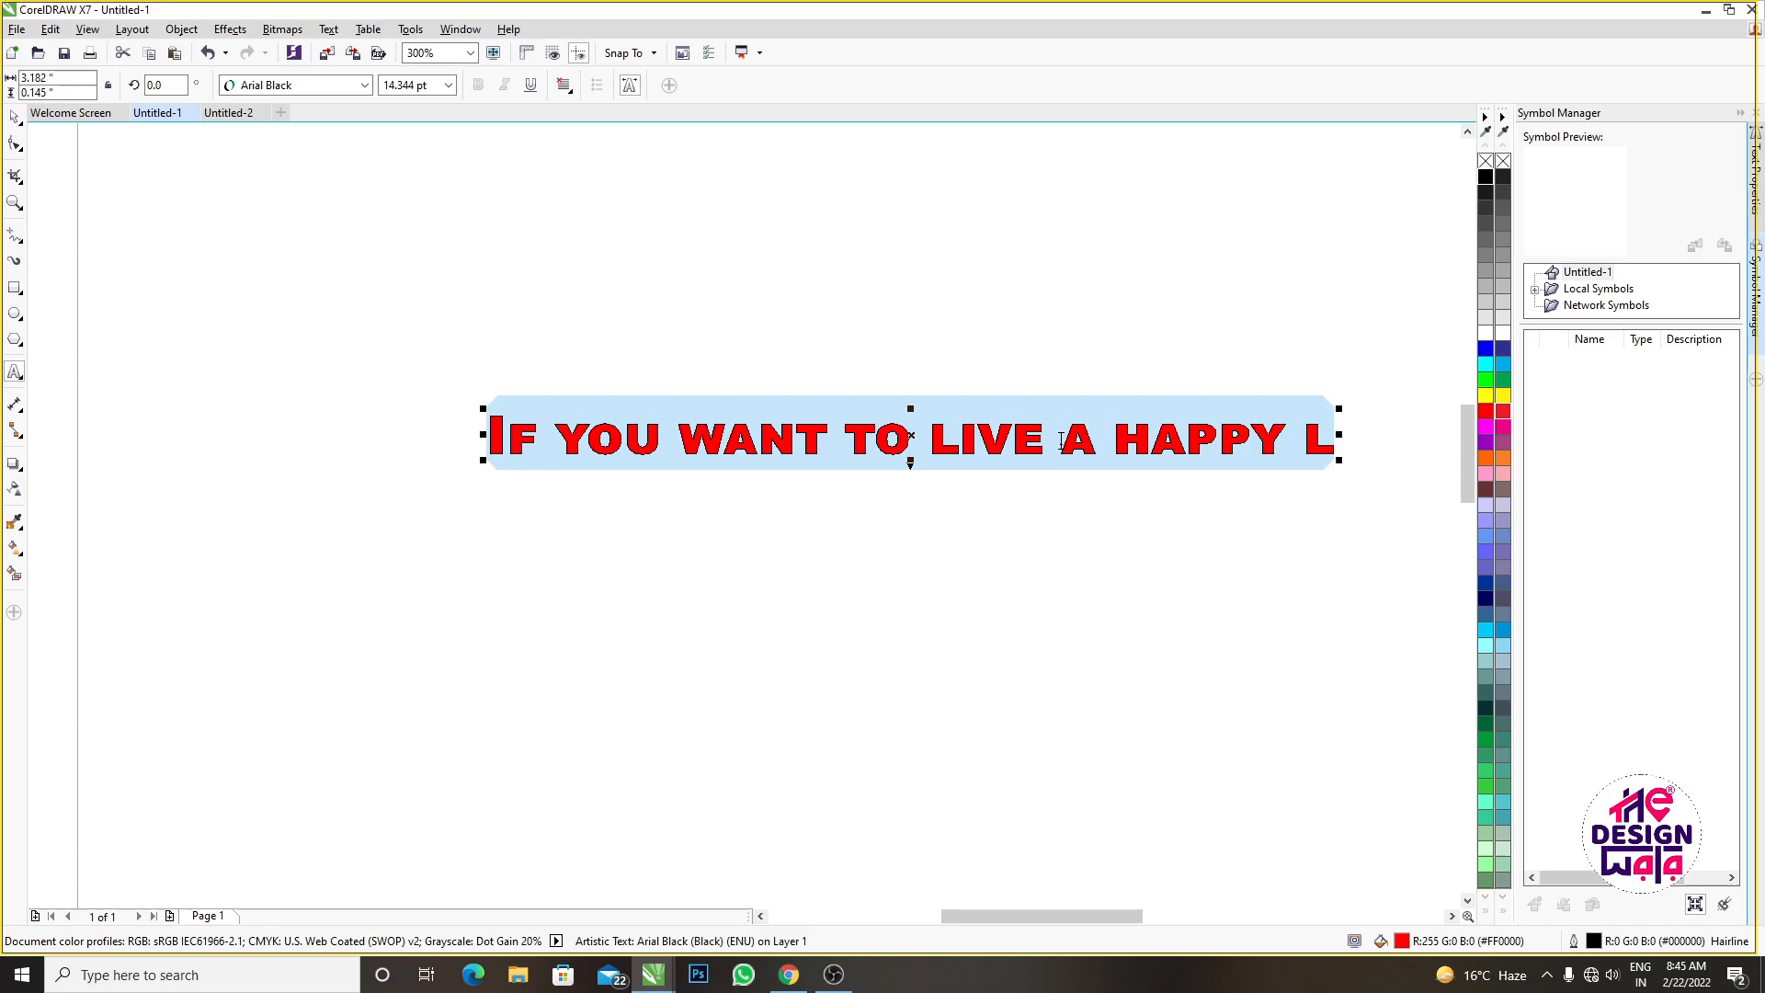
click(957, 404)
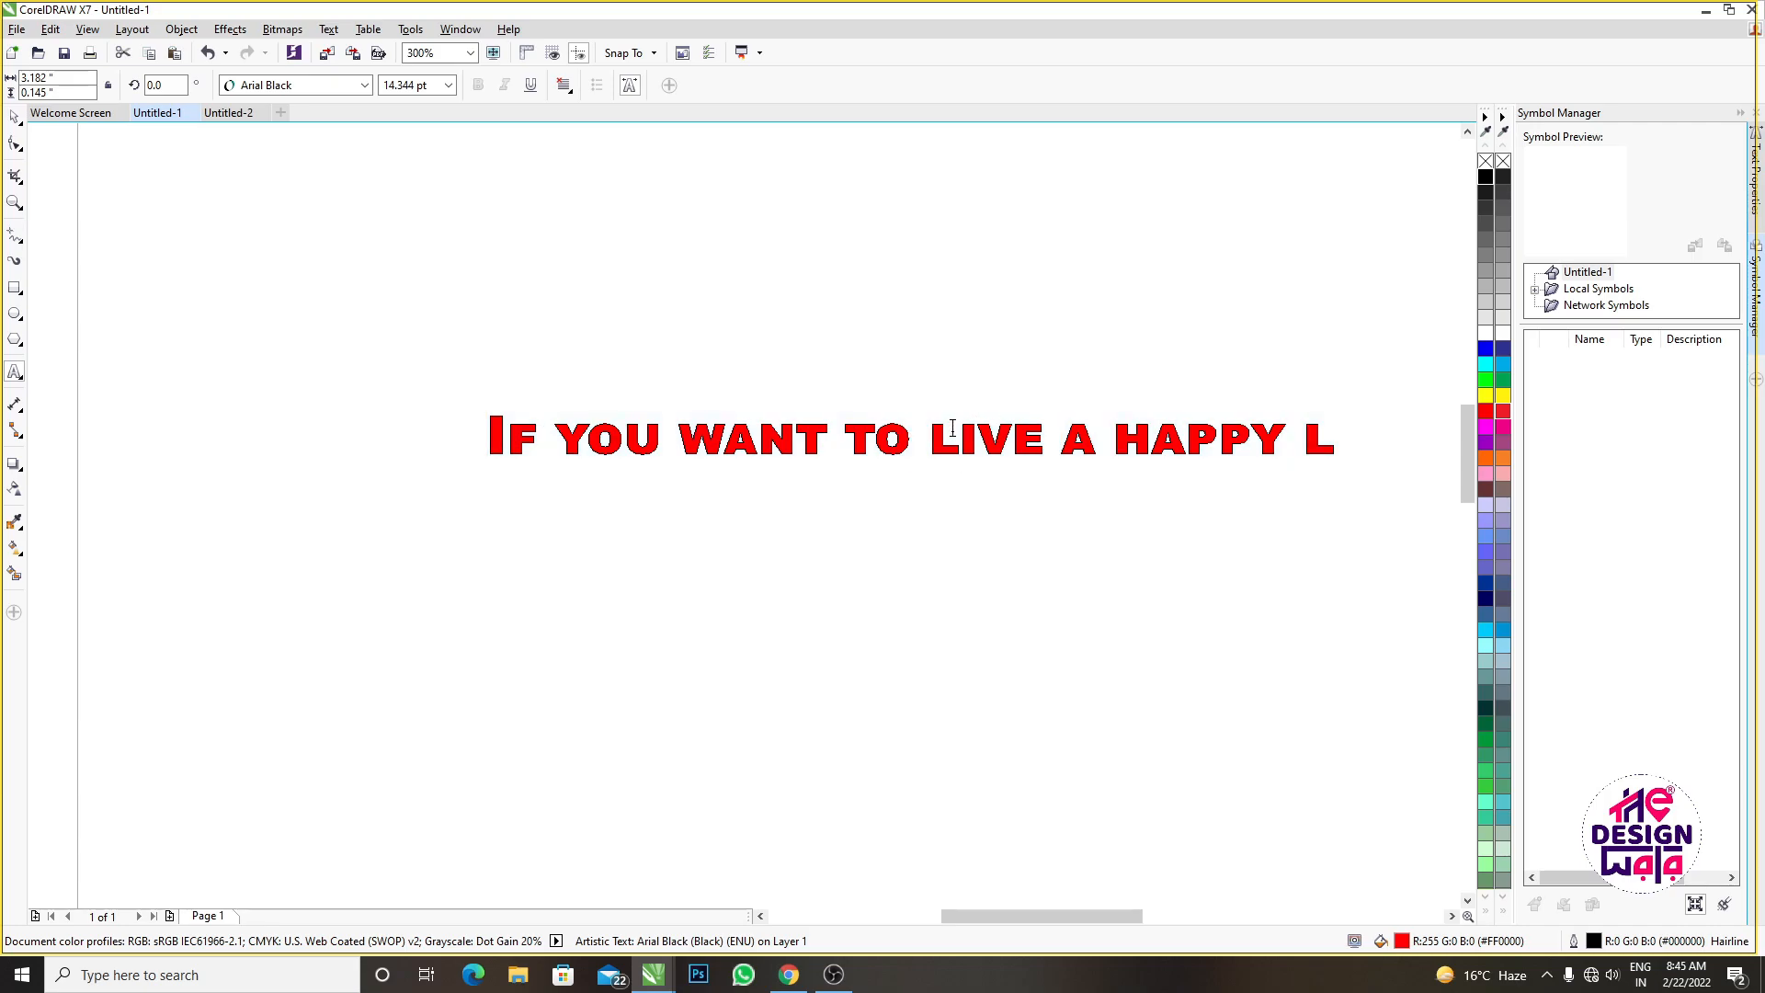
scroll(944, 441, up, 2)
click(903, 526)
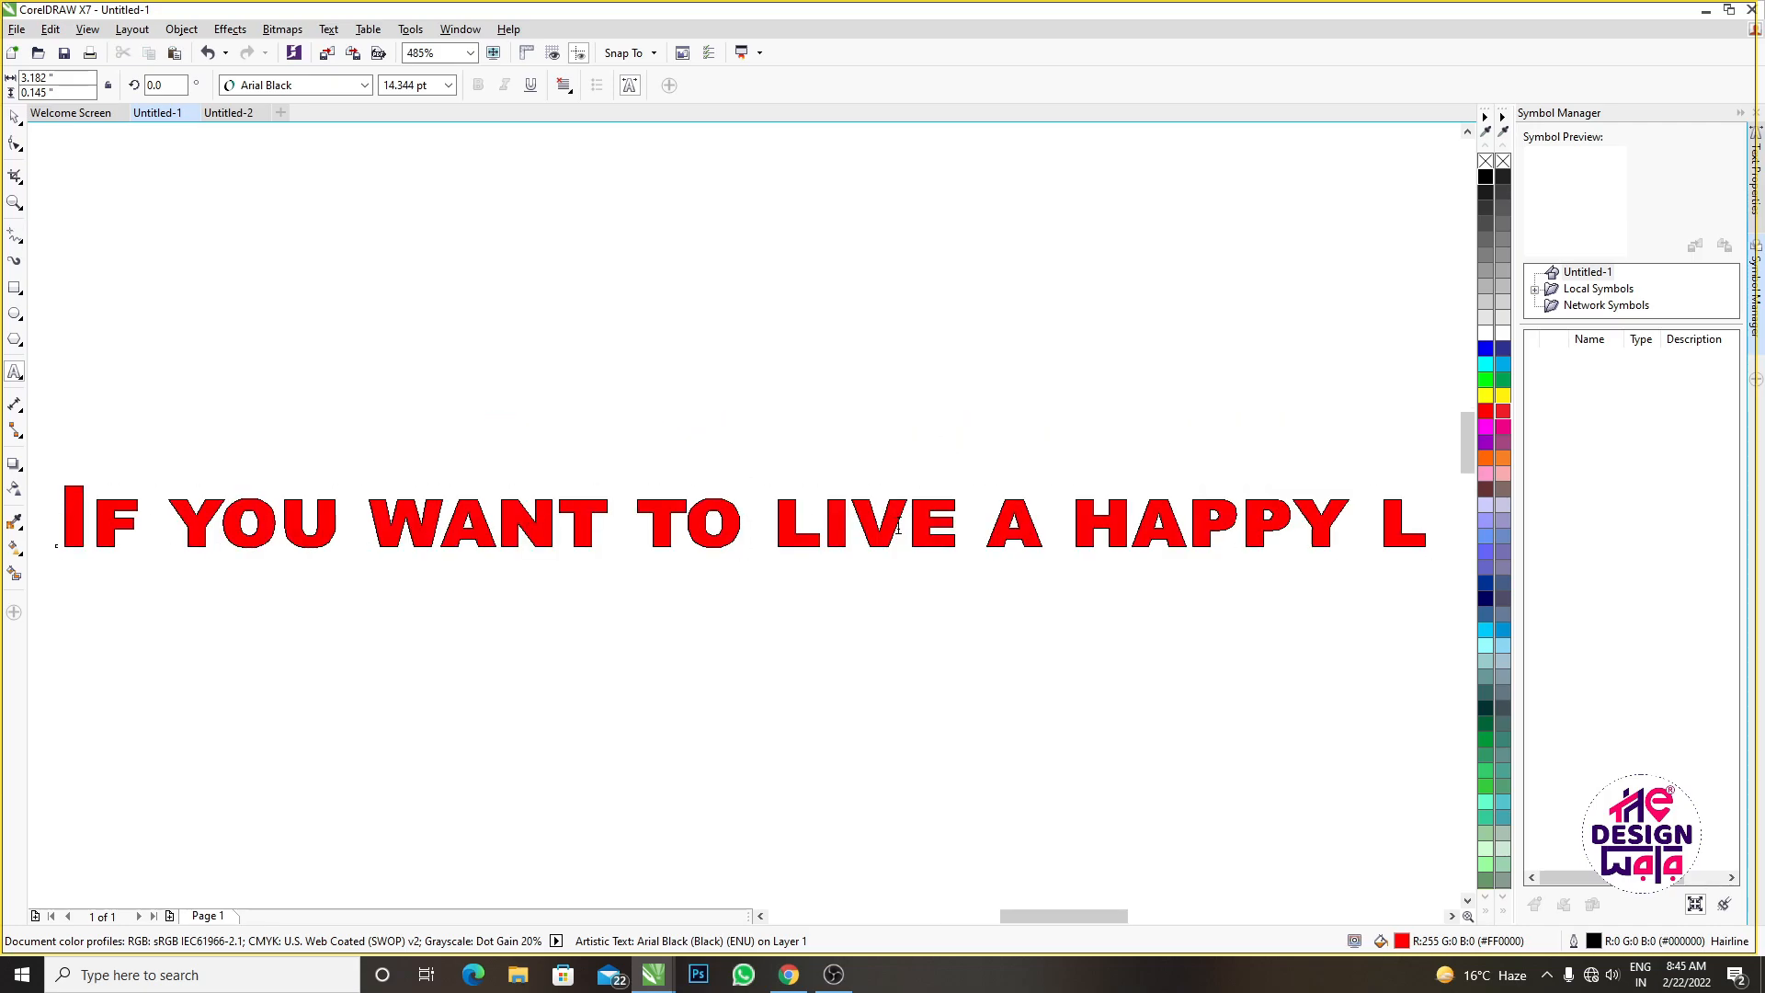
key(ctrl+a)
key(shift+F3)
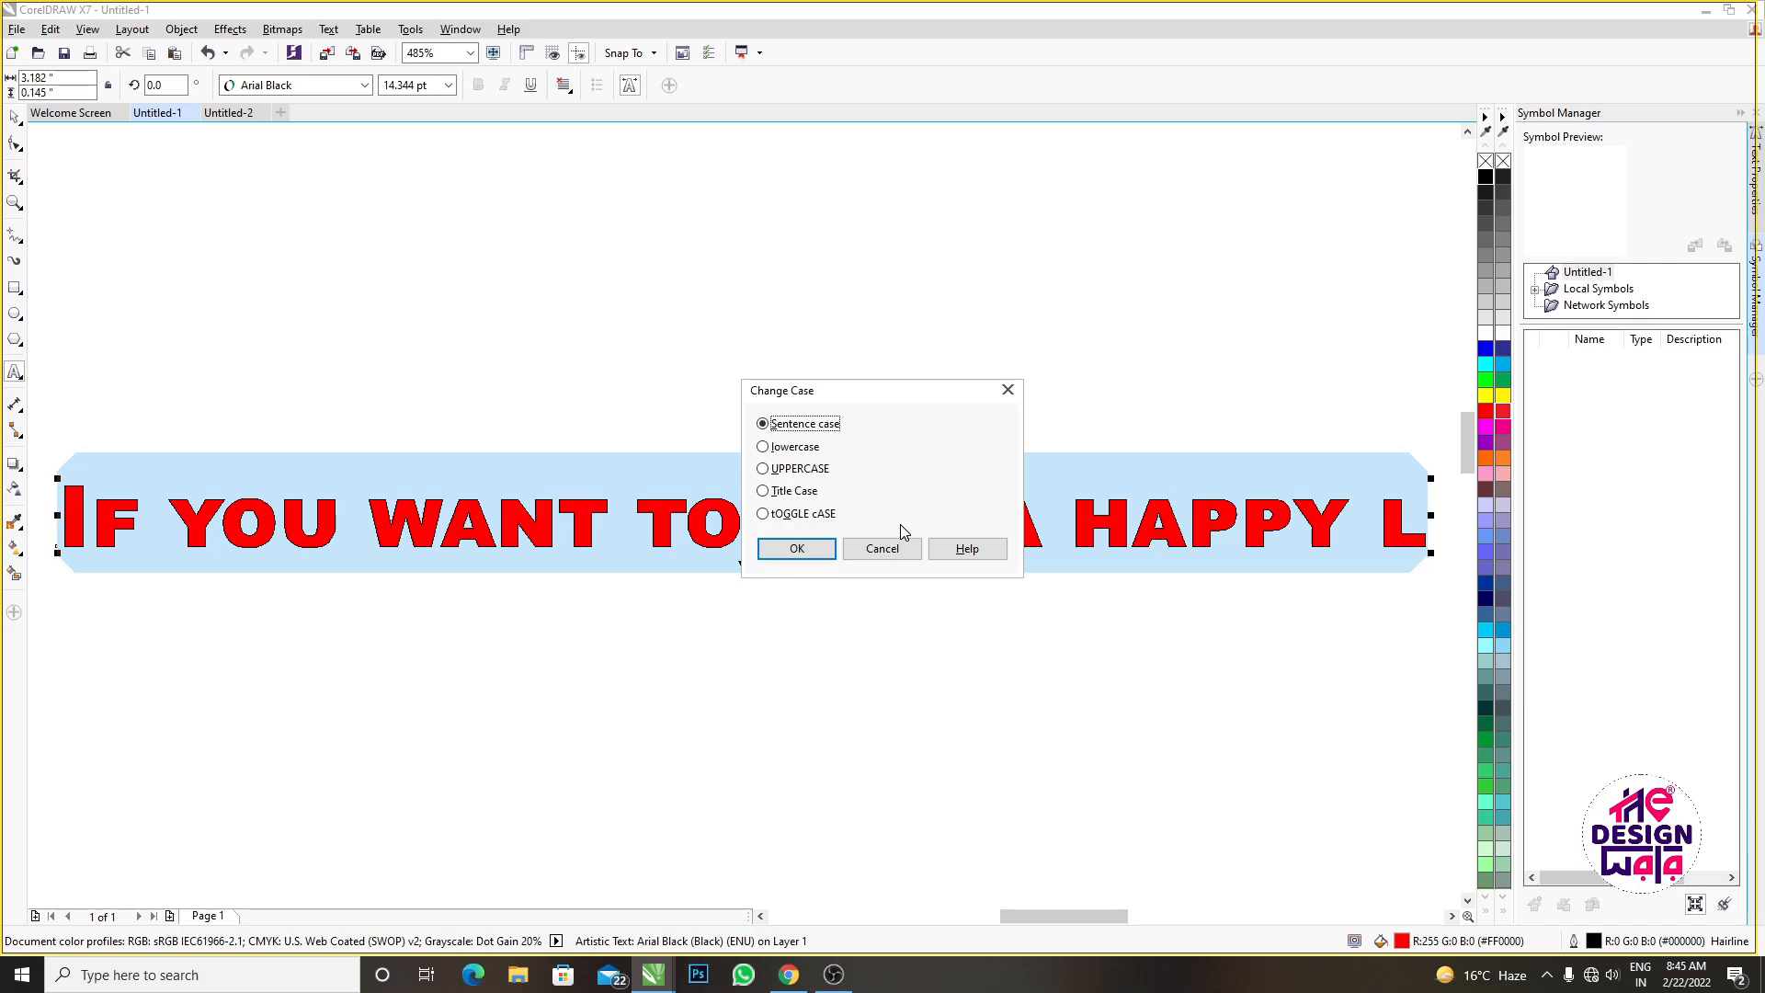
click(763, 470)
click(764, 492)
click(763, 448)
click(763, 425)
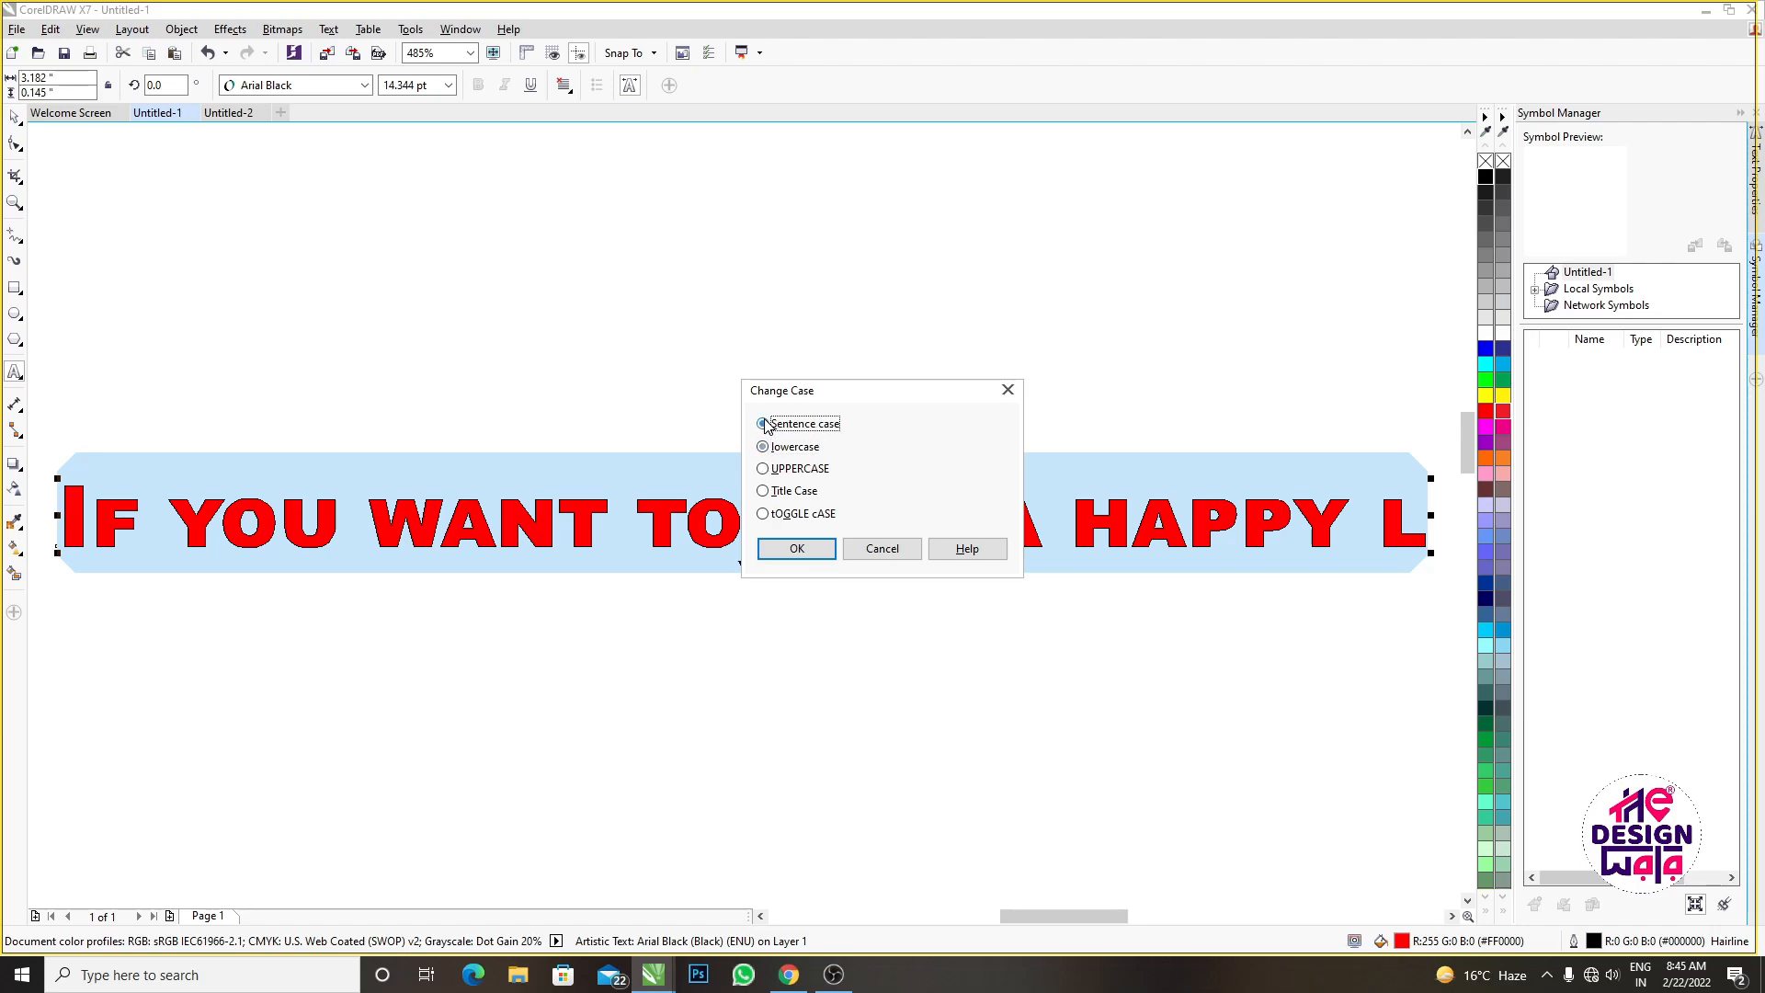
click(765, 516)
click(797, 548)
Close the Symbol Manager docker and return to the text properties of the selected phrase
scroll(828, 533, down, 2)
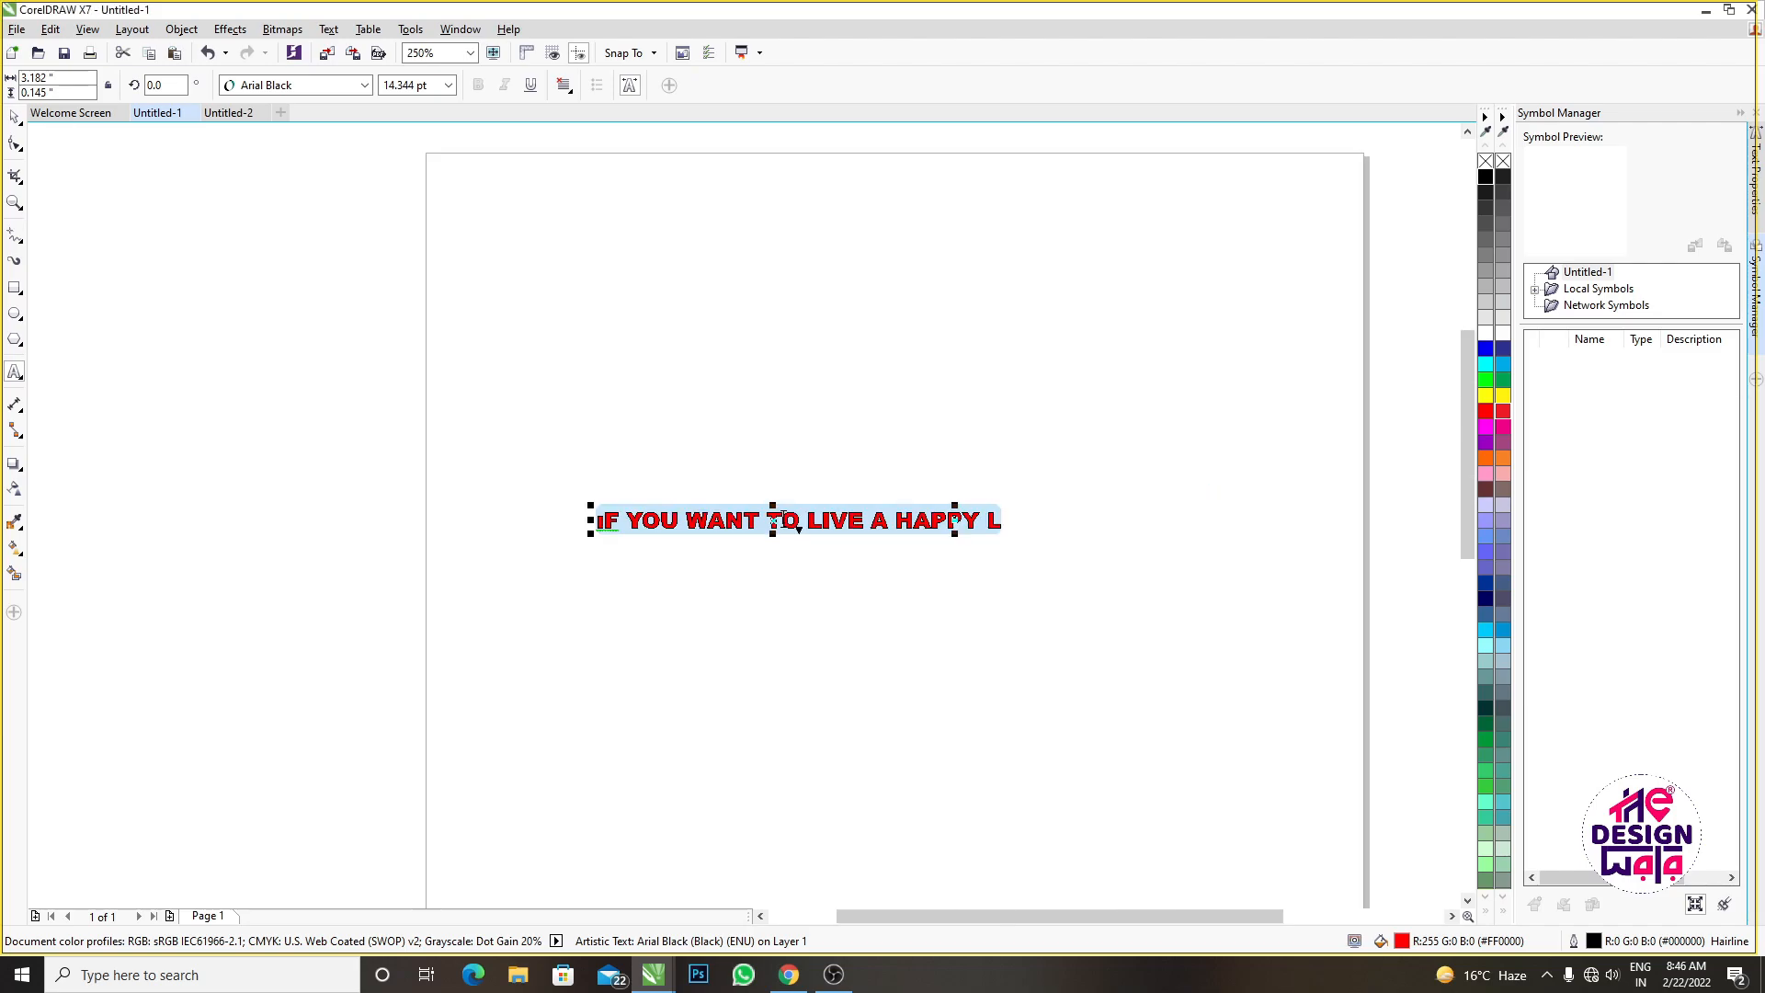
scroll(843, 534, up, 1)
scroll(843, 535, up, 2)
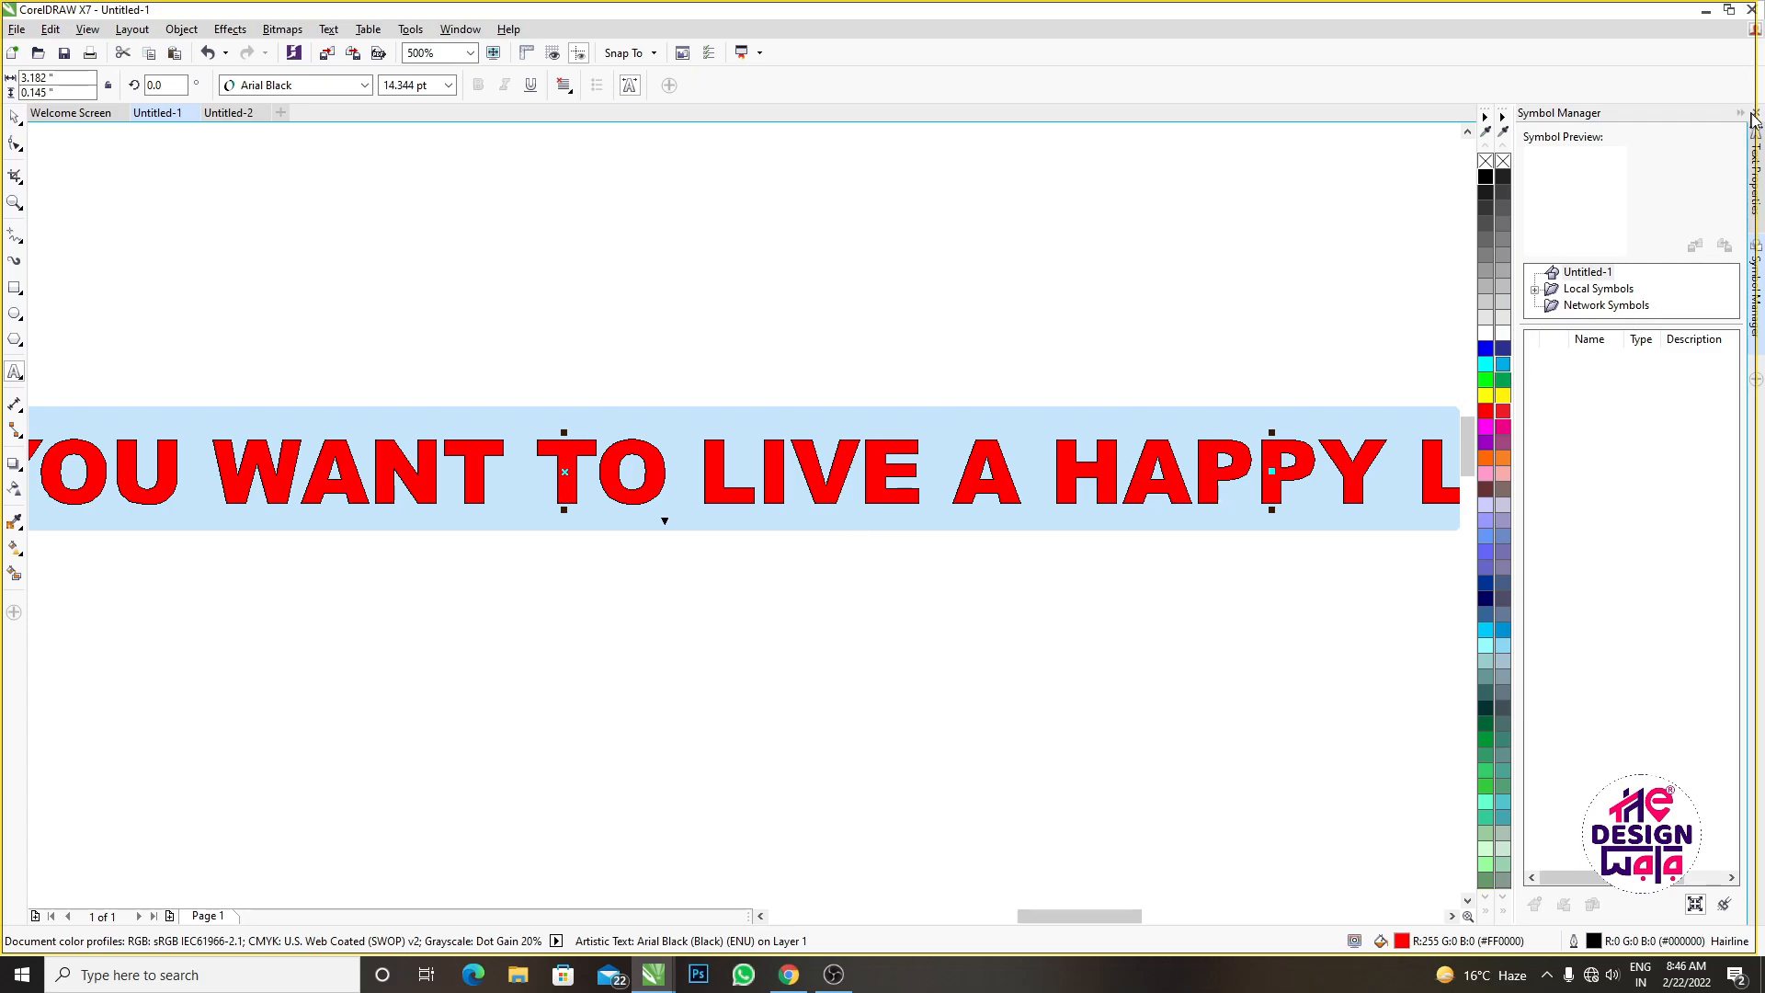
click(1740, 115)
click(326, 30)
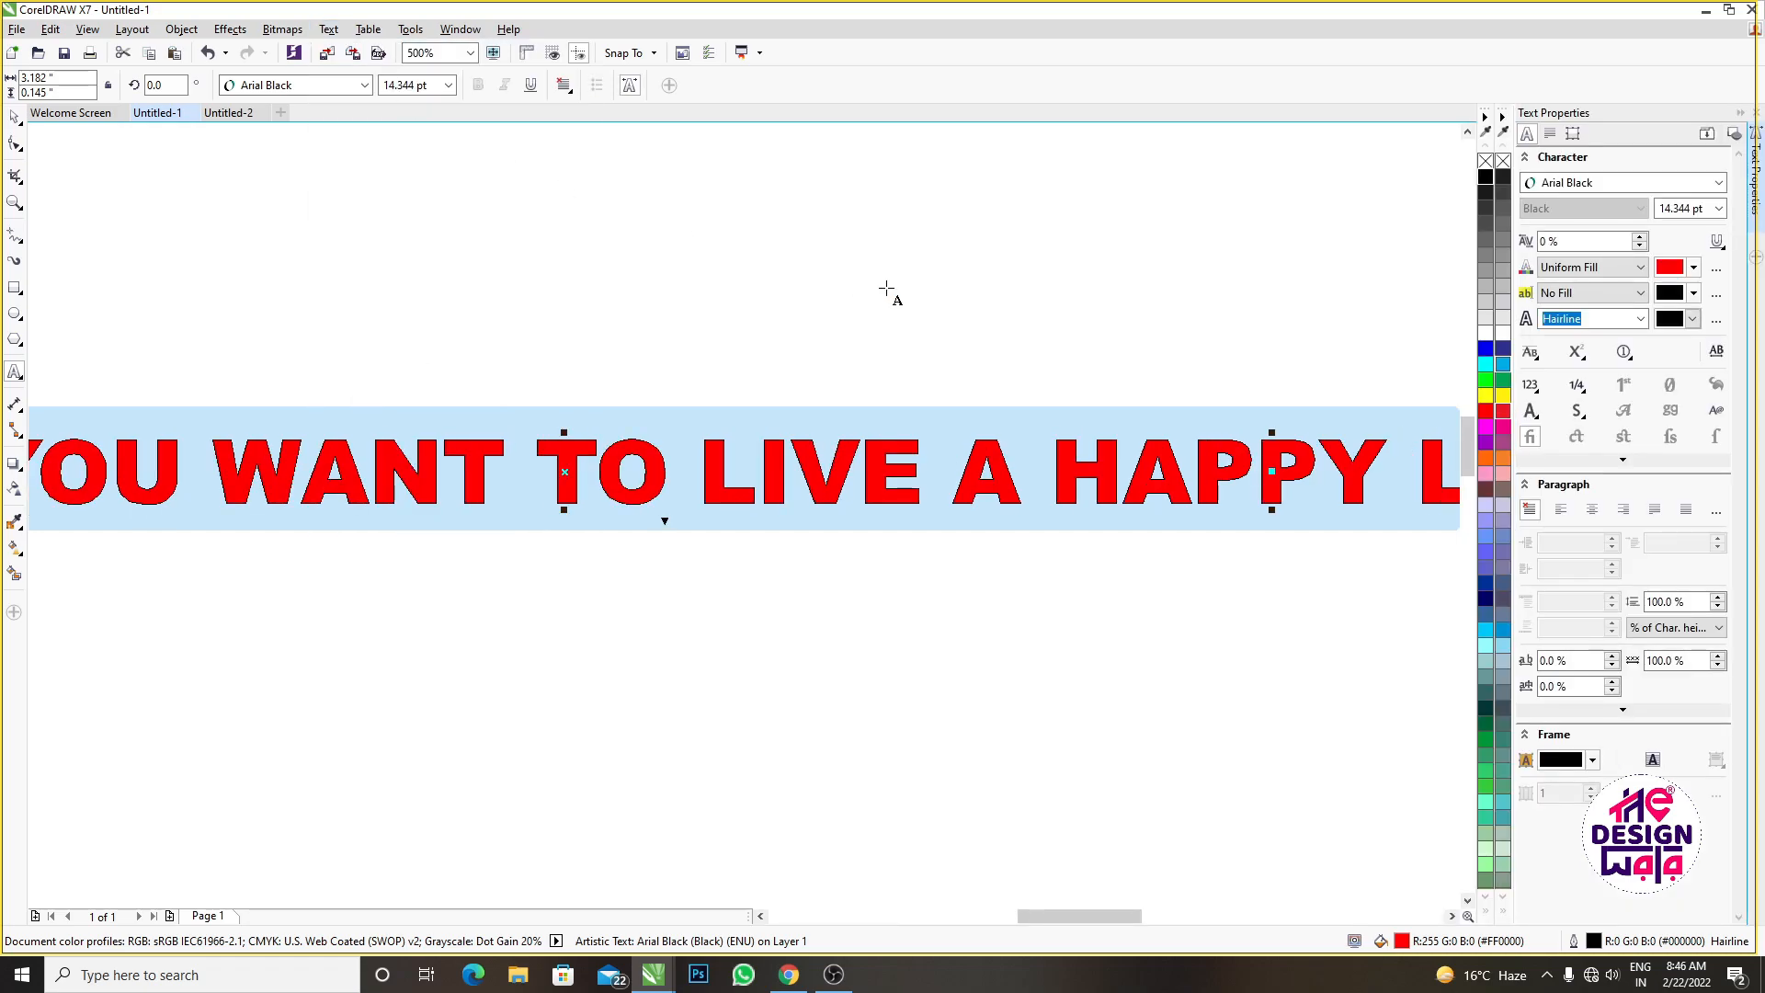
Try the Single Thin underline and the Single Thin Word underline on the selected red phrase
click(1717, 244)
click(1696, 266)
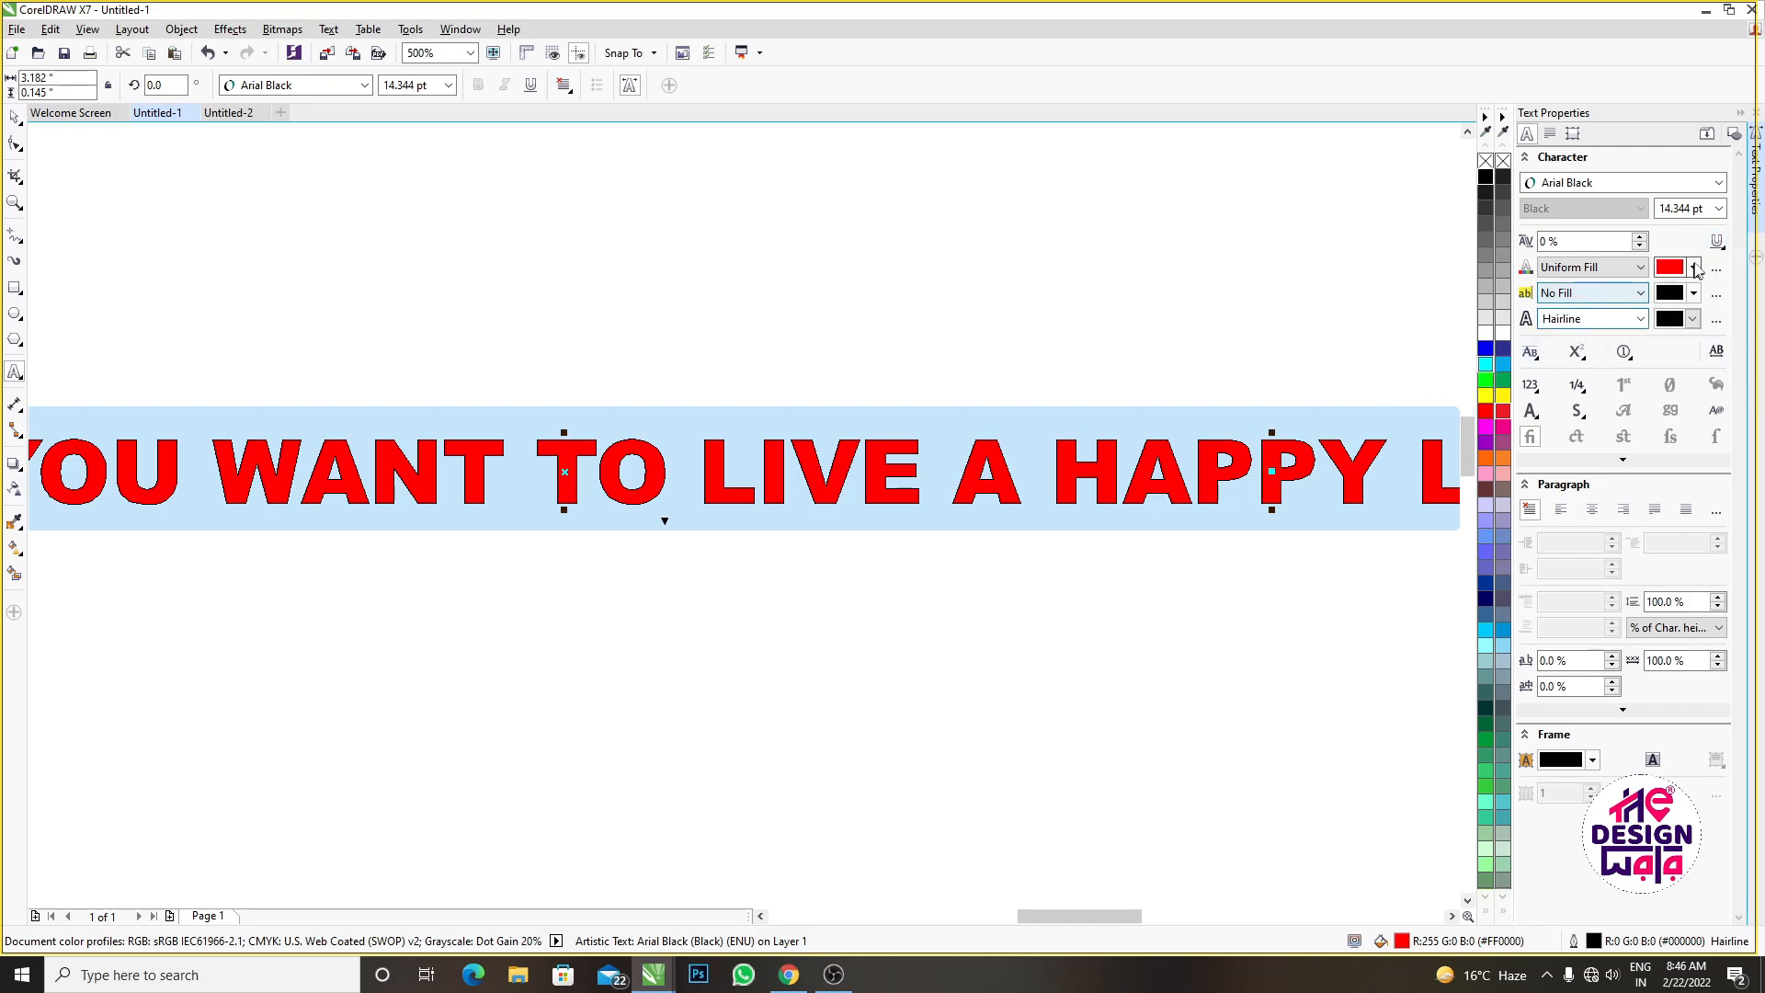
click(1696, 267)
click(1655, 278)
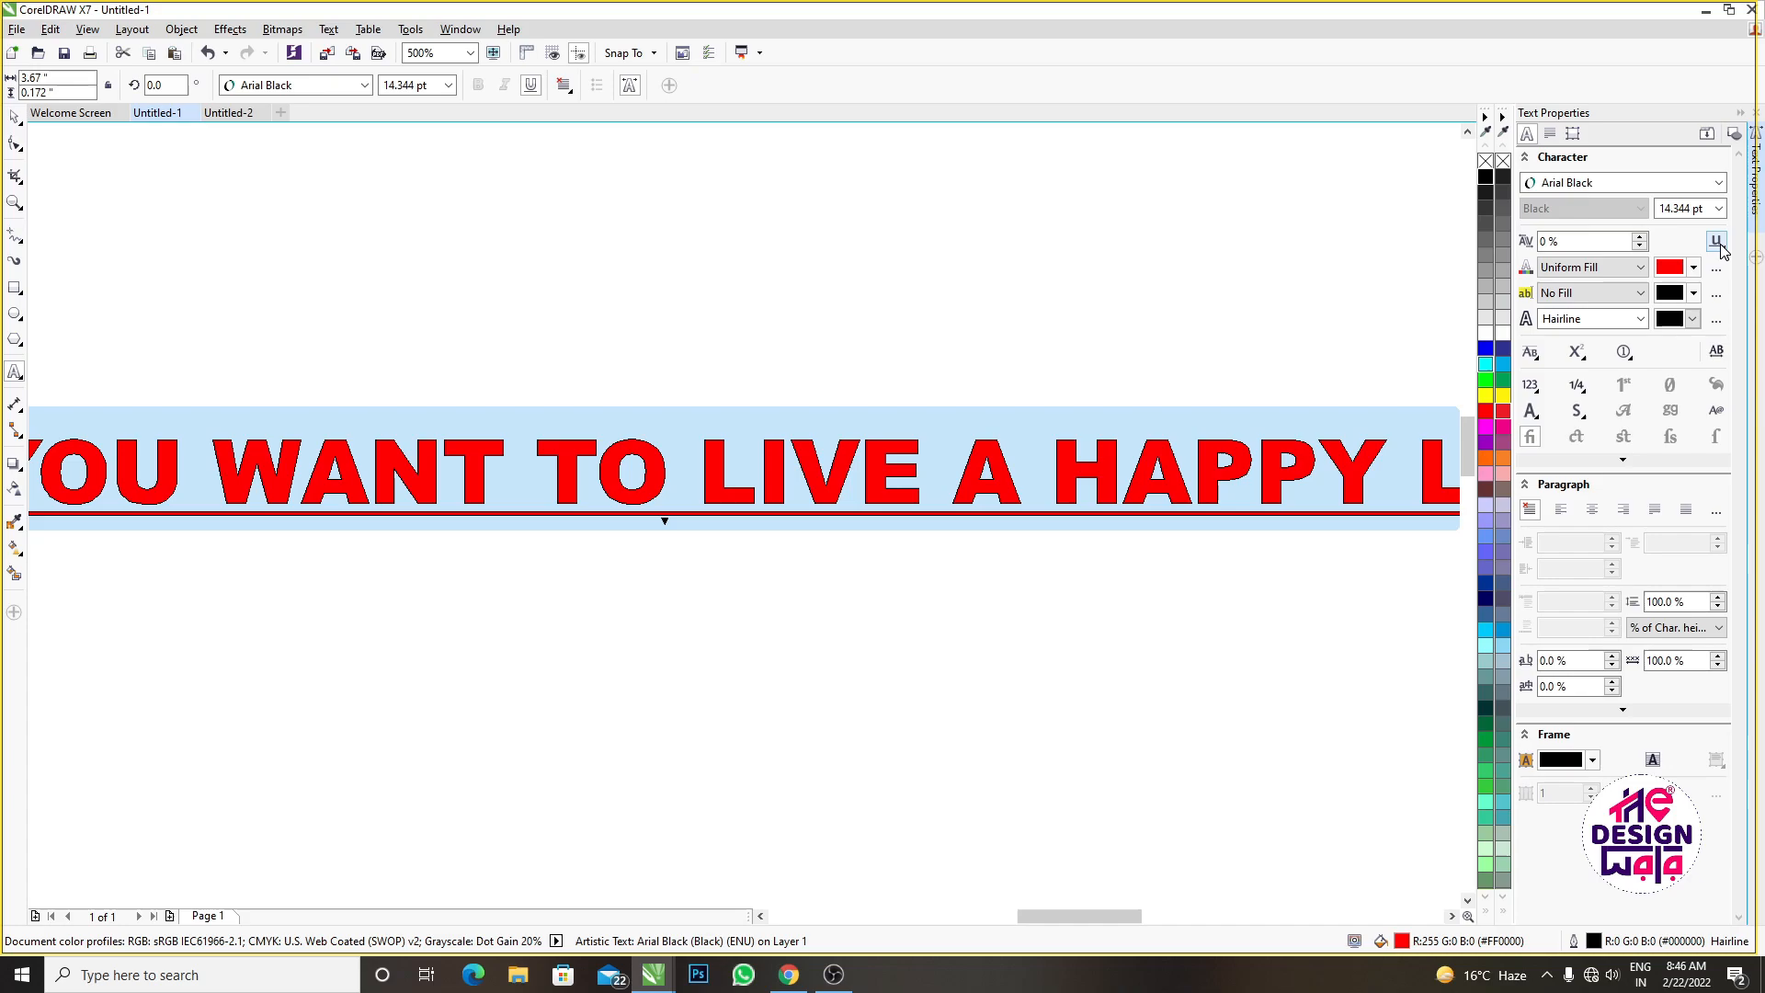
click(1719, 244)
click(1696, 304)
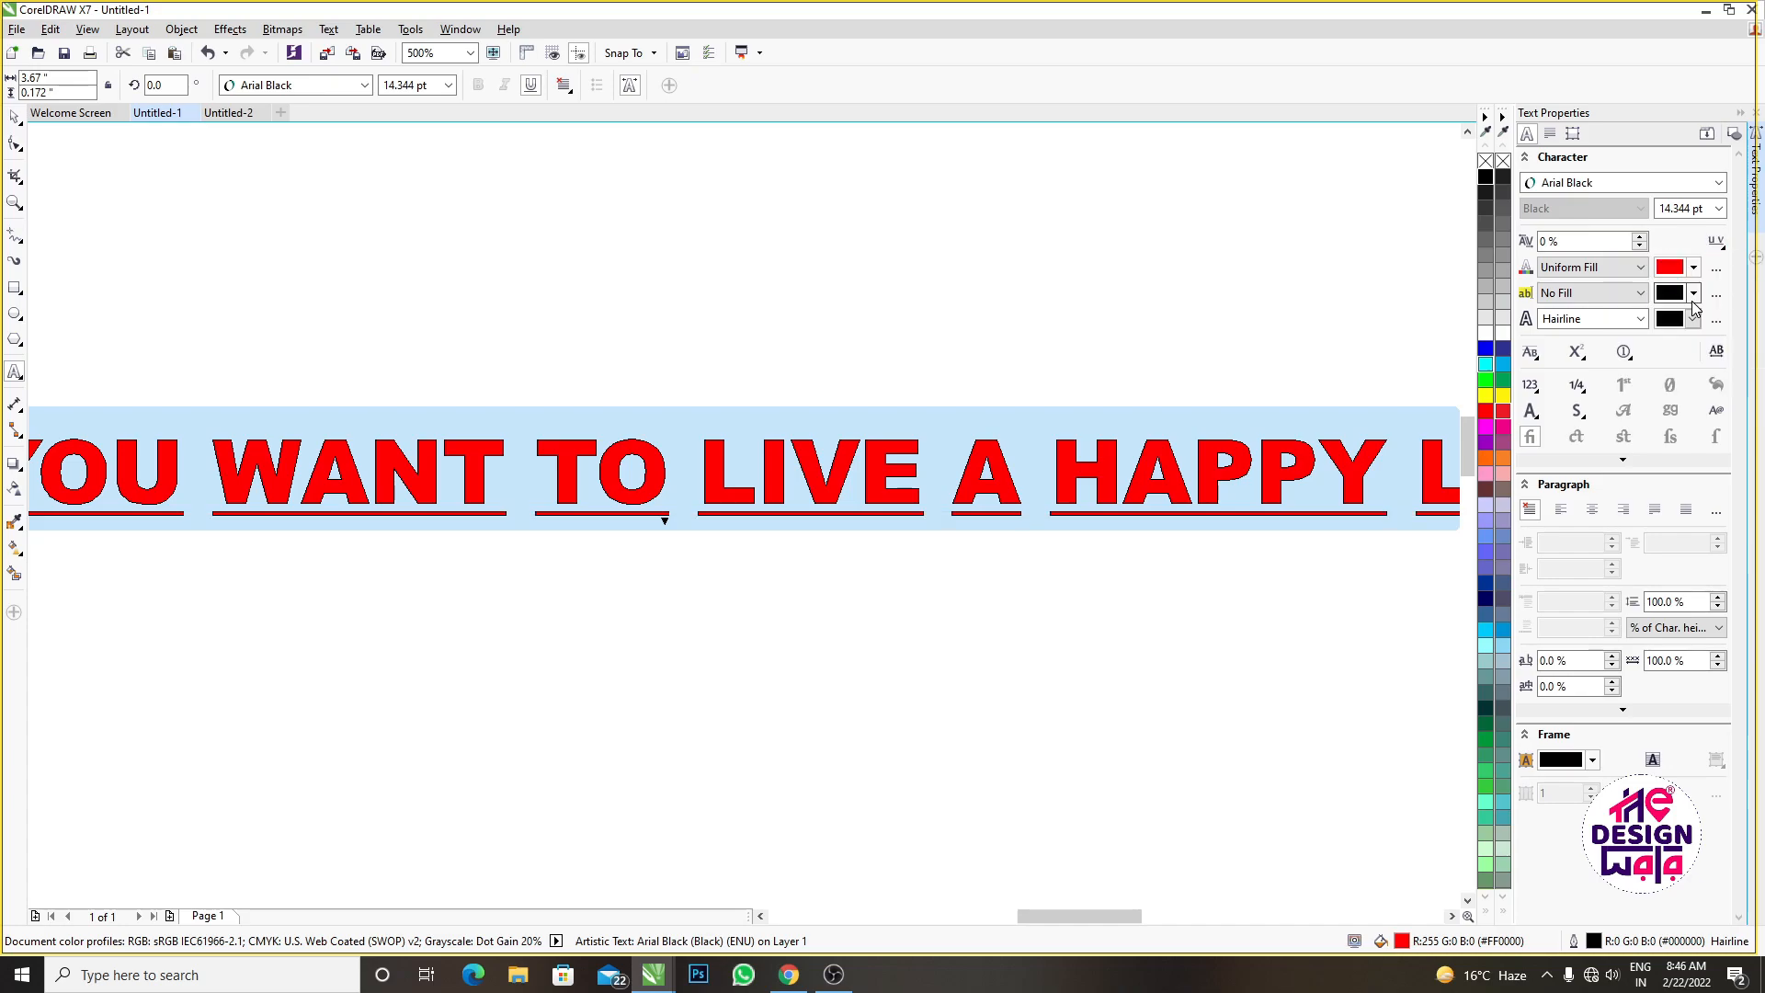
scroll(920, 418, down, 1)
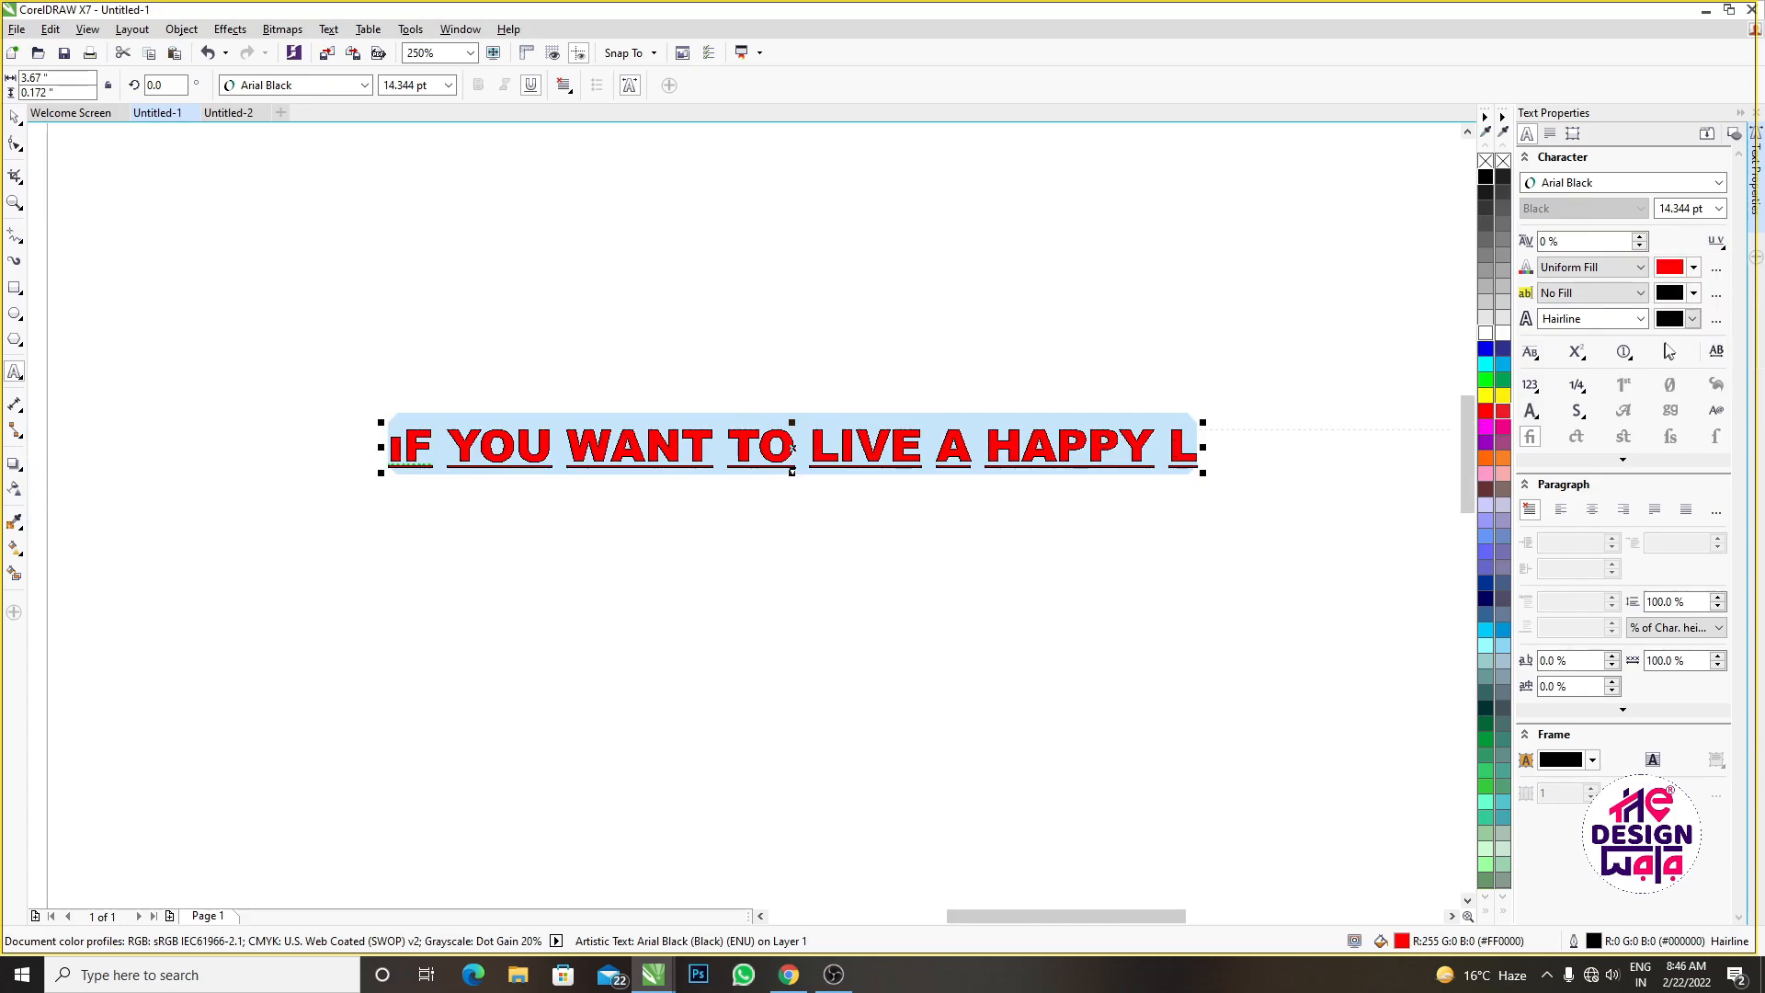
Try the Single Thick, Single Thick Word and Double Thin underlines on the selected phrase
click(1715, 242)
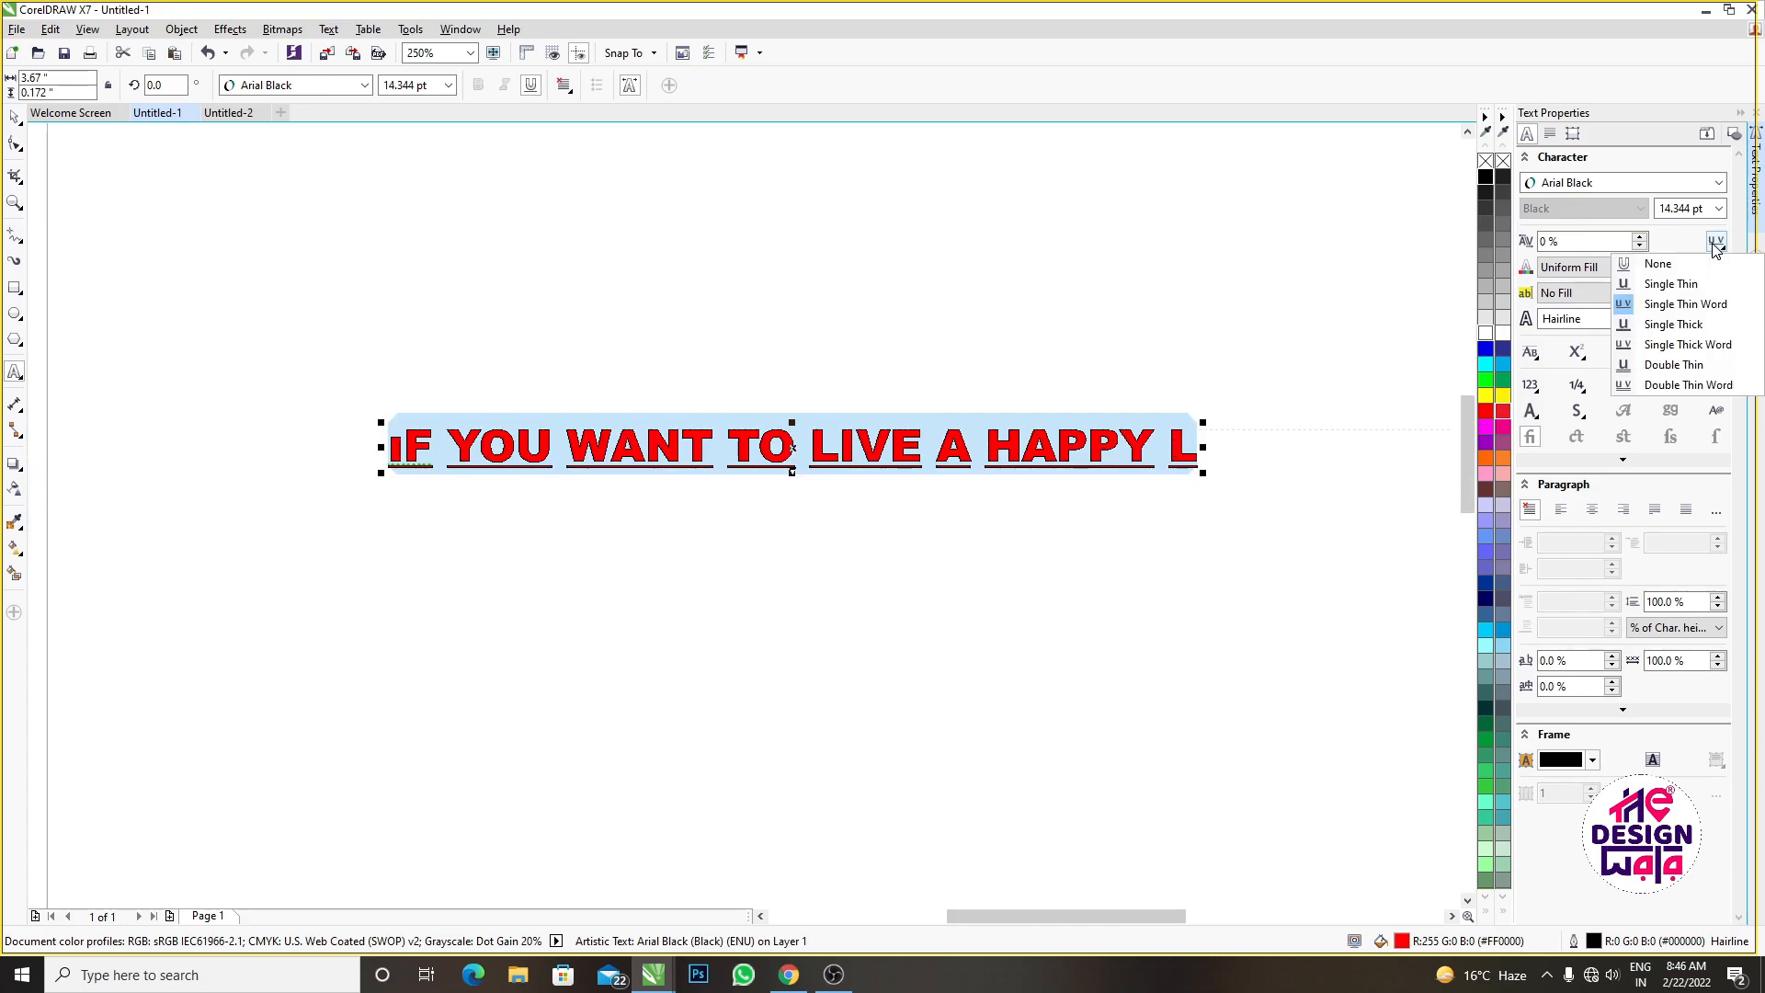
click(1700, 327)
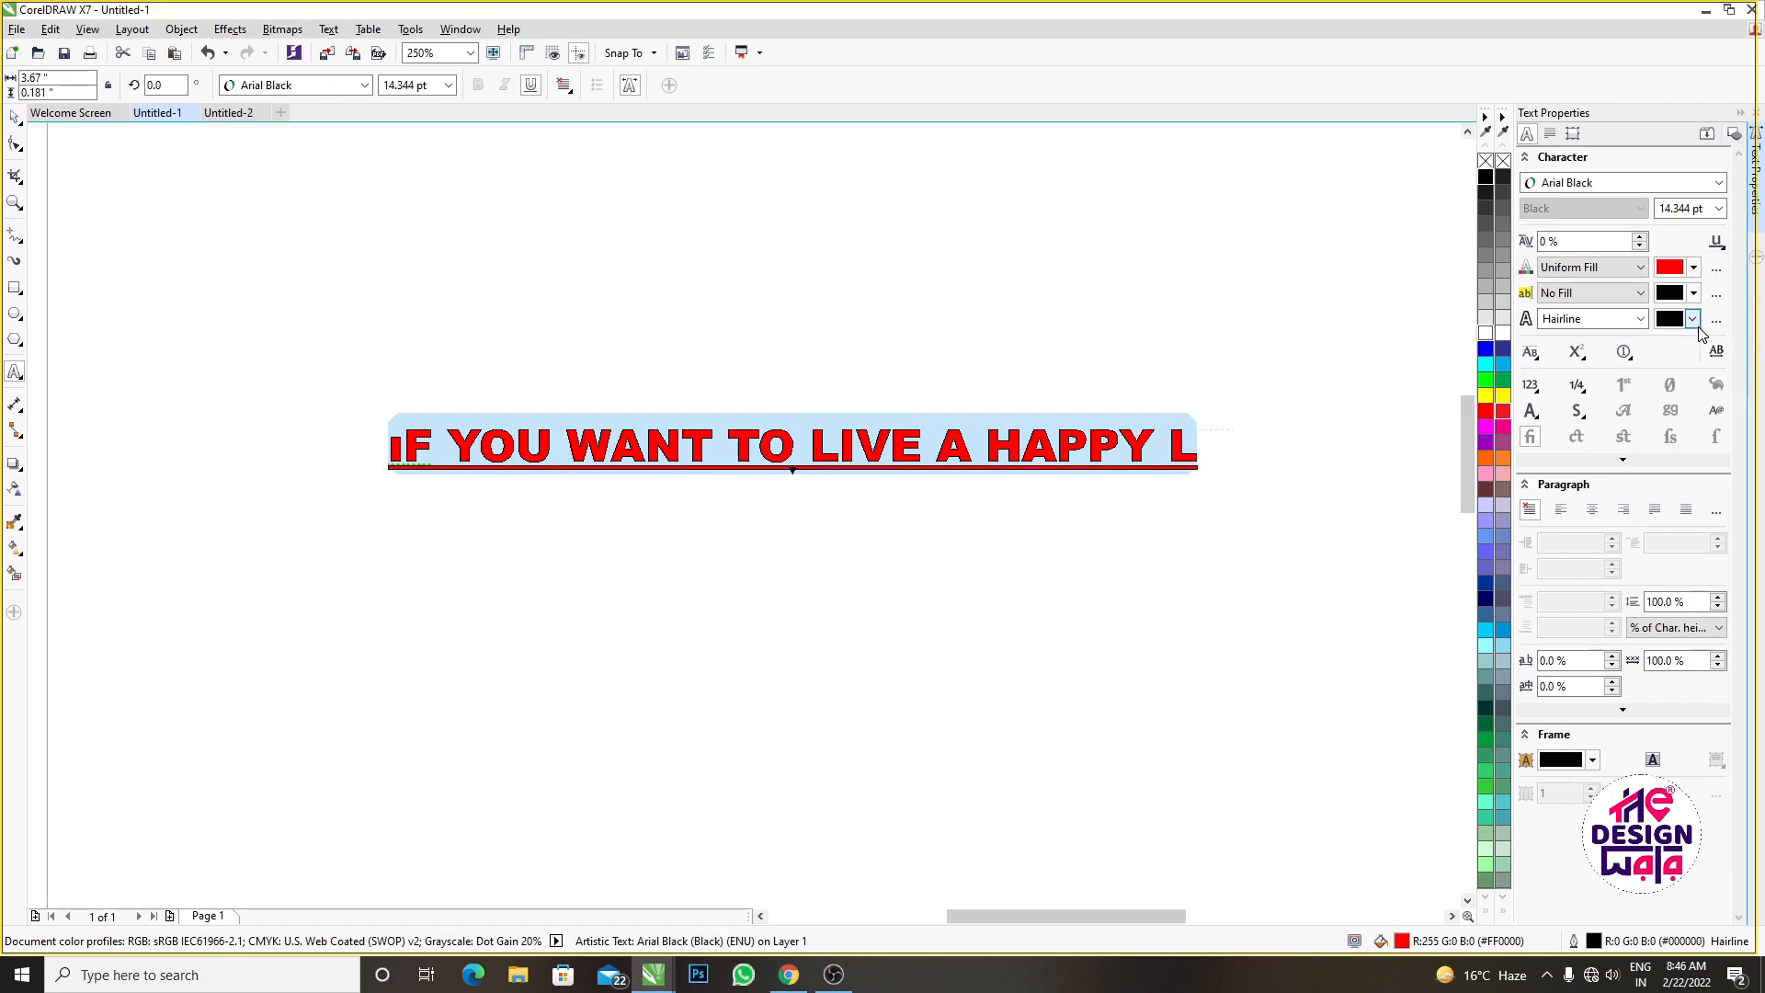
click(1715, 242)
click(1706, 350)
click(1715, 242)
click(1706, 370)
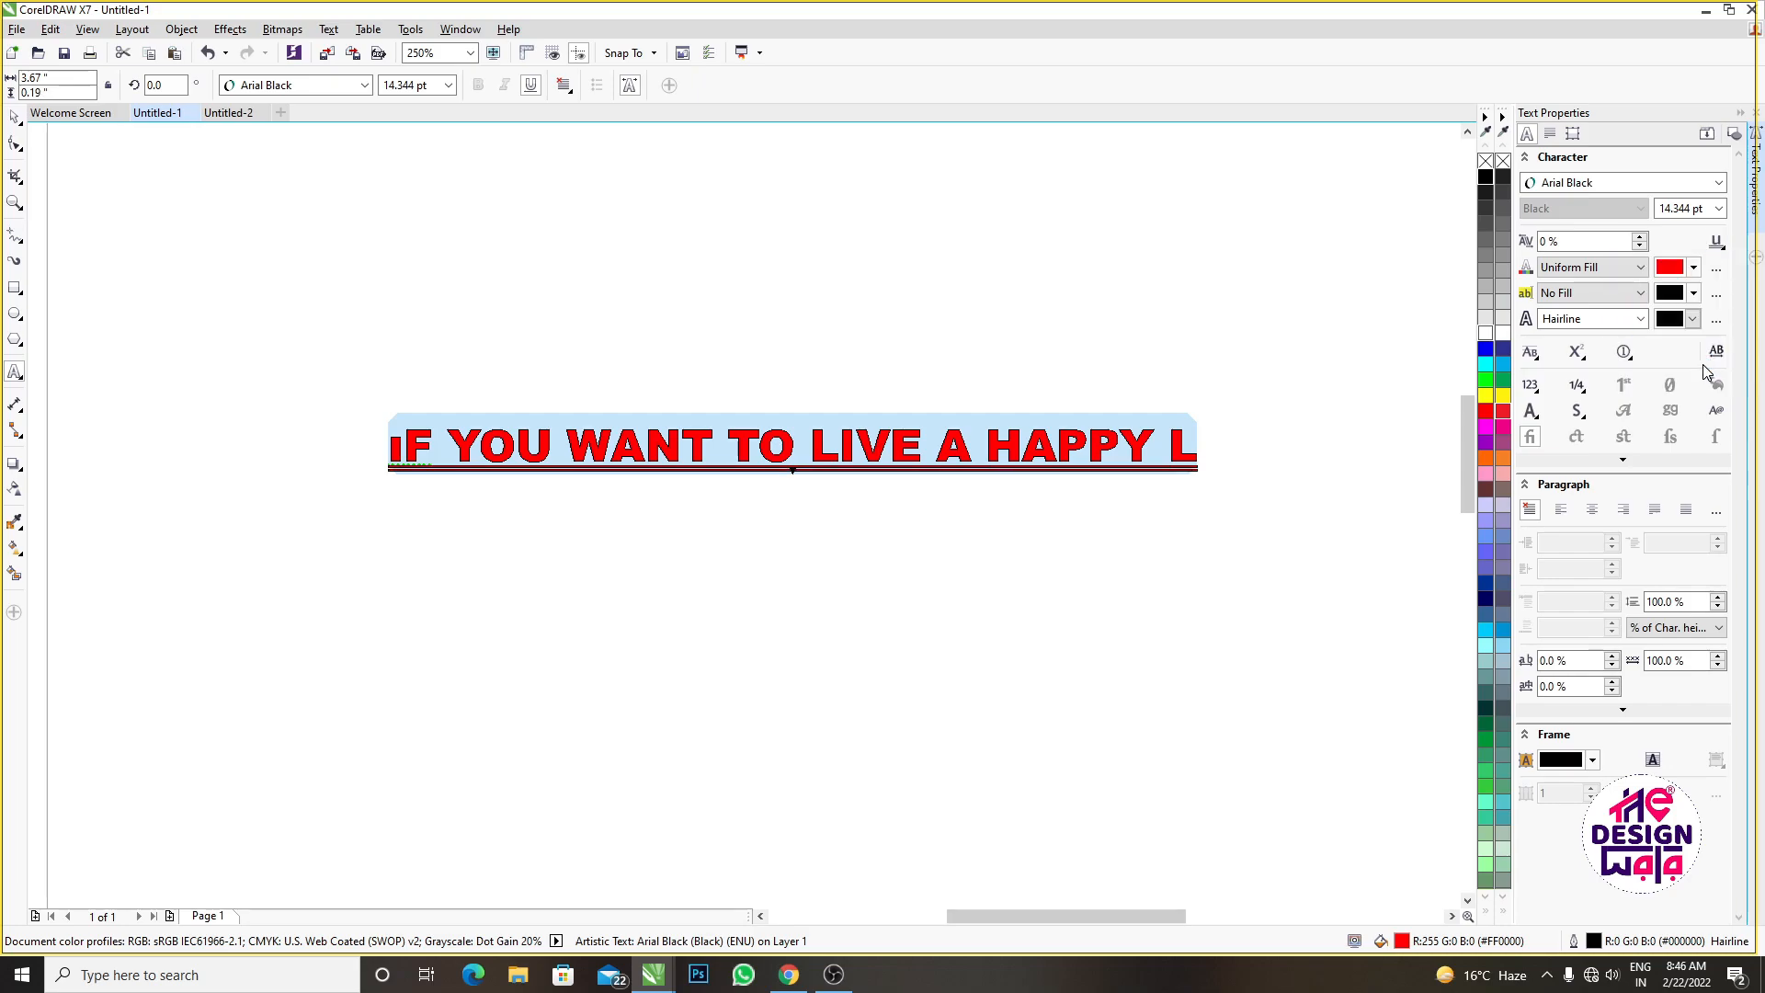
Try the Double Thin Word underline on the phrase and reset the underline to None
click(1715, 241)
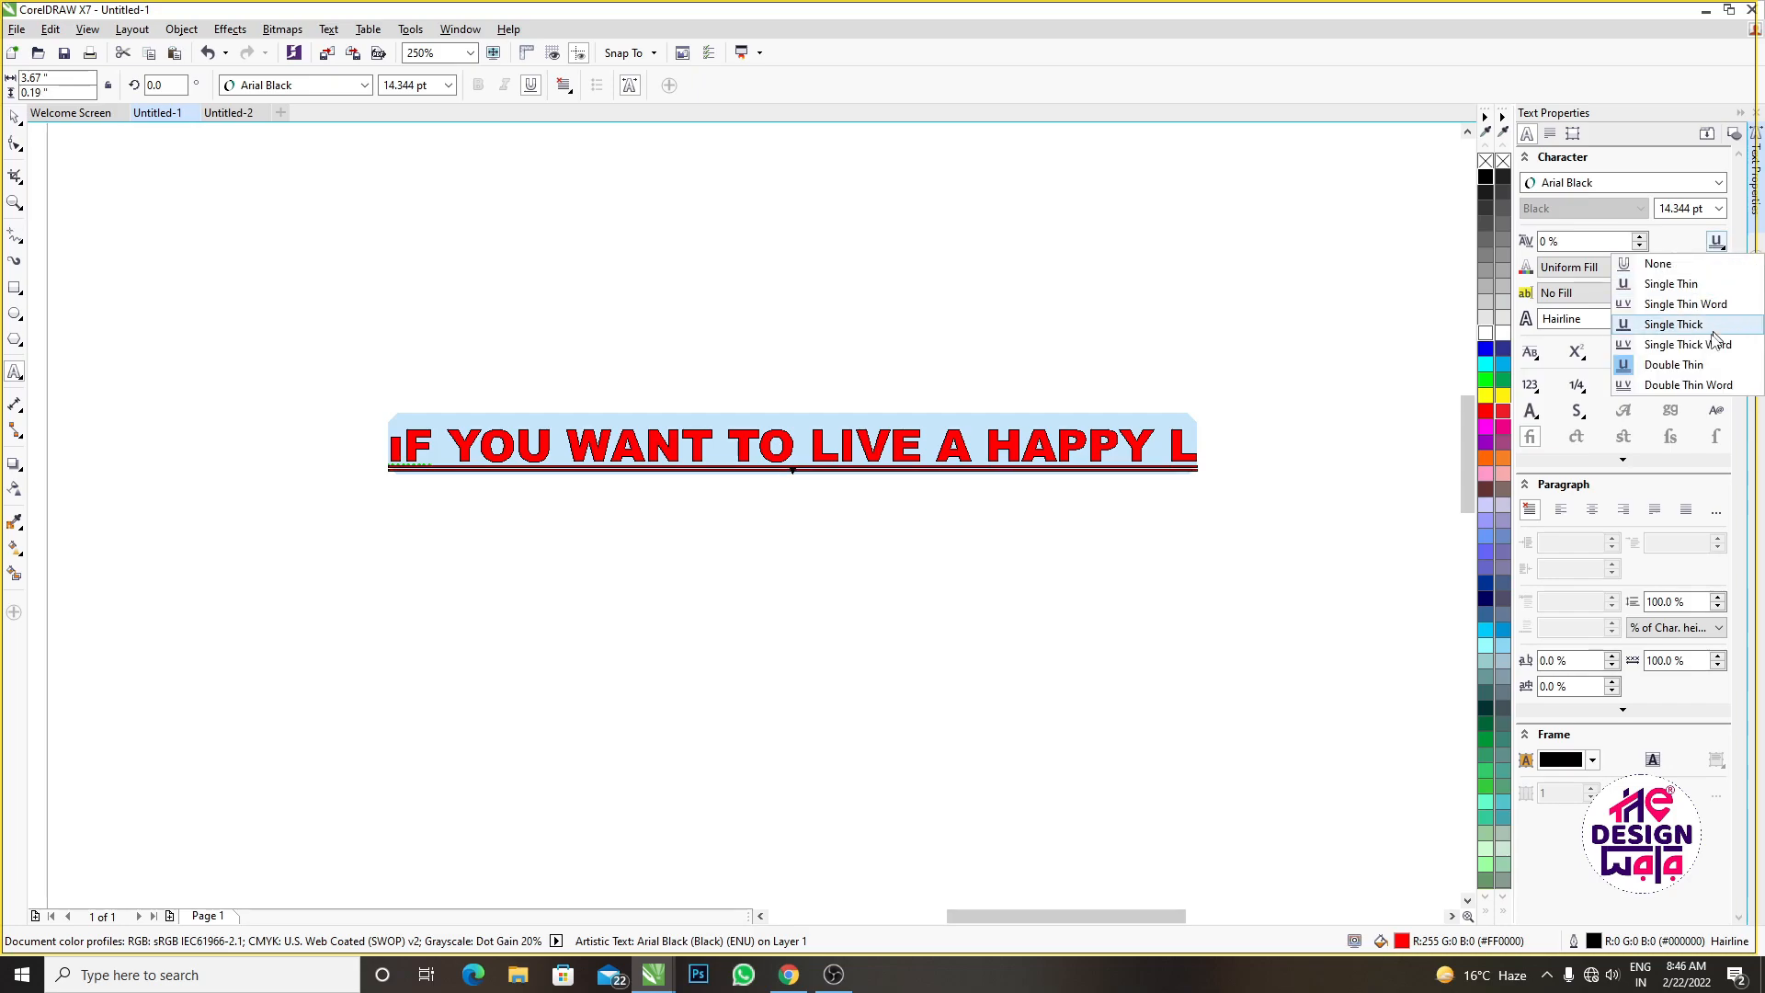
click(1694, 386)
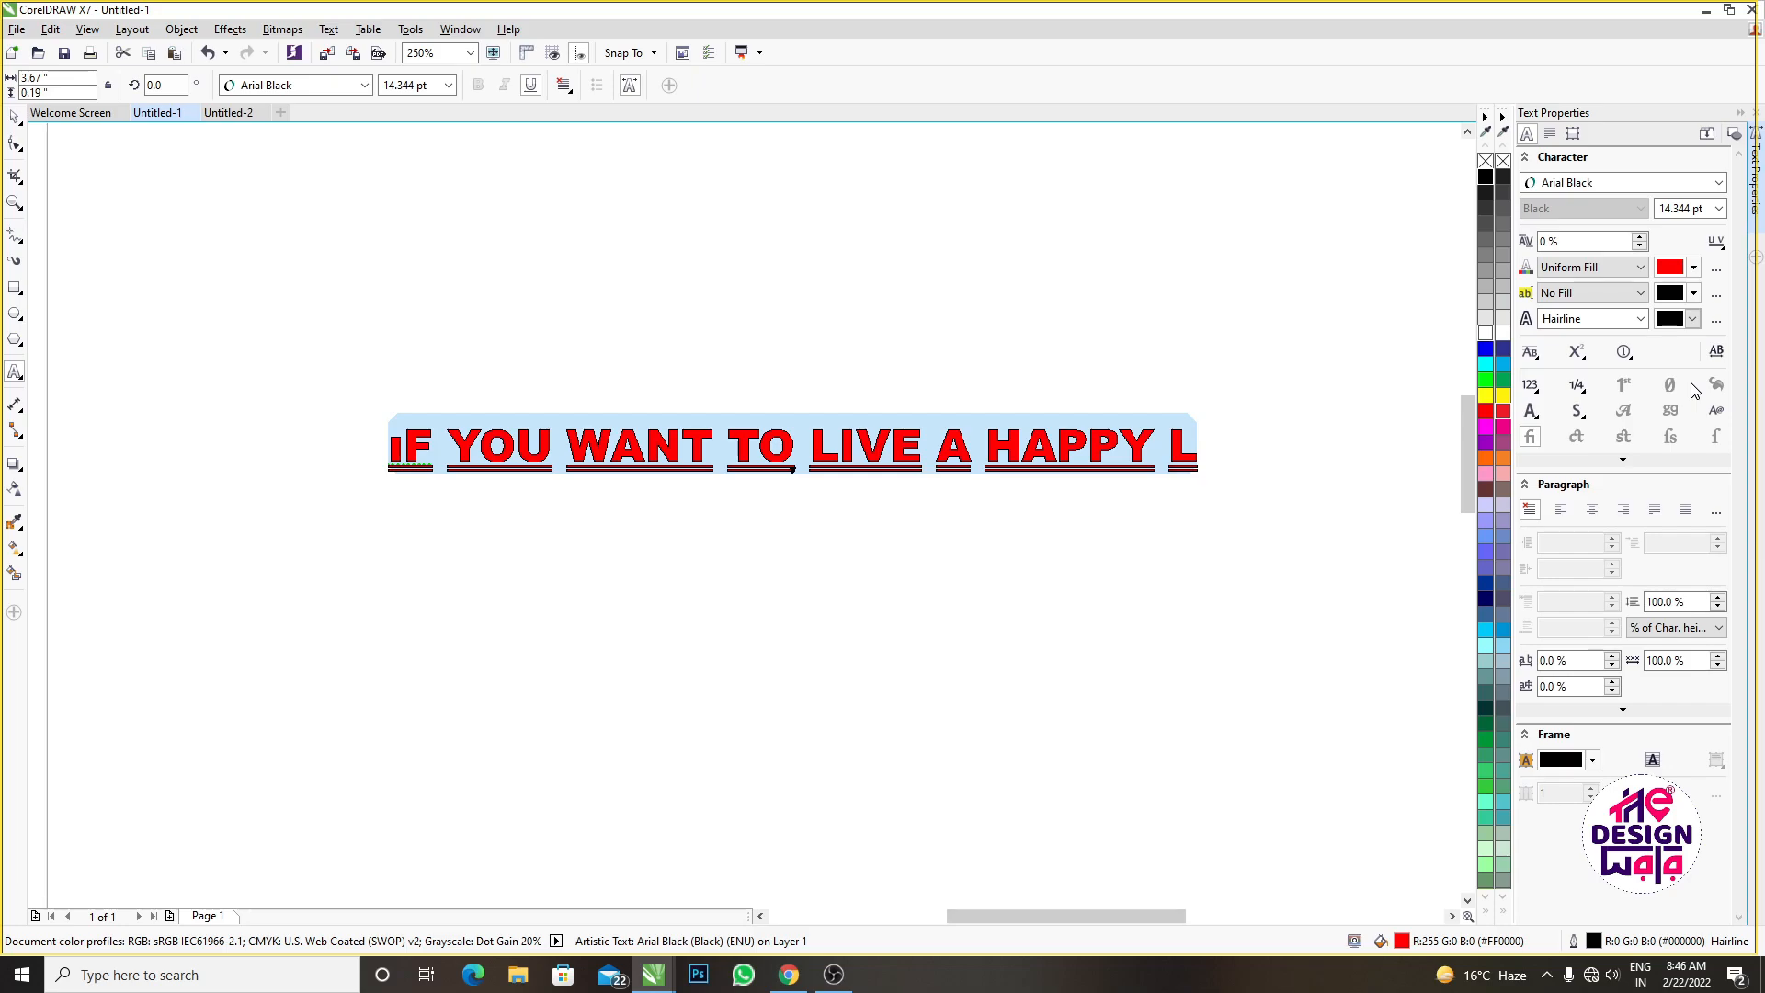
click(1715, 242)
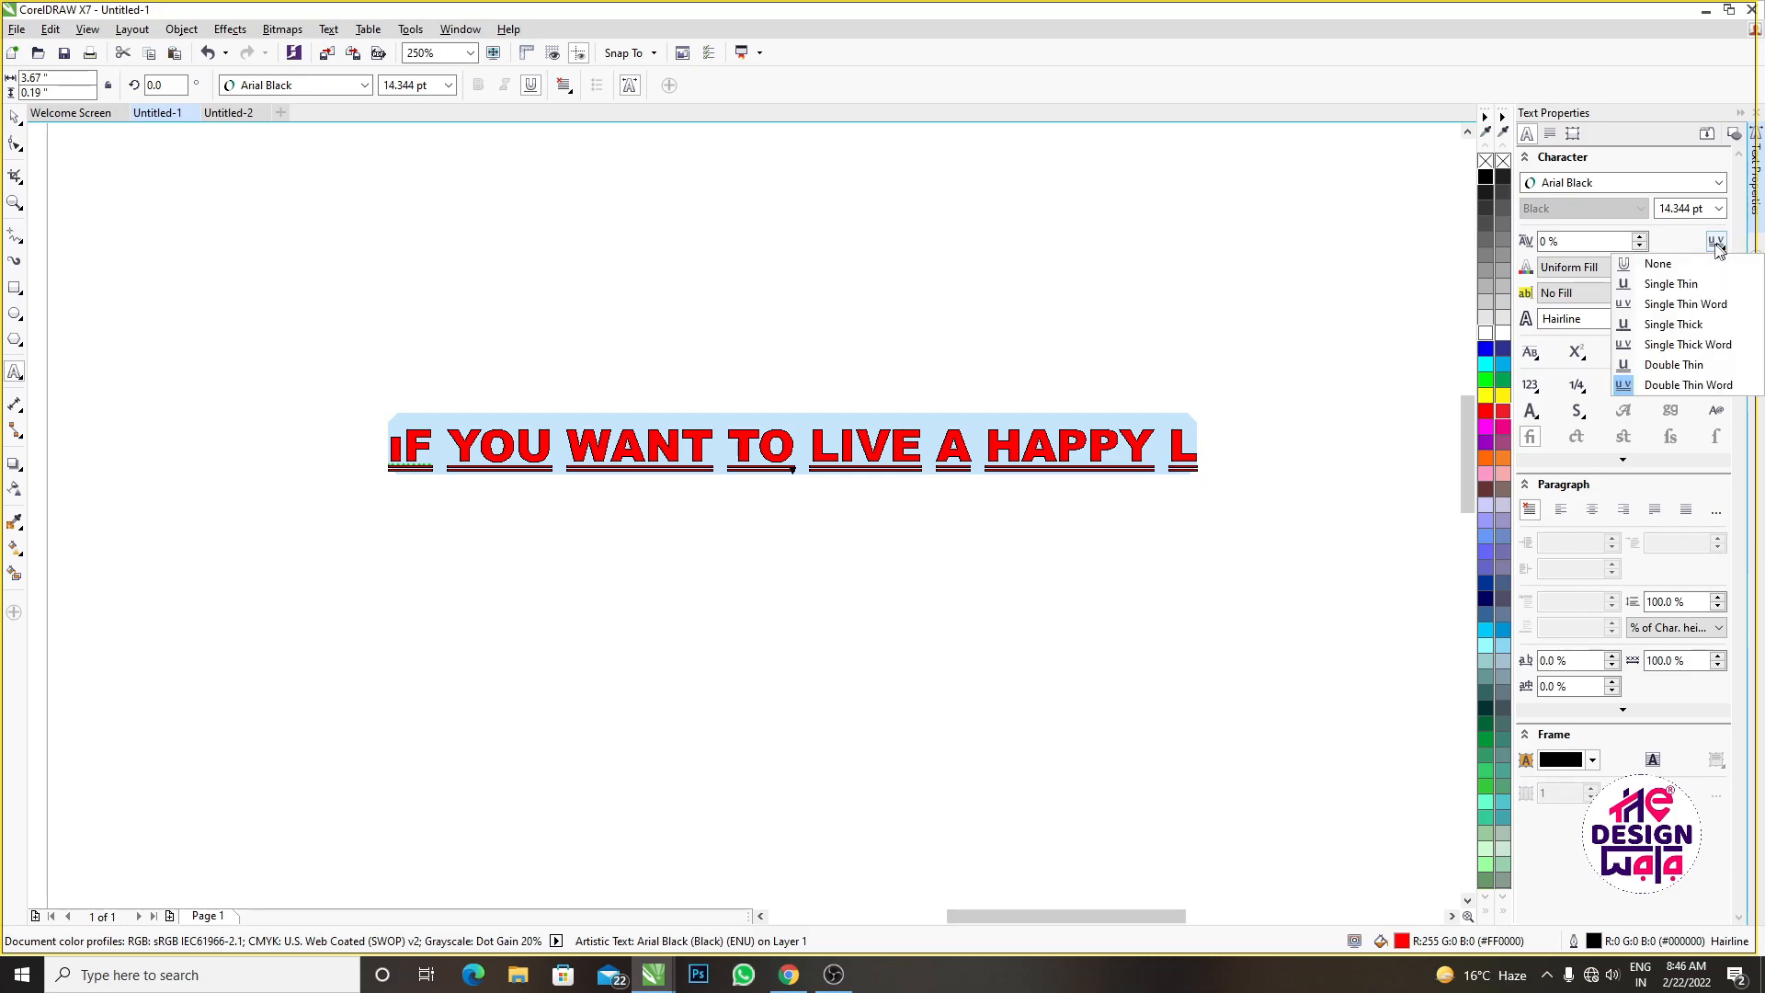
click(1694, 267)
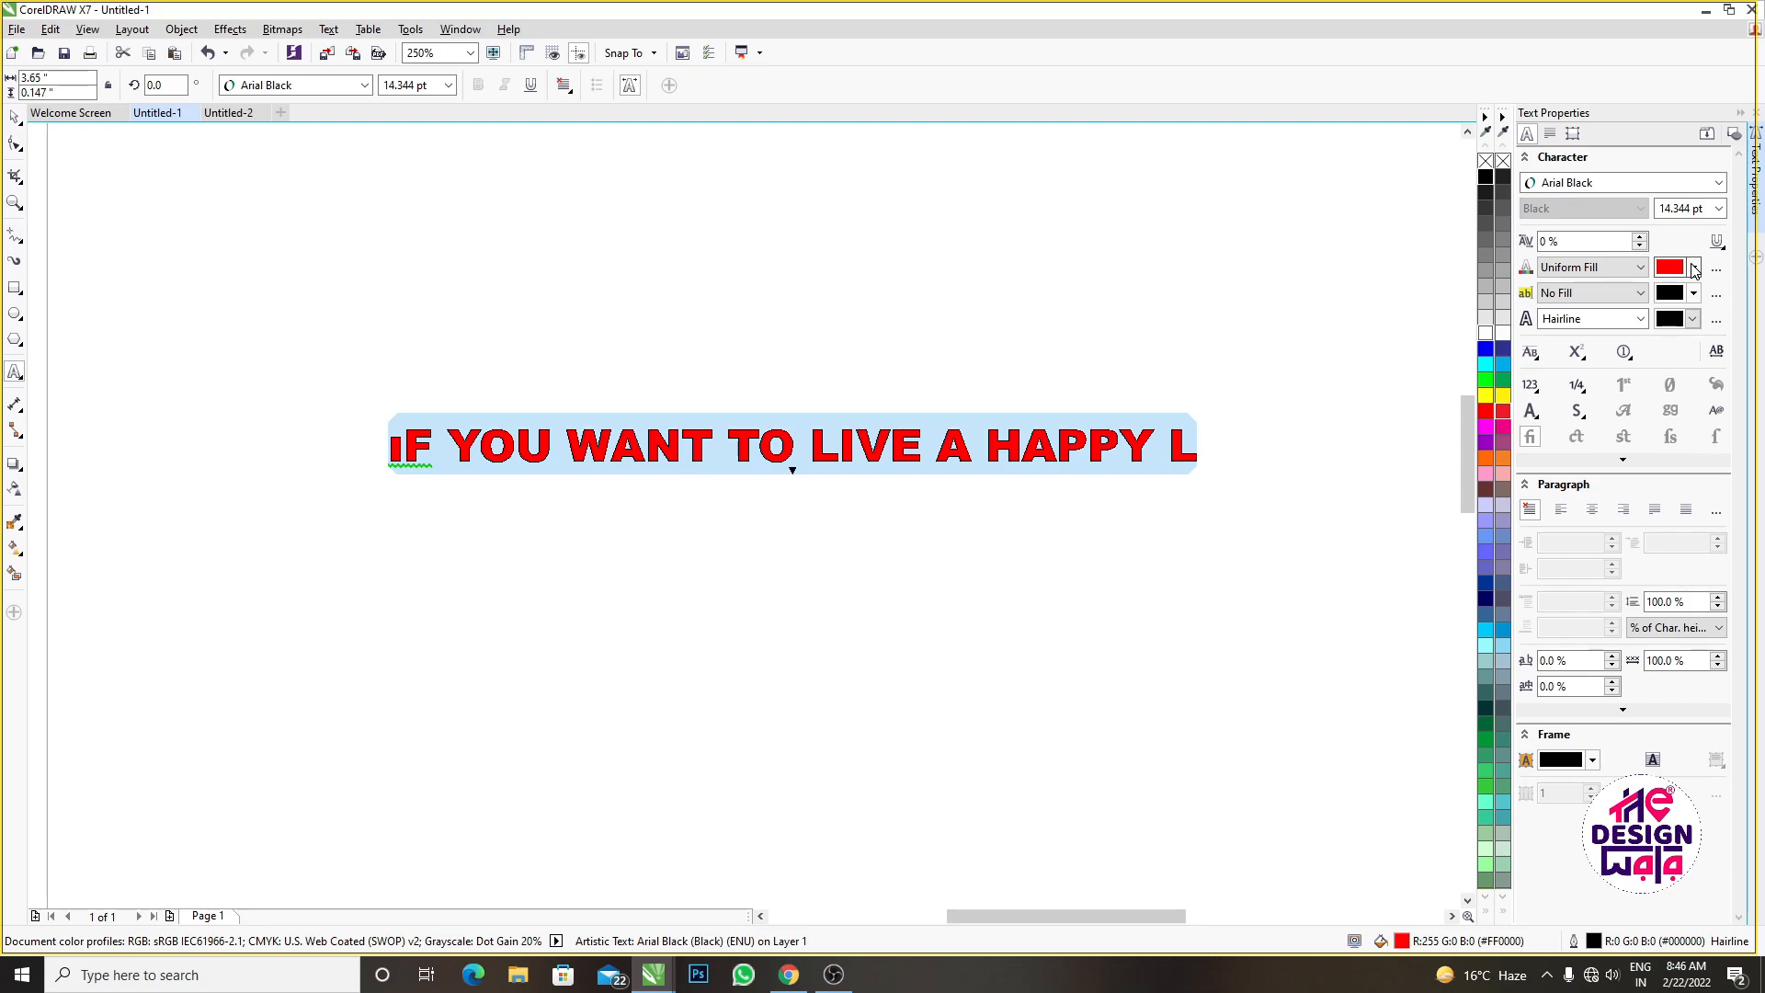
View the character position options, and replace the whole red phrase with the text "10TH"
click(1580, 354)
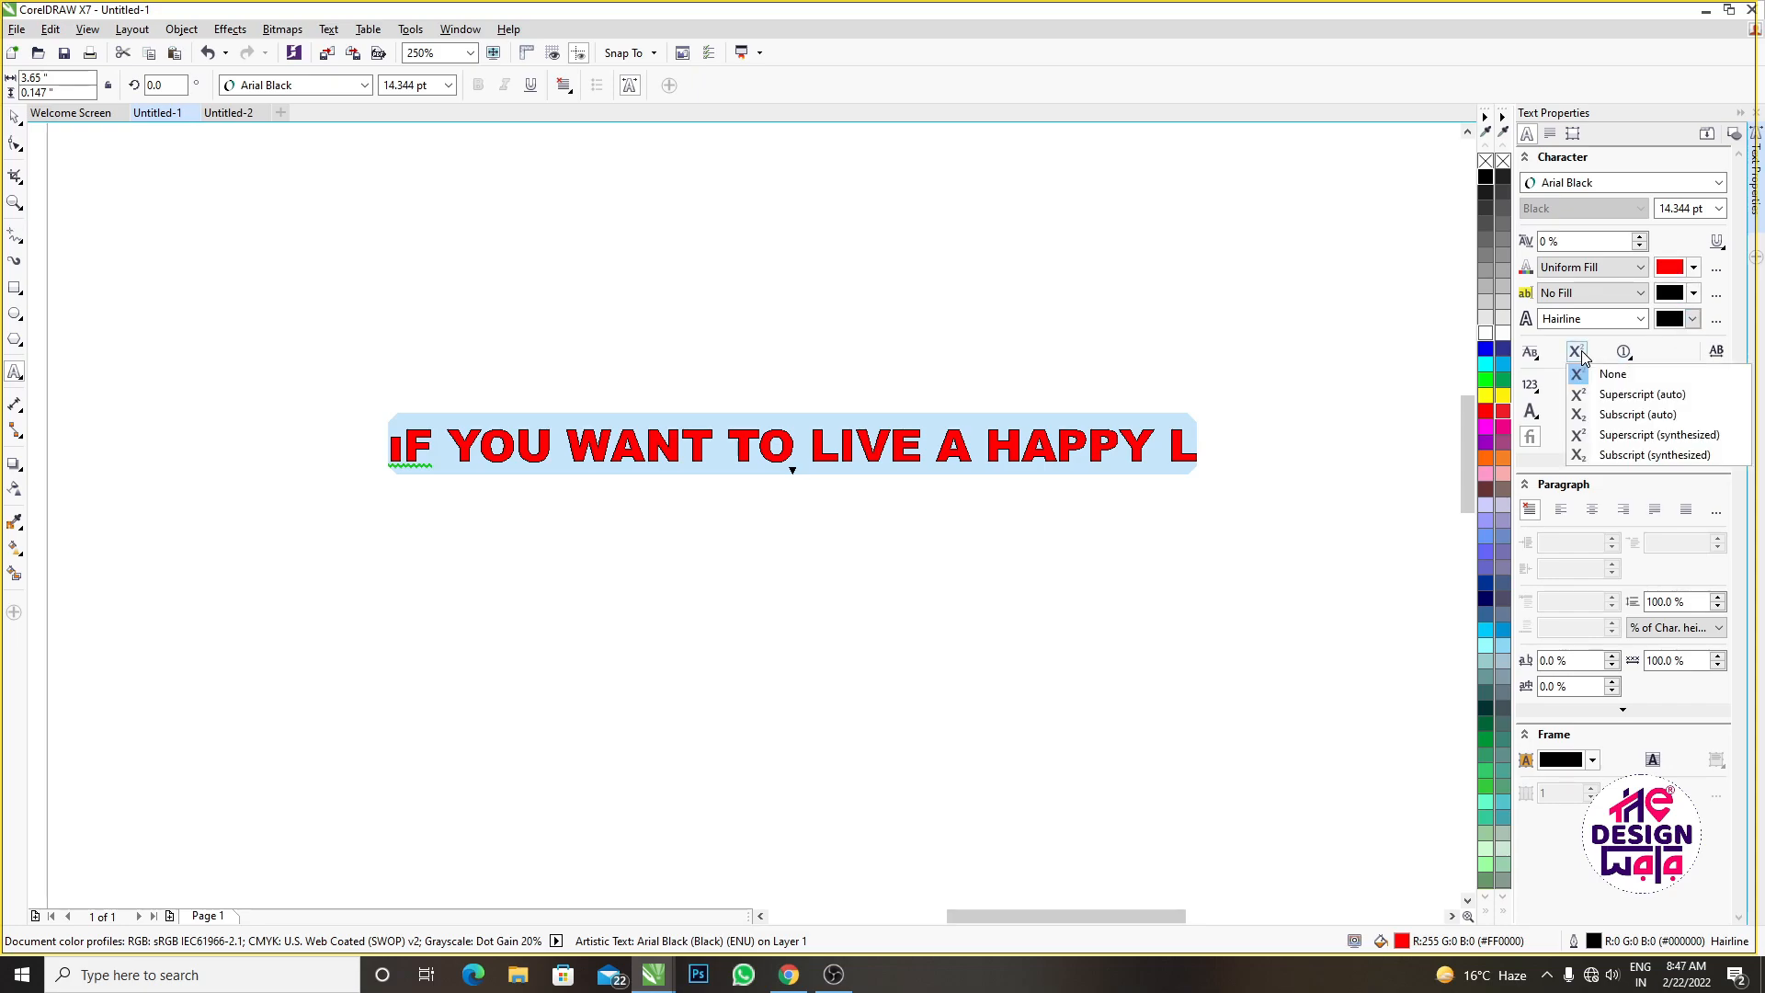
click(1358, 429)
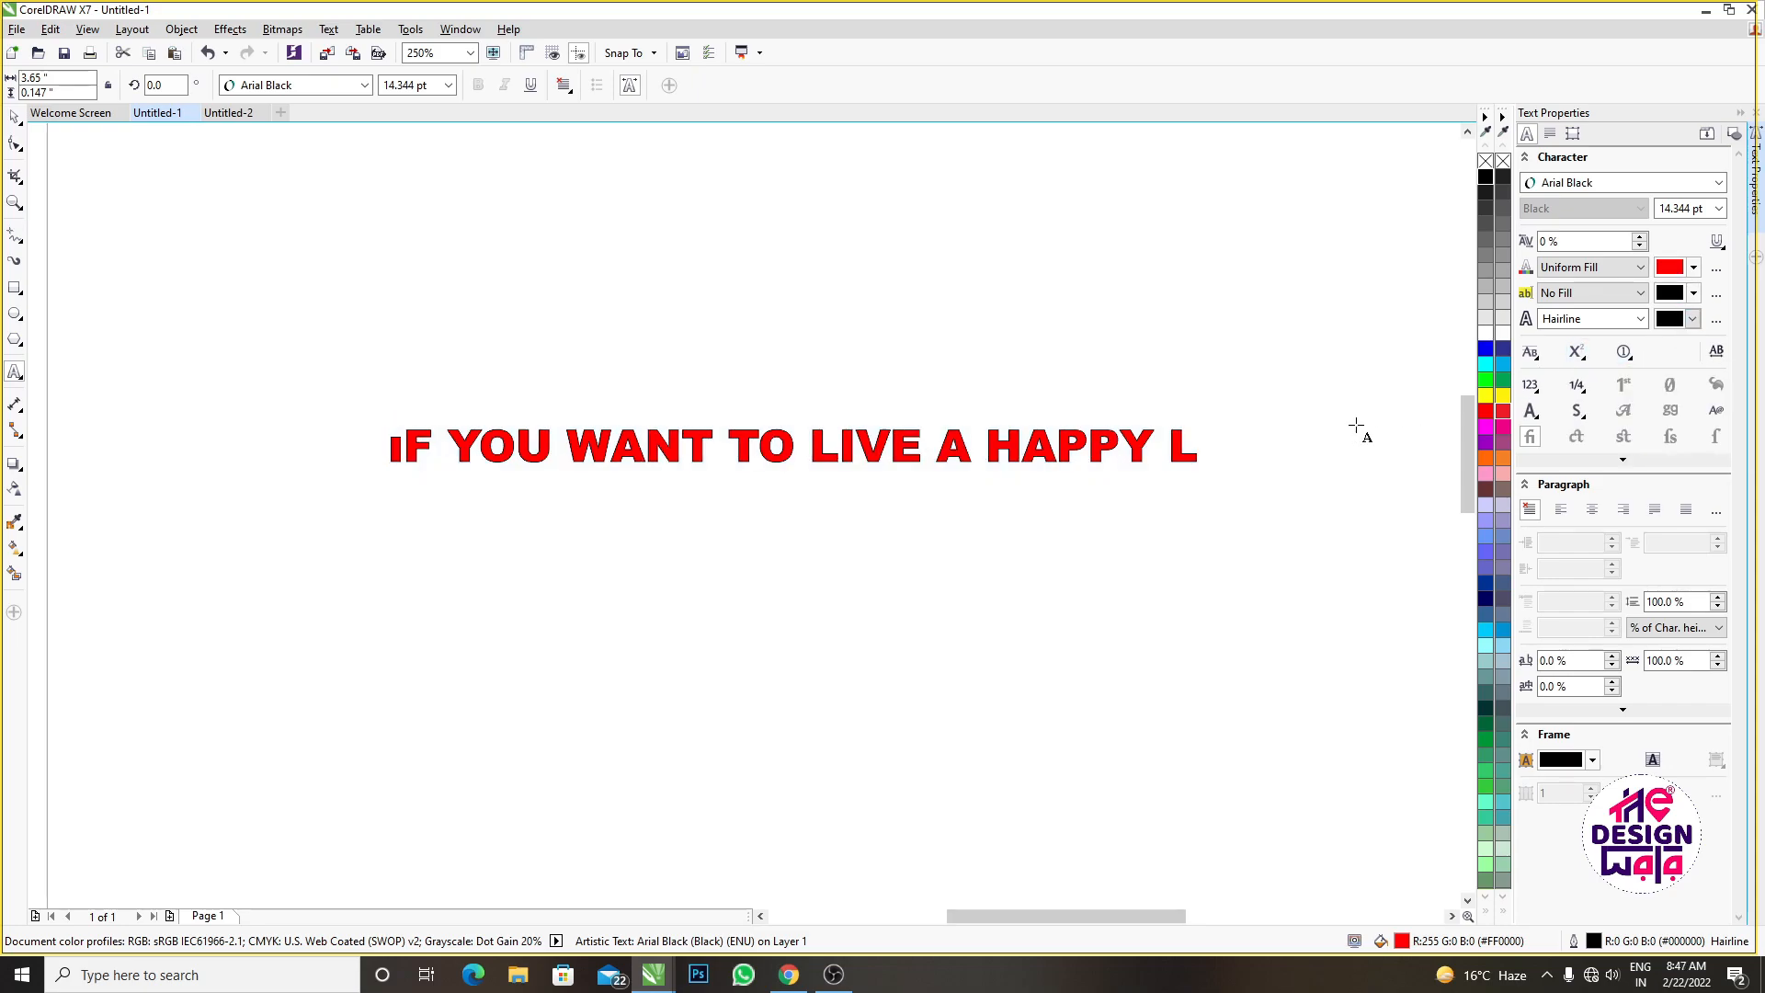
click(1578, 355)
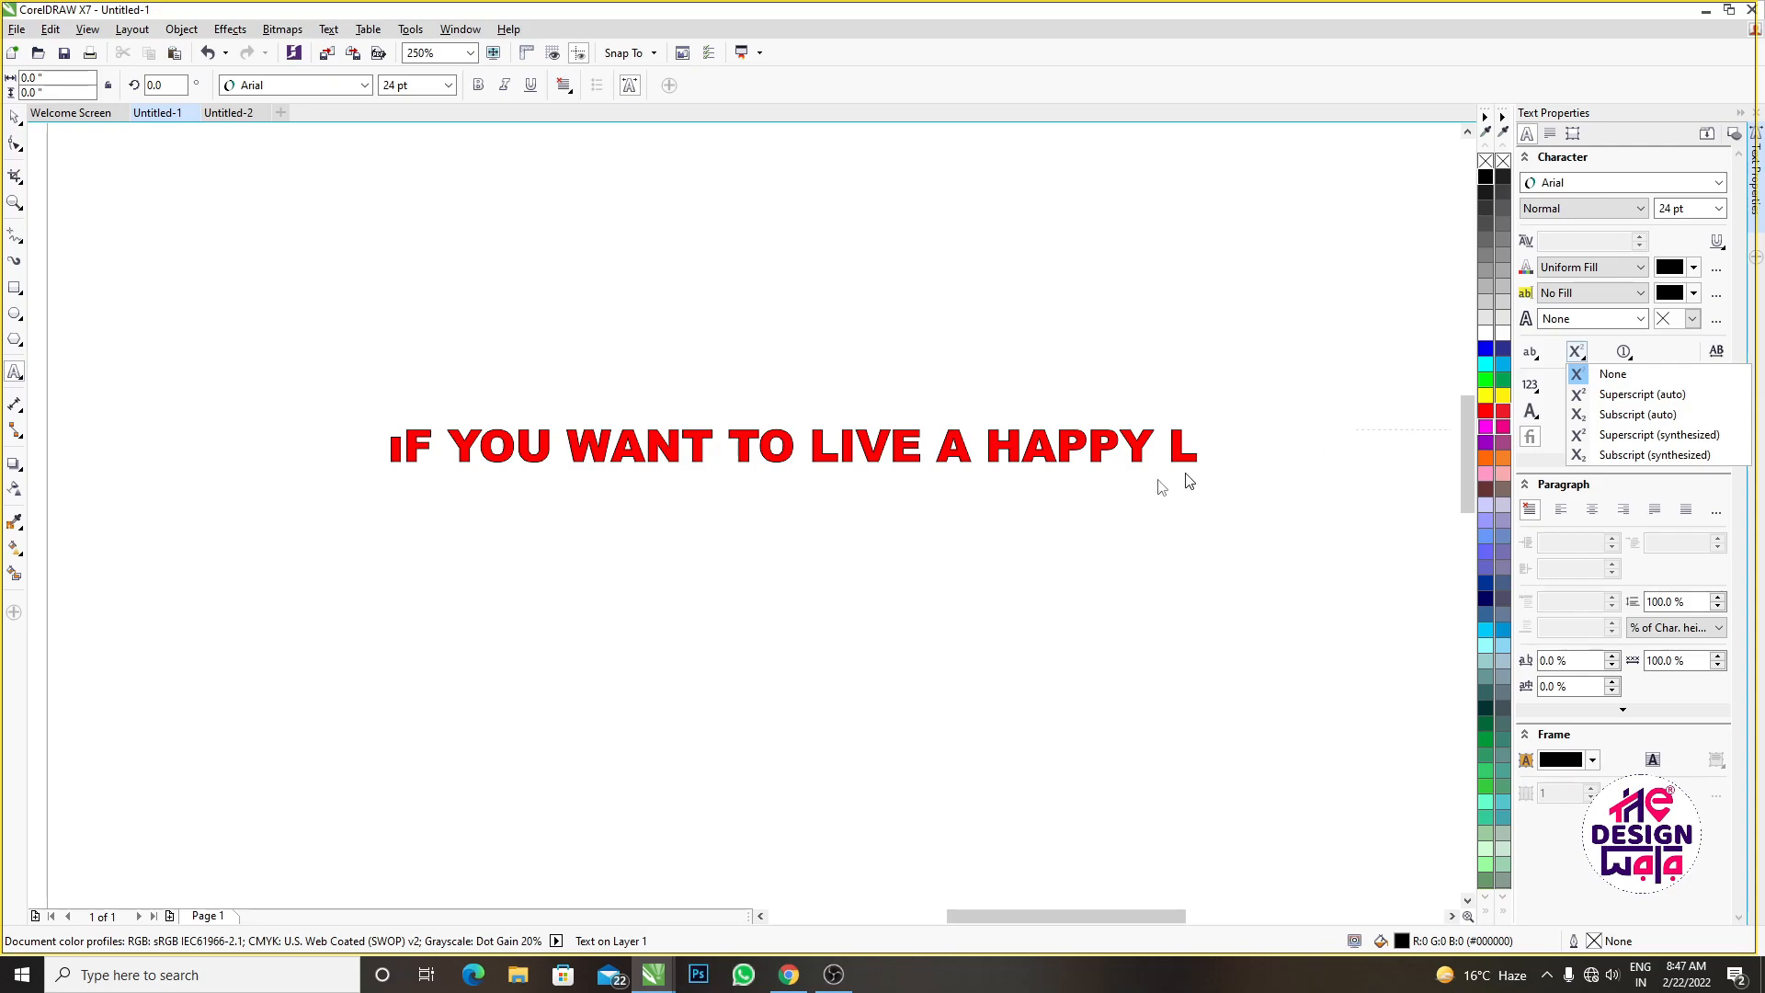
triple_click(832, 451)
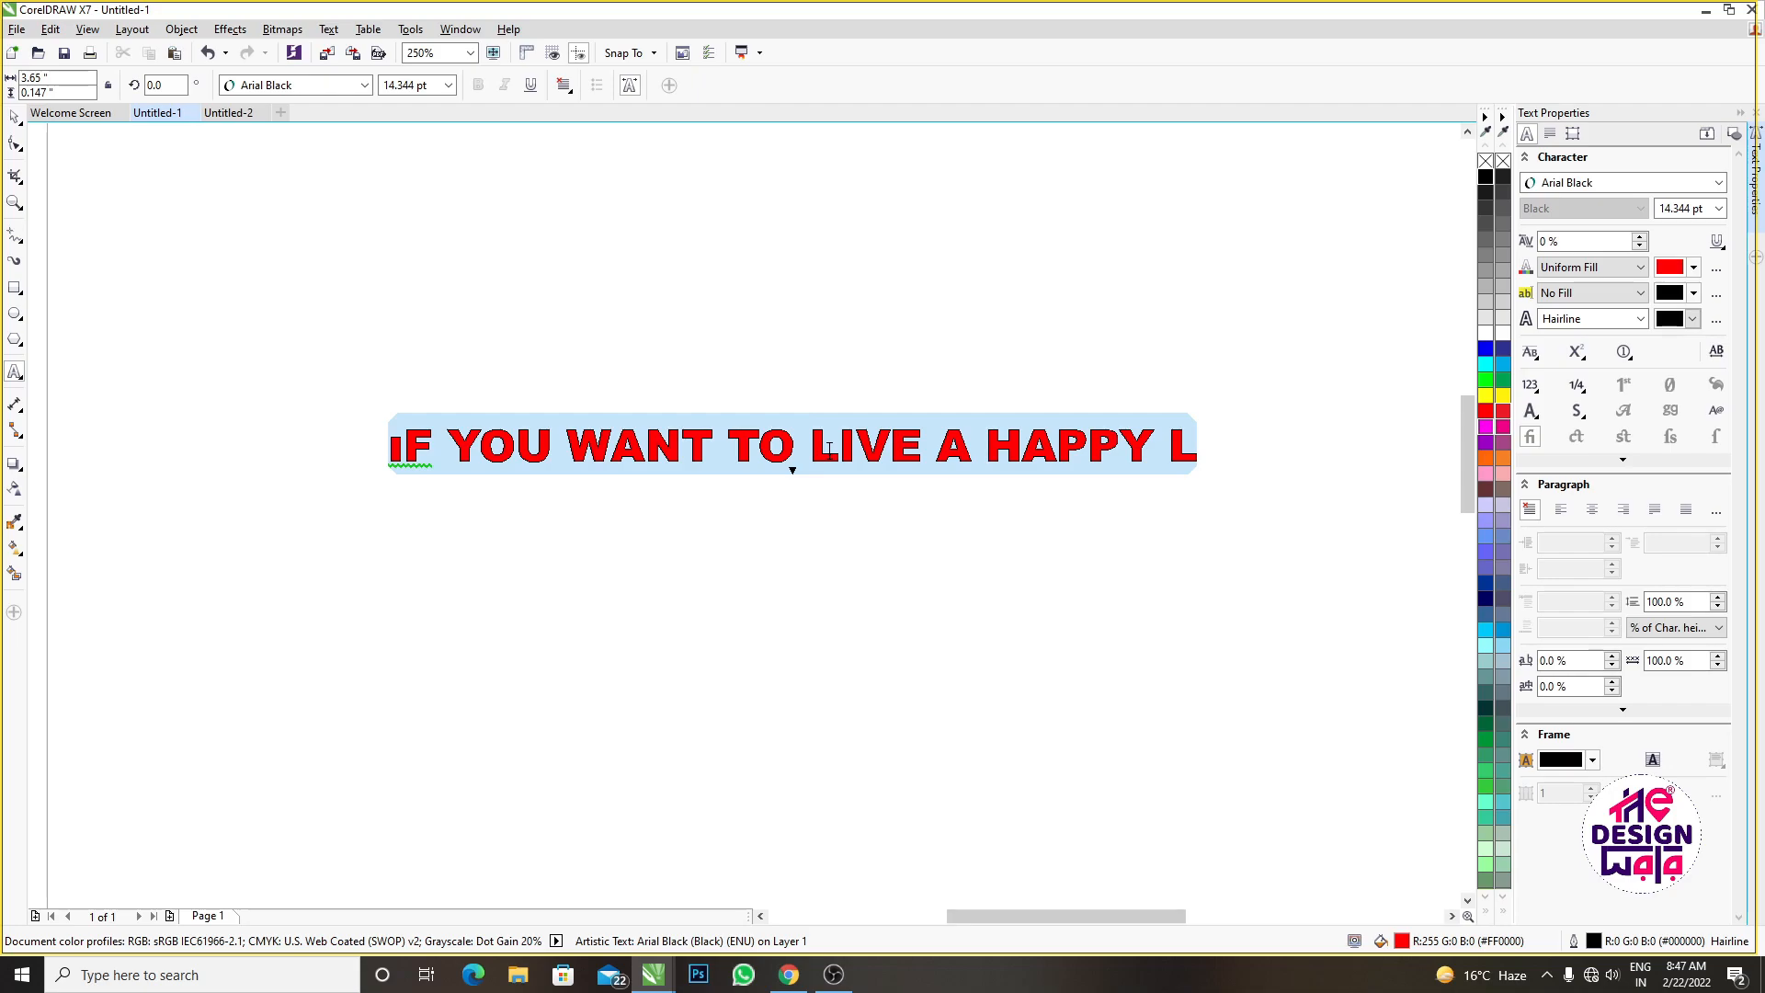
text(10TH)
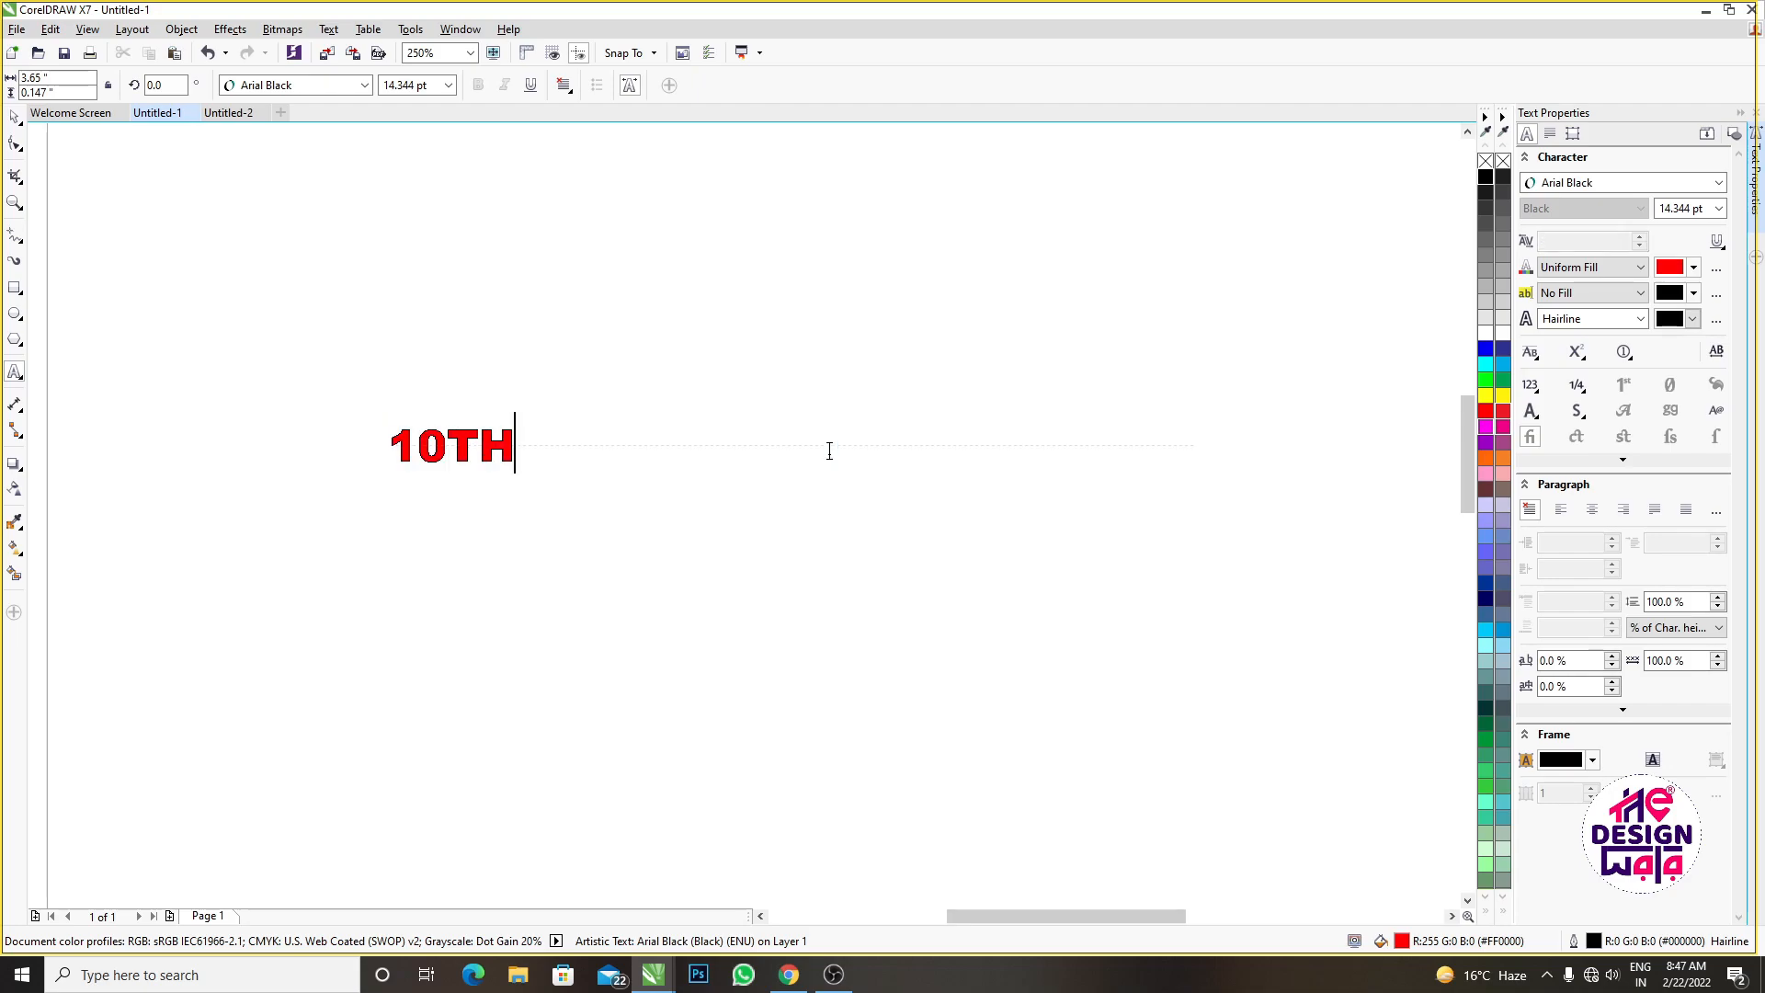
scroll(503, 474, up, 1)
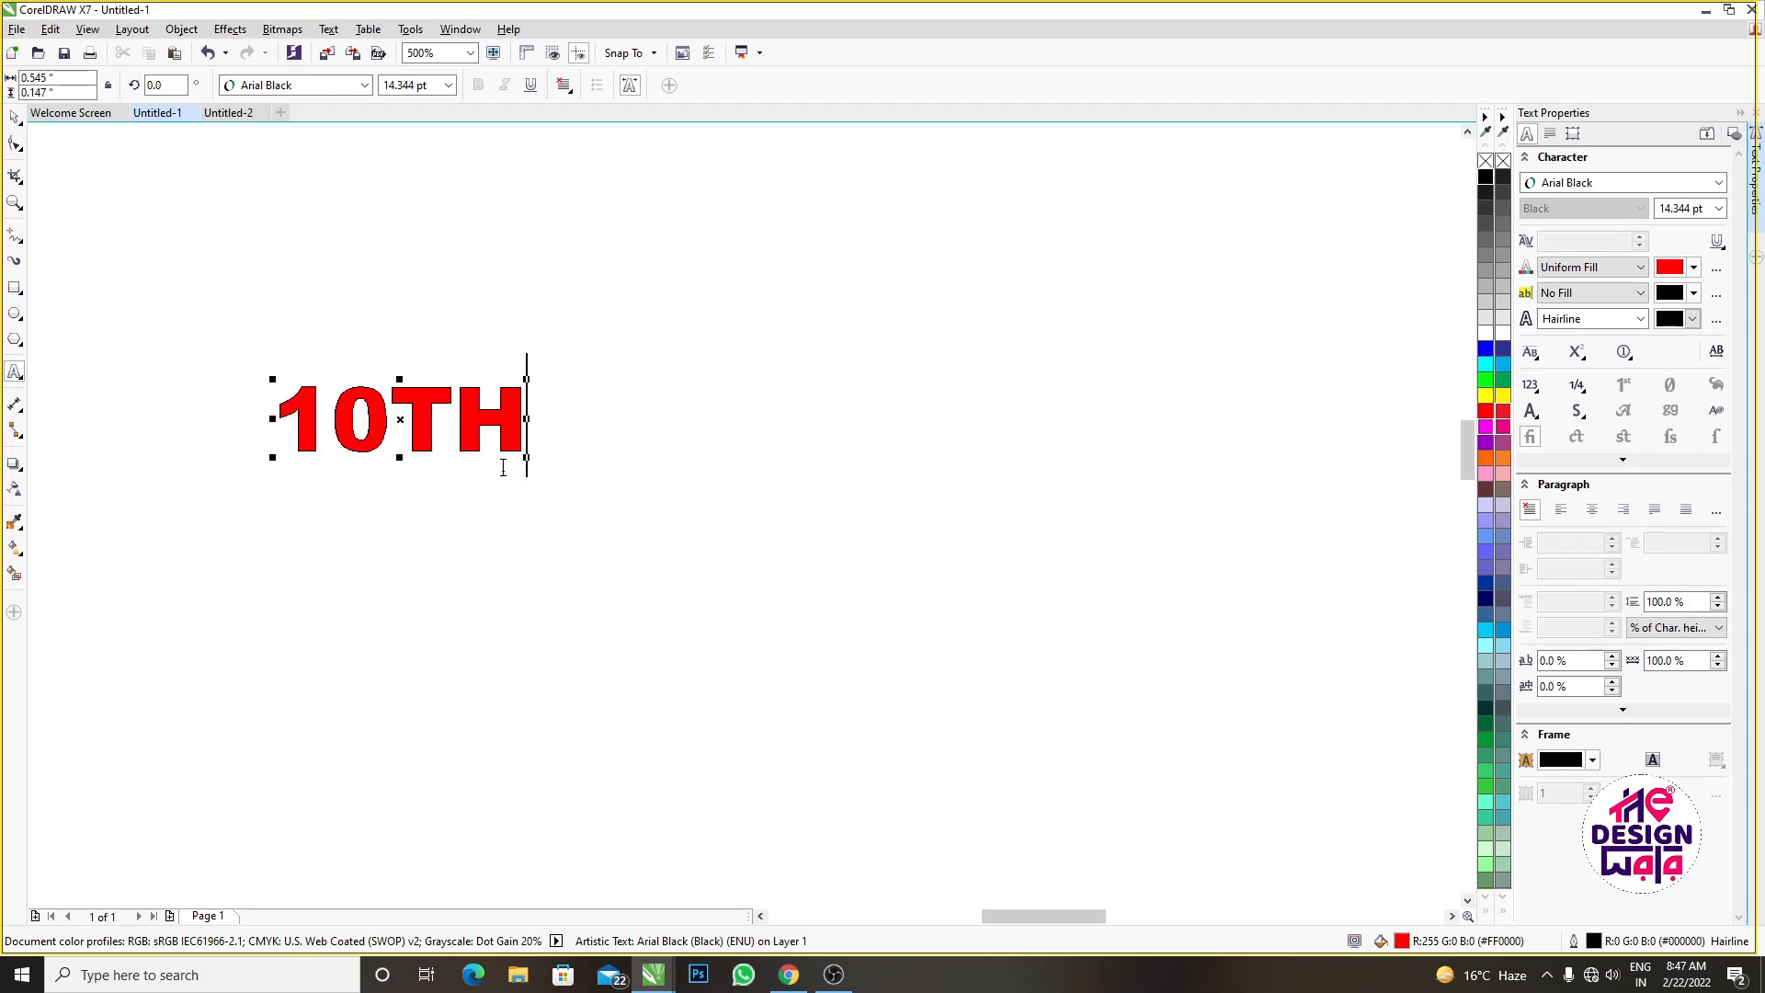
Change the case of the "10TH" text to Title Case and move the text object a little to the right
double_click(531, 411)
key(shift+F3)
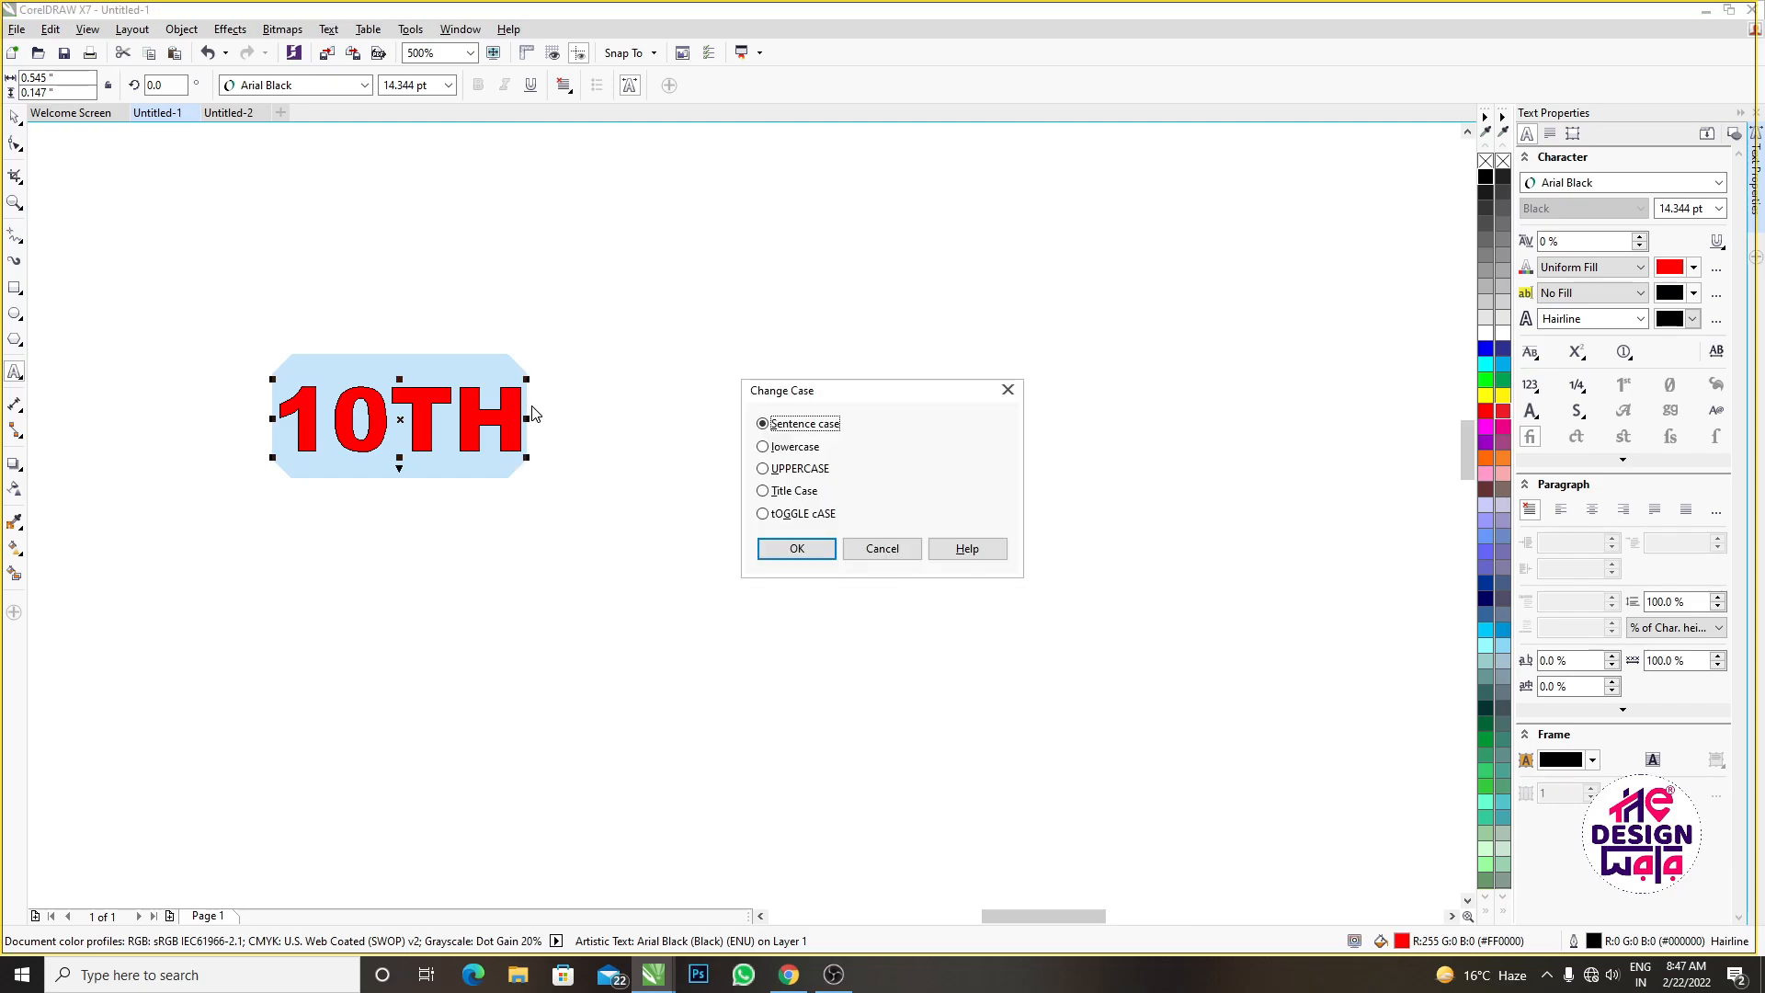
click(764, 492)
click(789, 556)
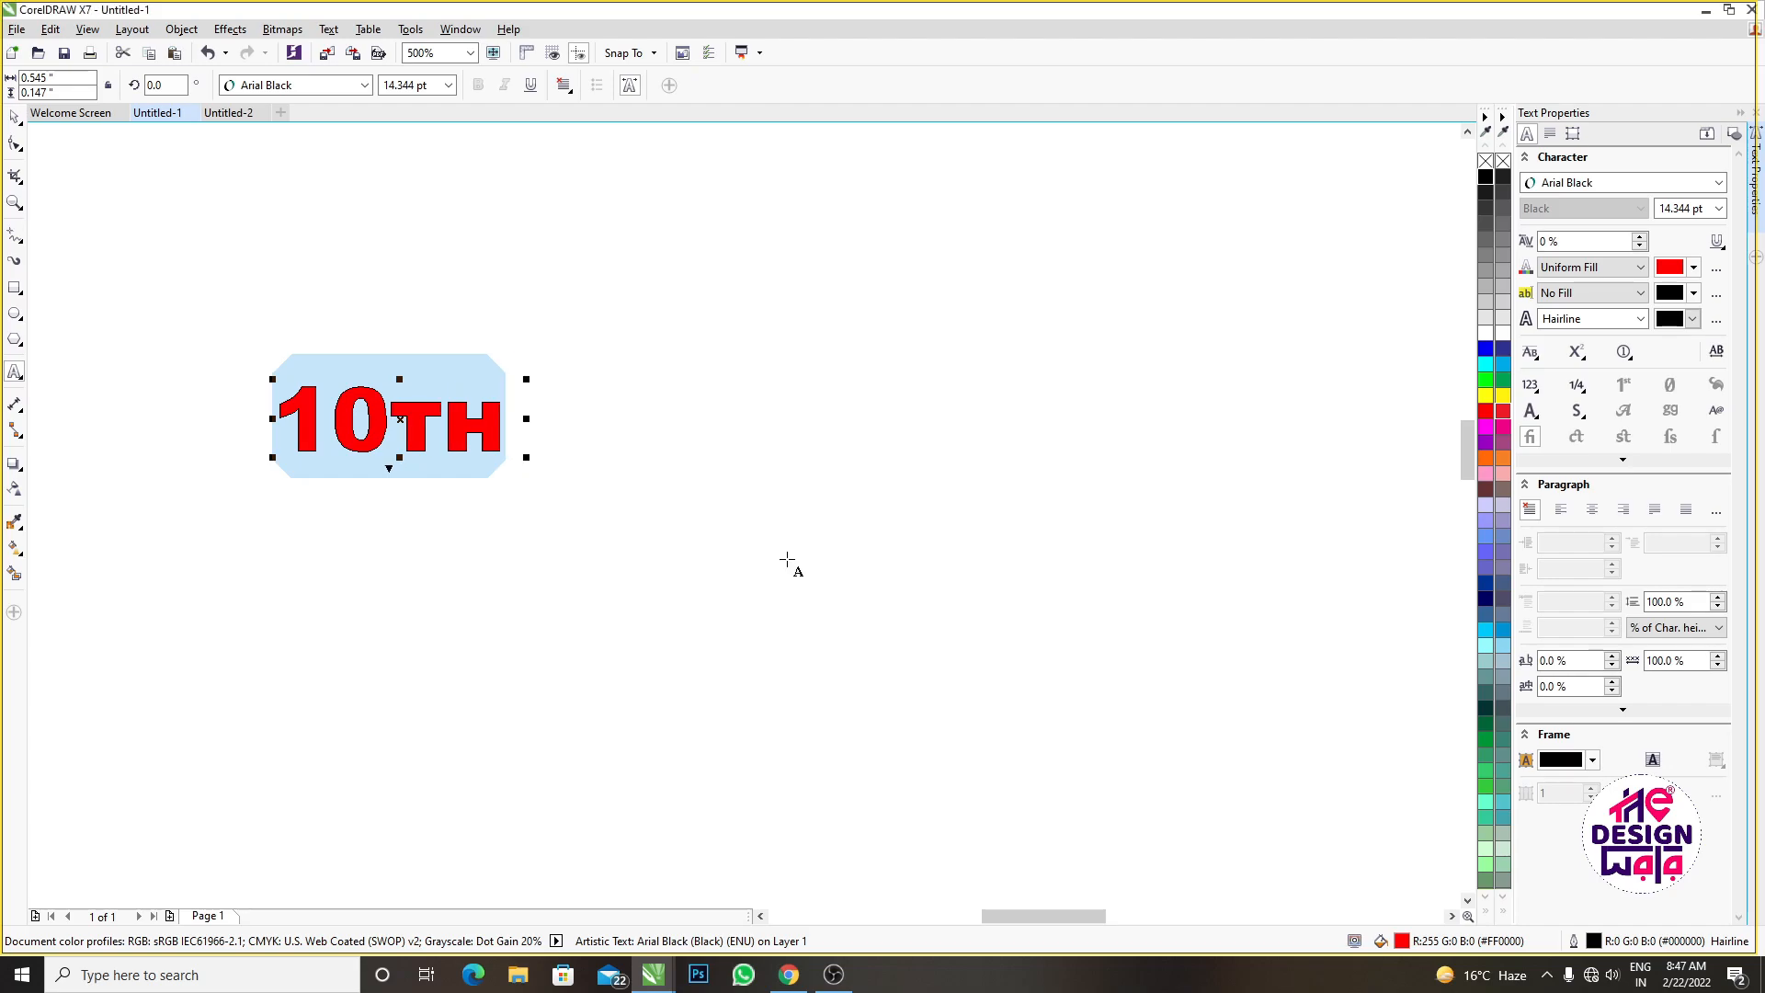
click(14, 117)
drag(361, 401, 621, 425)
Select all characters of the moved text and change their case to lowercase
double_click(620, 425)
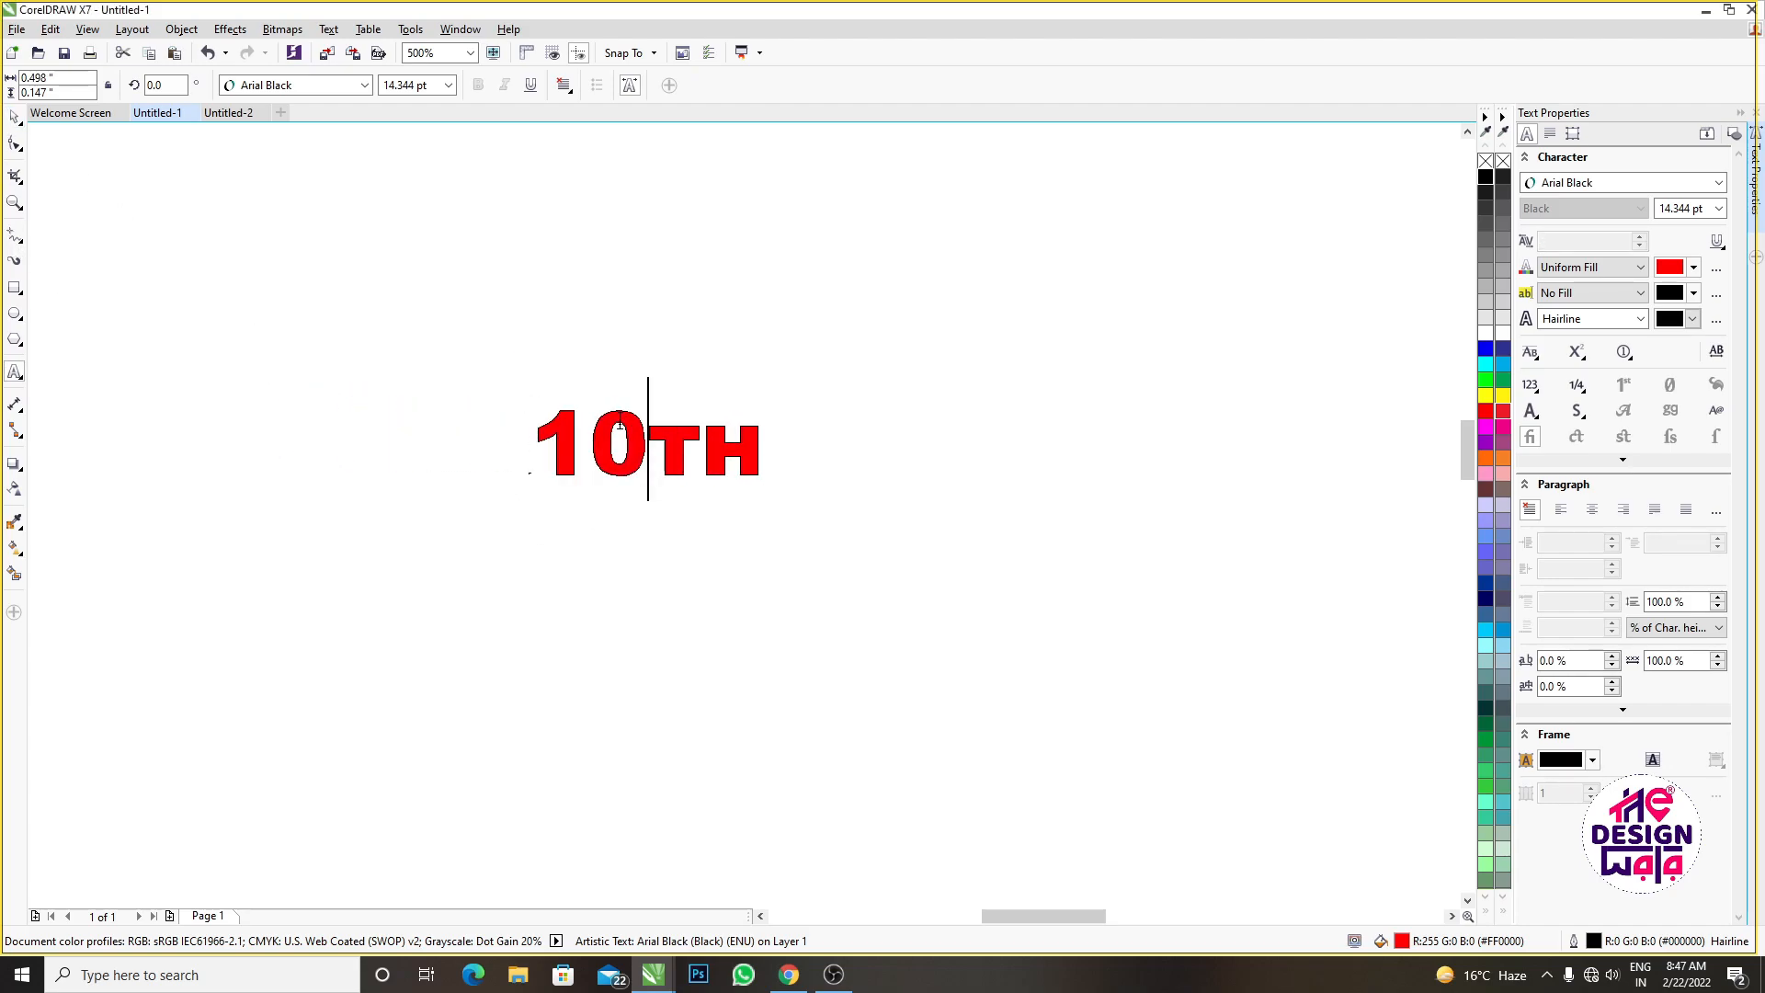
key(ctrl+a)
key(shift+F3)
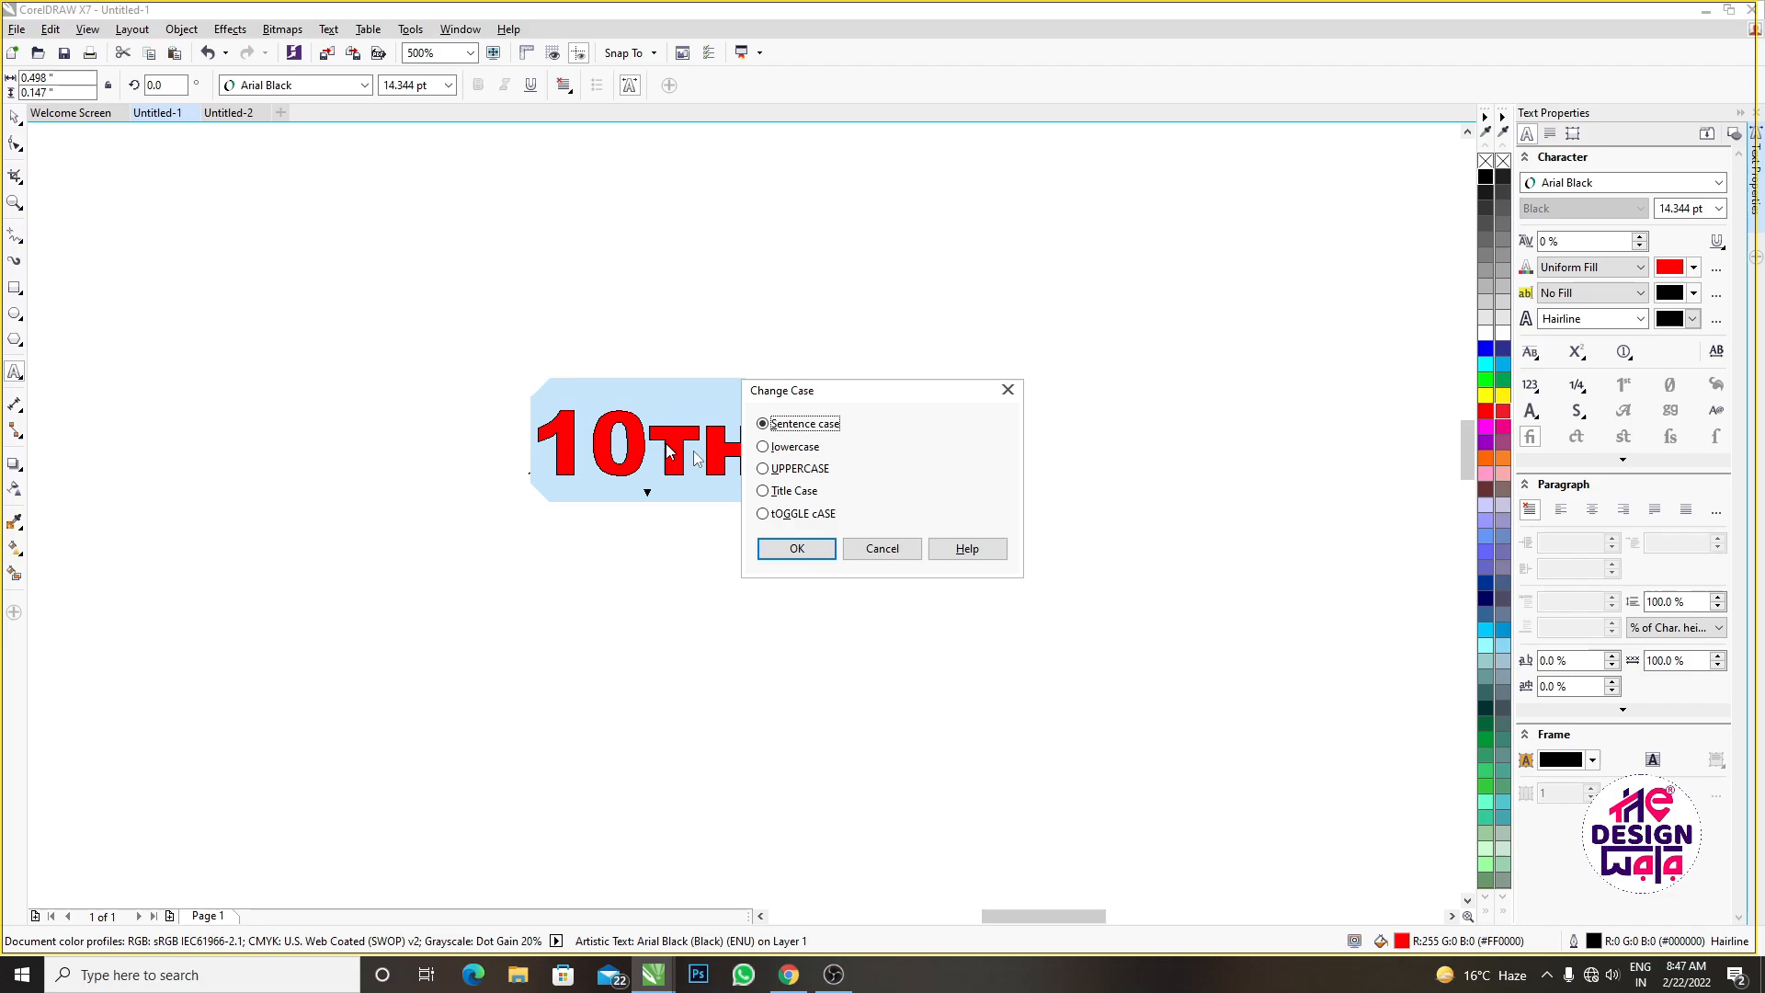
click(798, 446)
click(800, 548)
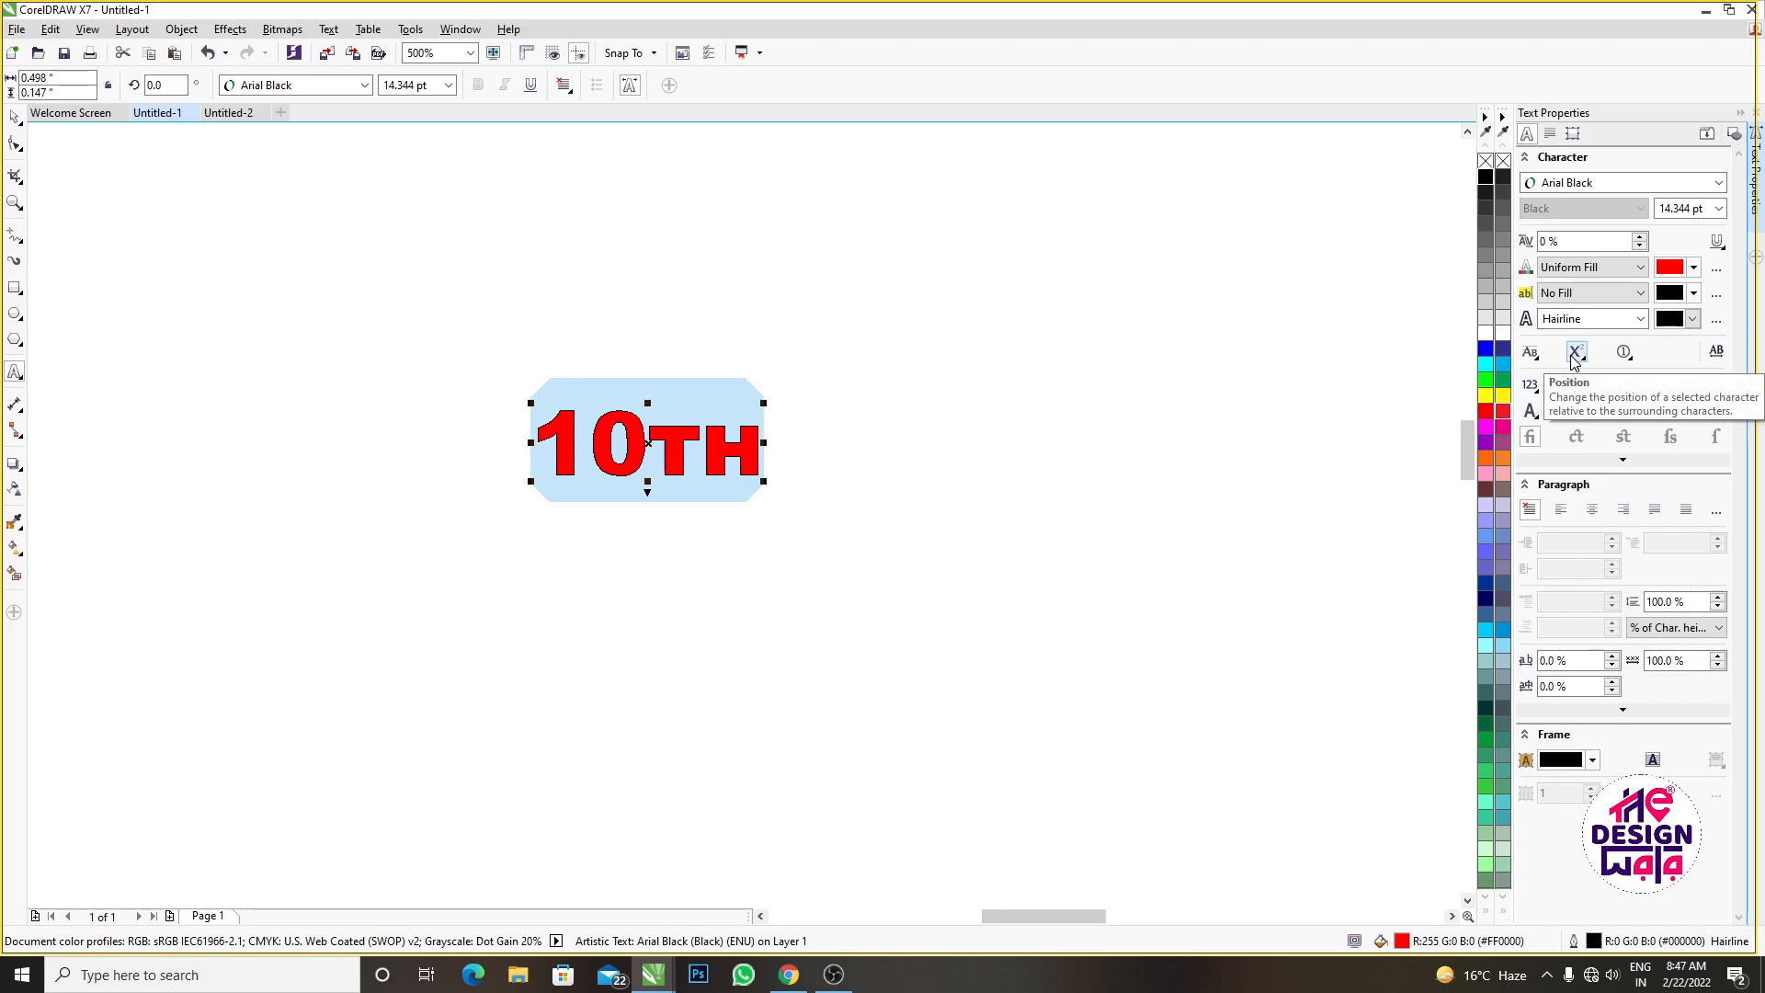
Set the capitalization of the selected text to None in place of Small Caps (auto)
click(1531, 353)
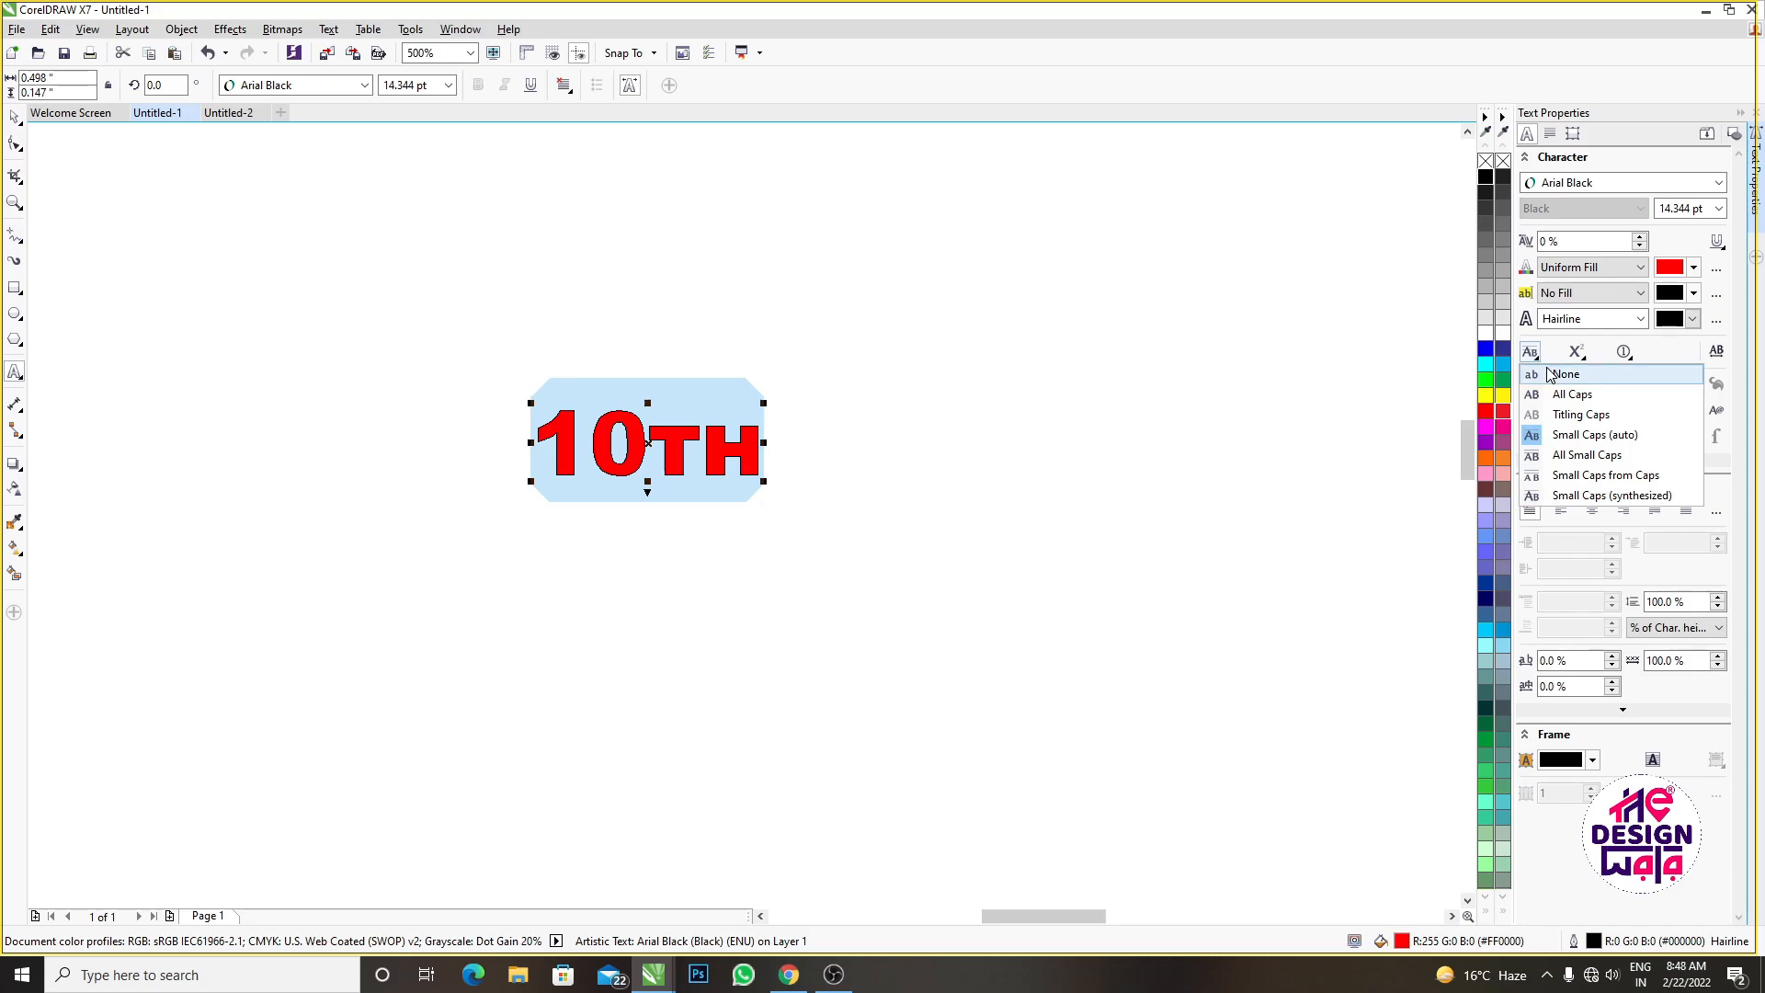
click(1552, 374)
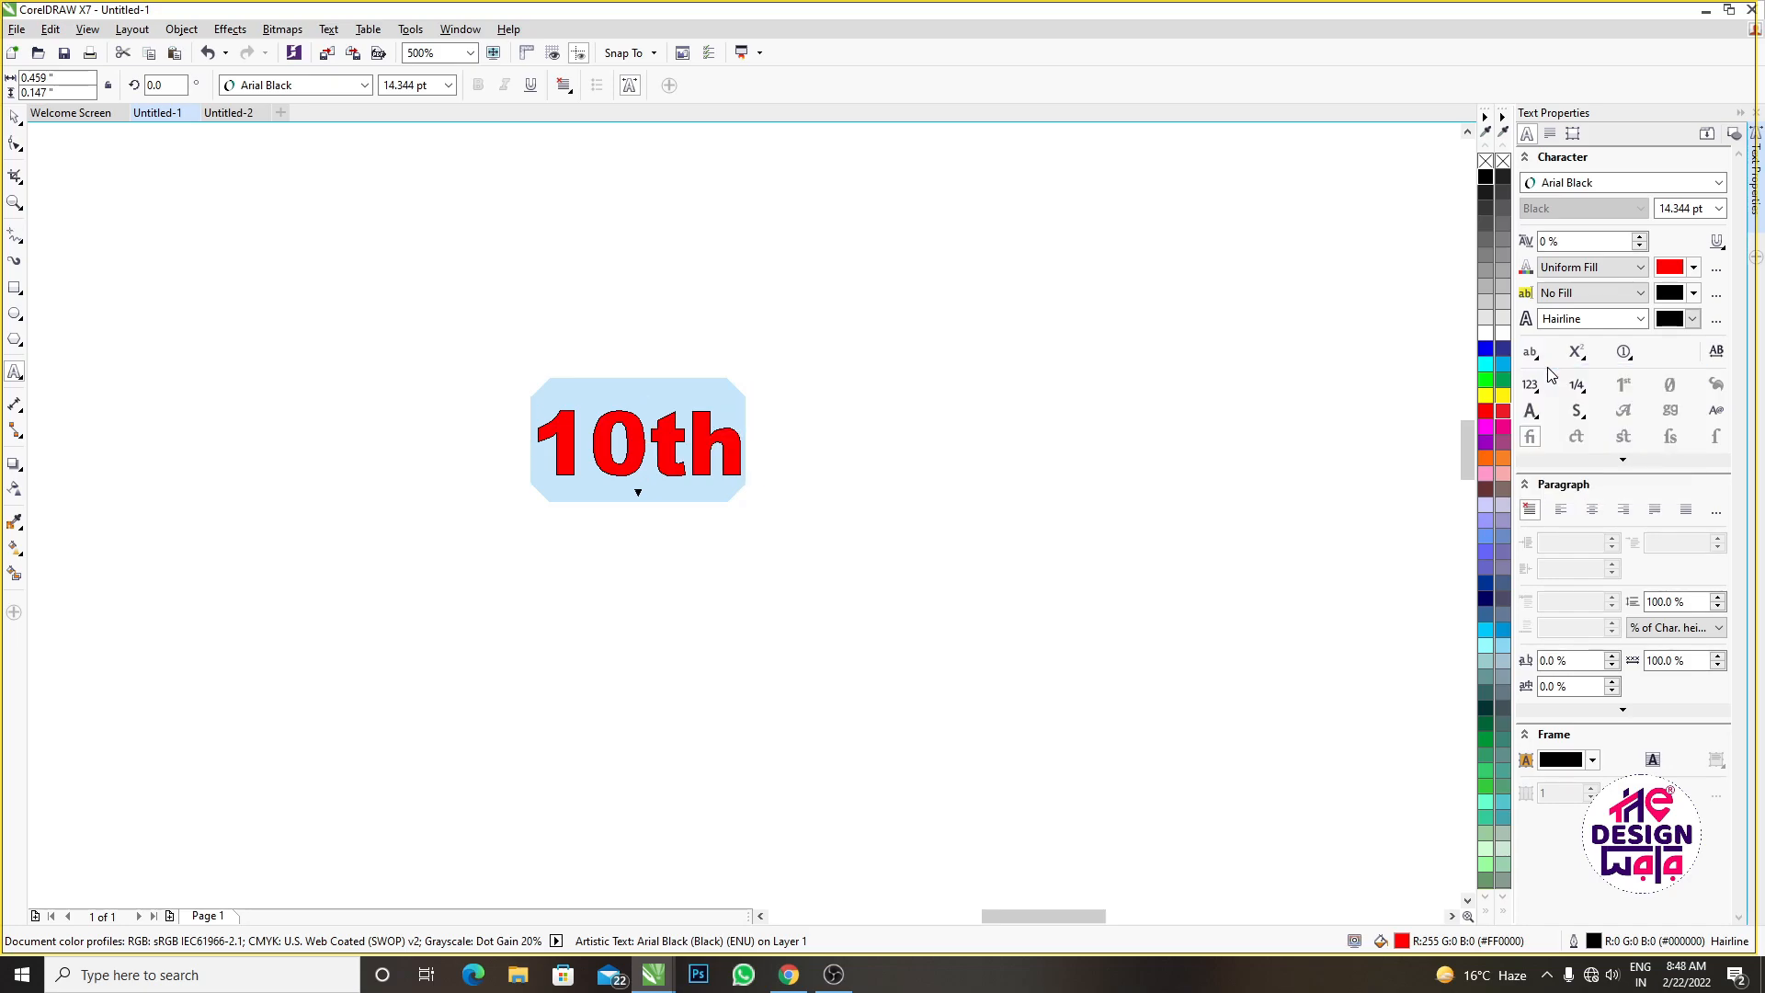
click(1535, 356)
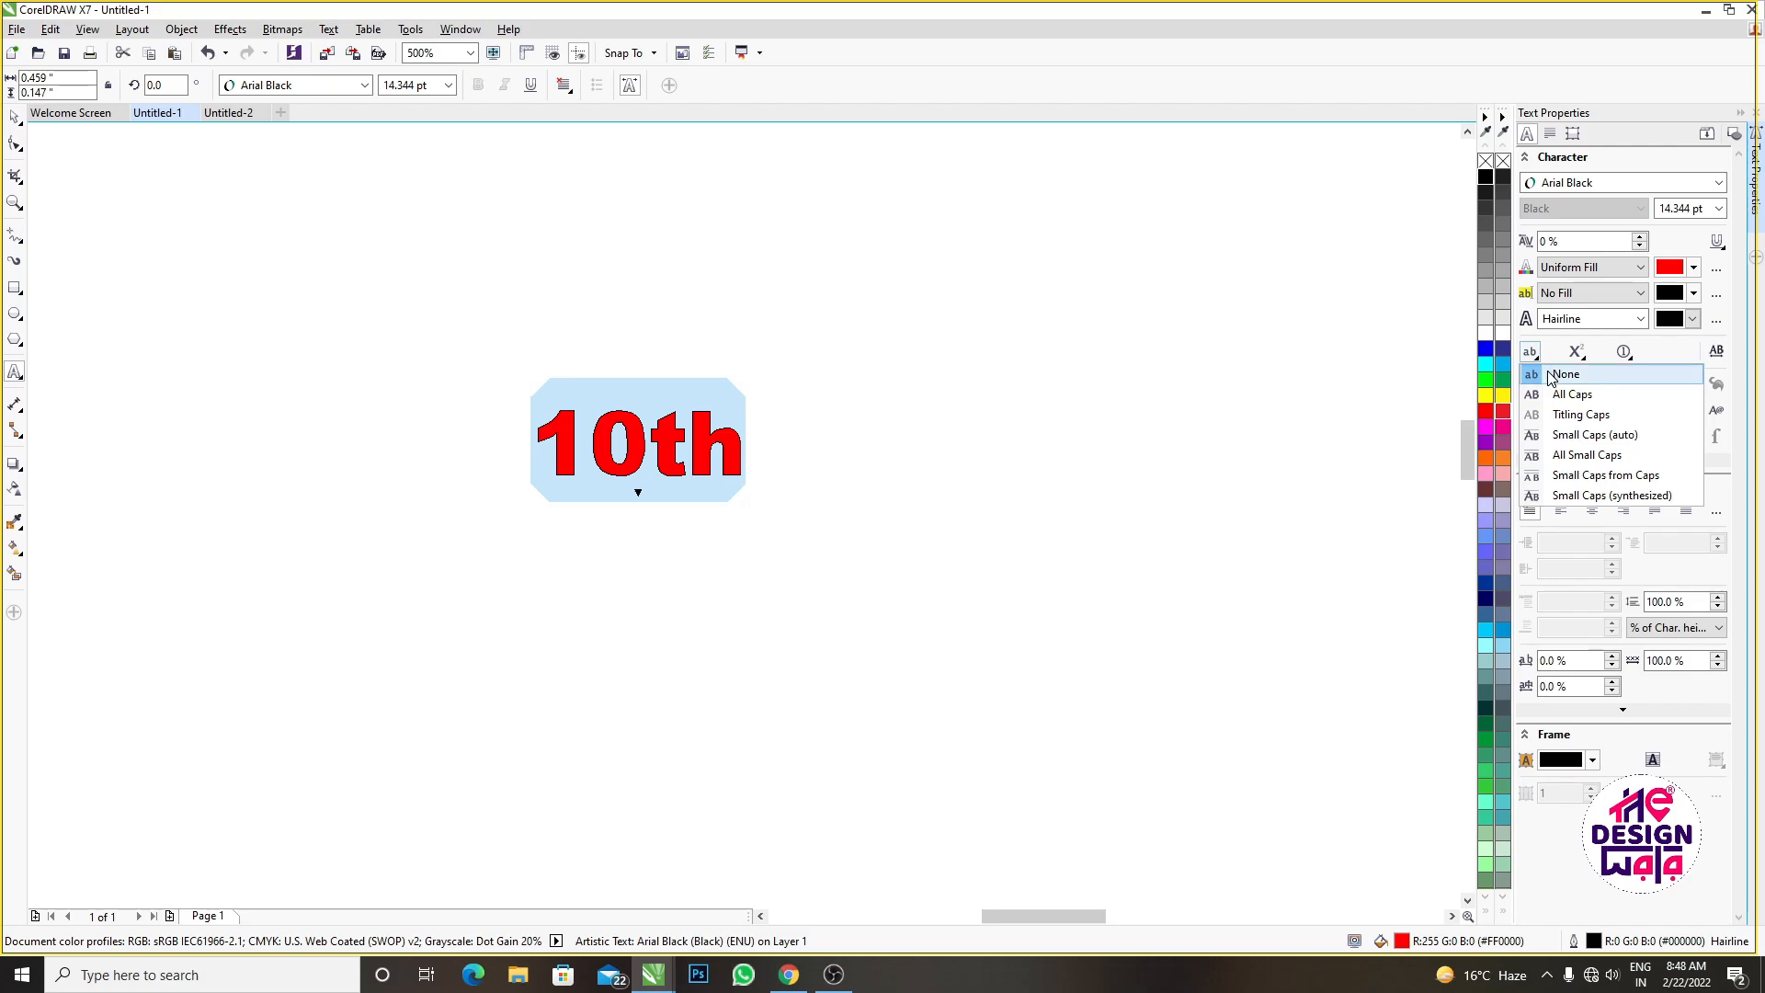
click(1551, 377)
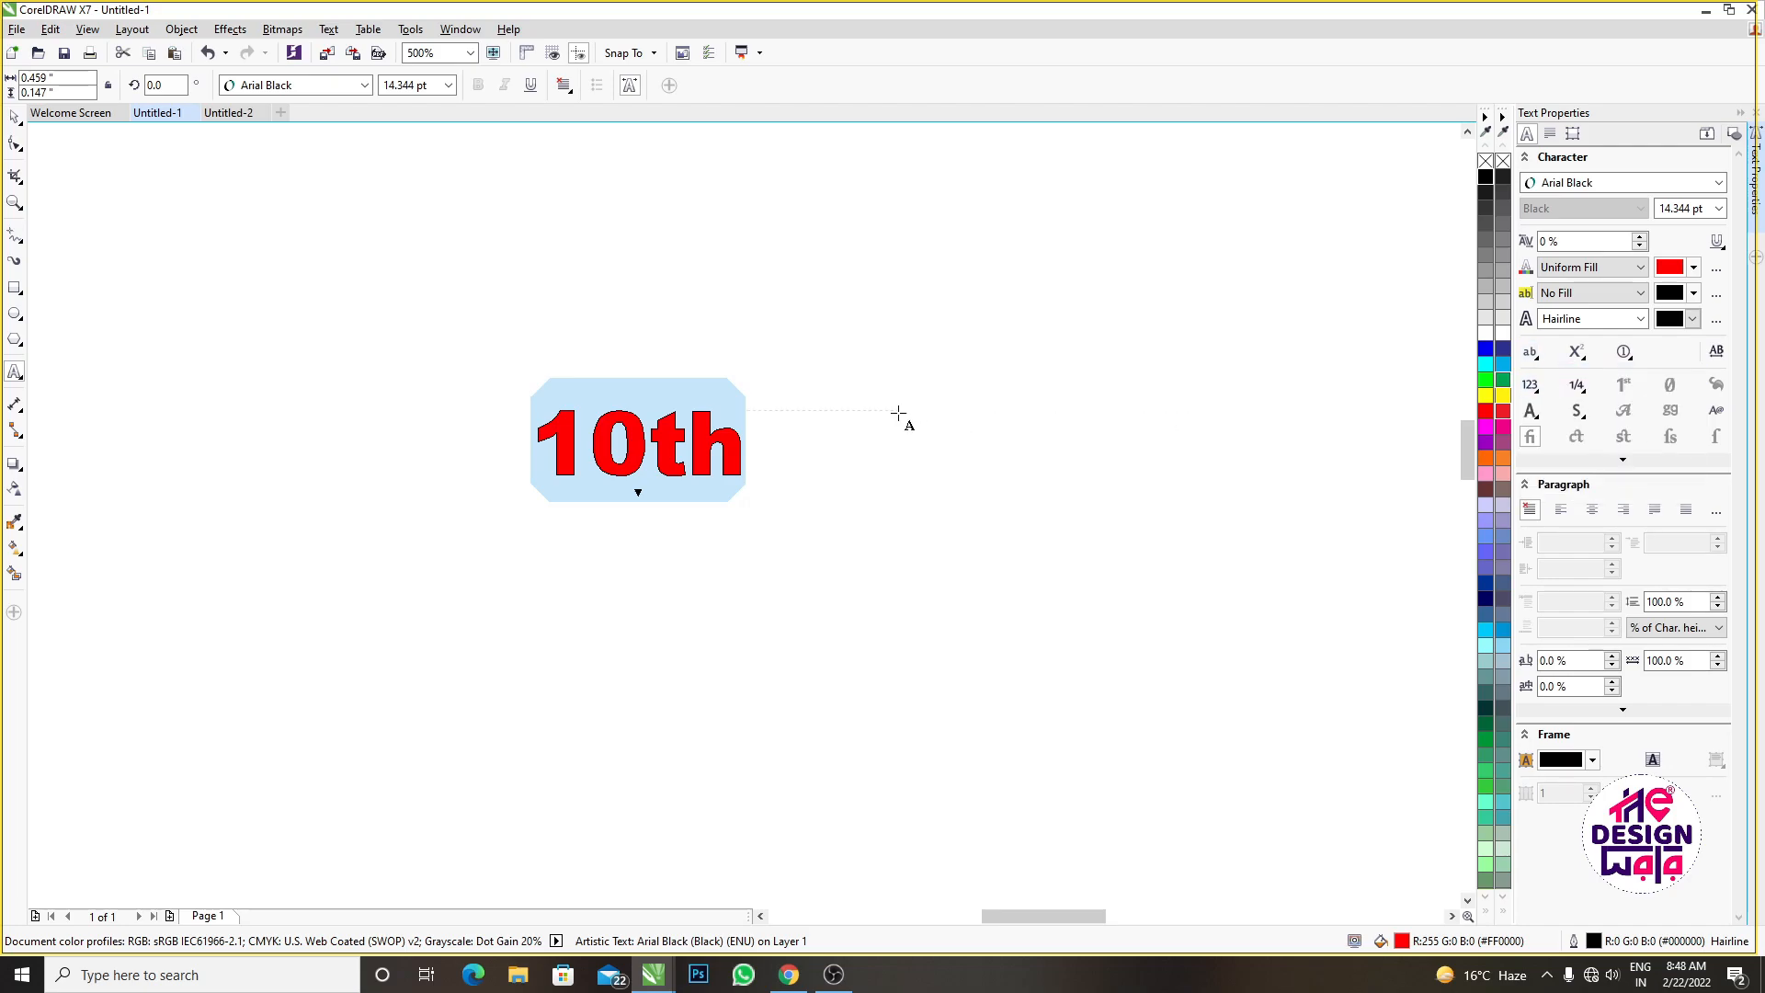
Select only the "th" in the "10th" text and set its character position to Superscript (synthesized)
key(shift+F3)
key(alt+t)
key(Return)
click(1578, 352)
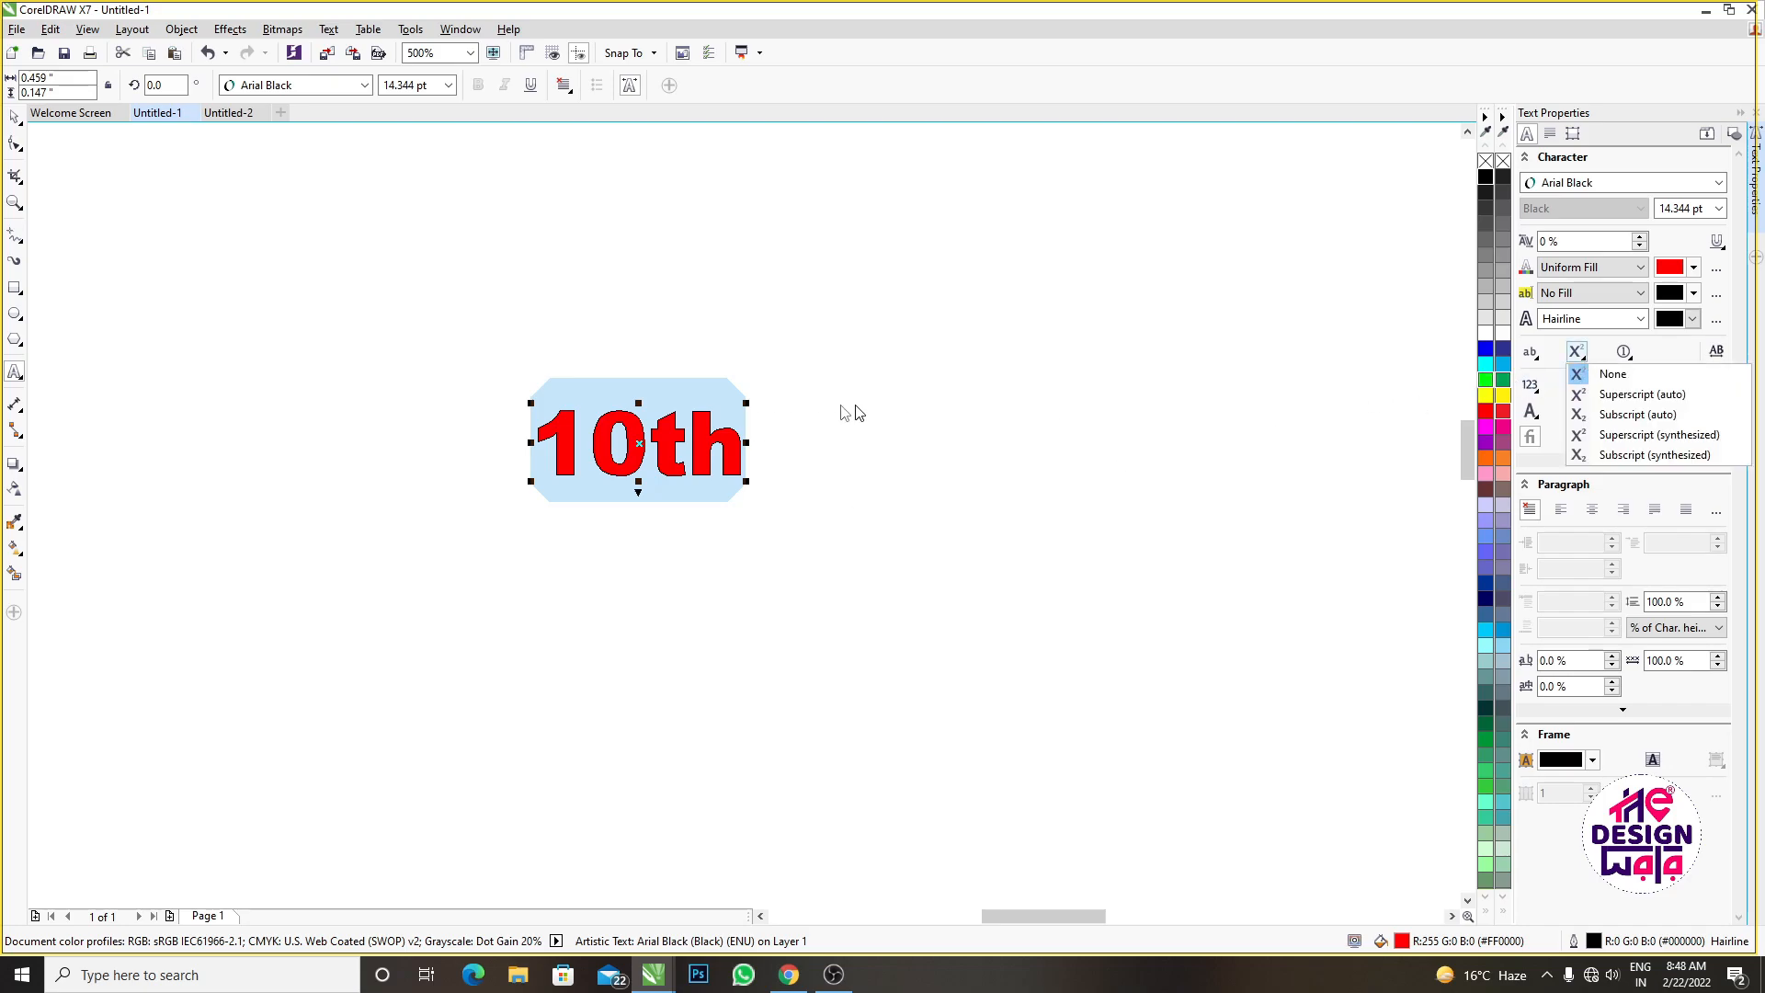
click(829, 411)
scroll(686, 452, up, 1)
drag(610, 441, 802, 440)
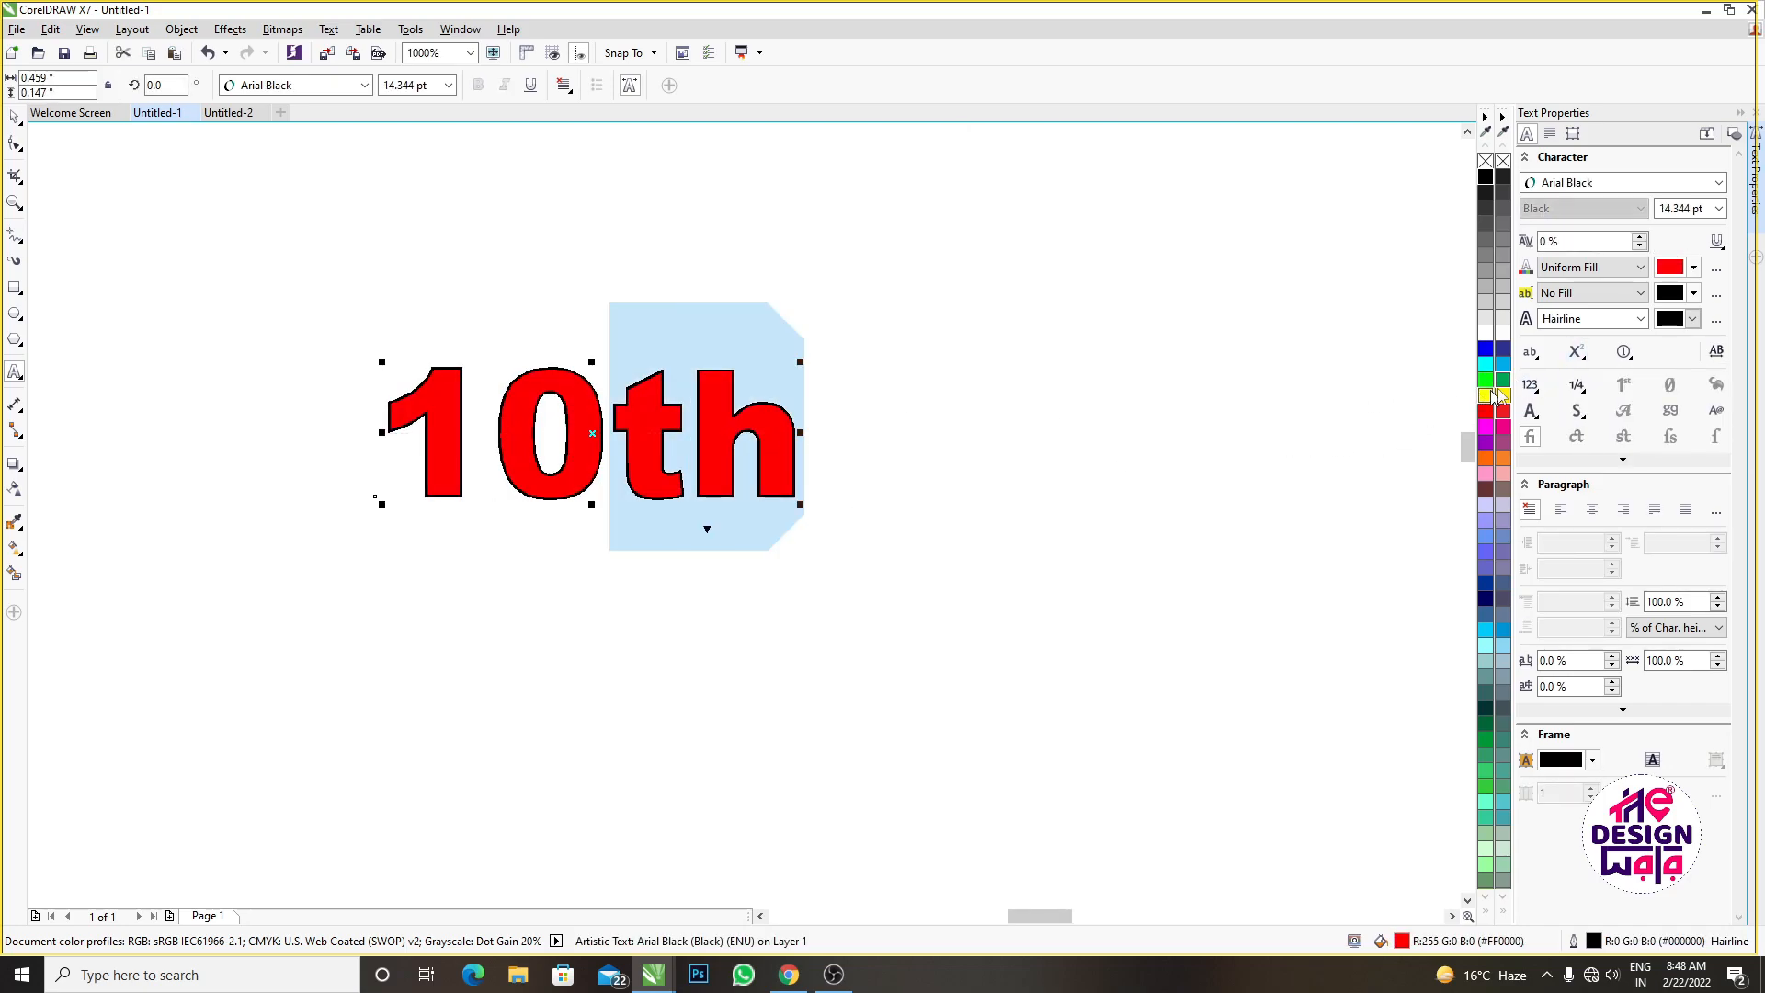
click(1577, 352)
click(1607, 410)
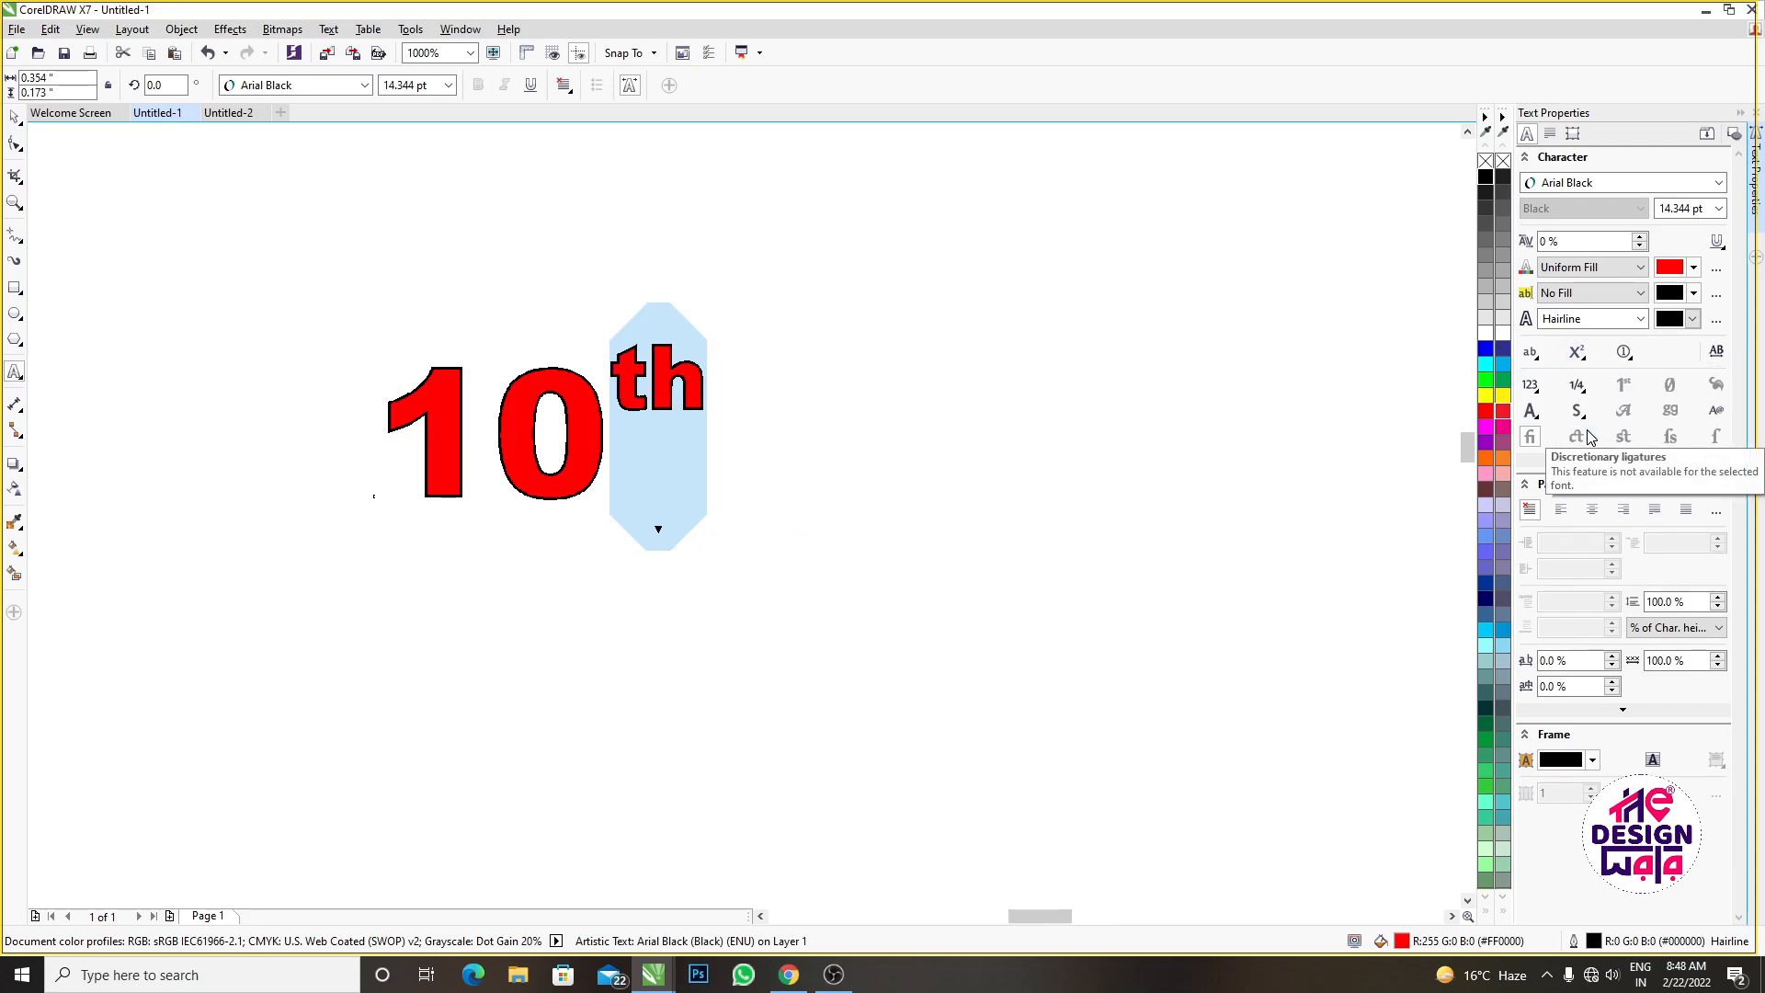
Set the position of "th" in turn to Superscript (auto), Subscript (auto), Superscript (synthesized) and Subscript (synthesized)
click(1578, 352)
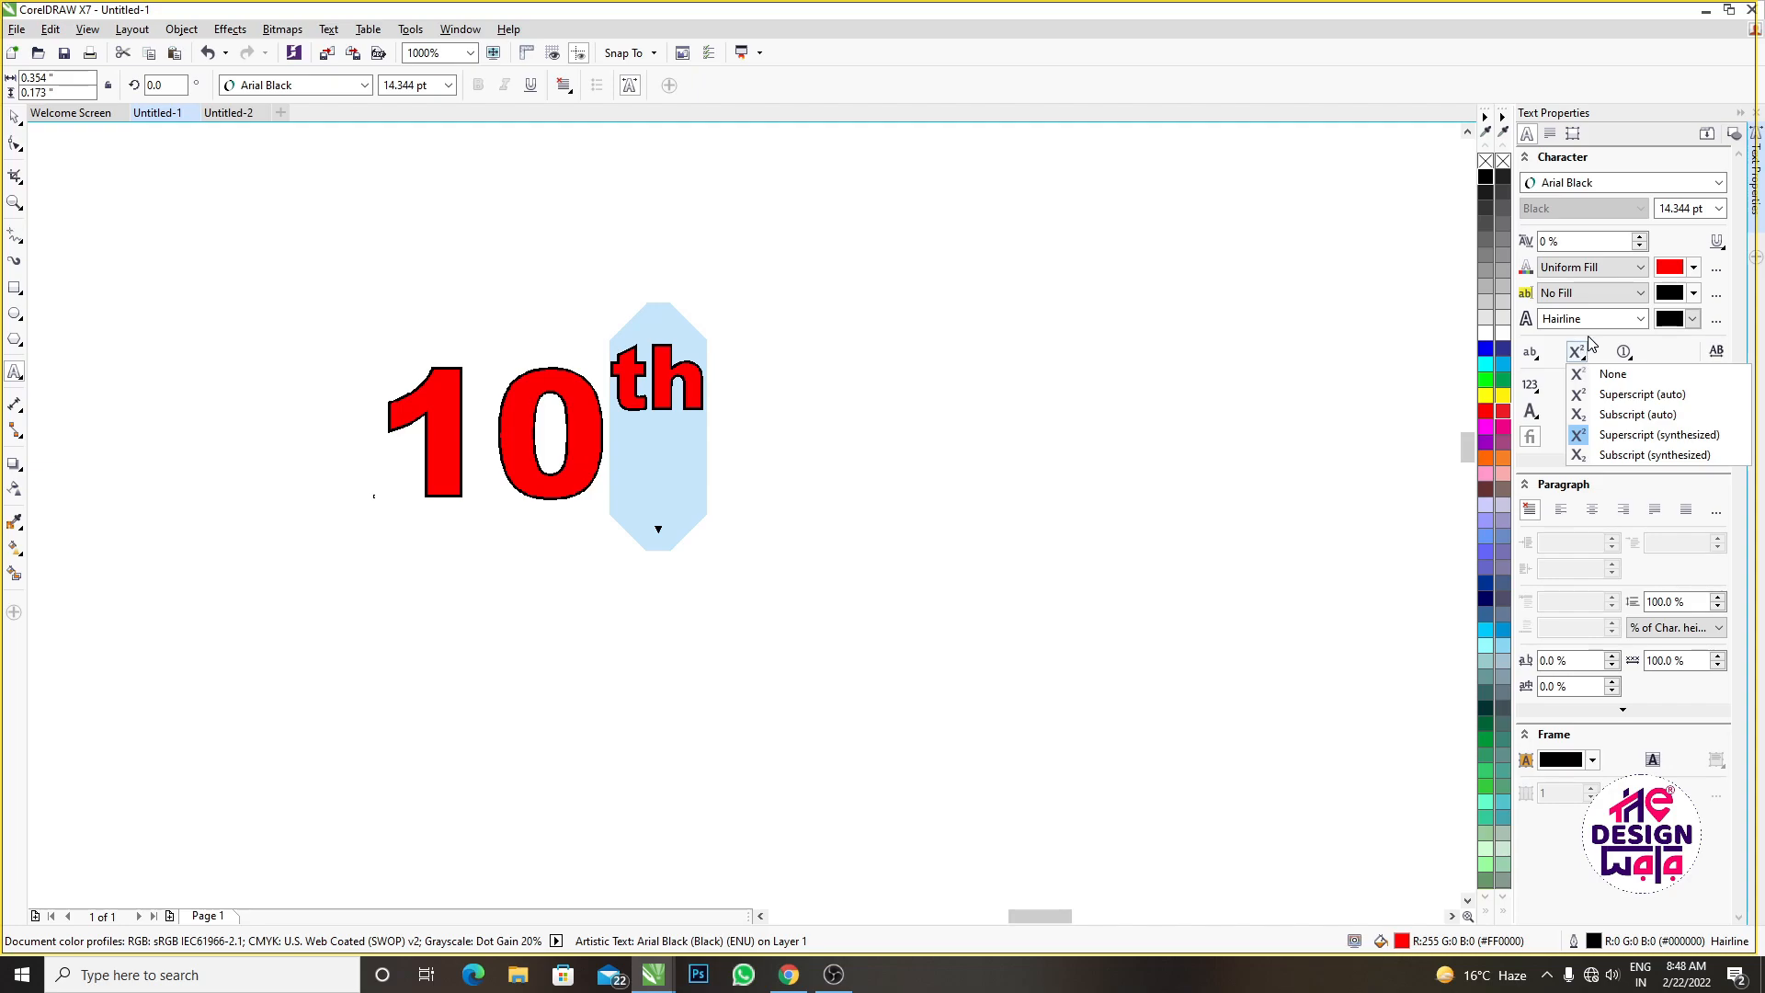
click(1607, 396)
click(1583, 353)
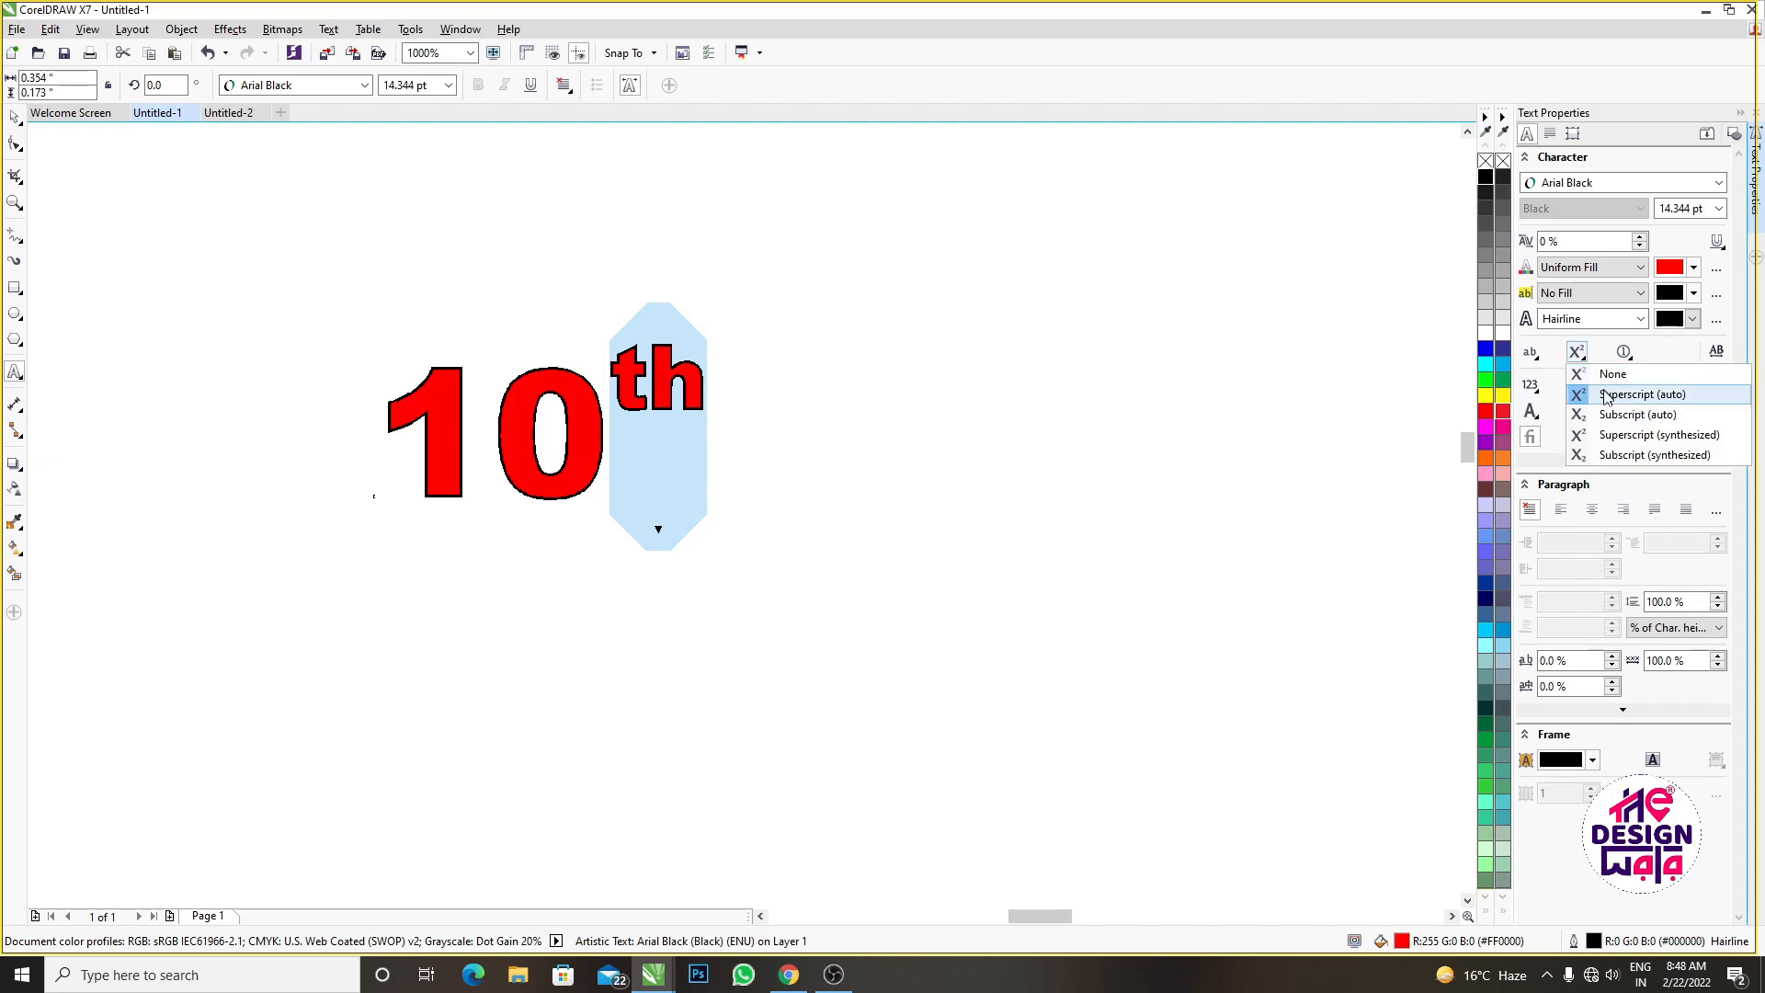
click(1610, 416)
click(1578, 352)
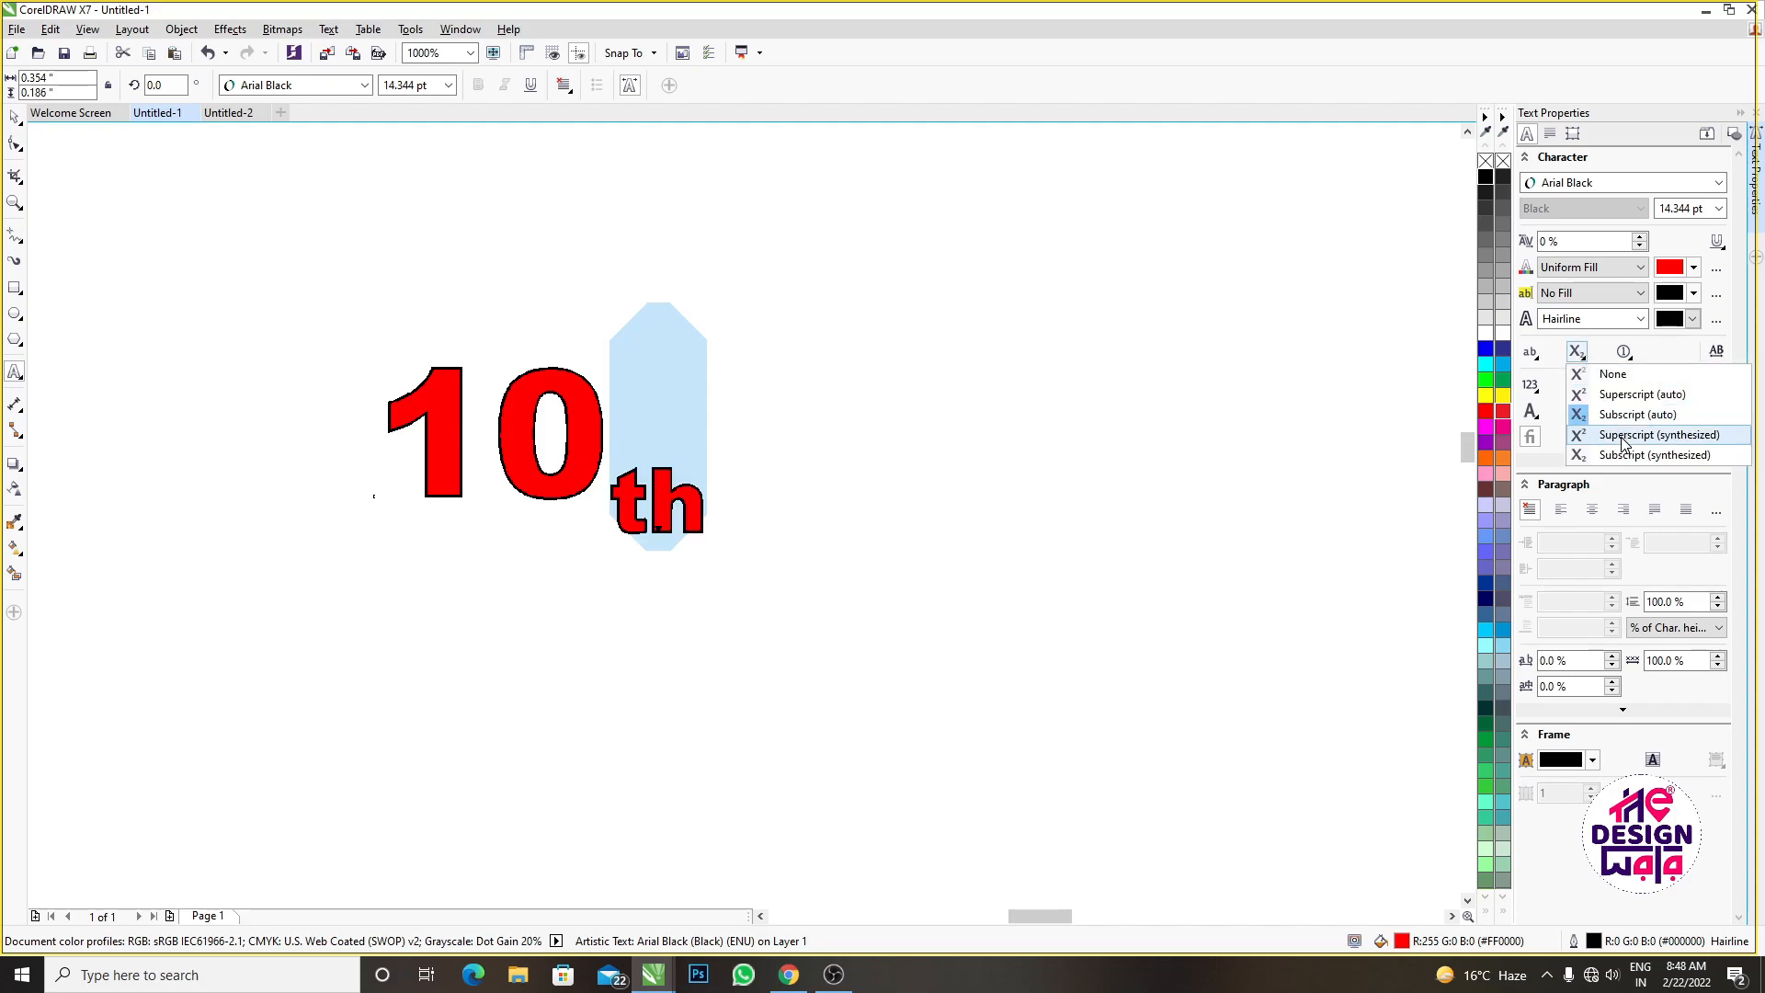
click(1627, 435)
click(1577, 352)
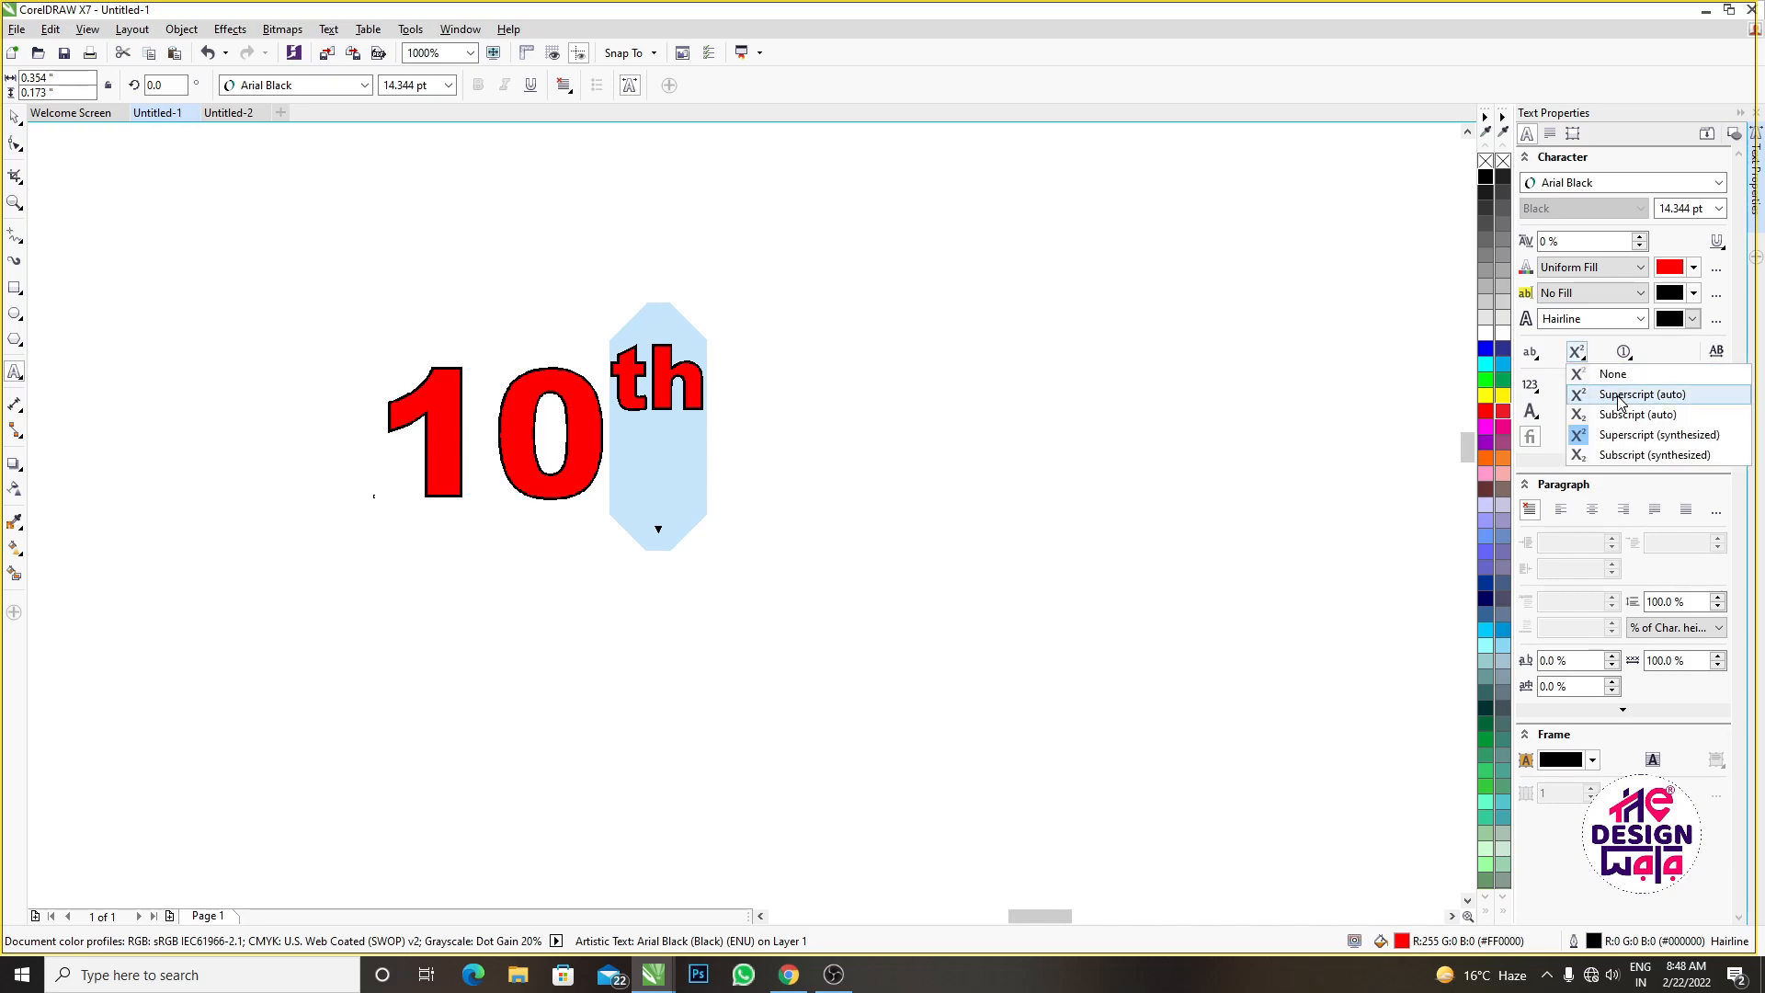
click(1625, 454)
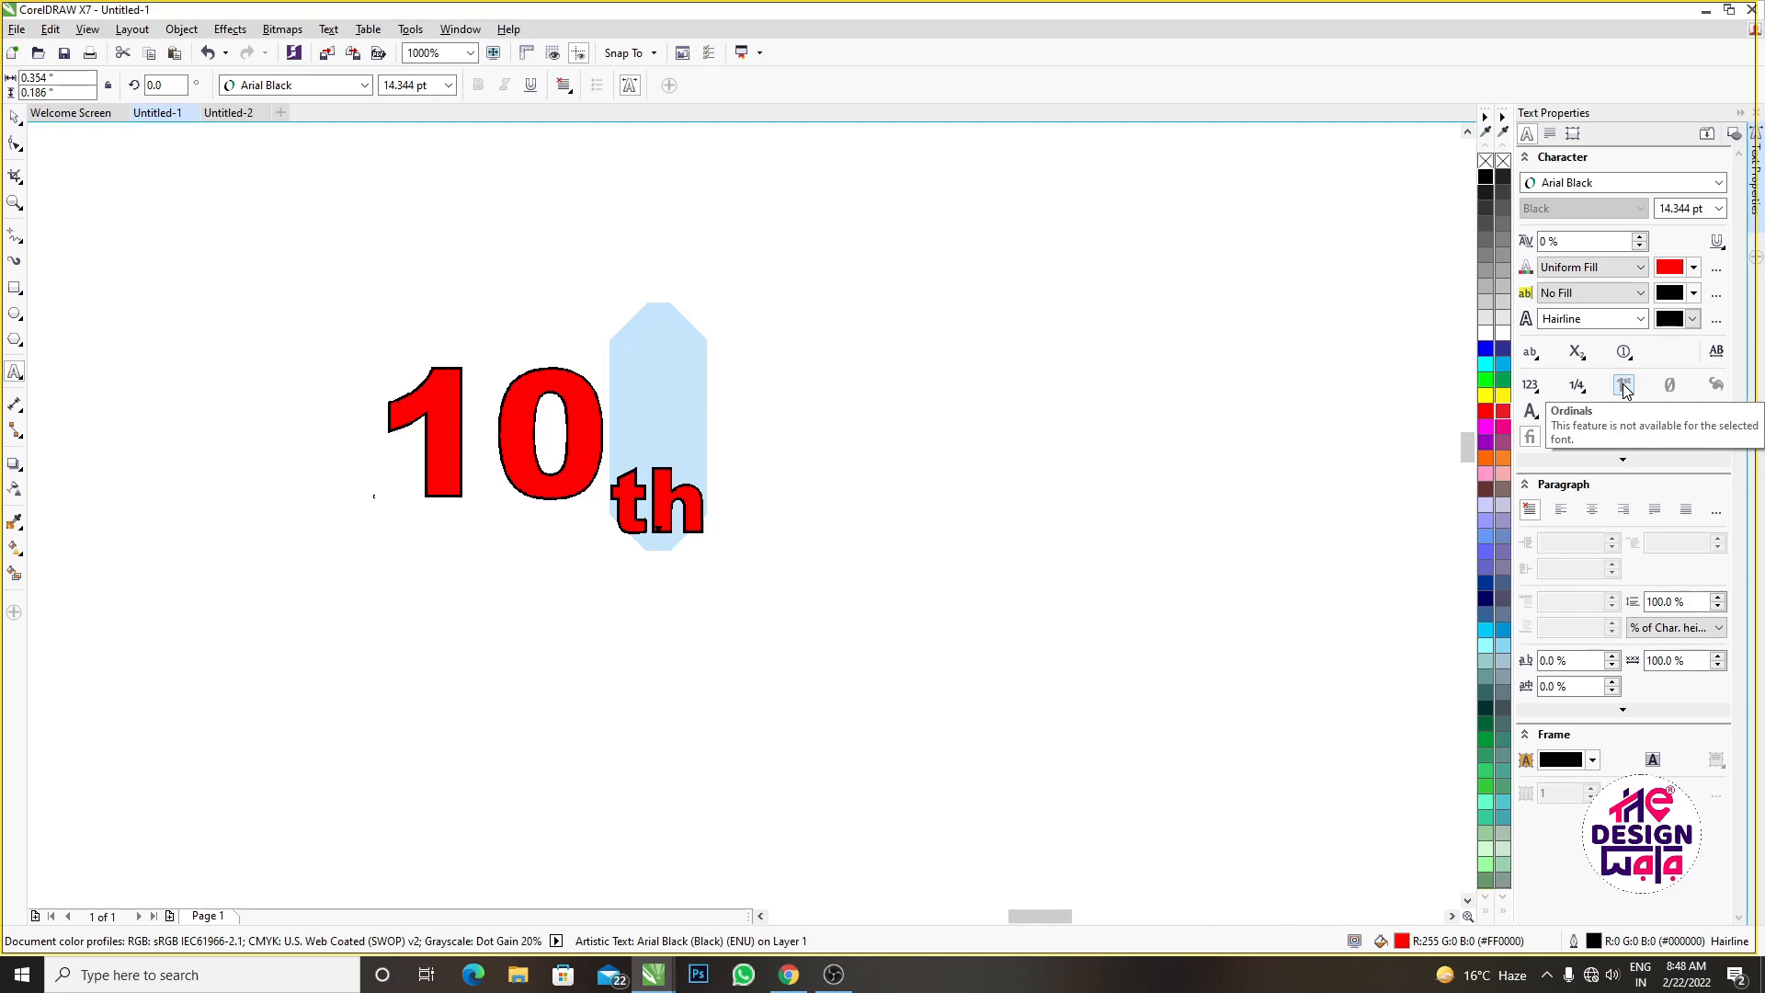
Replace the whole "10th" text with "If you want to live a happy l" in black Yantramanav Medium
key(ctrl+a)
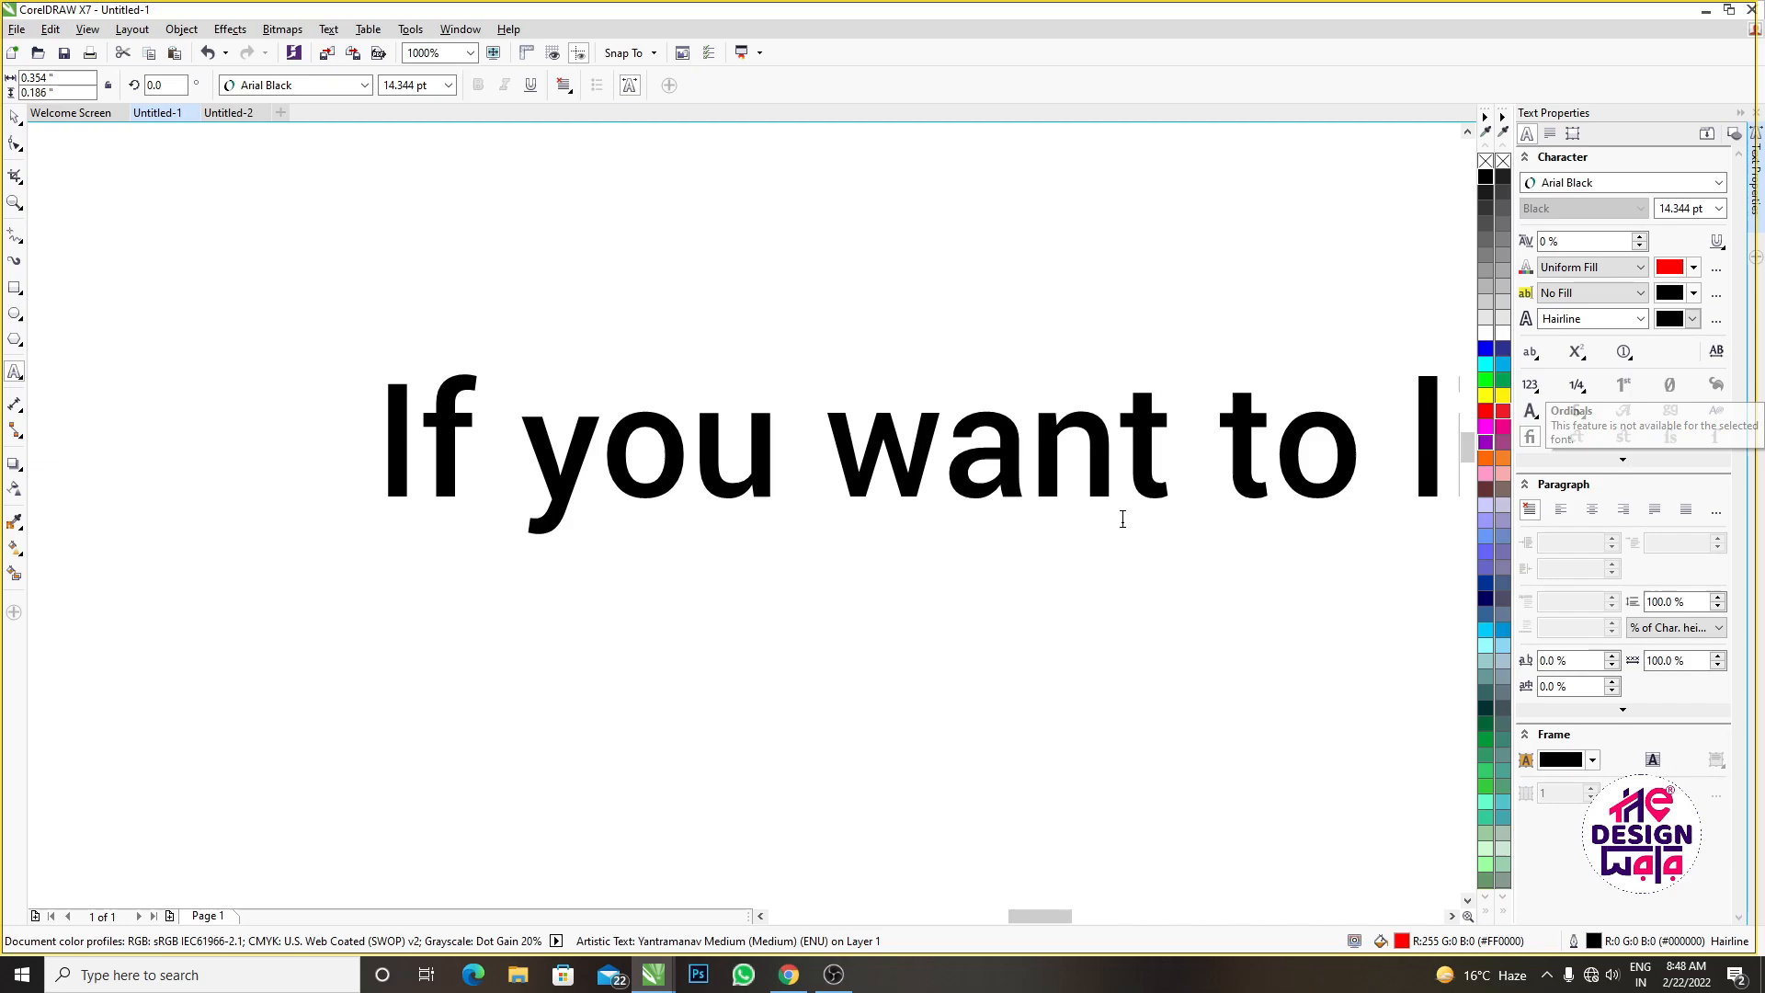
scroll(1094, 501, down, 5)
scroll(1073, 496, up, 2)
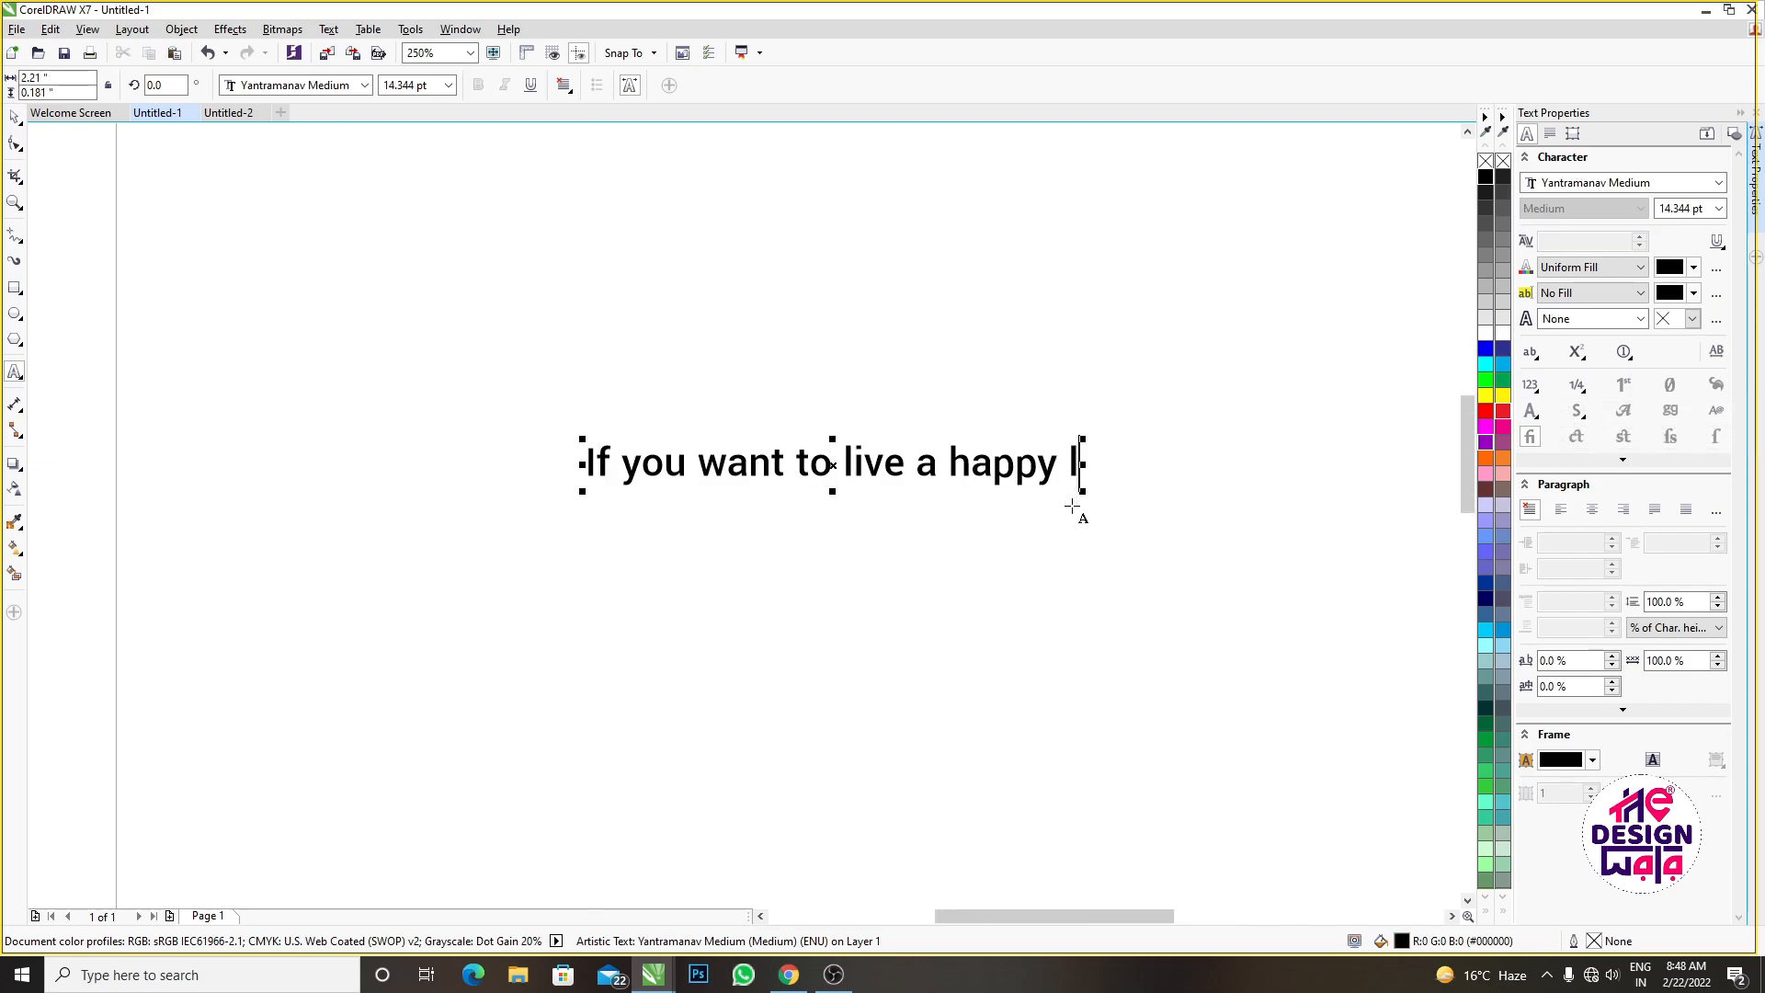
scroll(1073, 505, up, 2)
scroll(1056, 477, down, 1)
key(ctrl+a)
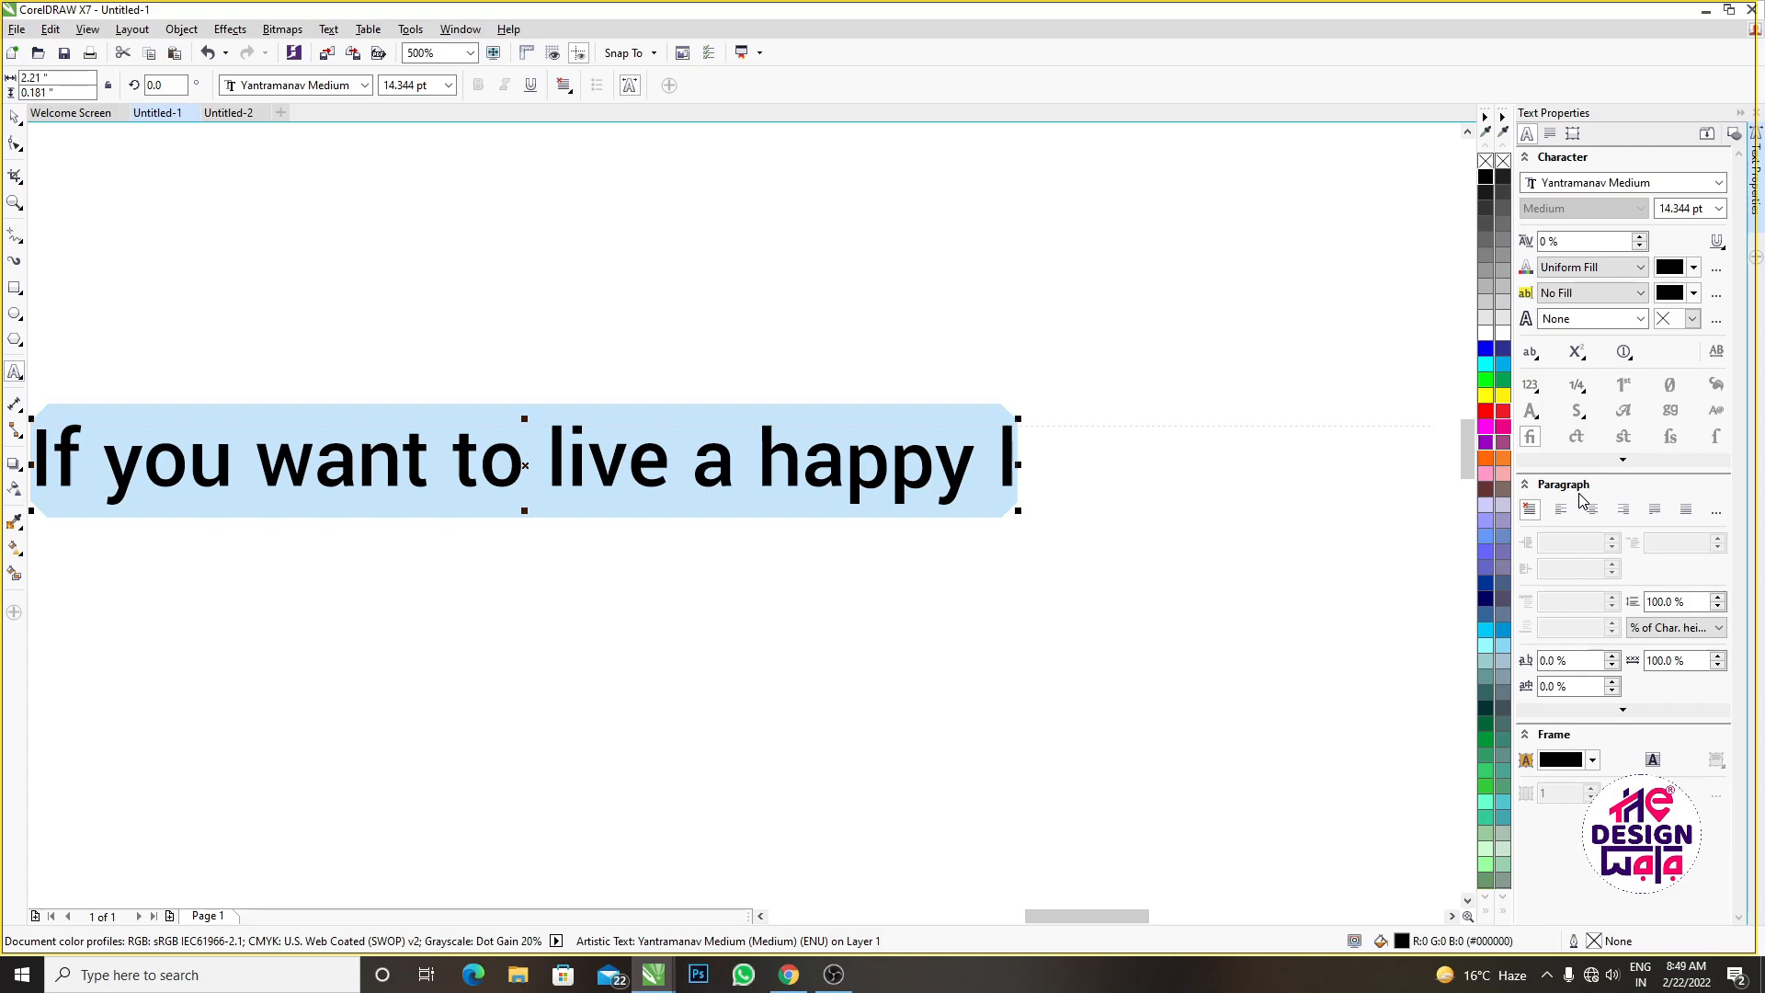
scroll(867, 456, down, 2)
scroll(837, 467, up, 1)
Break the sentence into three lines by inserting line breaks before "happy" and after "to"
click(845, 448)
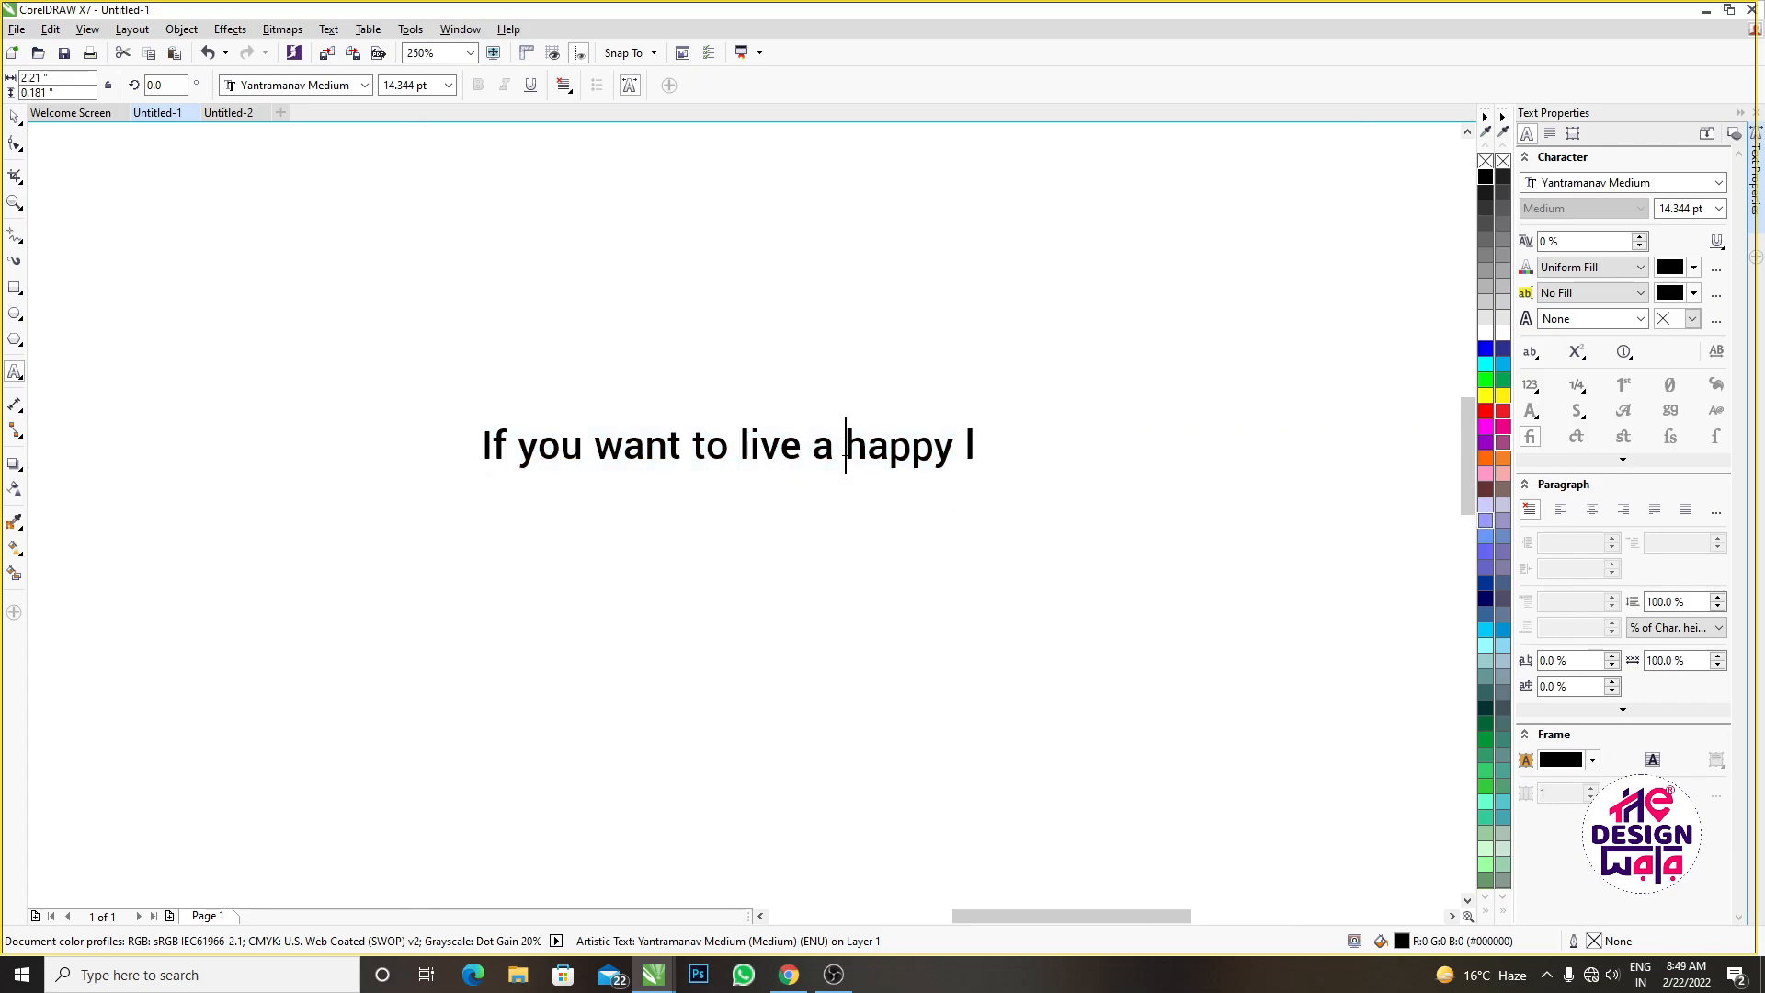
key(Return)
click(731, 448)
key(Return)
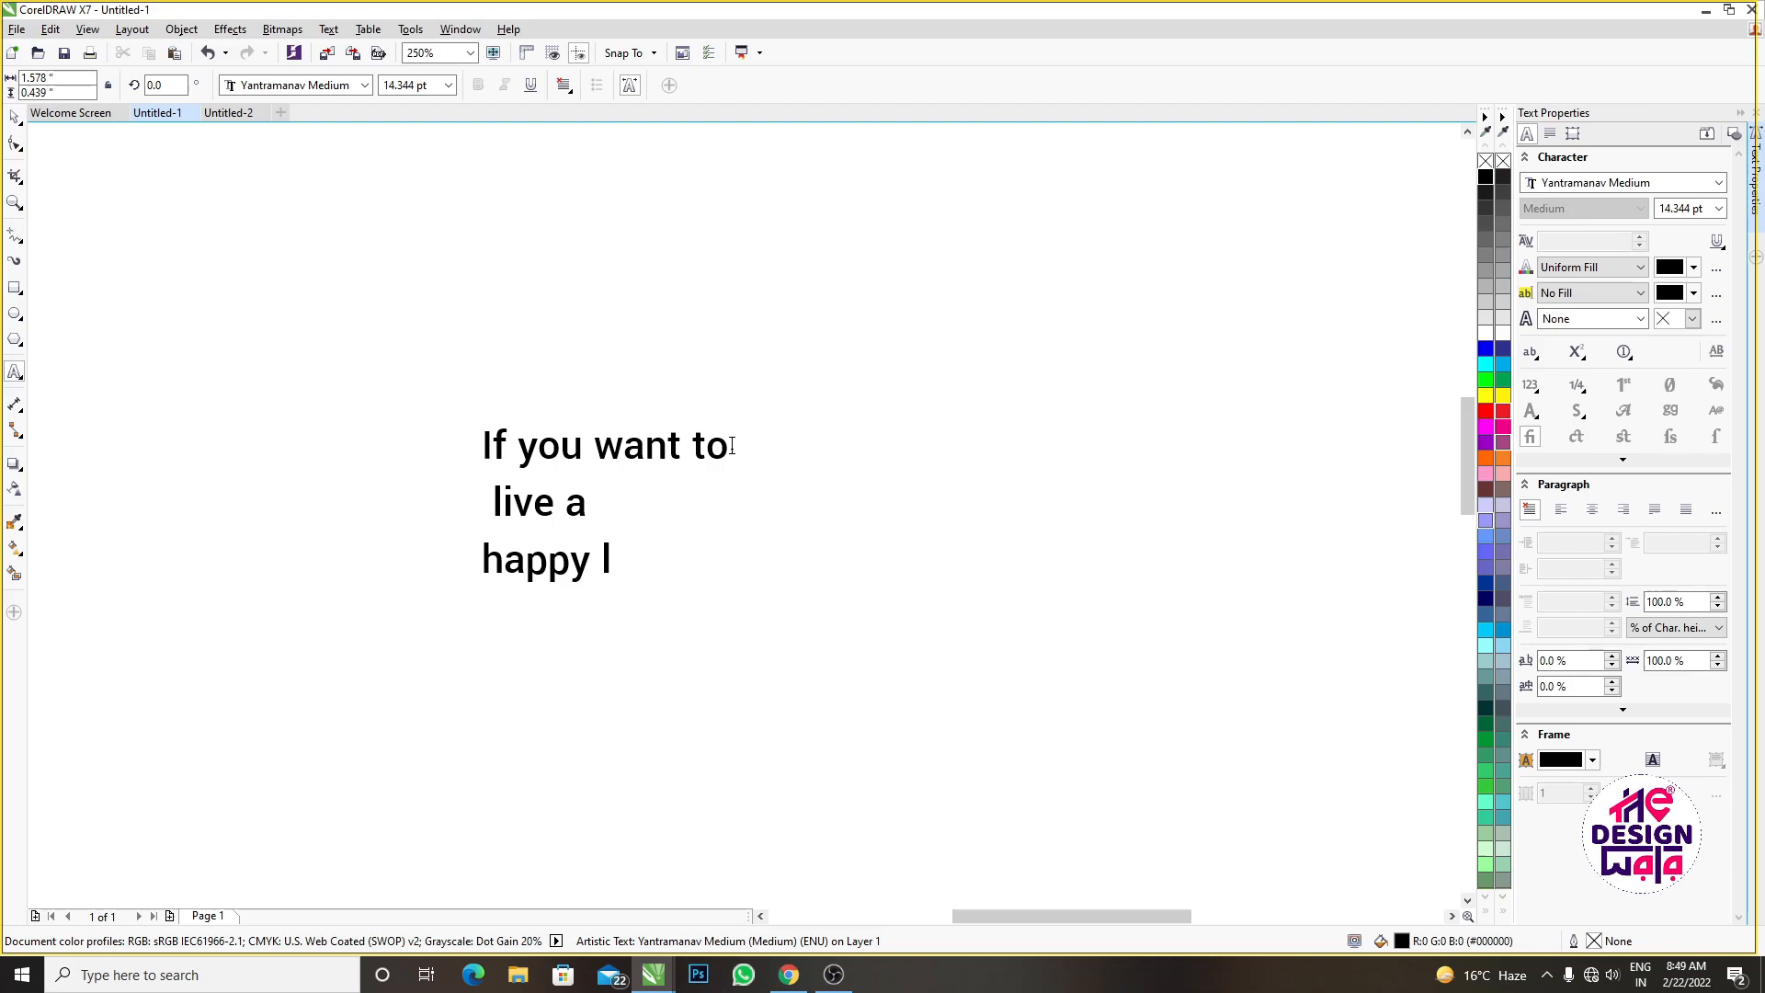
Remove the leading space before "live" on the second line of the text
key(ctrl+shift+End)
click(535, 508)
click(645, 450)
click(536, 501)
ctrl+click(544, 499)
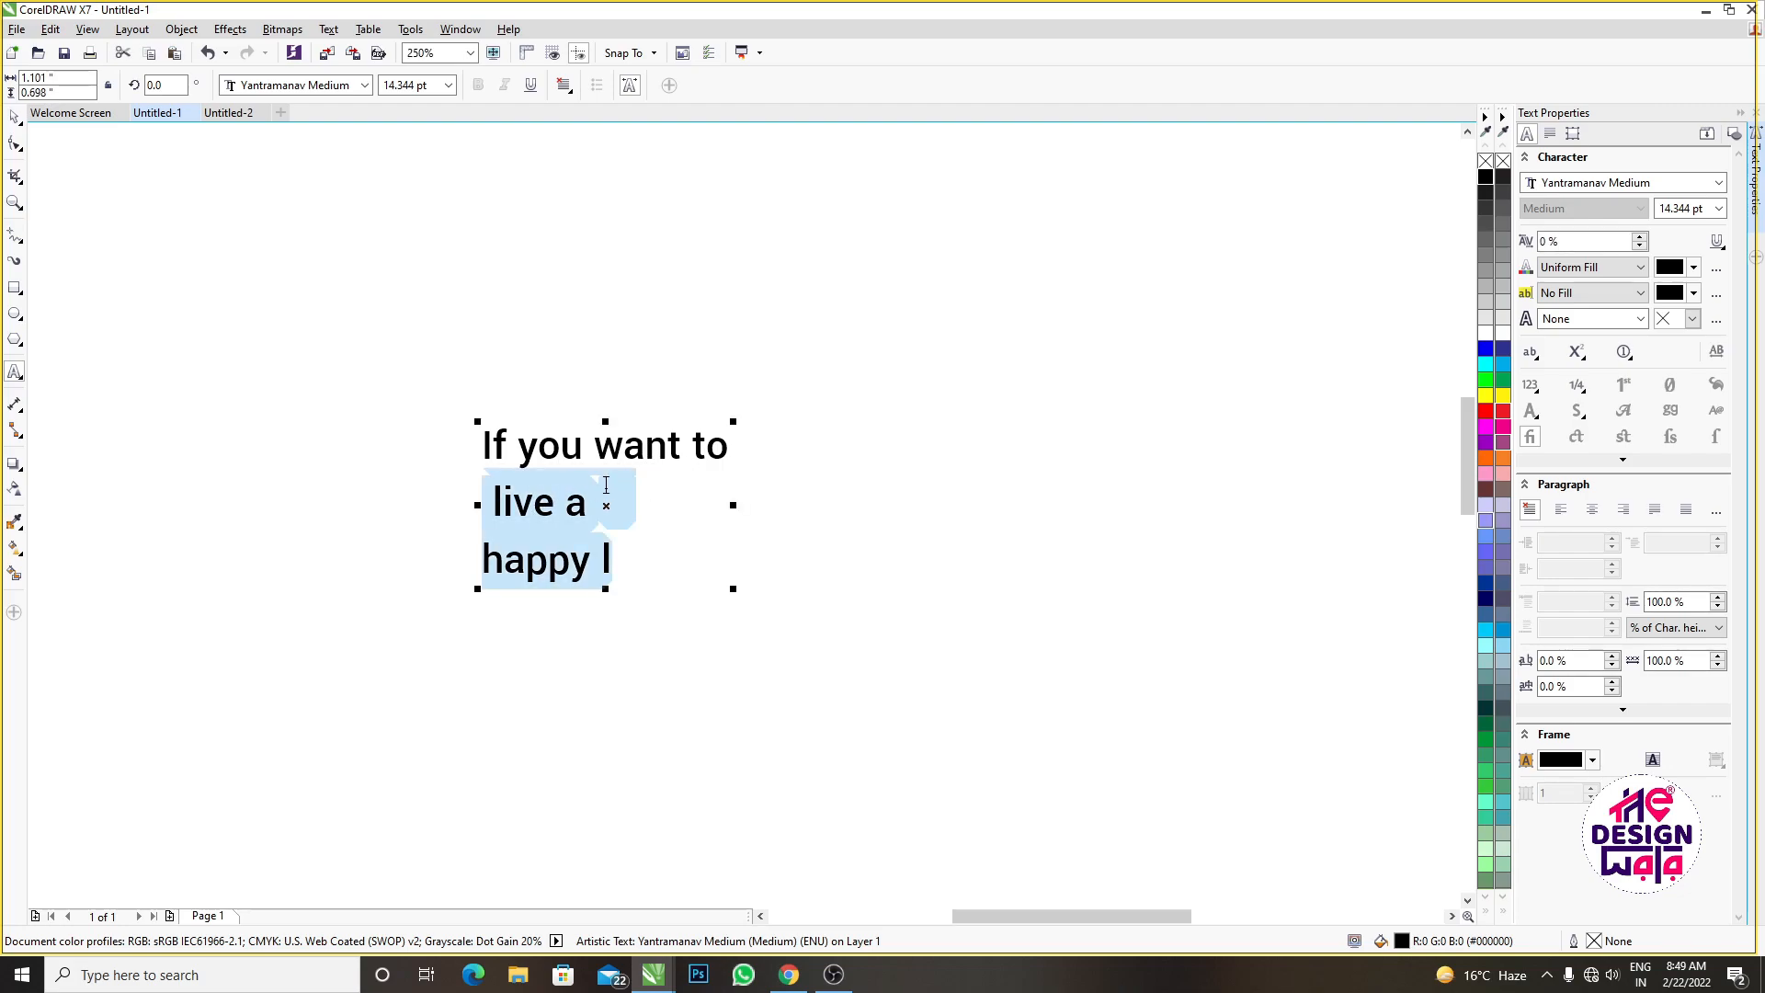
click(482, 446)
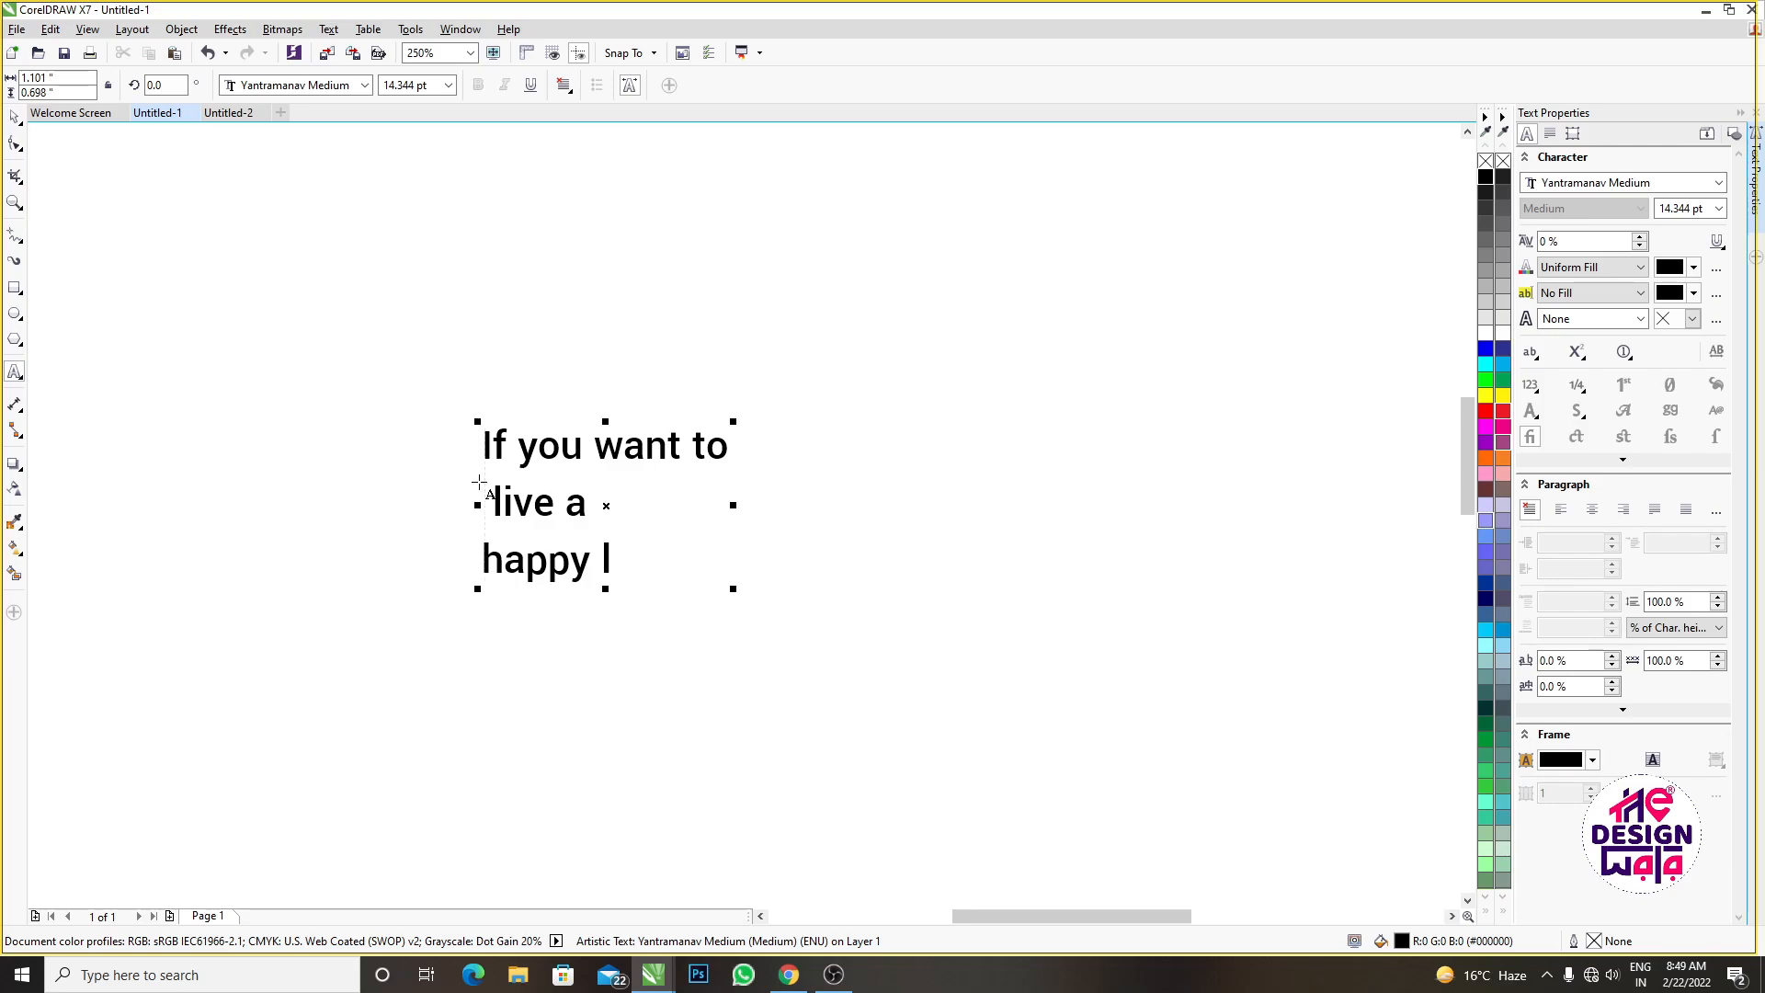
click(481, 501)
key(Delete)
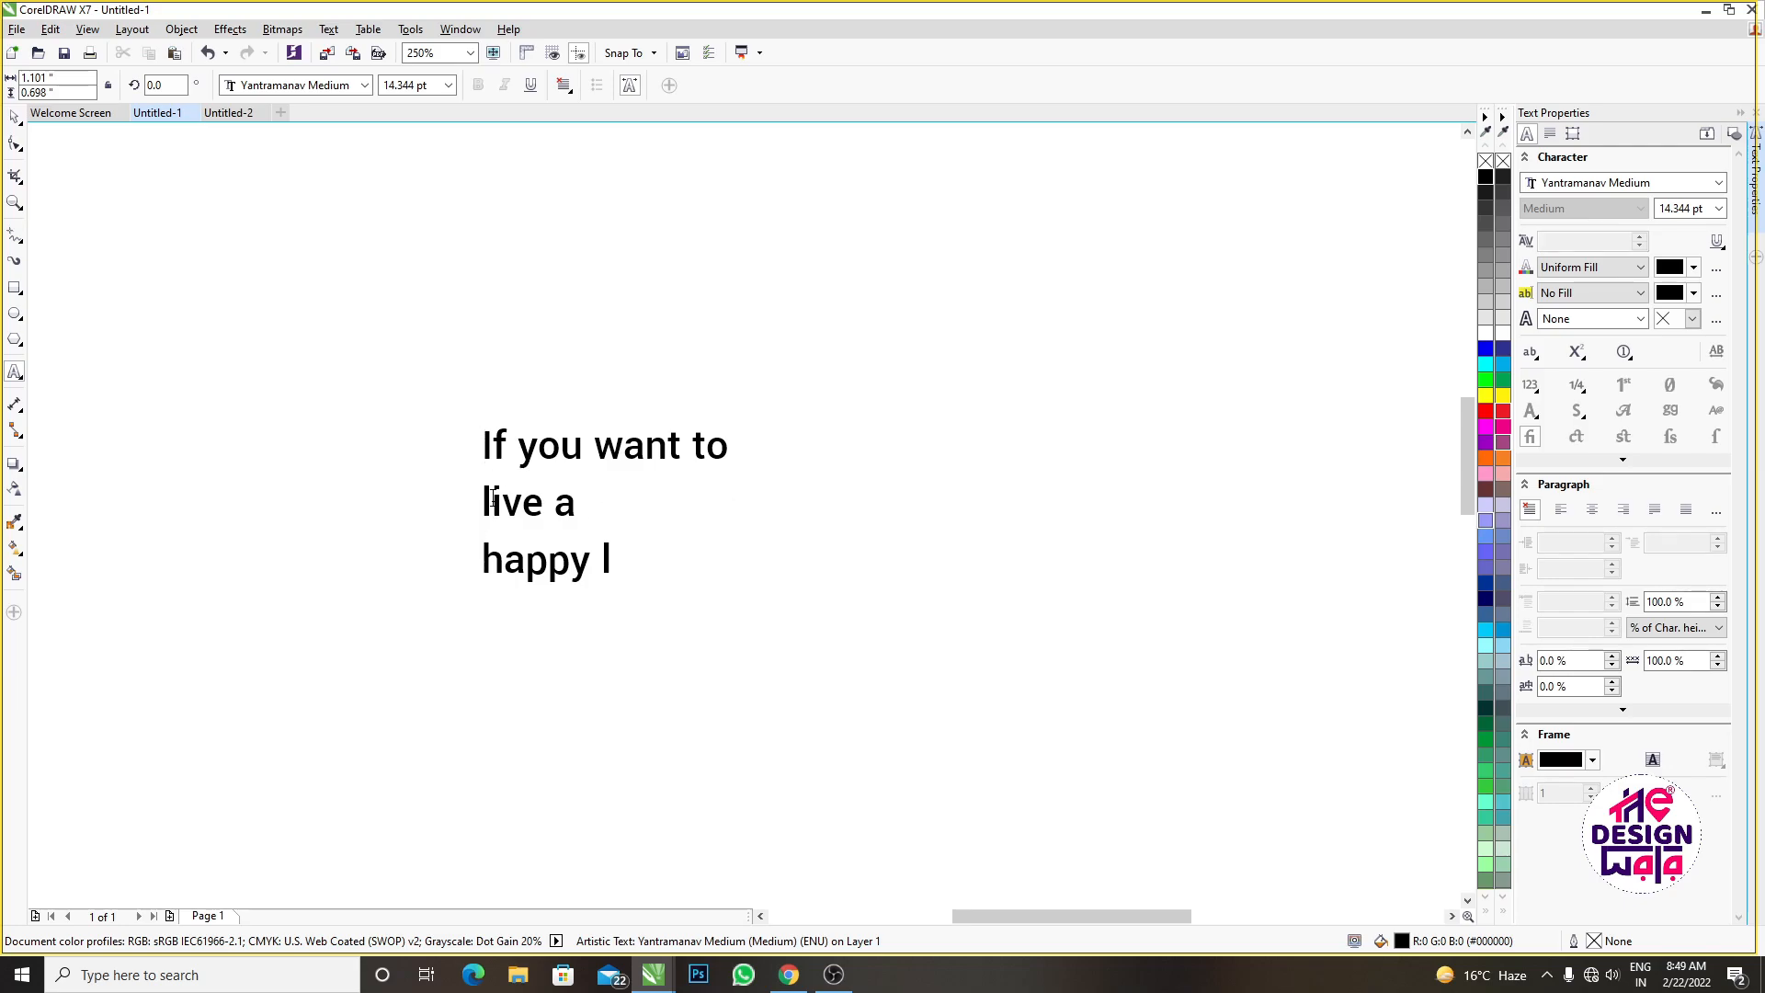
Select all three lines and apply Center, Right, Full Justify and Force Justify alignment in turn
key(ctrl+a)
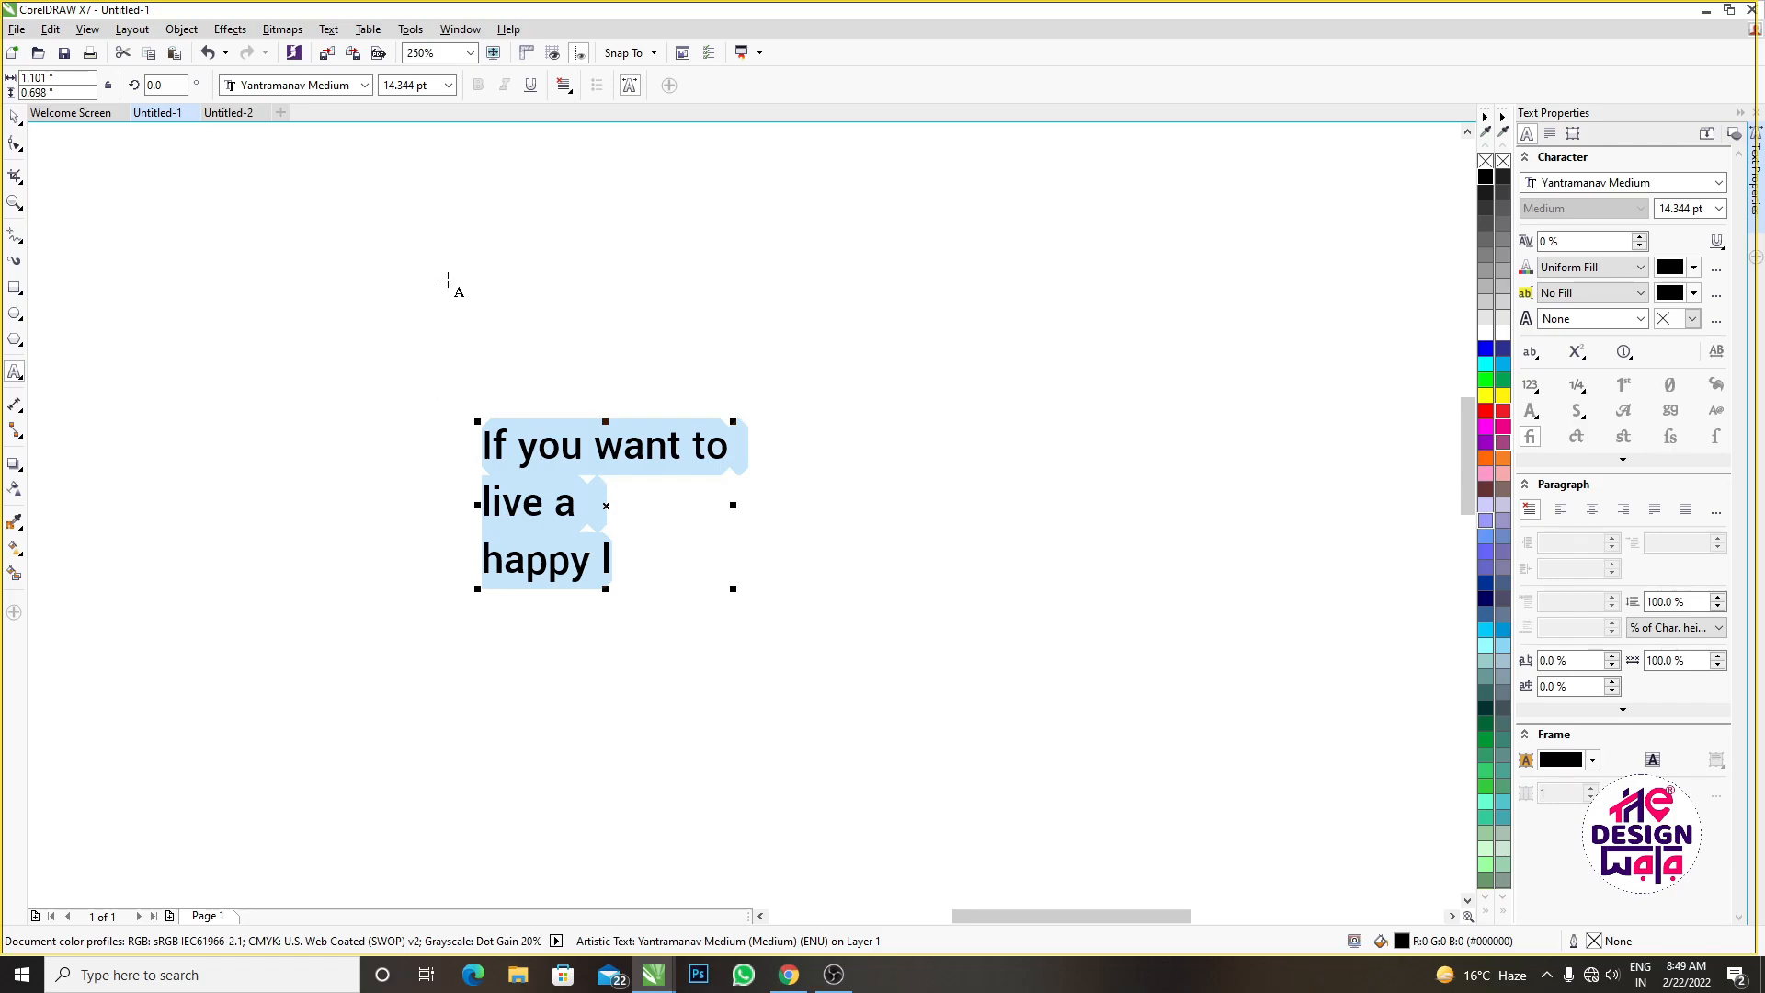
click(565, 85)
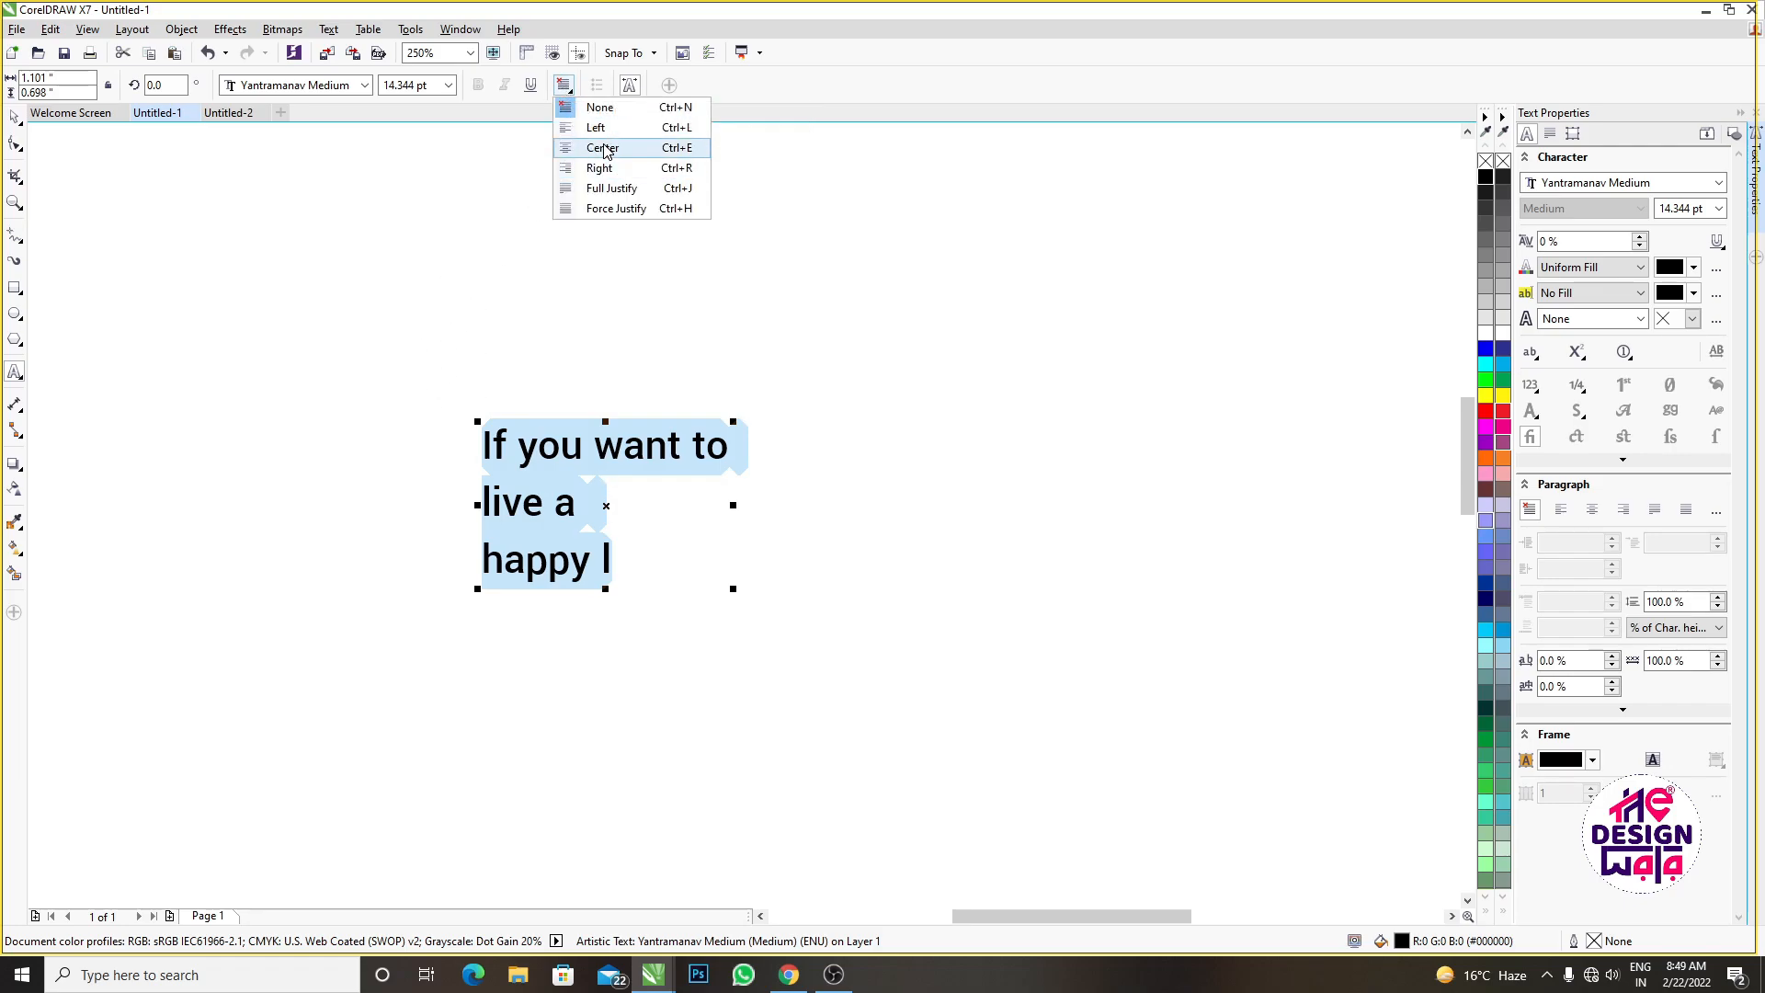
click(602, 147)
click(564, 85)
click(595, 169)
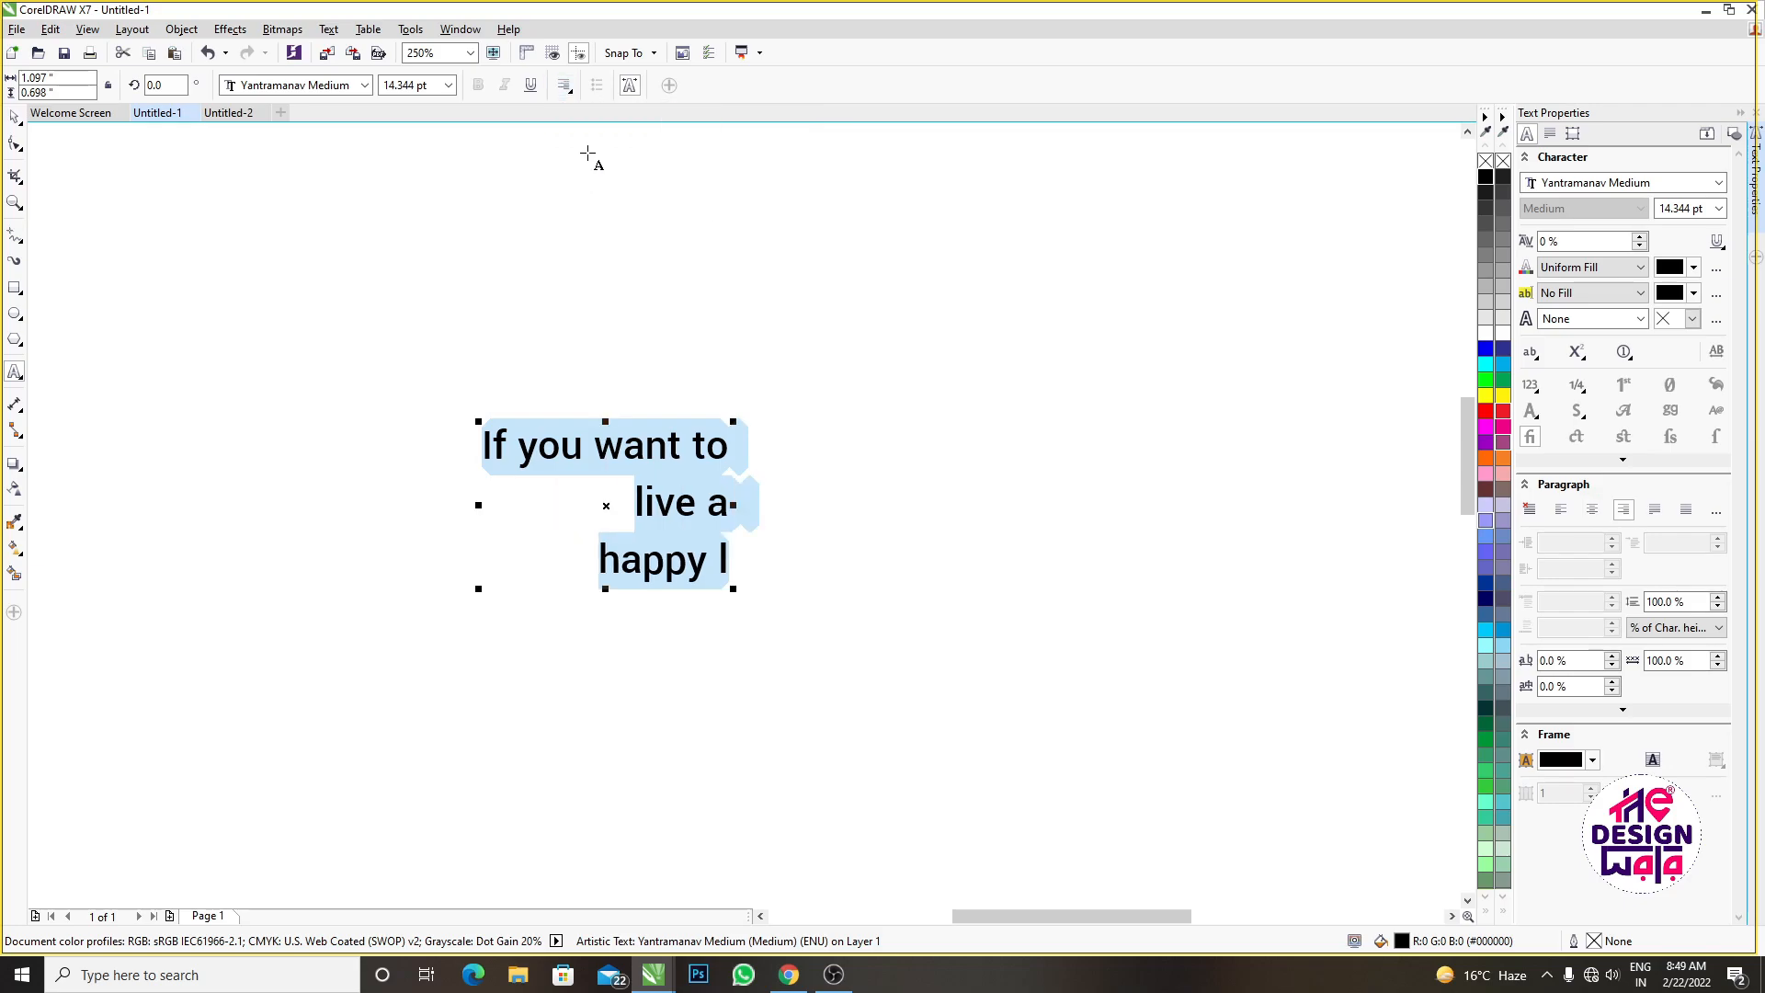
click(564, 85)
click(607, 189)
click(564, 85)
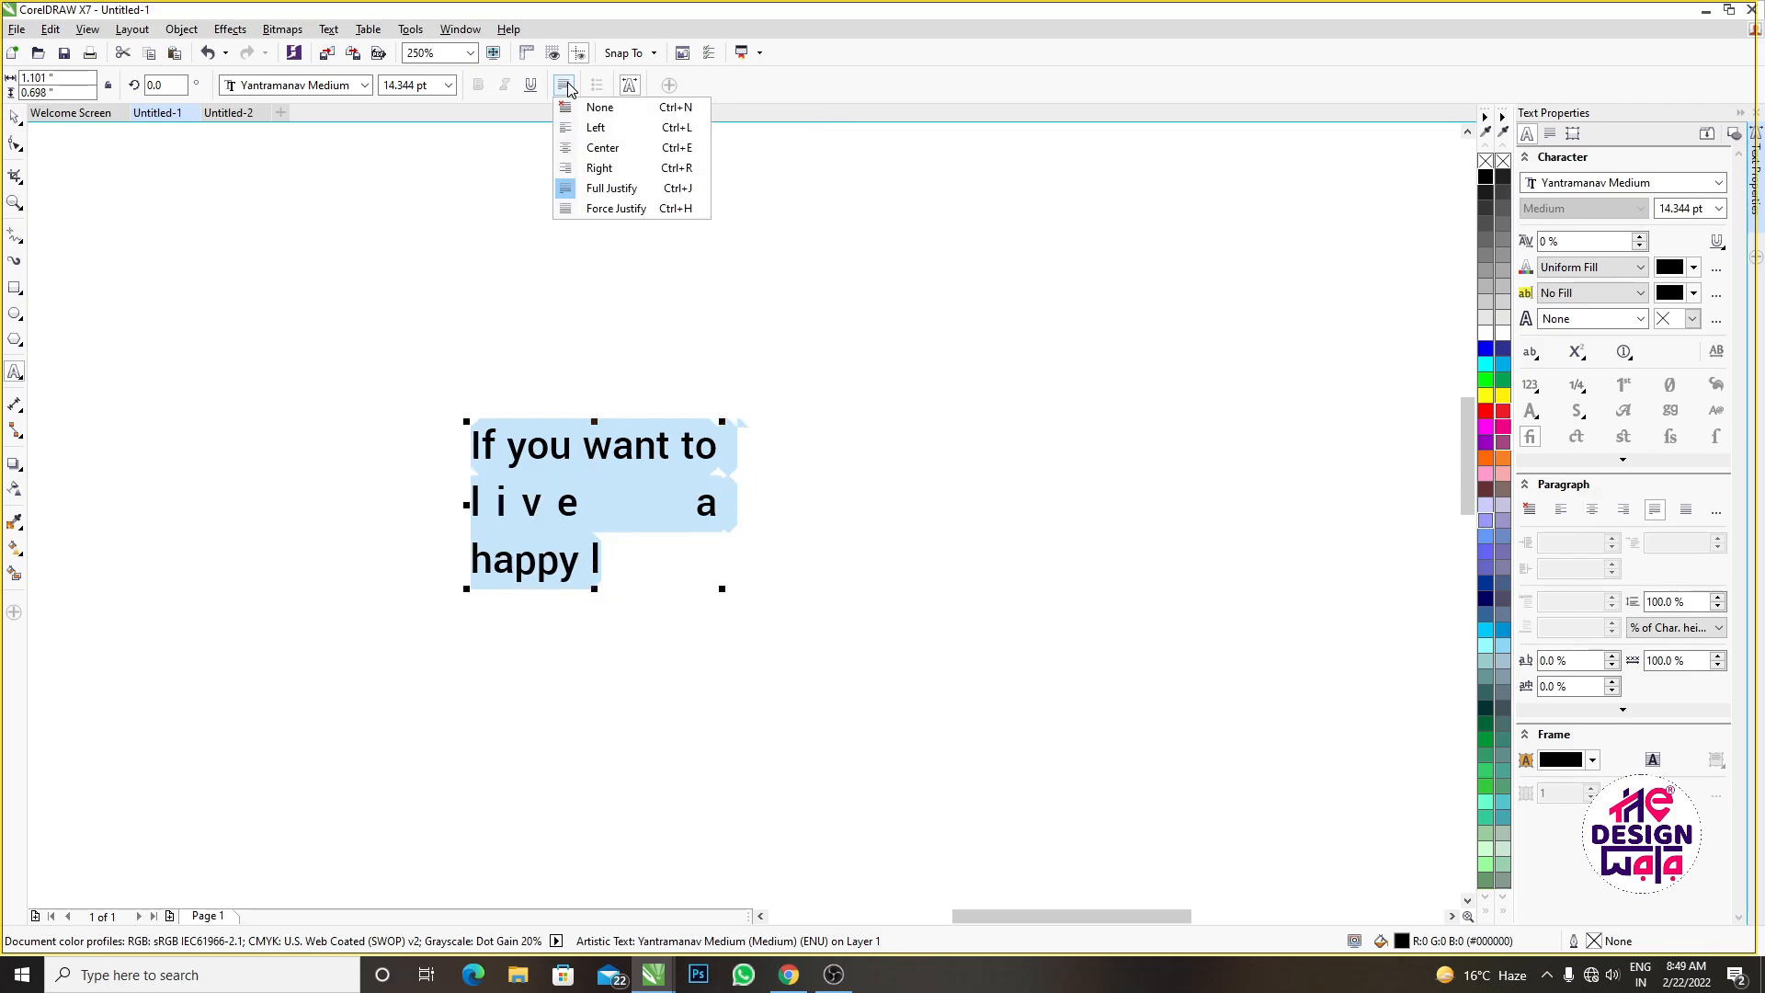
click(615, 209)
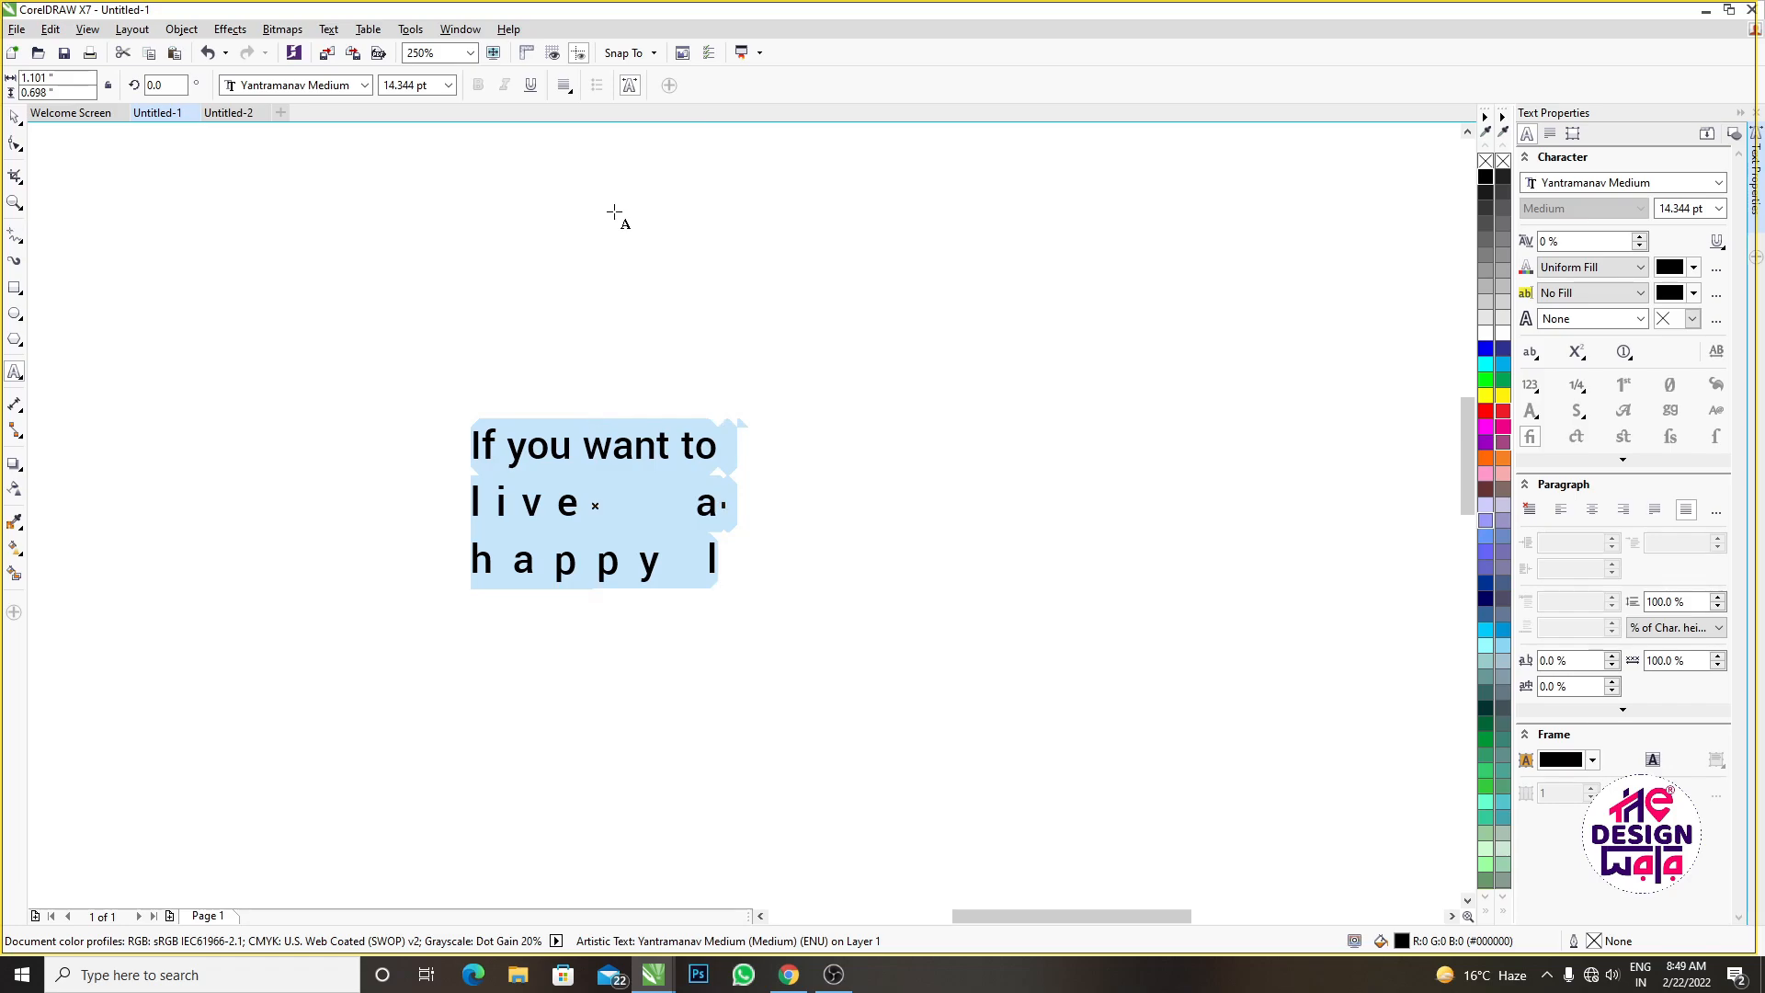
Undo the latest alignment changes back to the Center alignment
key(ctrl+z)
key(ctrl+z)
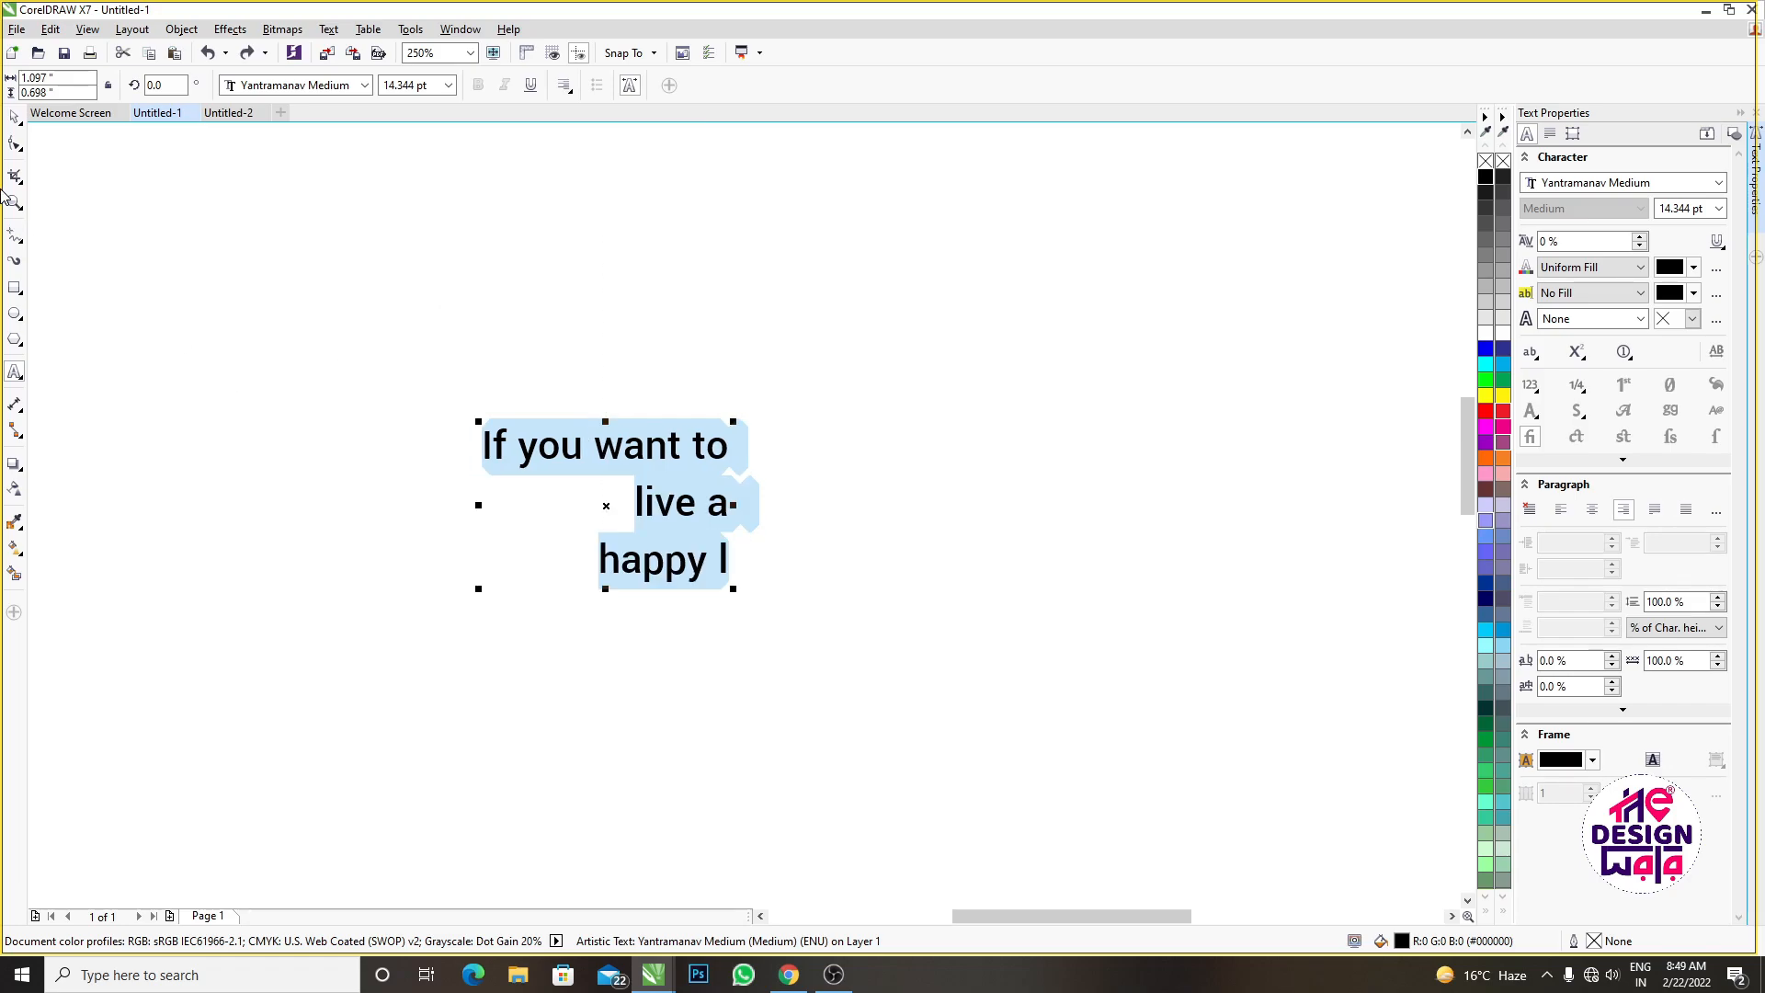
click(51, 29)
click(65, 51)
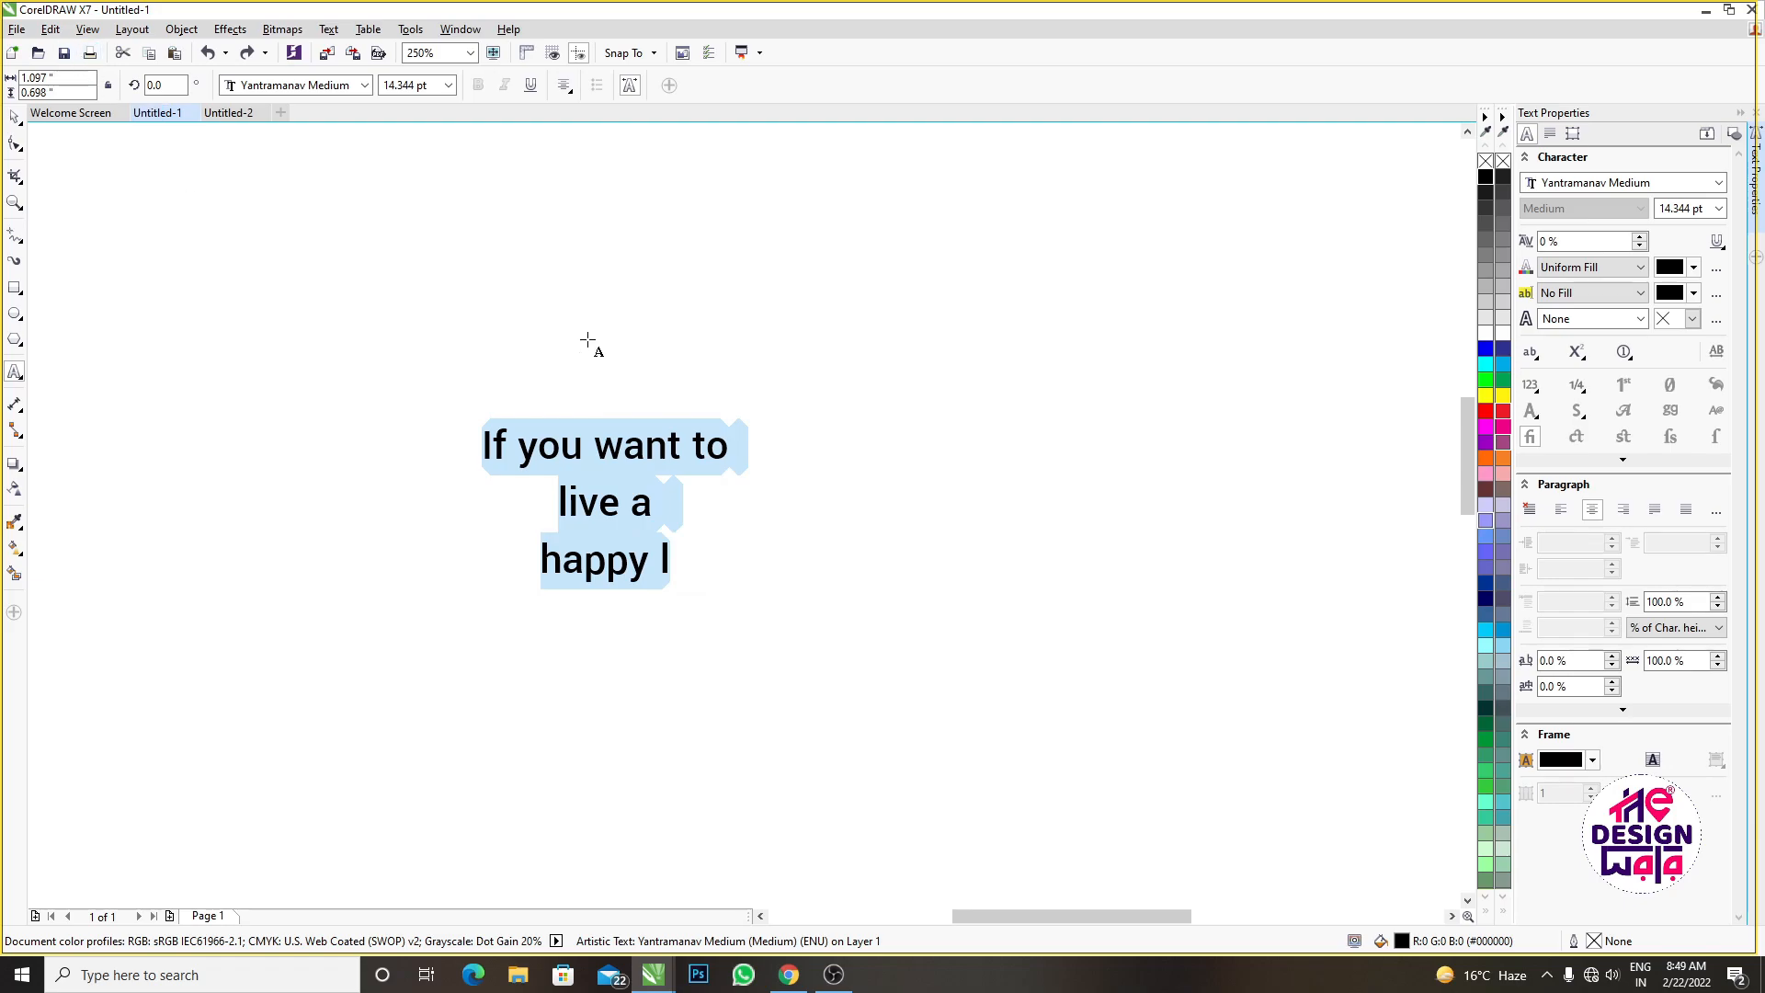
Set the paragraph alignment of the selected text to Right, Force Justify and finally None
click(1622, 513)
click(1685, 511)
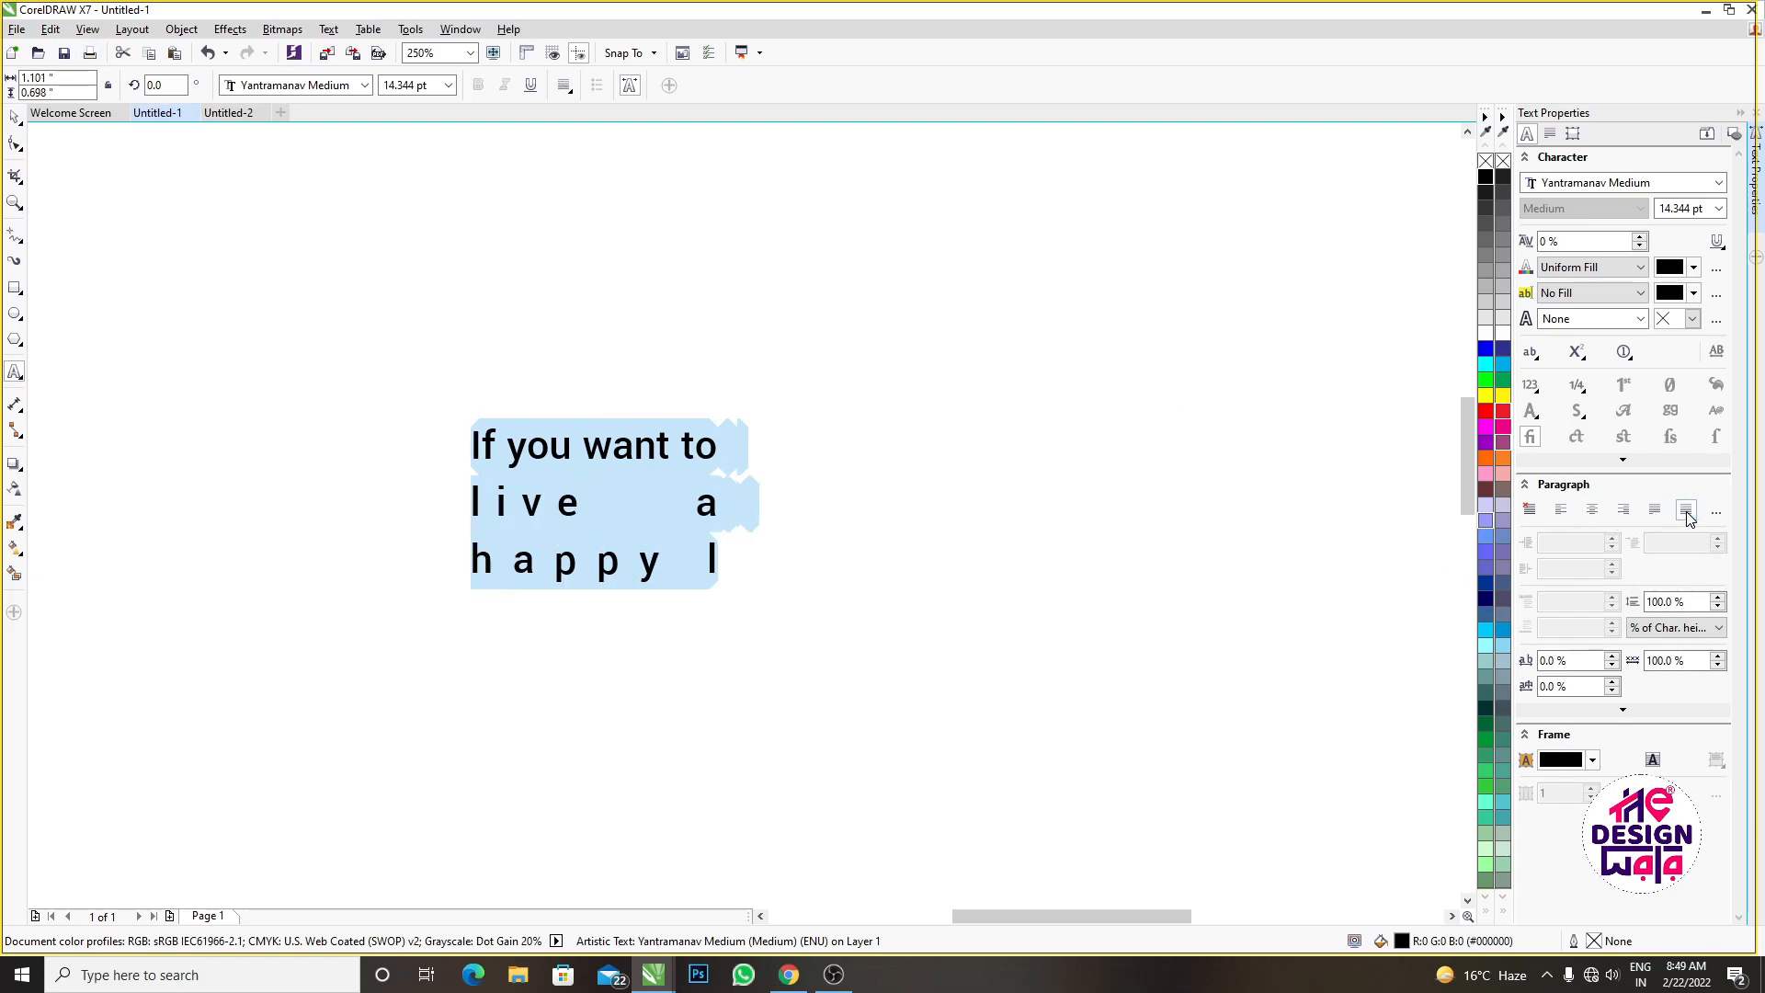
click(1531, 511)
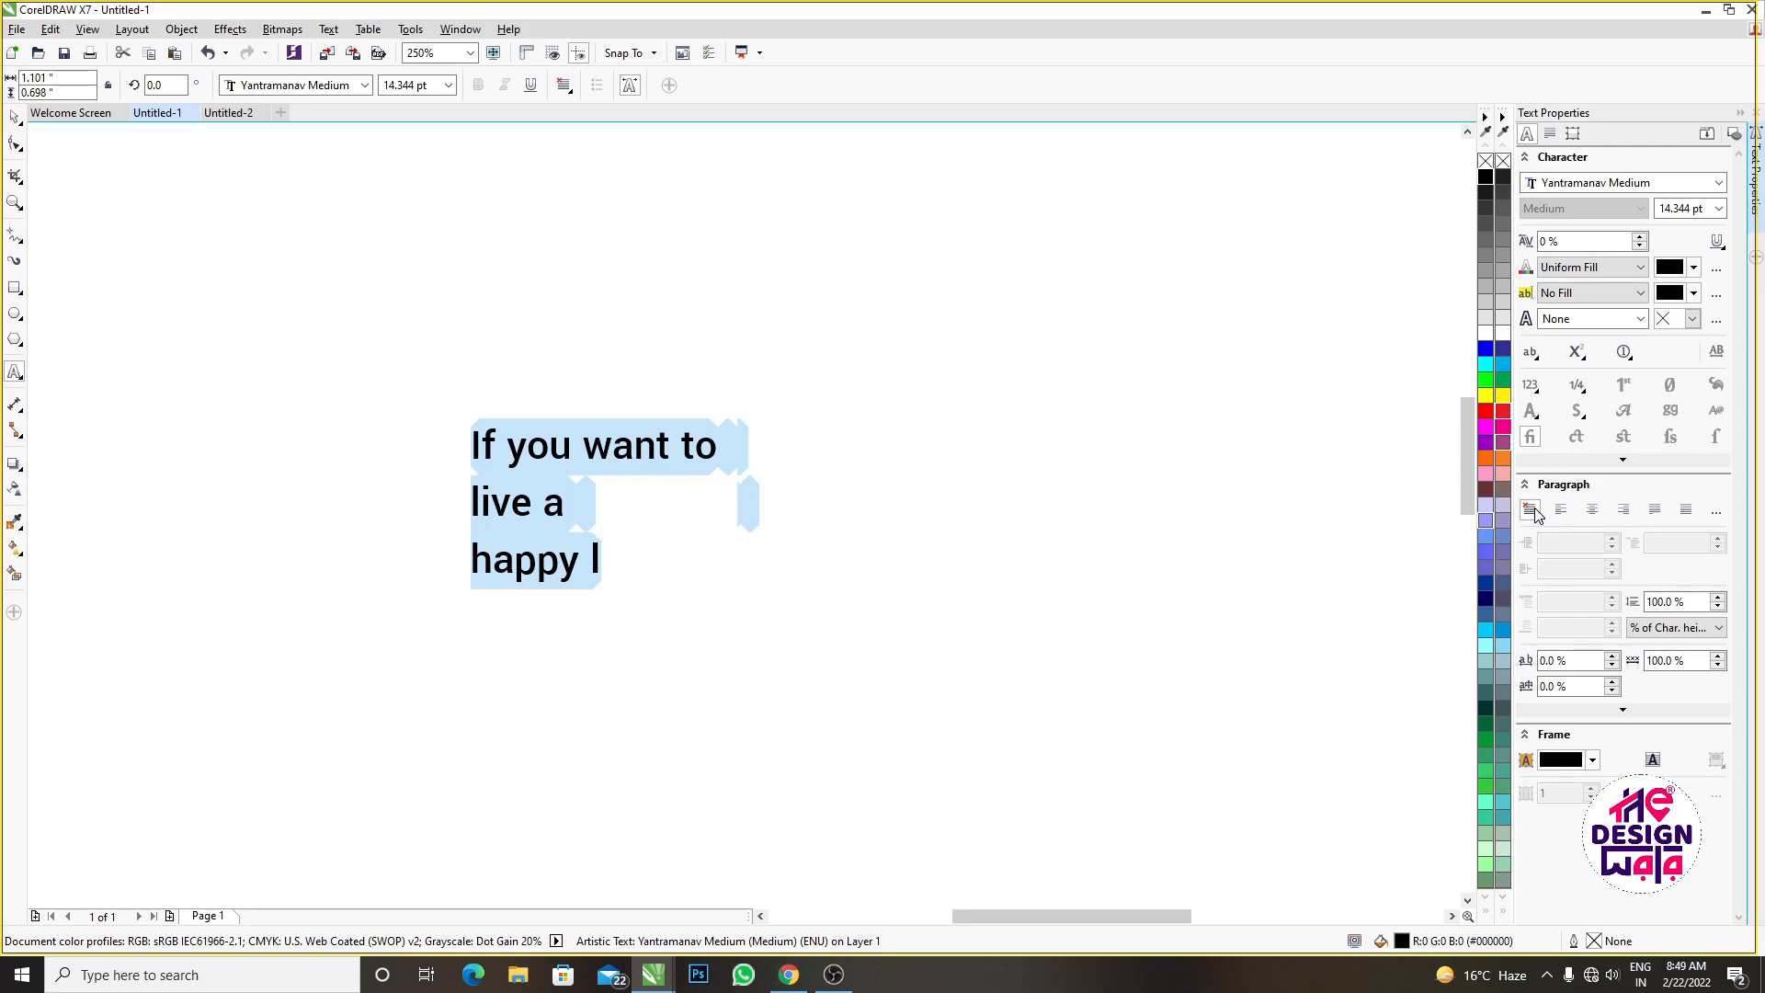
click(1579, 670)
Set the text frame's background colour to red, C 11, M 100, Y 100, K 3
click(1556, 740)
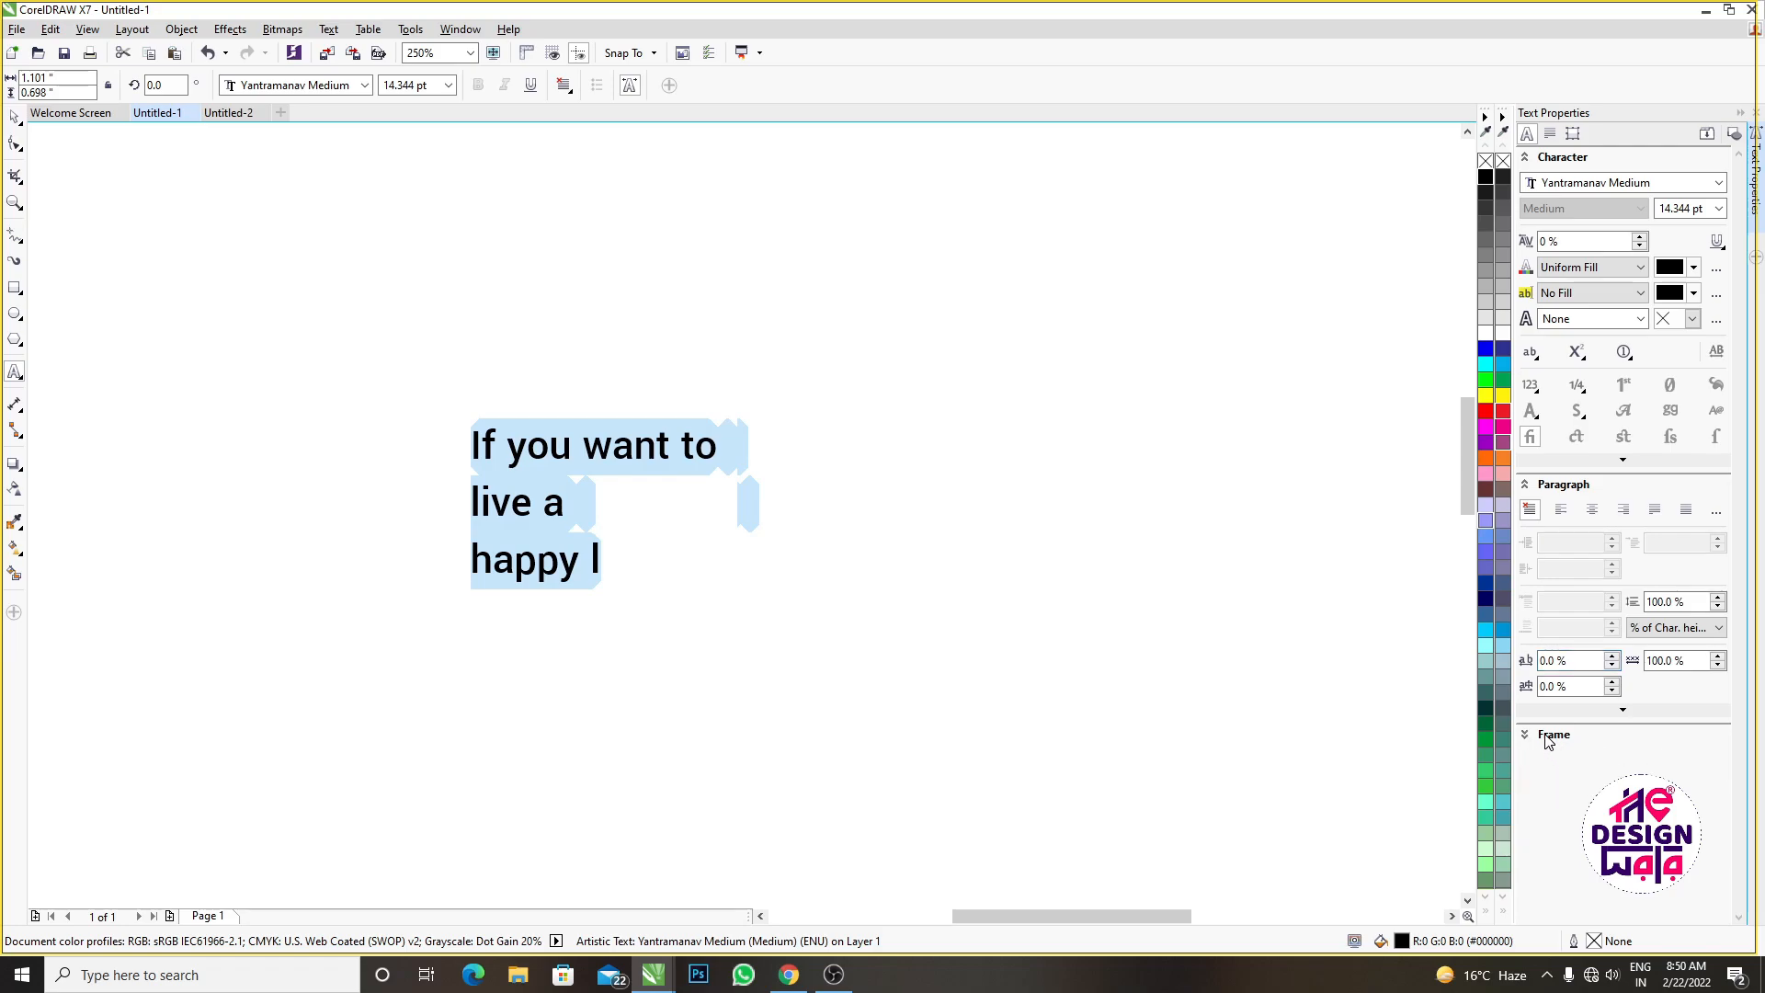
click(1553, 741)
click(1591, 761)
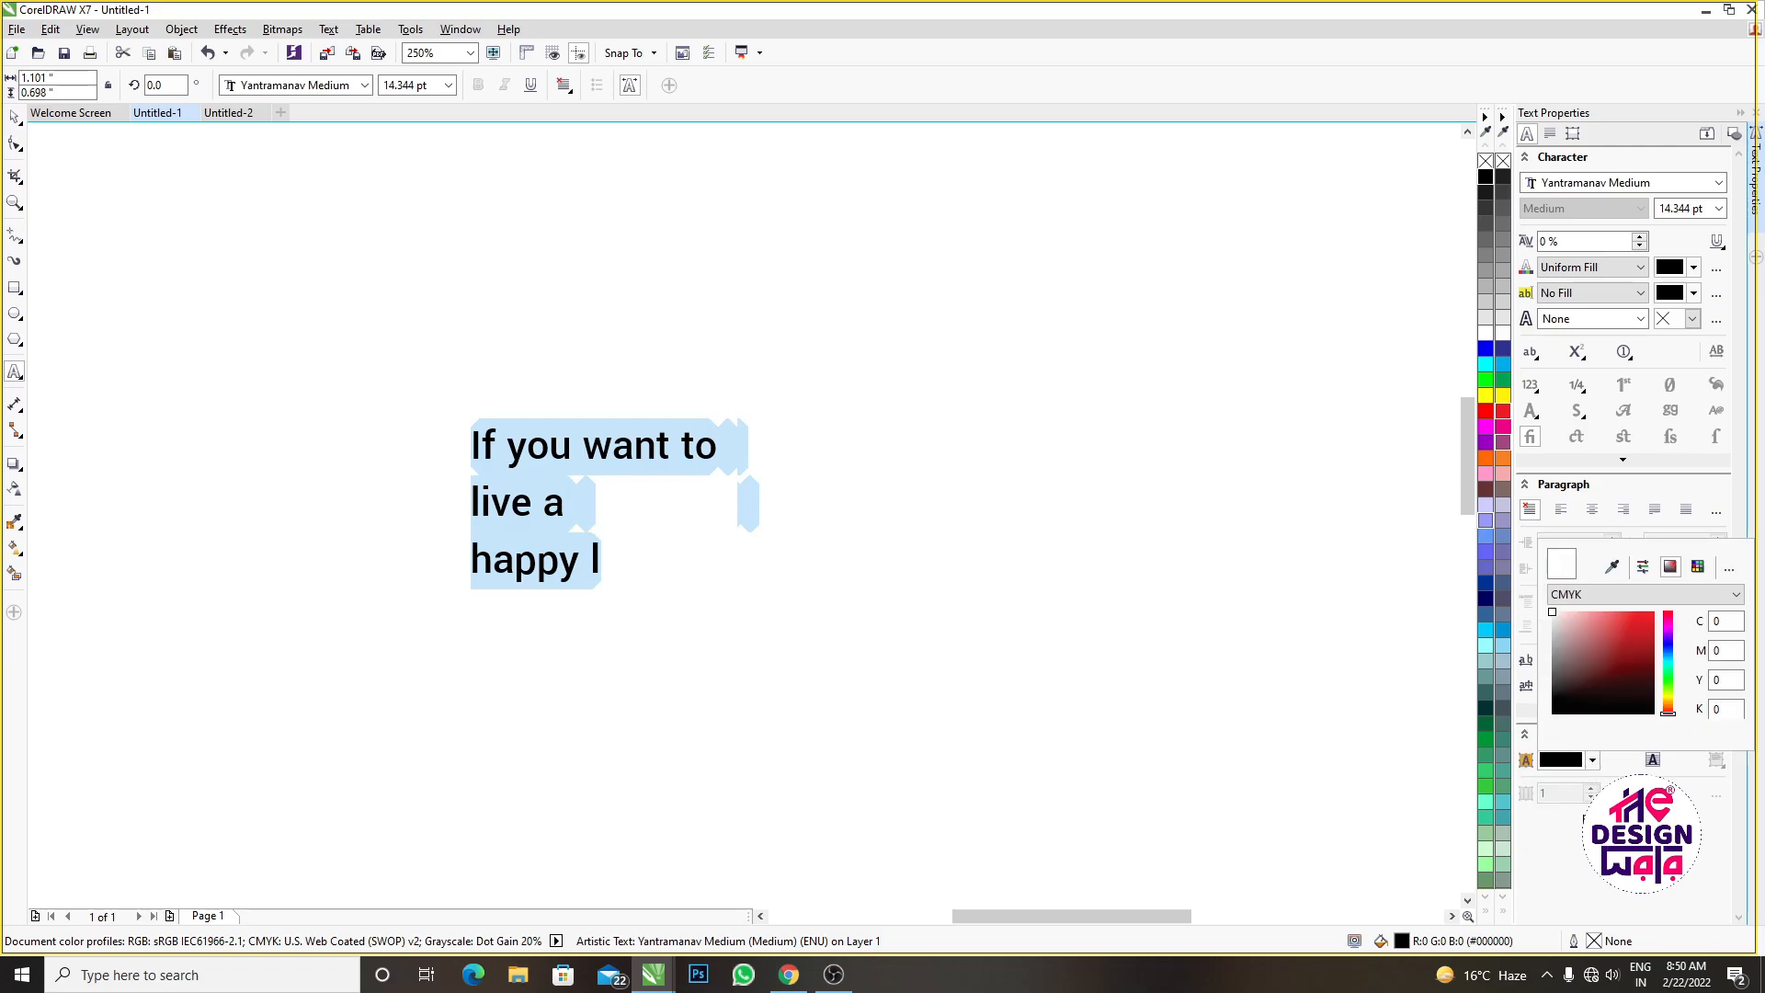
click(1636, 630)
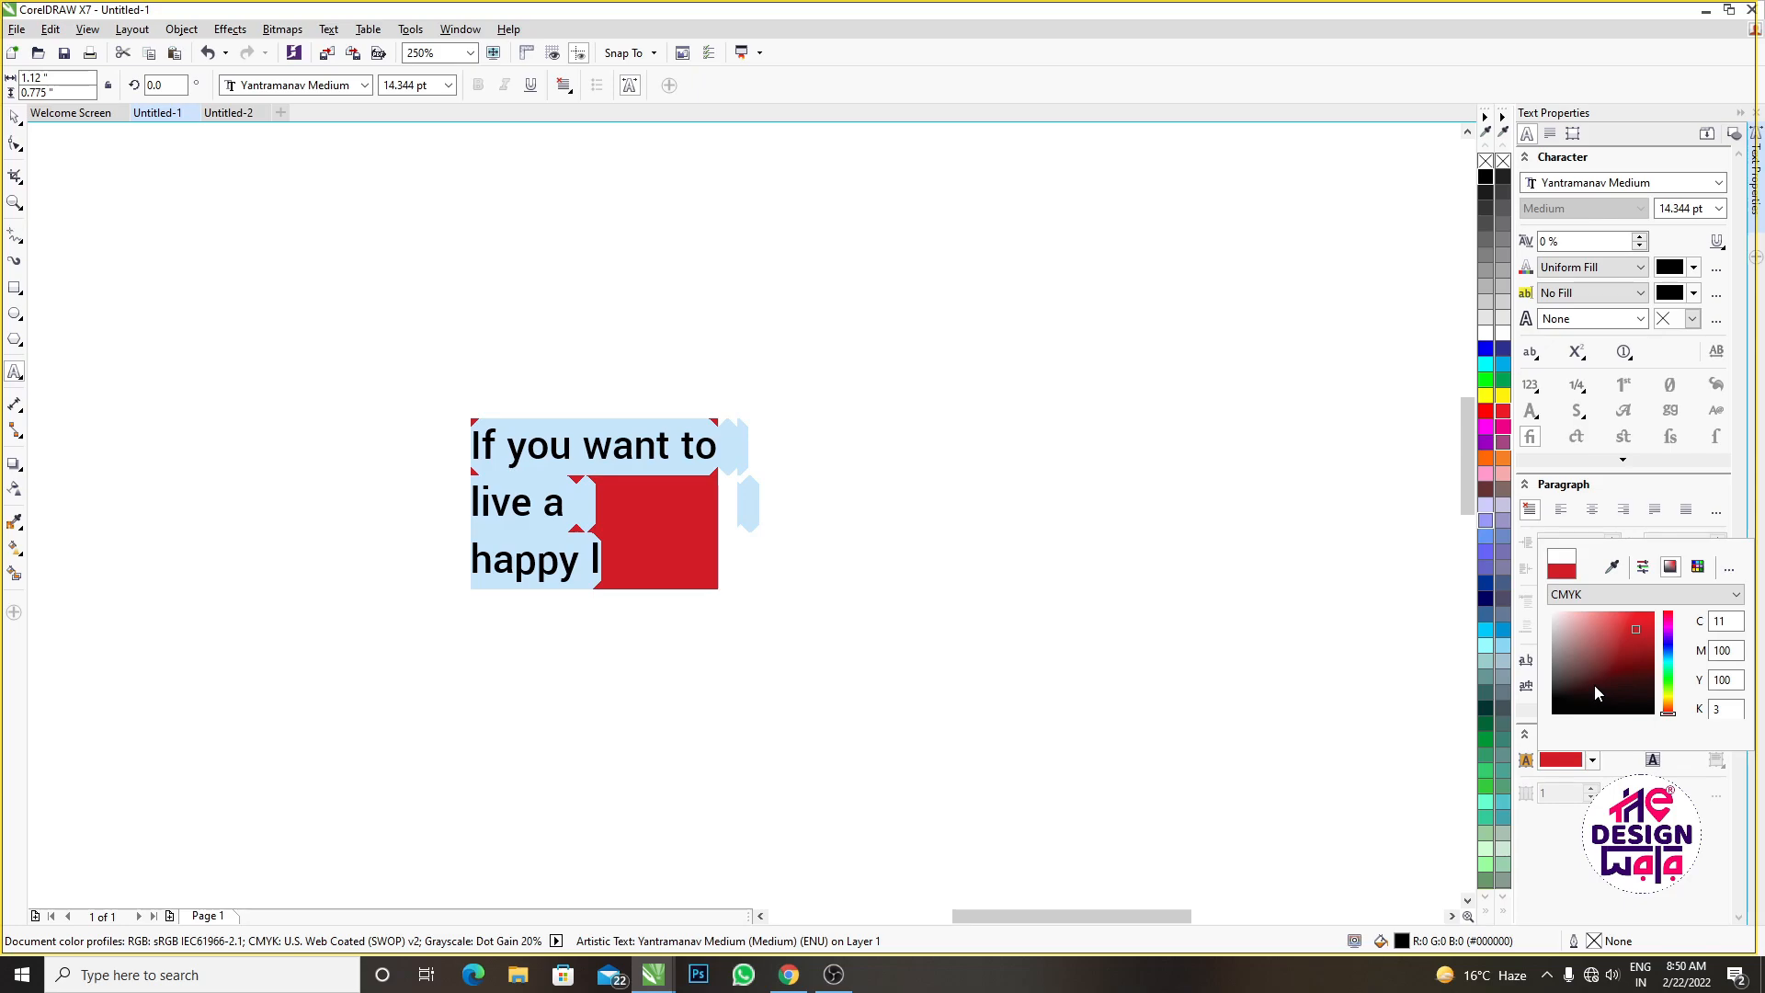
click(1592, 761)
Change the text frame's background colour to yellow, C 12, M 0, Y 100, K 0
click(1592, 763)
click(1667, 701)
drag(1646, 650, 1641, 620)
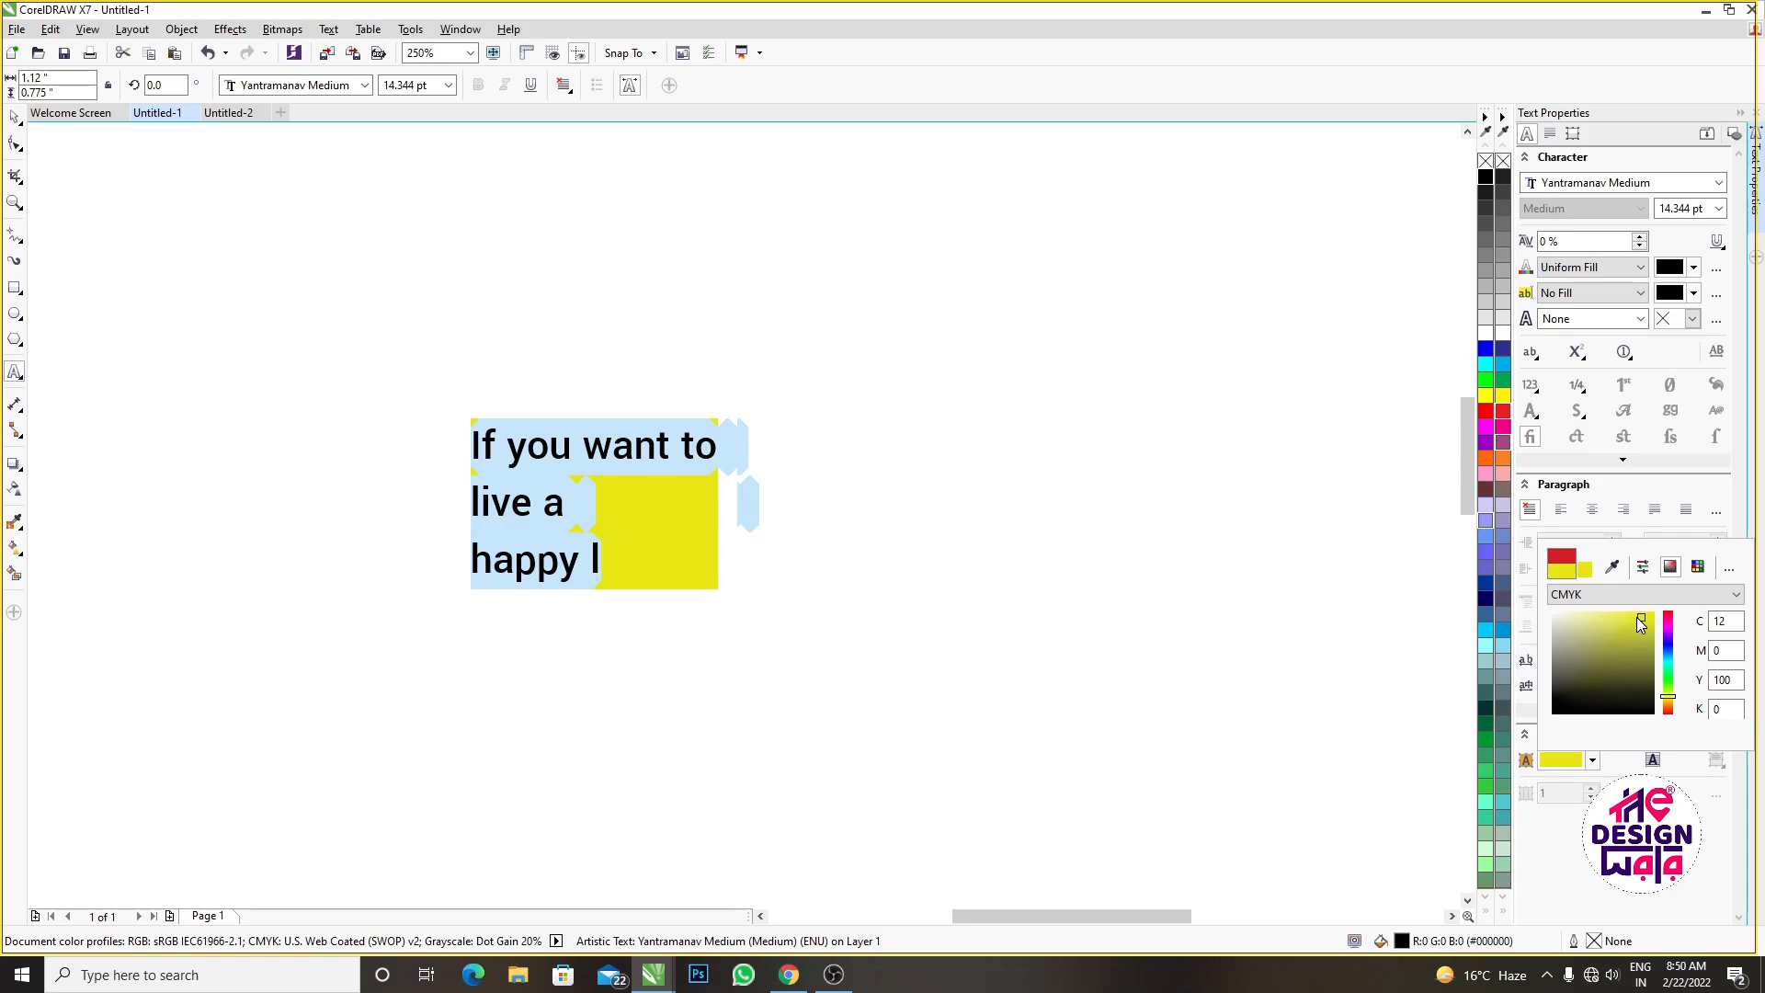
click(1594, 761)
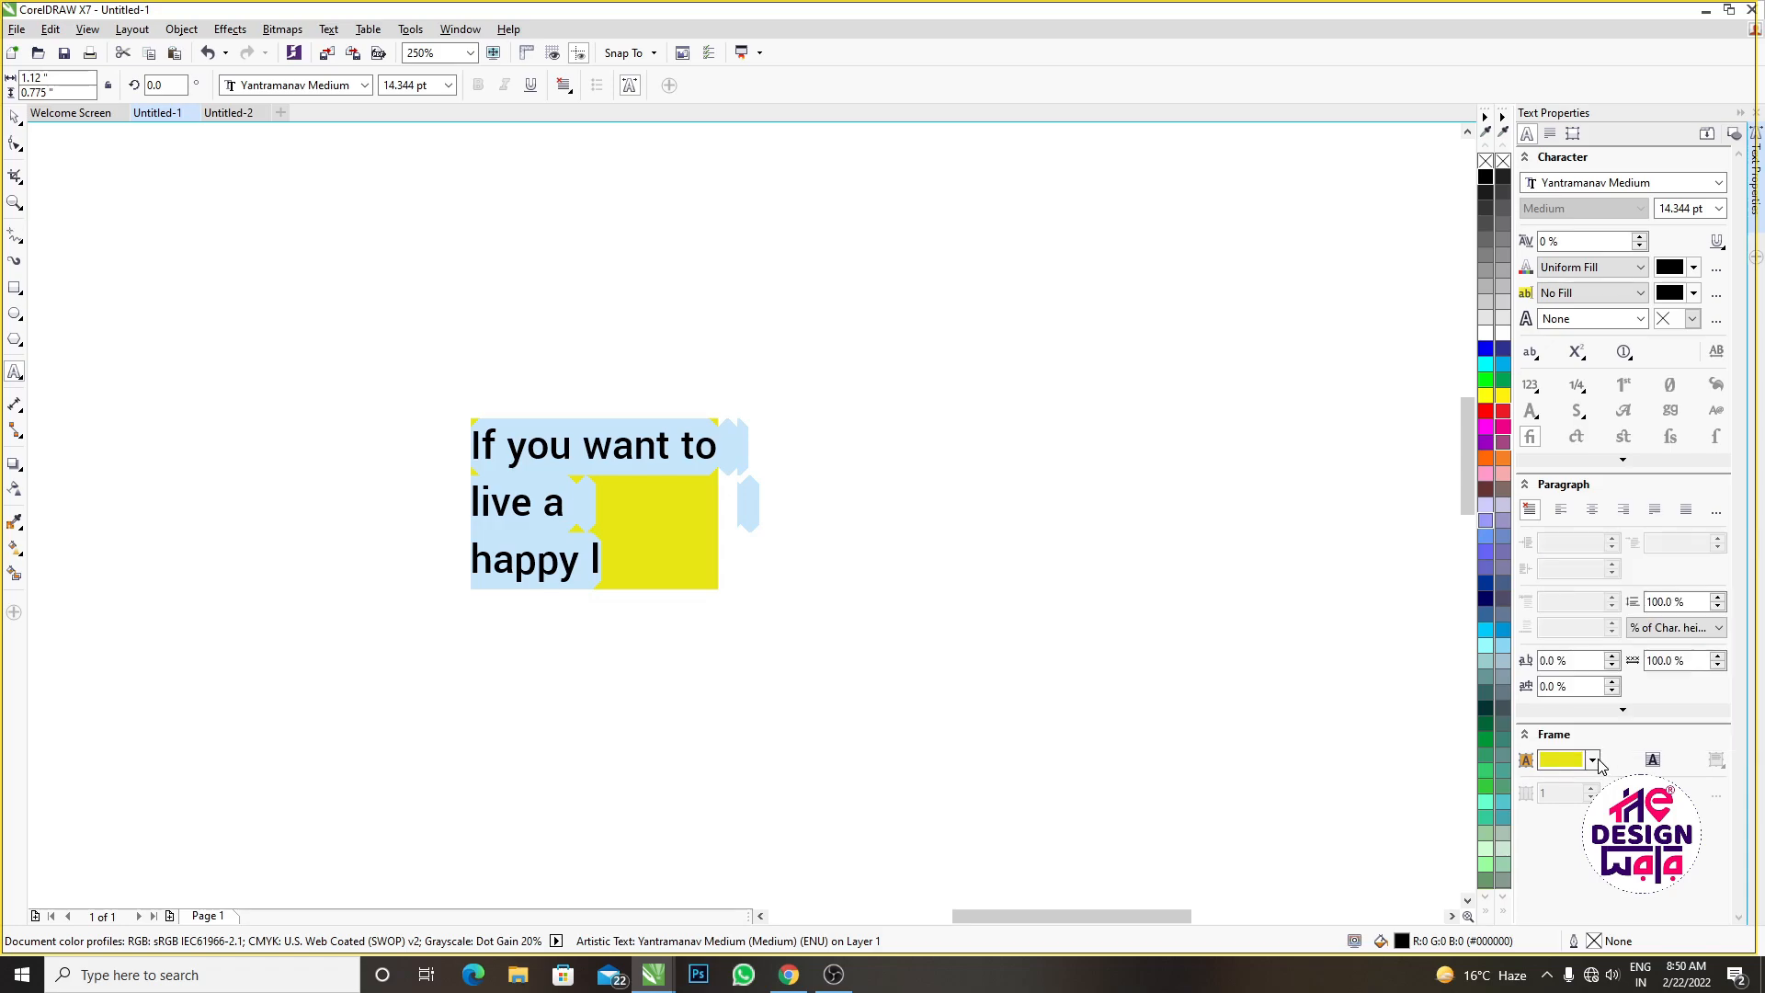
Change the text frame's background colour to white, with C, M, Y and K all 0
click(1593, 761)
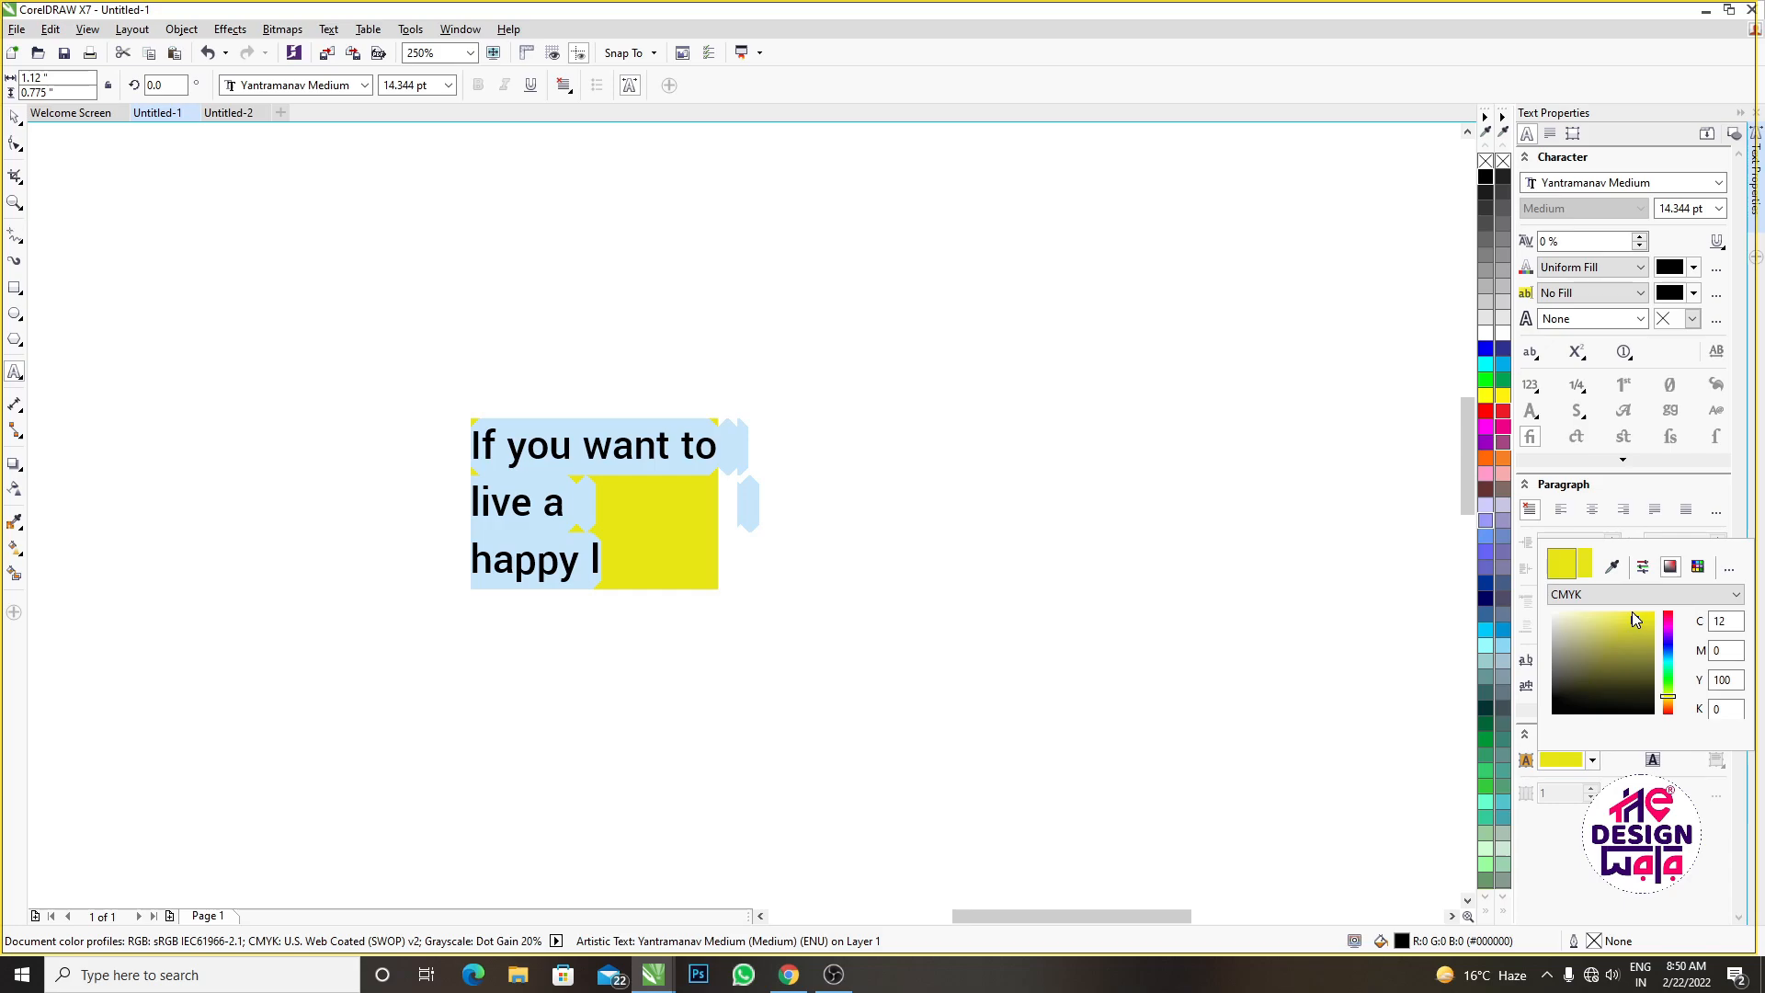
drag(1631, 611, 1548, 615)
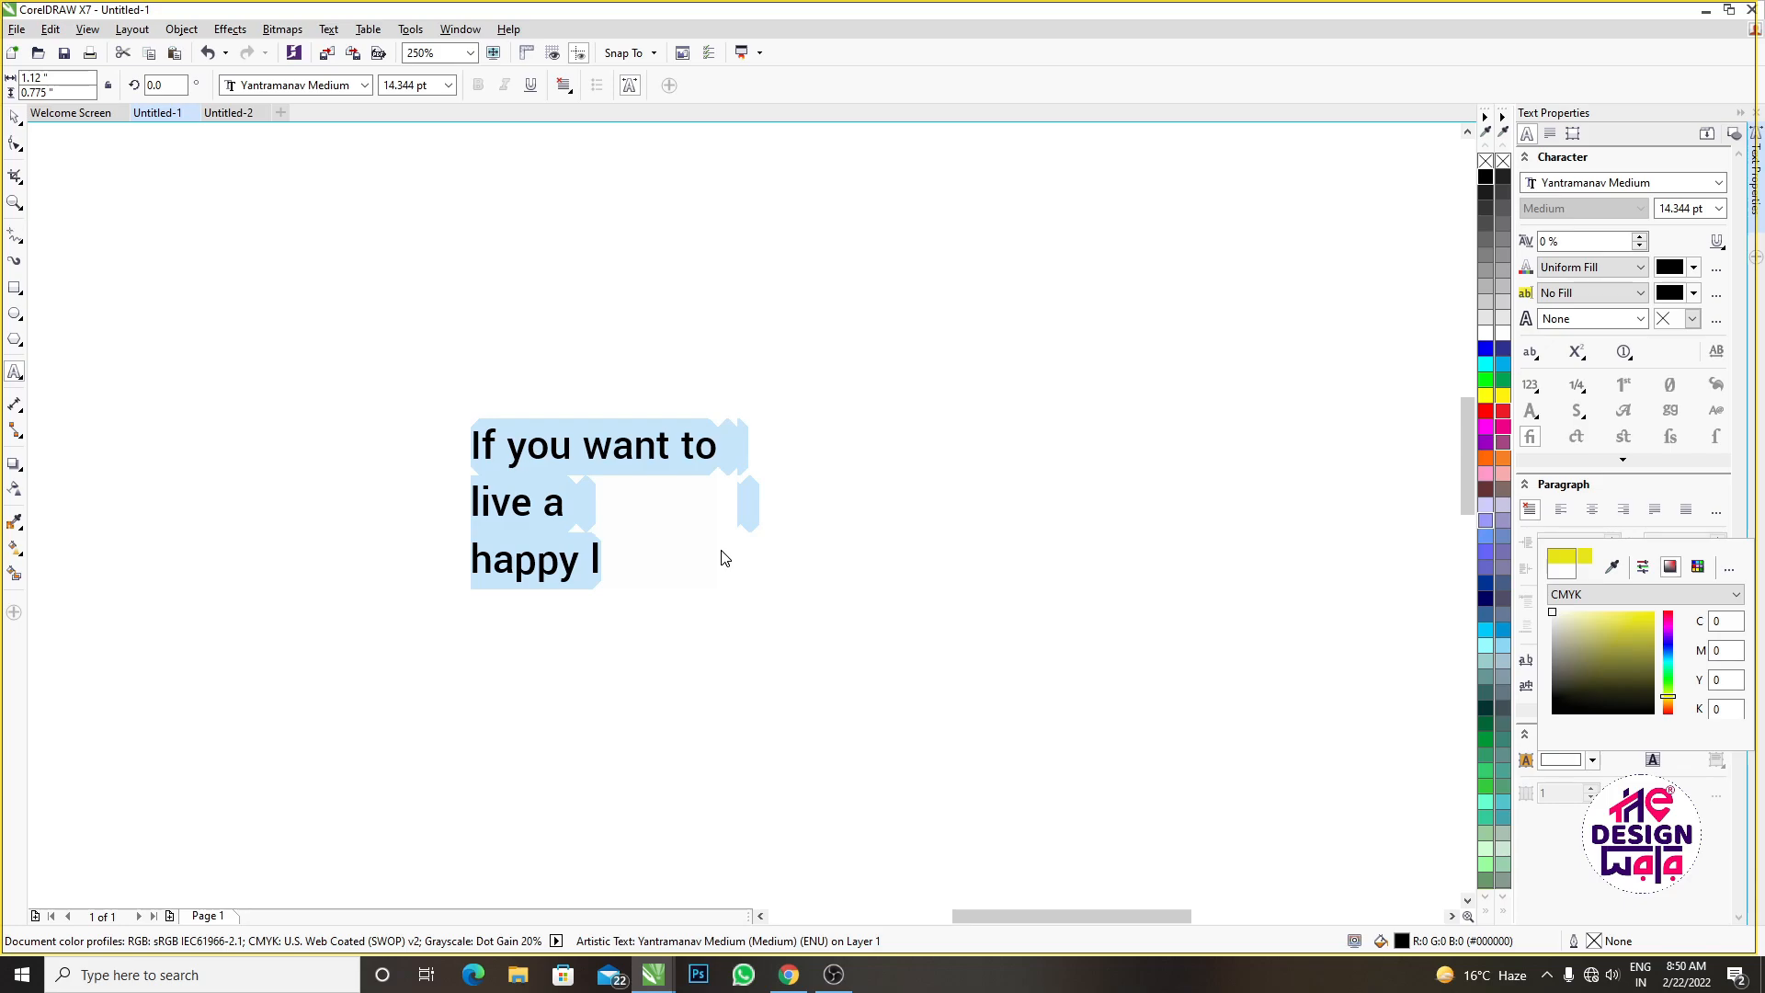
click(1565, 802)
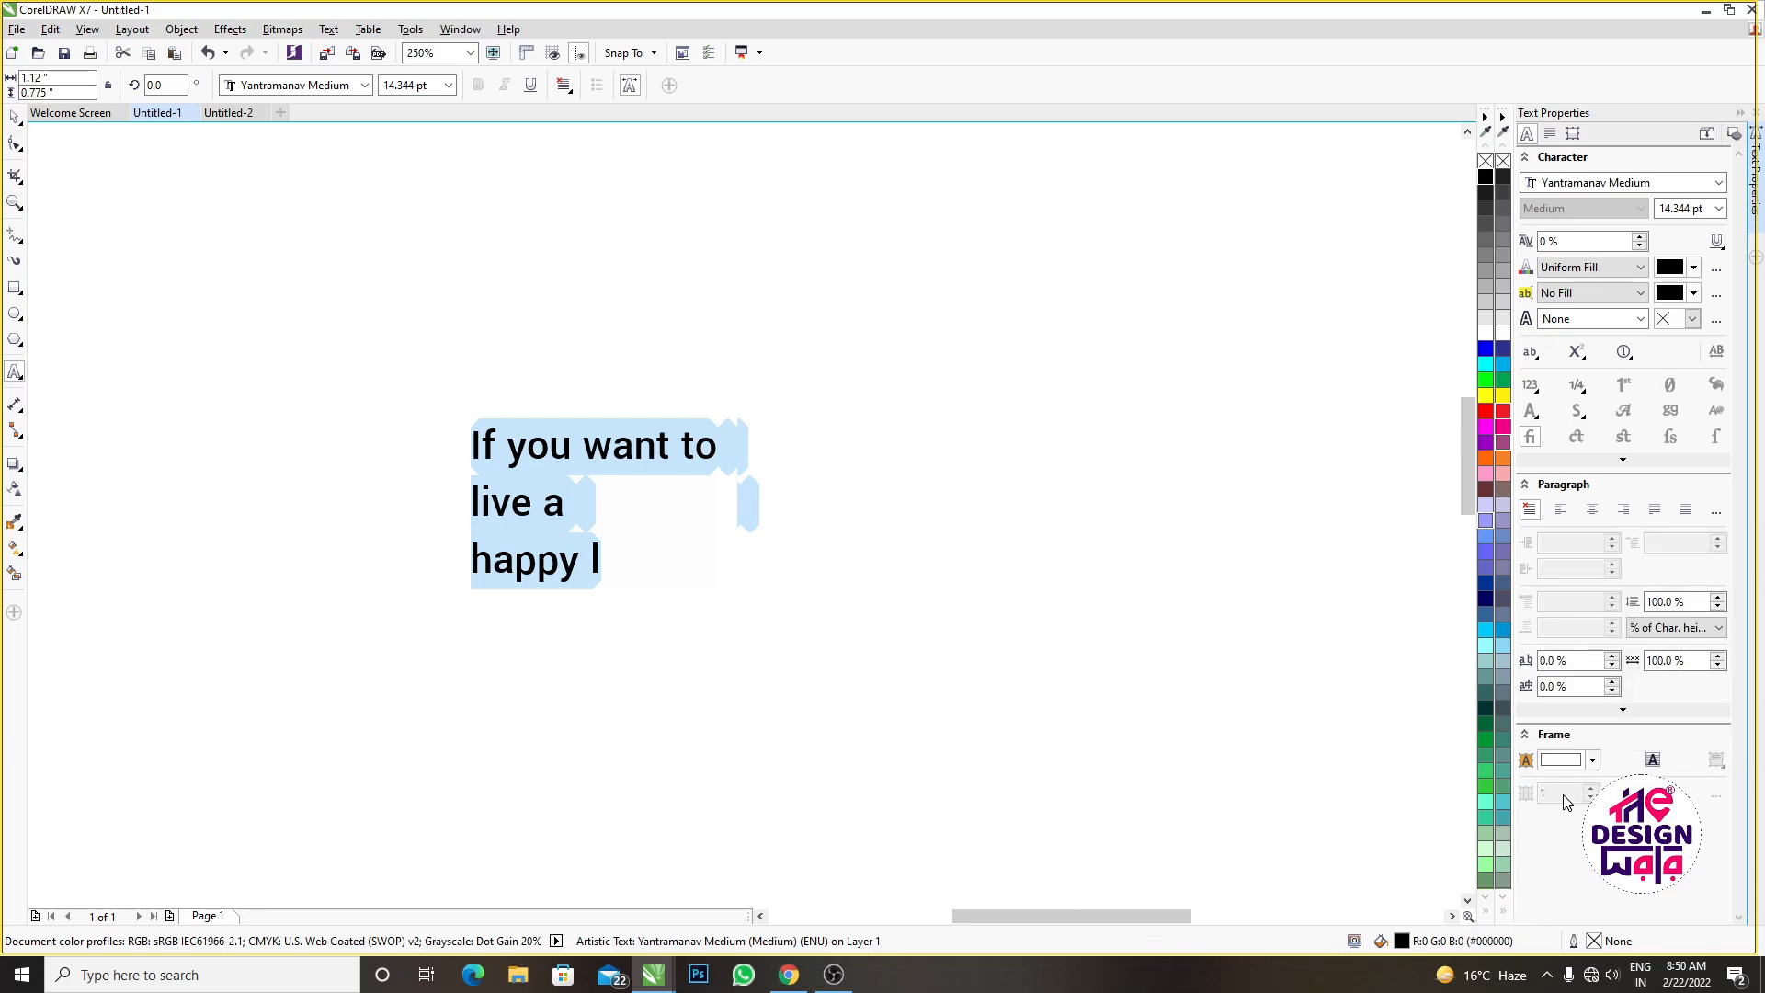
Hide the text properties and view the list of available text commands
click(1757, 118)
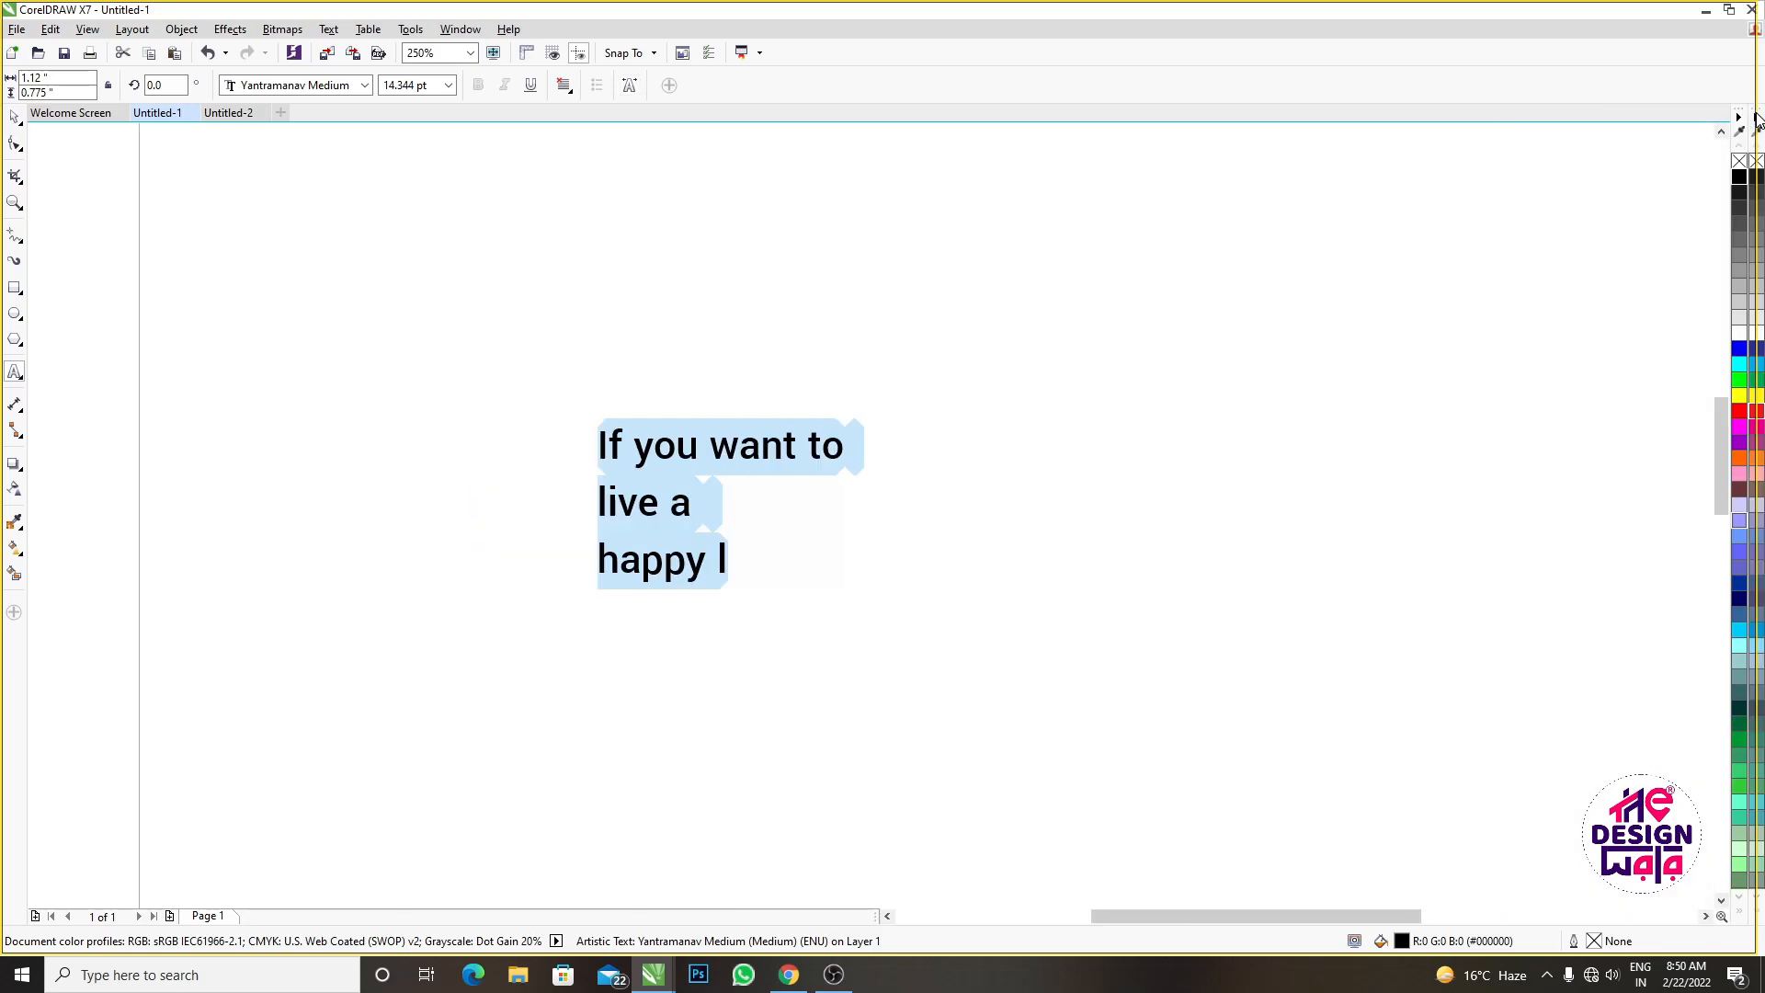
click(327, 30)
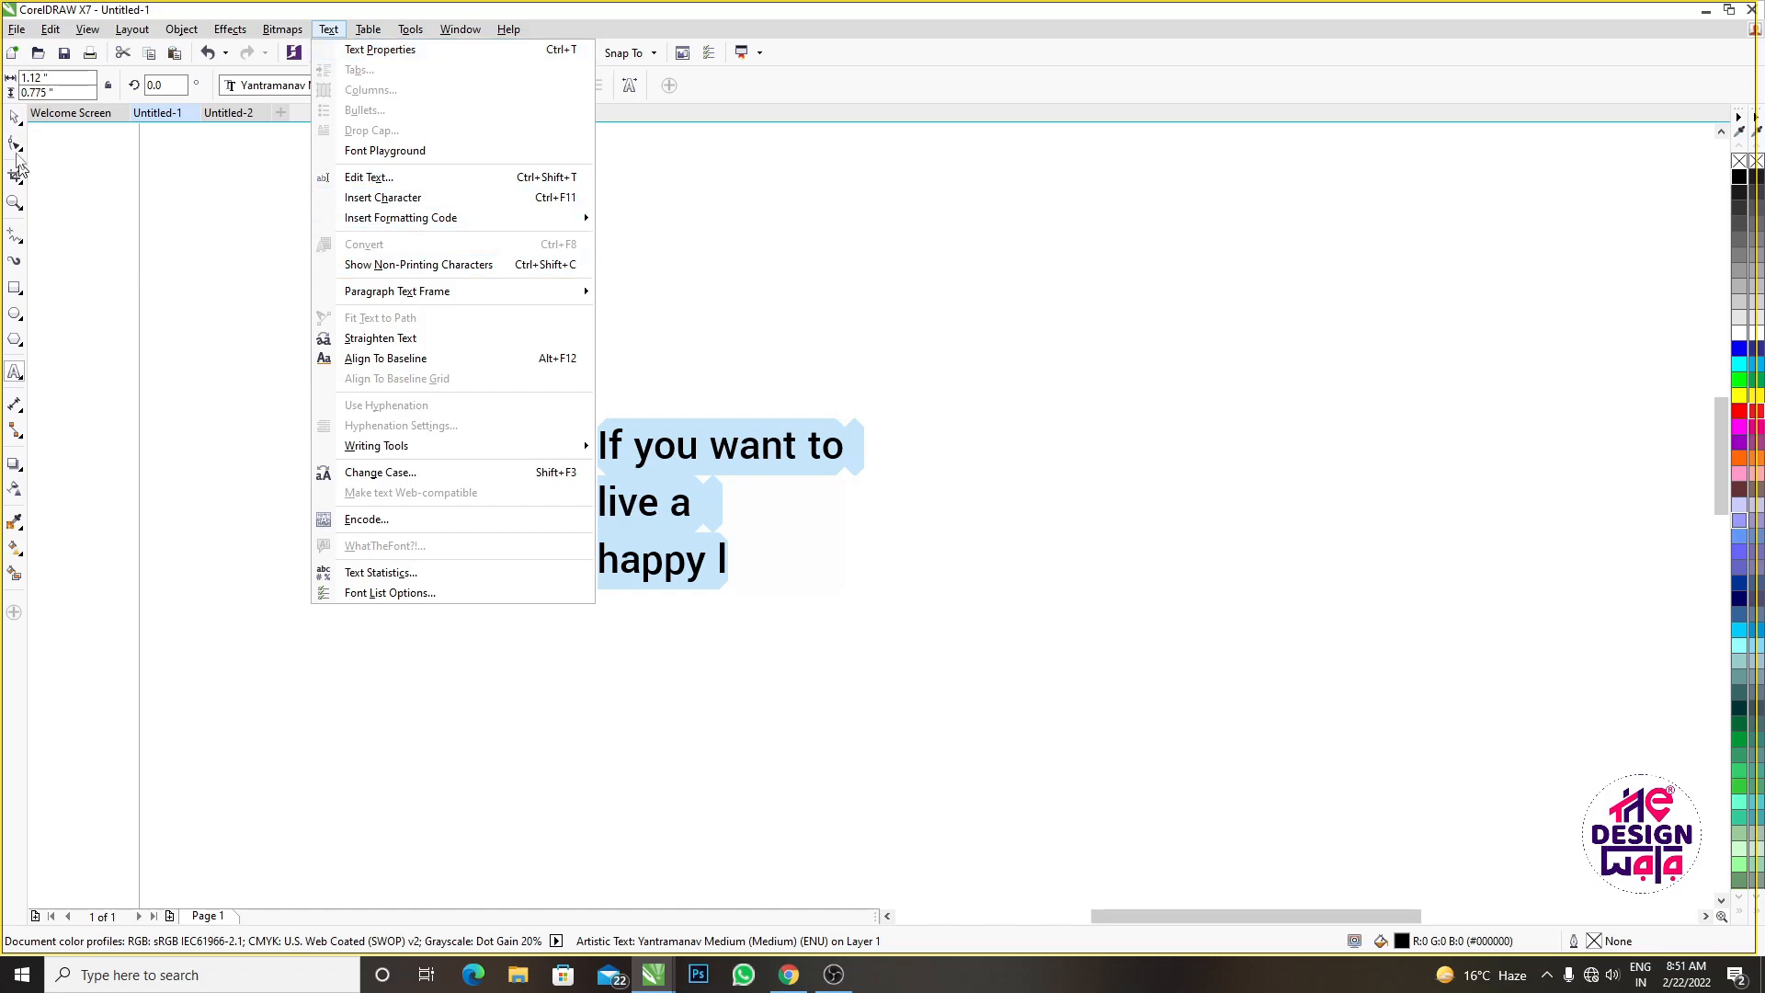
Delete the remaining sample text from the page and switch to the Untitled-2 document
click(14, 117)
key(Delete)
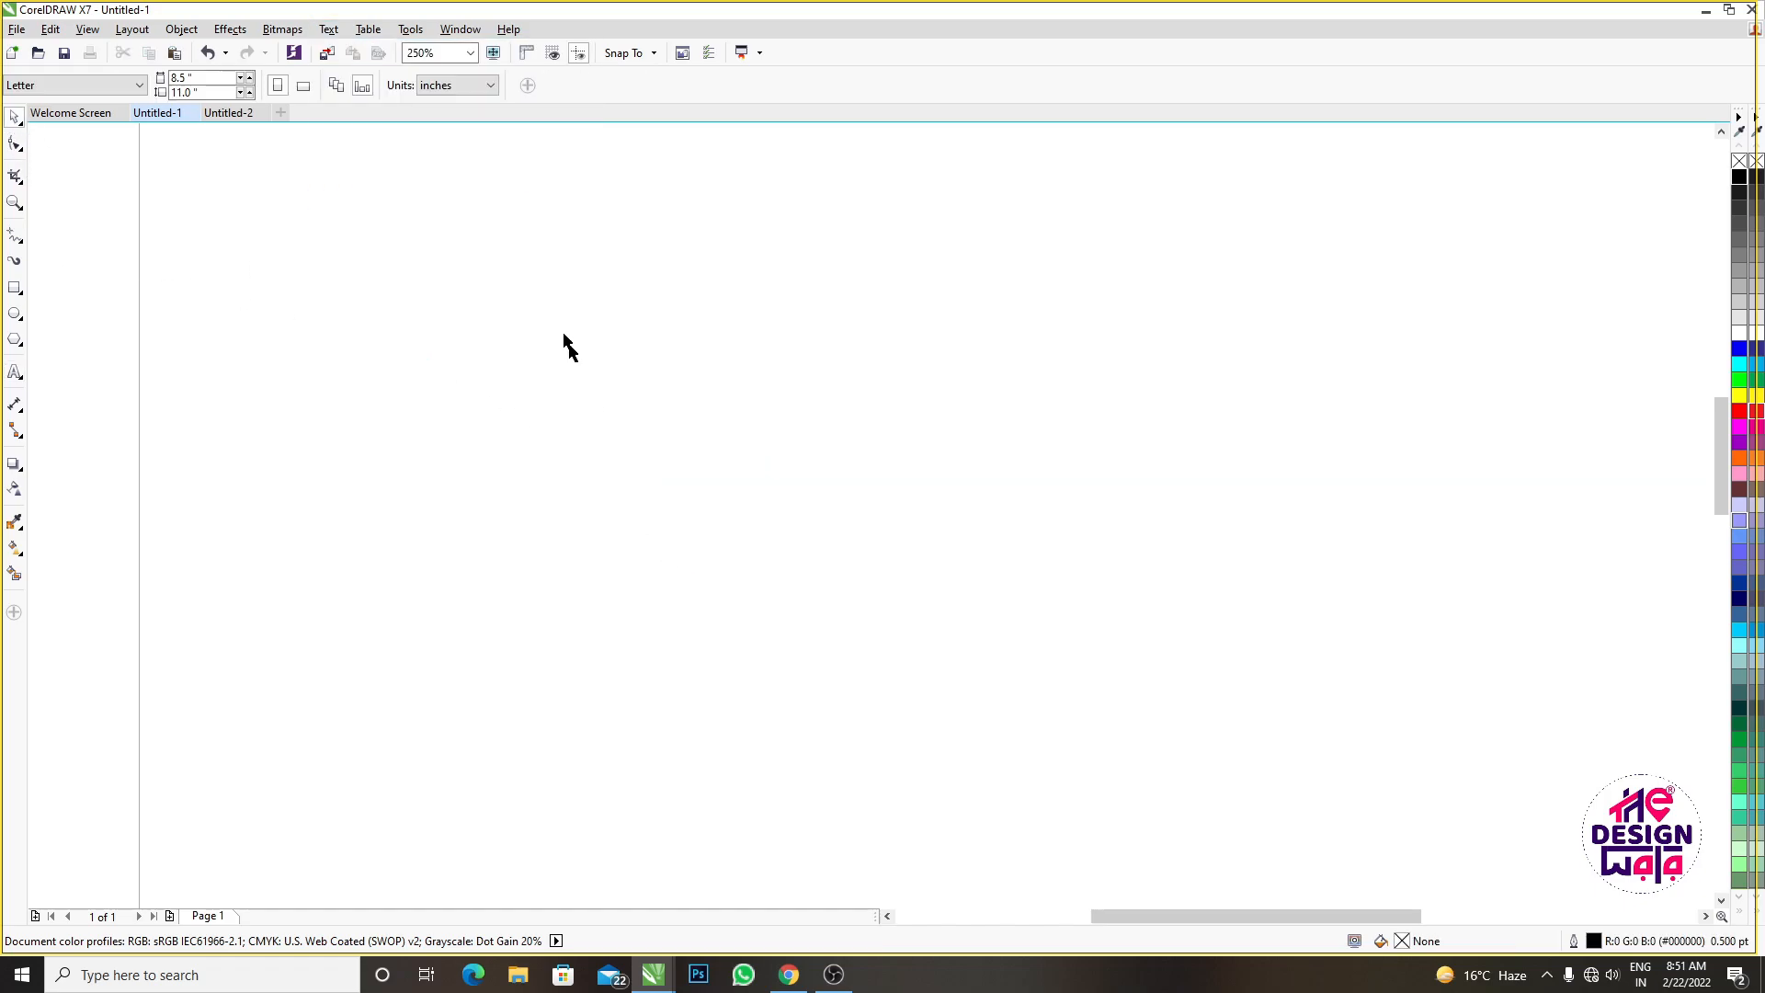
click(230, 112)
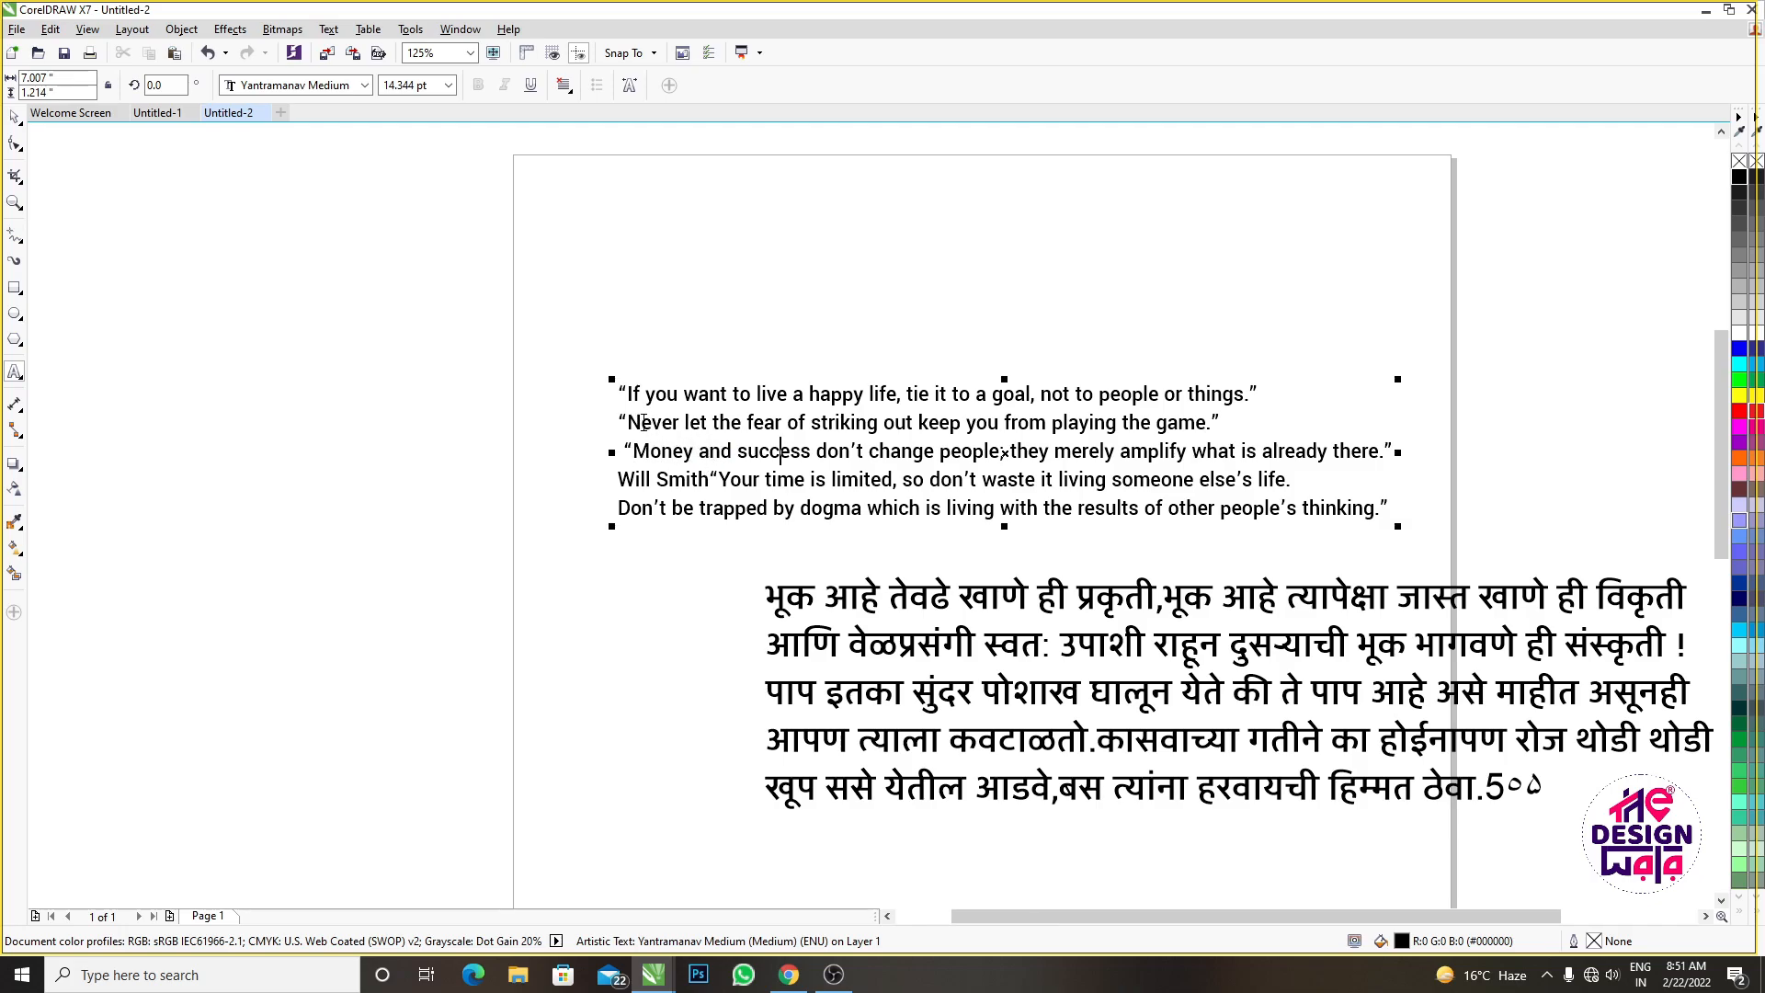
click(49, 29)
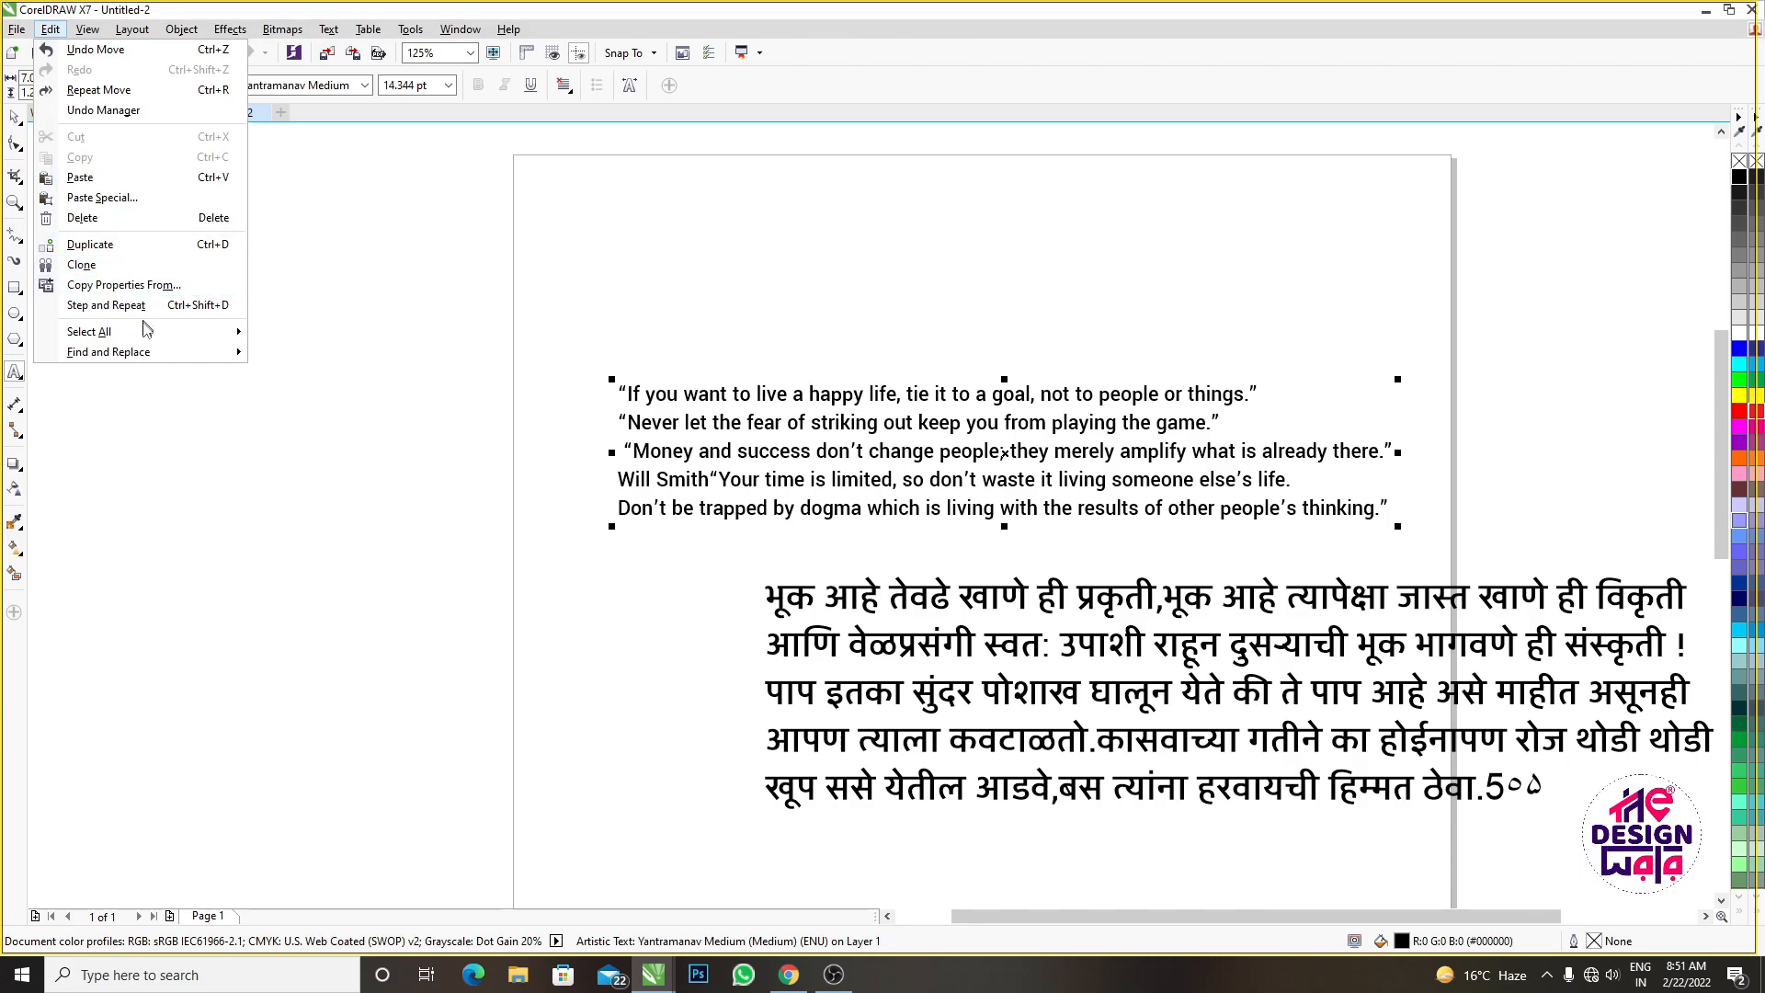
click(290, 353)
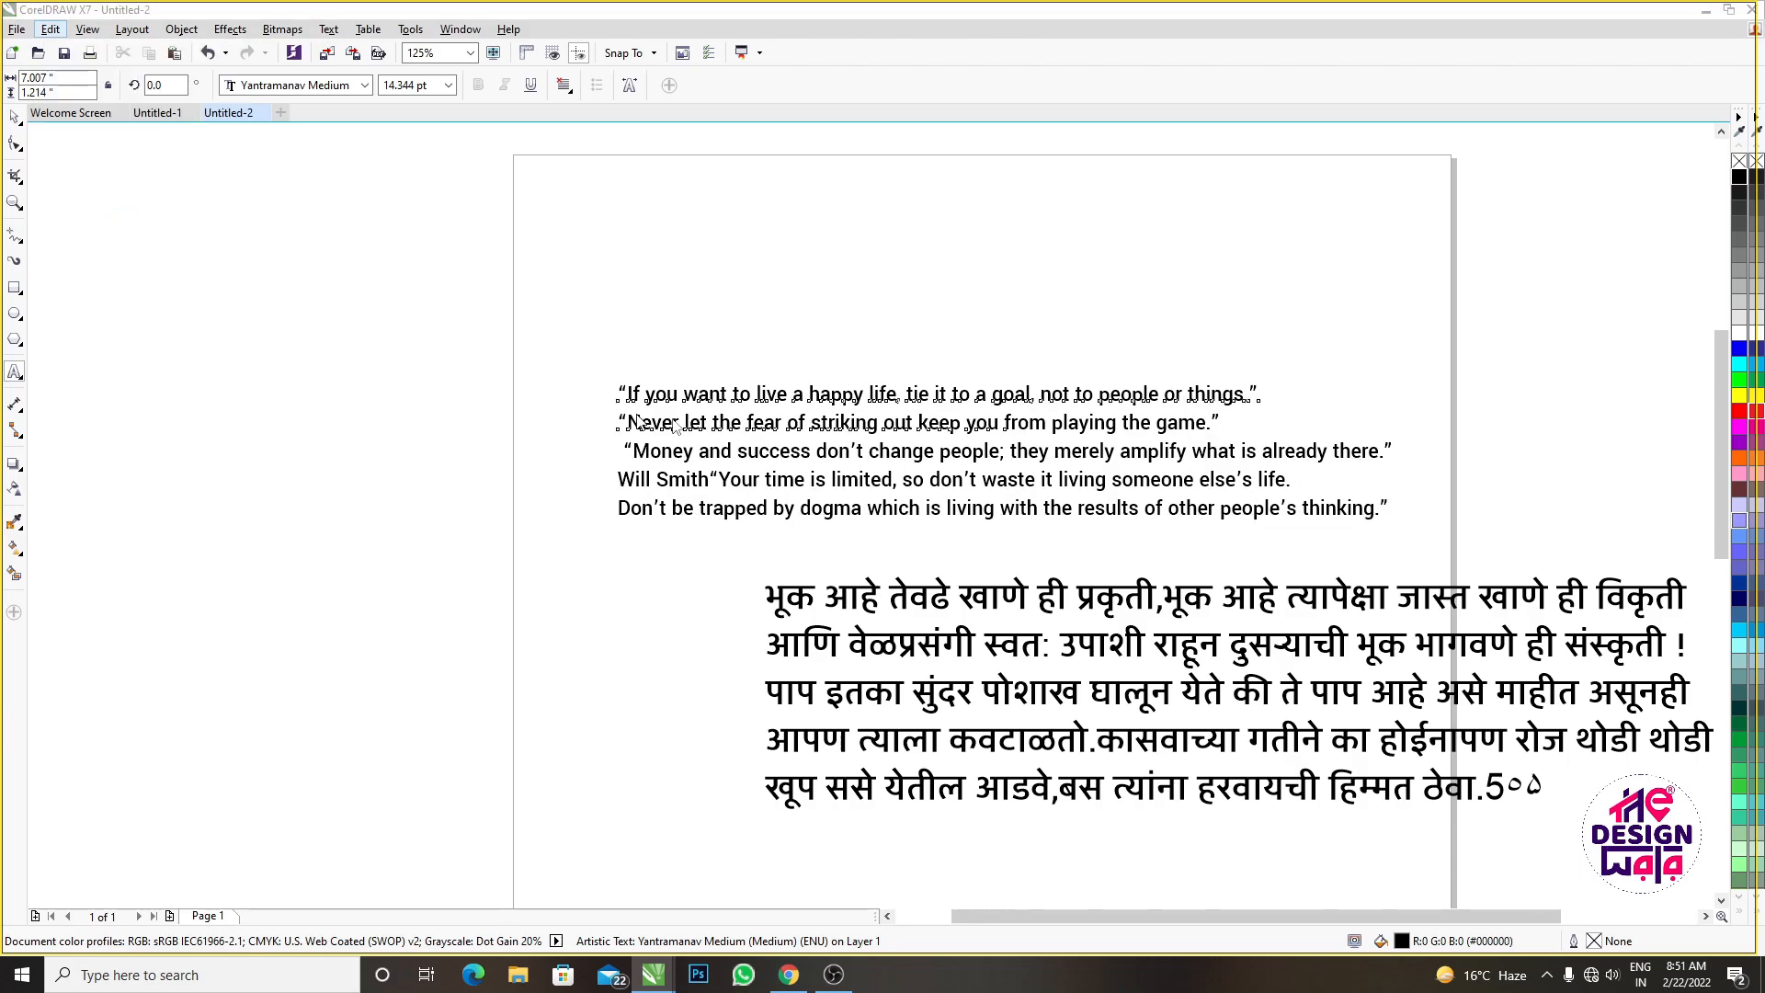
scroll(440, 478, down, 2)
scroll(516, 522, up, 1)
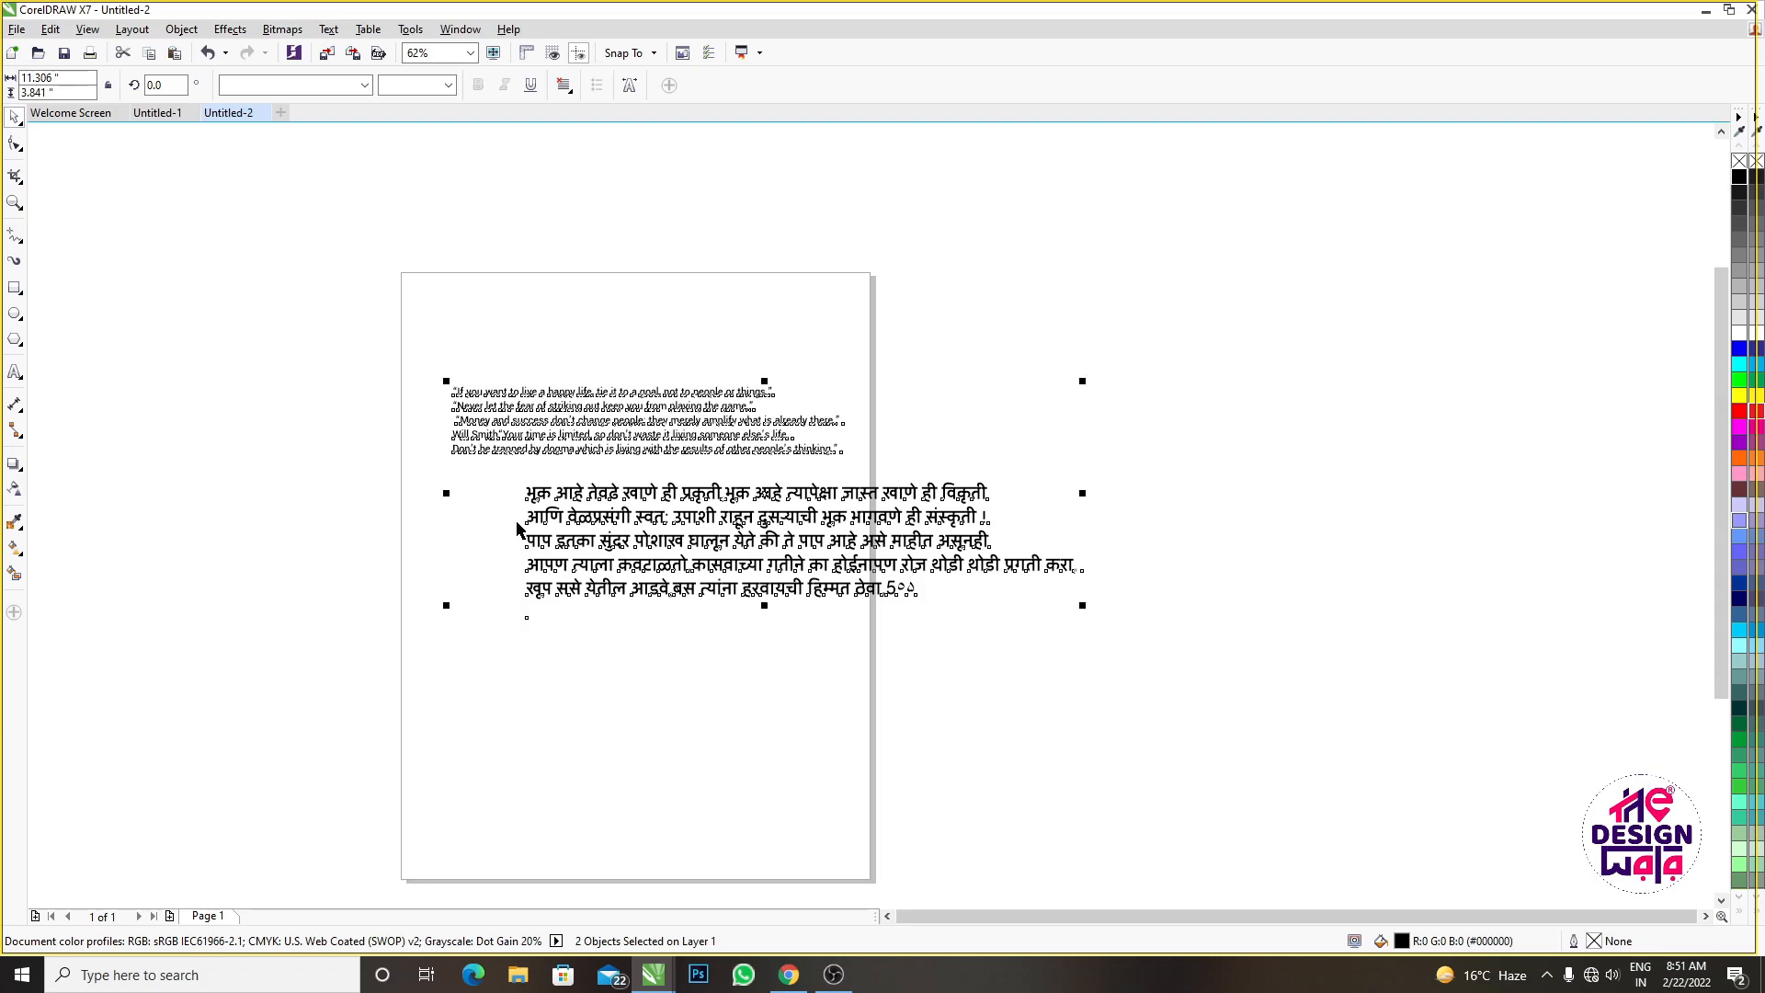
click(319, 407)
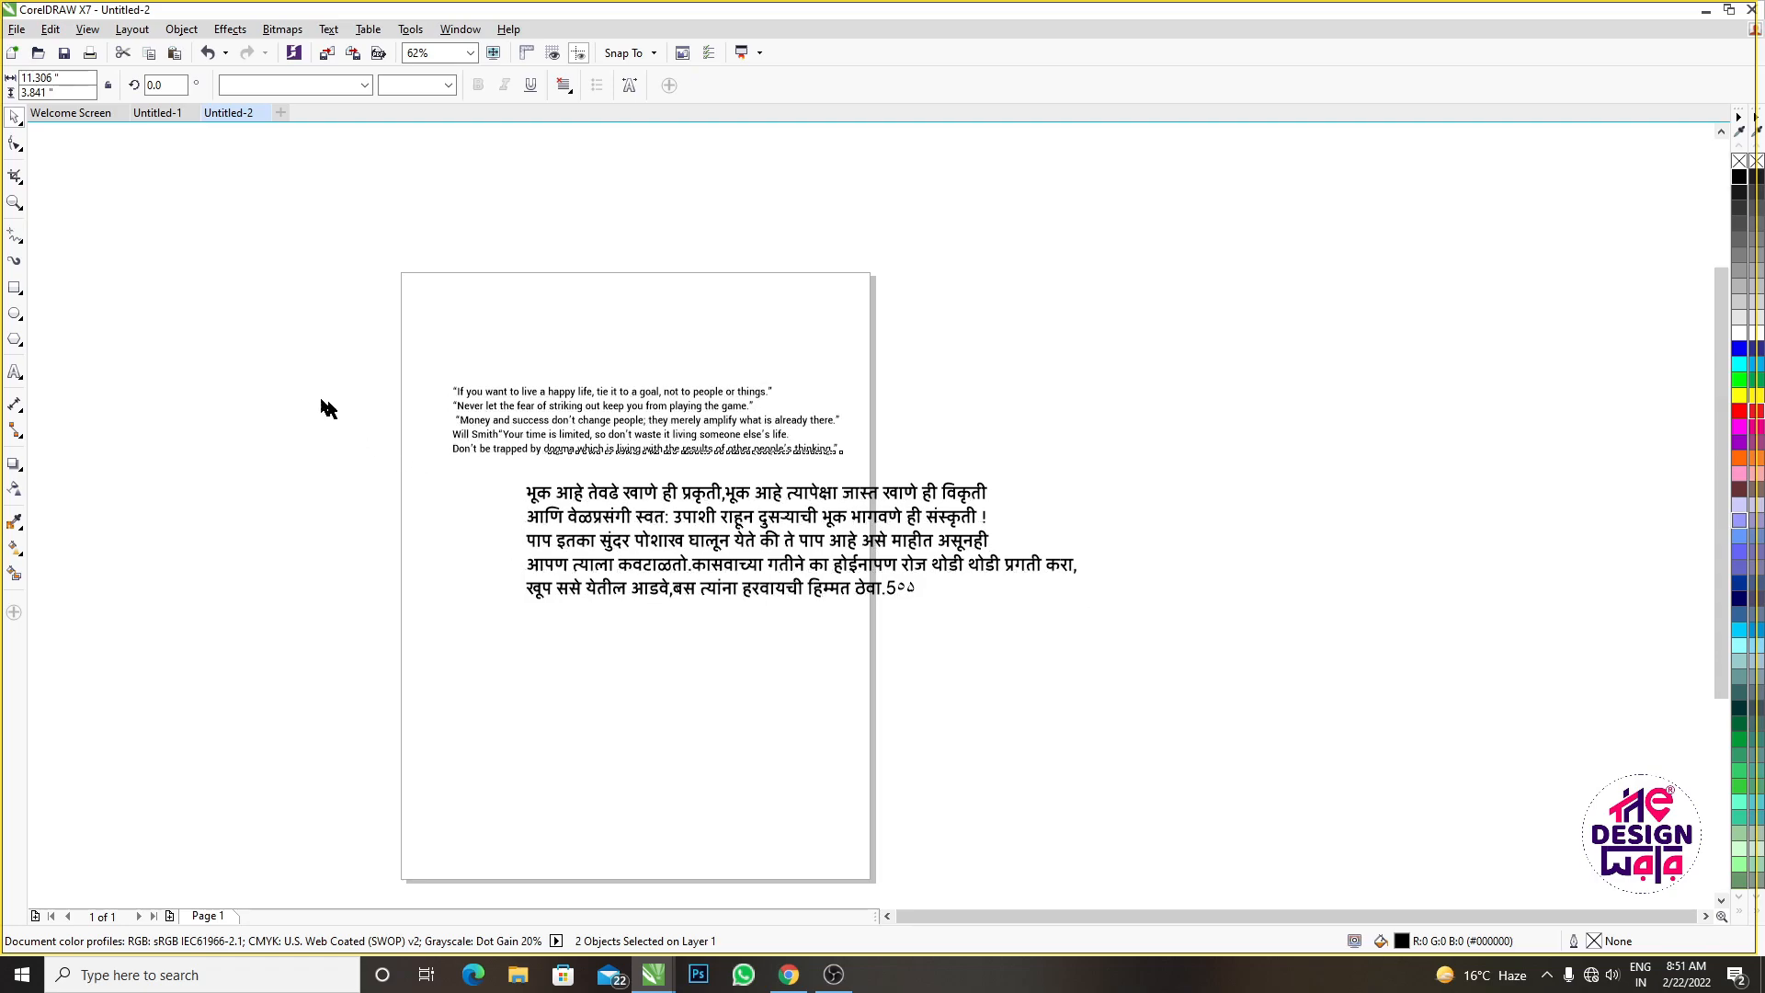
Cut all of the English quote text out of its text object in Untitled-2
scroll(505, 441, up, 2)
double_click(509, 434)
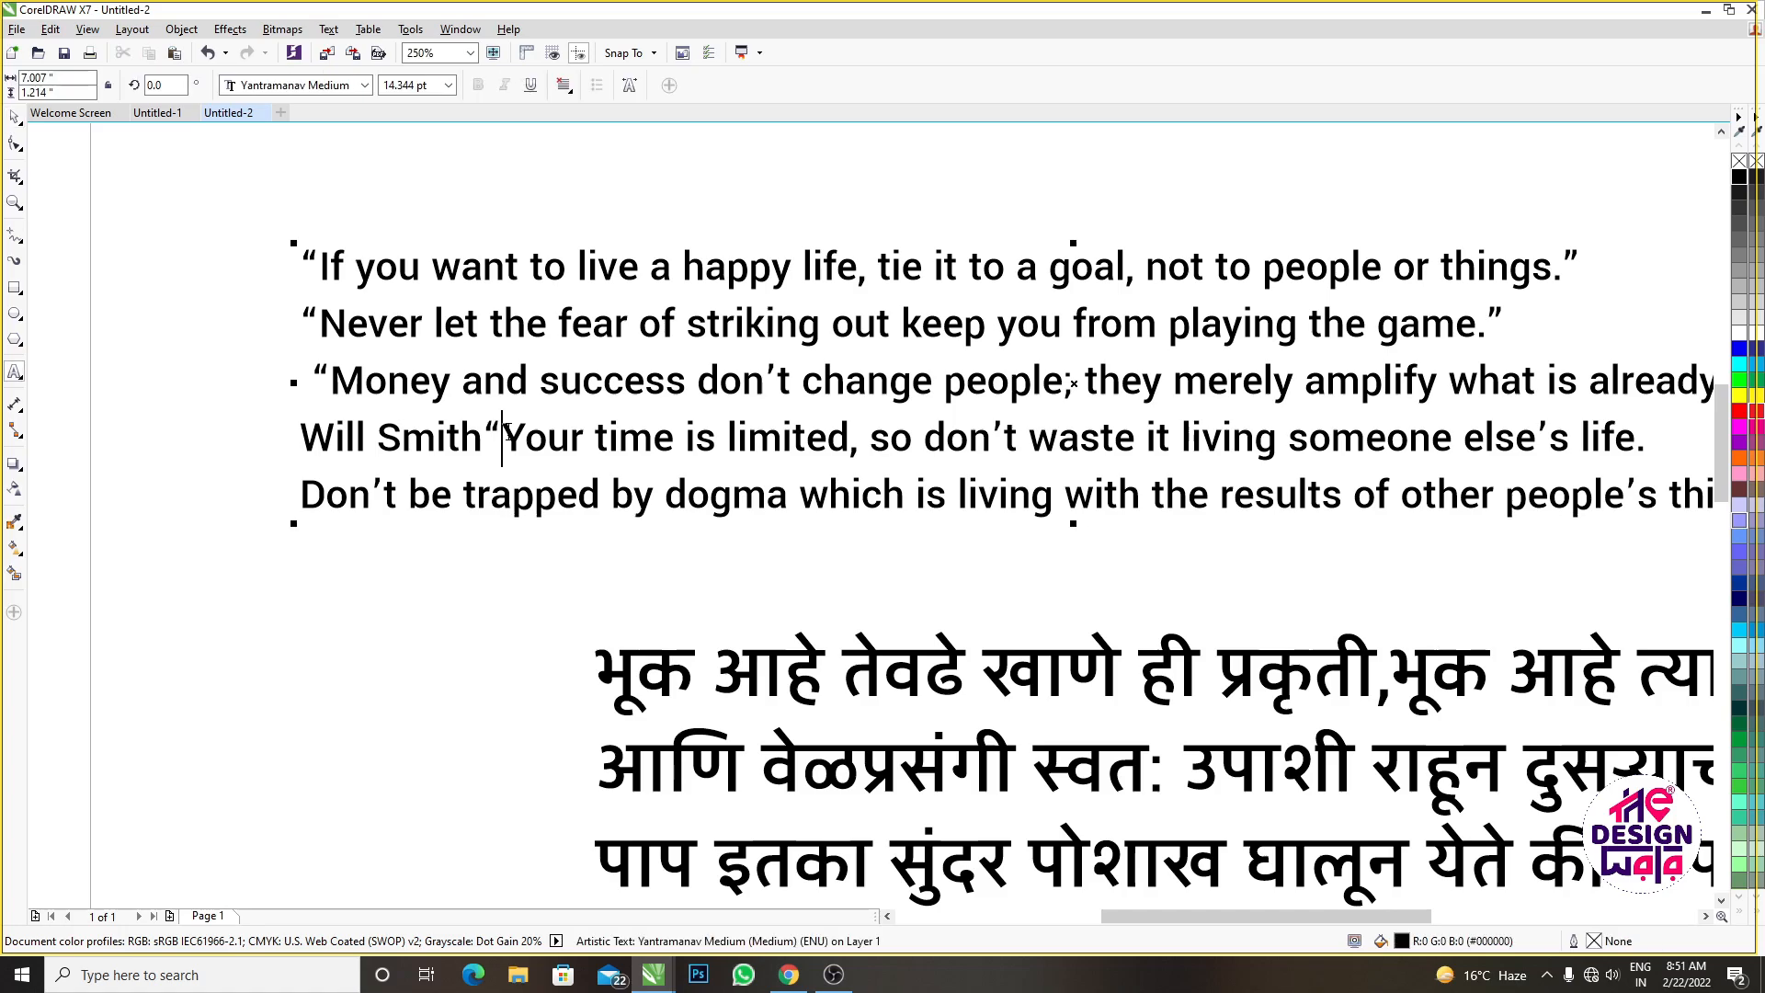
key(ctrl+a)
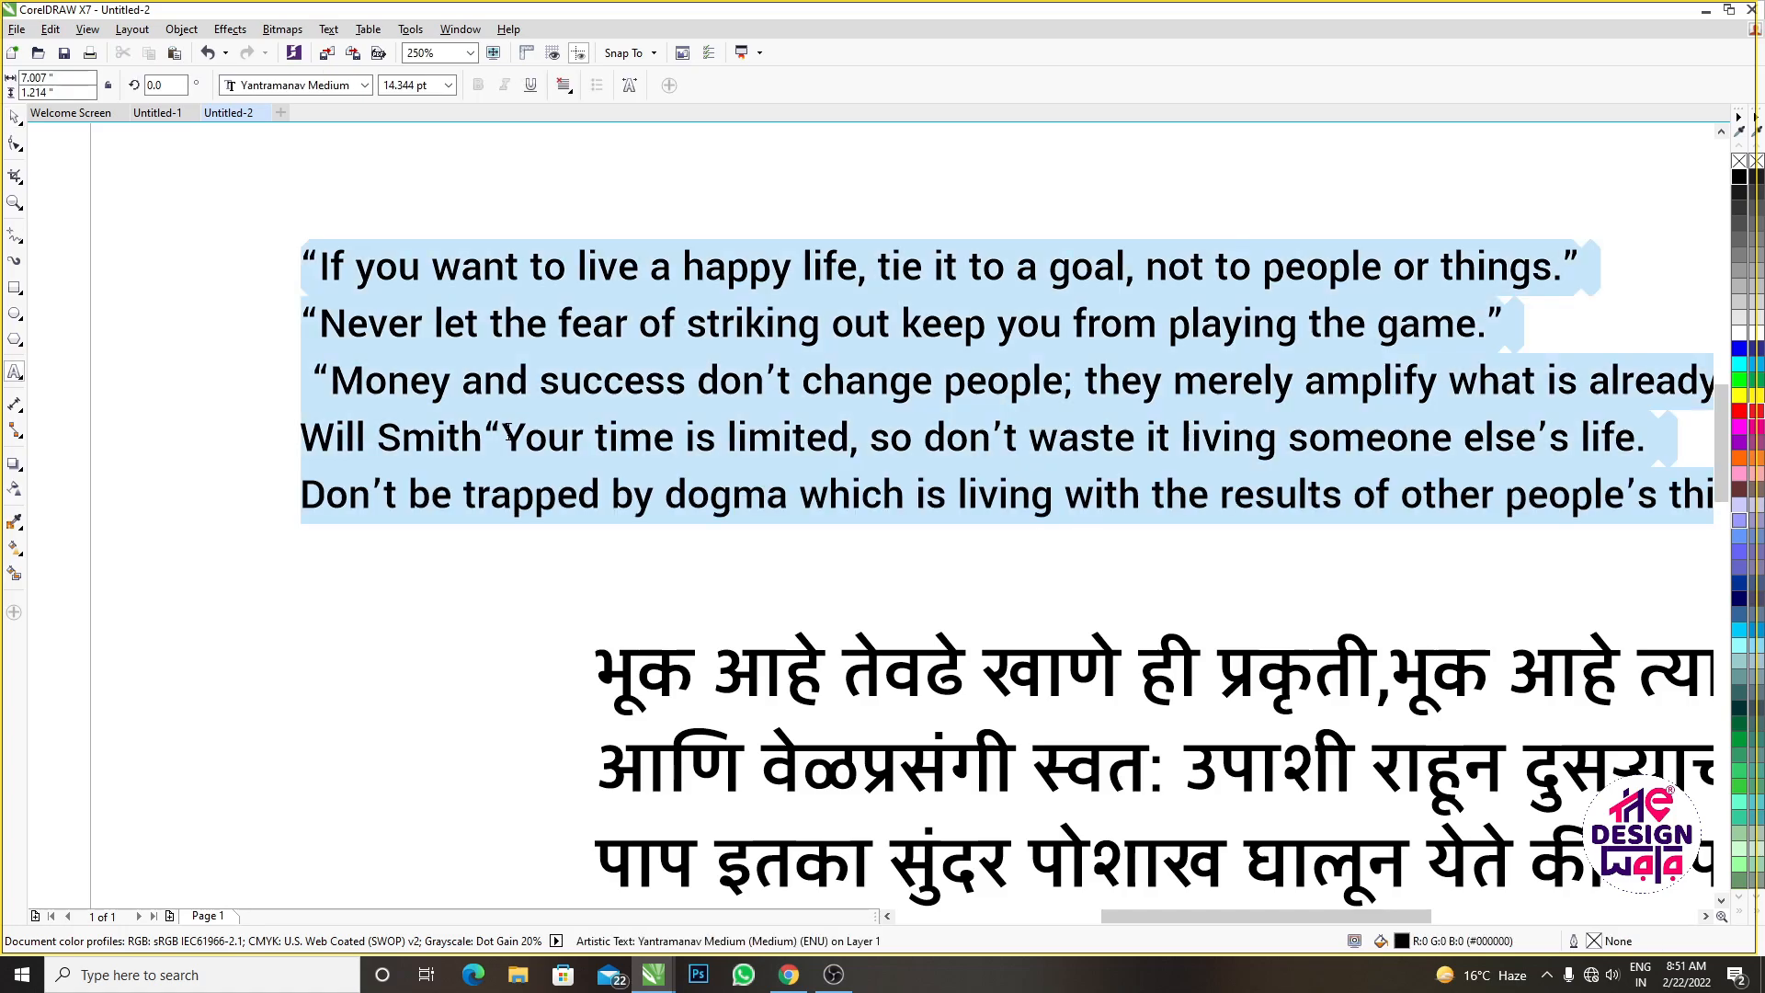
click(16, 31)
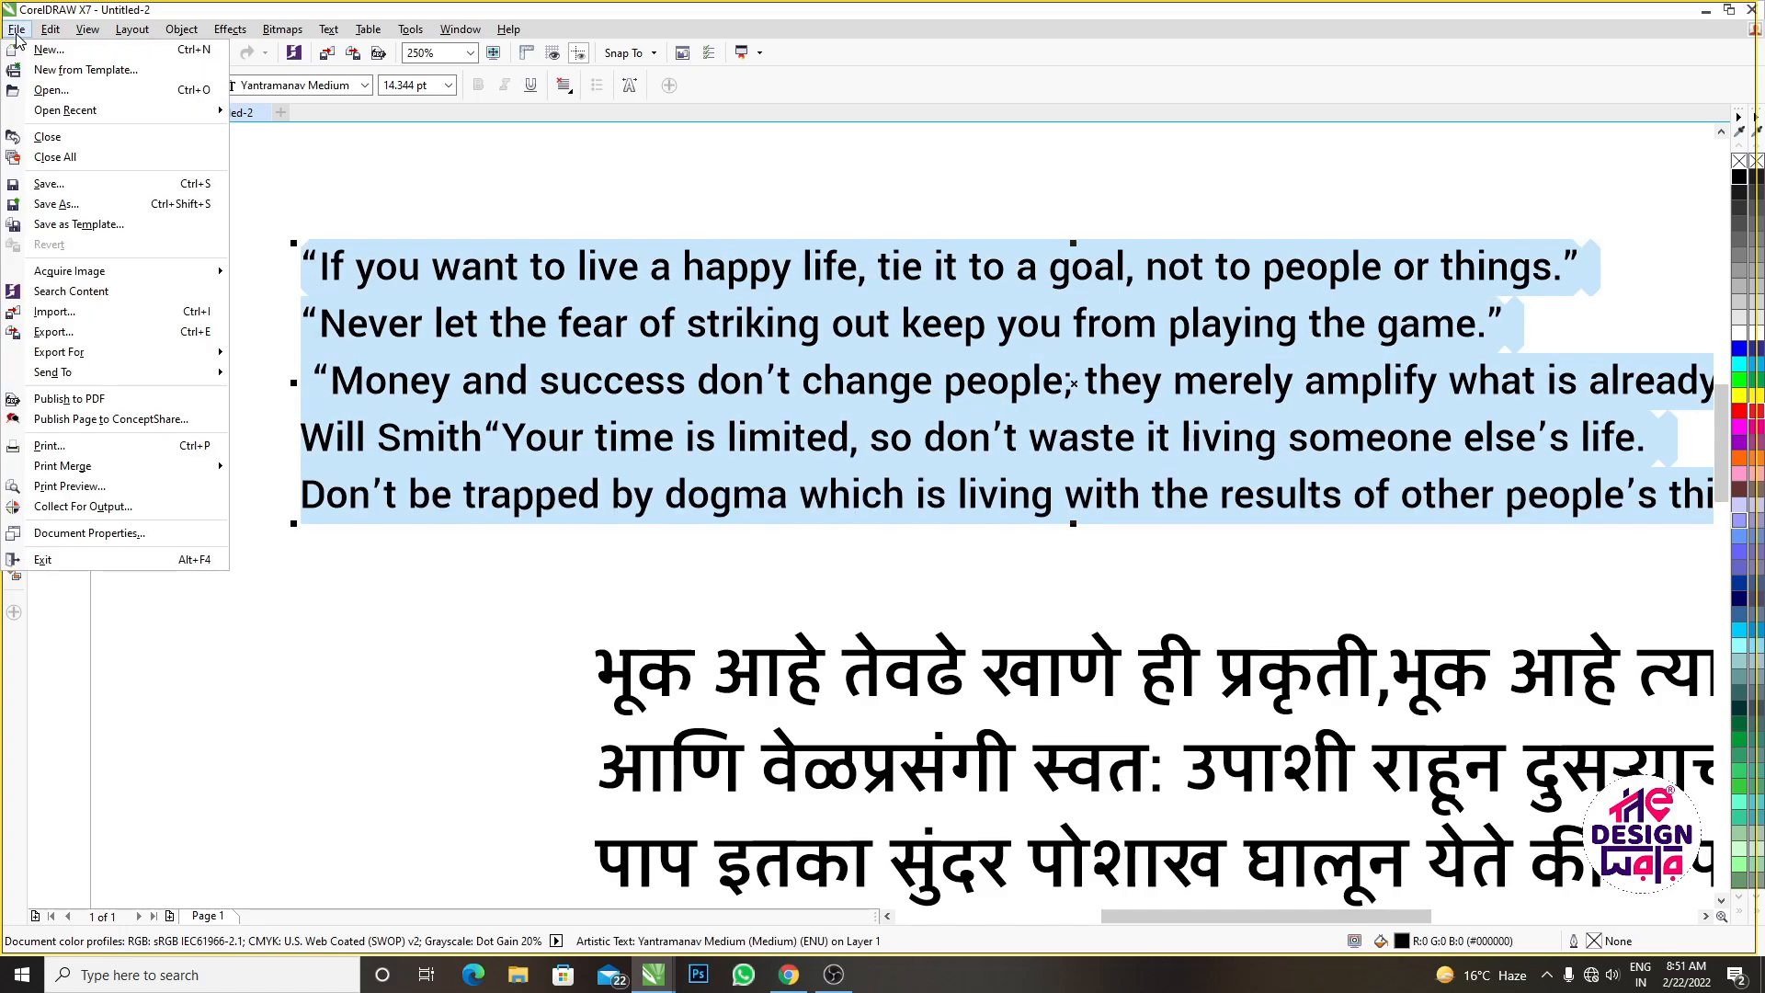
mouse_move(50, 33)
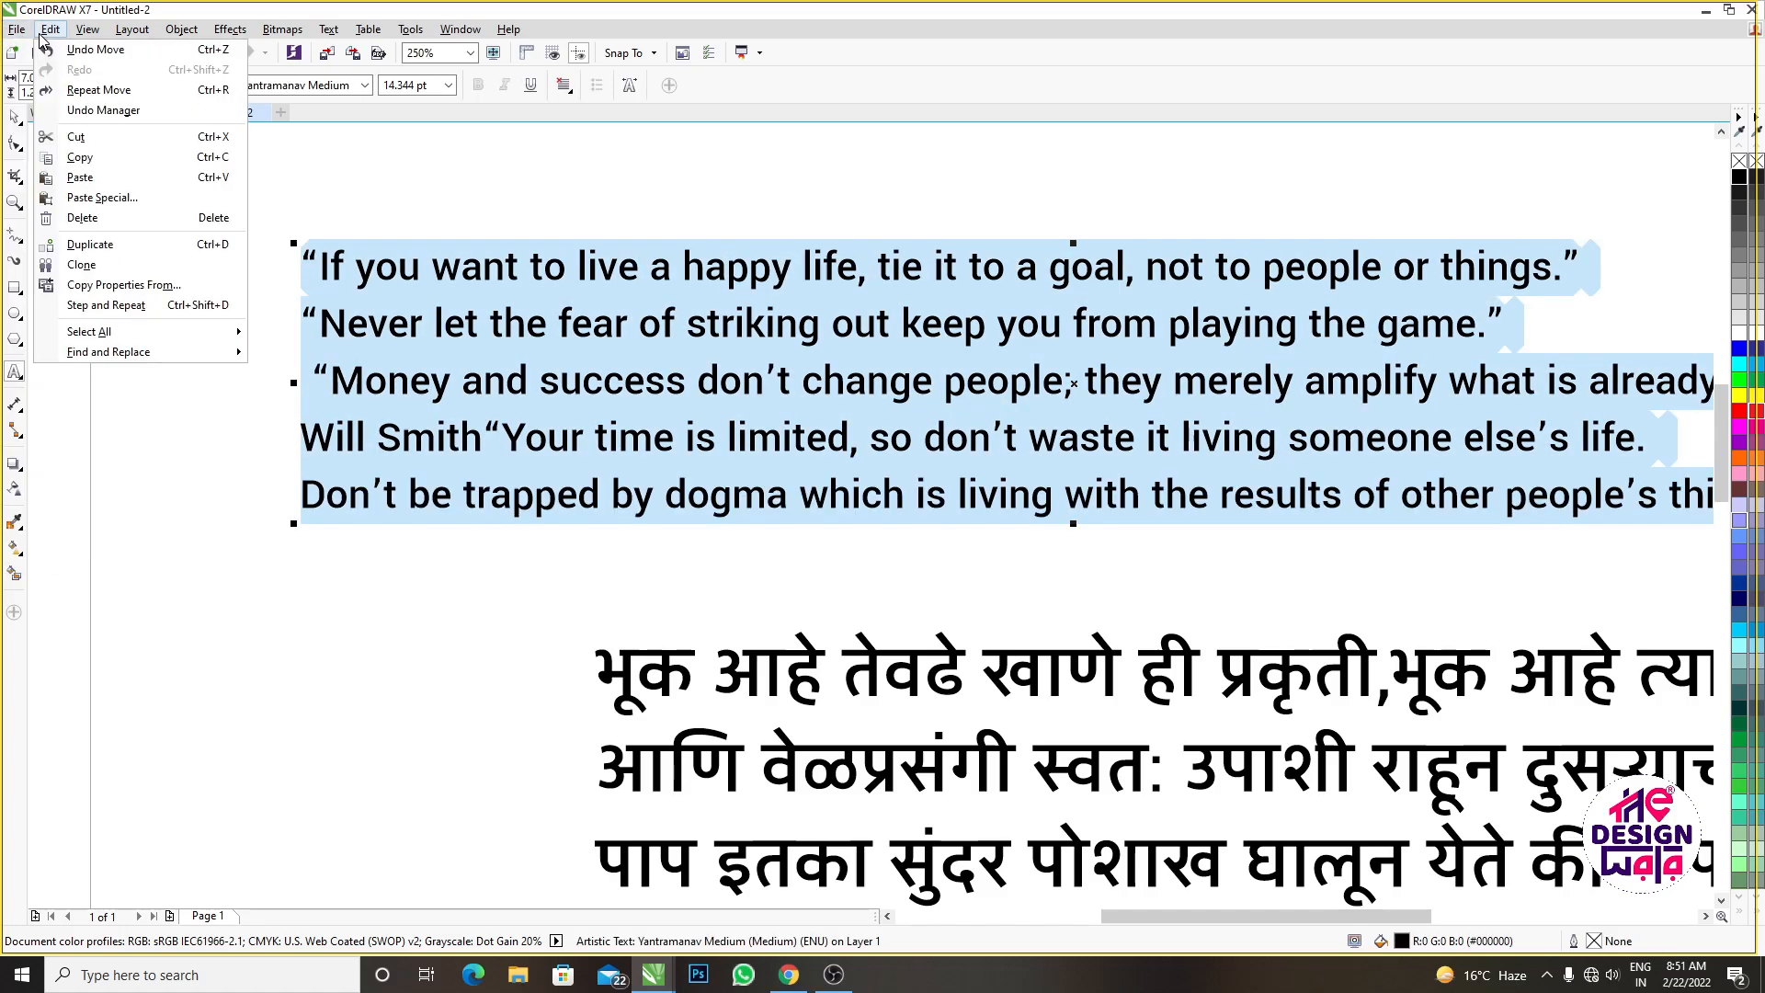
click(87, 140)
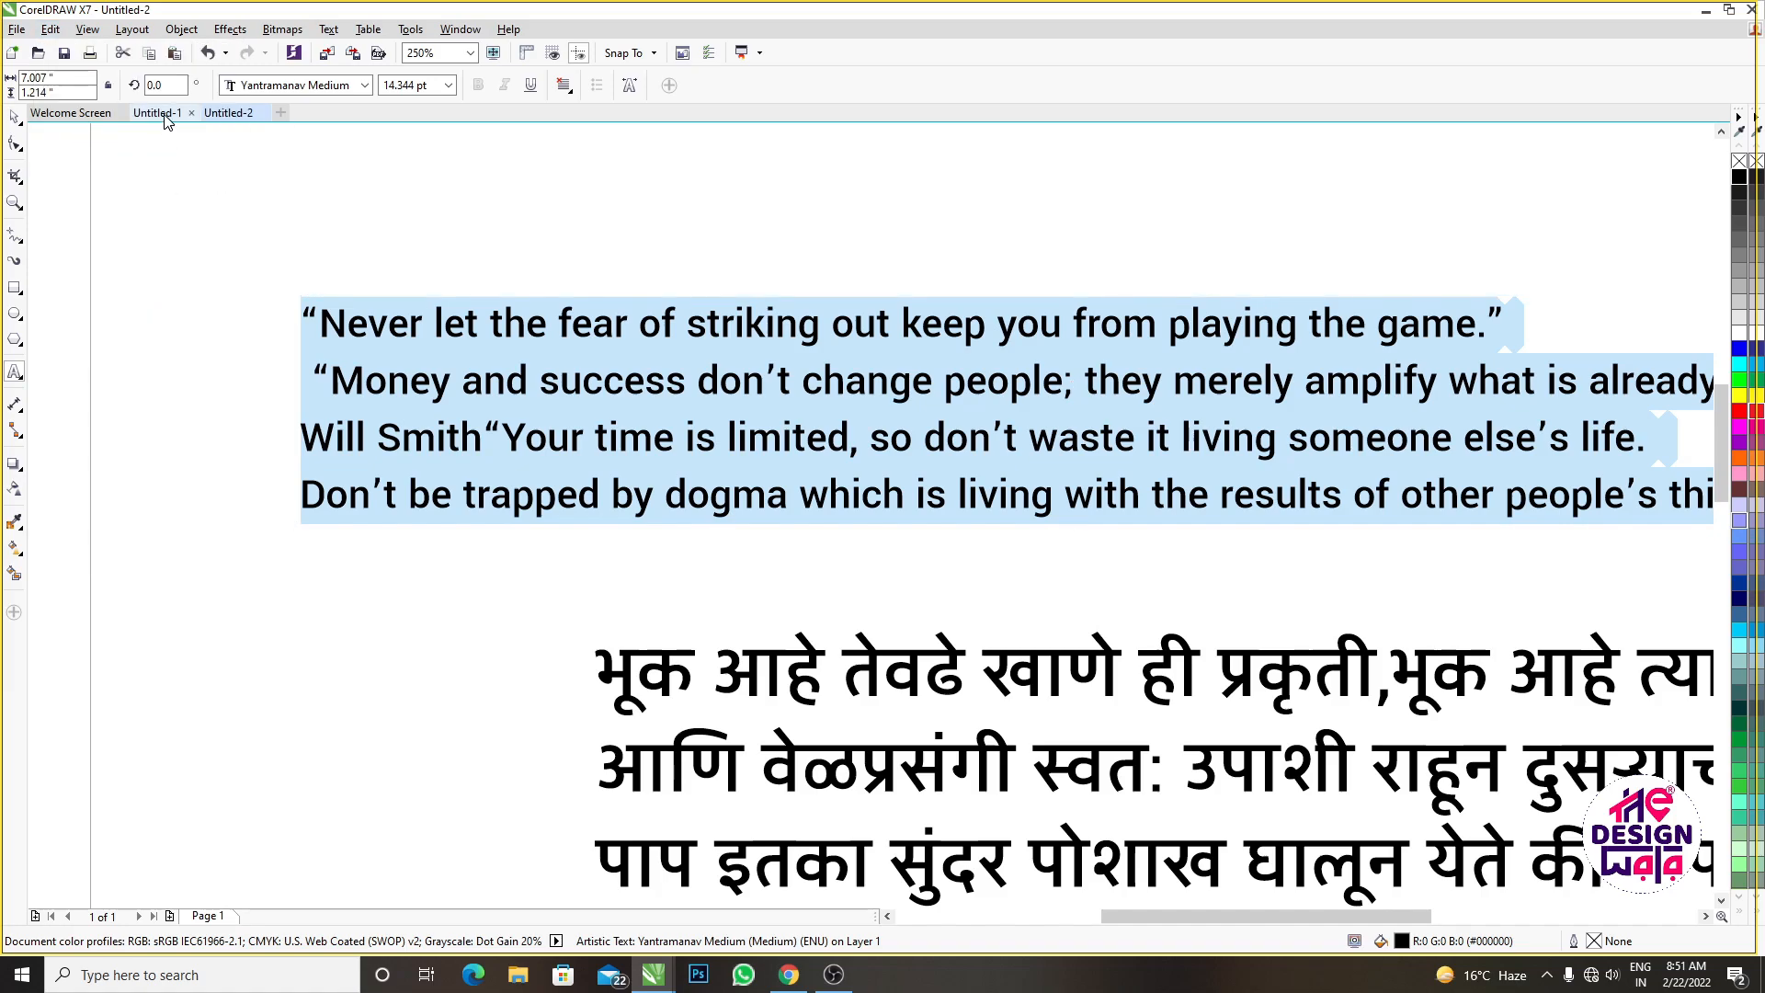
Paste the quotes as artistic text onto the Untitled-1 page and remove the empty line at their end
click(166, 116)
click(346, 294)
click(51, 32)
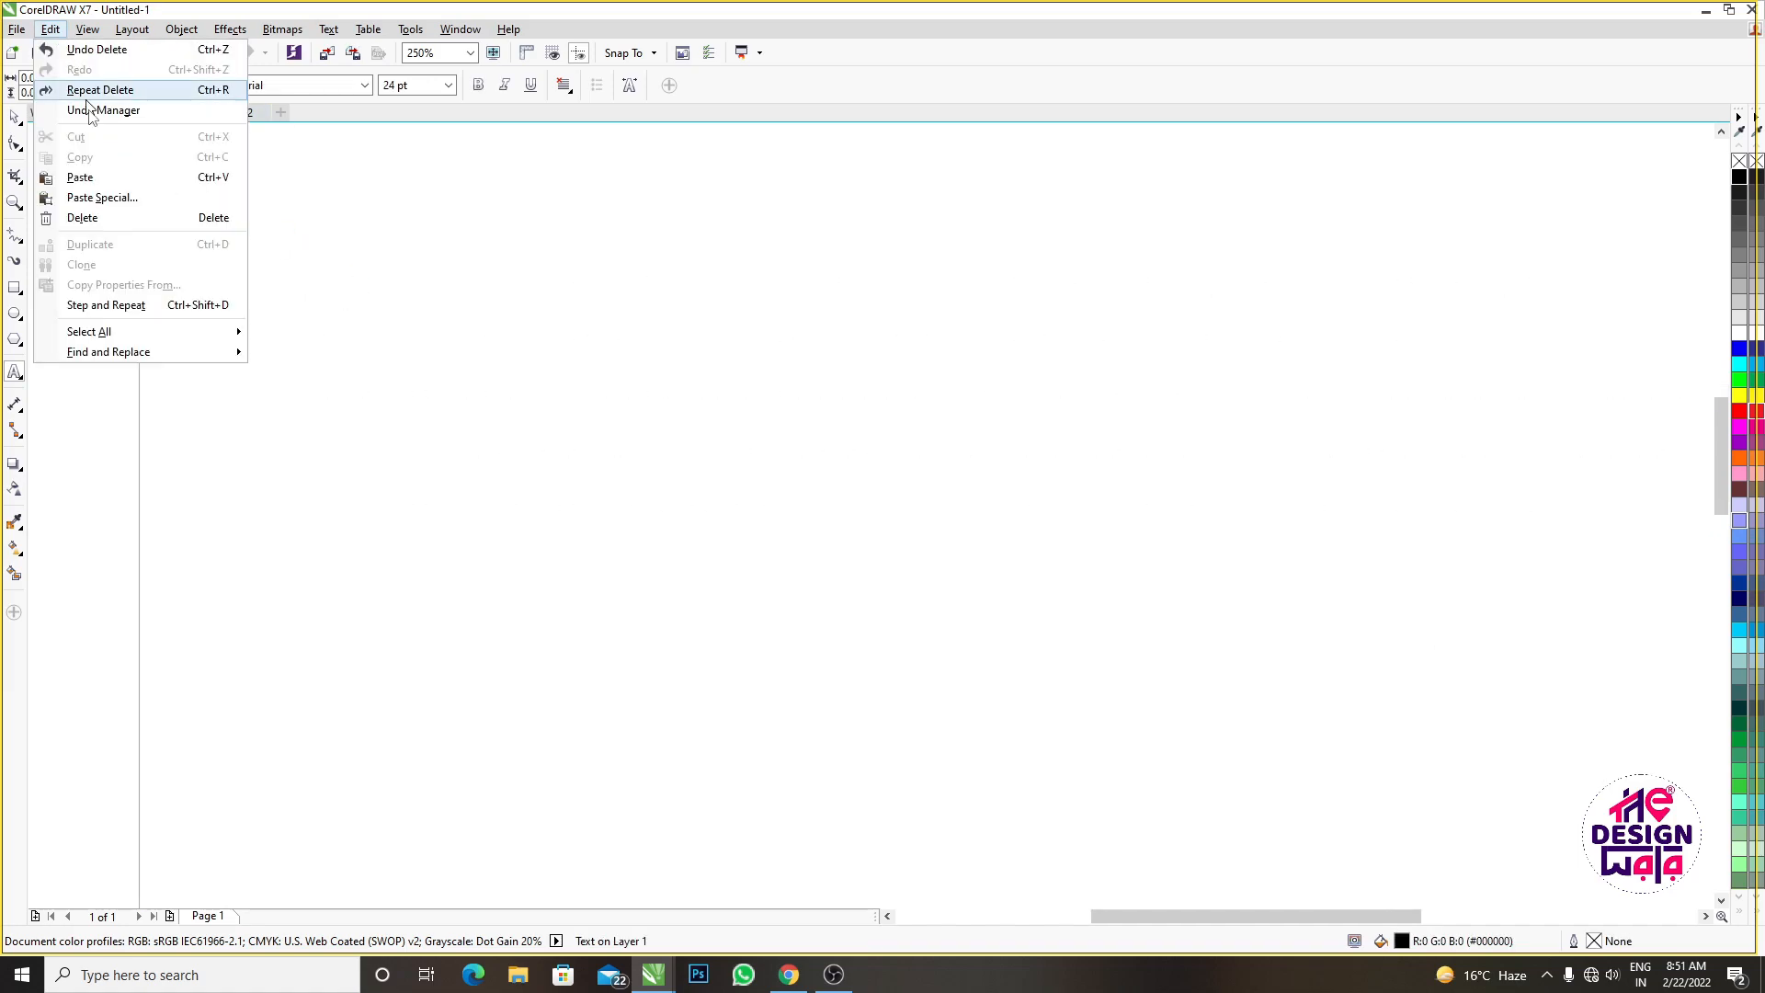
mouse_move(11, 22)
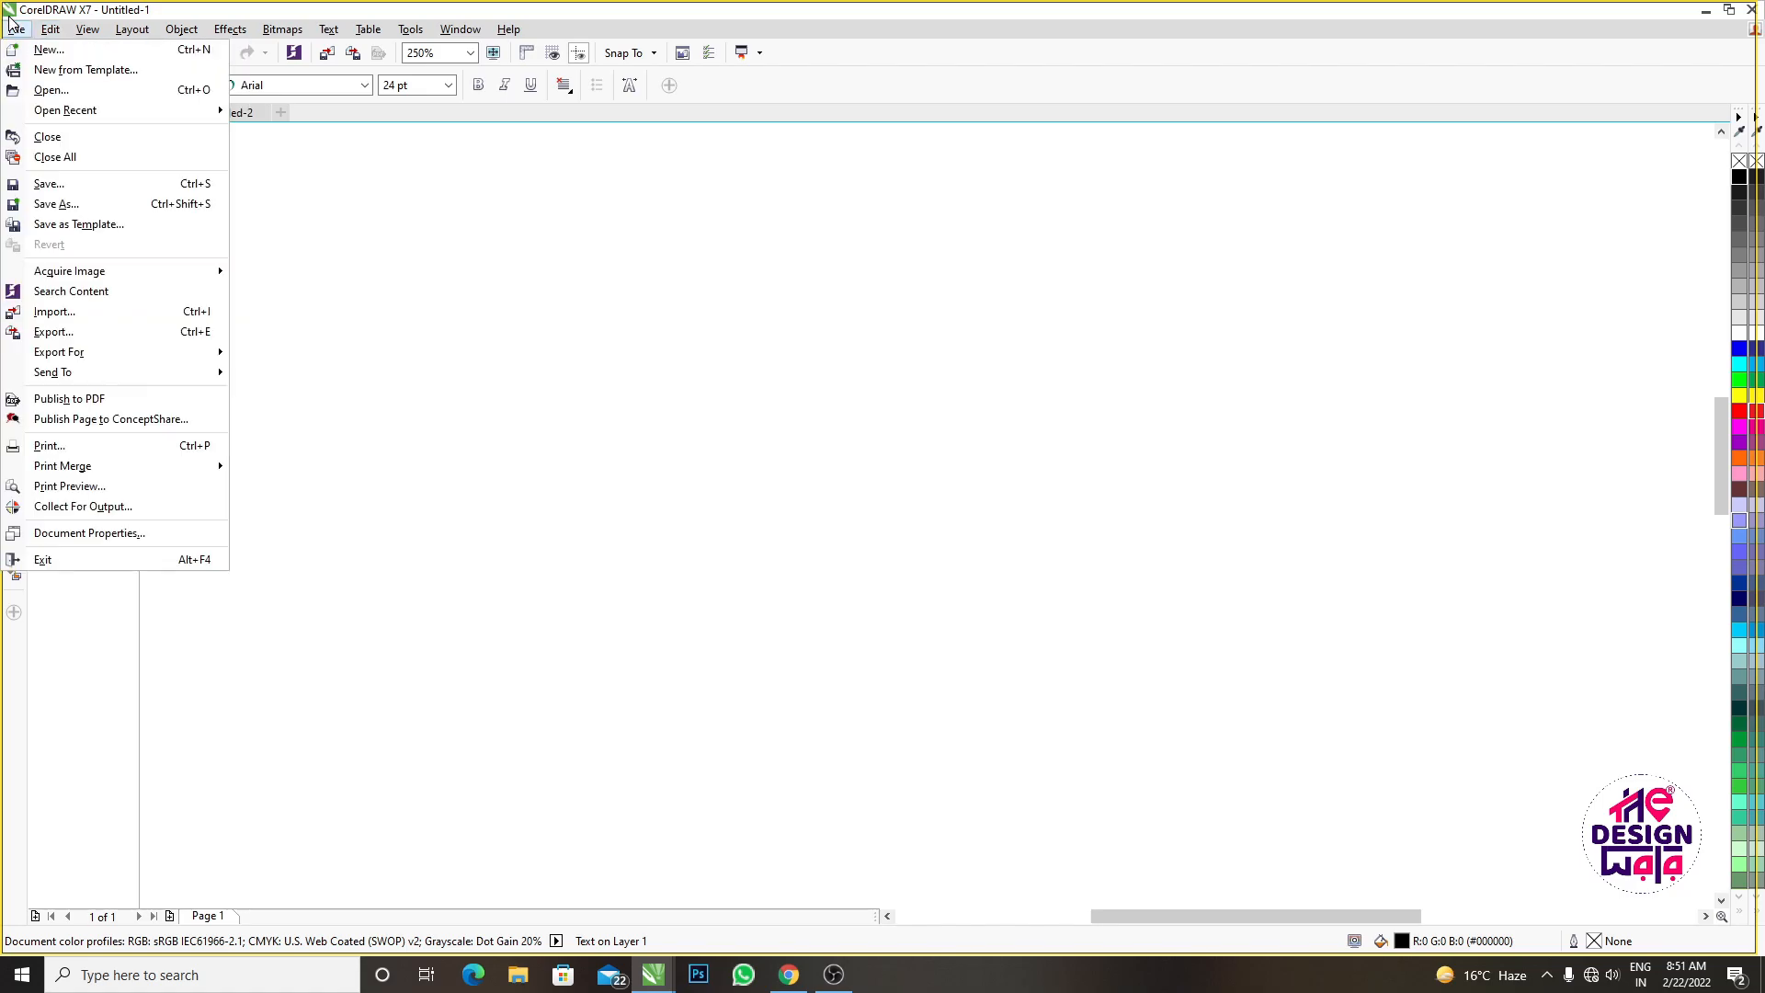
click(113, 178)
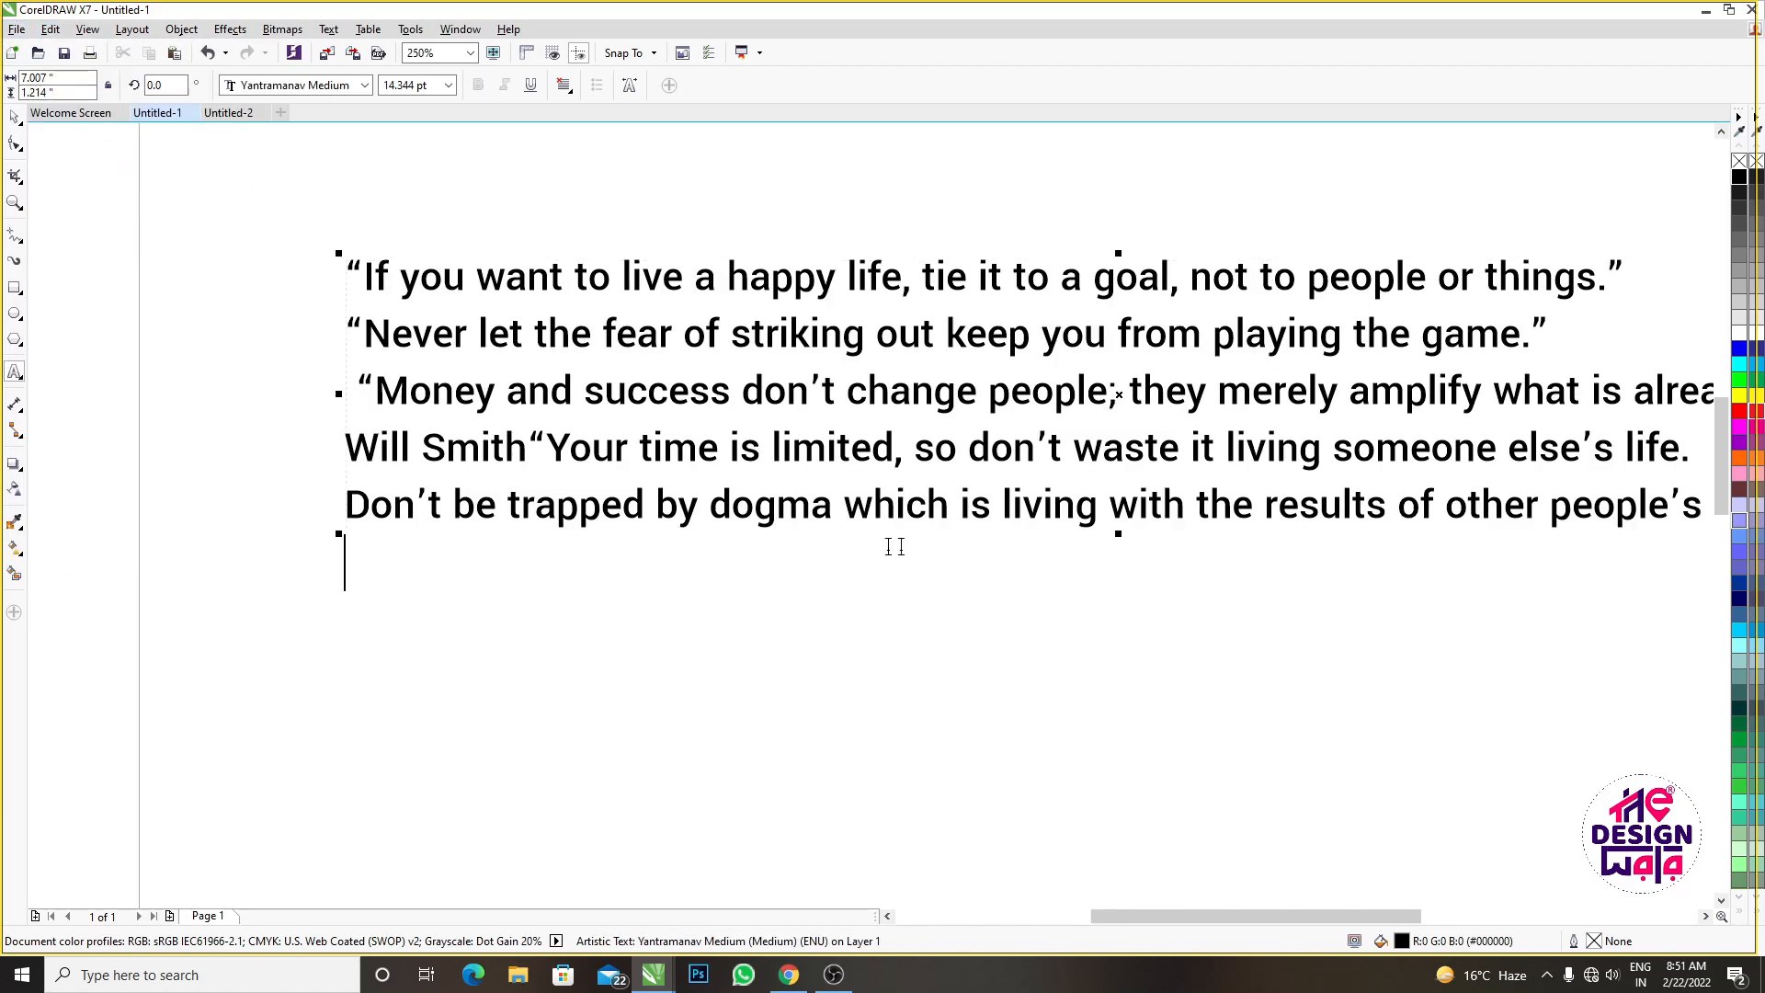
scroll(896, 552, down, 2)
scroll(653, 541, up, 1)
key(BackSpace)
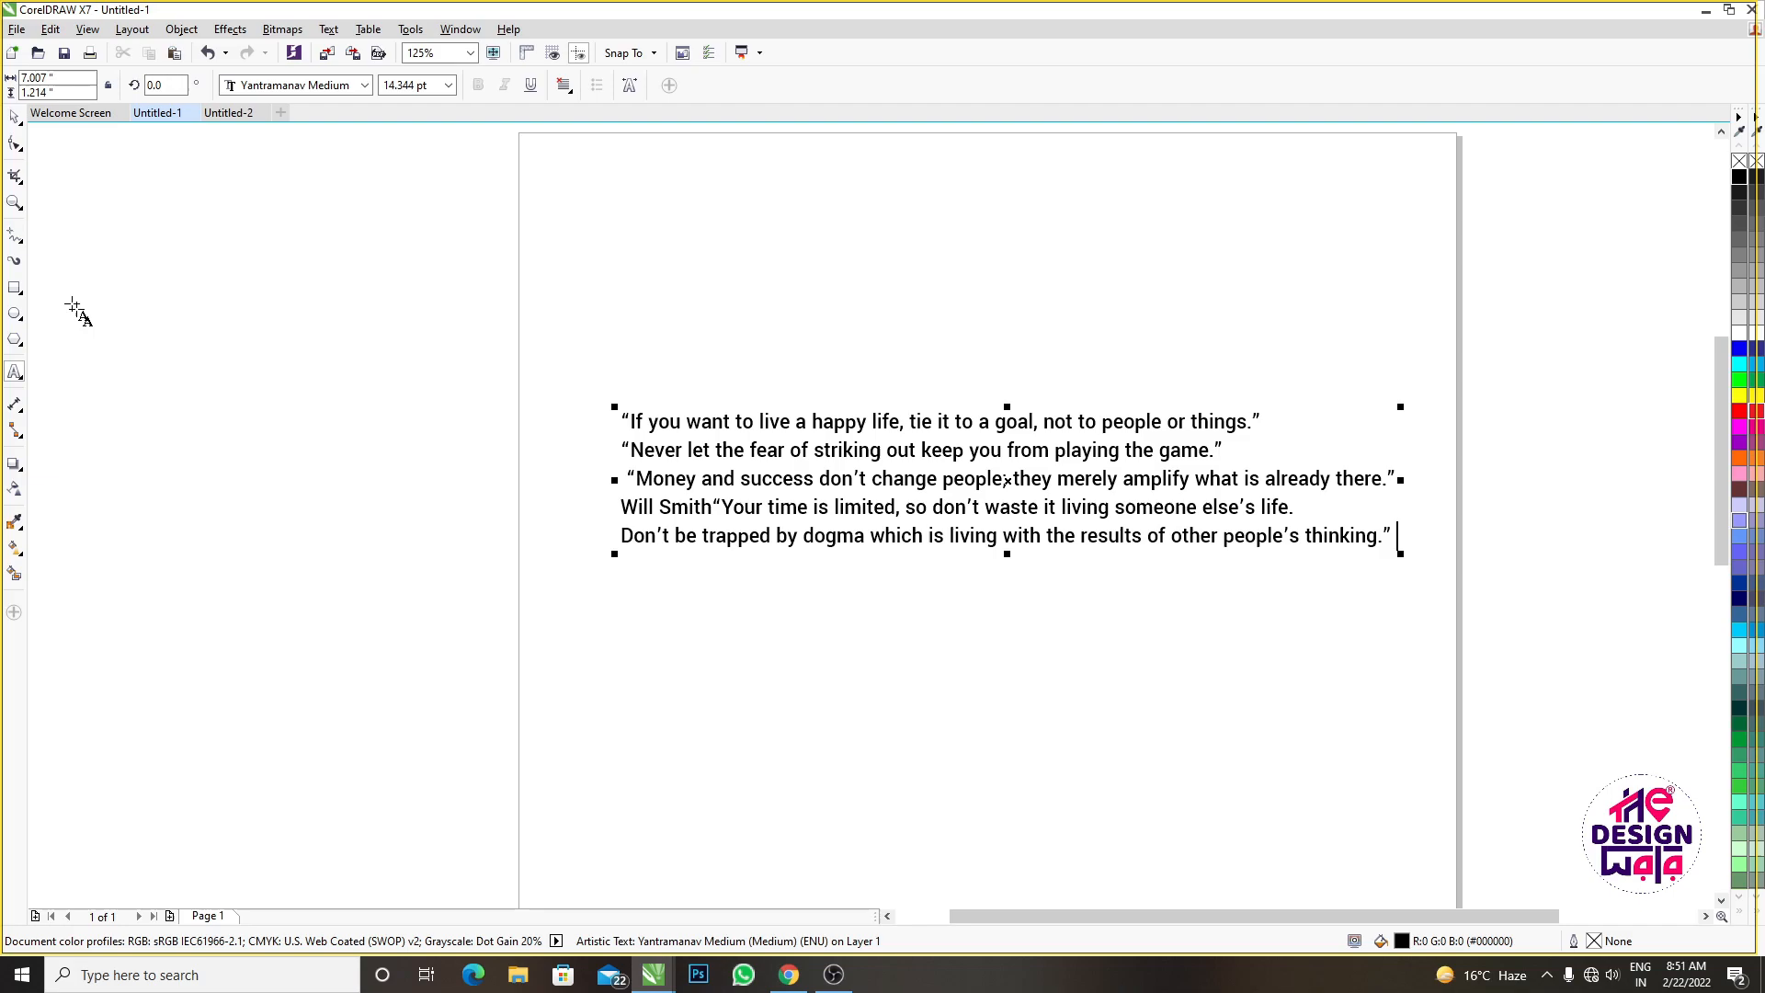
Copy the entire artistic quote text and delete it from the page
click(14, 116)
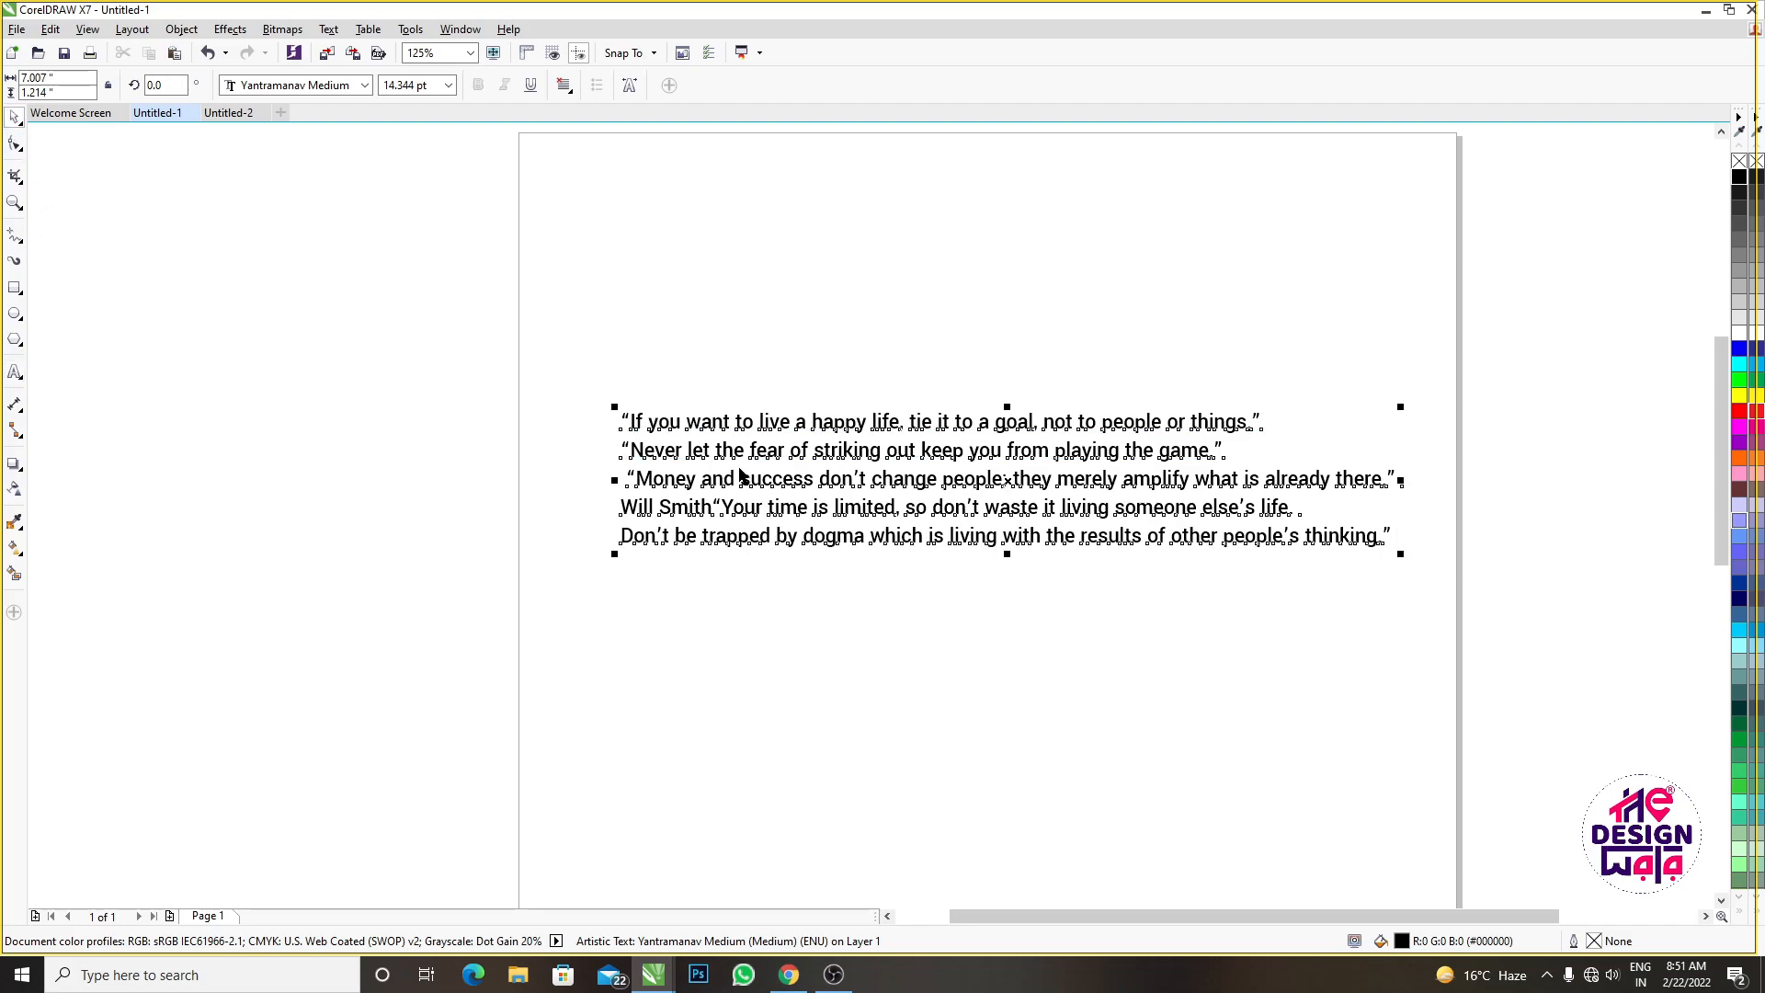
click(328, 29)
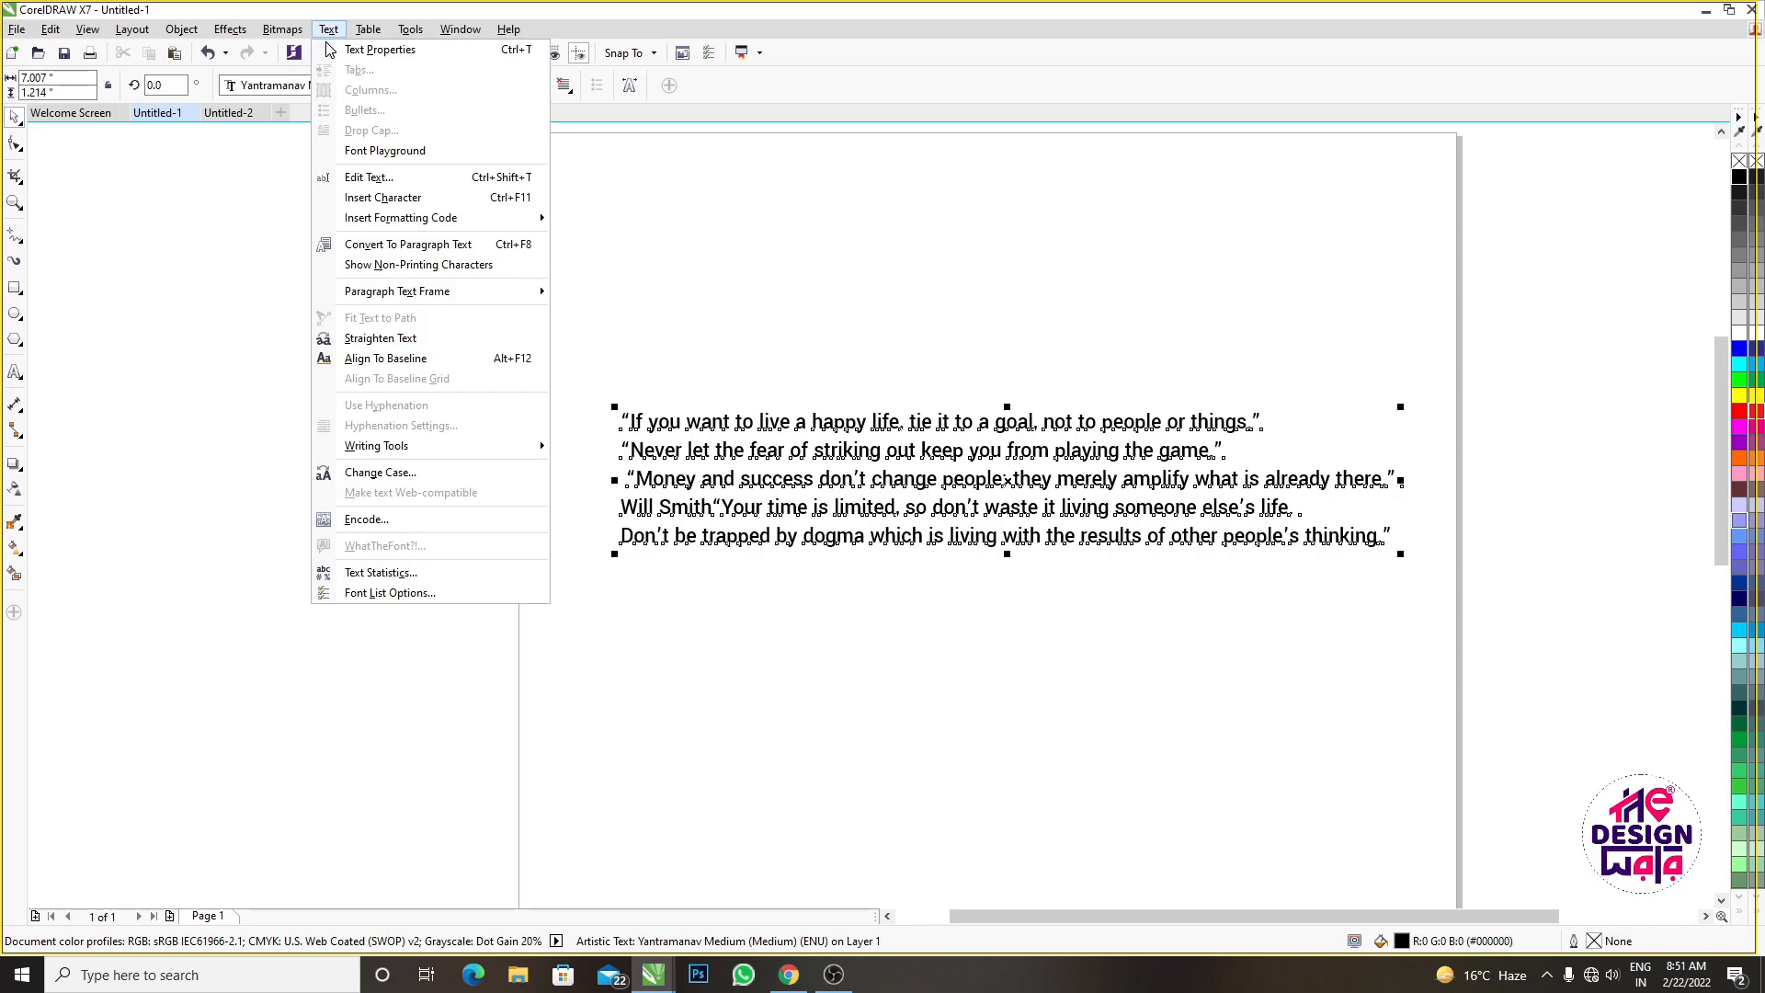
click(721, 450)
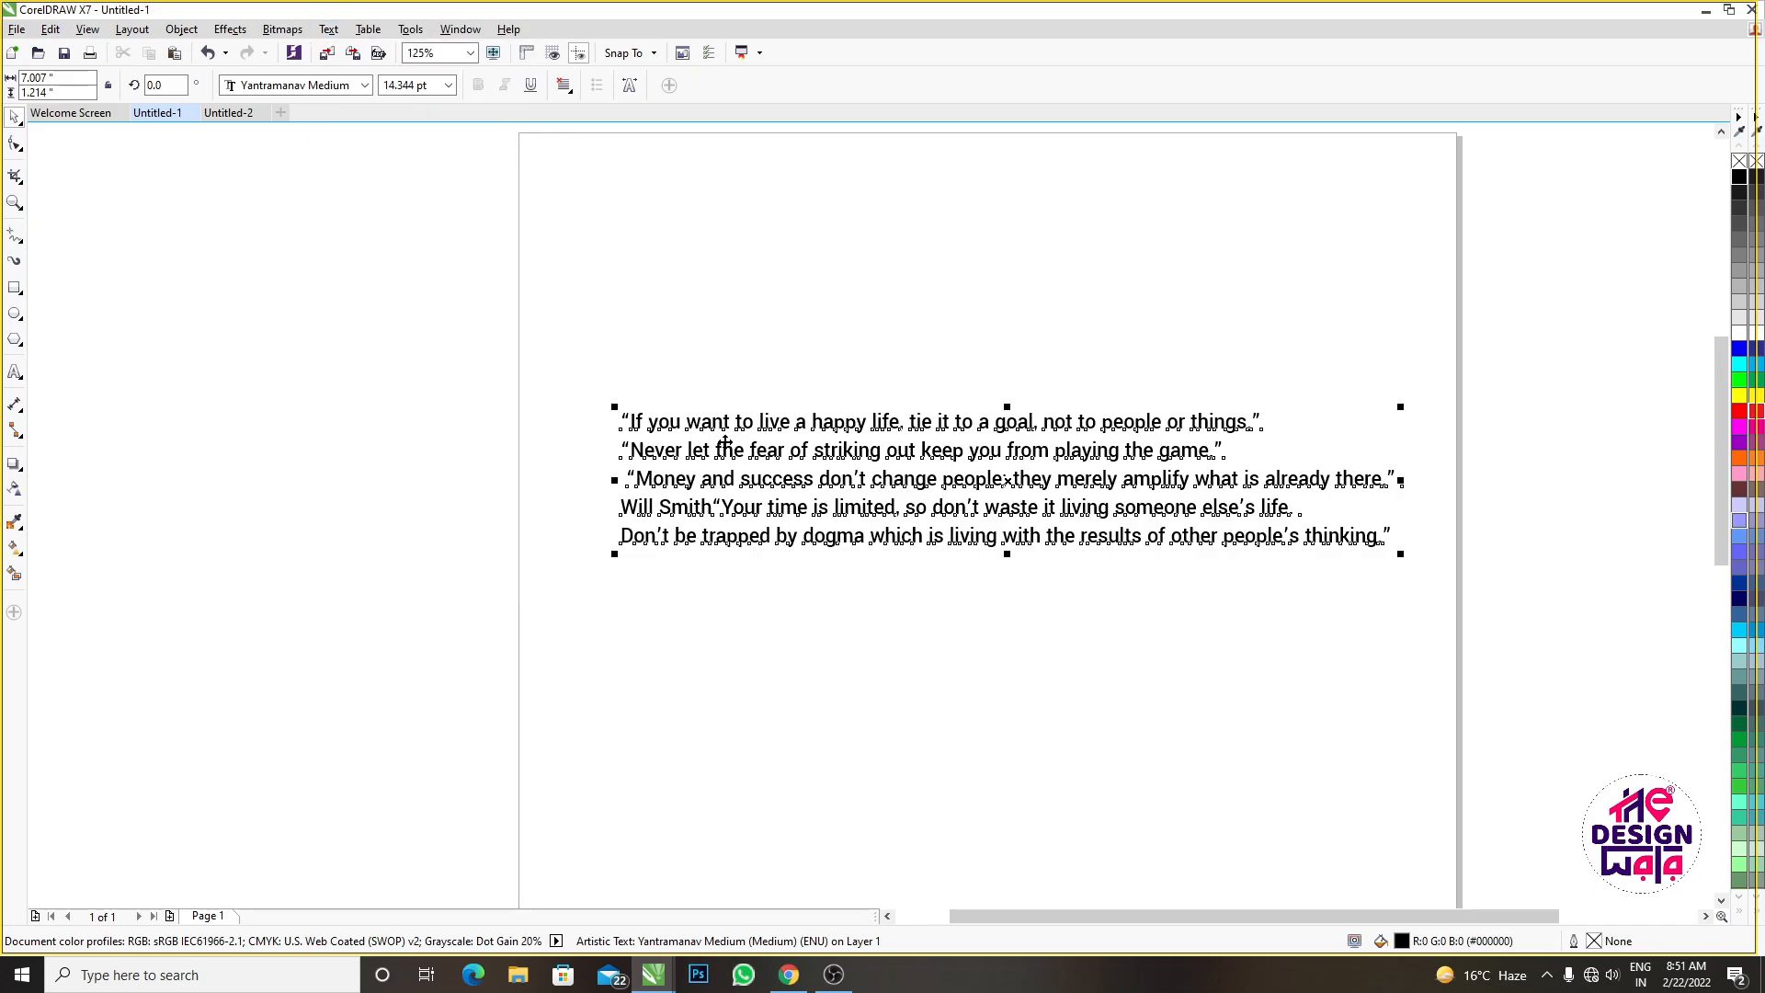
double_click(722, 450)
key(ctrl+a)
key(ctrl+c)
key(Delete)
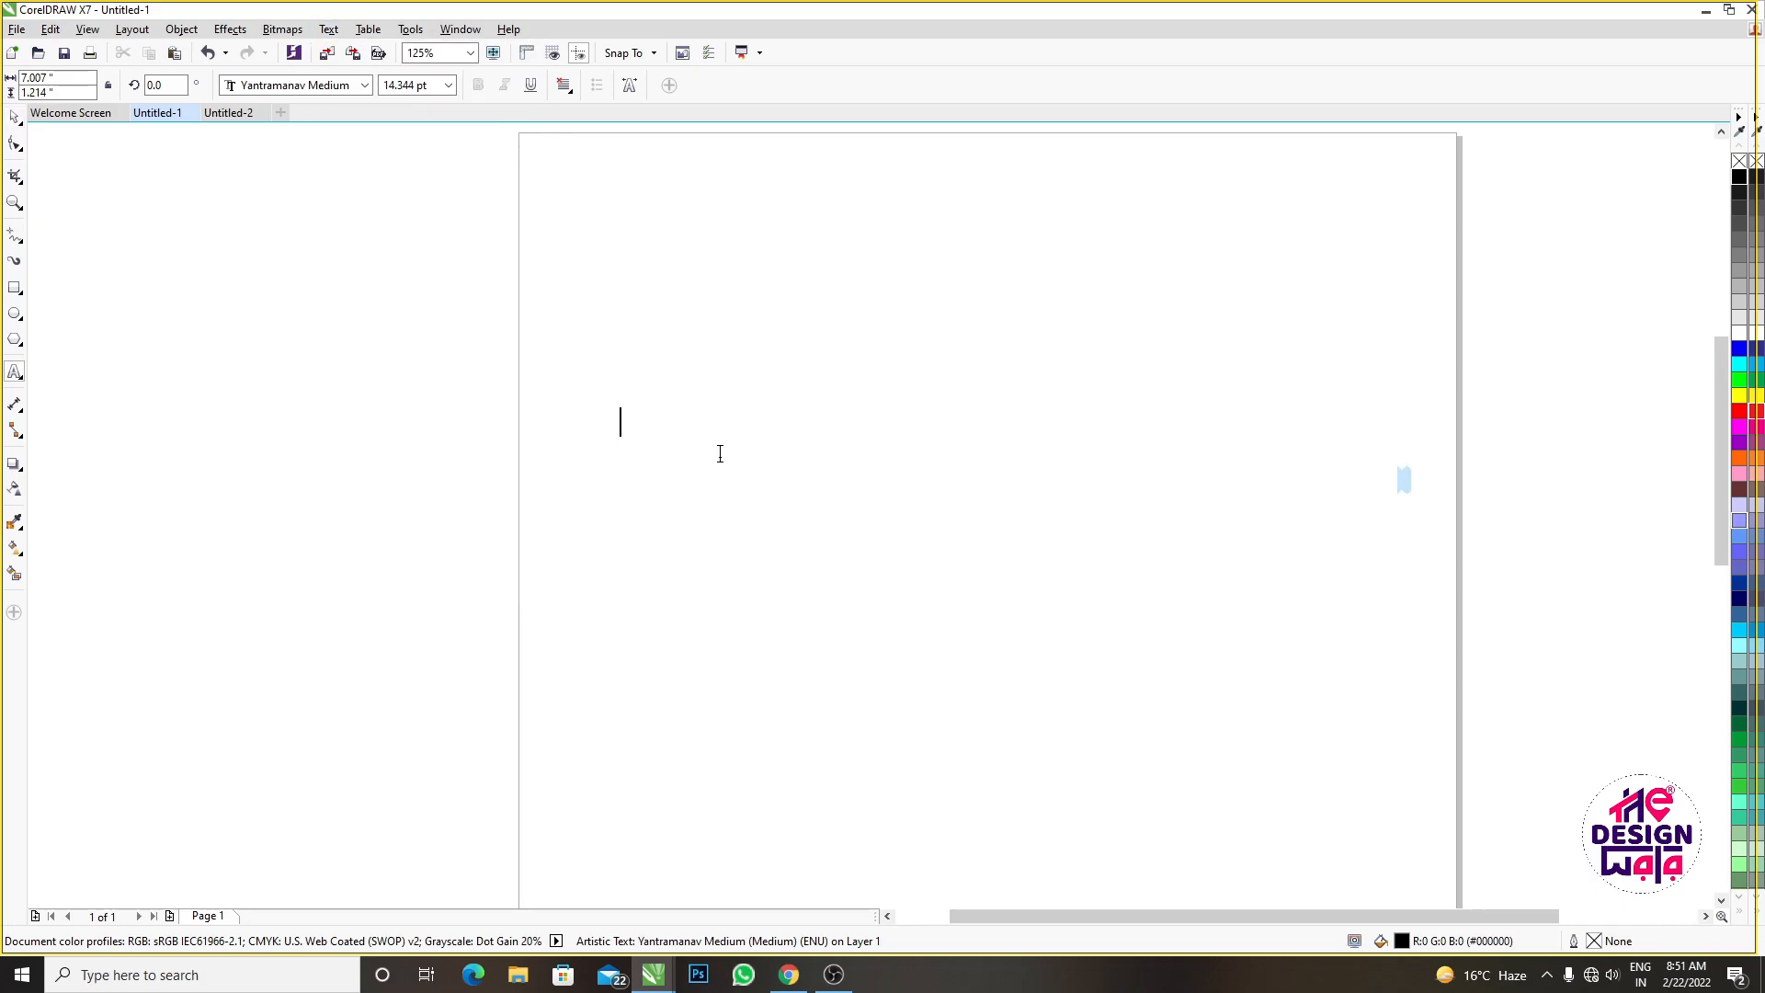
Draw a paragraph text frame about 7.37 by 4.15 inches on the page
drag(610, 315, 1425, 777)
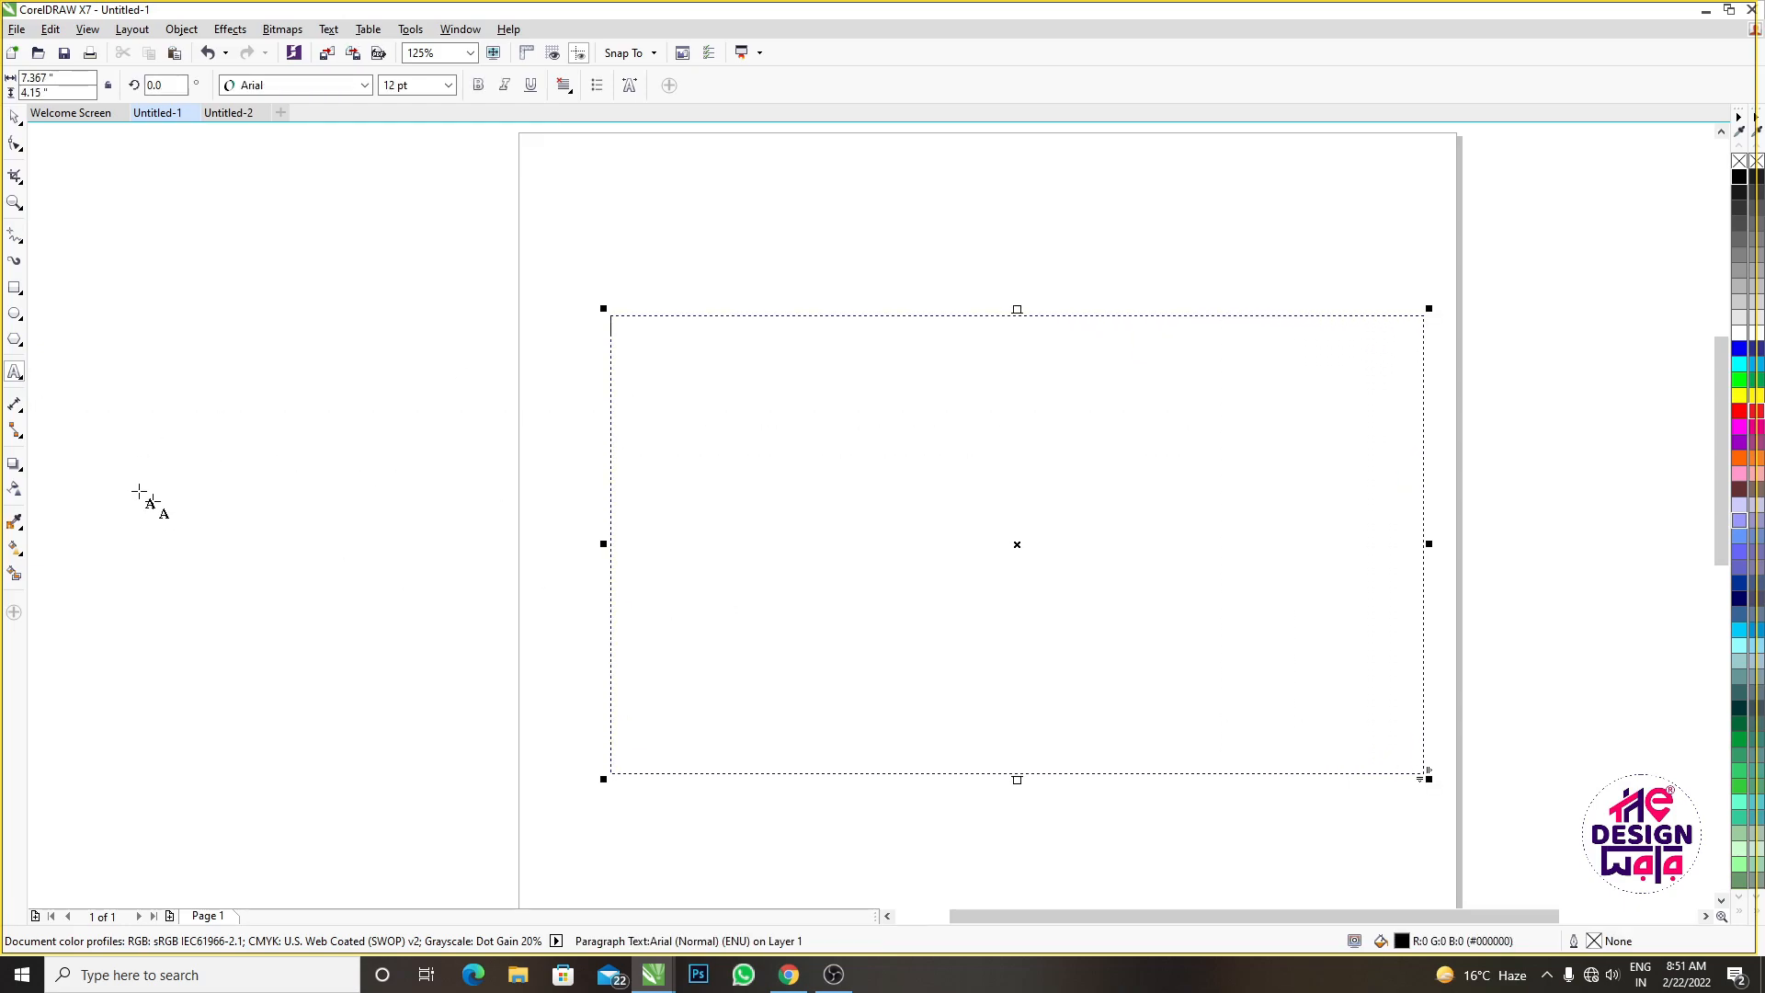
click(14, 373)
scroll(670, 433, down, 2)
scroll(655, 425, up, 1)
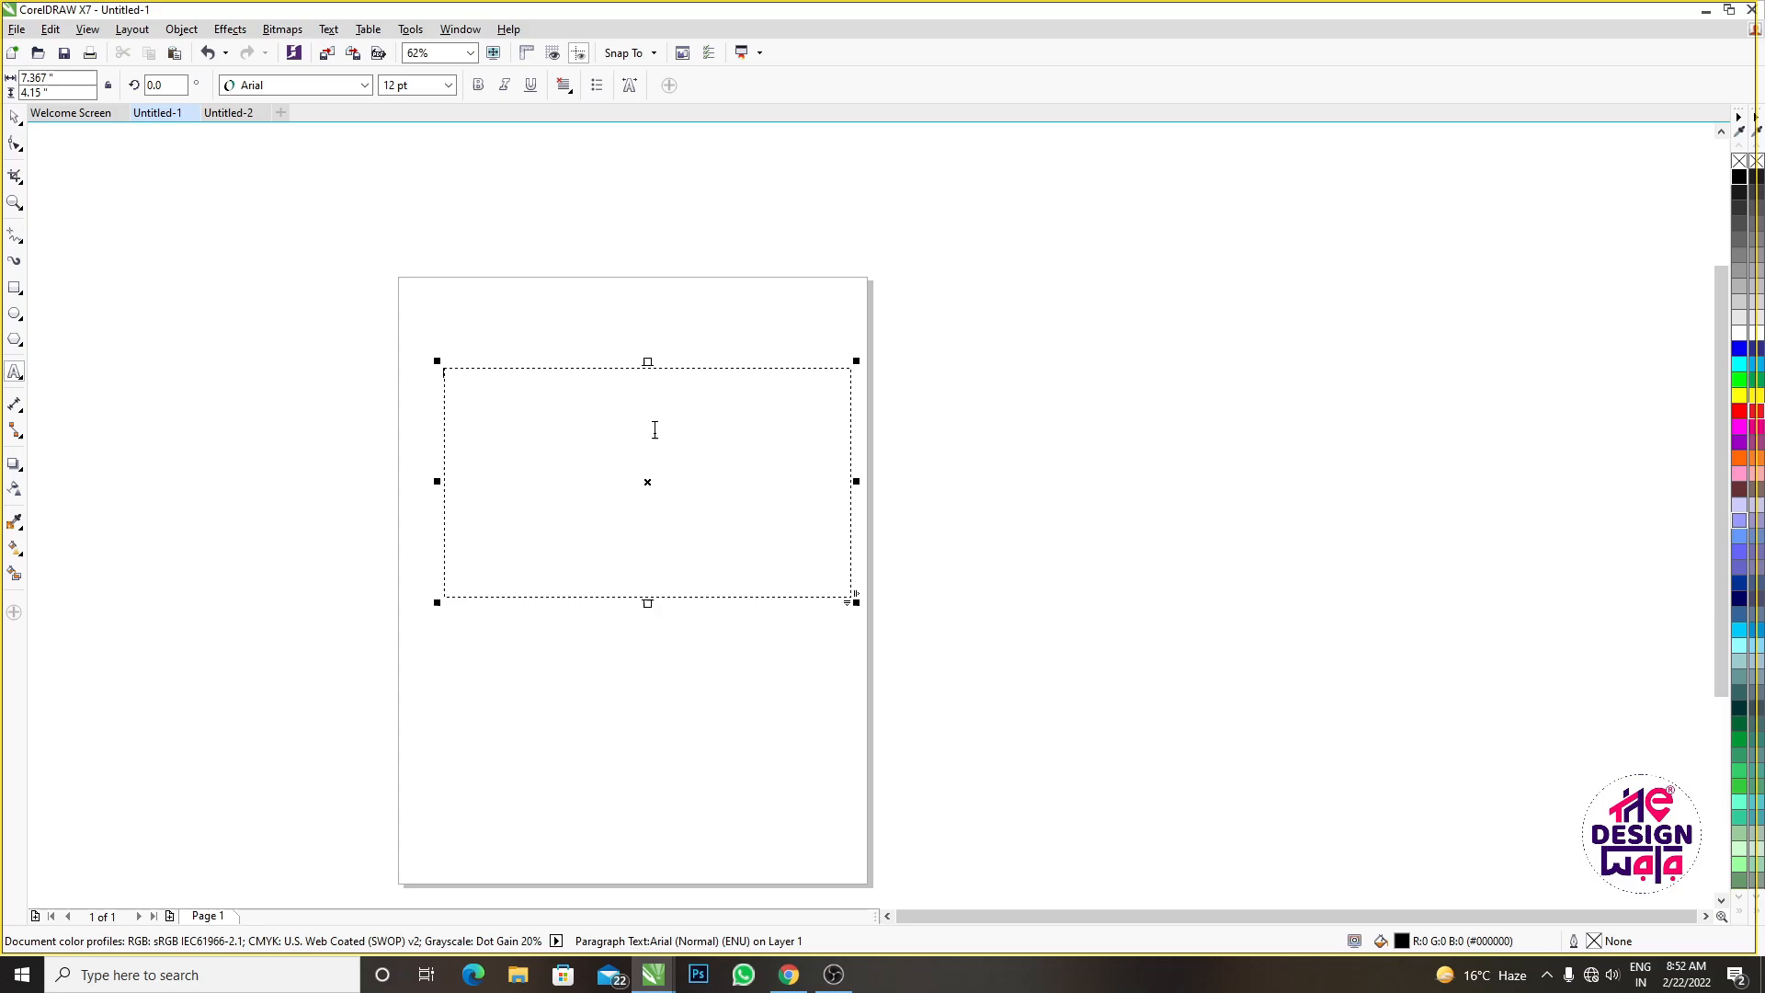
Paste the copied quotes into the paragraph frame and shrink the frame to about 5.5 by 3.1 inches
click(652, 430)
key(ctrl+v)
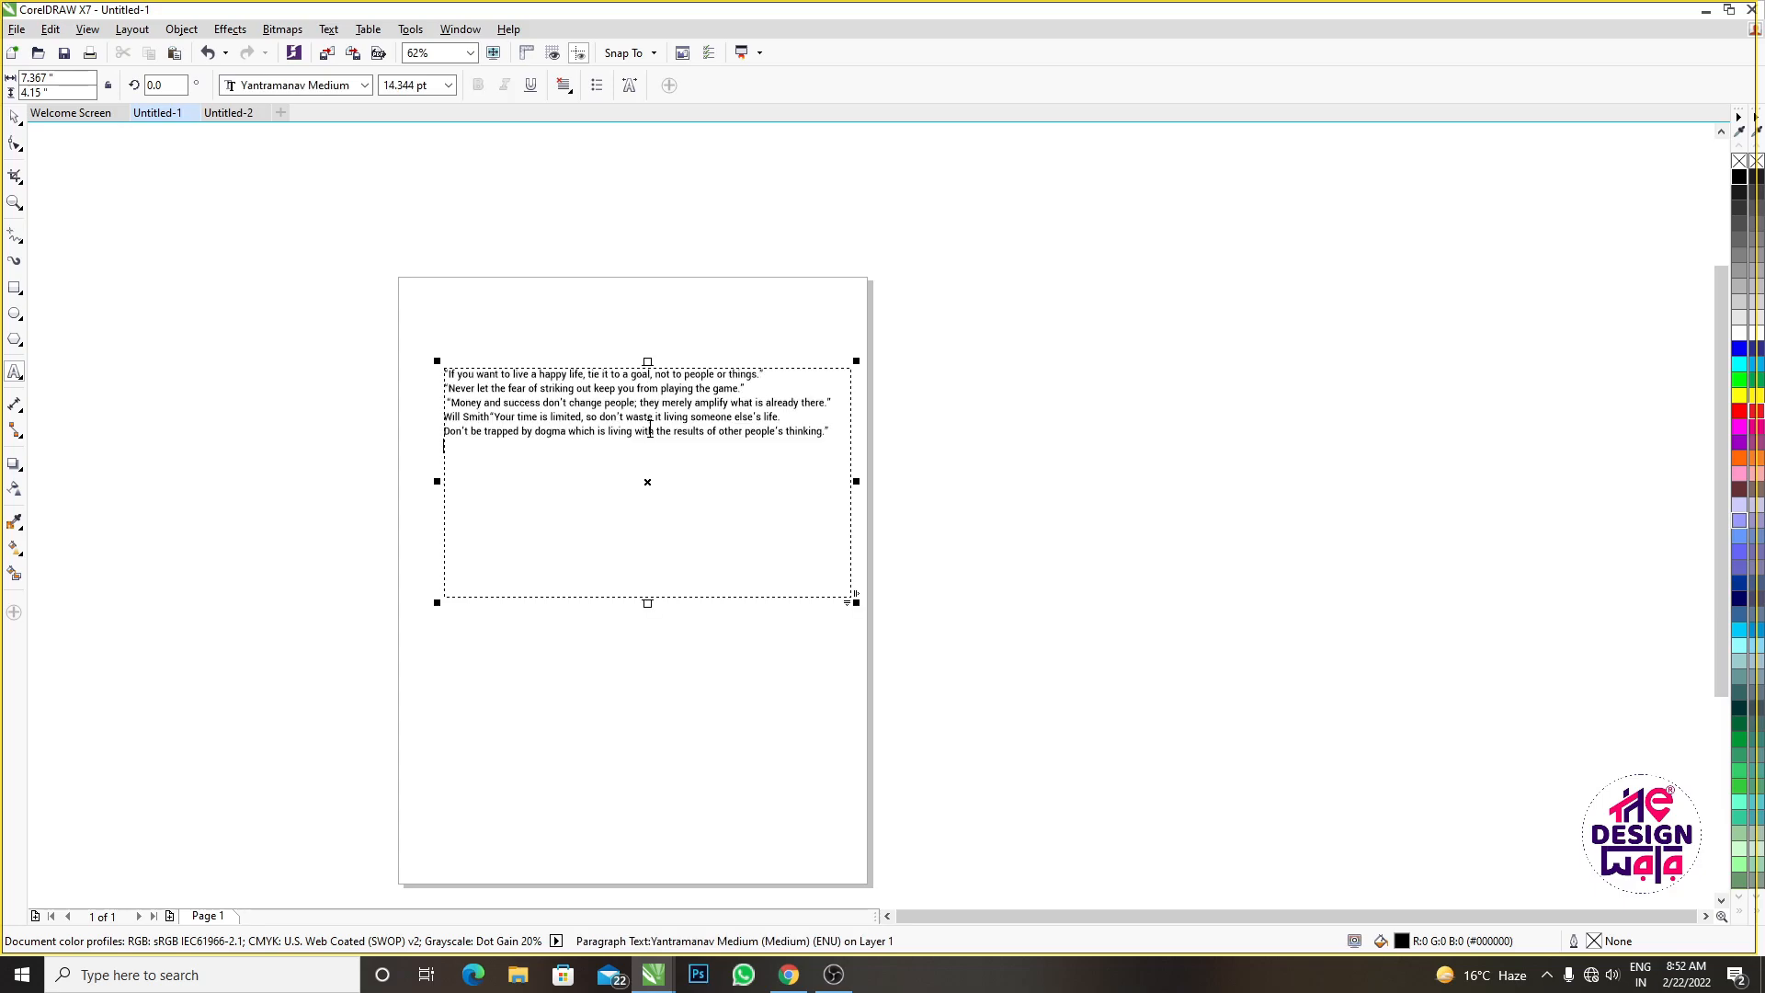
scroll(643, 476, up, 1)
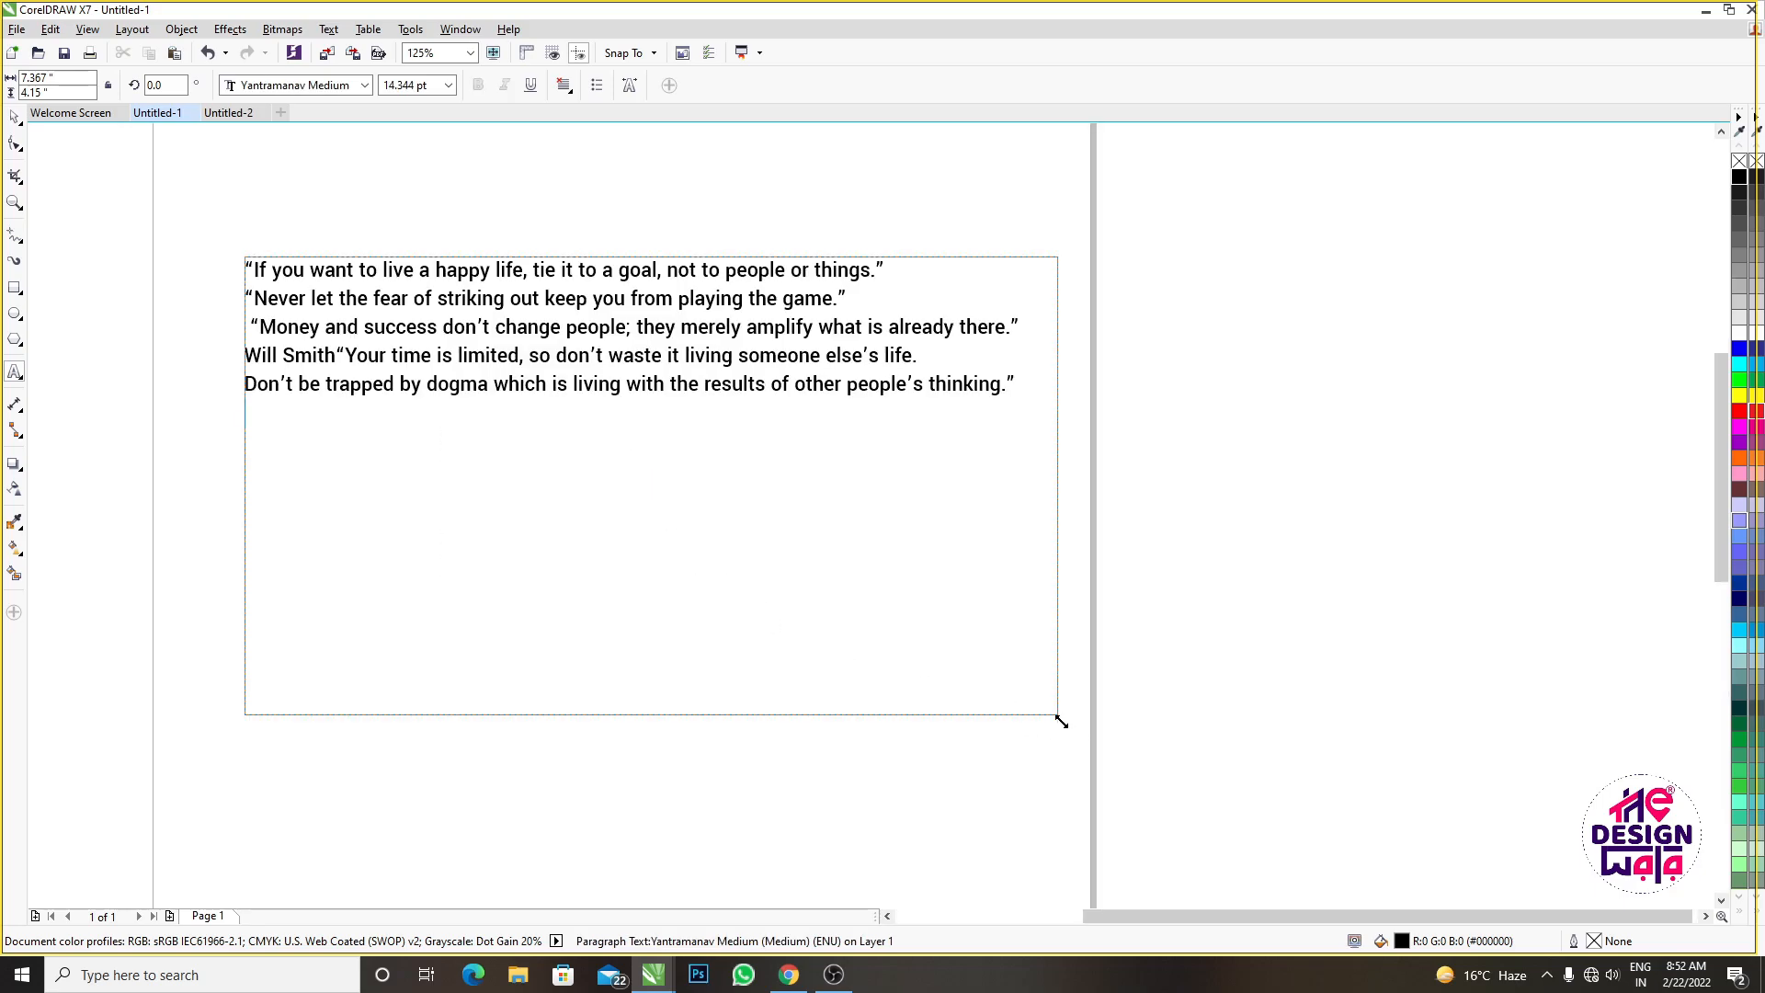
drag(1062, 722, 1001, 580)
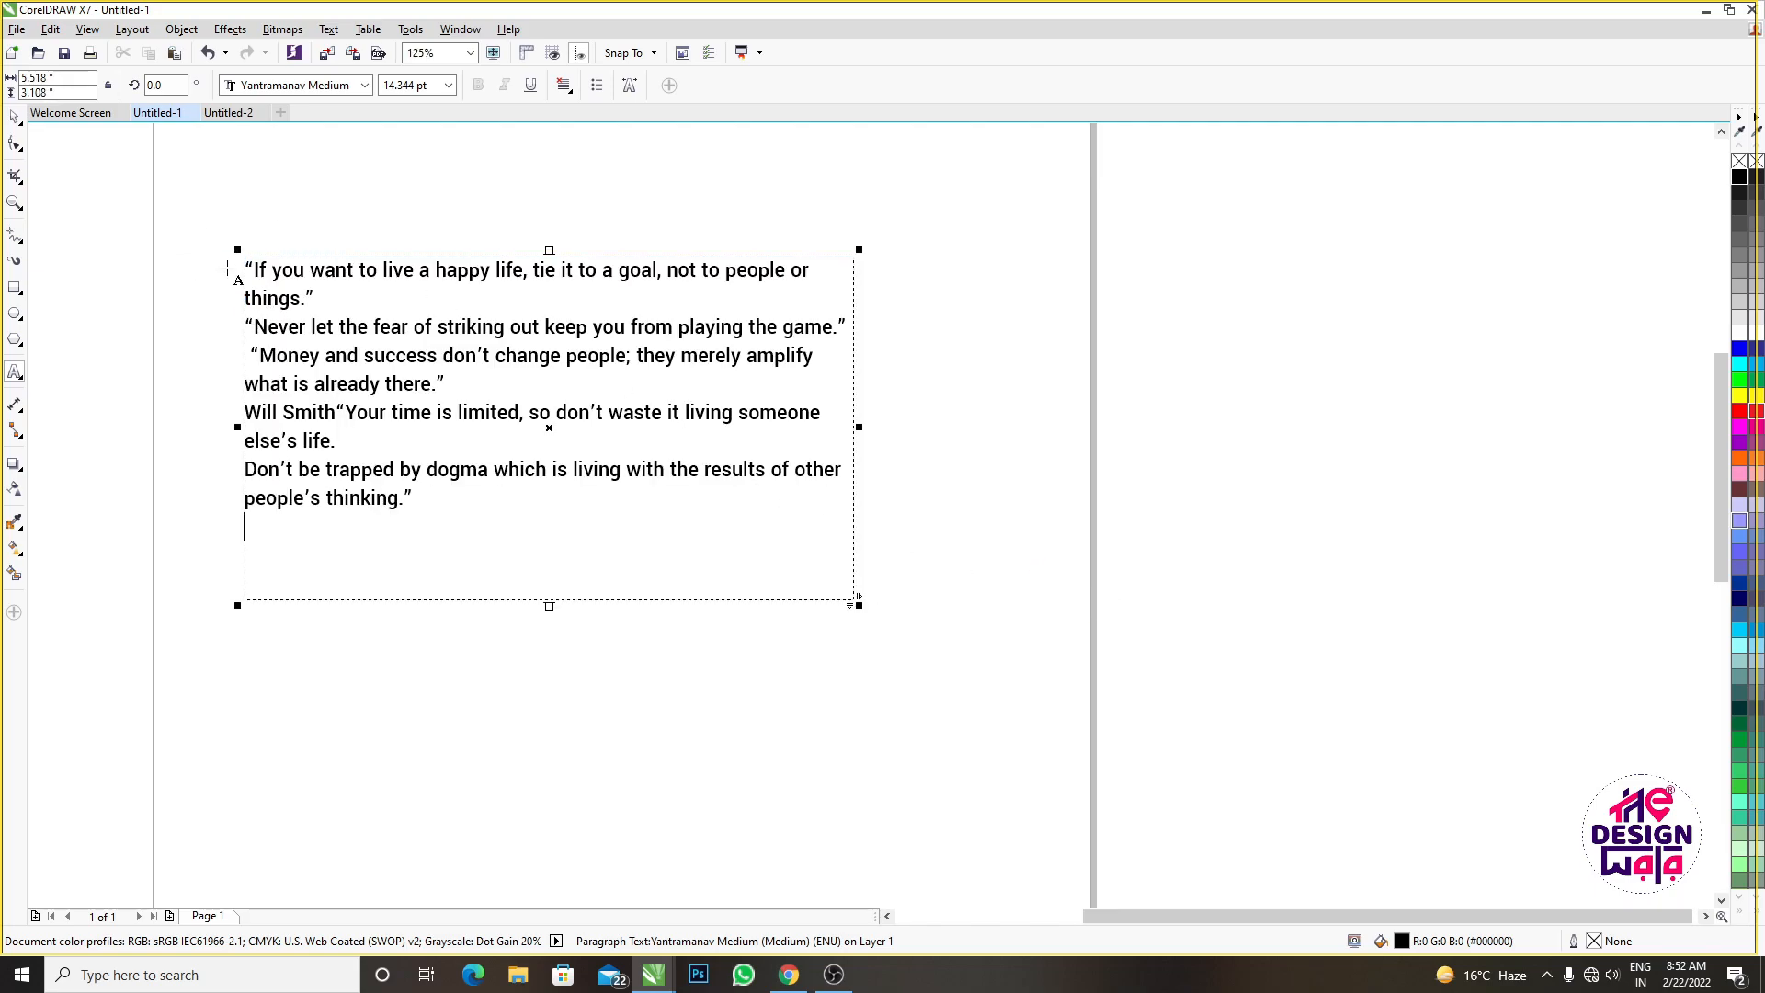
Try to apply a tab location of 3 inches to all the text in the frame
key(ctrl+a)
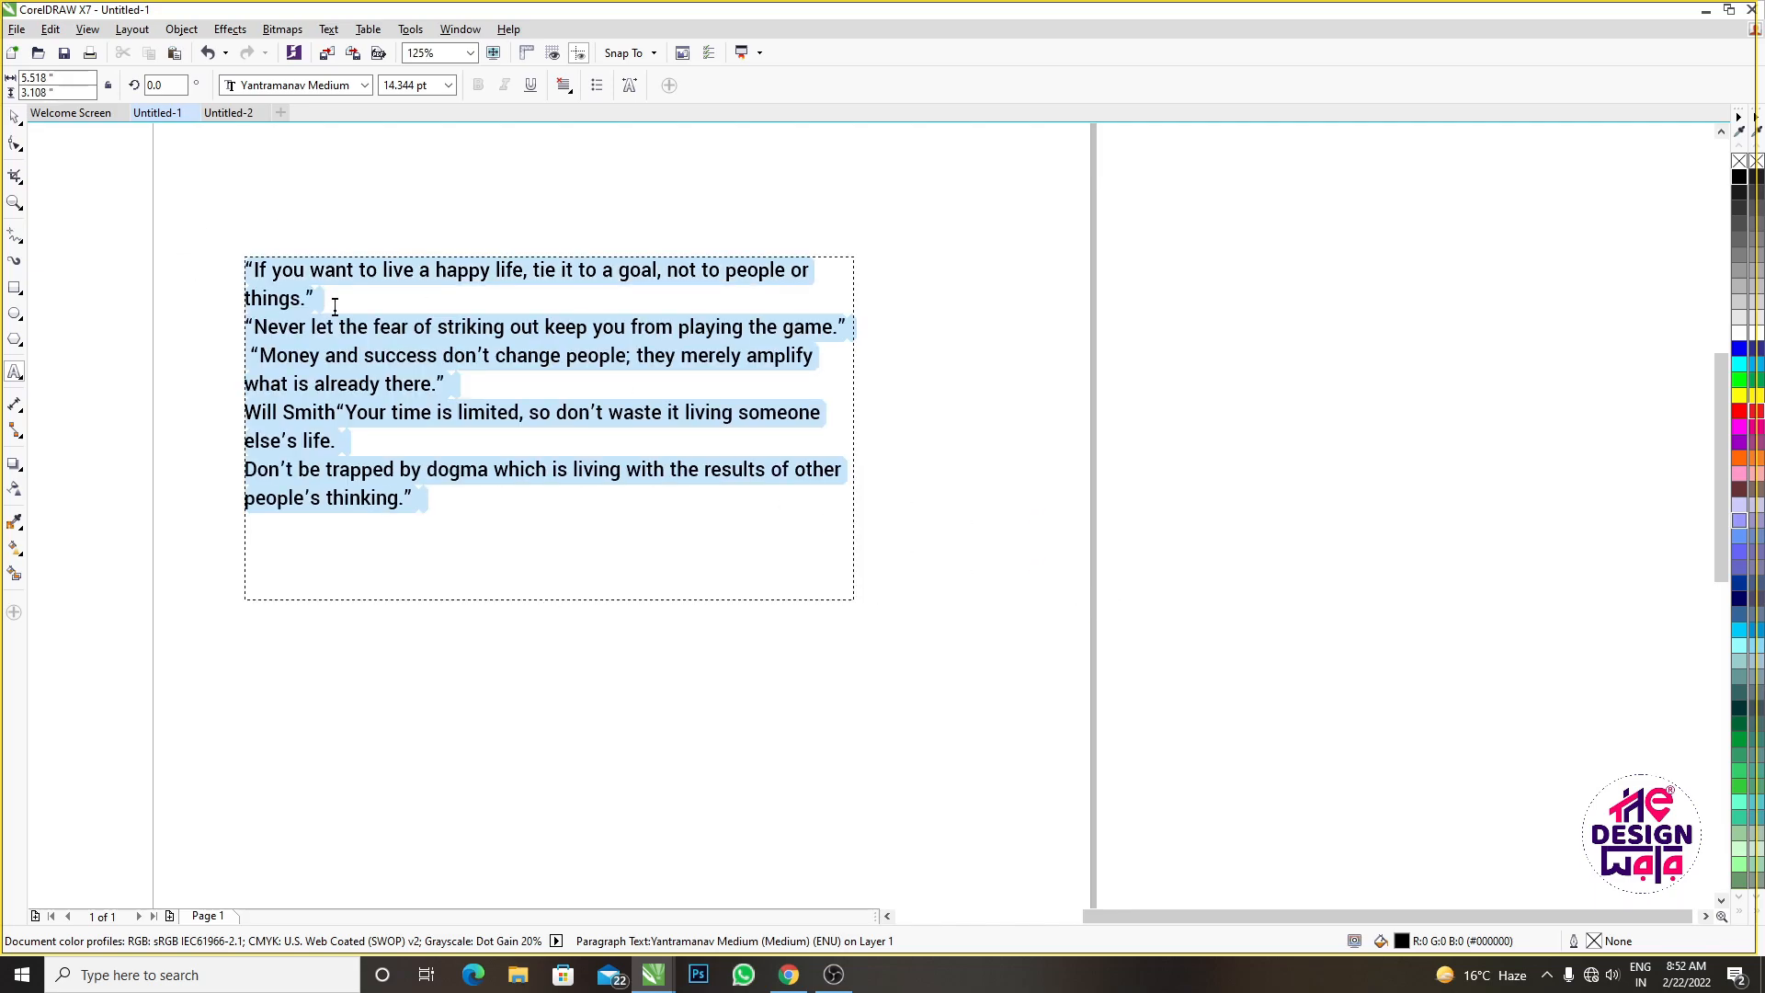
click(330, 30)
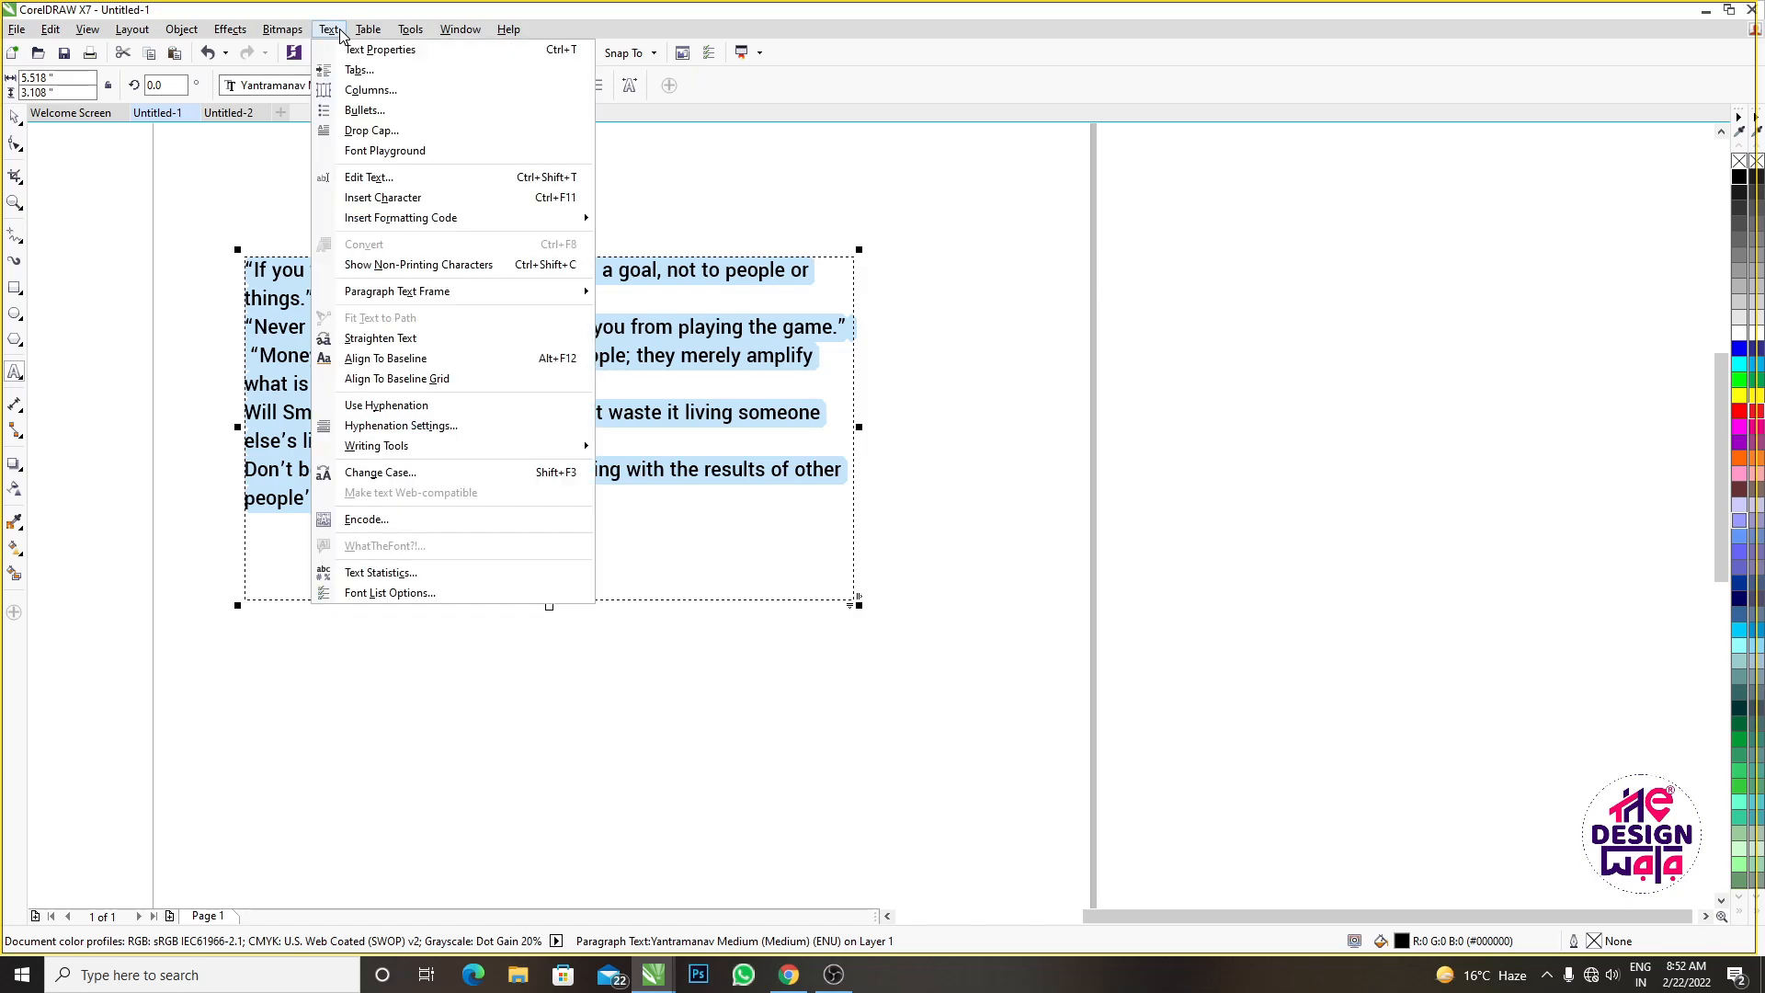
click(358, 71)
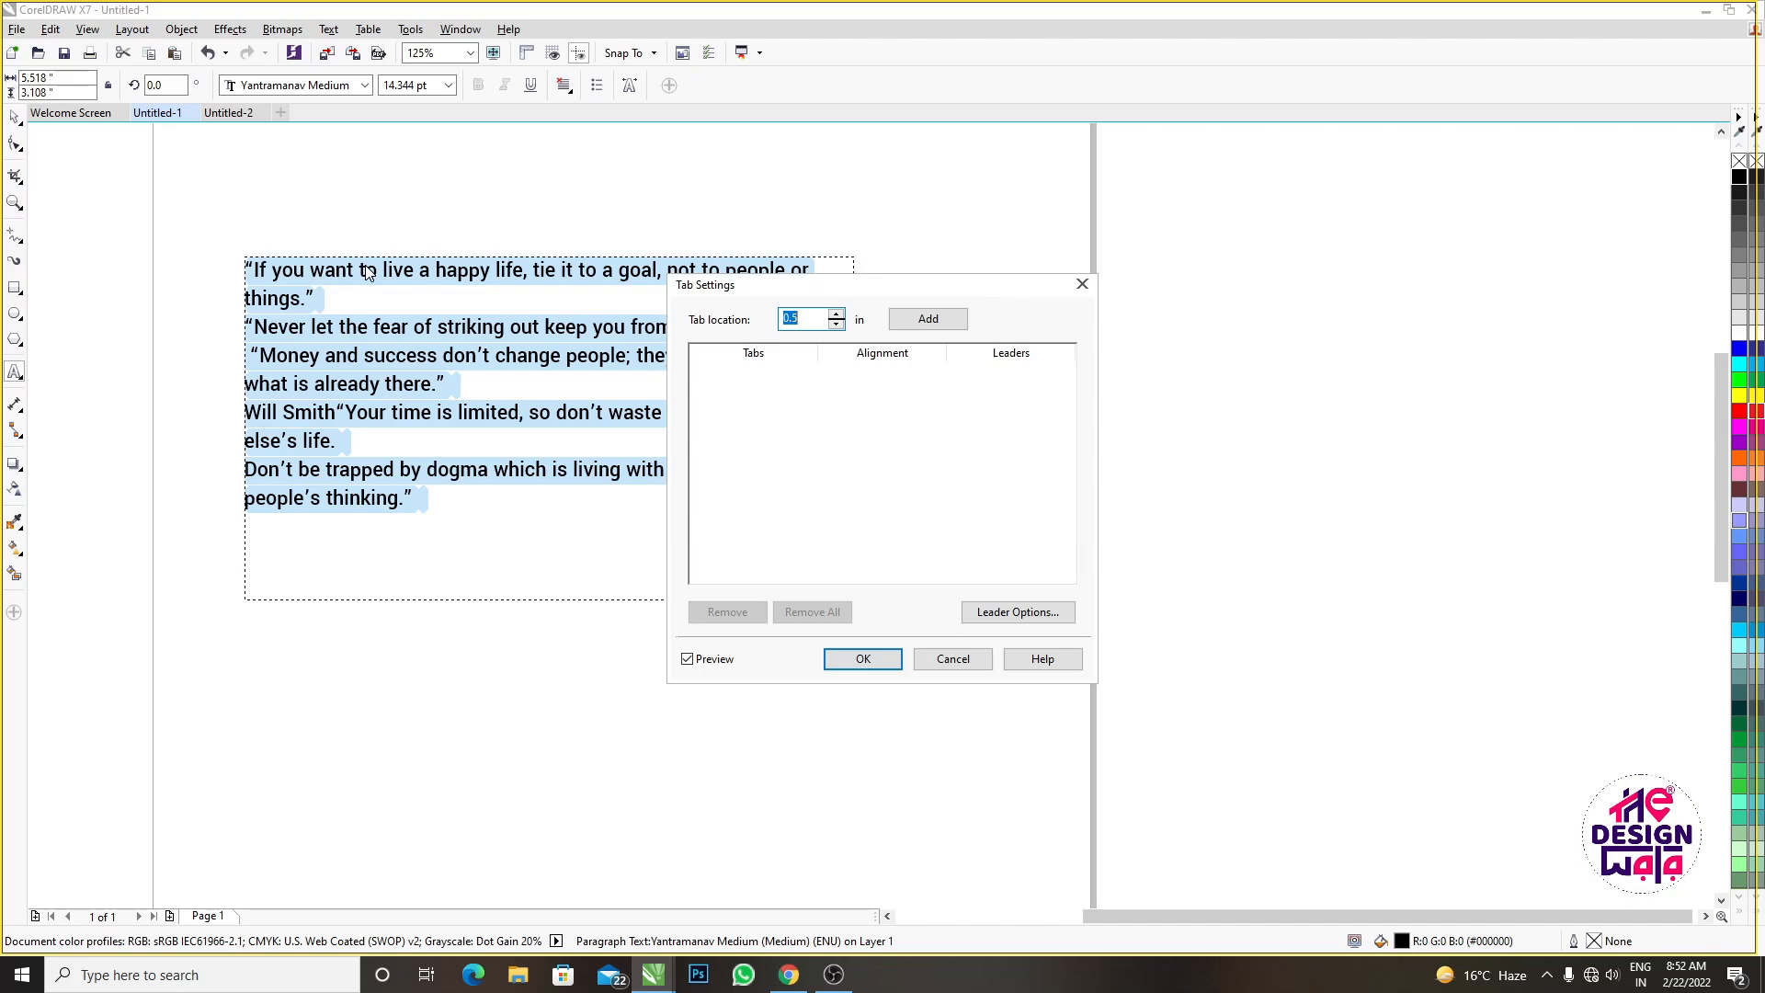
click(782, 402)
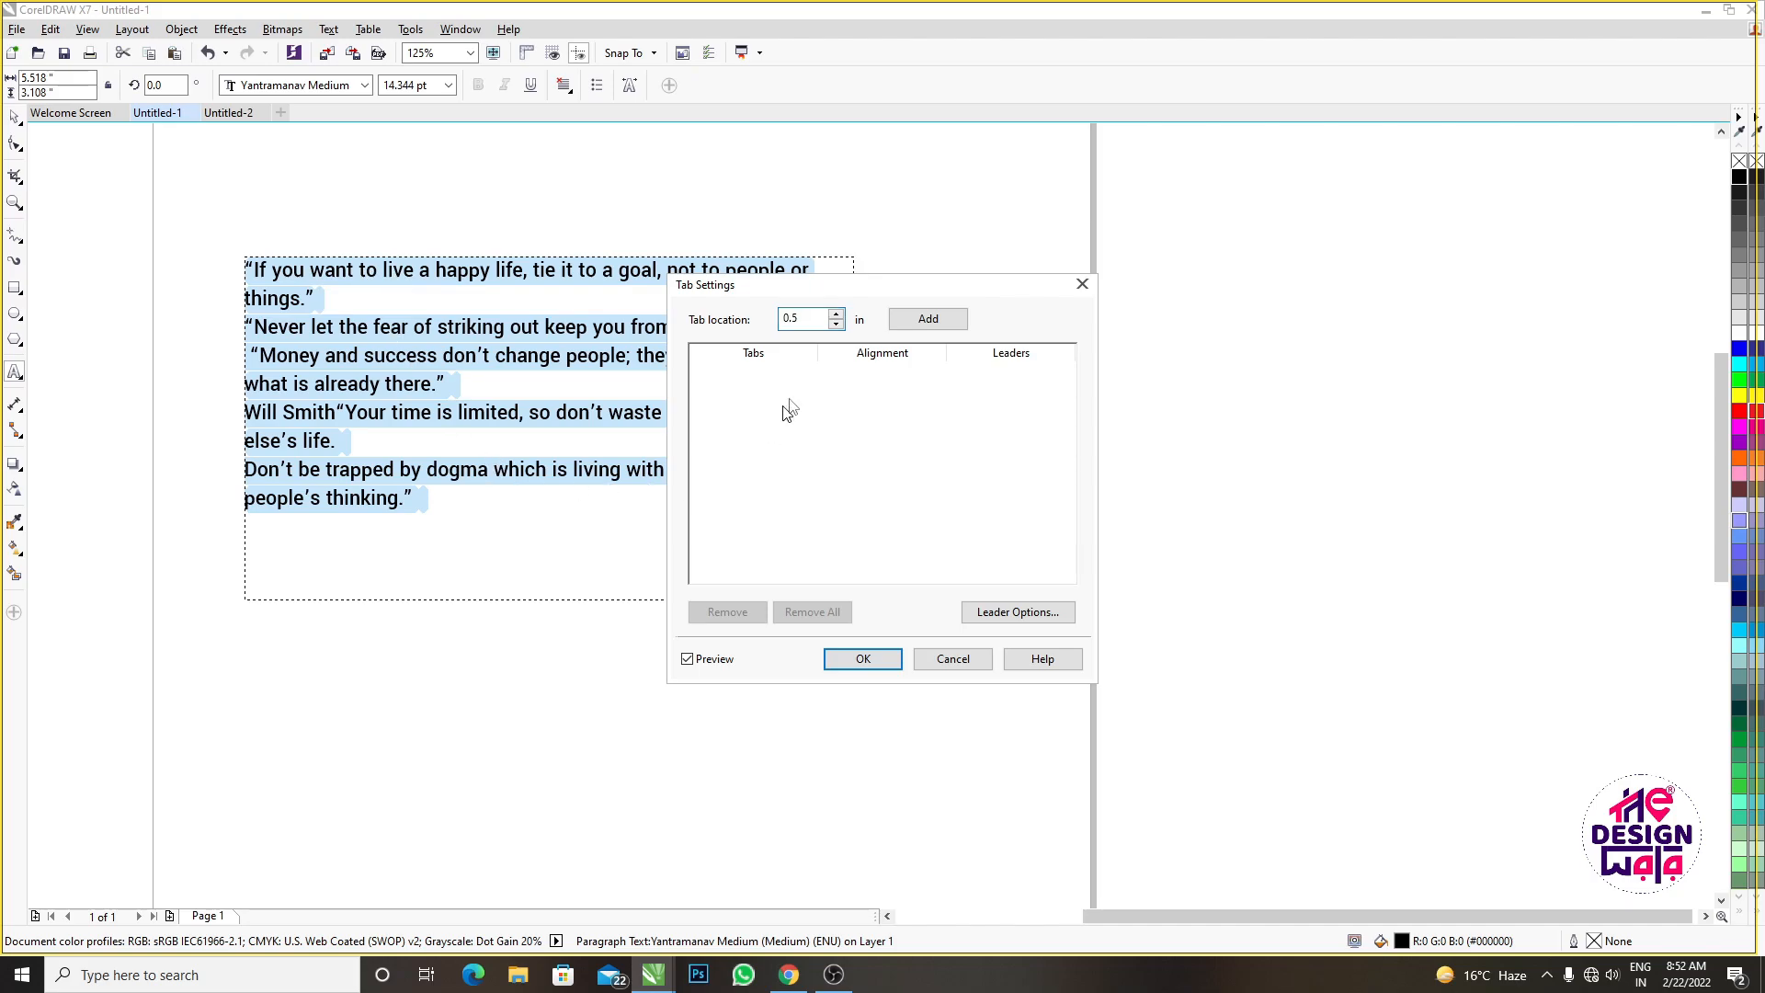
double_click(801, 314)
text(3)
click(871, 658)
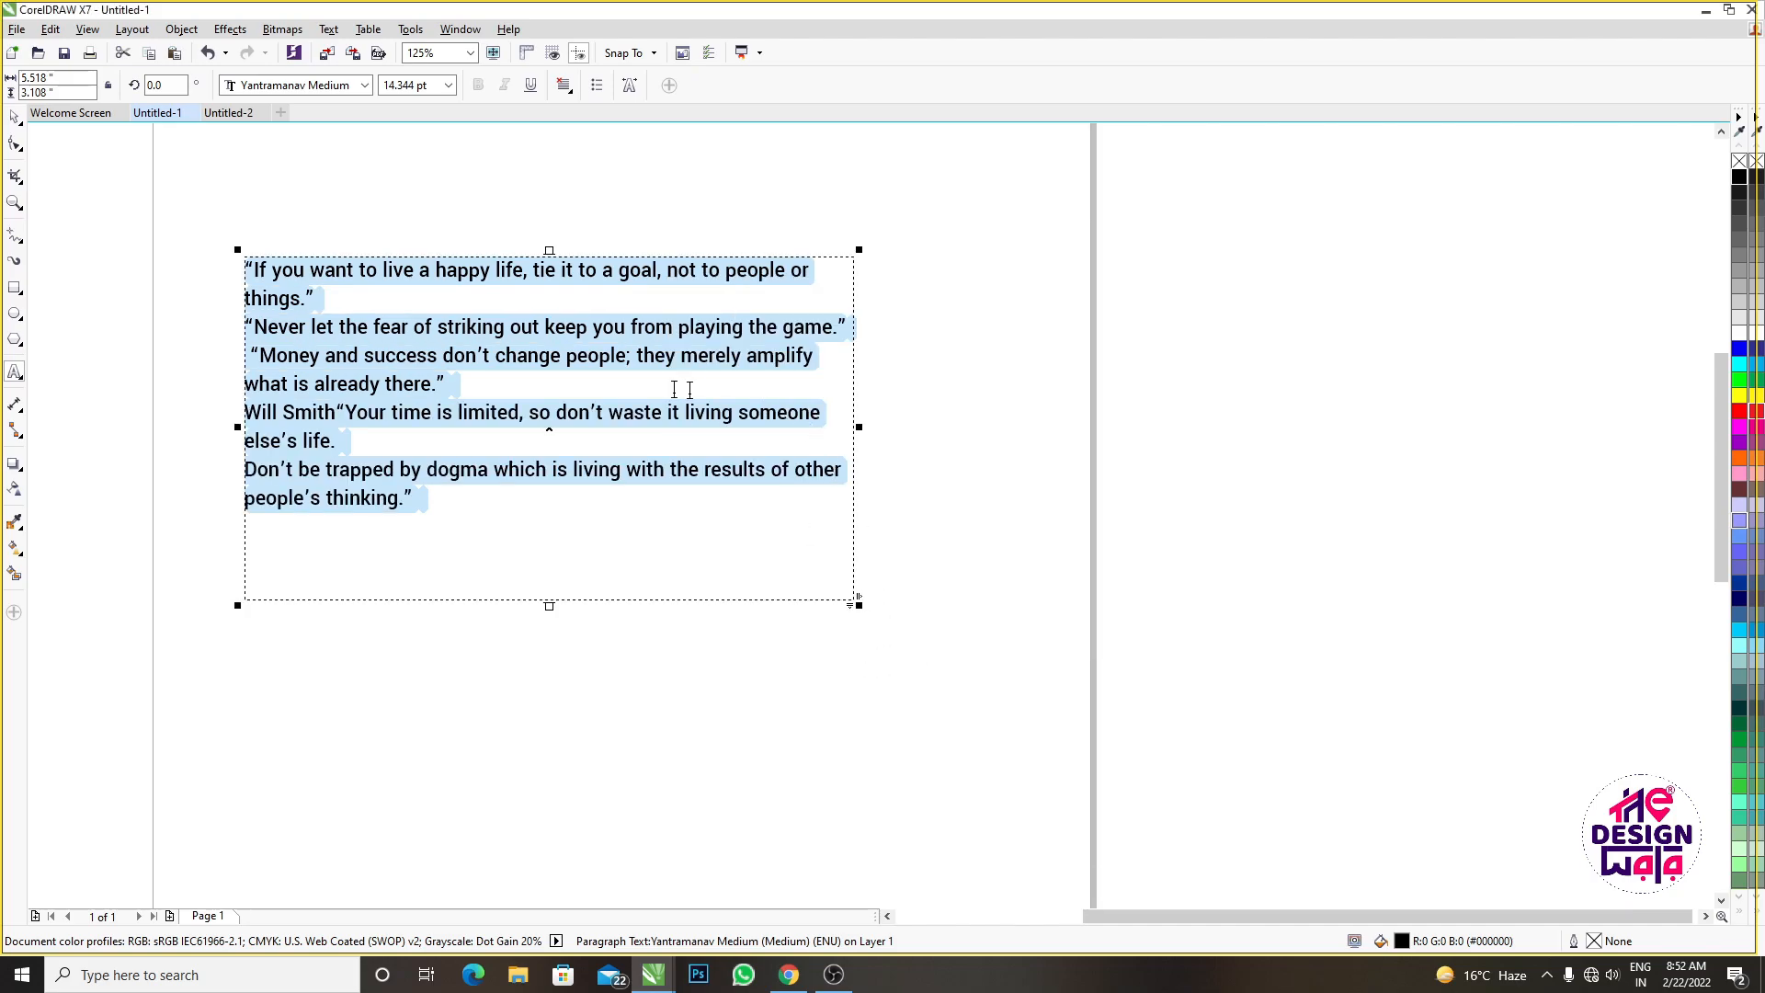
Add a tab stop at 4 inches for the paragraph beginning "Never let the fear"
click(342, 294)
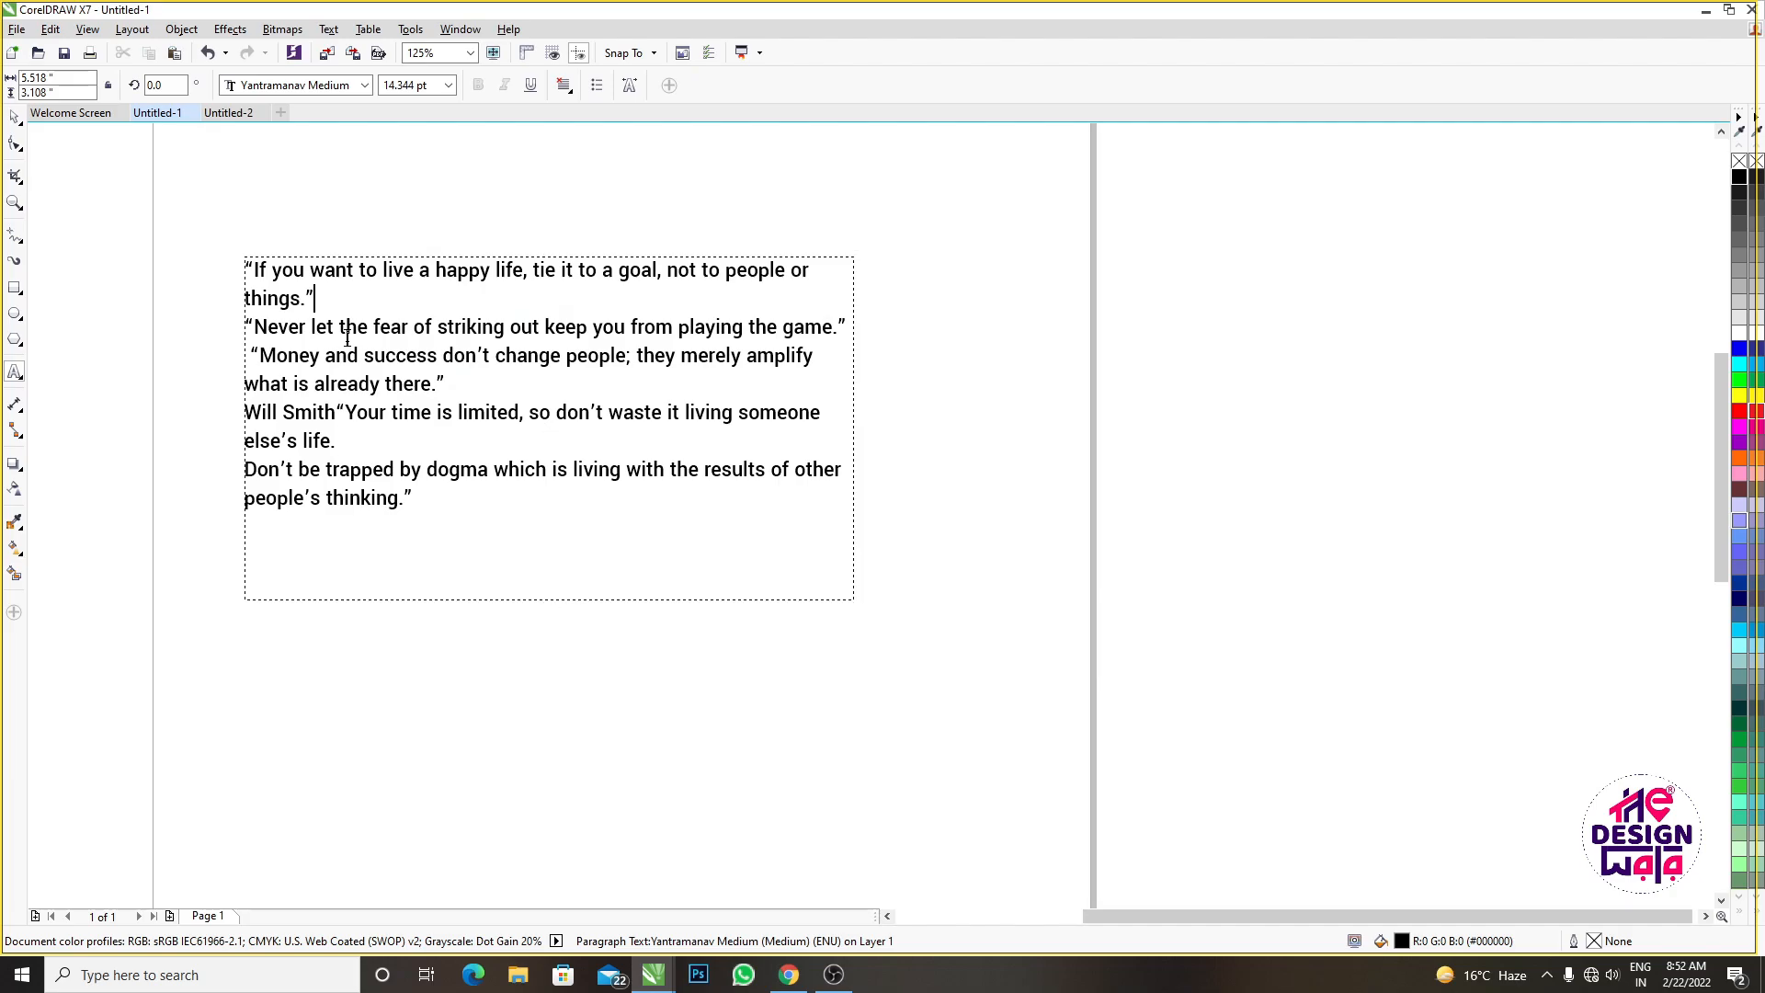
click(337, 327)
click(328, 29)
click(393, 72)
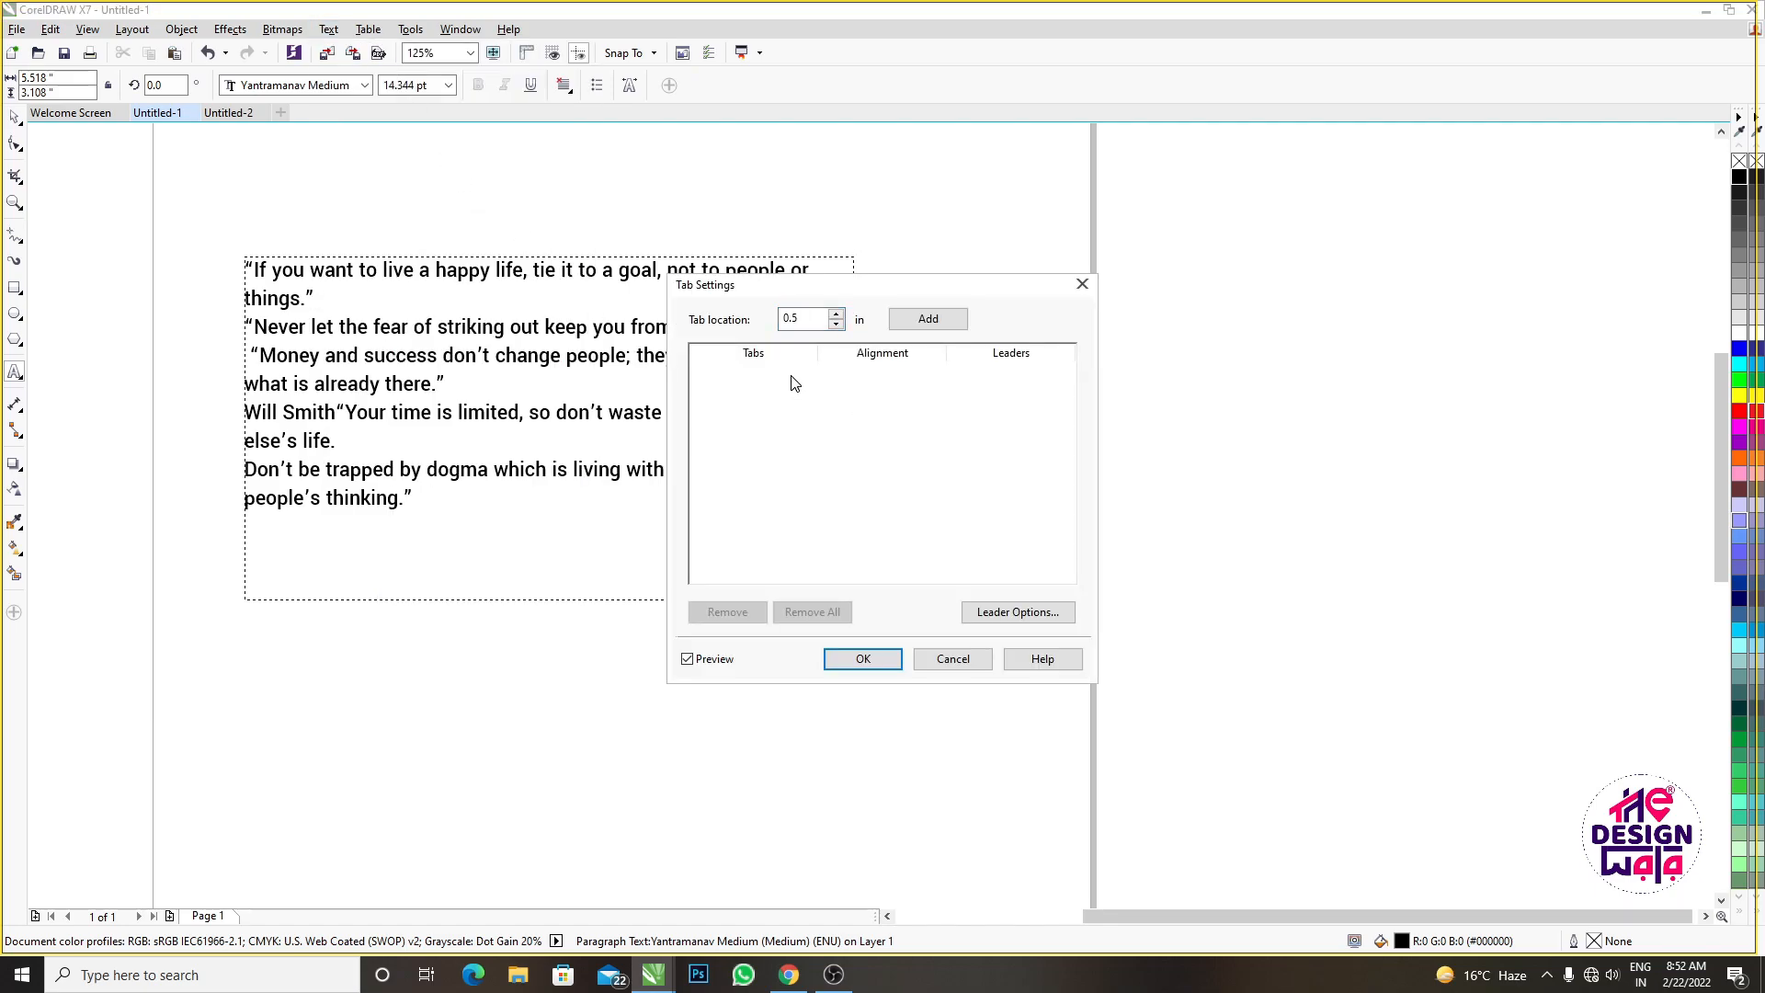
double_click(796, 319)
text(4)
key(Return)
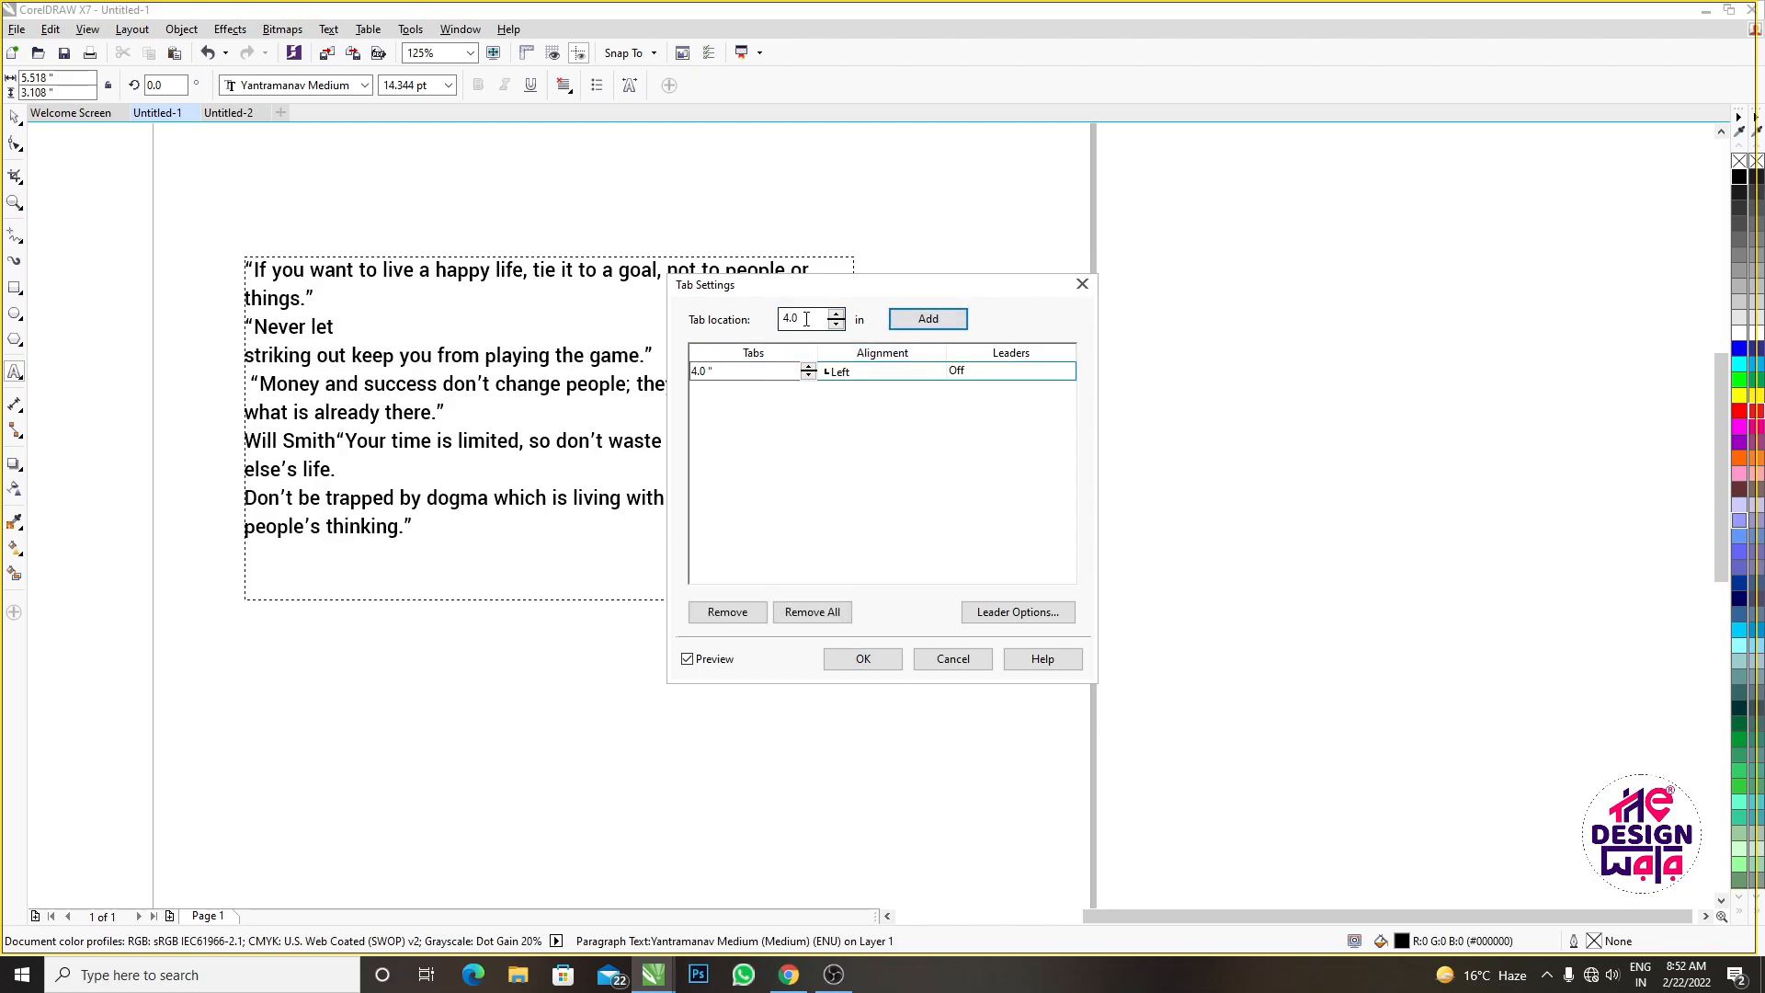
Add two more tab stops using tab locations of 5 and 6 inches, and select the 4-inch tab entry
text(5)
click(928, 319)
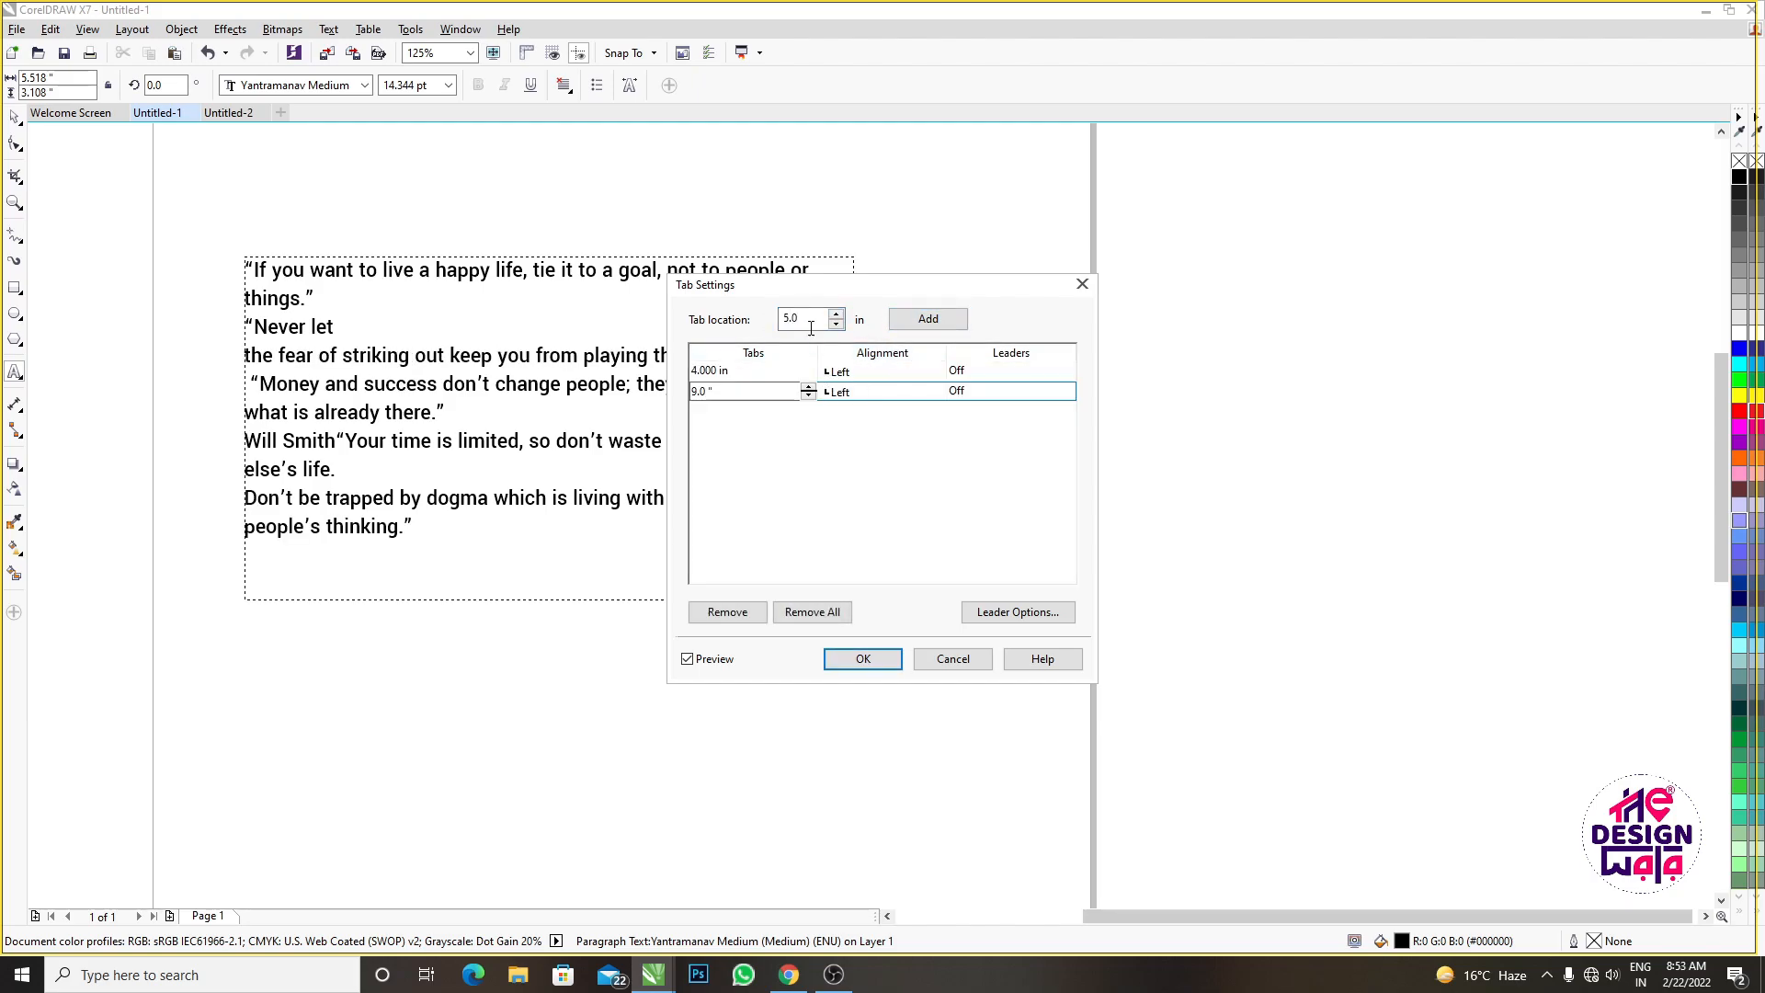
click(783, 320)
text(6)
click(927, 319)
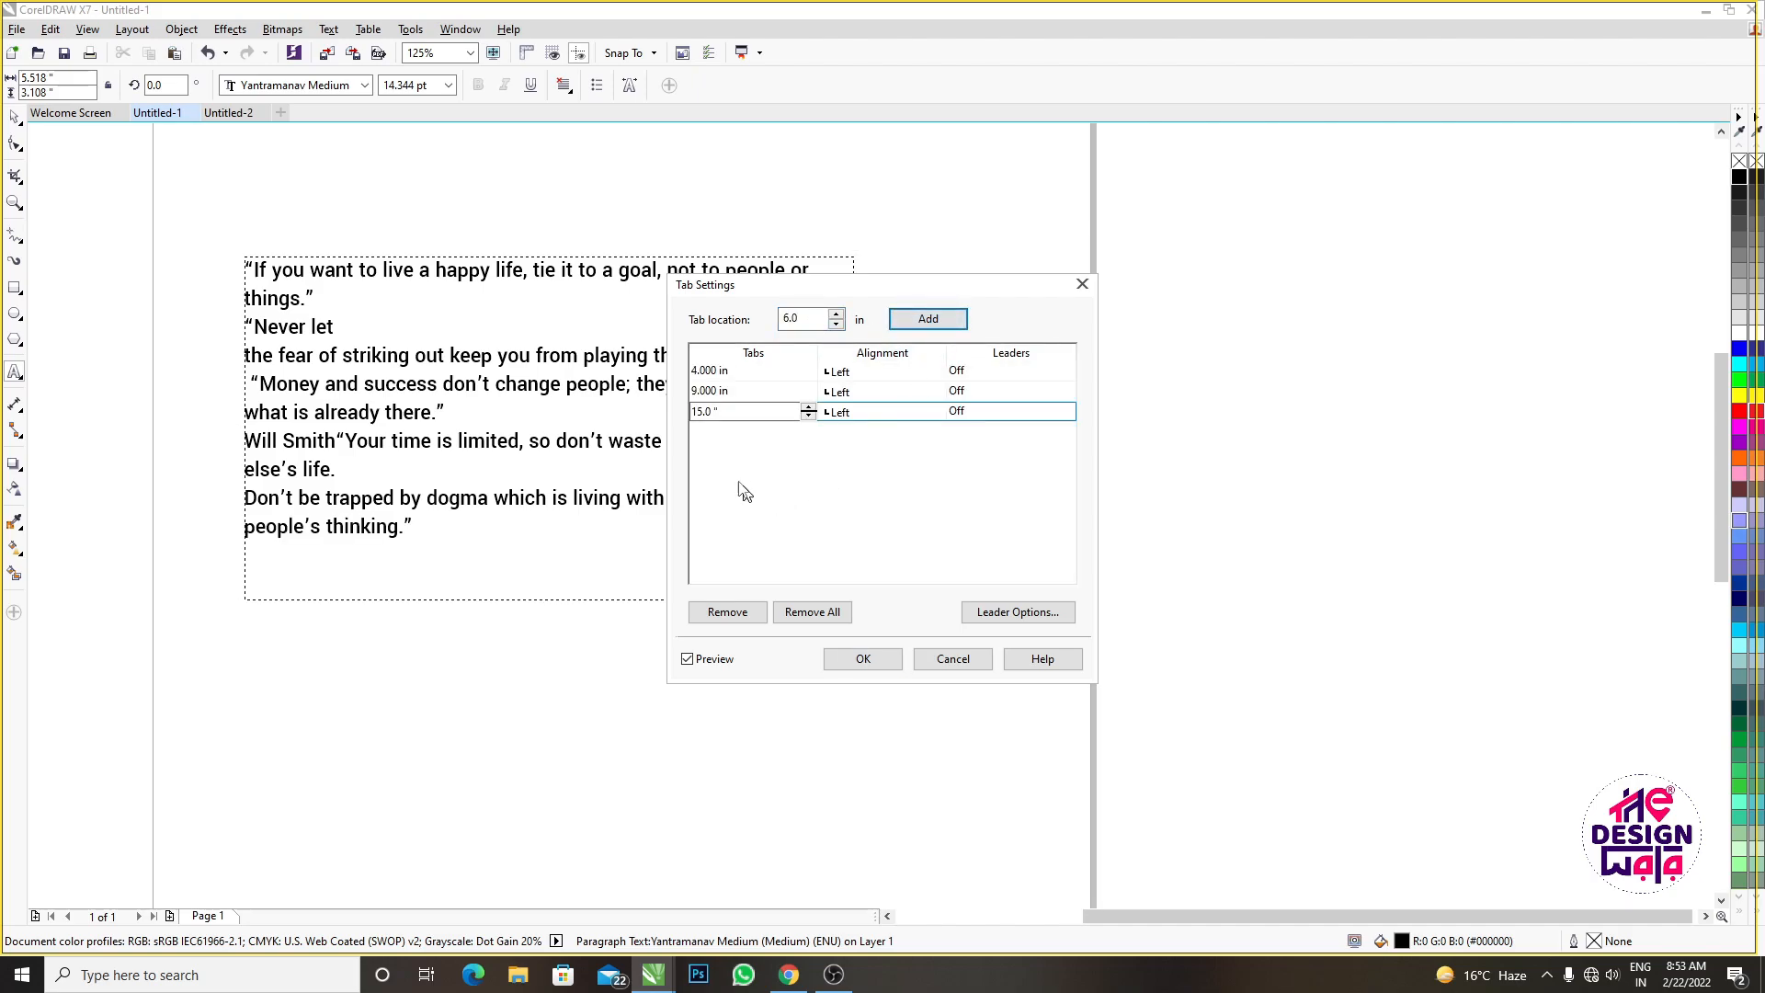
click(742, 372)
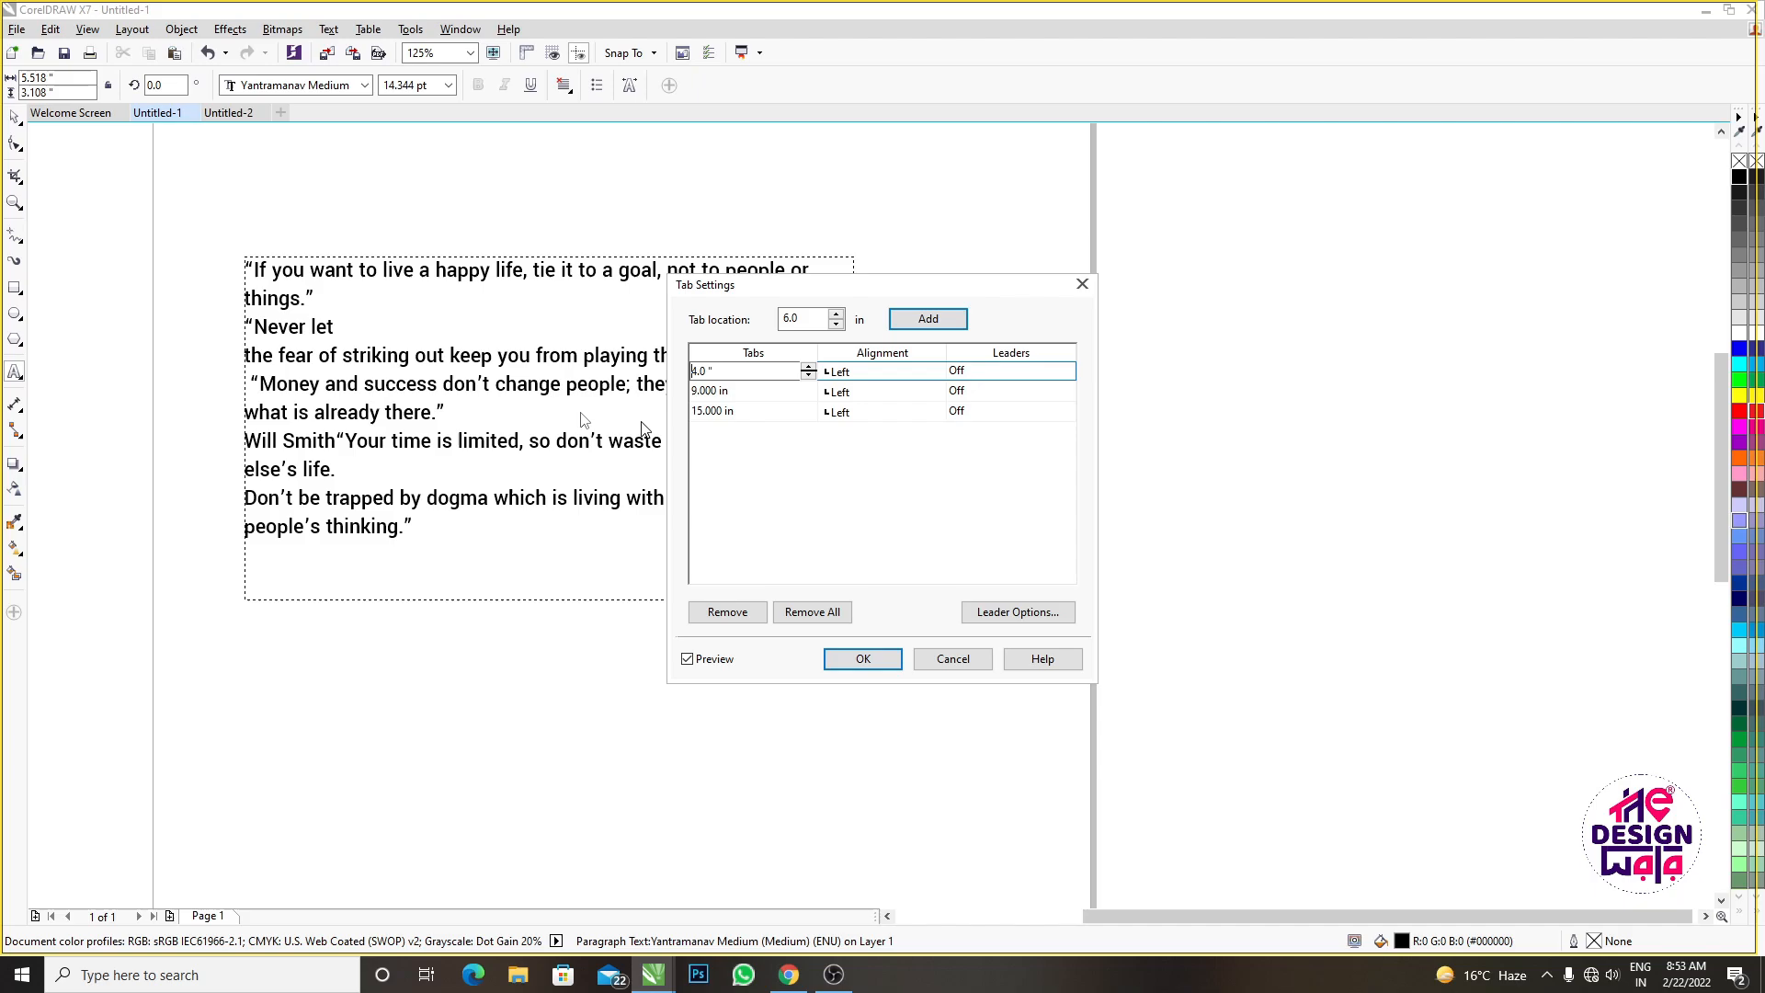
Add one more tab stop using the 6-inch tab location and apply the tab settings
click(337, 329)
click(931, 317)
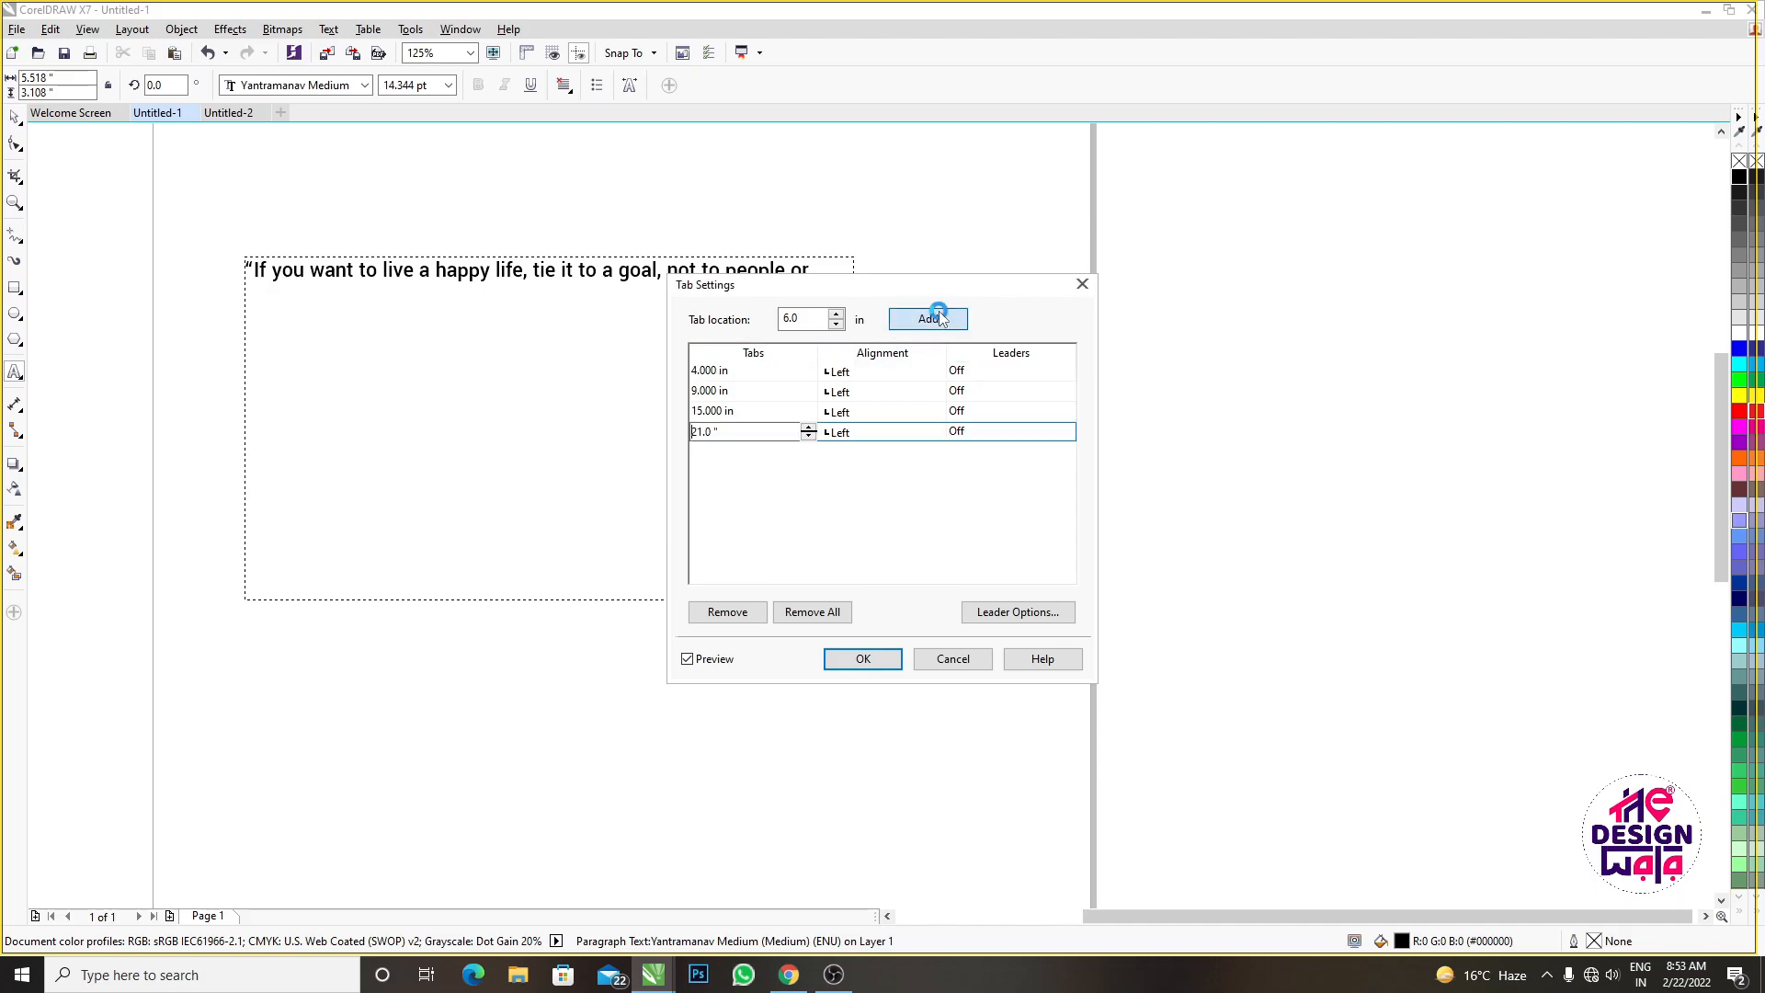
click(864, 659)
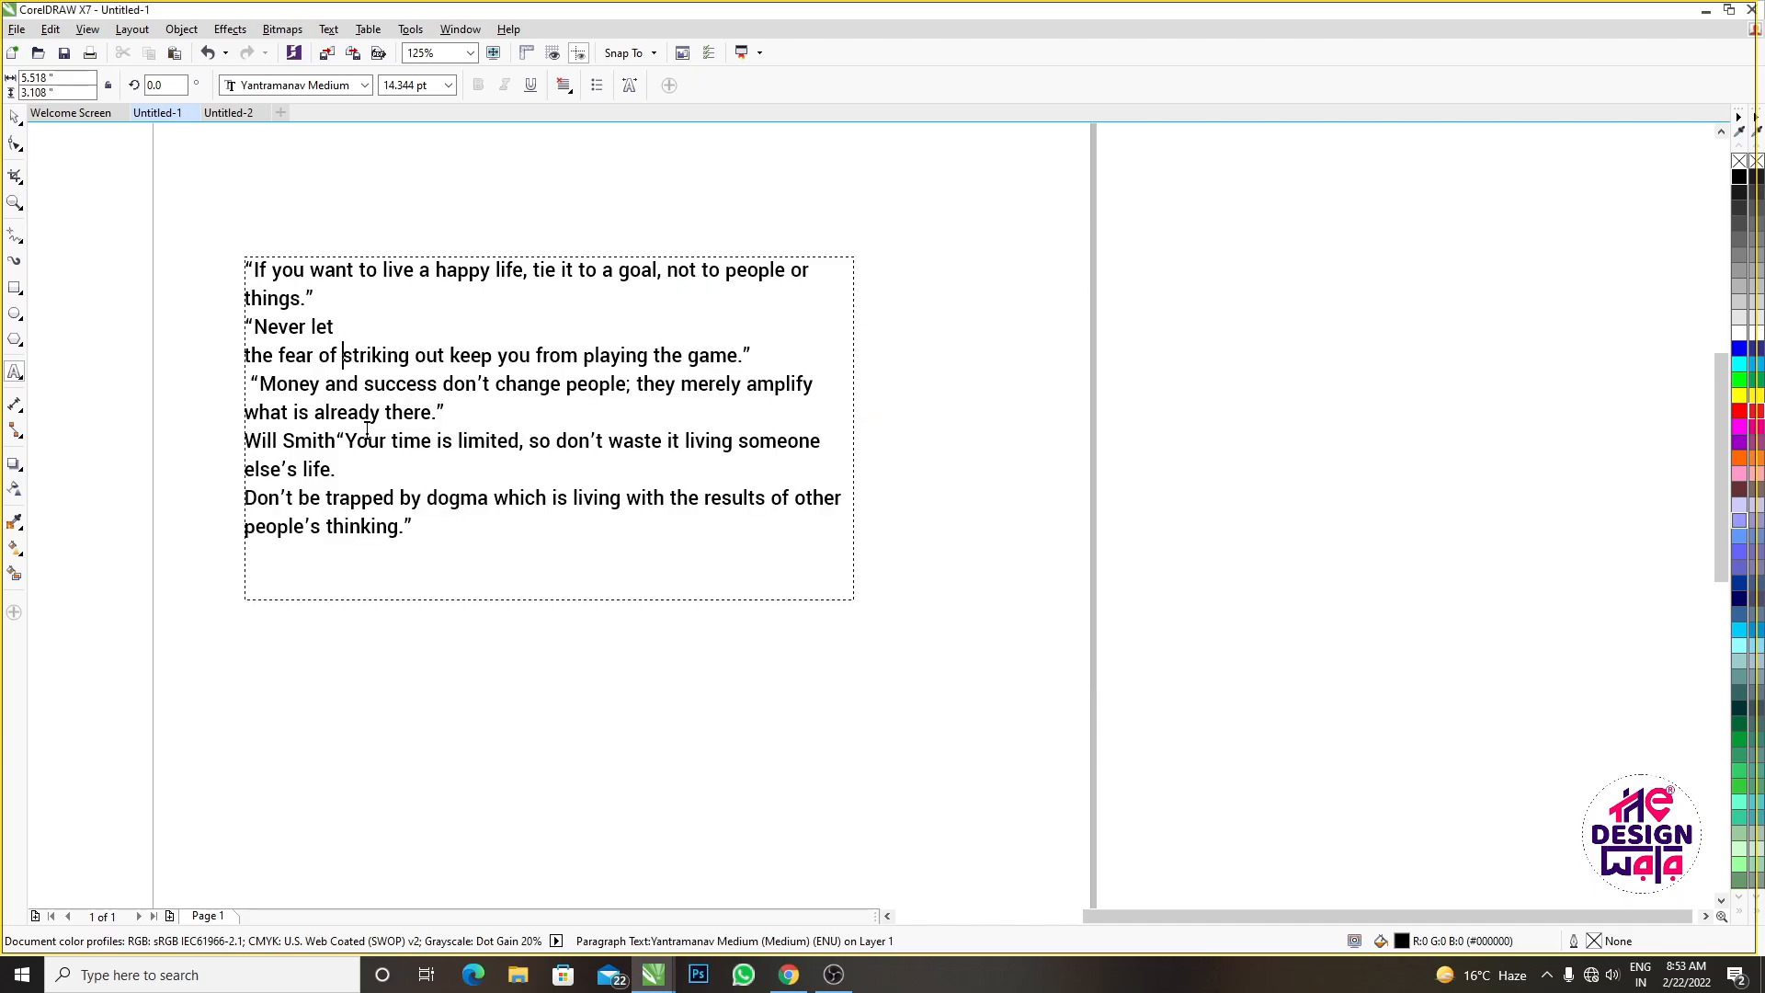
Insert tab characters before "striking out", before "Money and" and before "change people" in the paragraph frame
key(Tab)
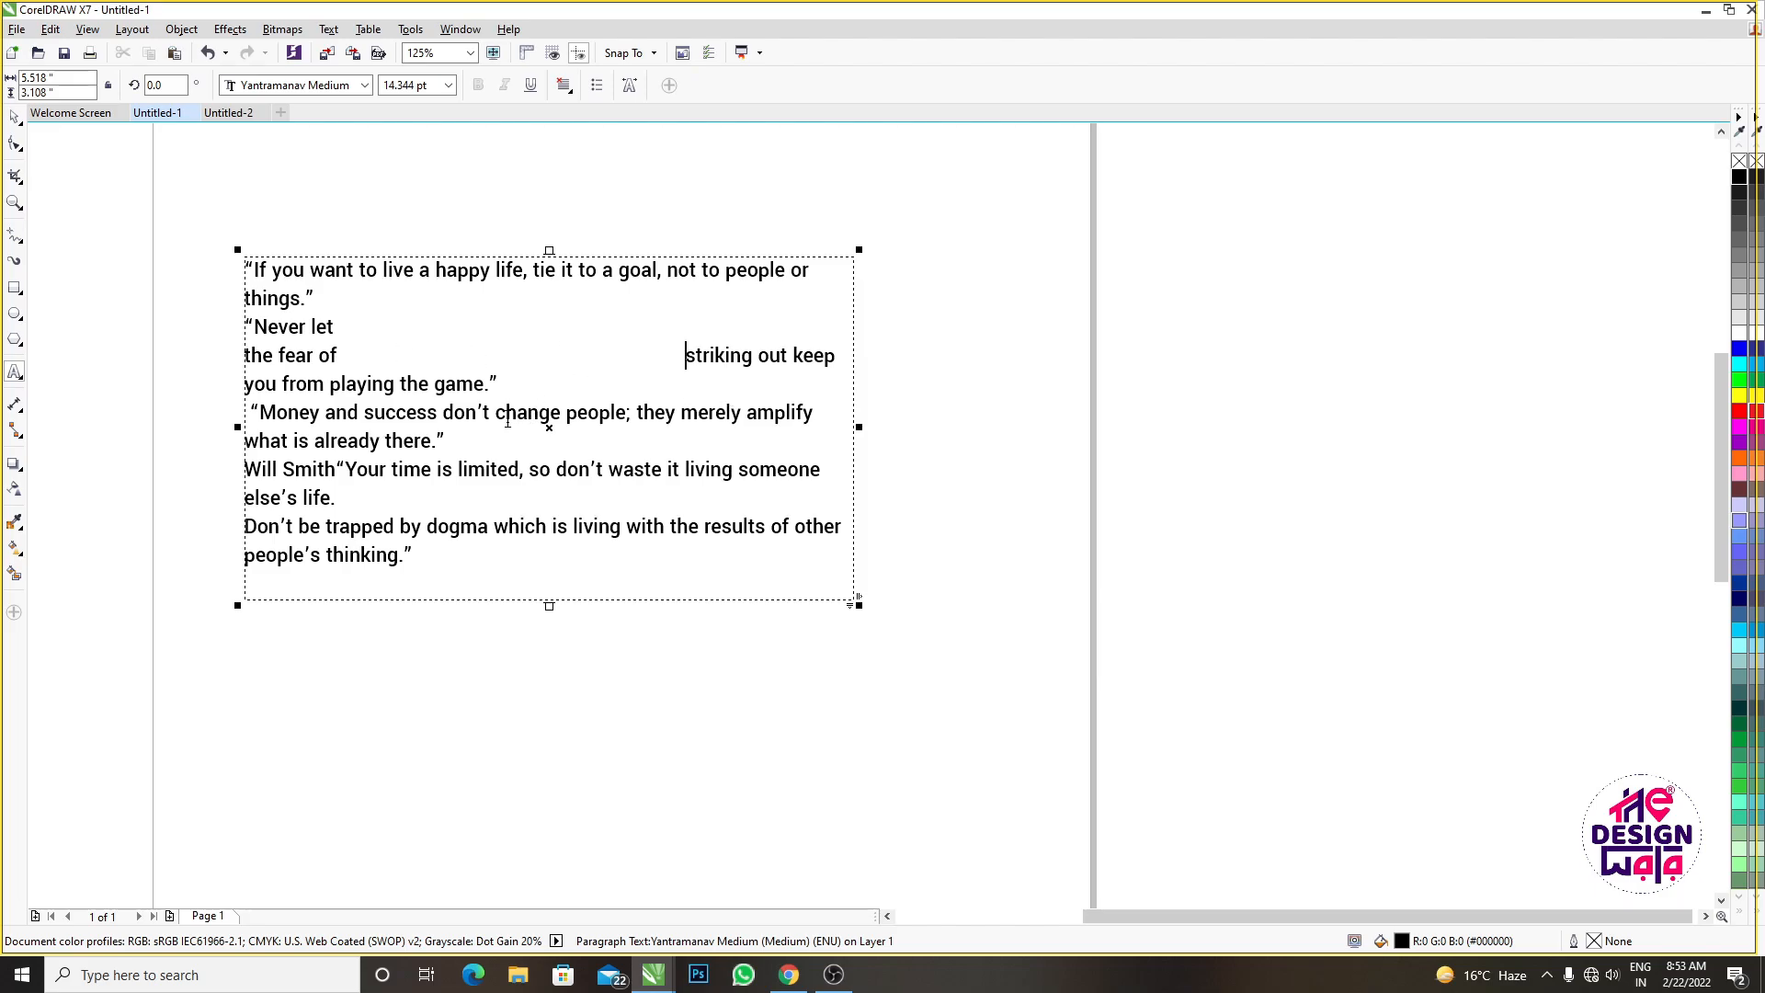
click(255, 413)
key(Tab)
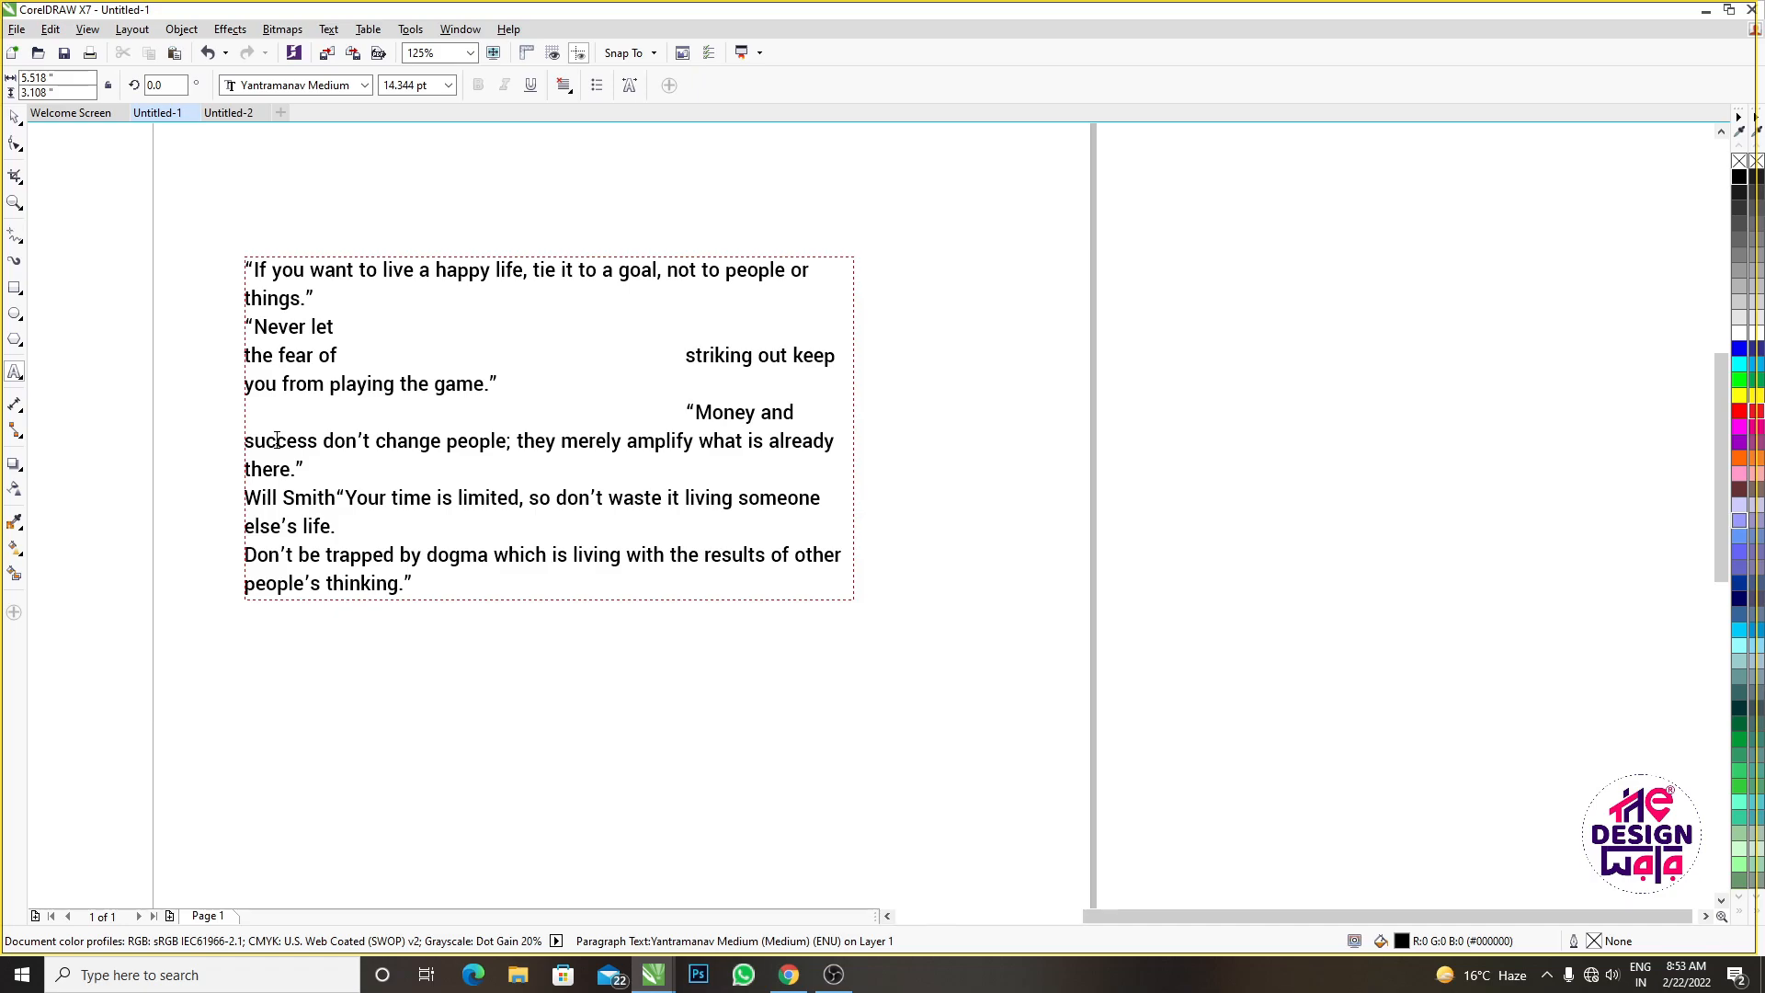
click(511, 357)
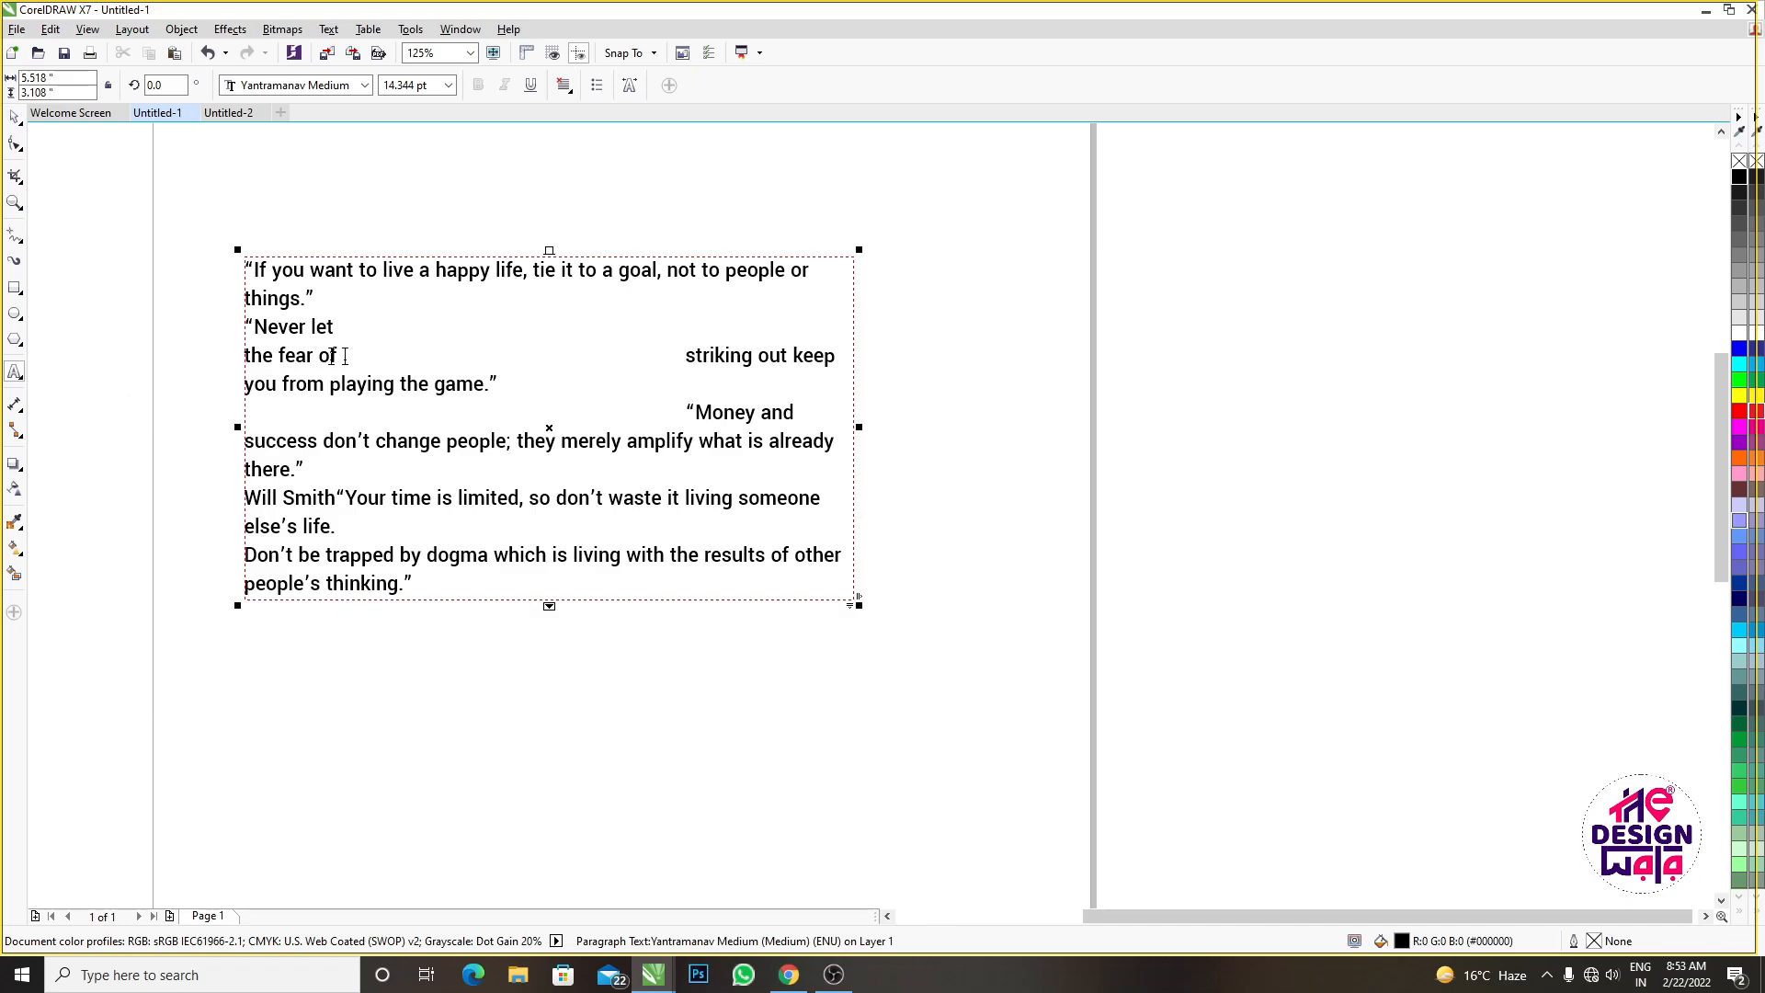
double_click(511, 358)
drag(250, 416, 676, 421)
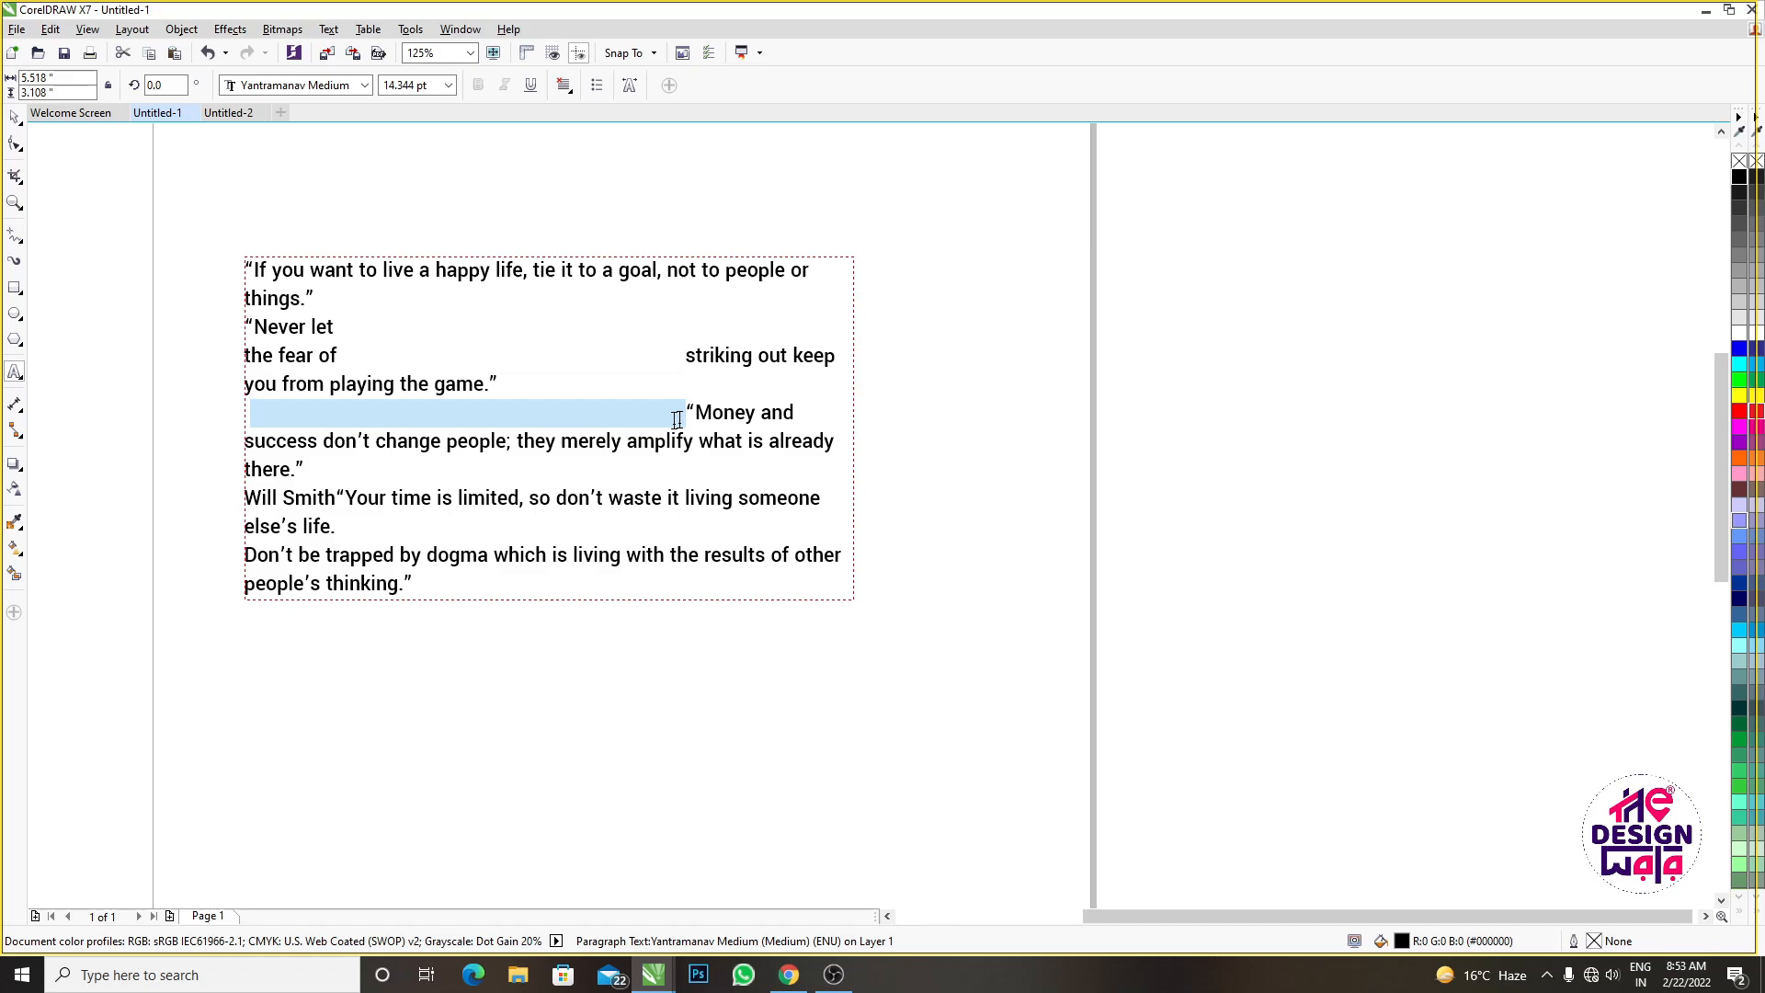
click(383, 444)
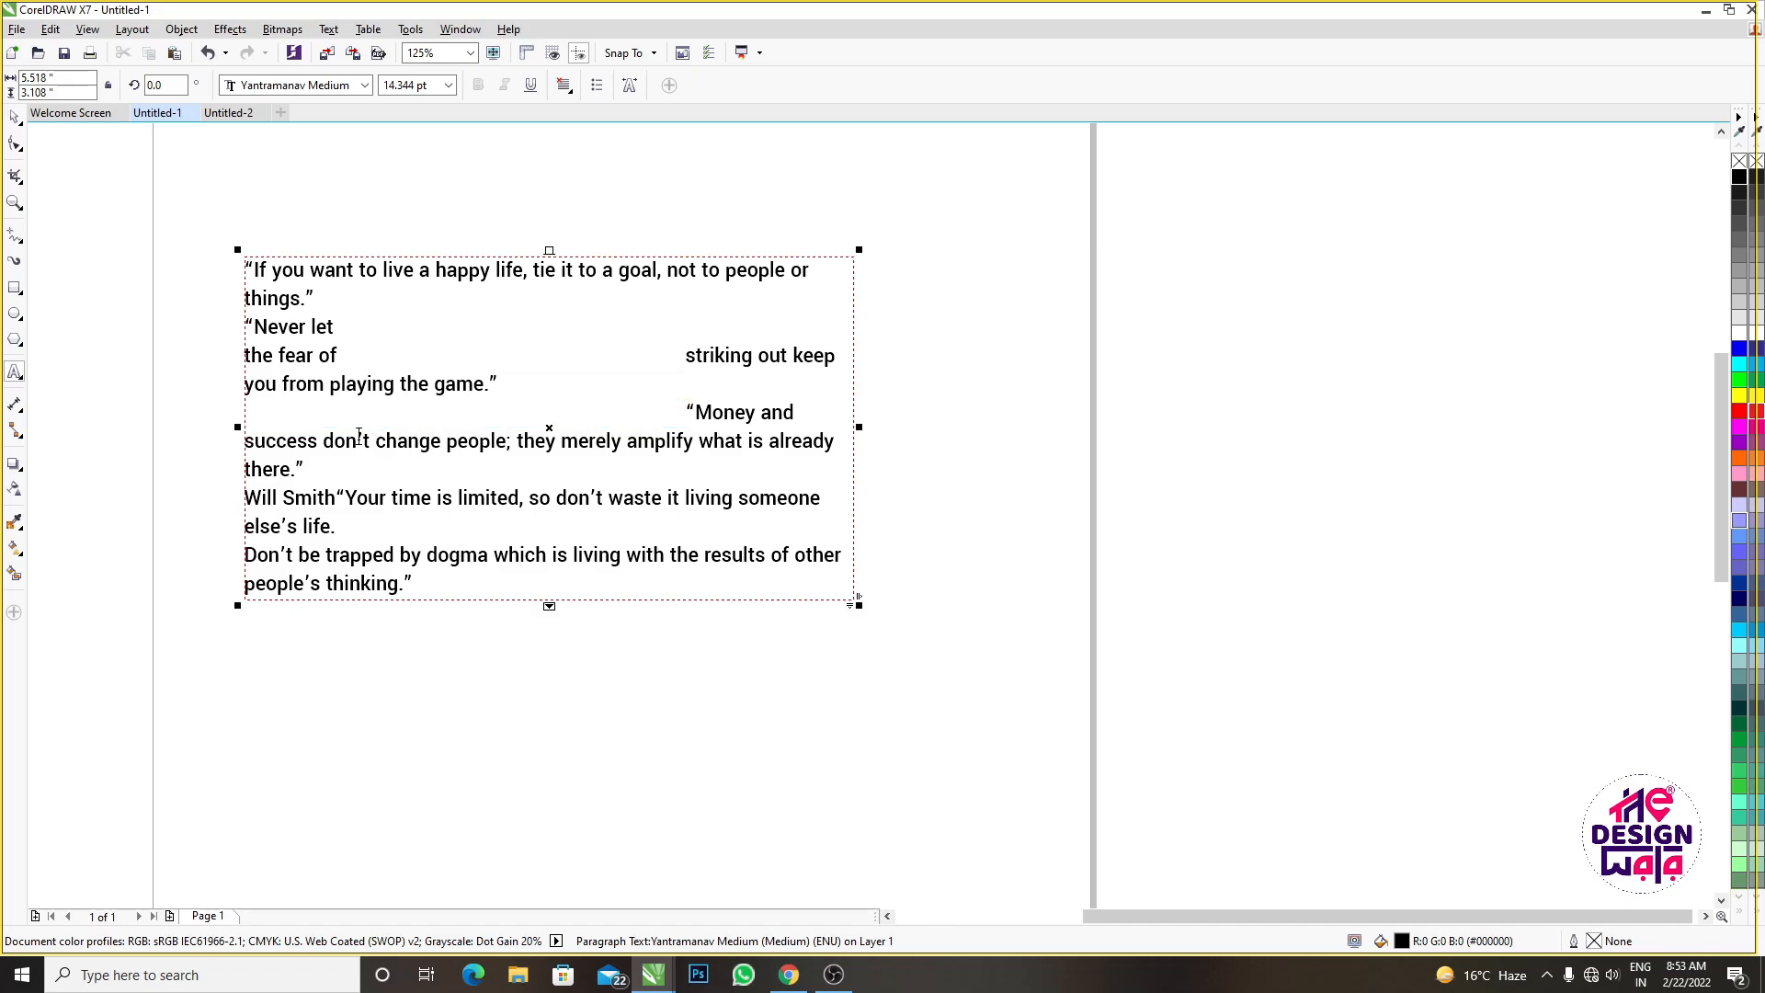
key(Tab)
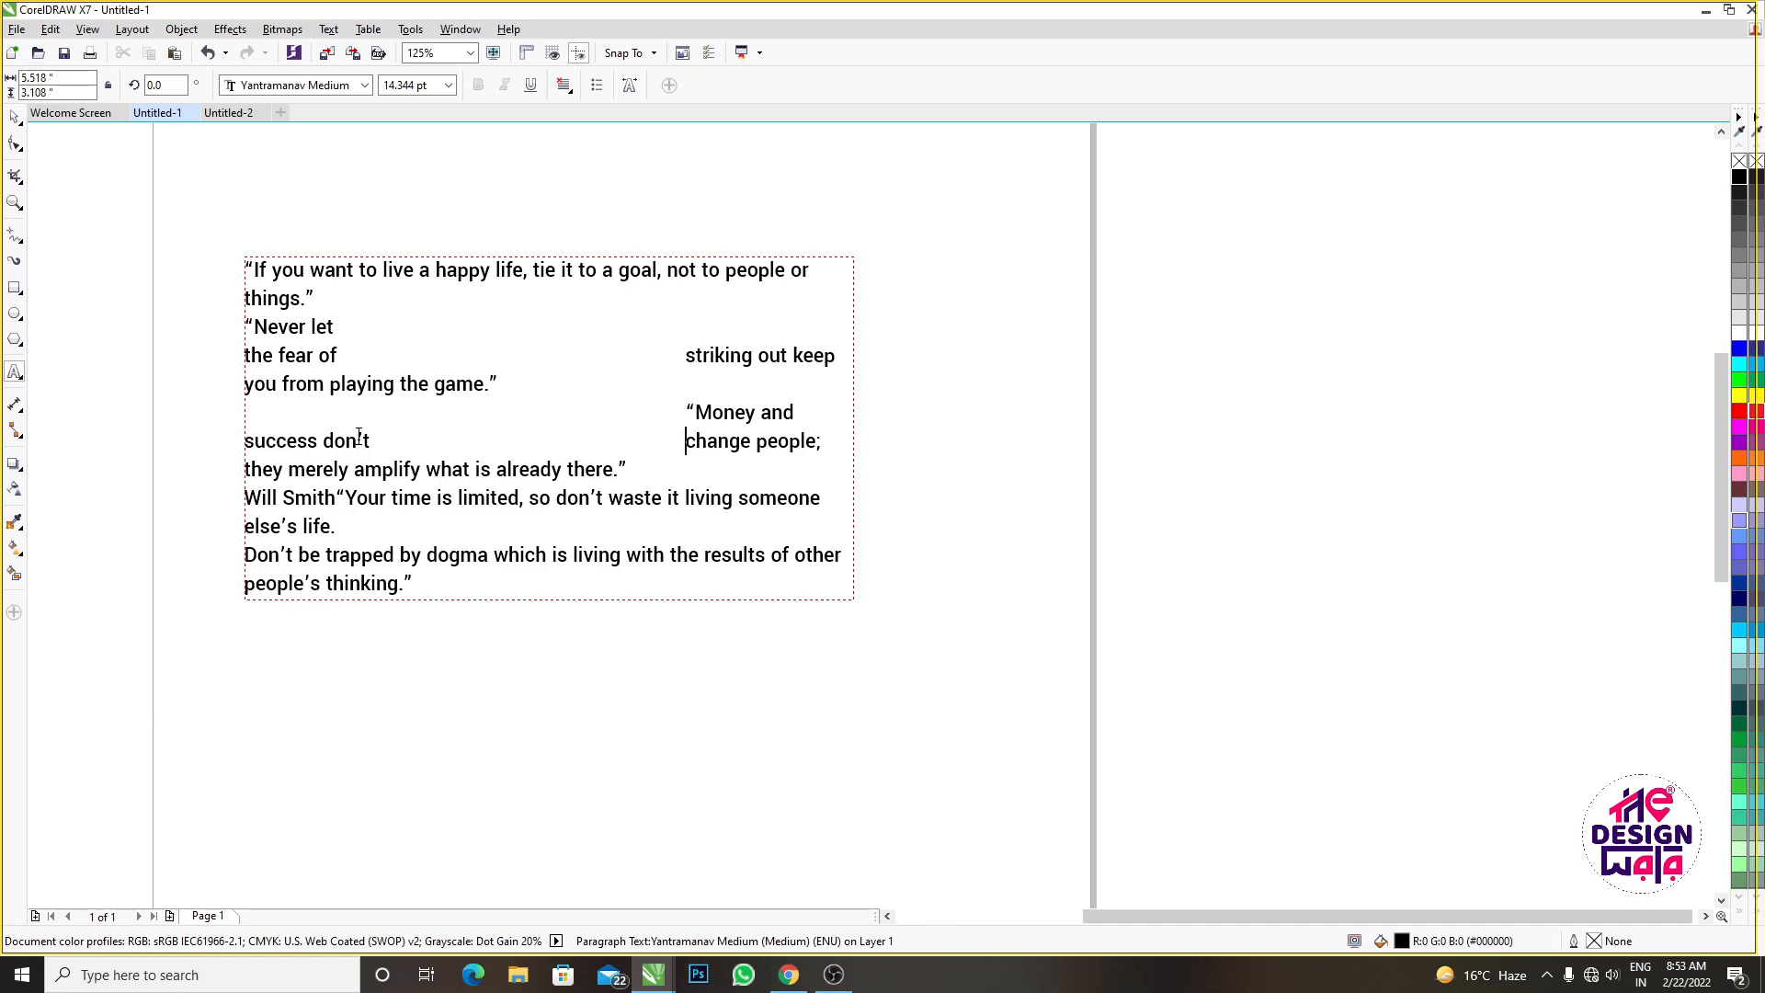
Undo the three tab characters inserted in the quotes
key(ctrl+z)
key(ctrl+z)
key(ctrl+z)
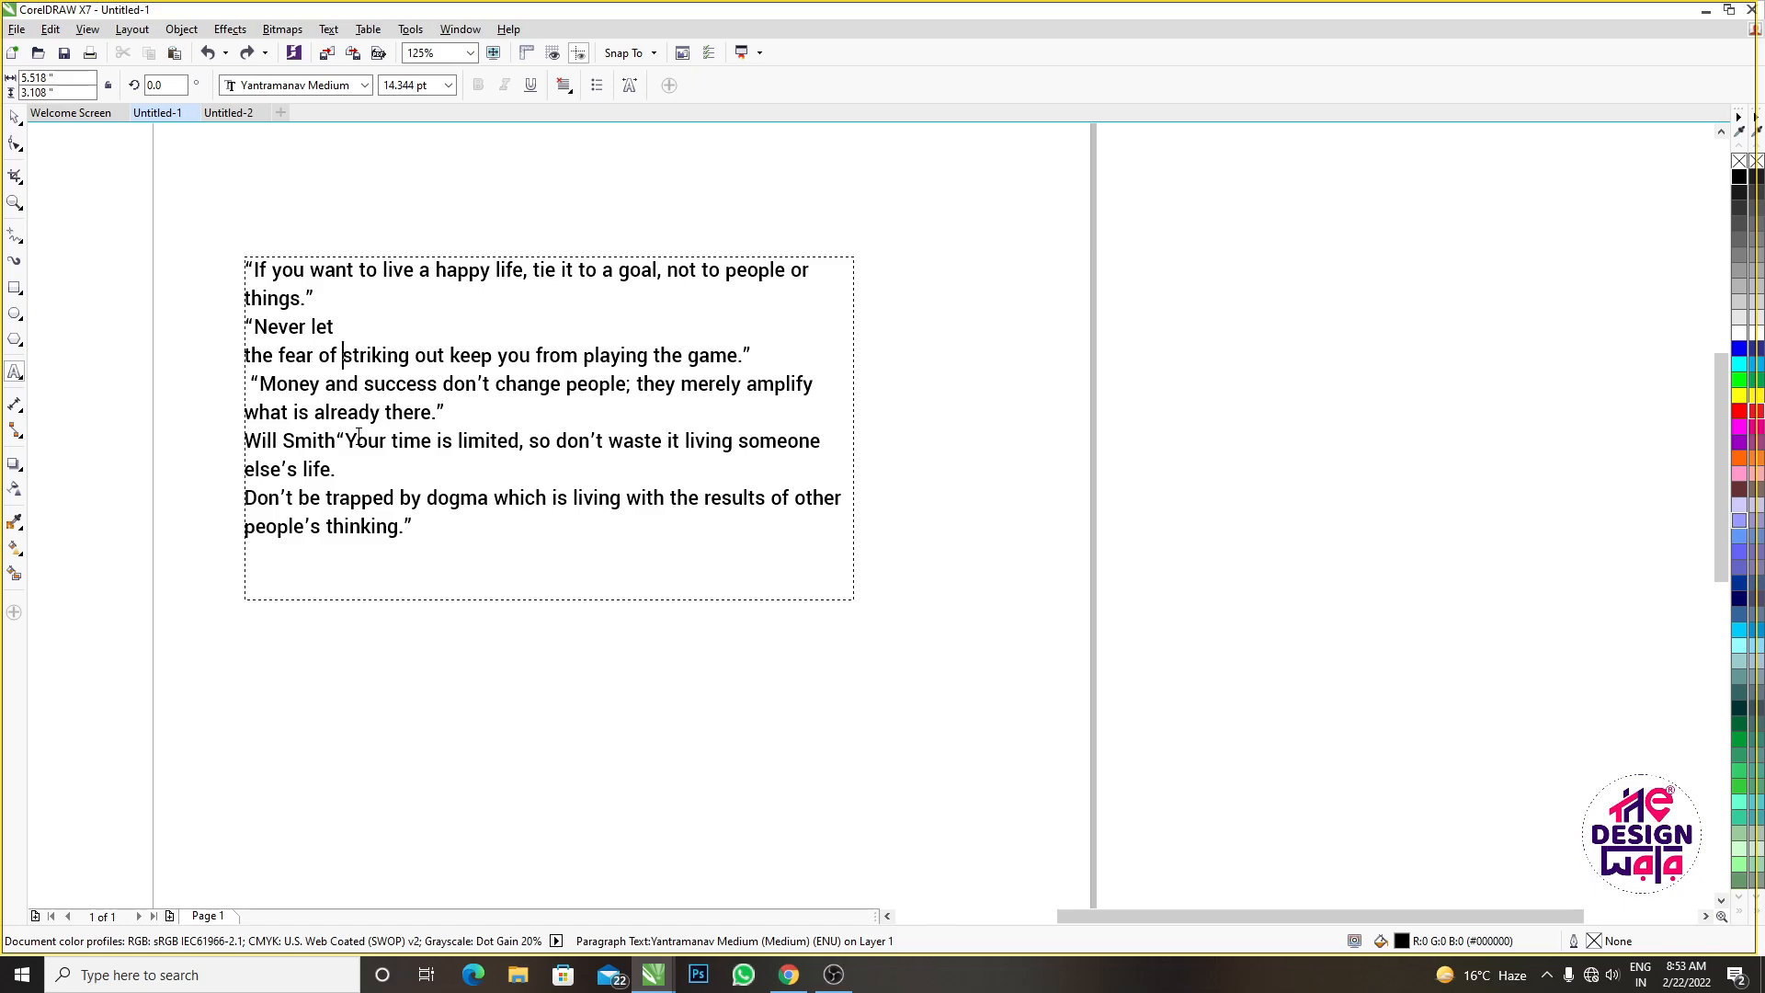
Divide the paragraph text frame into 4 columns
click(330, 32)
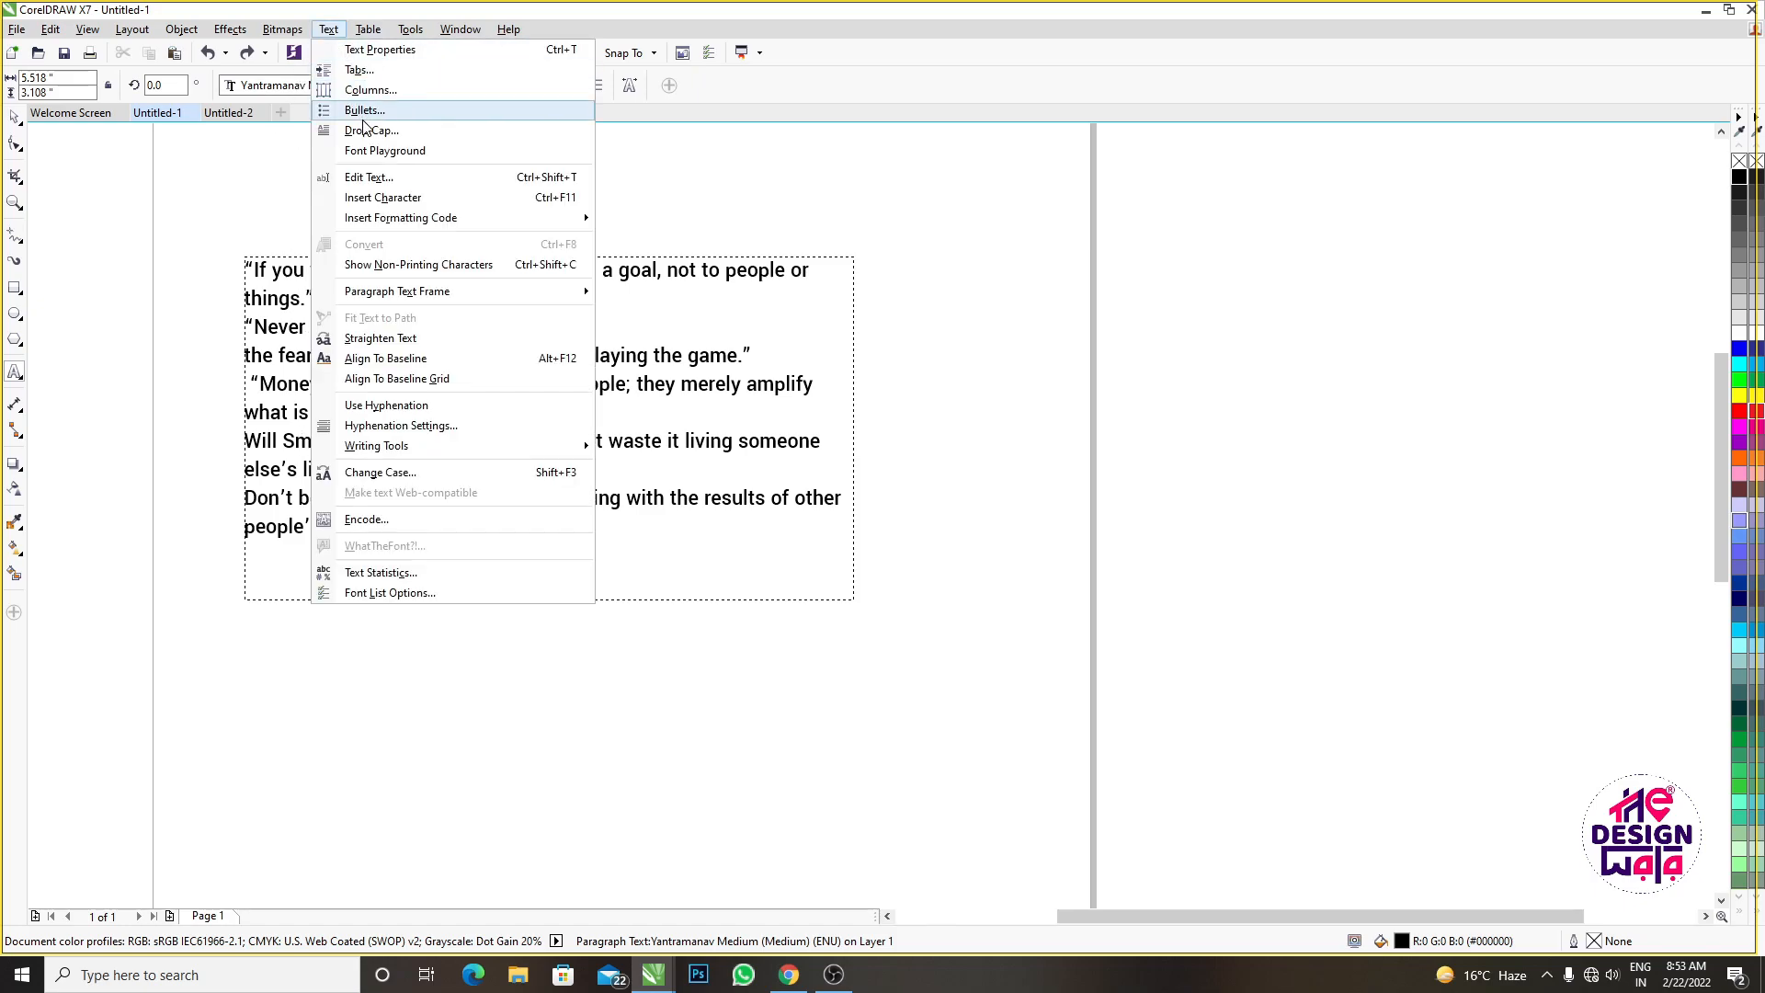
click(365, 90)
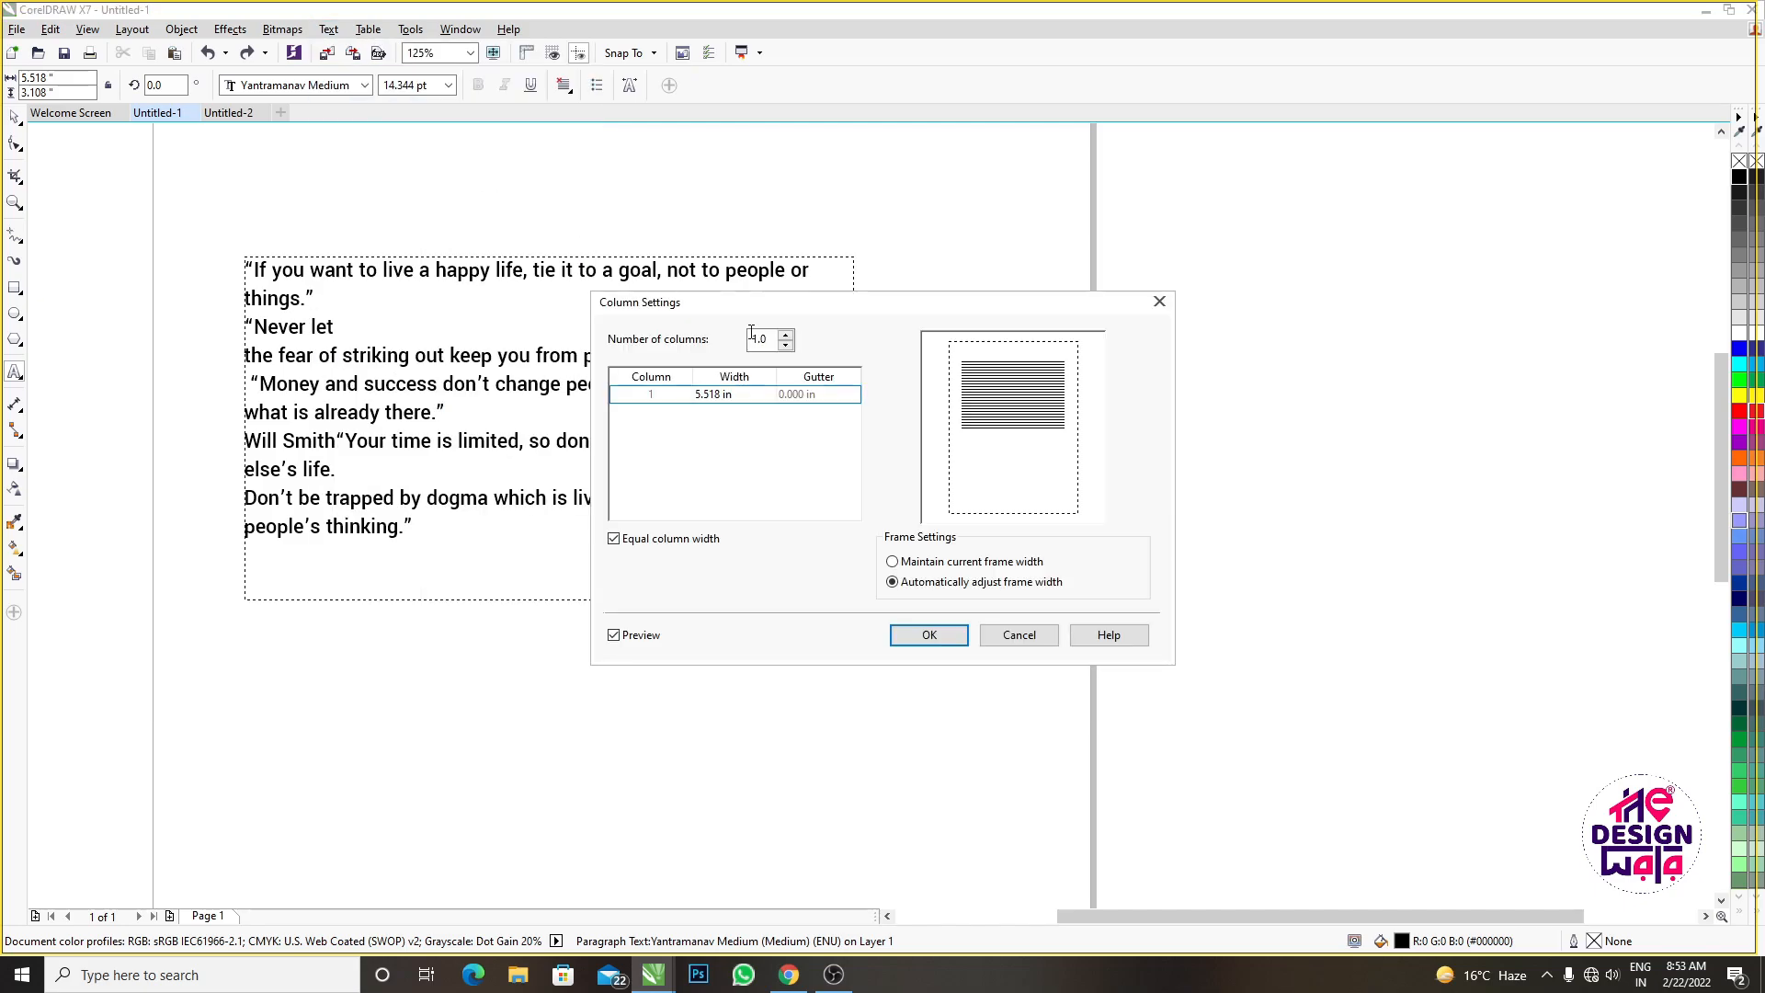
drag(771, 340, 744, 346)
text(4)
click(912, 634)
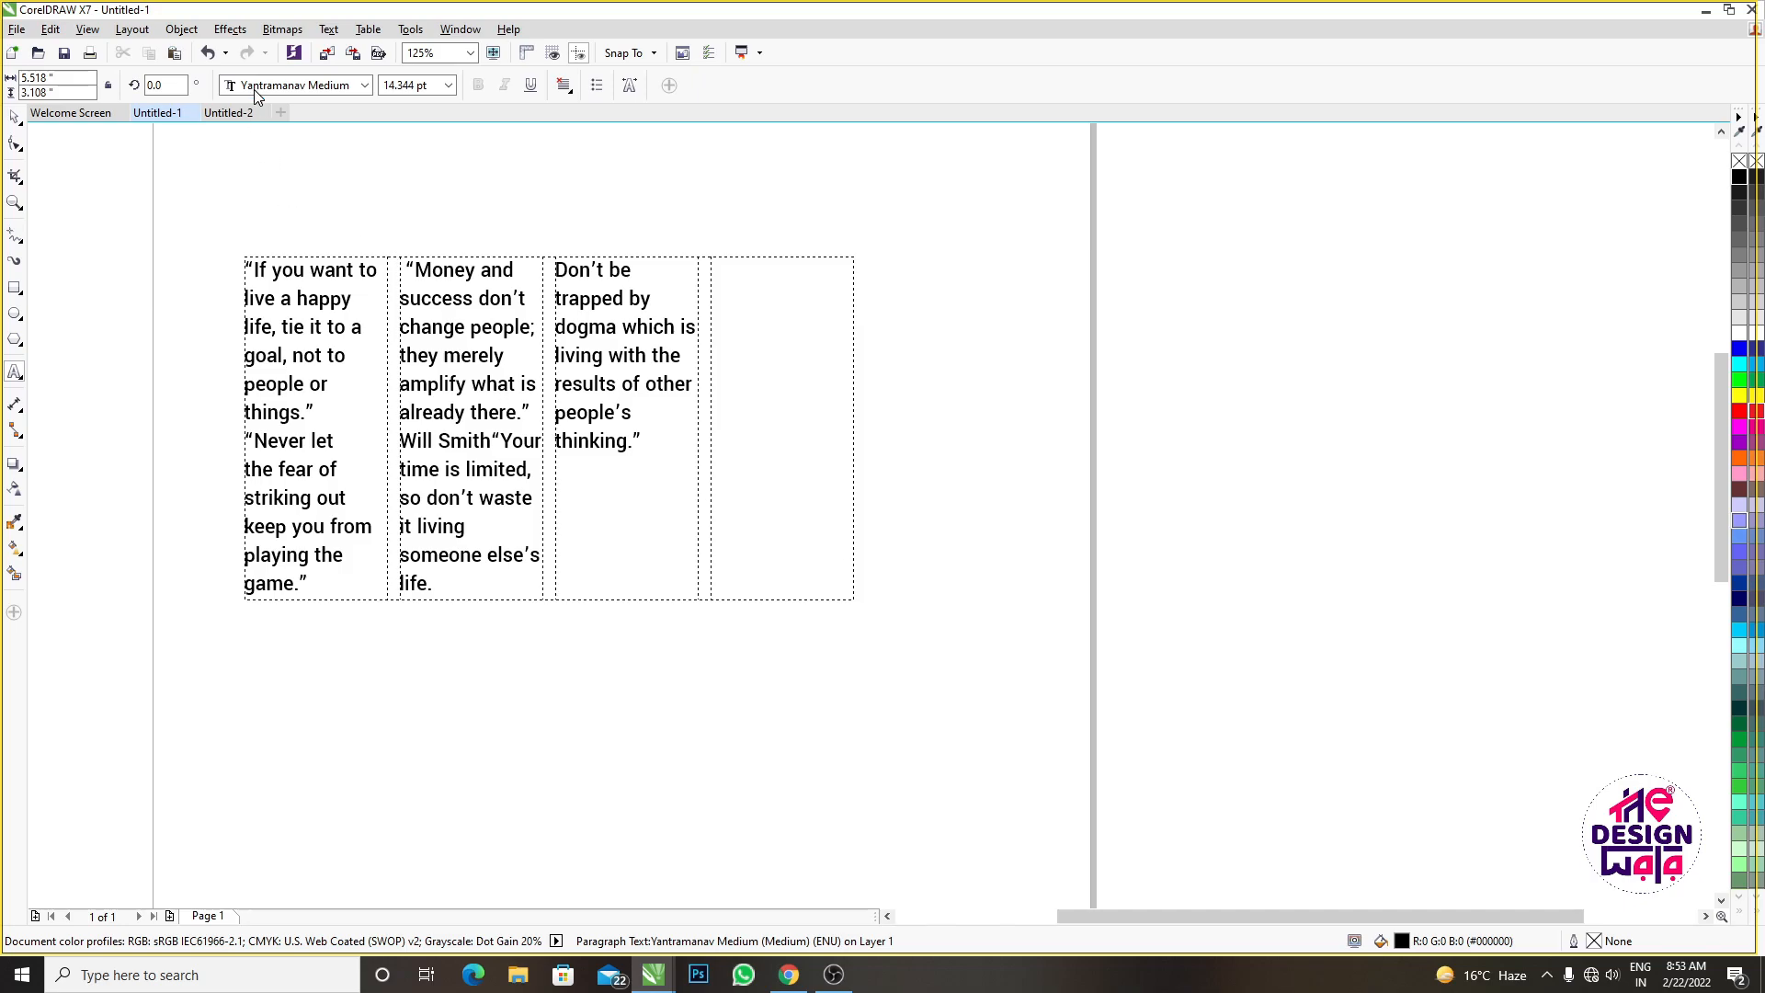
Reopen the column settings, close them without changes, and undo the four-column layout
click(328, 29)
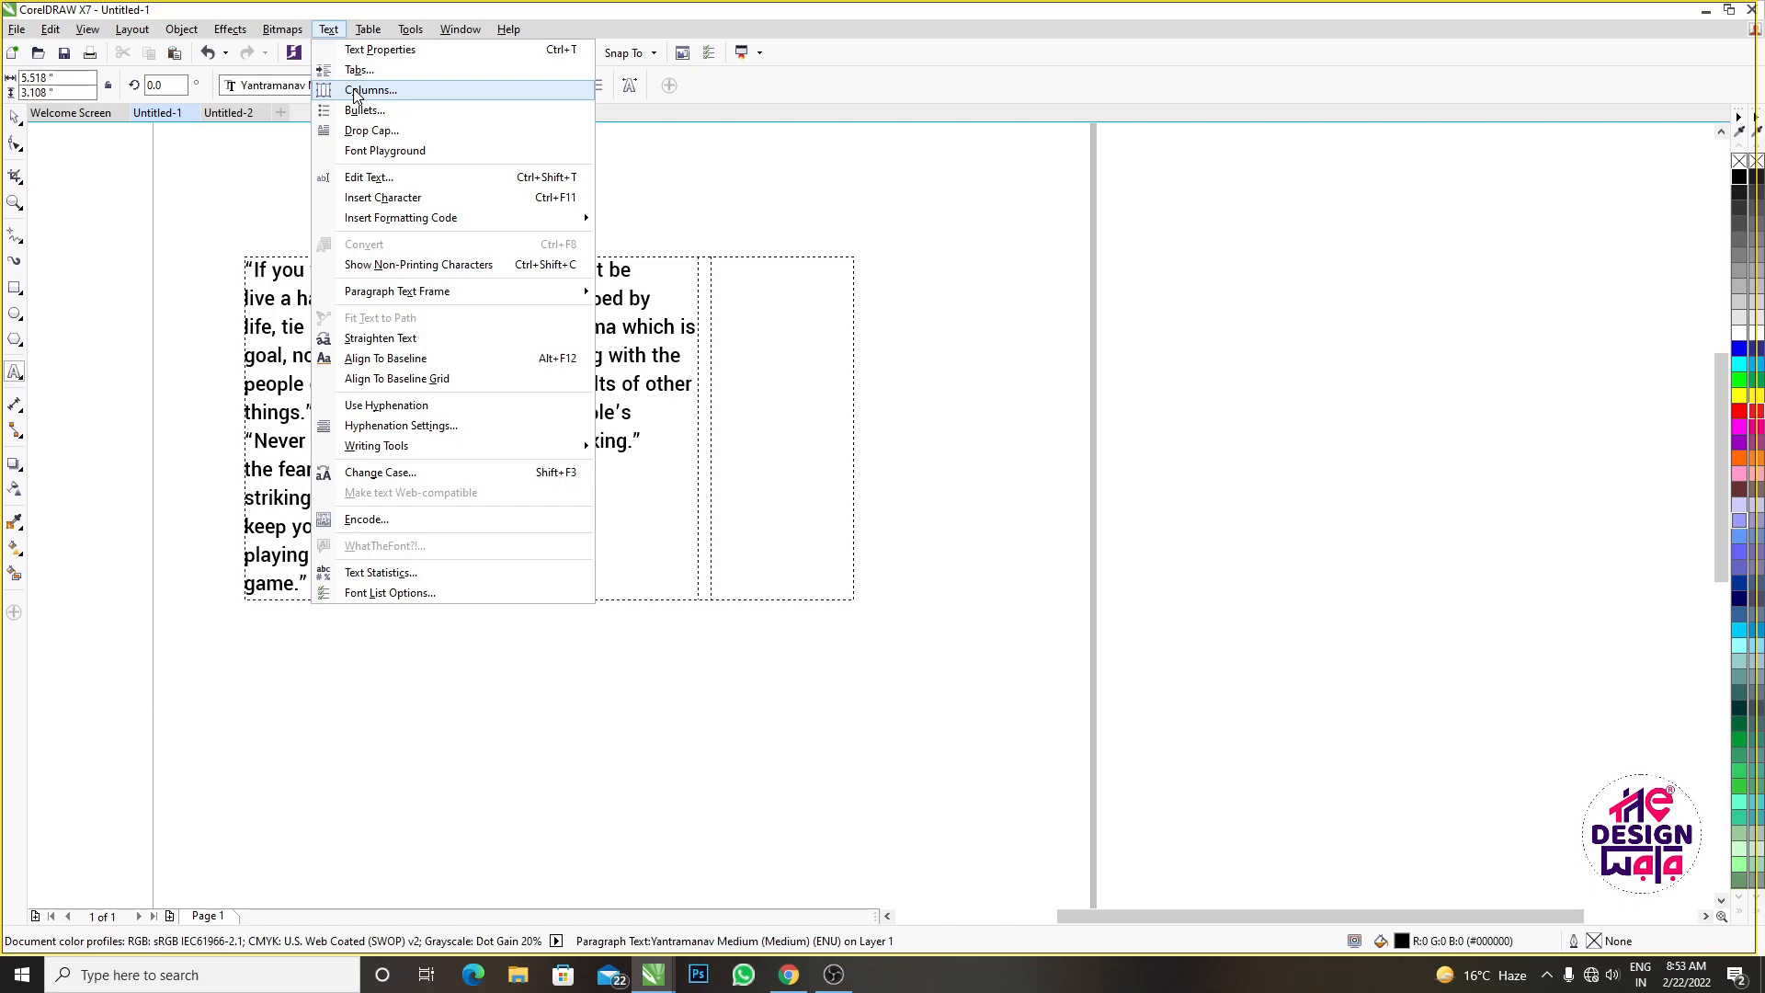
click(355, 93)
click(1014, 636)
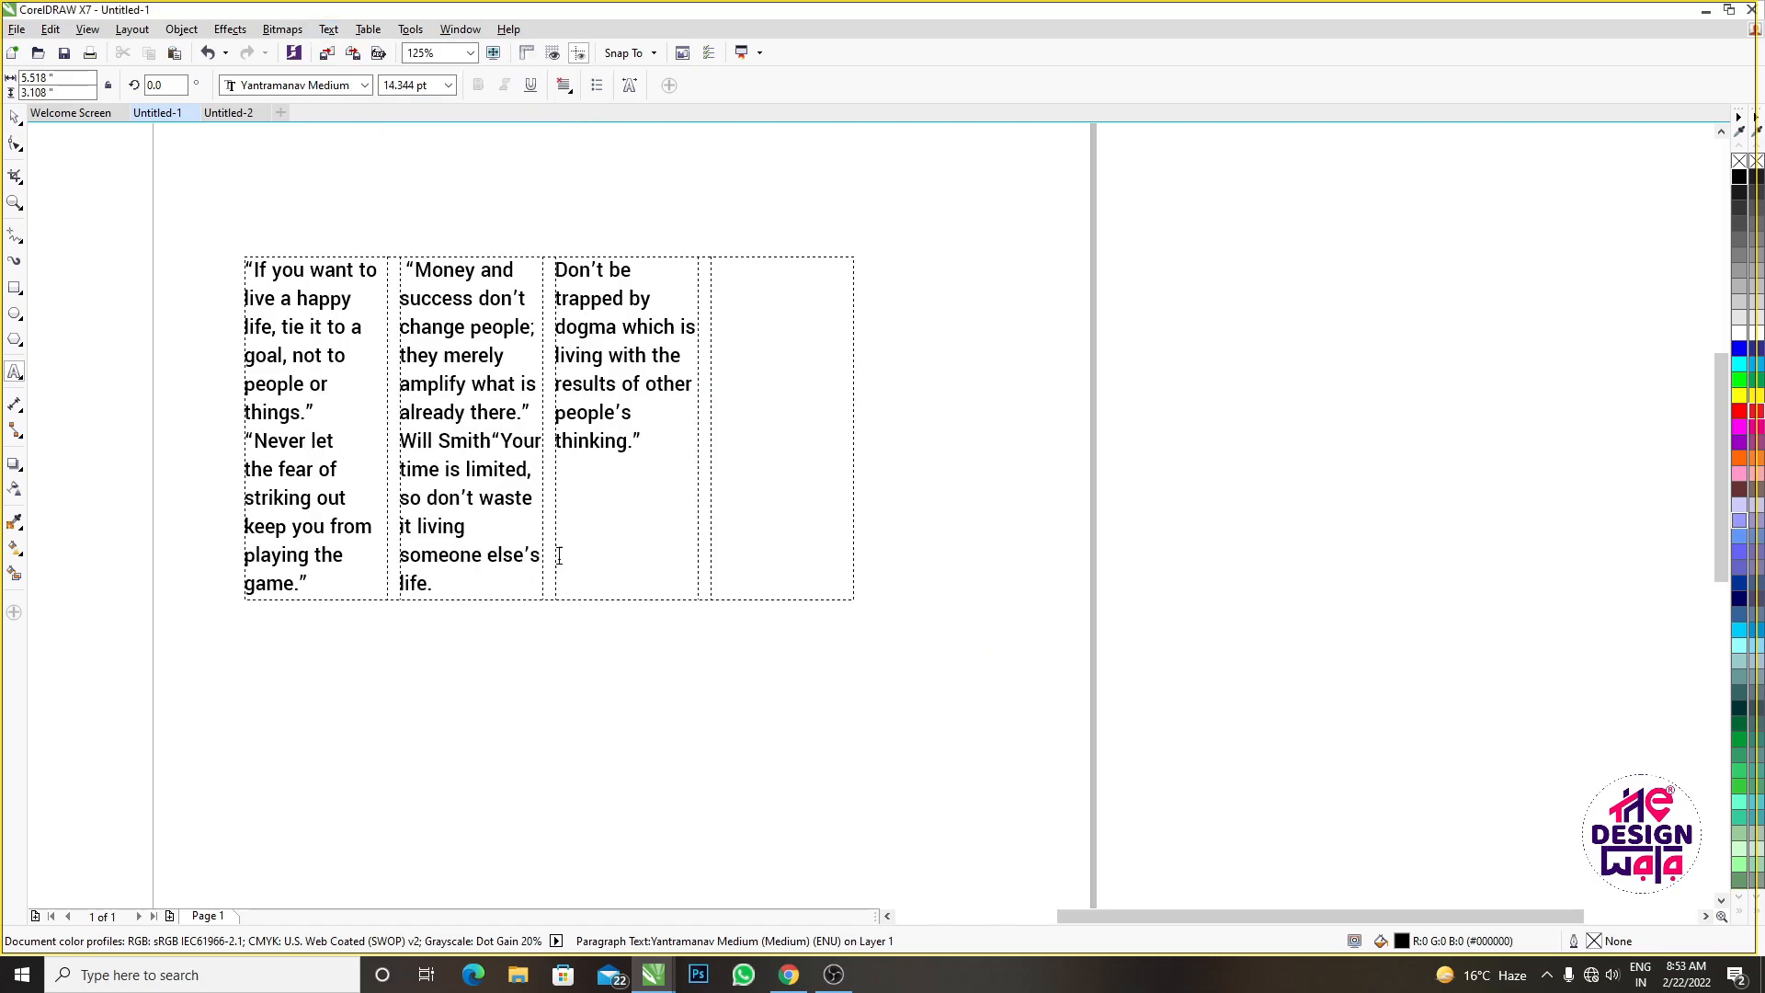
click(51, 29)
click(82, 43)
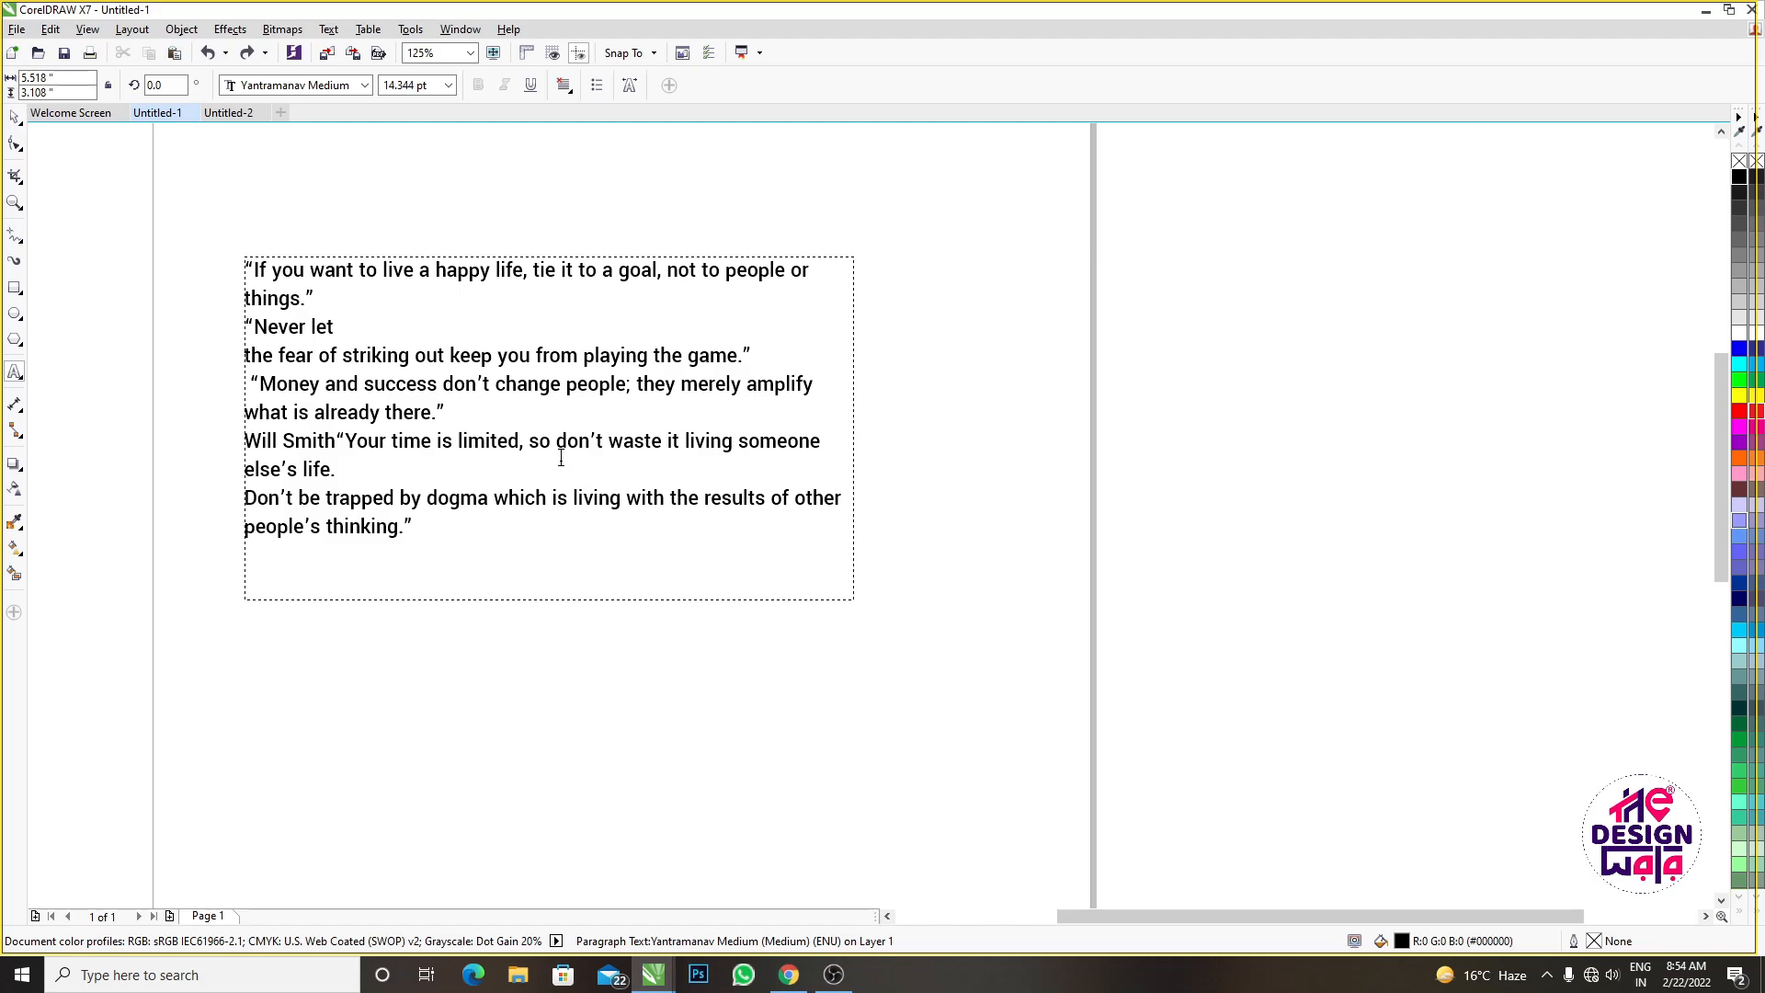
Preview Wingdings bullets on the quotes with a black starburst and an outlined arrow symbol, and cancel the bullet settings
click(328, 29)
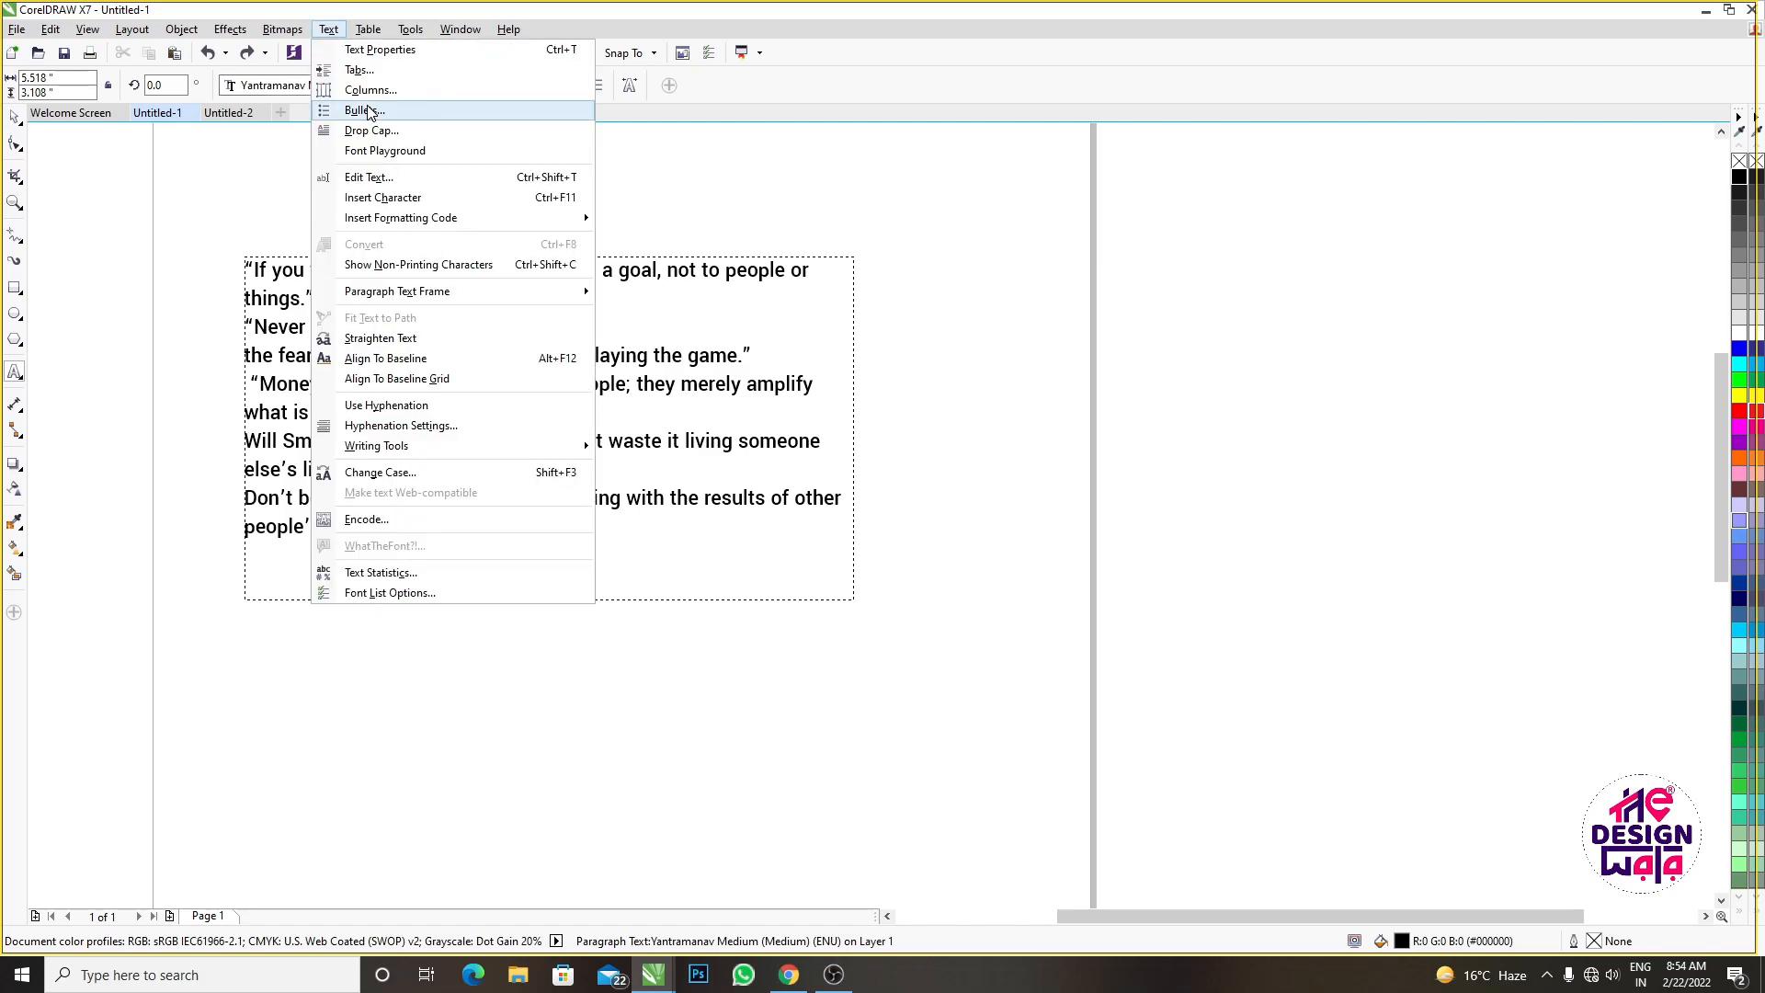
click(393, 117)
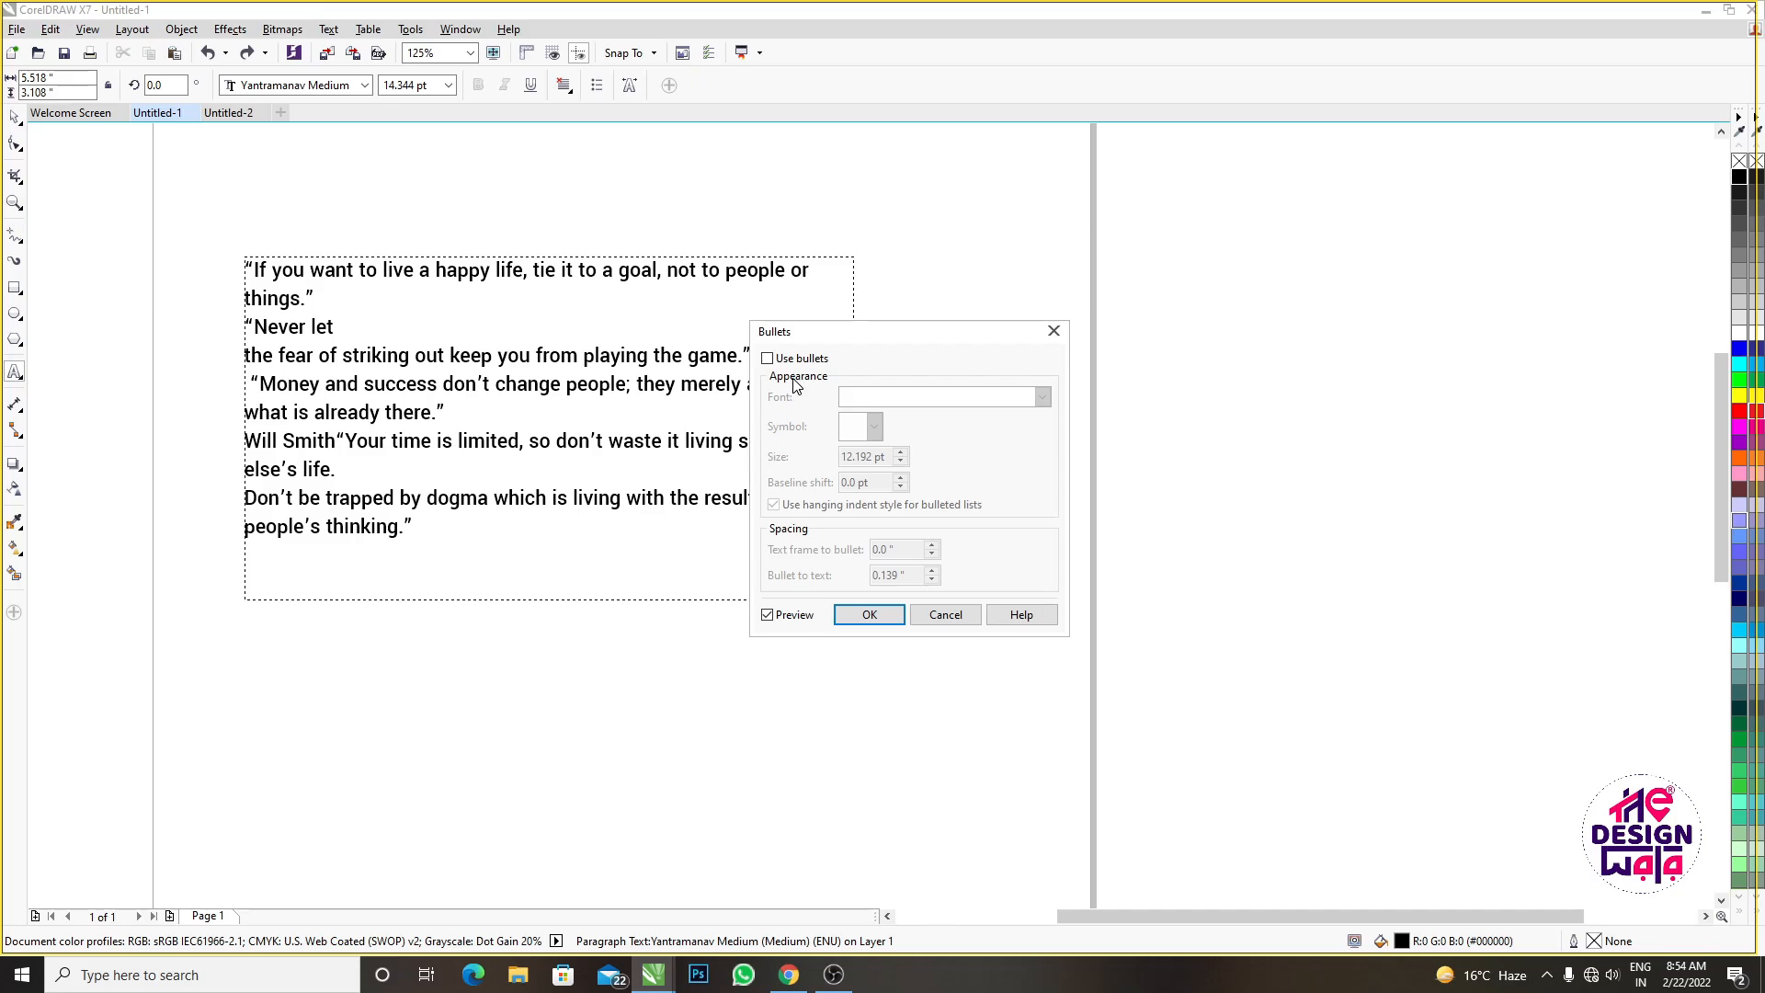
click(768, 359)
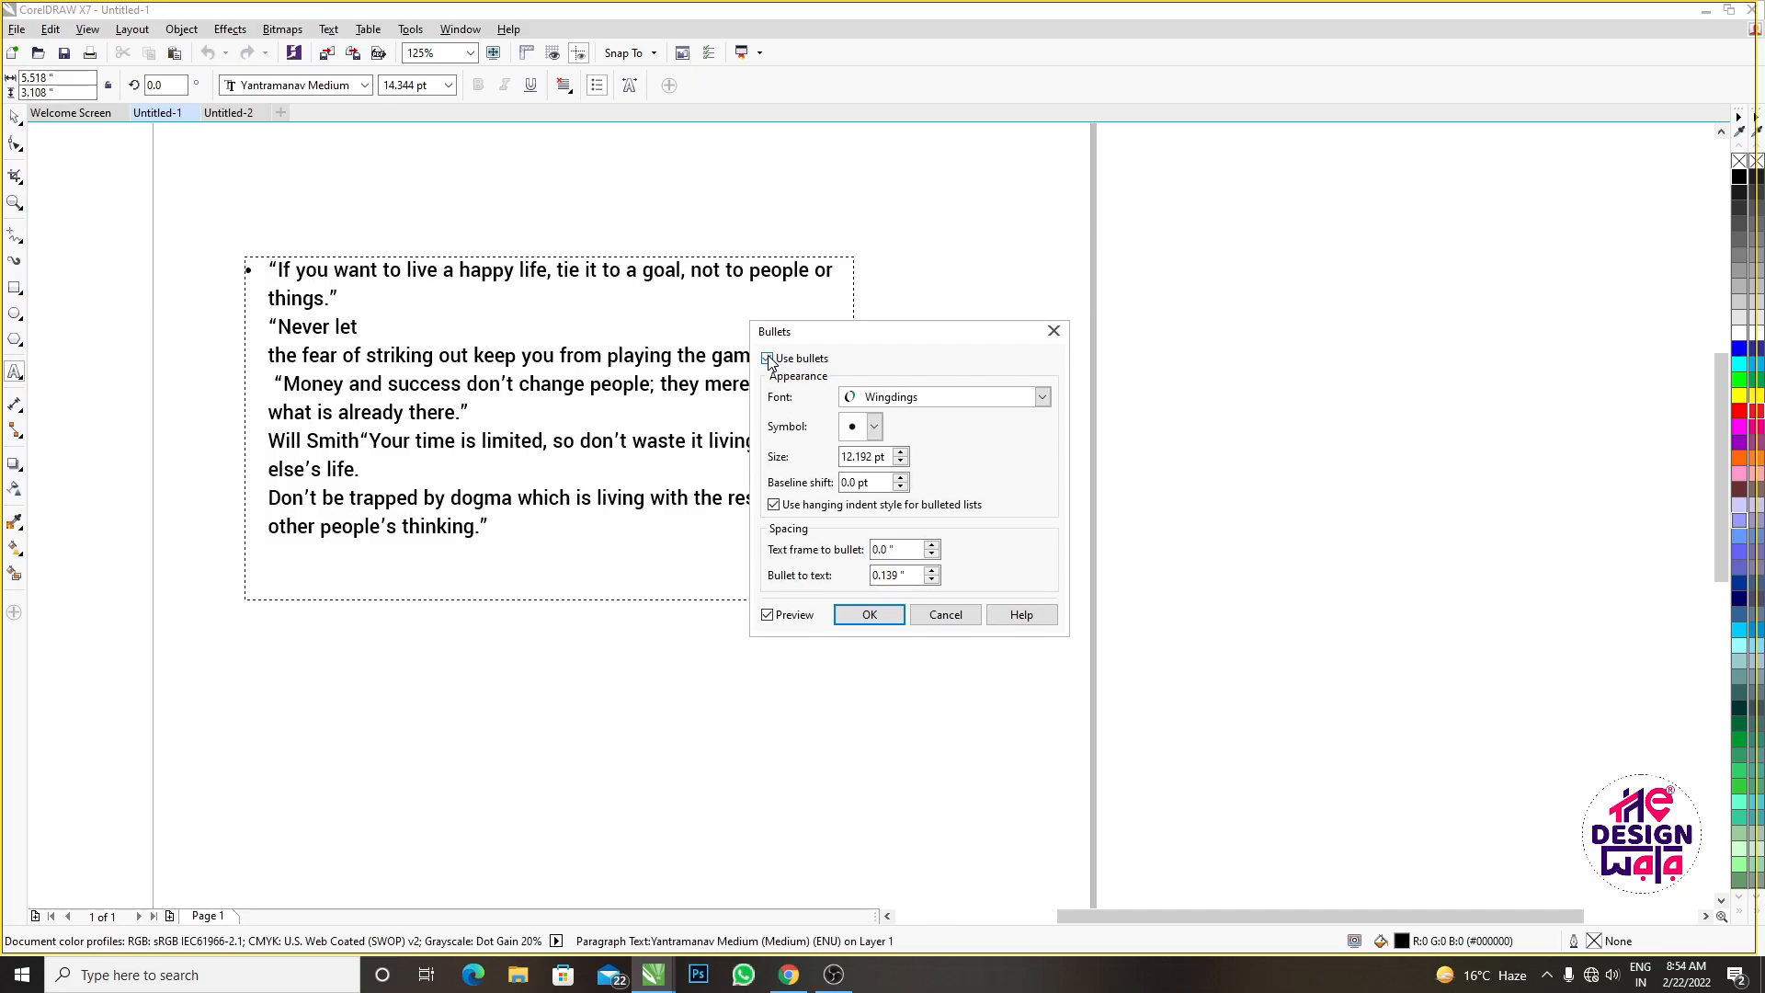
click(875, 427)
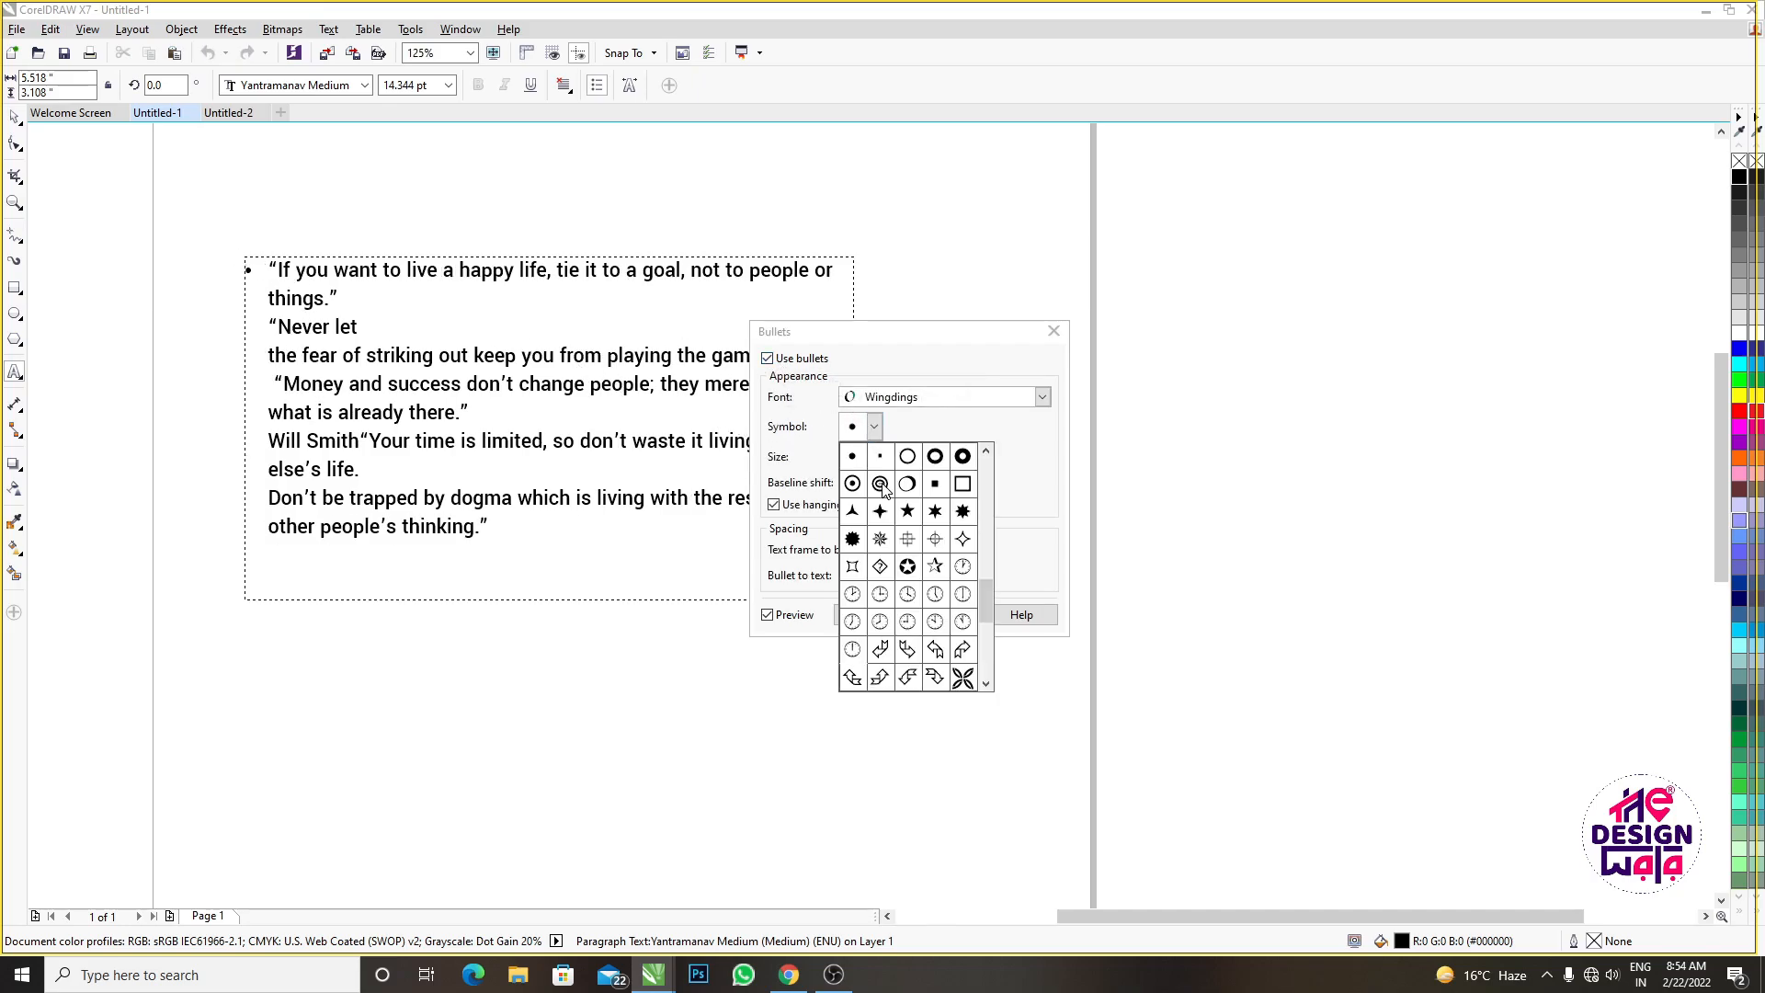
click(852, 538)
click(874, 426)
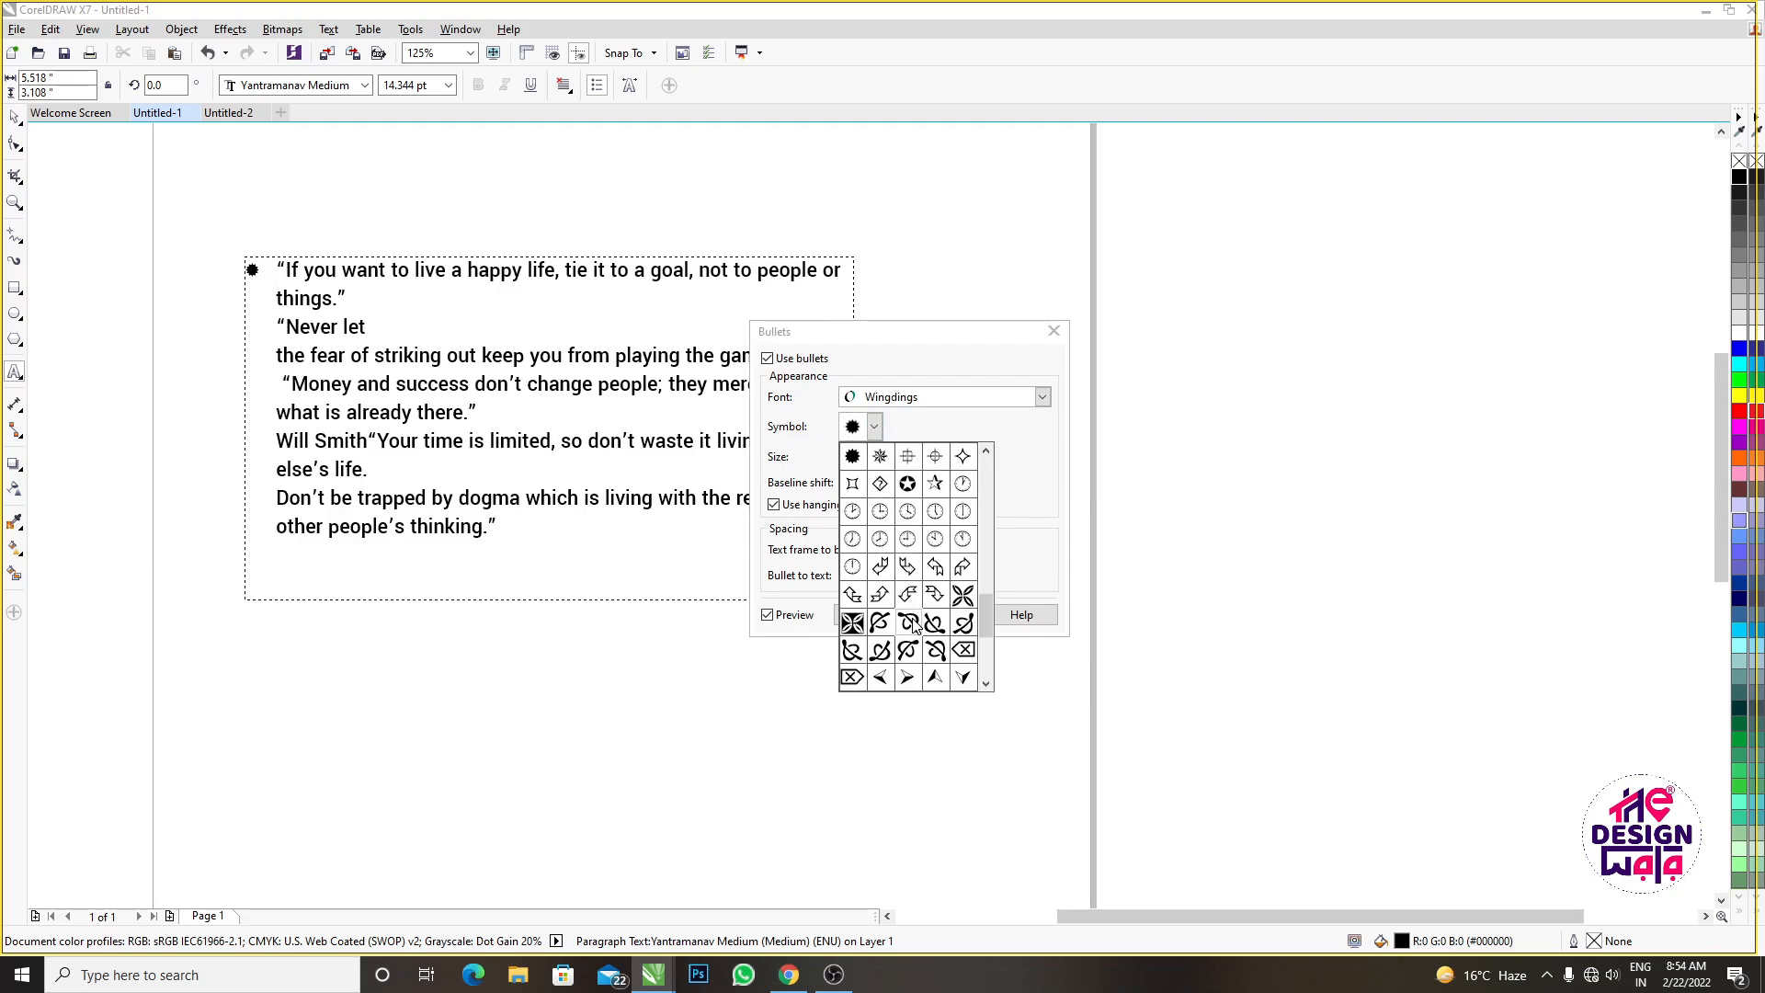
click(886, 594)
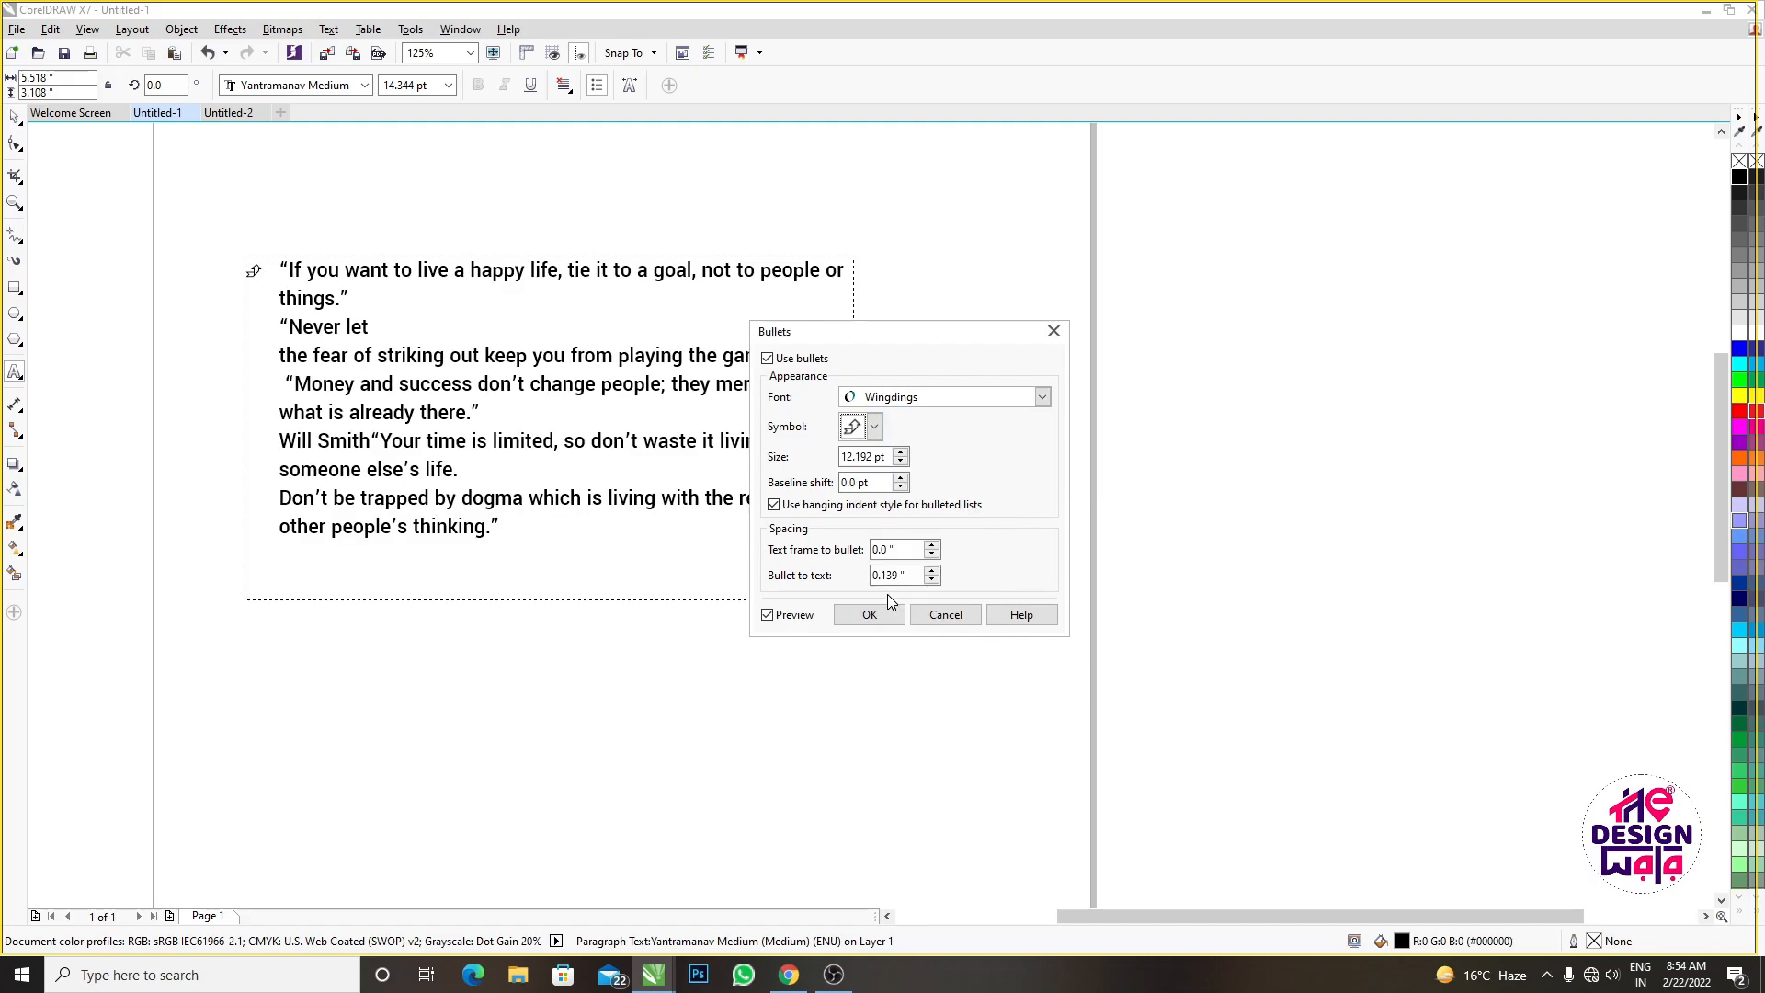
click(945, 614)
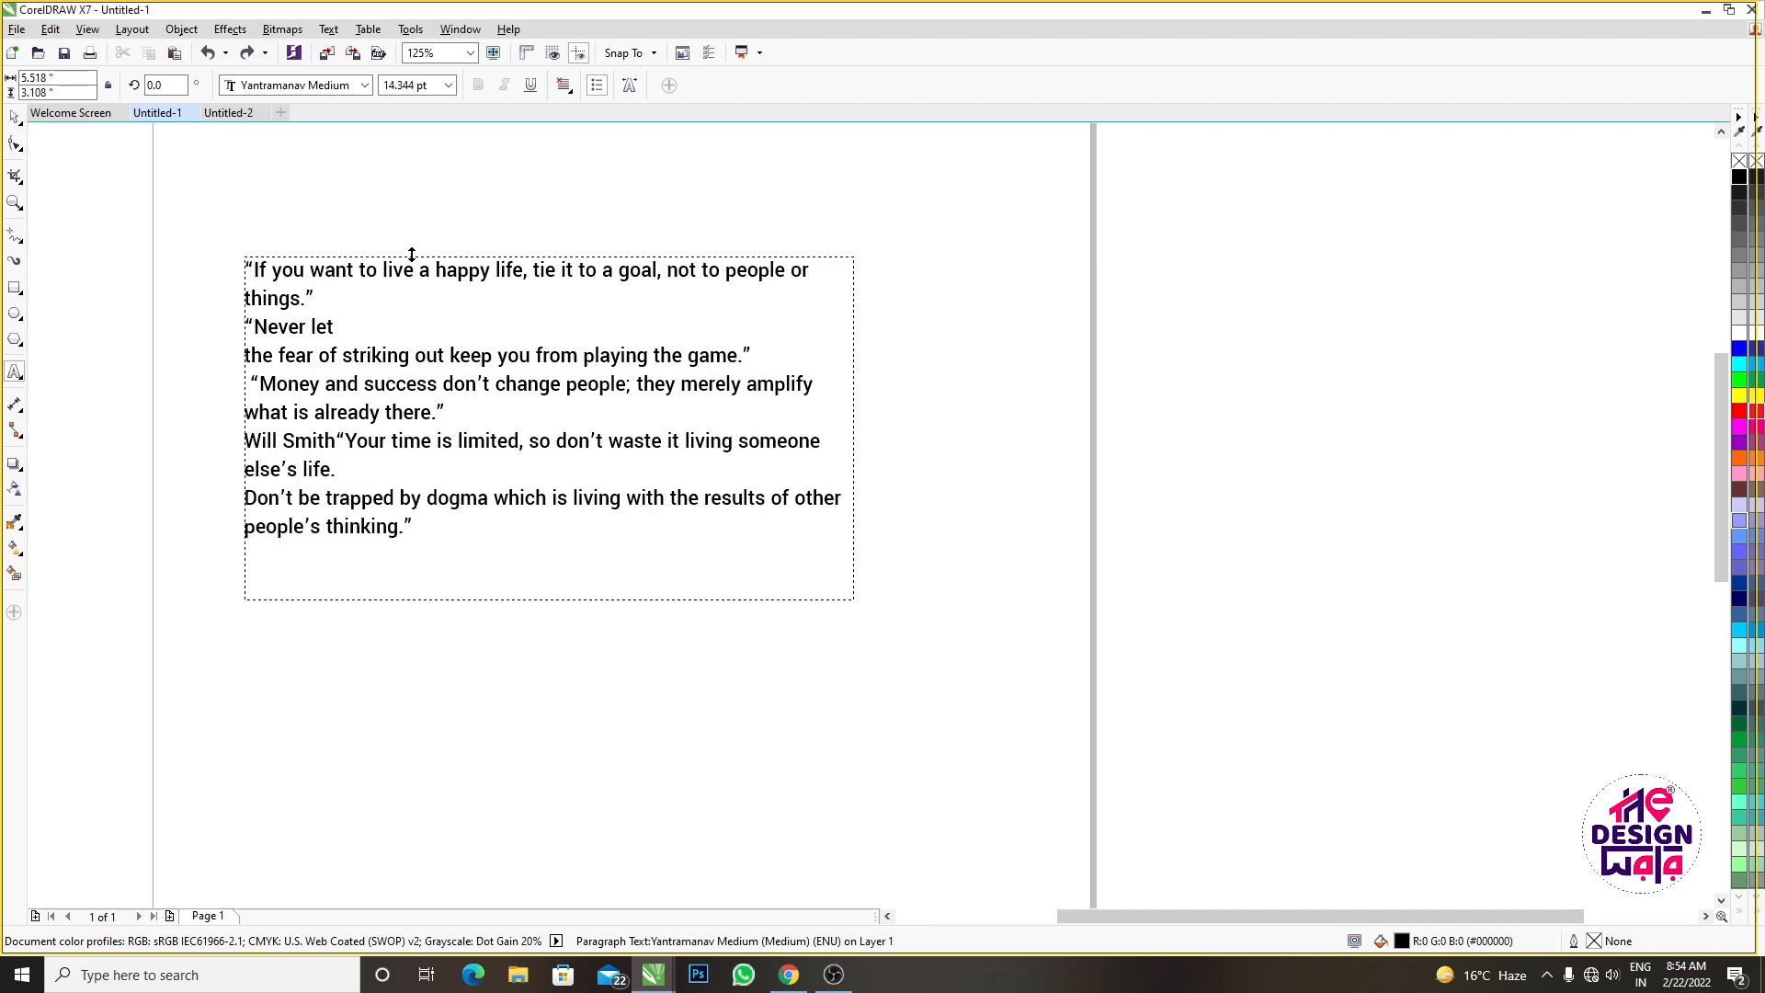
click(329, 28)
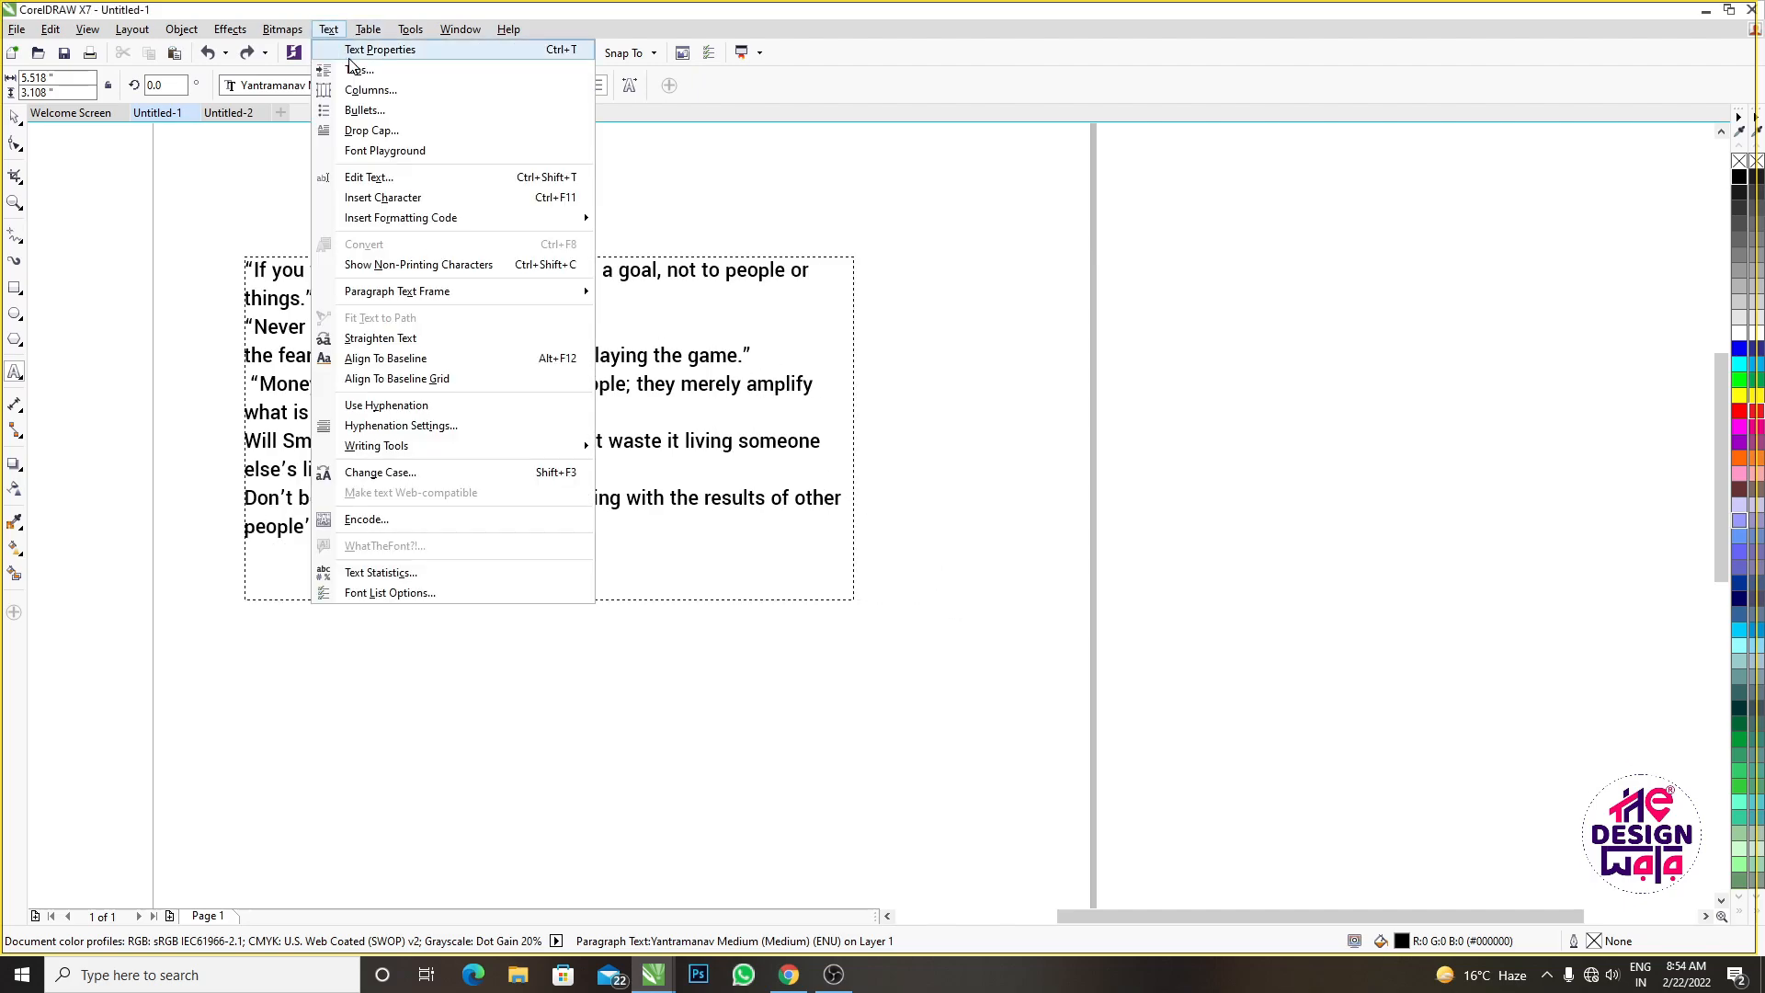
click(372, 131)
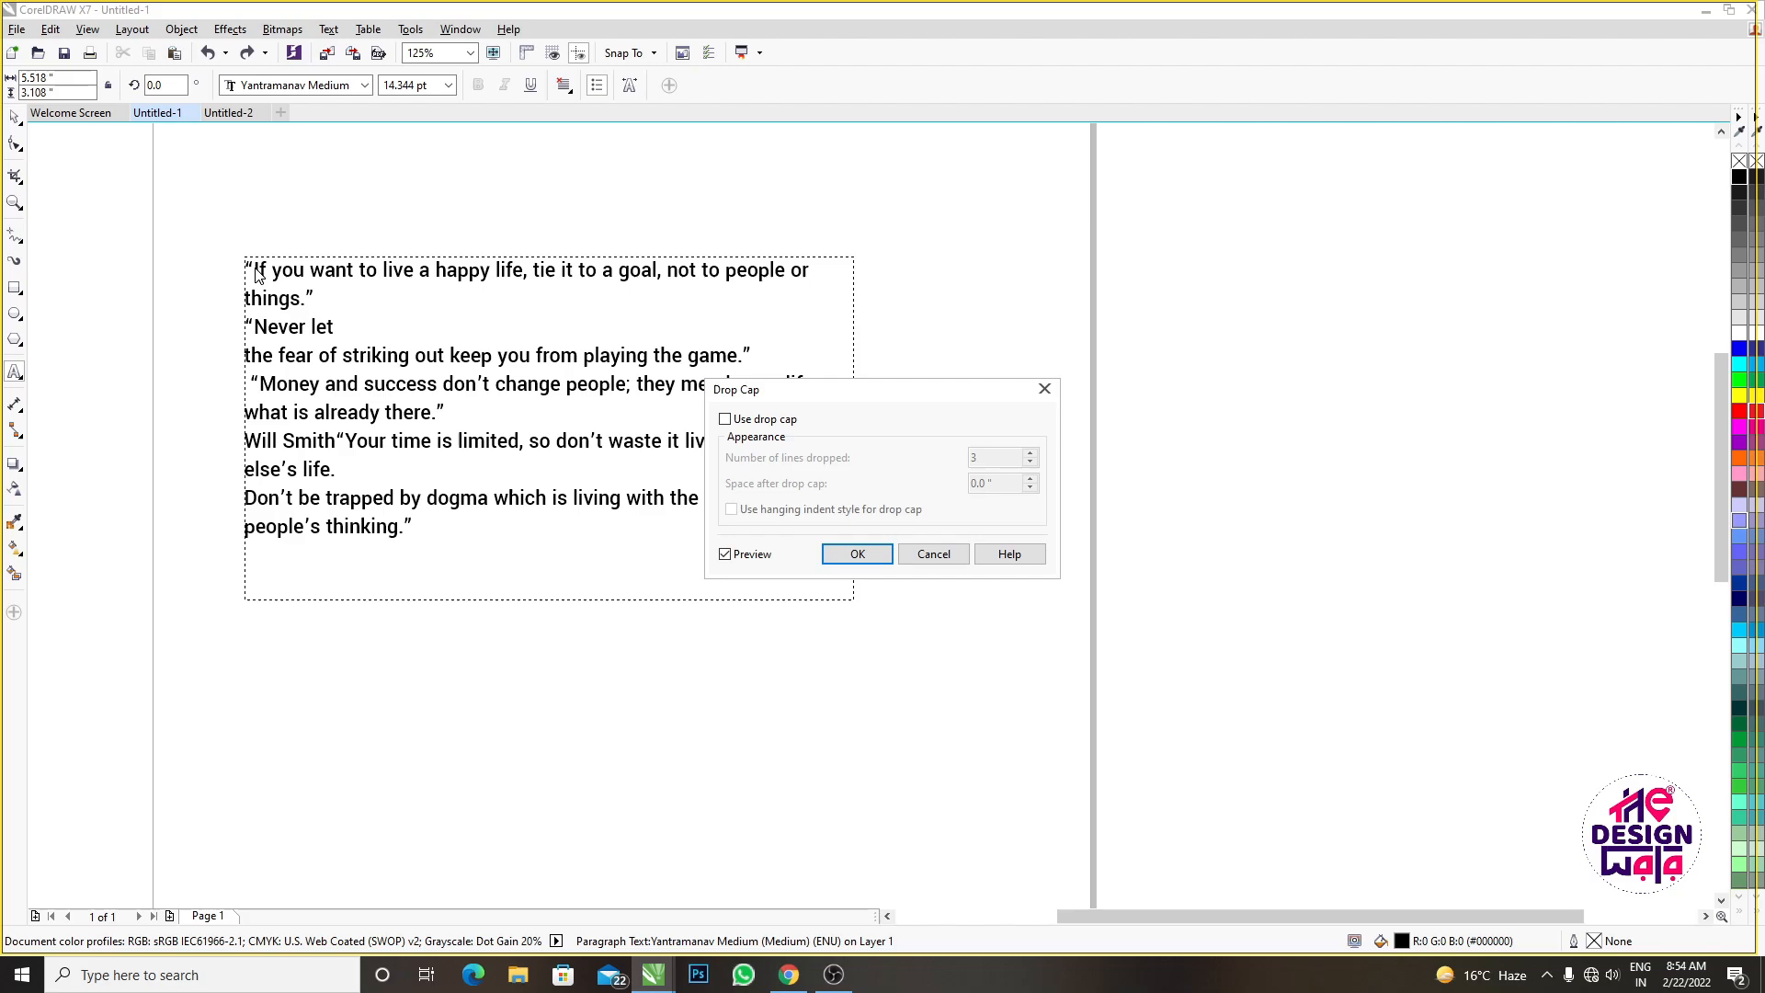
click(934, 554)
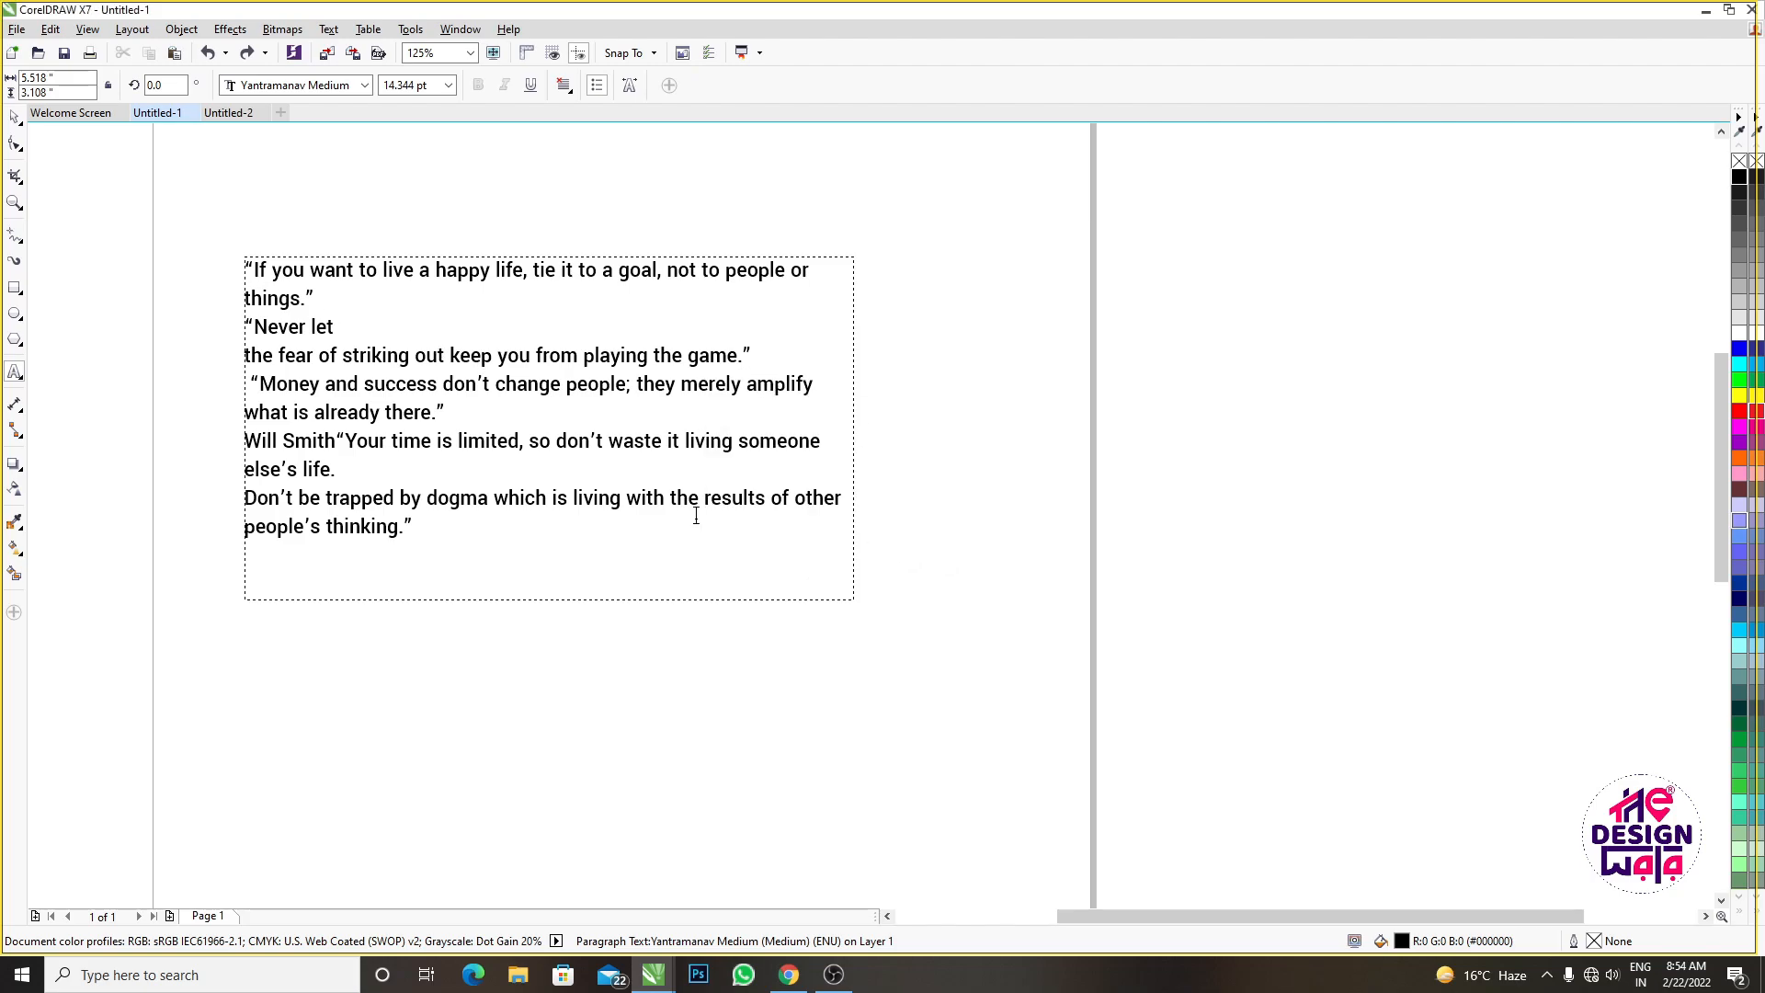
Delete the opening quotation mark before "If you want to live a happy life"
click(253, 269)
key(BackSpace)
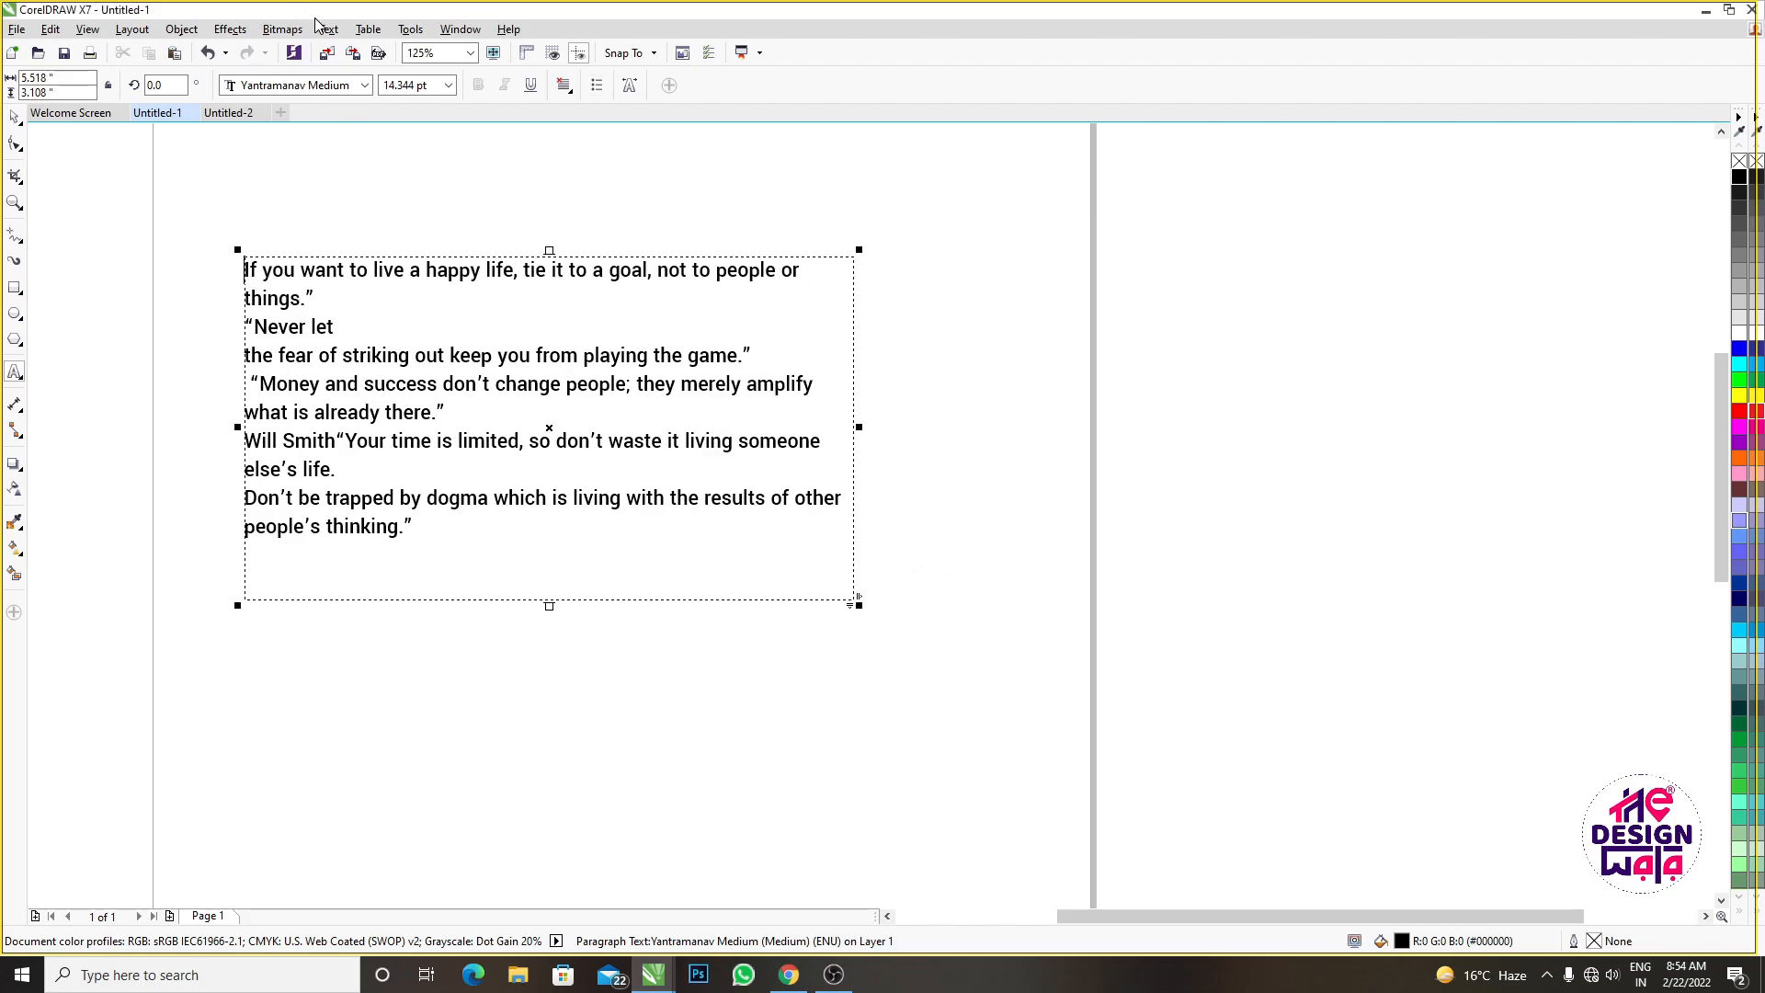
Try a drop cap with 5 lines dropped on the text starting "If you want", and undo it
click(328, 28)
click(372, 130)
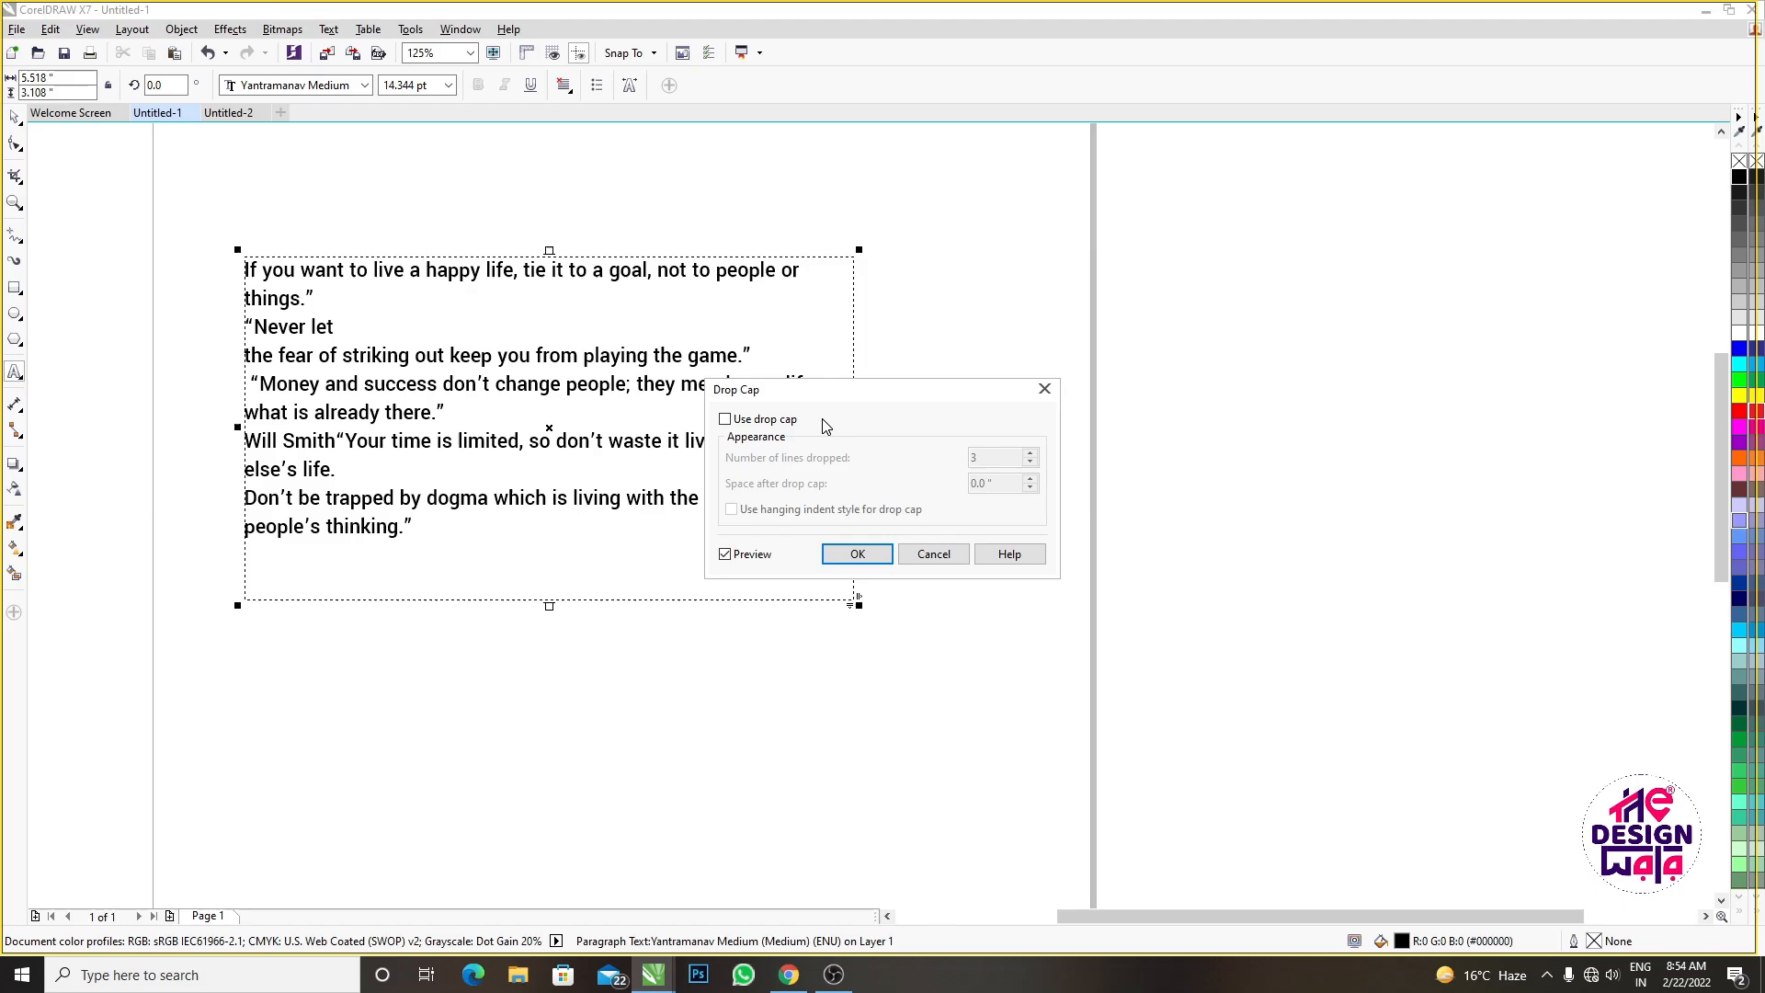
click(725, 419)
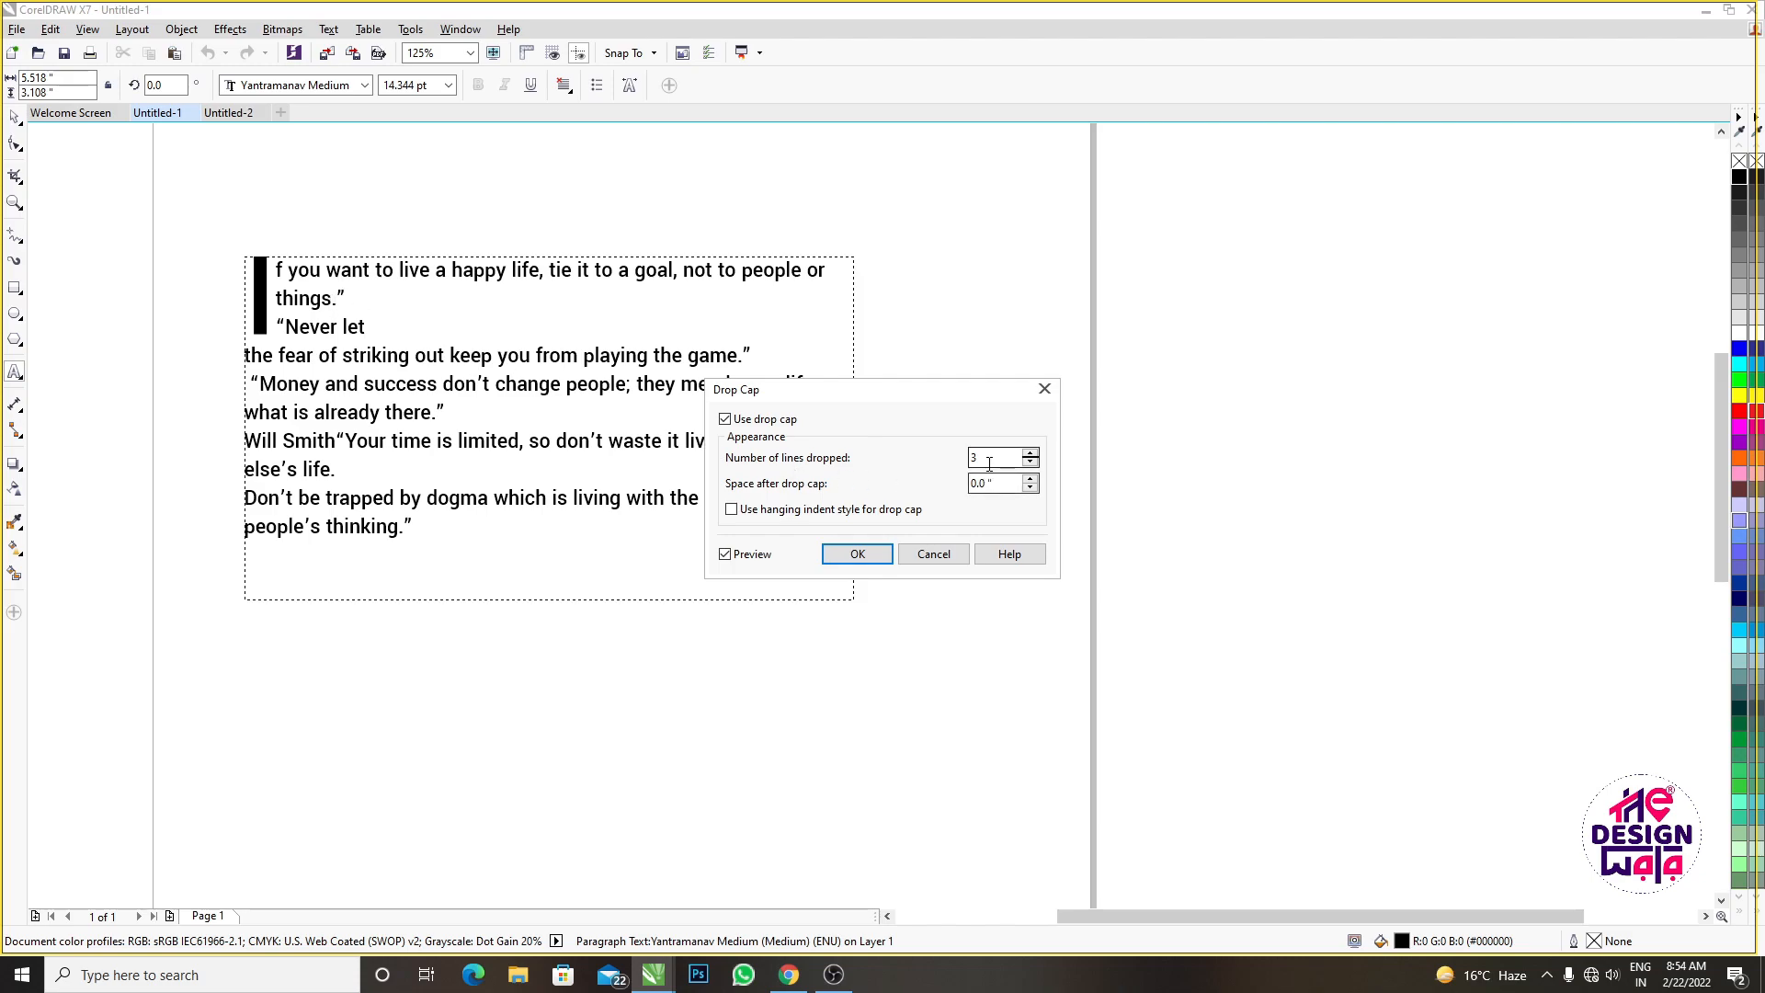
drag(989, 461, 939, 469)
text(5)
click(857, 553)
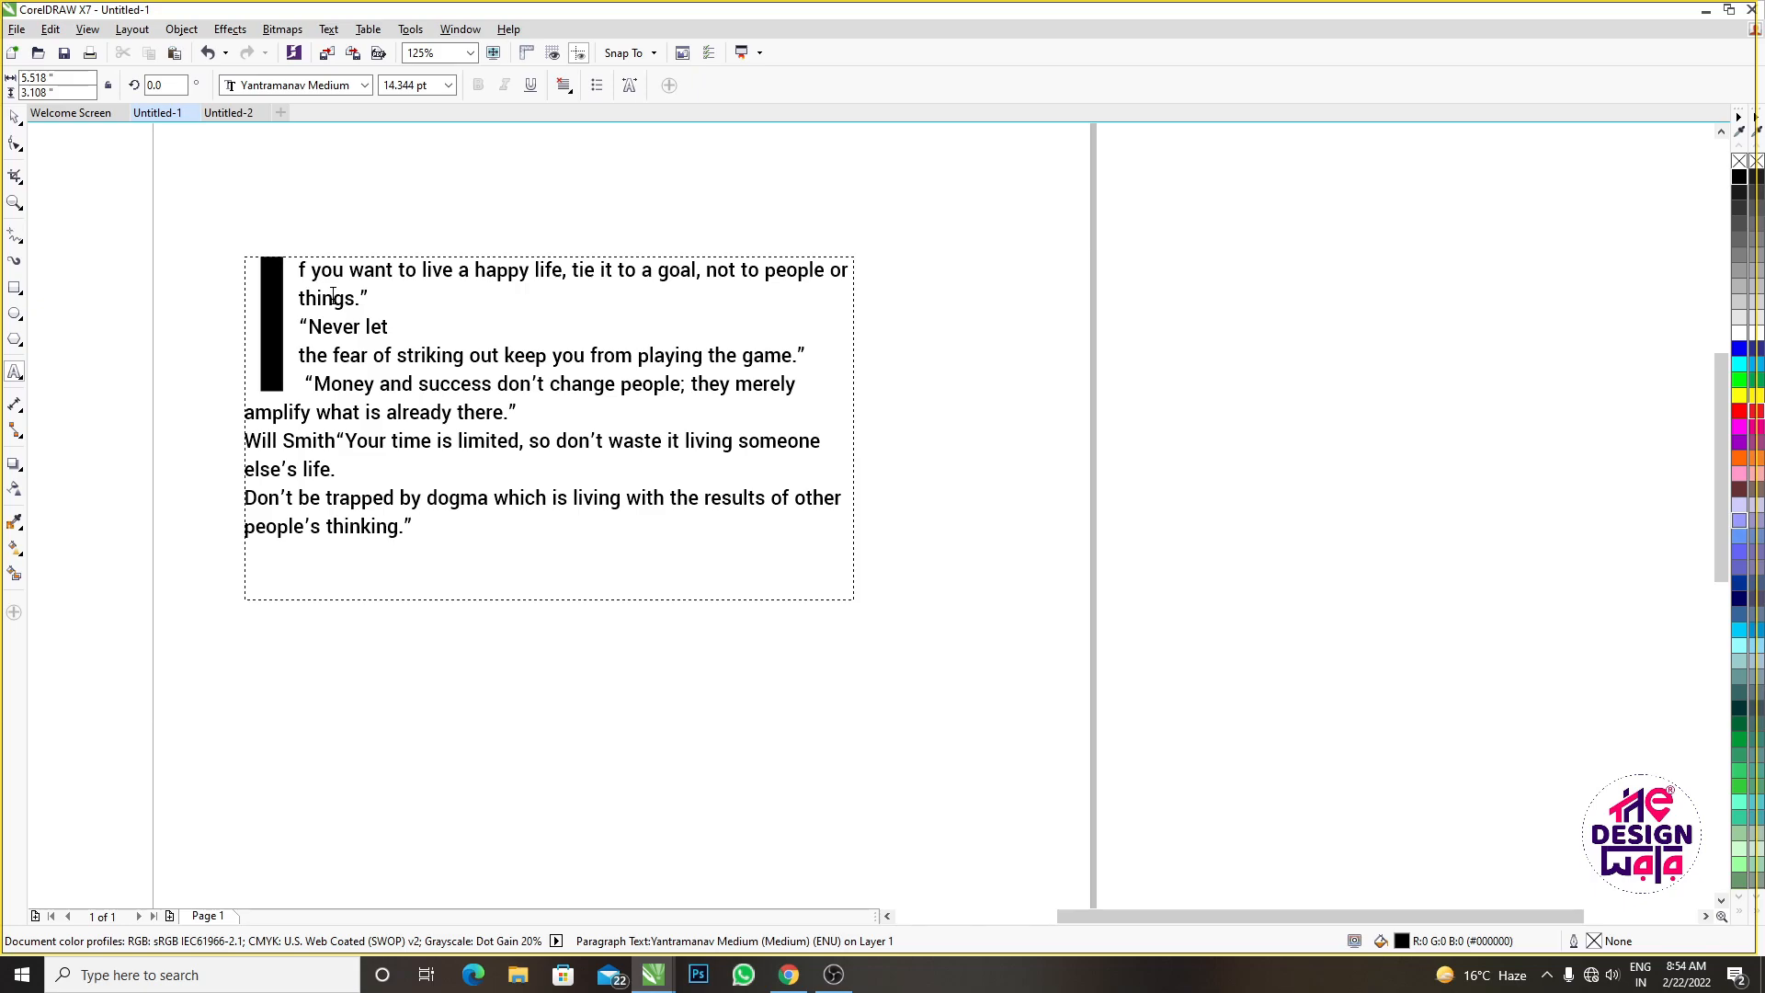
key(ctrl+z)
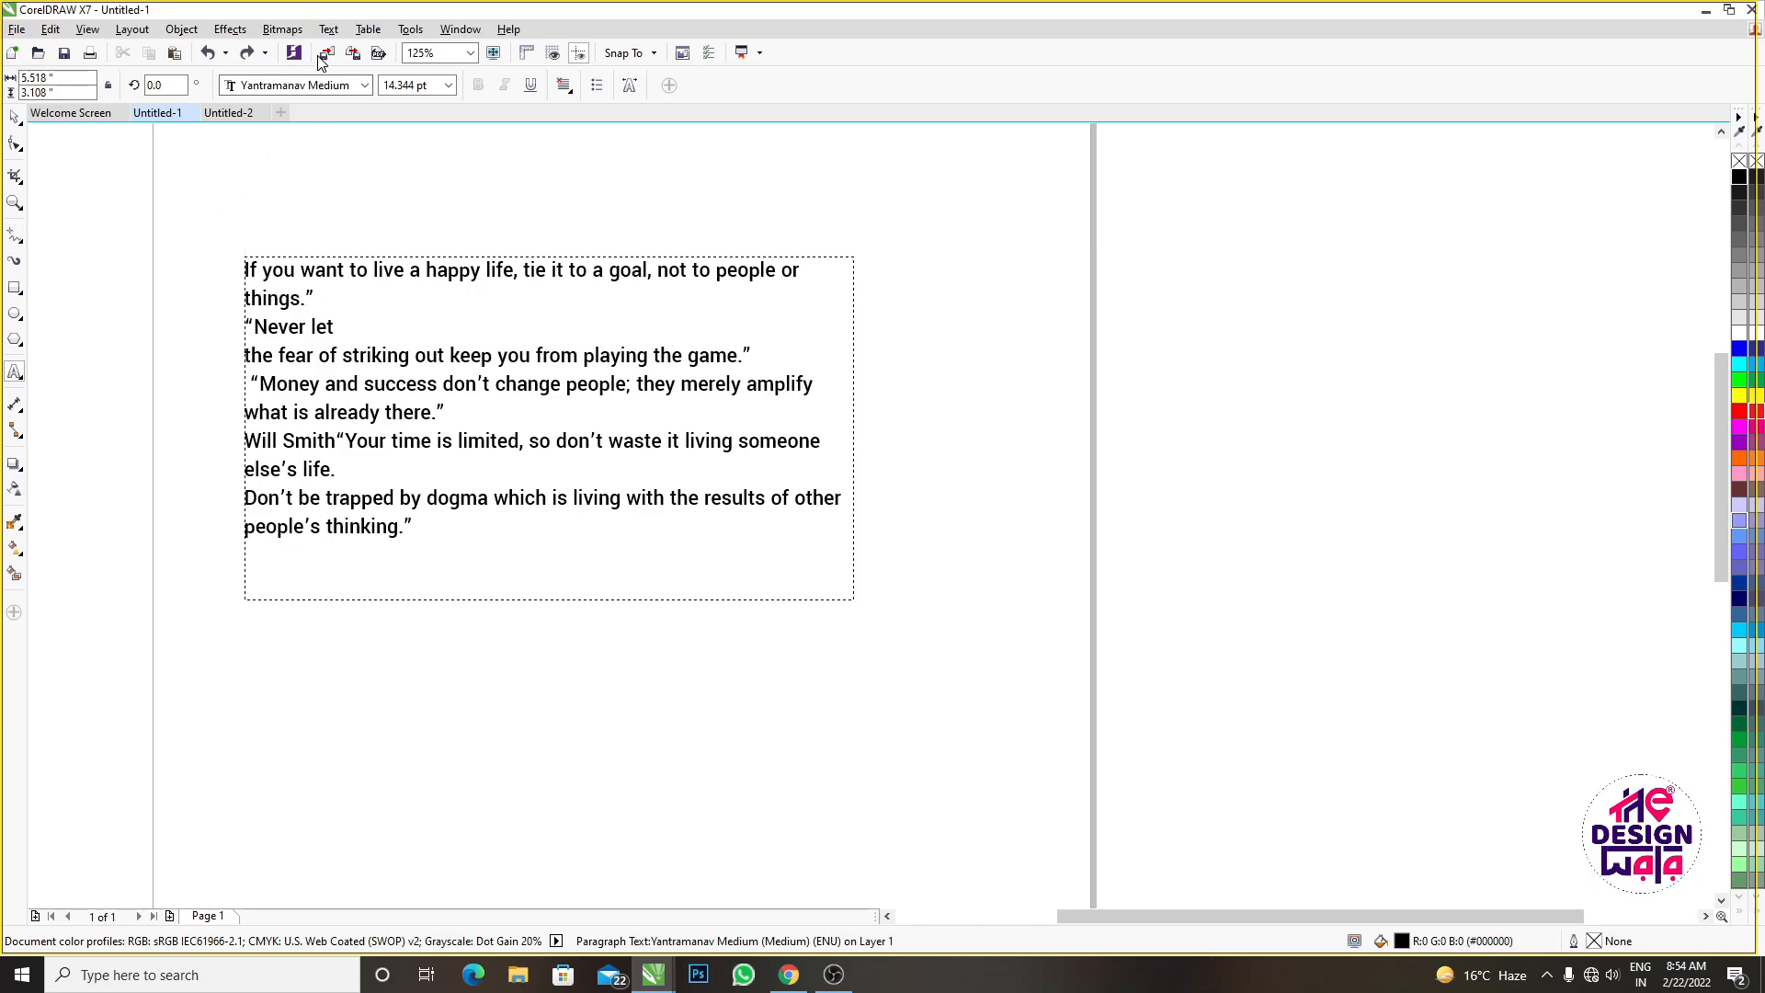
Try inserting spaces inside "dogma", "limited" and "success" in the Edit Text window, and undo the applied edit
click(328, 29)
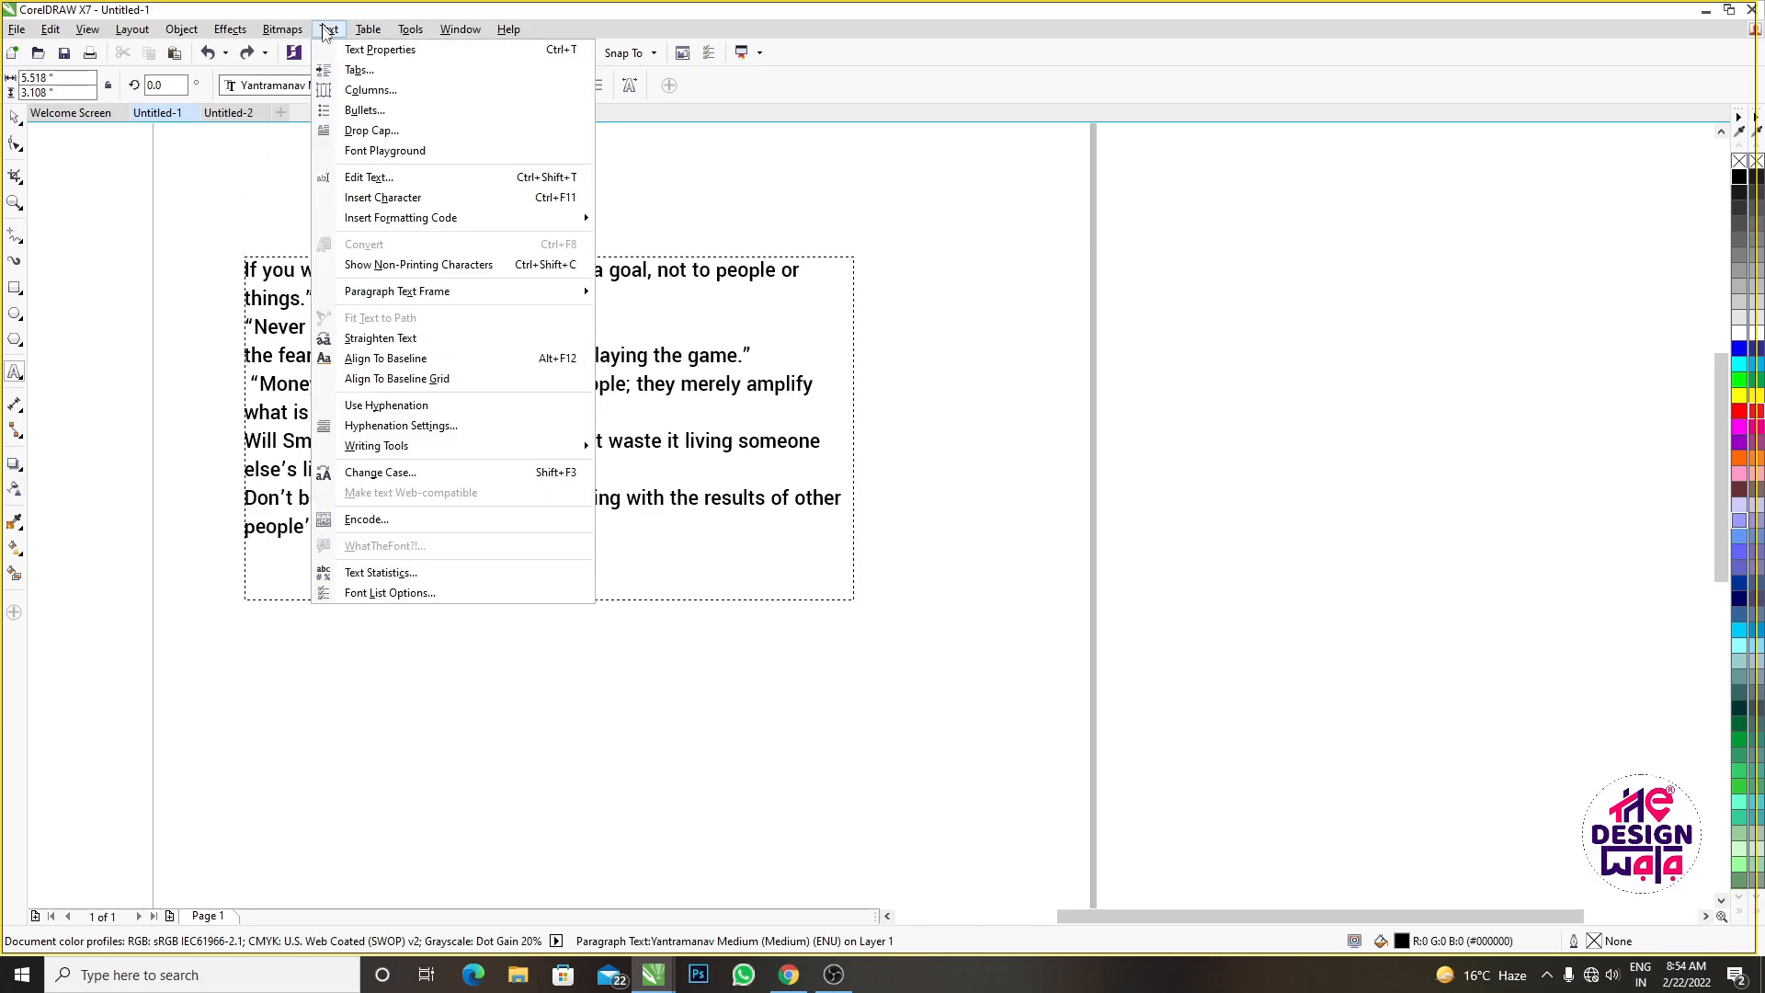
click(374, 179)
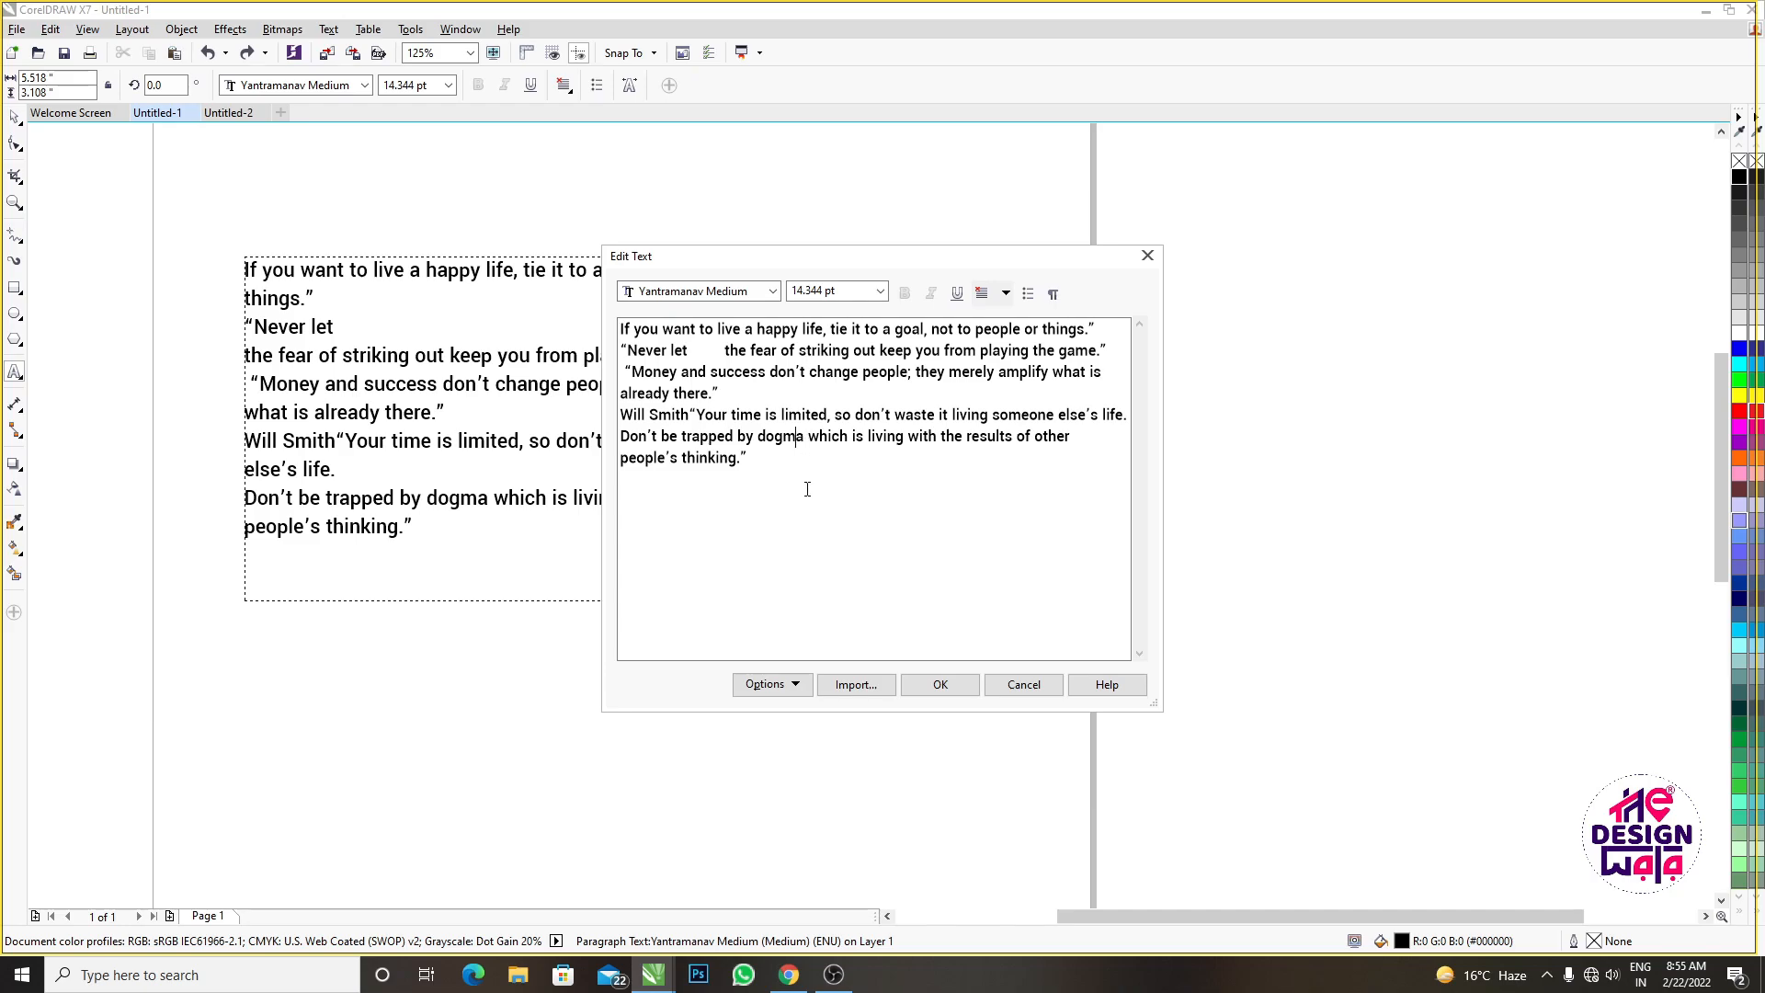
key(Up)
key(Up)
key(Up)
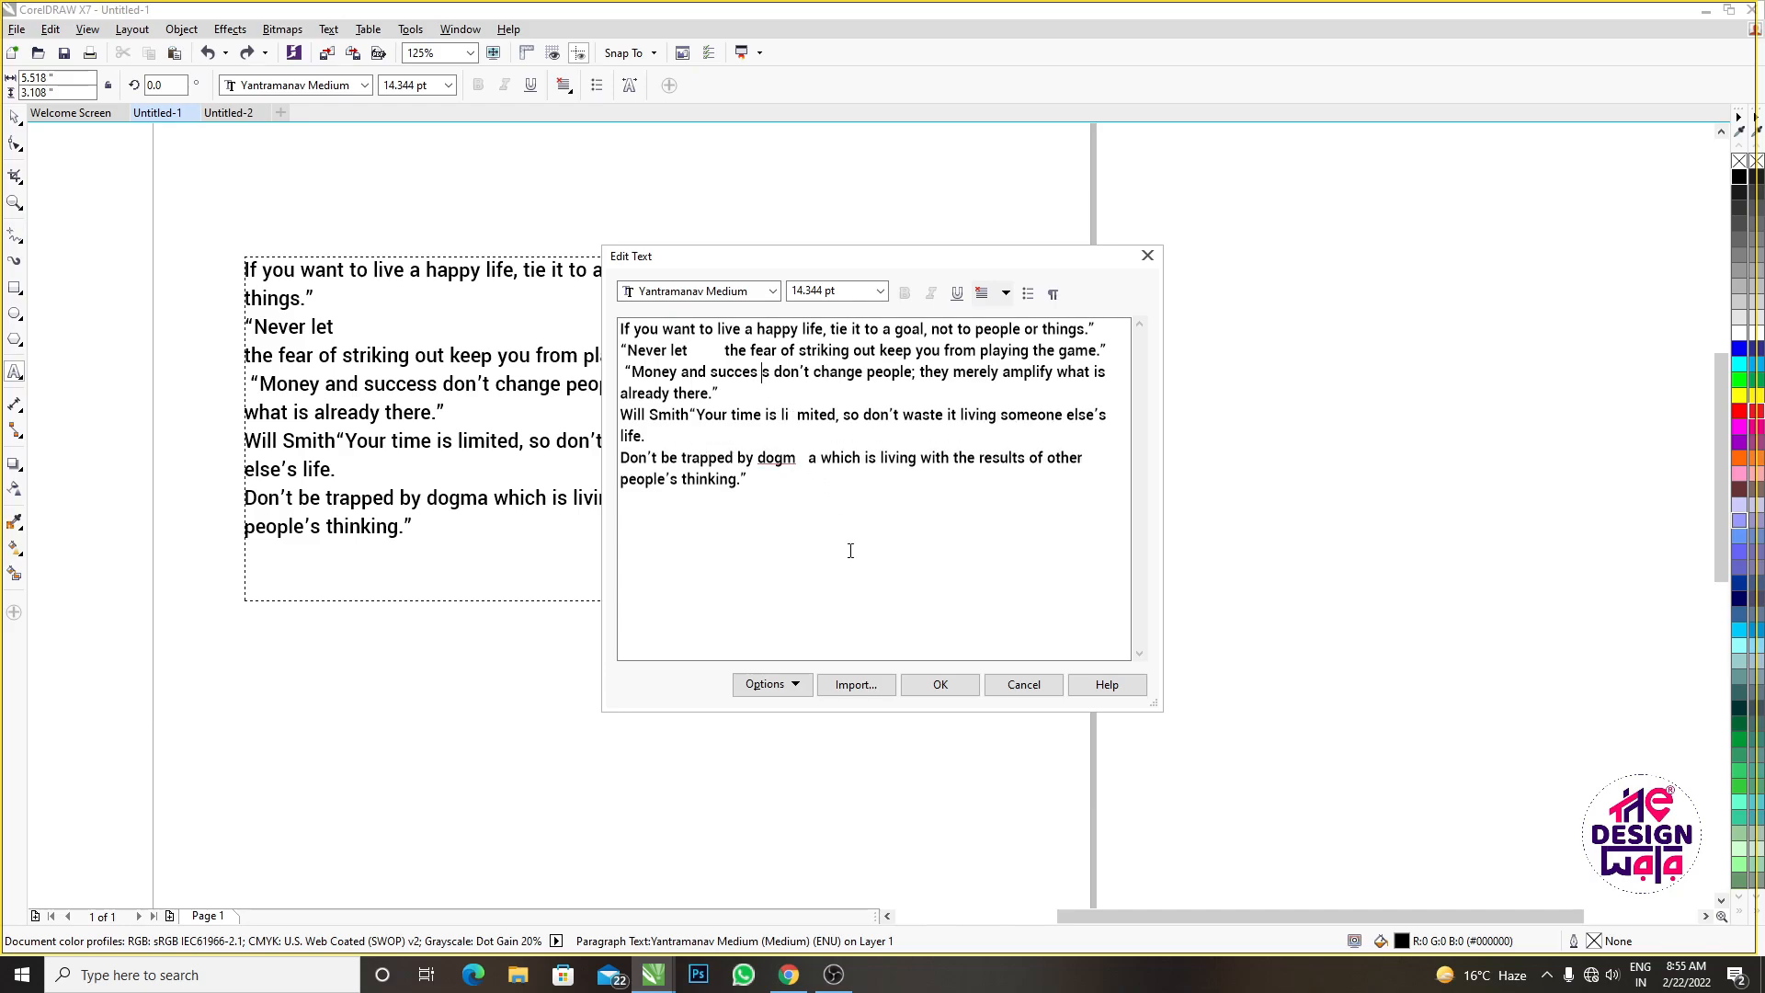
click(940, 685)
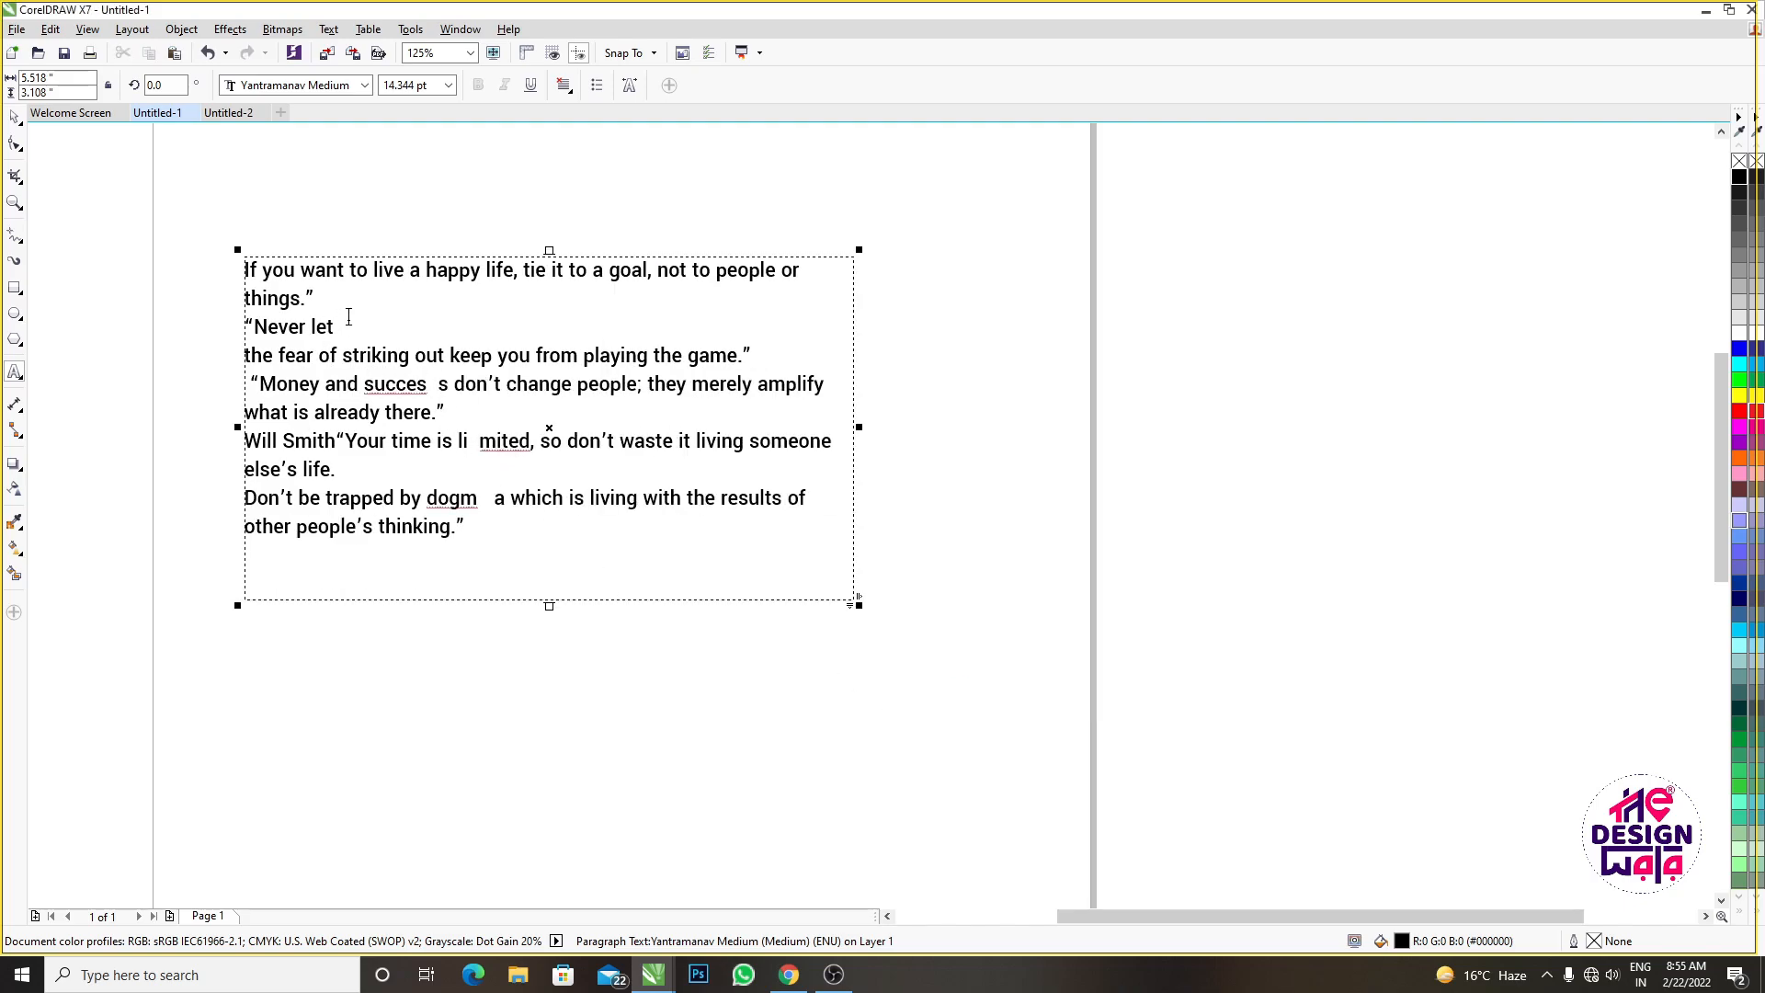
key(ctrl+z)
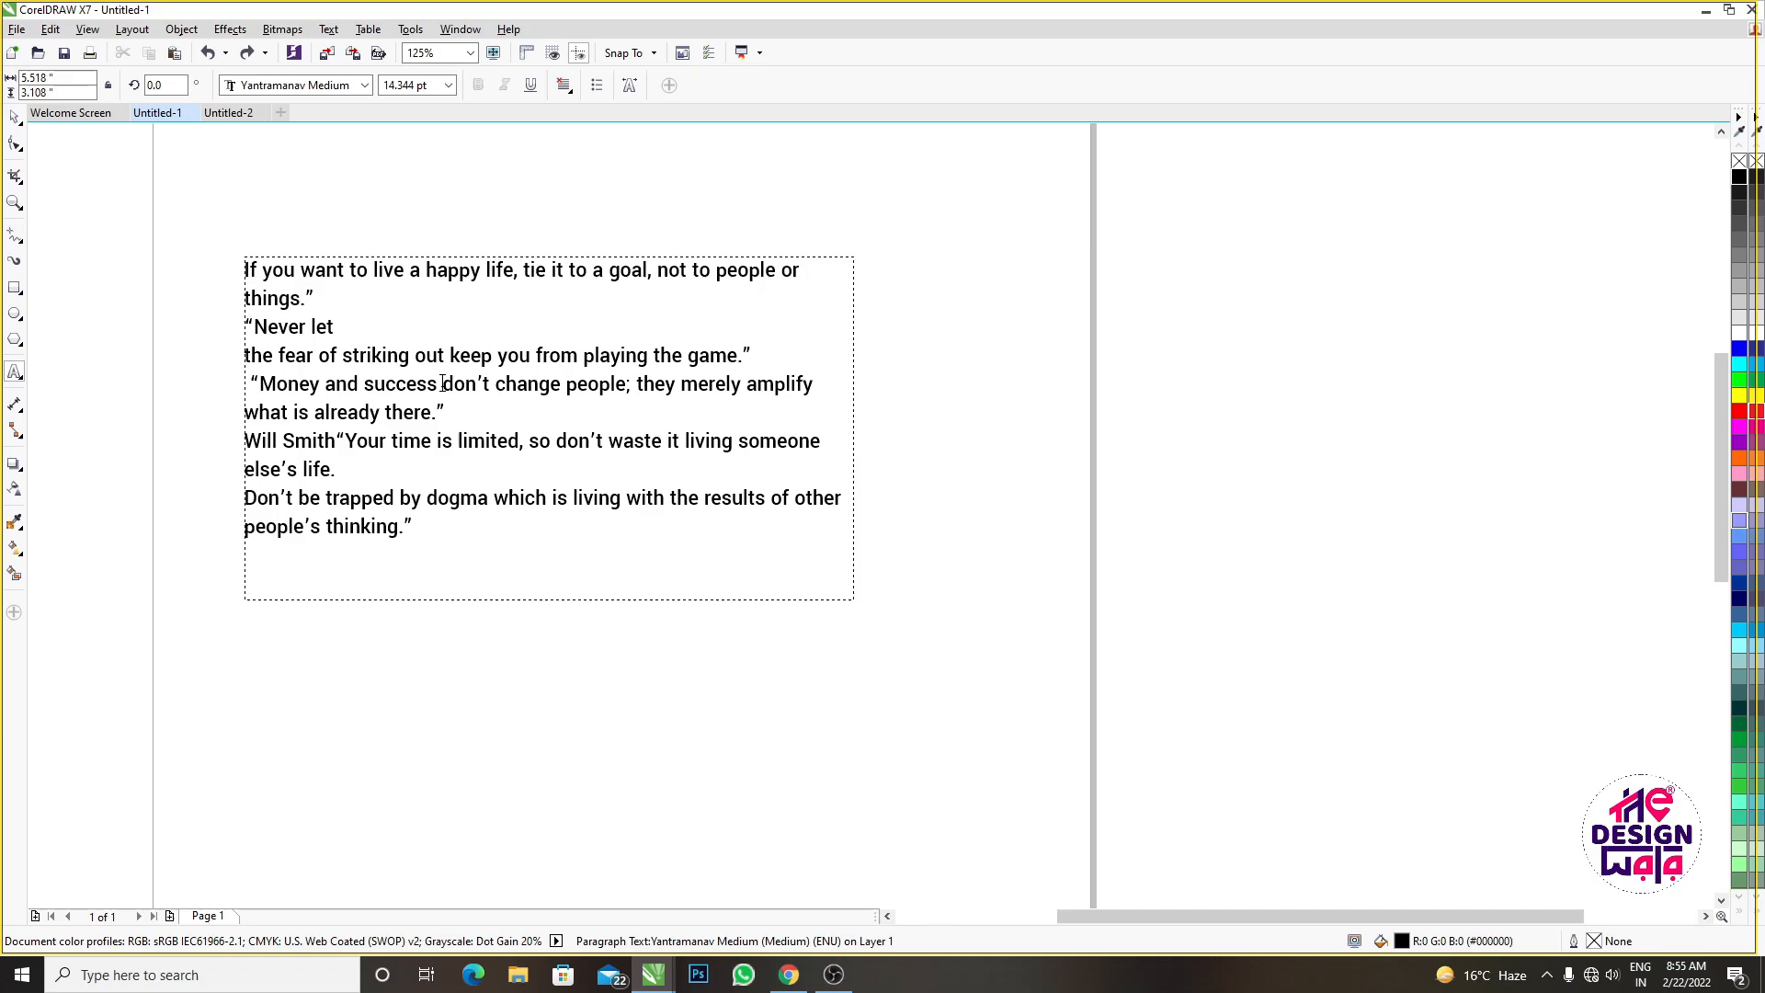
Redo the last Edit Text spacing changes on the quotes and undo them again
key(ctrl+shift+z)
key(ctrl+shift+z)
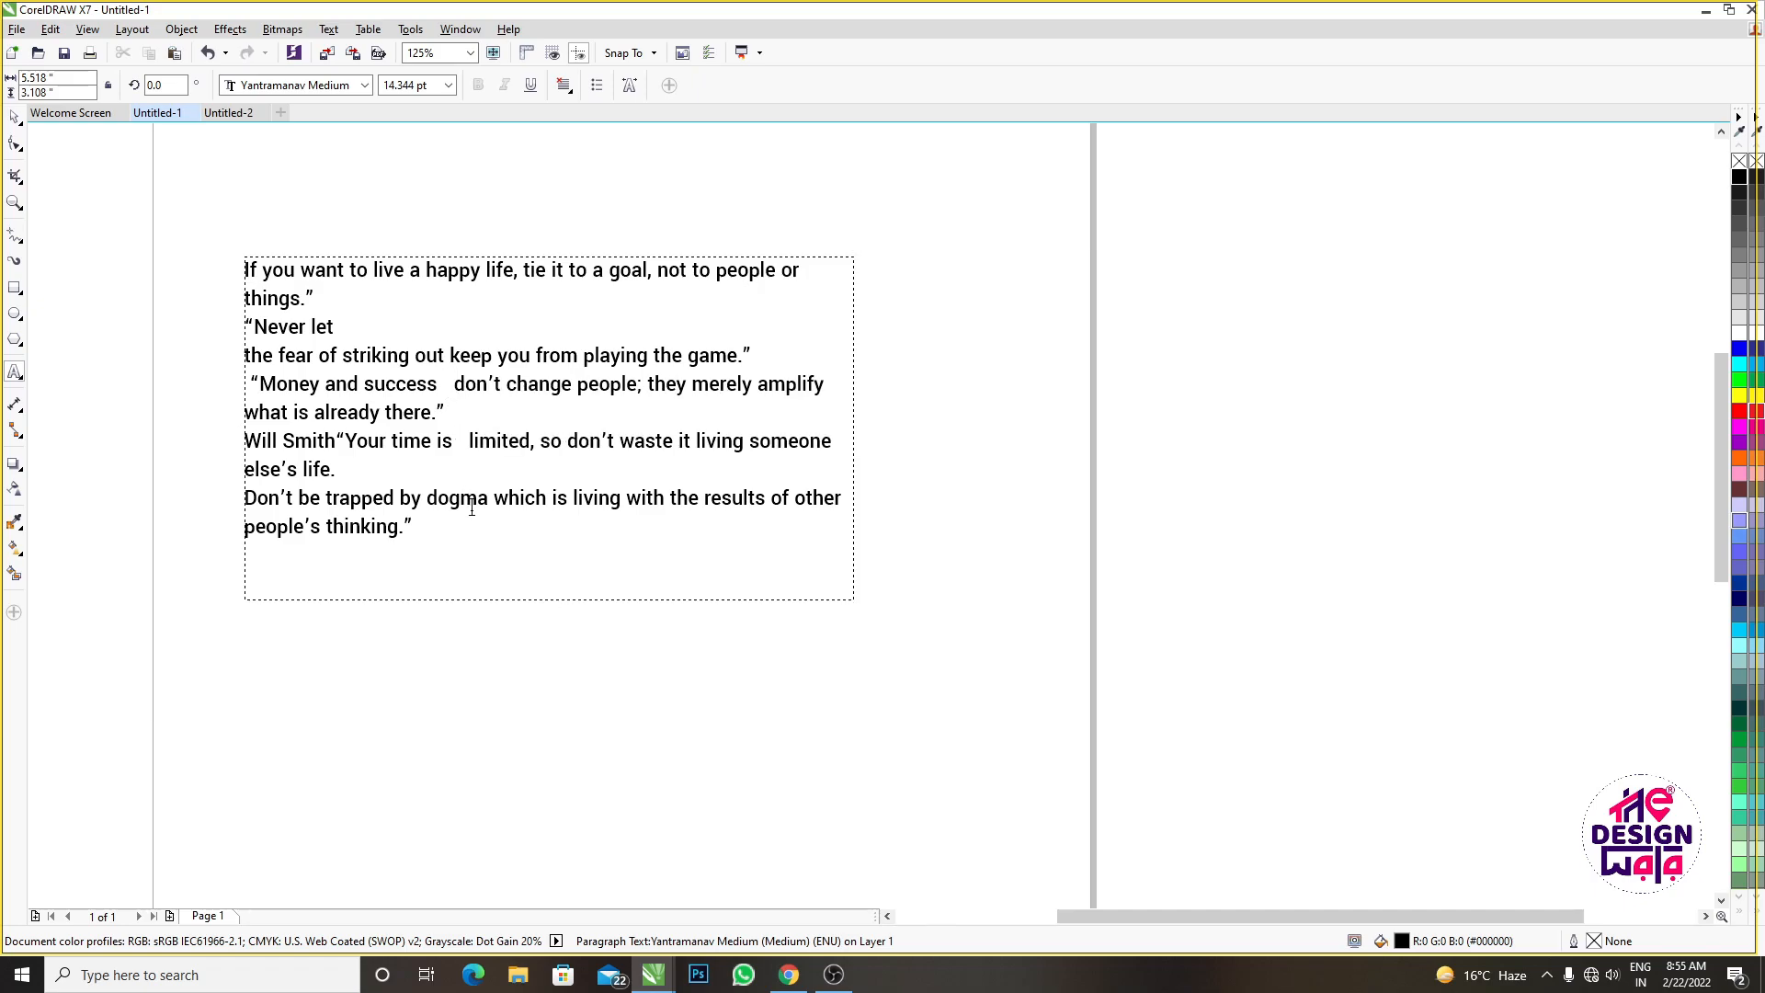
key(ctrl+z)
key(ctrl+z)
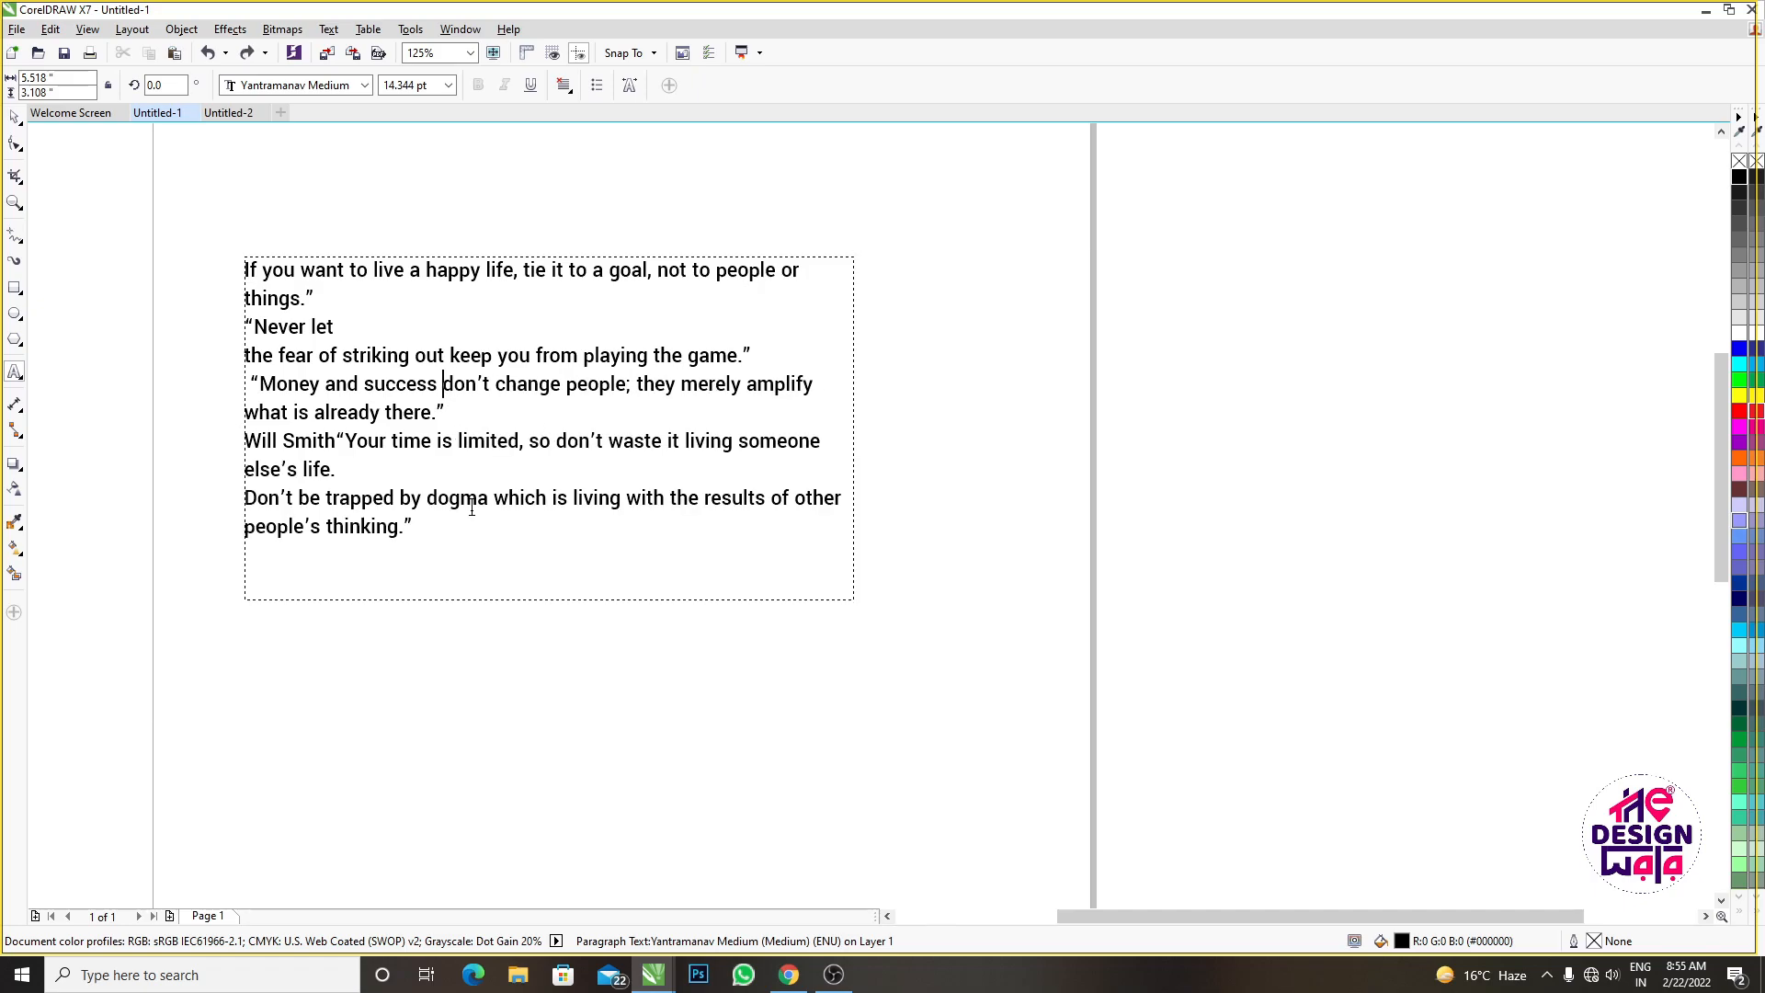
Insert five Arial arrow characters (←, ↨, ↑, →, ↔) after "people's thinking." at the end of the quotes
click(328, 28)
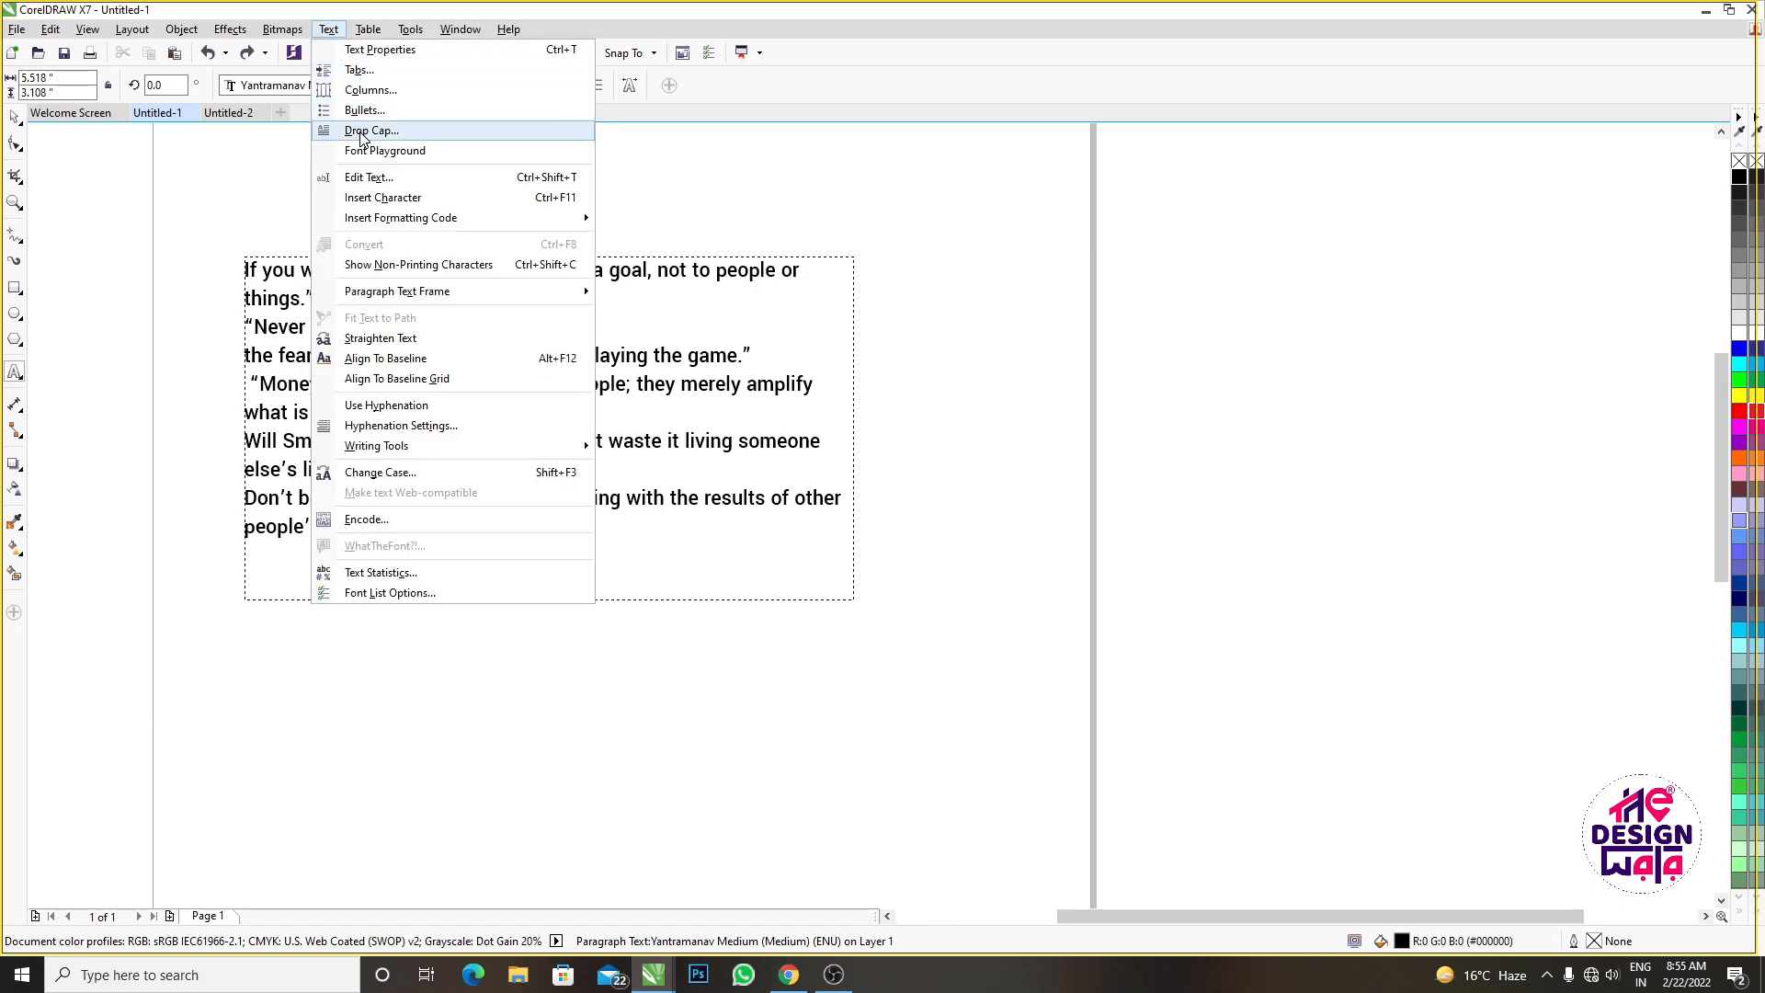
click(410, 201)
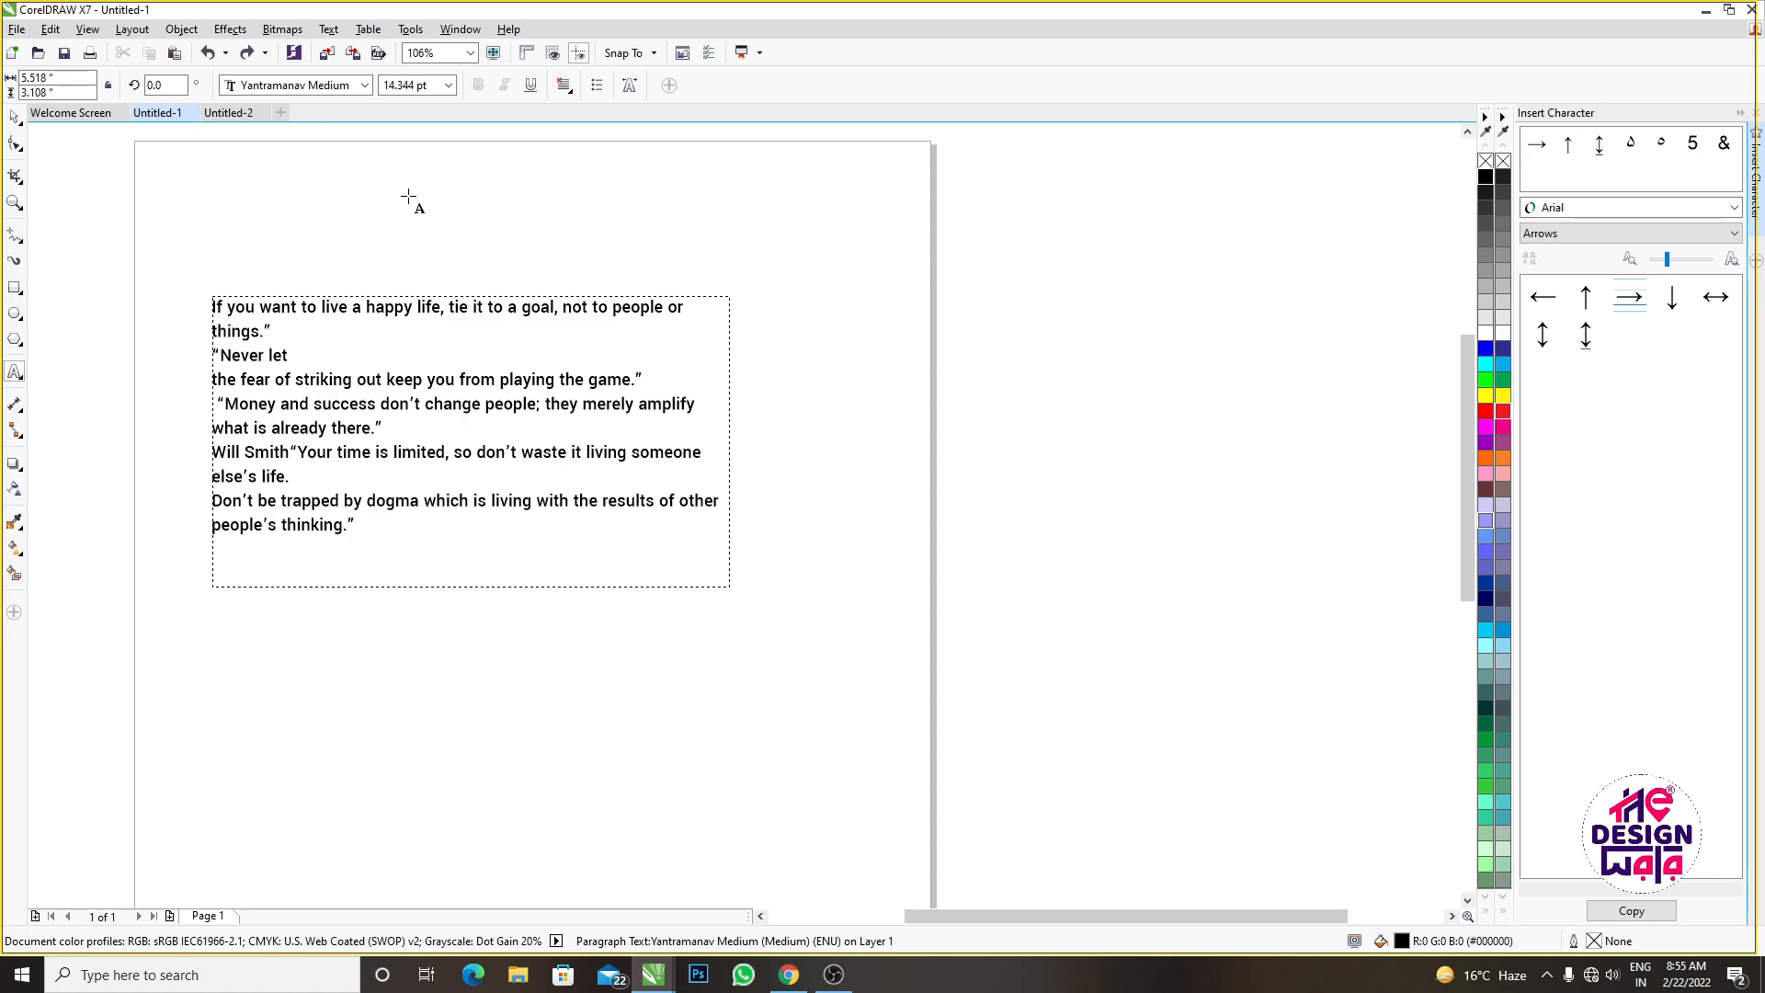
click(400, 531)
click(328, 28)
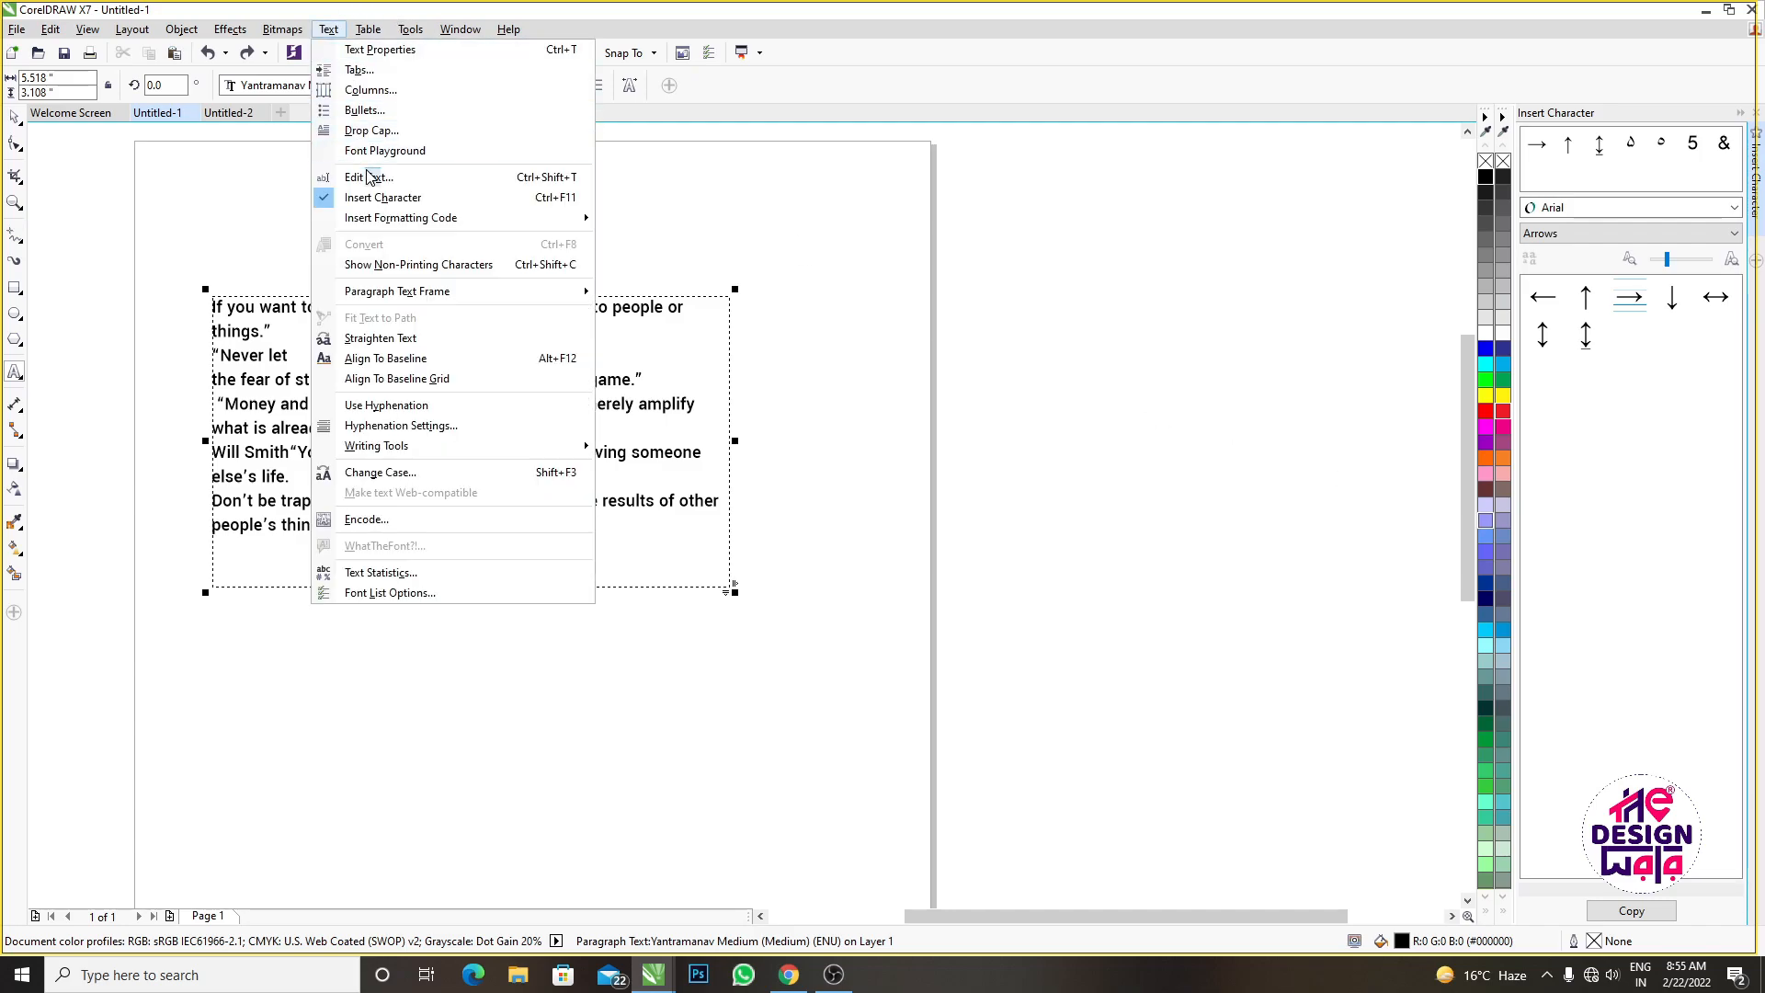
mouse_move(409, 218)
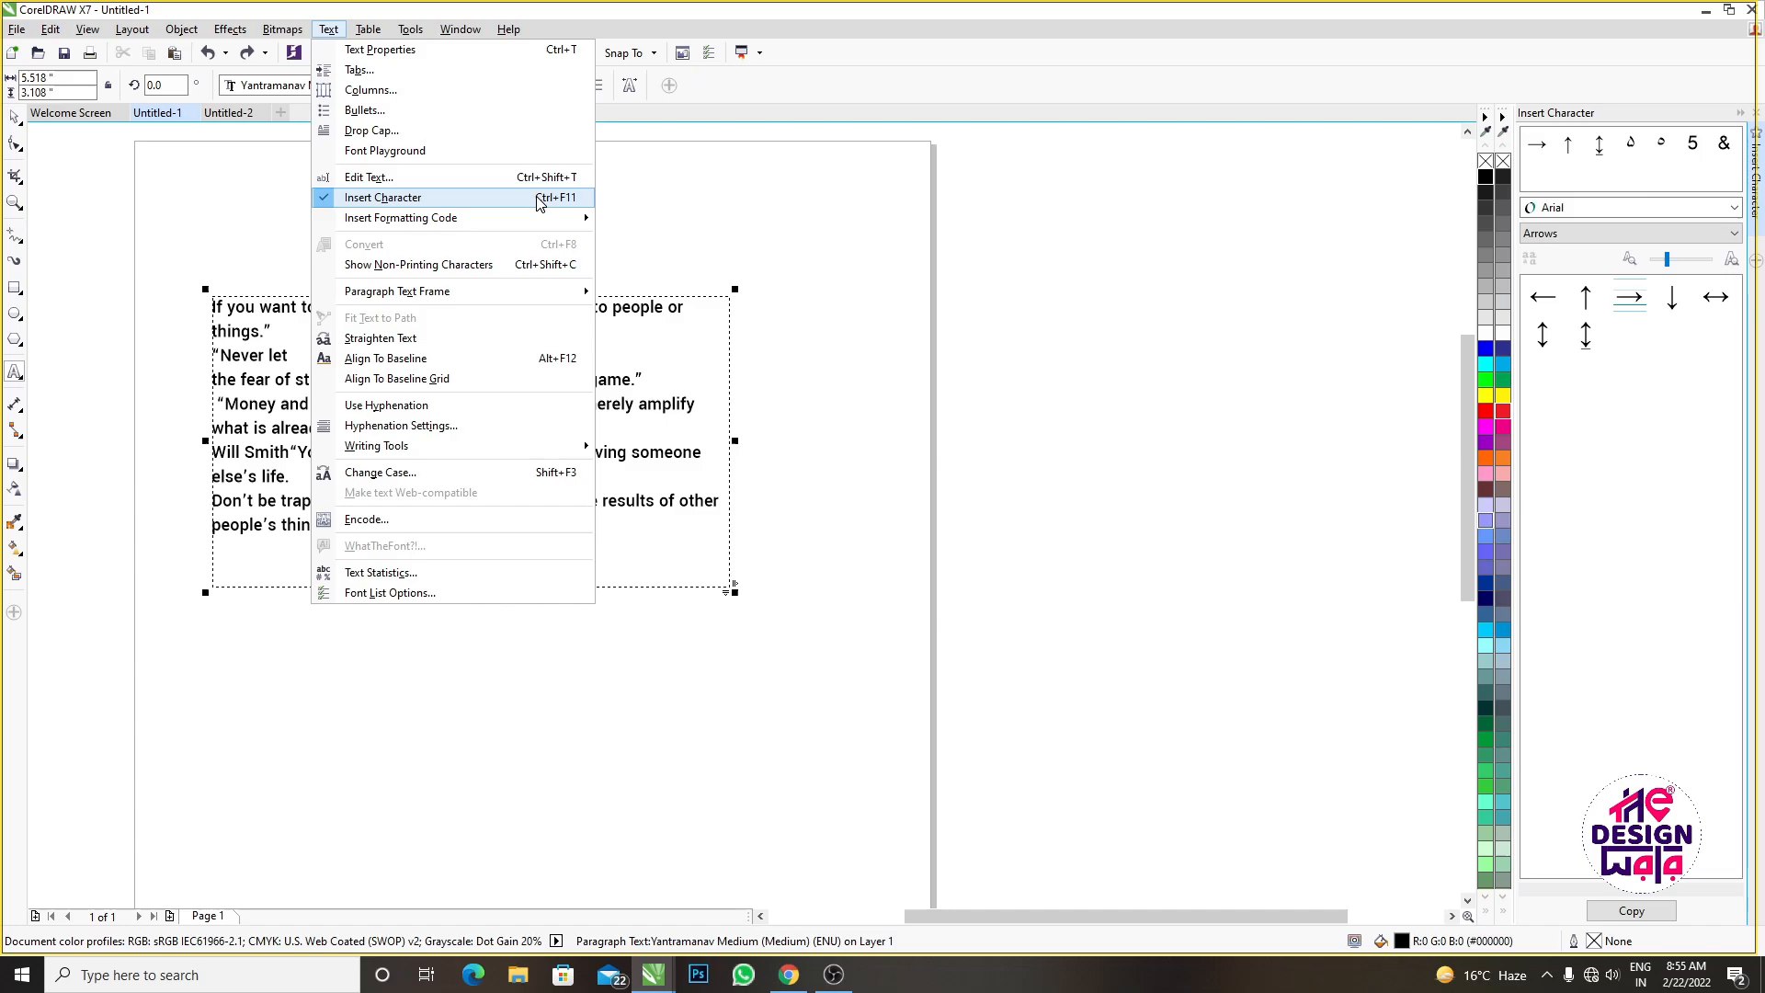
double_click(1550, 300)
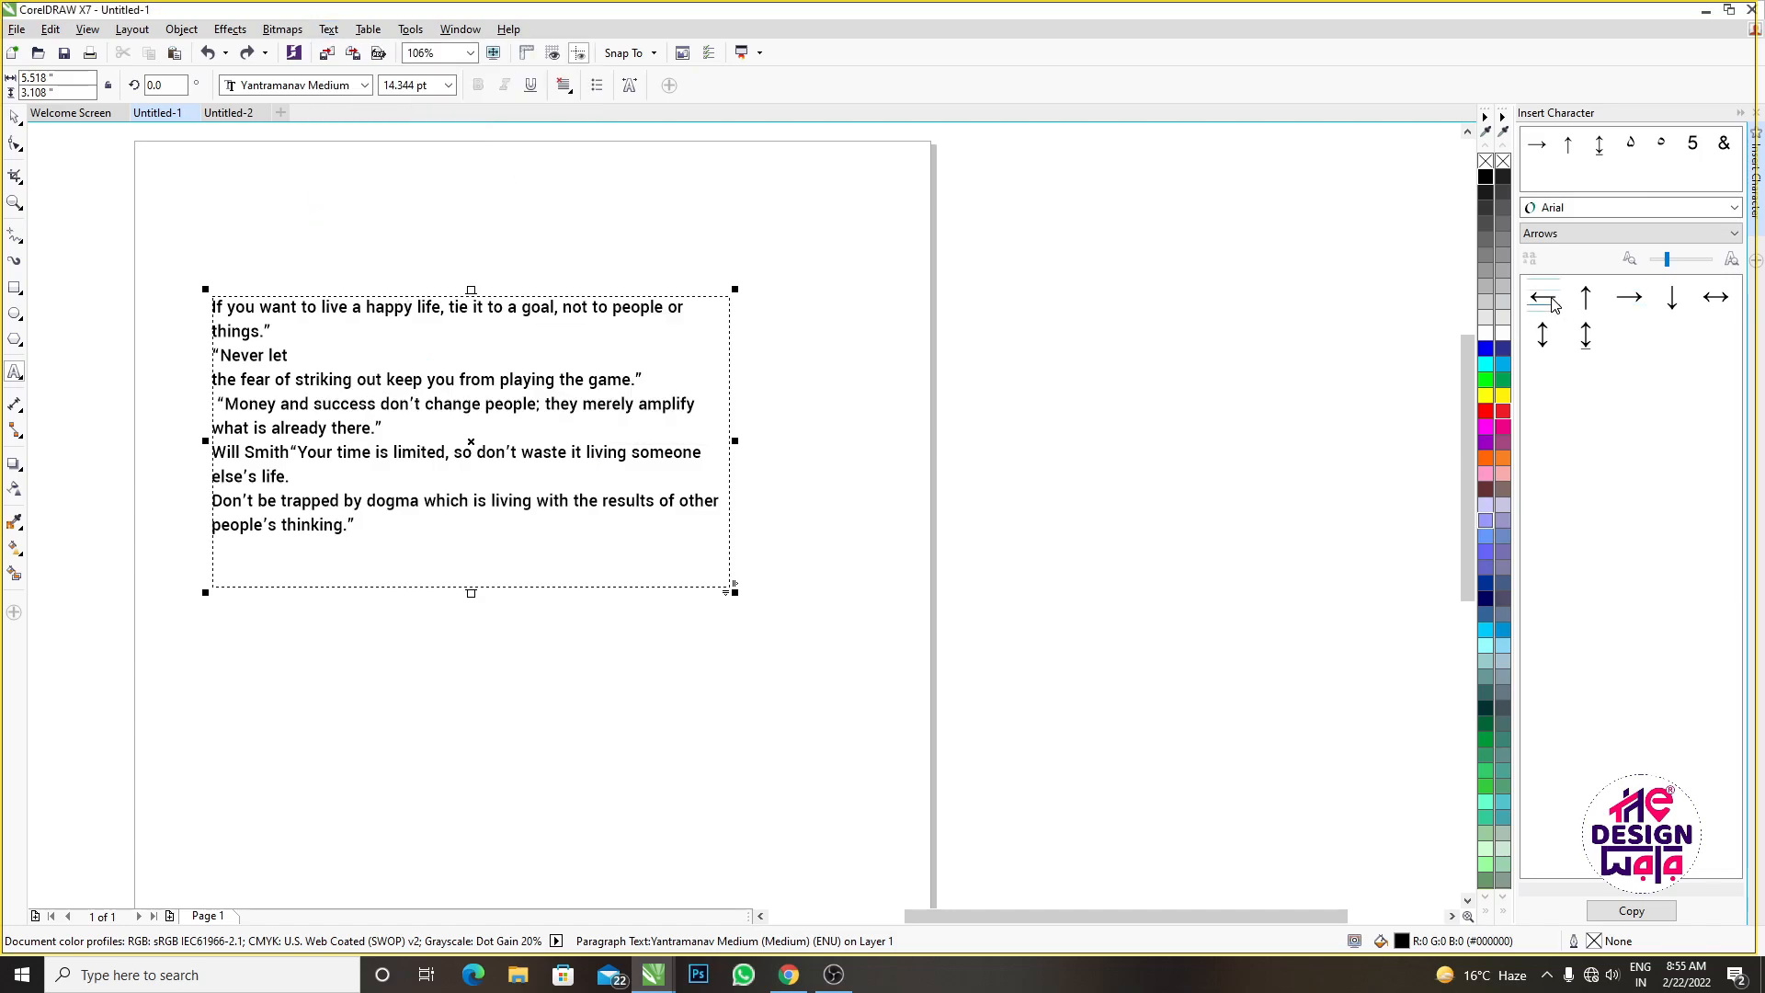
click(1583, 348)
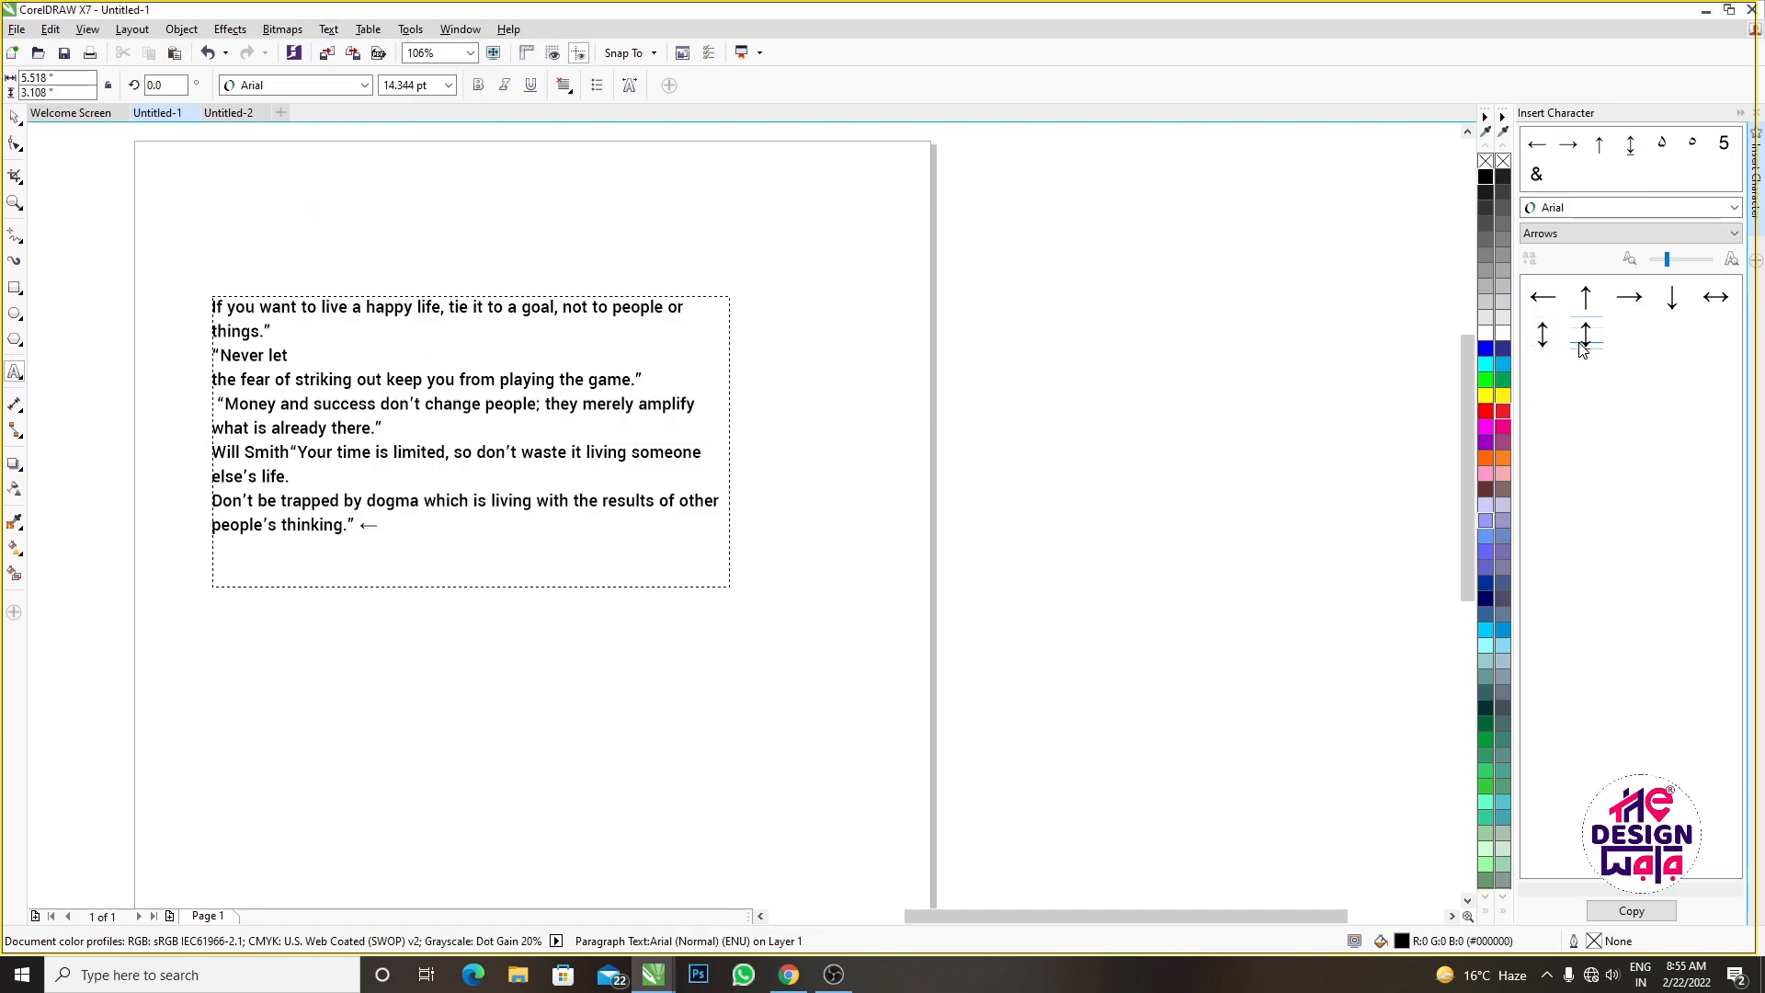
double_click(1583, 347)
double_click(1592, 300)
double_click(1636, 302)
double_click(1712, 302)
Filter the Arial characters to Currency only and insert ₠, ₹ and Rs after the arrows
click(1618, 232)
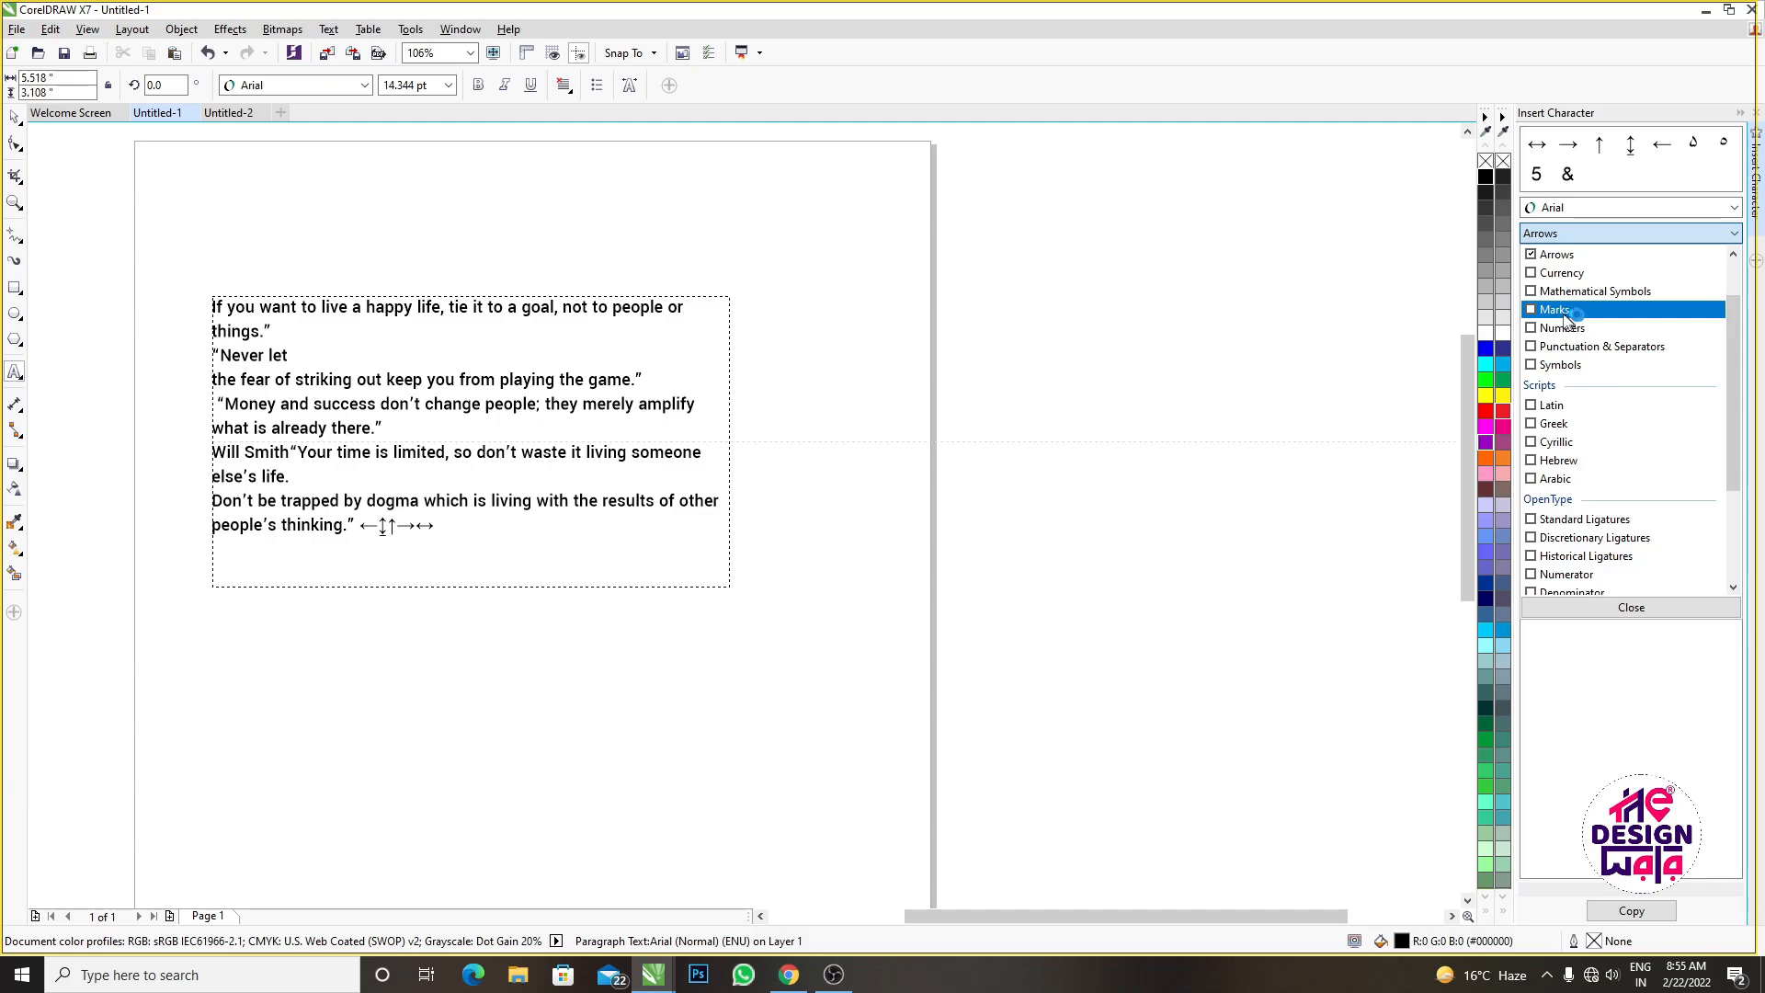
click(1560, 273)
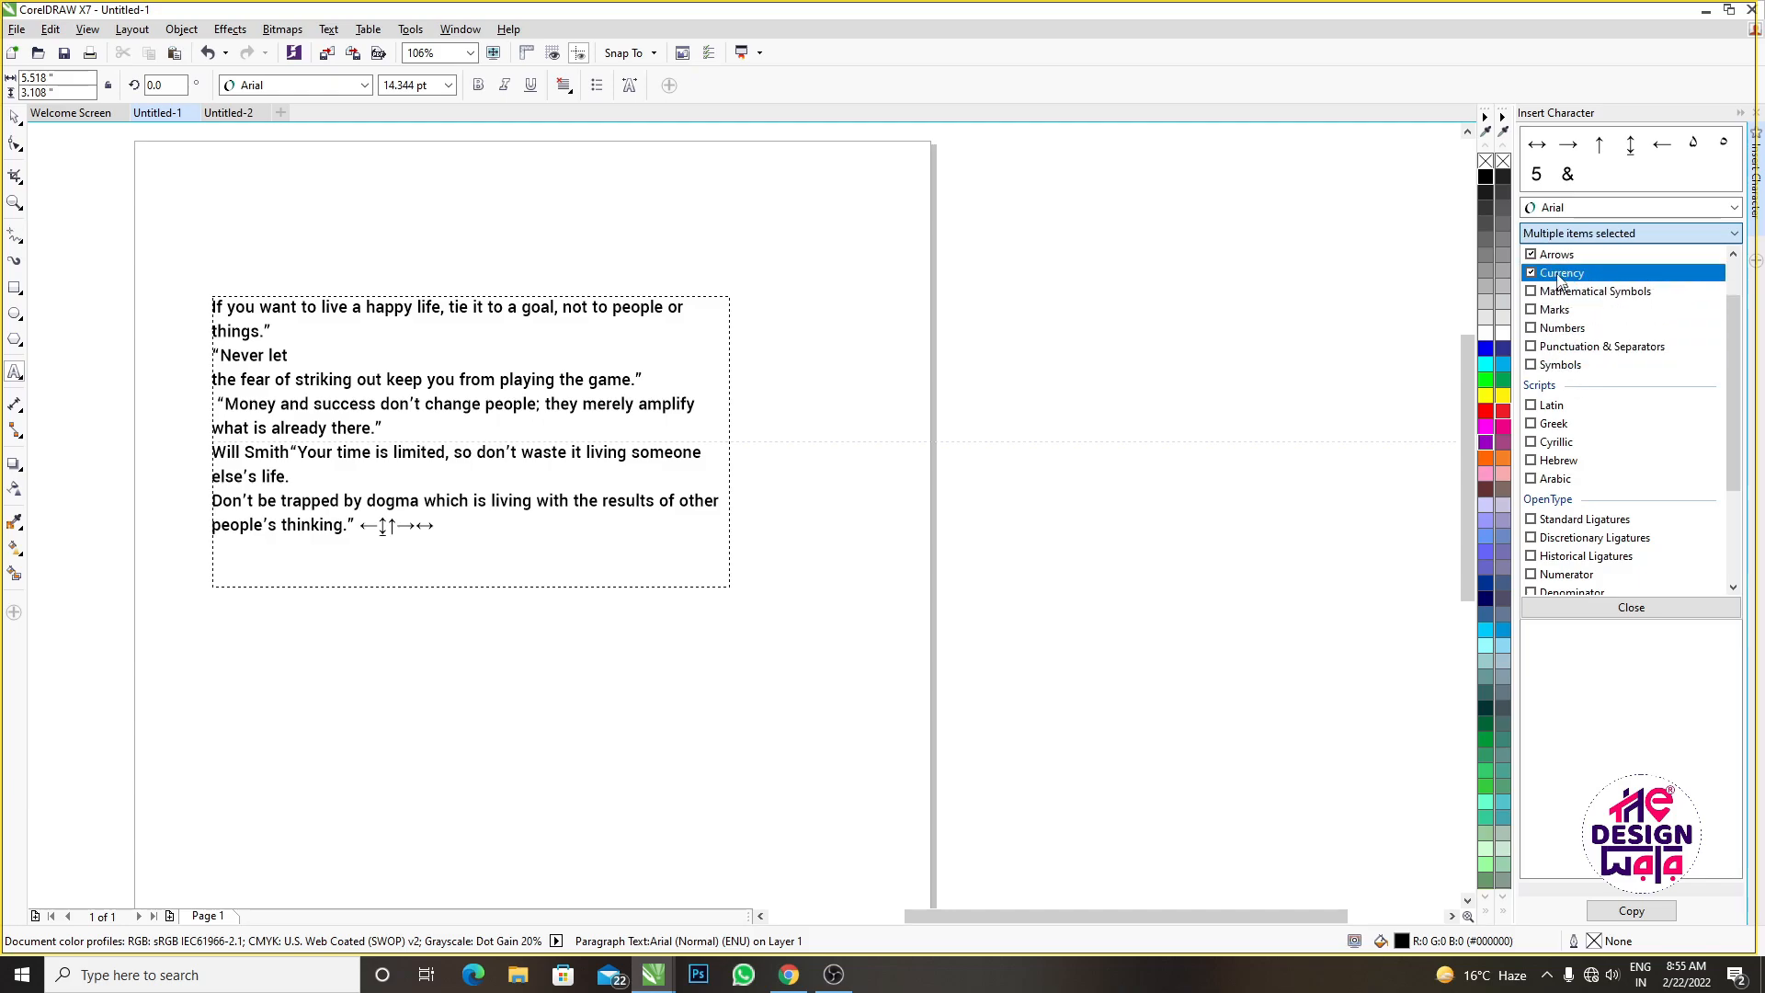
click(1532, 255)
click(1627, 603)
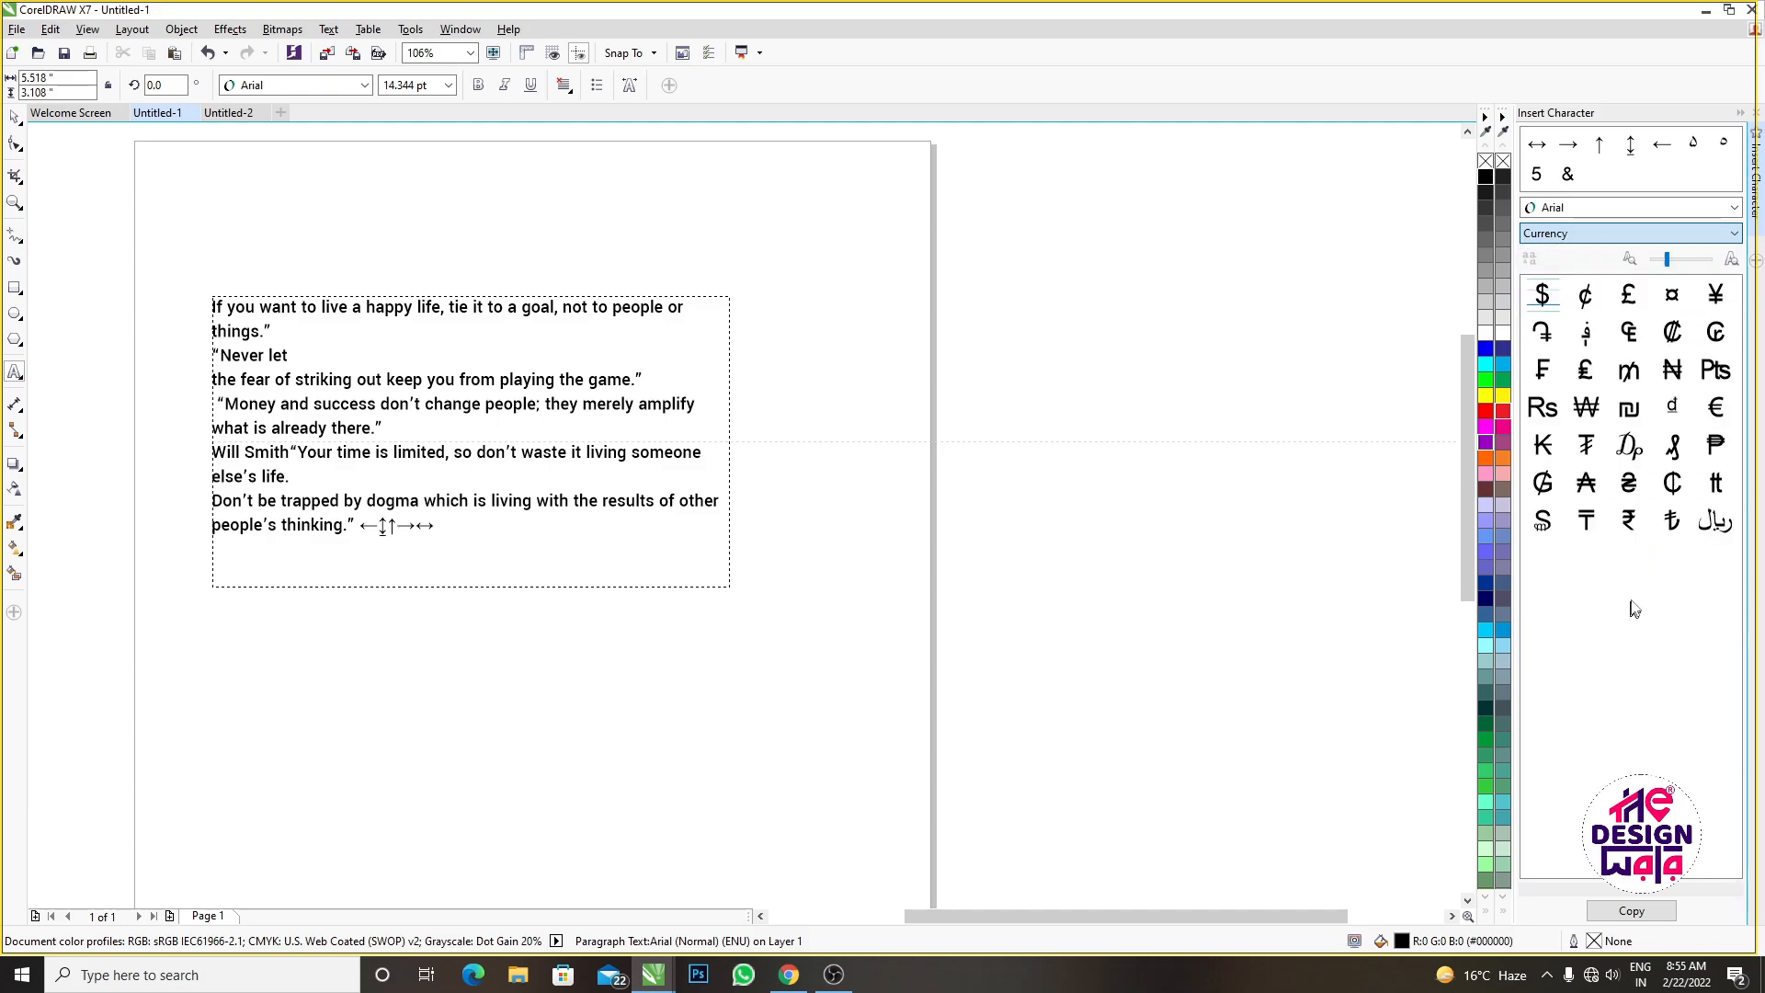
double_click(1629, 333)
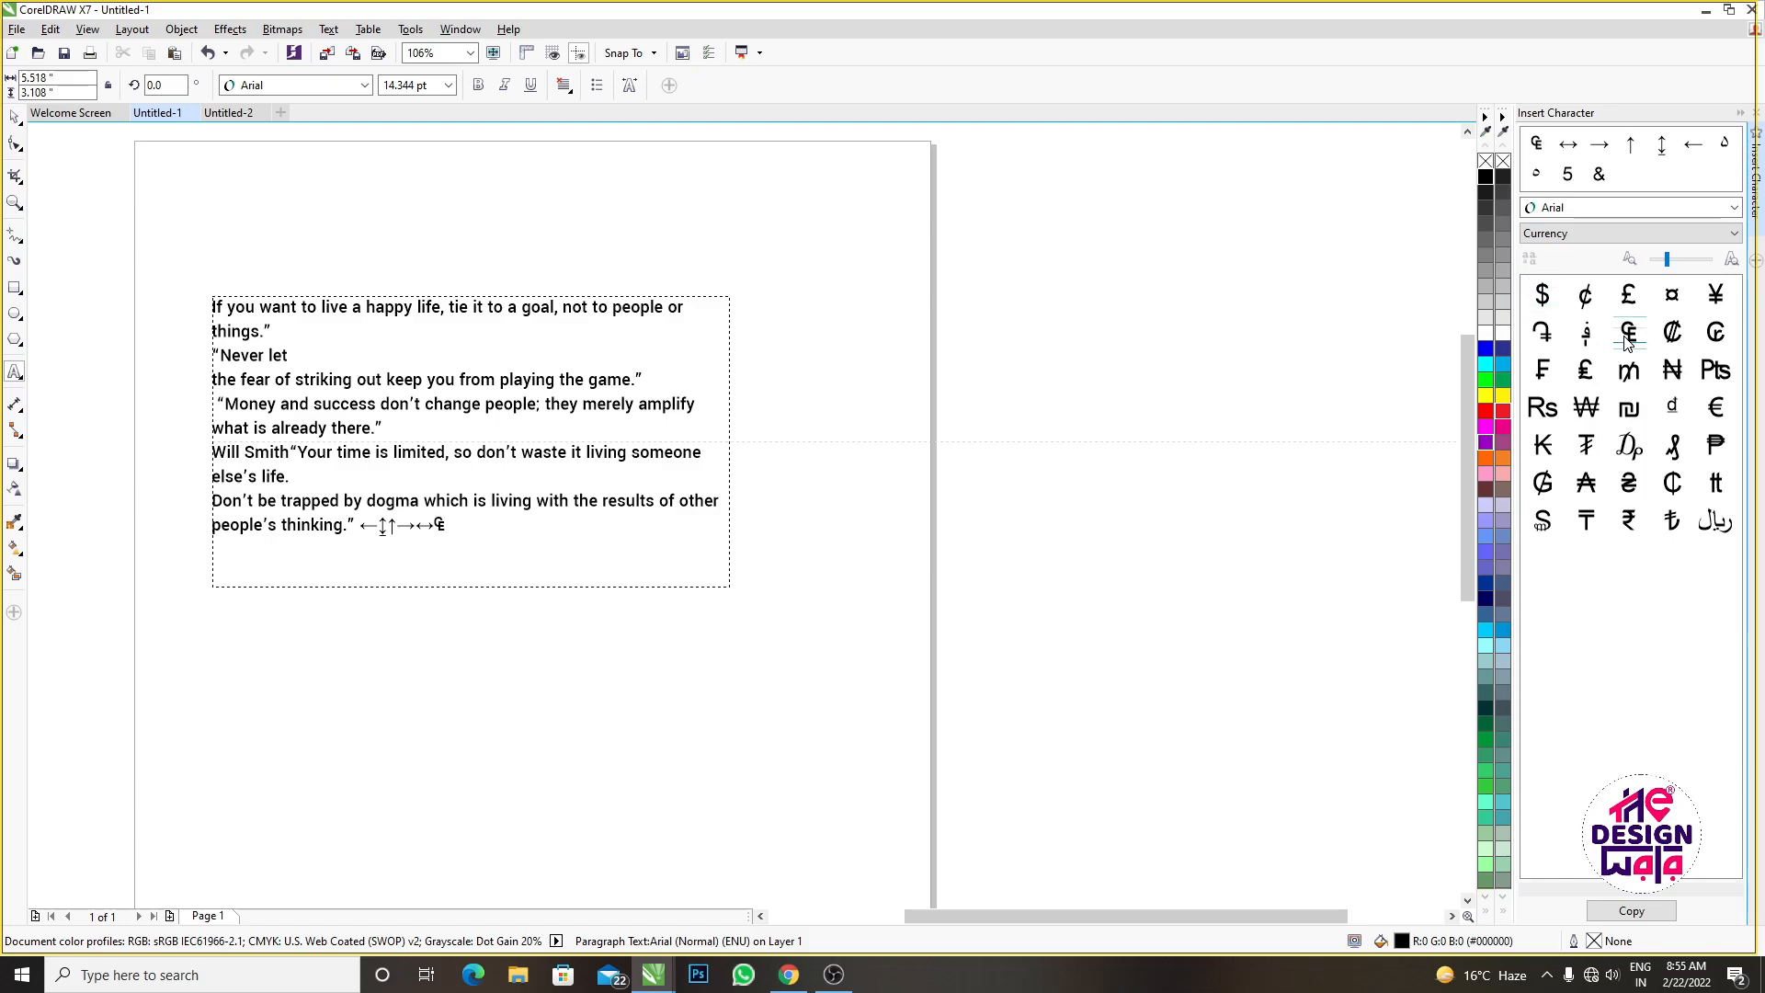
double_click(1632, 521)
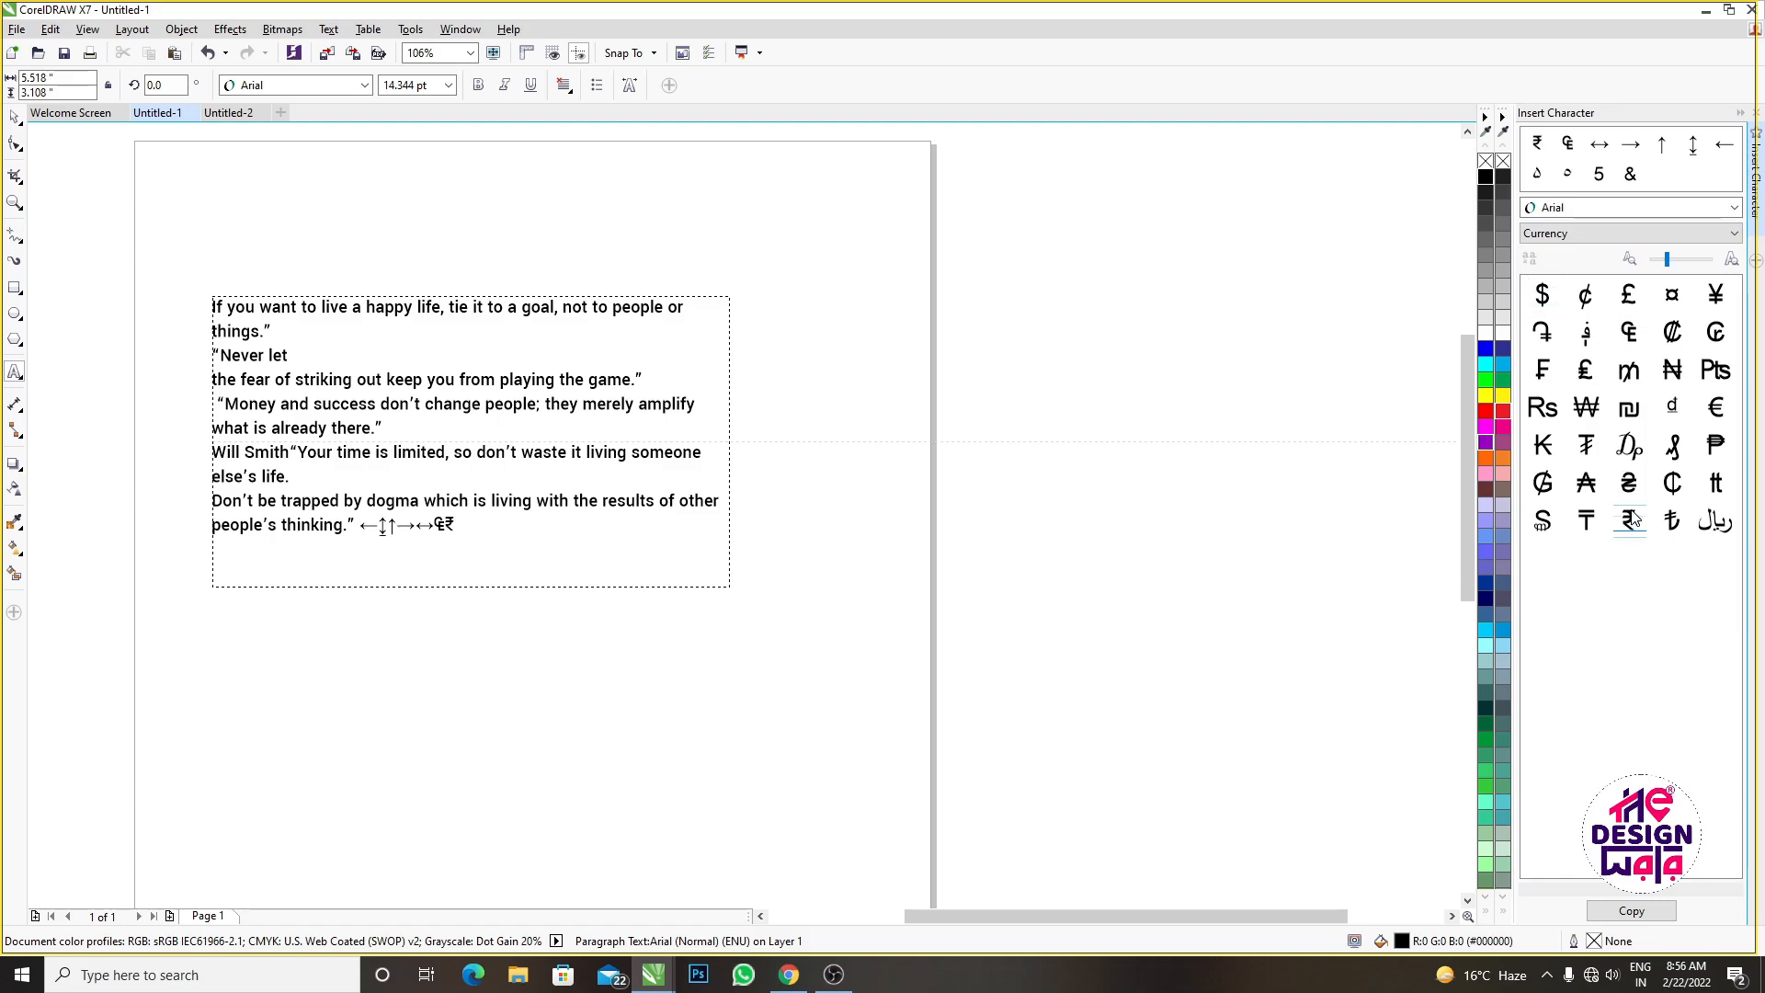
double_click(1543, 407)
Filter the characters to Symbols only and insert the black smiling face after the currency signs
click(1567, 237)
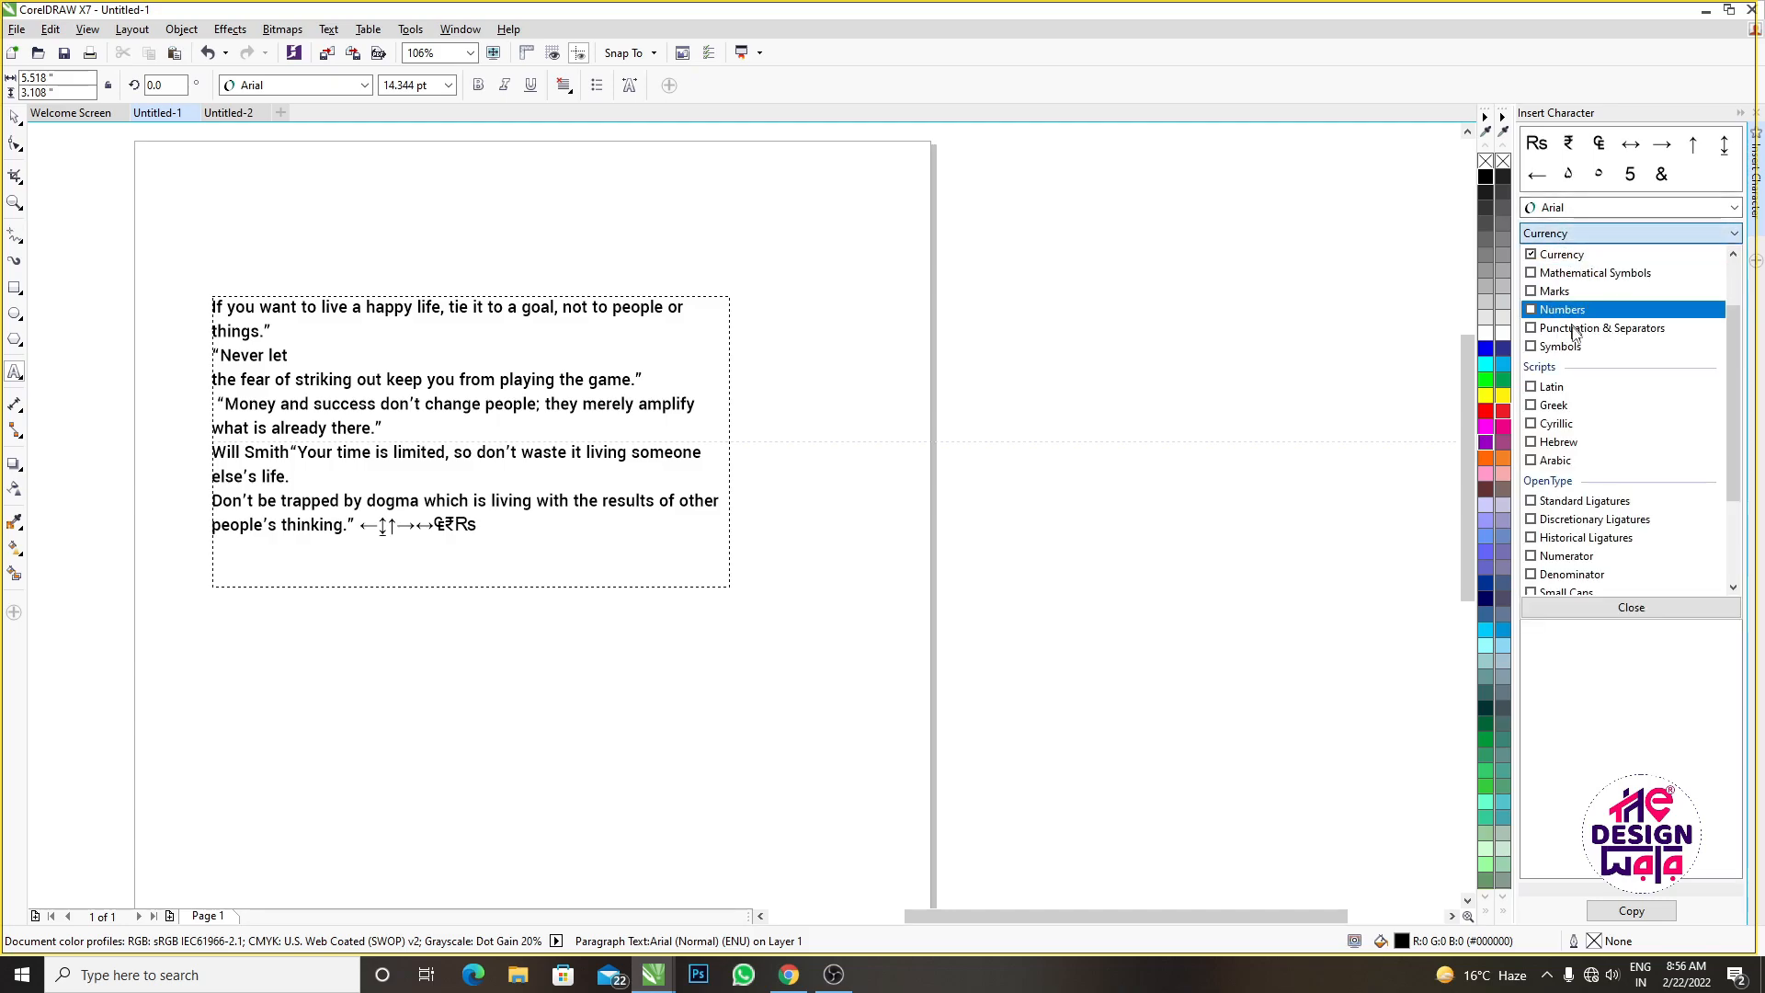
click(1531, 255)
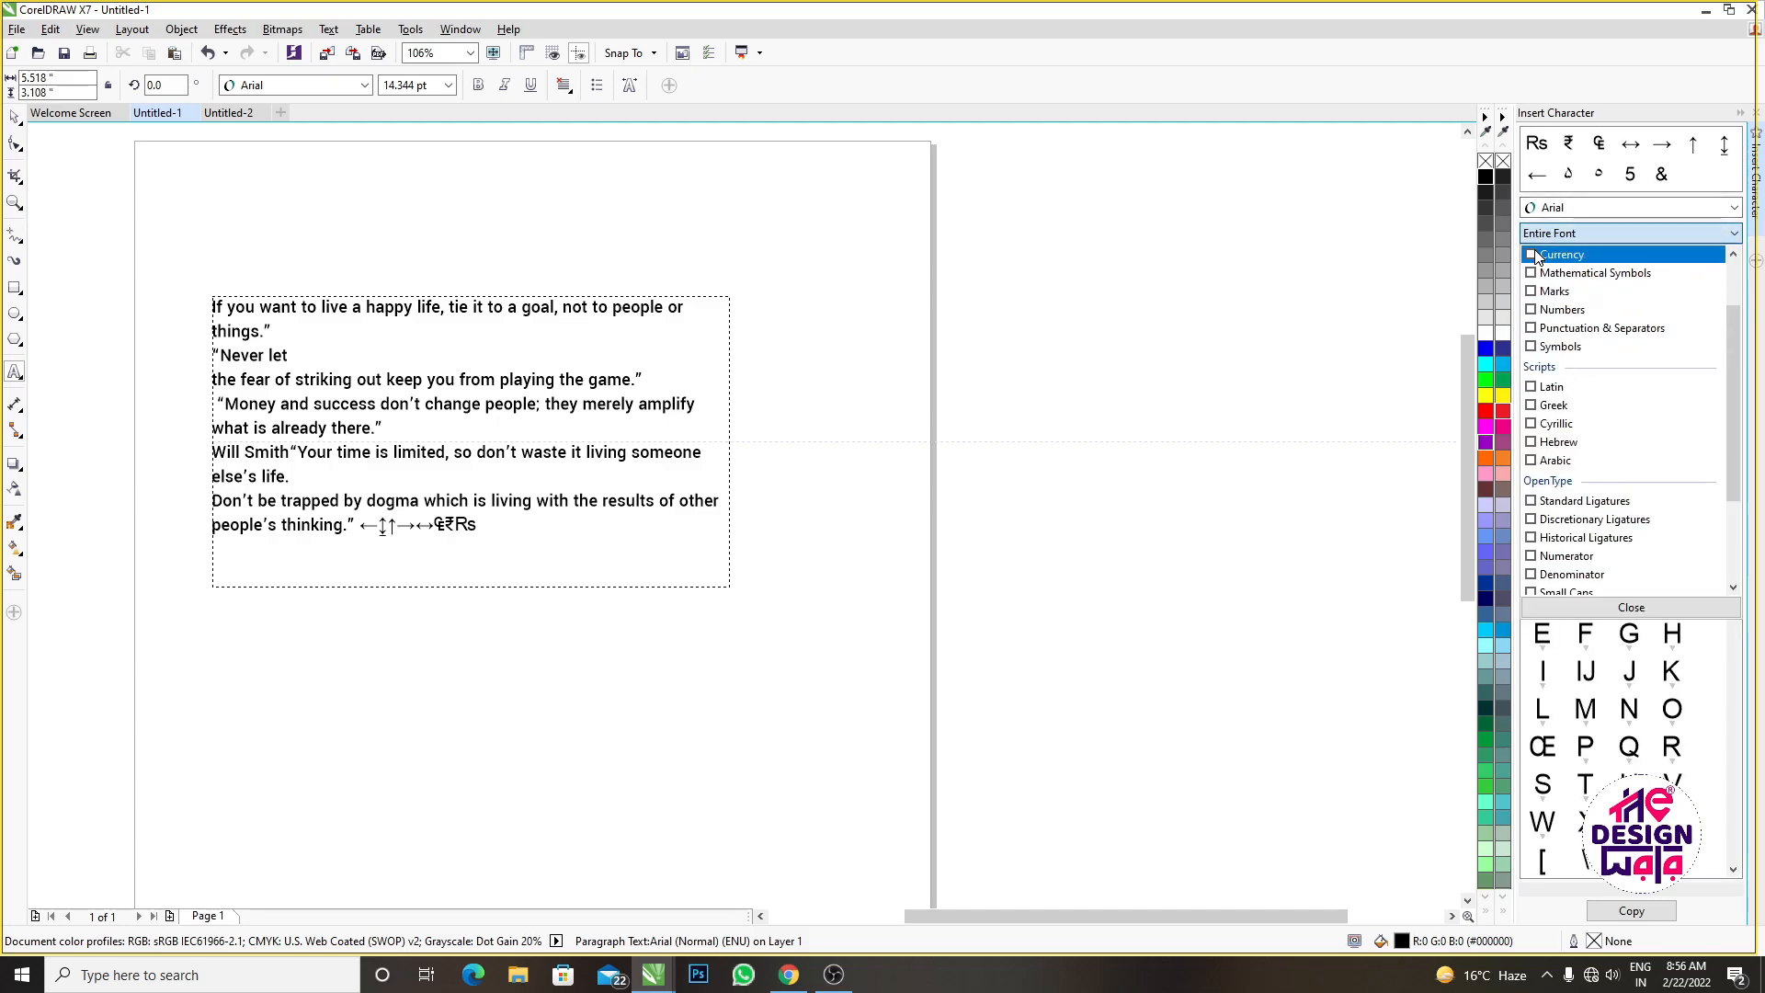
click(1531, 346)
click(1632, 607)
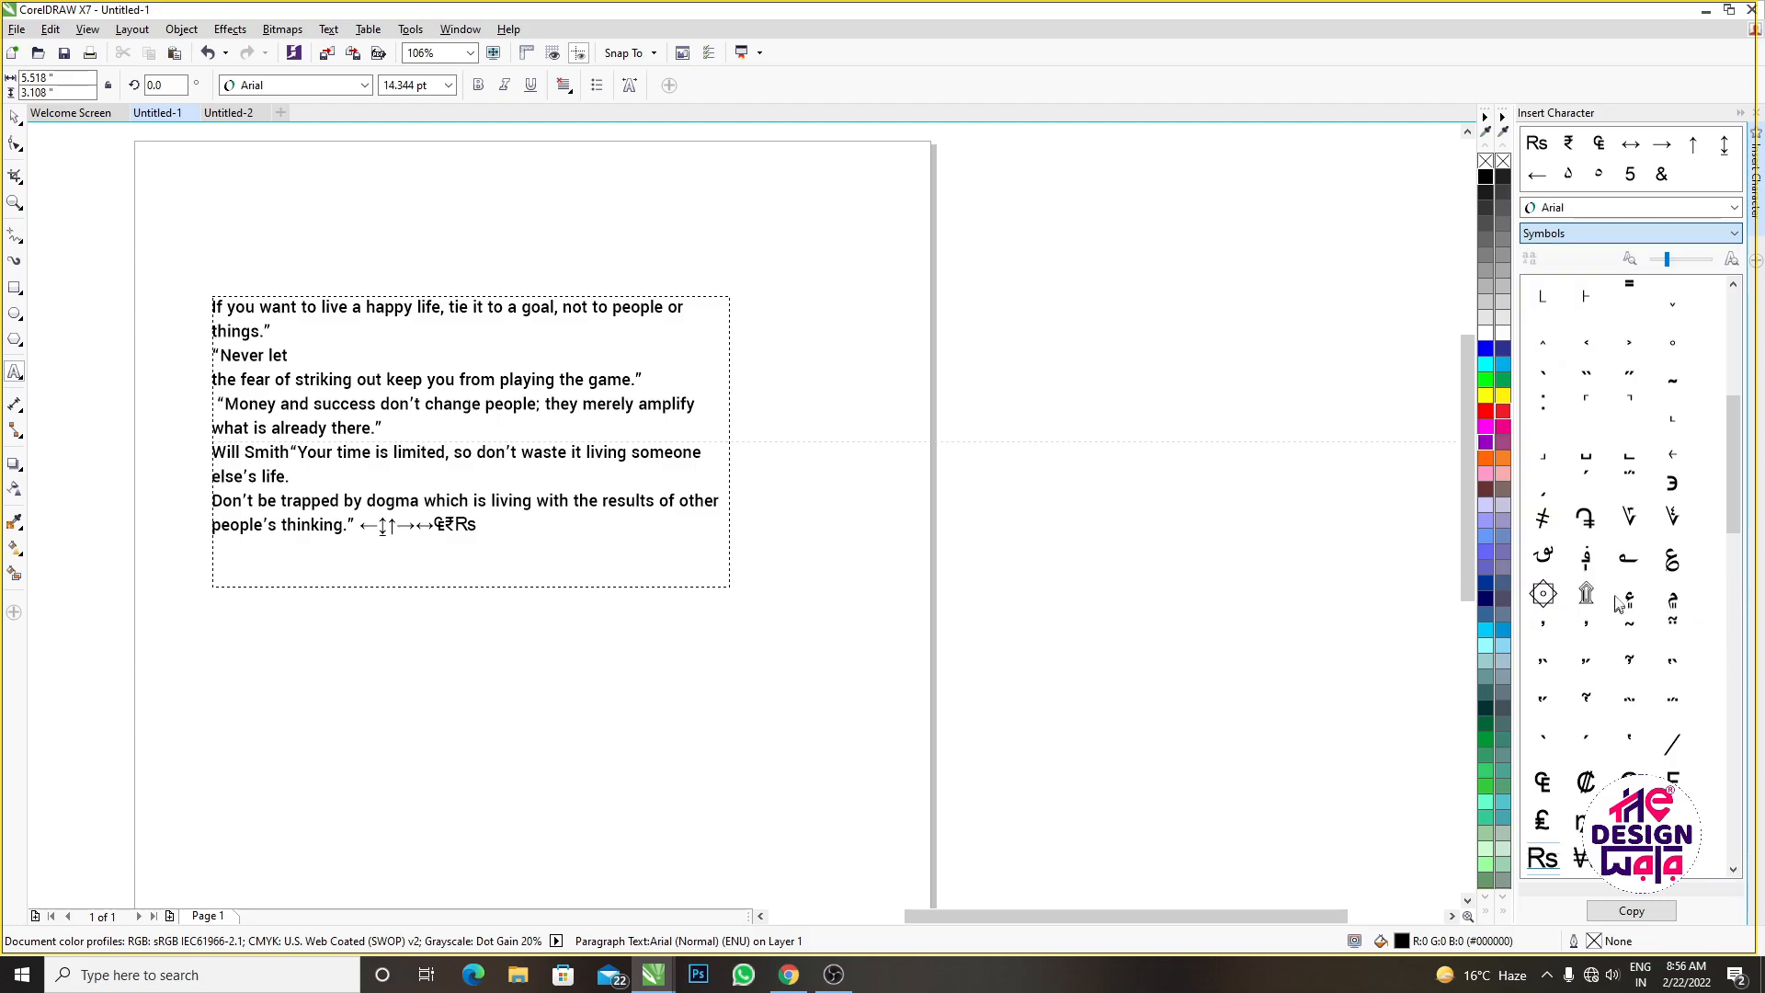
scroll(1615, 437, down, 4)
scroll(1616, 438, down, 4)
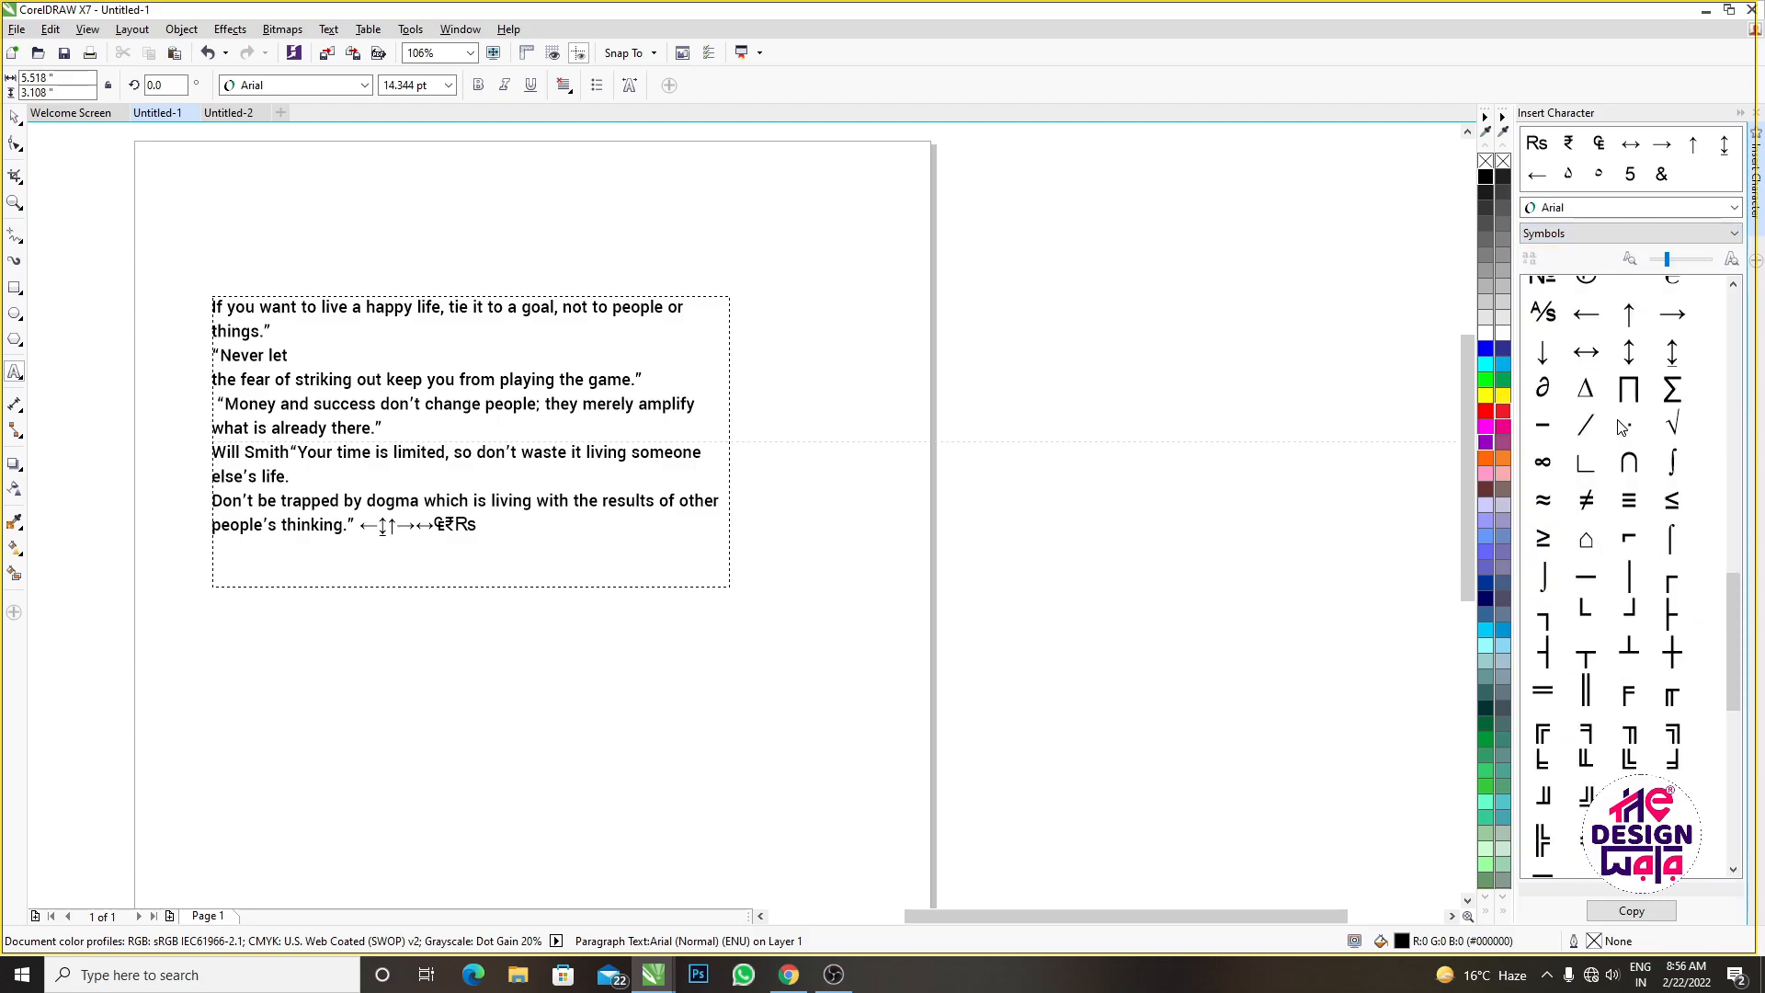
scroll(1621, 426, down, 5)
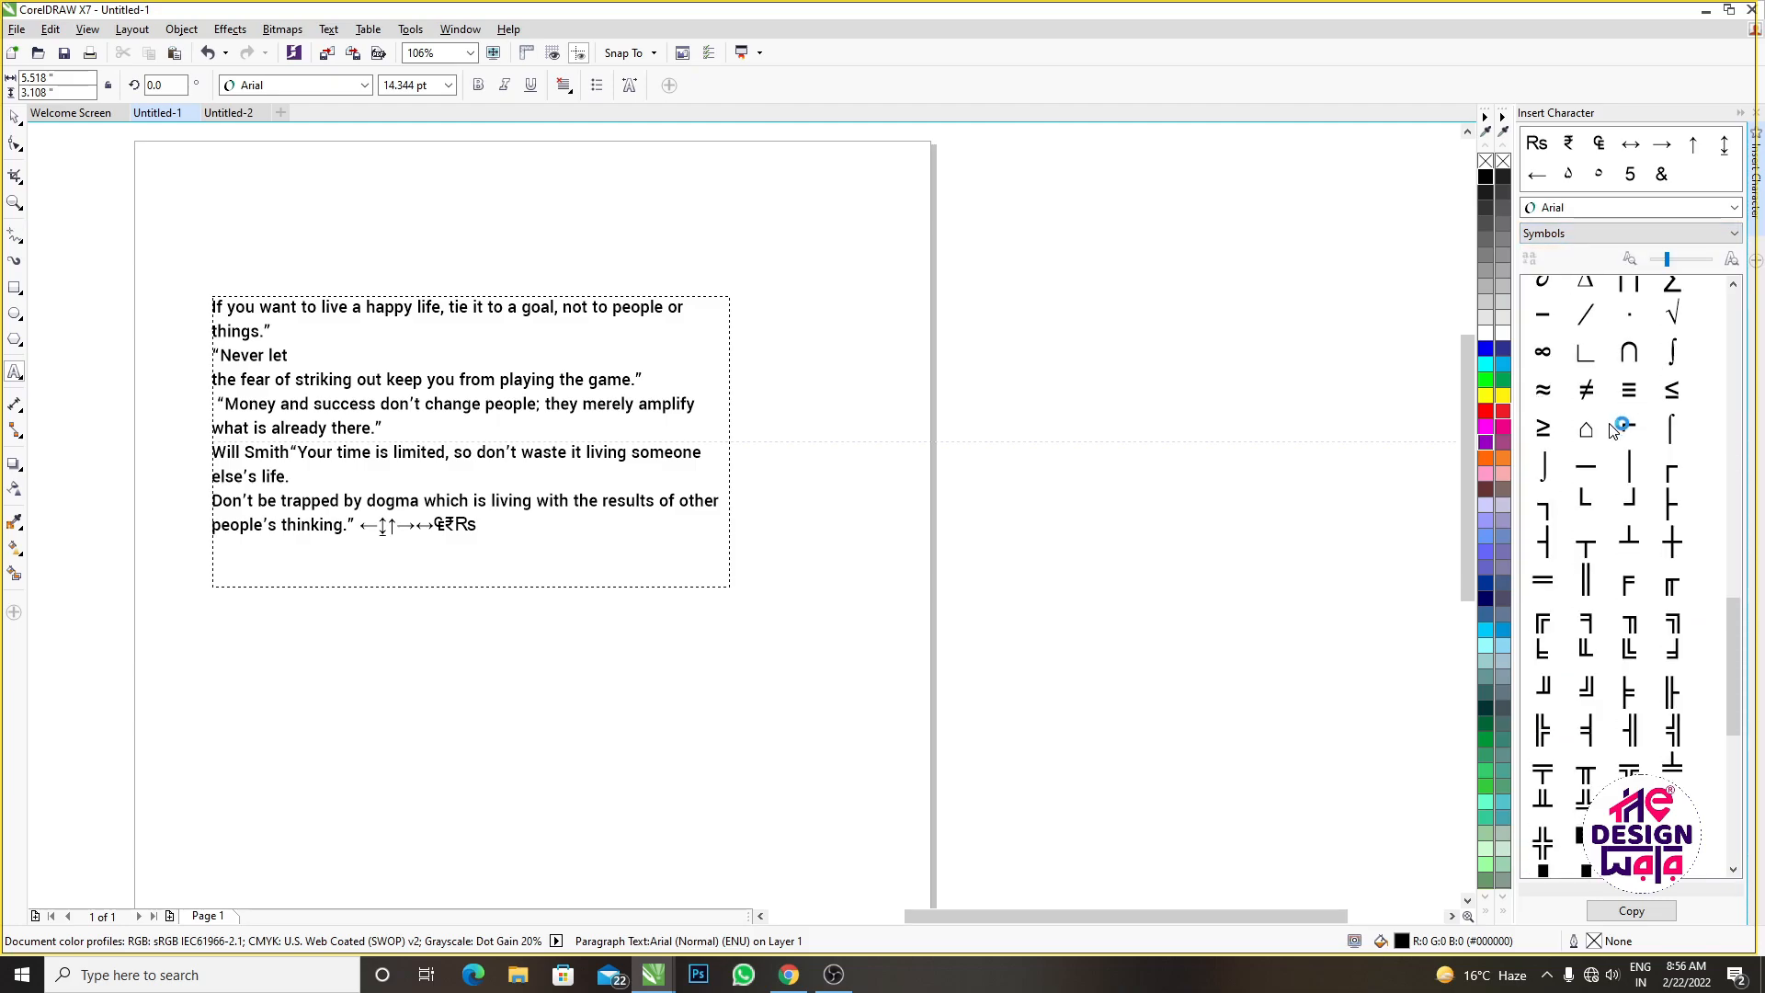
scroll(1588, 564, down, 3)
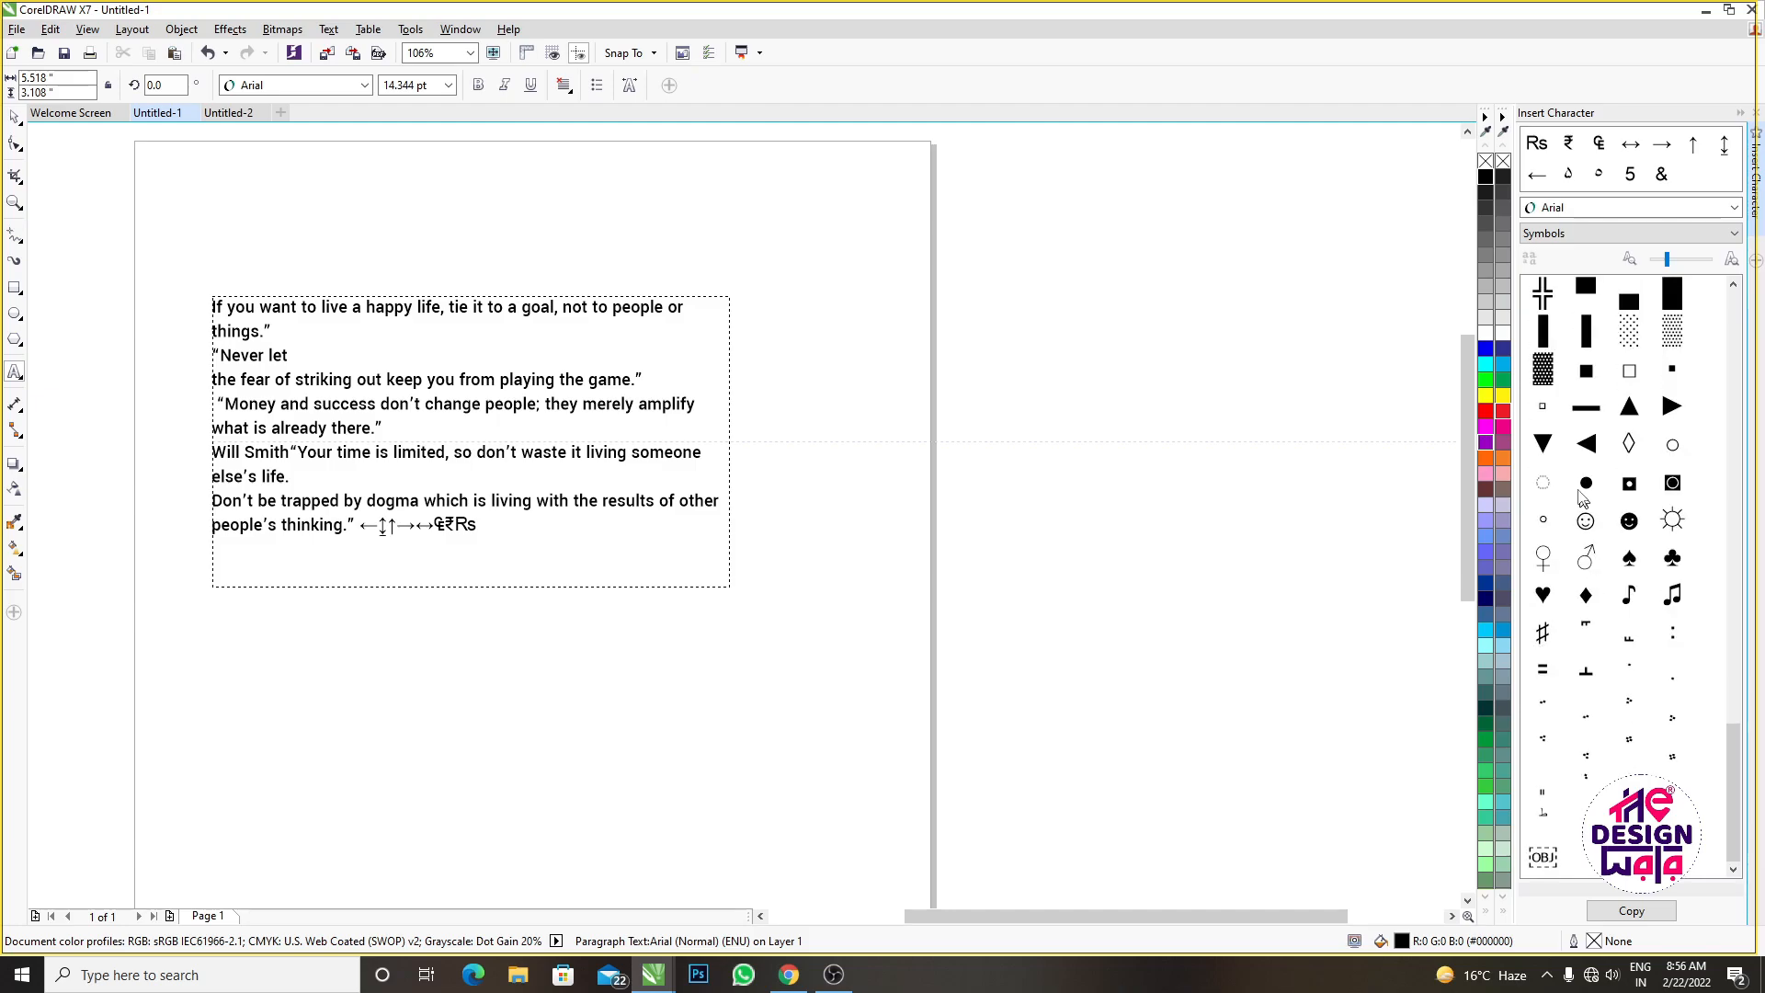
scroll(1620, 579, down, 3)
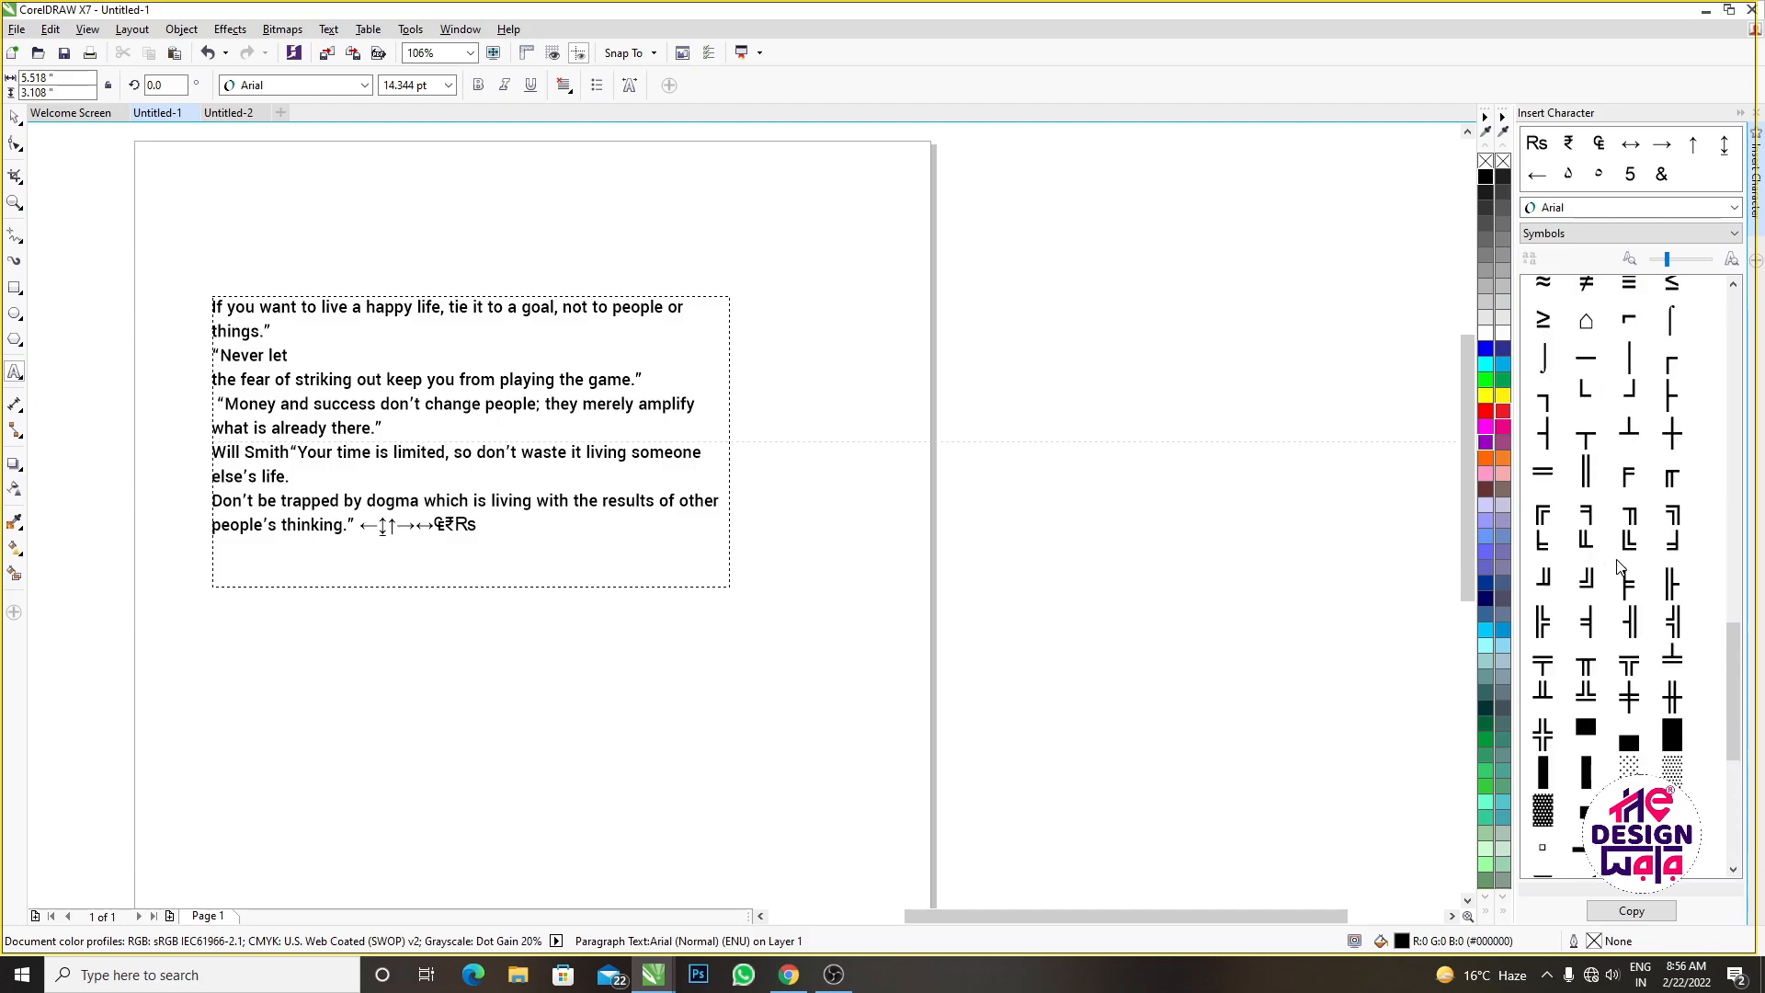
double_click(1629, 631)
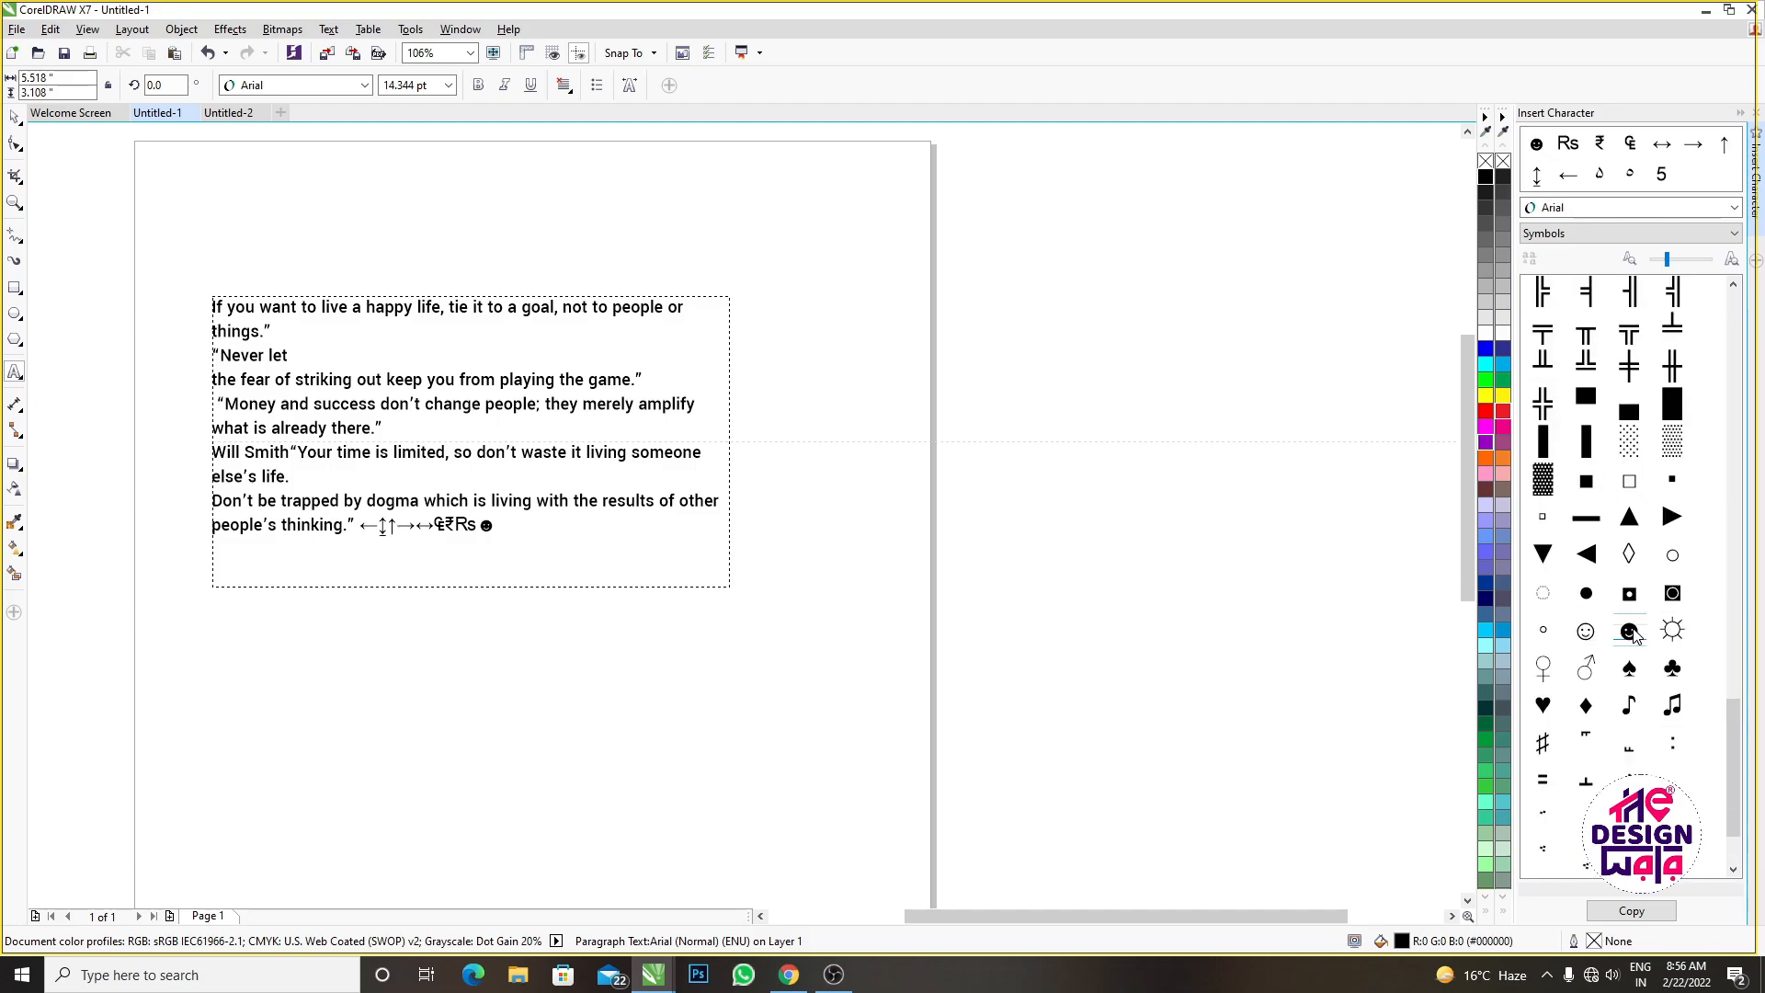
scroll(1622, 563, up, 5)
scroll(1607, 438, up, 10)
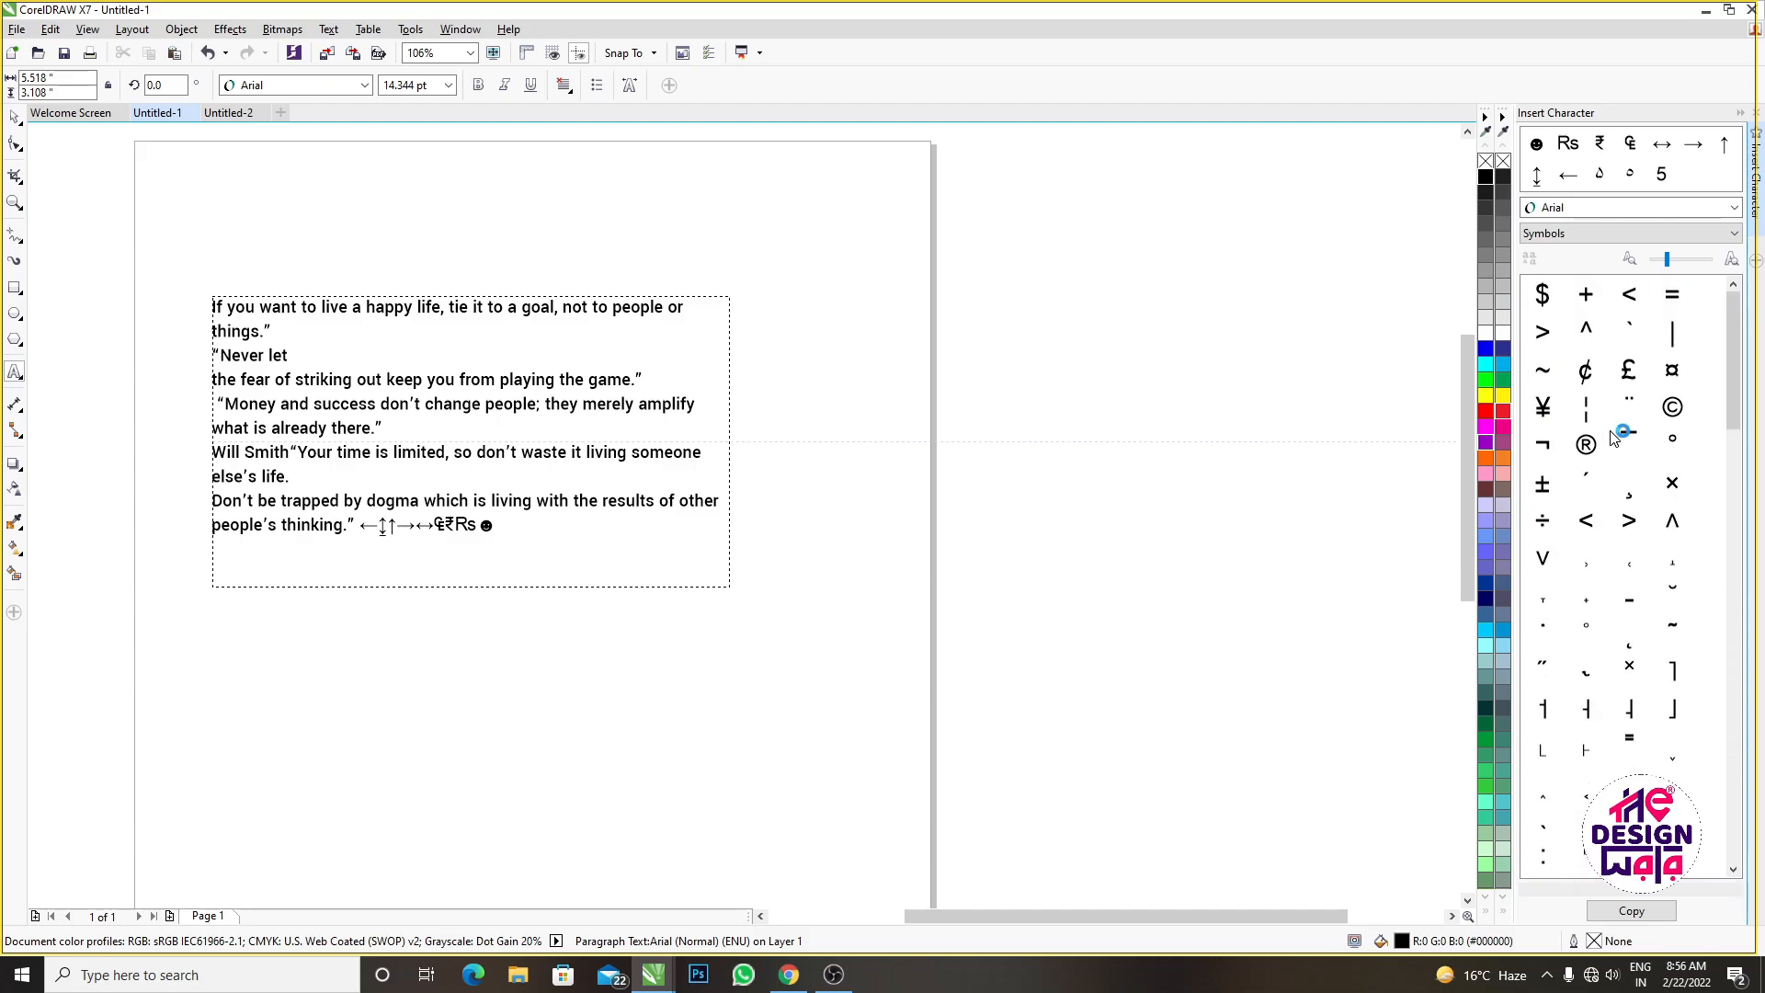
click(1581, 236)
scroll(1591, 445, up, 1)
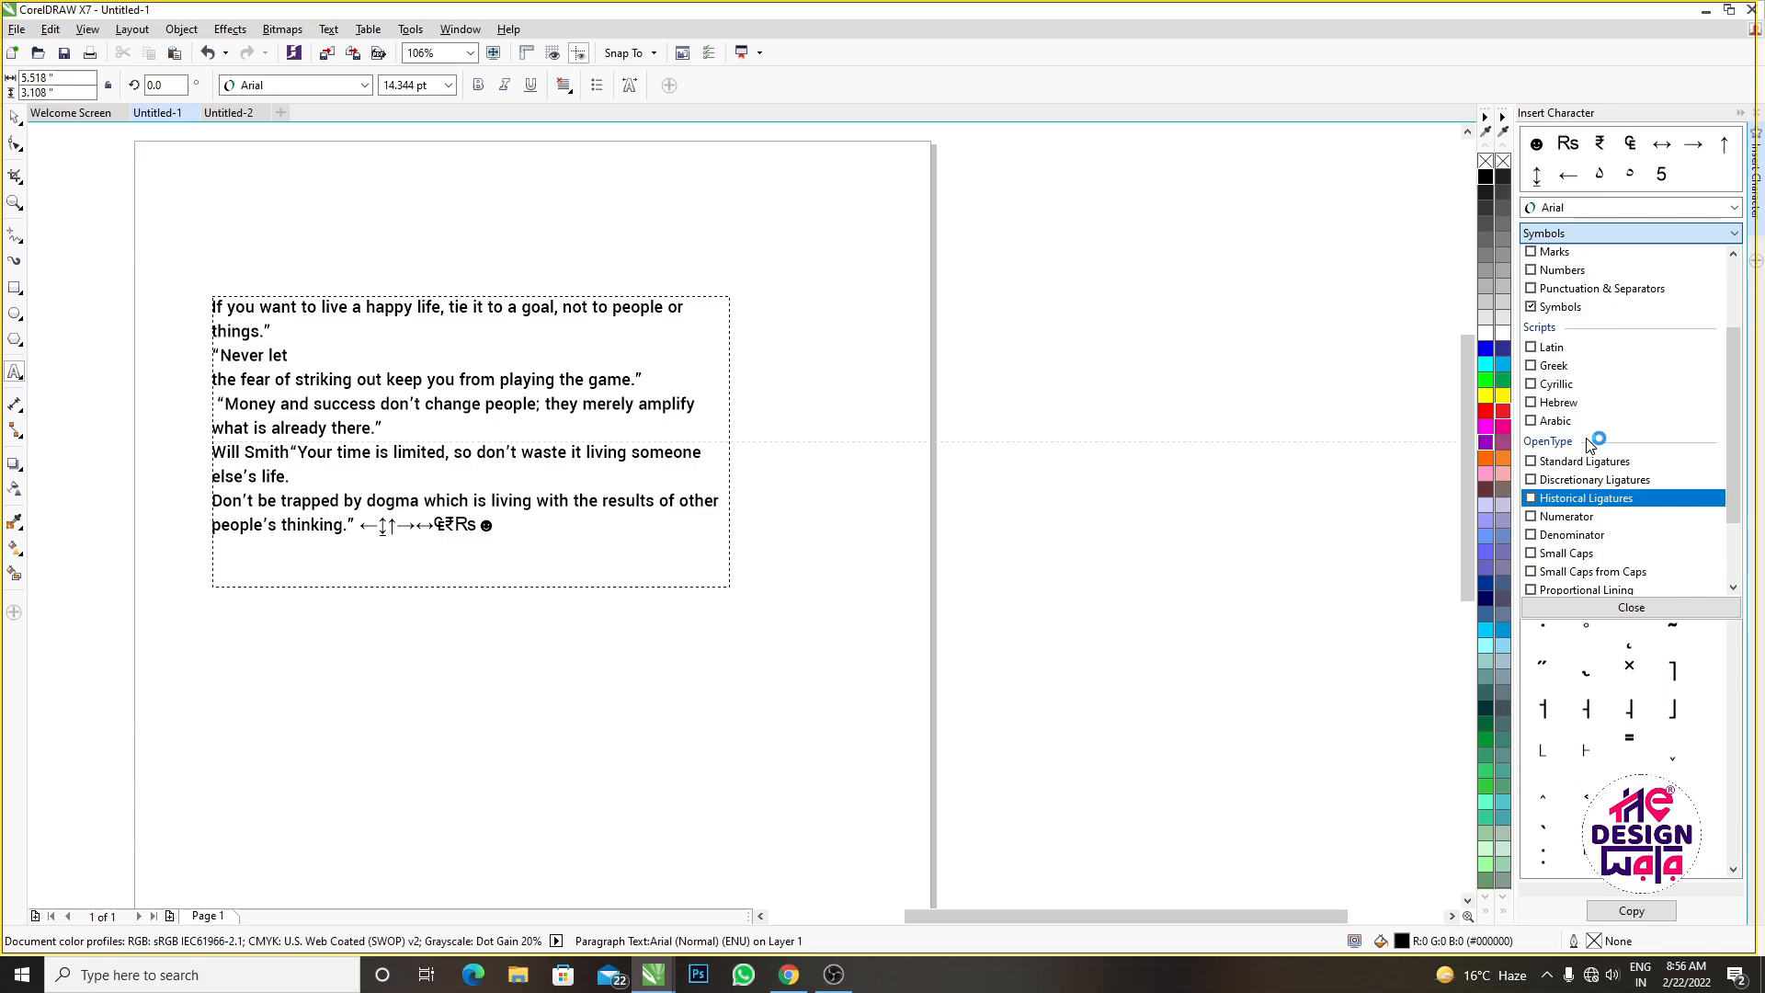
scroll(1590, 445, up, 2)
scroll(1563, 368, down, 4)
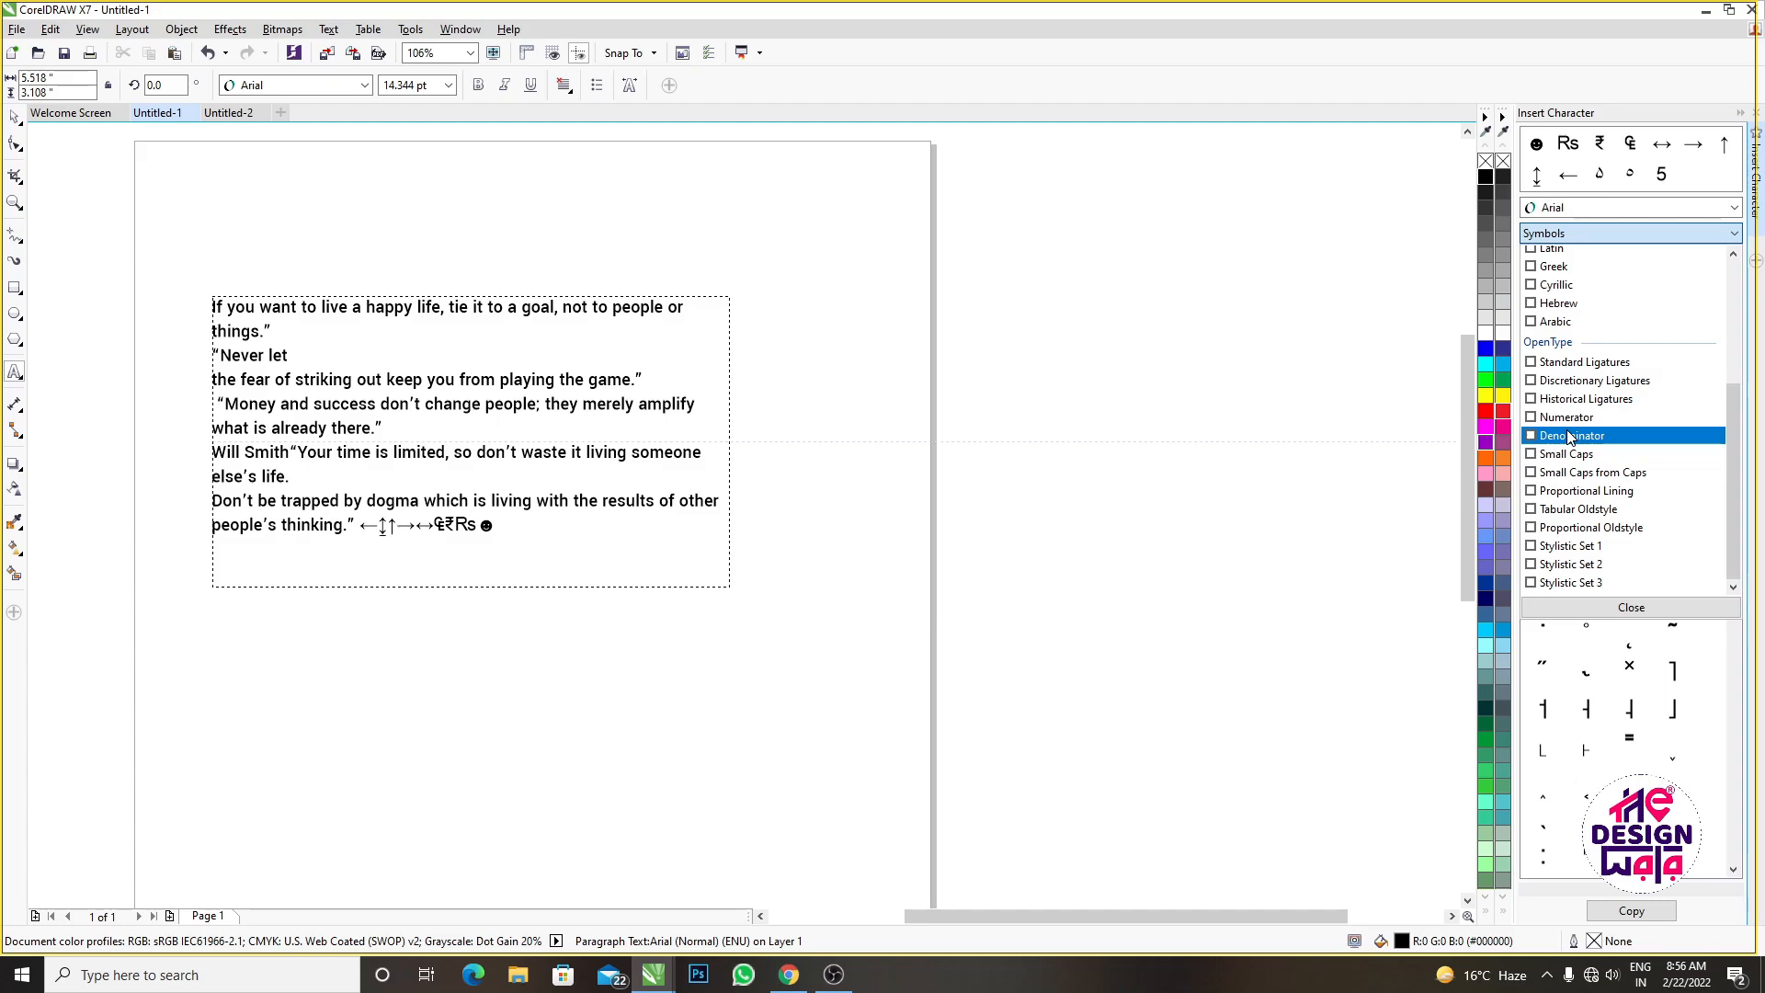
Collapse the Insert Character docker and undo the insertion of the special characters at the end of the quotes
click(522, 529)
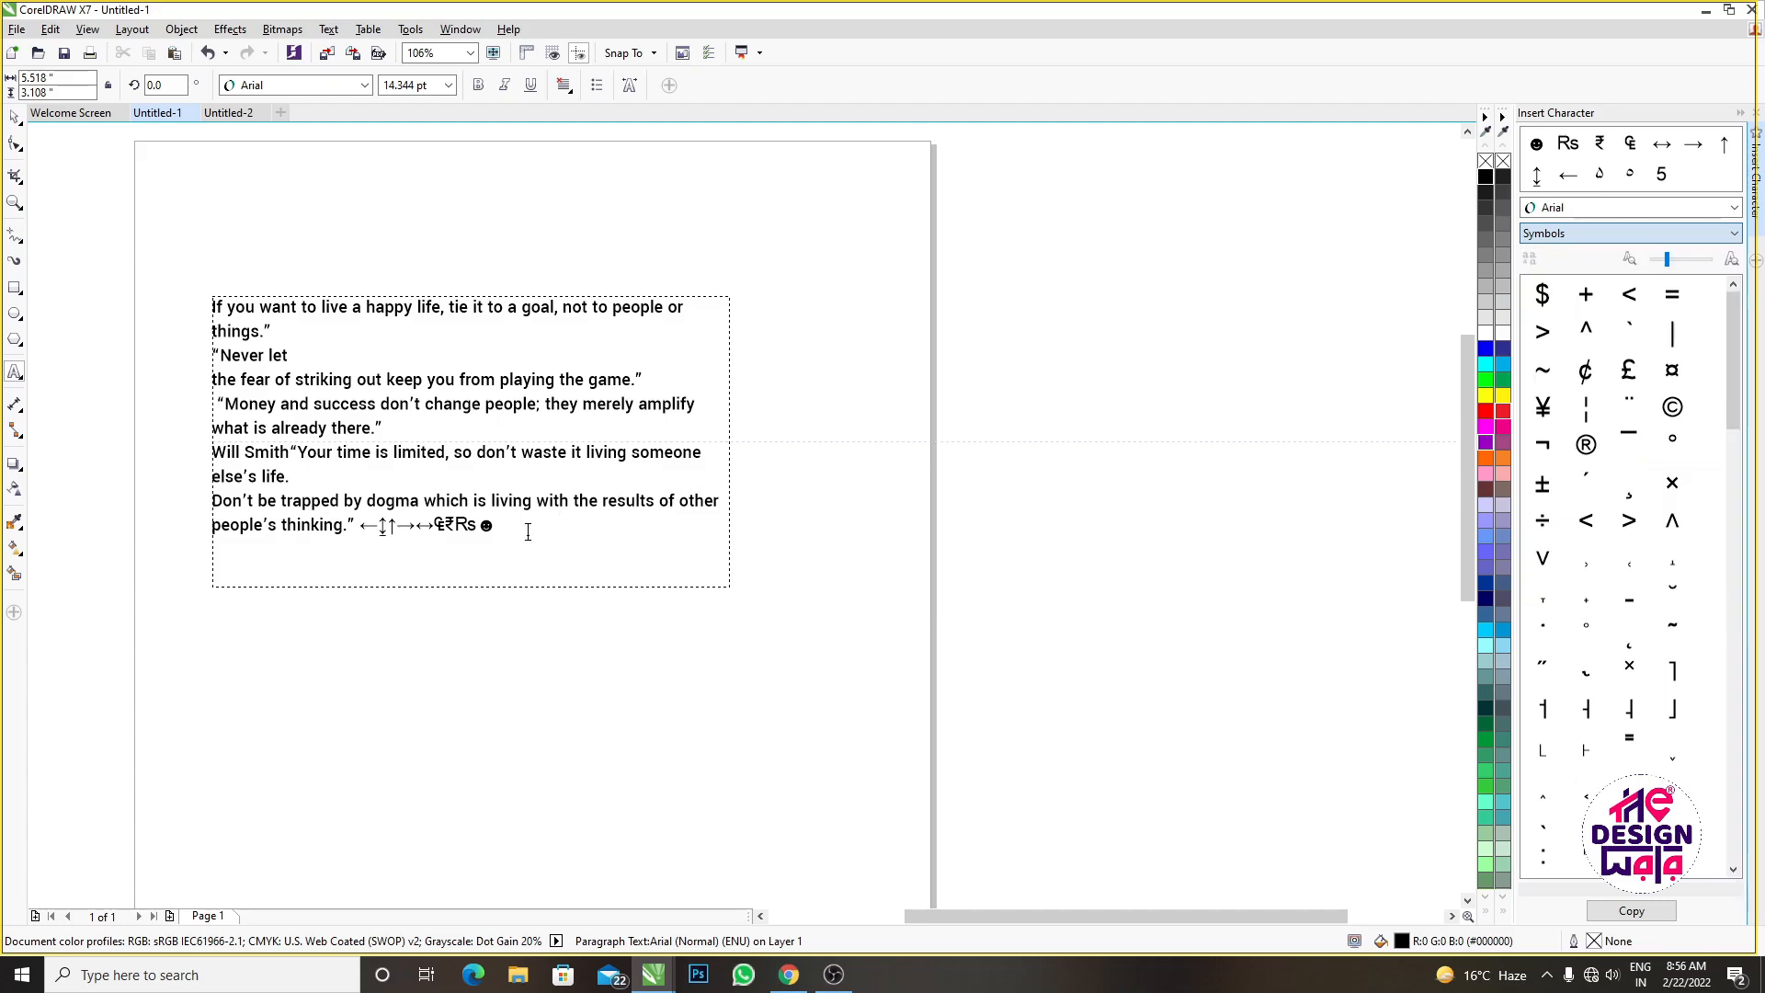
shift+click(370, 532)
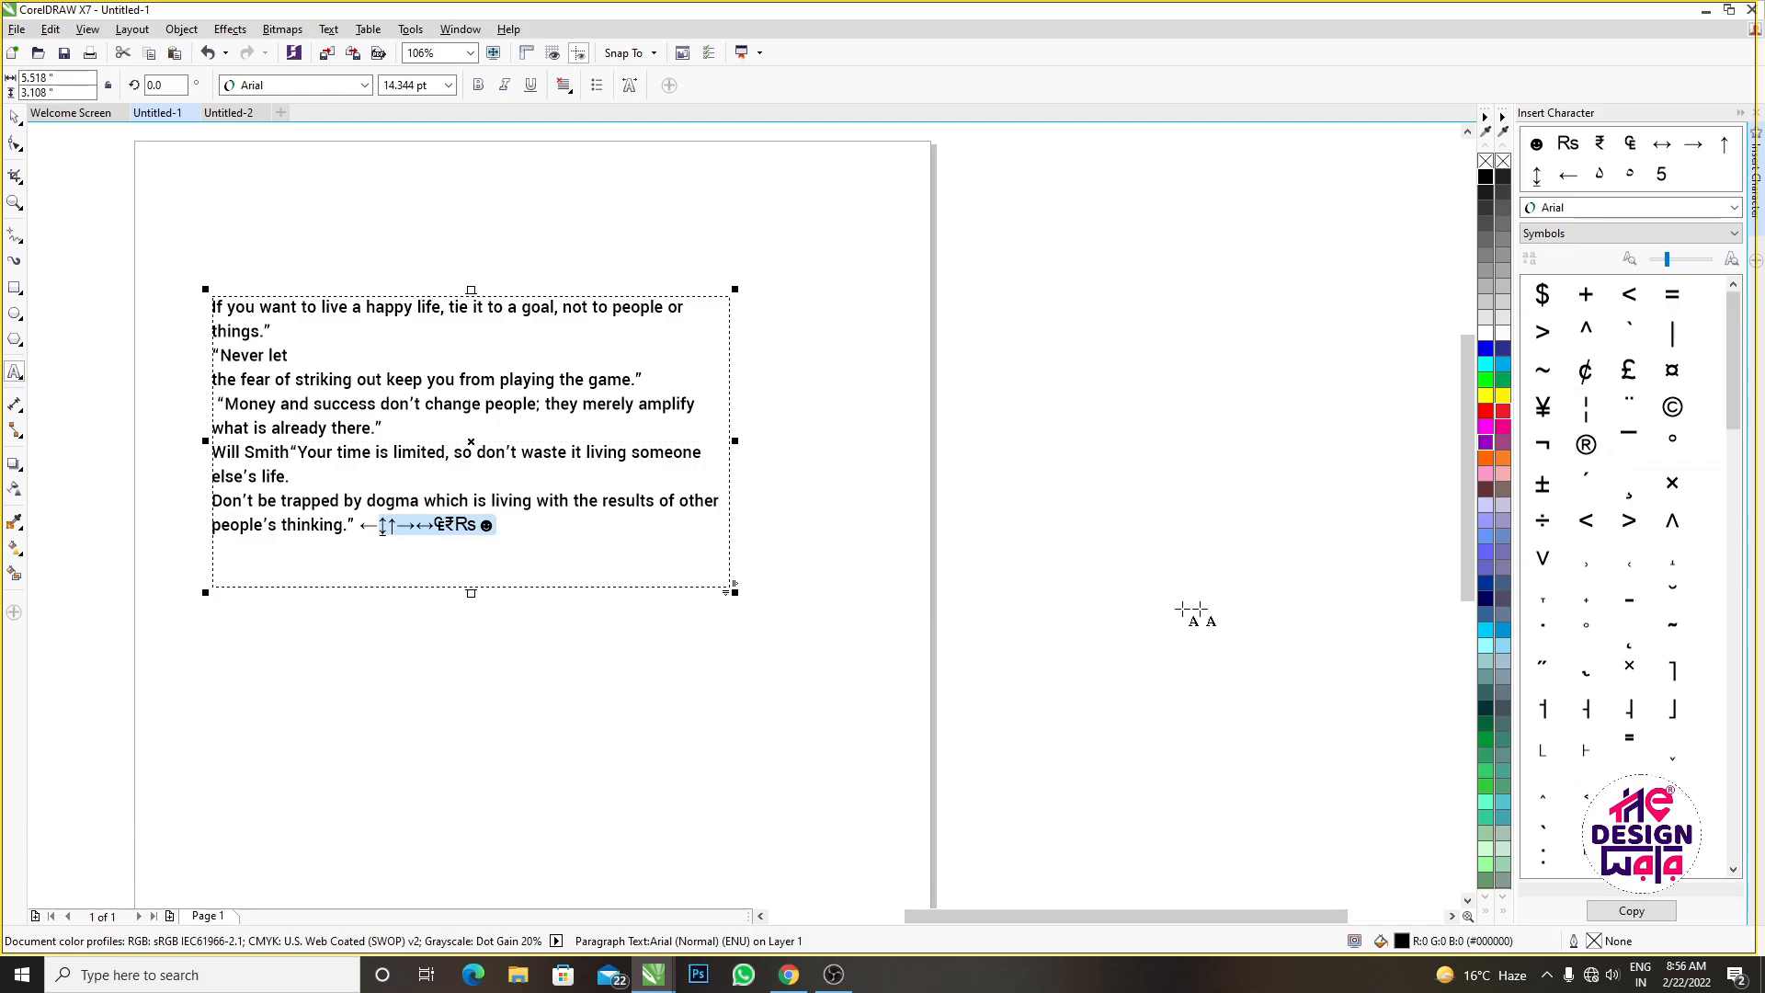
click(1739, 114)
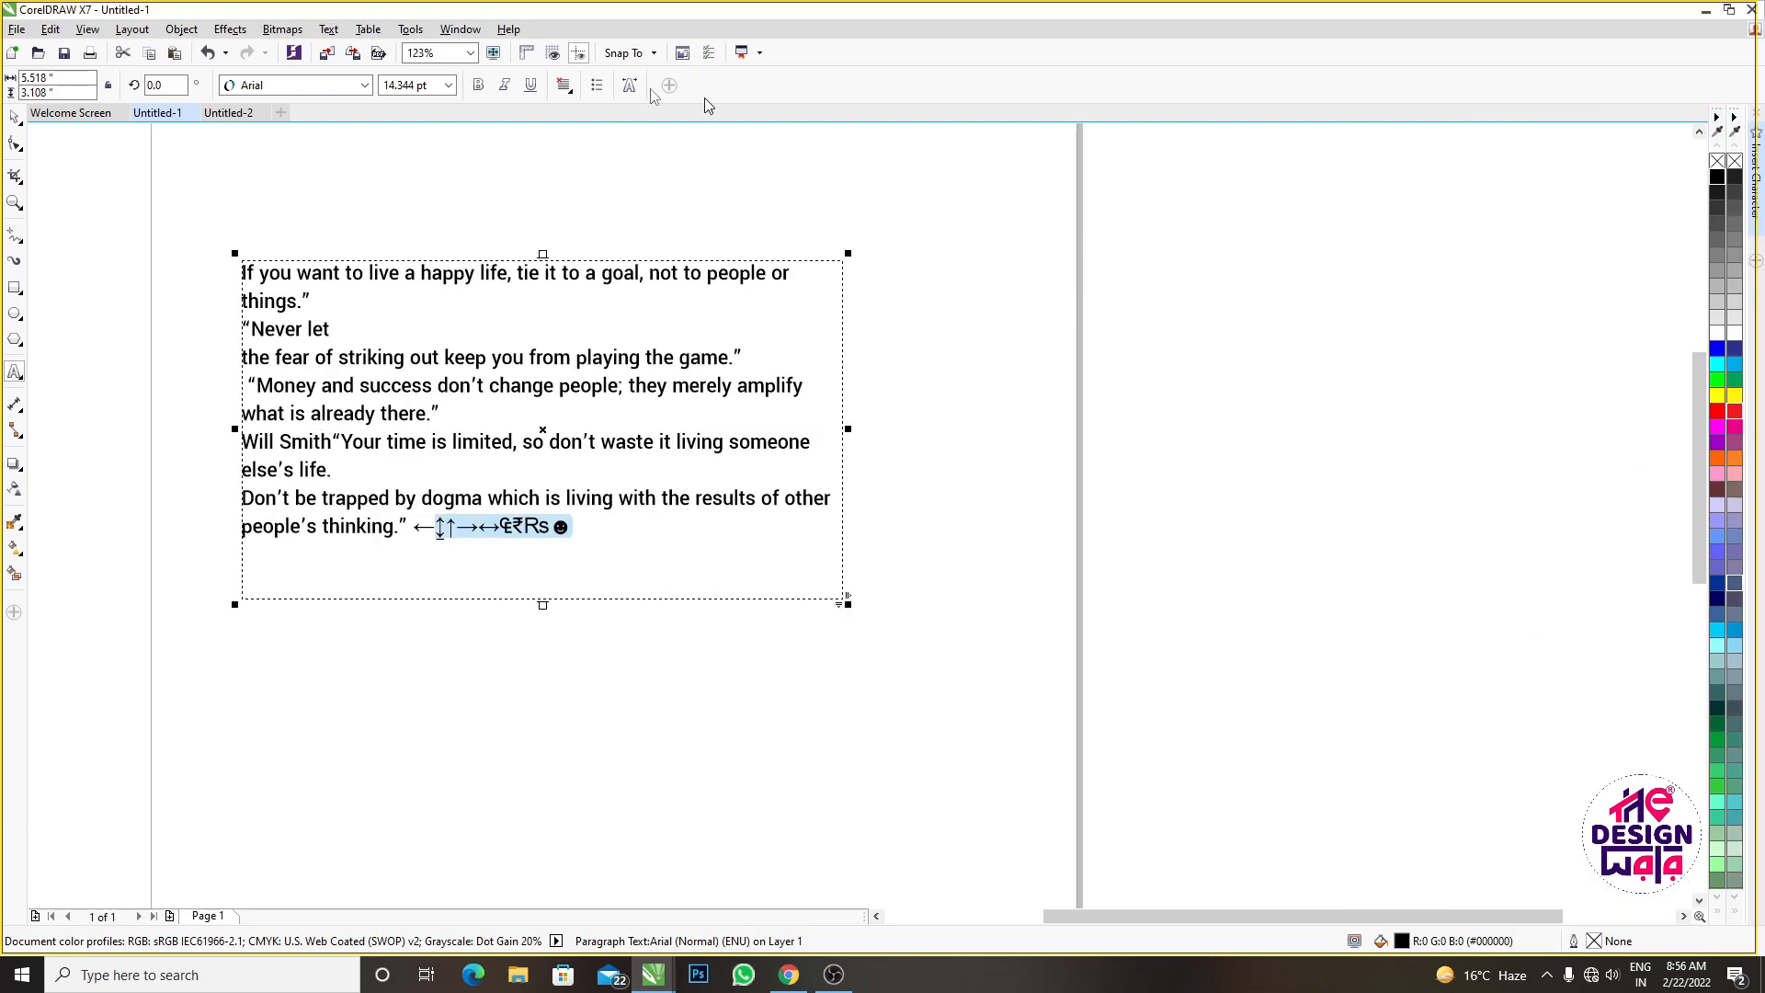
click(50, 29)
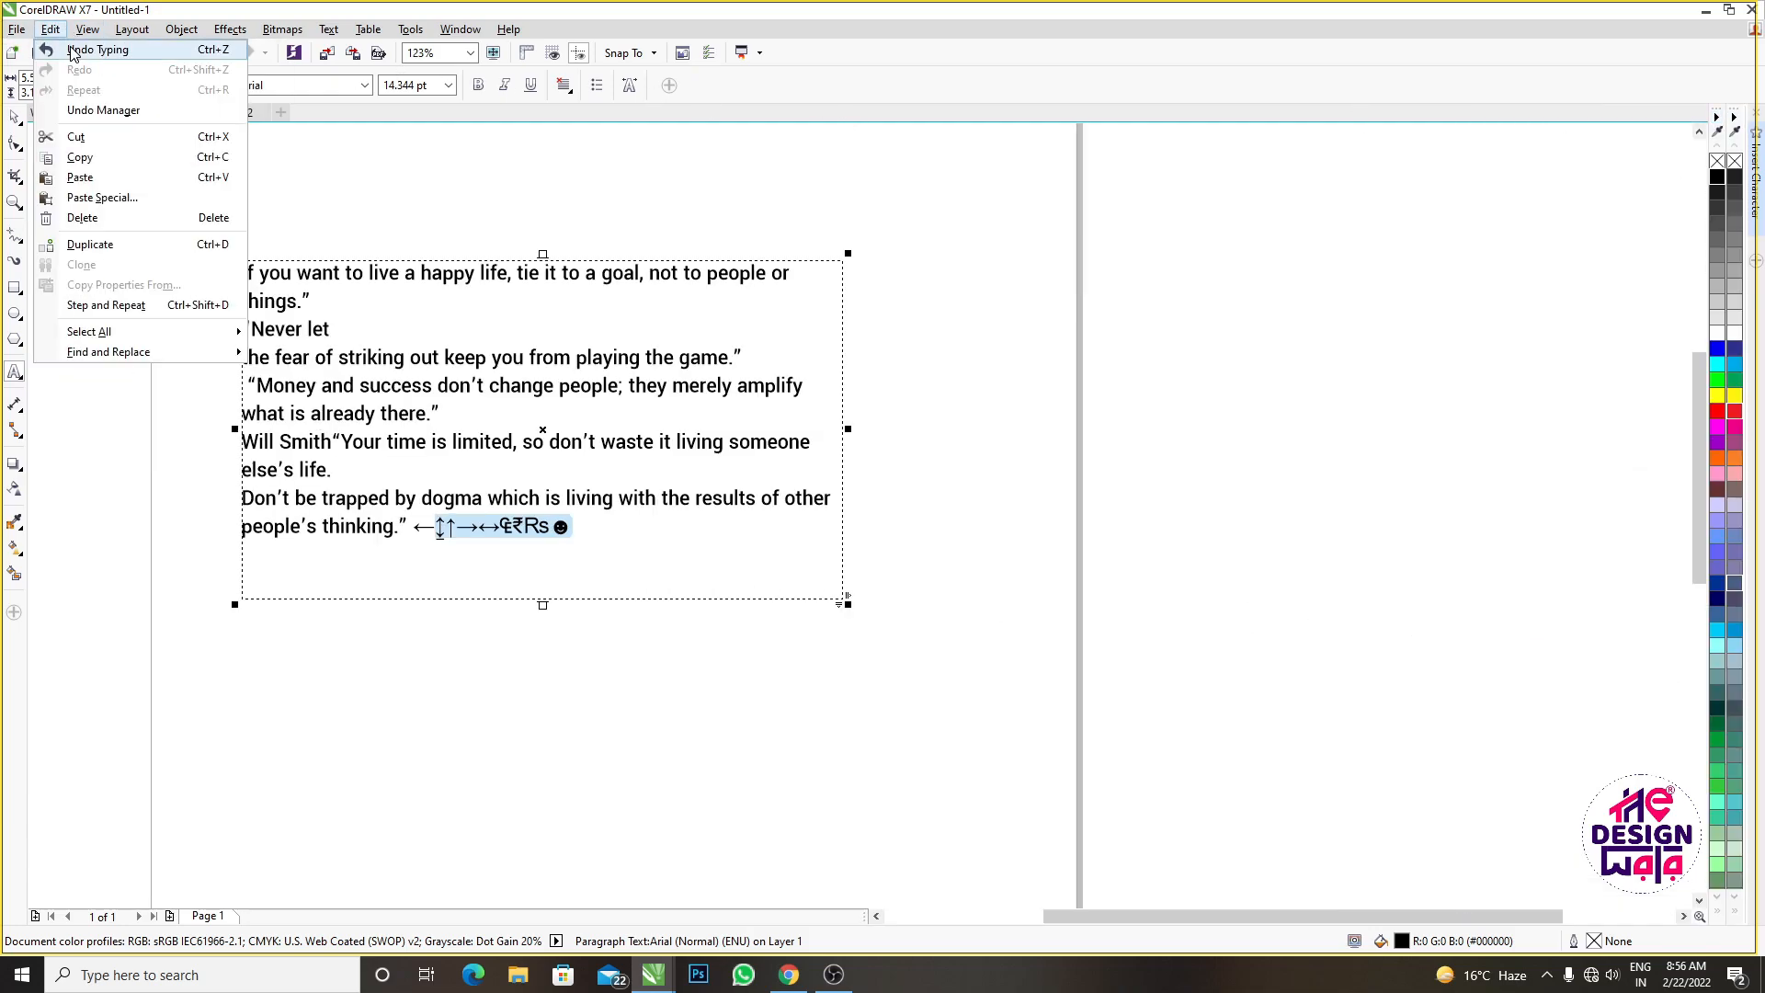
click(75, 49)
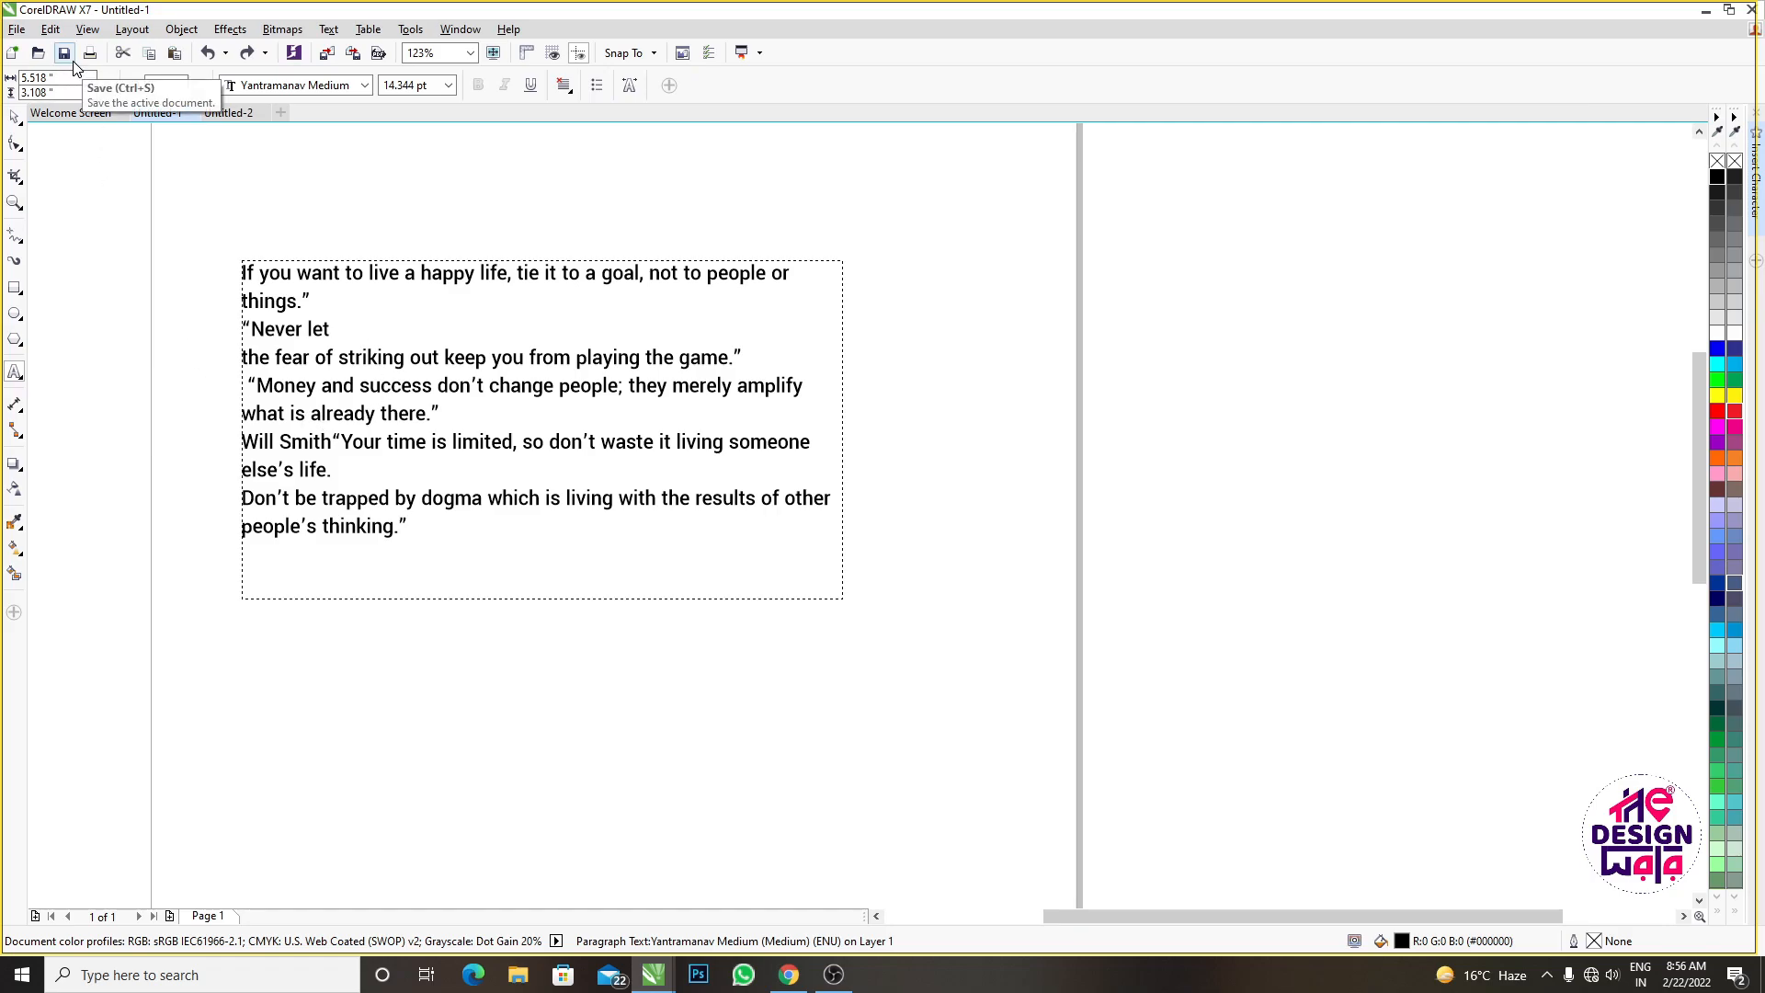
Try inserting hyphens before "striking" and after the first letter of "success", and undo both
click(328, 31)
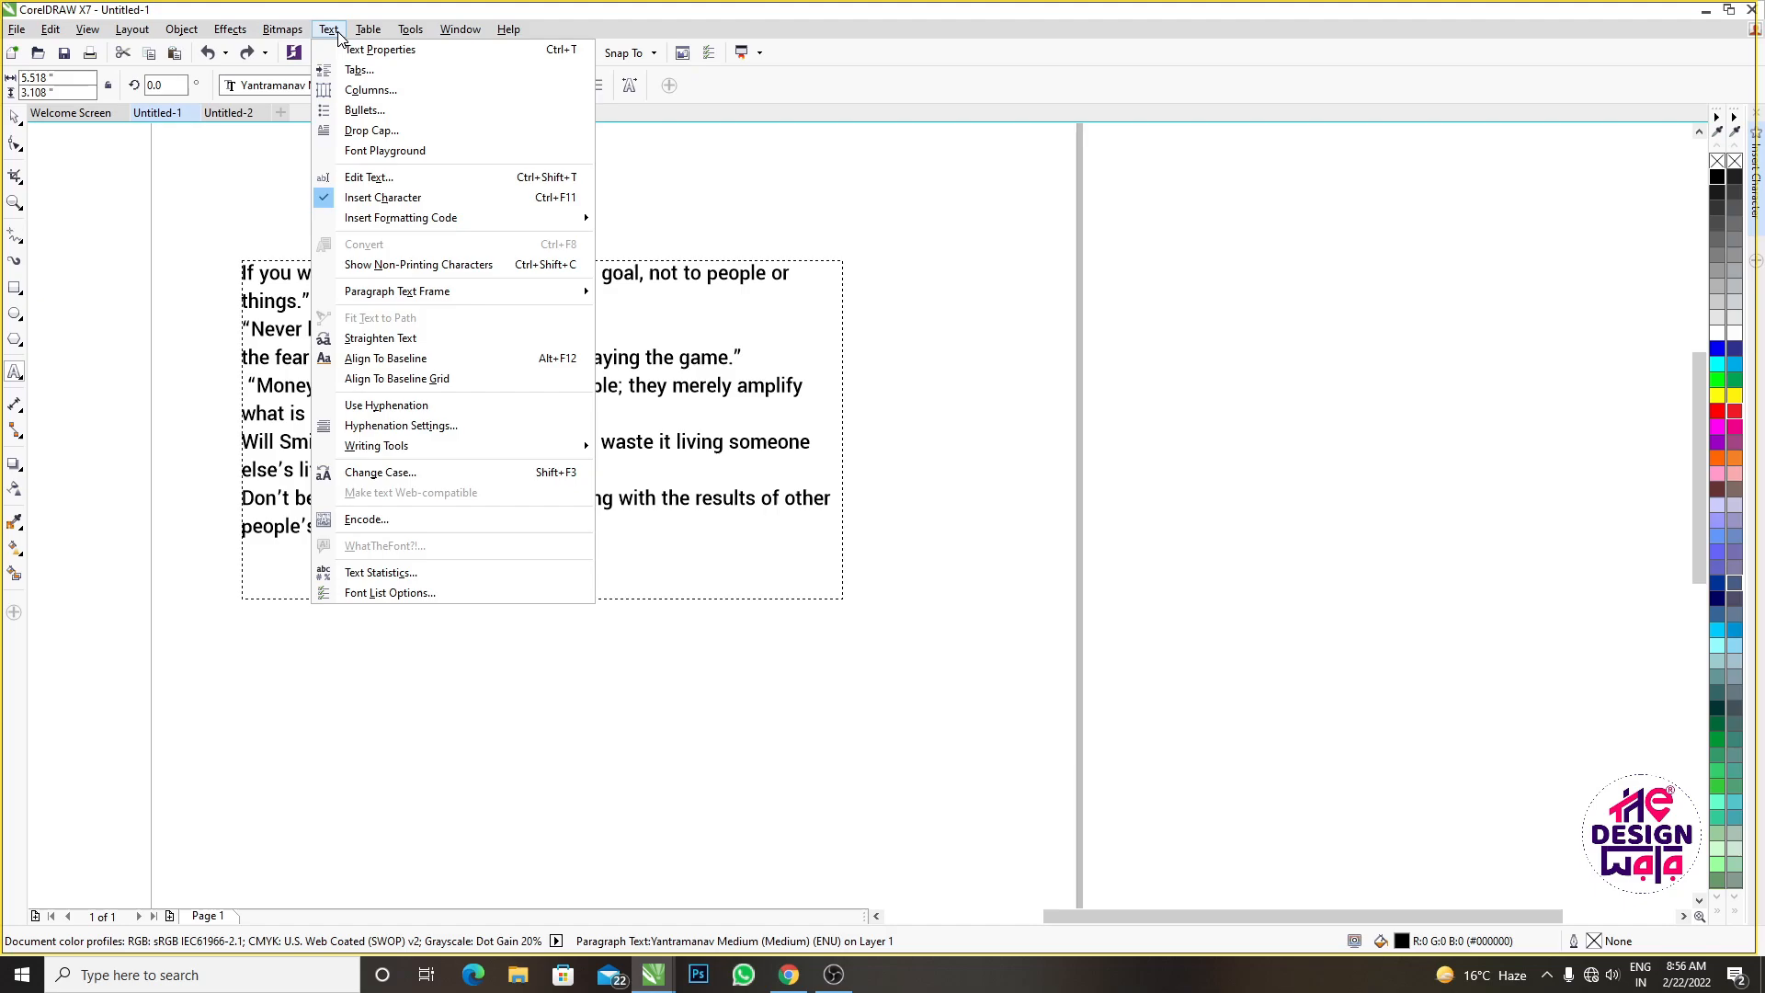
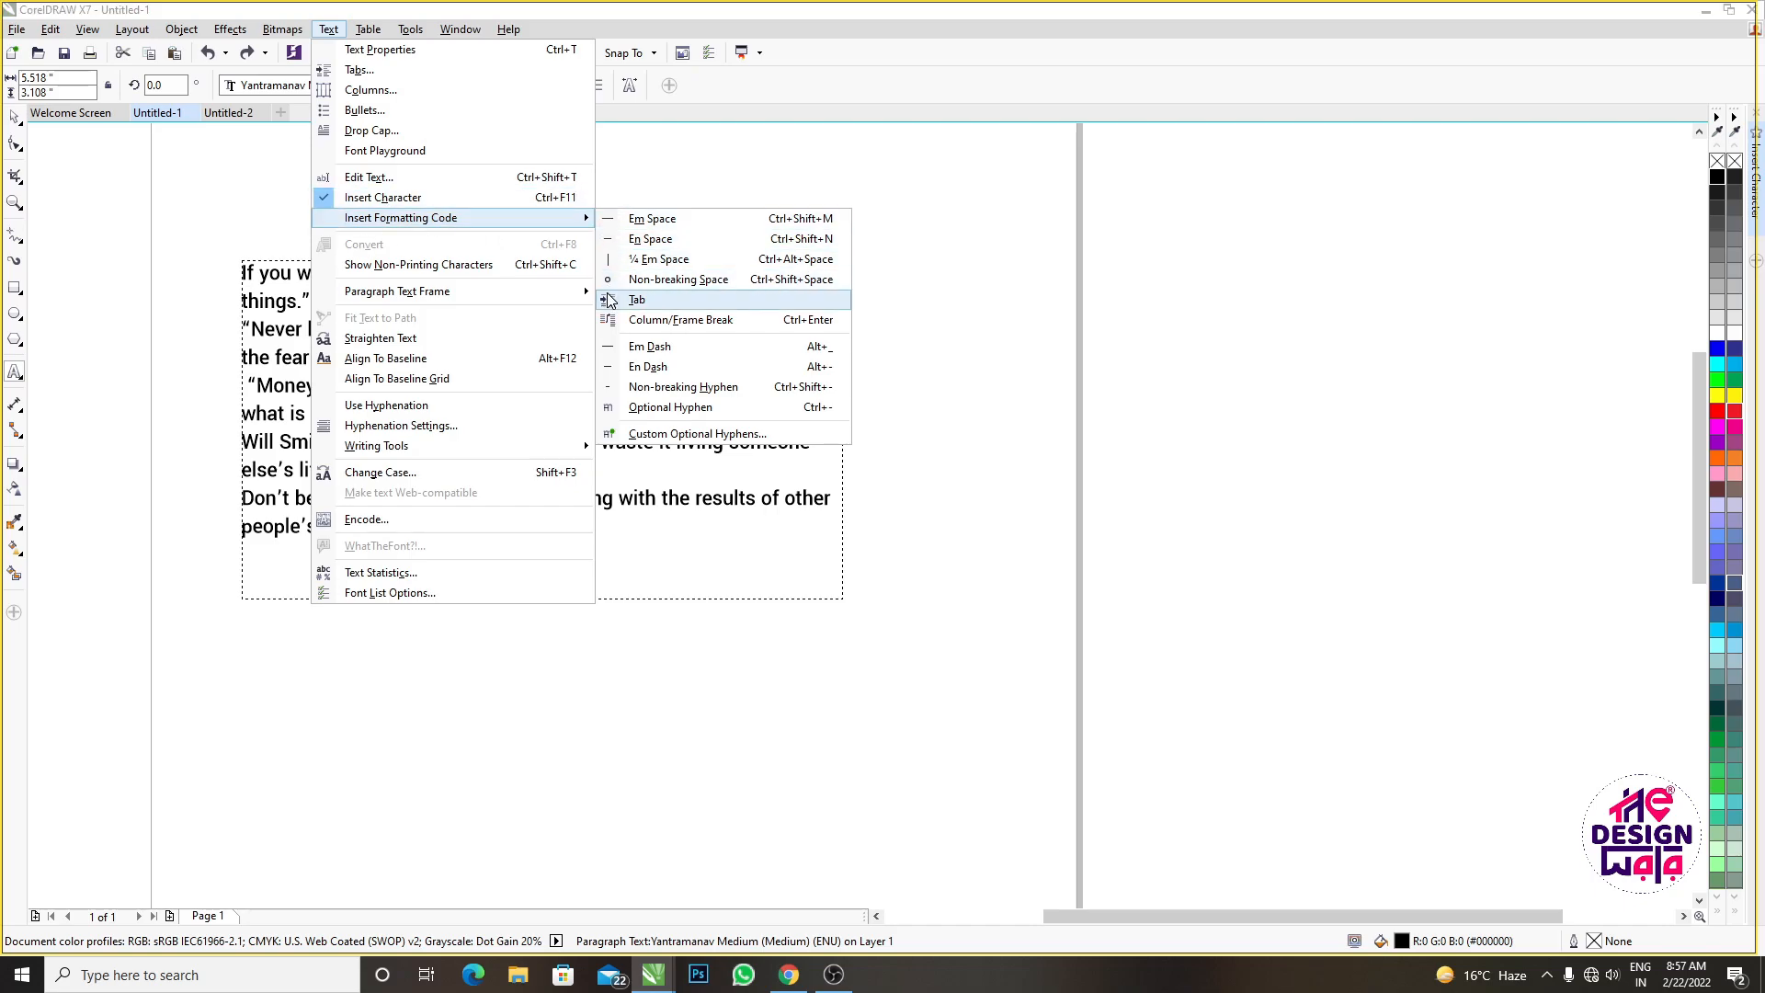
click(274, 327)
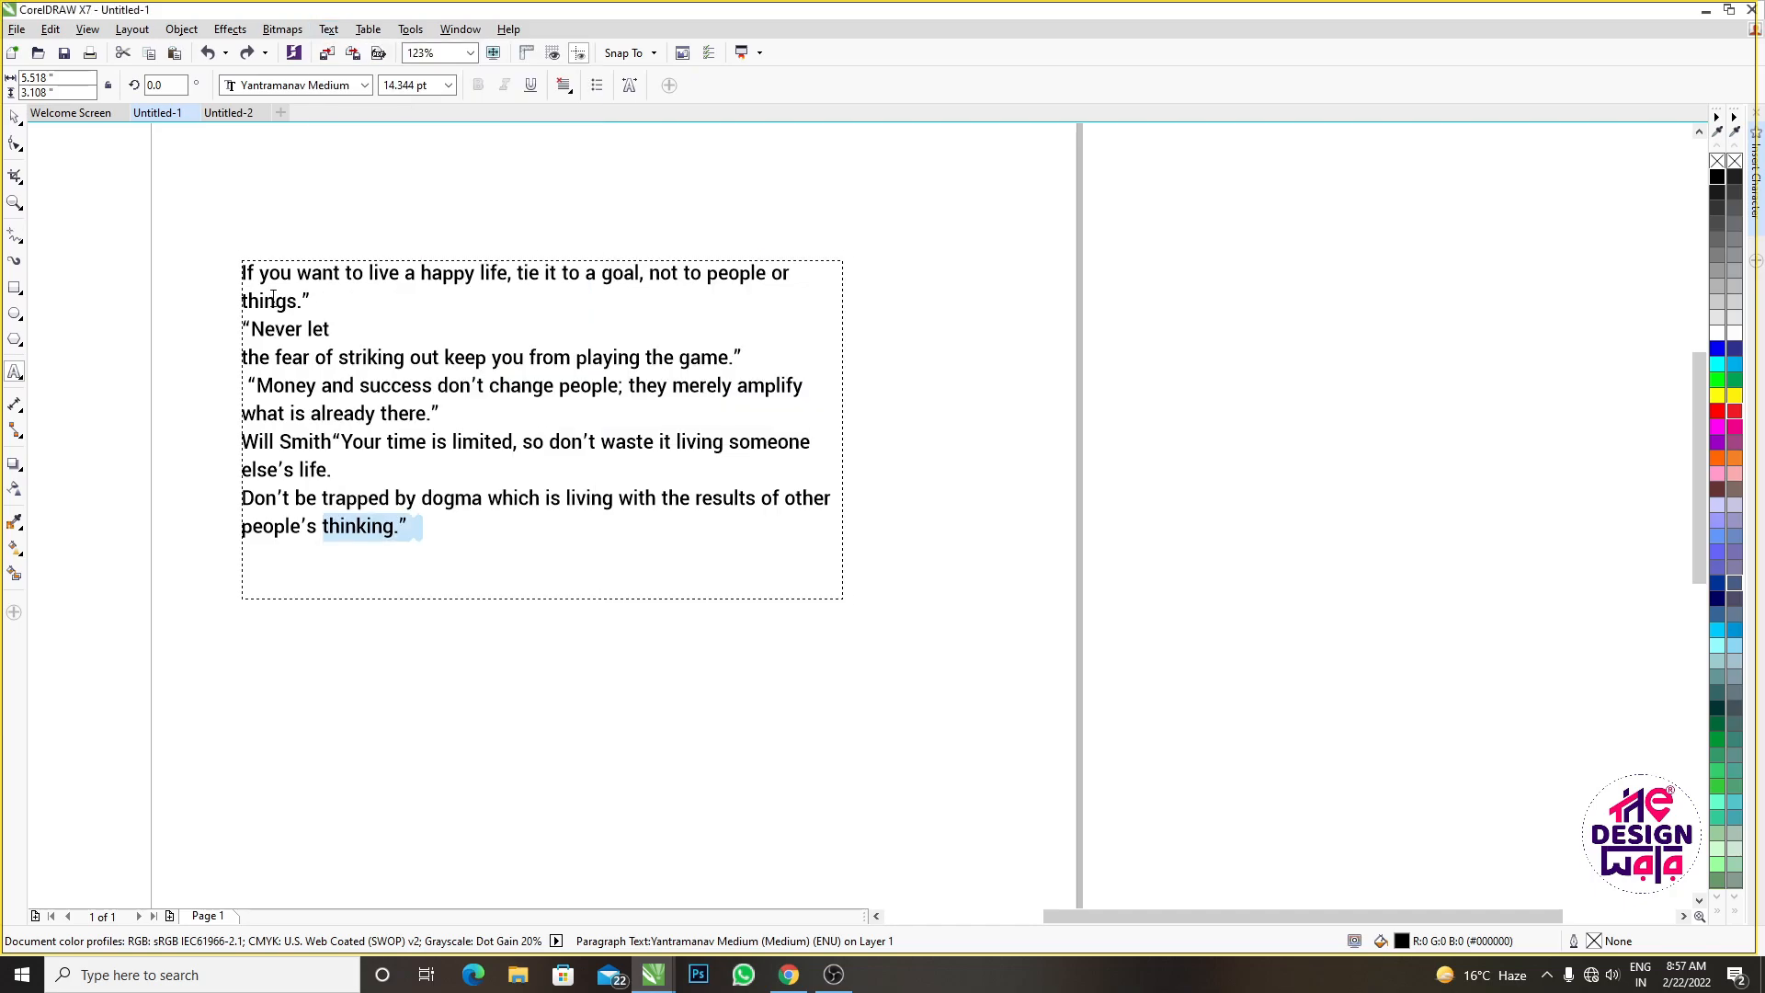
click(342, 357)
text(-)
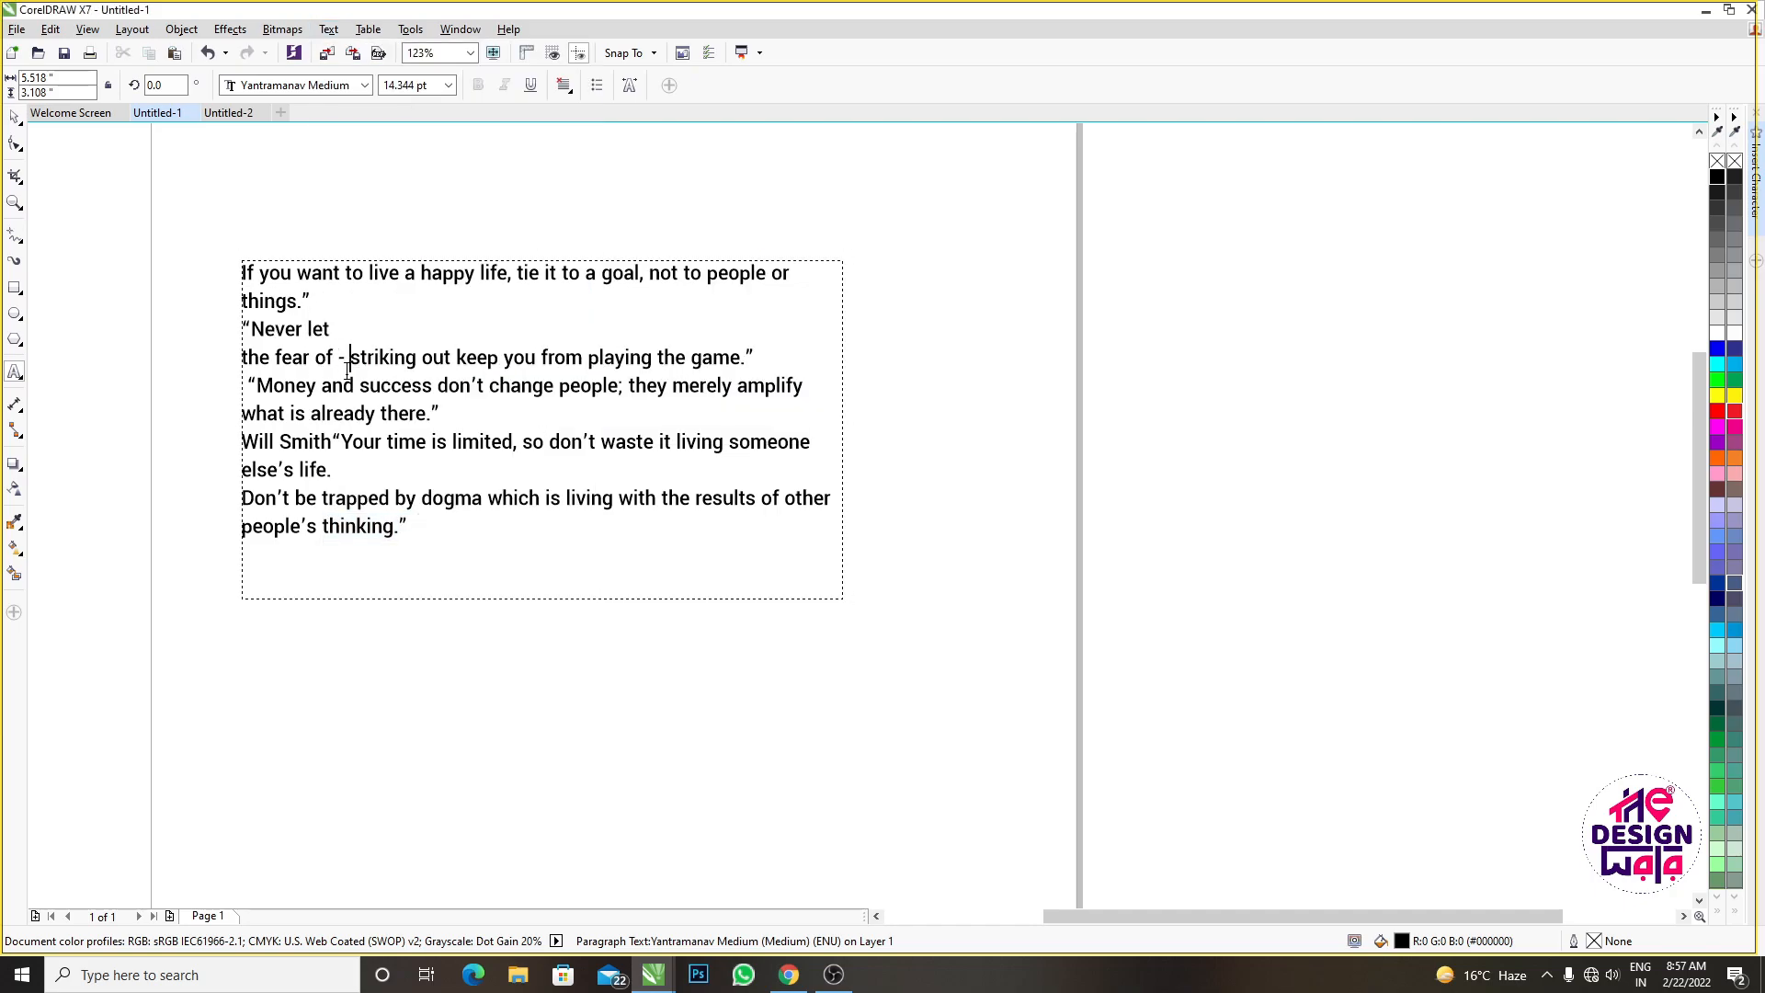
click(366, 386)
text(-)
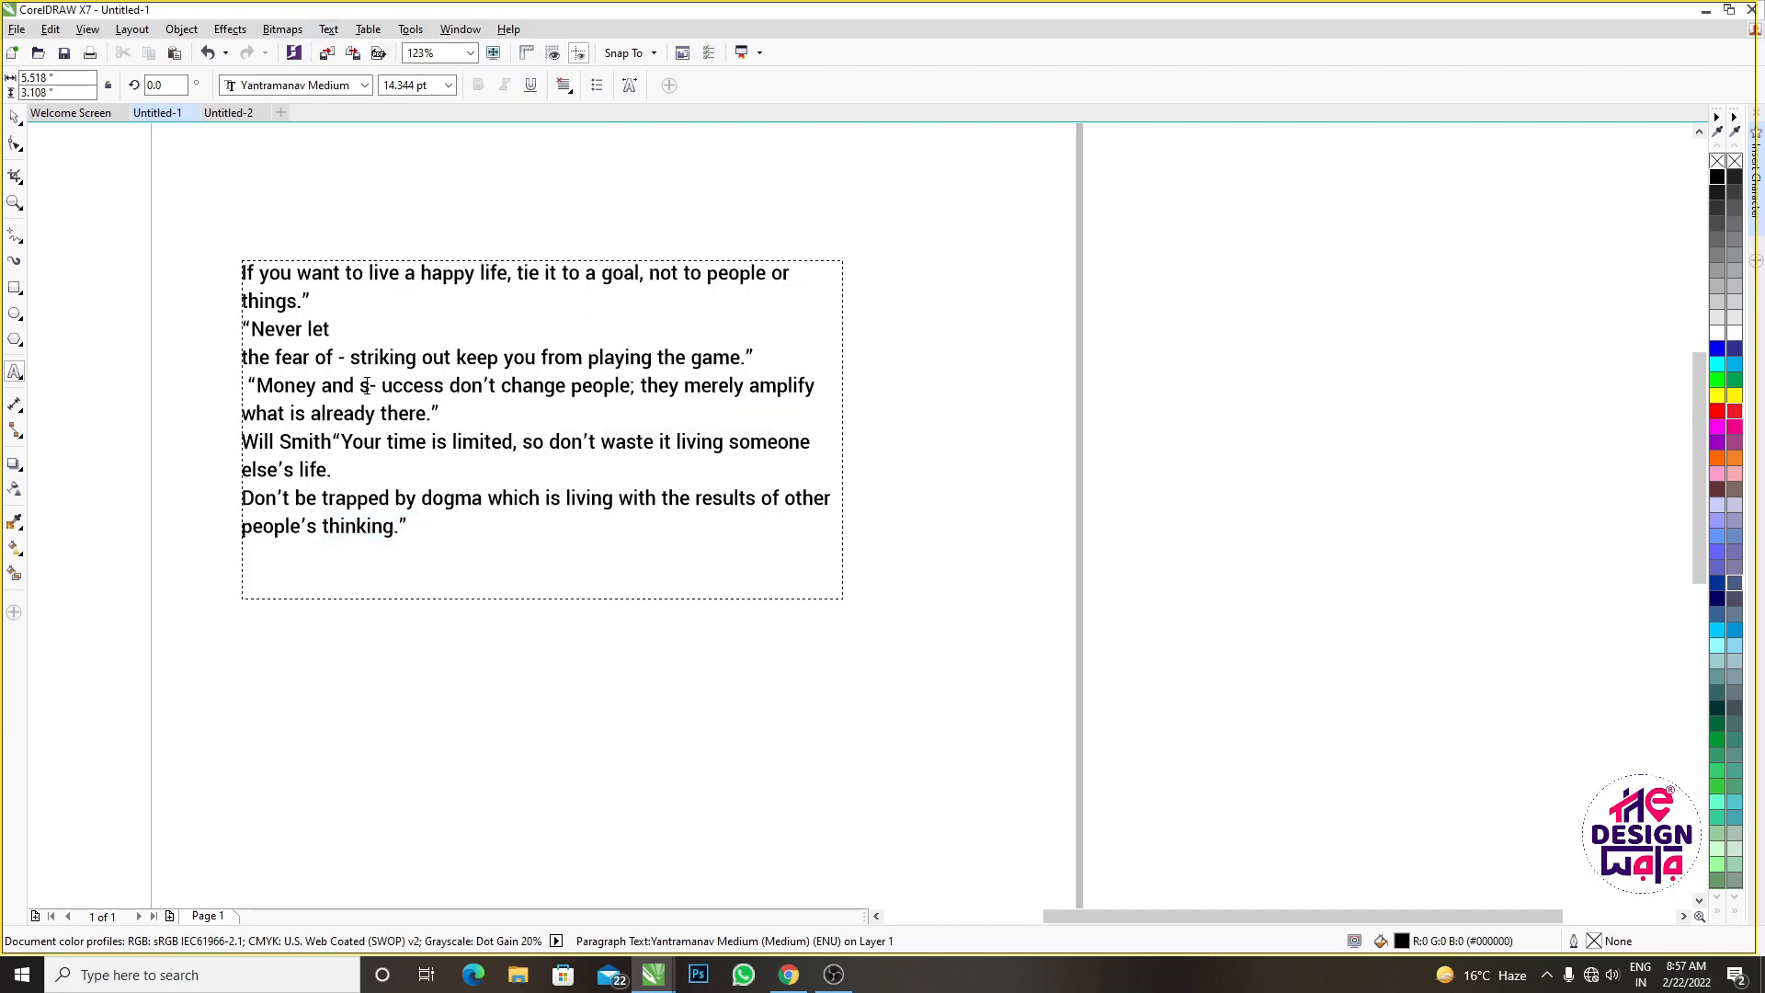
key(ctrl+z)
key(ctrl+z)
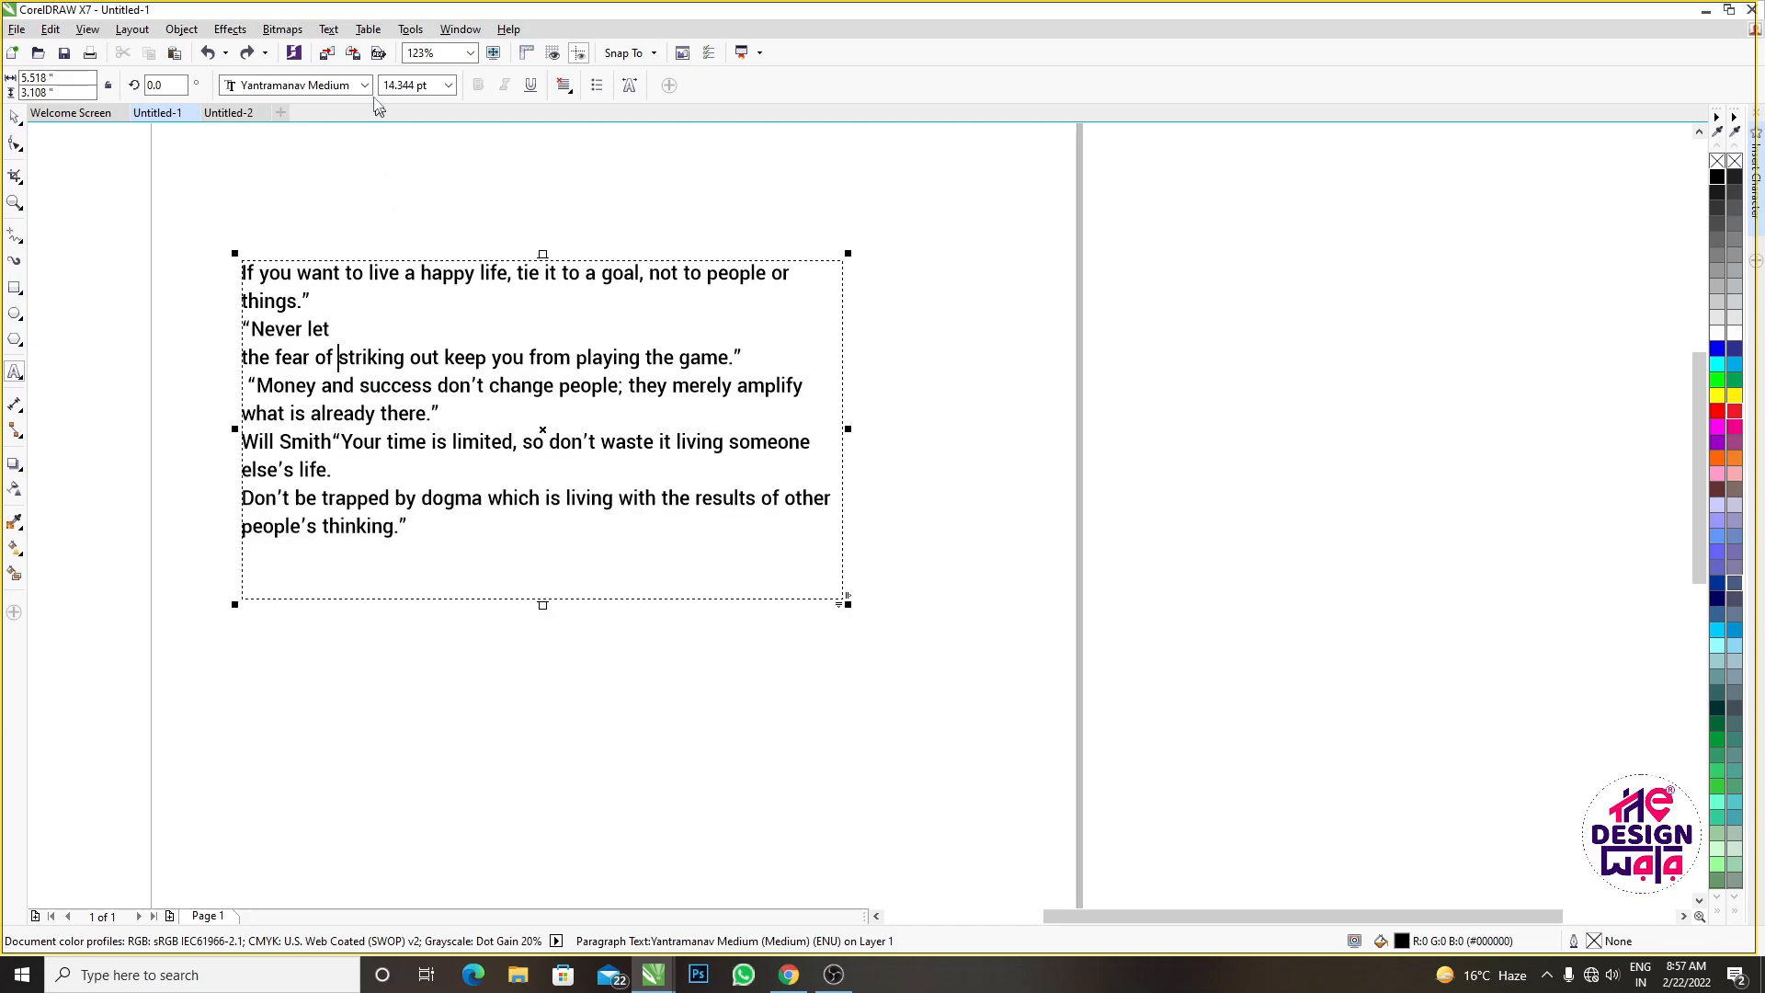
Apply Straighten Text to the paragraph text frame with the quotes
click(328, 28)
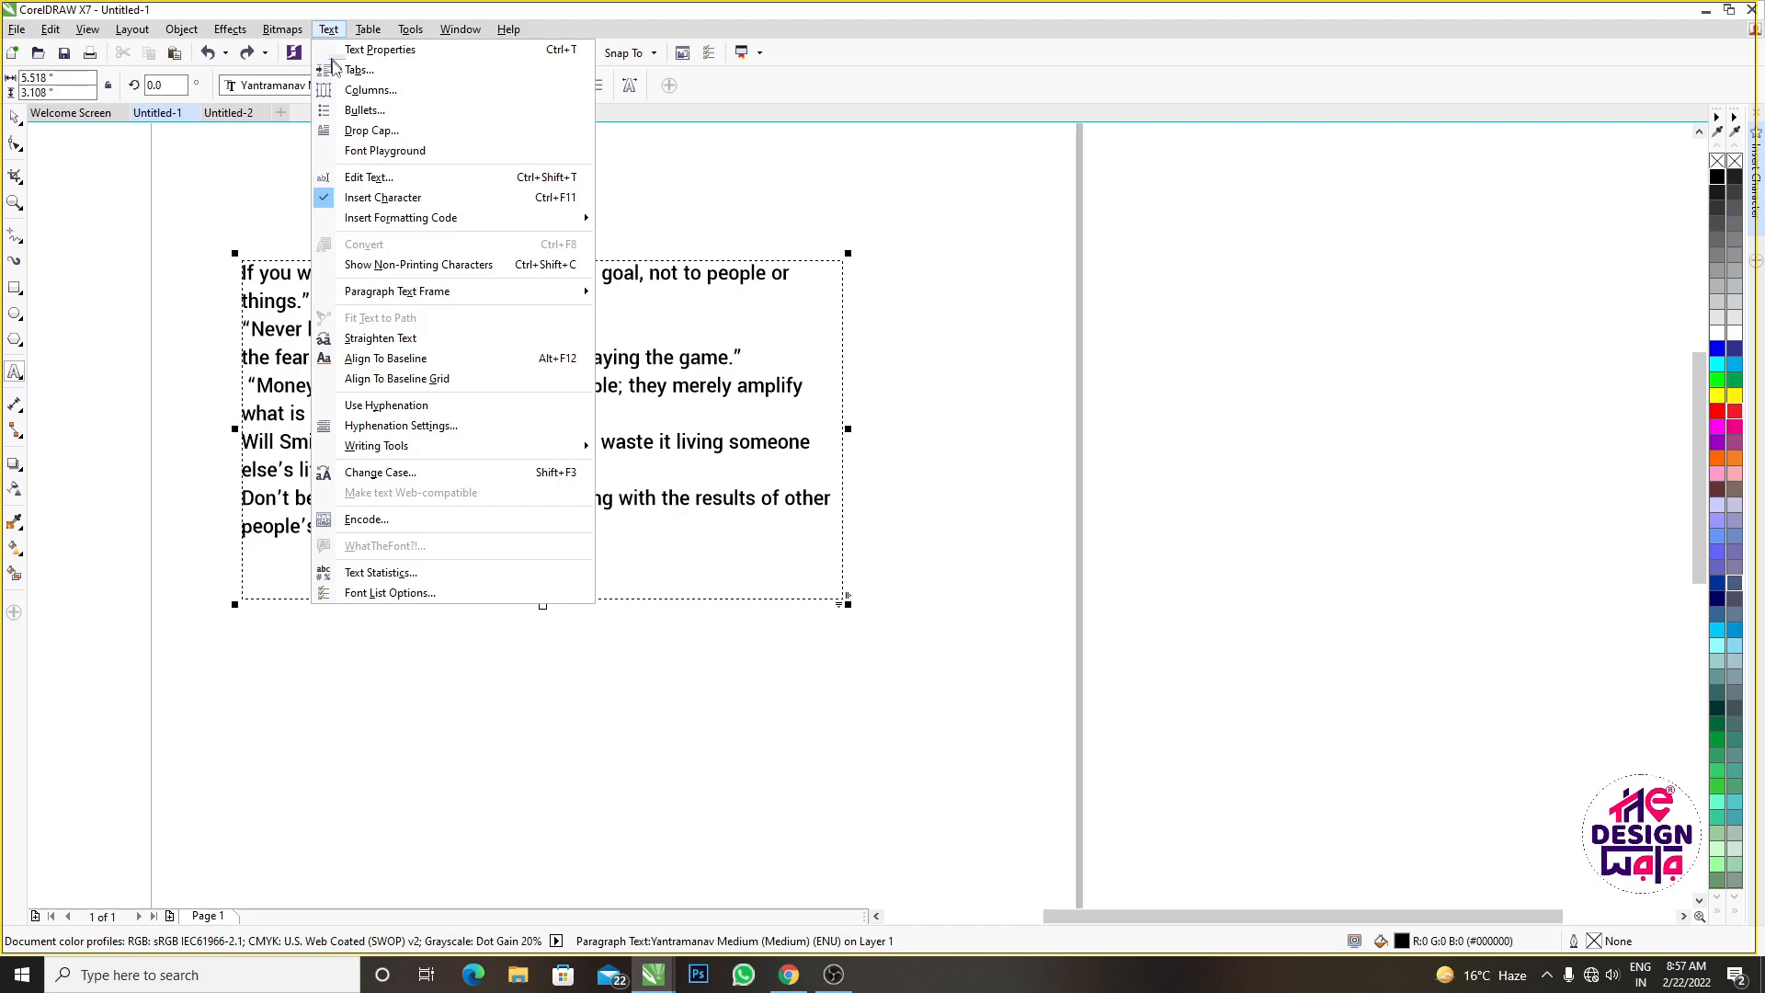
mouse_move(409, 222)
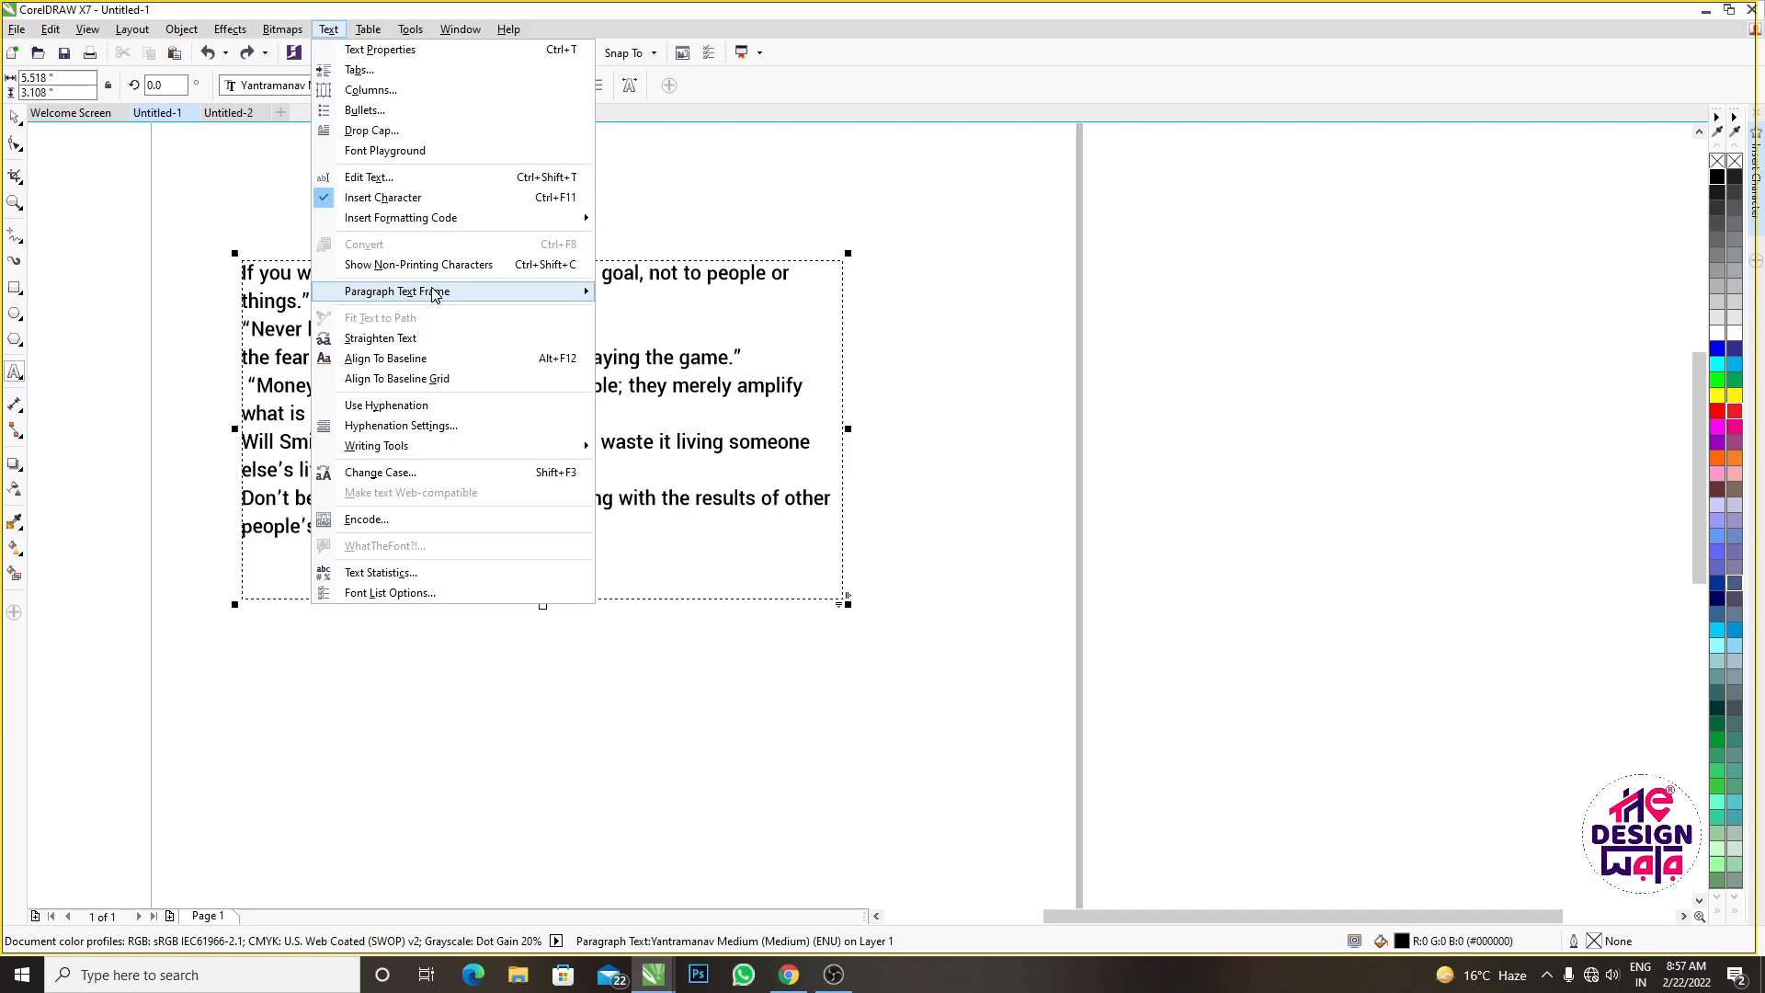
mouse_move(436, 293)
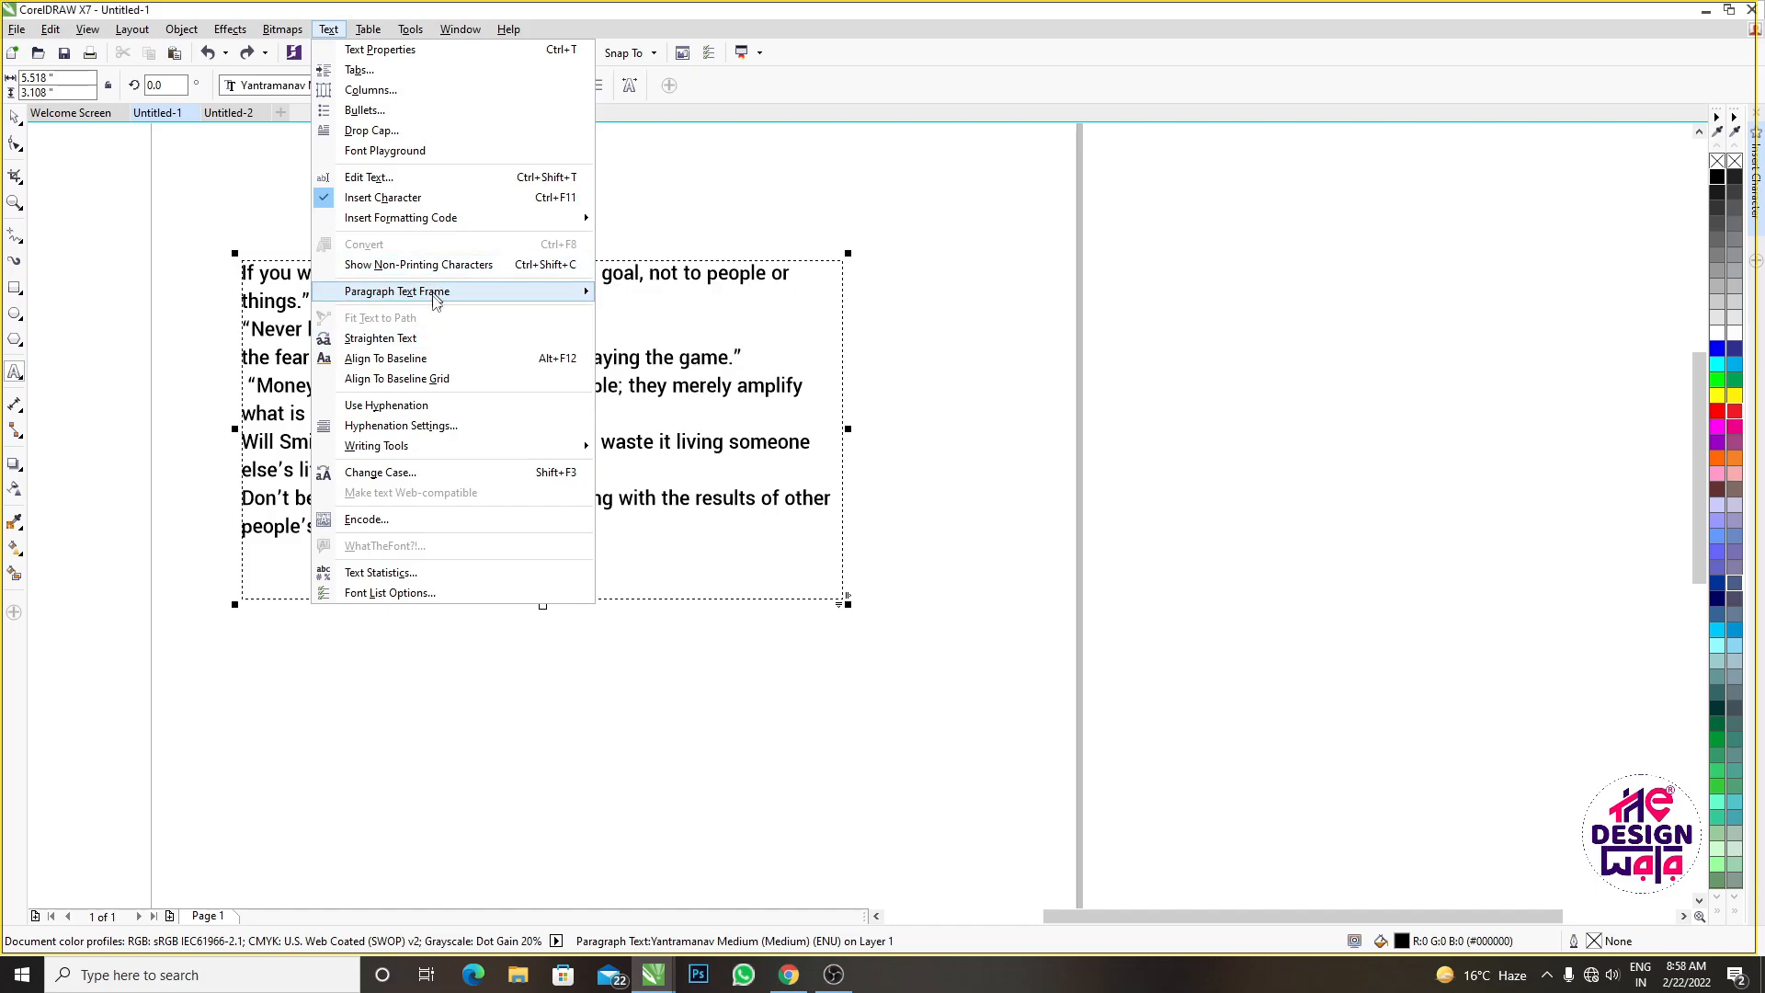
click(416, 340)
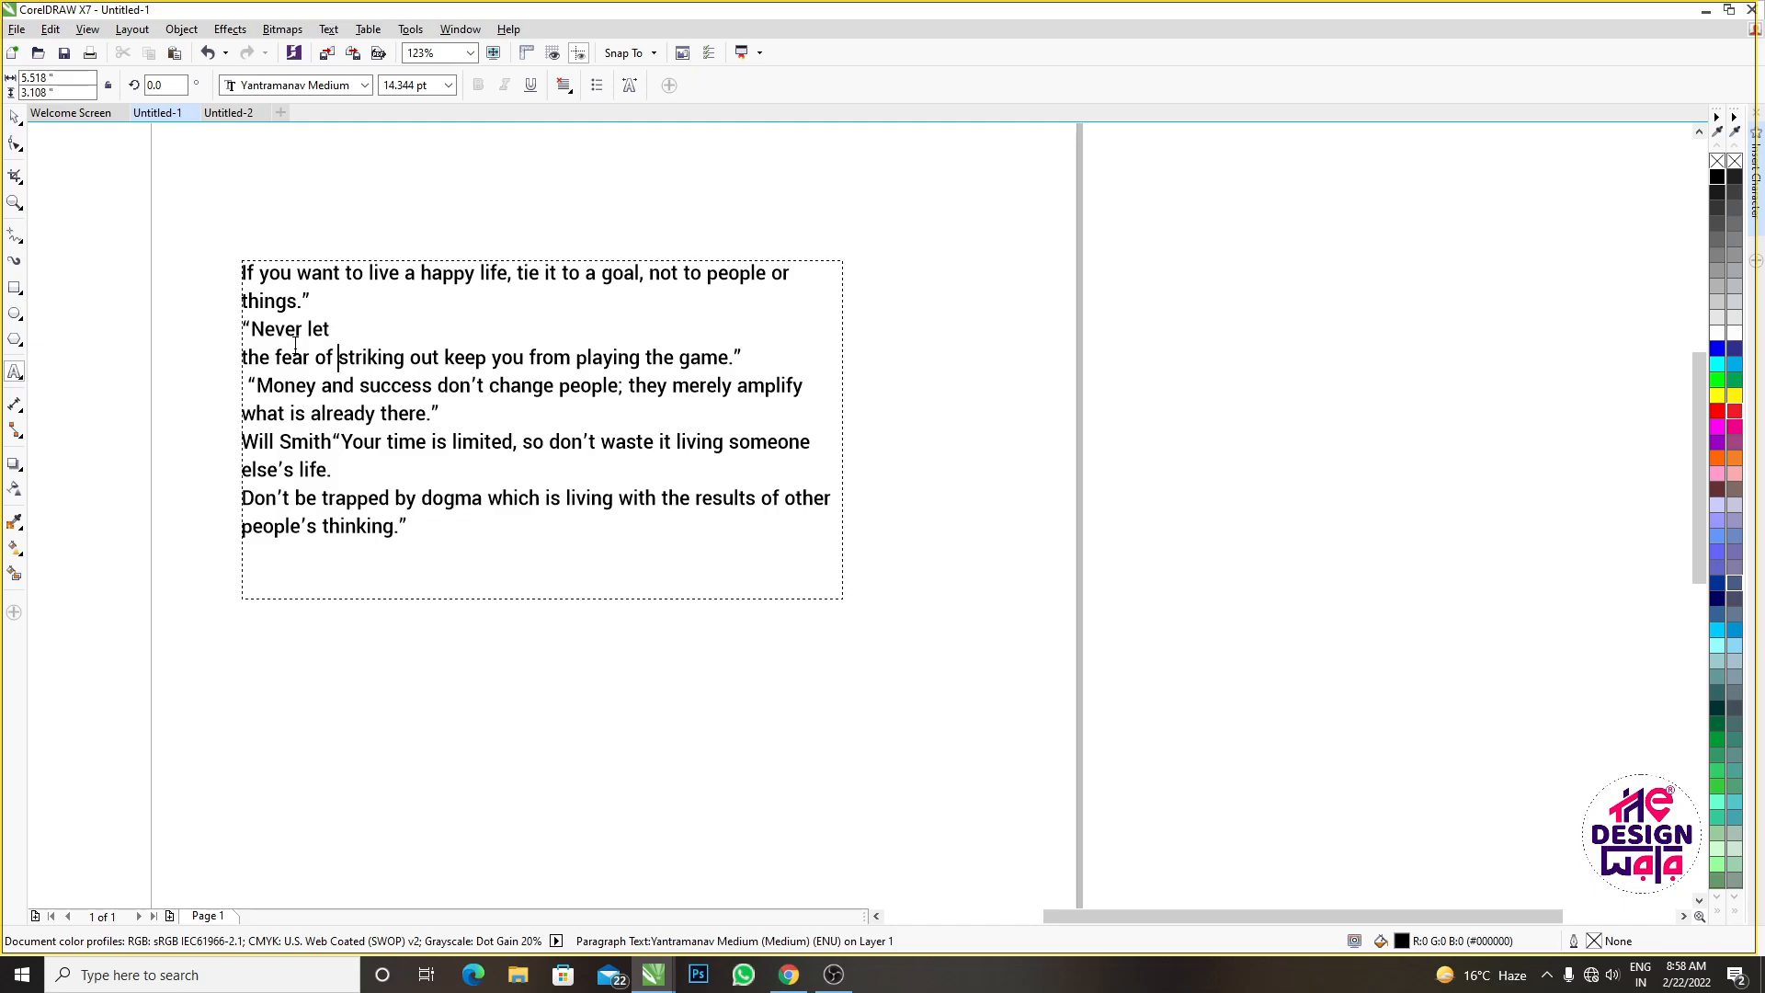
click(329, 30)
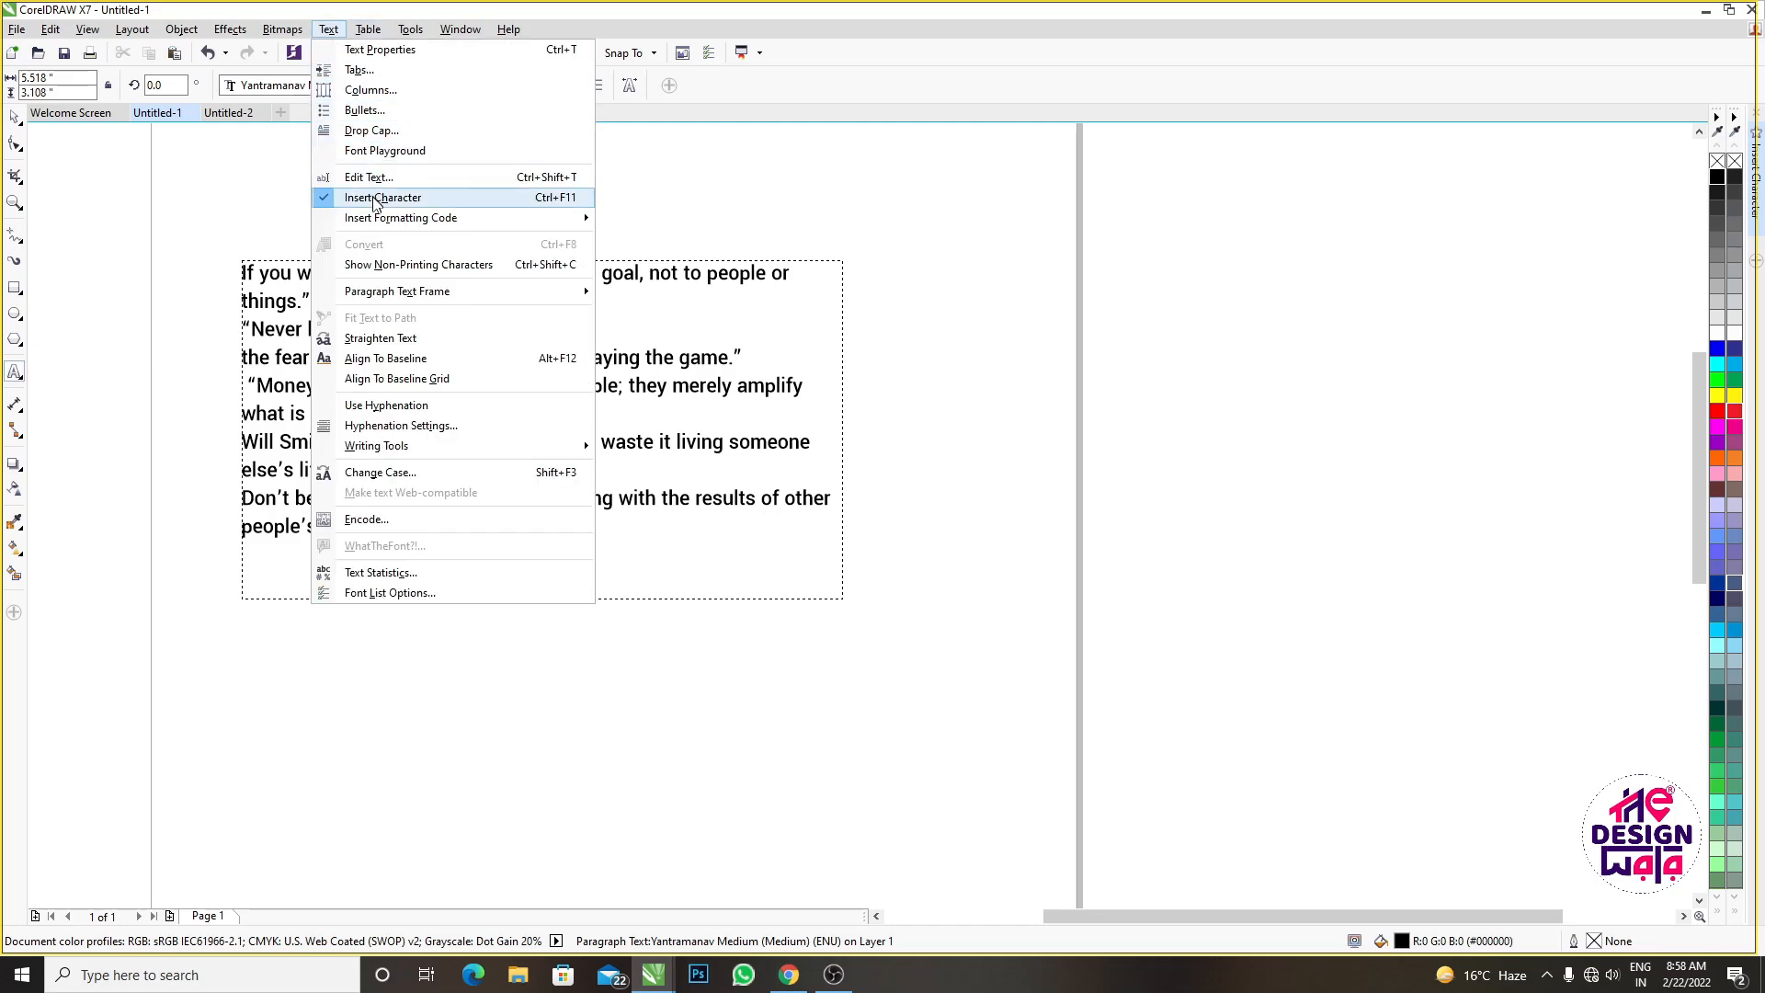
Align the quotes paragraph text to the baseline
click(382, 359)
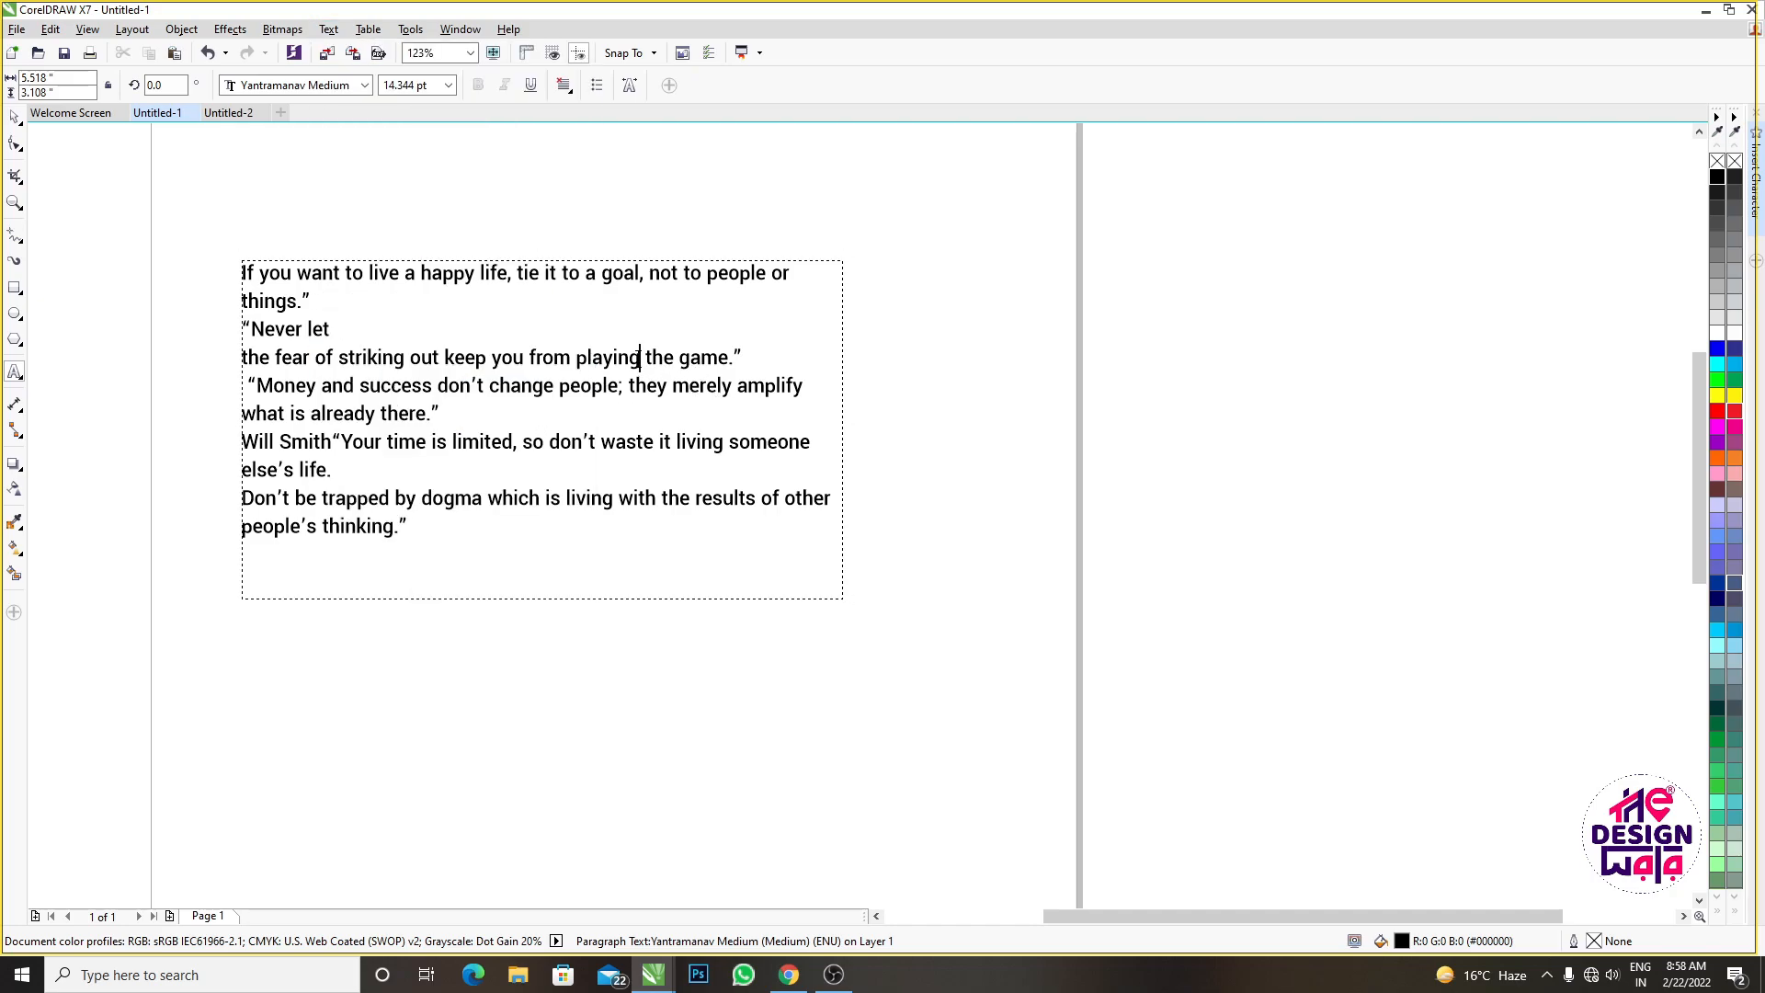
key(ctrl+a)
click(685, 320)
click(249, 333)
key(Escape)
key(F12)
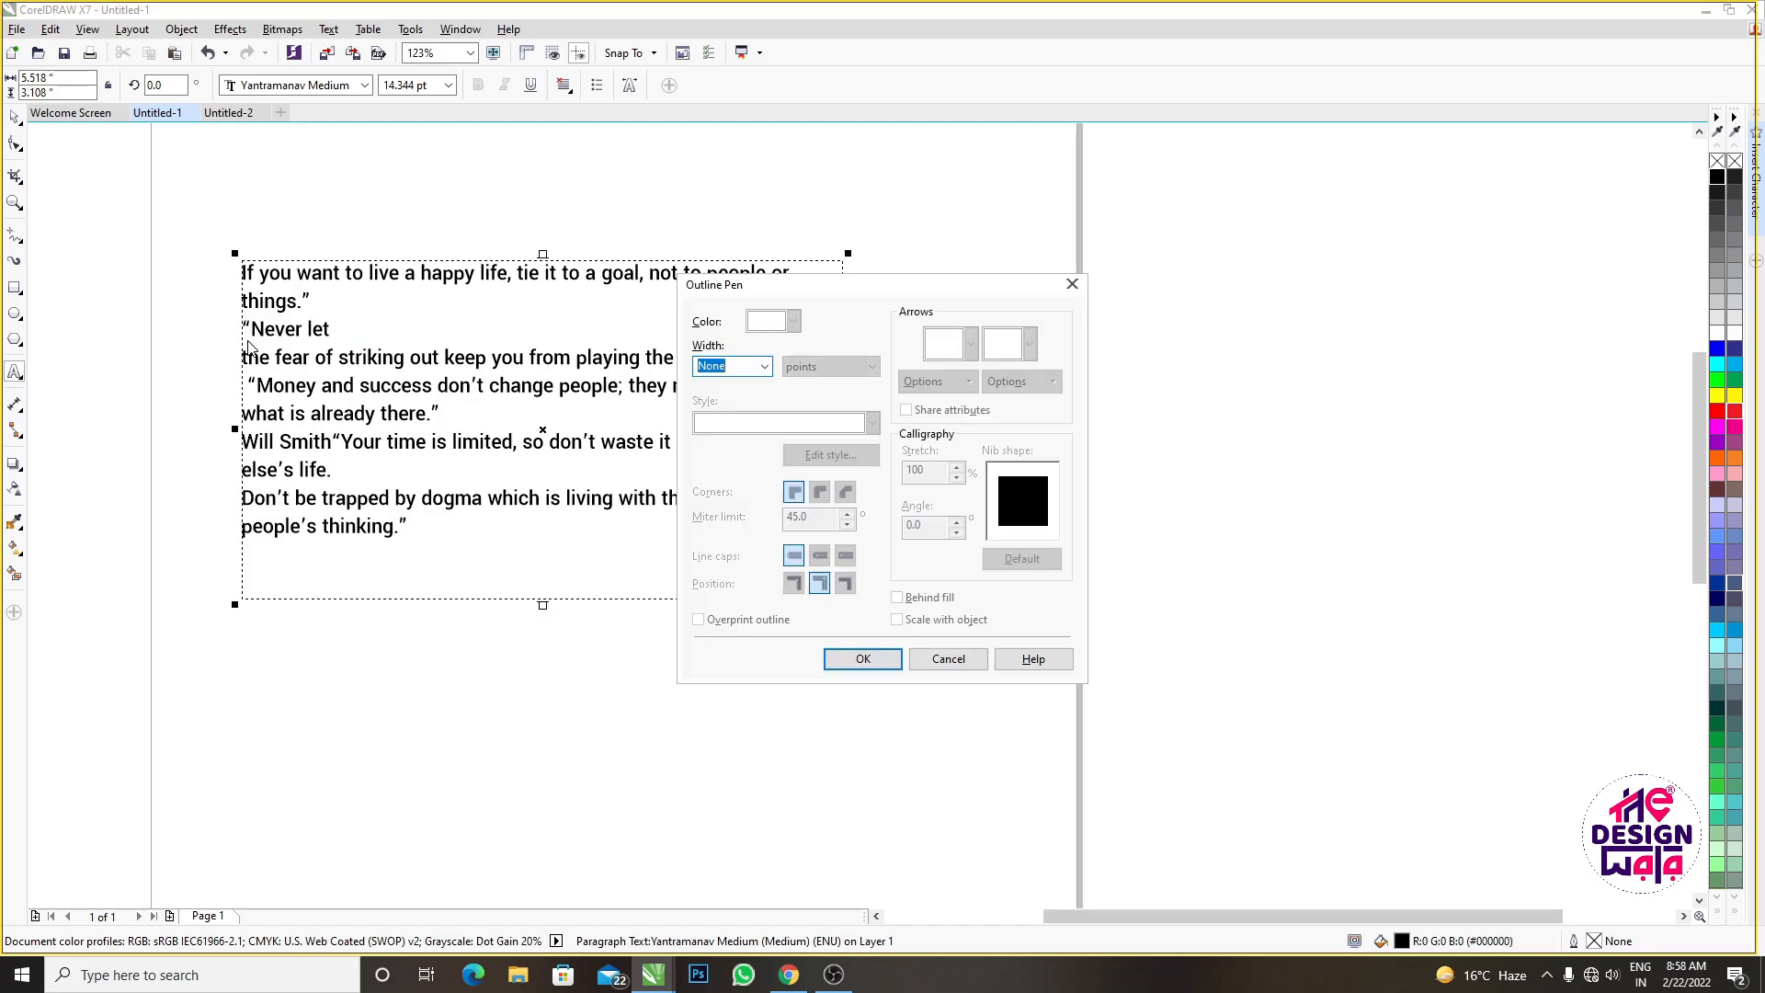
click(1072, 284)
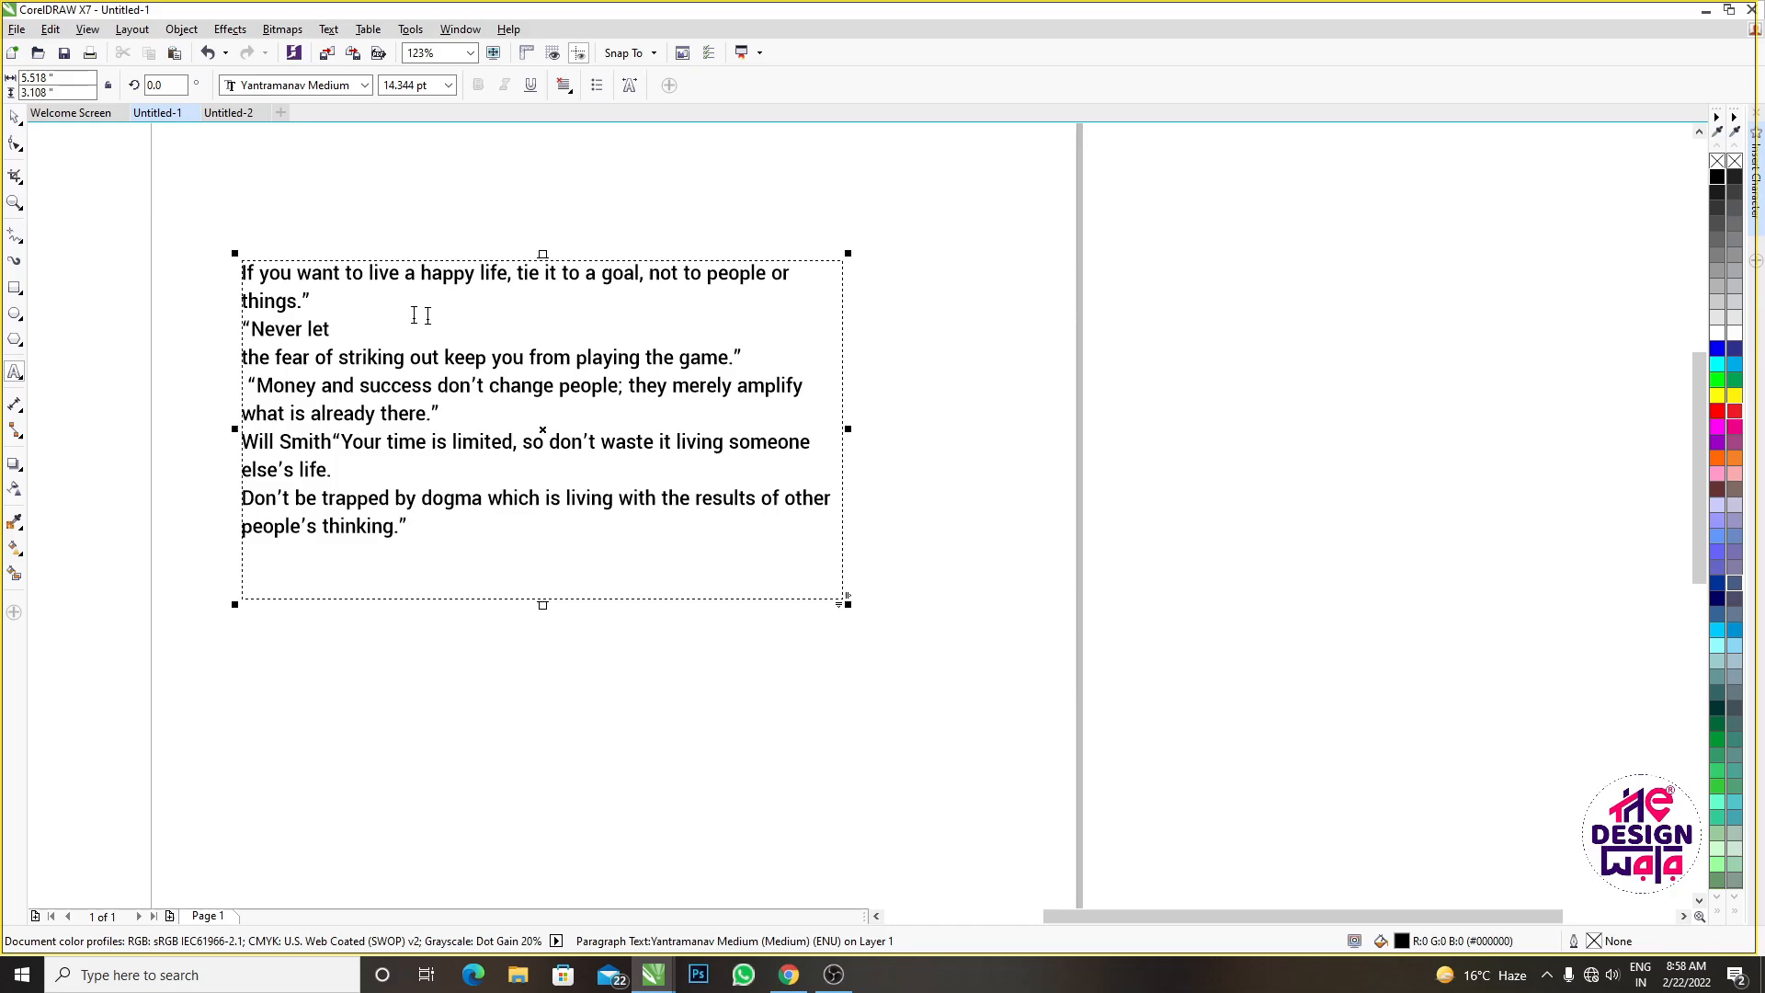
Join the “Never let” line directly to the end of the preceding quote by deleting the line break and gap before it
click(246, 331)
key(BackSpace)
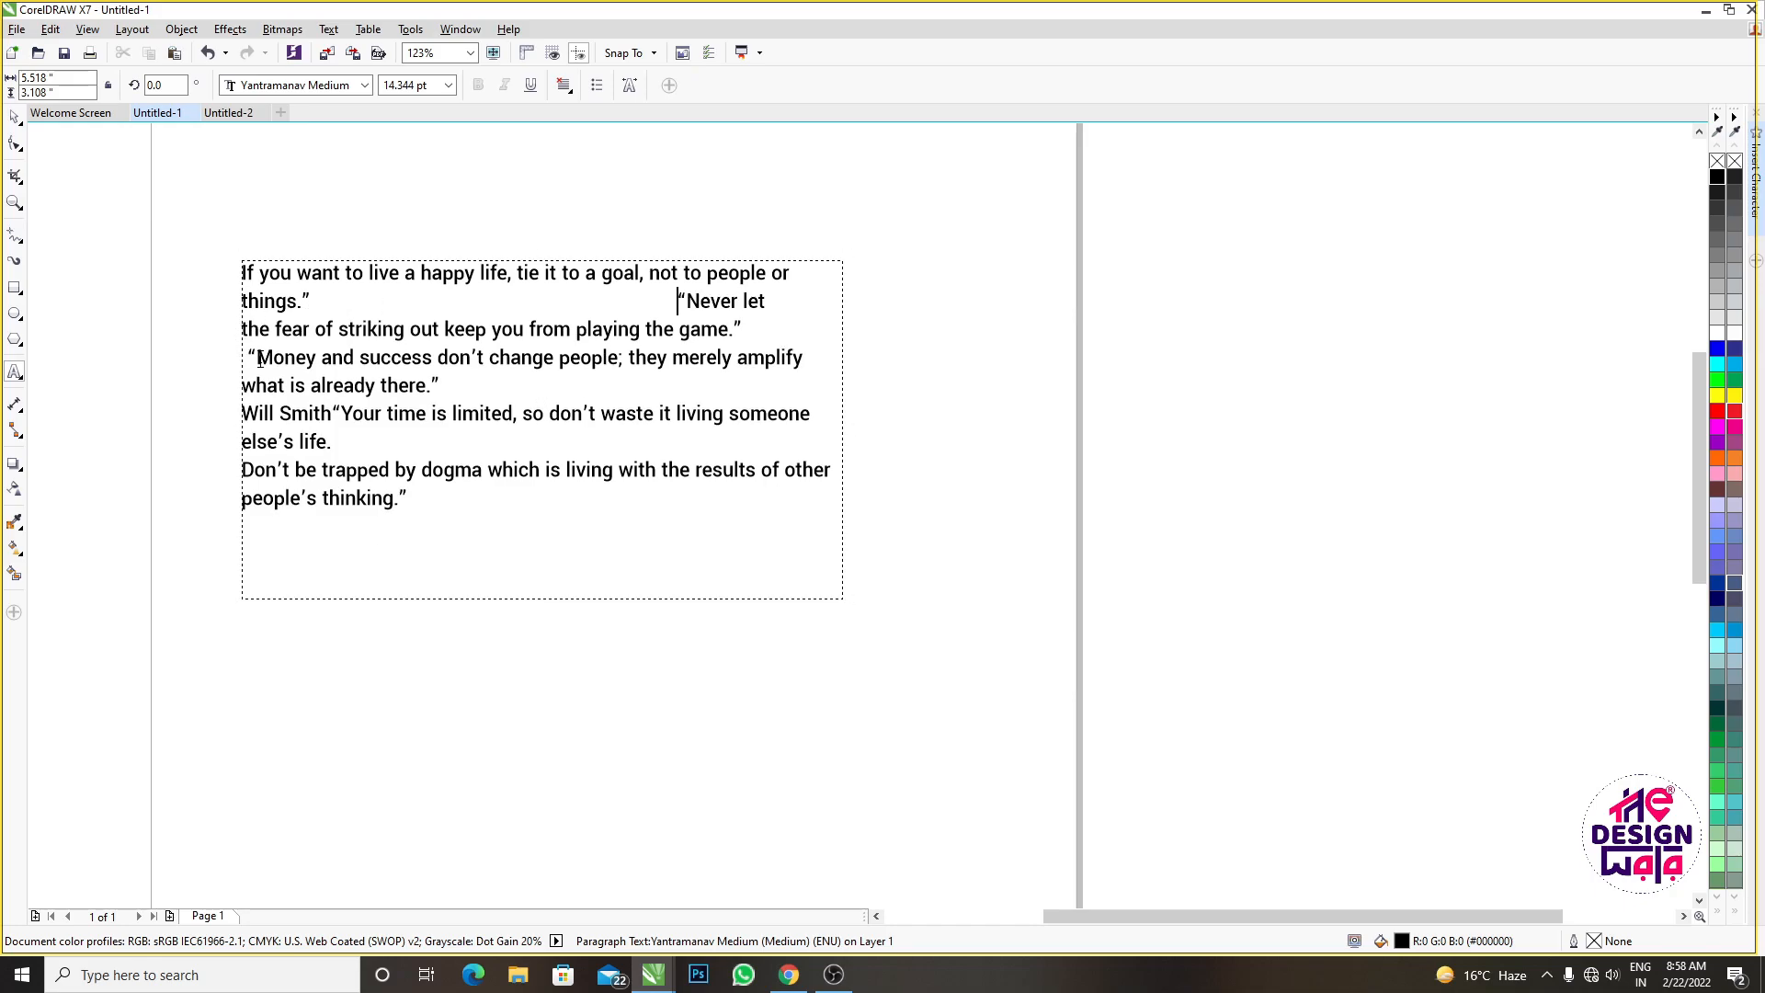
key(BackSpace)
Try a dark red outline, #8A1919, on all of the paragraph text and undo it
key(ctrl+a)
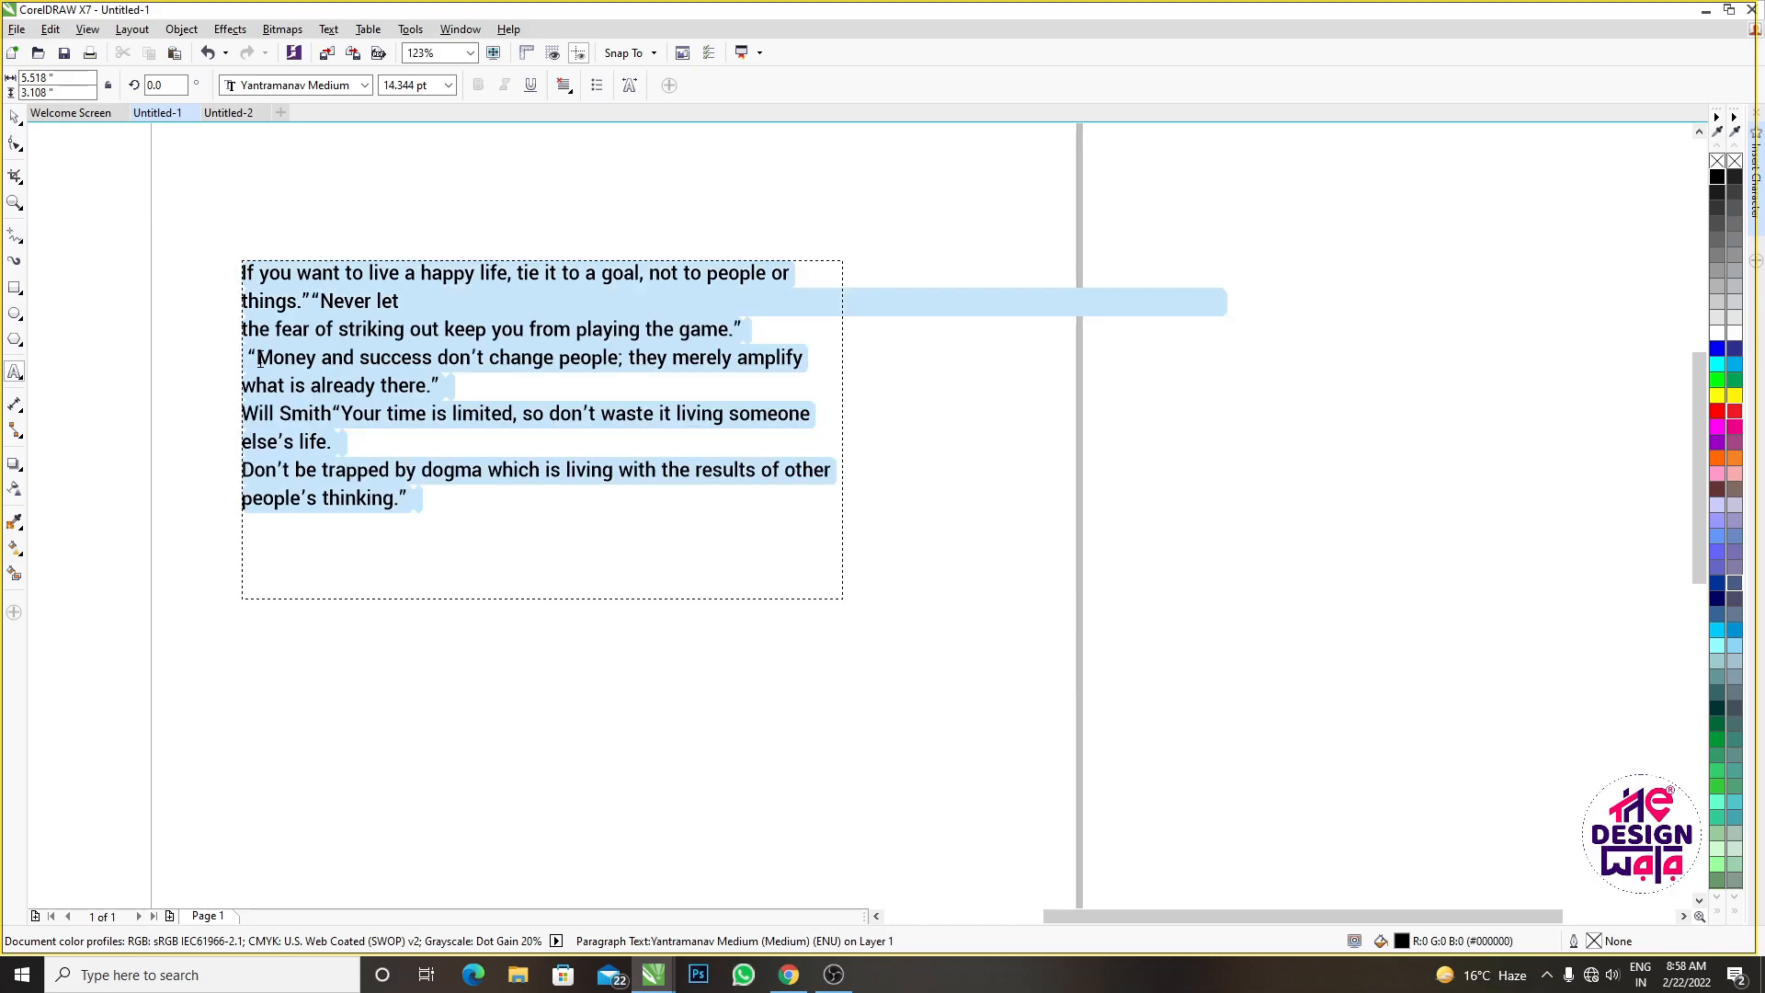
scroll(260, 358, down, 1)
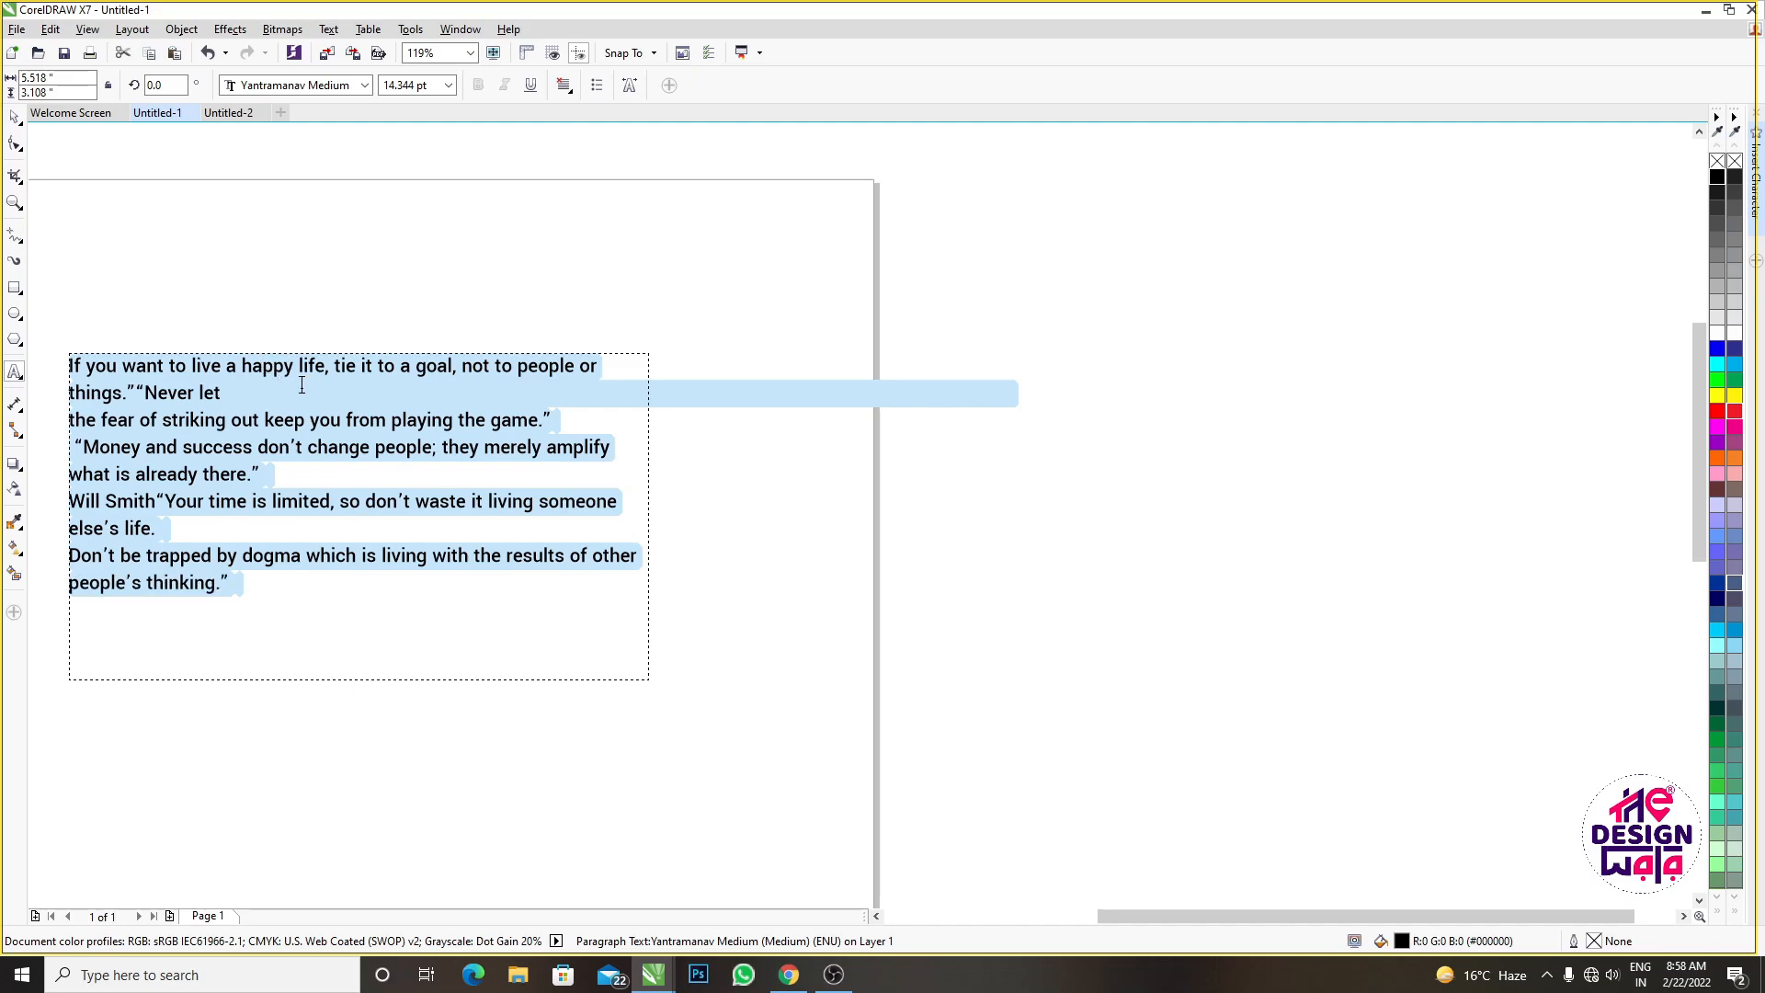
key(shift+F12)
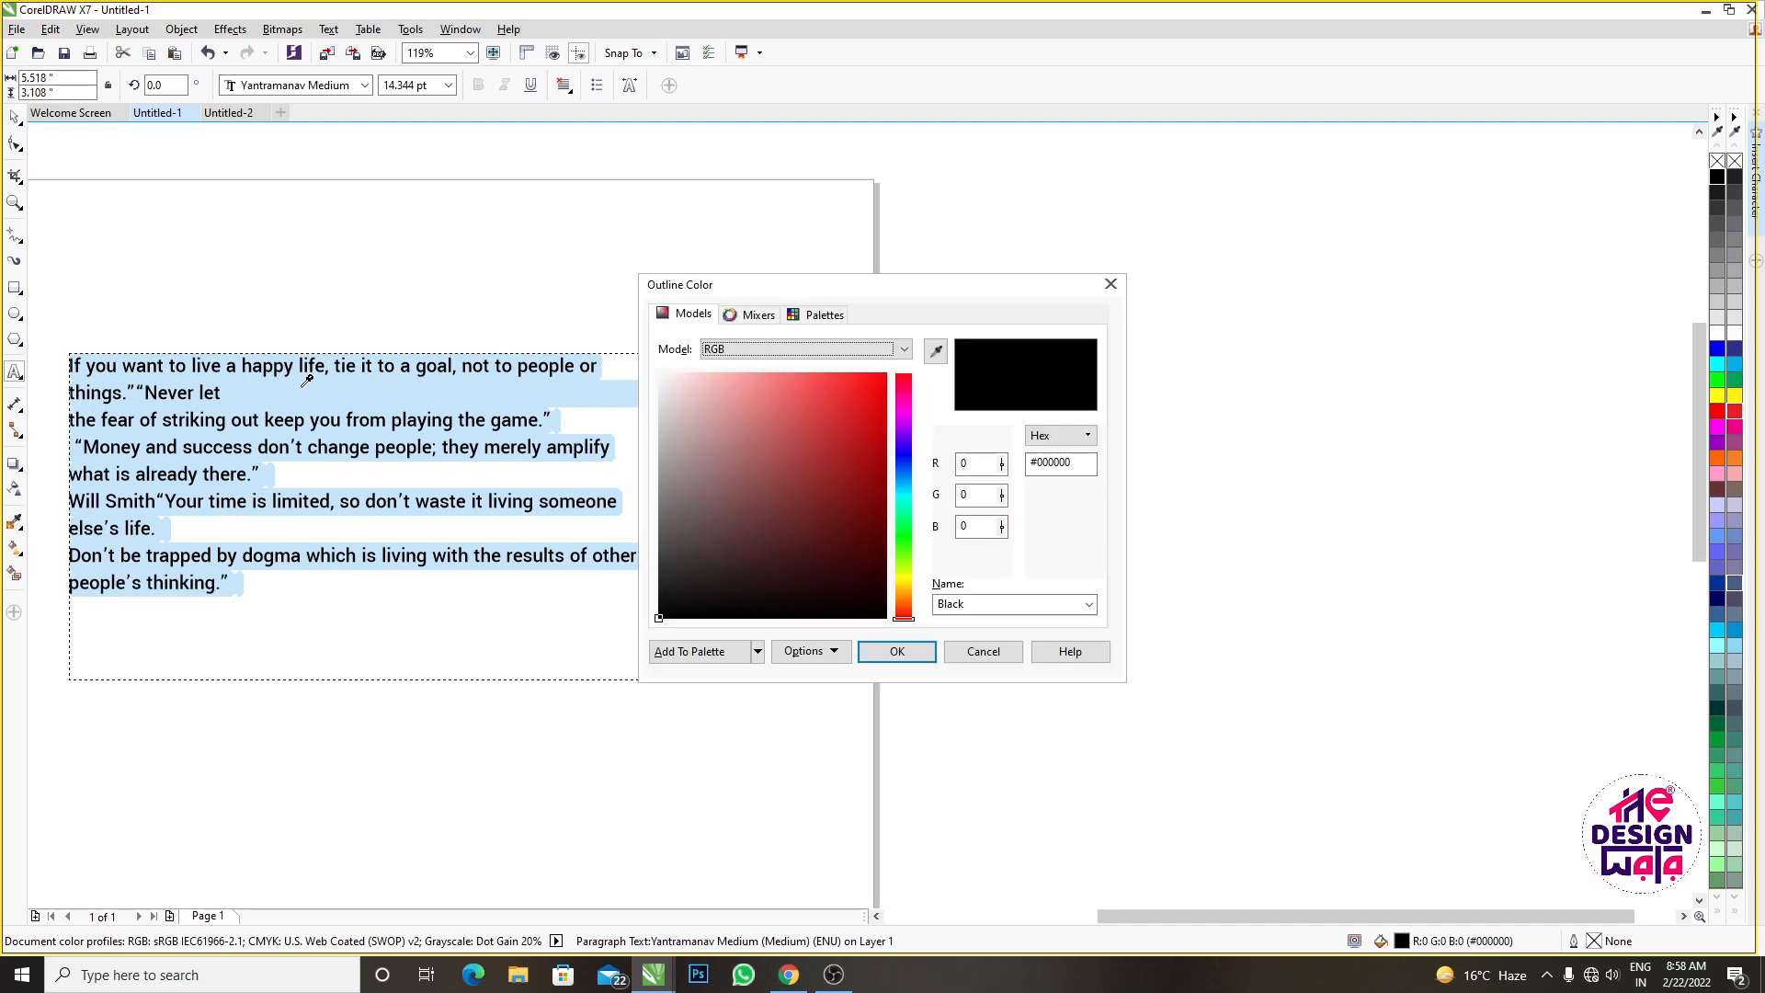
drag(824, 407, 847, 484)
click(897, 651)
scroll(897, 617, down, 2)
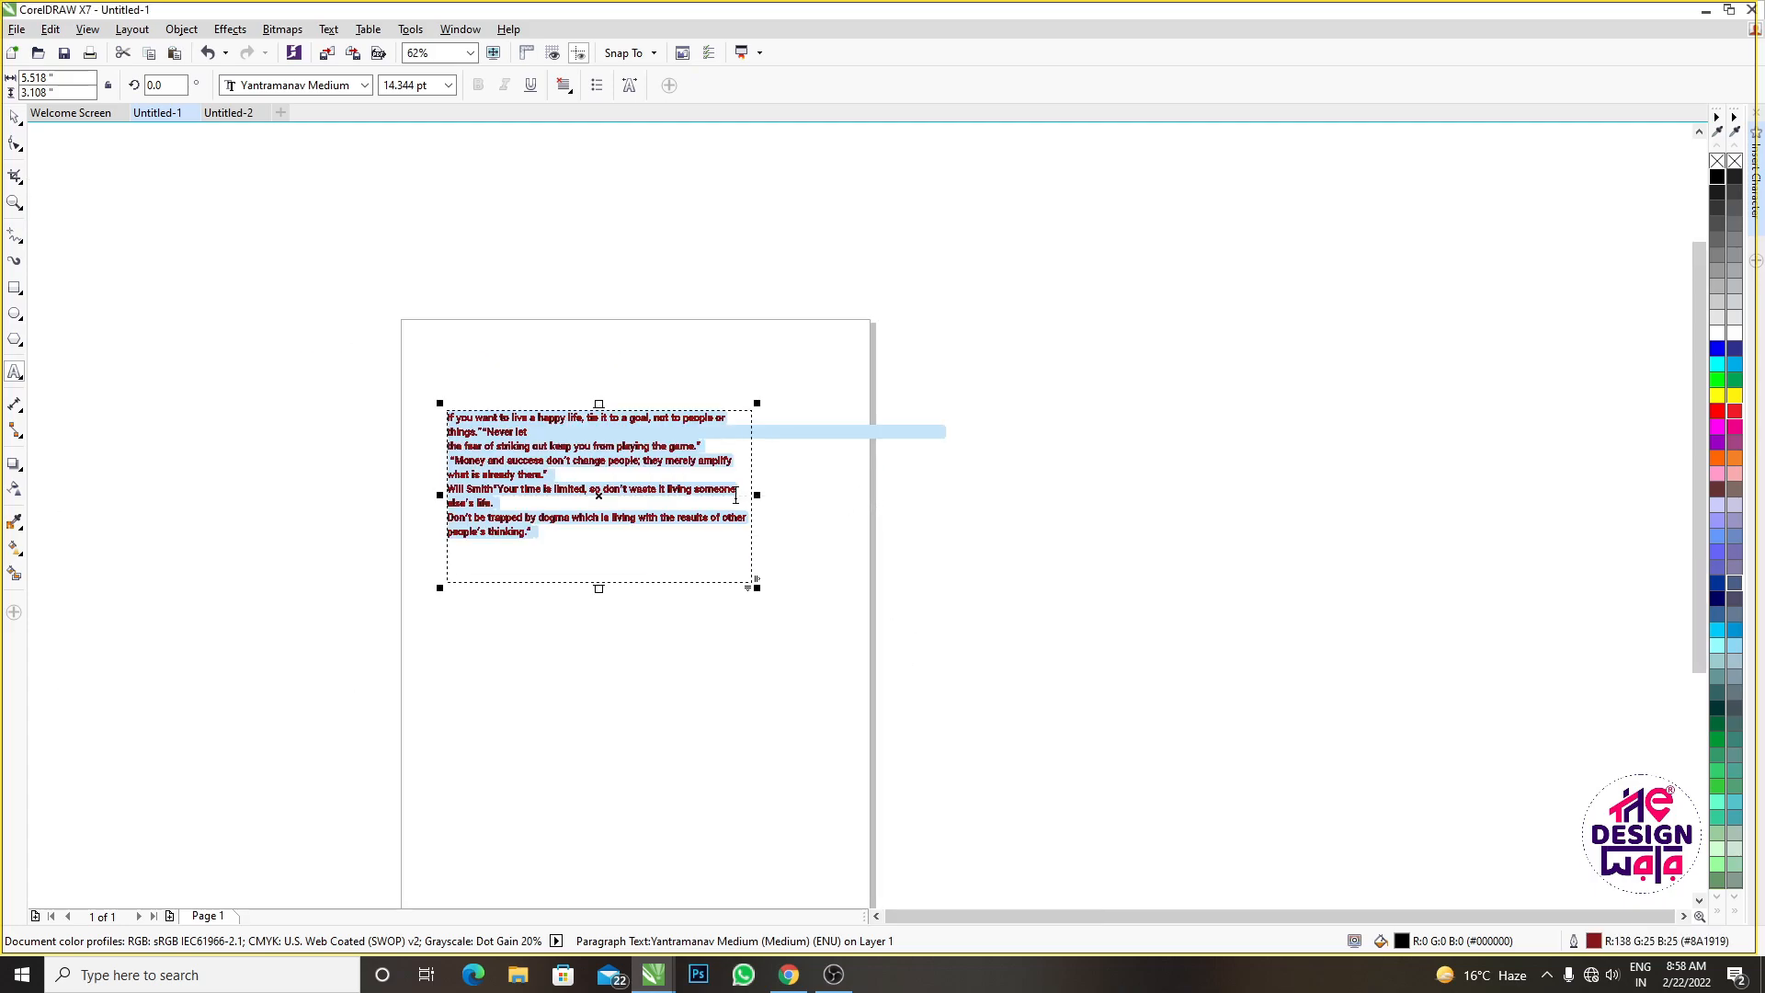
scroll(544, 415, up, 8)
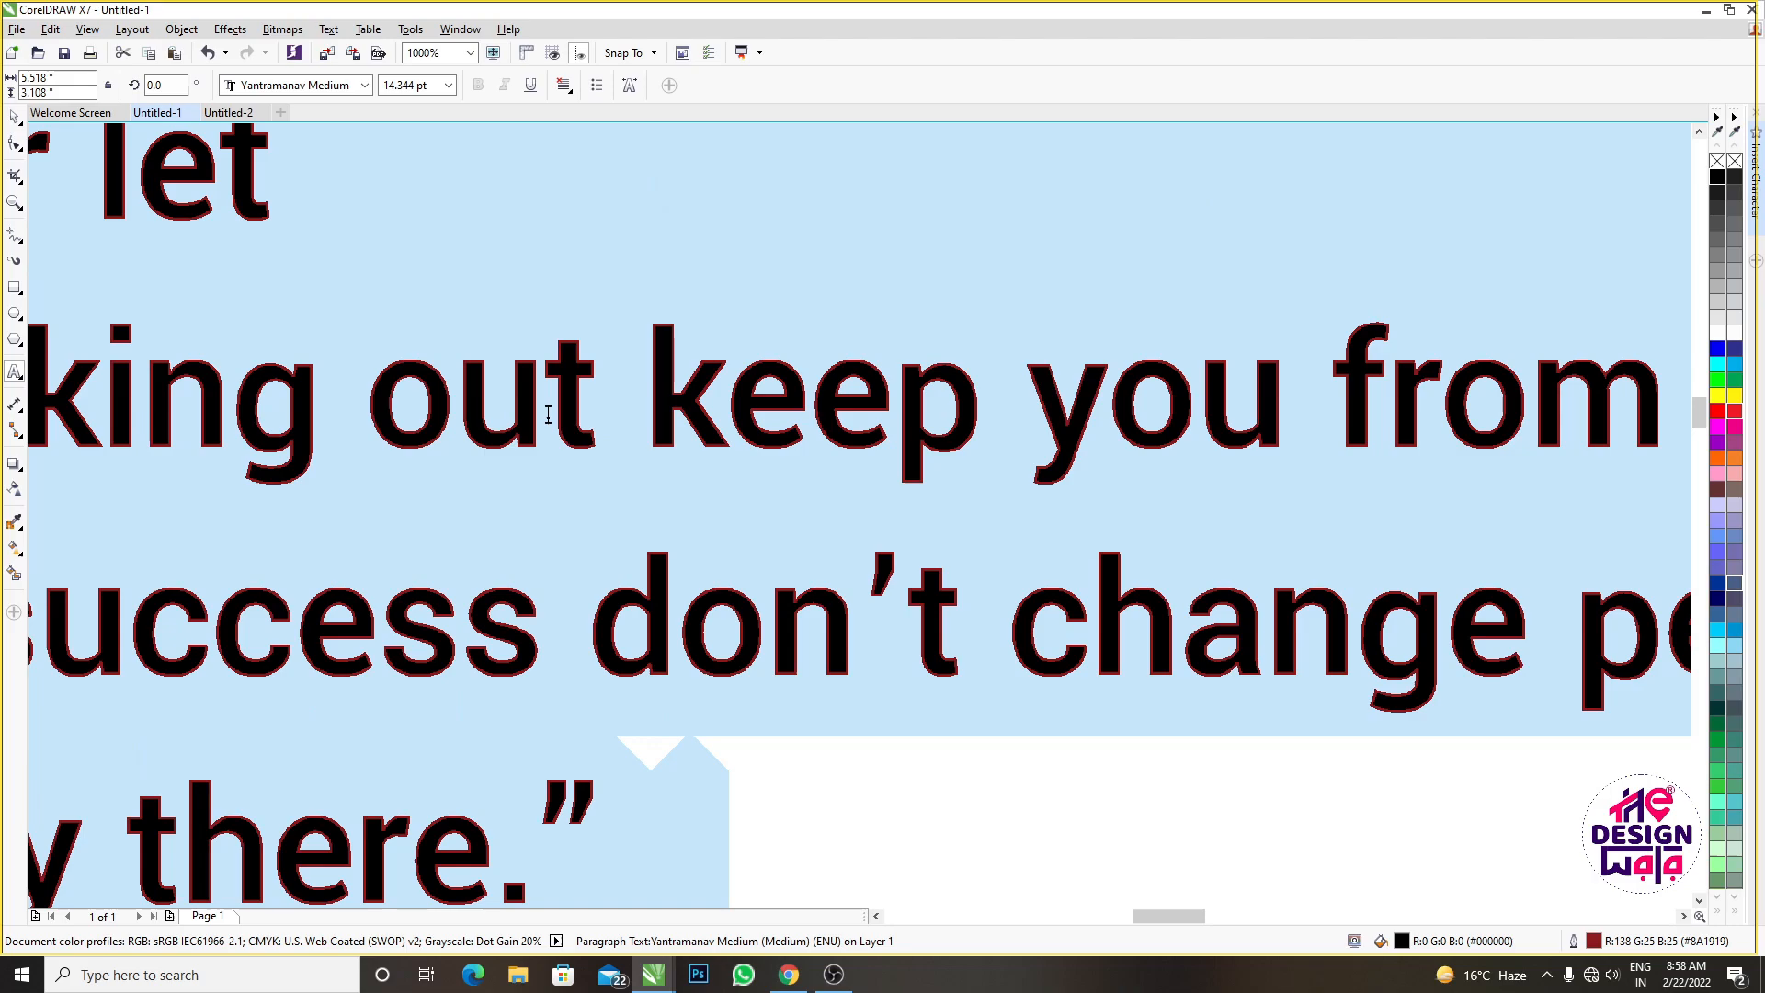
key(ctrl+z)
scroll(548, 415, down, 3)
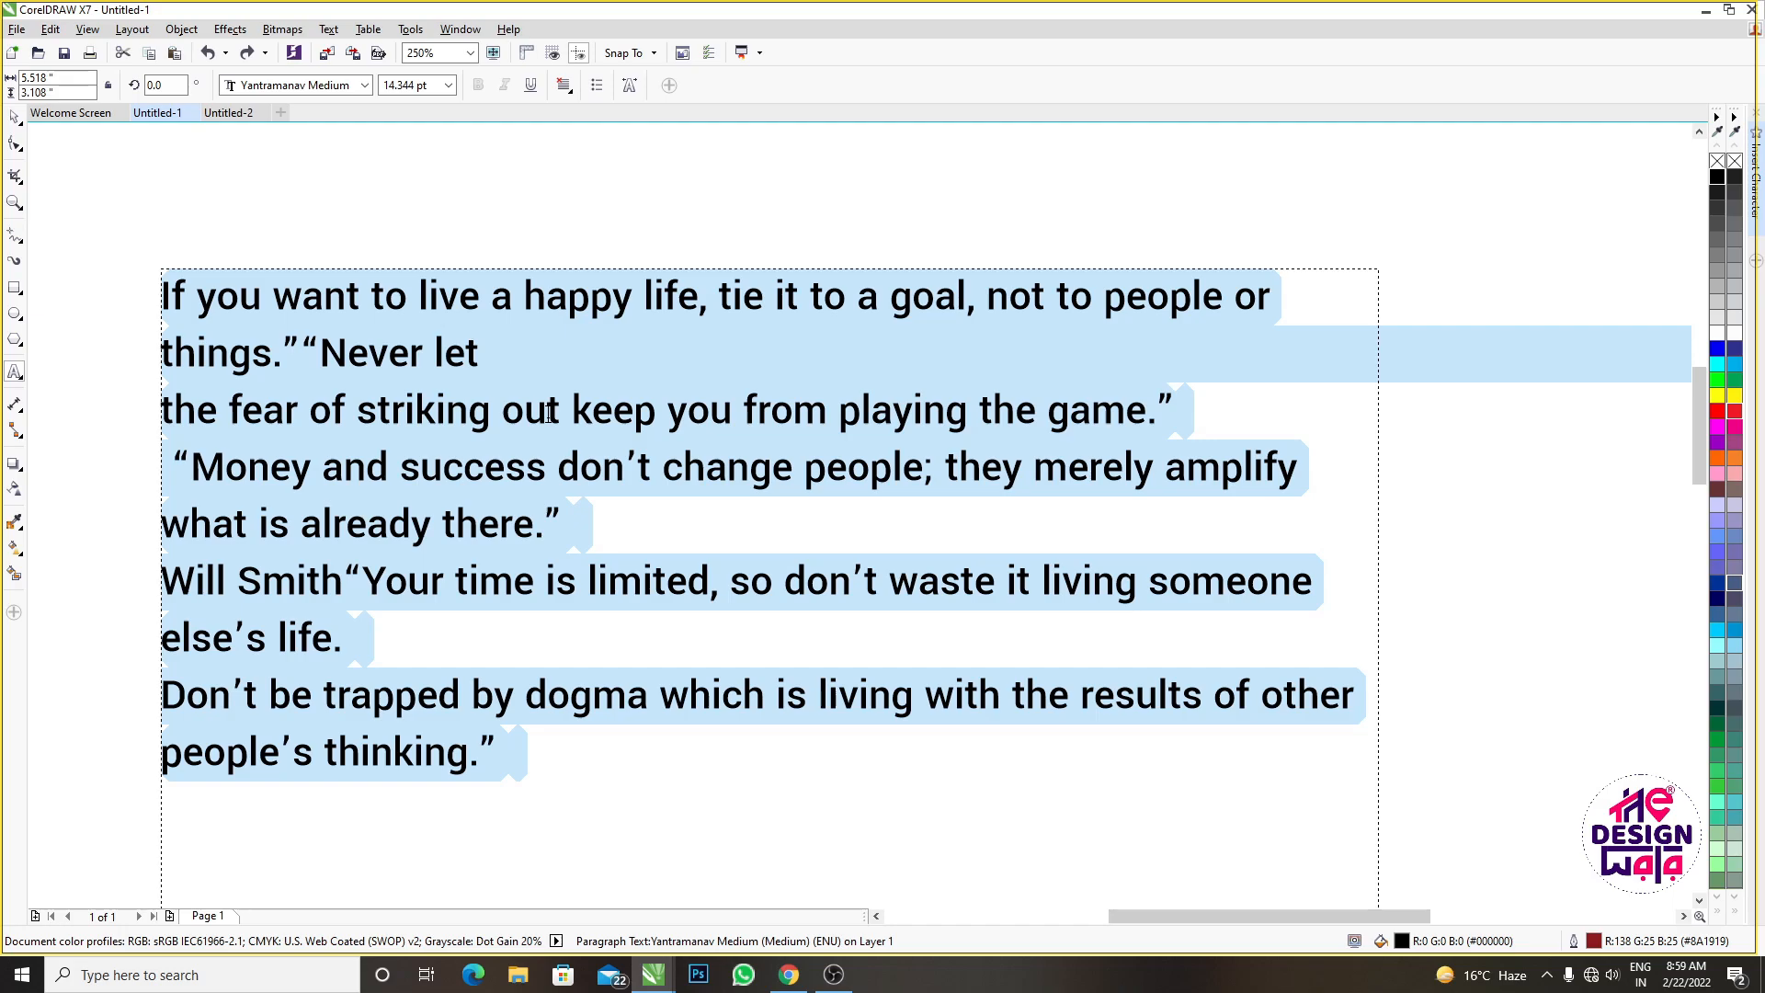
key(F12)
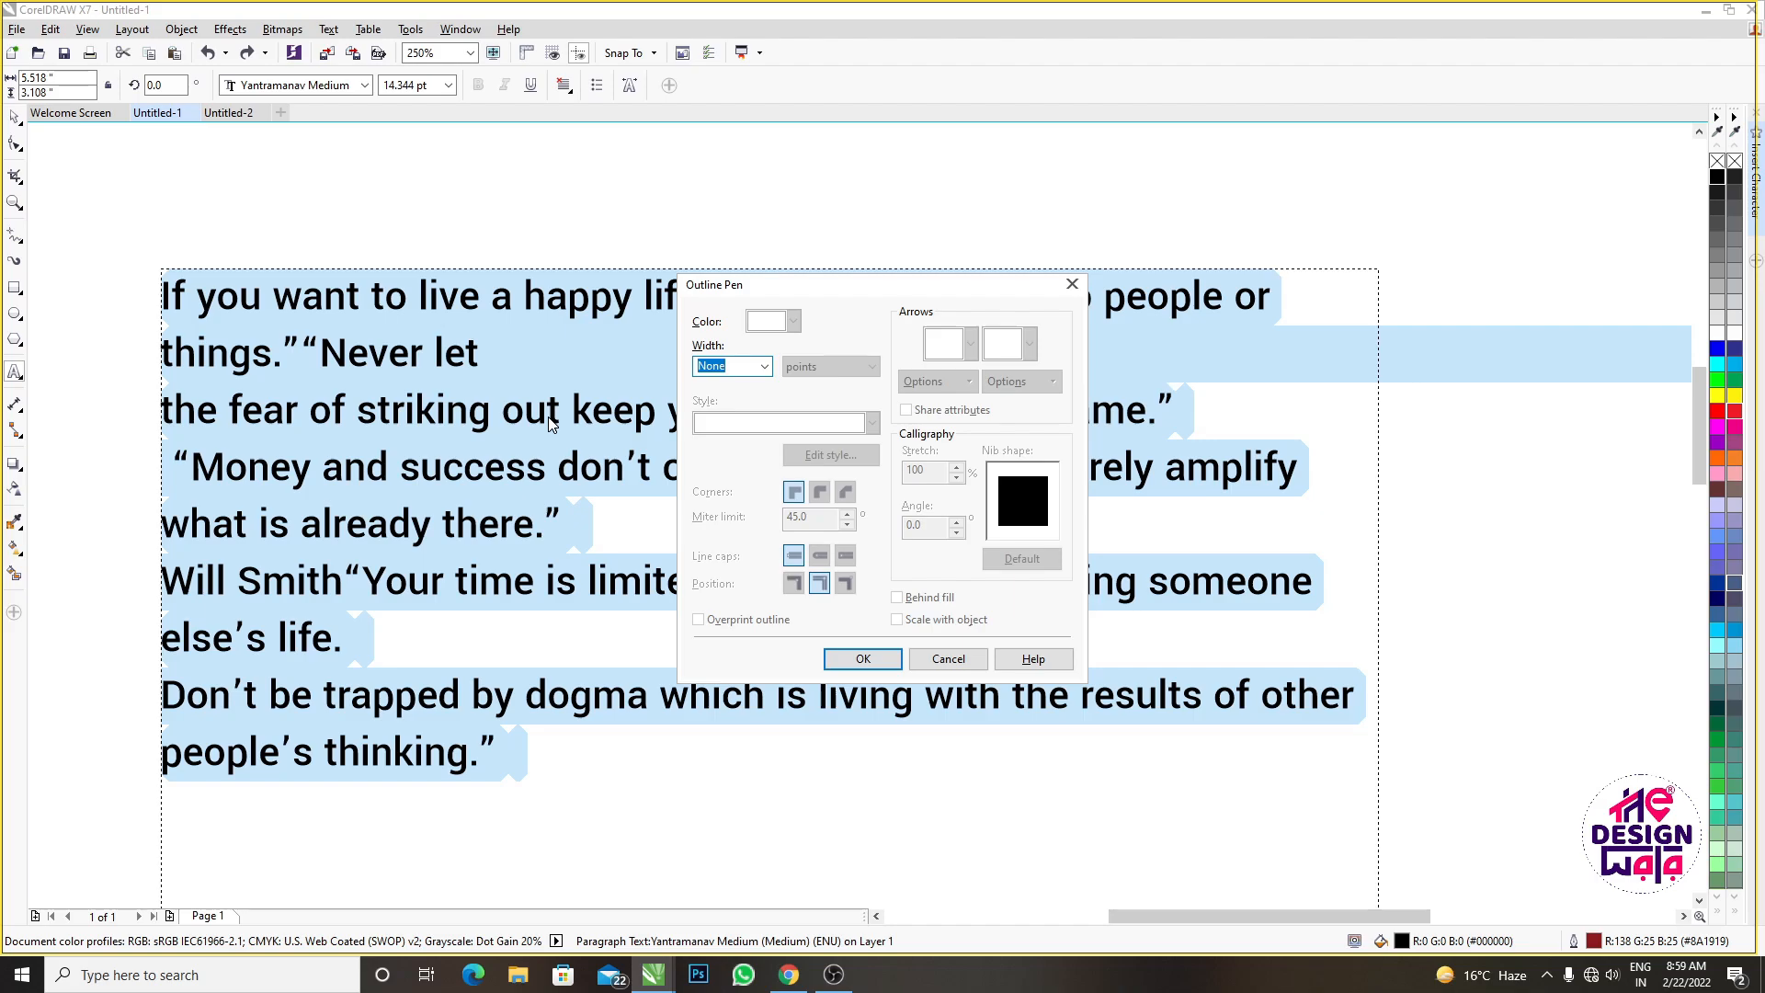
key(BackSpace)
click(940, 652)
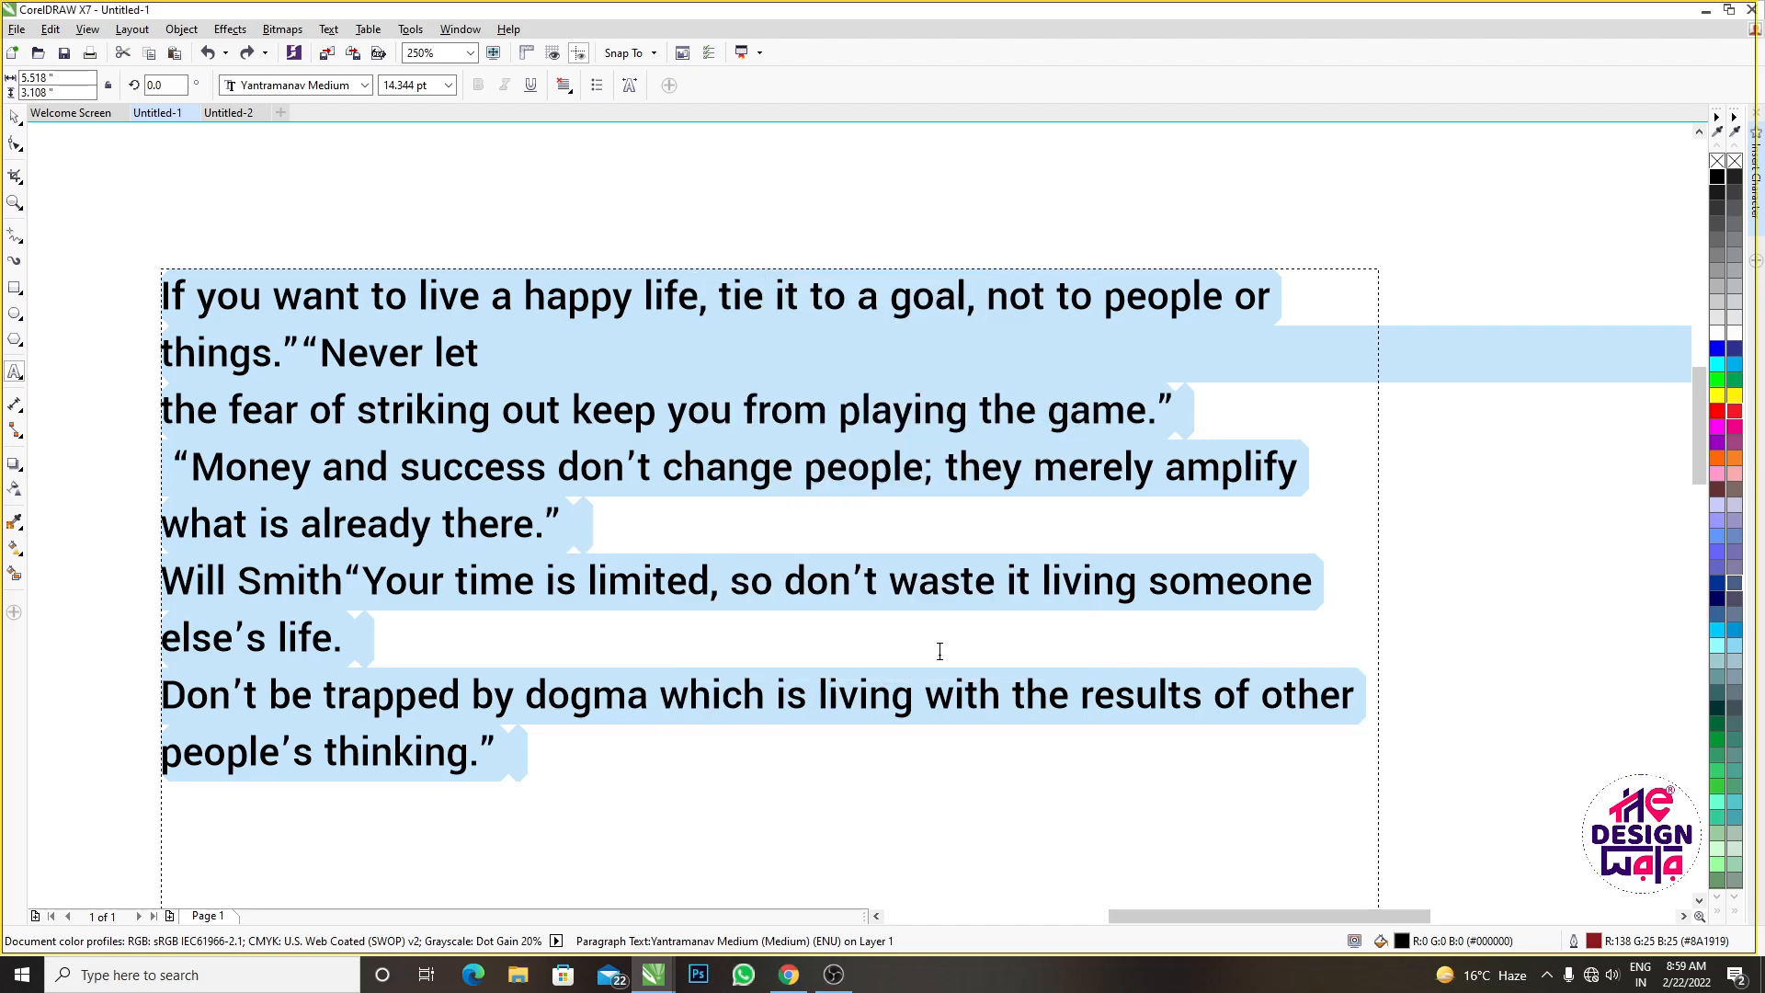
Run the spell checker on the highlighted paragraph text and close the Writing Tools window
key(ctrl+F12)
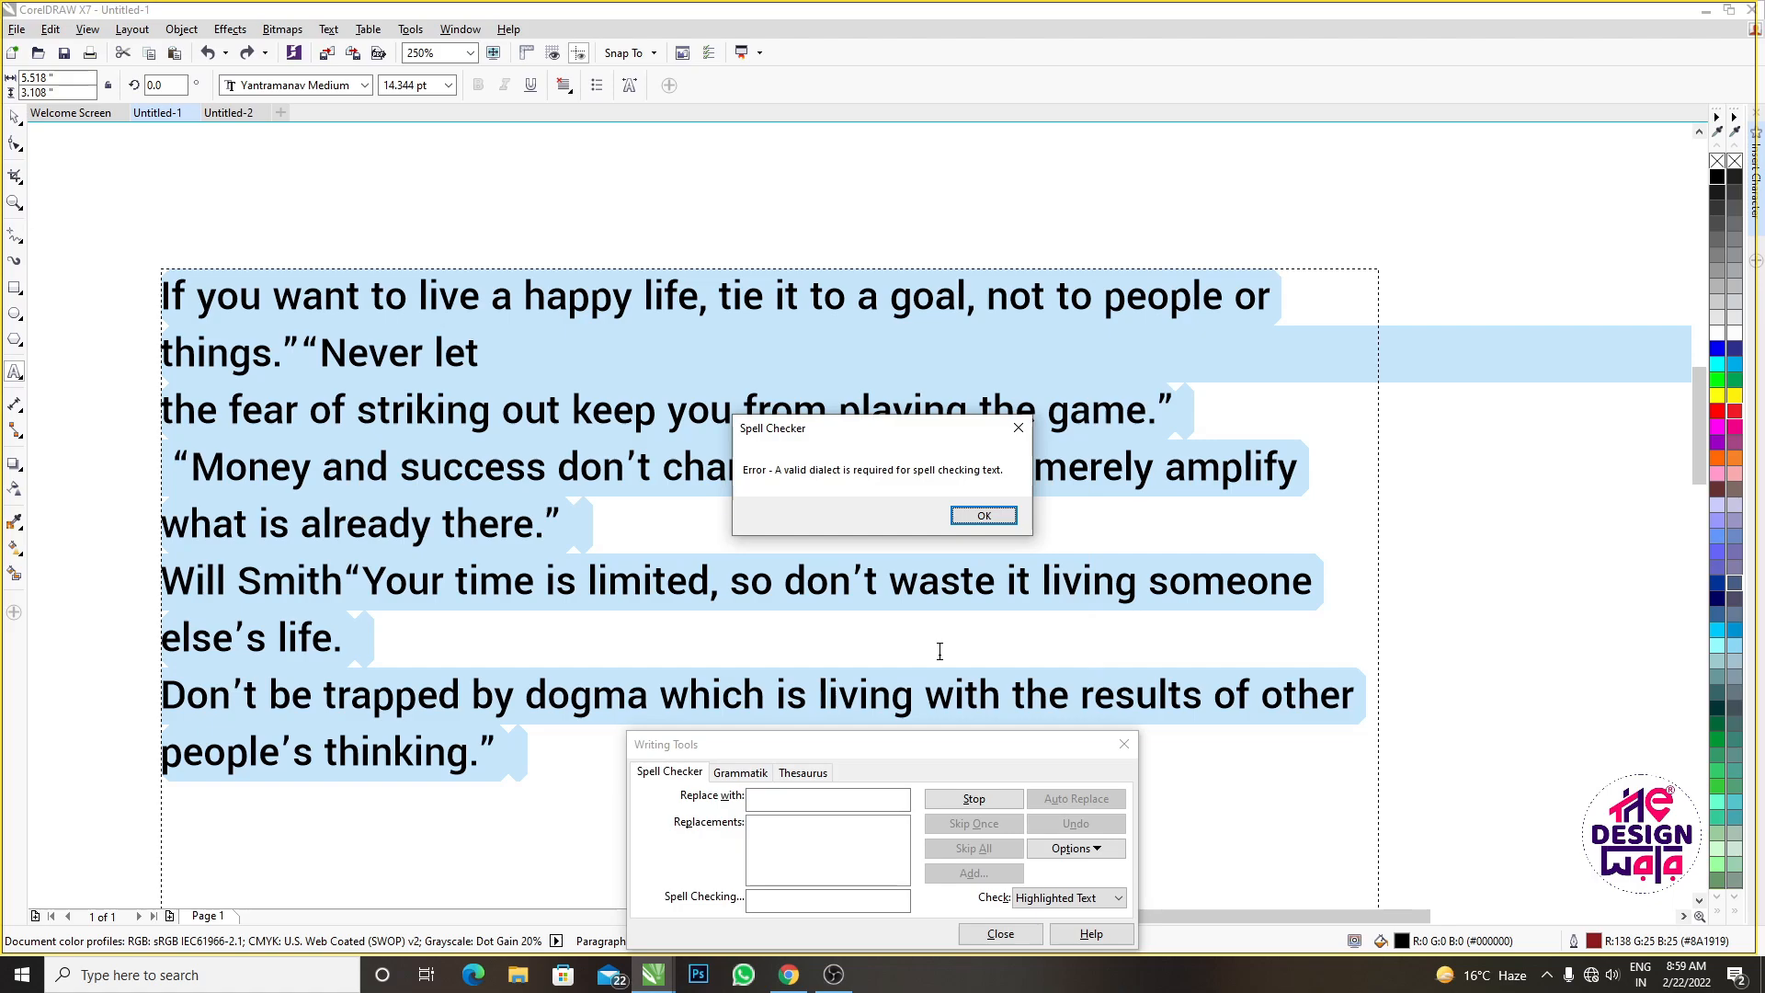
click(982, 516)
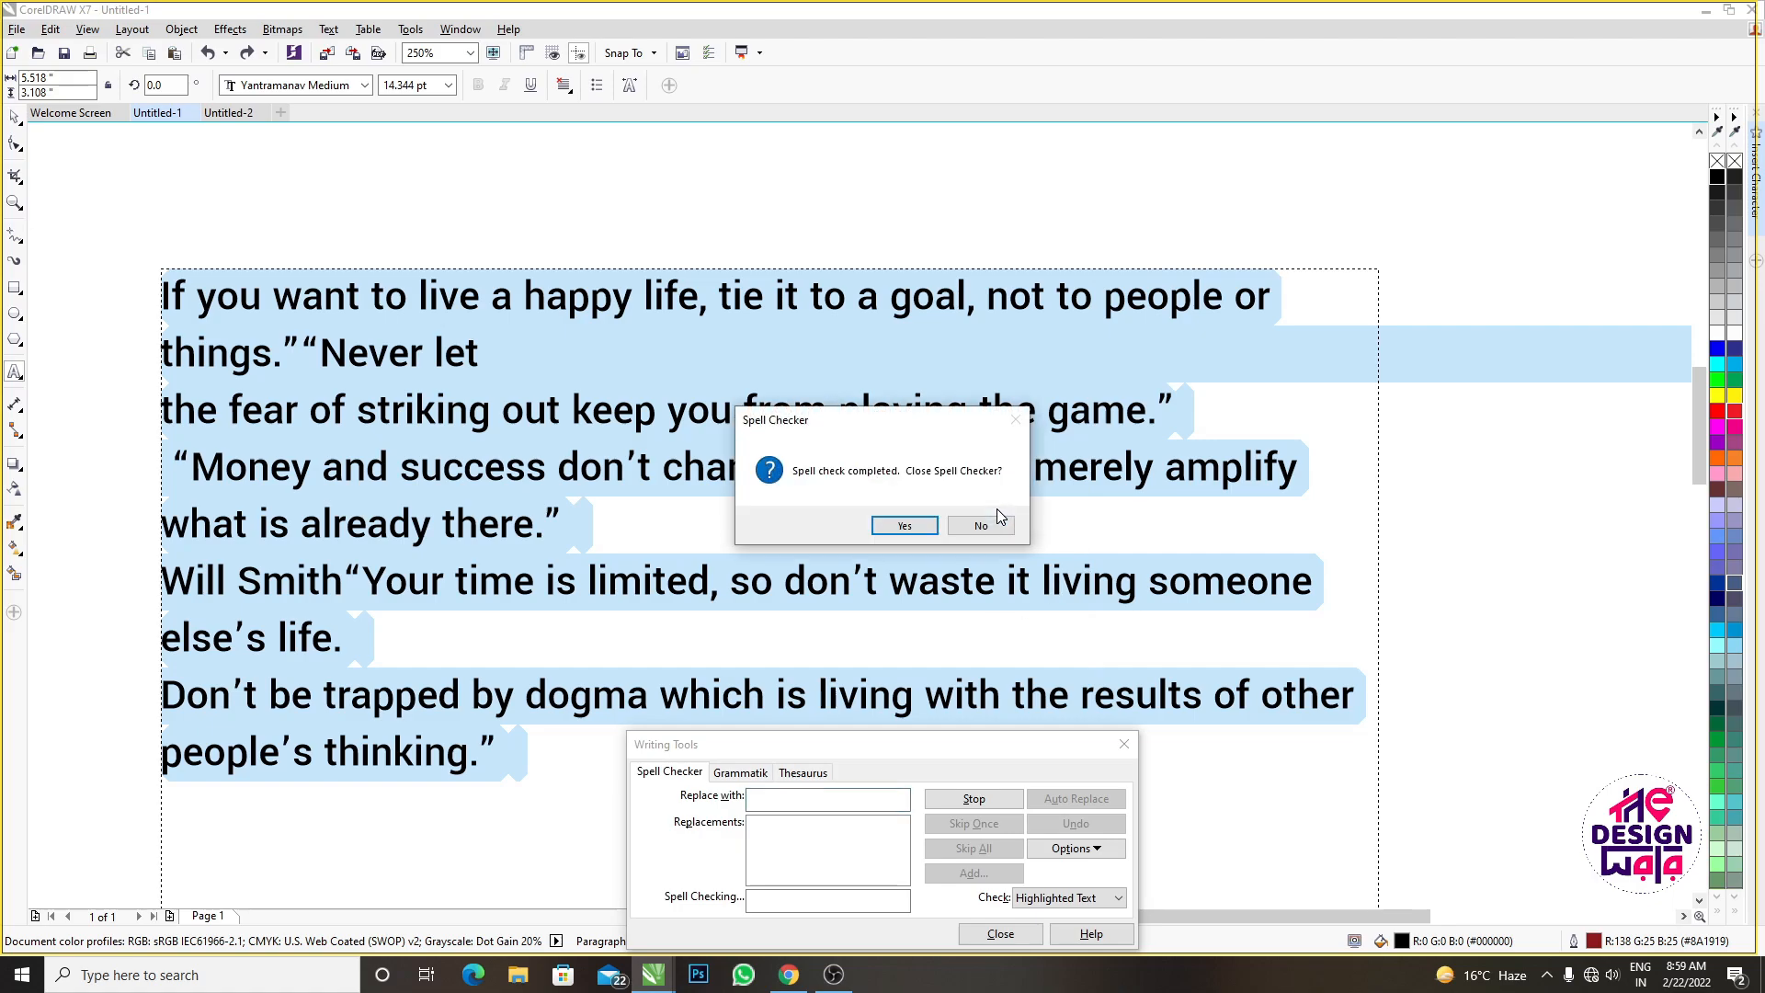
click(980, 525)
scroll(994, 728, down, 6)
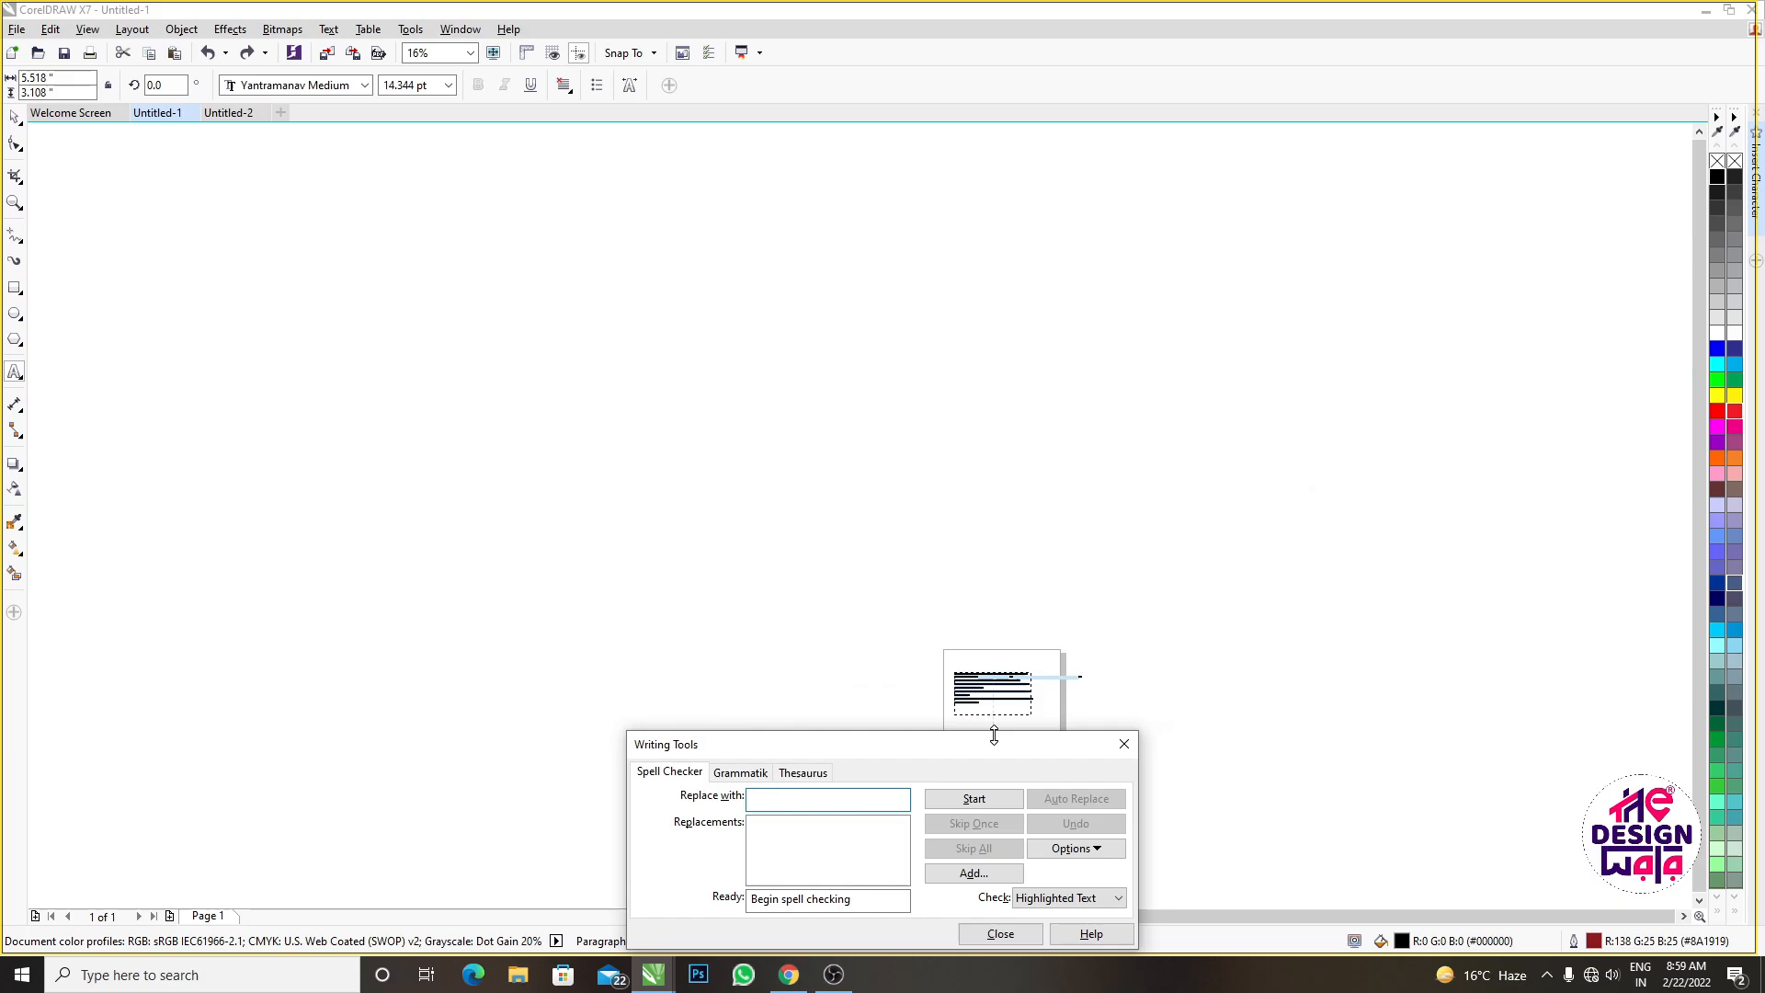
drag(993, 750, 984, 339)
click(998, 520)
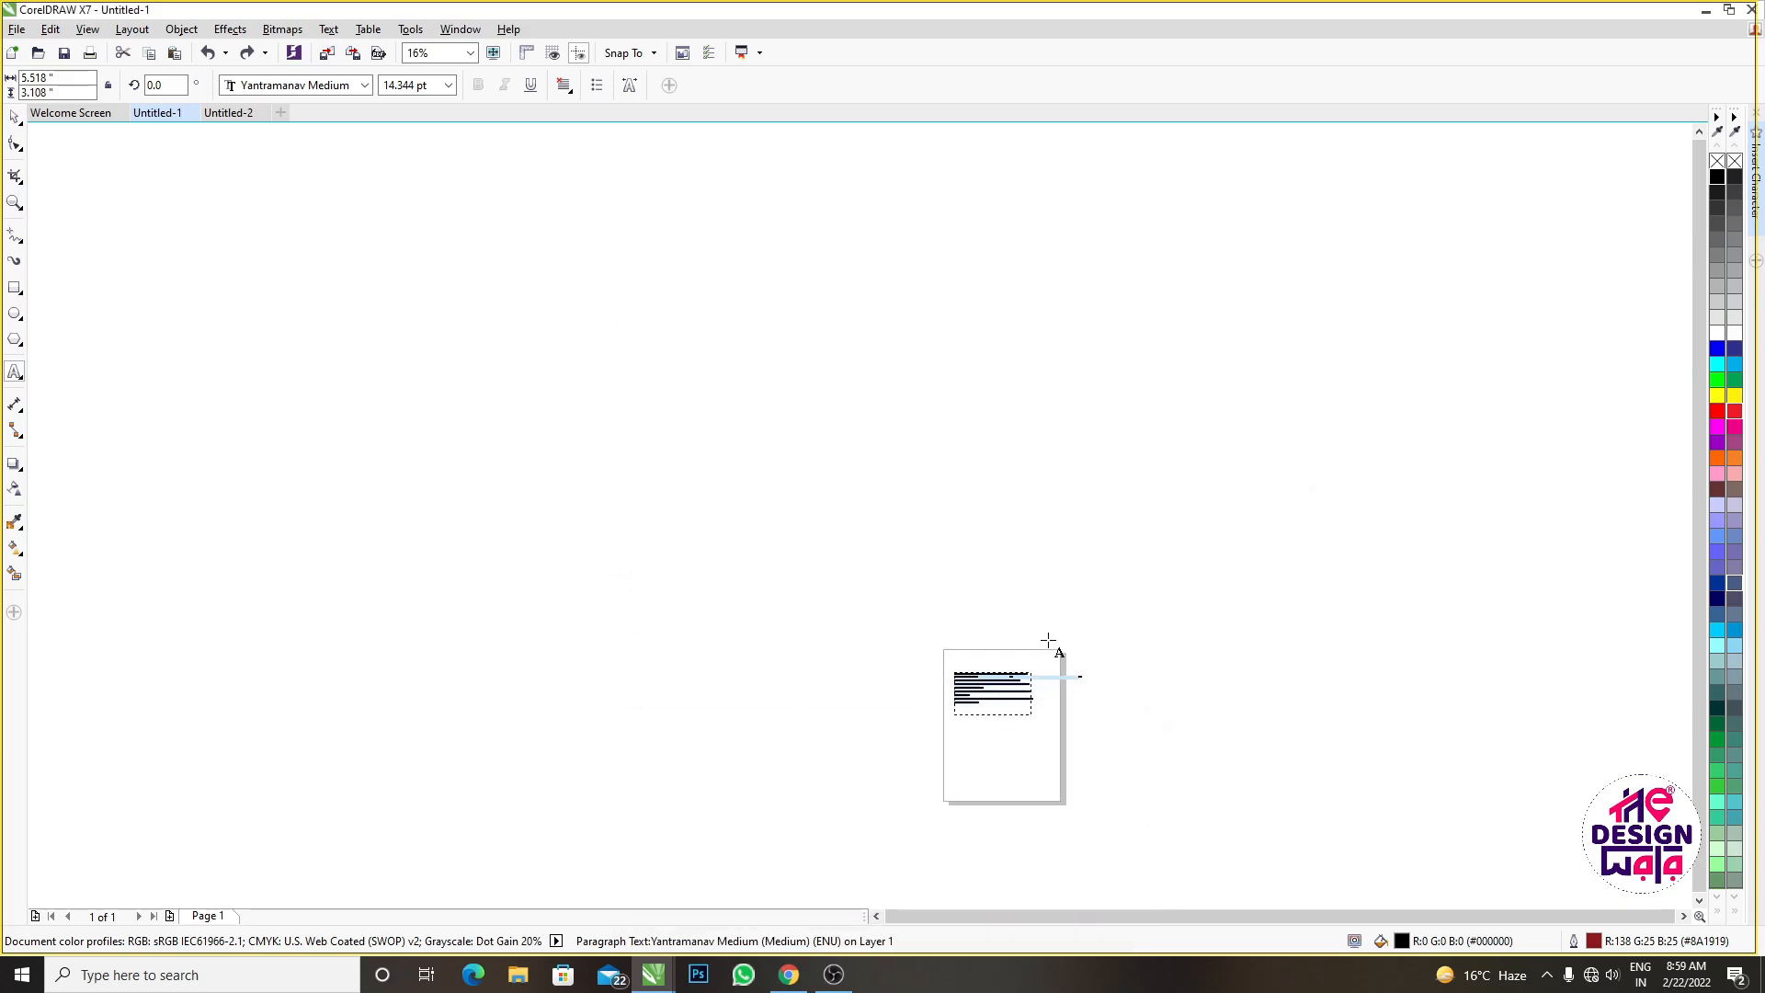
Set the outline colour of the highlighted paragraph text to near-black, #0A0101
scroll(1009, 708, up, 2)
scroll(1008, 708, up, 4)
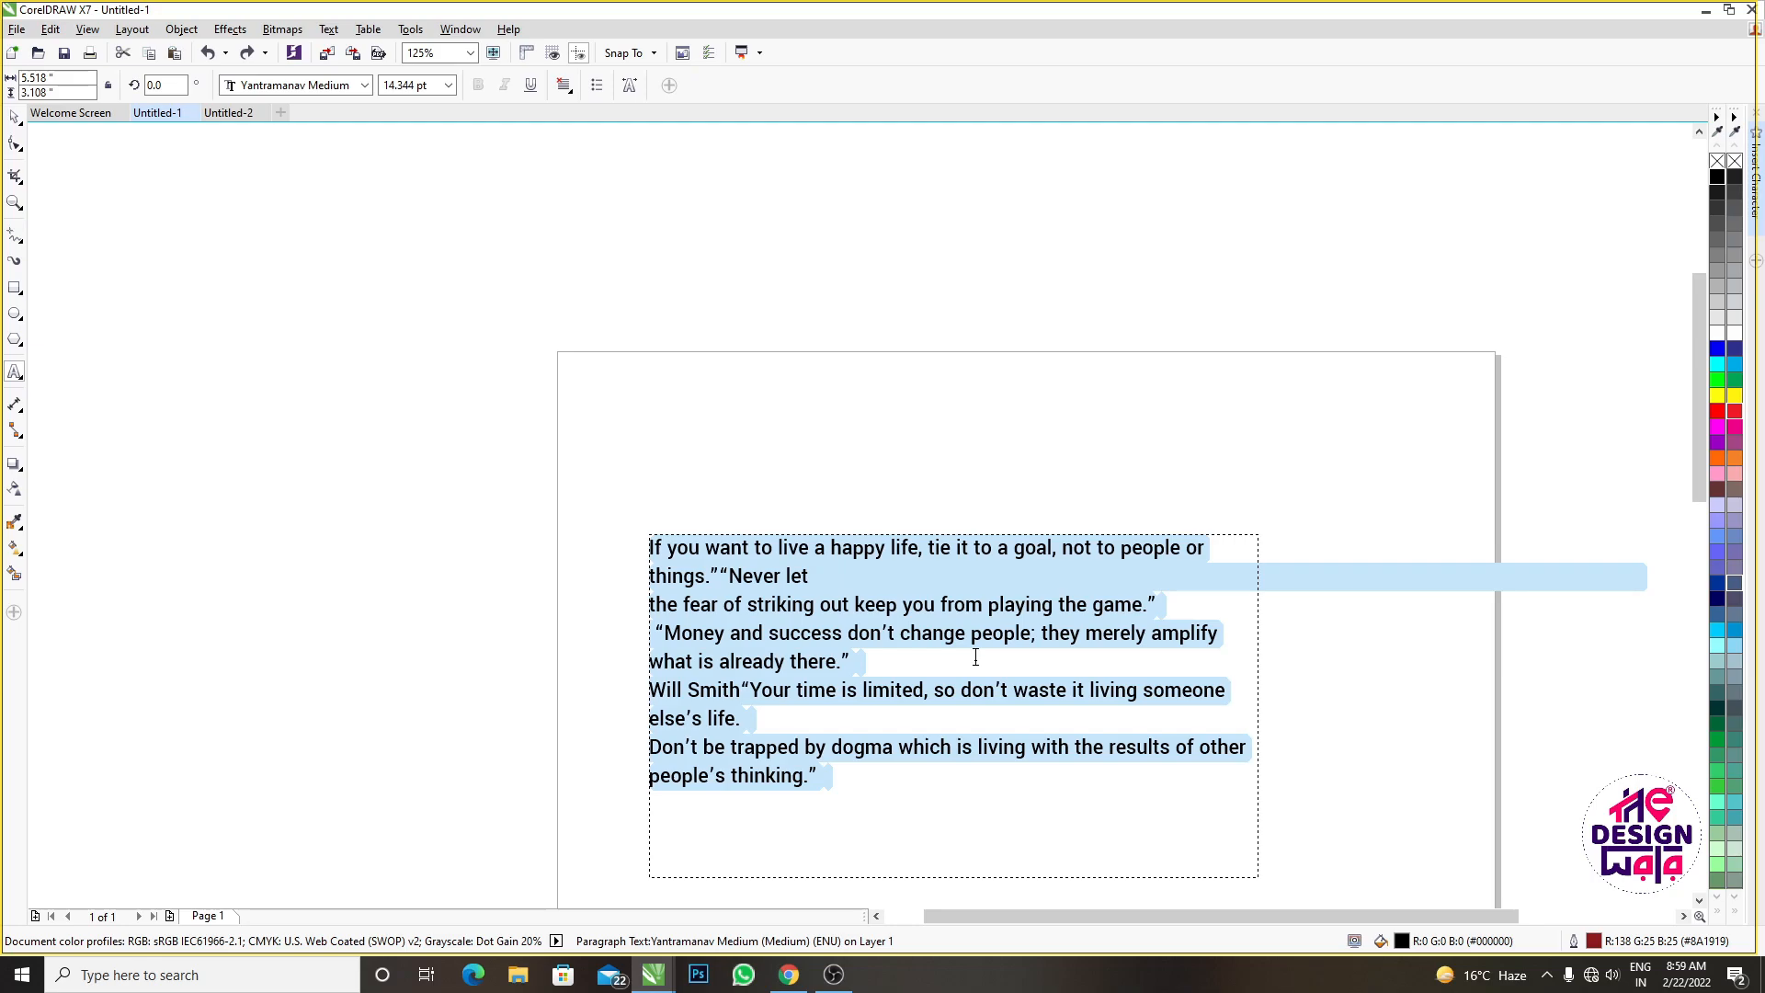
key(shift+F12)
drag(809, 404, 853, 609)
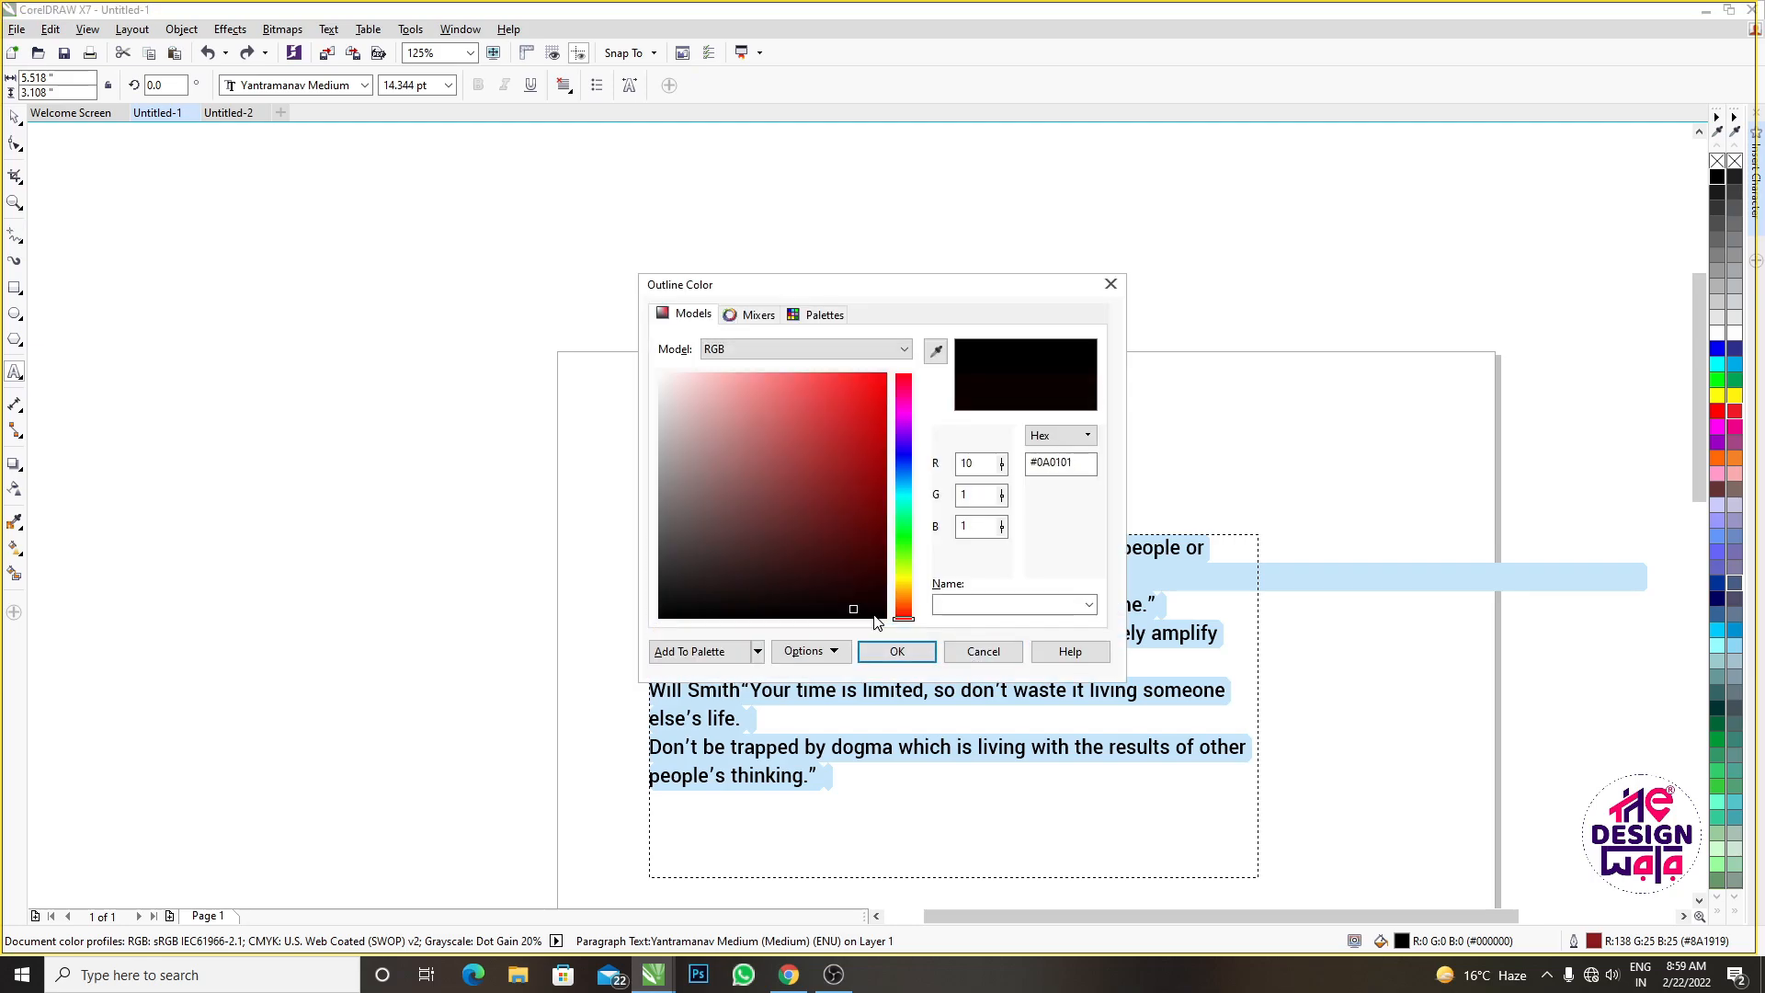
click(910, 649)
scroll(886, 619, up, 5)
scroll(804, 329, up, 4)
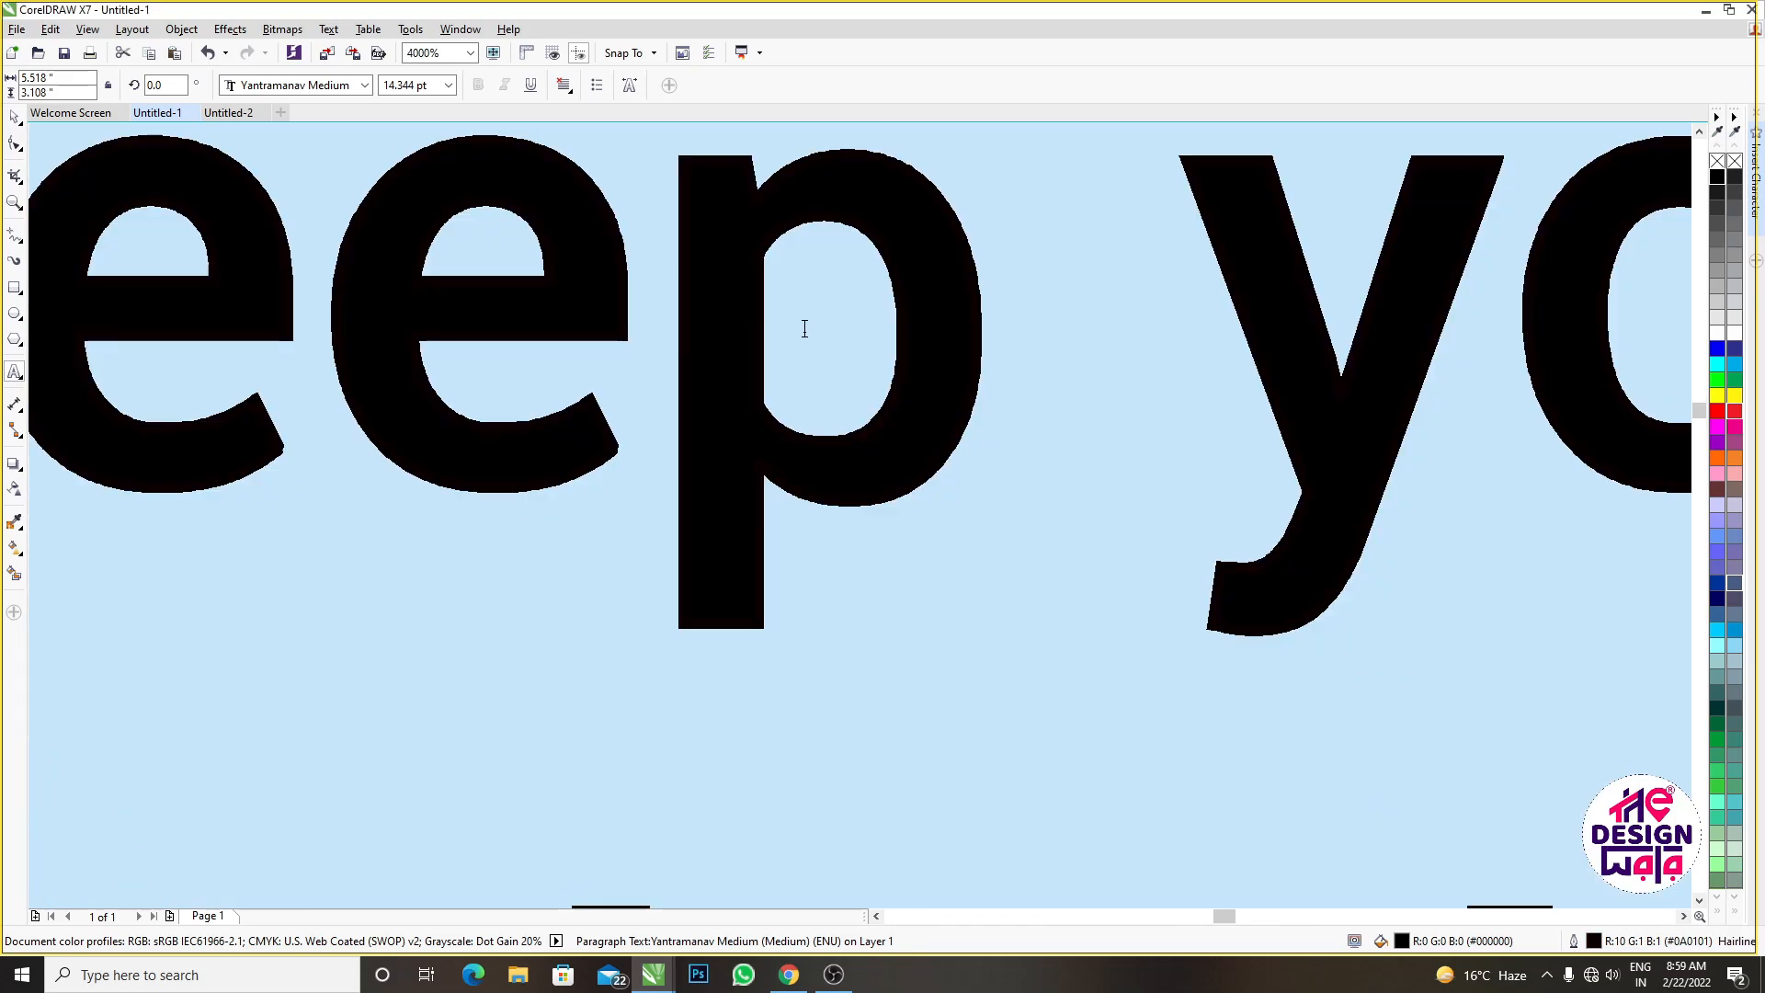
scroll(805, 331, down, 9)
scroll(819, 334, up, 2)
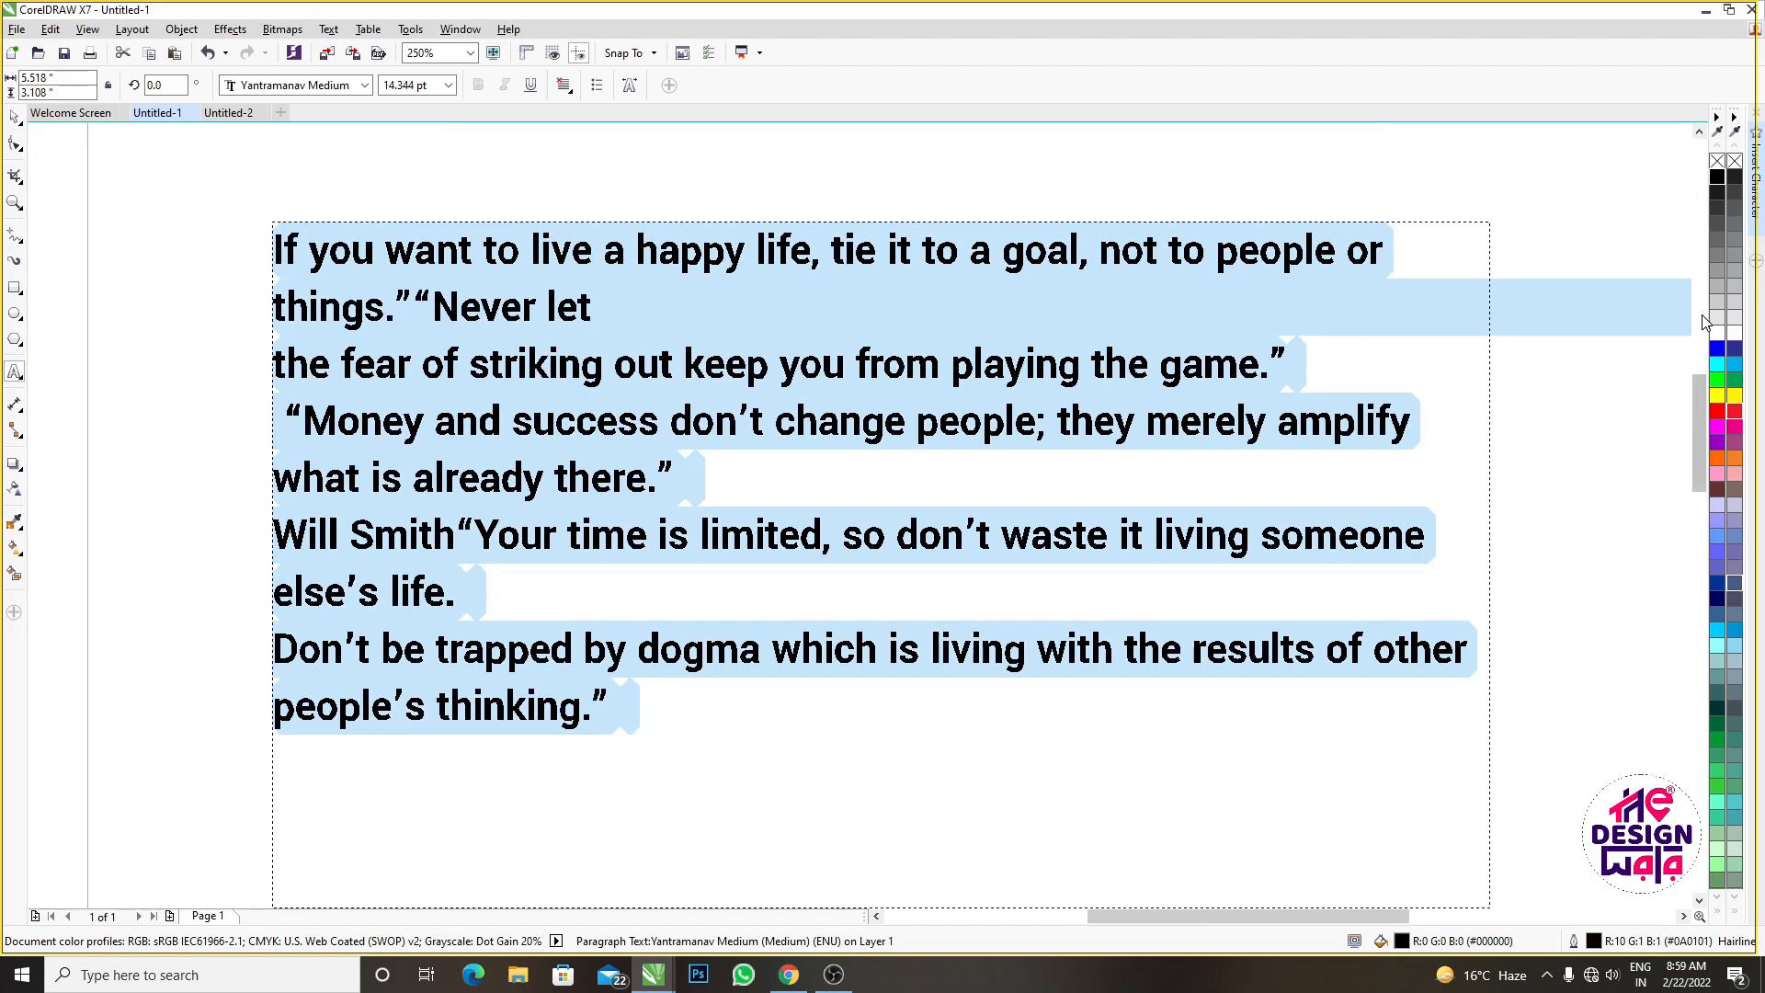
Try red (#FF0000) and blue (#003399) outlines on the highlighted text and remove the outline altogether
right_click(1717, 413)
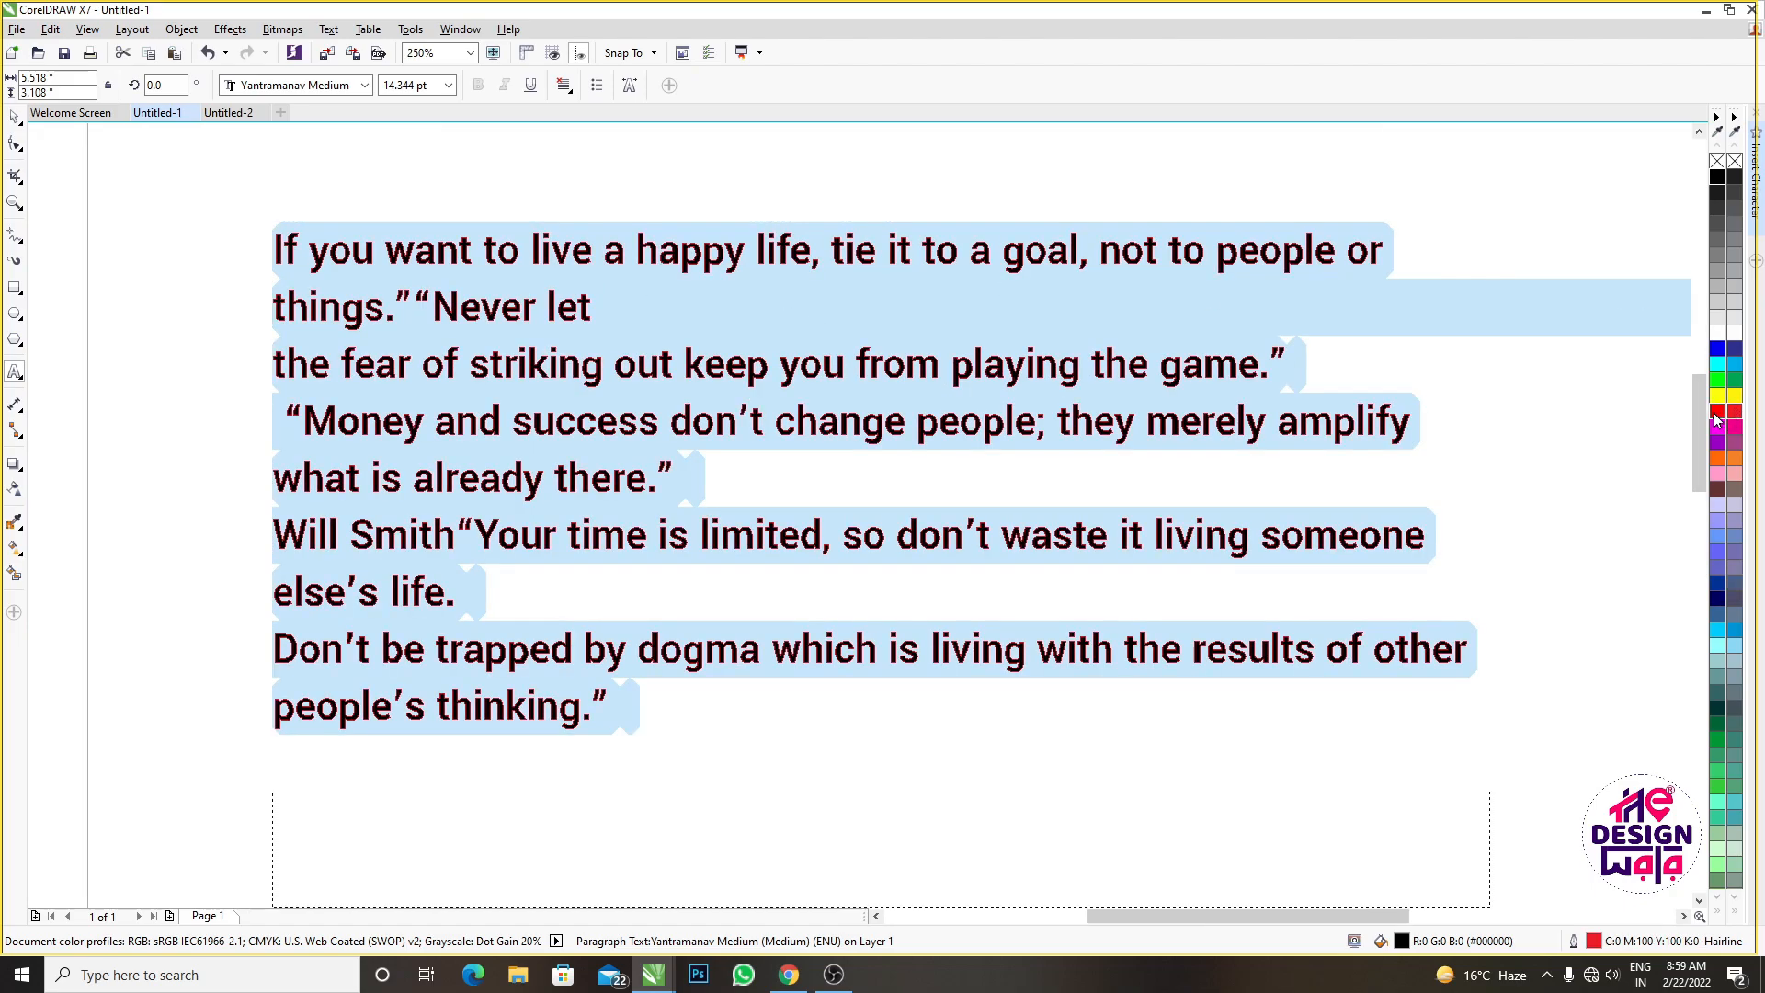
right_click(1716, 427)
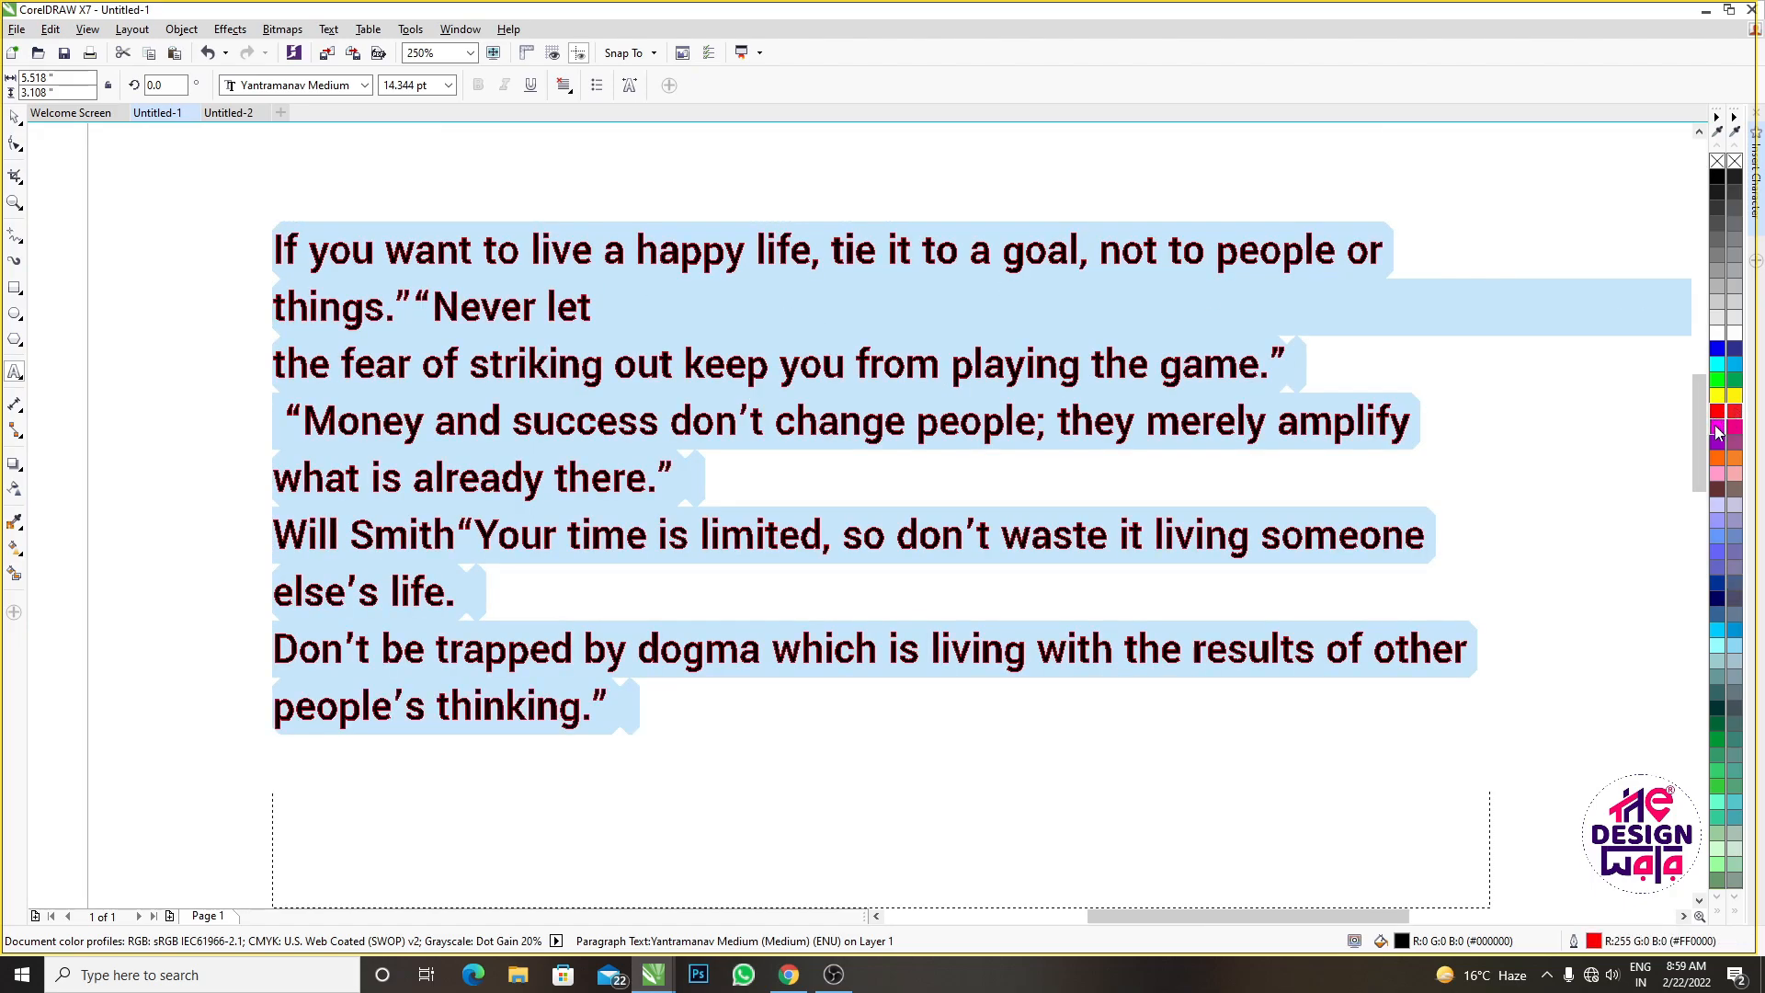
click(1717, 583)
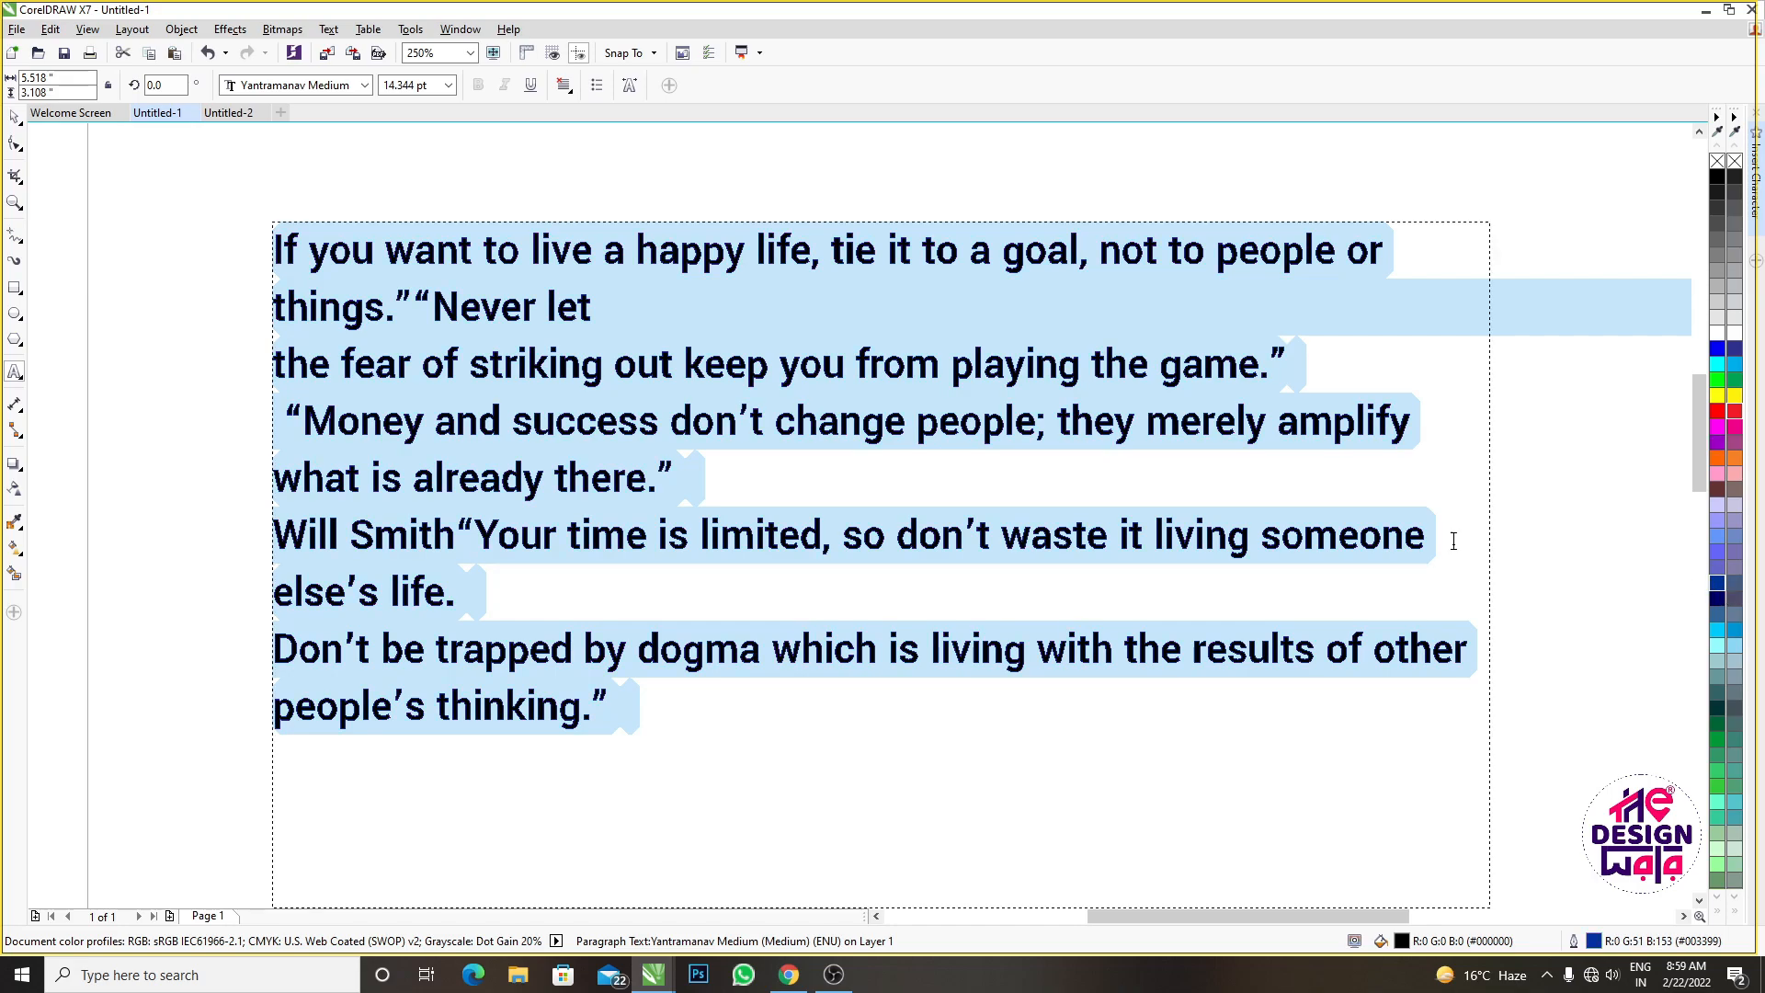
right_click(1717, 161)
scroll(688, 224, up, 2)
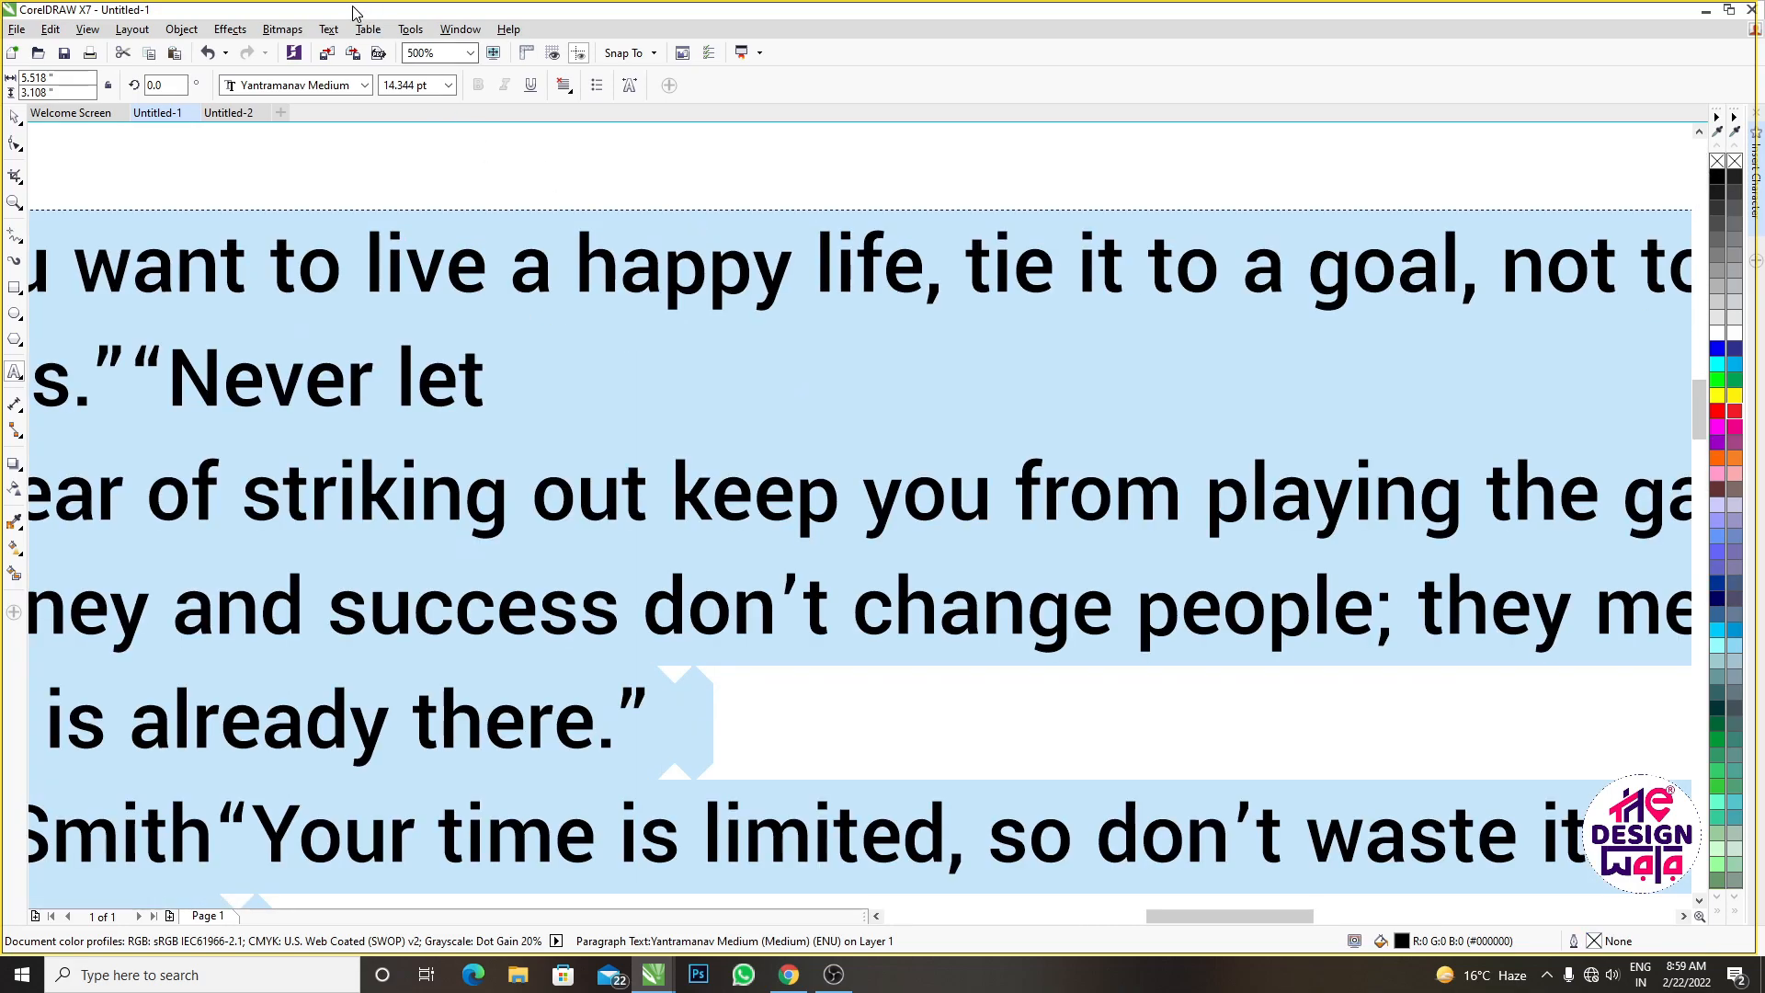
Repeat the spell check on the highlighted quotes and close the spell checker on completion
scroll(595, 233, down, 1)
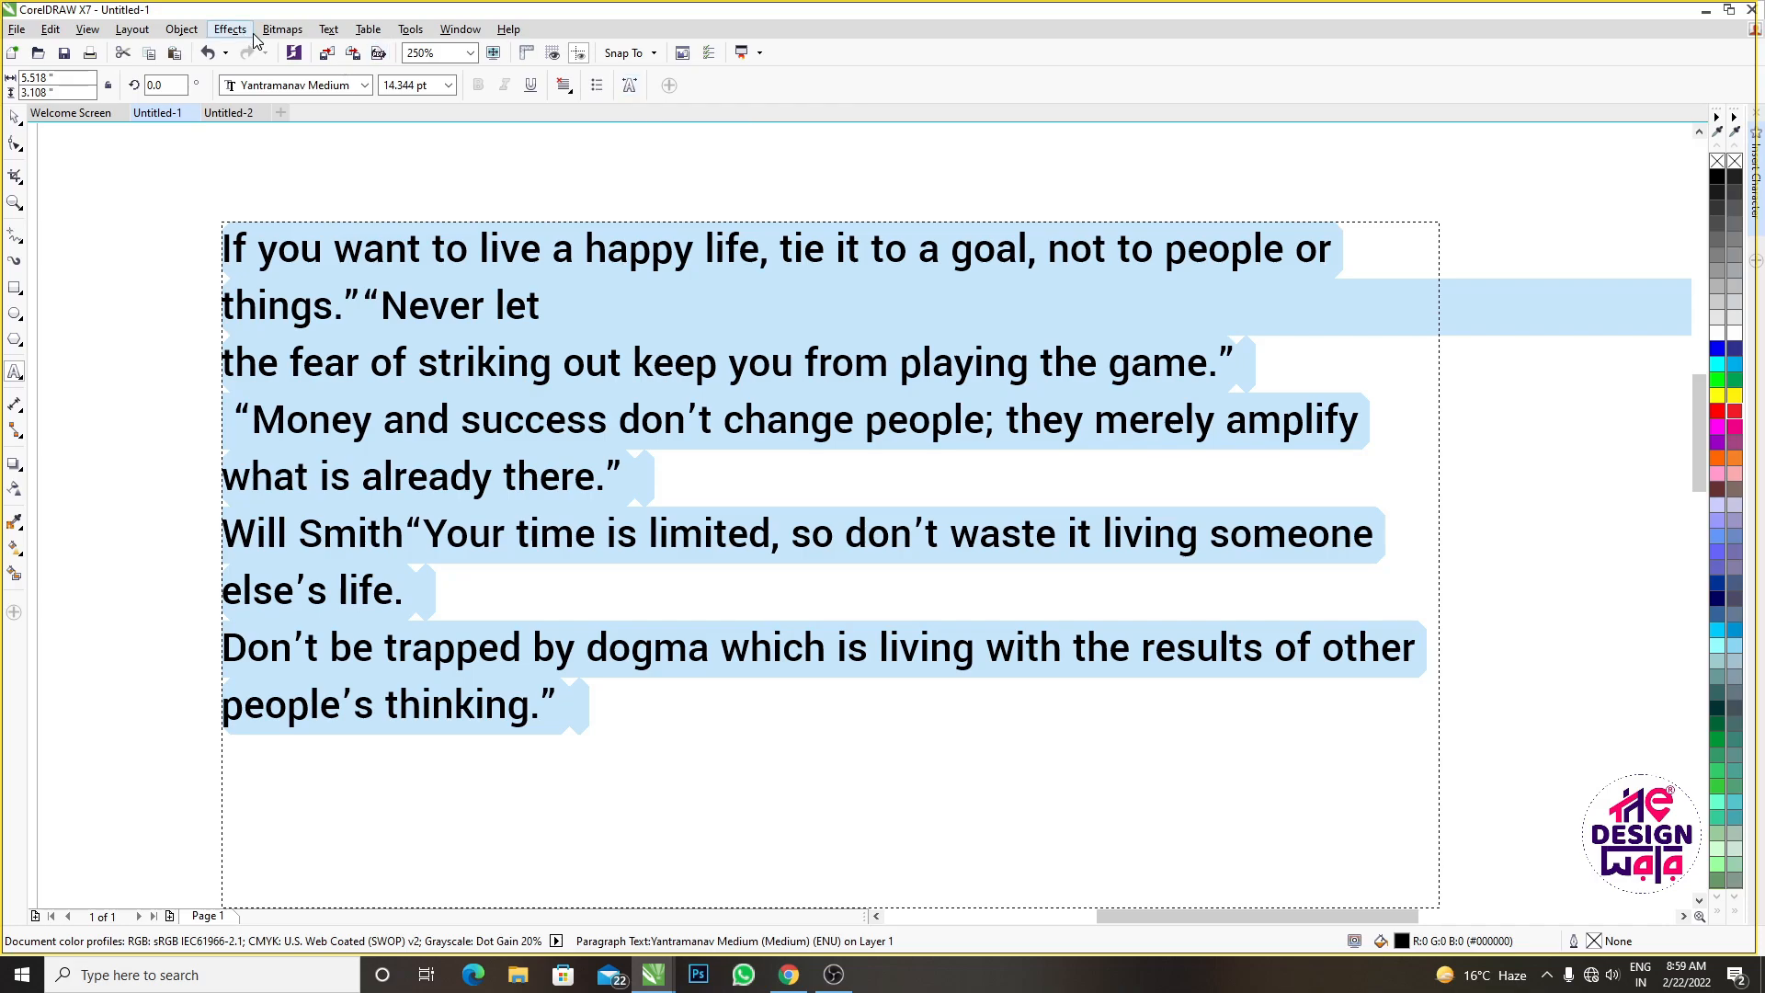
click(329, 29)
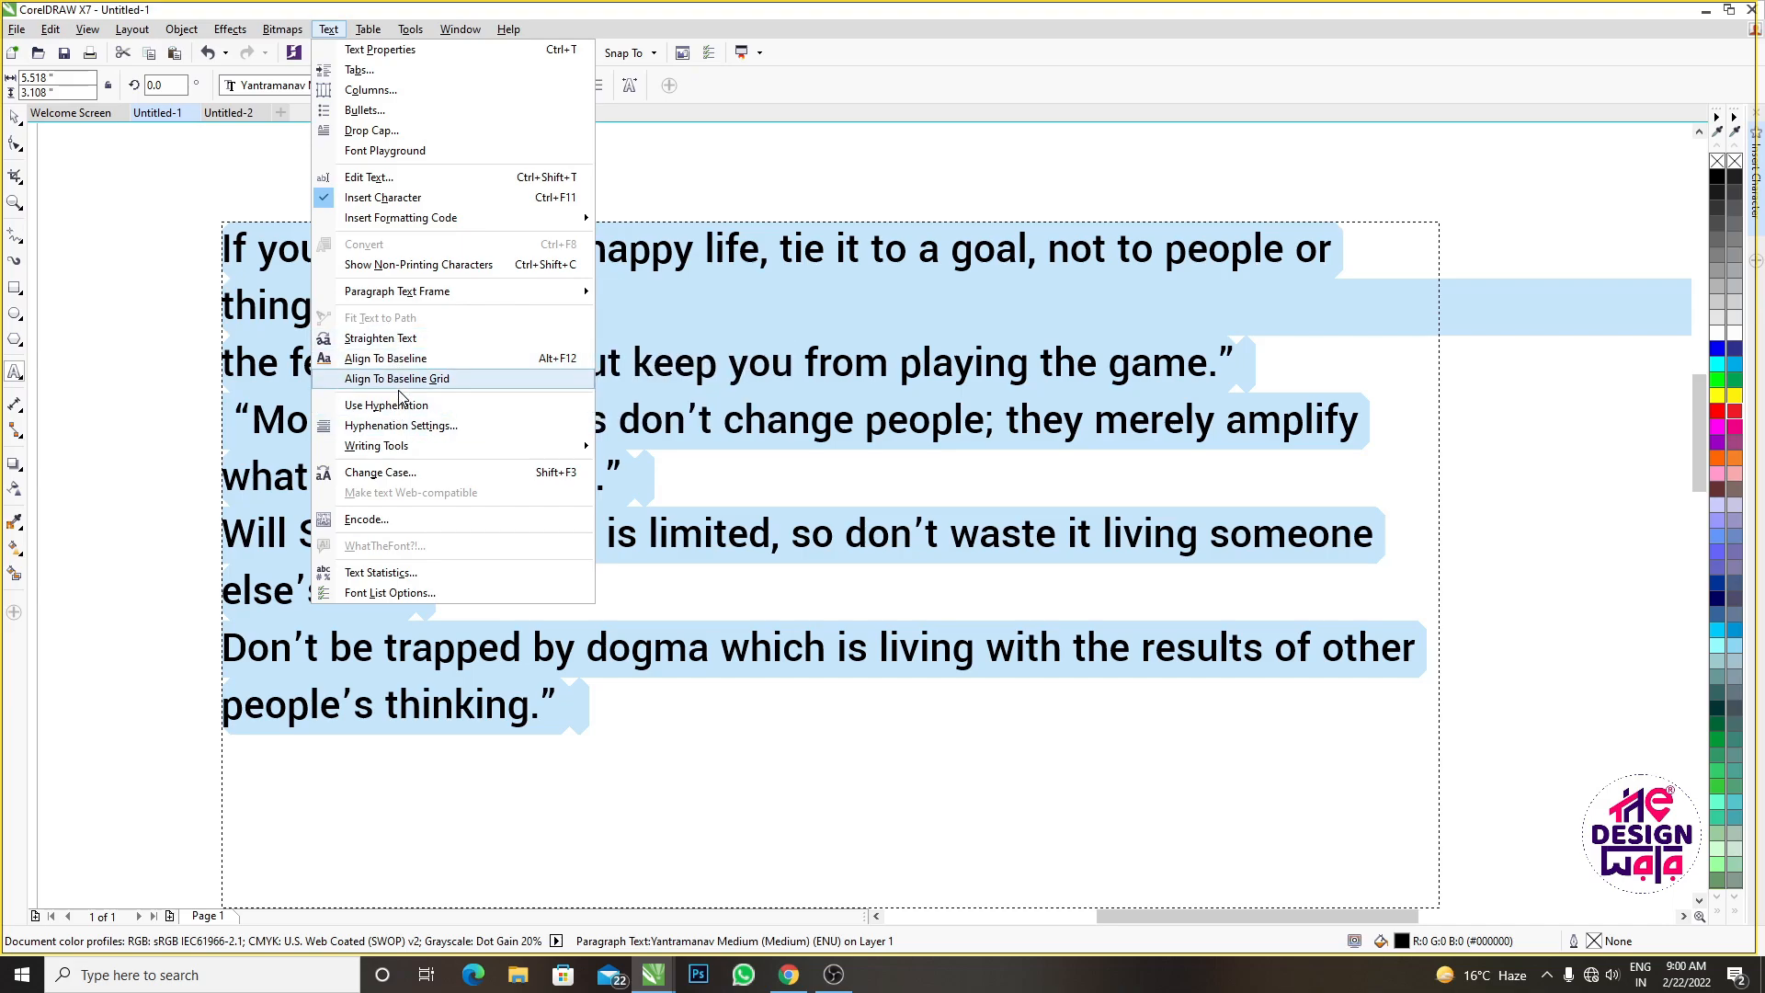
mouse_move(397, 455)
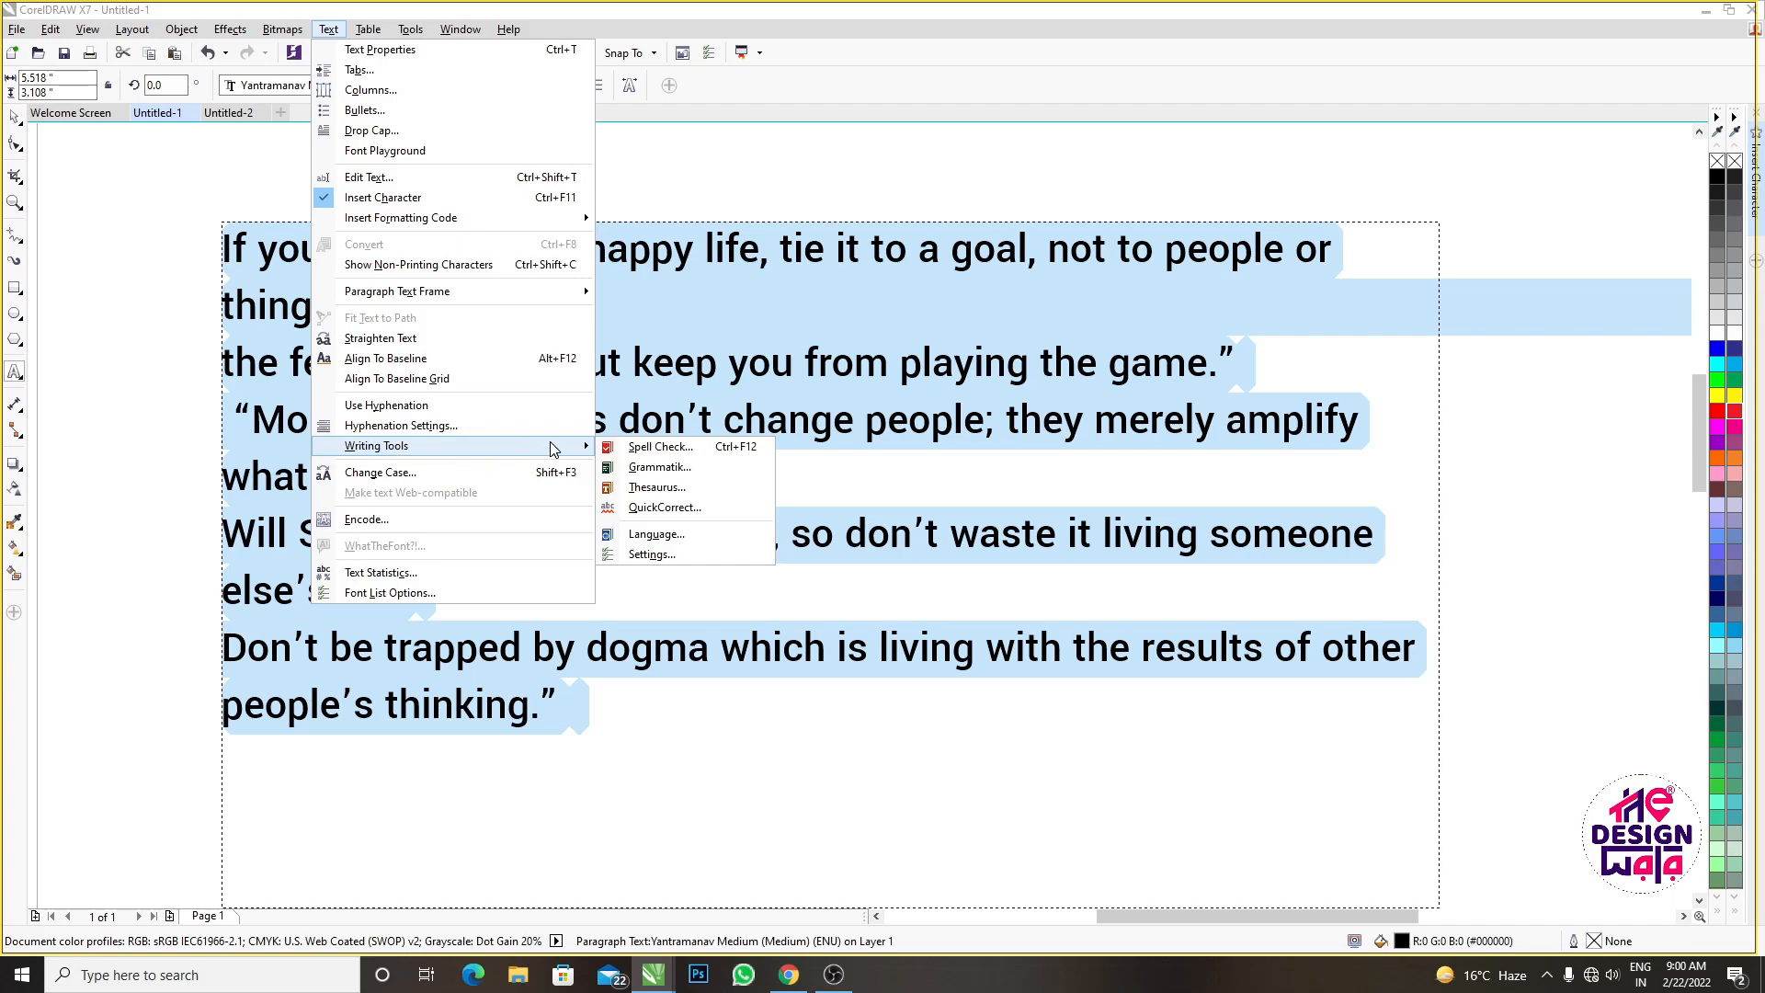
click(644, 447)
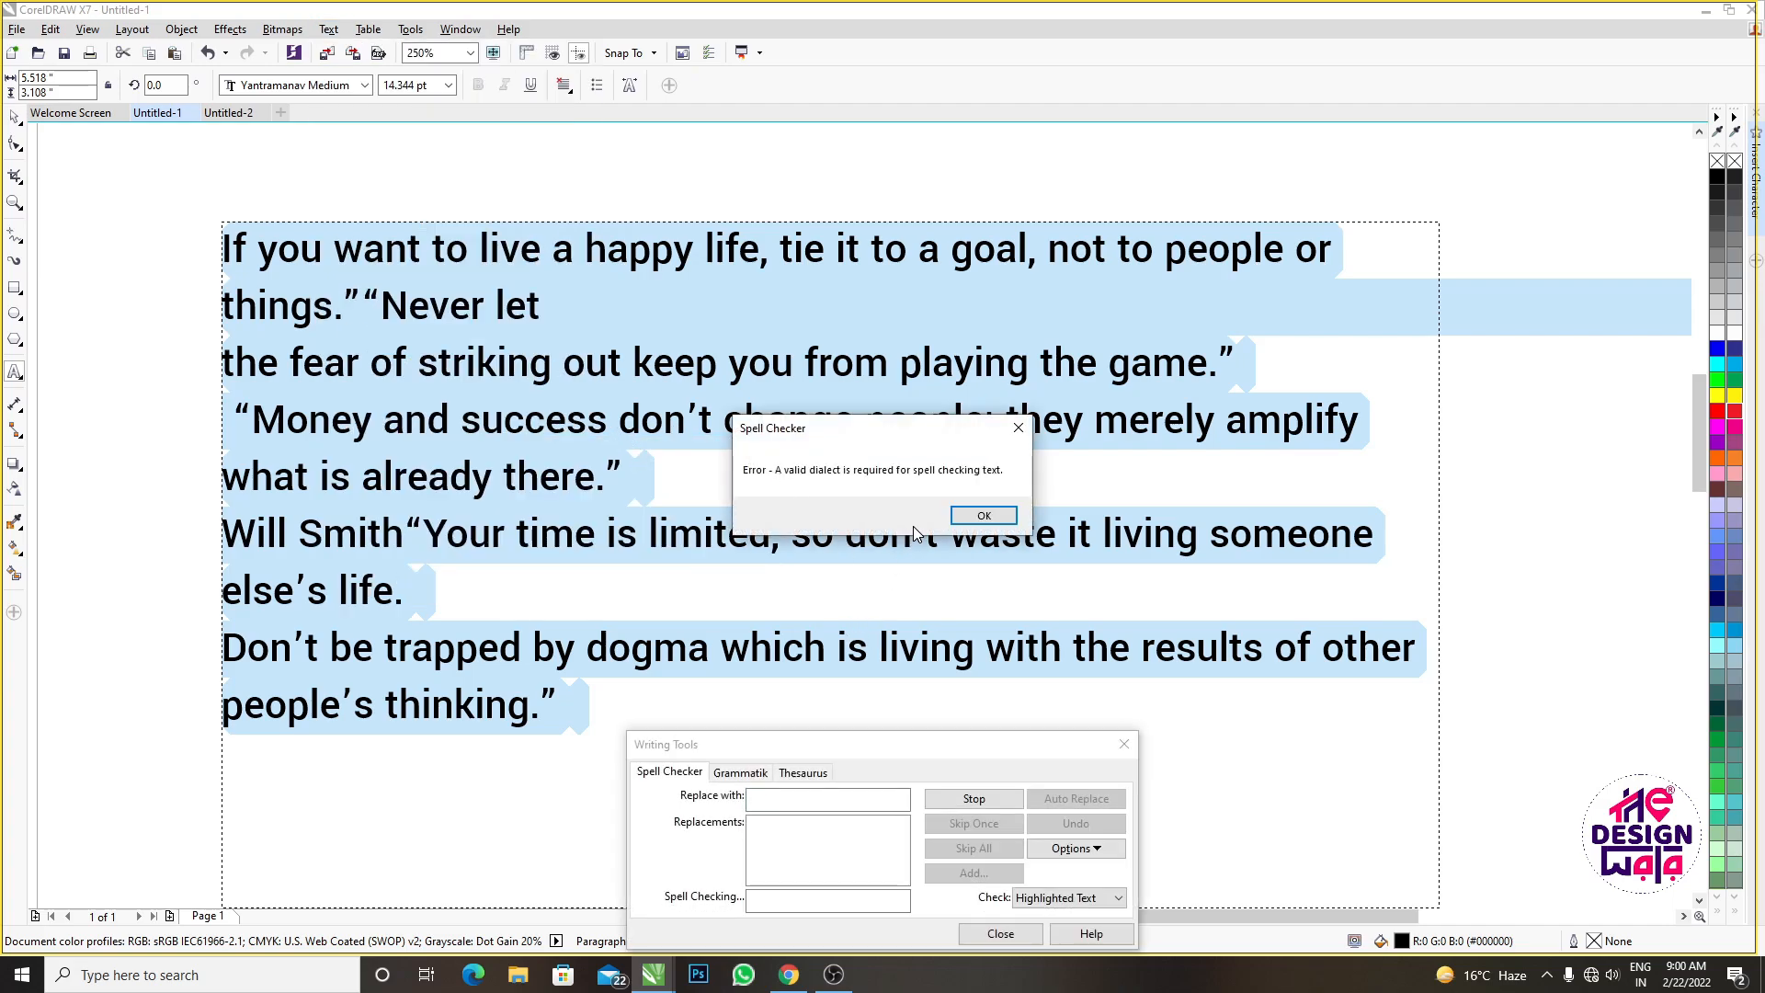
click(986, 513)
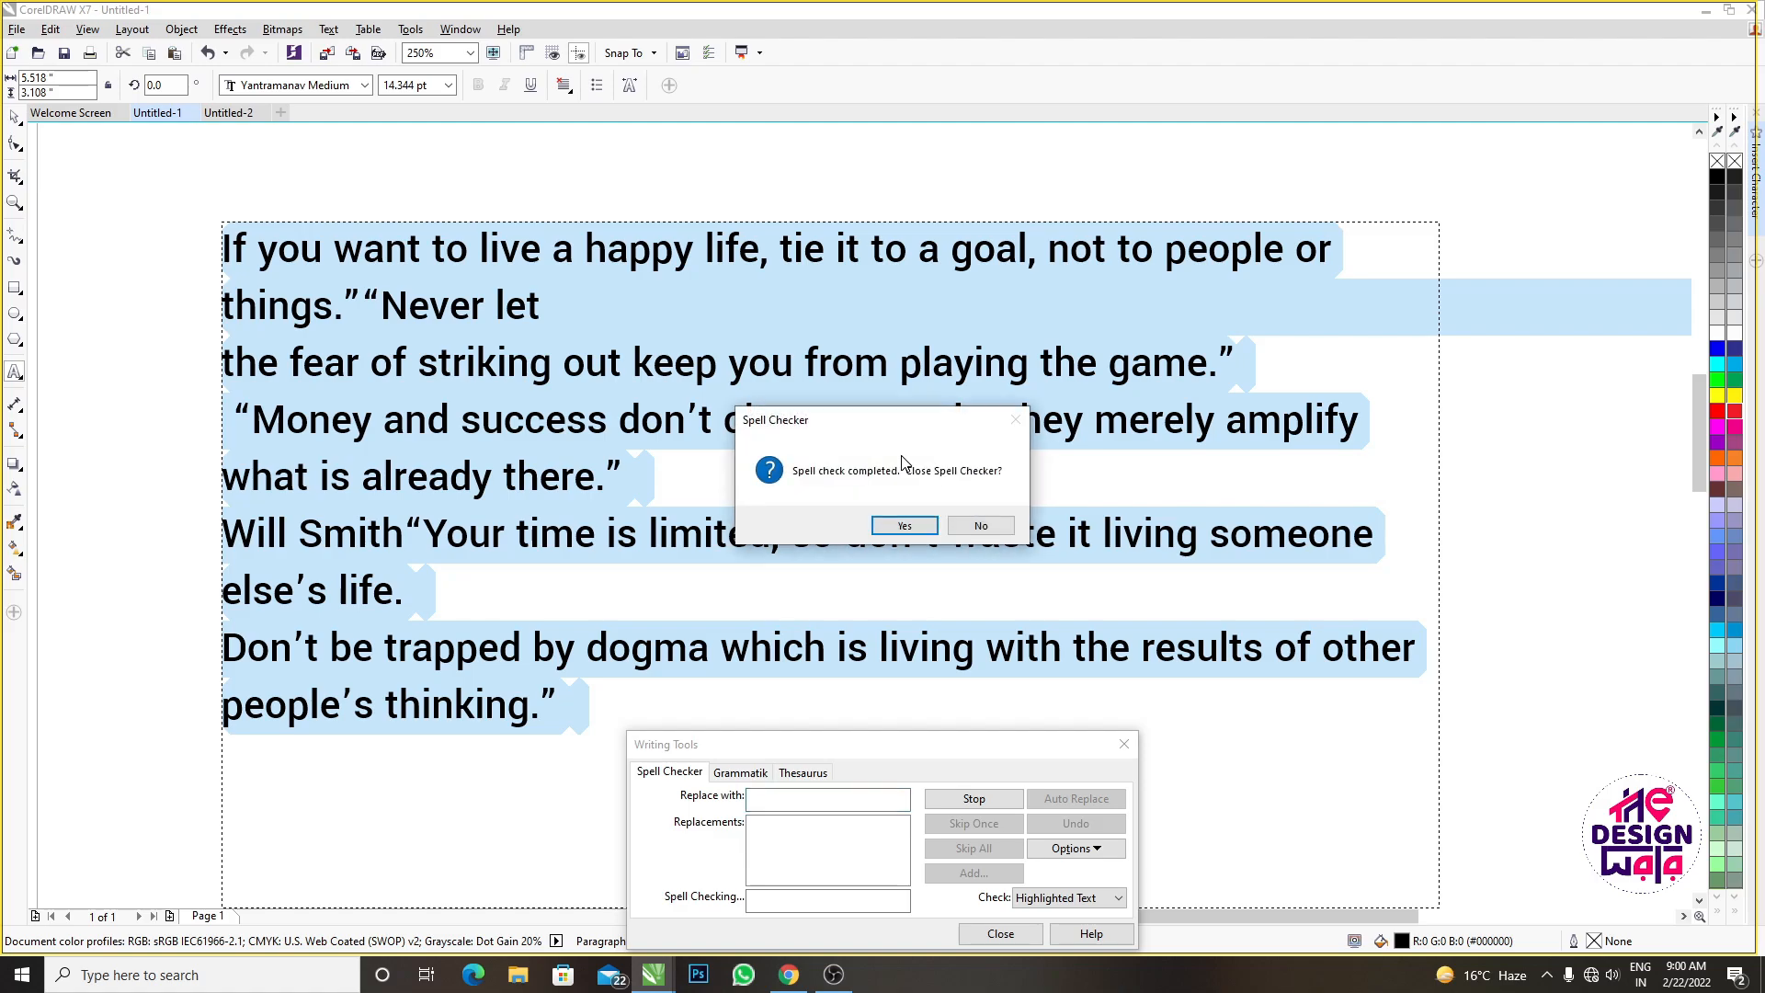
click(904, 525)
scroll(832, 469, down, 2)
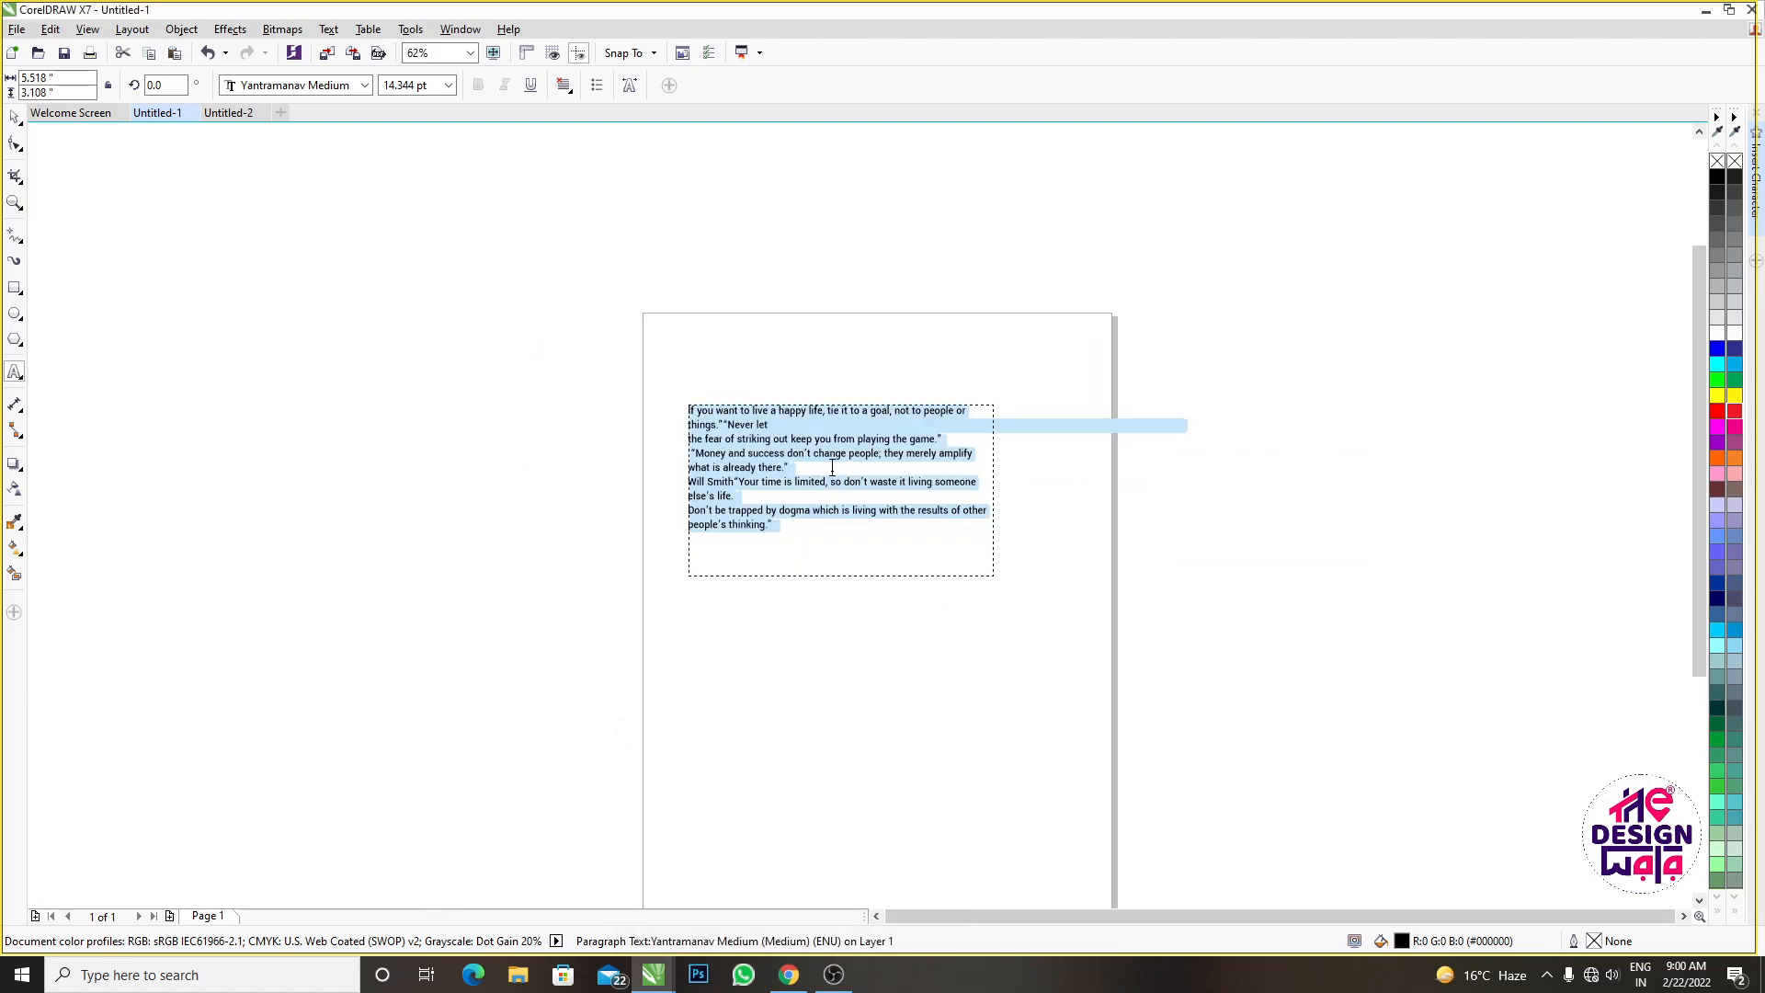
Open the Grammatik checker for the highlighted quotes and move its window just below the text
scroll(843, 431, up, 5)
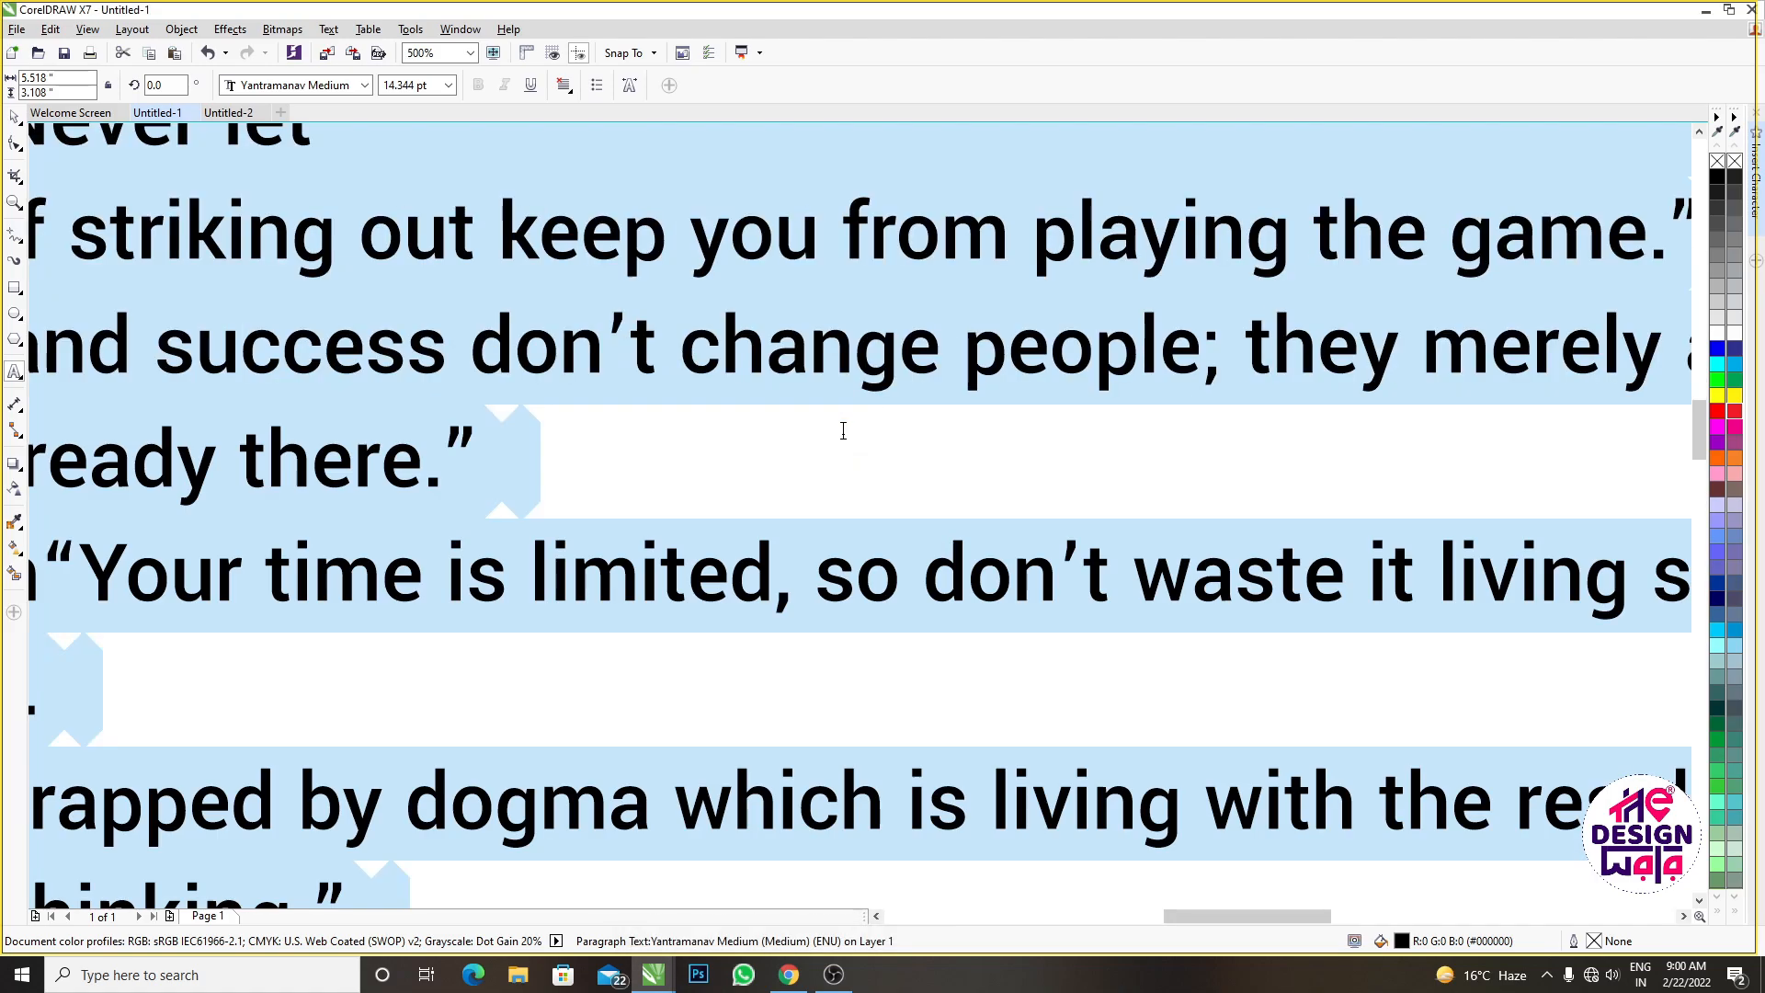
scroll(556, 354, down, 3)
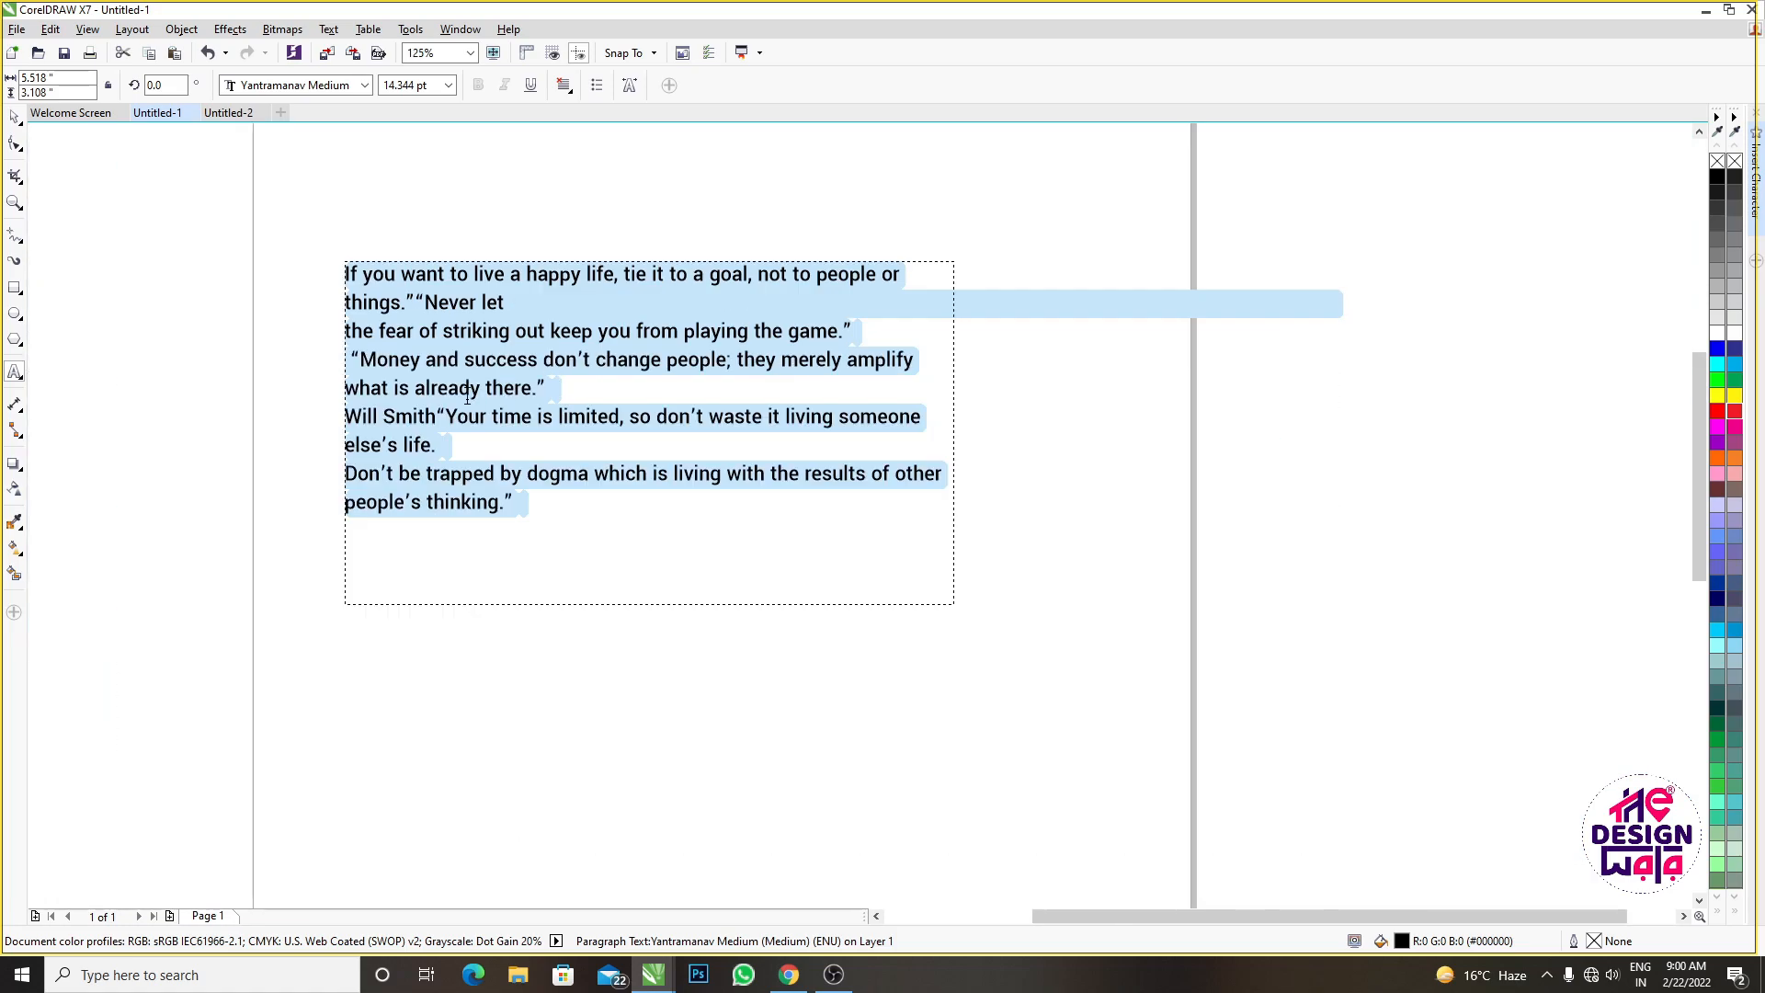
scroll(467, 397, up, 2)
click(328, 28)
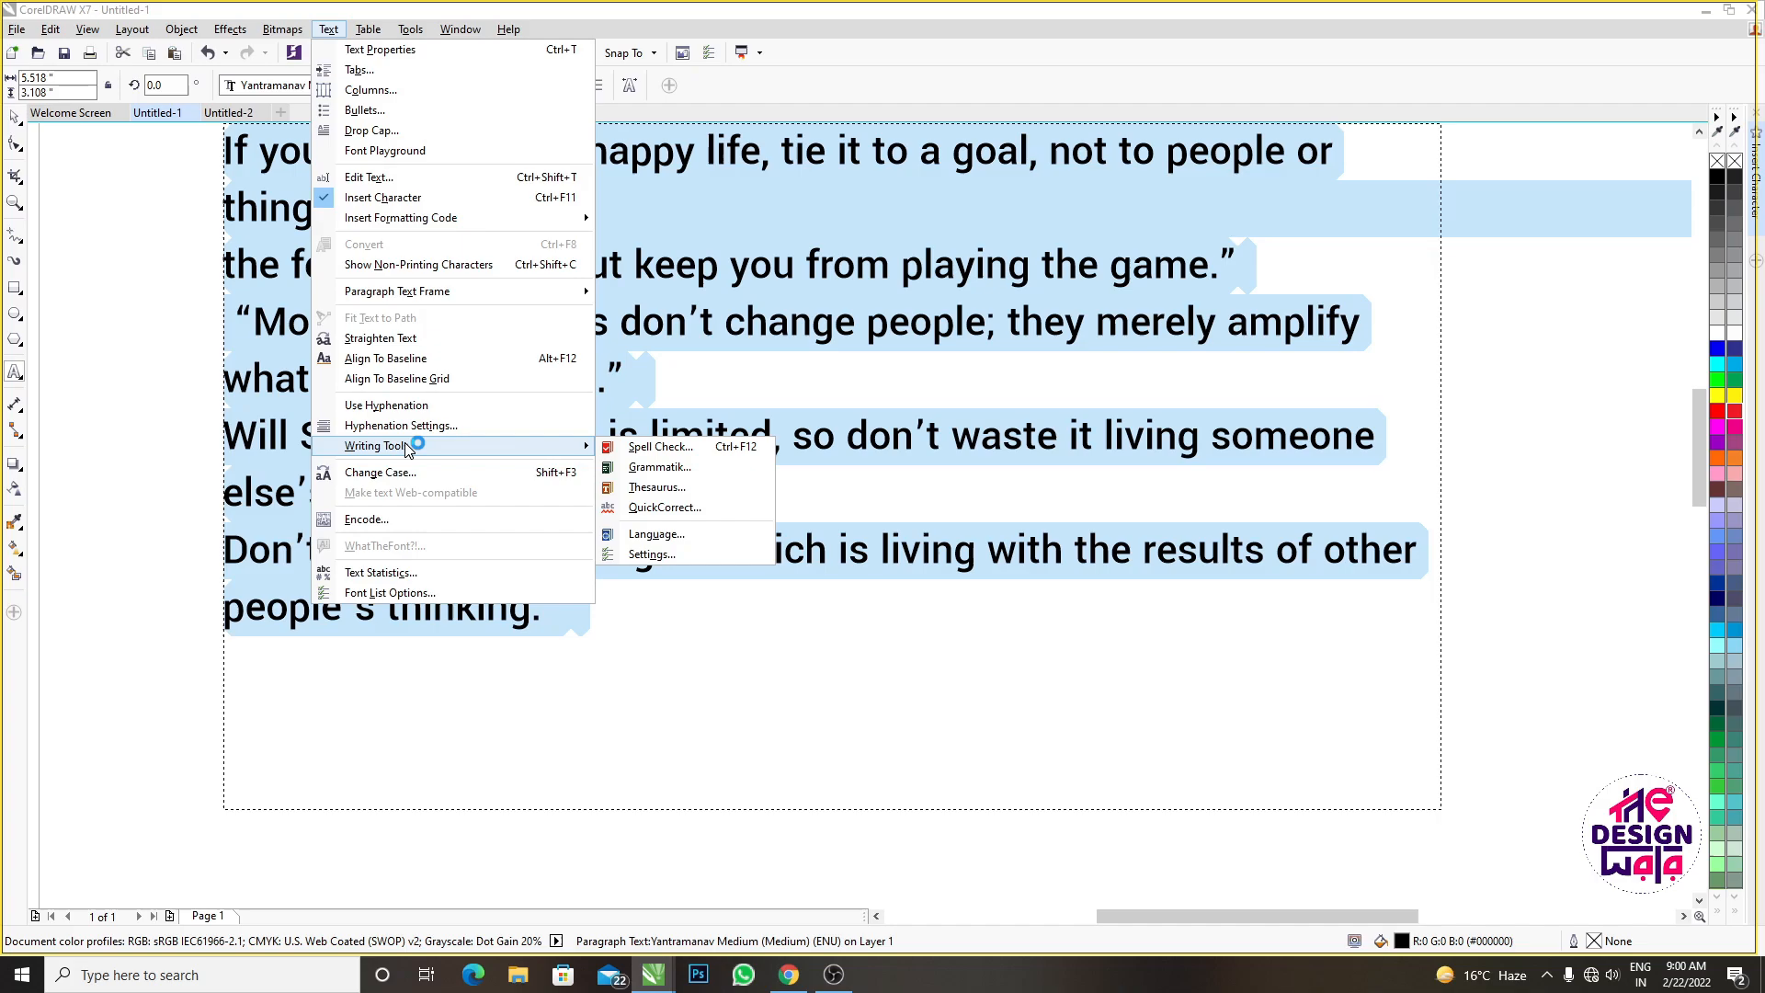
click(657, 467)
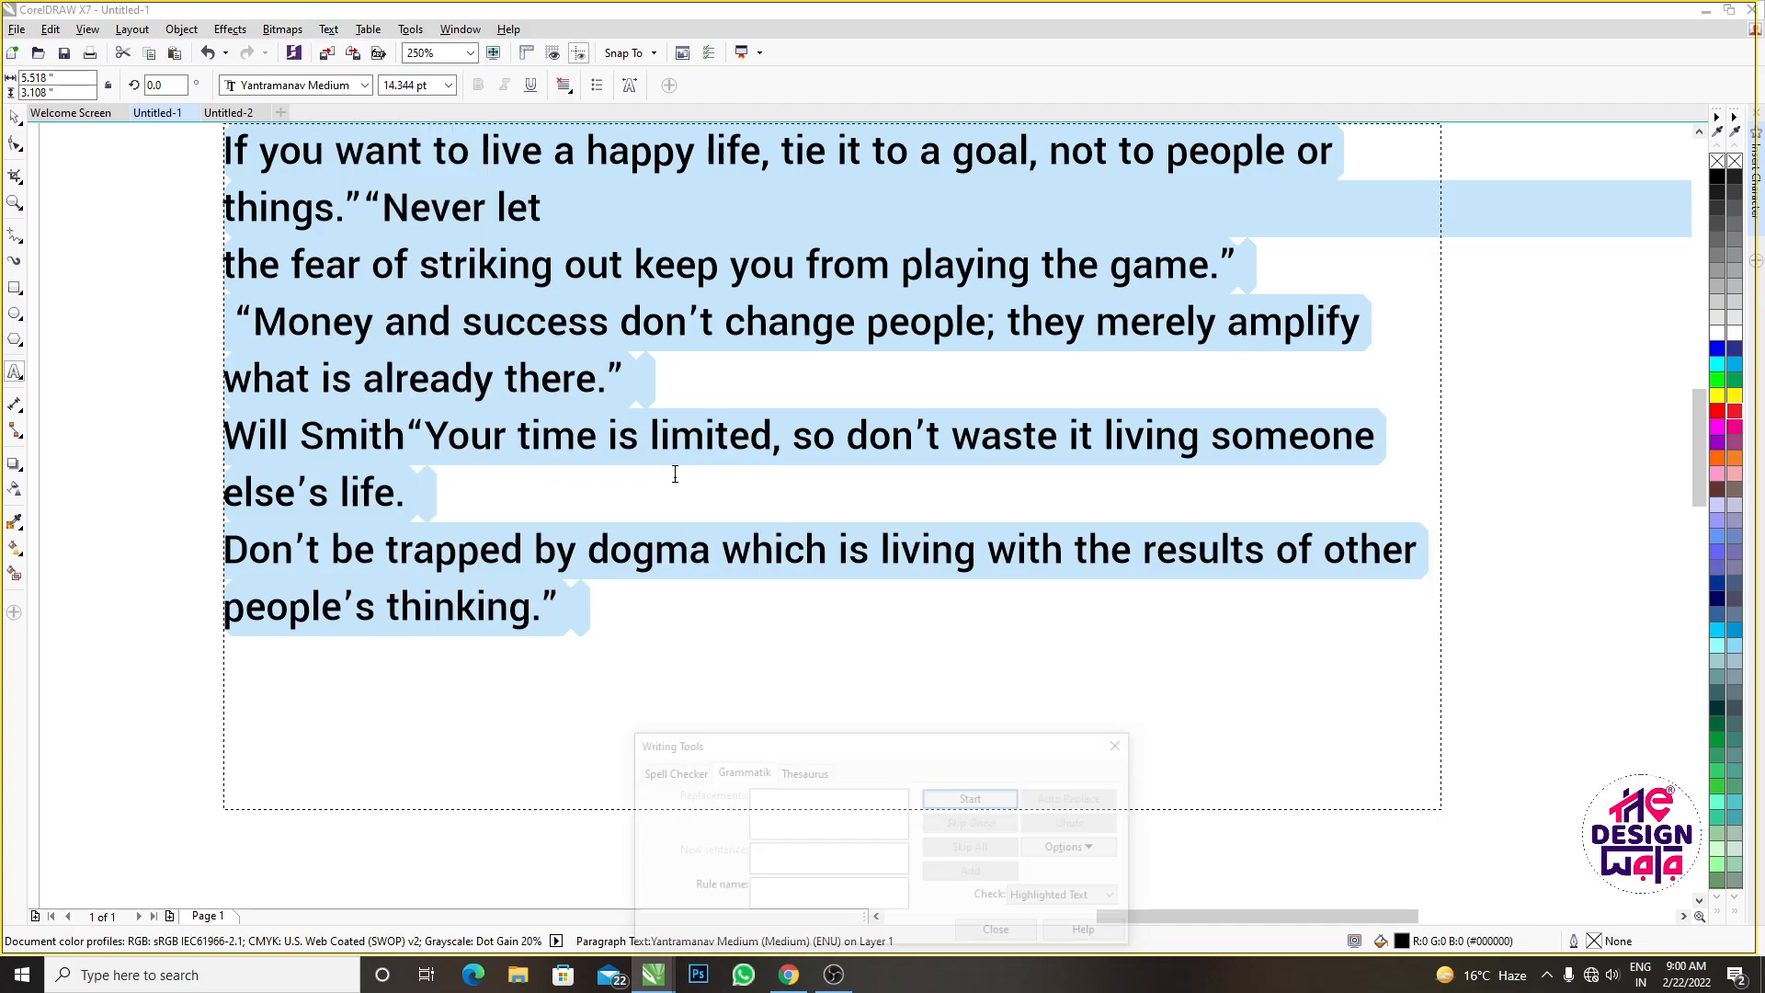
drag(930, 747, 969, 583)
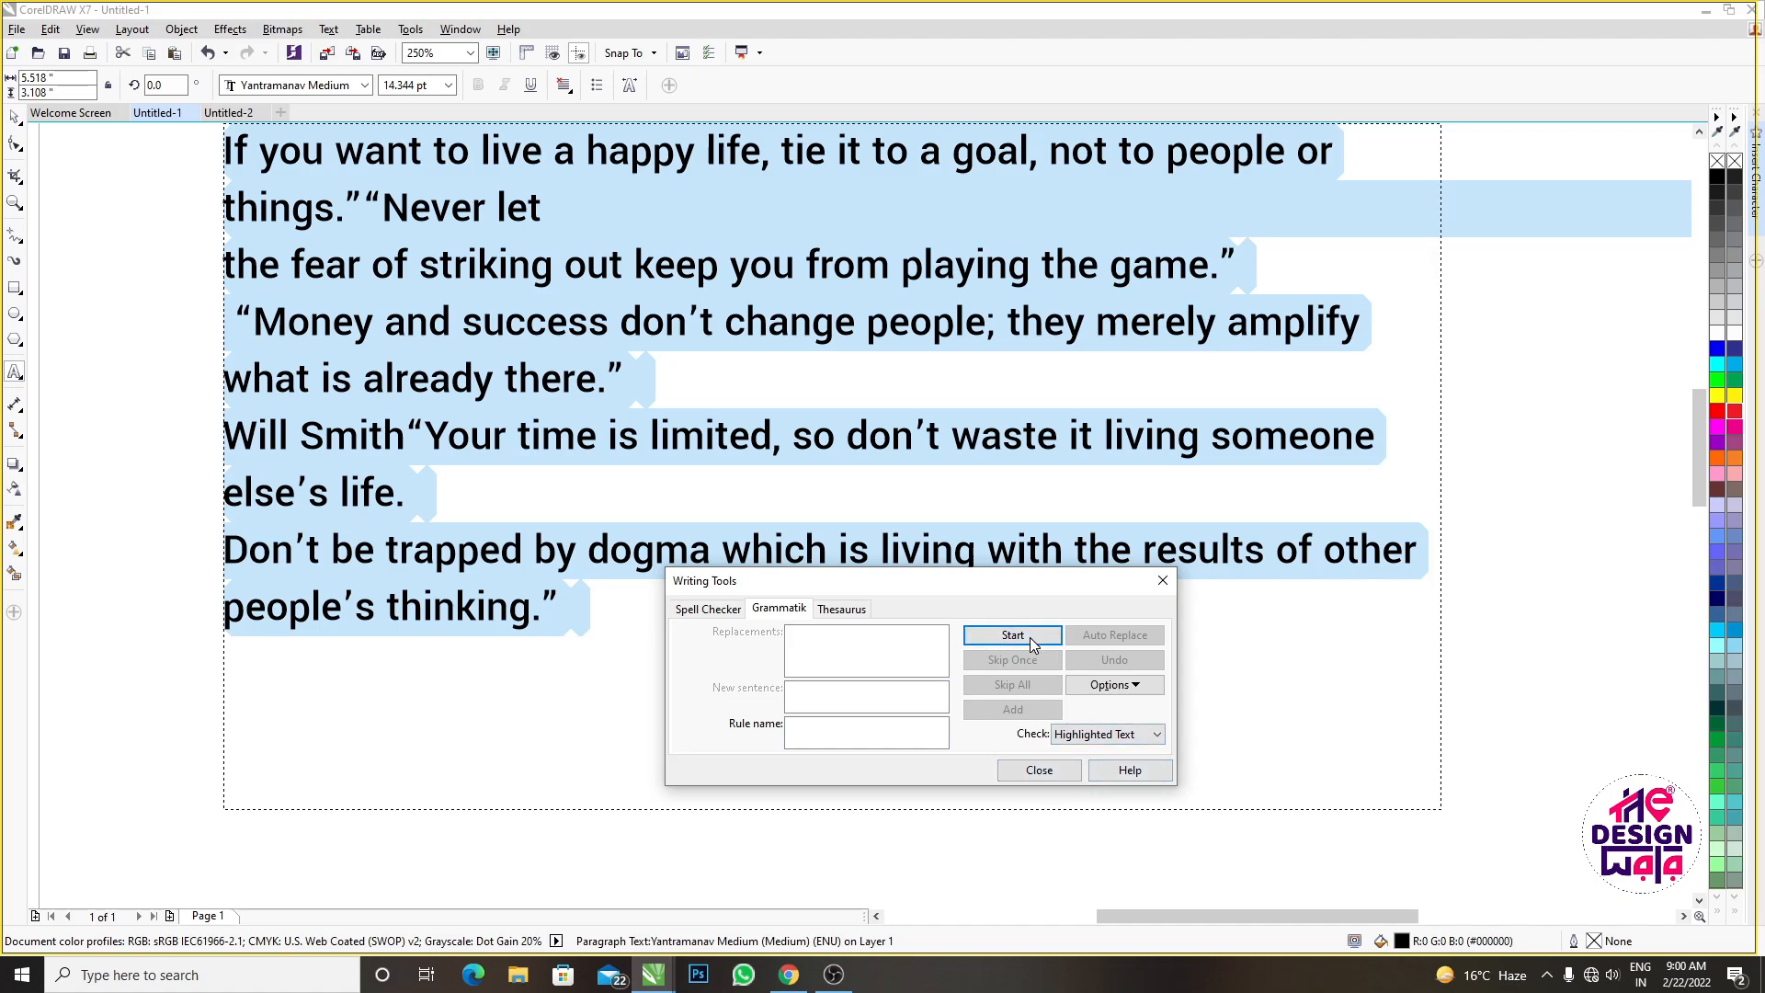
Run the spell checker on the highlighted text from the same window and close Writing Tools
click(696, 612)
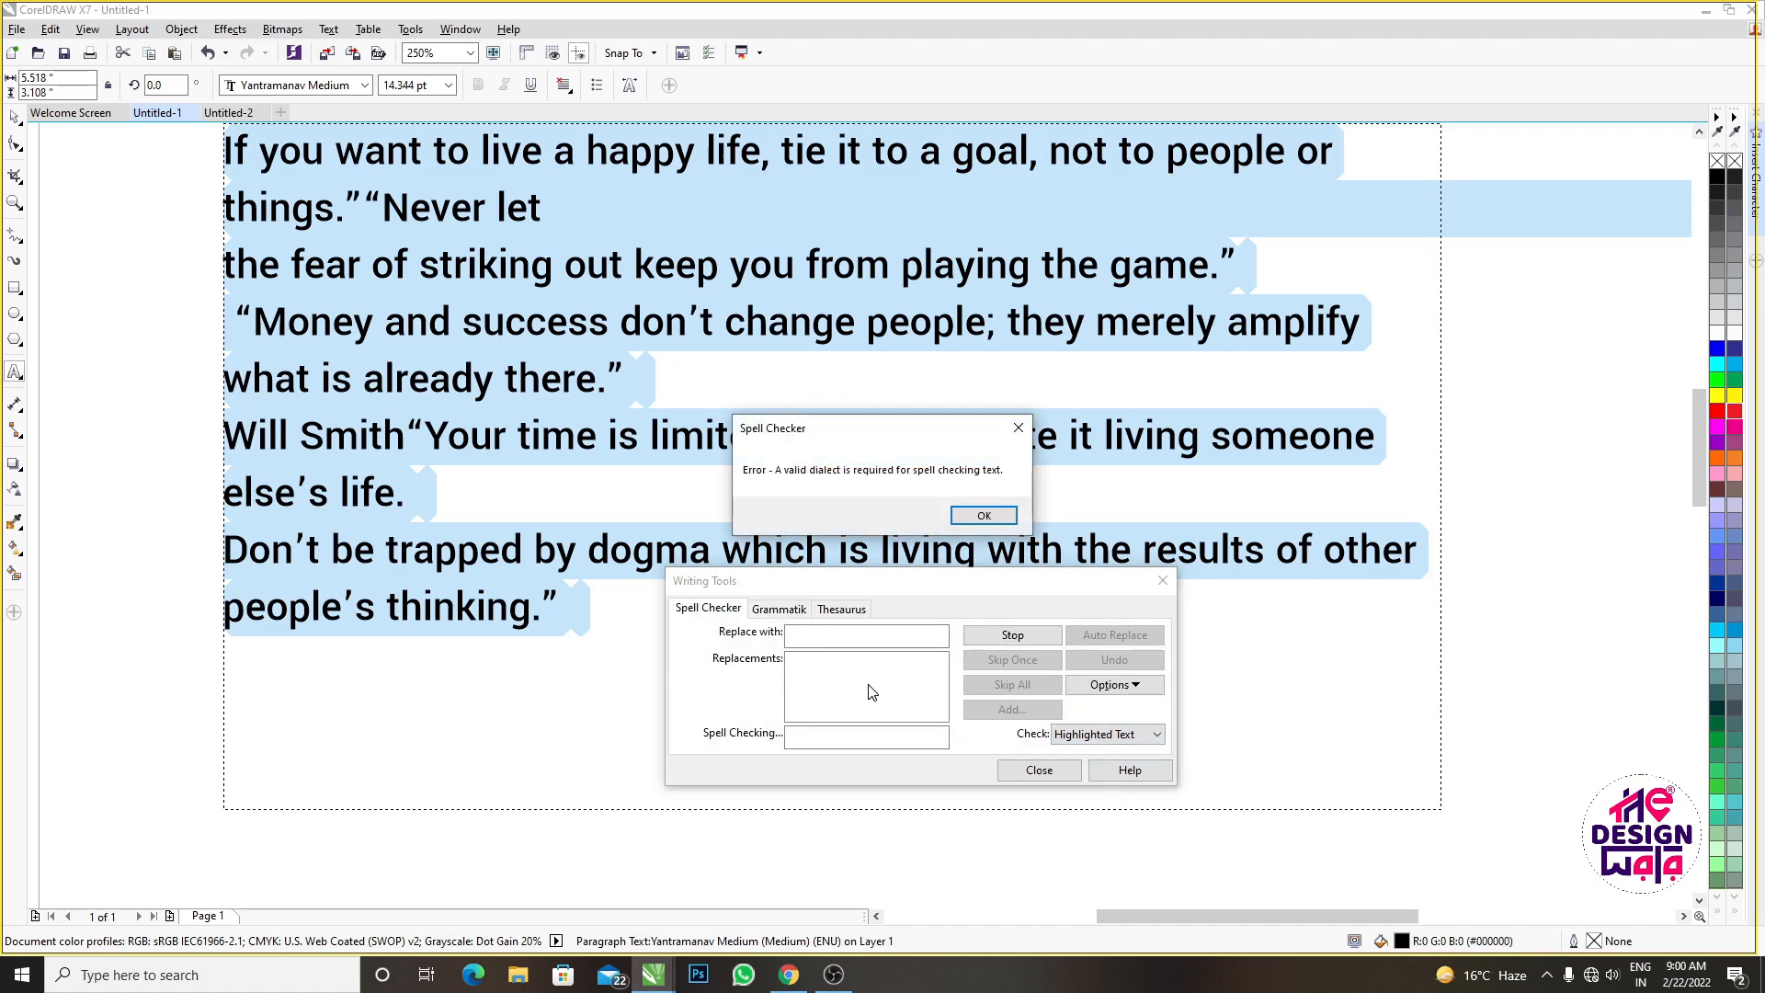
click(984, 515)
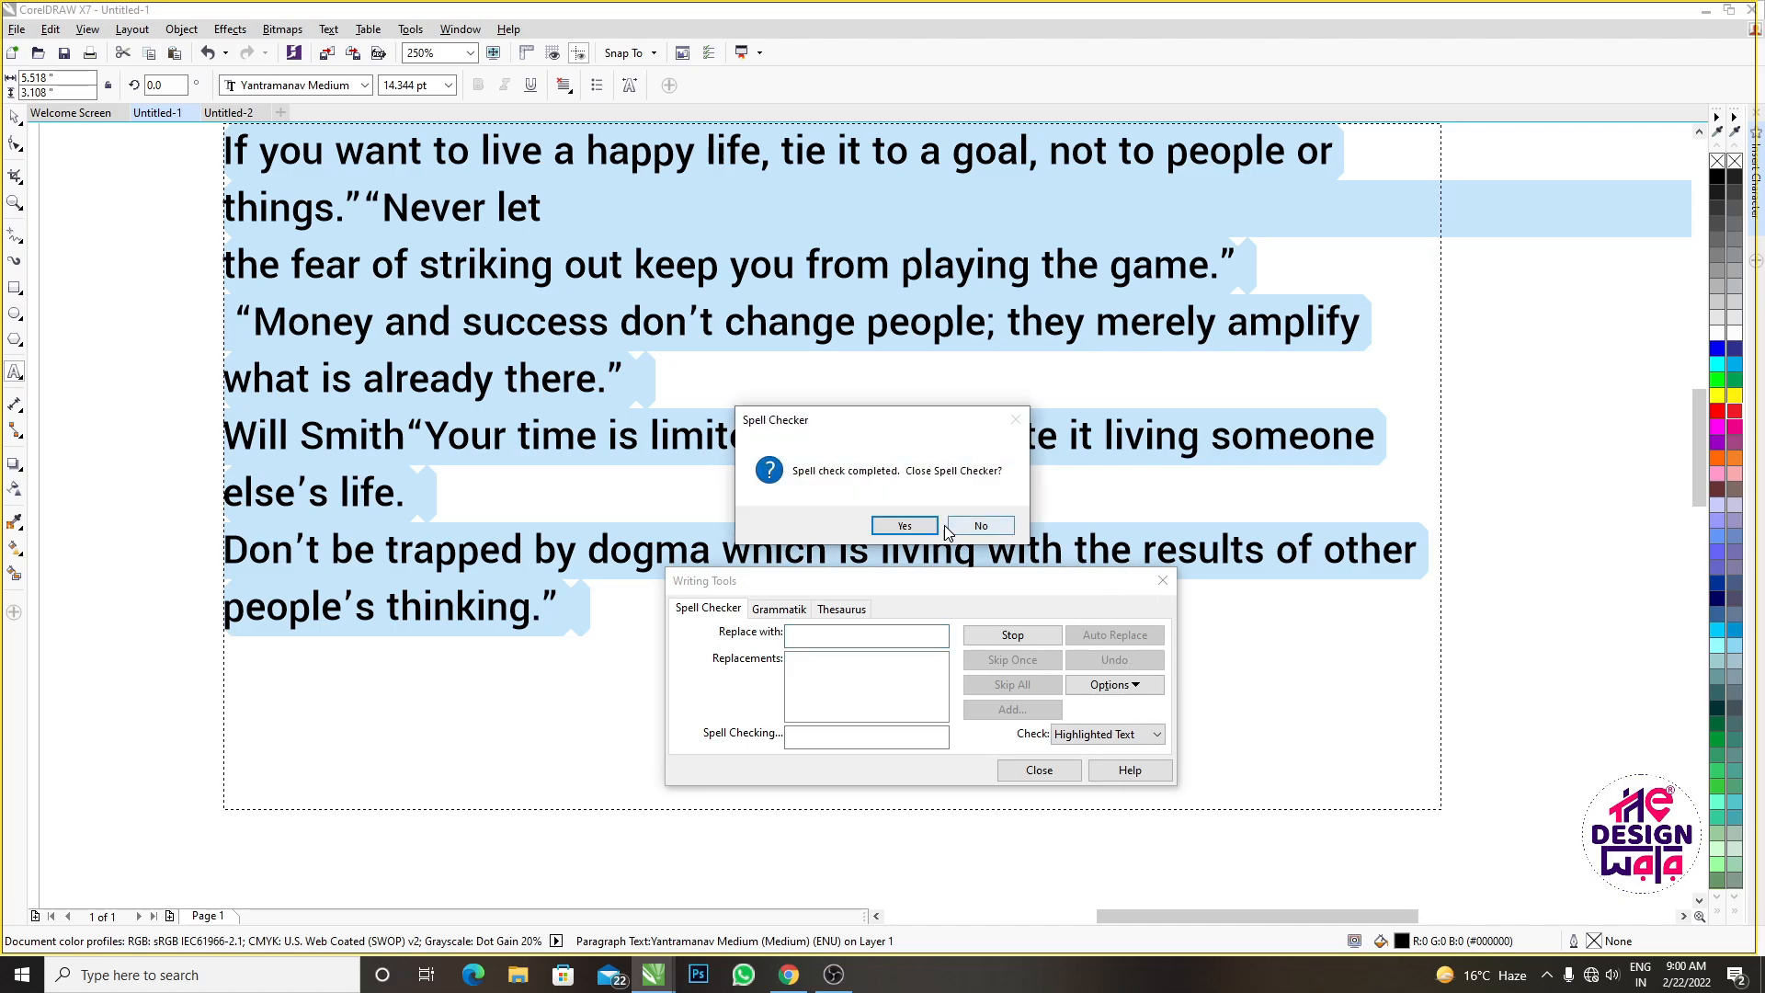
click(965, 533)
click(1163, 581)
Review the QuickCorrect options for the quotes text frame and close them without making changes
scroll(826, 588, down, 2)
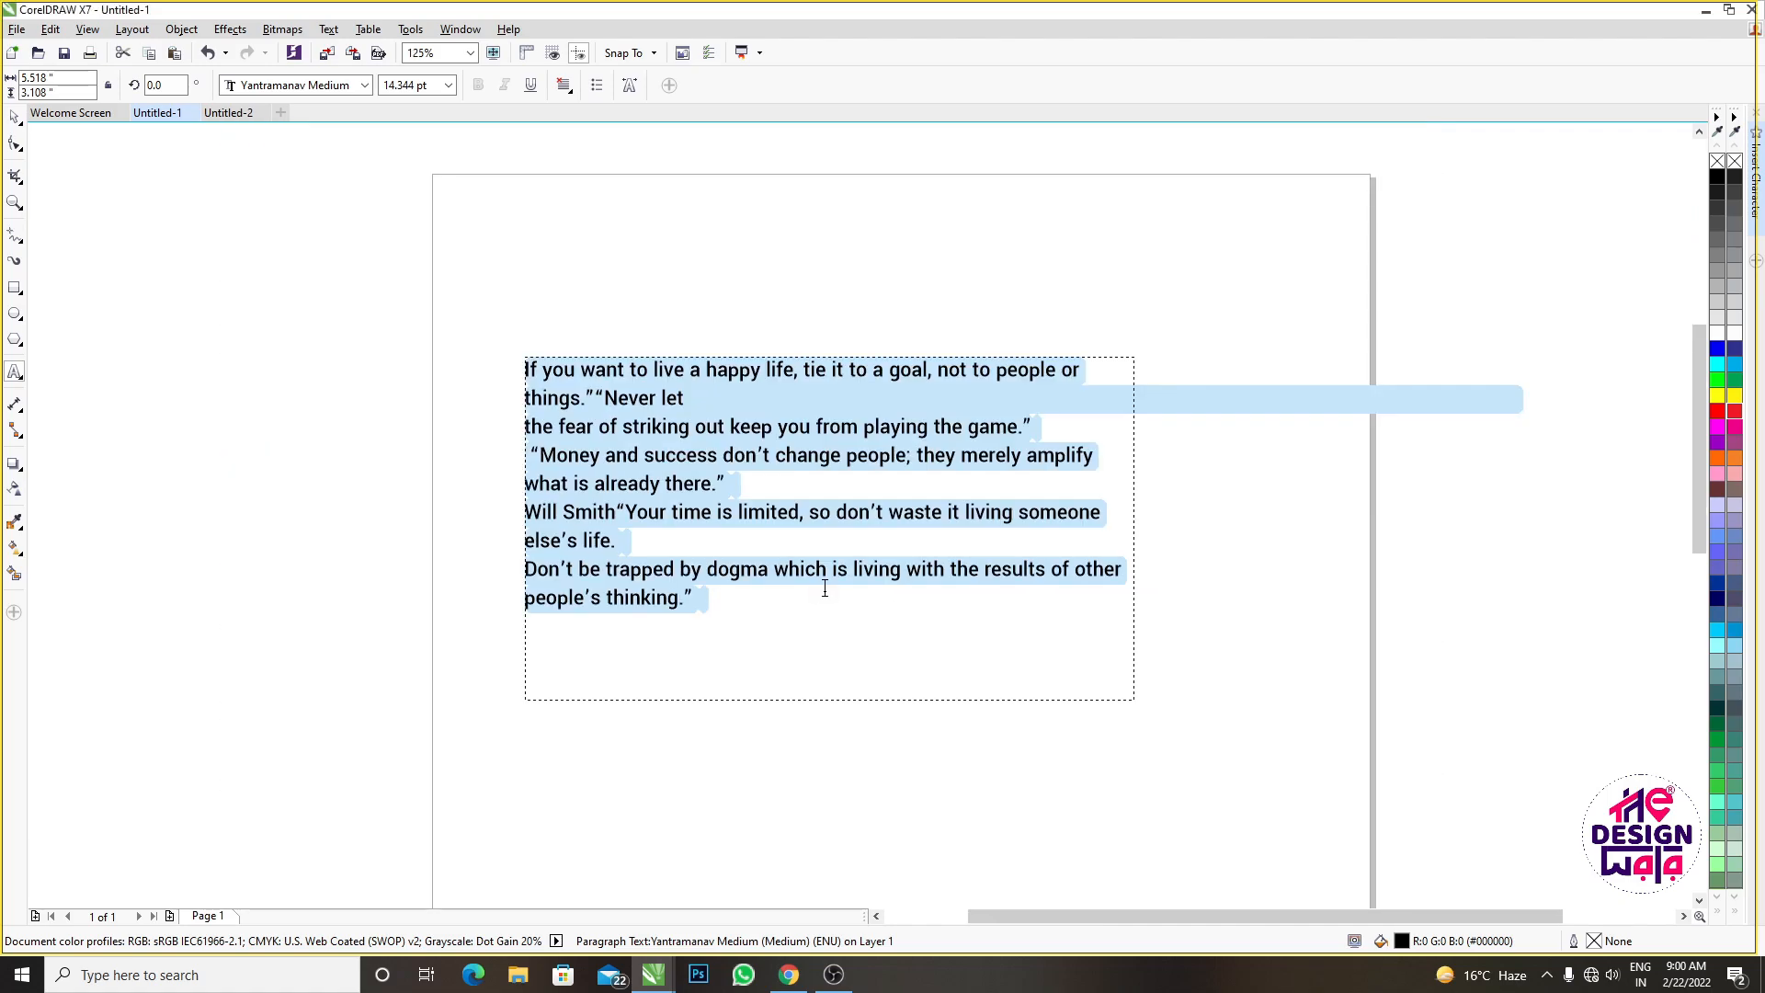
scroll(786, 565, up, 2)
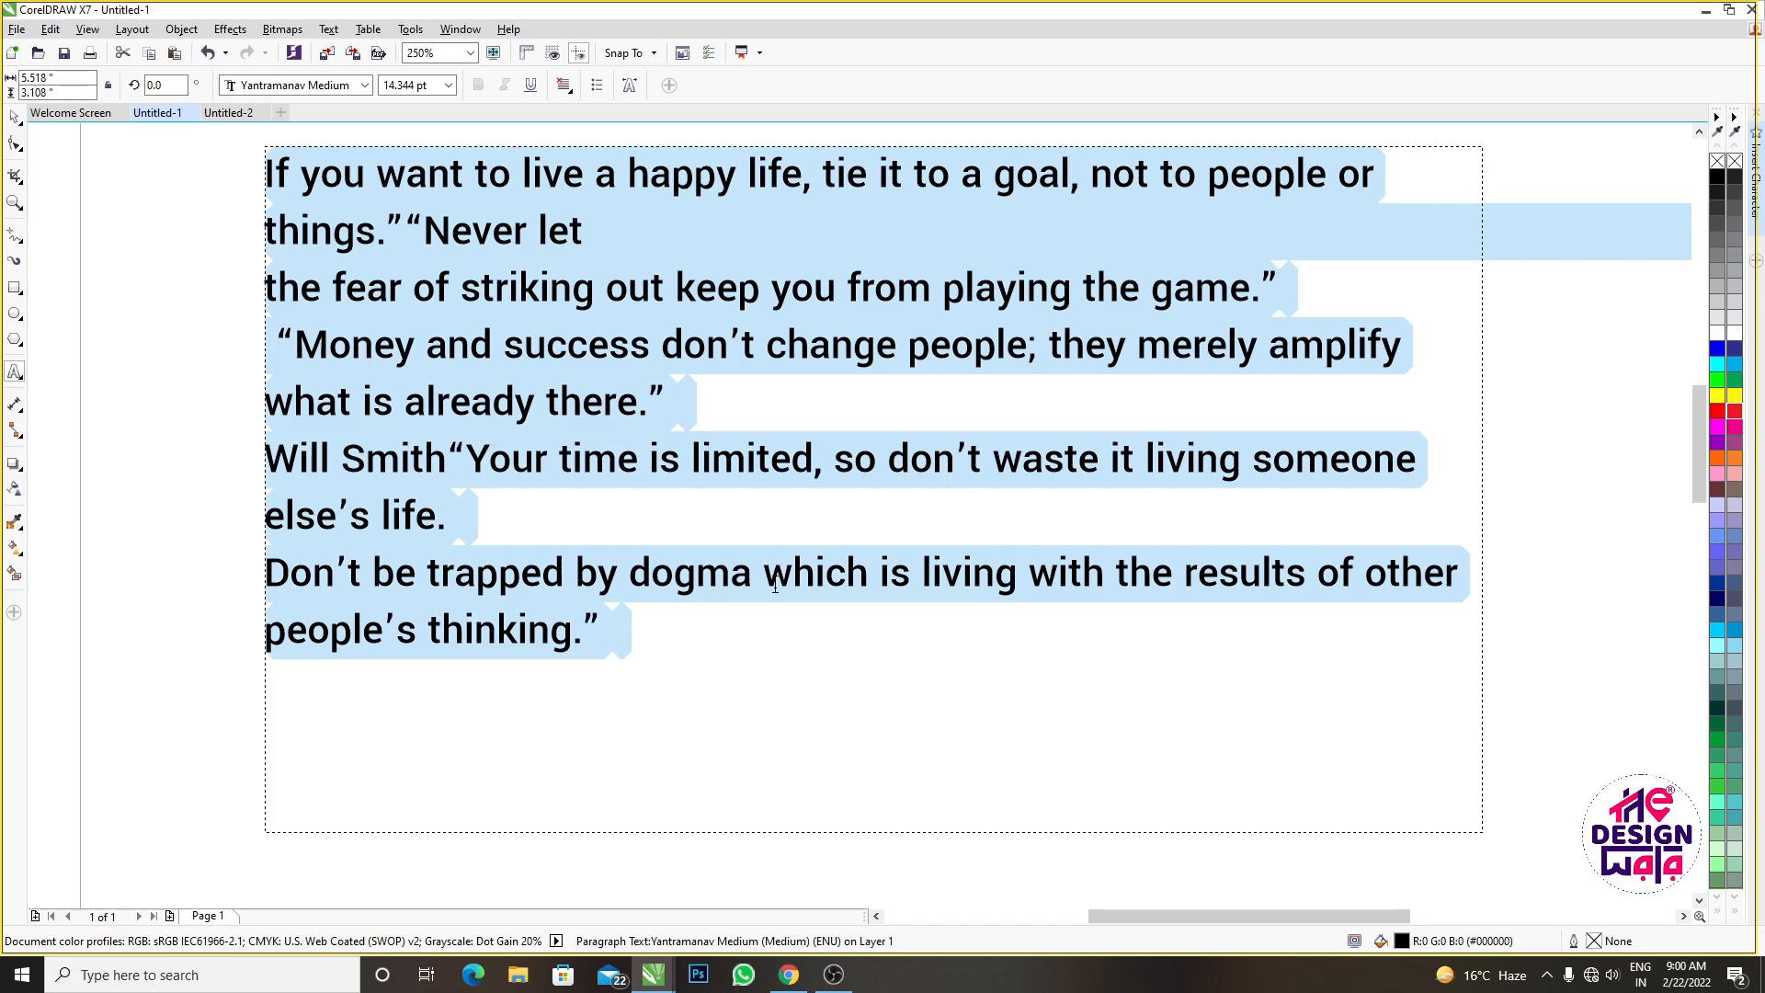
click(246, 425)
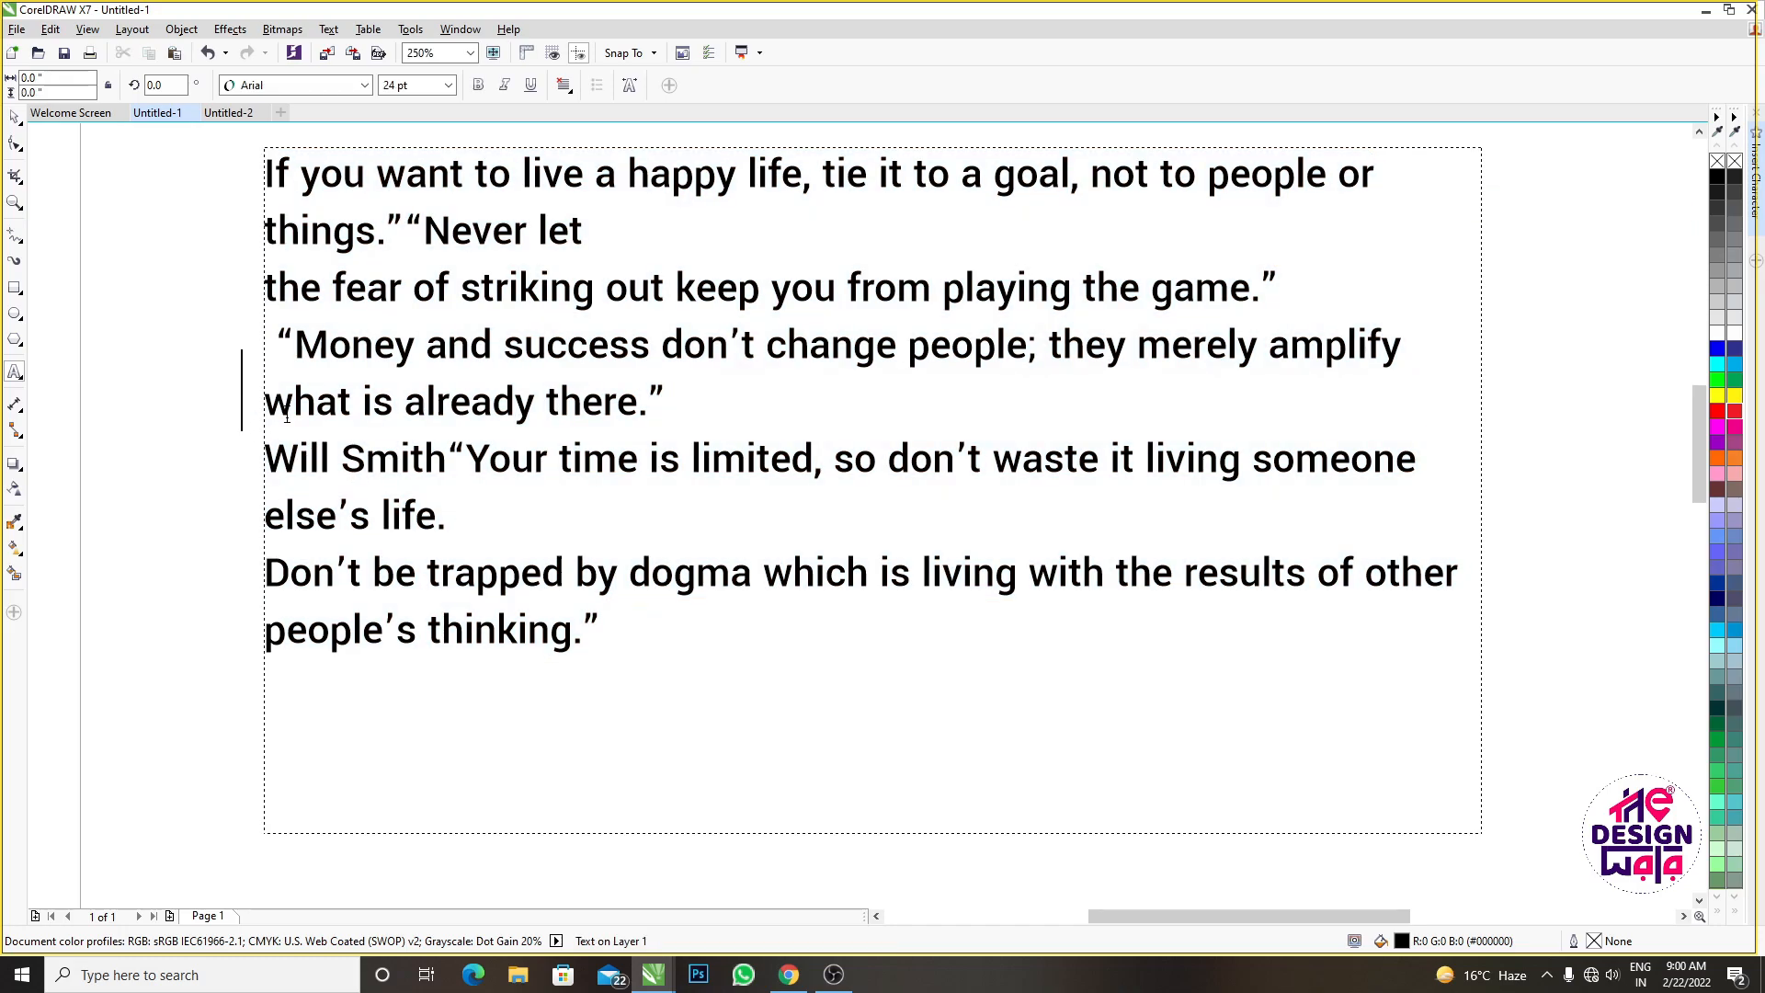
right_click(558, 355)
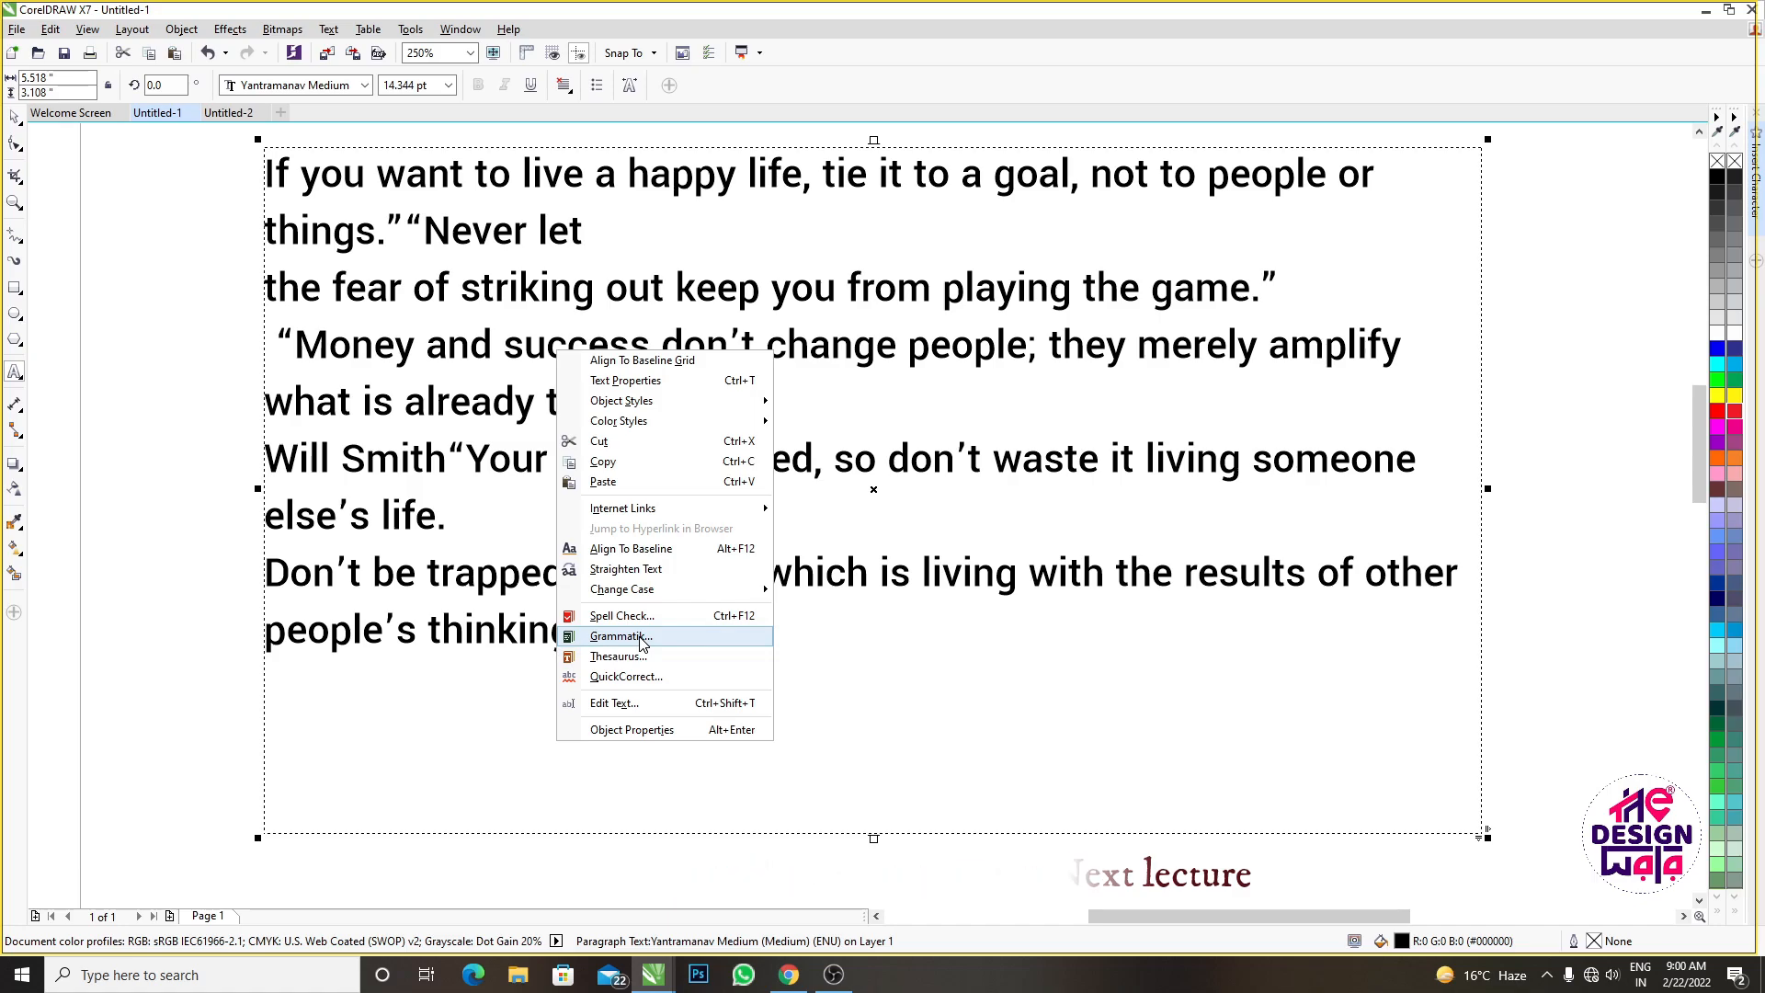
click(635, 678)
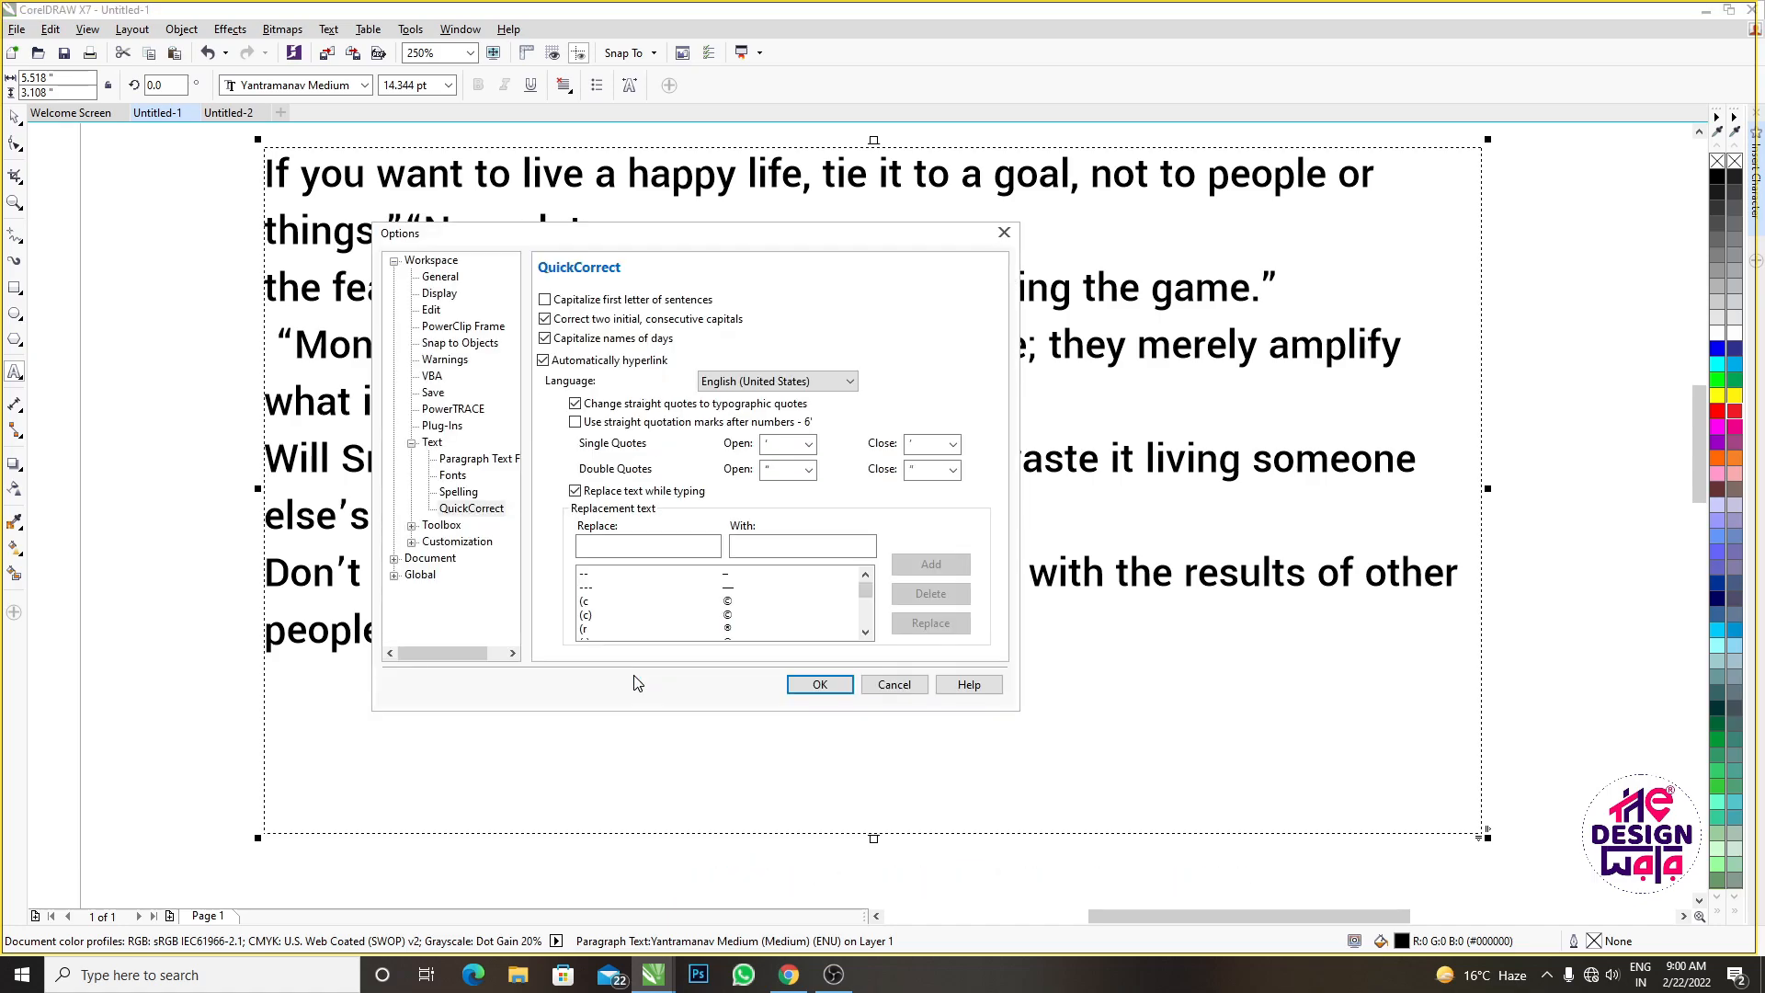
click(887, 685)
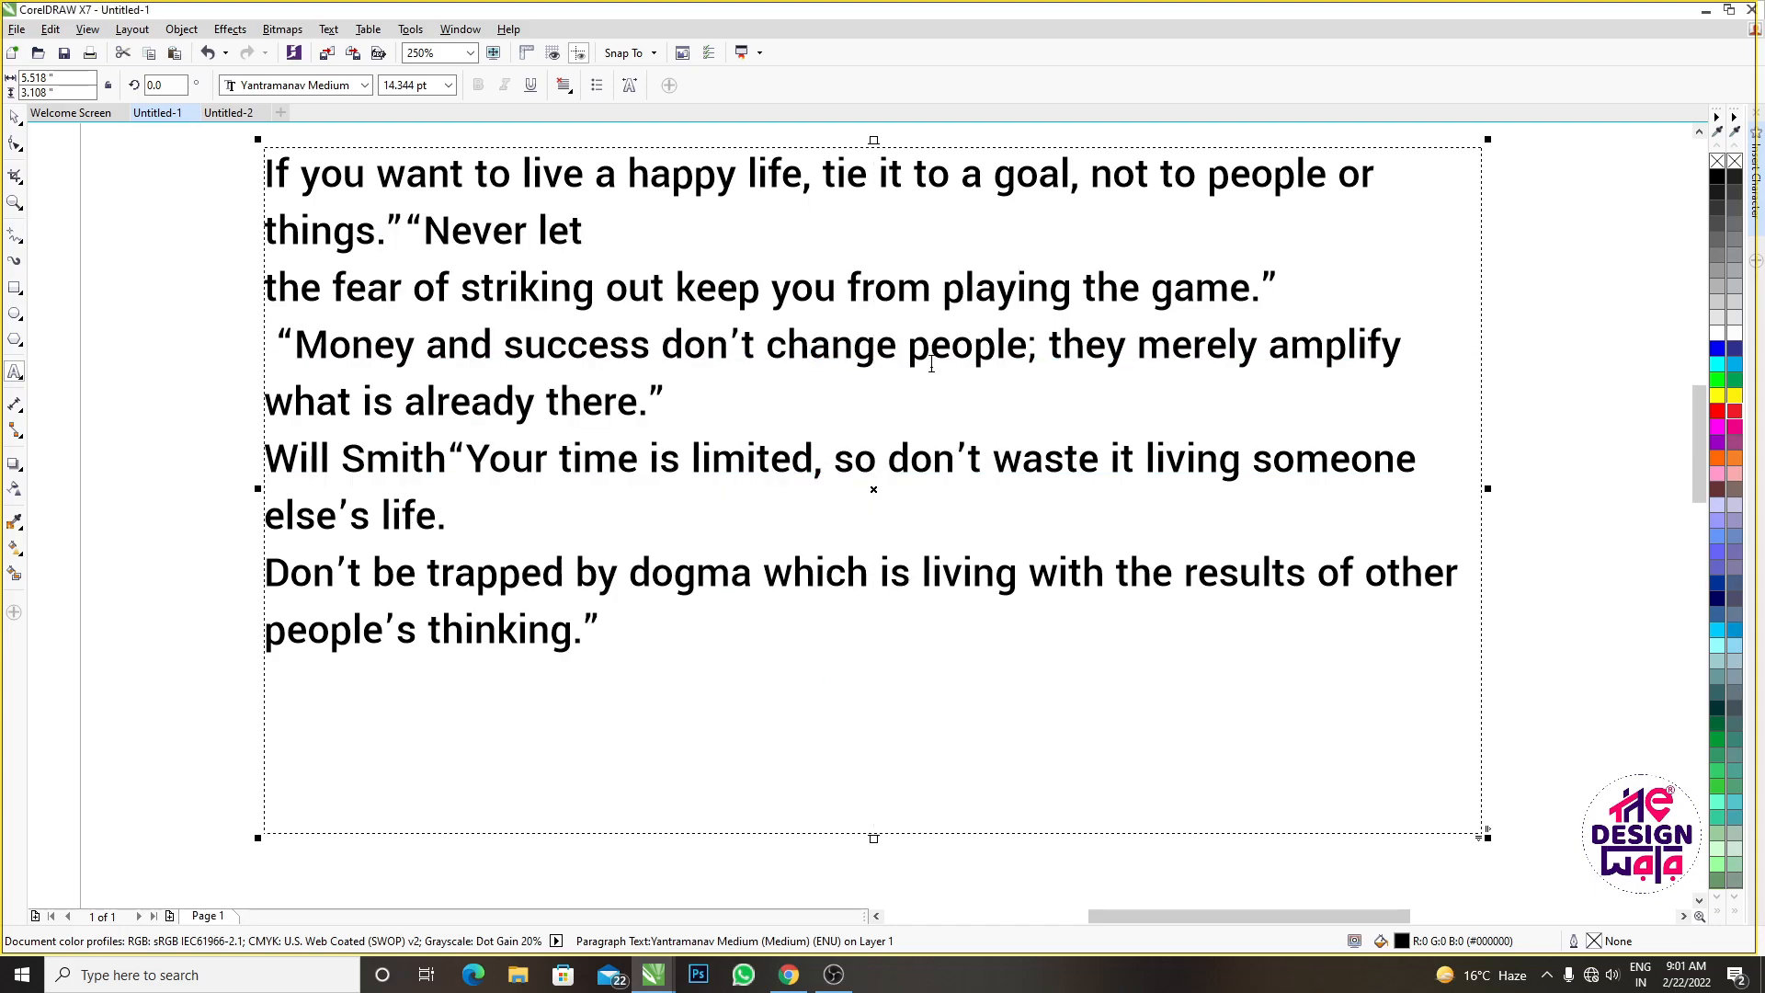
Review the Change Case options for the quotes frame and for all its highlighted text, without applying a case
scroll(717, 336, down, 1)
scroll(642, 286, up, 1)
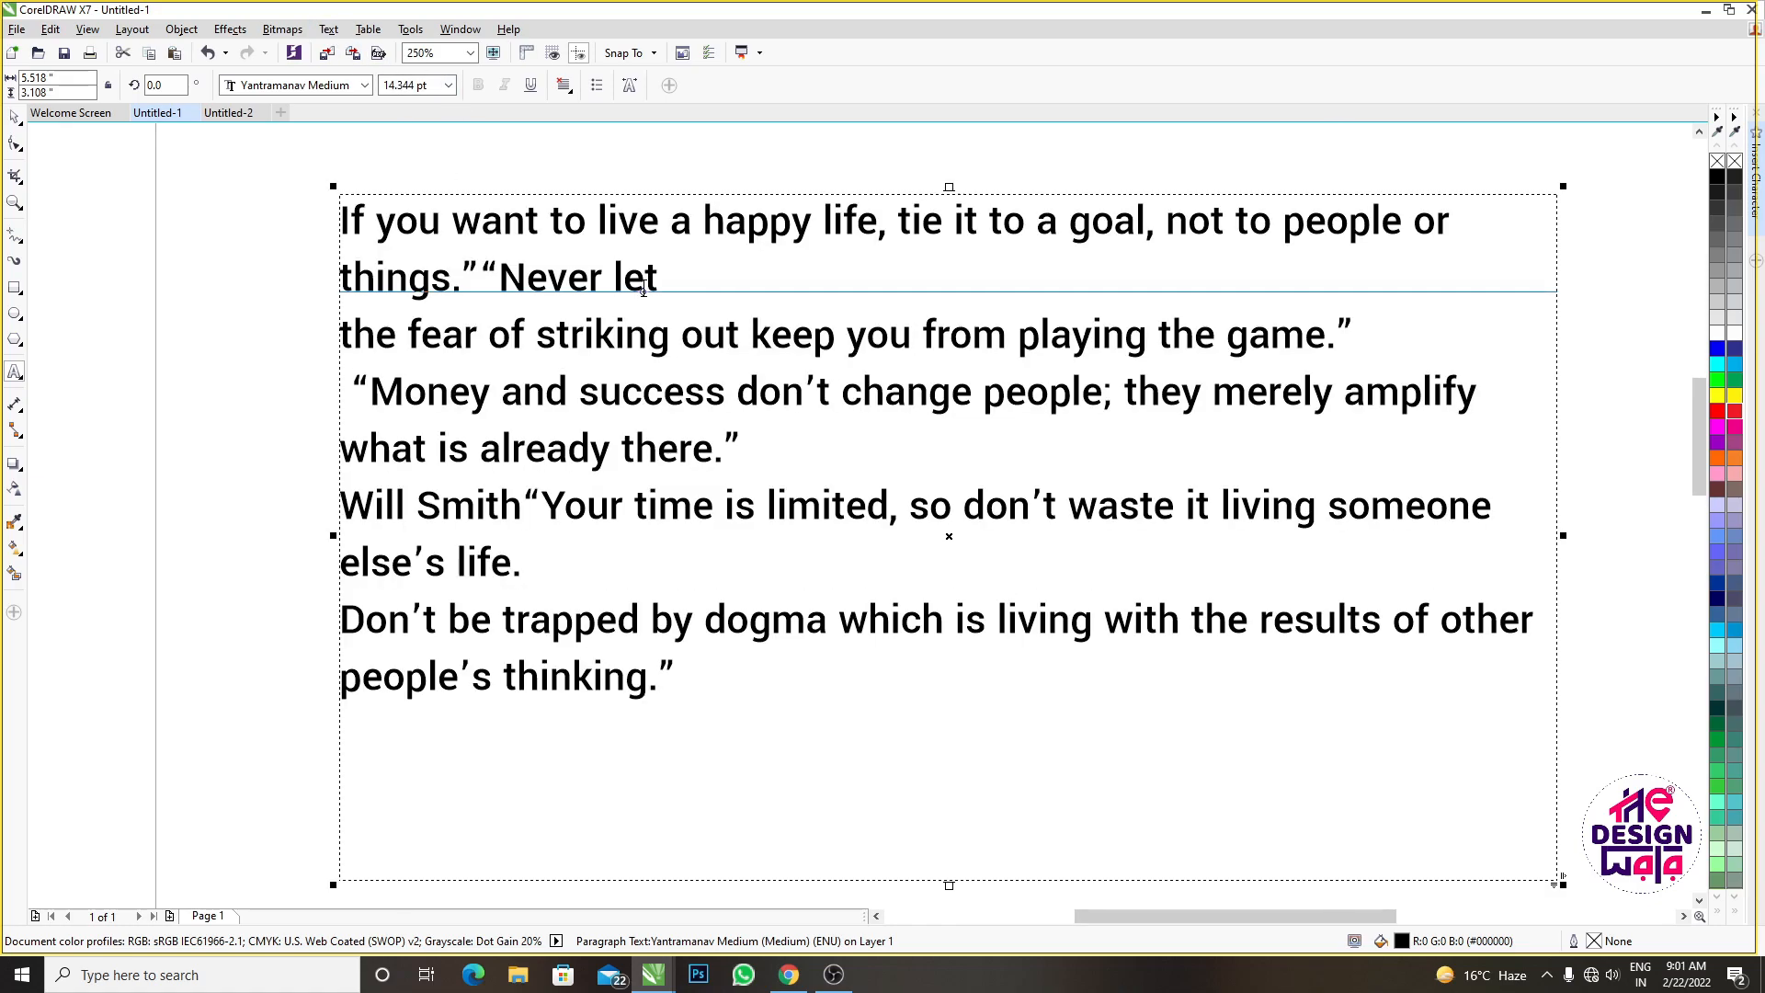
click(328, 30)
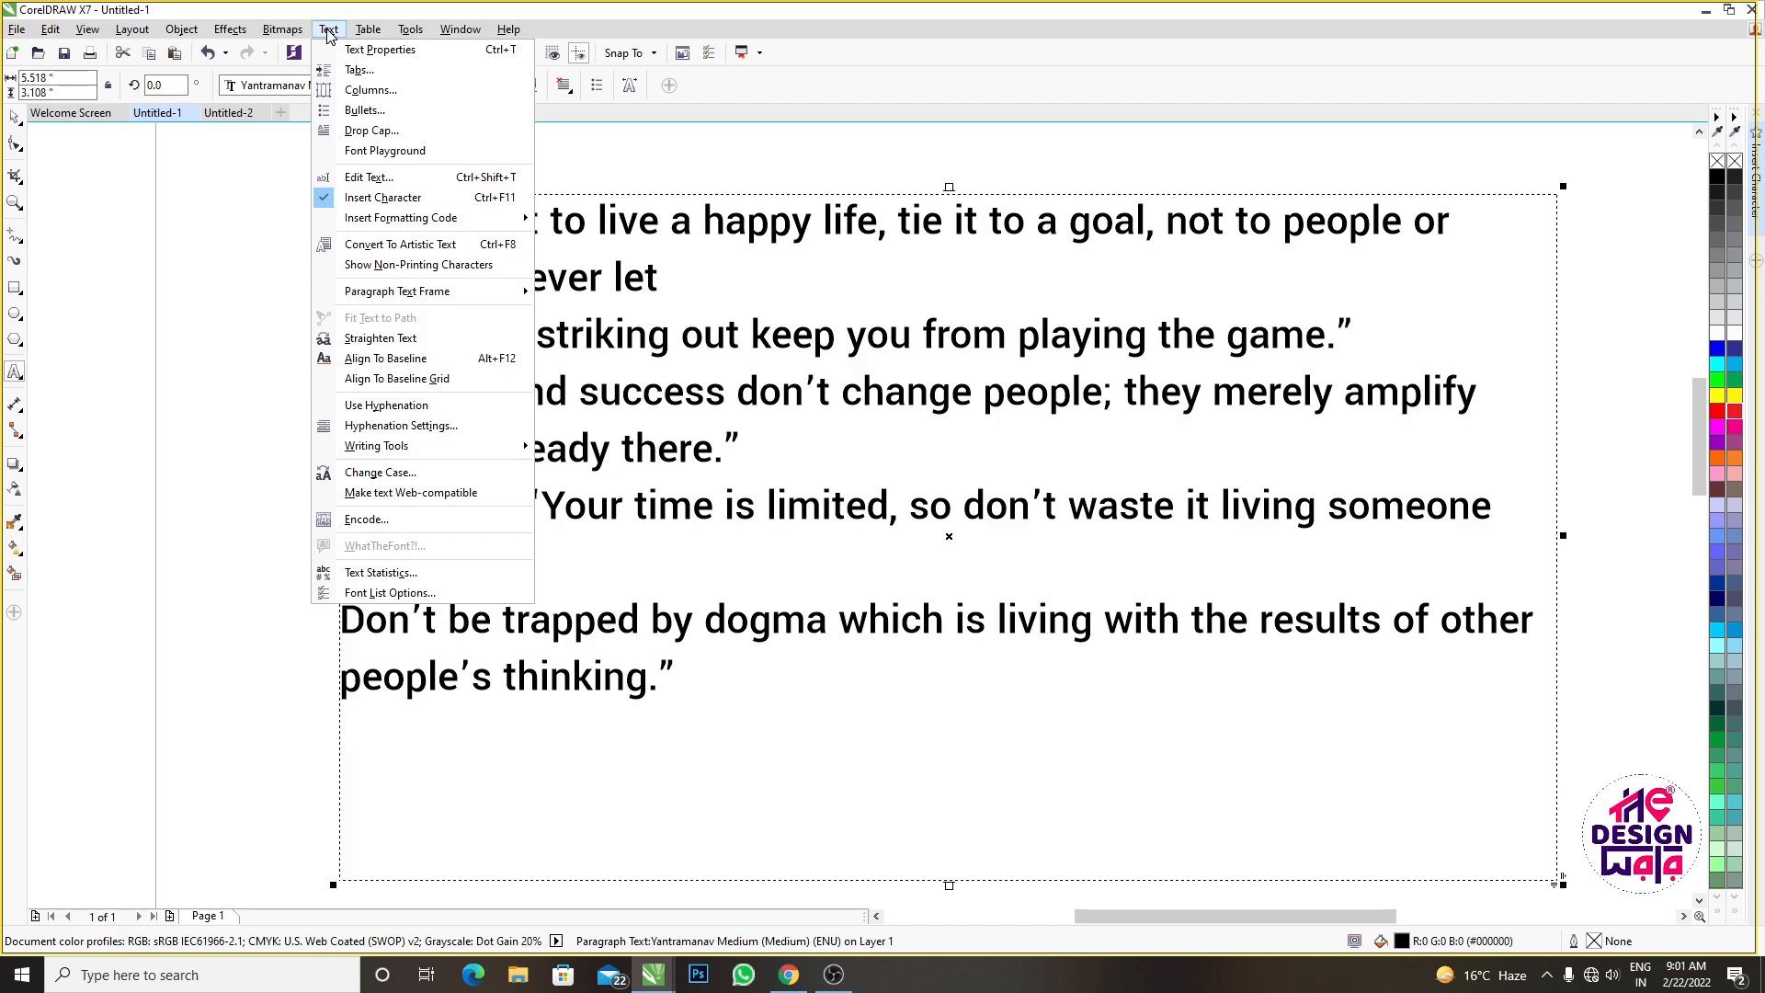
click(383, 473)
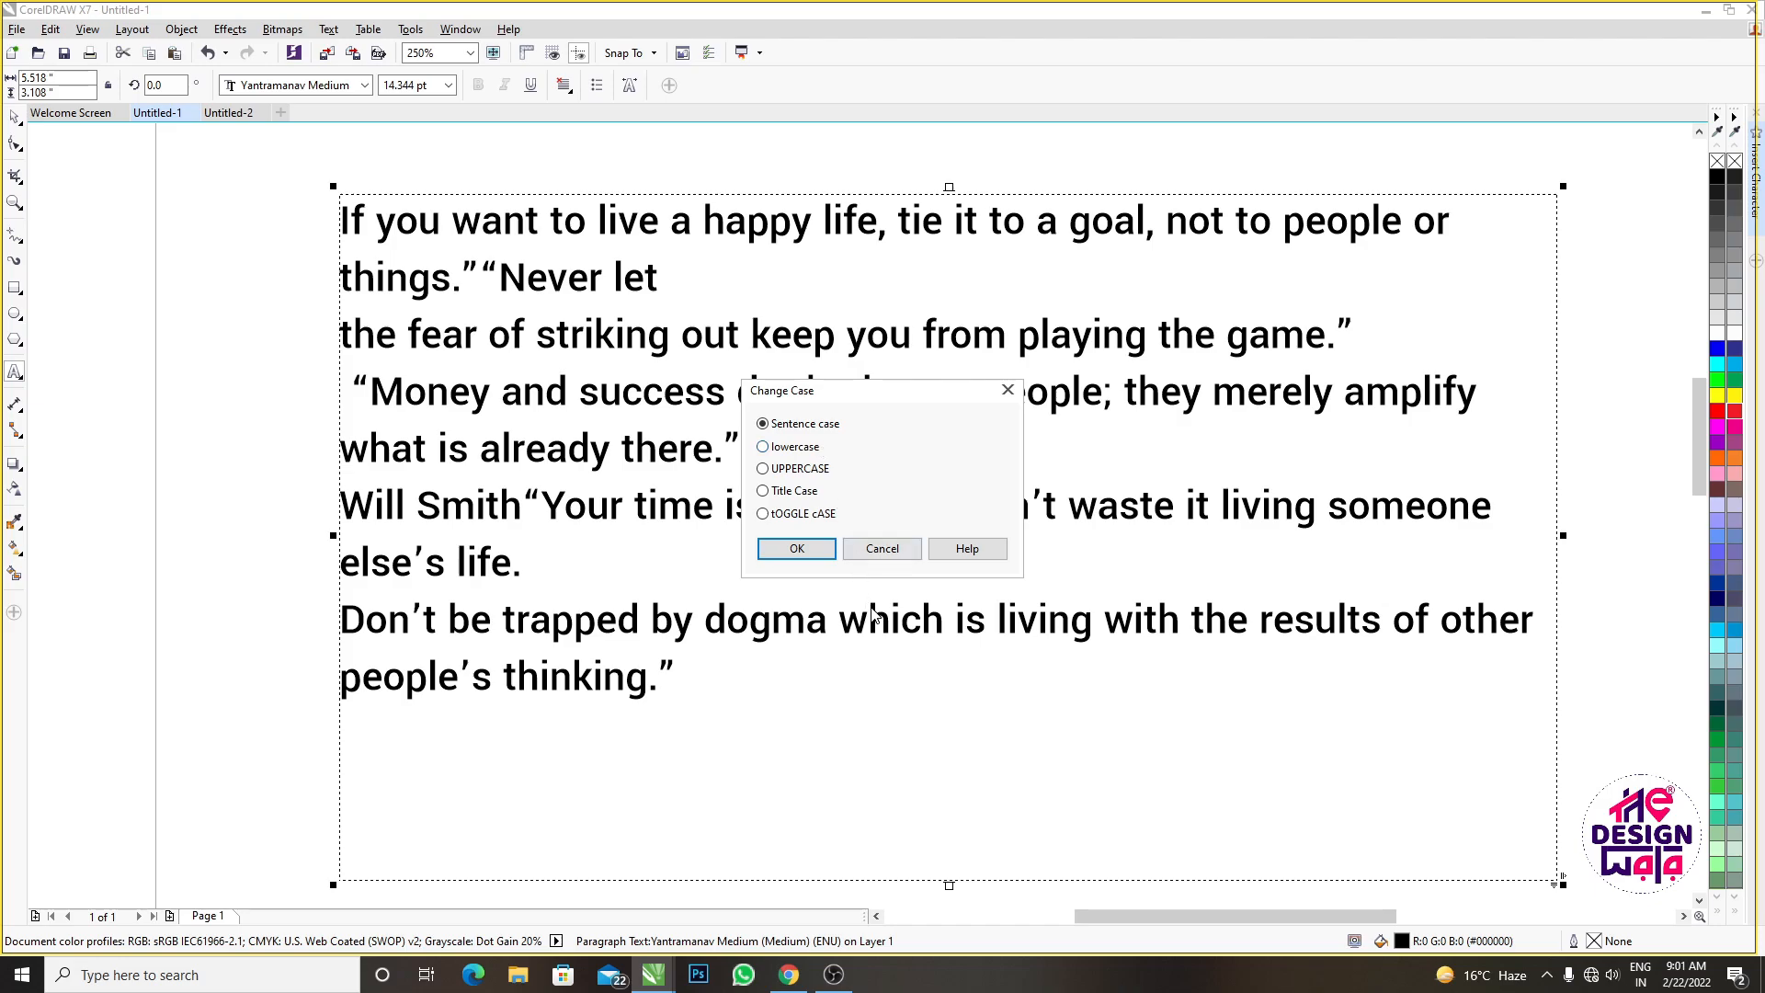
click(797, 548)
click(787, 521)
key(ctrl+a)
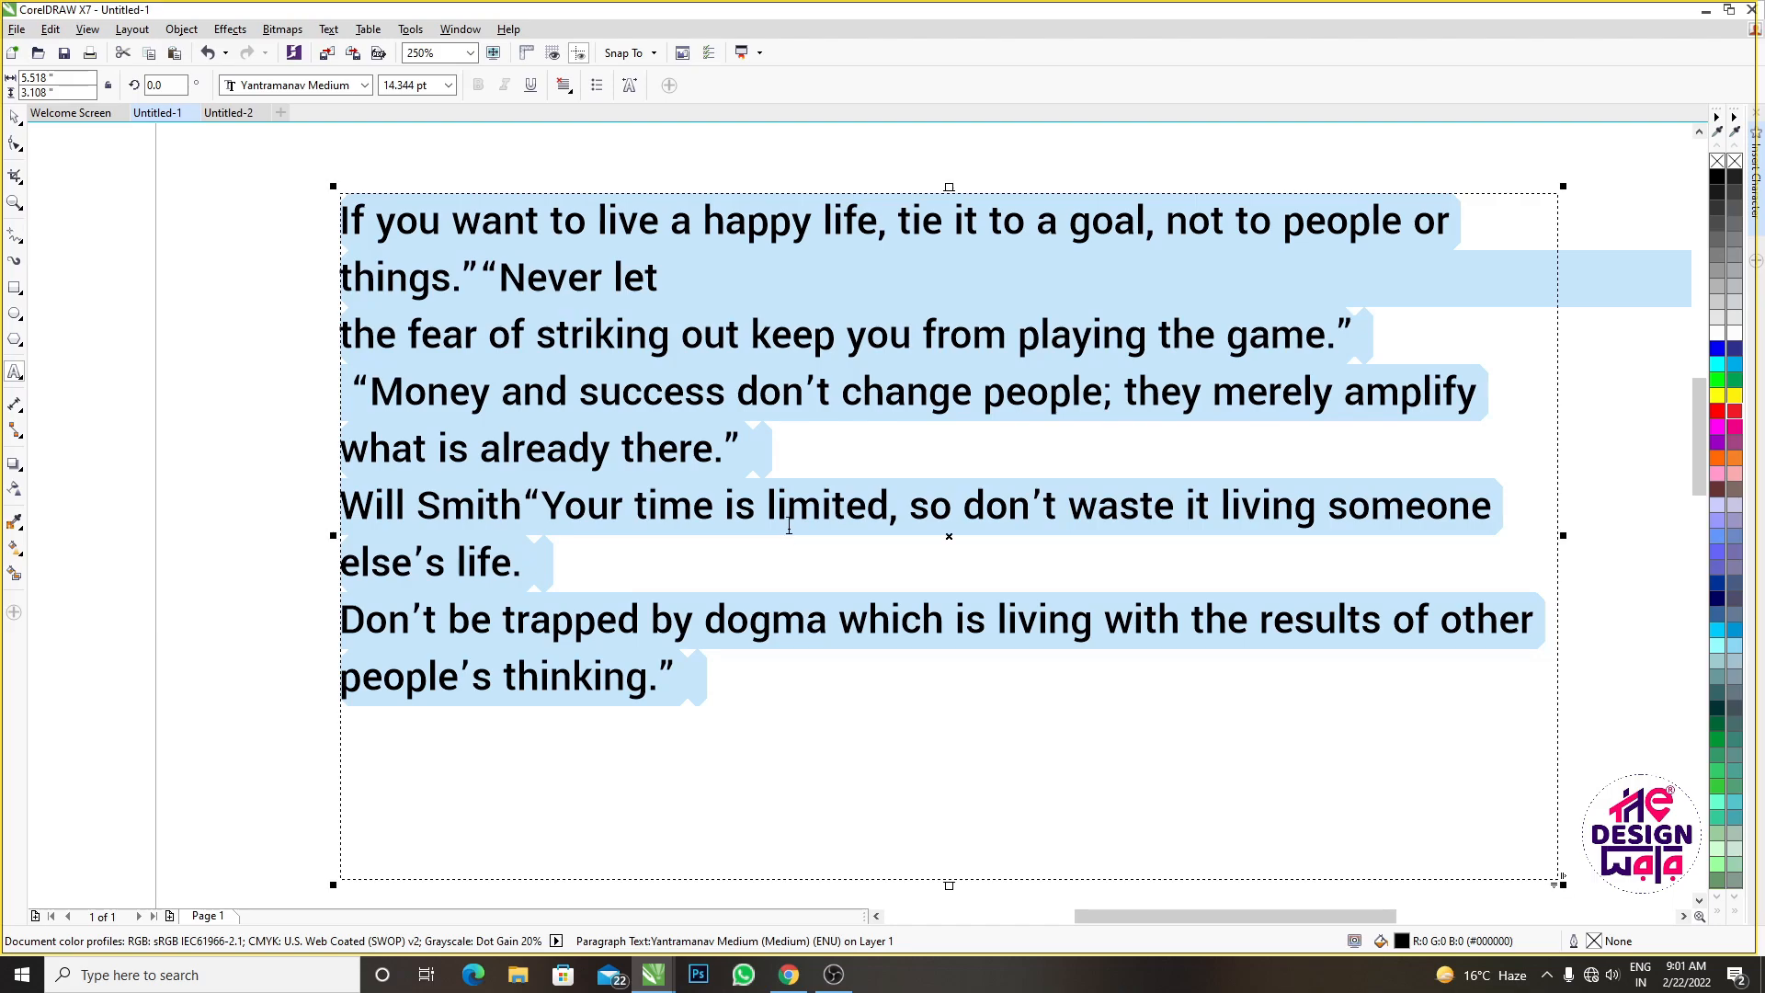
key(shift+F3)
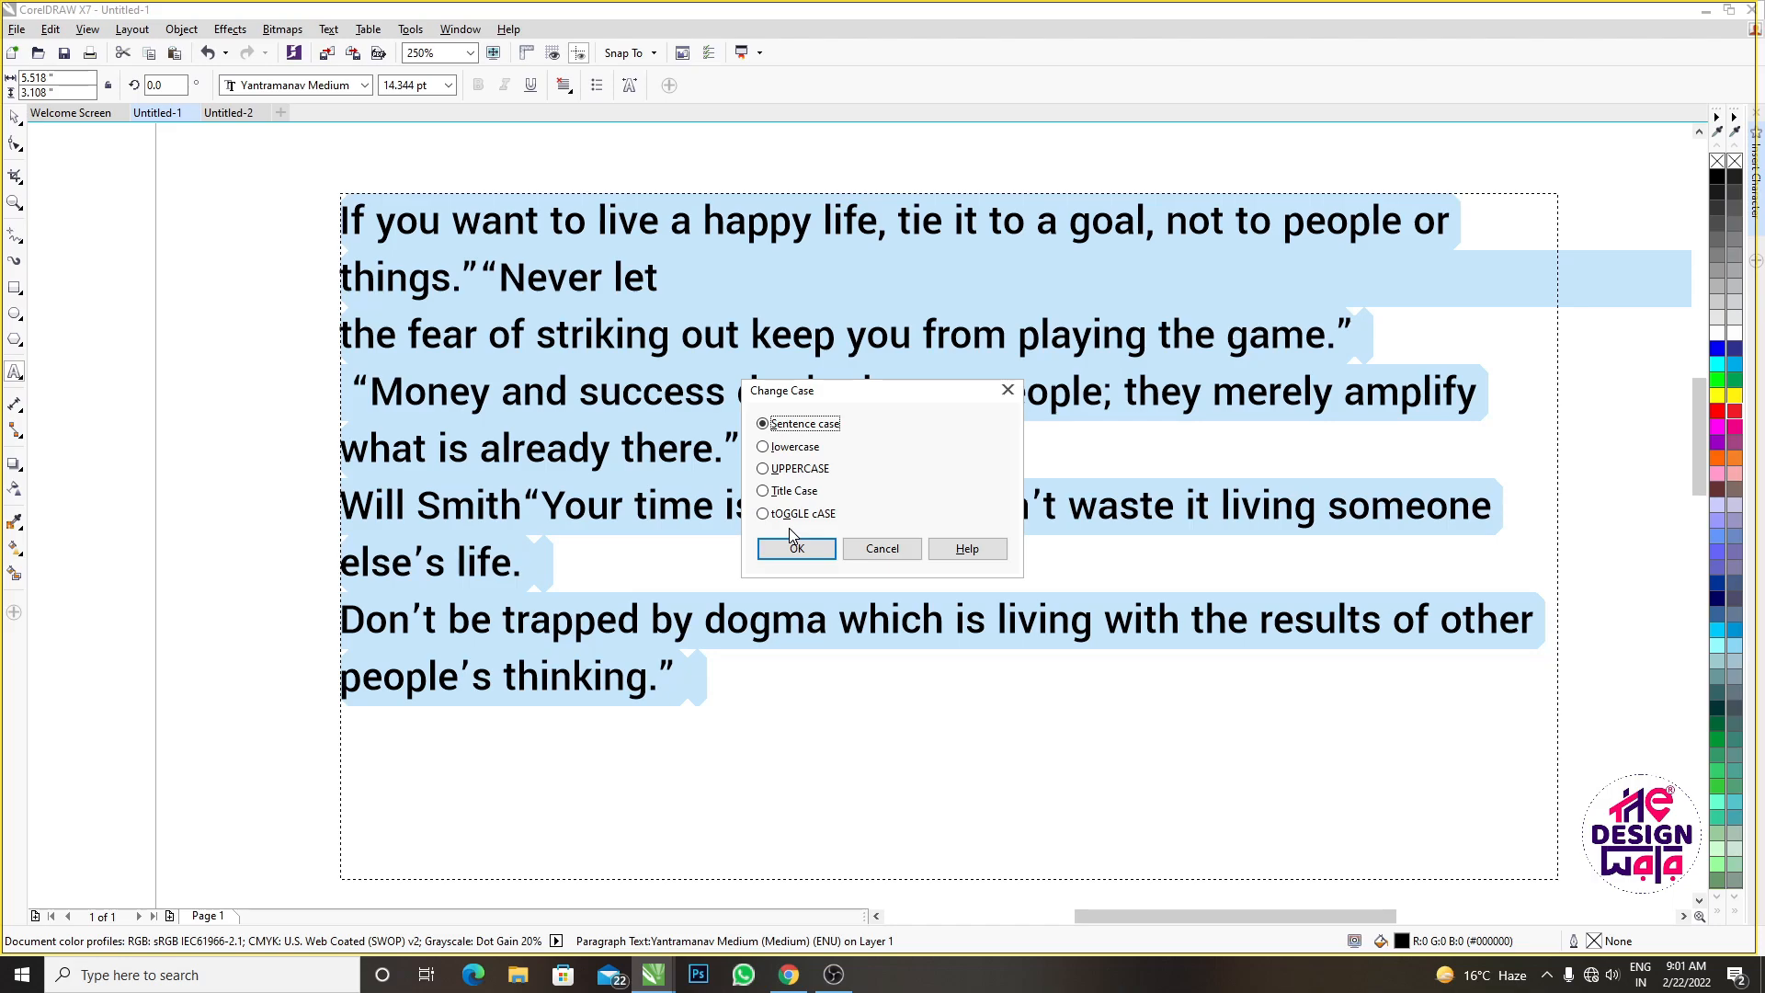
click(882, 548)
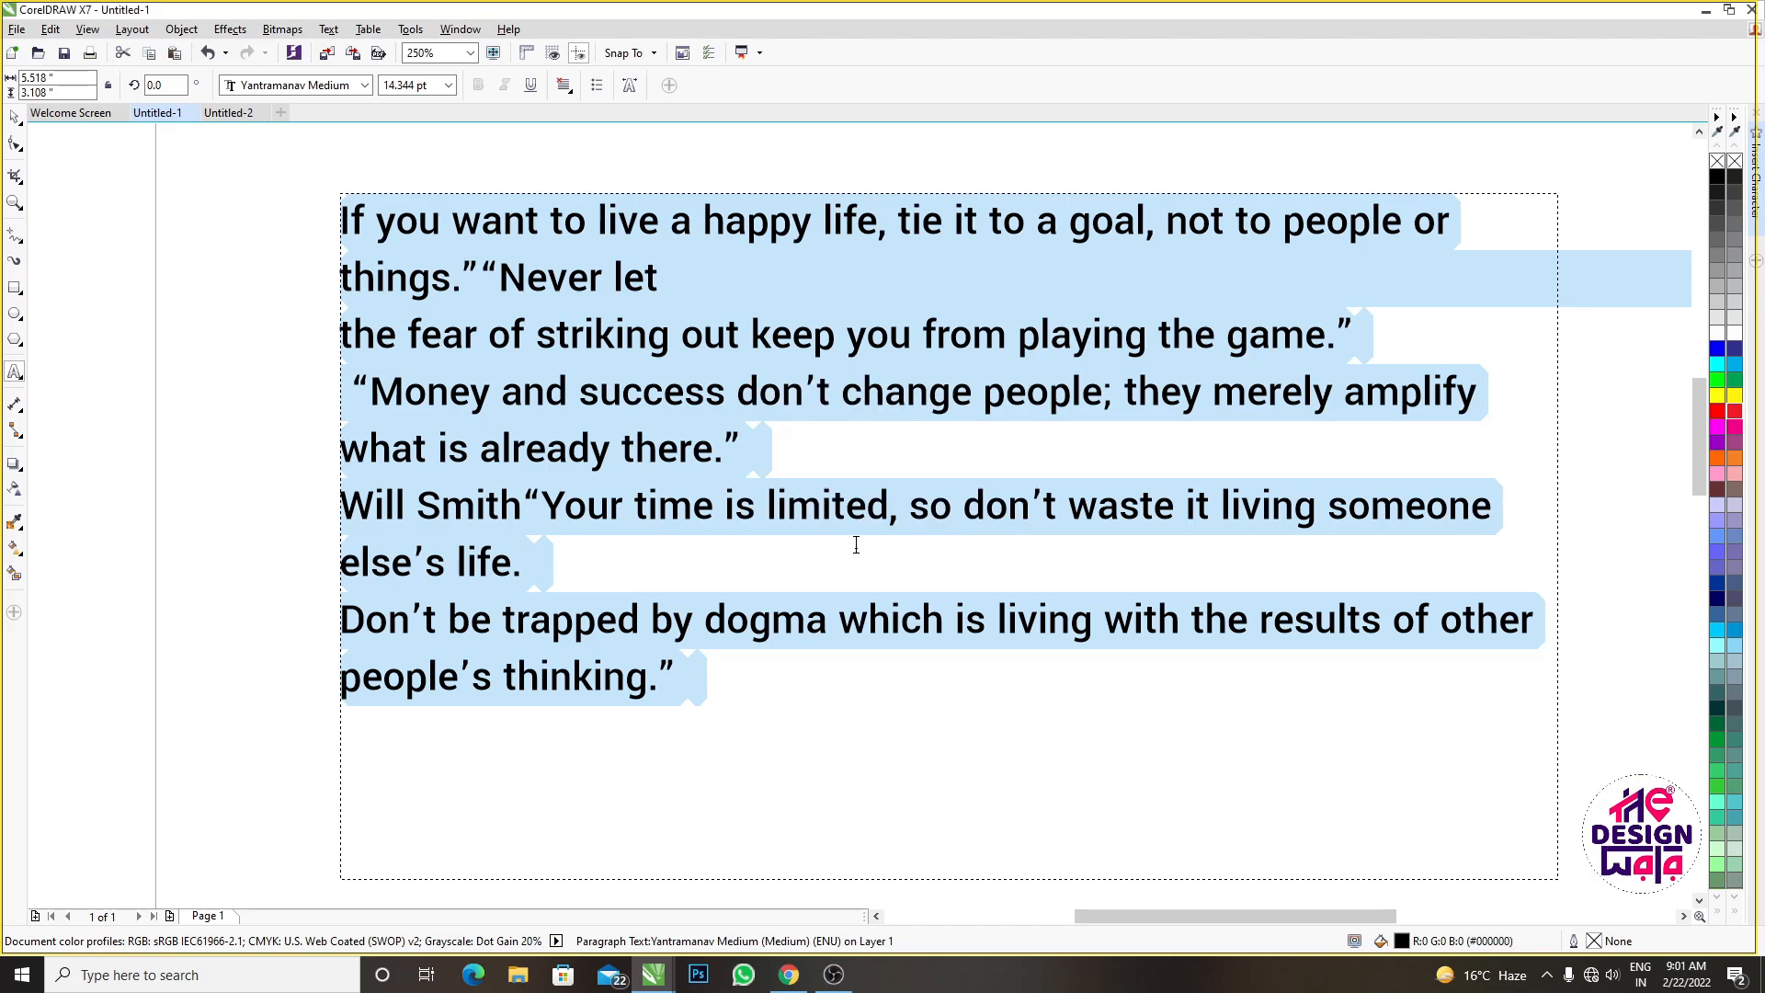
Check the text statistics of the quotes paragraph and close the report
click(332, 30)
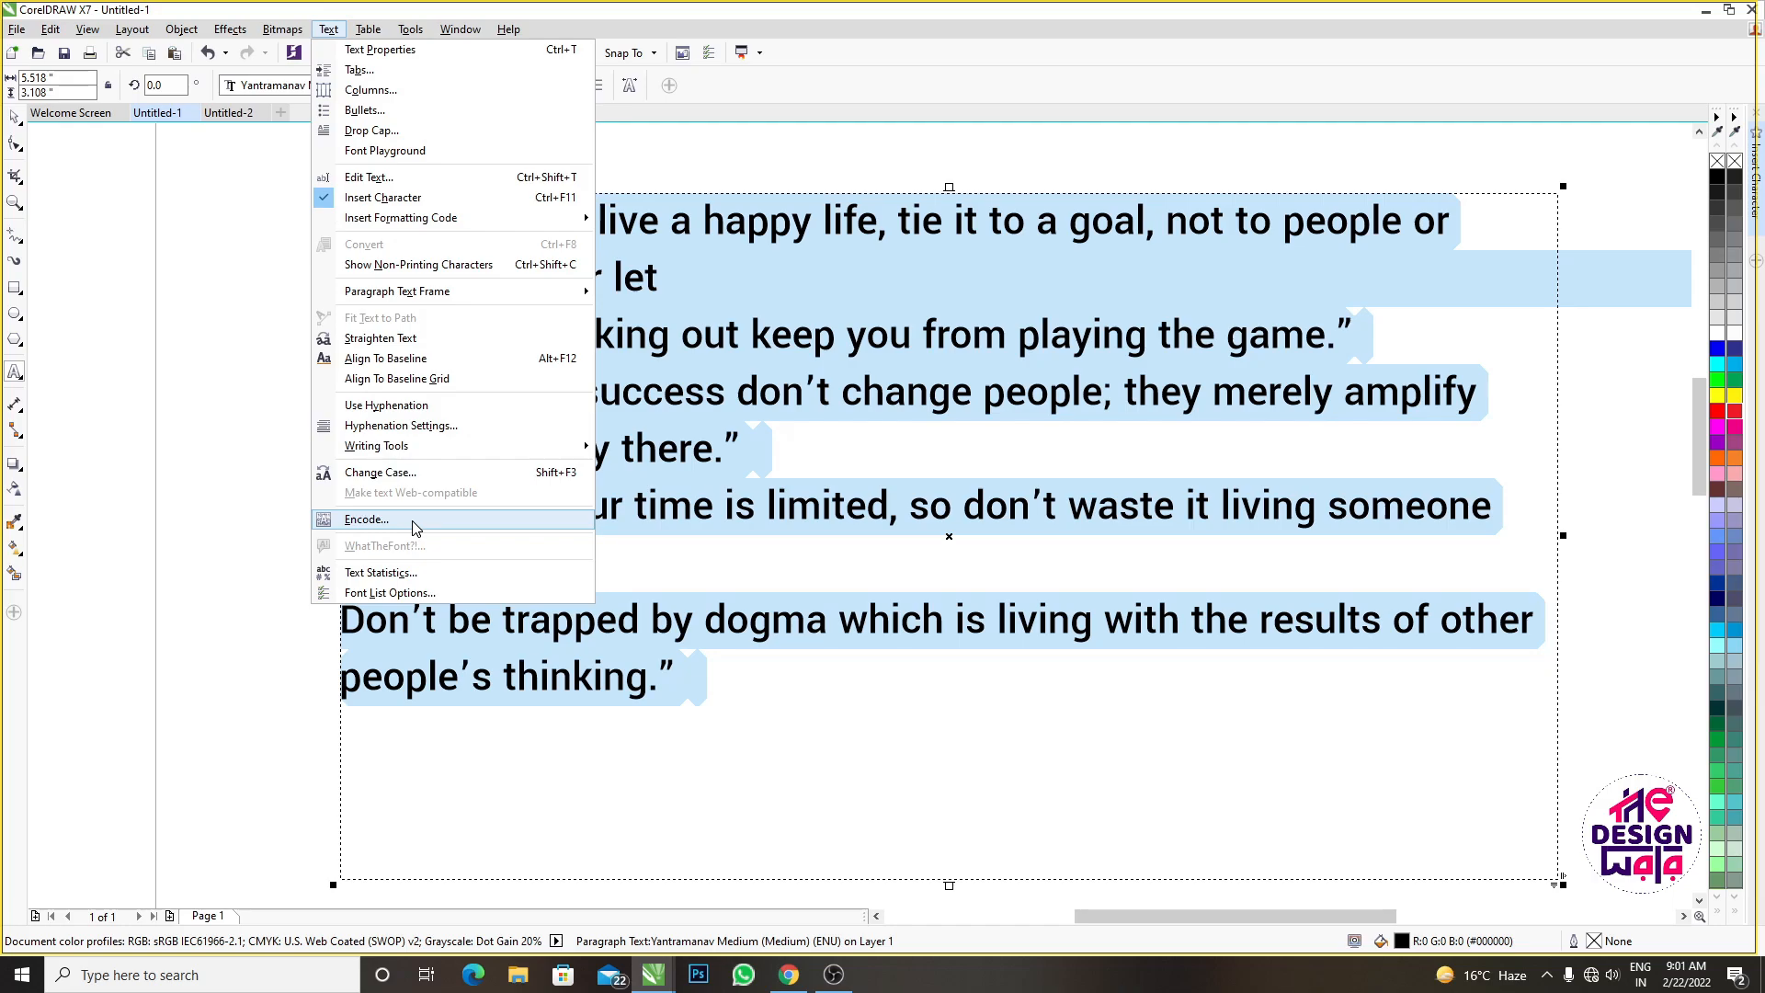
click(393, 572)
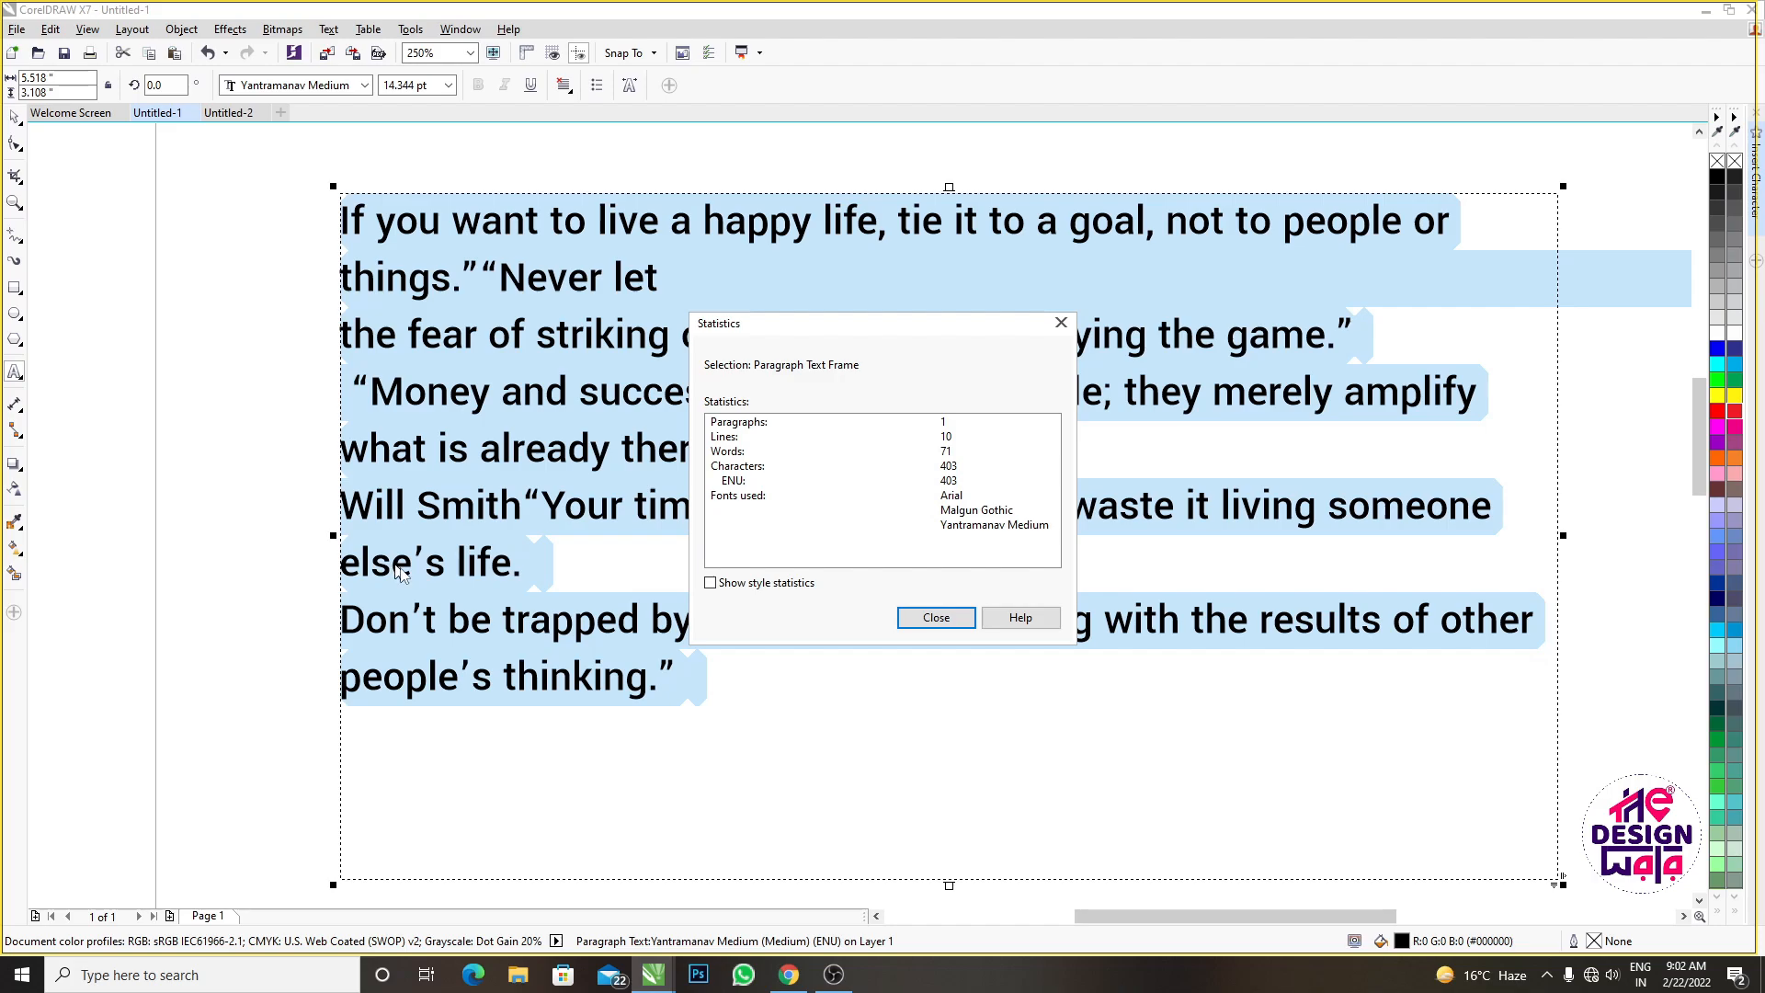
click(919, 623)
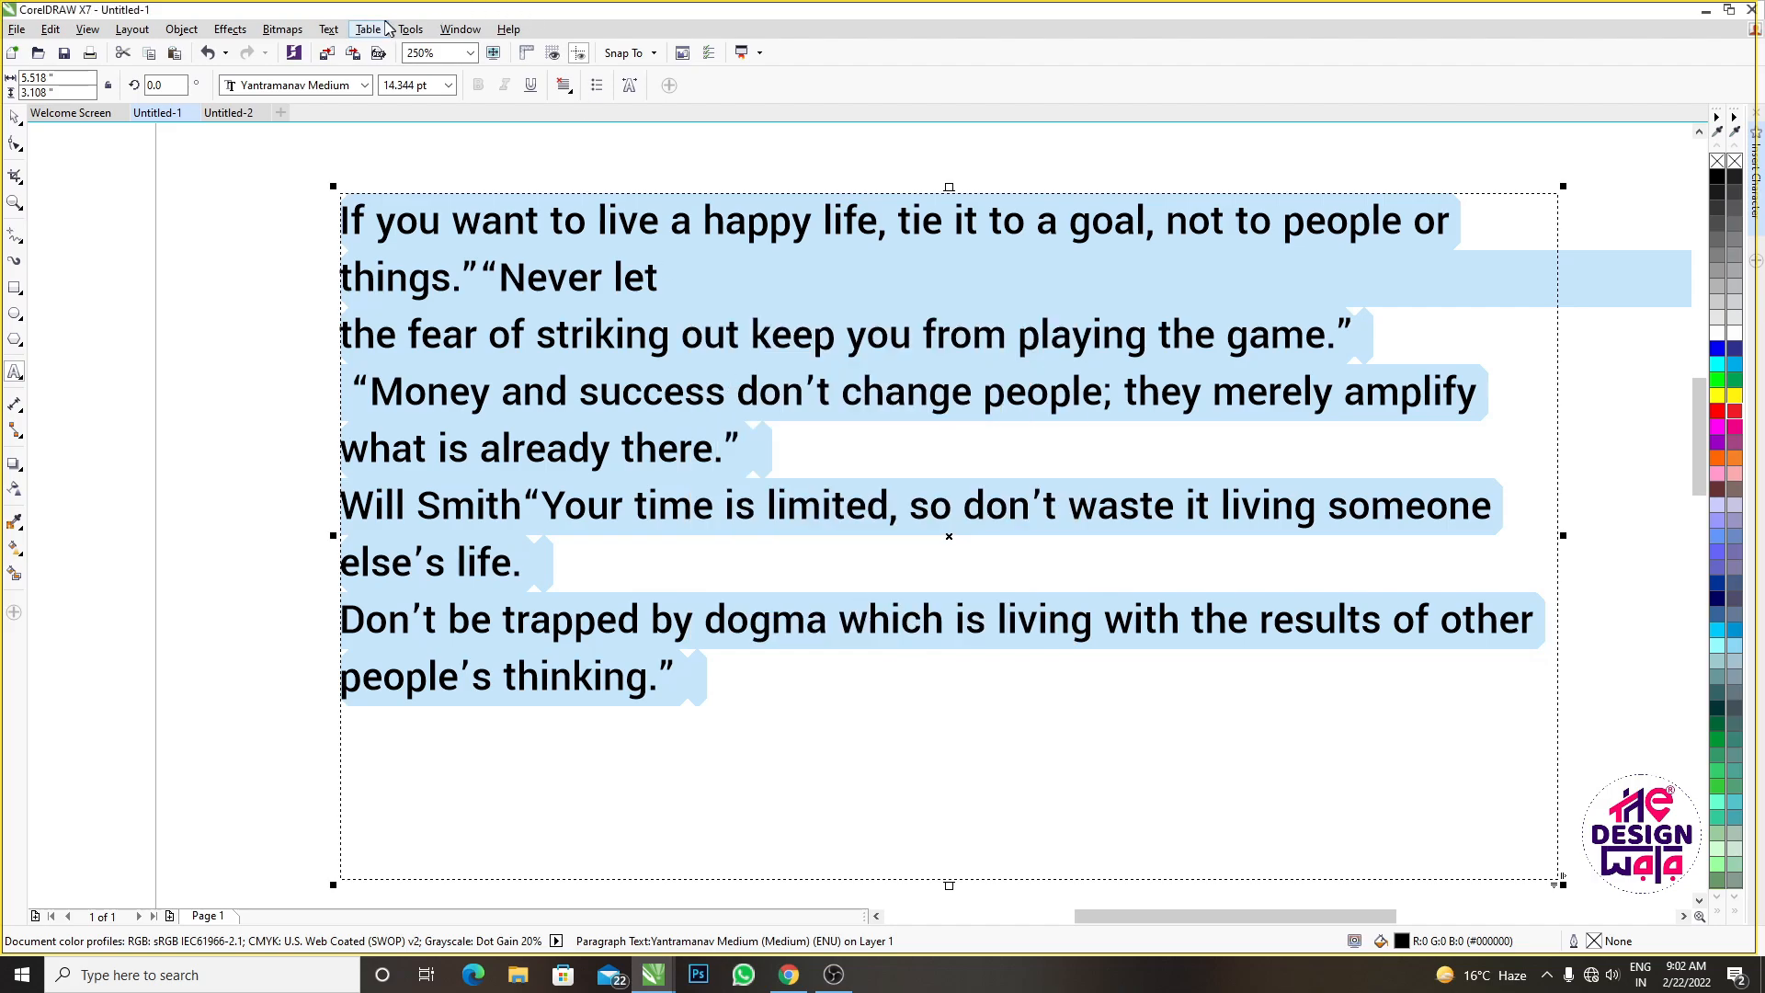
Review the font list options and dismiss them without changes
click(329, 28)
click(361, 593)
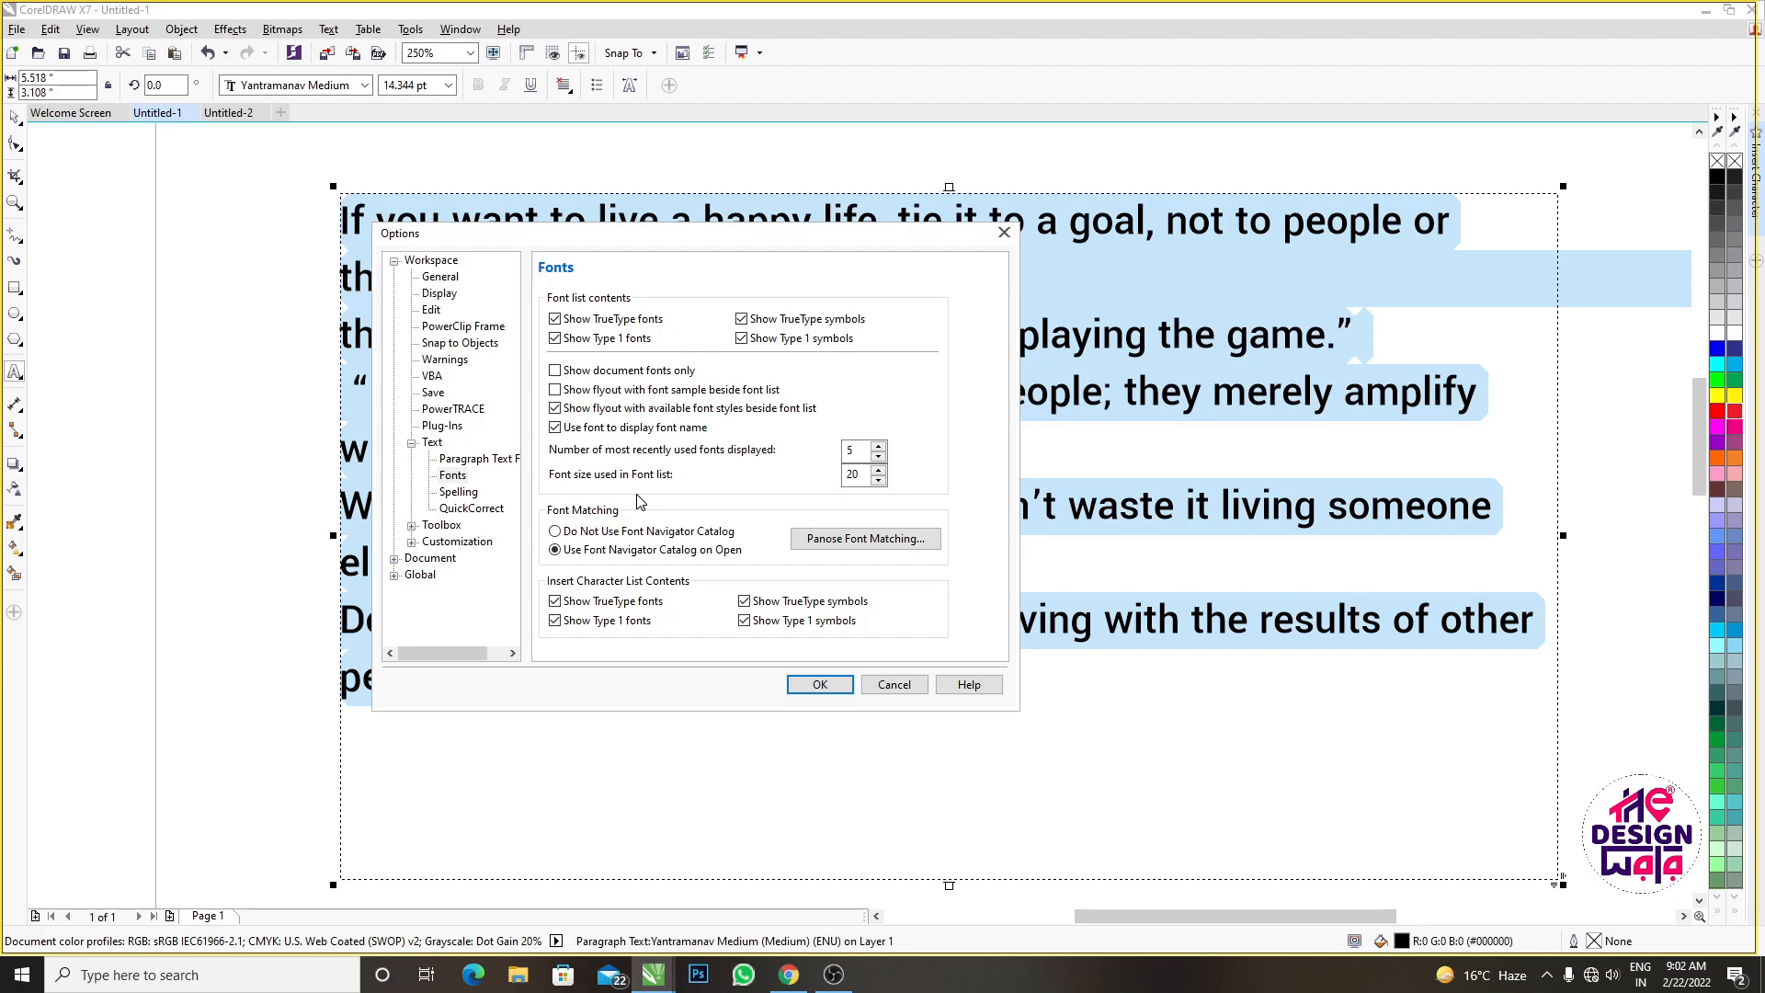
click(894, 685)
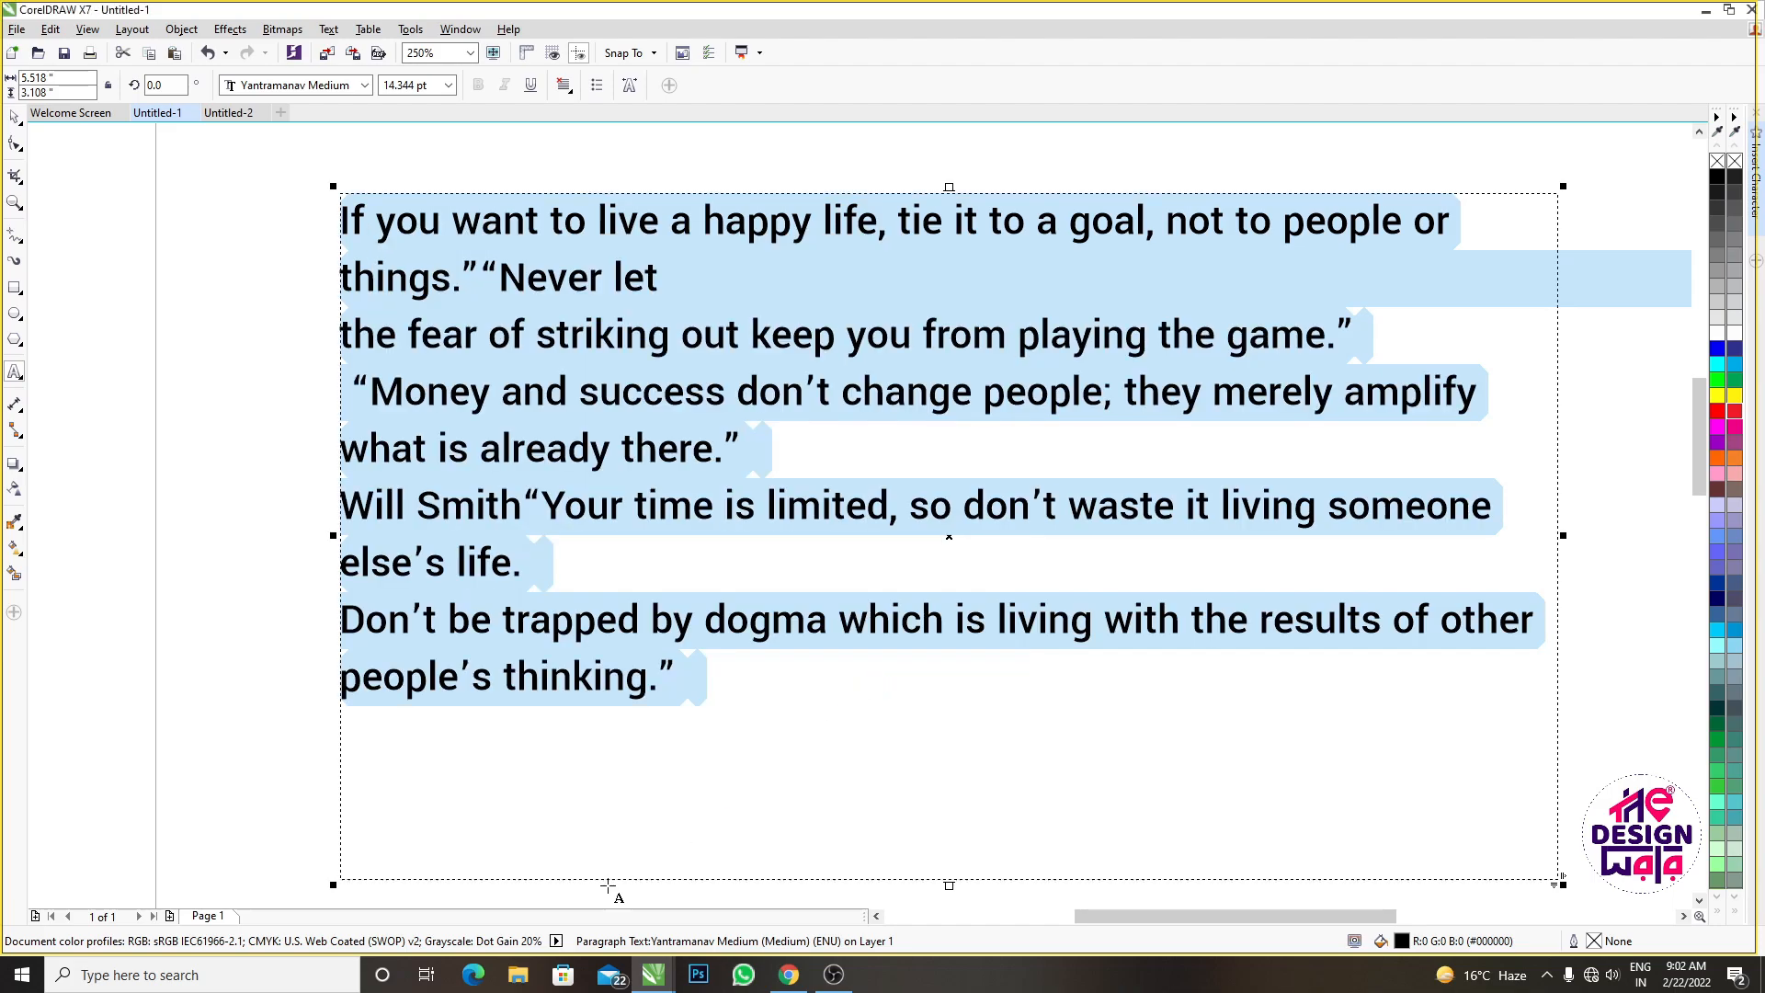
Select the paragraph text frame with the Pick tool and delete it from the page
right_click(230, 519)
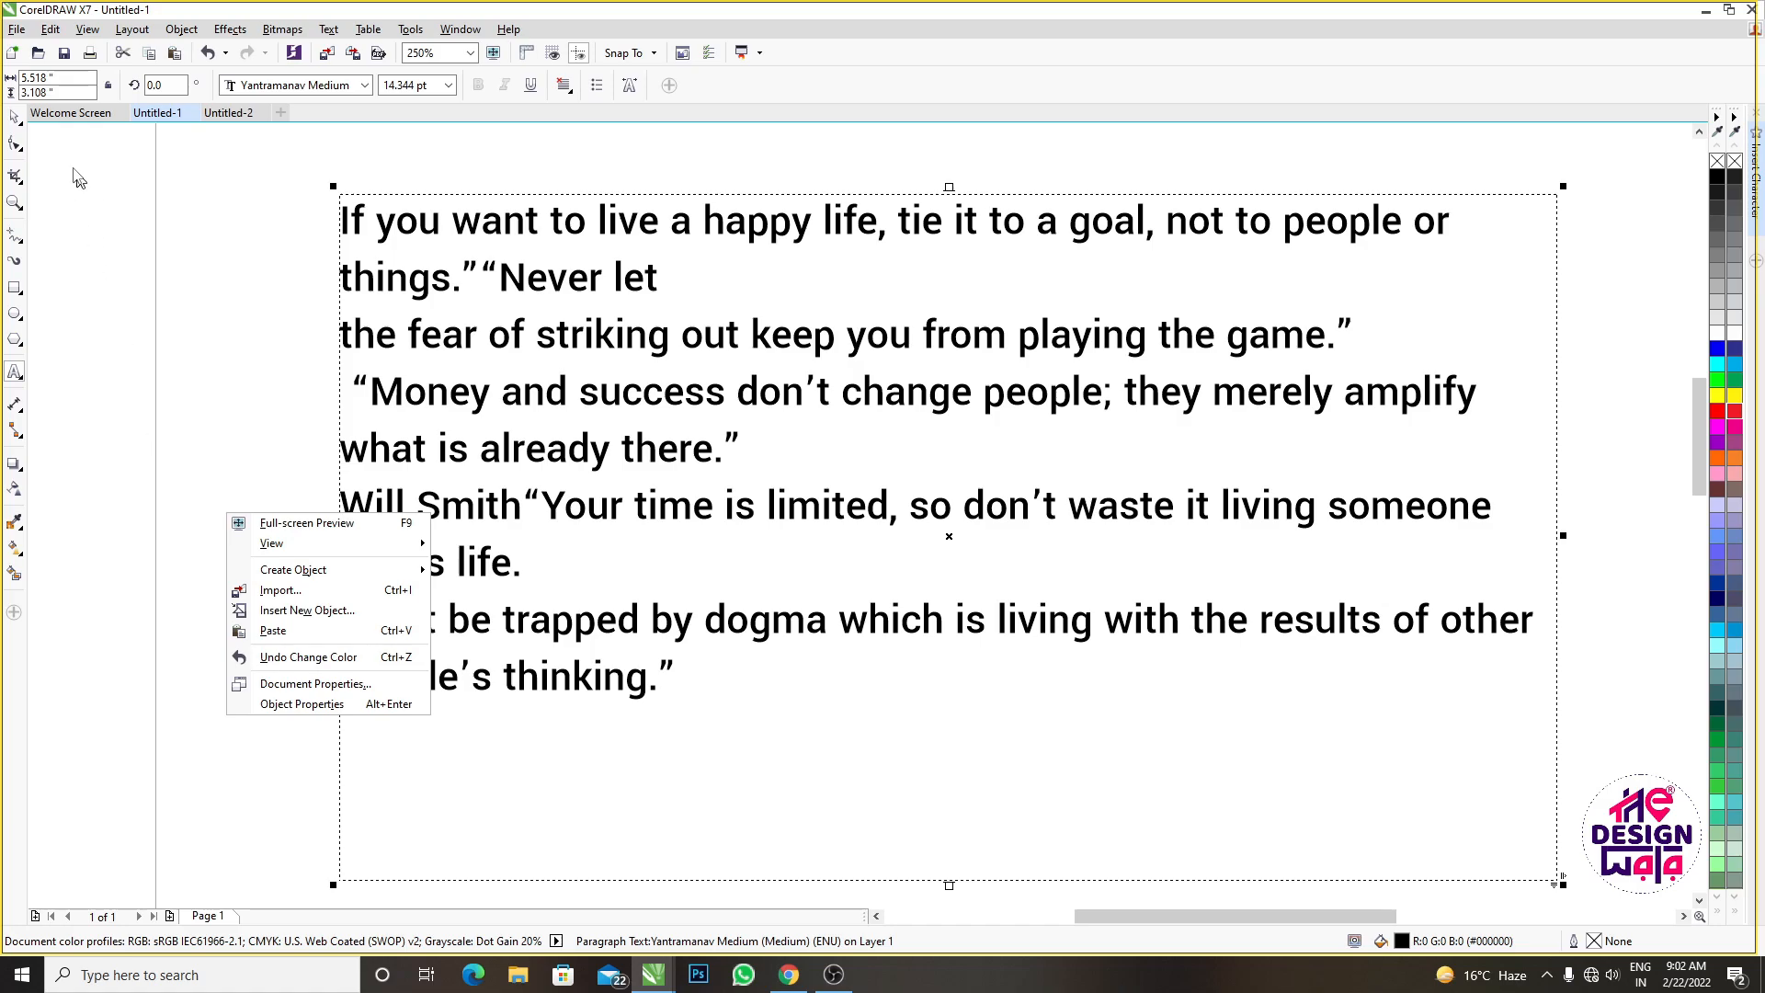
click(15, 119)
scroll(565, 445, down, 3)
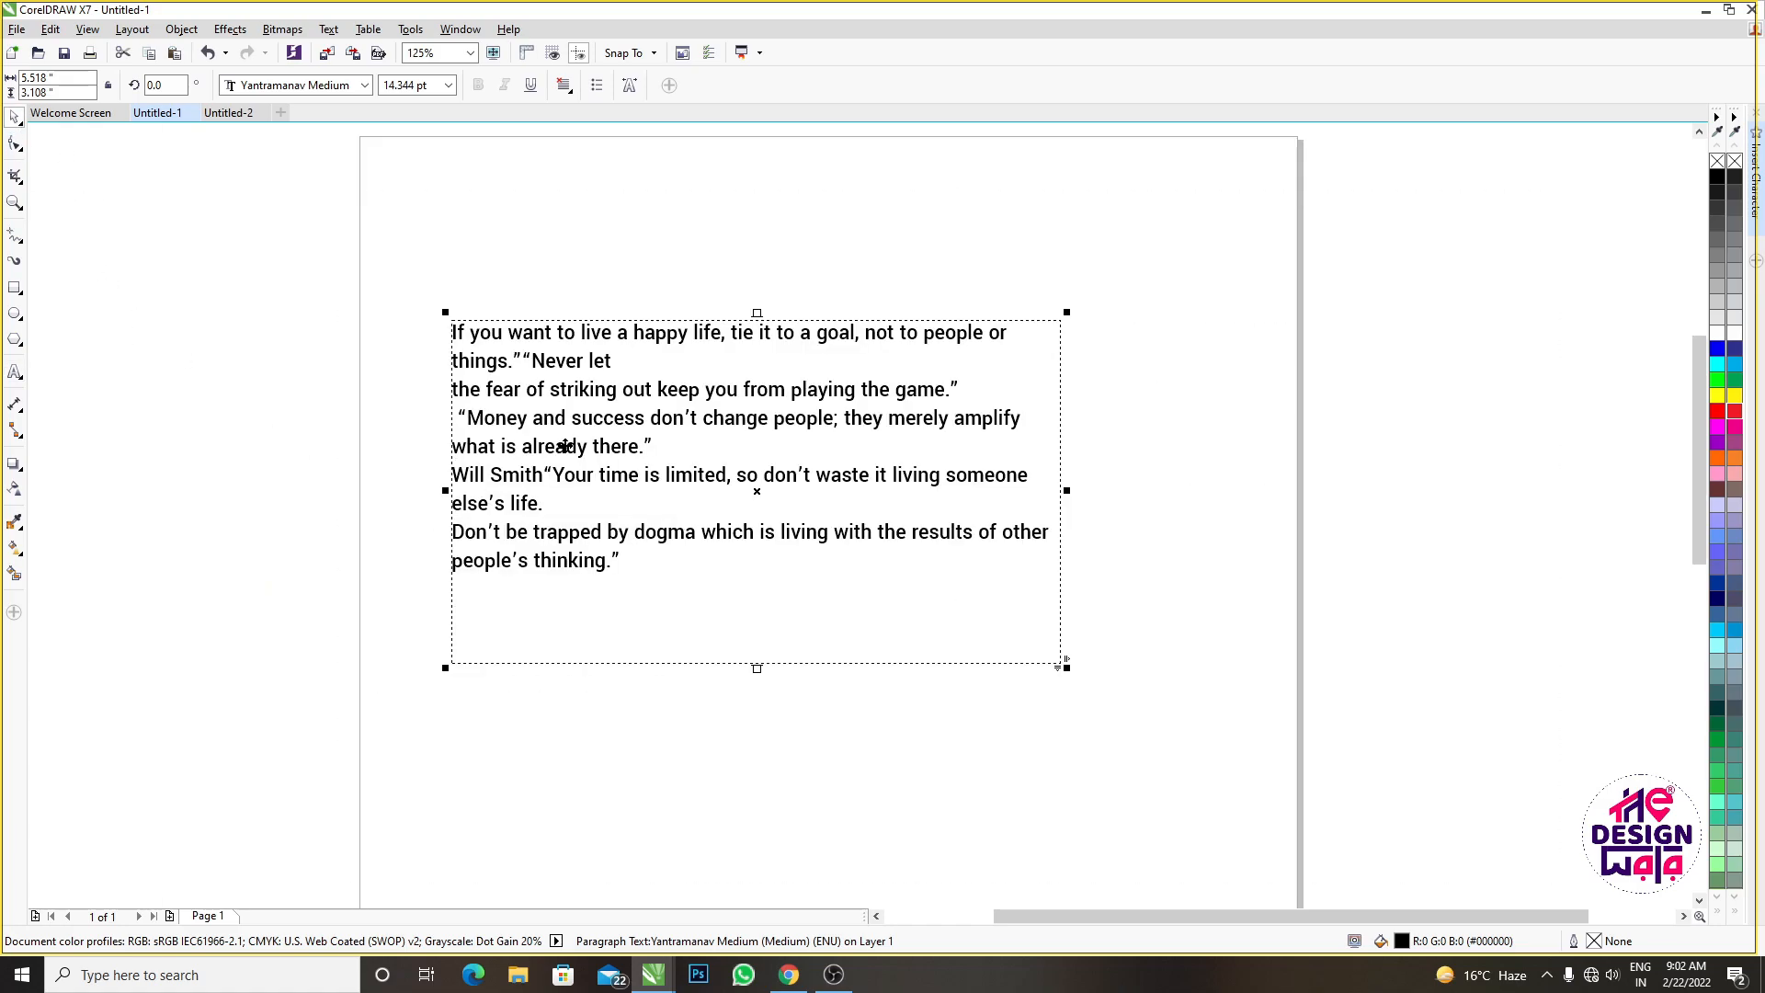
click(566, 443)
key(Delete)
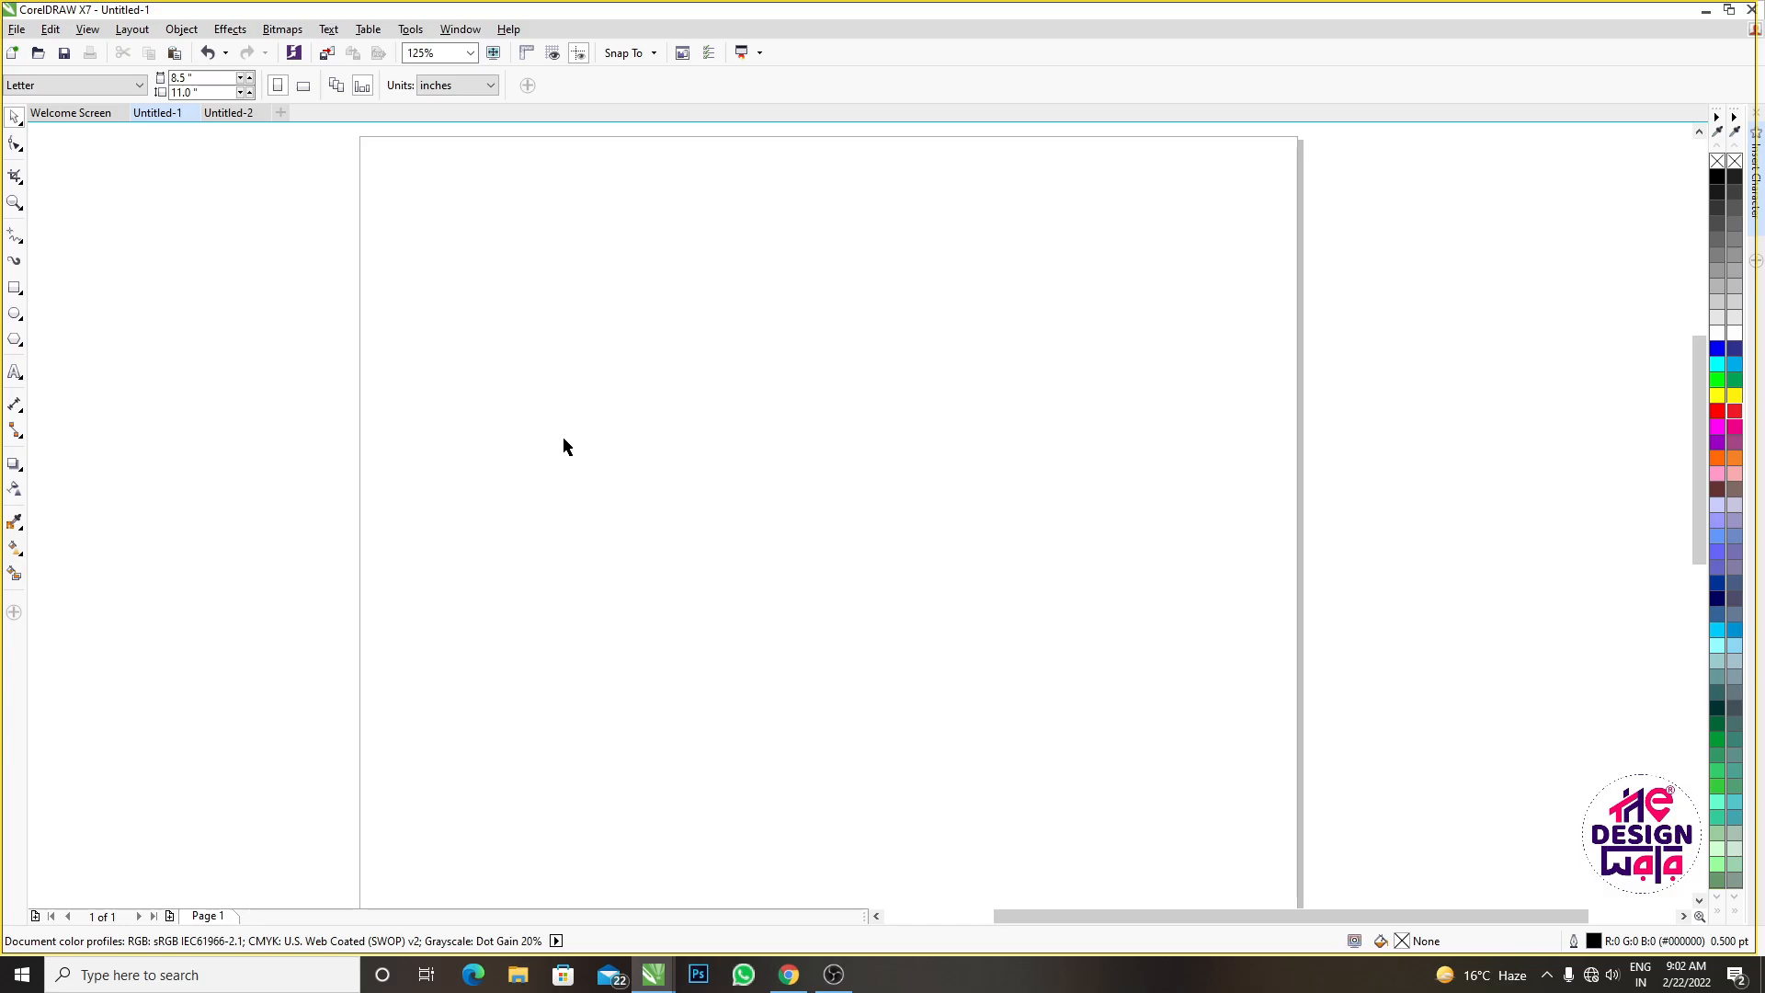
Display the Text Properties docker to show its character, paragraph and frame settings, and collapse it
click(328, 30)
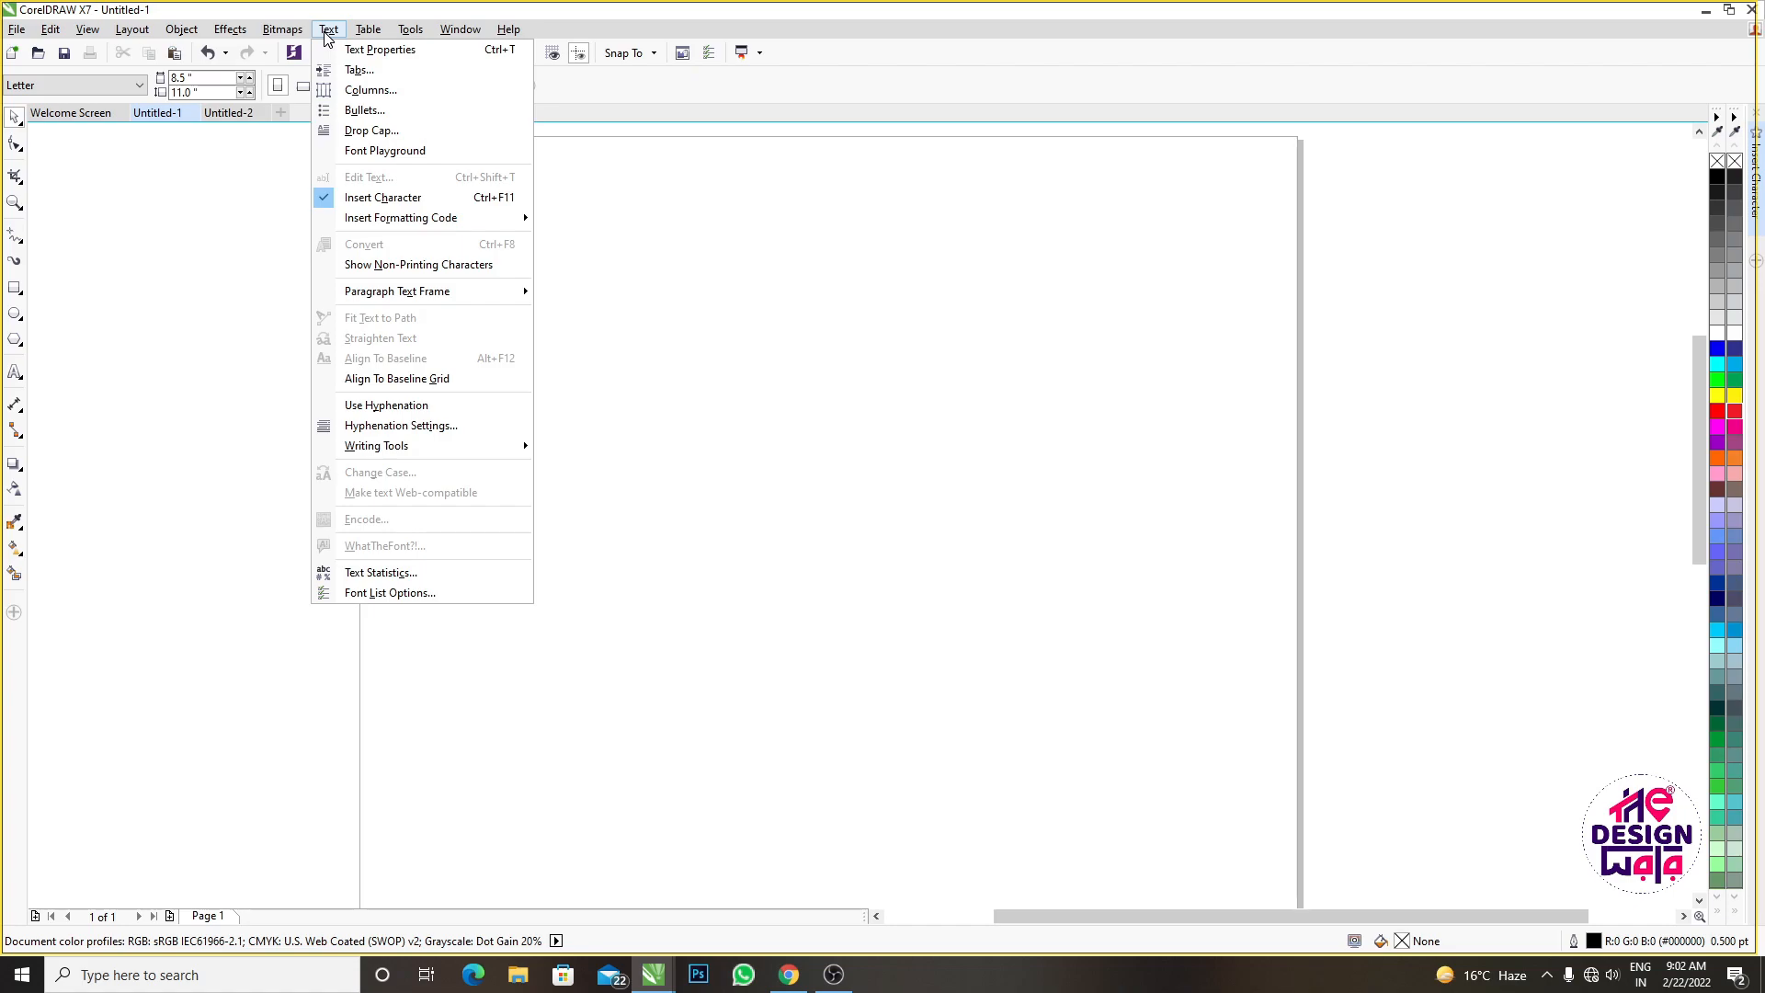
click(387, 49)
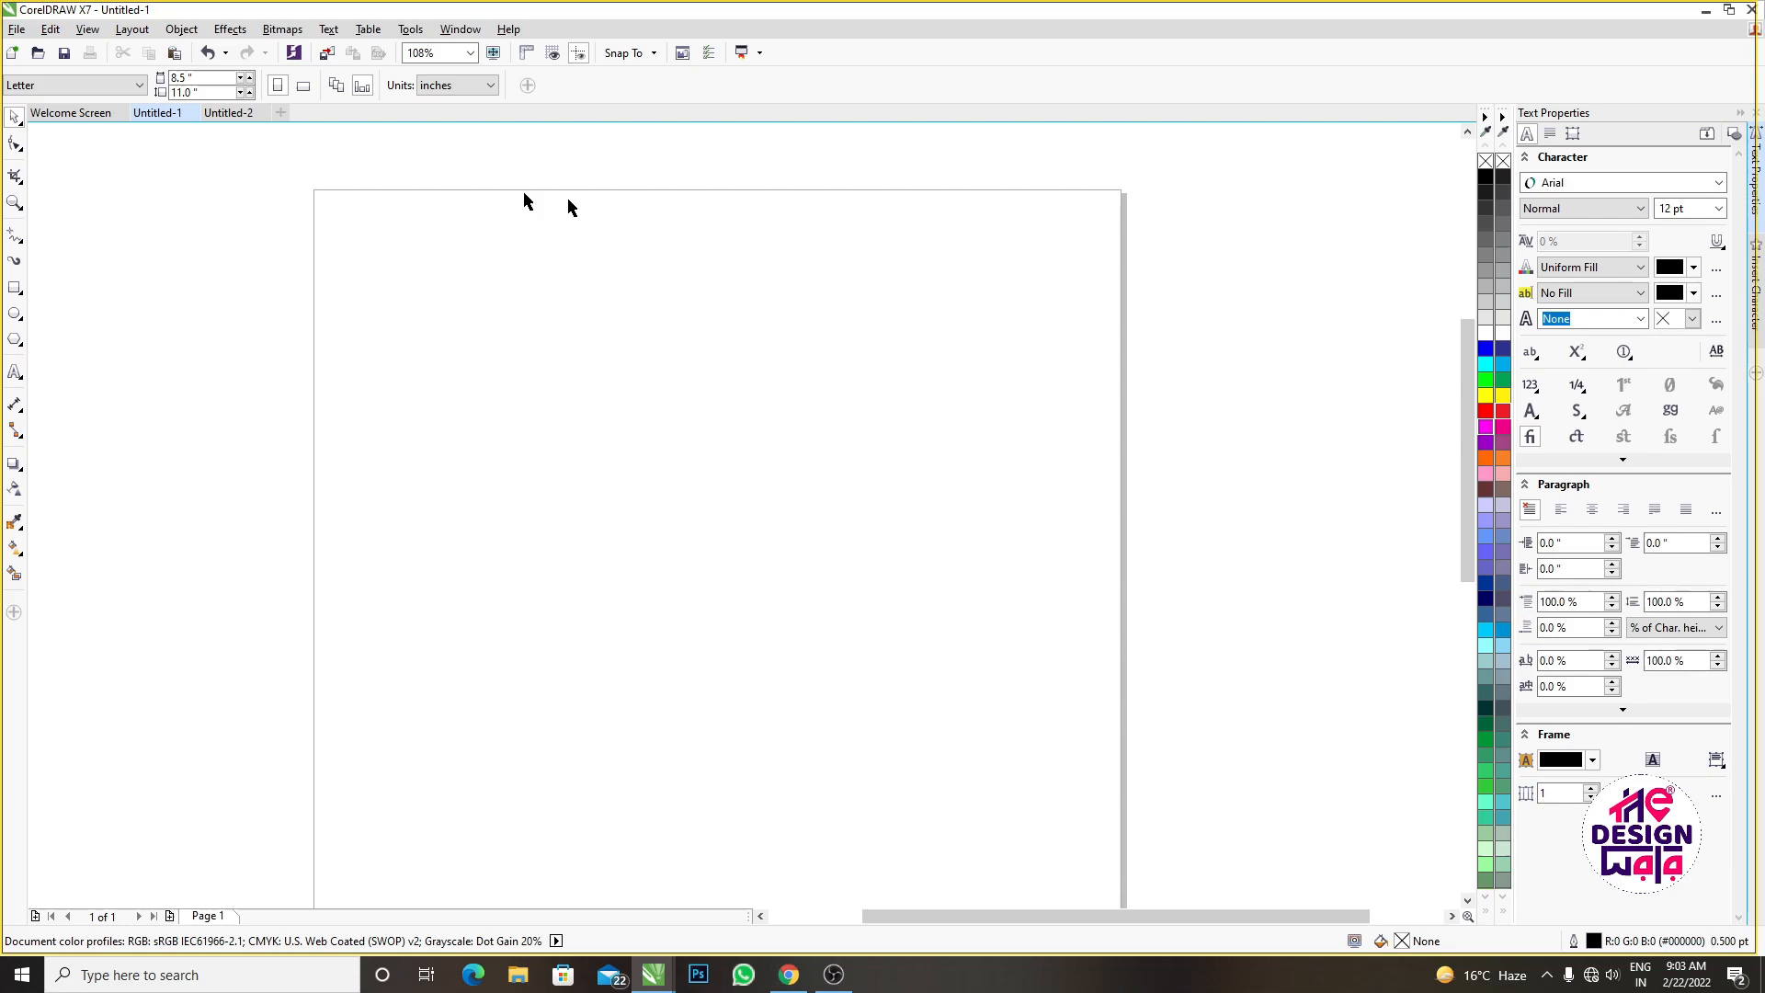
click(332, 30)
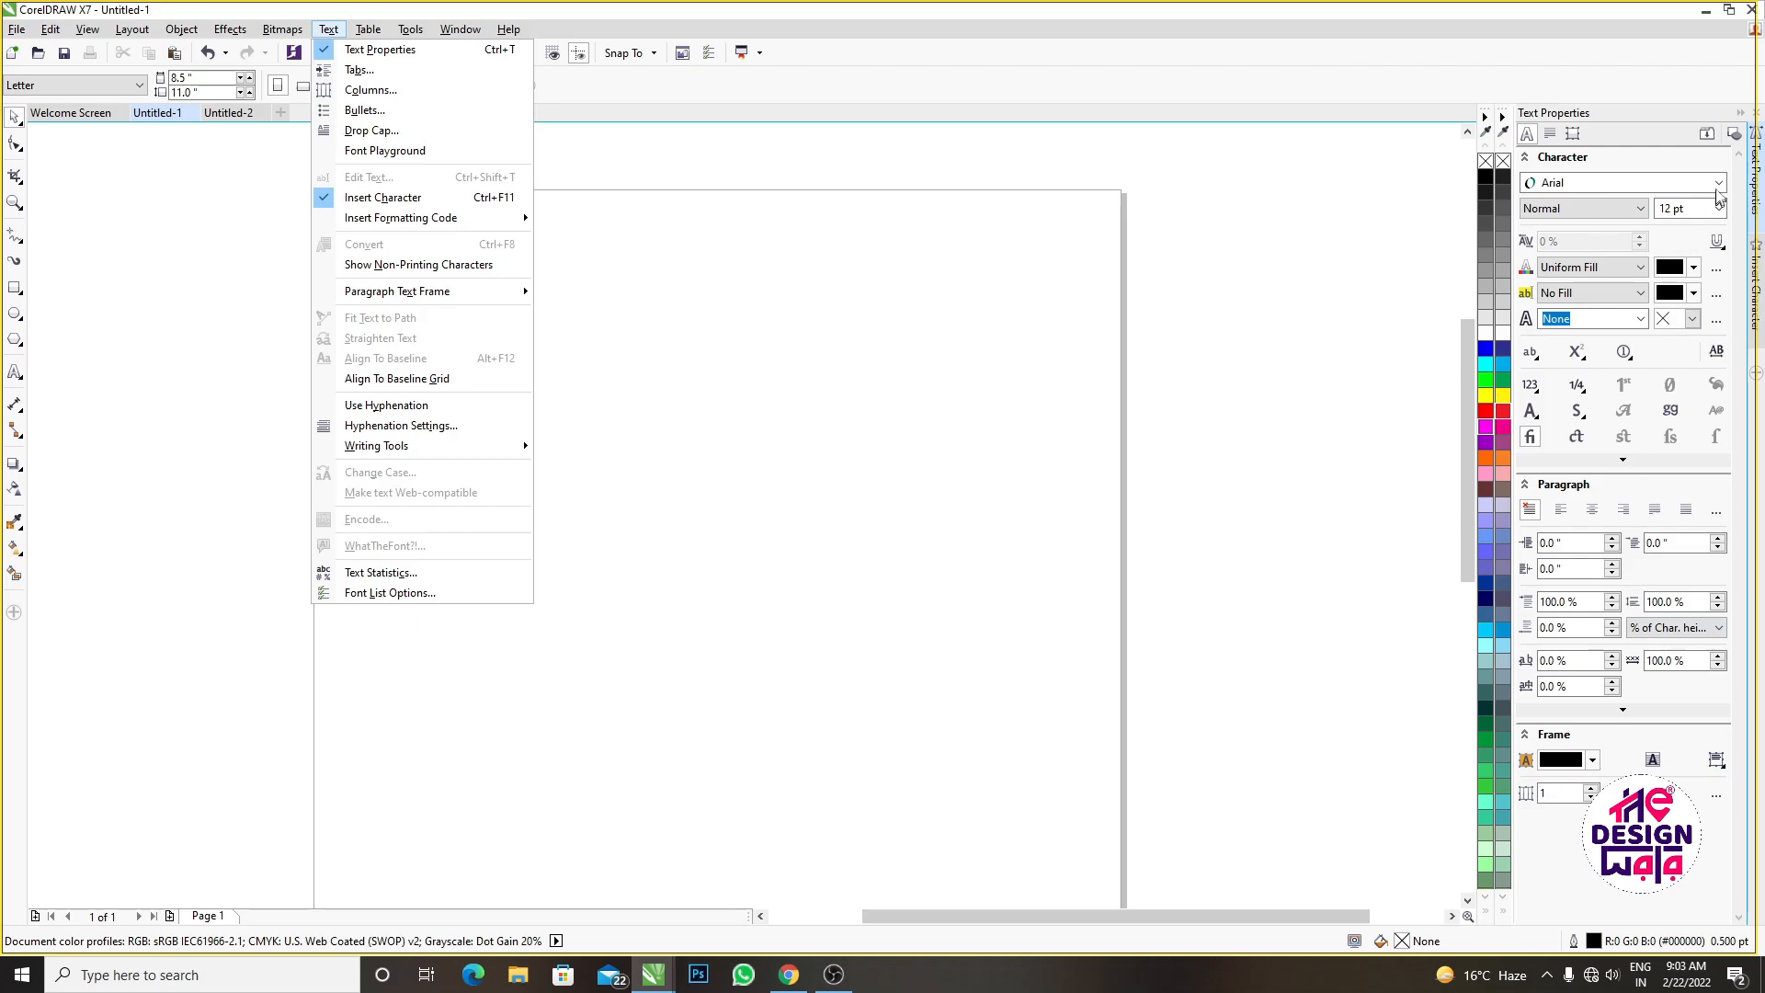
click(1740, 112)
scroll(405, 303, down, 4)
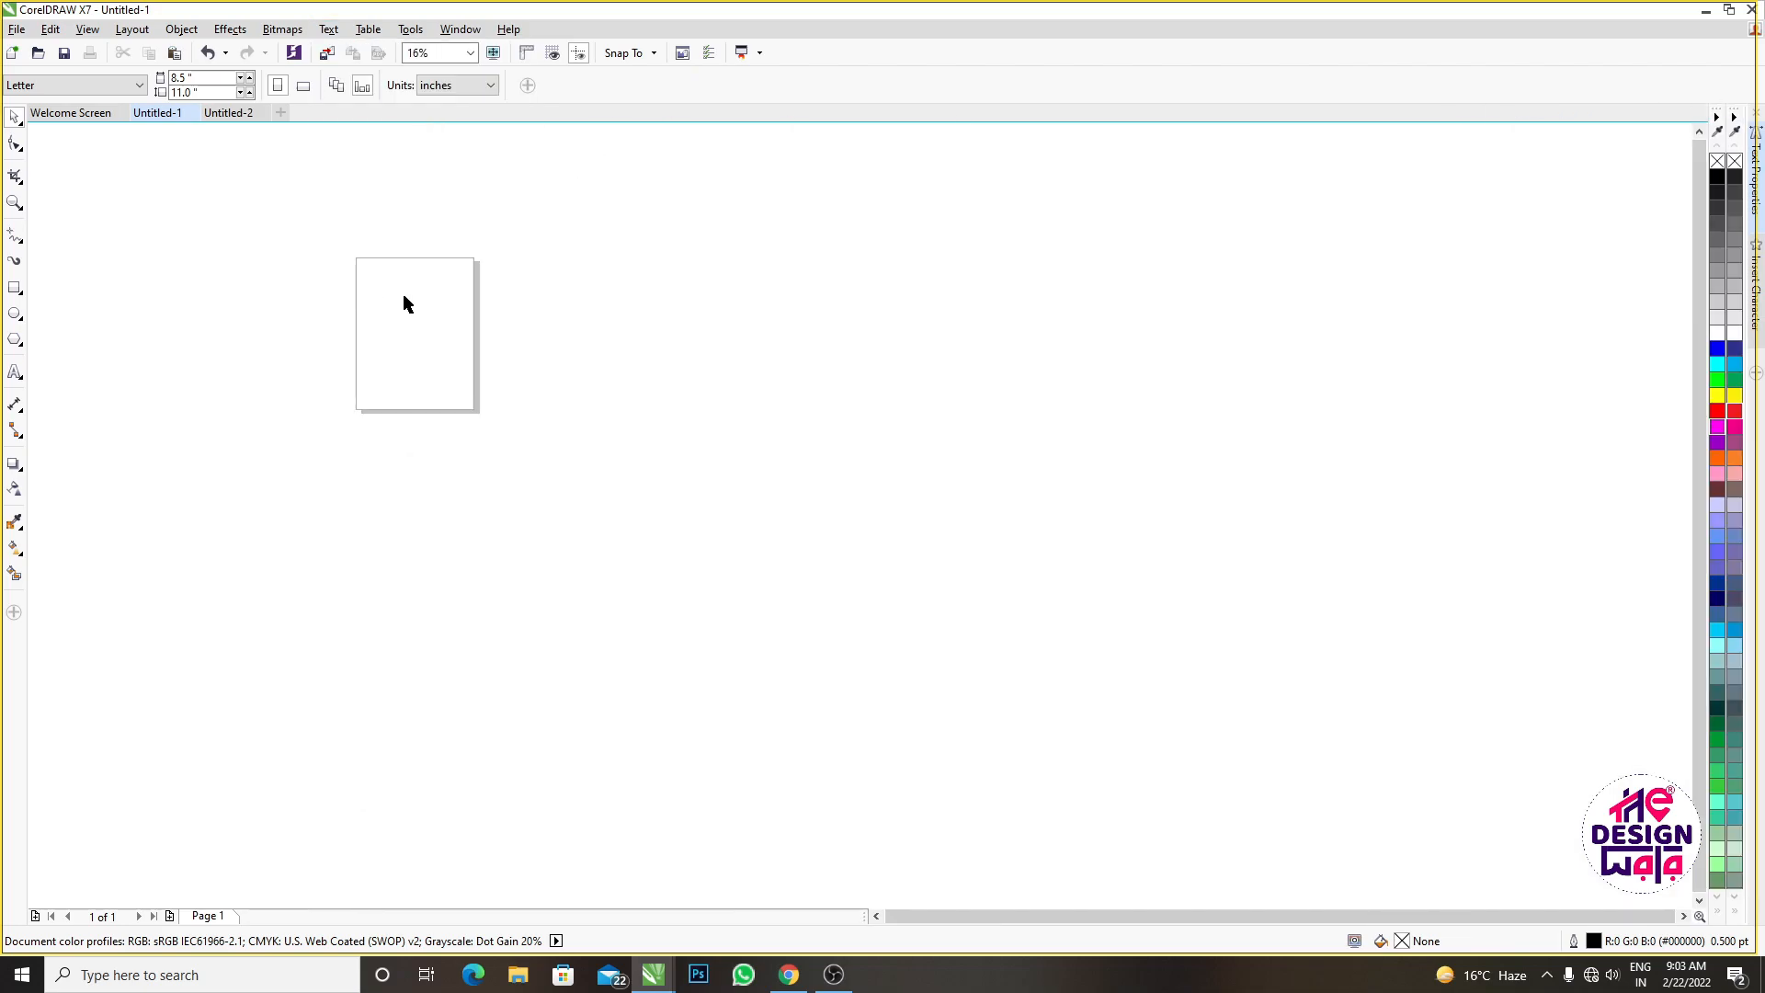
scroll(338, 224, up, 3)
scroll(614, 437, down, 2)
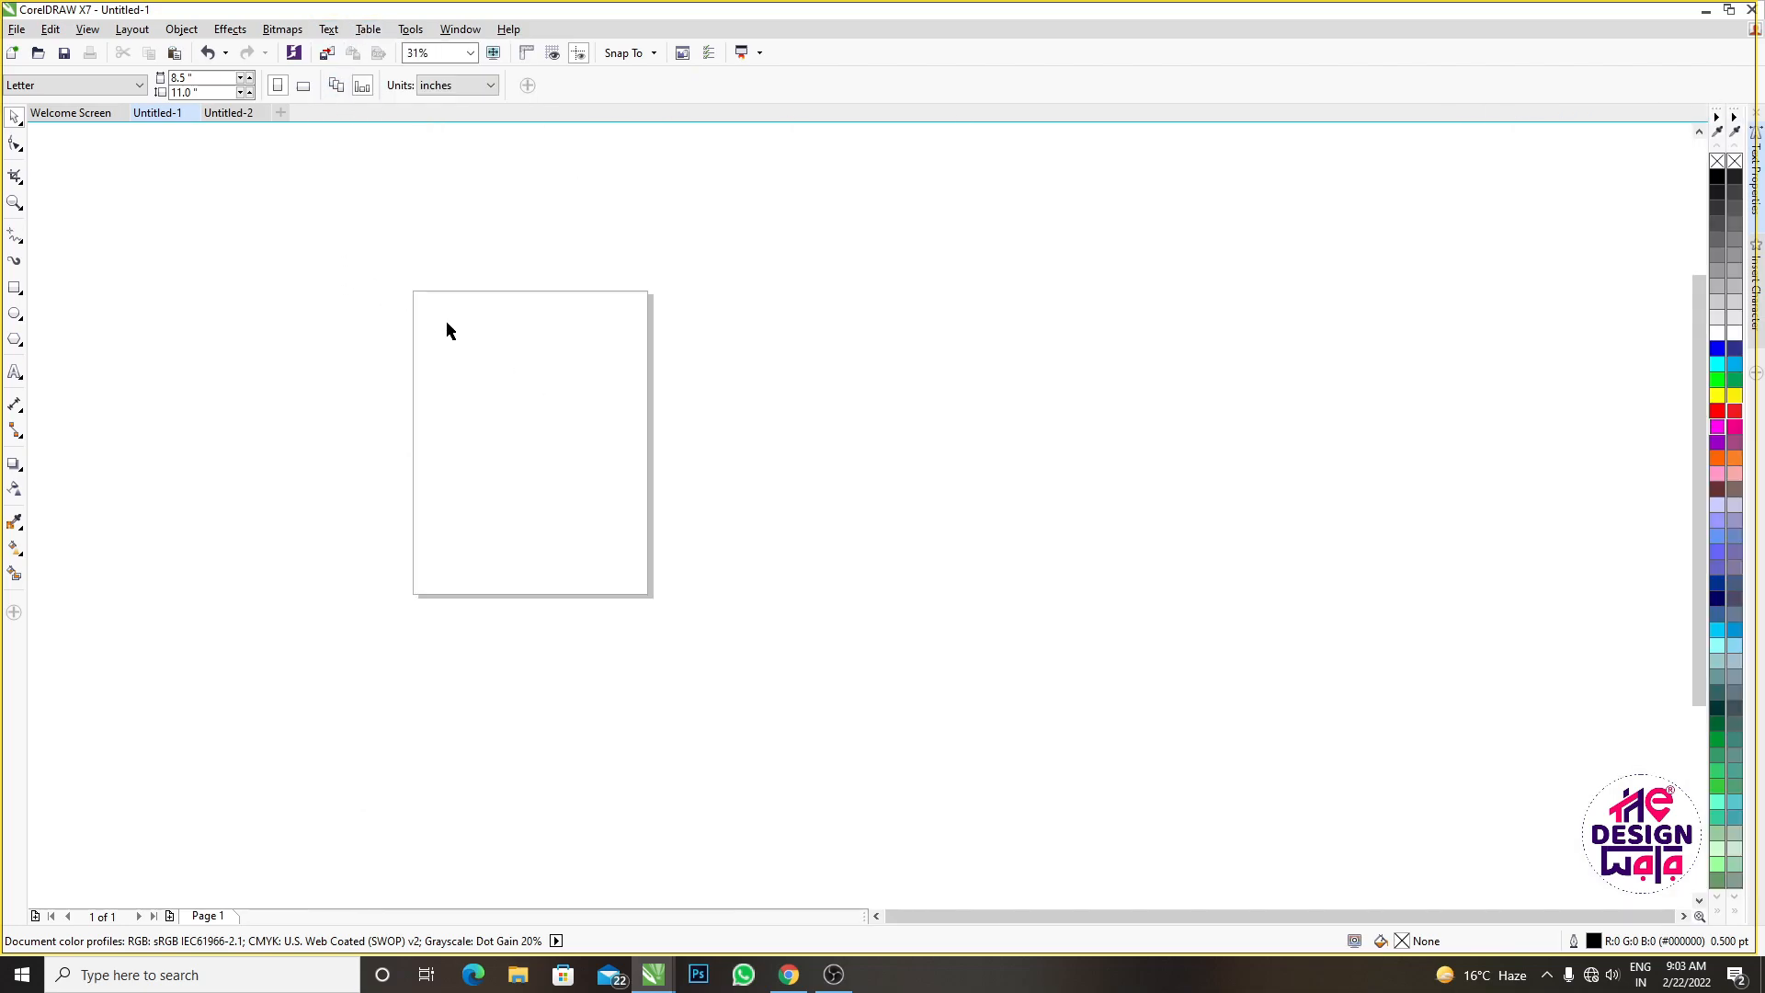
scroll(445, 331, up, 2)
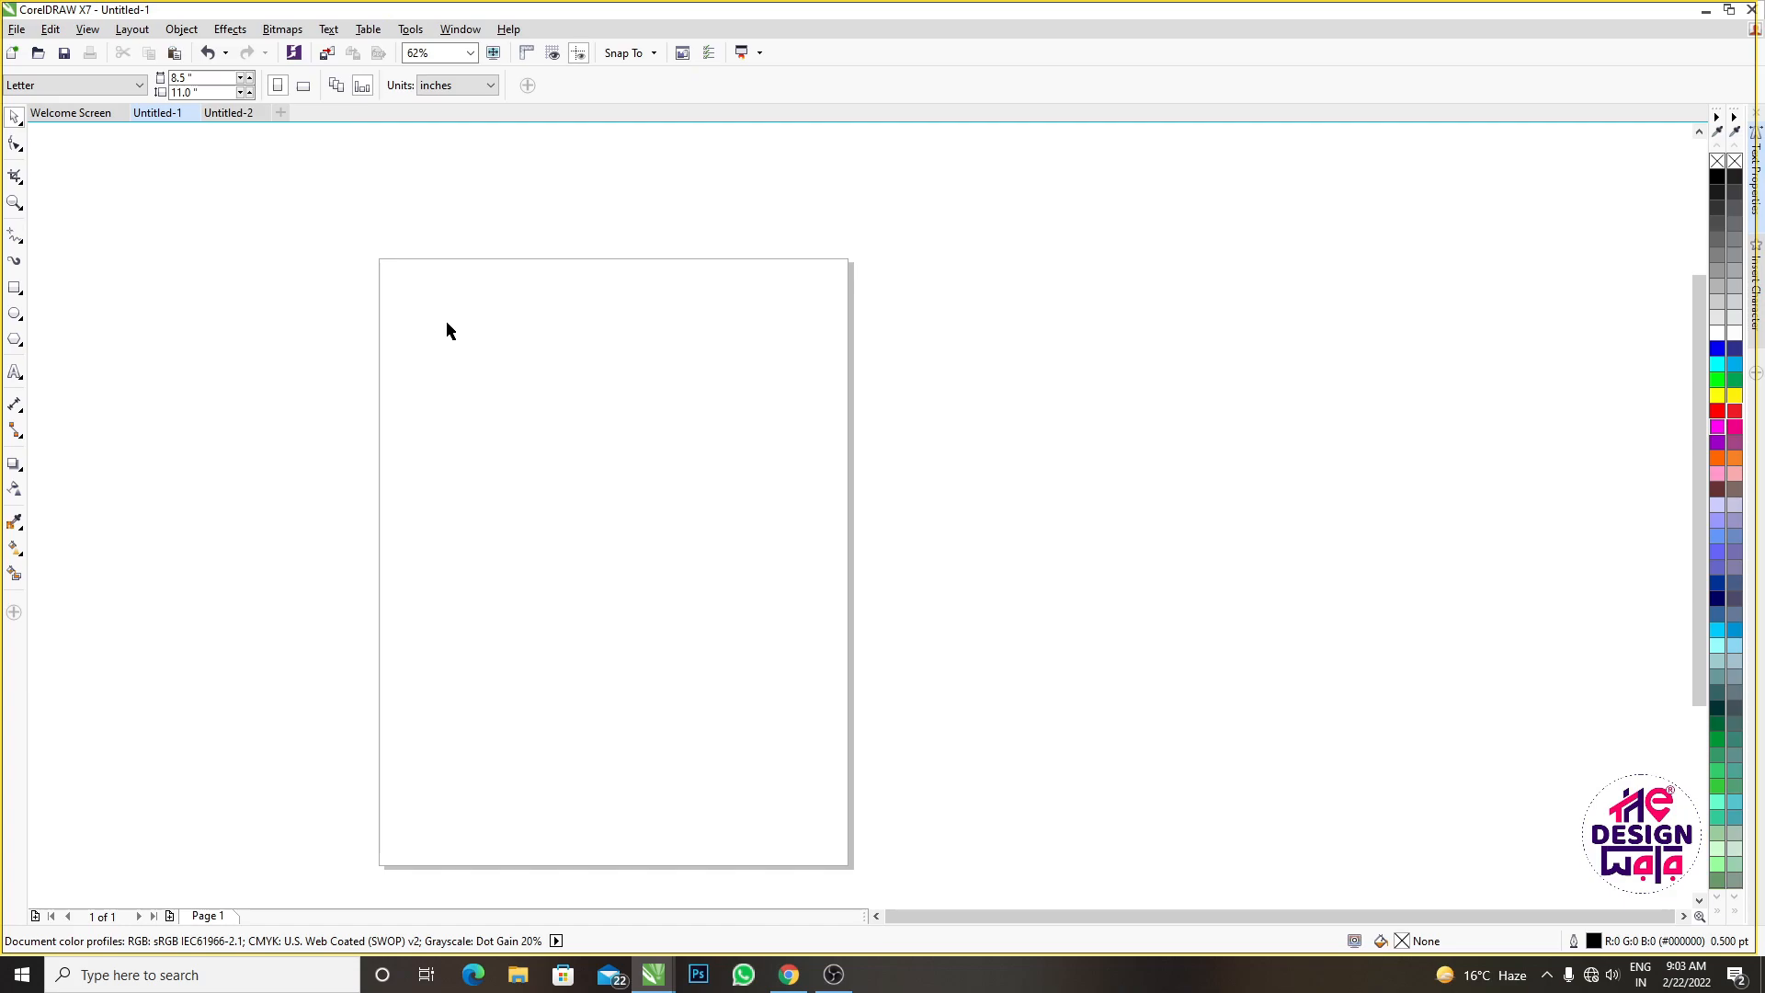
click(21, 292)
click(19, 122)
click(15, 119)
scroll(764, 387, down, 2)
scroll(619, 387, up, 2)
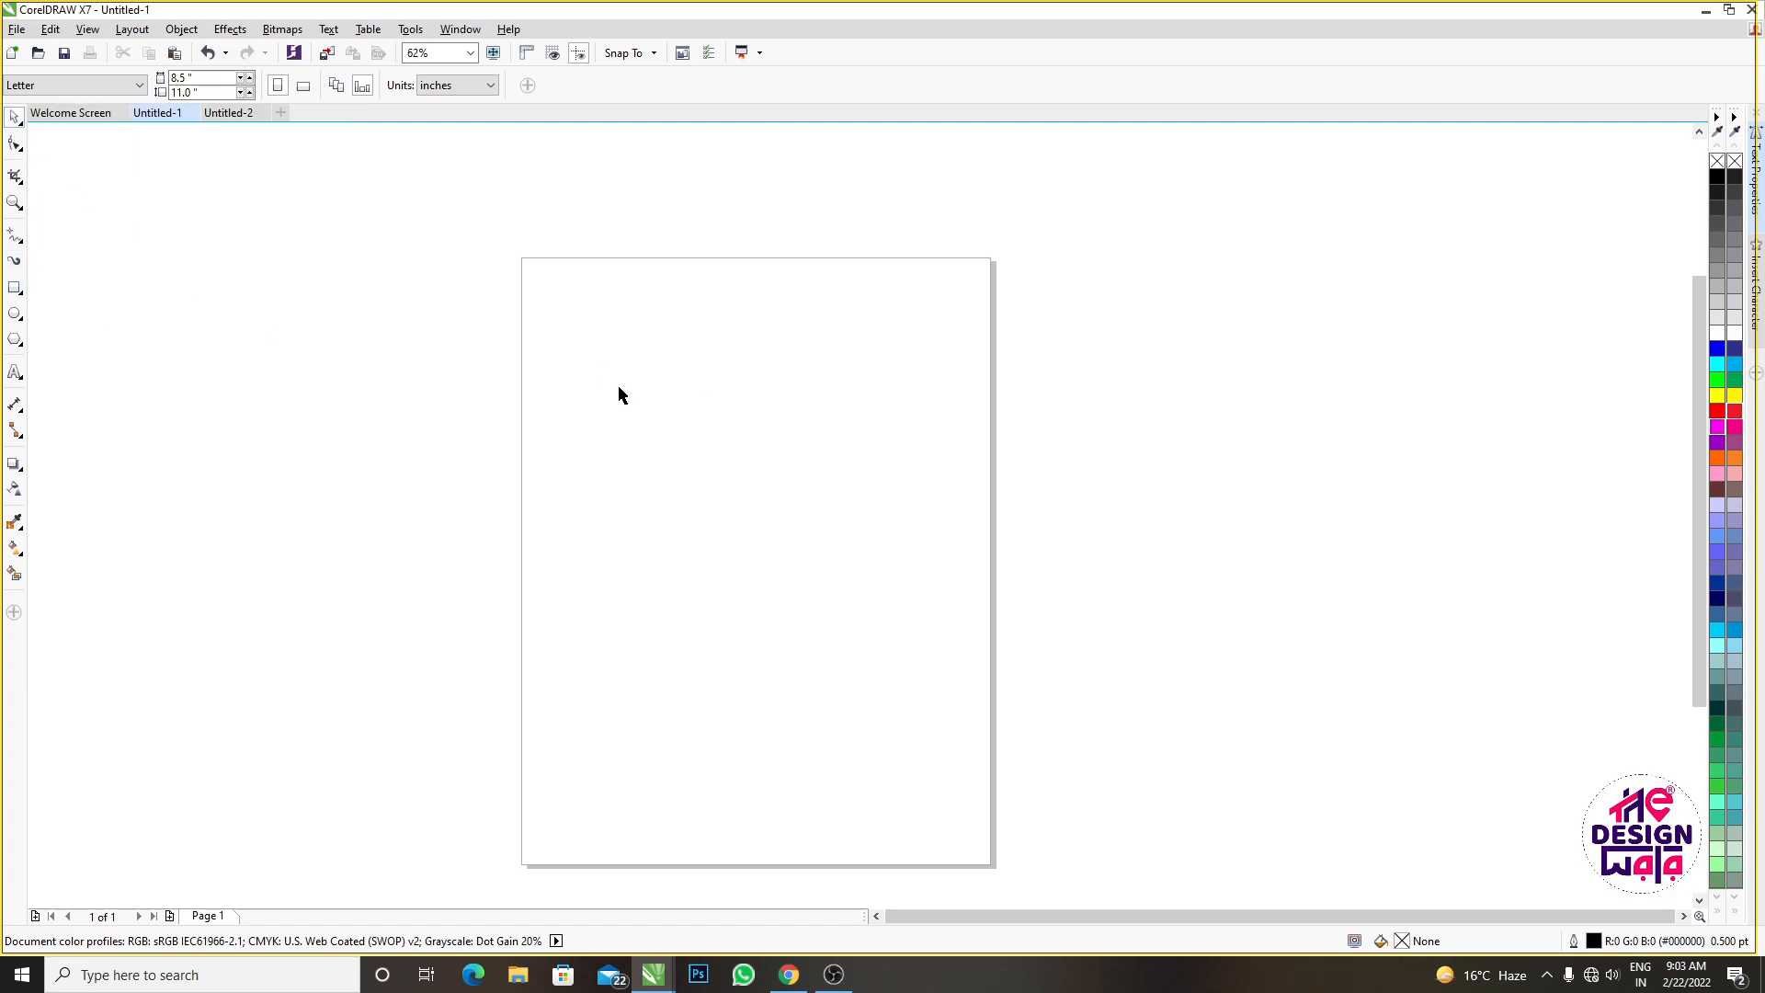
Create a table with 5 rows and 4 columns, 4.0 inches high and 4.0 inches wide
click(368, 30)
click(413, 48)
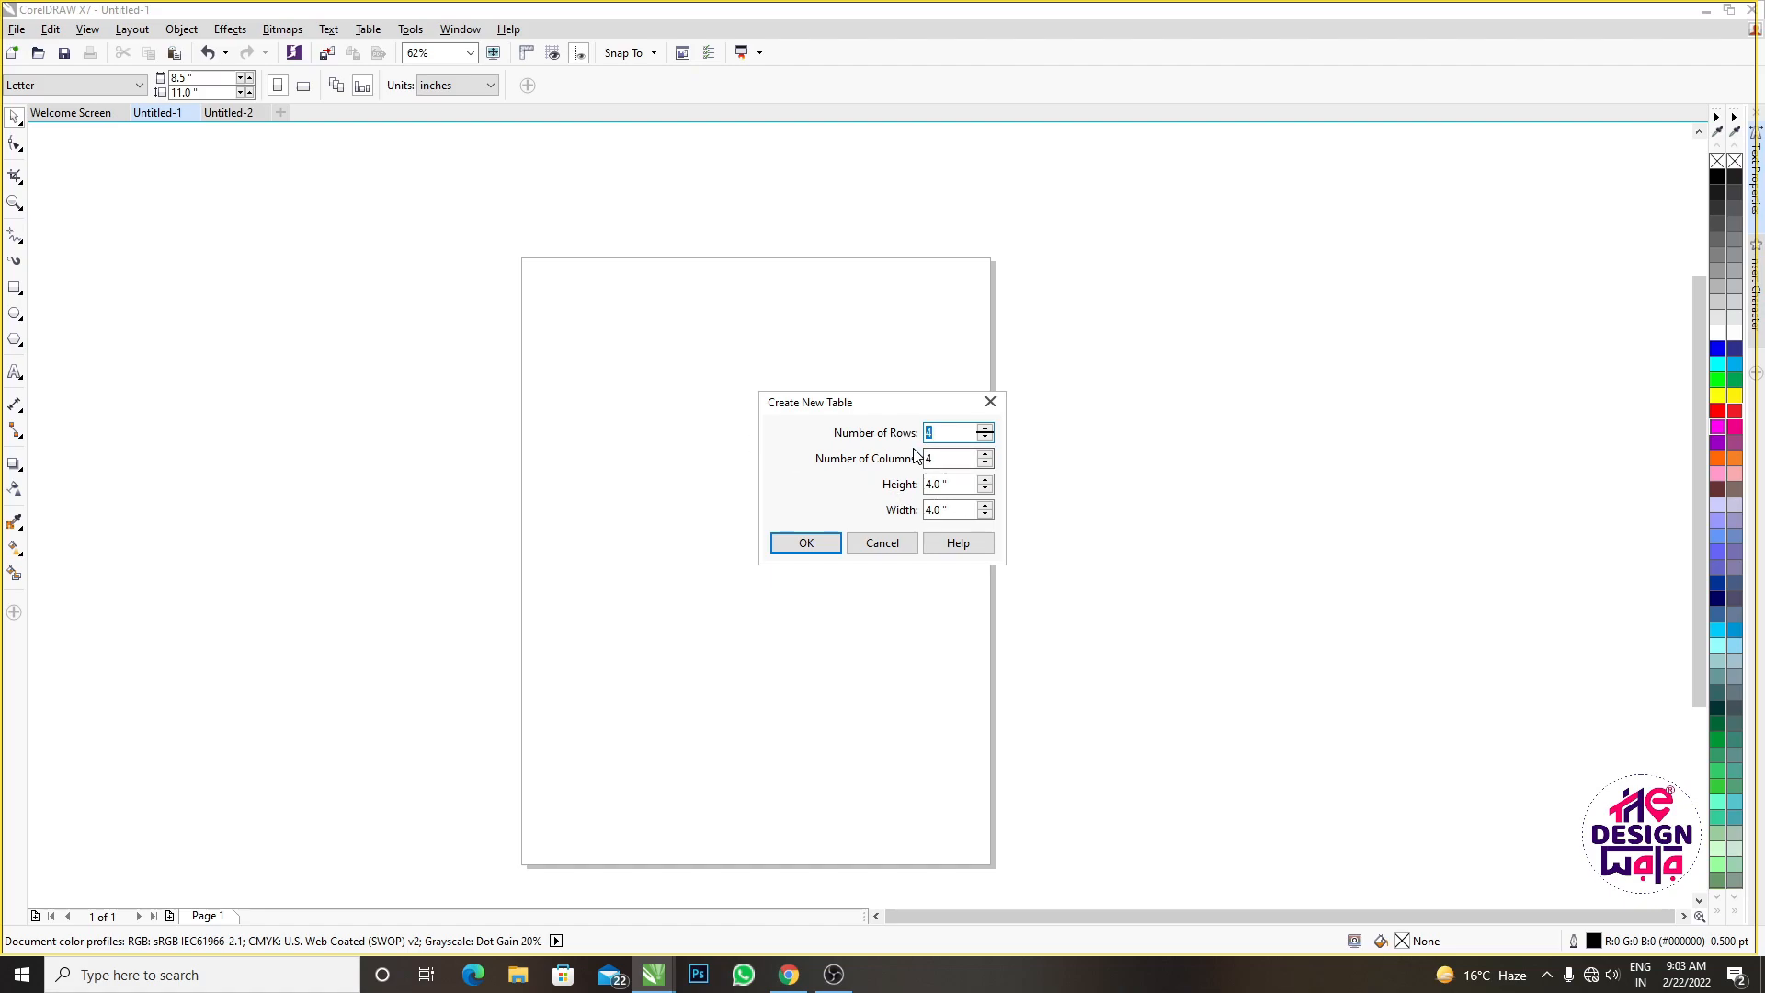
text(5)
click(929, 459)
click(804, 543)
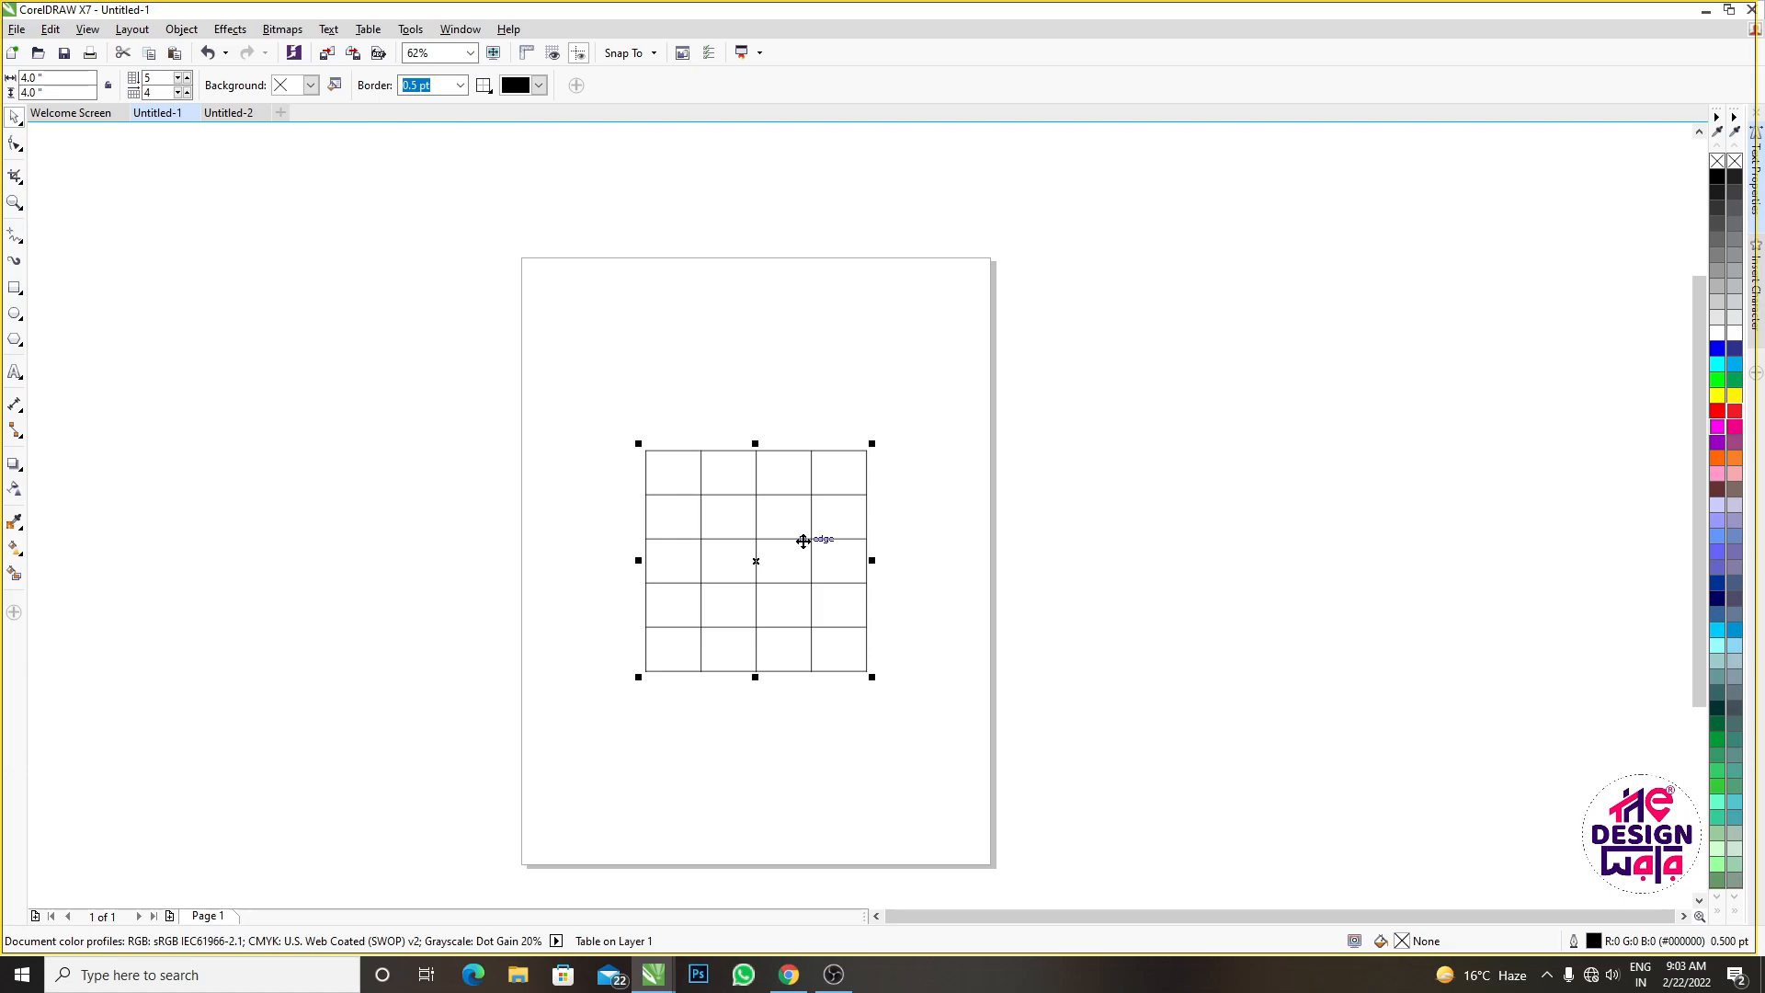
Create a second table with 50 rows and 50 columns, 4.0 inches high and 4.0 inches wide
click(369, 29)
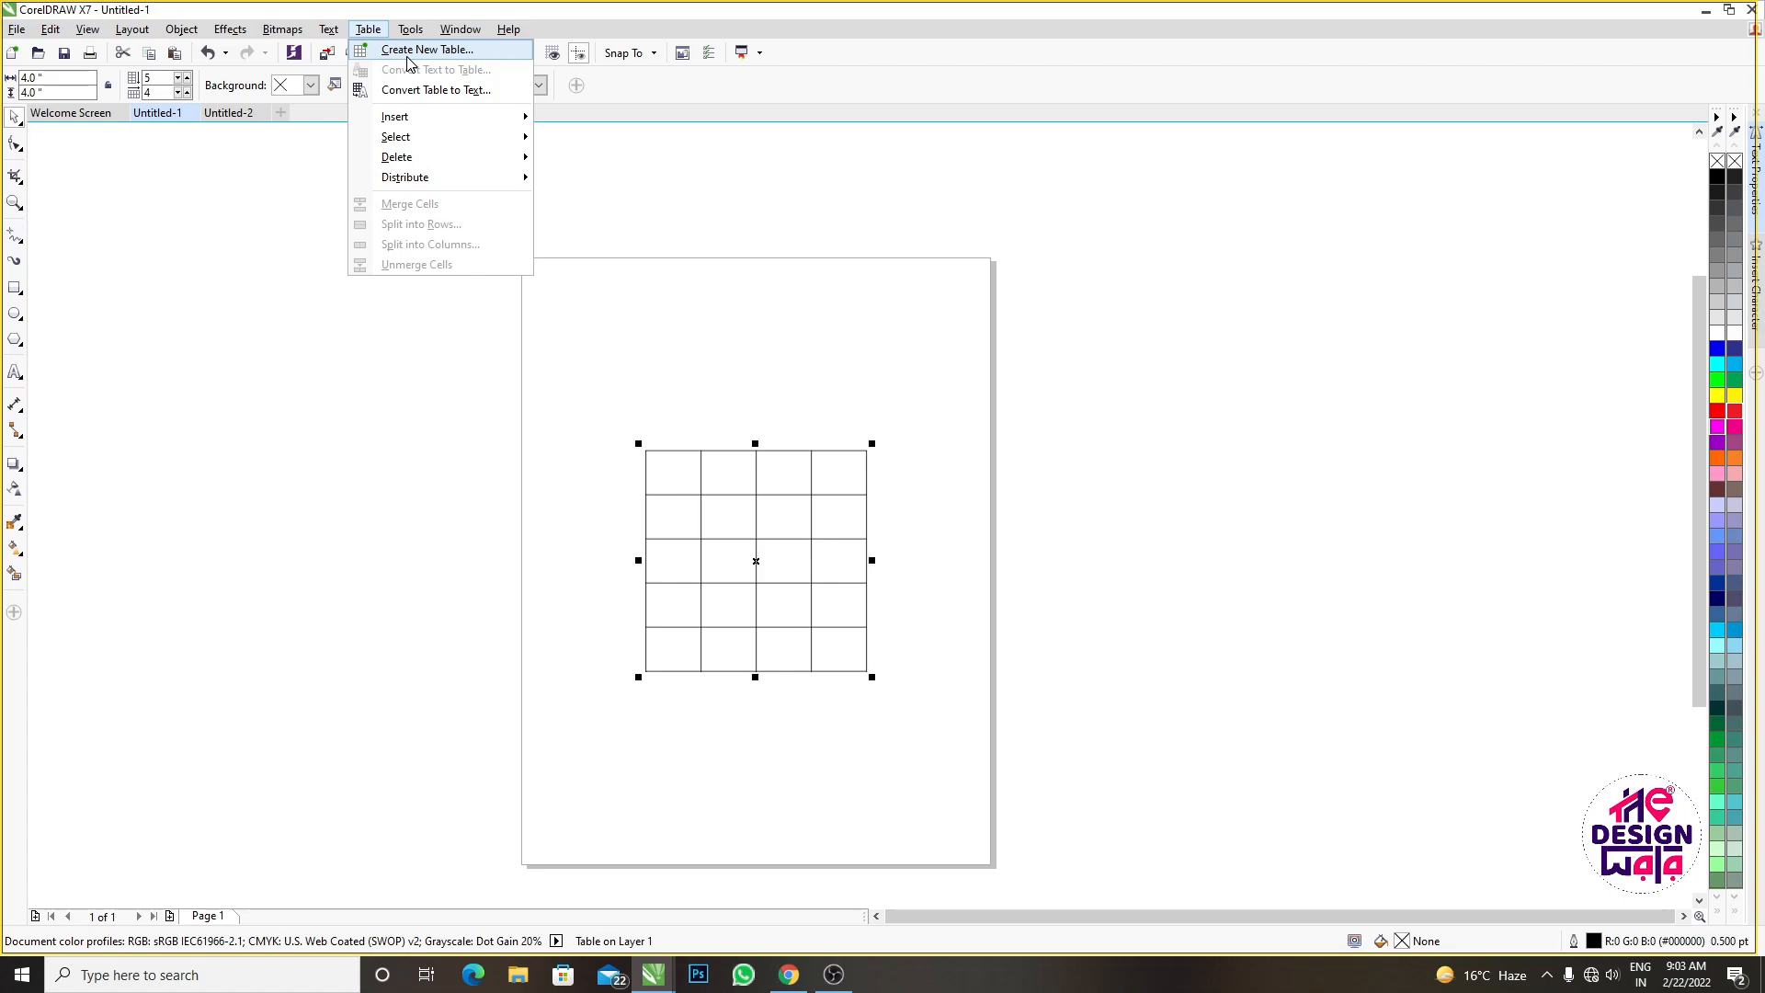
click(410, 50)
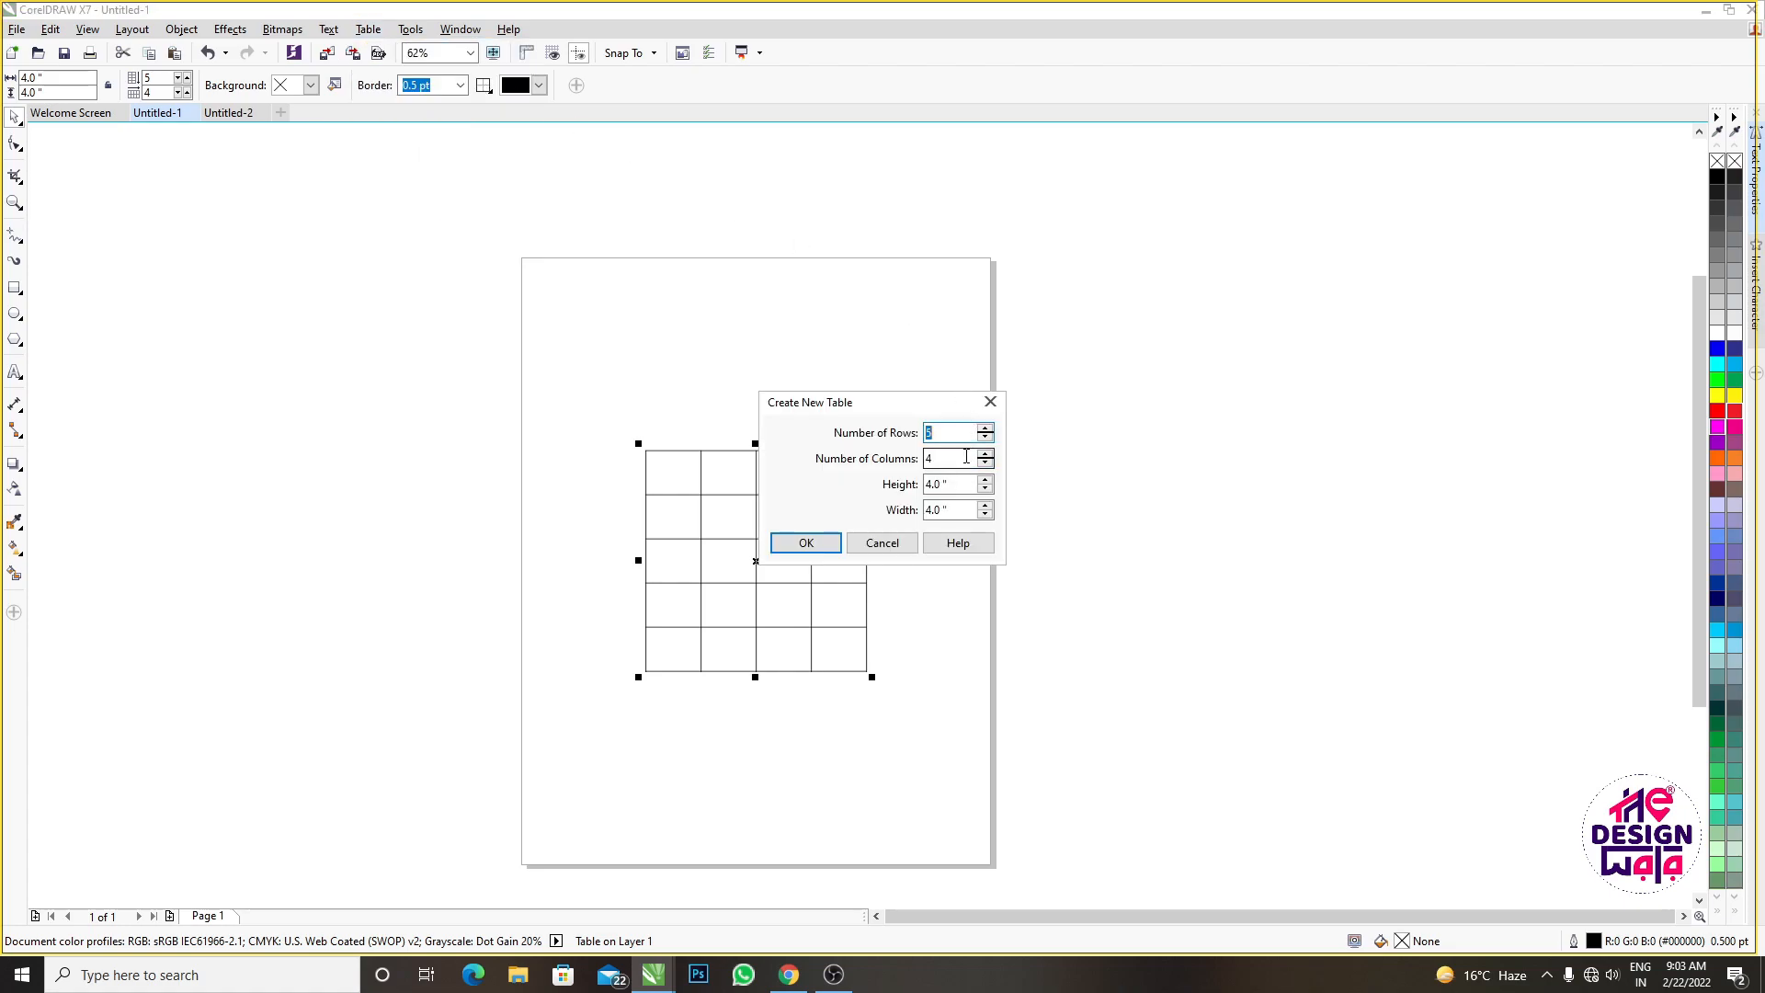
text(1)
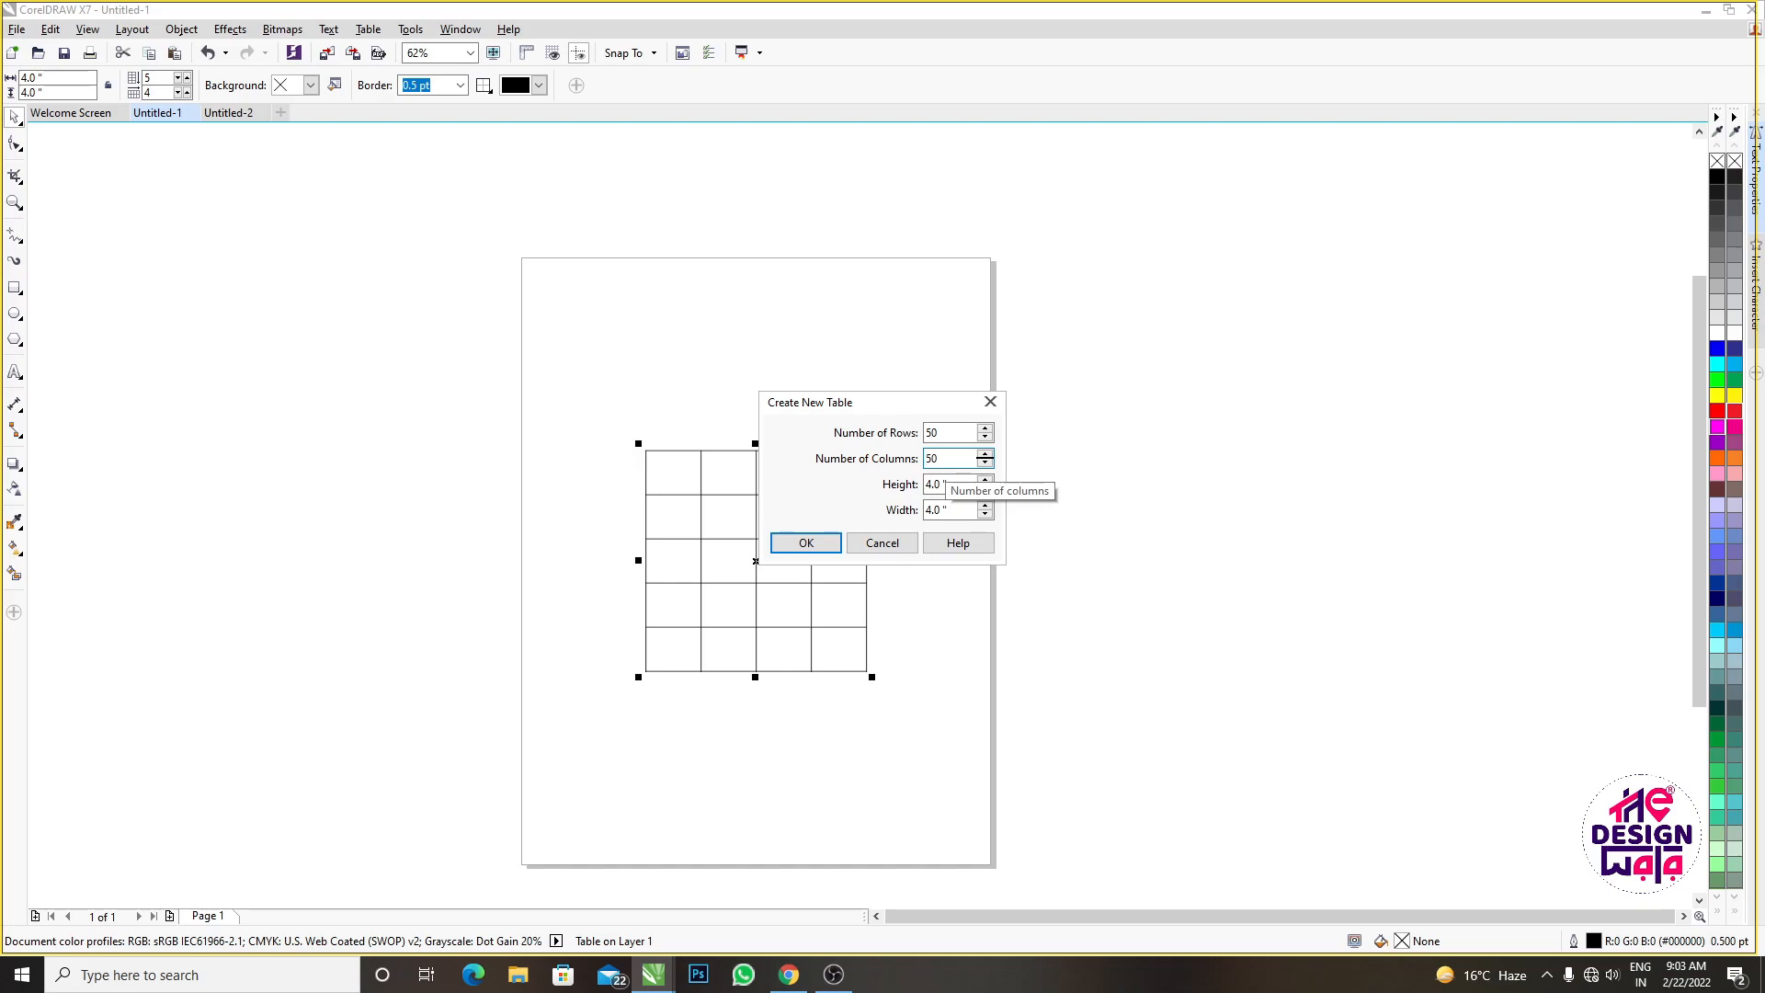
click(825, 542)
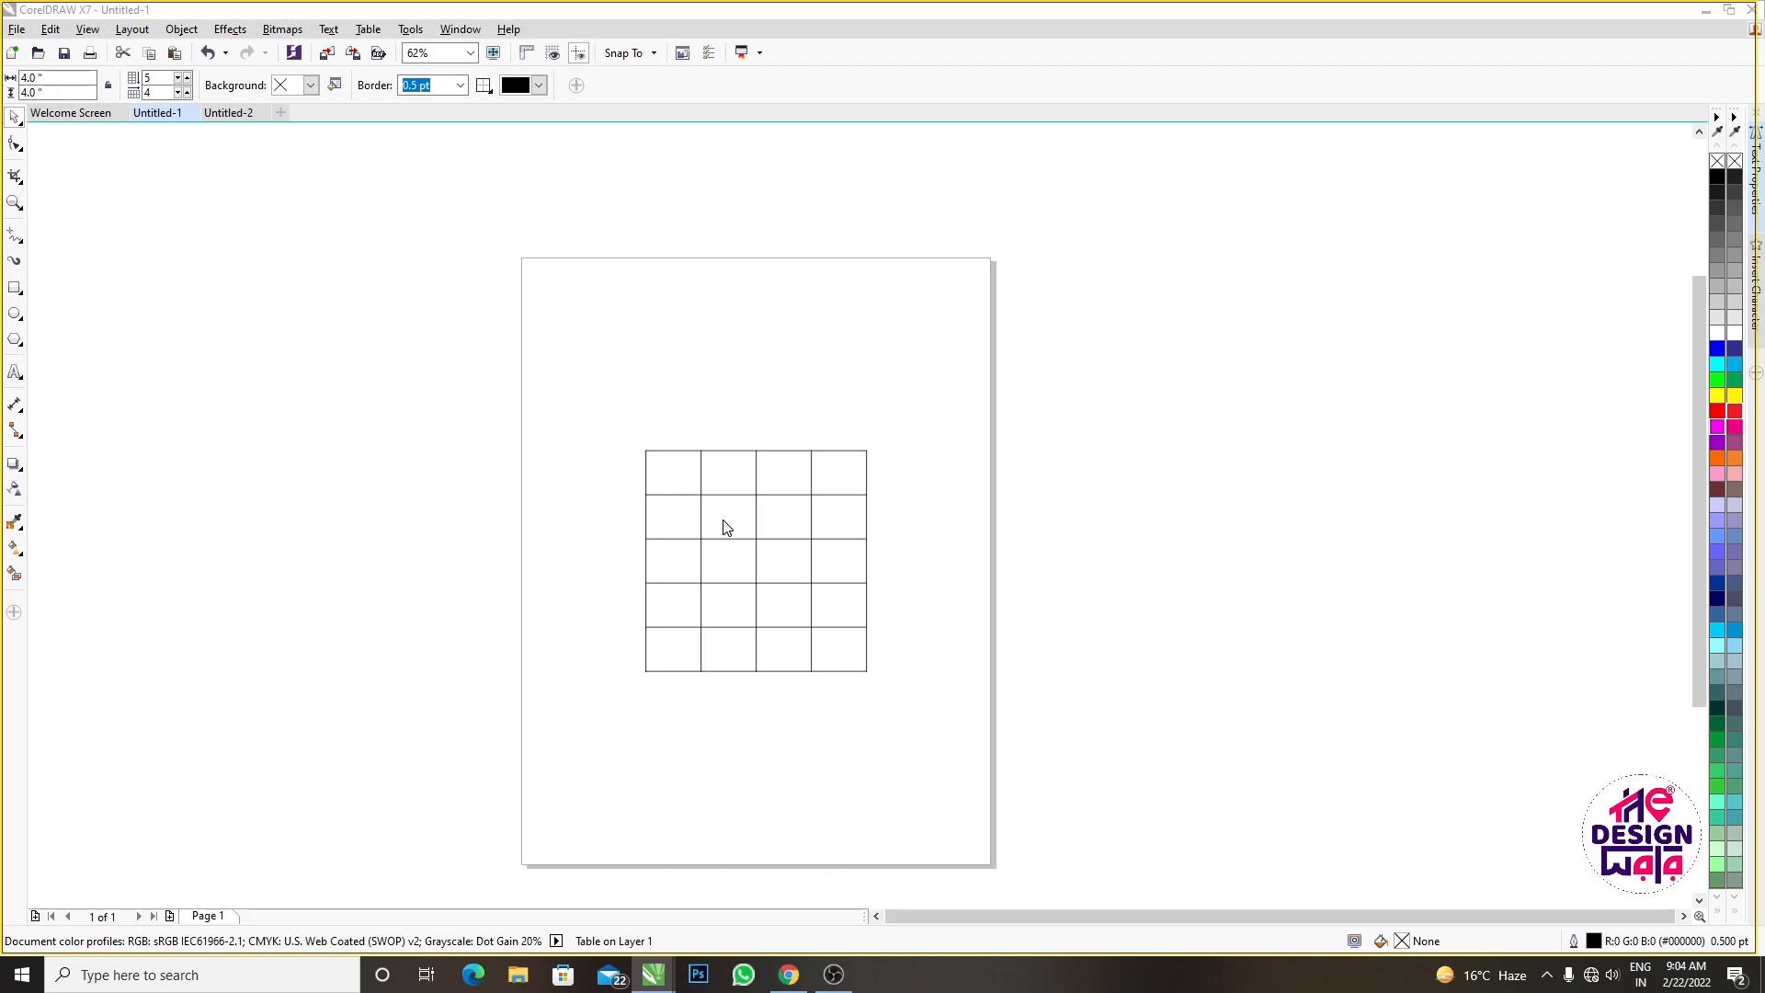
scroll(724, 521, down, 2)
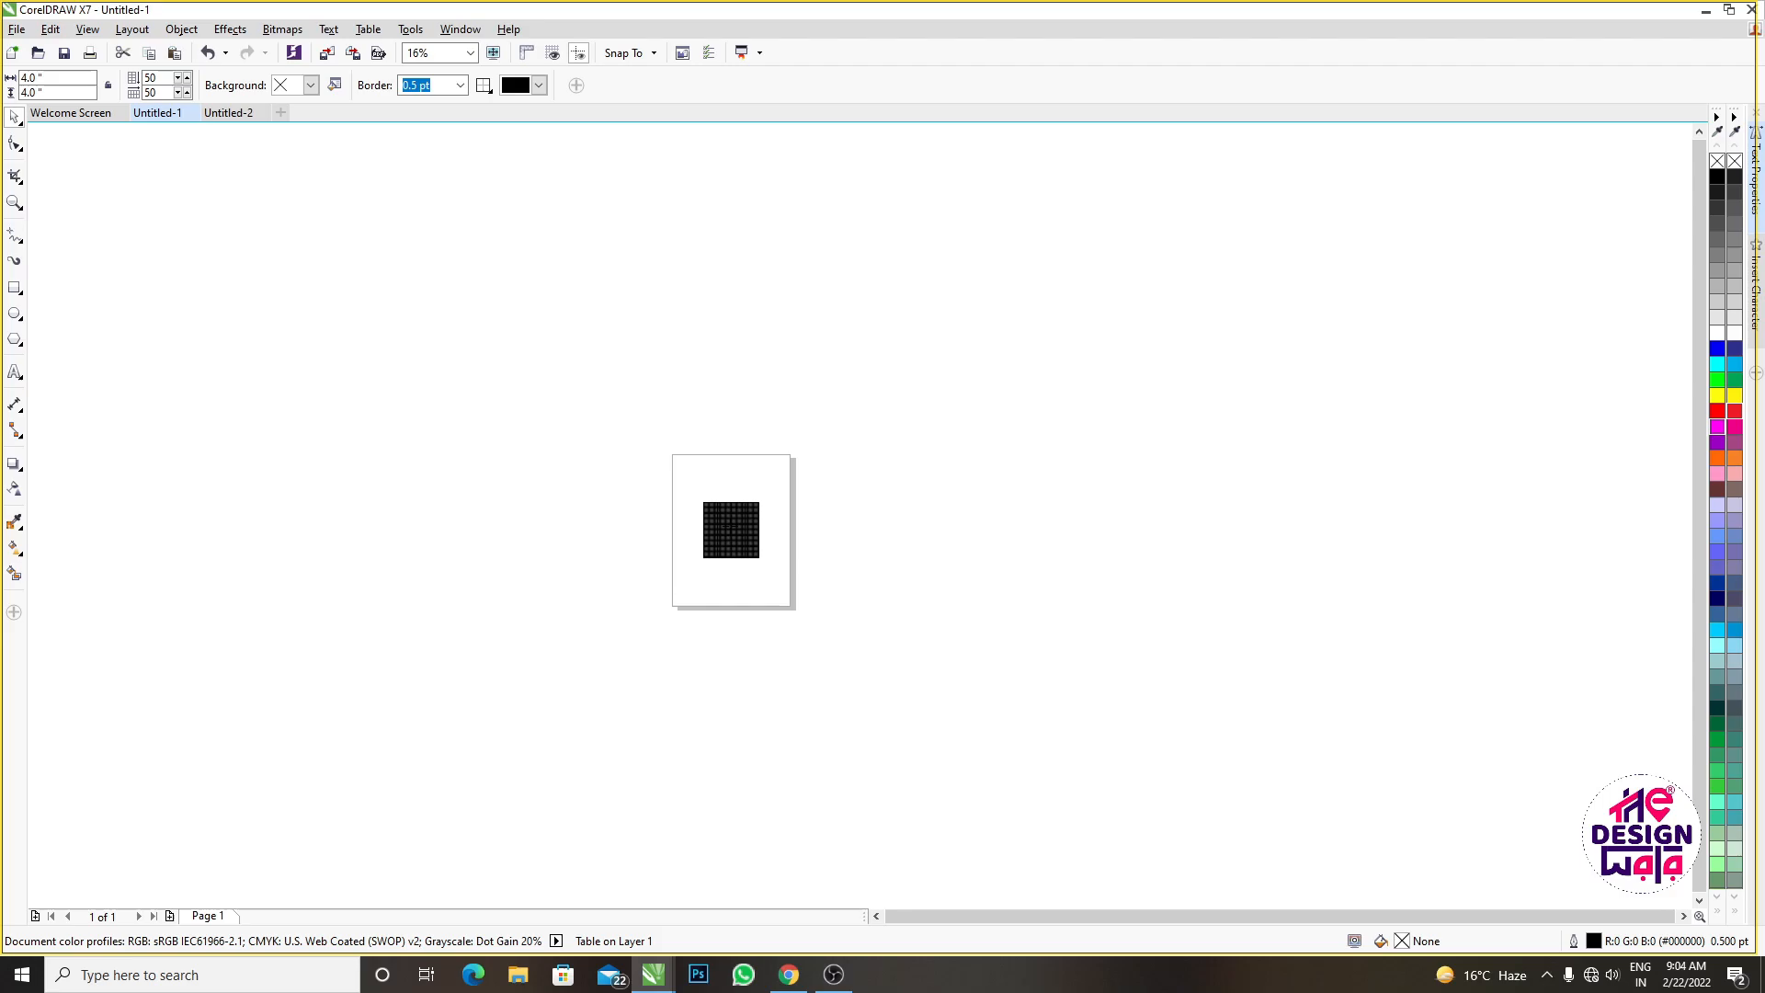
scroll(723, 515, up, 5)
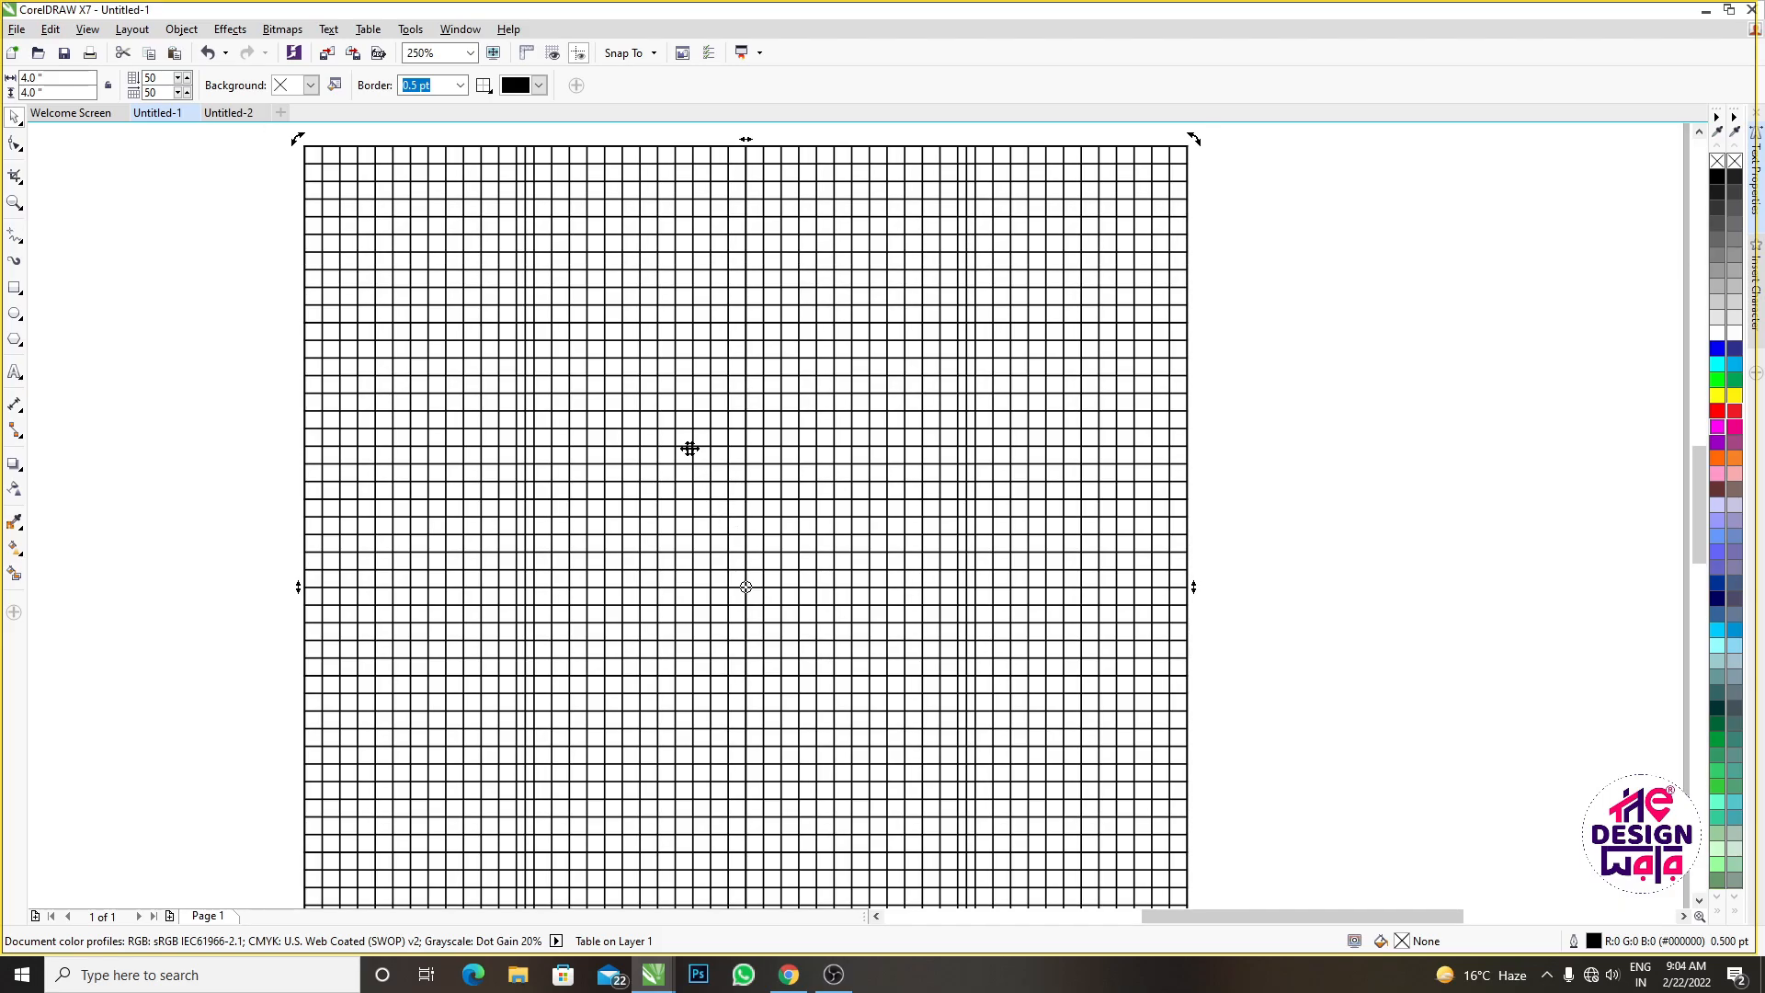
scroll(697, 453, down, 2)
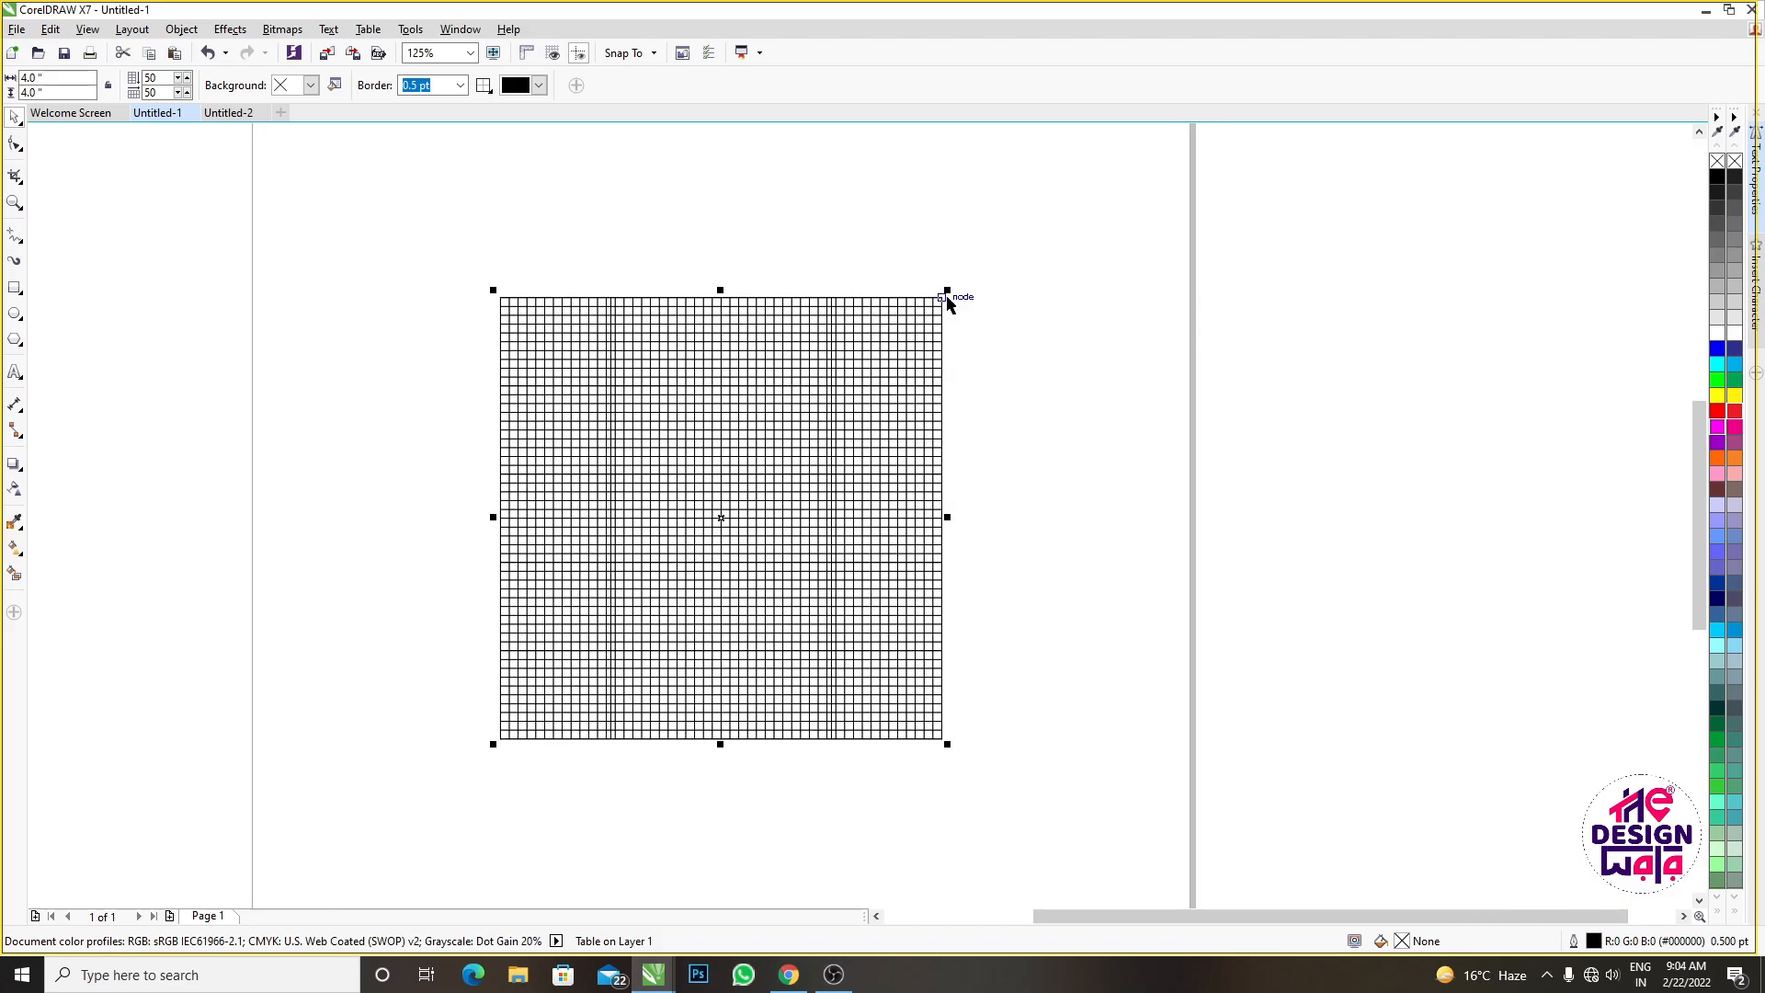
Scale the 50-by-50 table up from its center to about 6.78 inches square, and remove it from the page
drag(948, 290, 1161, 140)
scroll(522, 296, down, 1)
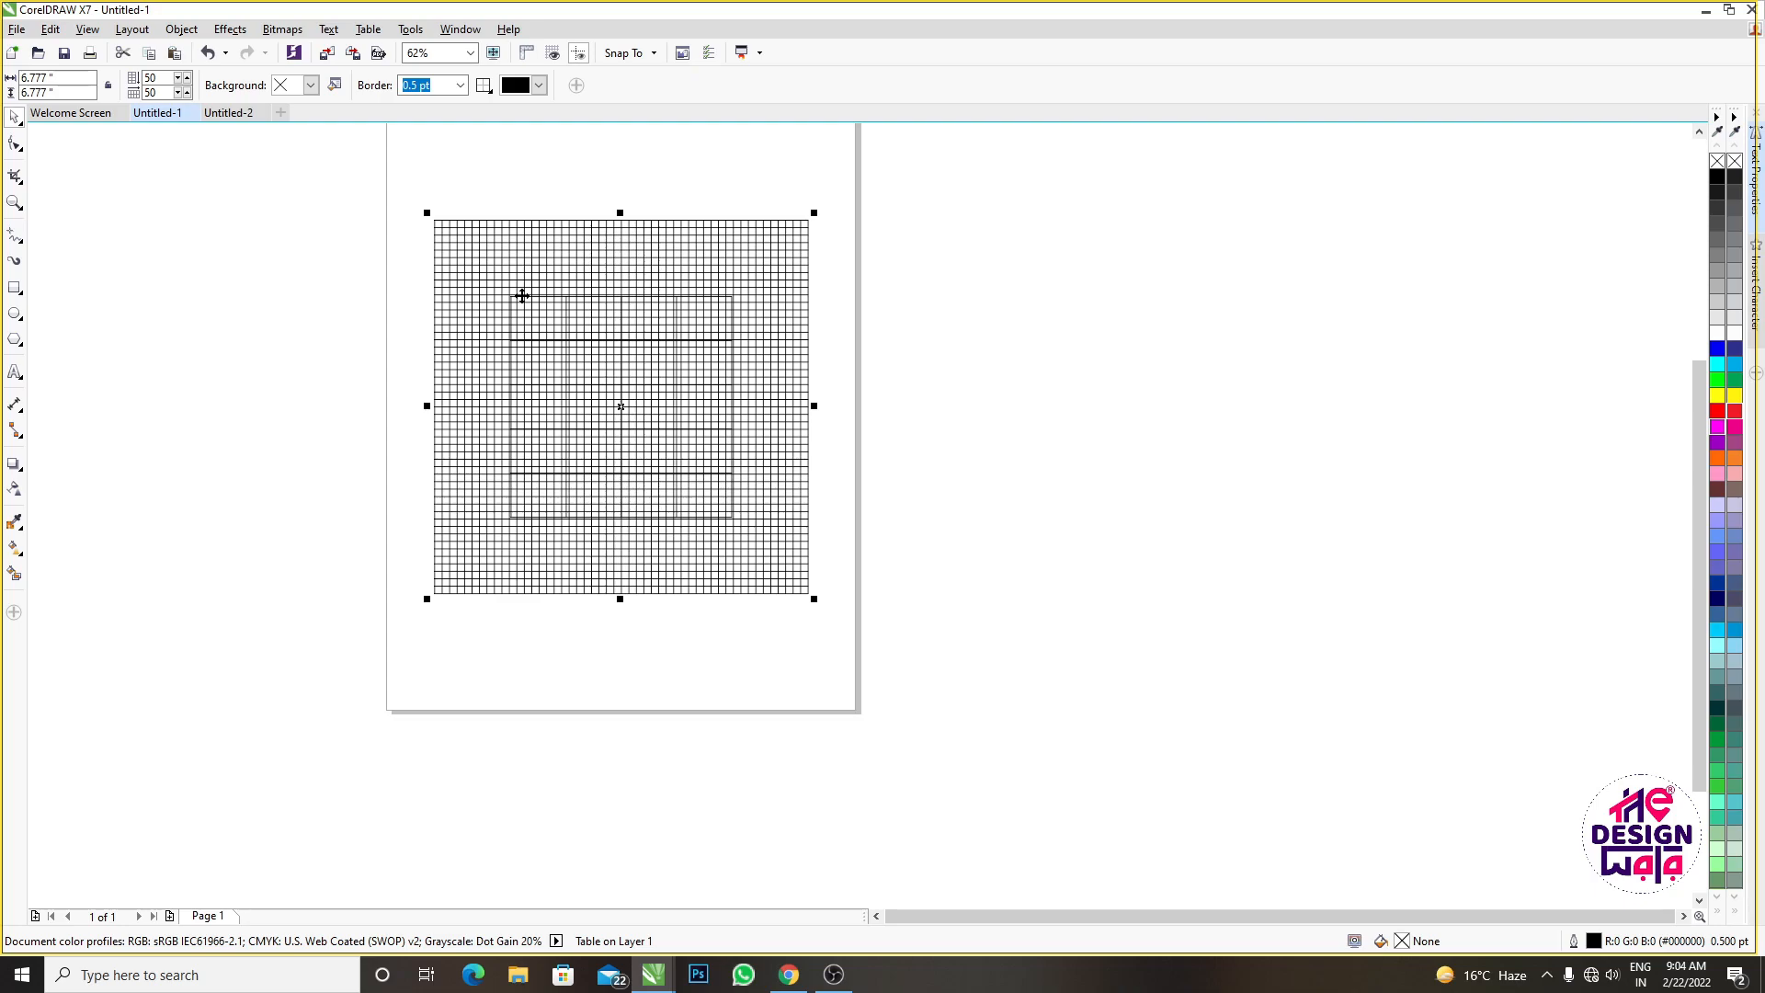
scroll(555, 329, up, 2)
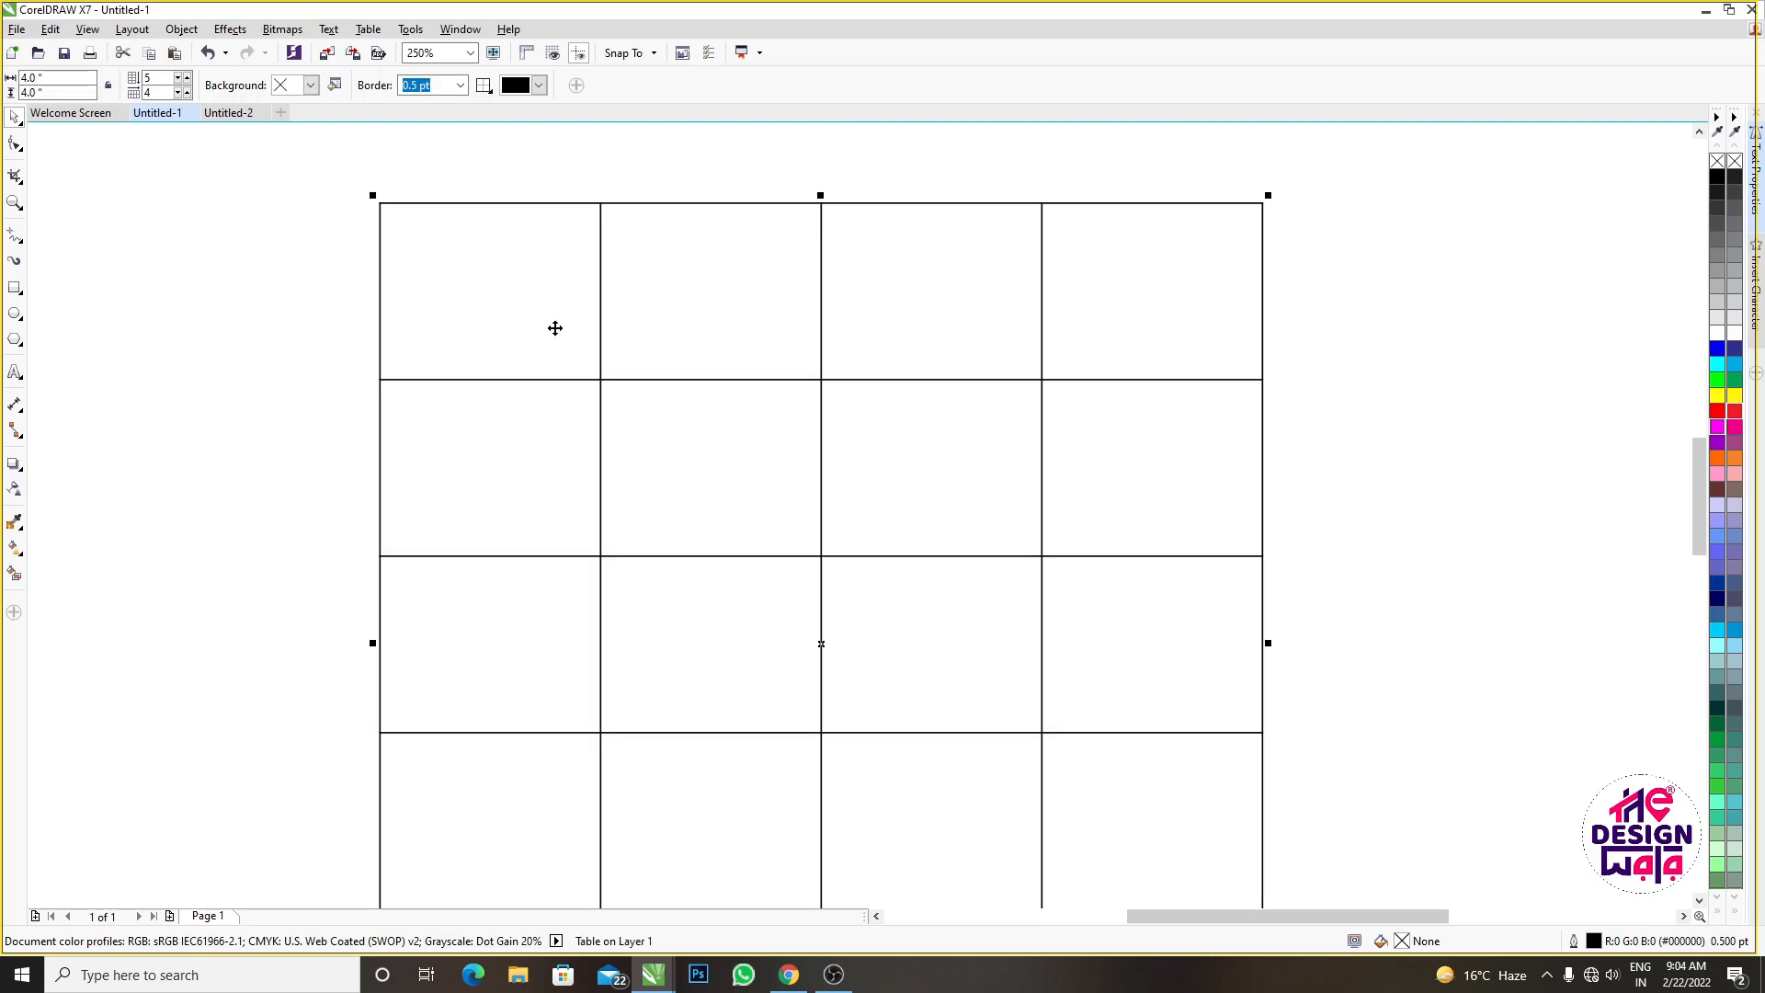
Convert the table of 5 rows and 4 columns to text with cells separated by tabs, and undo the conversion
click(371, 29)
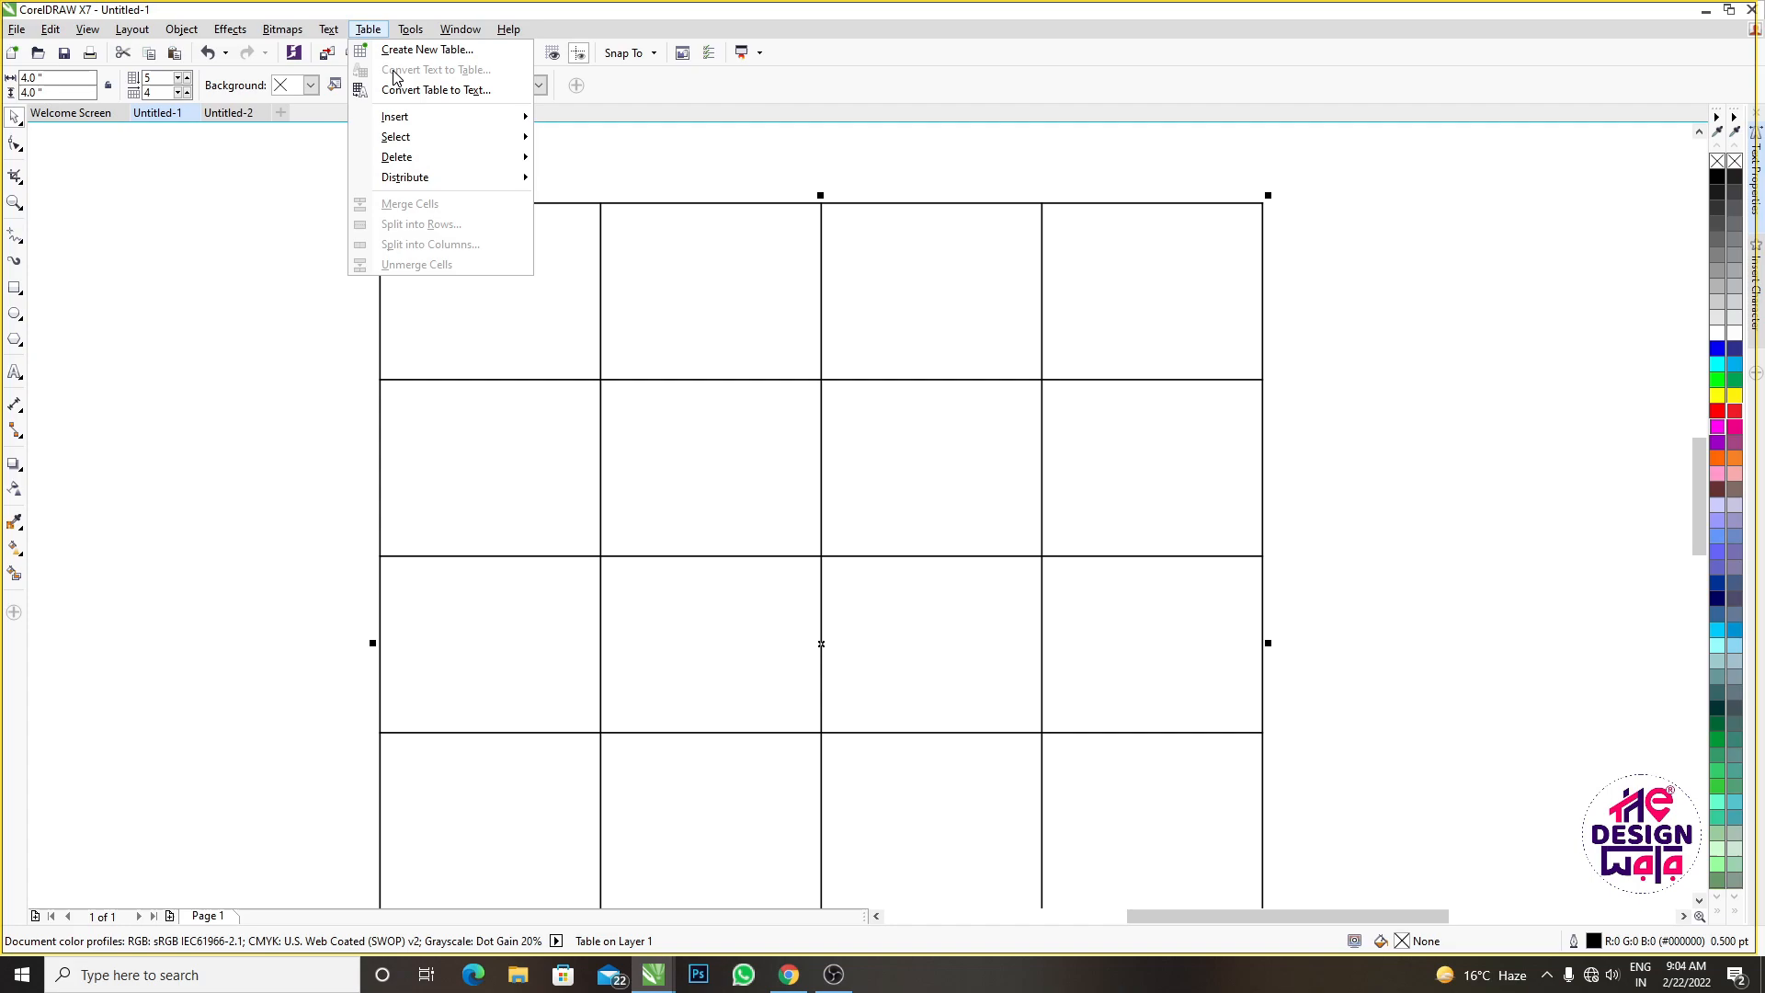
click(405, 91)
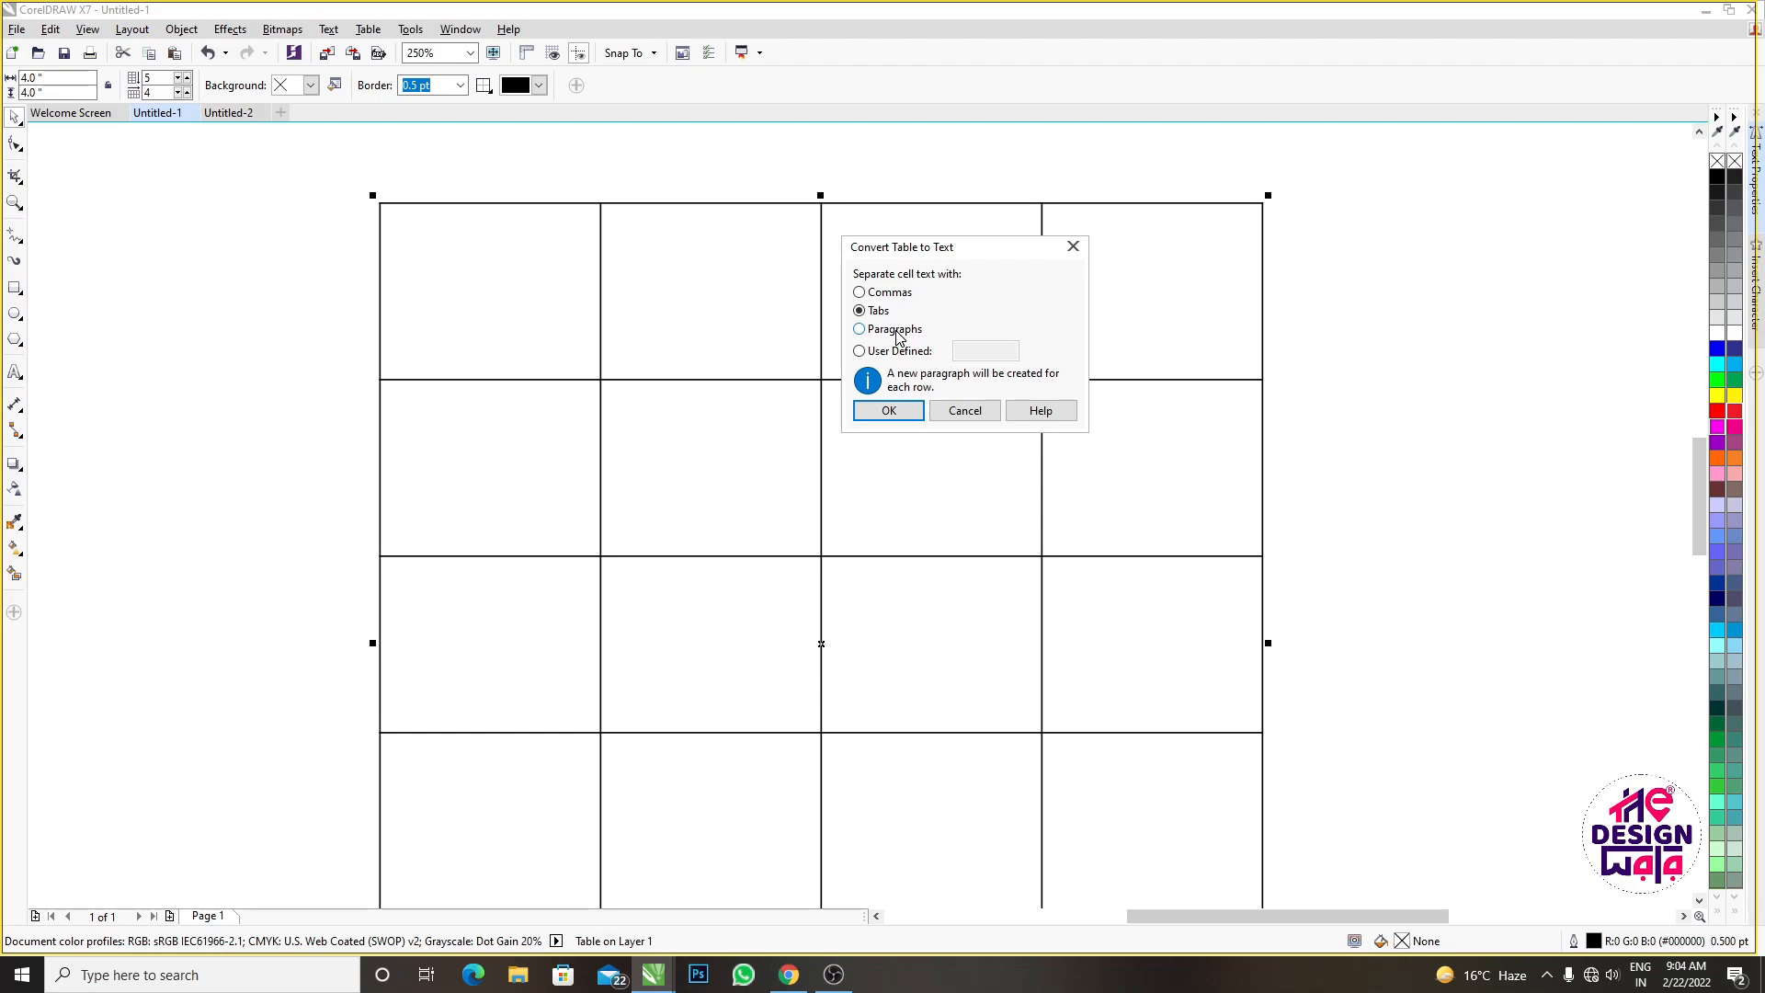
click(880, 410)
scroll(913, 478, down, 3)
scroll(913, 479, up, 3)
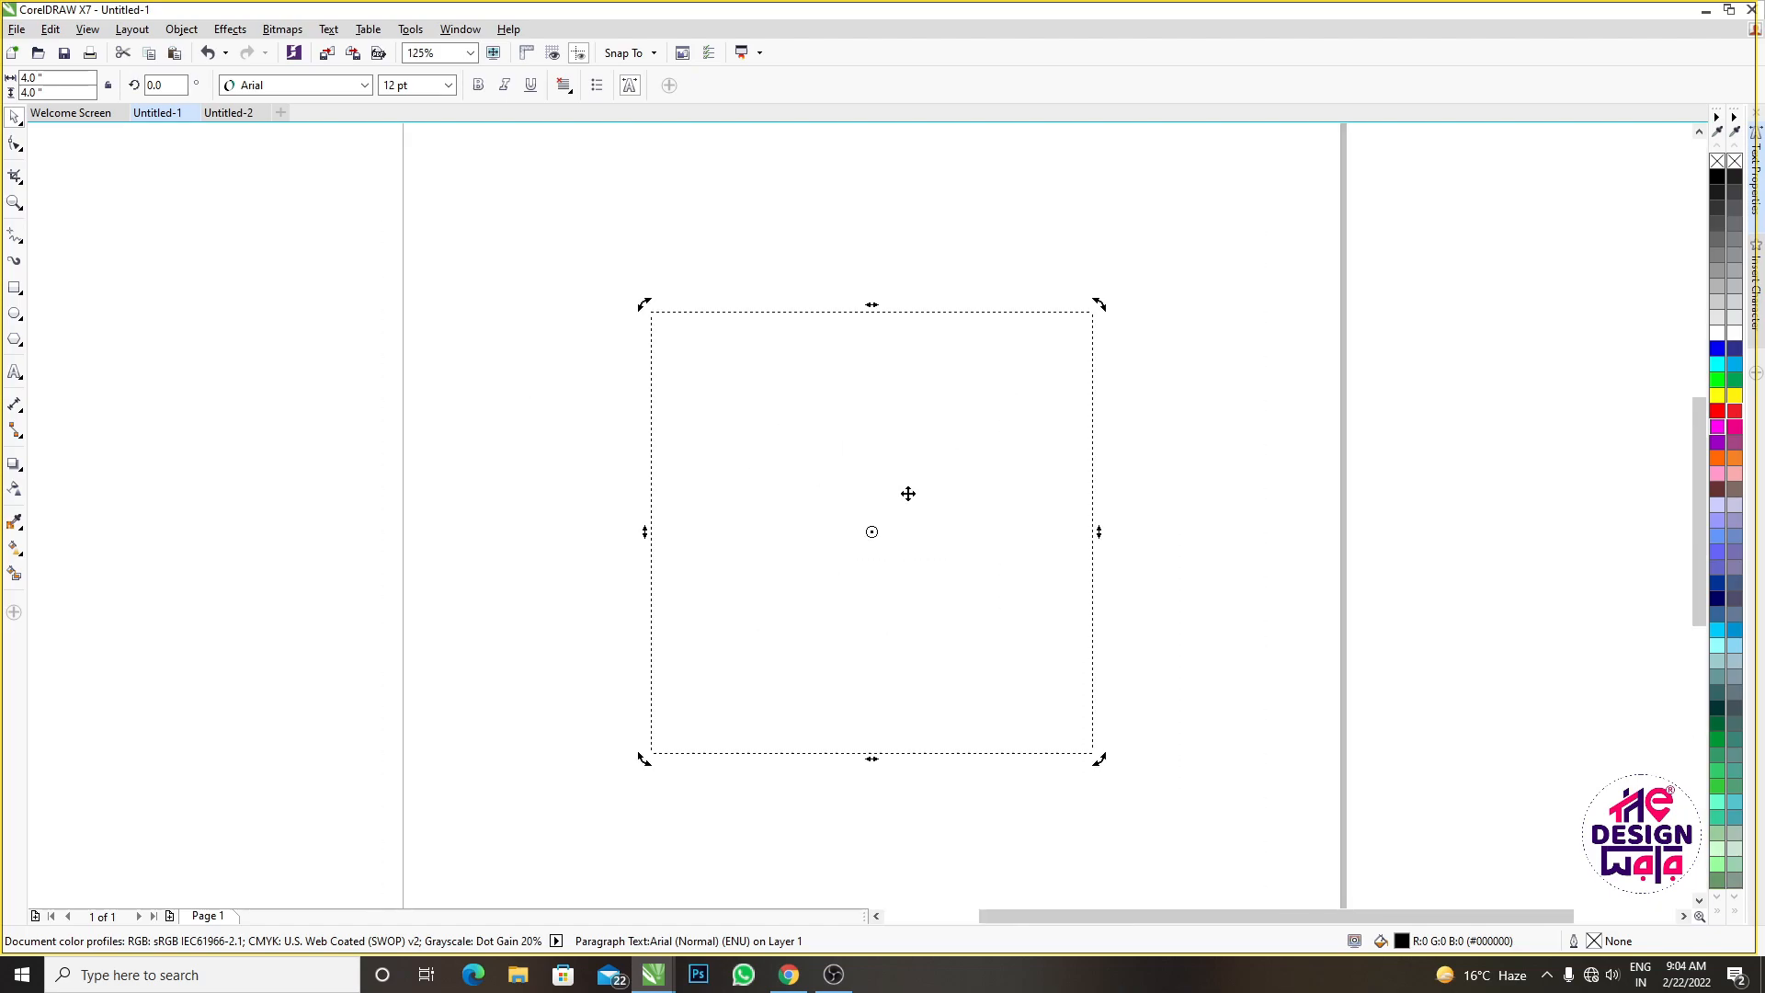
key(ctrl+z)
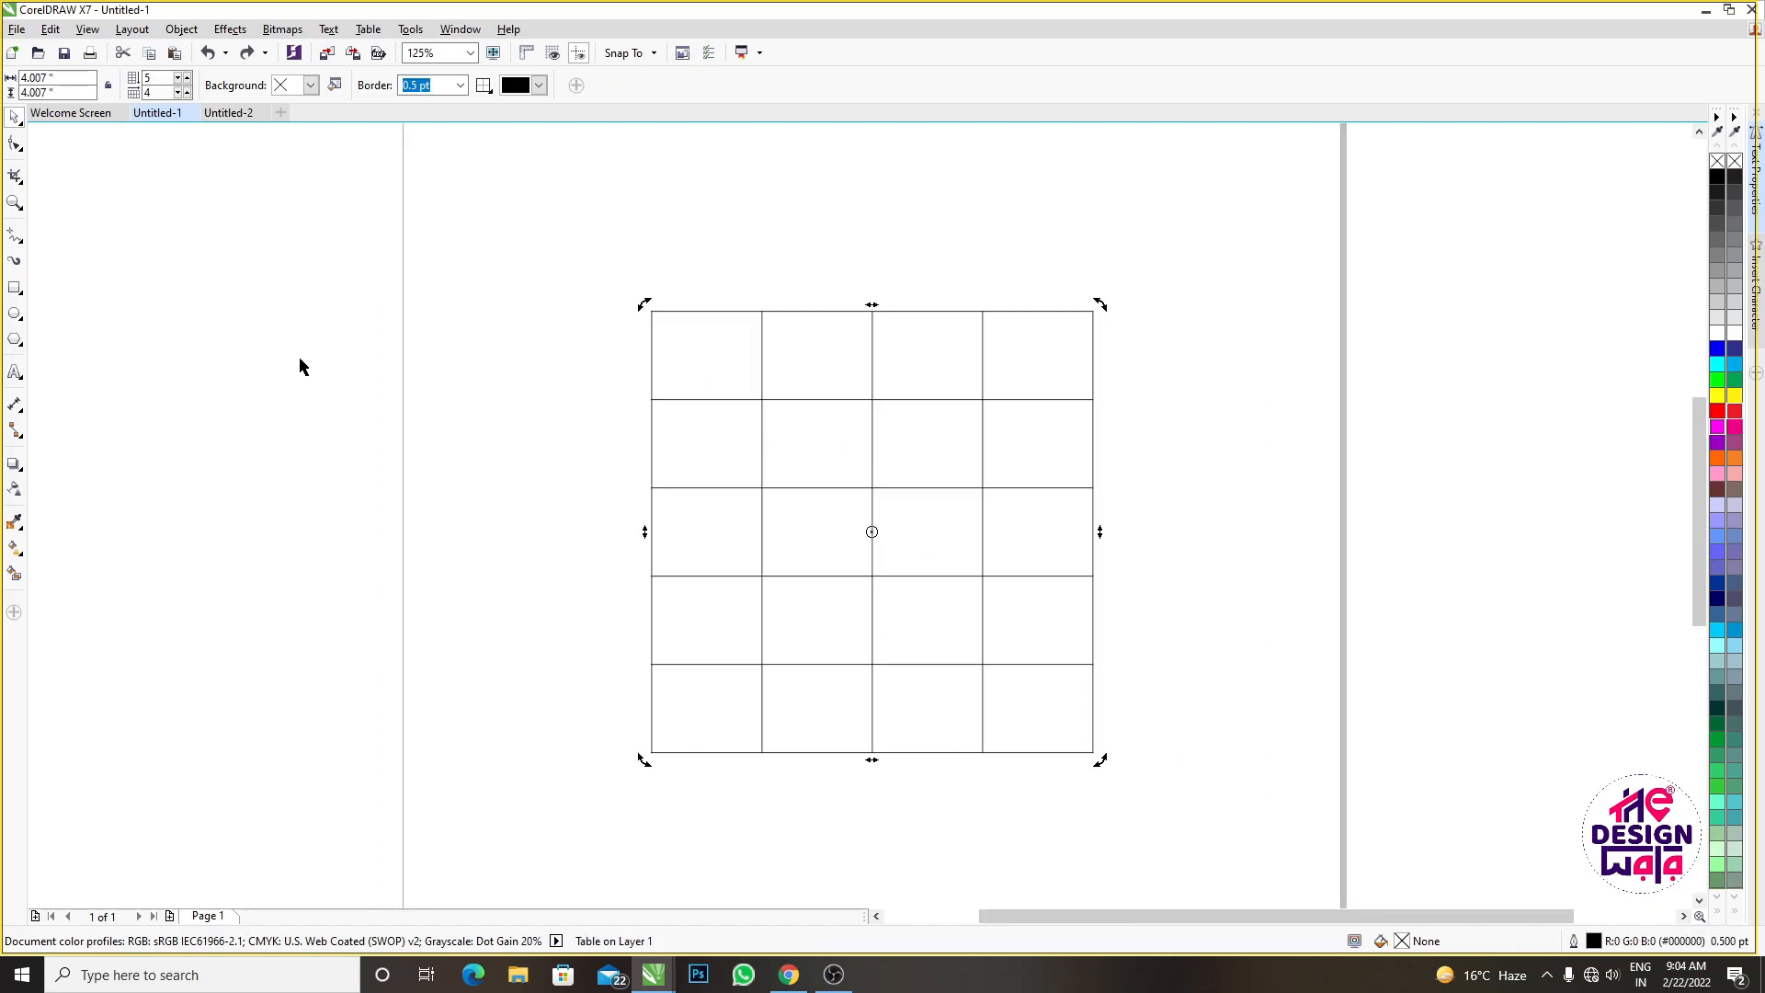
Place the text cursor in the cells of the table's first and second rows with the Text tool
click(14, 372)
click(679, 344)
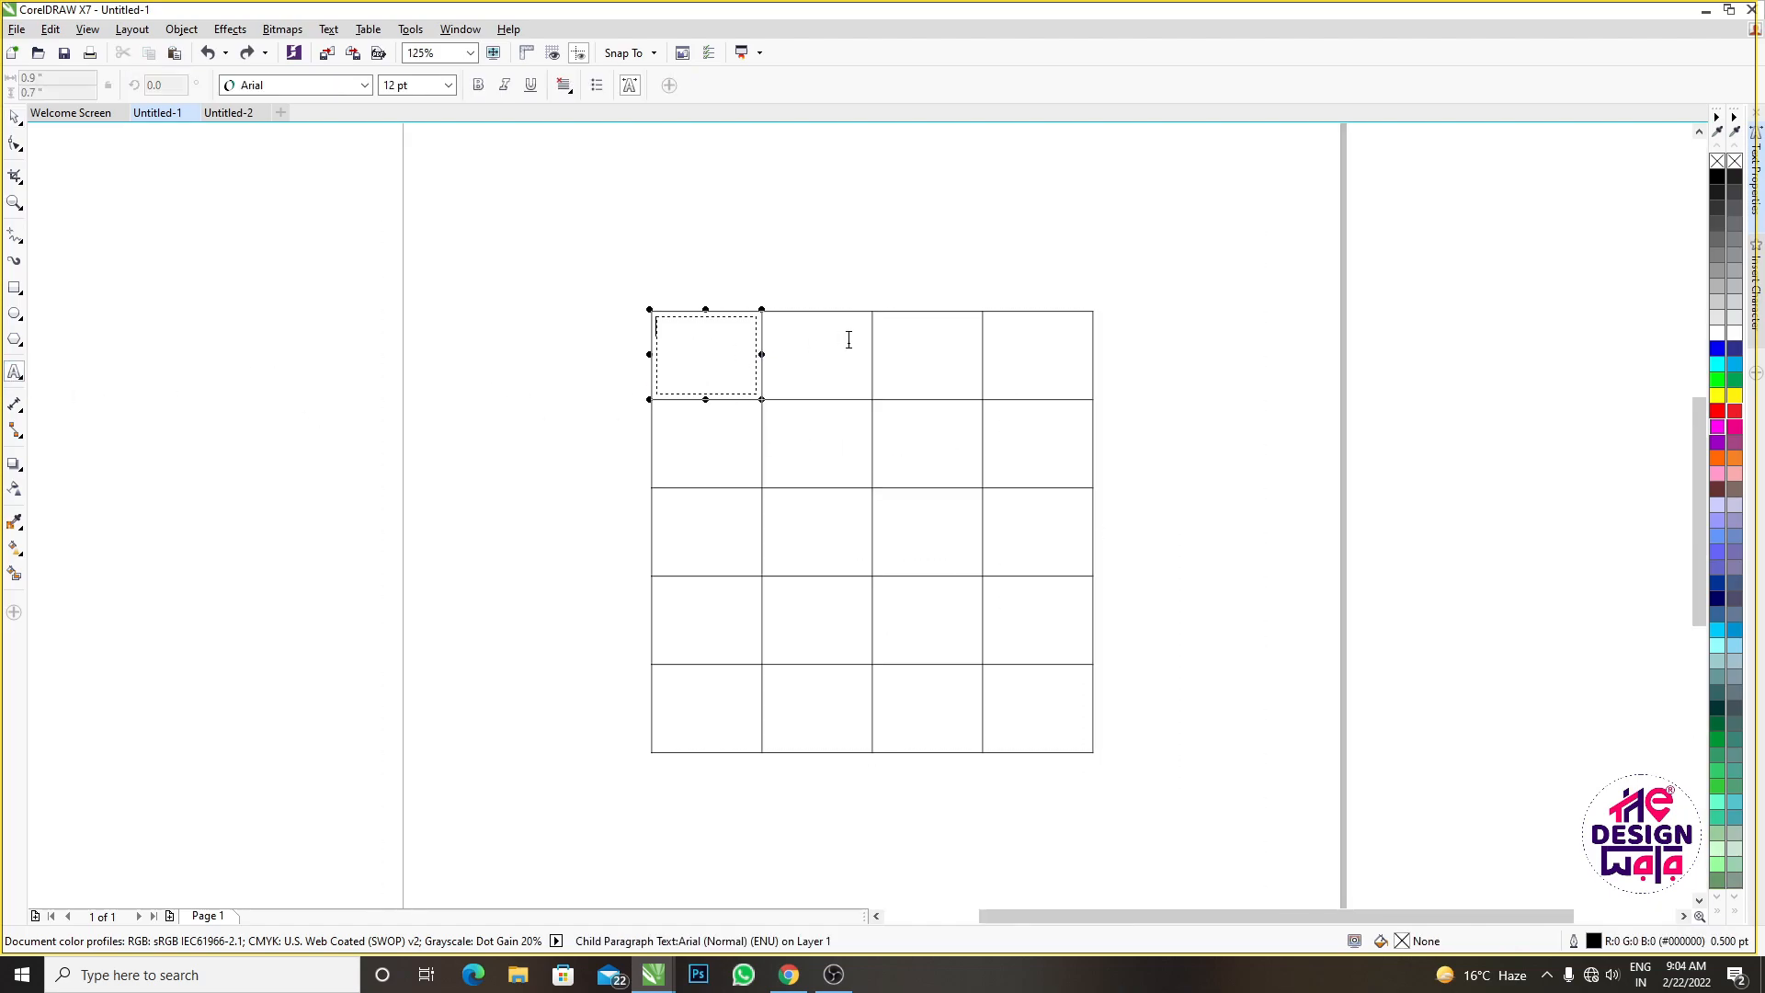
click(846, 340)
click(897, 342)
click(1014, 342)
scroll(1002, 345, up, 3)
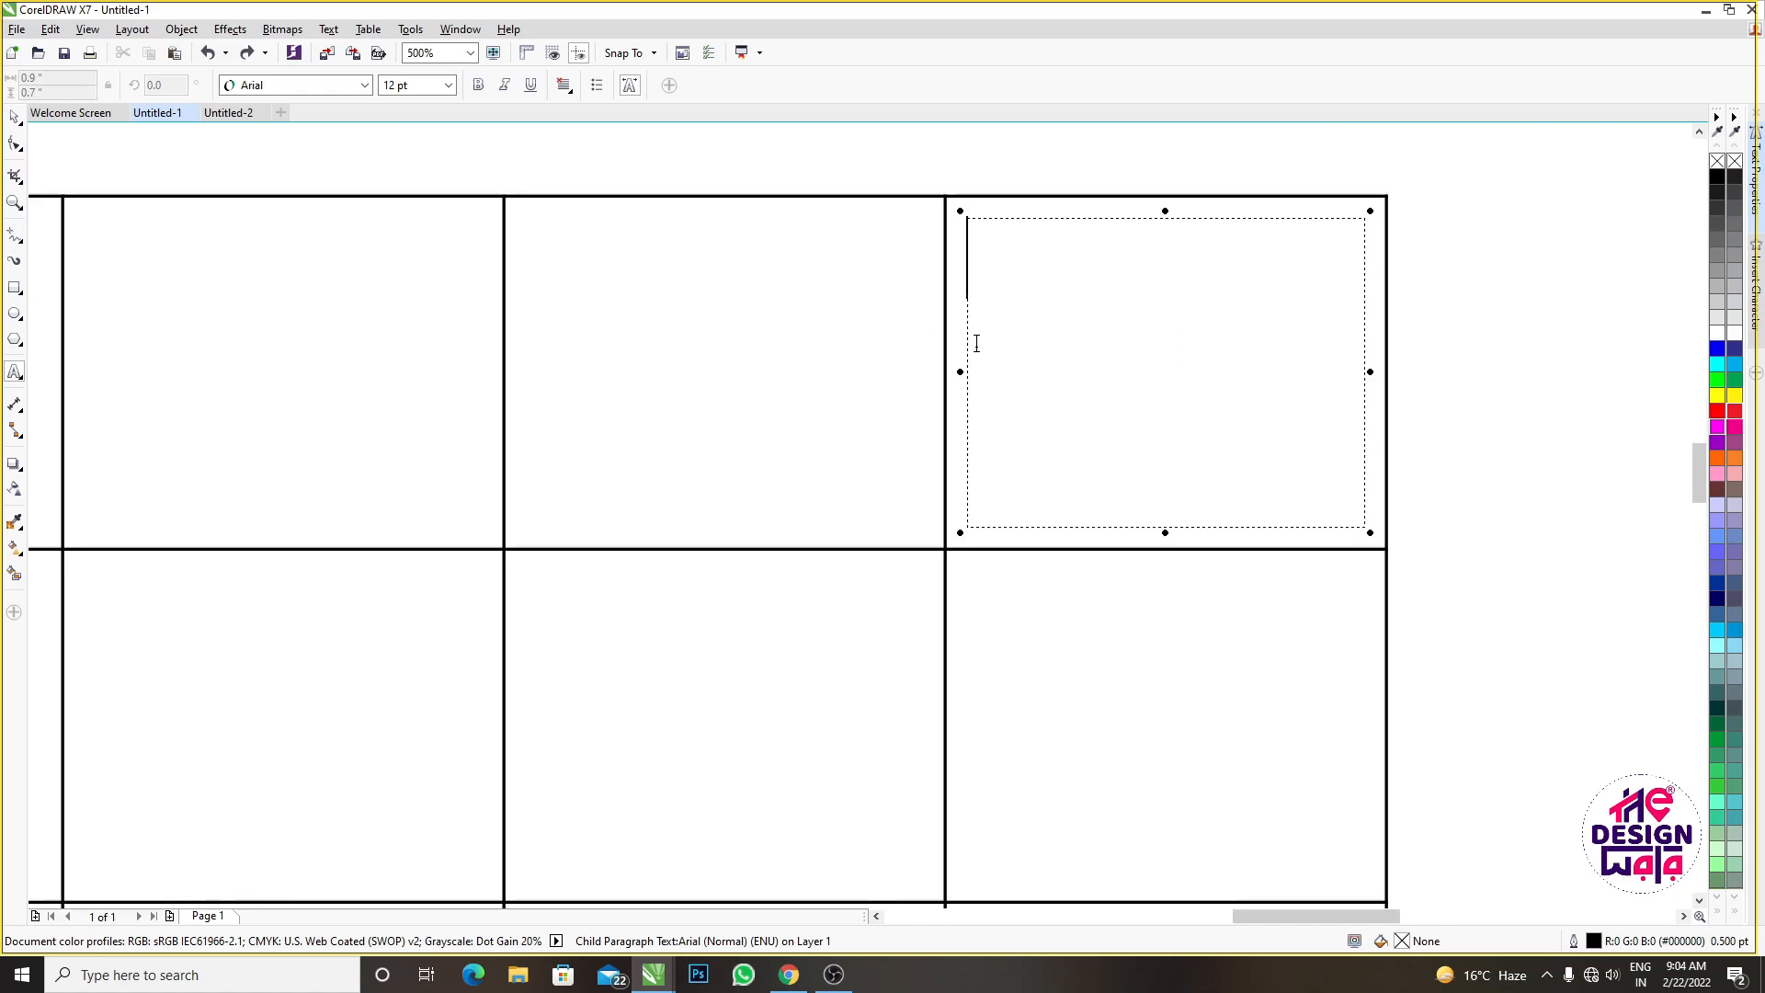
scroll(648, 516, down, 3)
click(436, 557)
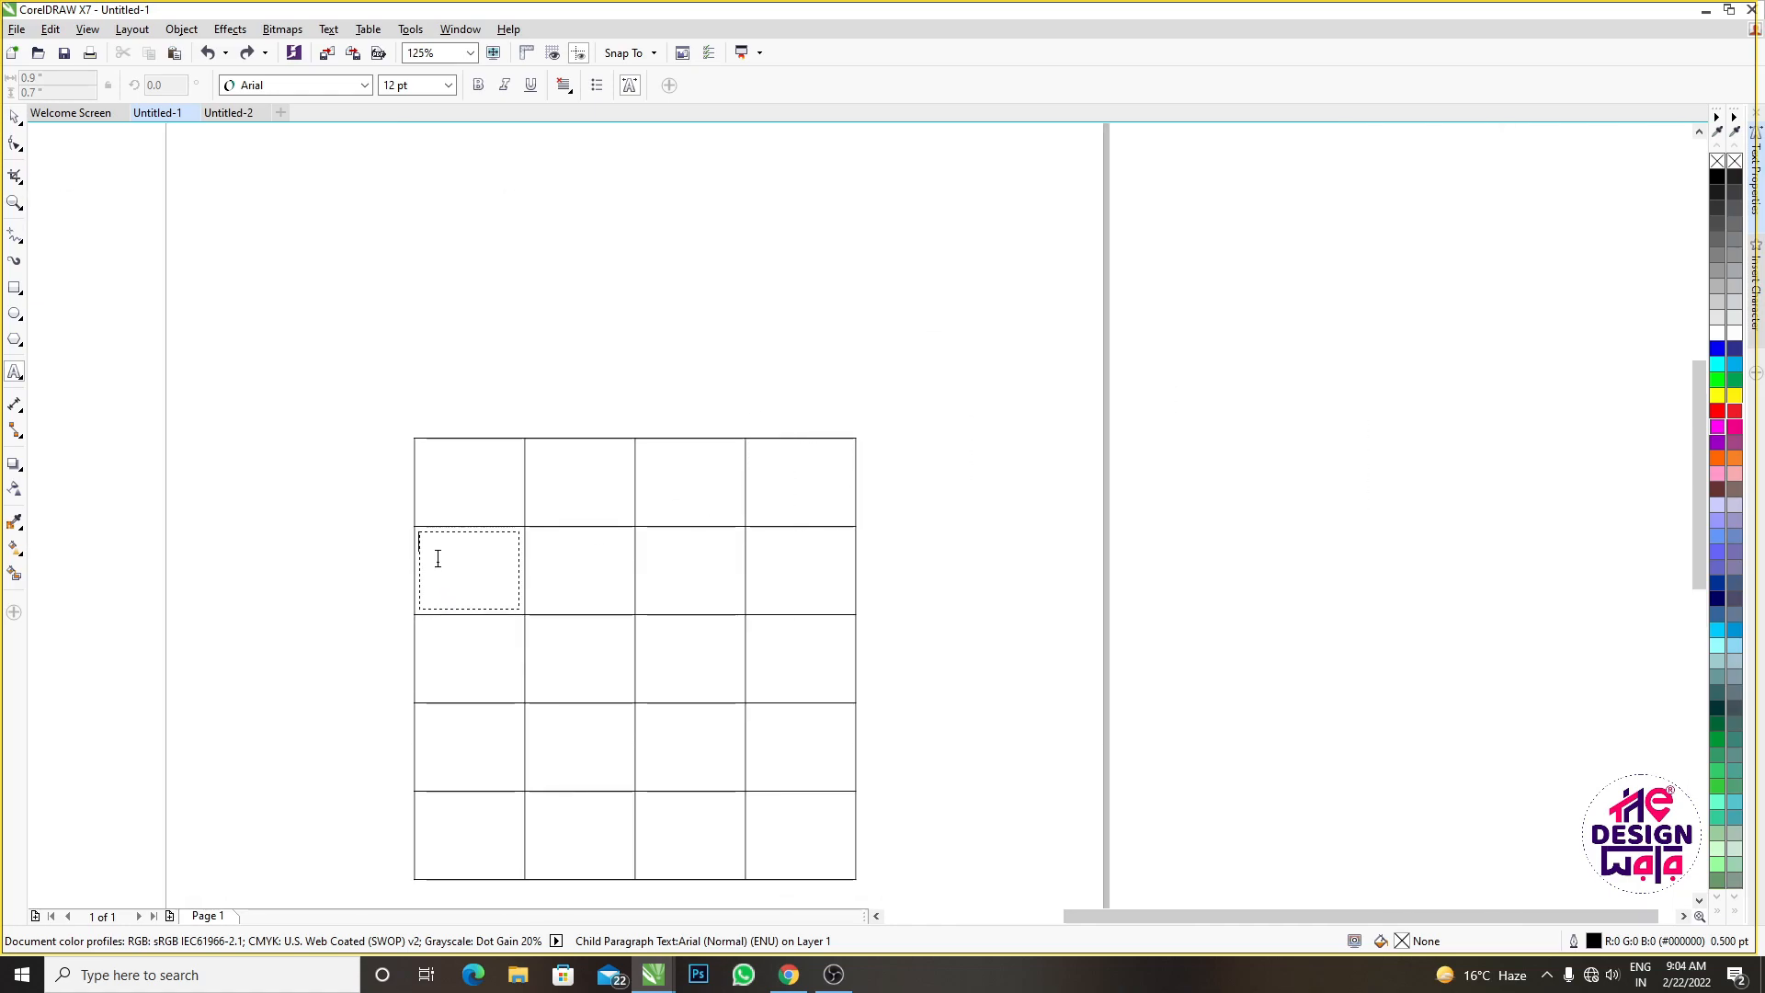
click(579, 557)
click(690, 559)
click(804, 565)
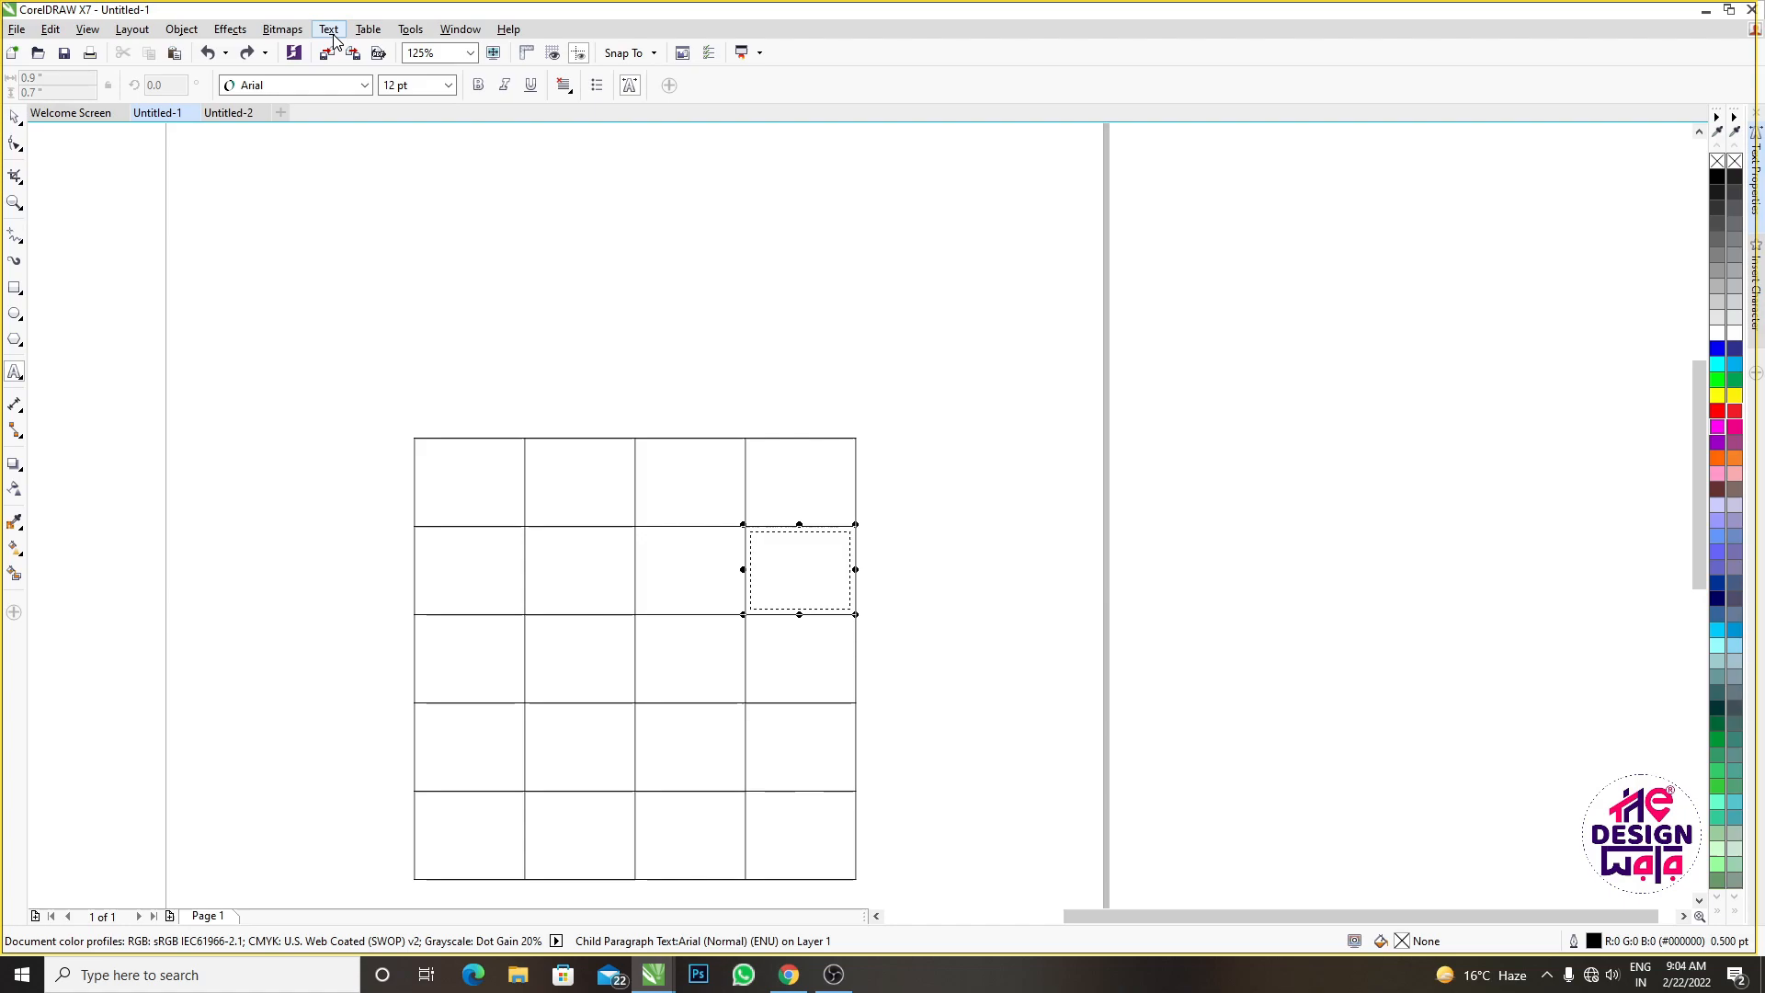
Select the whole table with the Pick tool and review the row and column insertion options without applying any
click(367, 29)
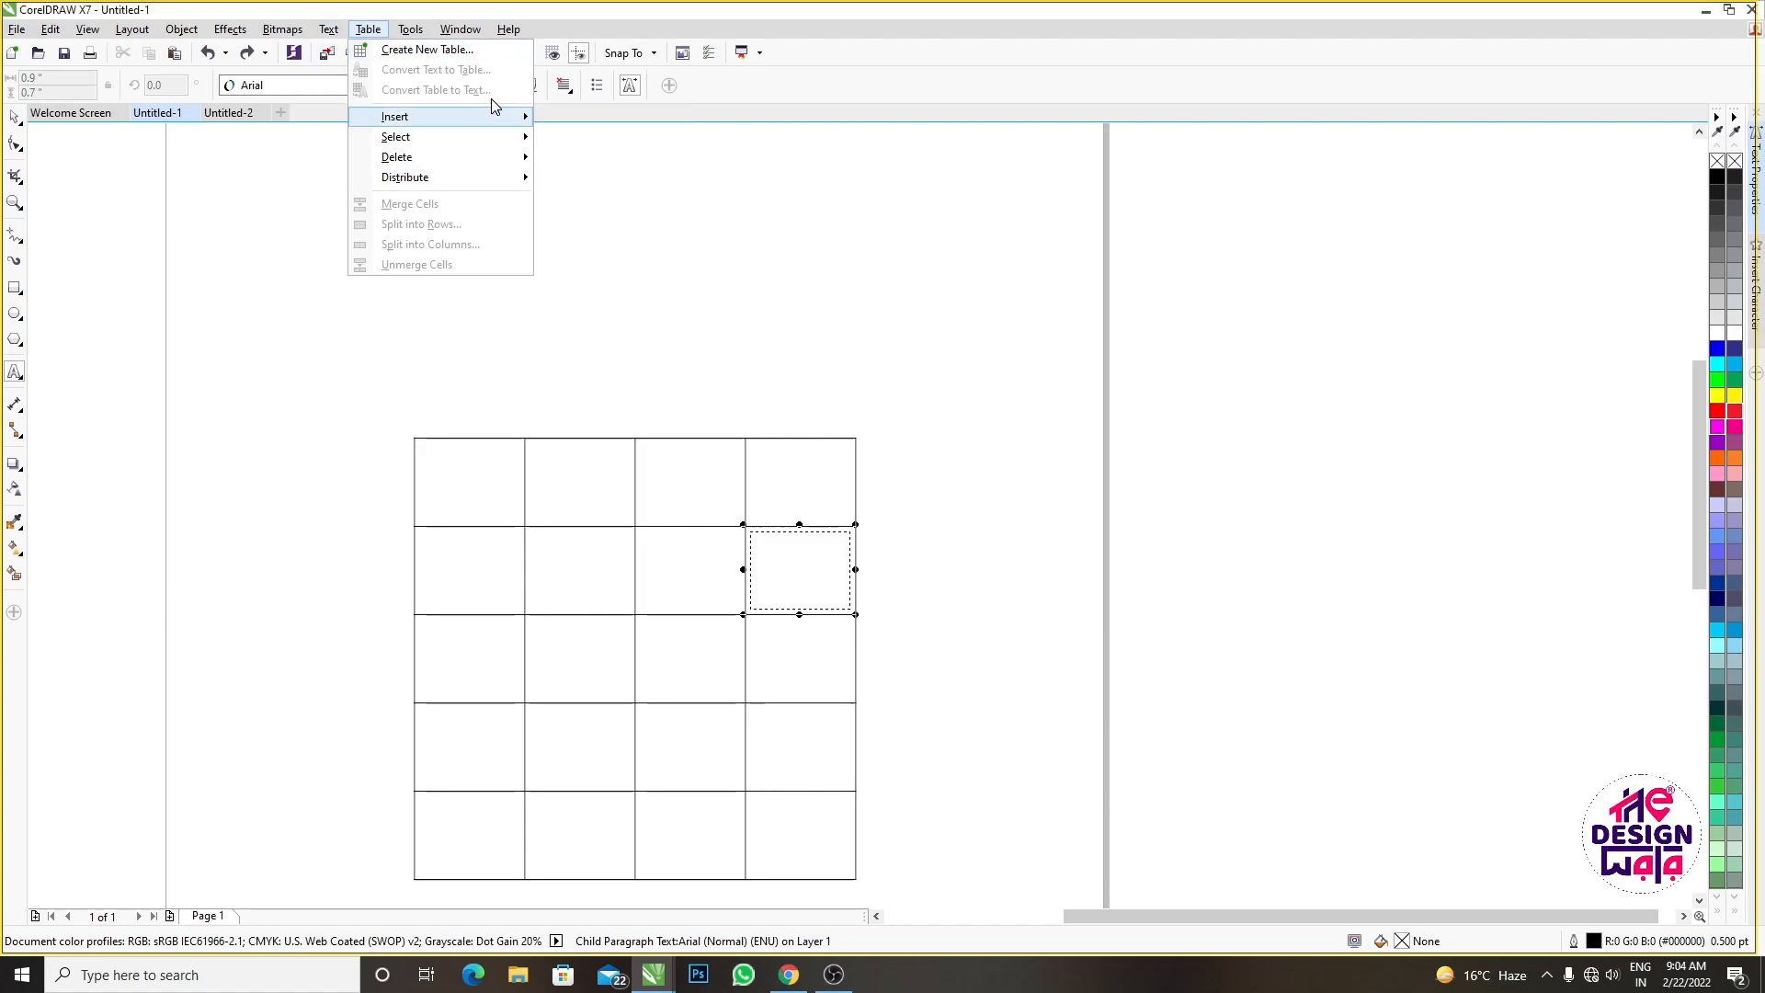
click(11, 113)
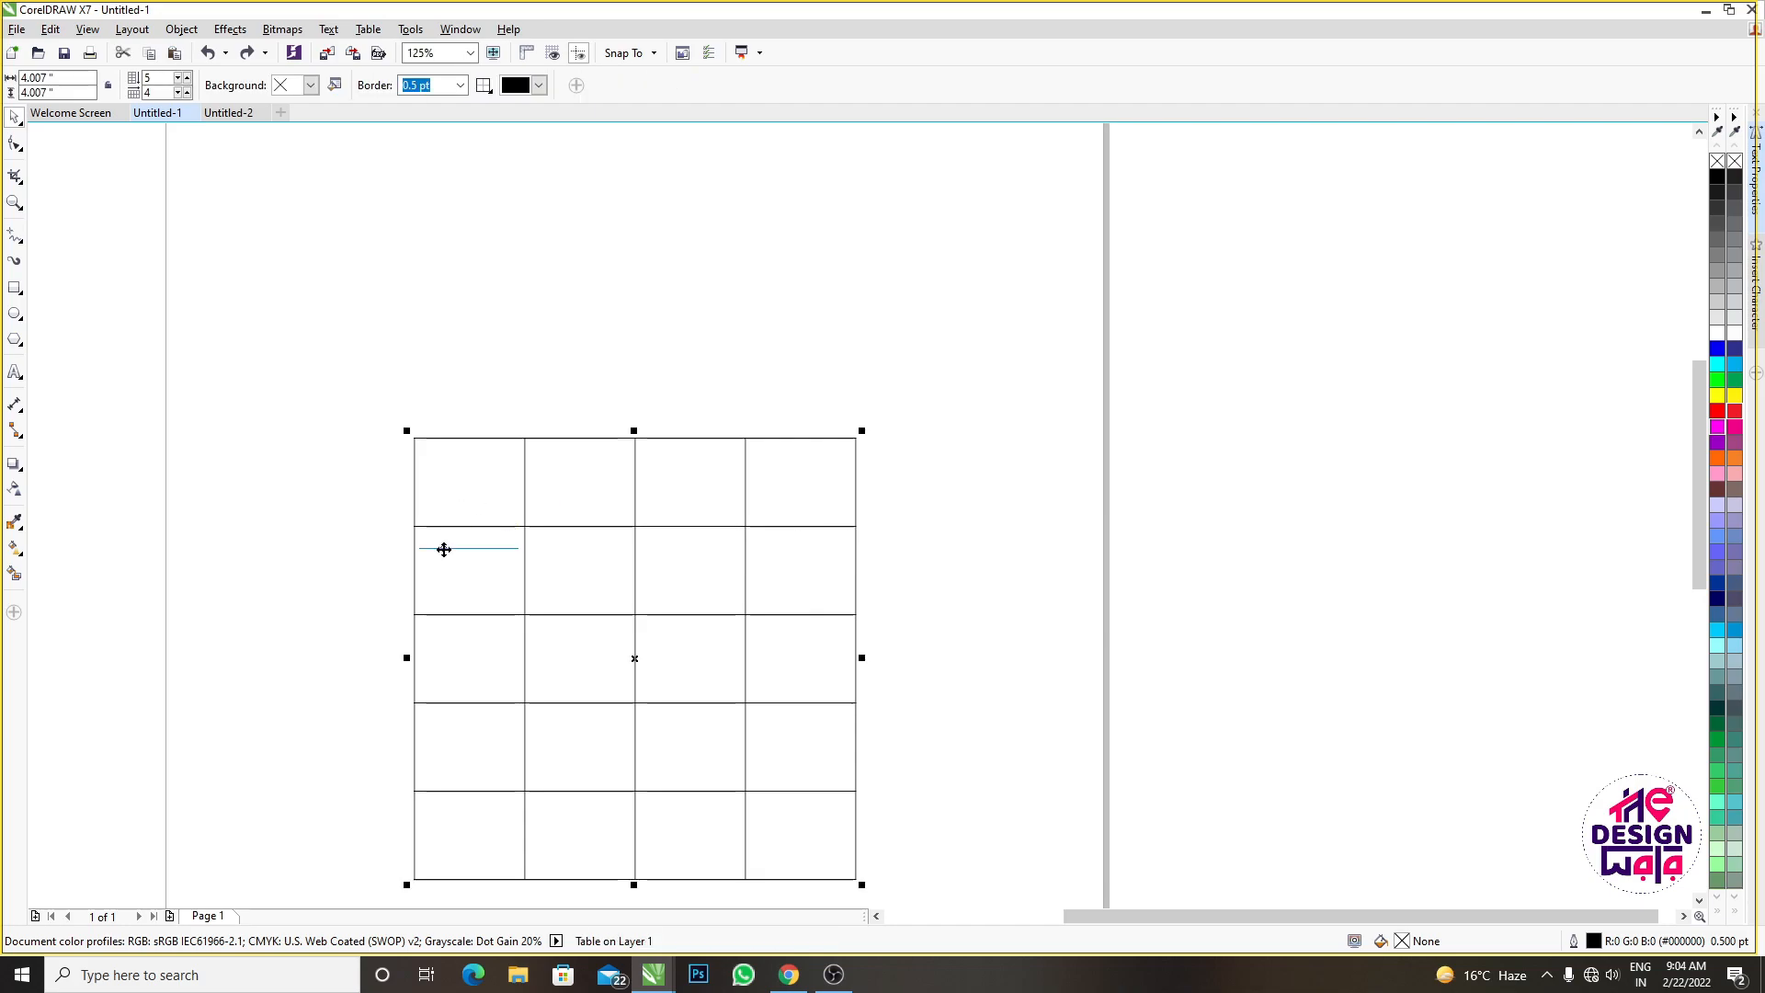
click(368, 30)
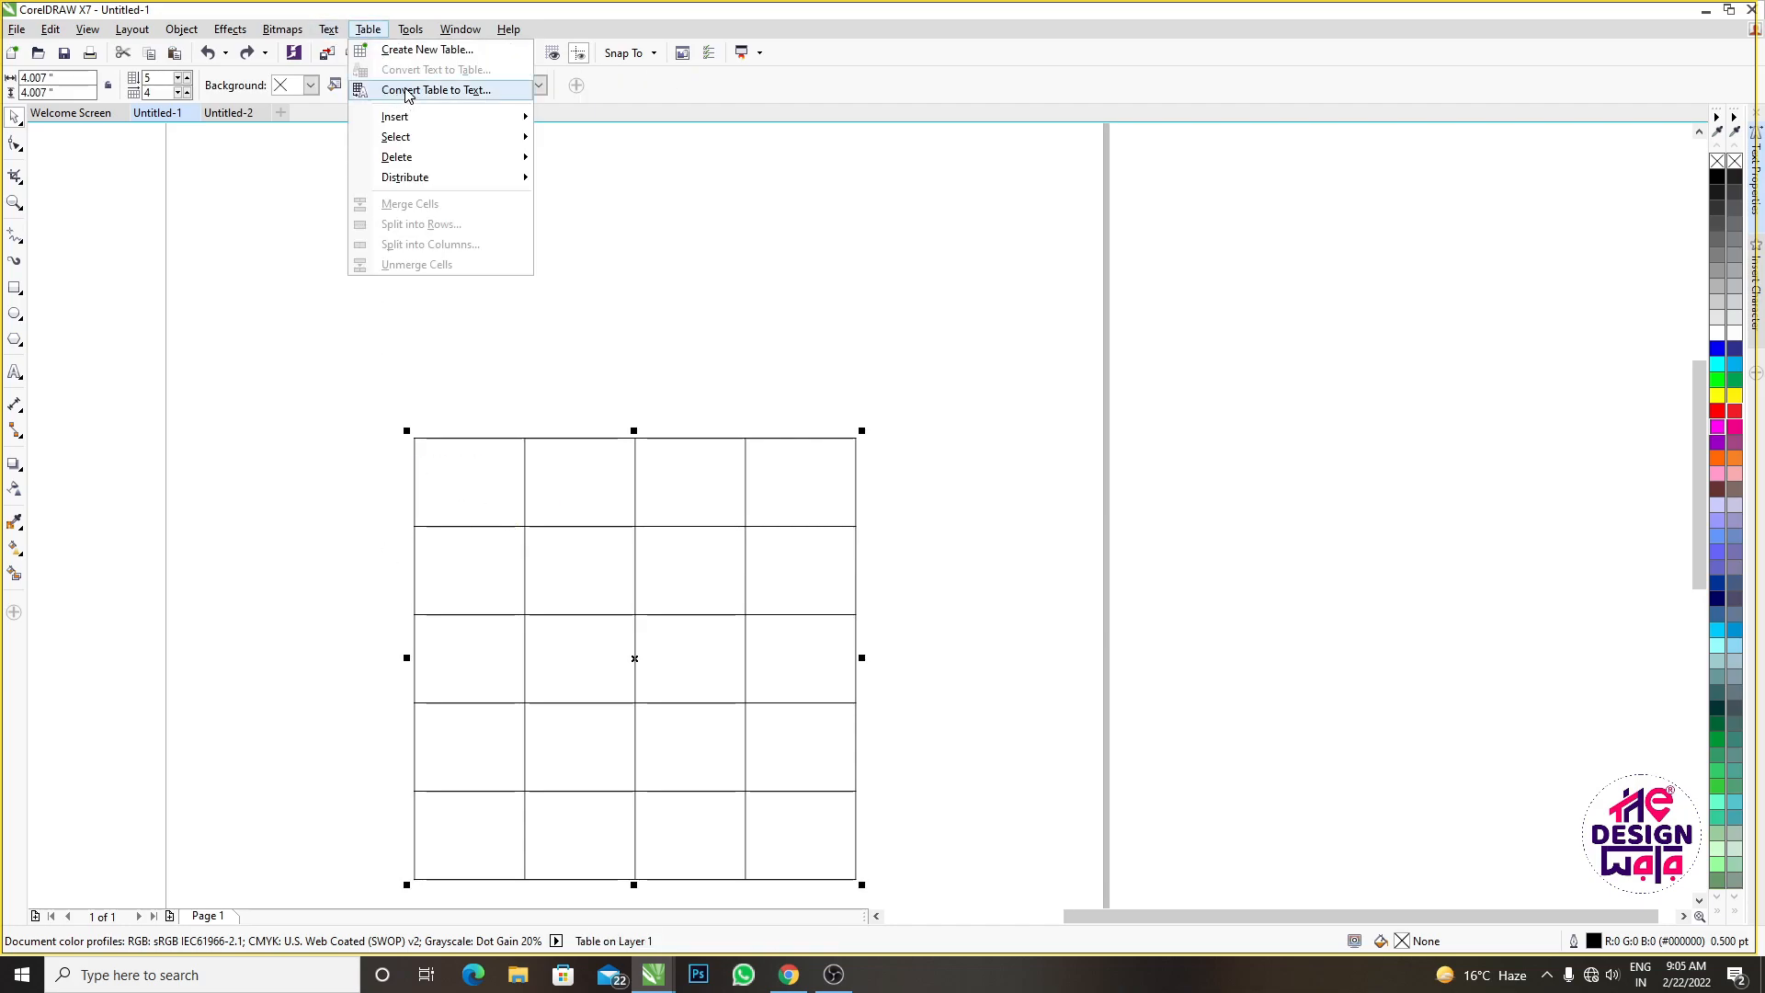
mouse_move(421, 117)
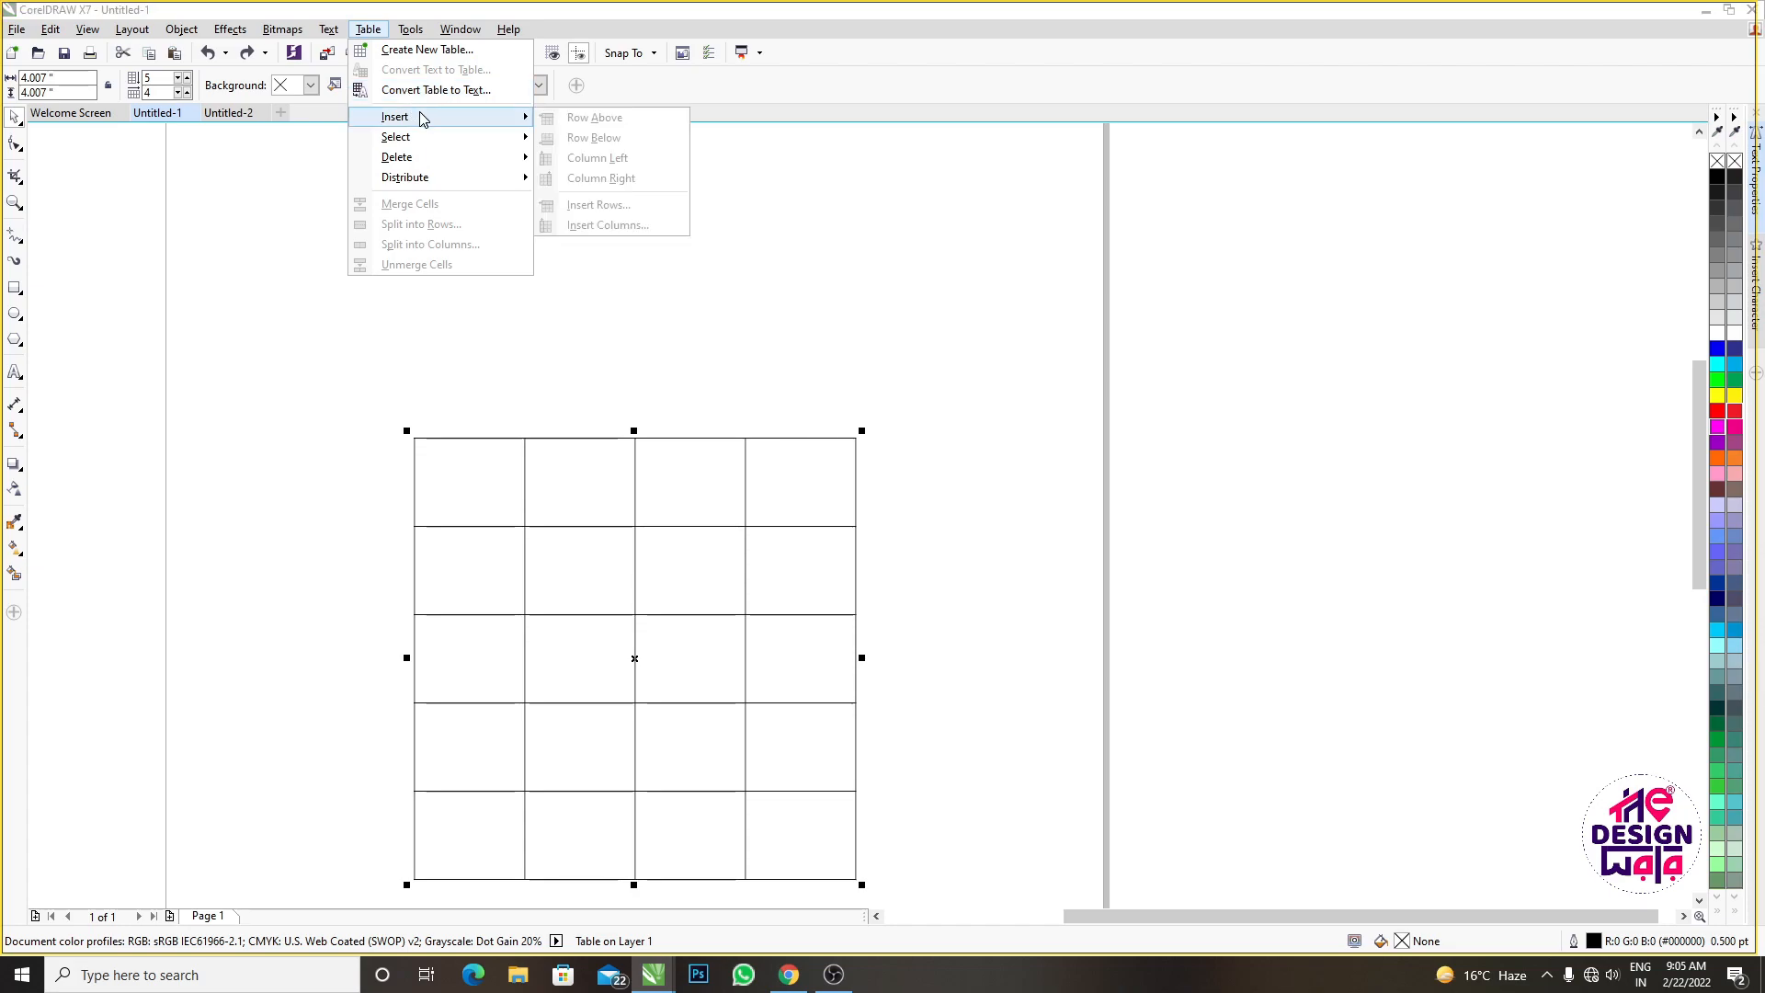
scroll(765, 411, down, 1)
click(780, 389)
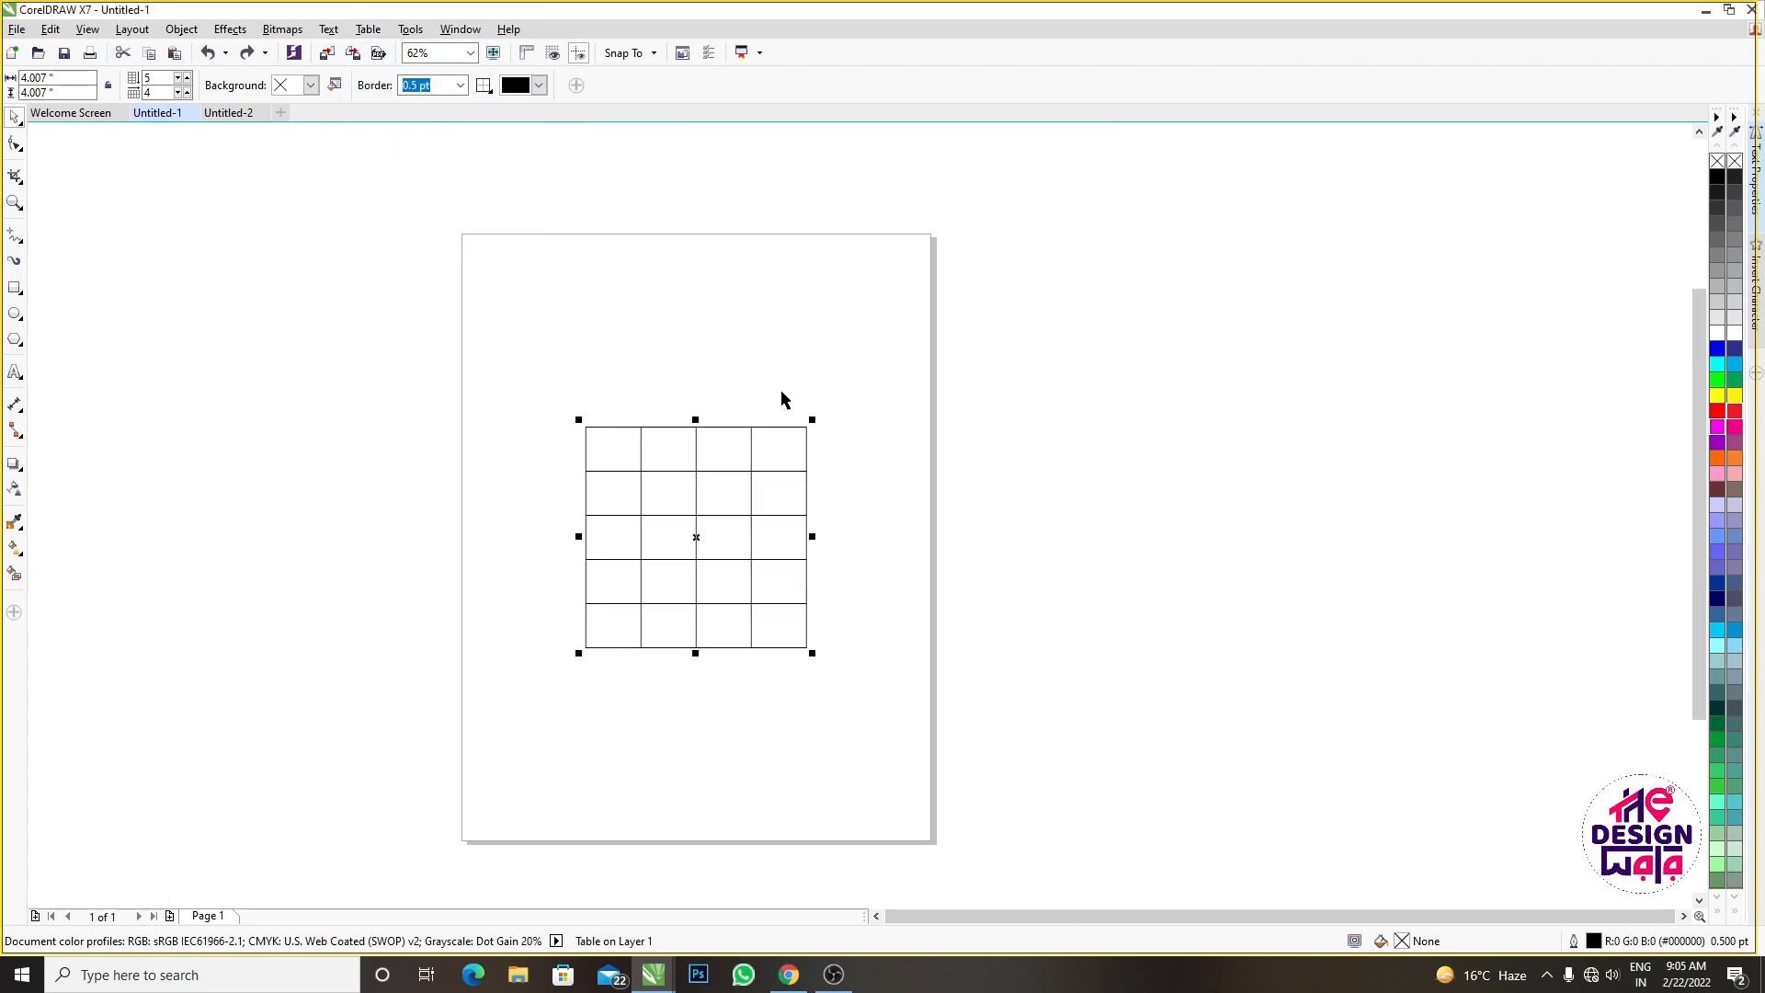
scroll(757, 538, up, 1)
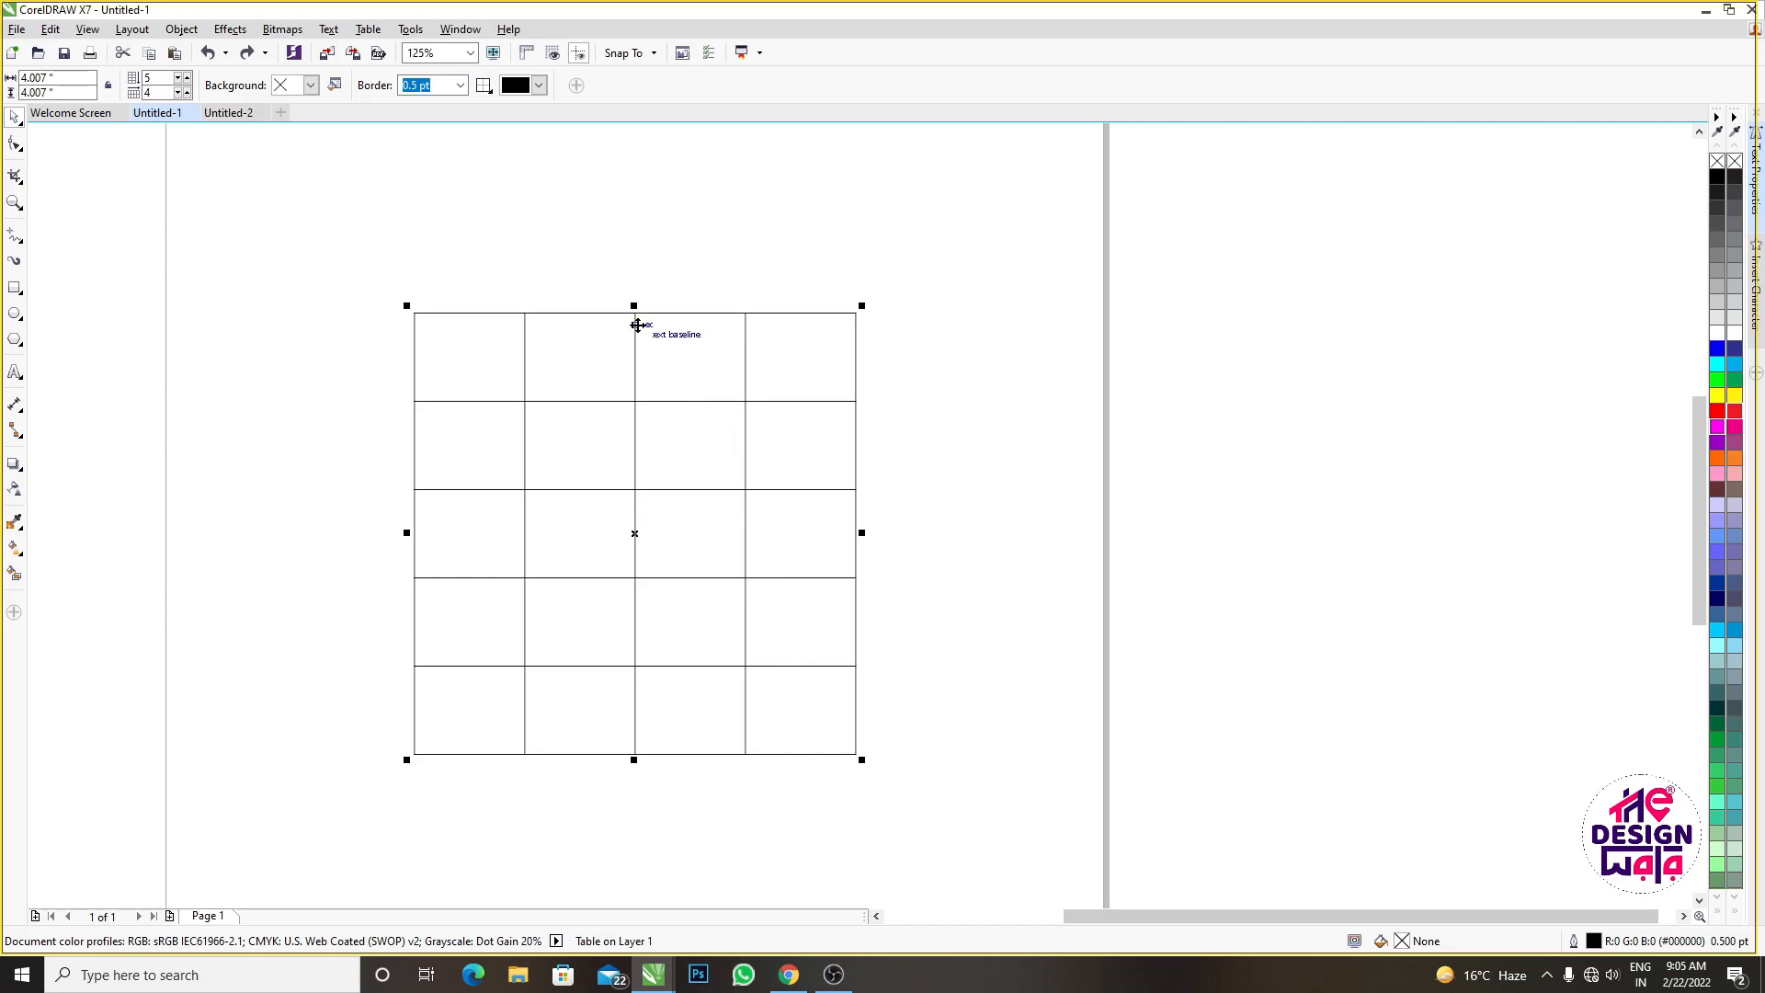
Delete the existing table and create a new 4.0-inch square table with 3 rows and 3 columns
key(Delete)
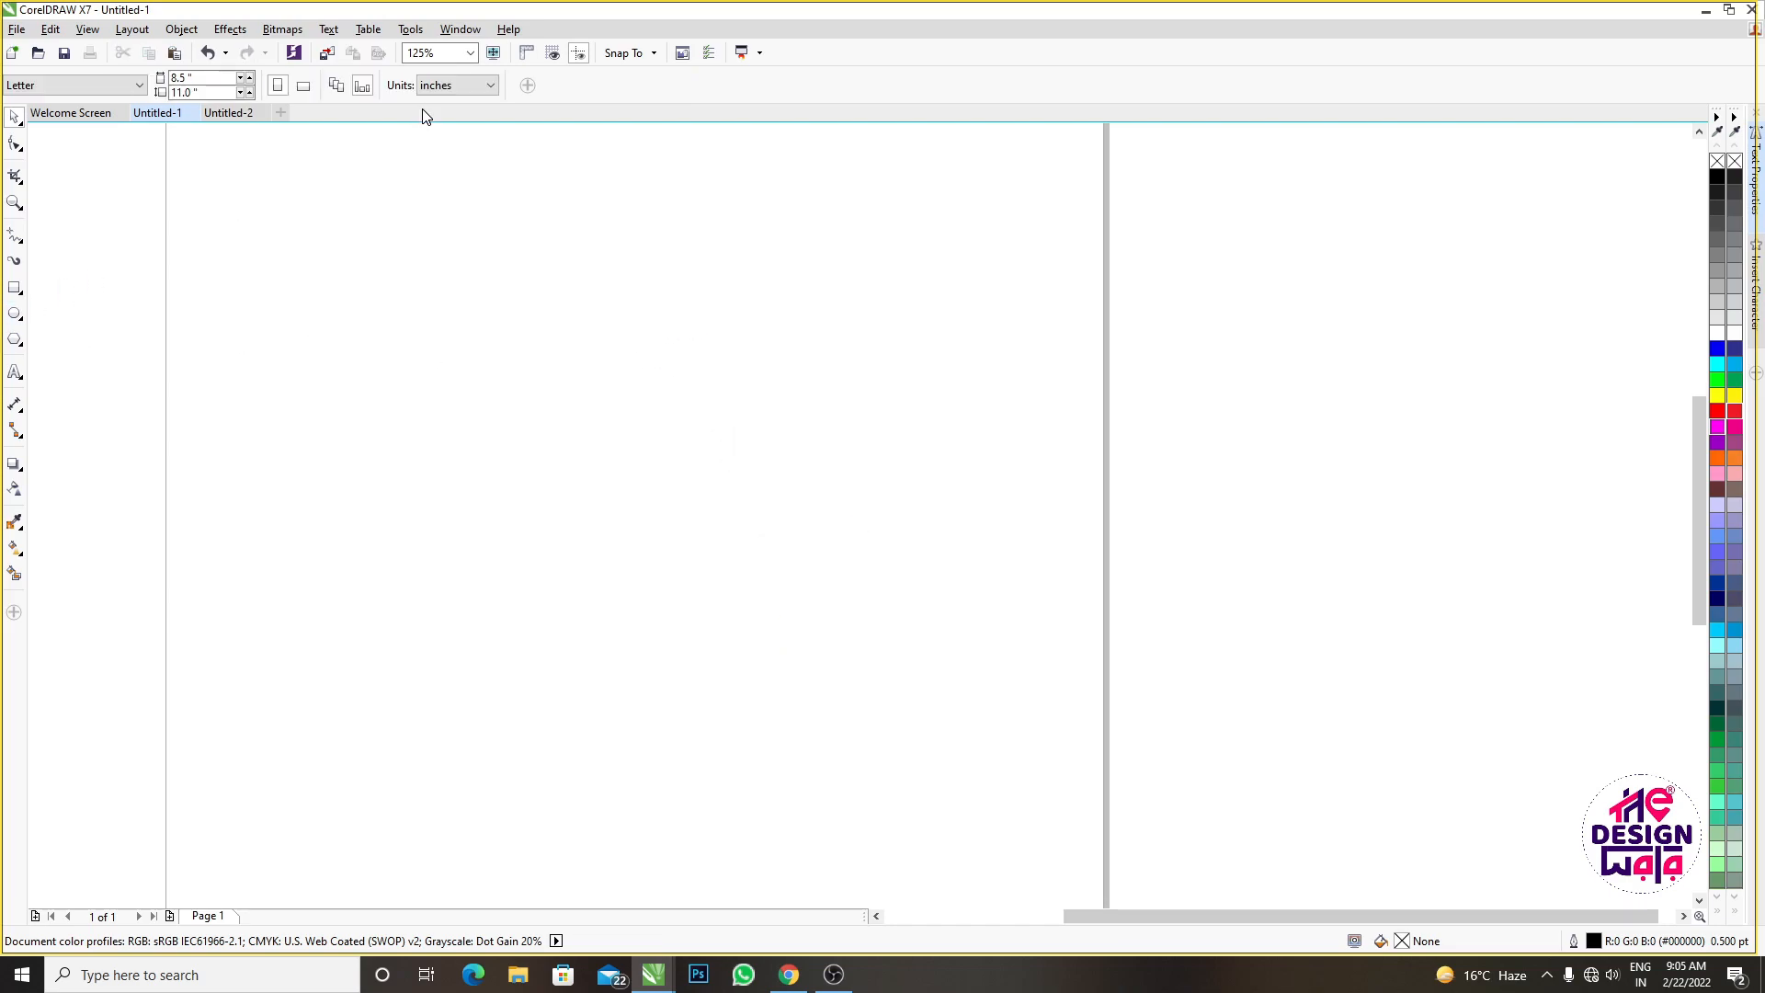
click(367, 30)
click(421, 50)
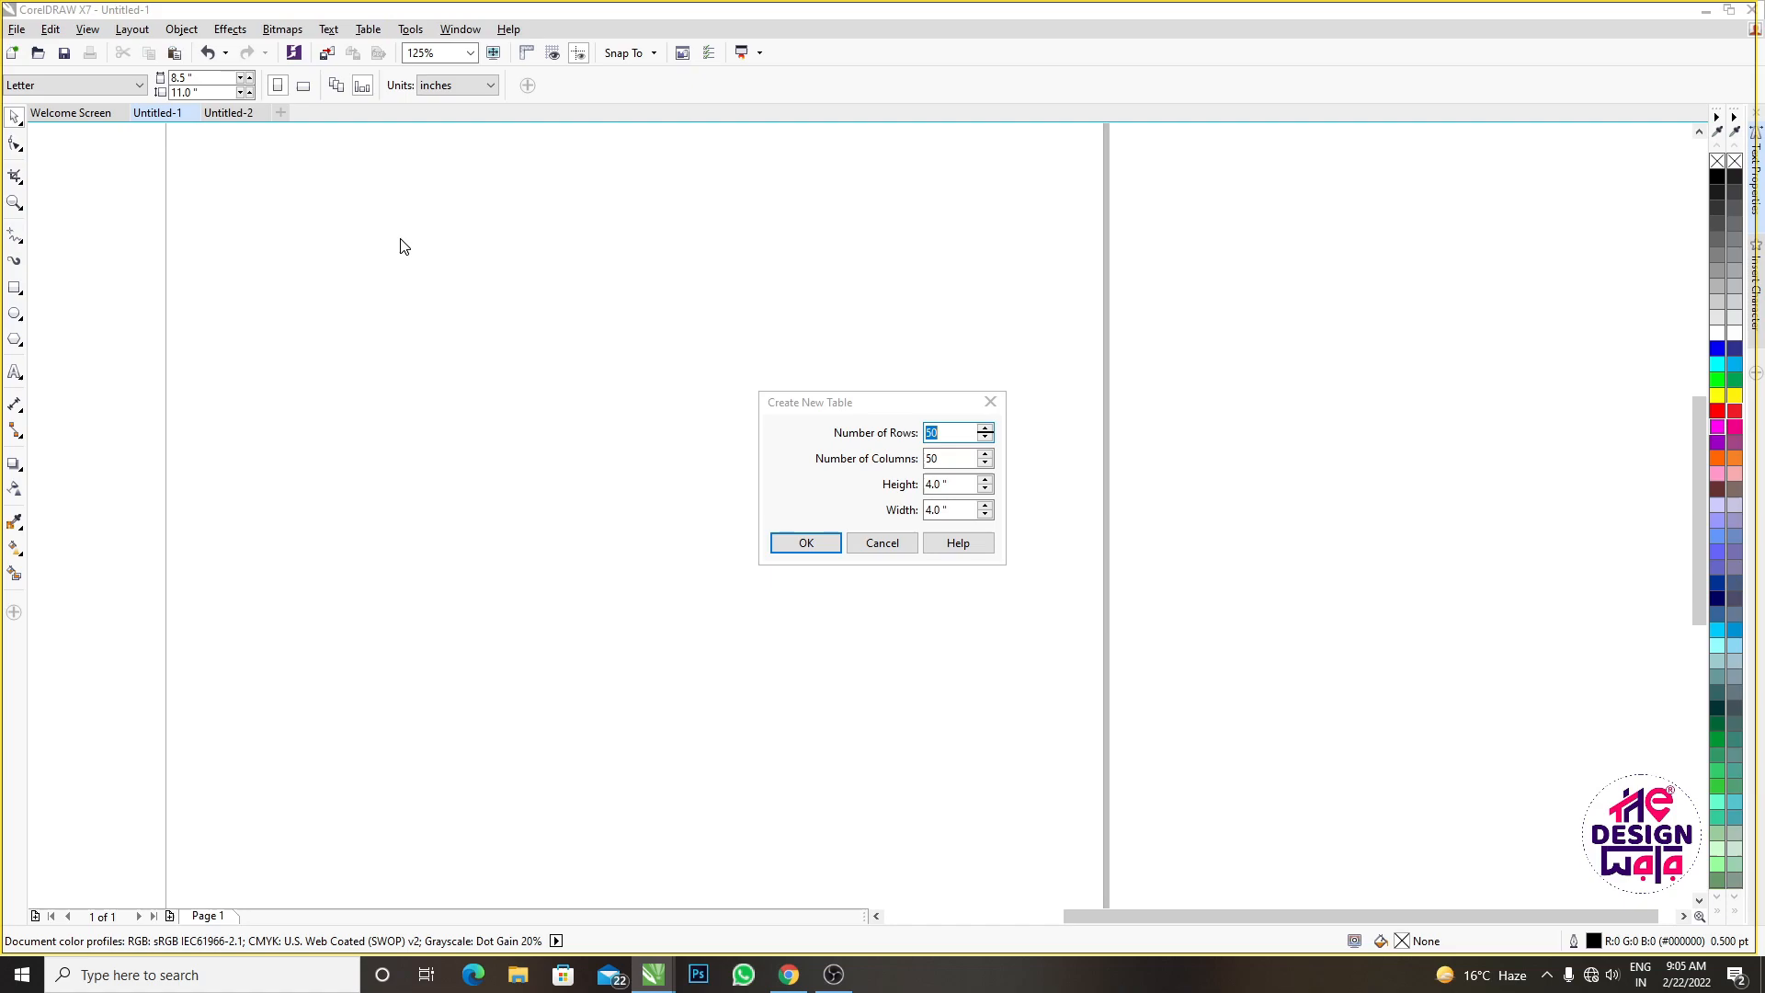
text(3)
key(Tab)
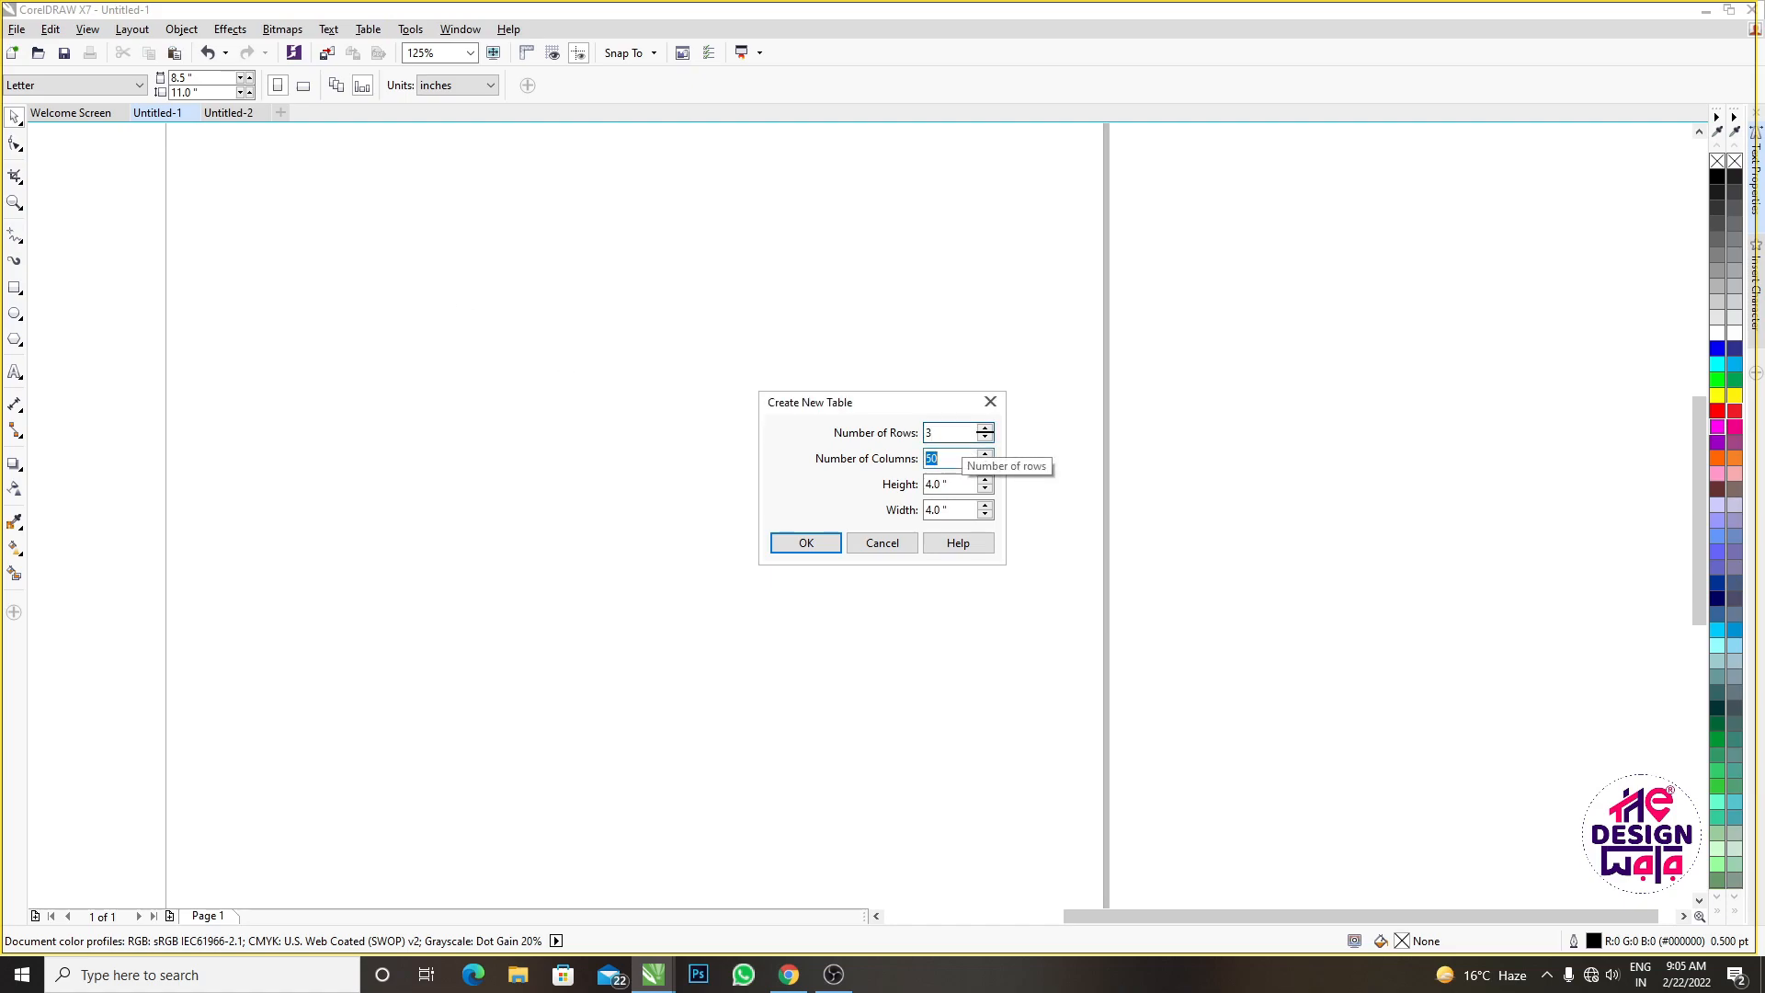
text(3)
click(818, 541)
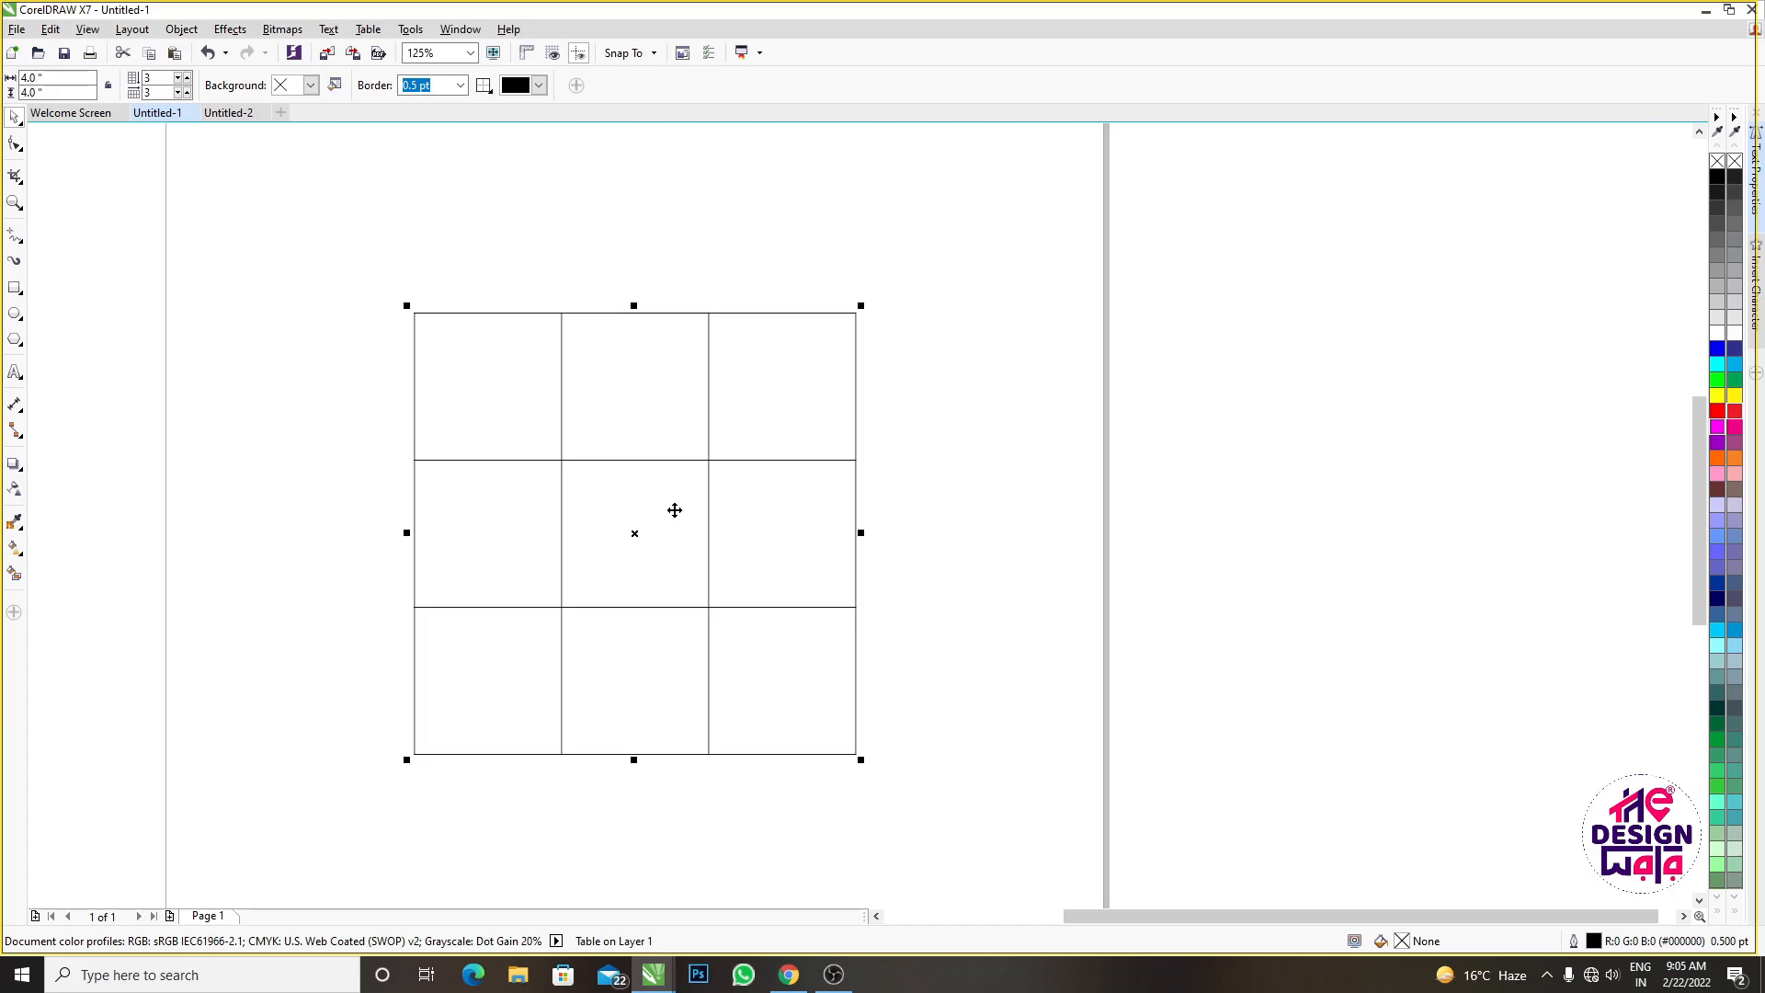
Select the third column of the 3-by-3 table and insert a new column to its left
click(773, 354)
drag(773, 354, 836, 785)
key(ctrl+k)
double_click(772, 392)
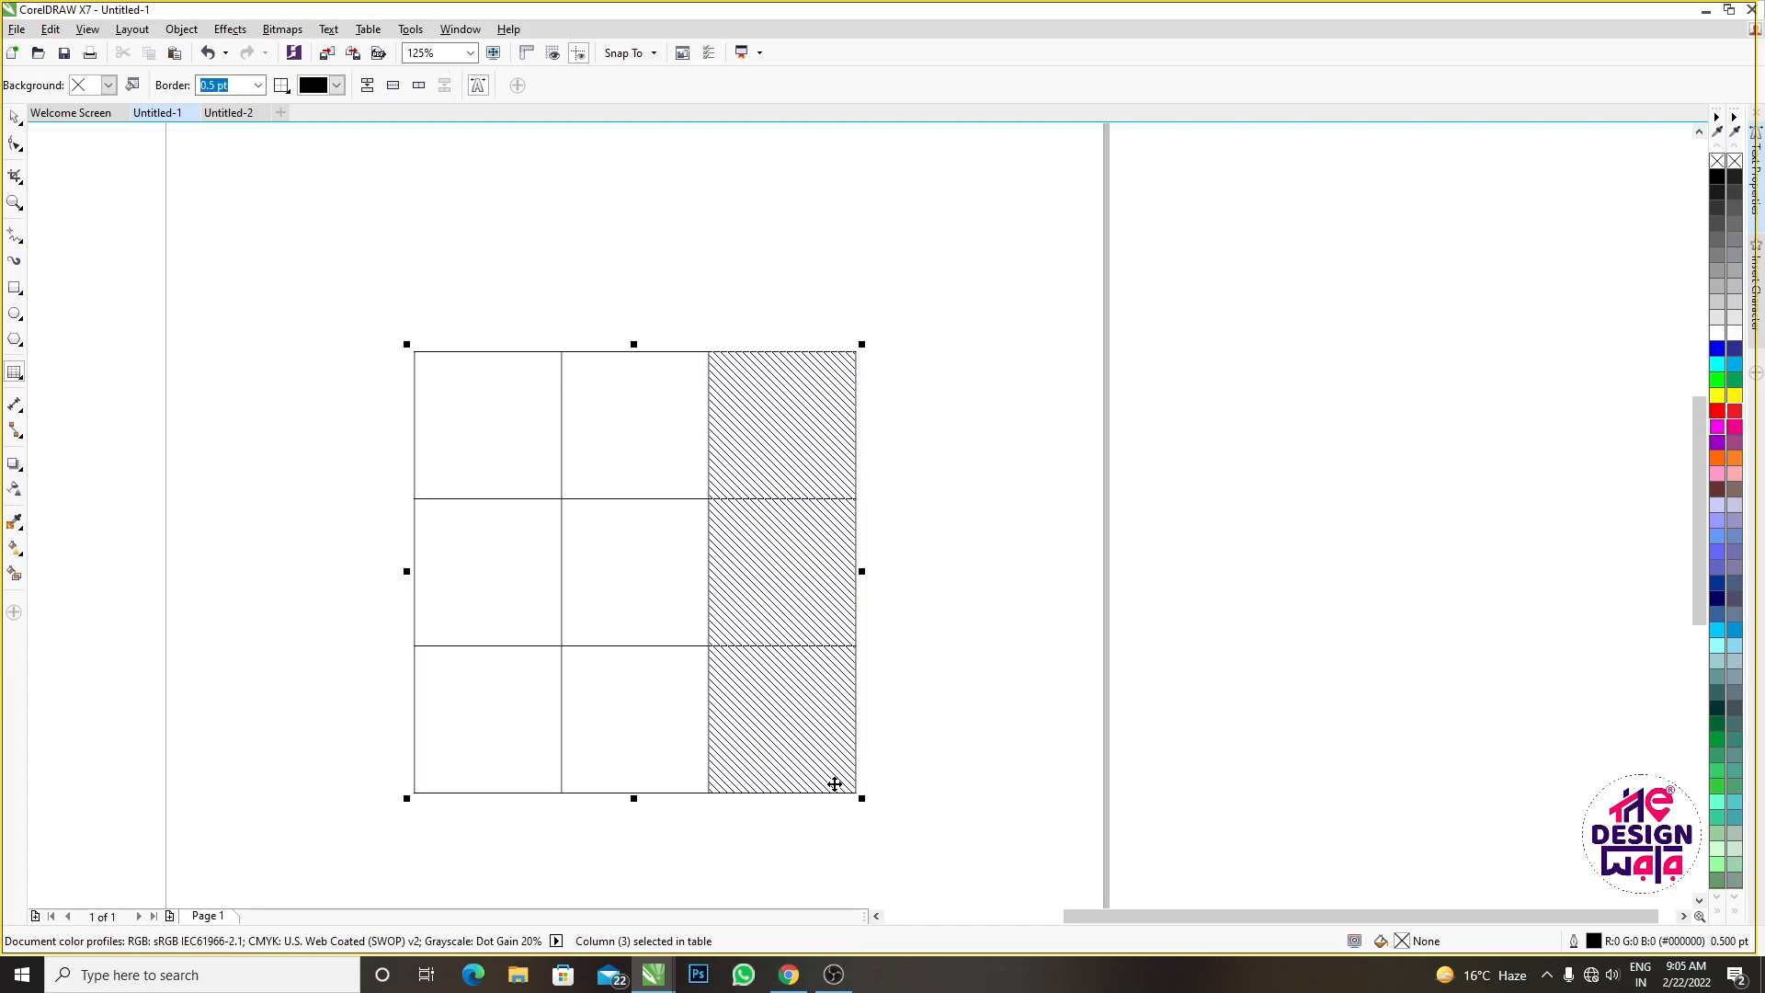
click(477, 400)
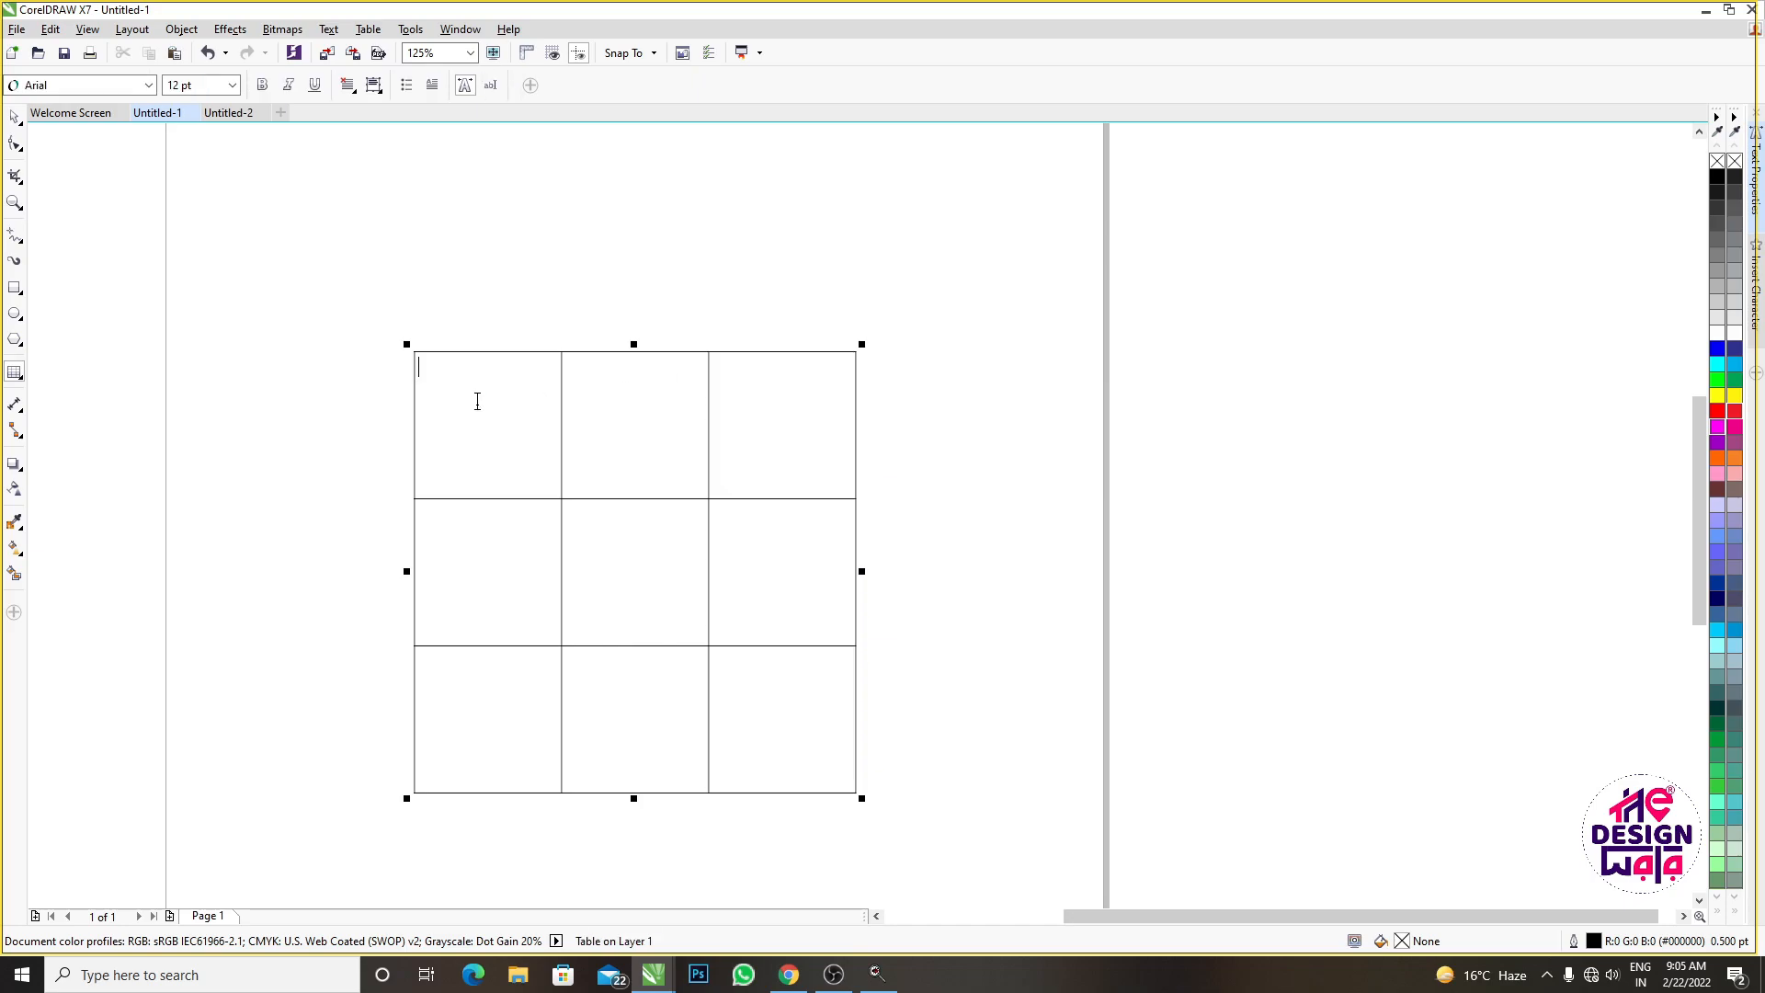
drag(796, 398, 796, 781)
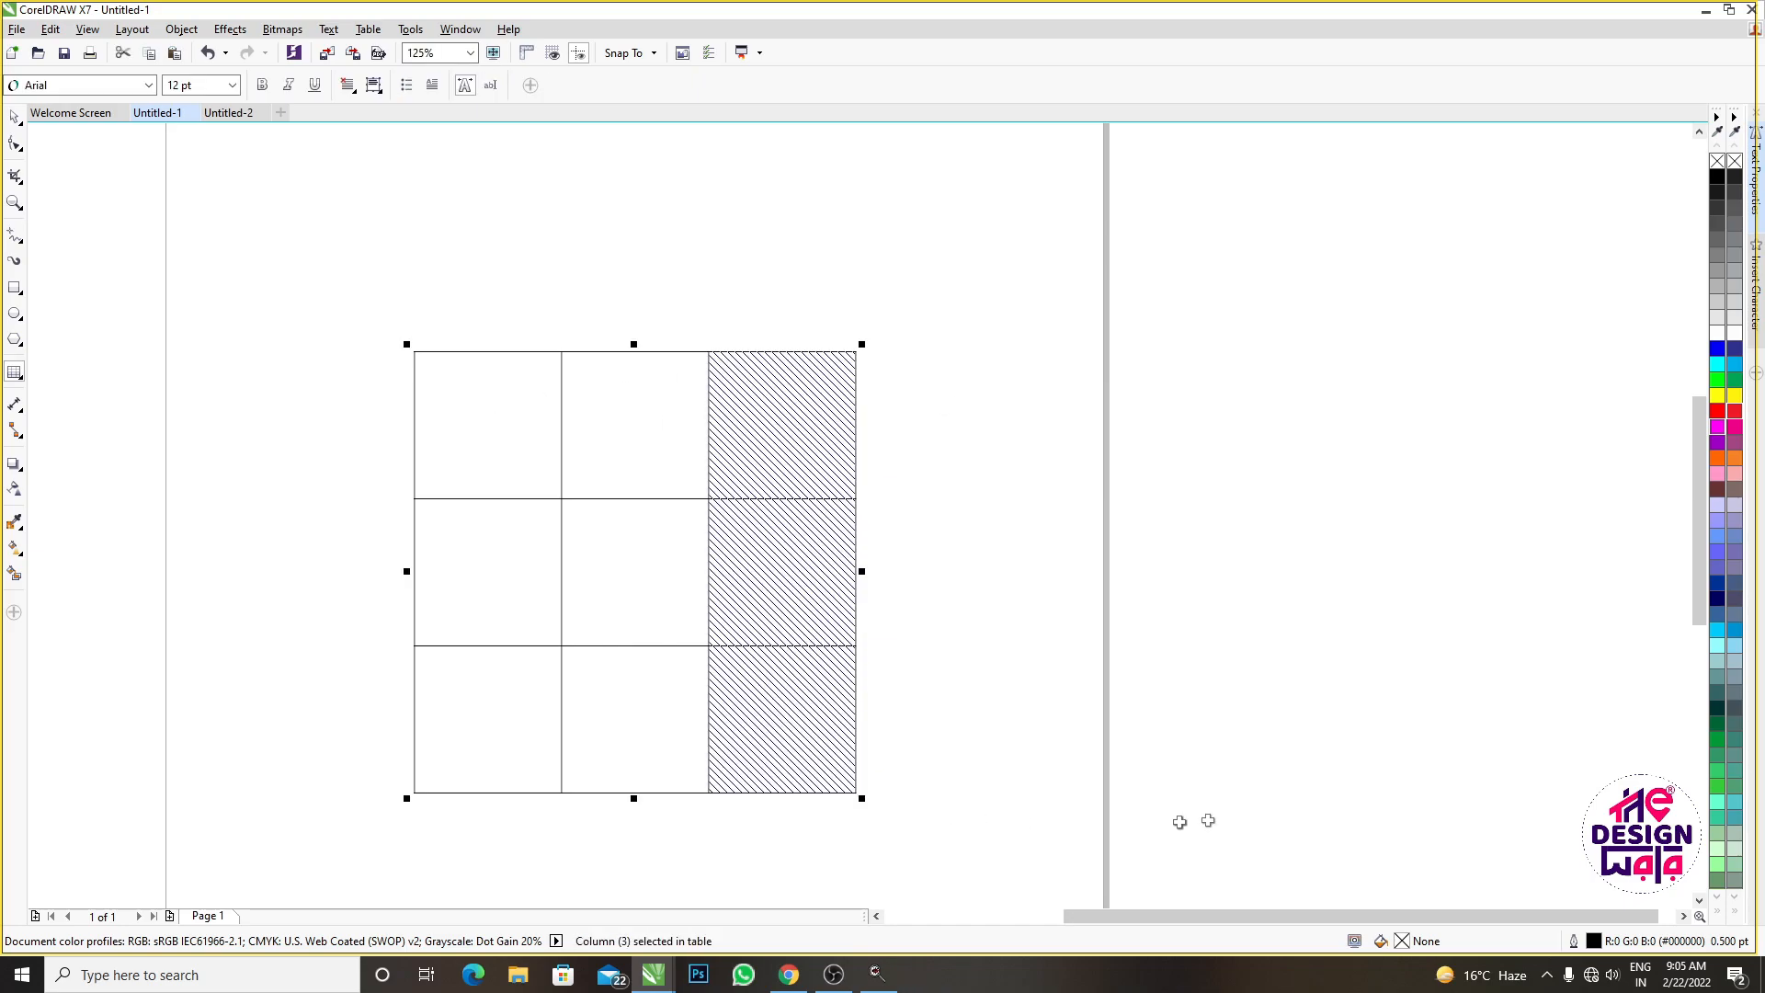
click(789, 387)
drag(772, 390, 812, 780)
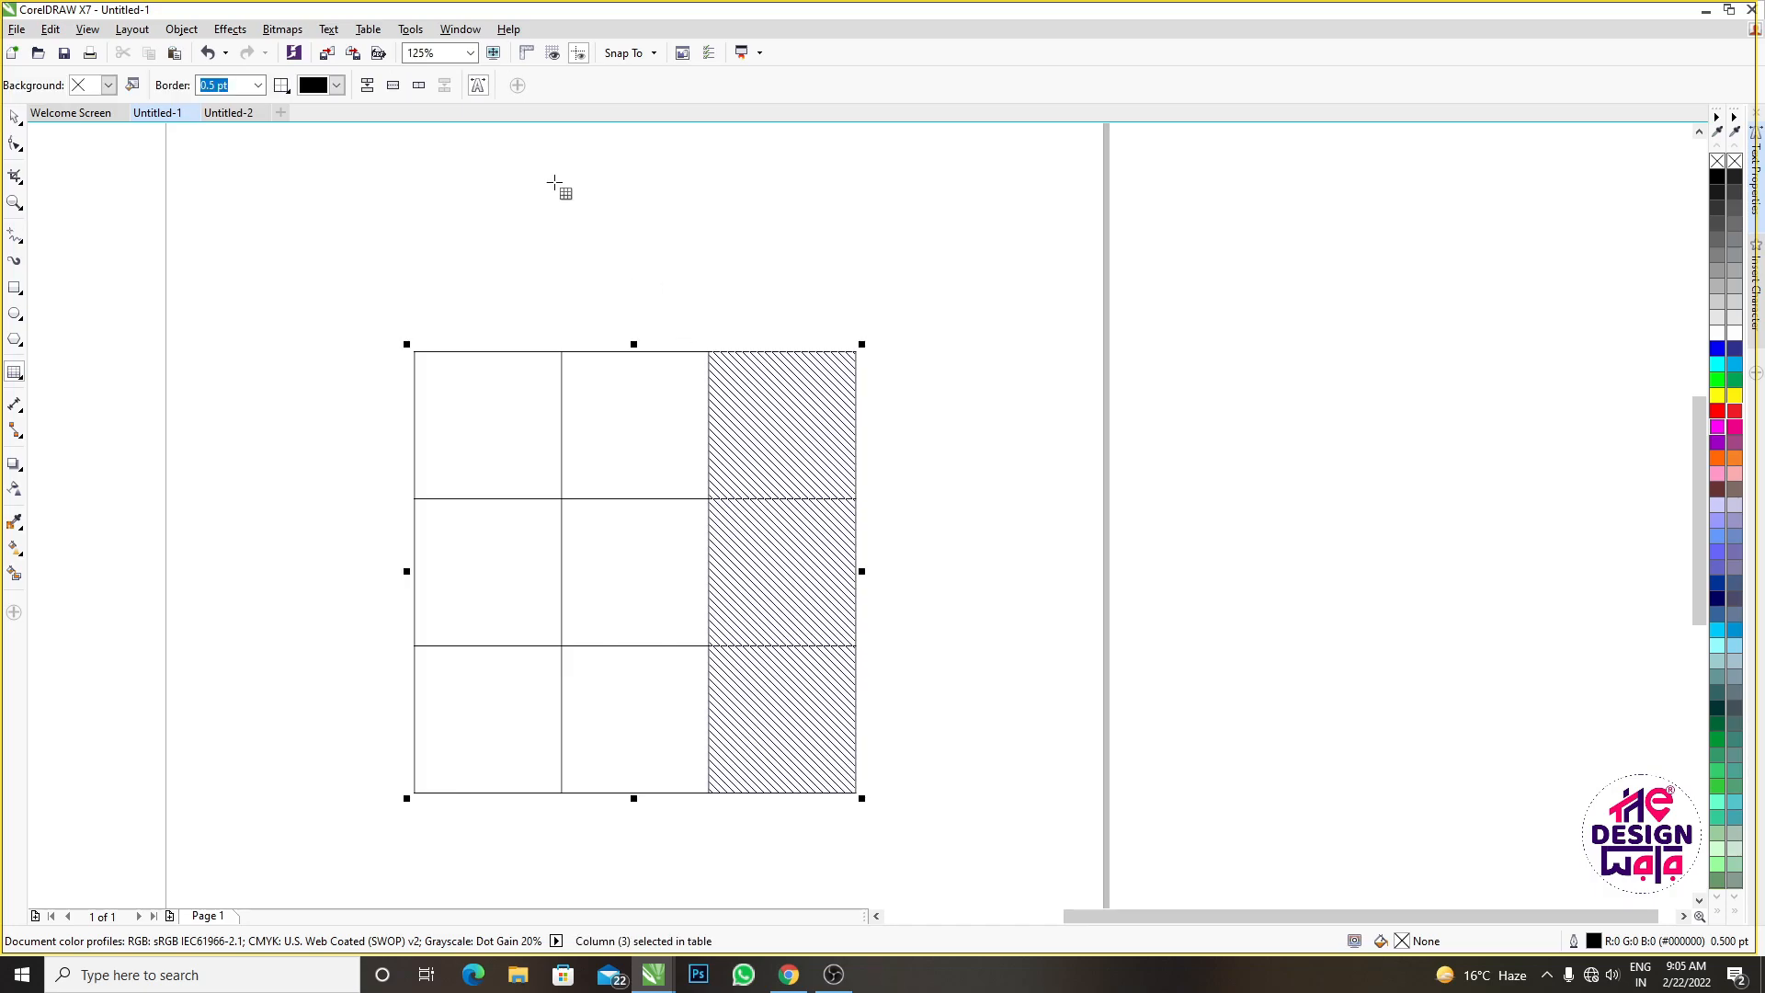
click(368, 29)
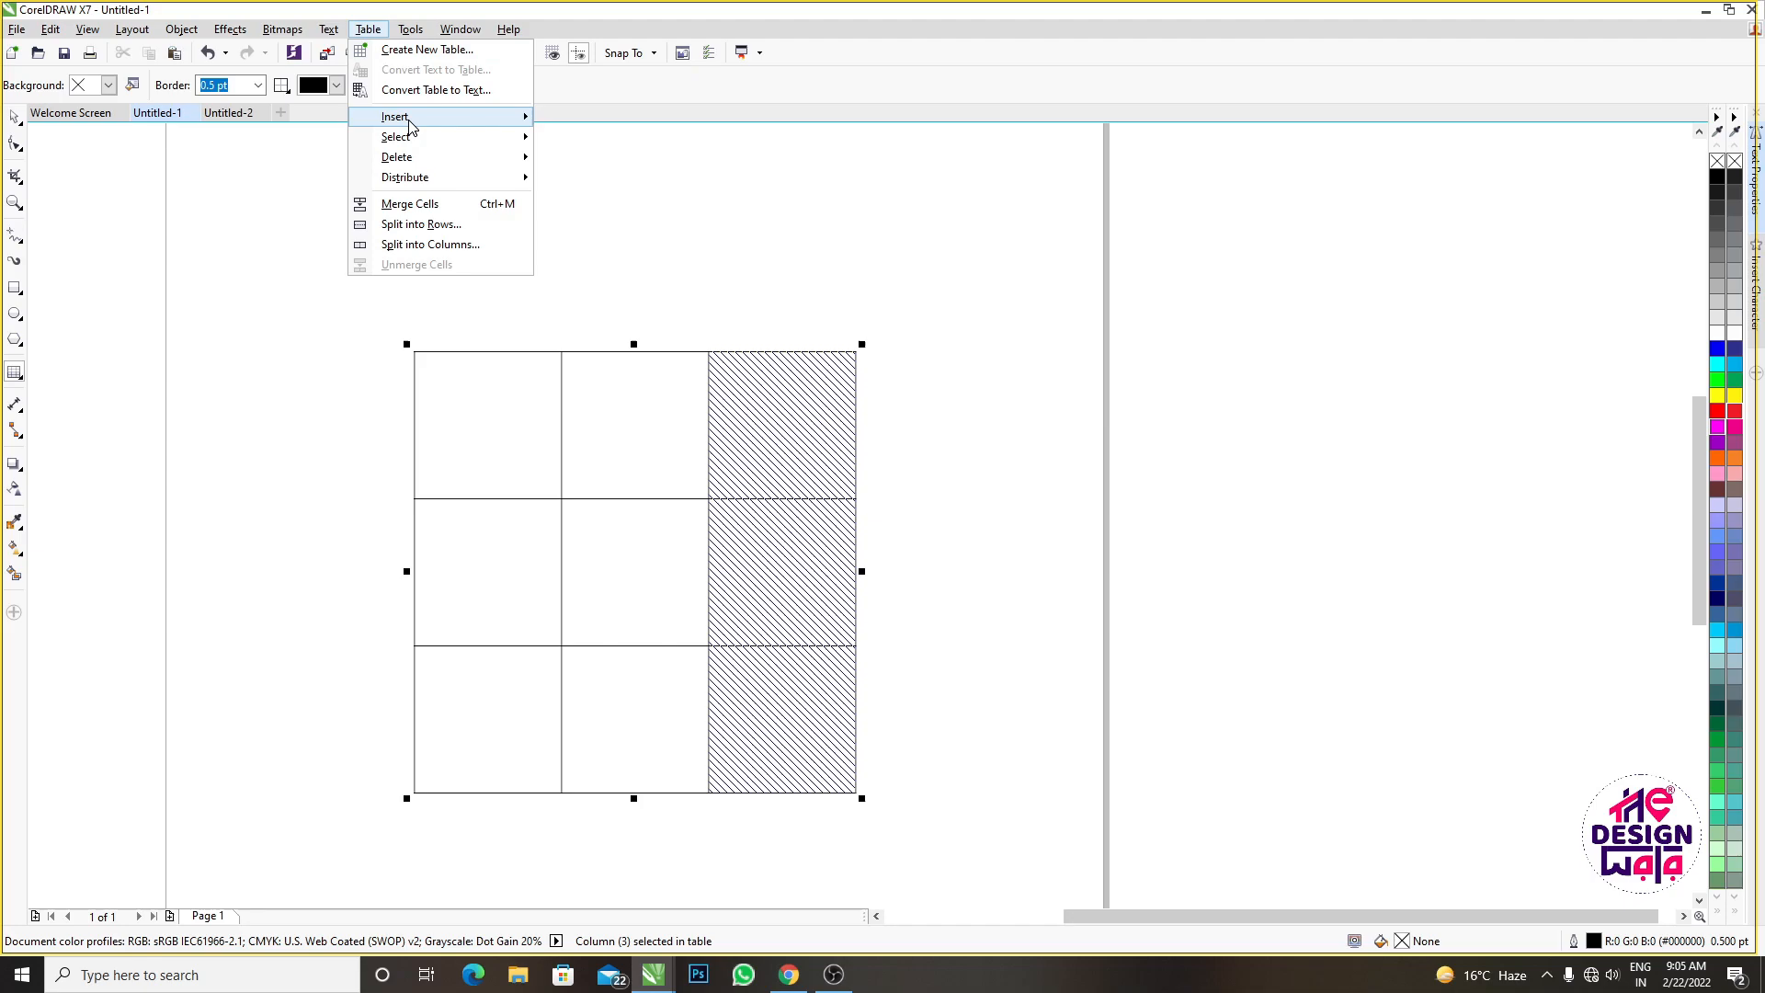
mouse_move(433, 118)
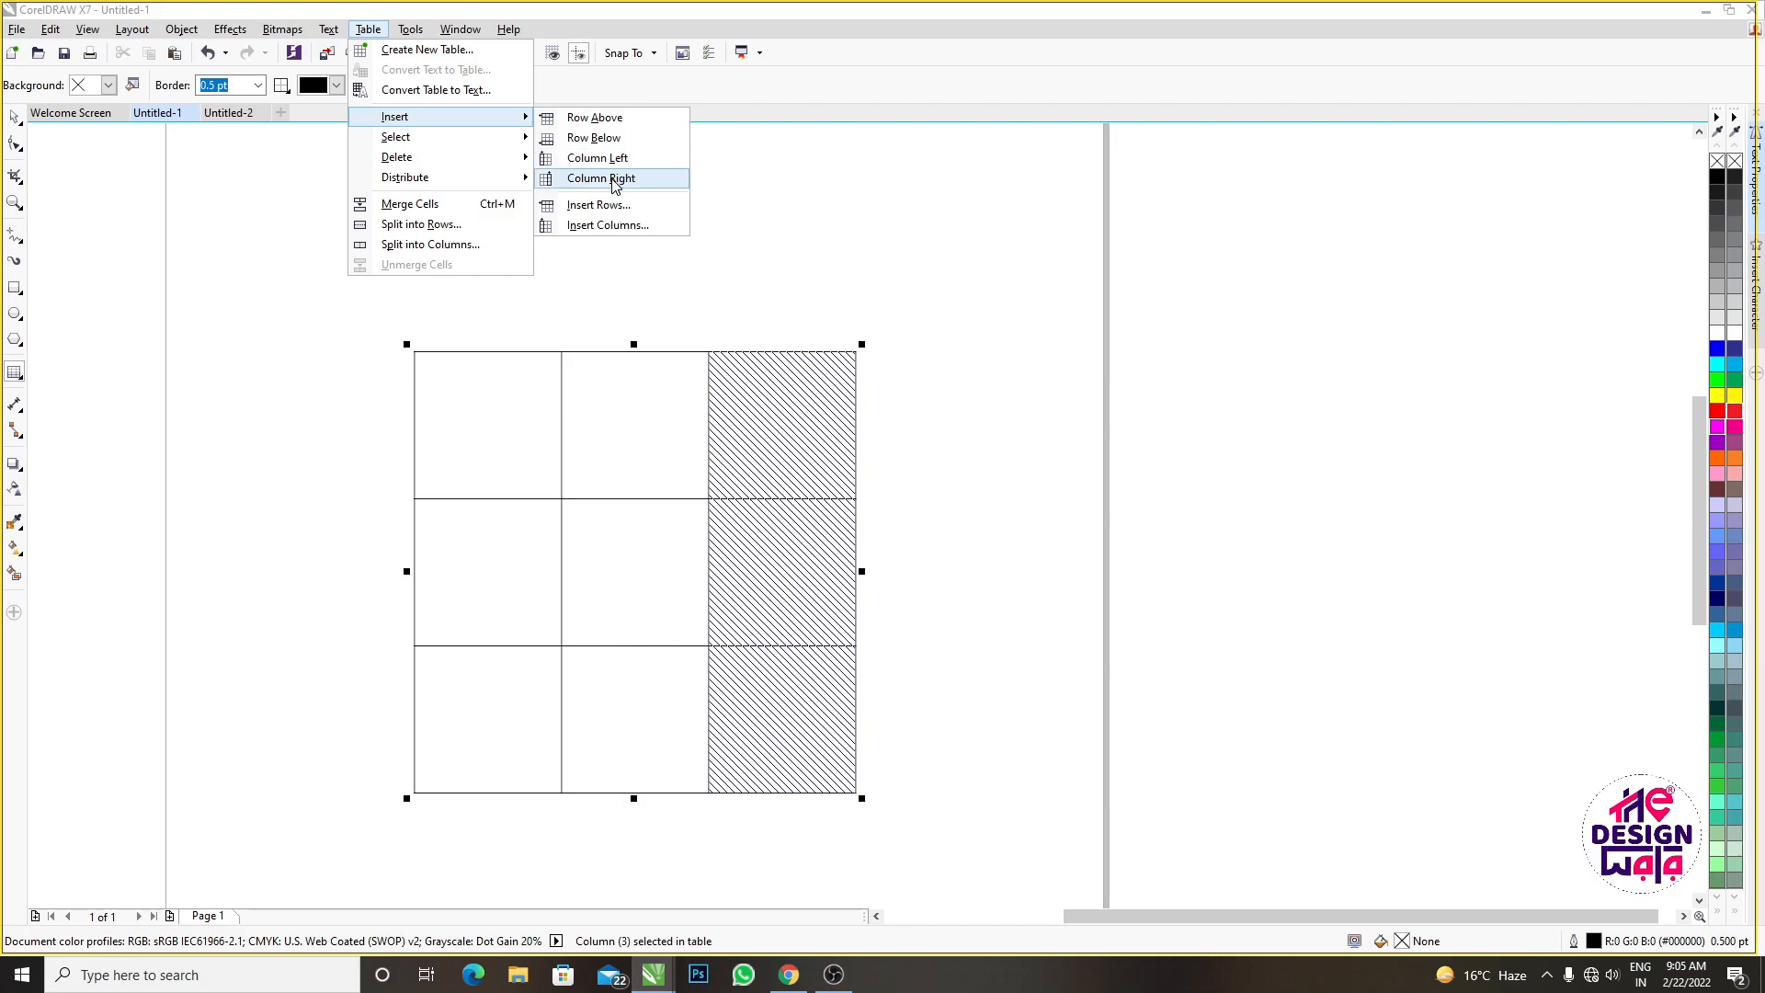
click(610, 159)
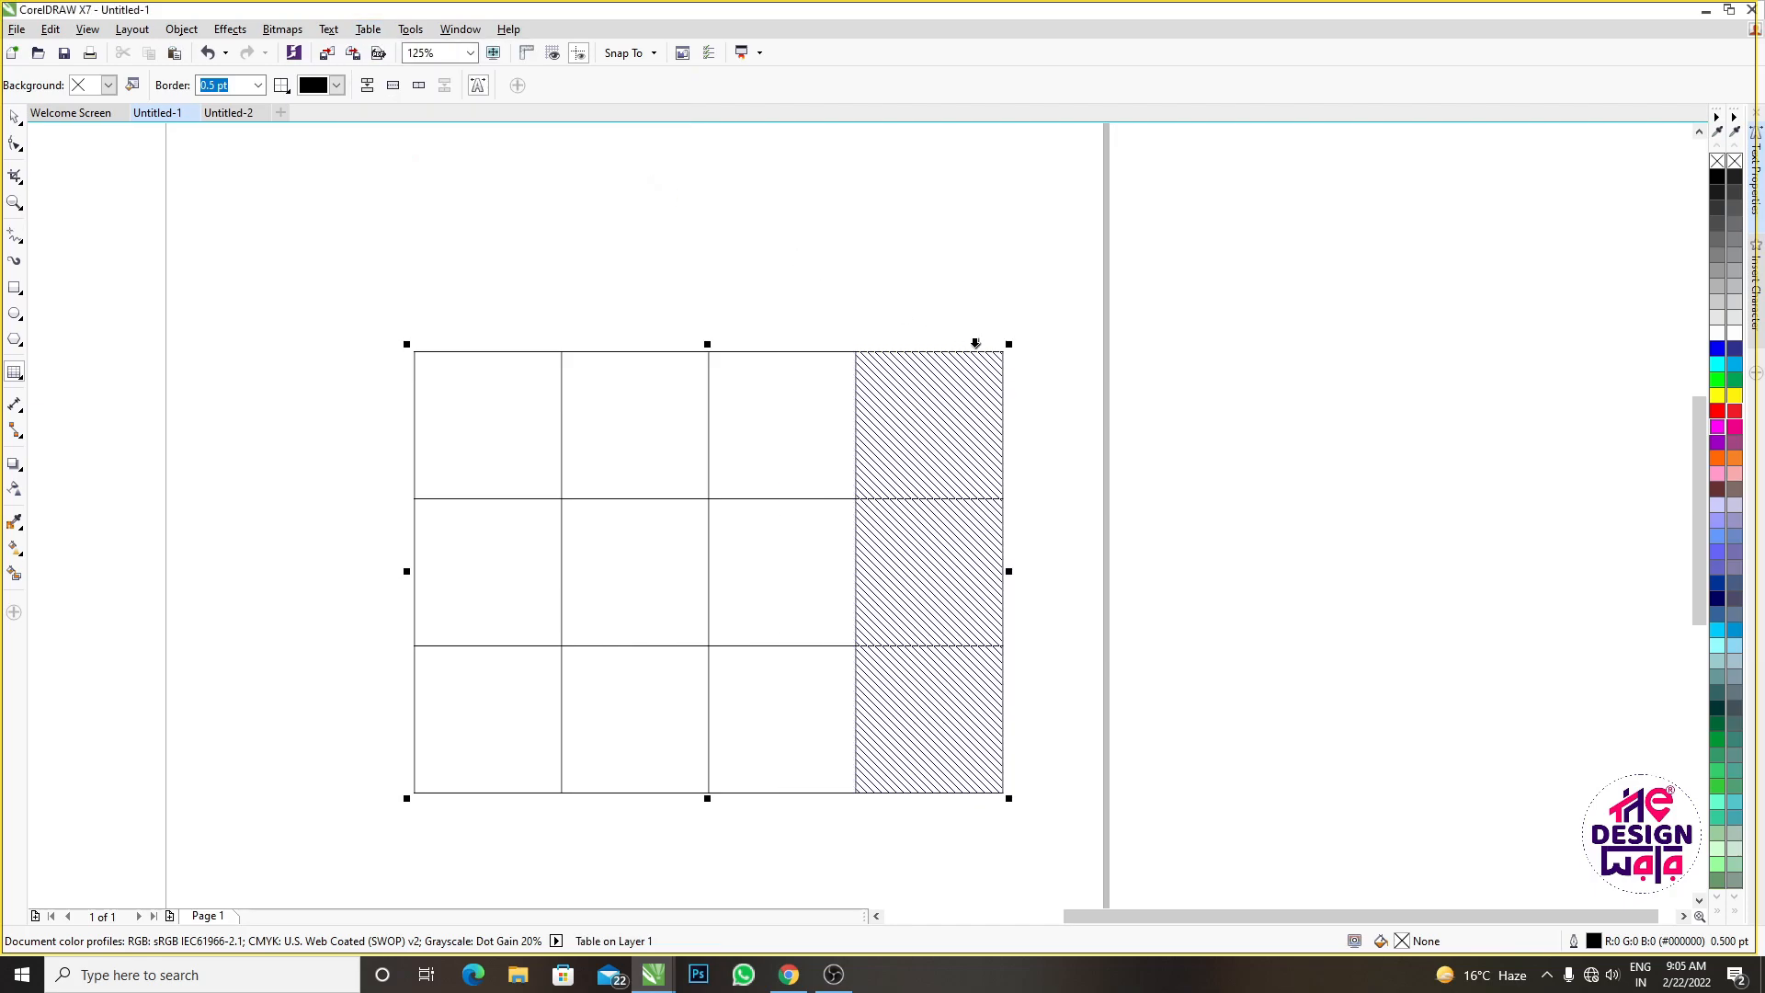
Insert another column to the right of the selected last column and center the whole table on the page
click(368, 28)
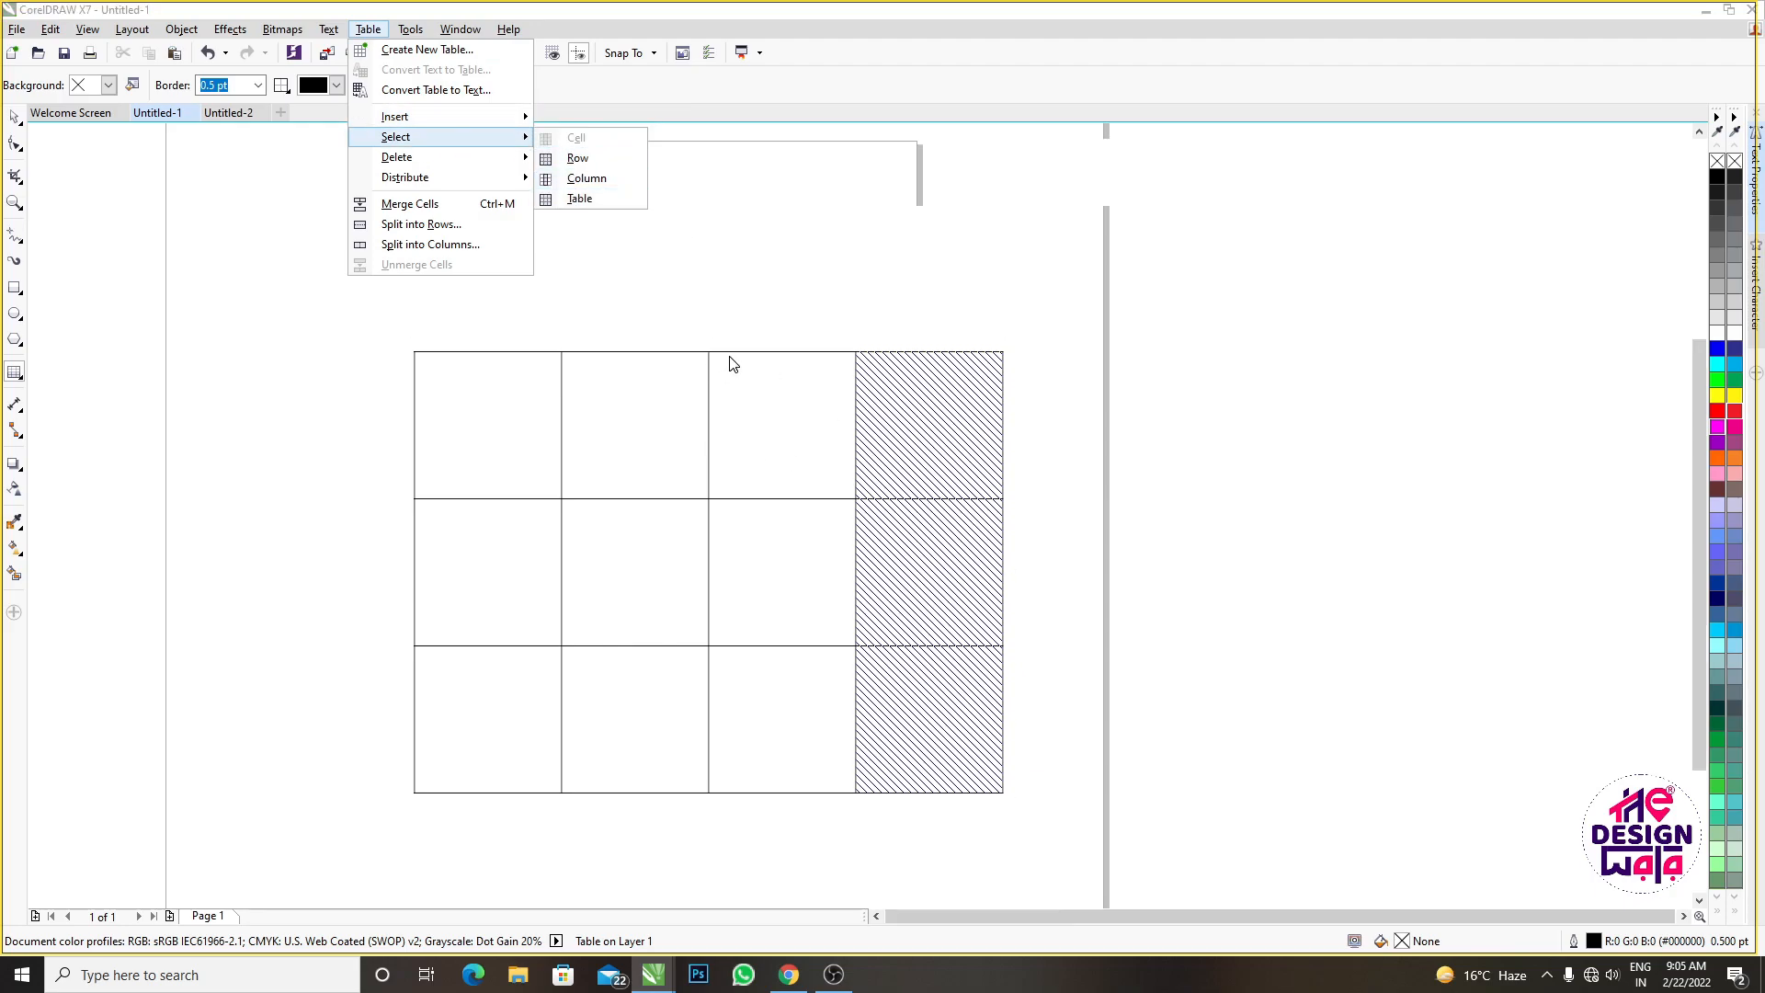
scroll(730, 363, down, 2)
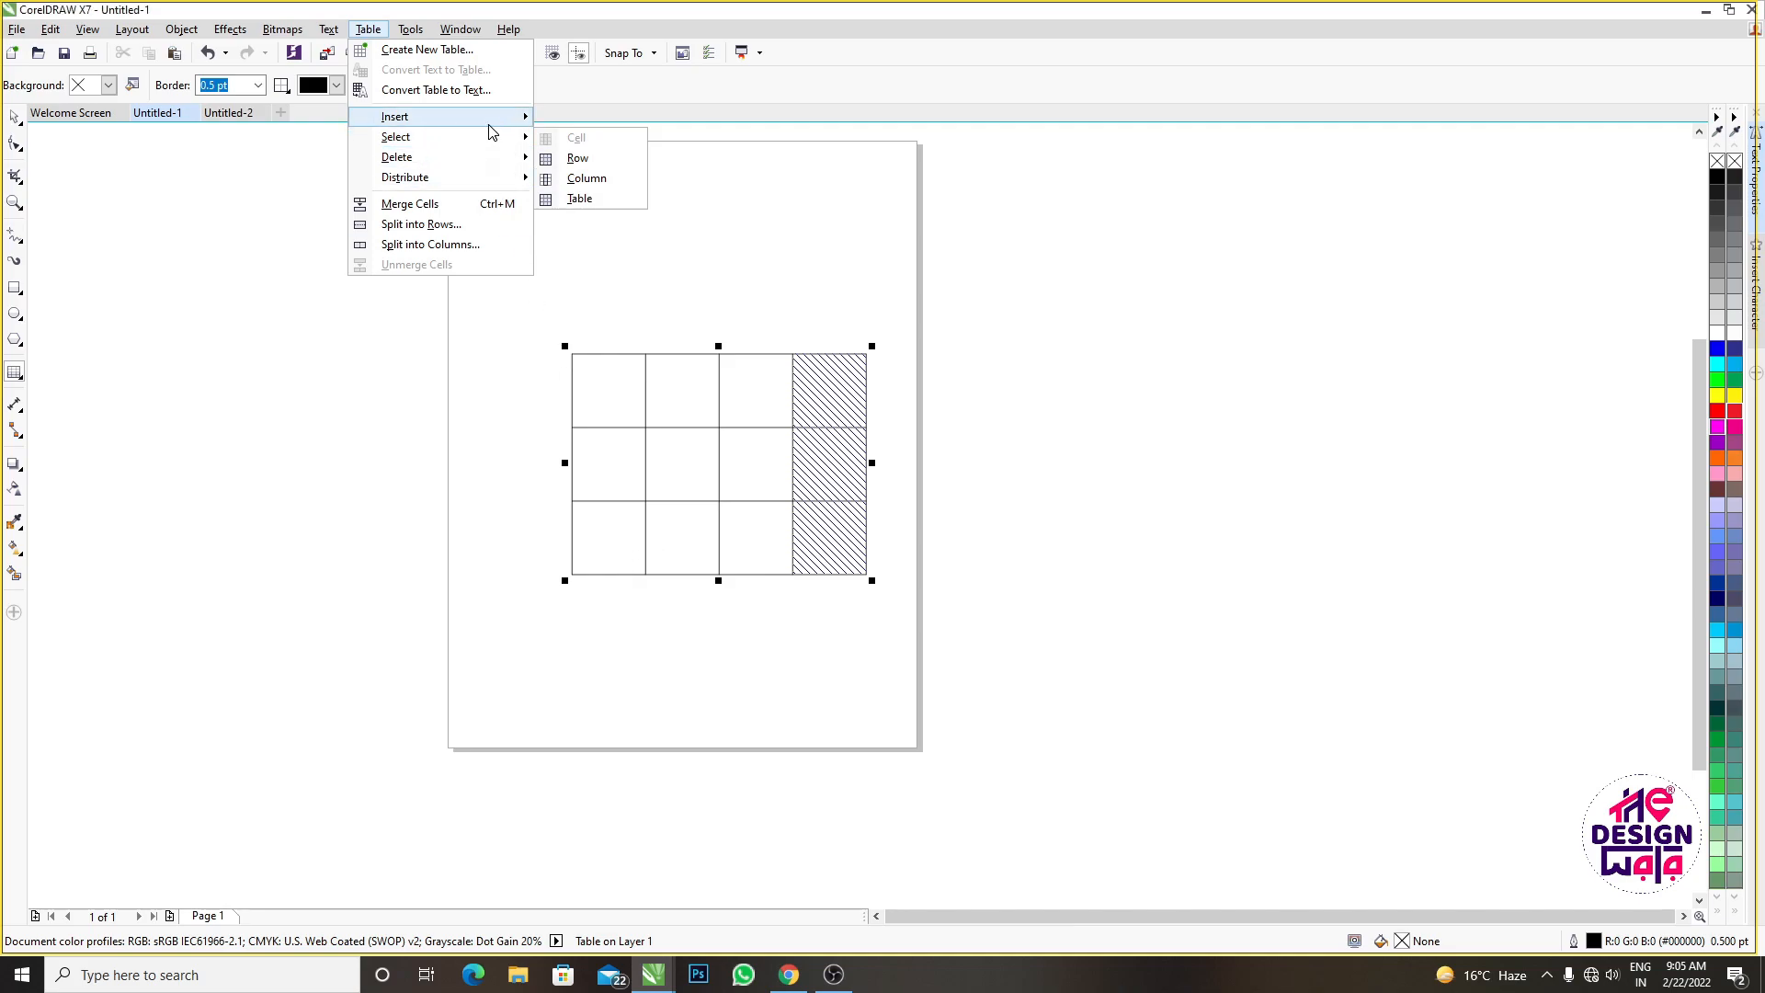
mouse_move(497, 118)
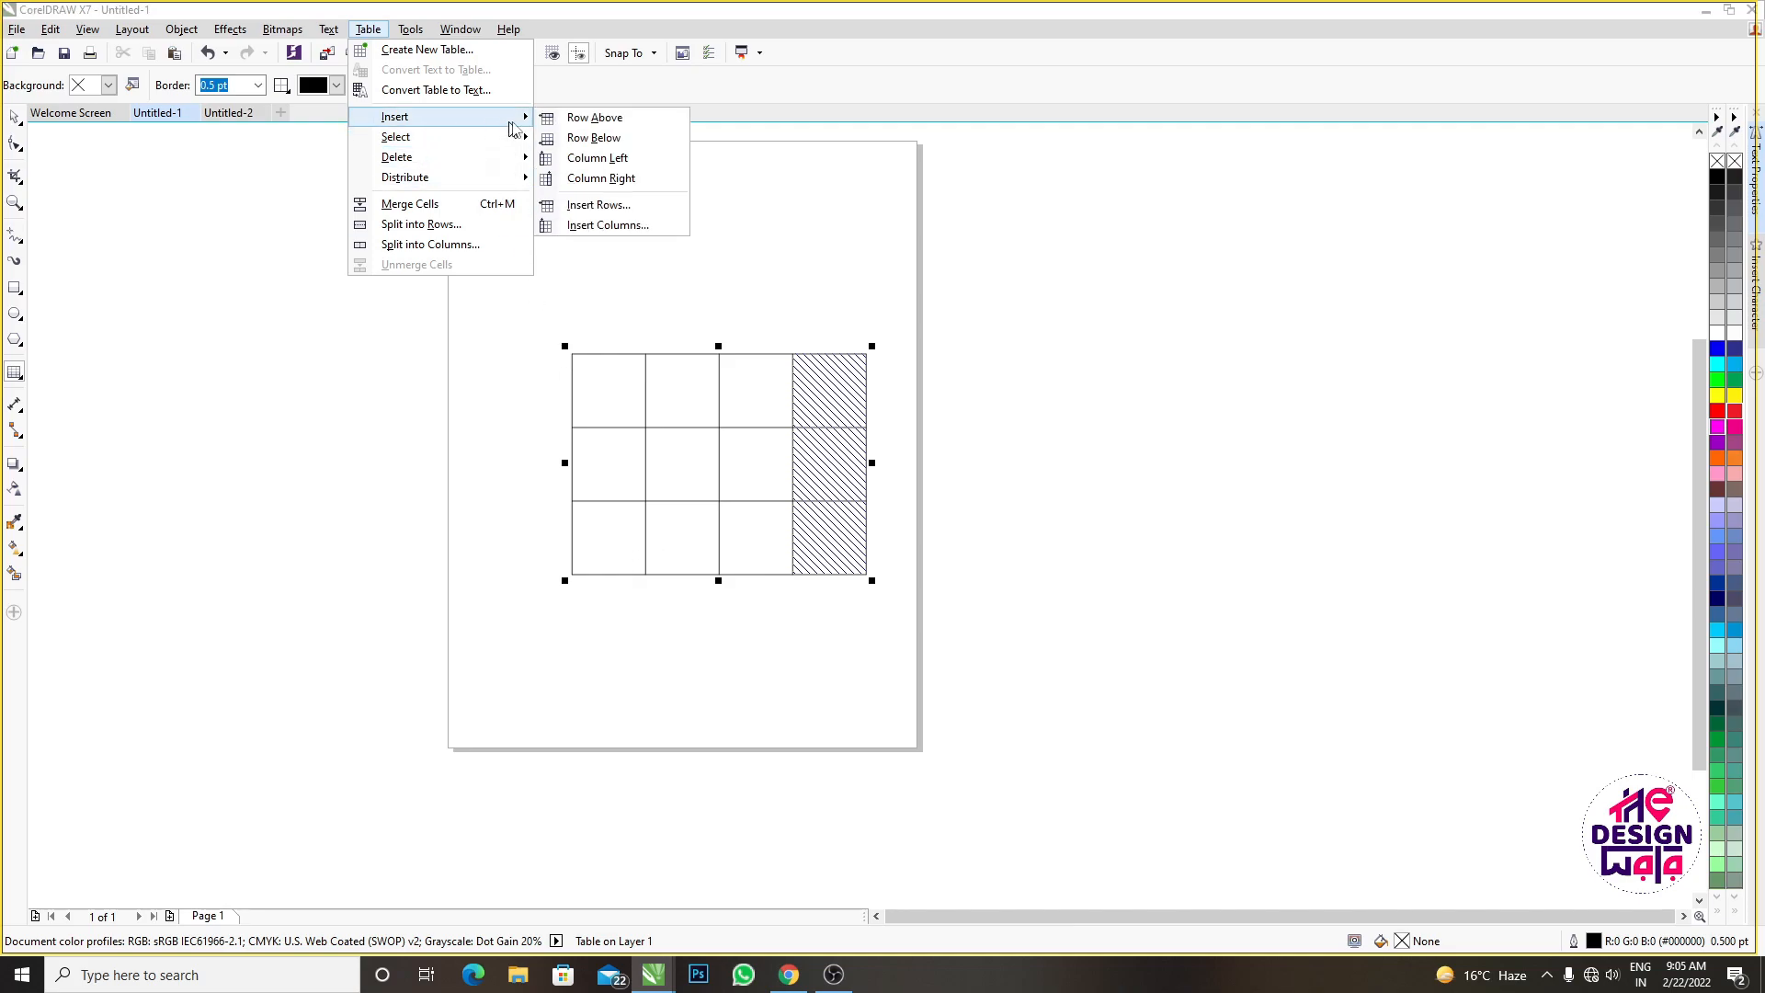
click(582, 181)
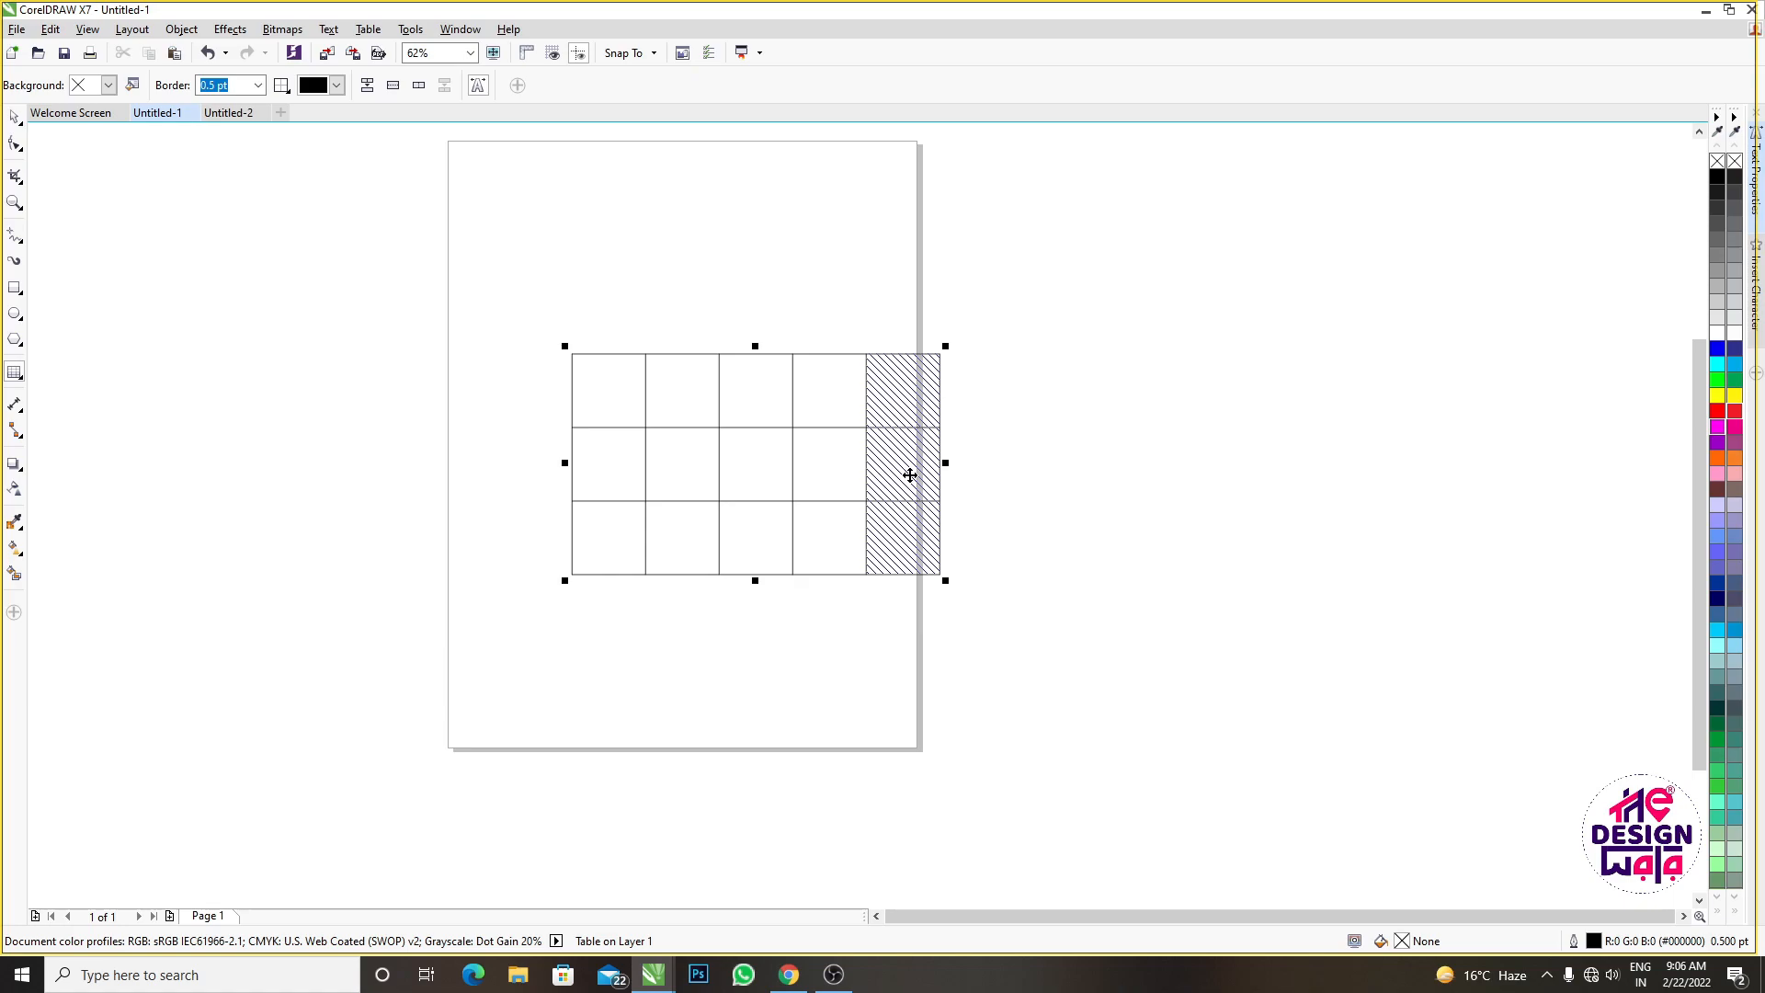
click(13, 118)
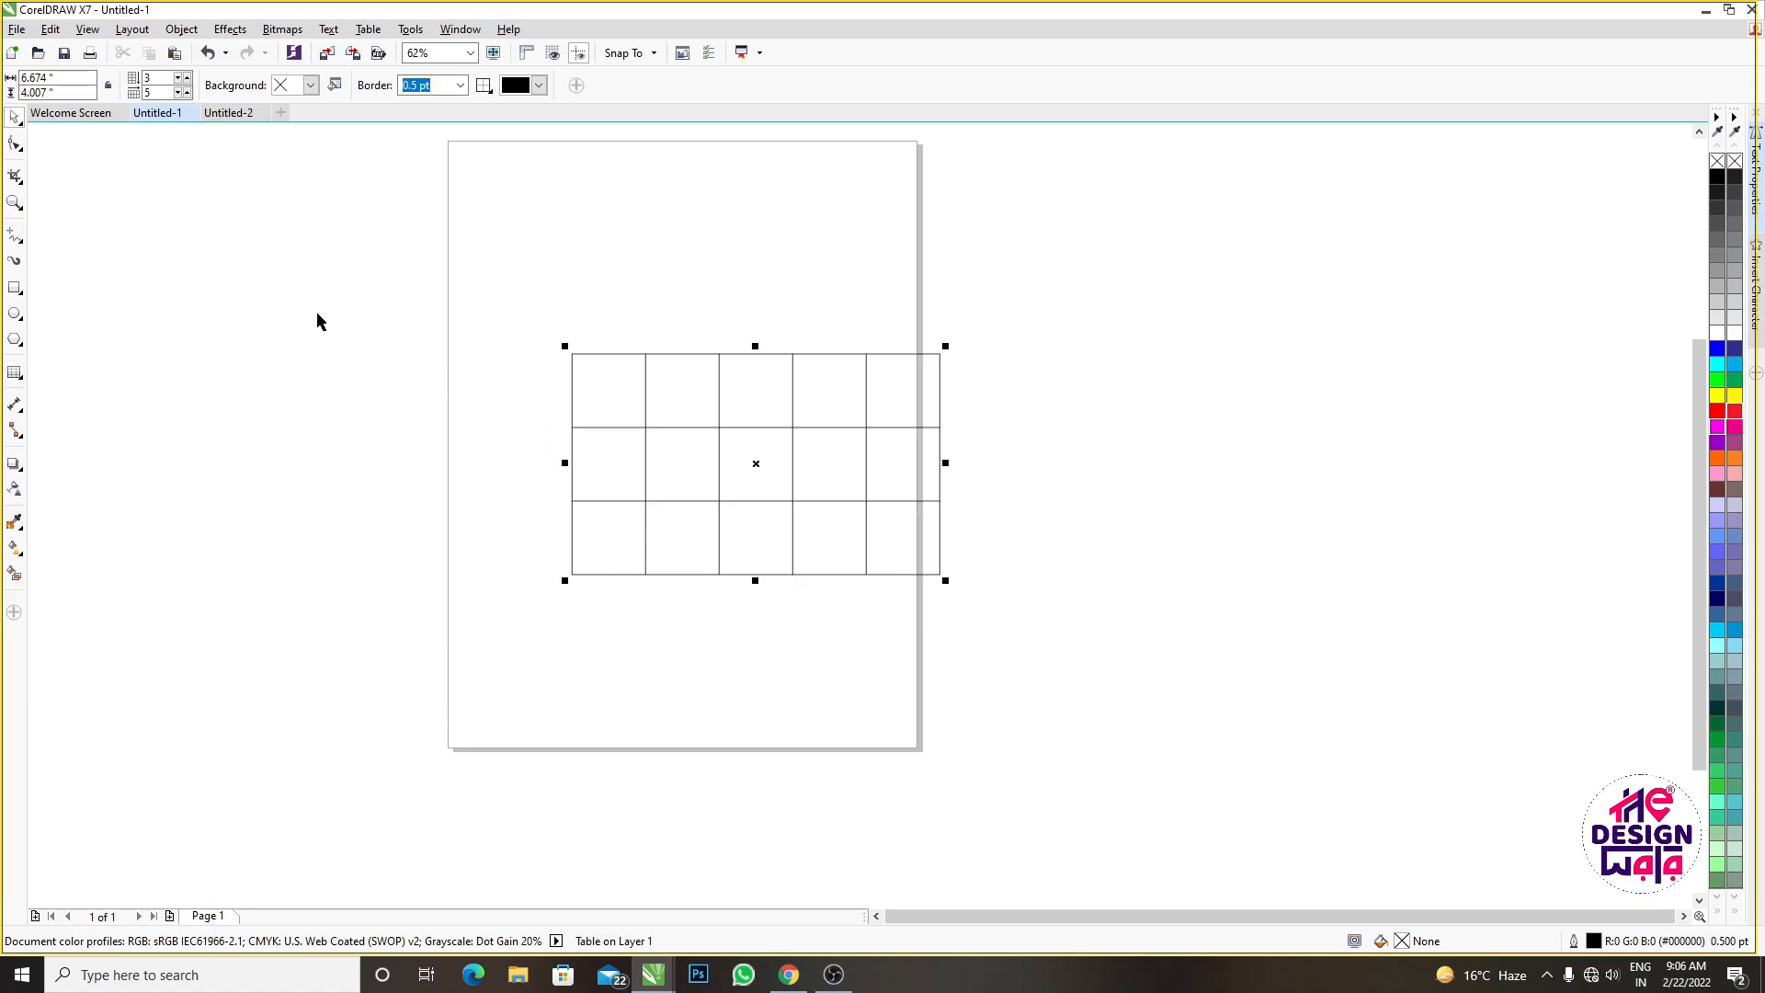
key(p)
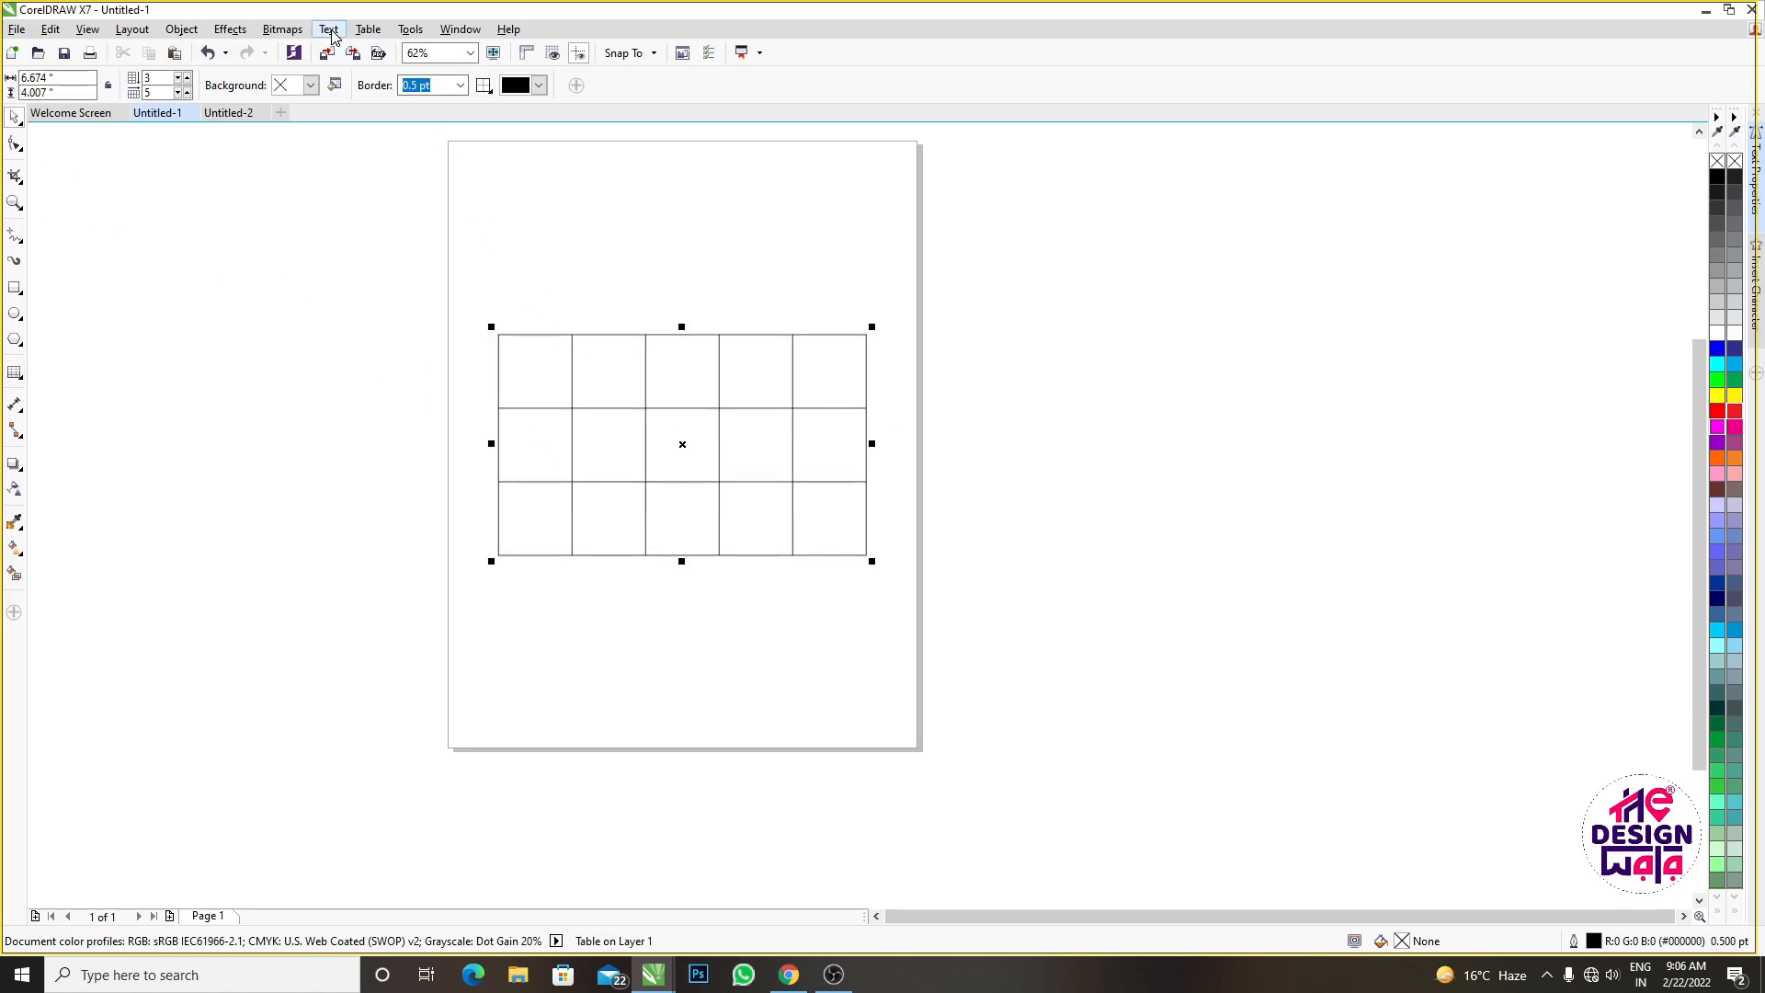
Select the first column of the five-column table and insert a new column to its left
click(367, 29)
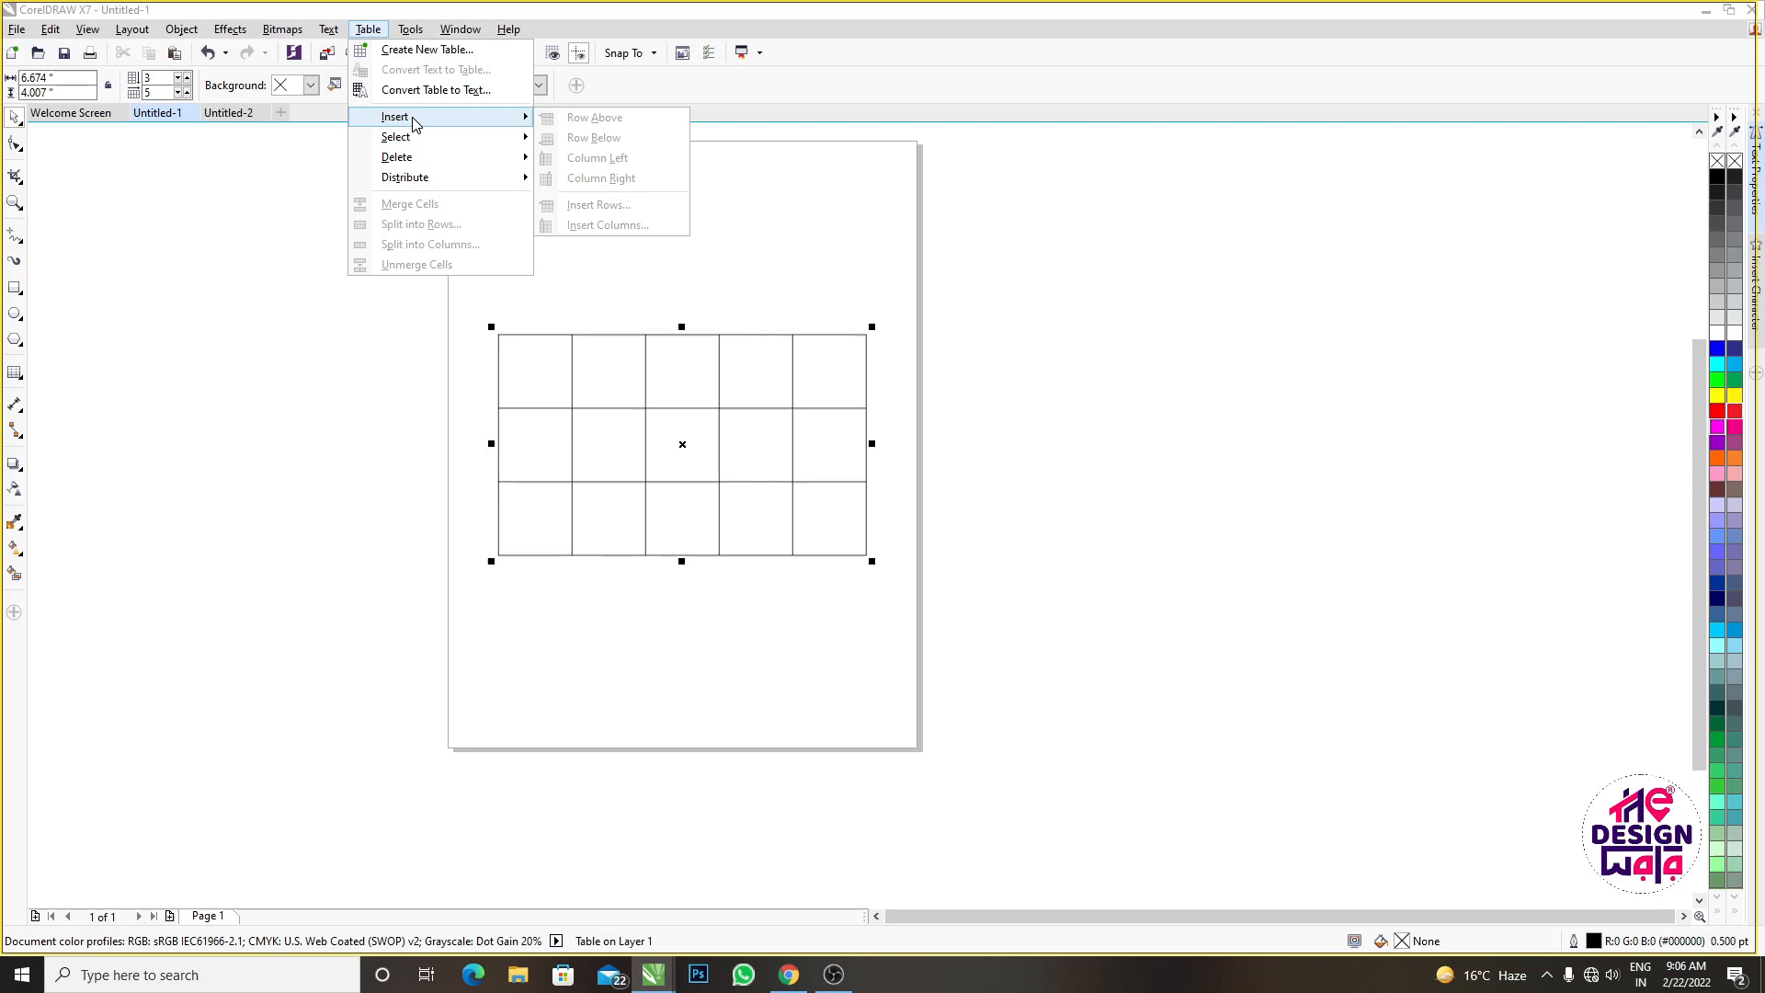
click(696, 423)
double_click(539, 360)
drag(536, 364, 505, 596)
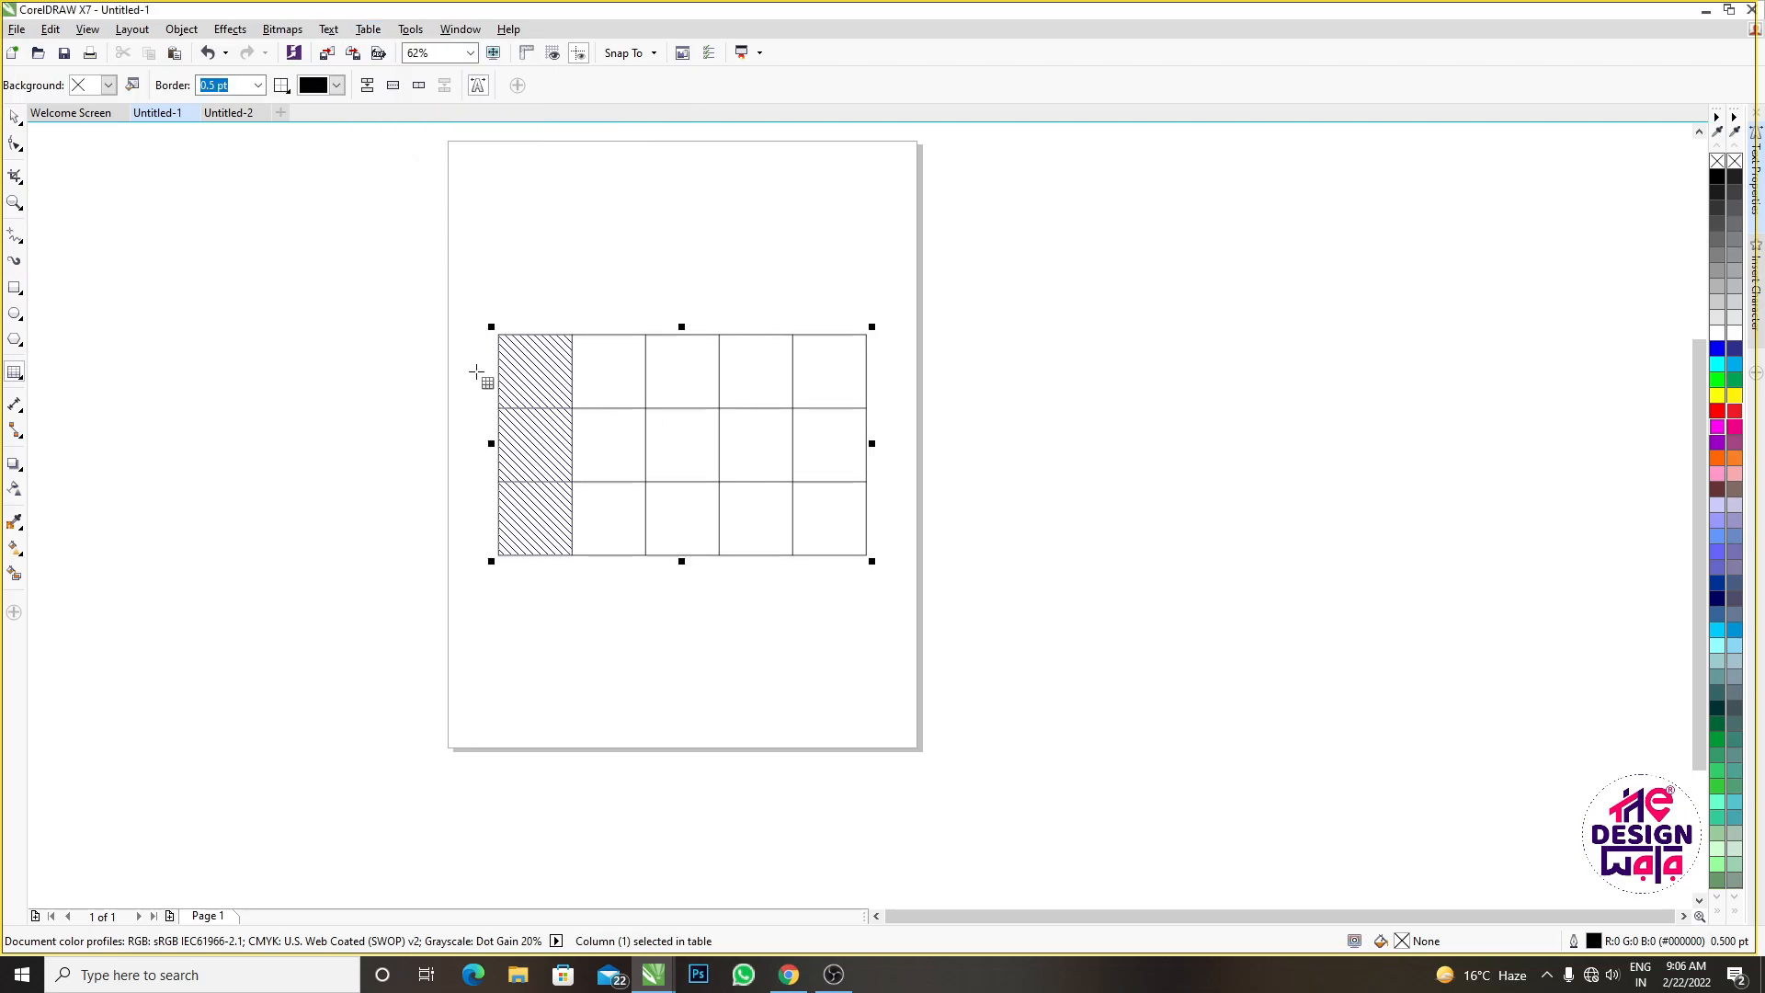
click(368, 28)
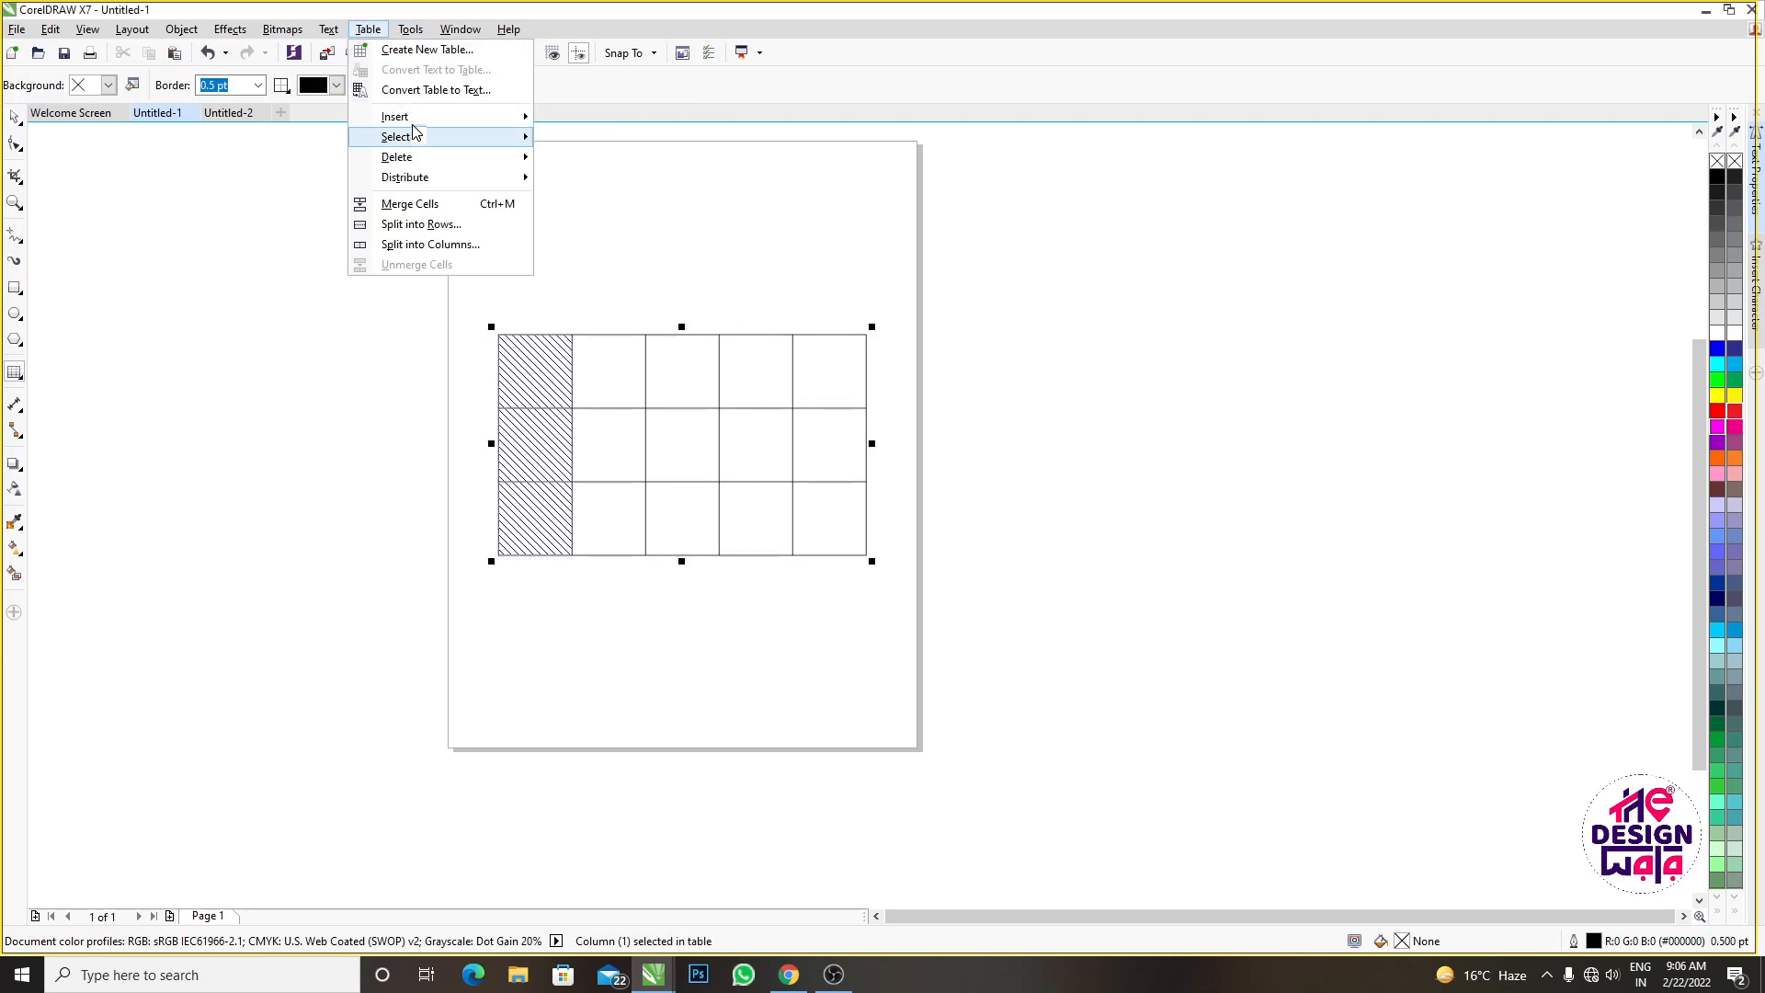
mouse_move(519, 116)
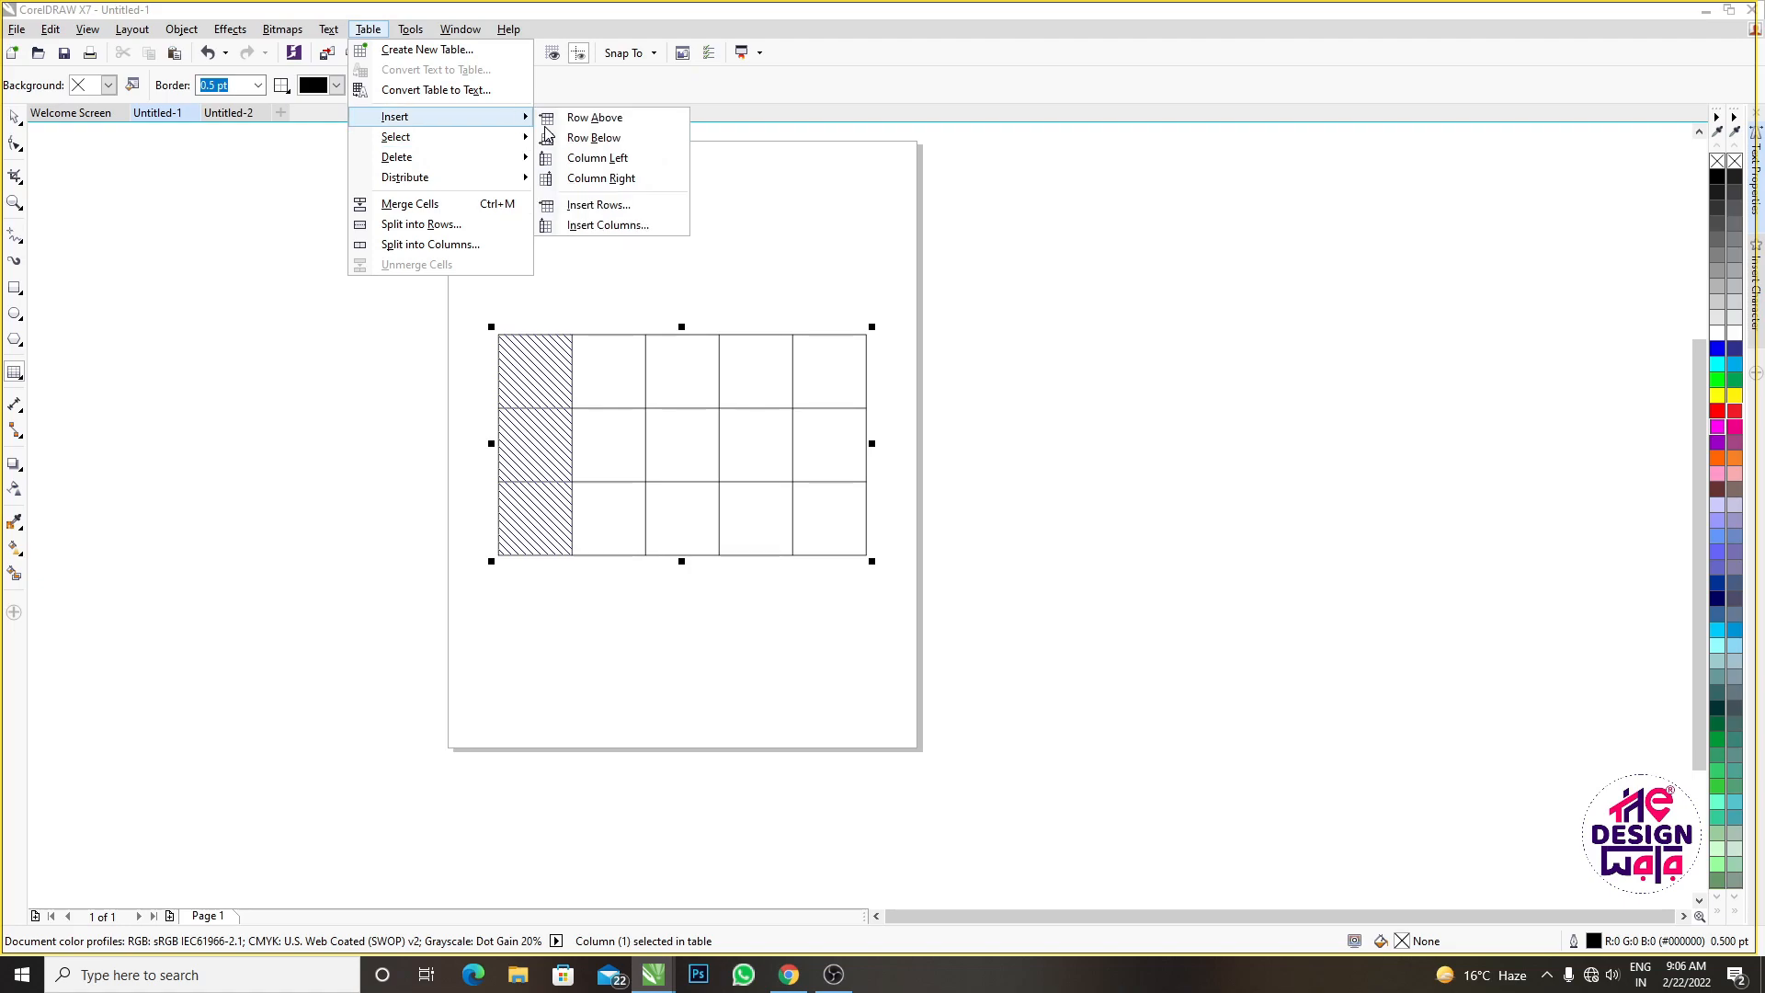
click(597, 157)
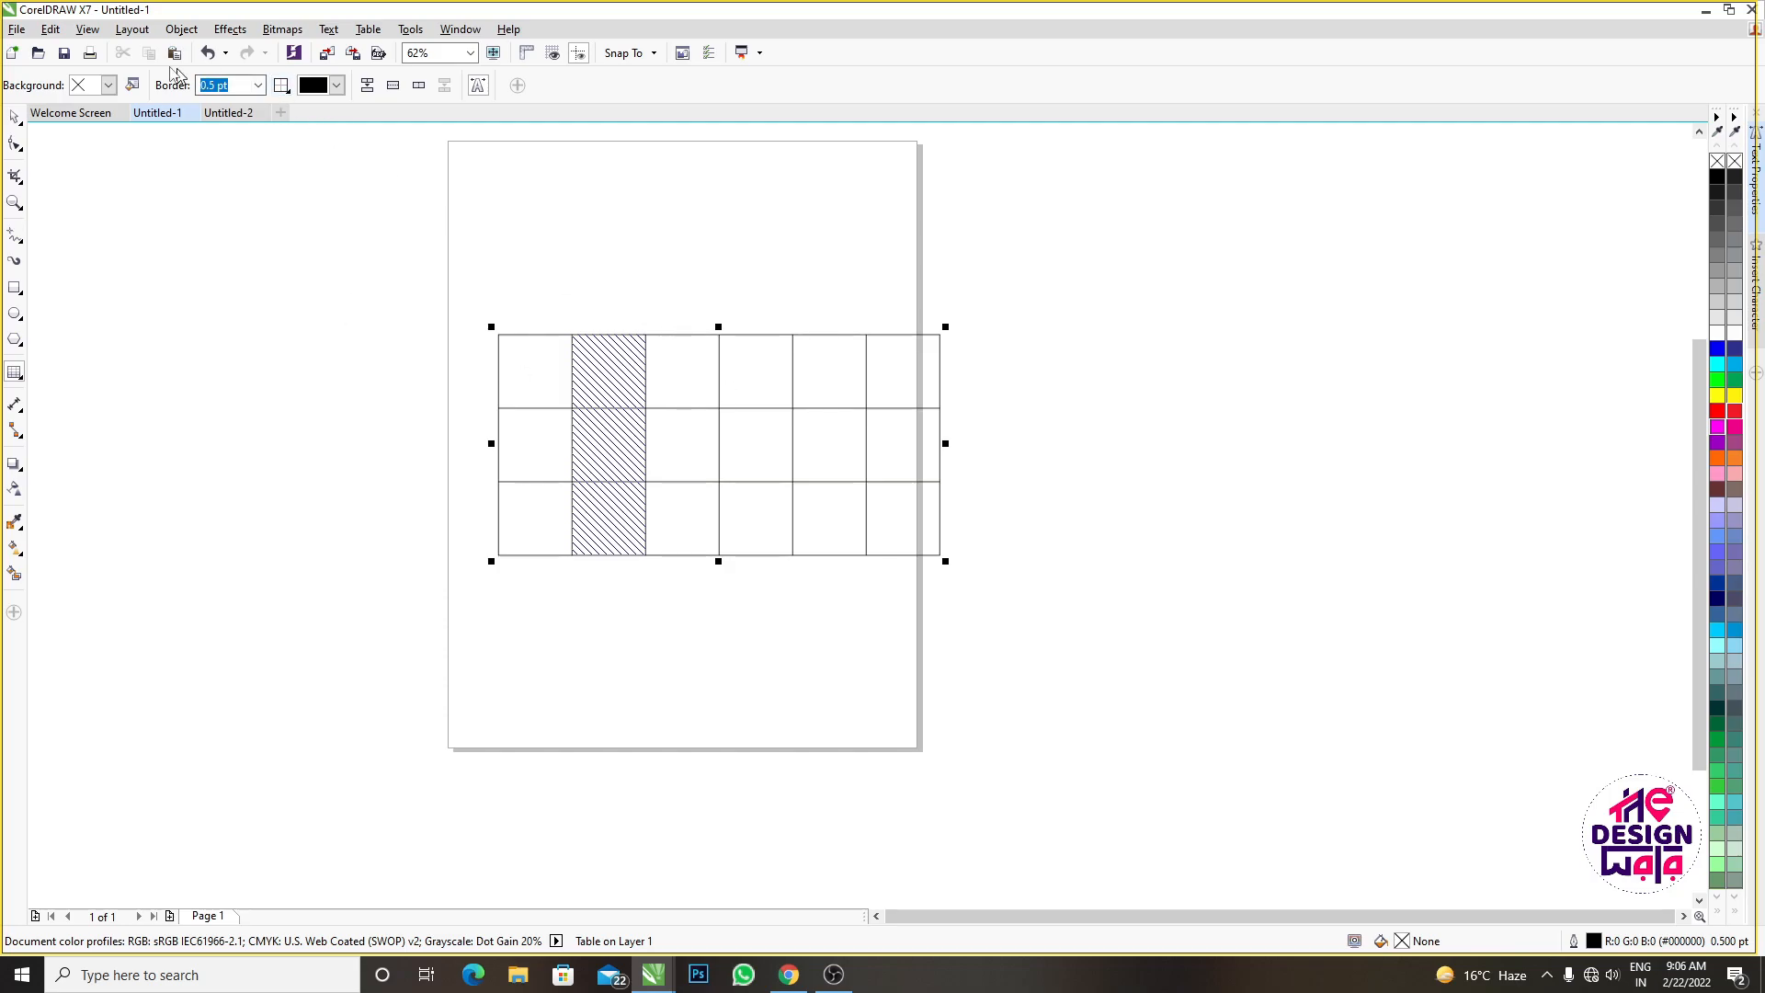
Undo the three column insertions and the table's centering, back to the 3-by-3 table
click(51, 29)
click(80, 50)
click(51, 28)
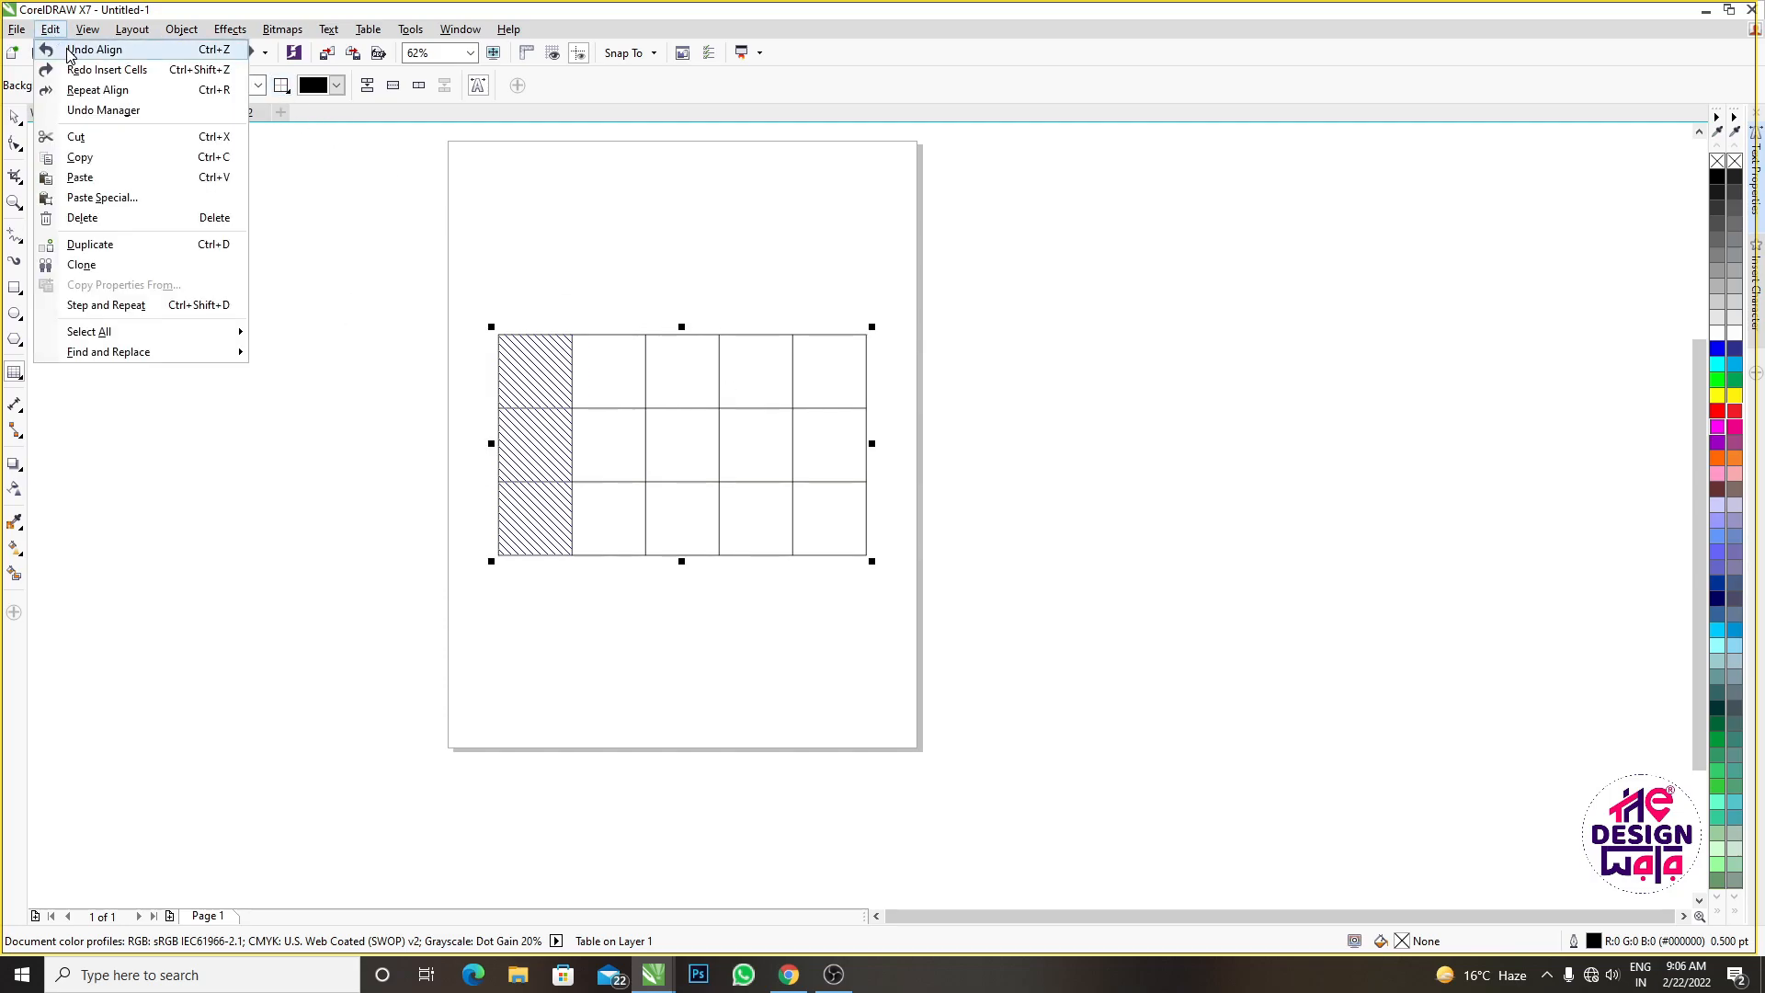
click(80, 51)
click(50, 29)
click(80, 51)
click(51, 28)
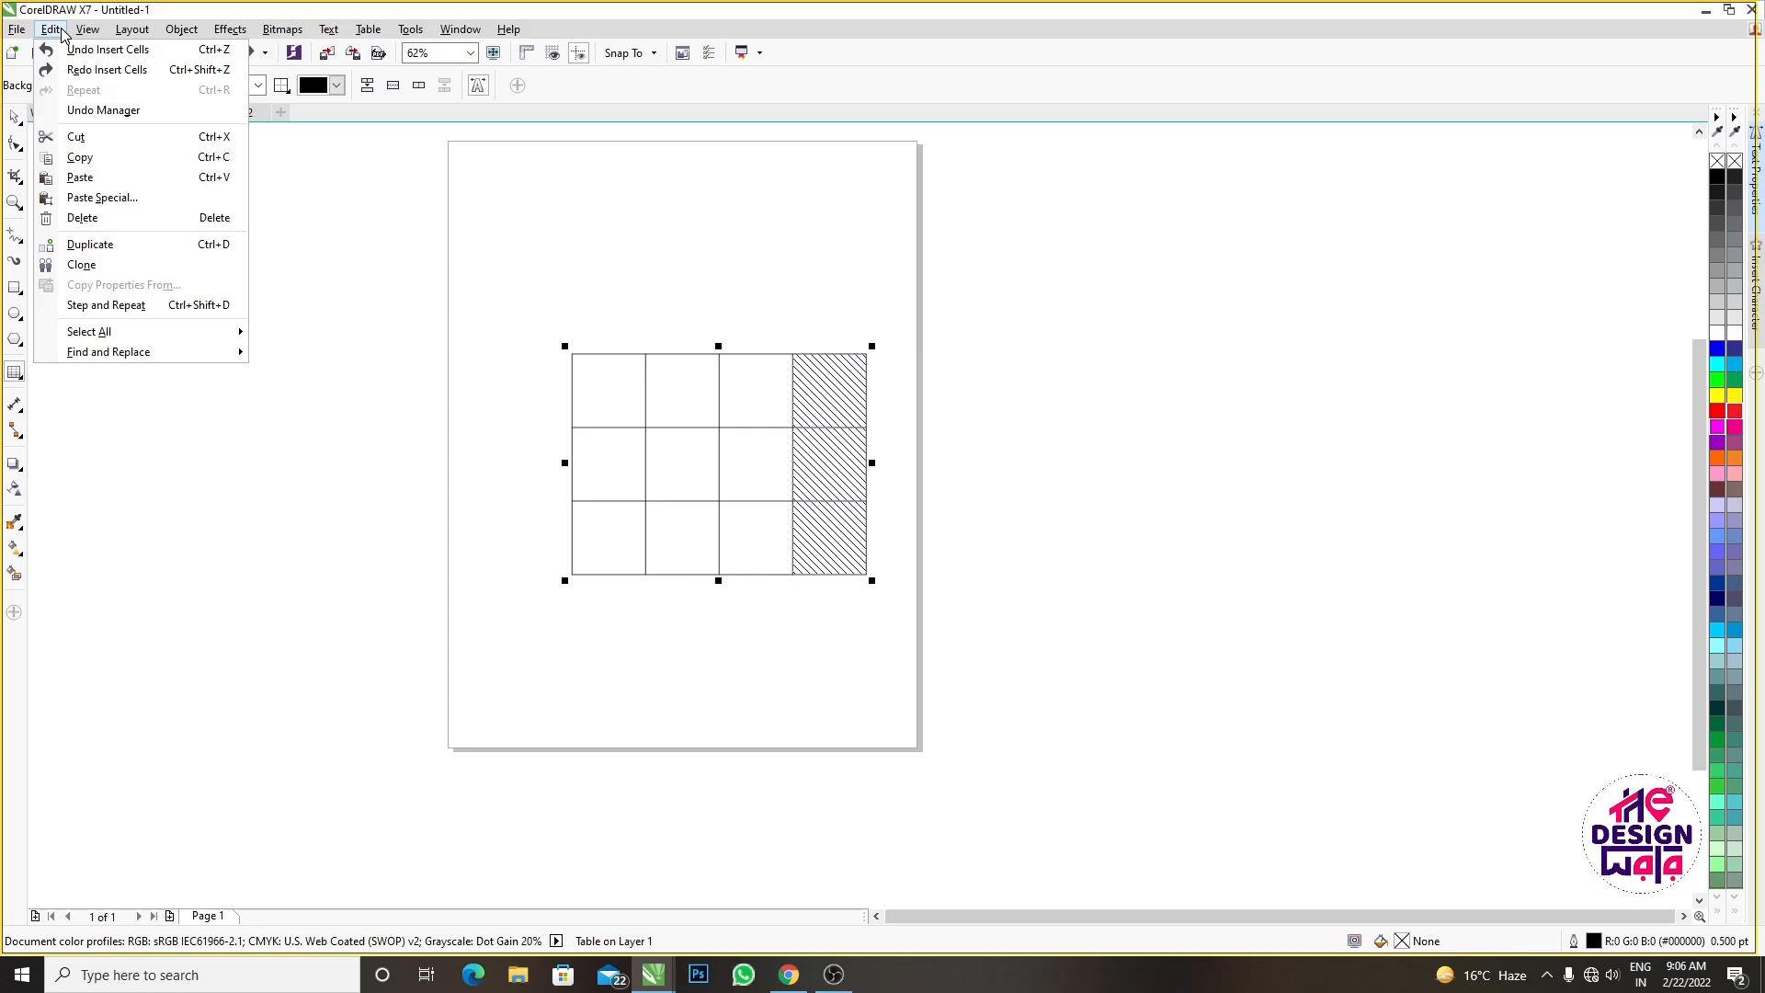
click(80, 50)
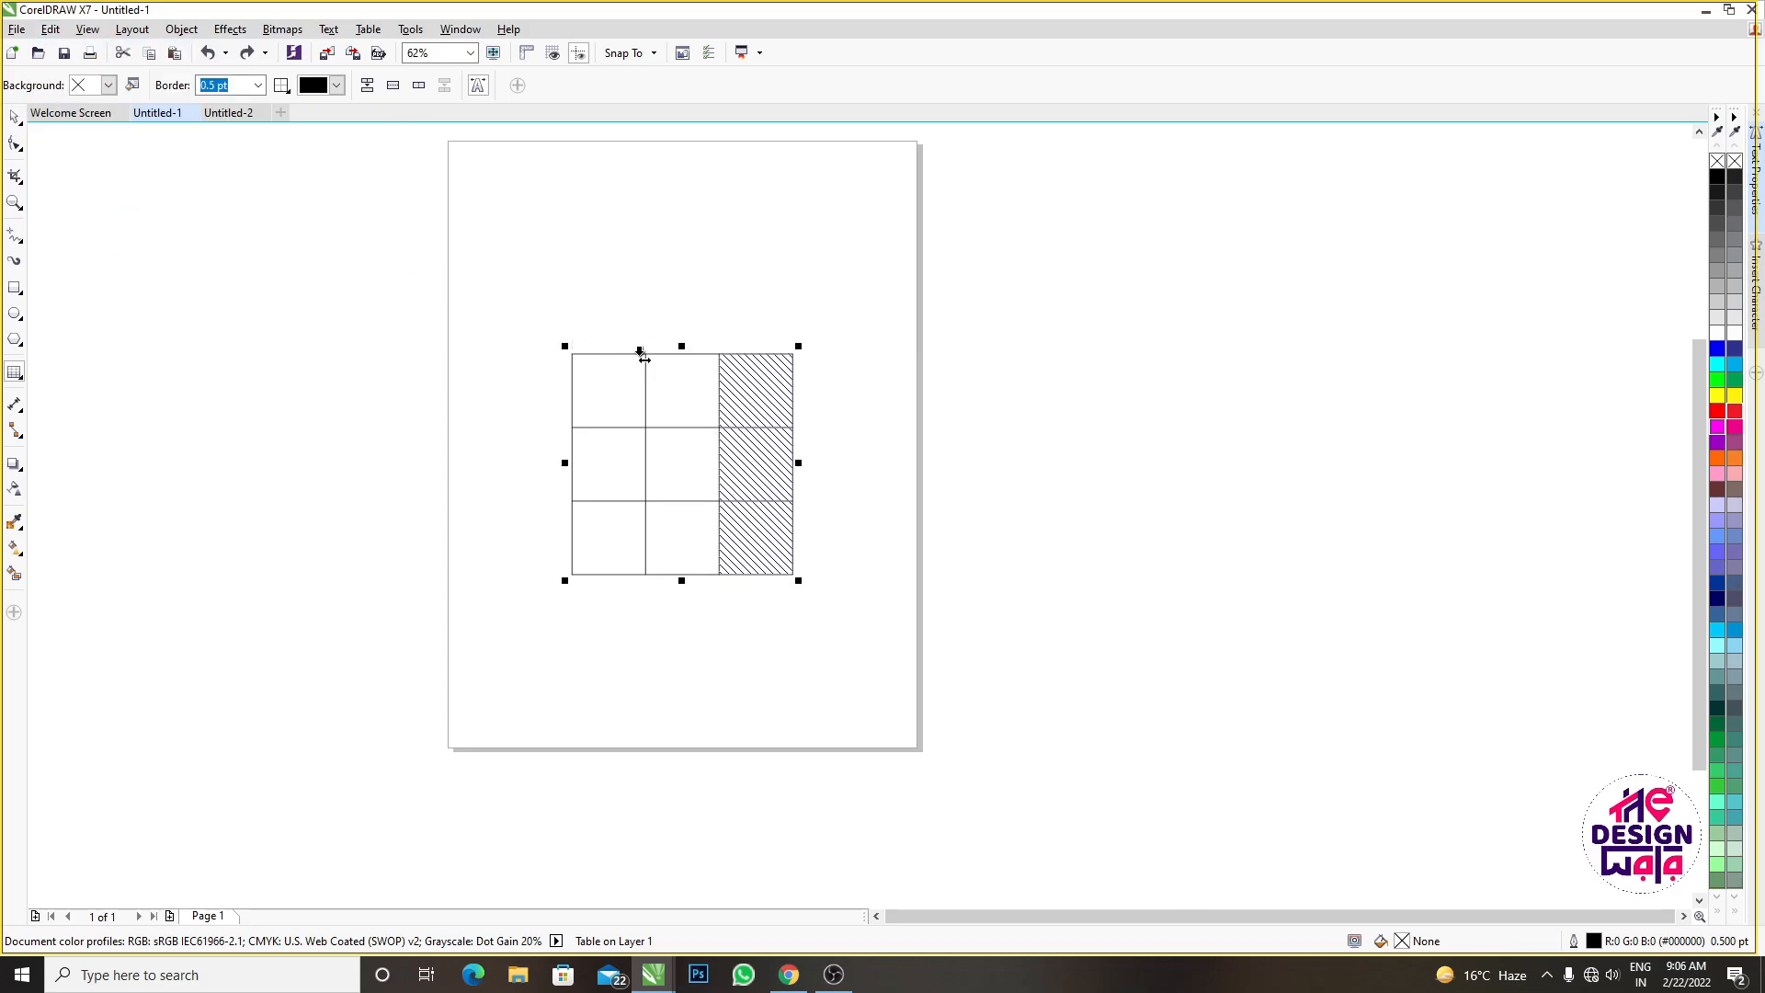
Apply the Select Column command to the 3-by-3 table's third column
scroll(659, 384, up, 2)
click(328, 28)
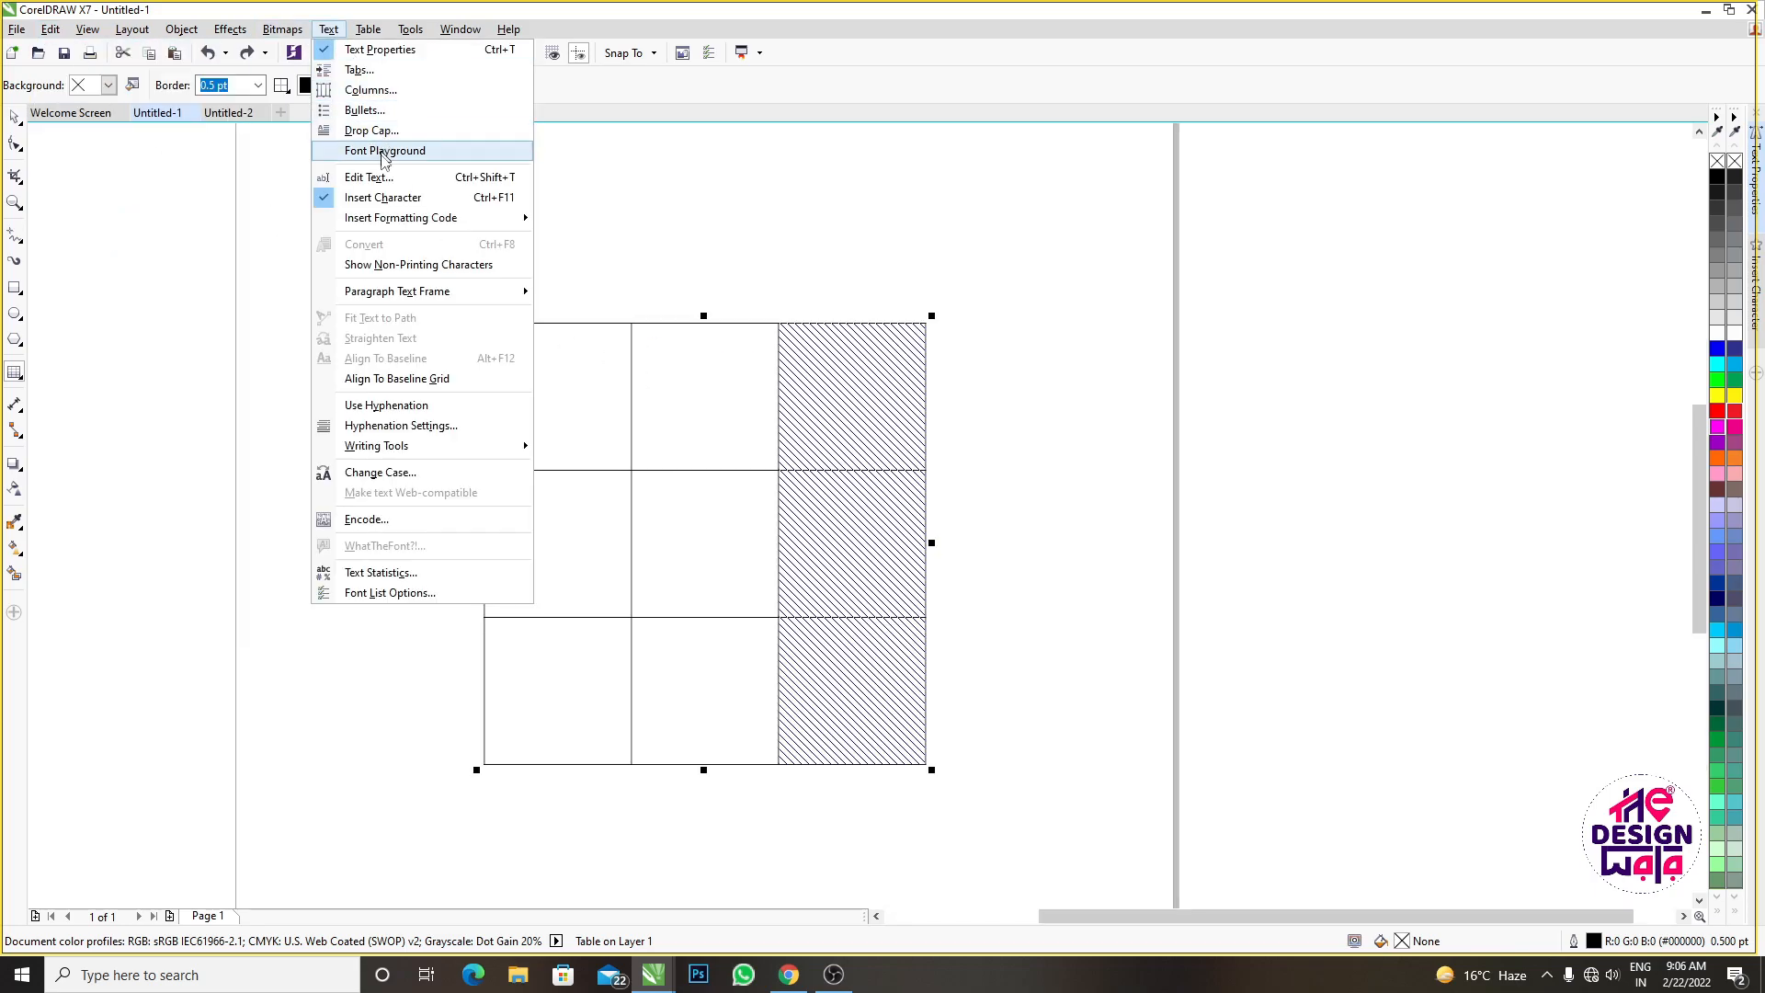
click(368, 28)
mouse_move(416, 139)
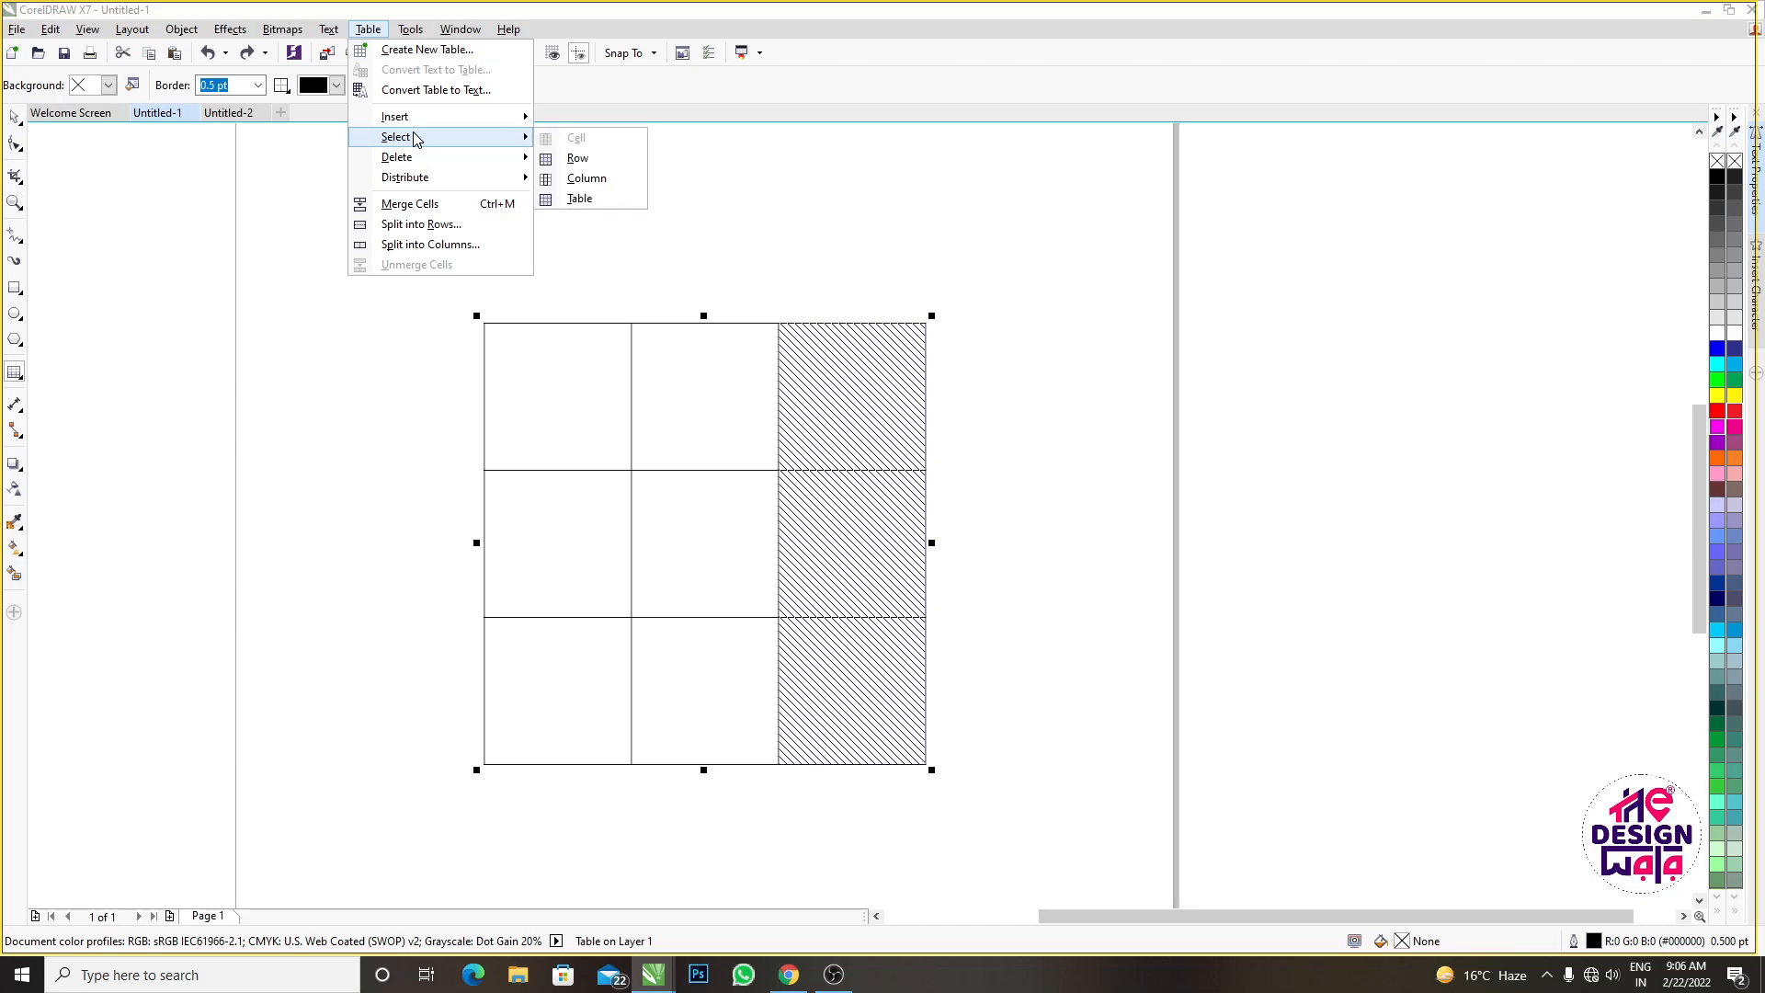
click(587, 177)
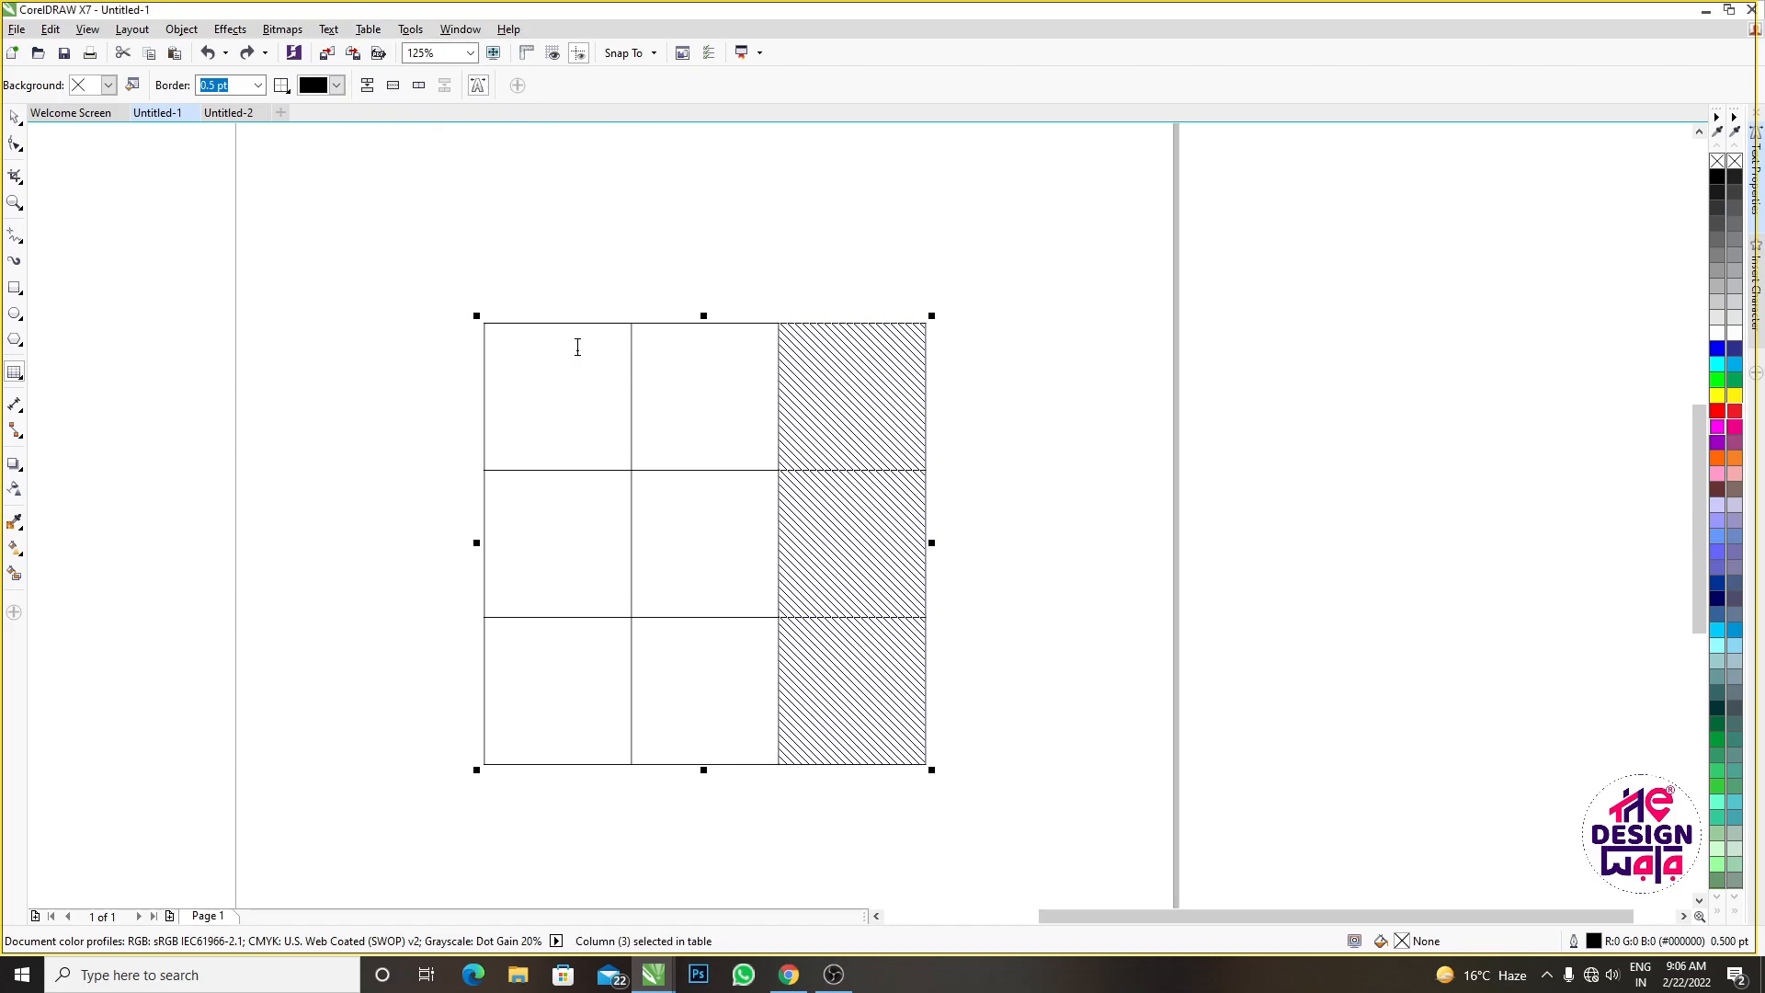
Practice selecting cells in the table's first row and place the text cursor in the third row's last cell
click(515, 346)
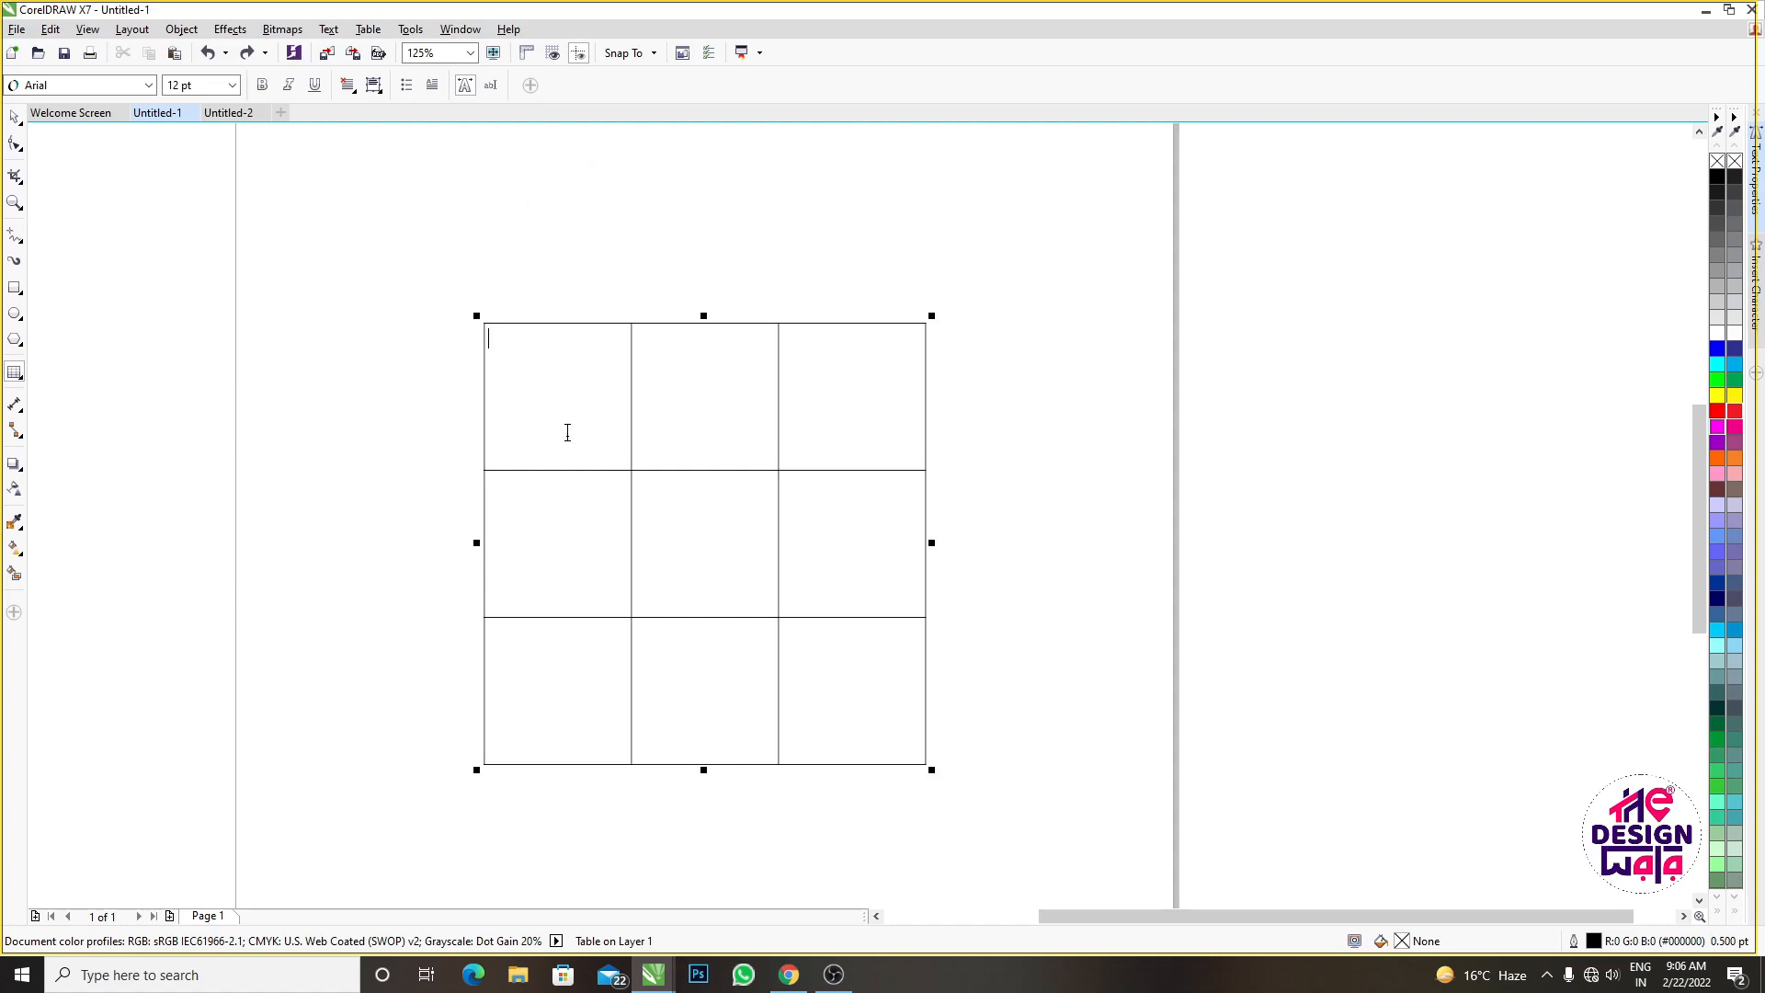
drag(501, 347, 625, 471)
drag(658, 343, 793, 475)
click(813, 679)
scroll(870, 423, down, 1)
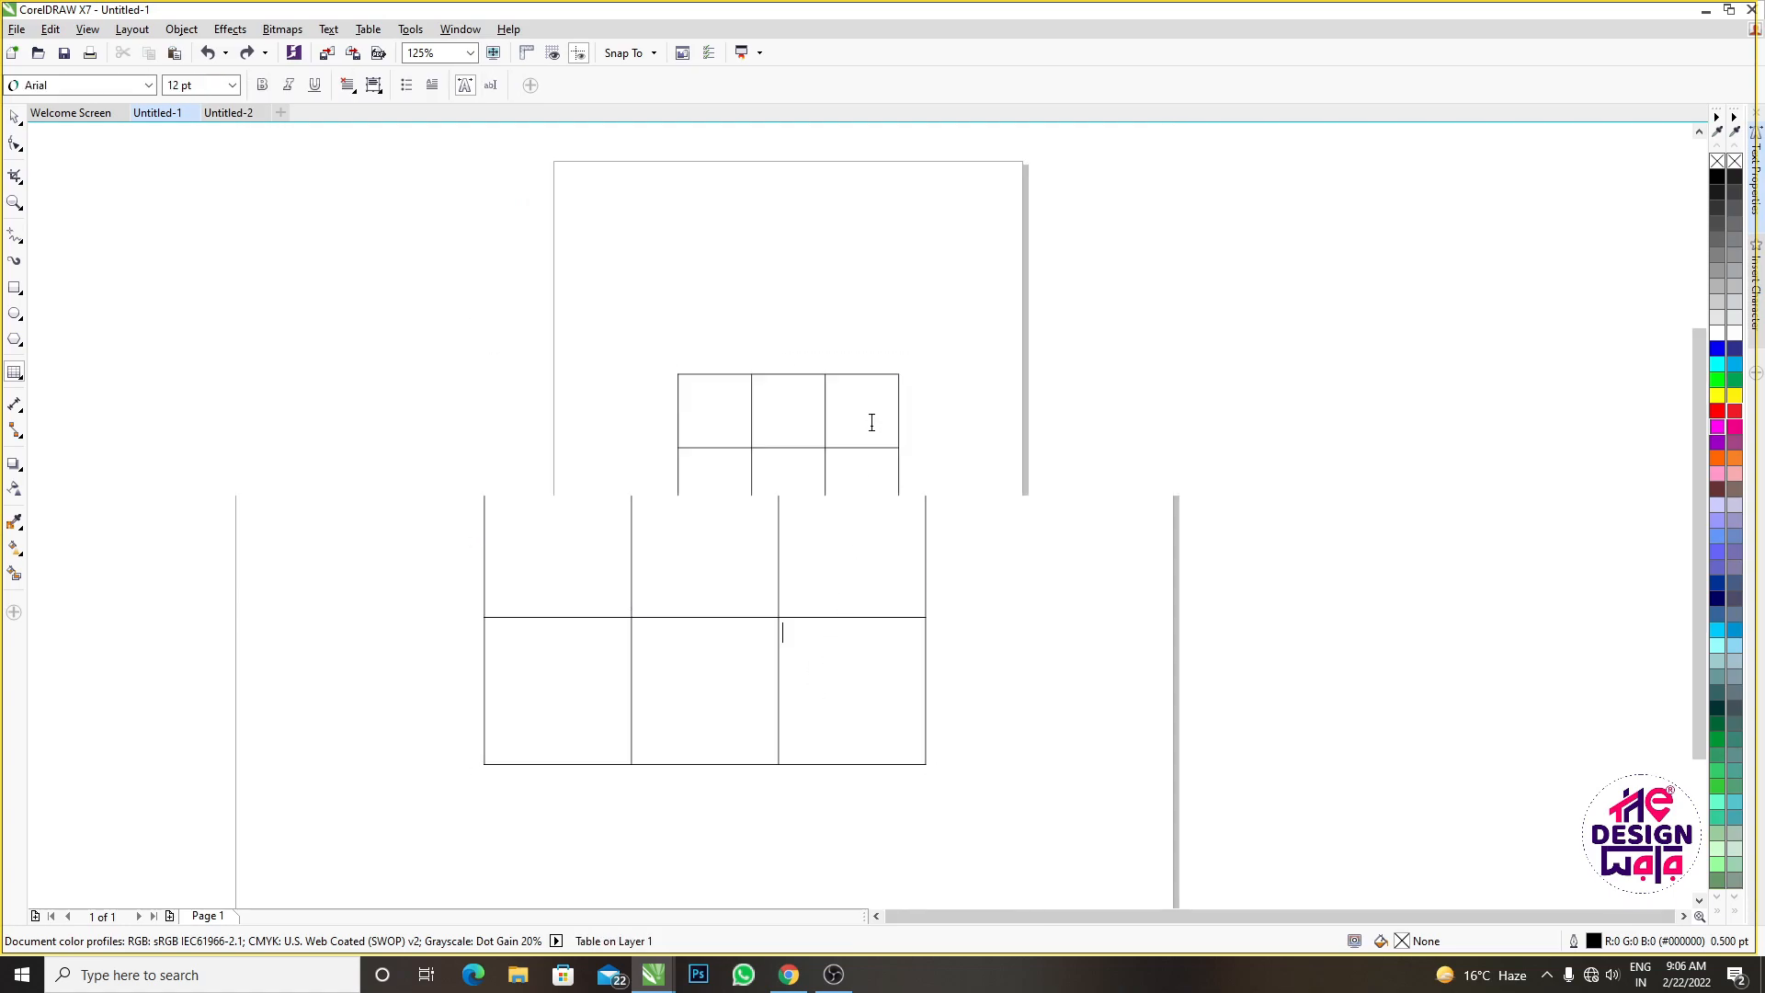
scroll(772, 620, up, 1)
Select all cells of the table's third row, followed by all cells of its second row
click(625, 451)
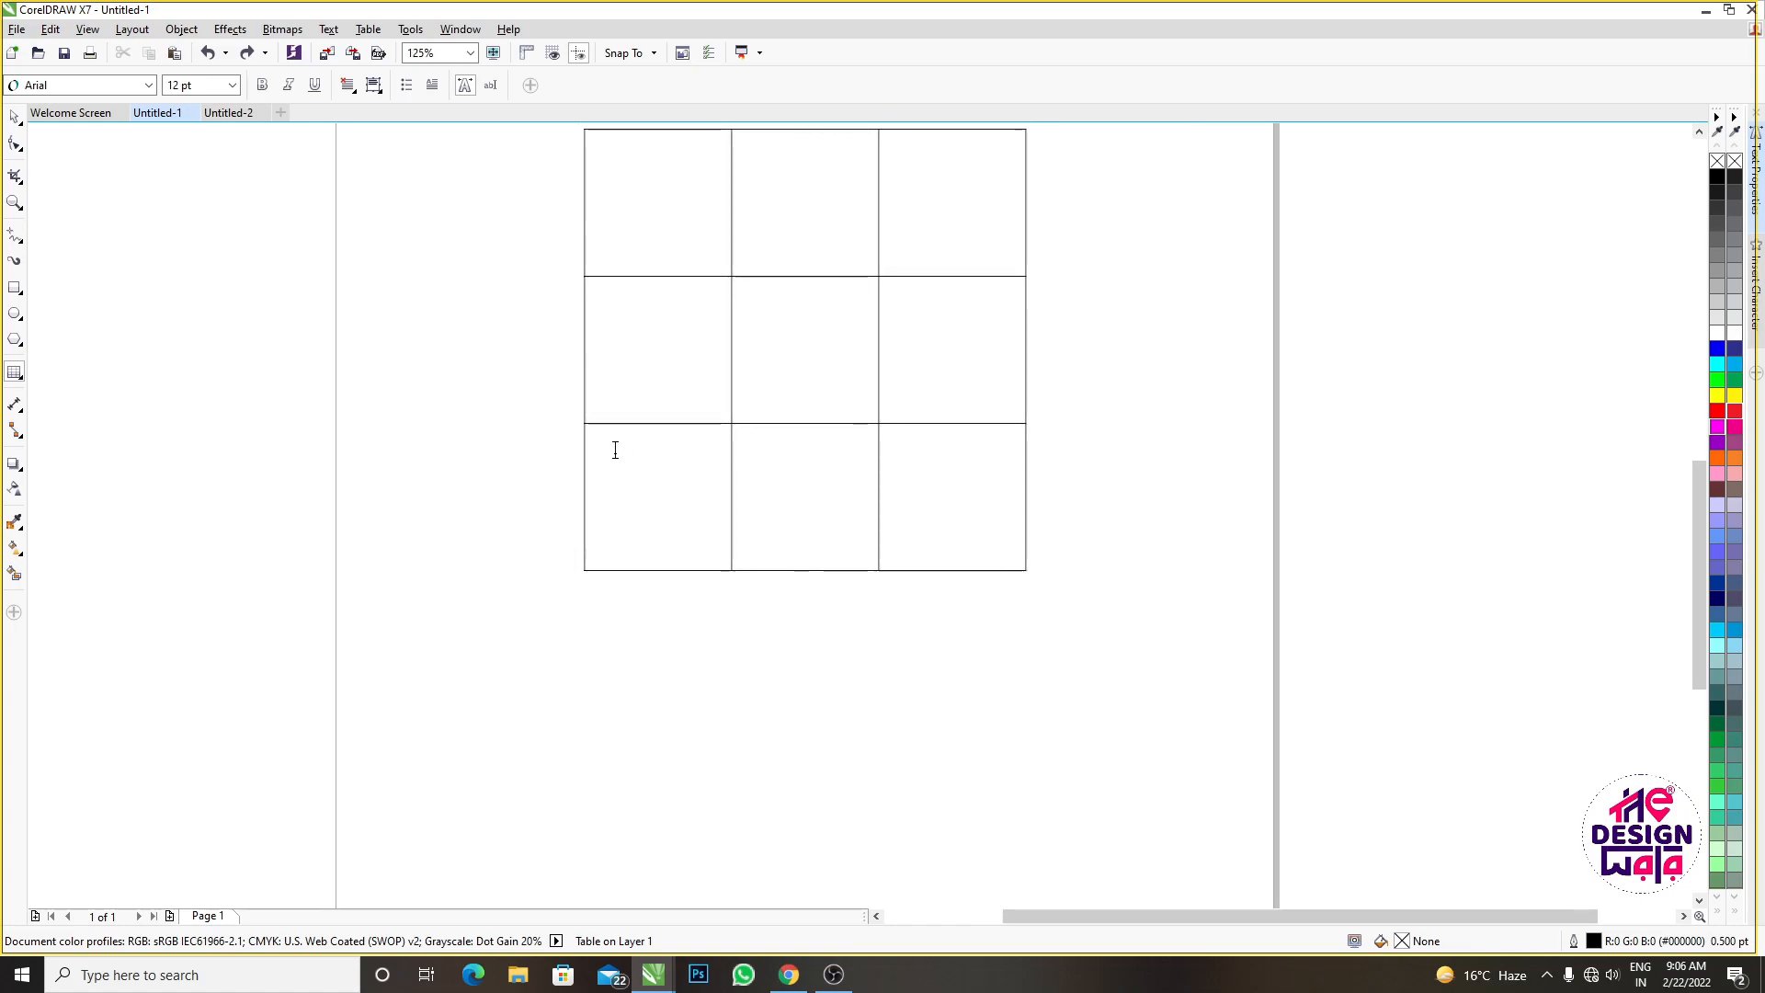
drag(615, 447, 993, 512)
click(654, 316)
drag(654, 315, 938, 374)
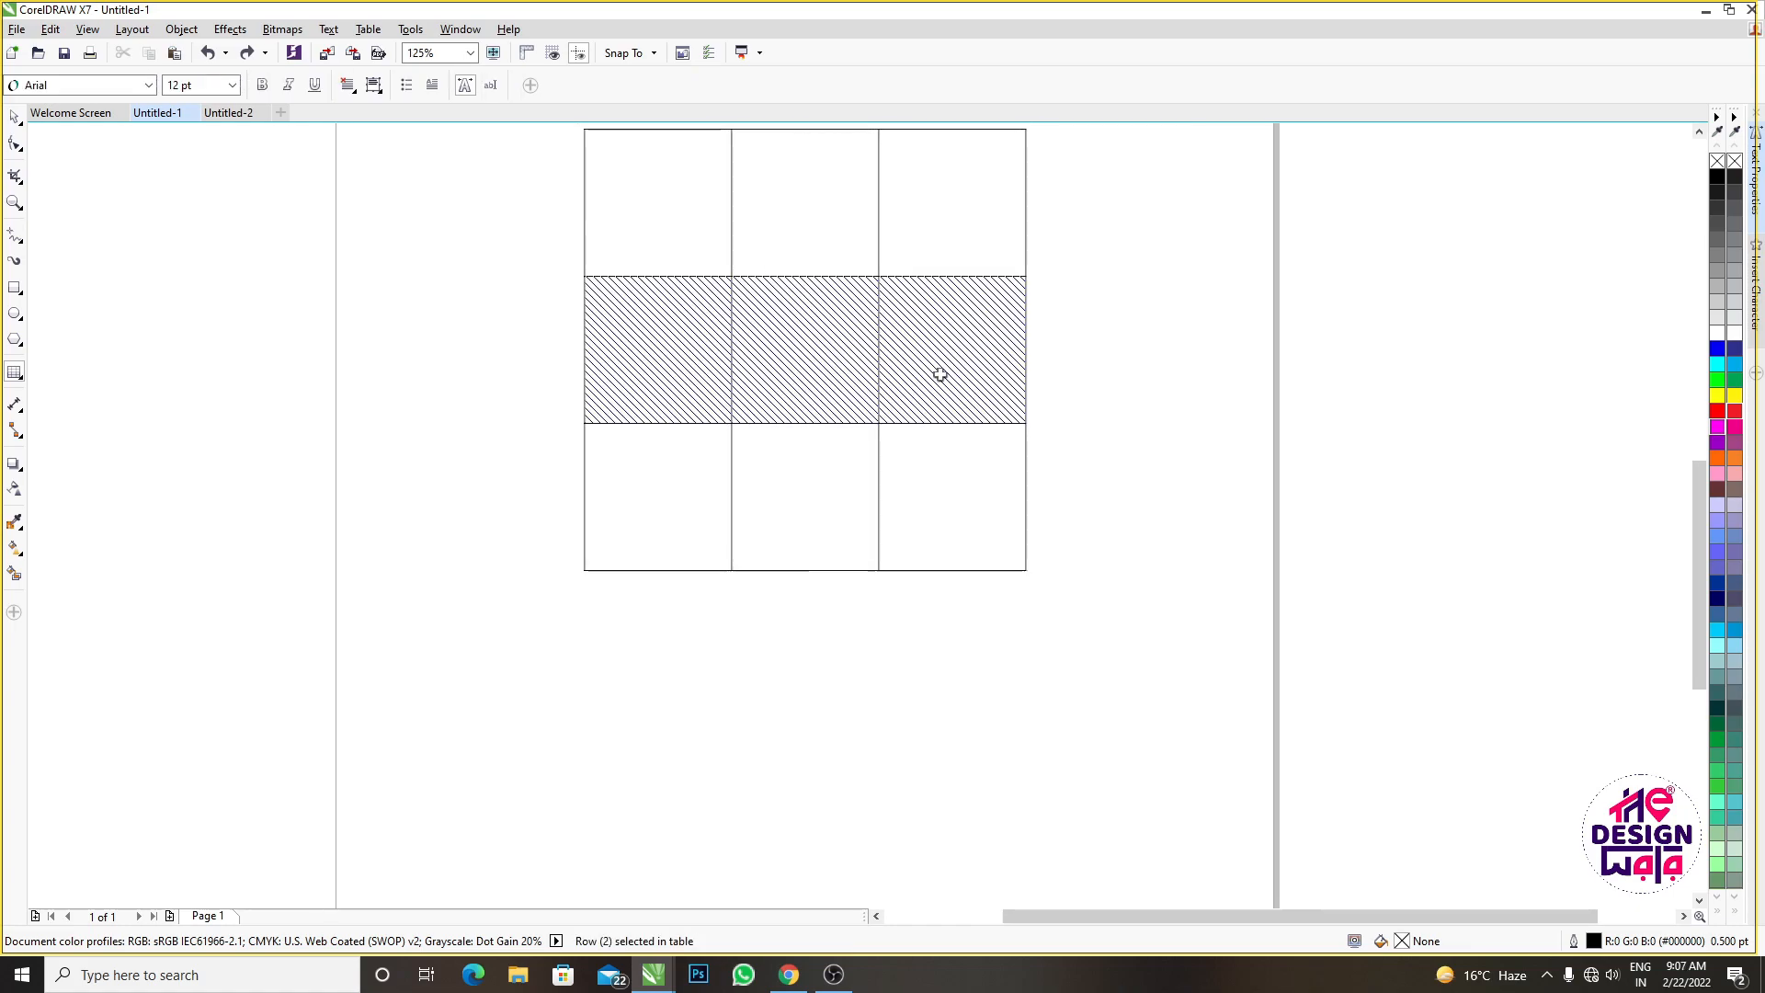
Select the table's first row and review the options for deleting a row, column or table without applying any
scroll(754, 366, down, 1)
scroll(750, 337, up, 1)
click(695, 318)
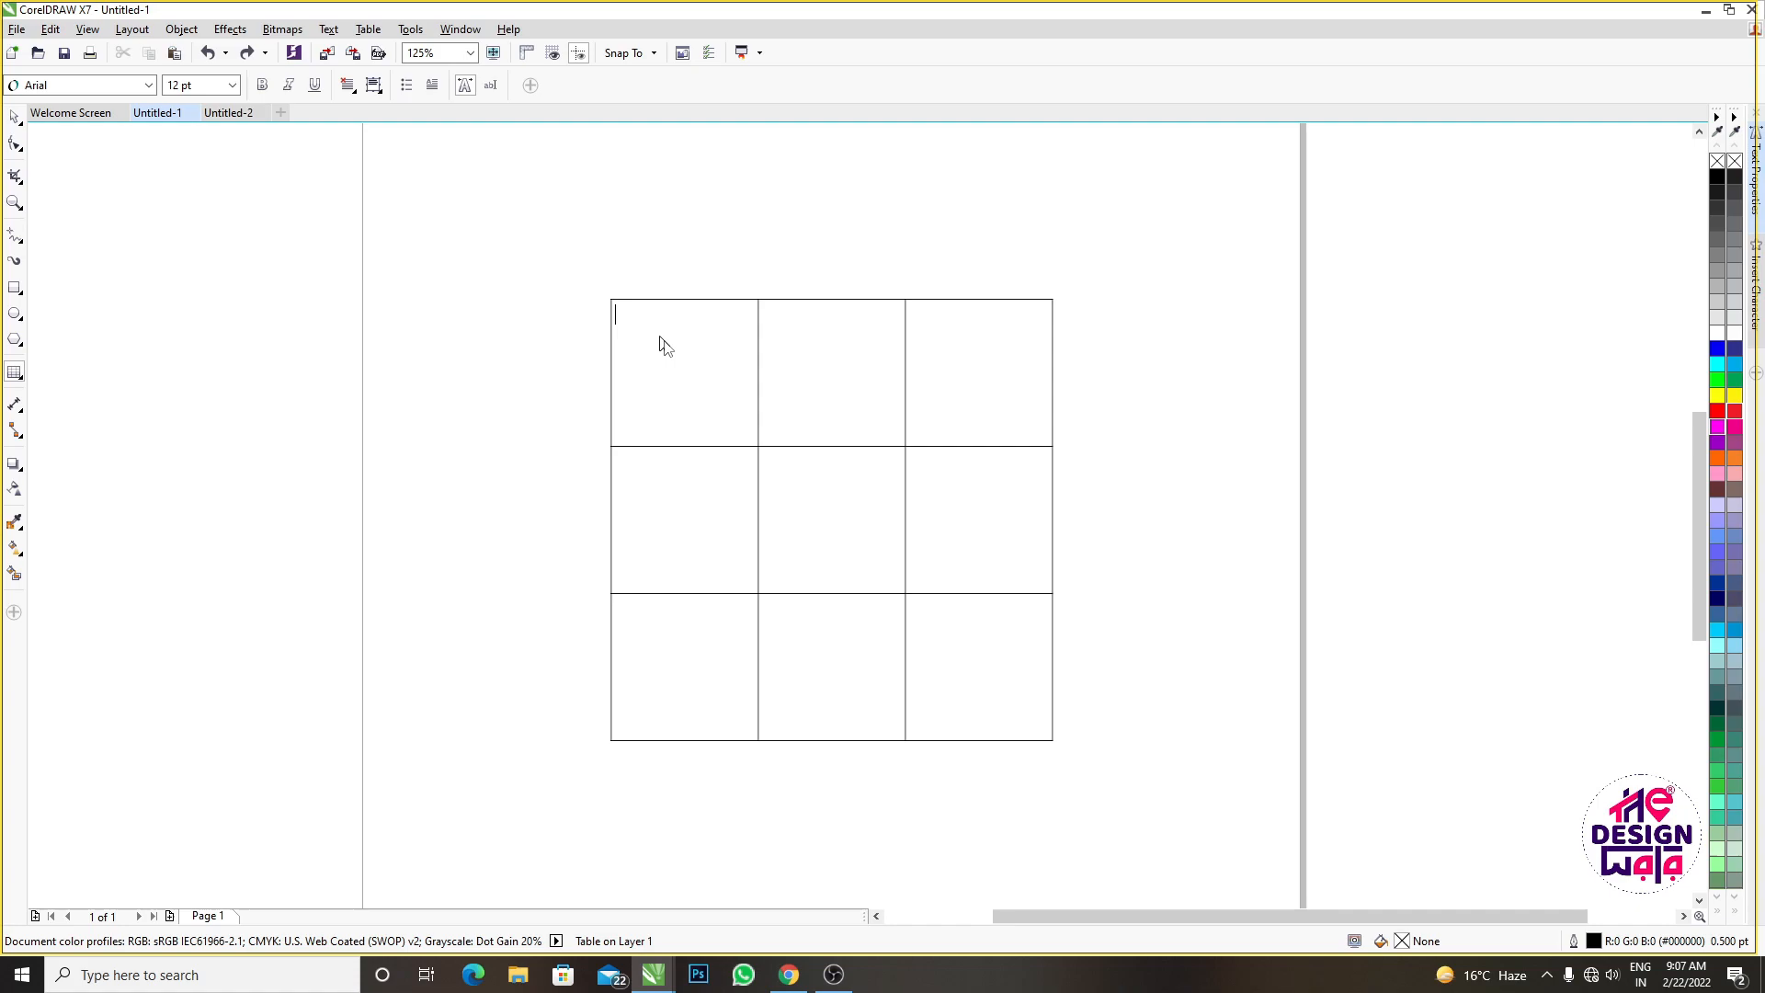
drag(661, 343, 1029, 370)
click(328, 29)
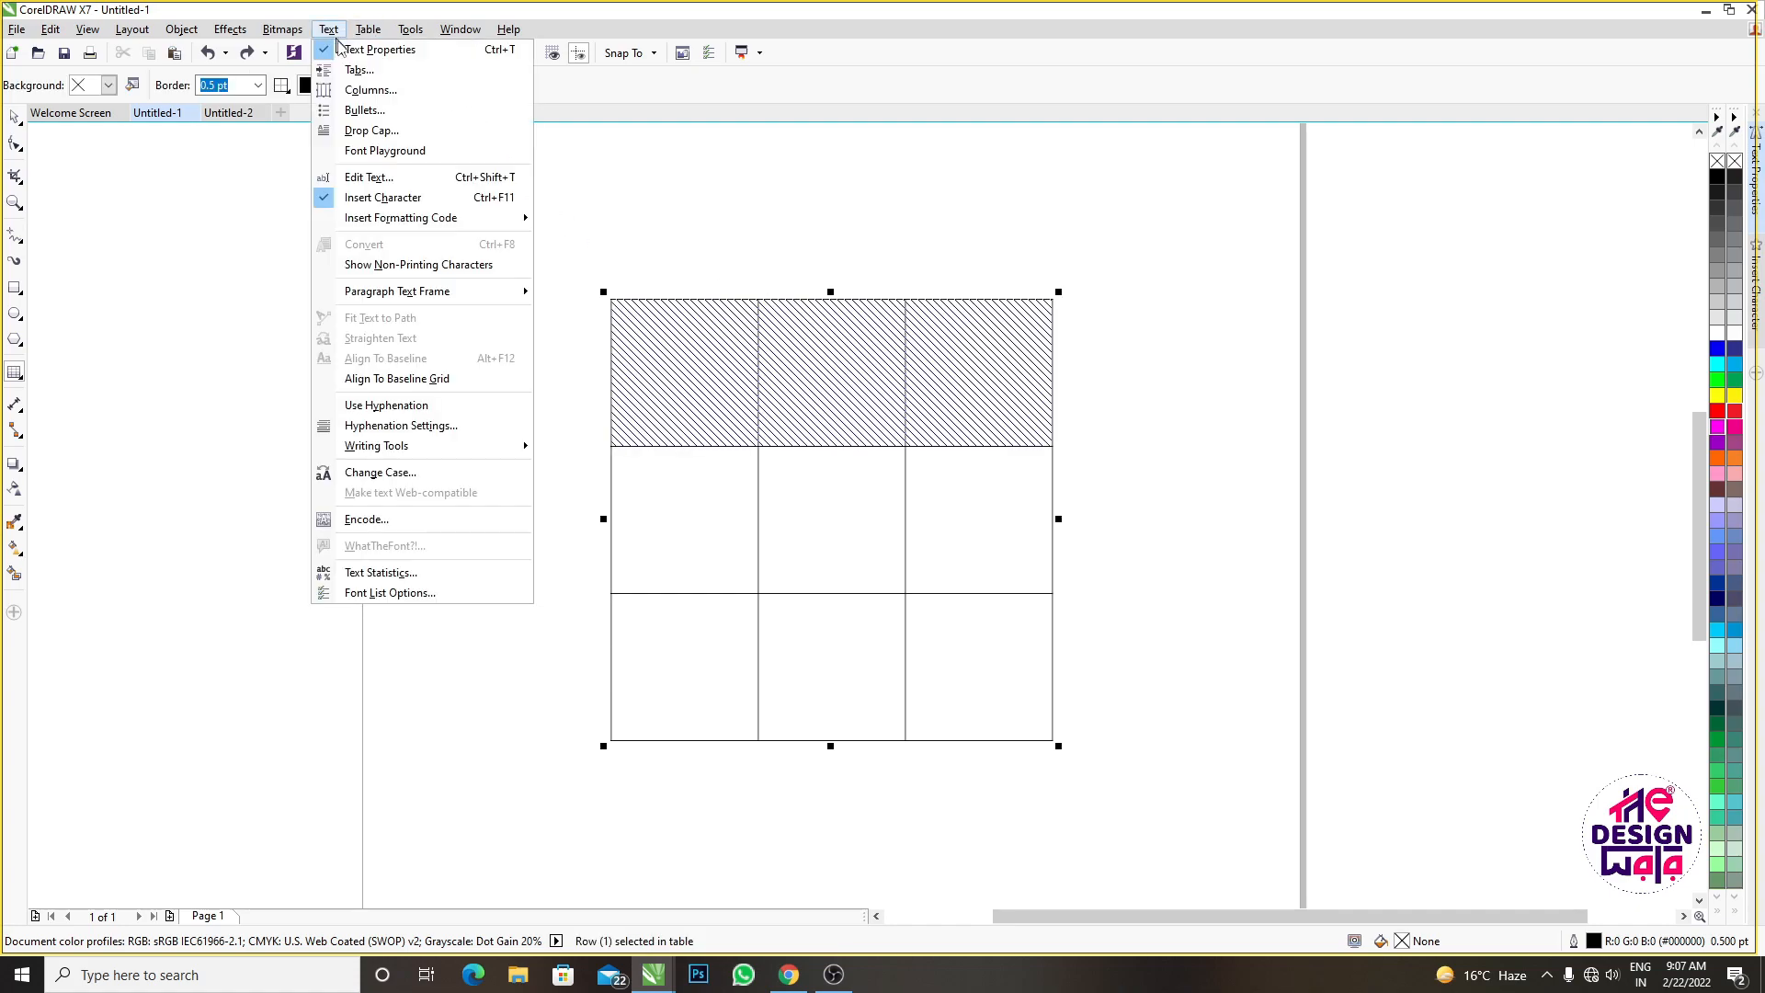
mouse_move(368, 28)
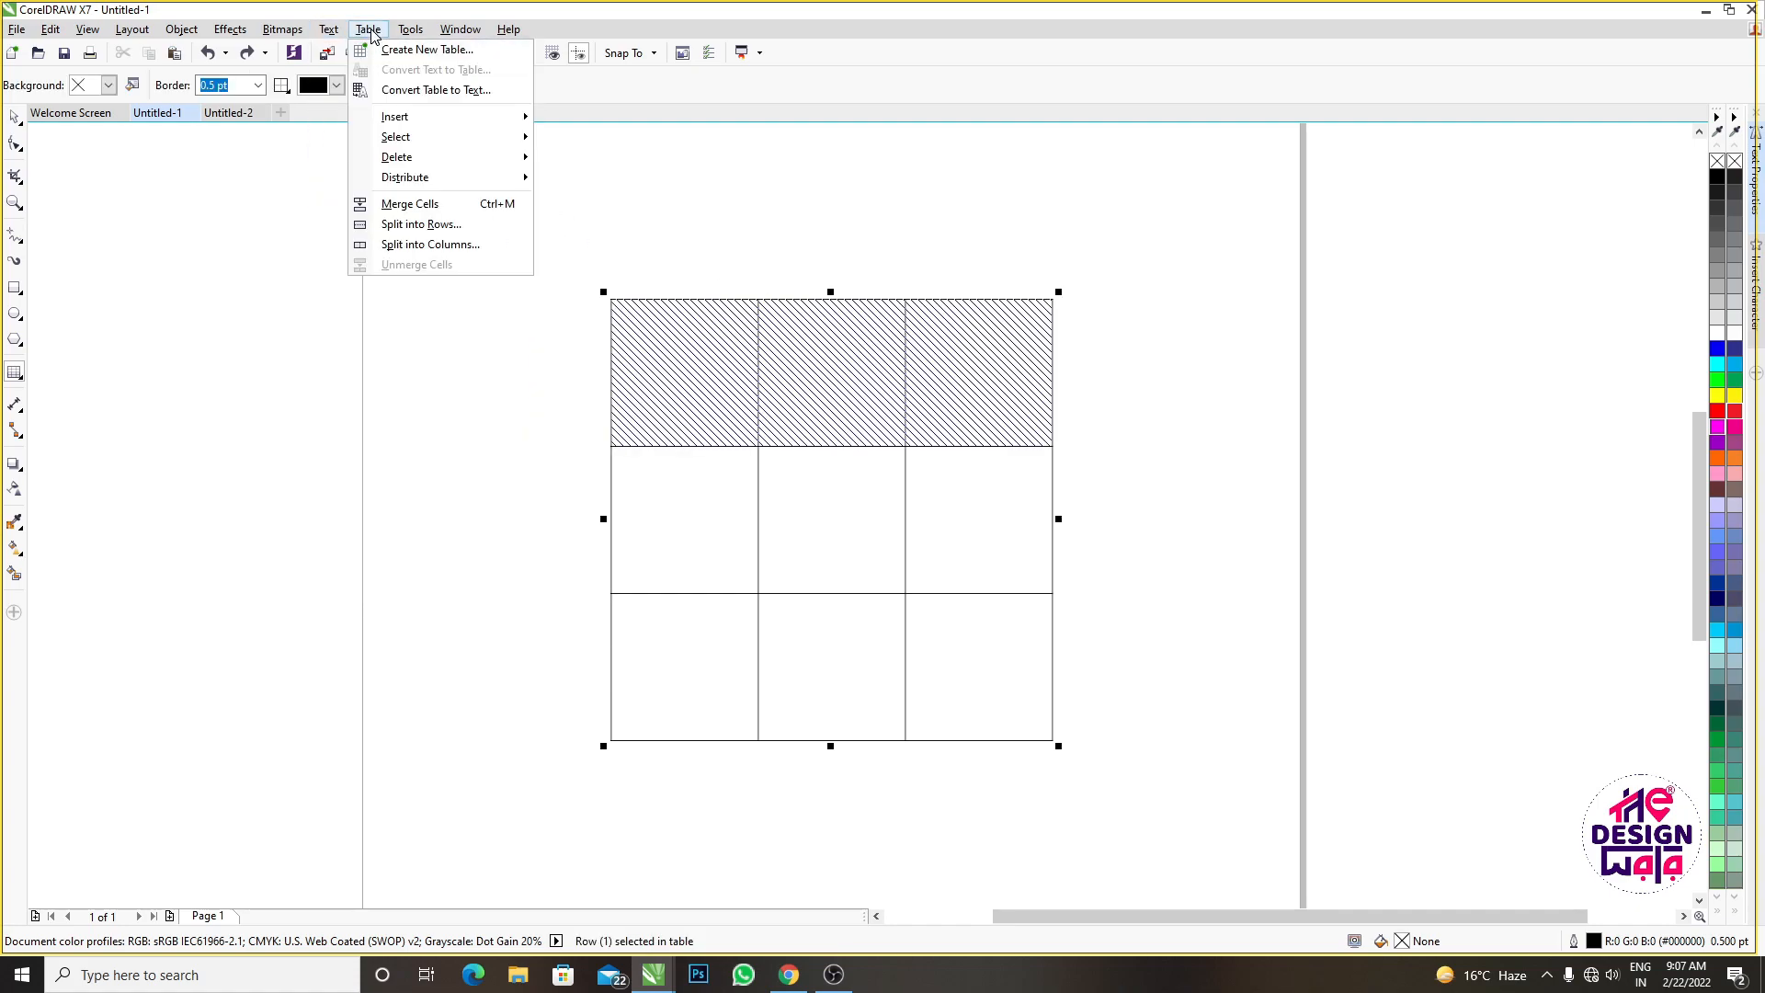
mouse_move(424, 160)
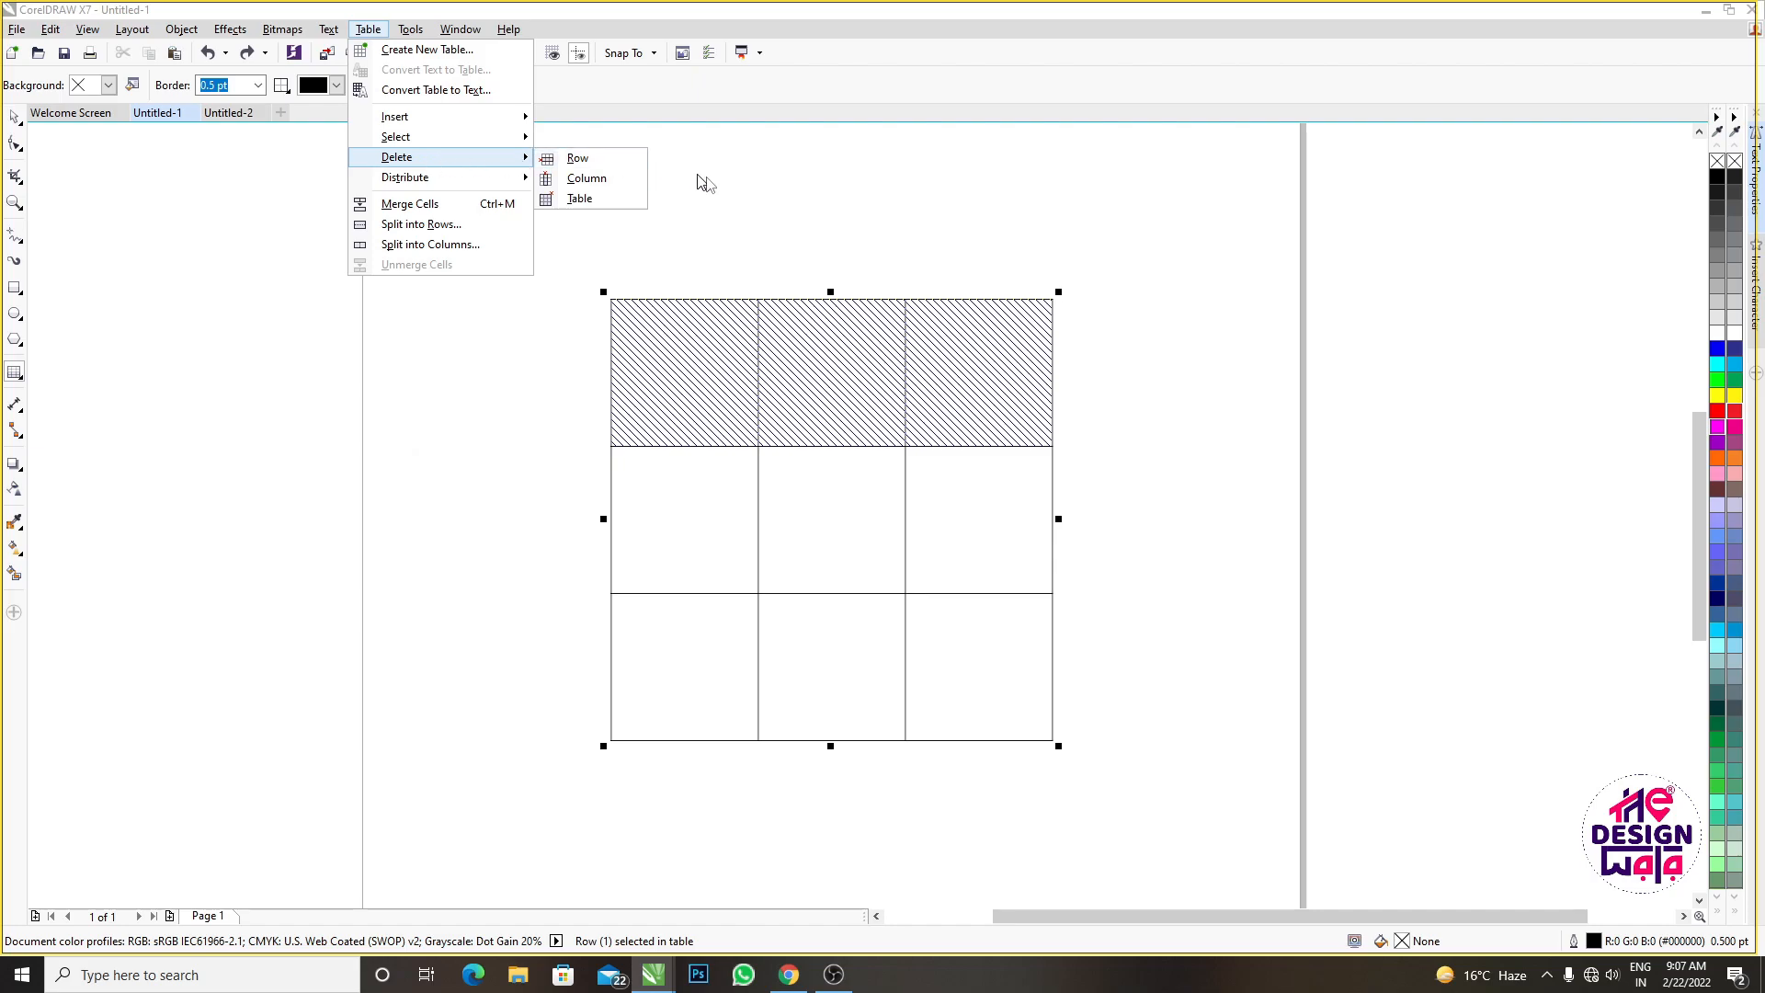
click(727, 188)
Select the last two cells of the table's second row and delete their row
click(680, 561)
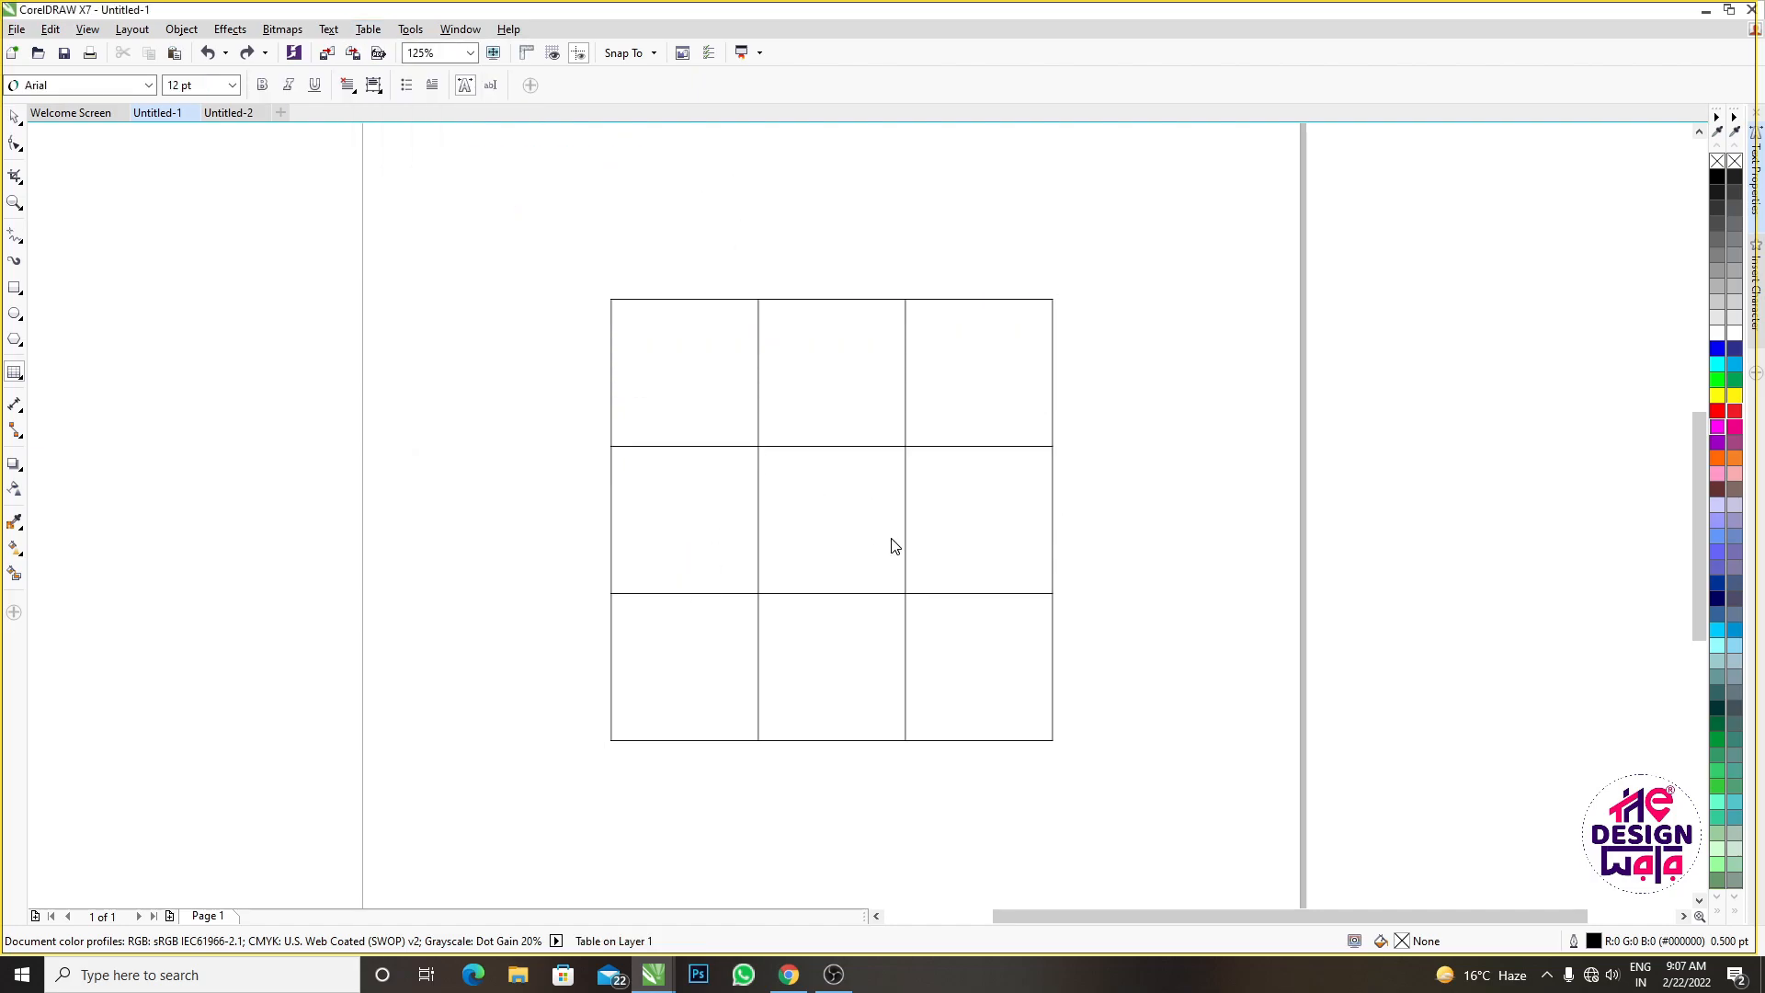
drag(815, 505, 911, 556)
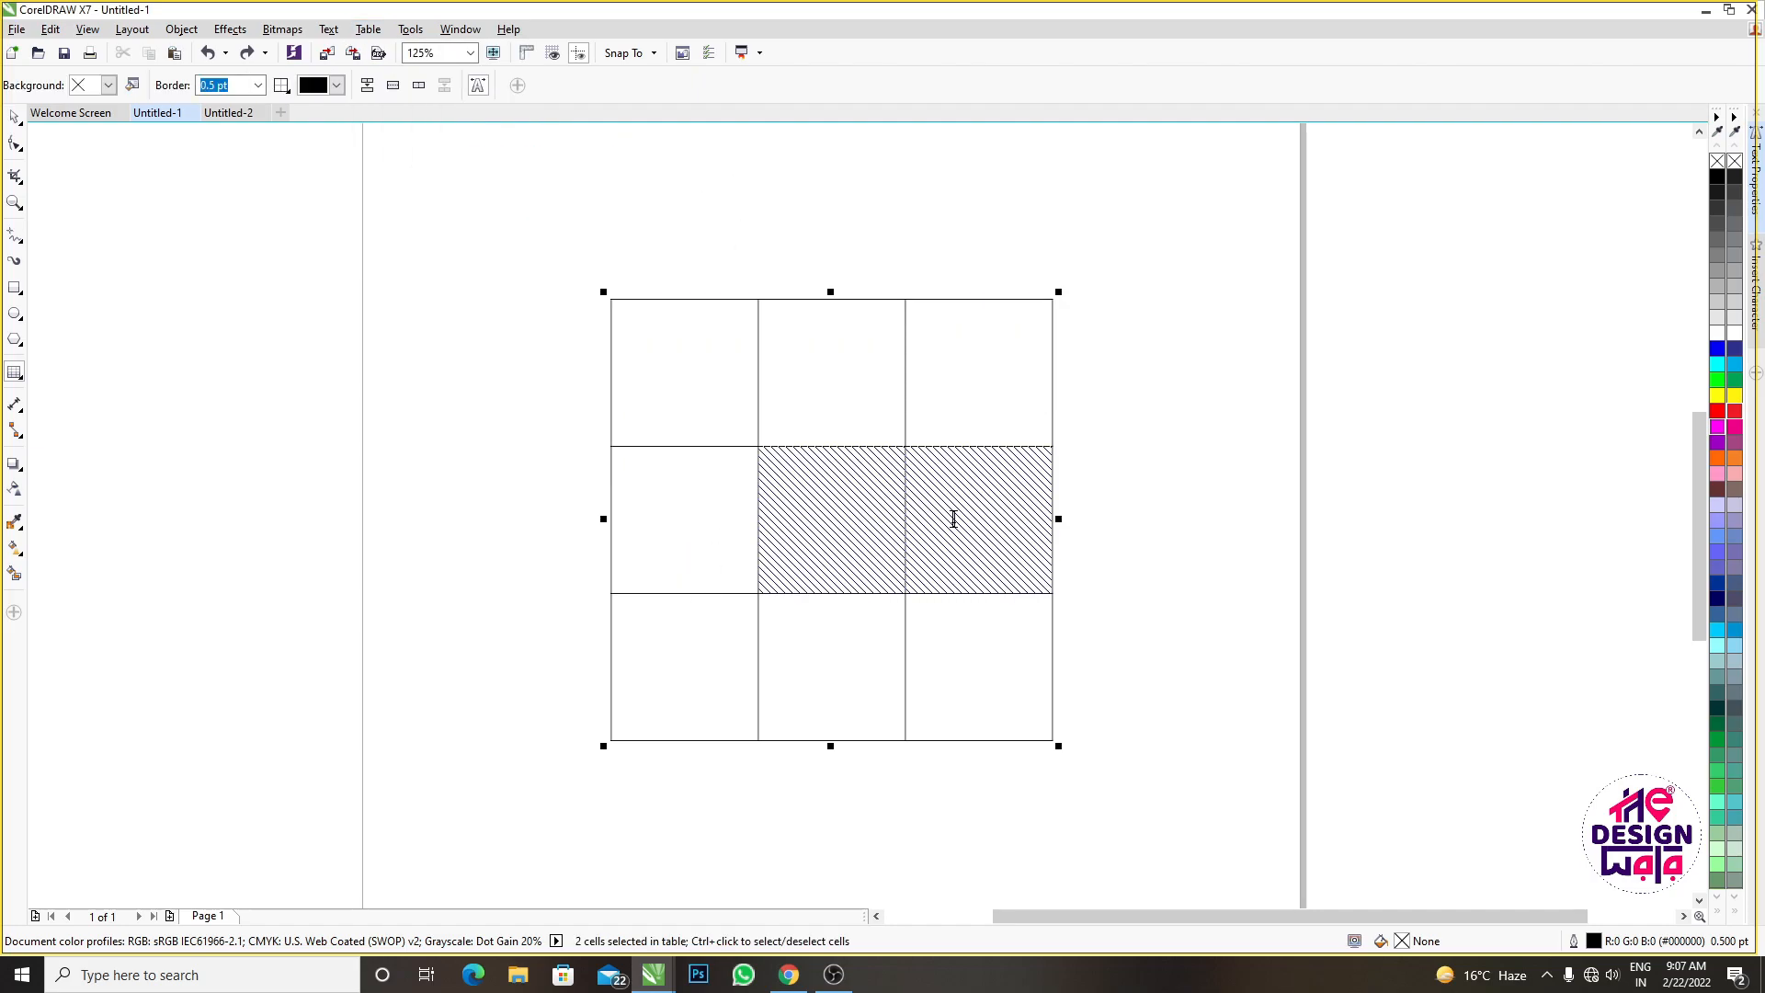
click(331, 31)
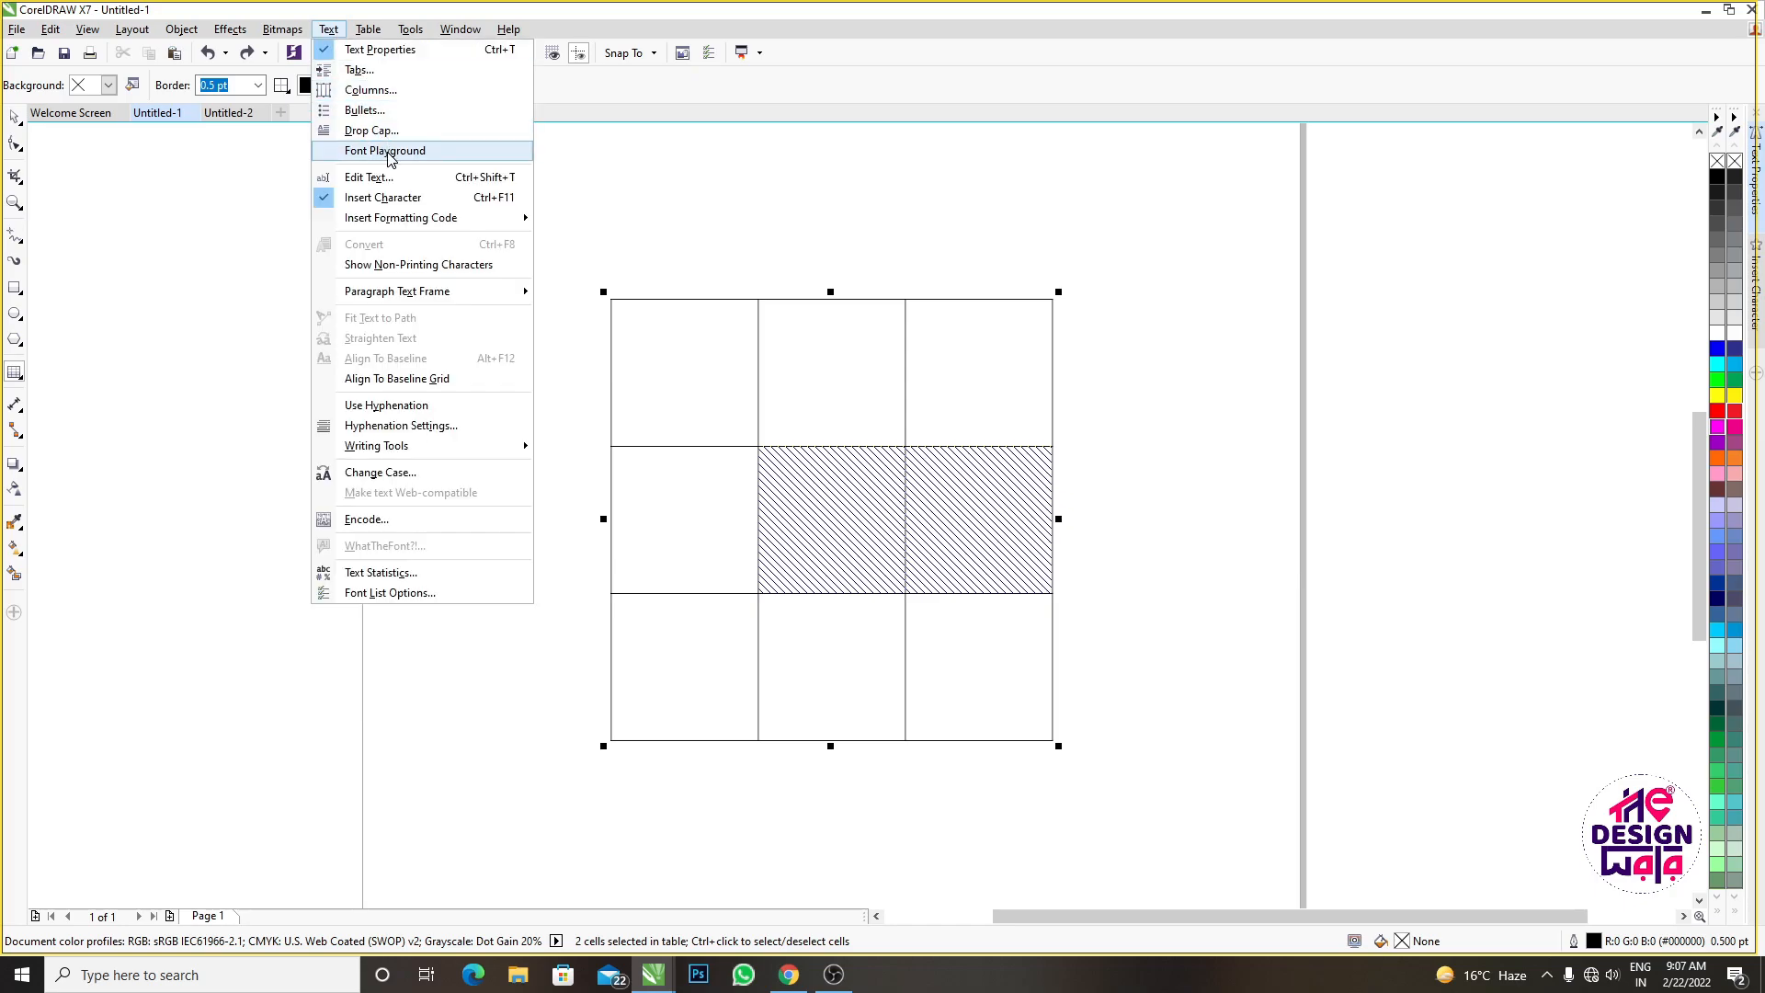
click(367, 29)
mouse_move(441, 157)
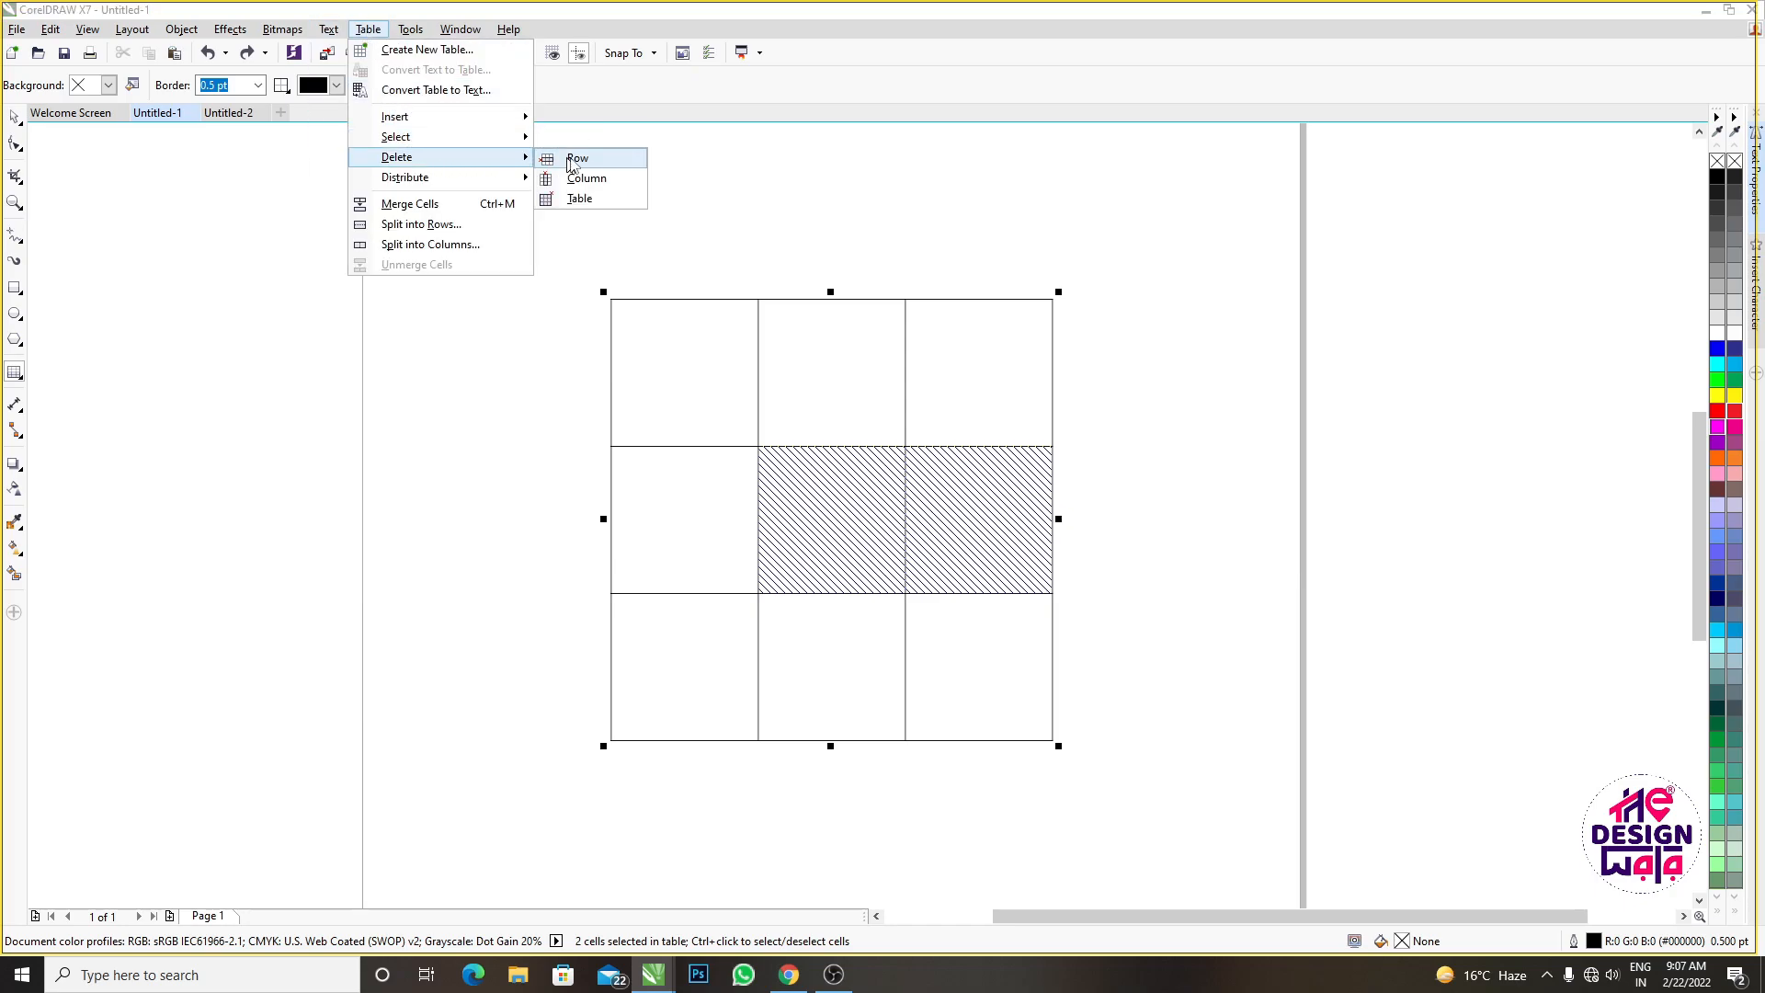
click(579, 160)
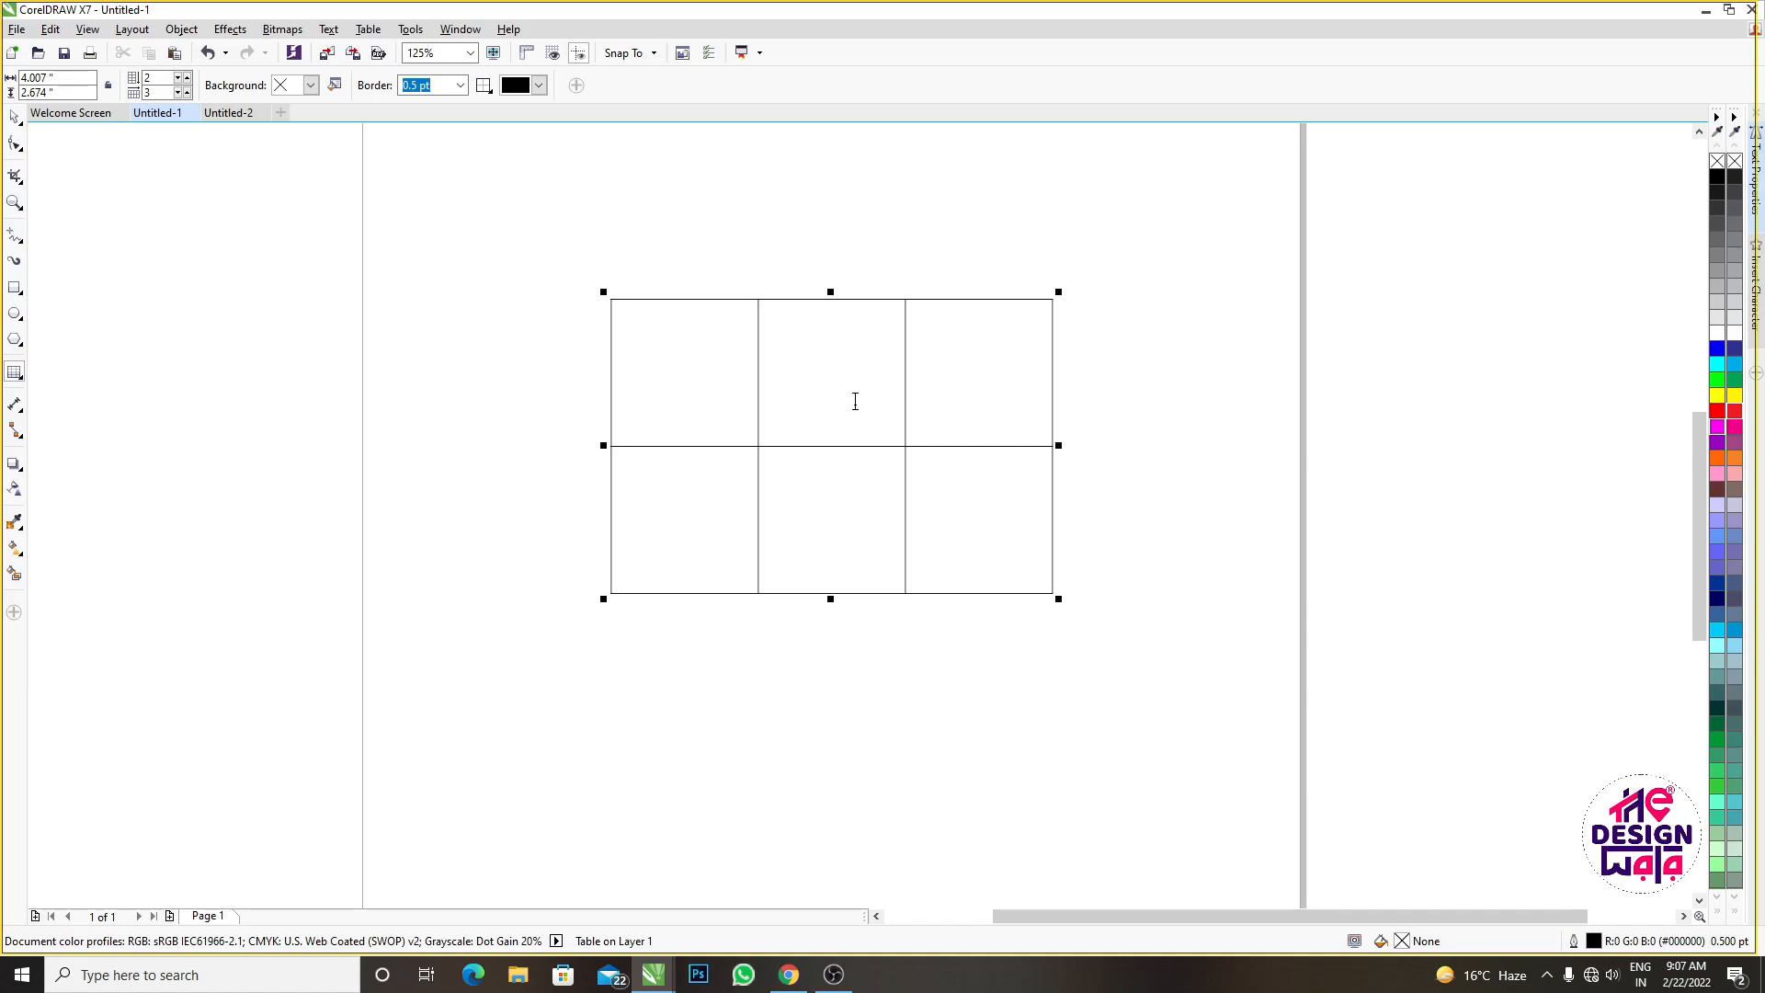
Delete the entire table, and undo both the table deletion and the row deletion
click(368, 29)
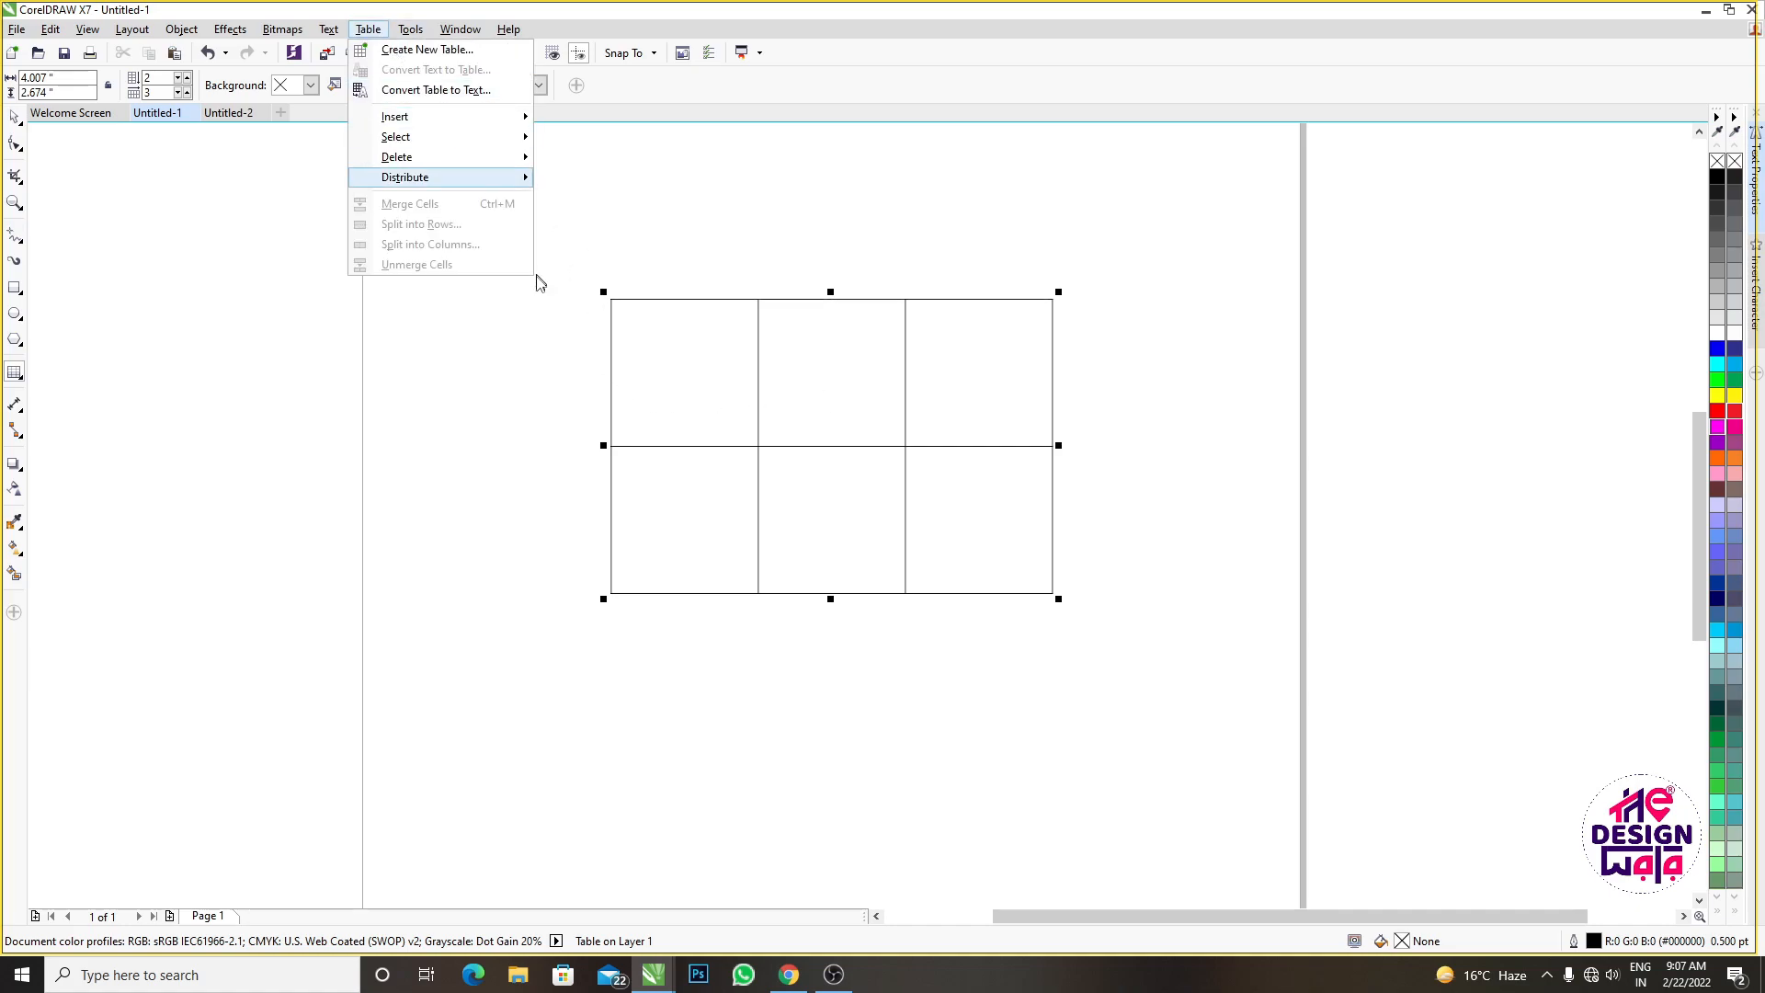
mouse_move(453, 138)
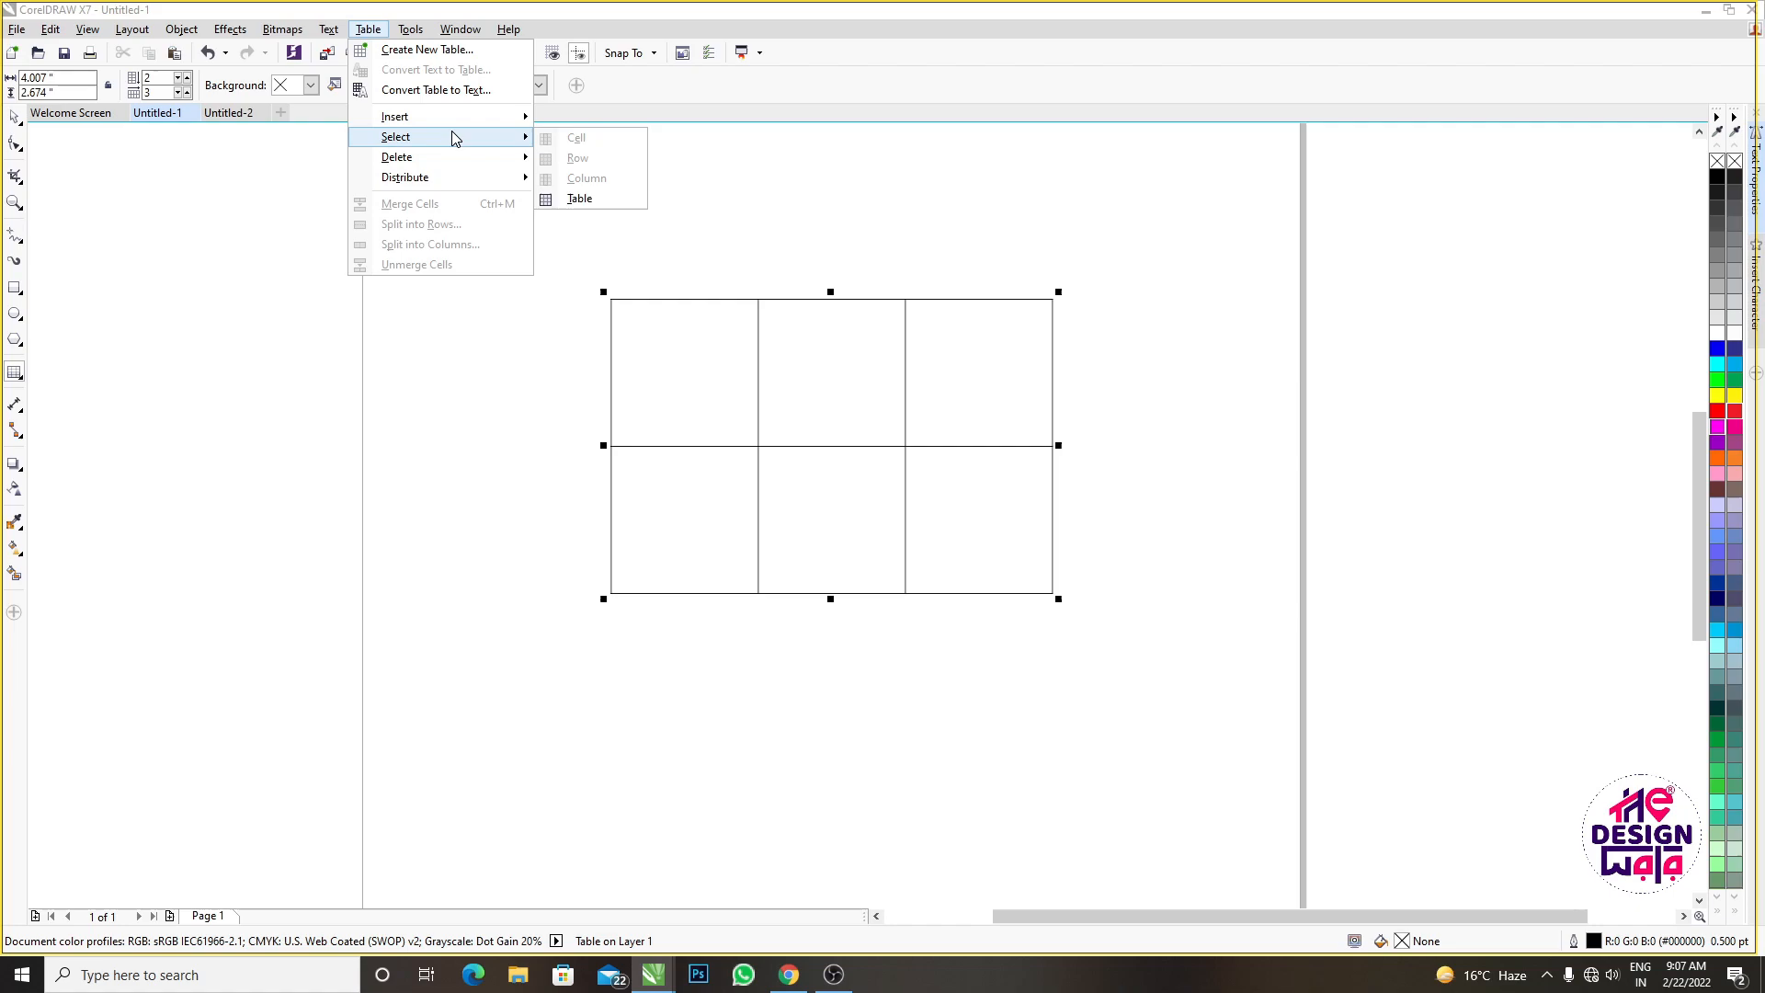
mouse_move(464, 168)
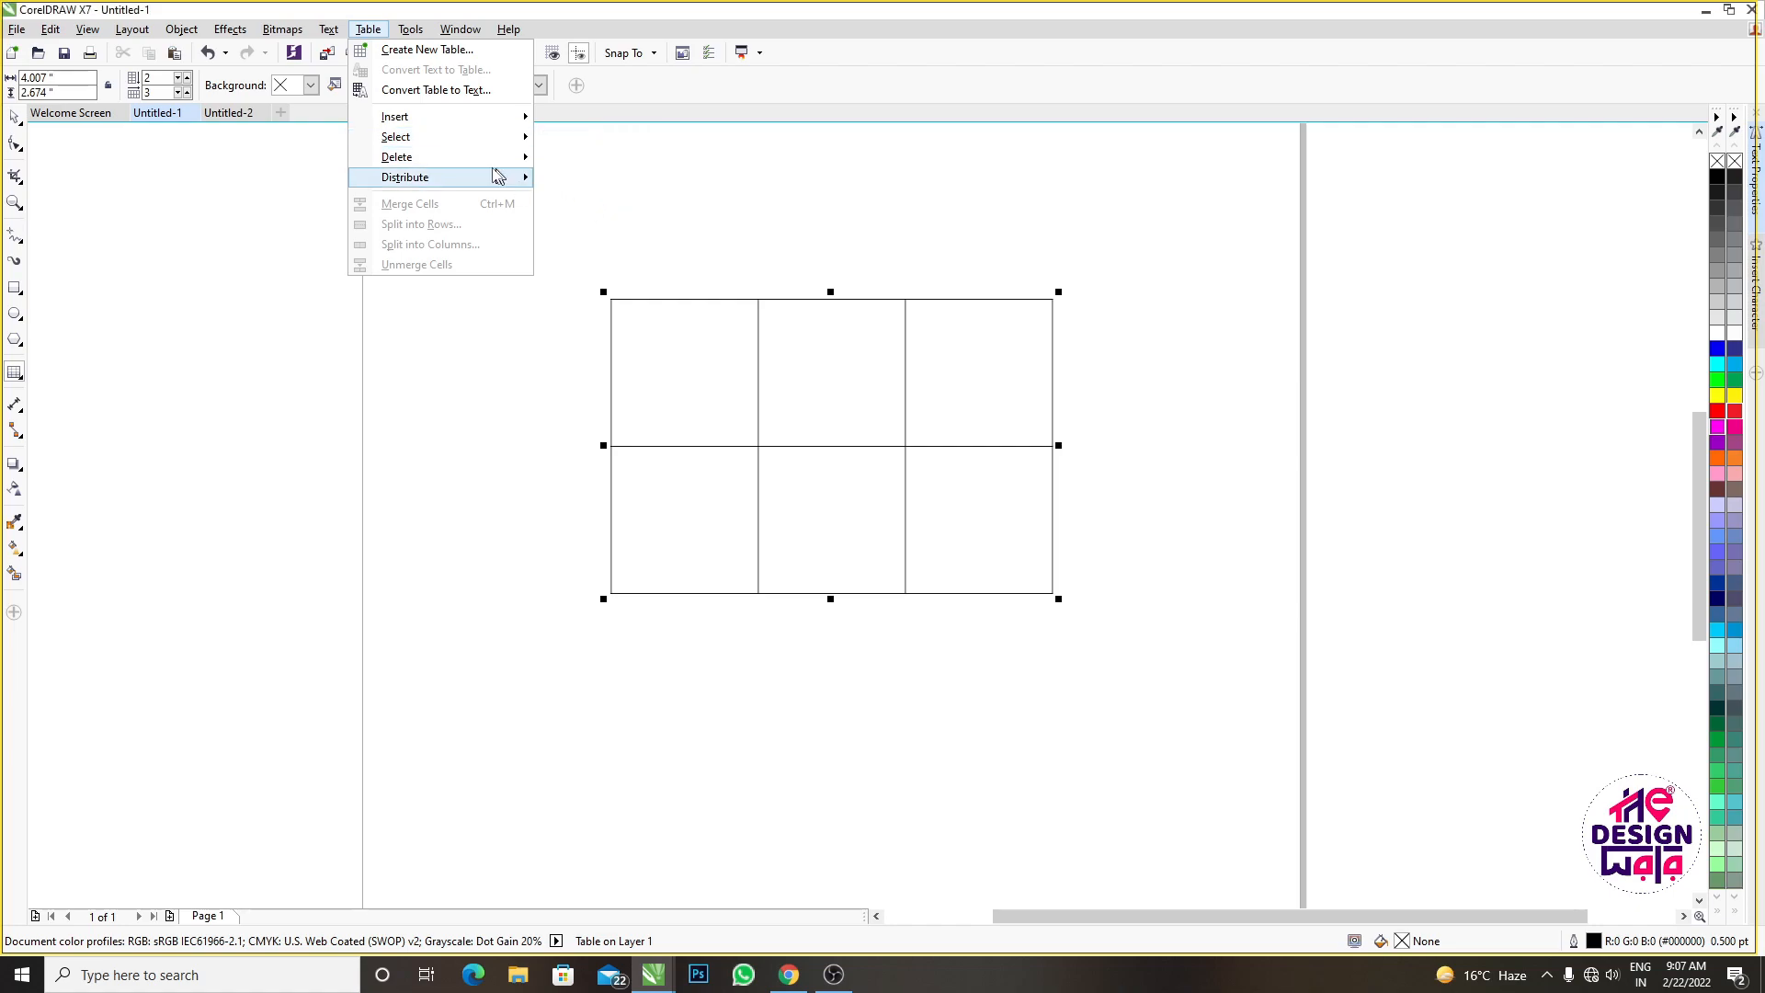
click(593, 197)
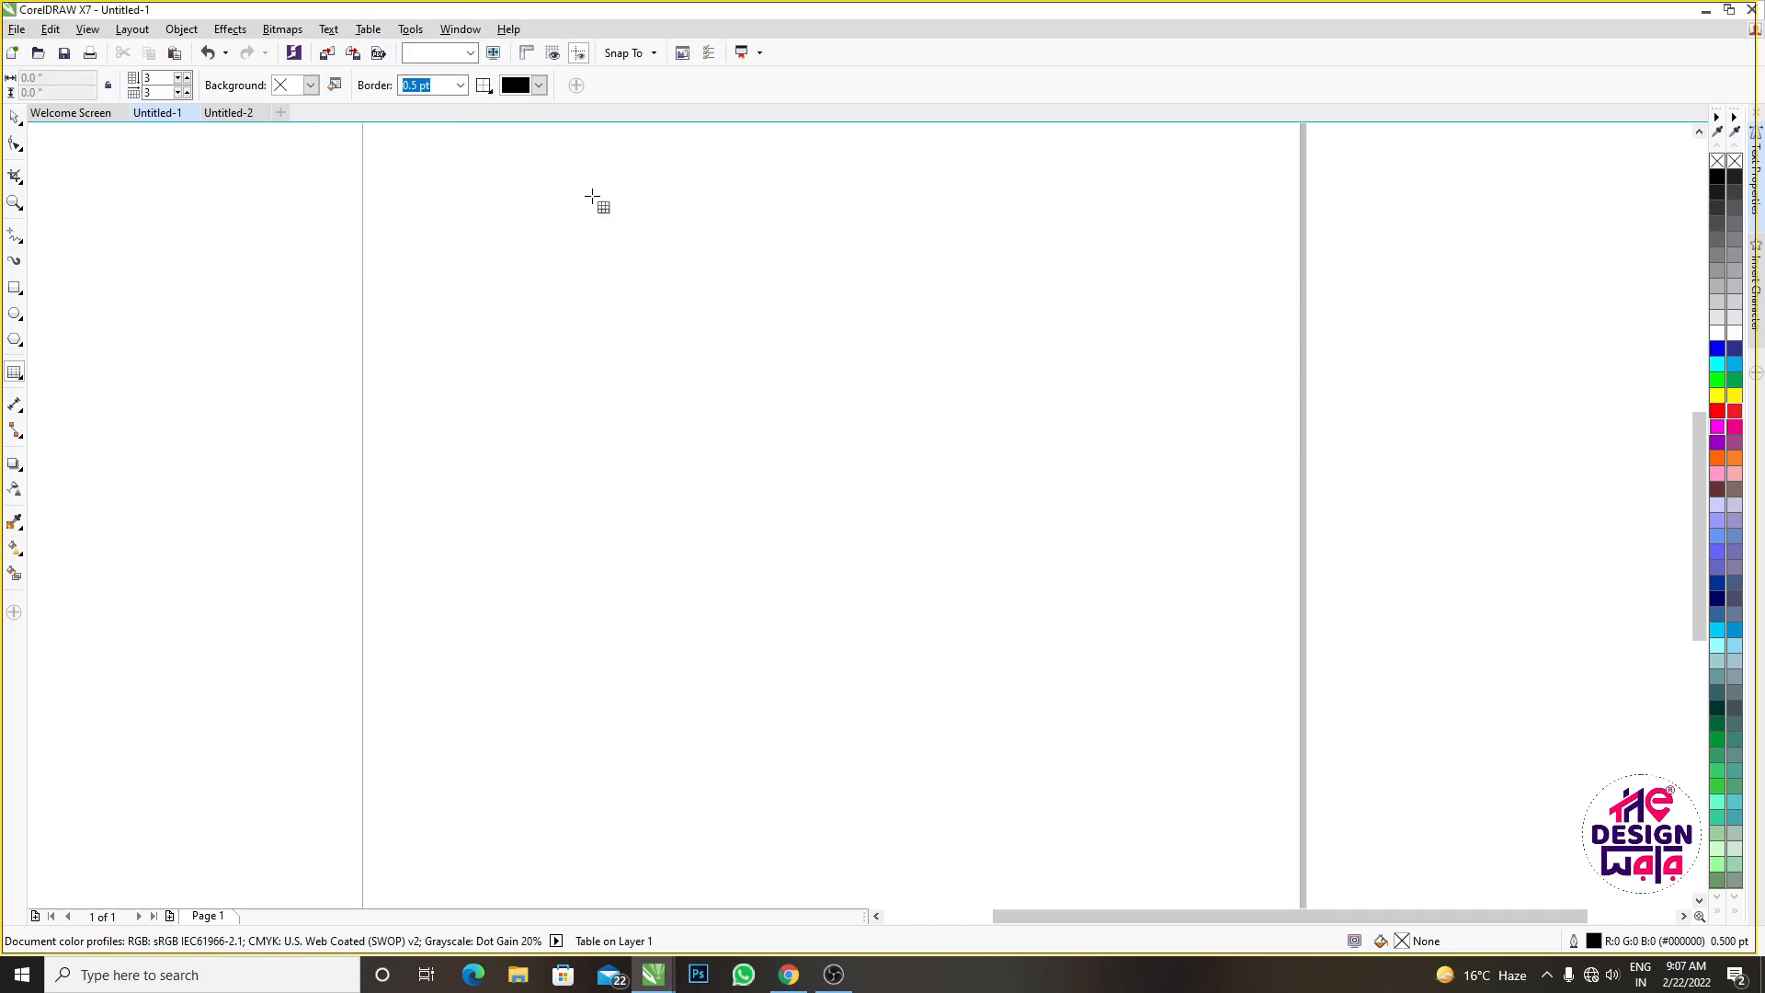
key(ctrl+z)
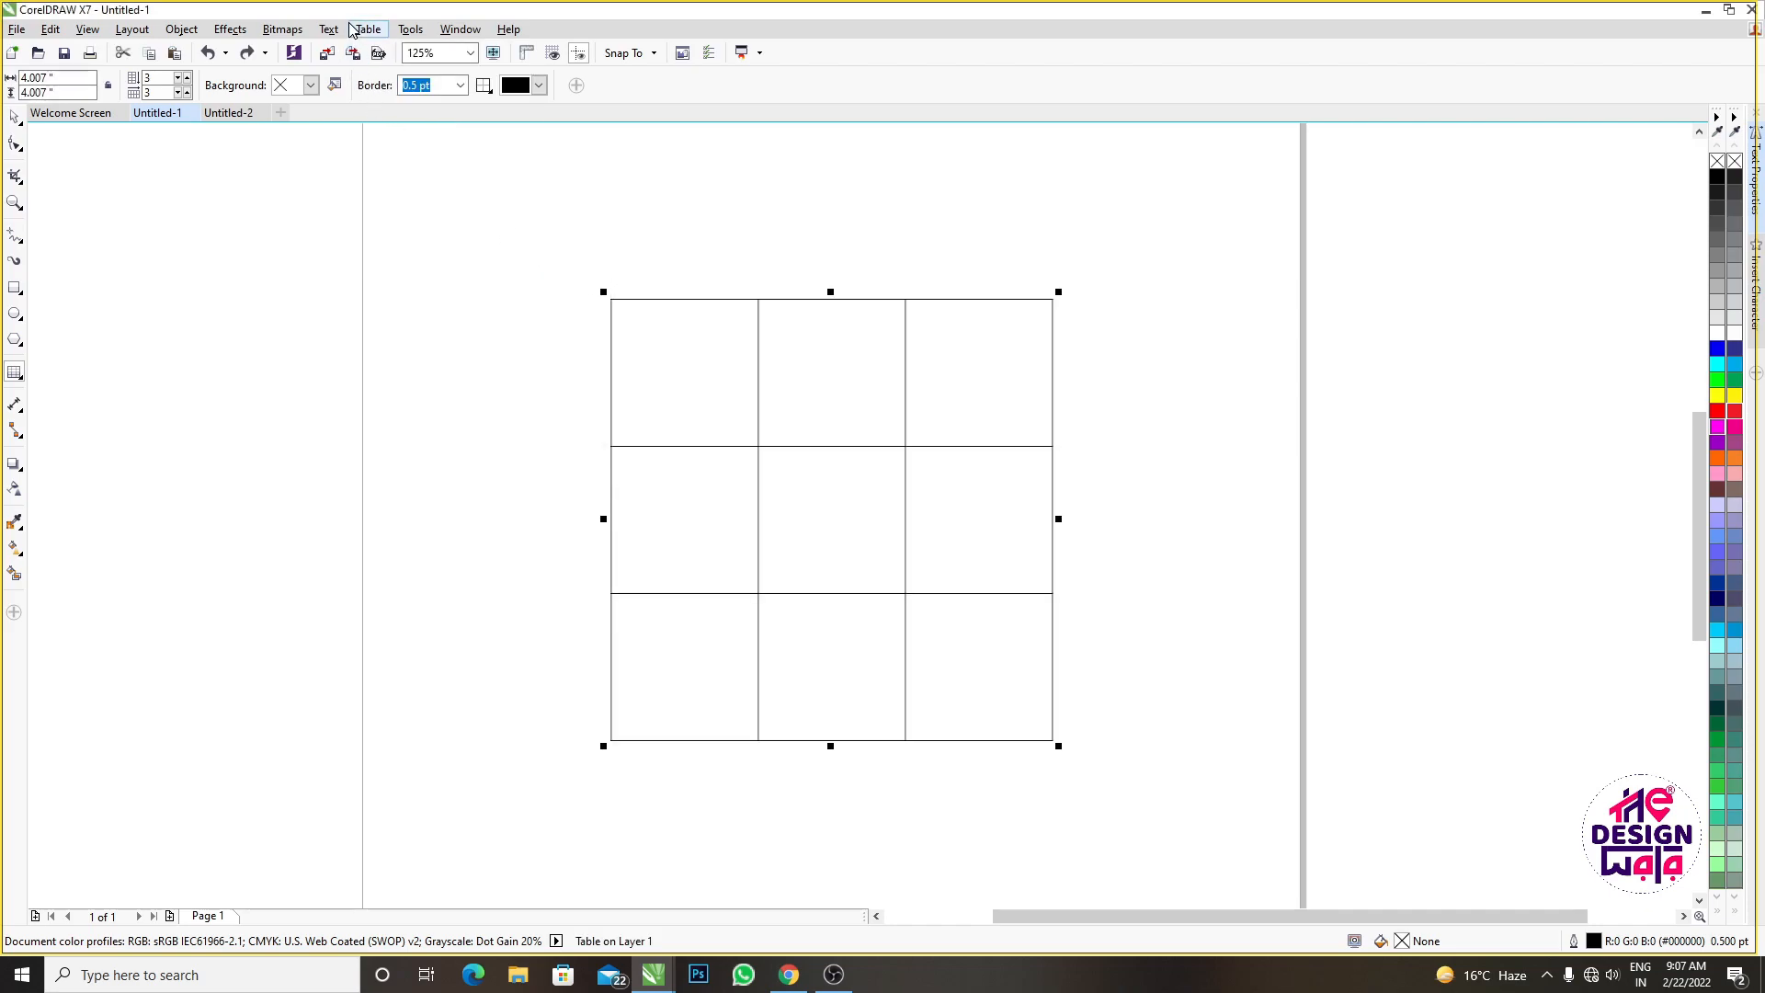
Select all cells of the 3-by-3 table's first column and delete that column
click(694, 384)
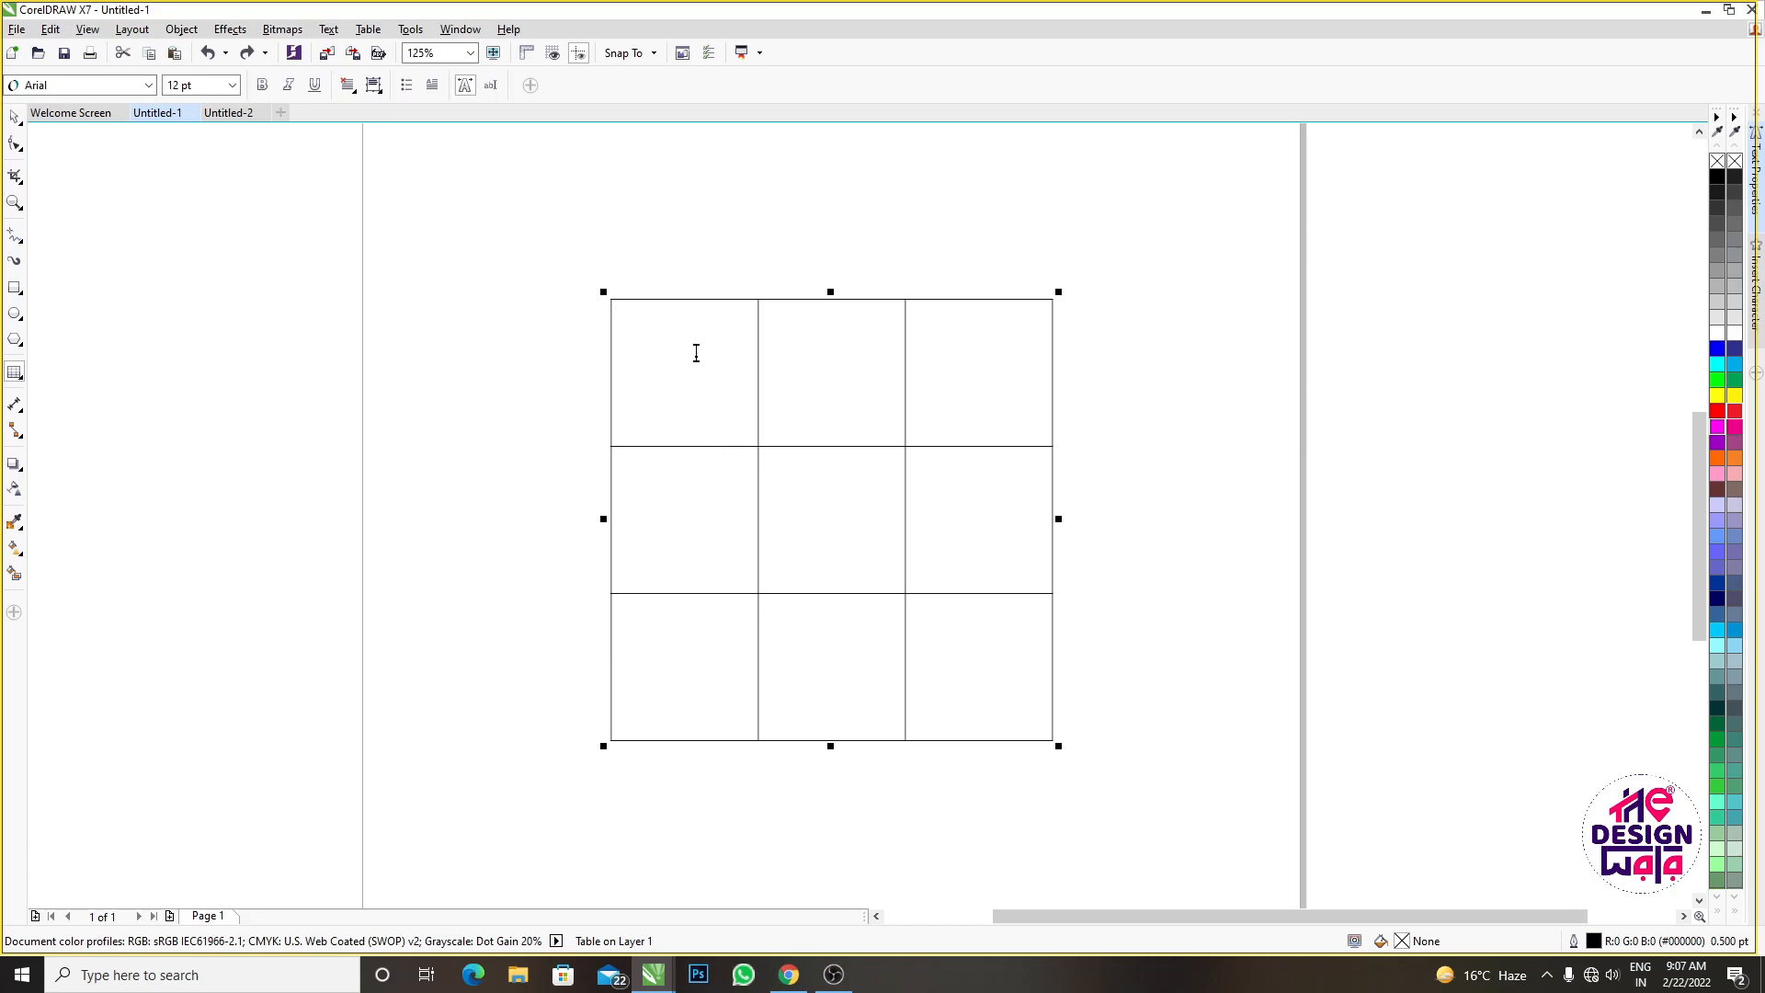
drag(696, 353, 641, 697)
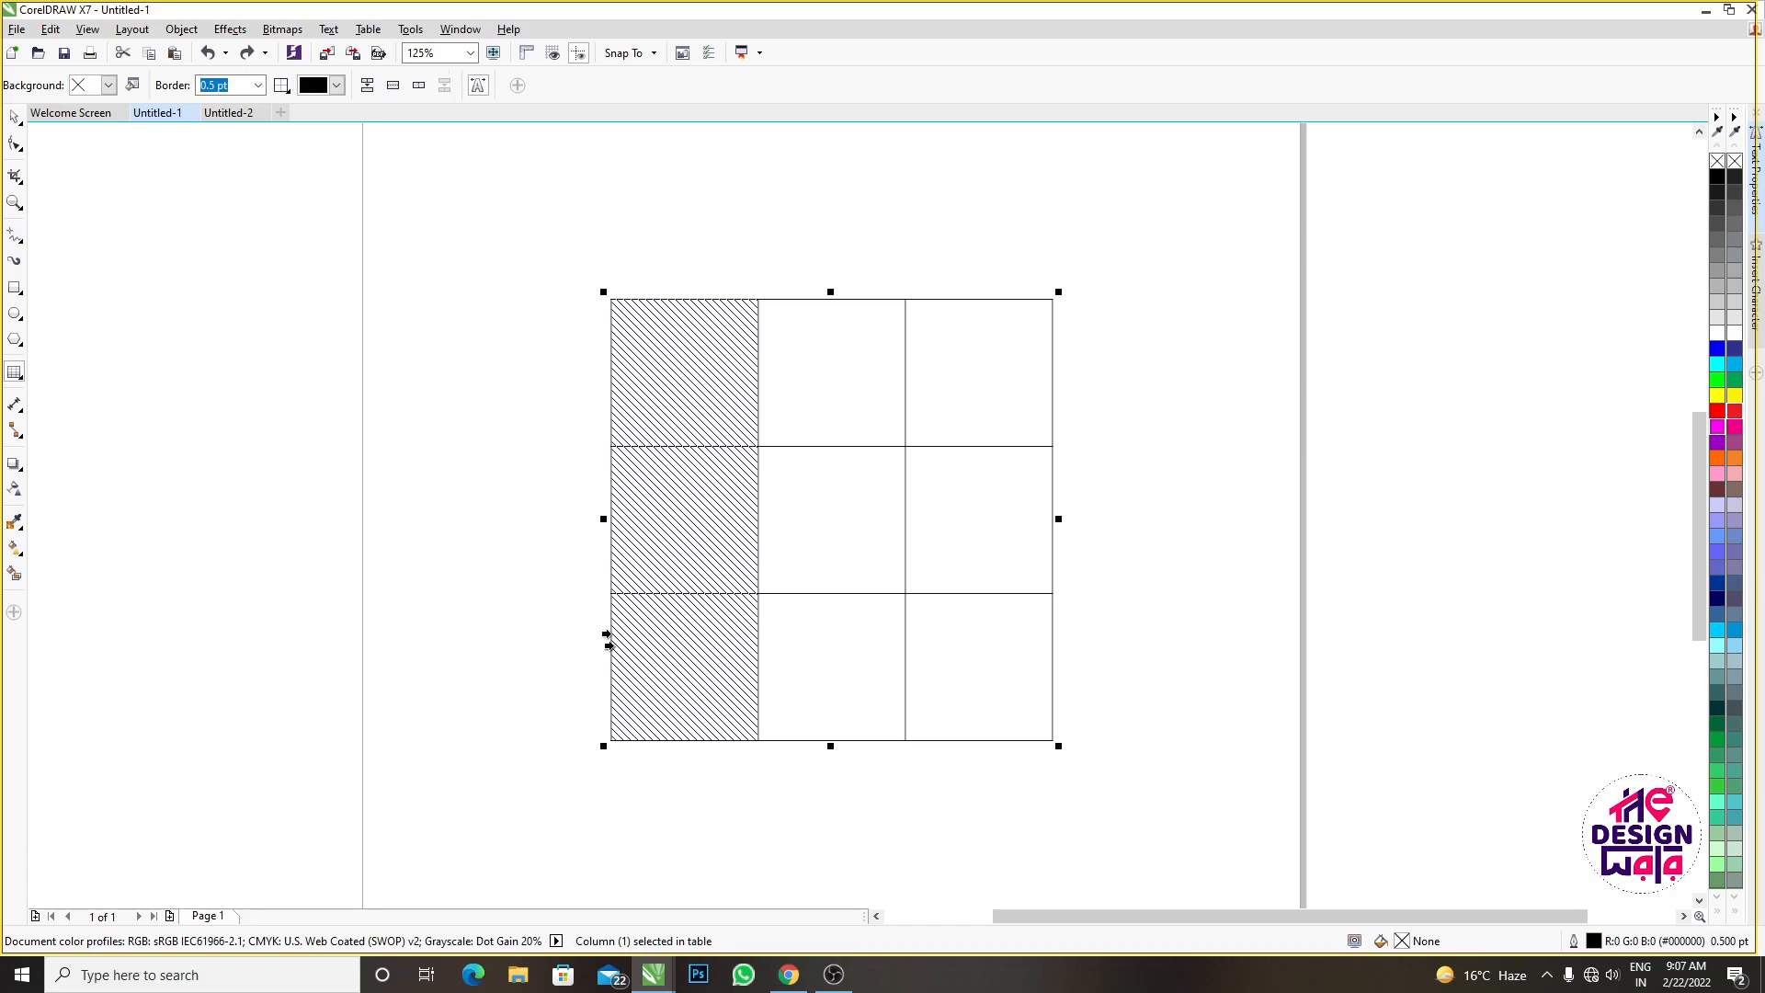
click(366, 30)
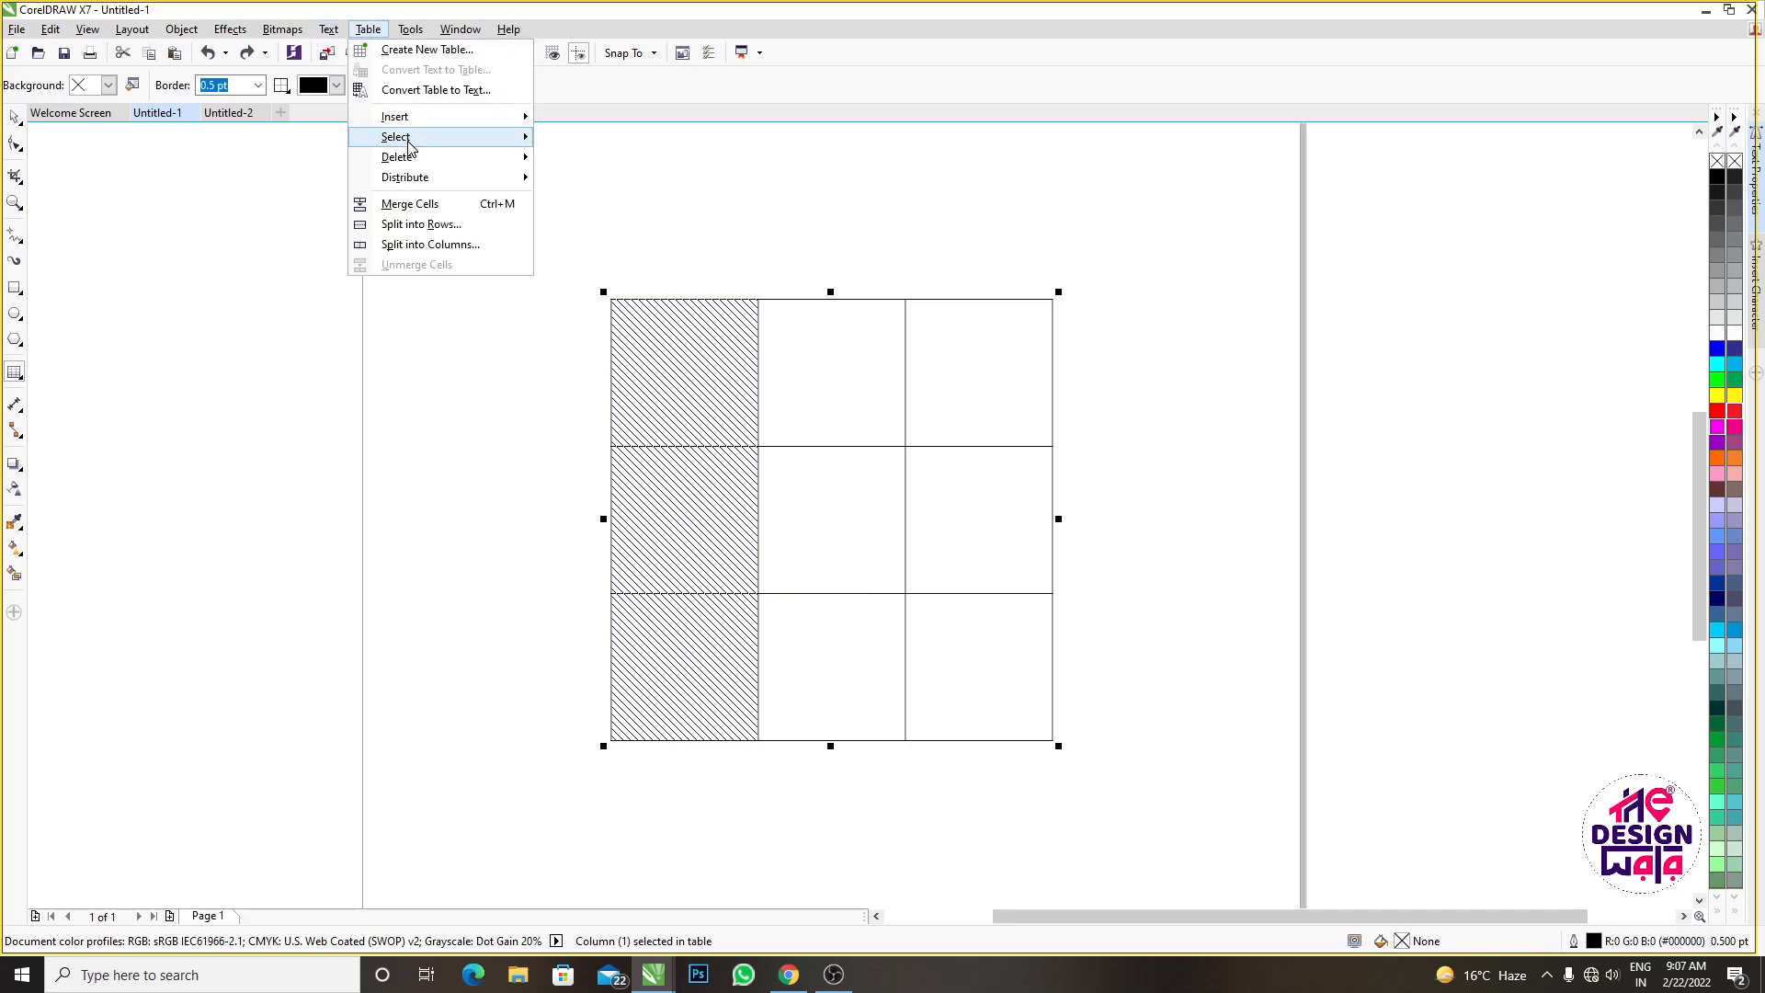
mouse_move(418, 157)
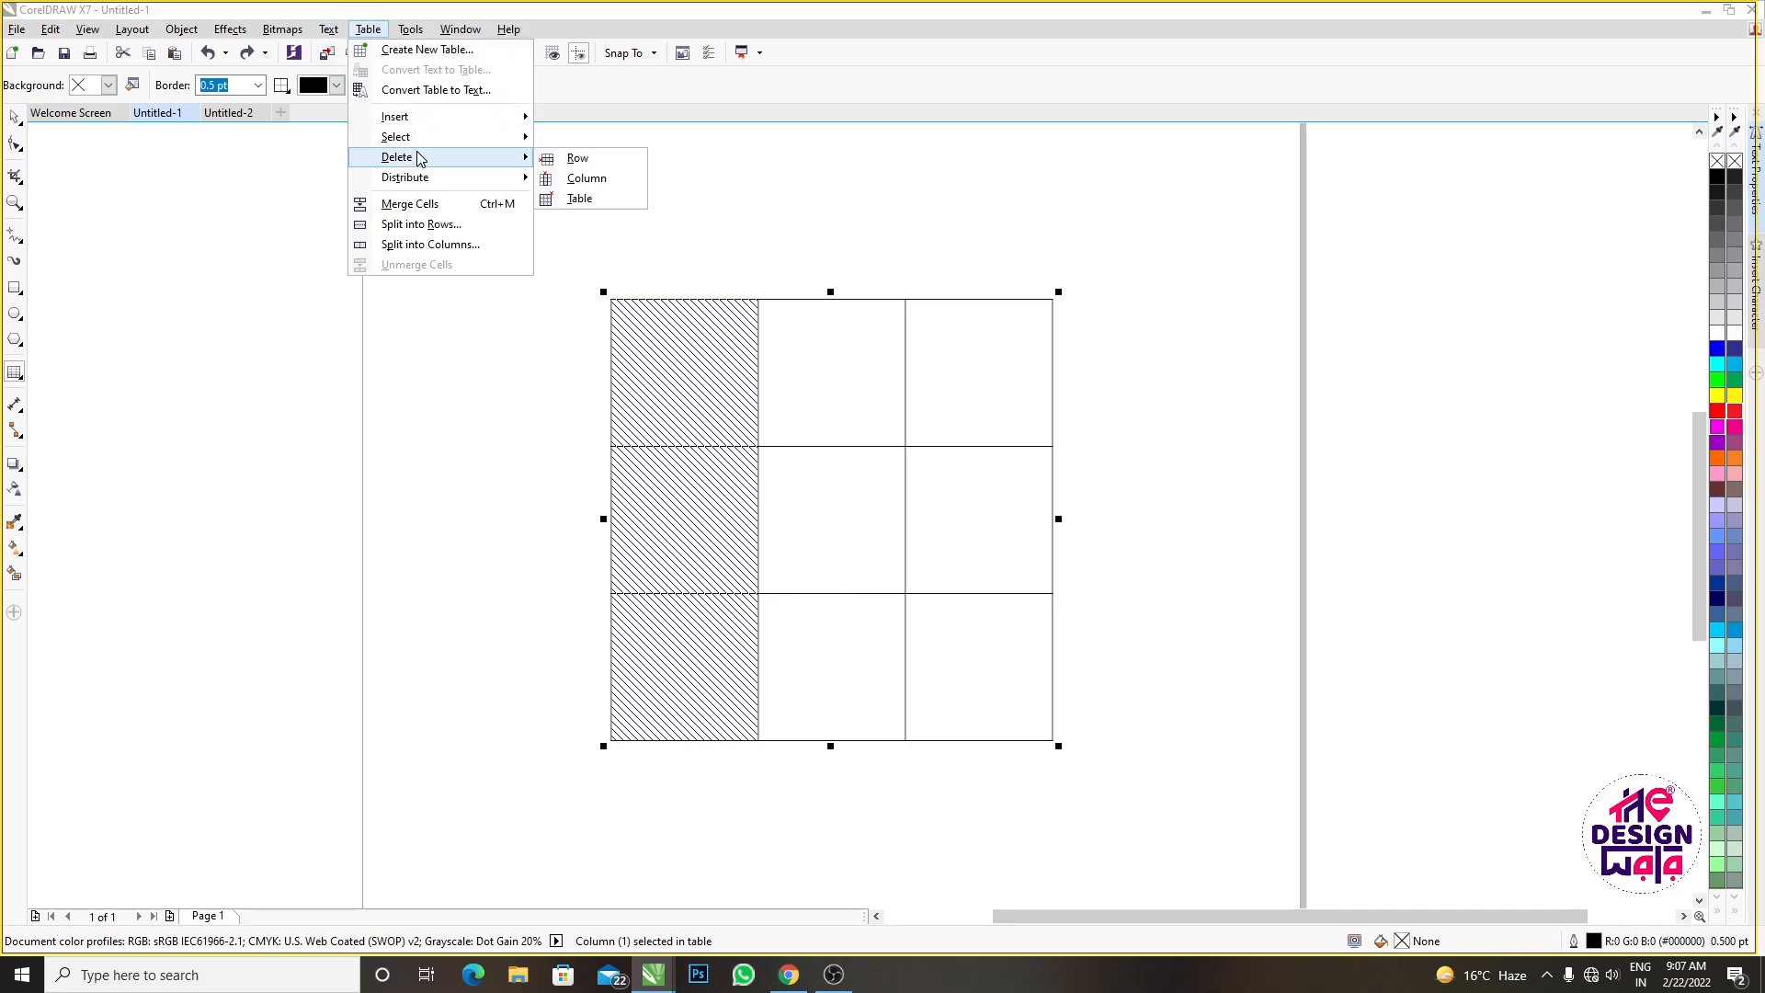
click(585, 180)
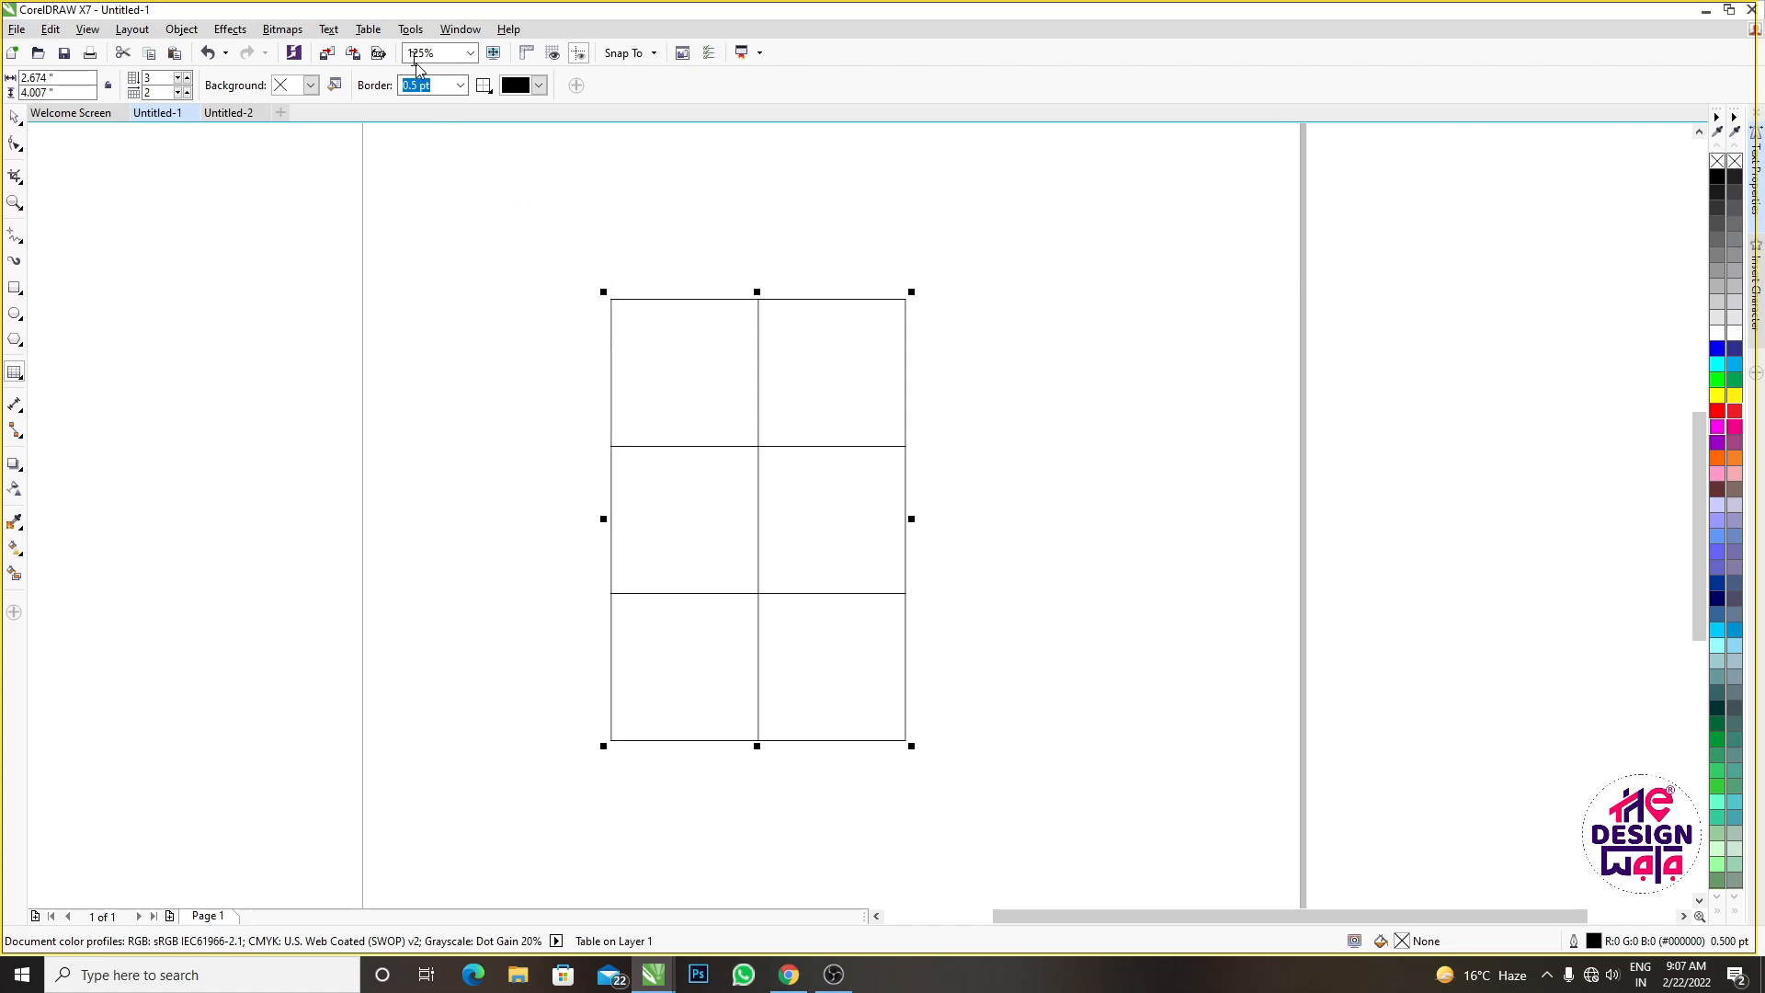
Check the Distribute options and stretch the table vertically to a height of about 10.7 inches
click(368, 28)
mouse_move(426, 157)
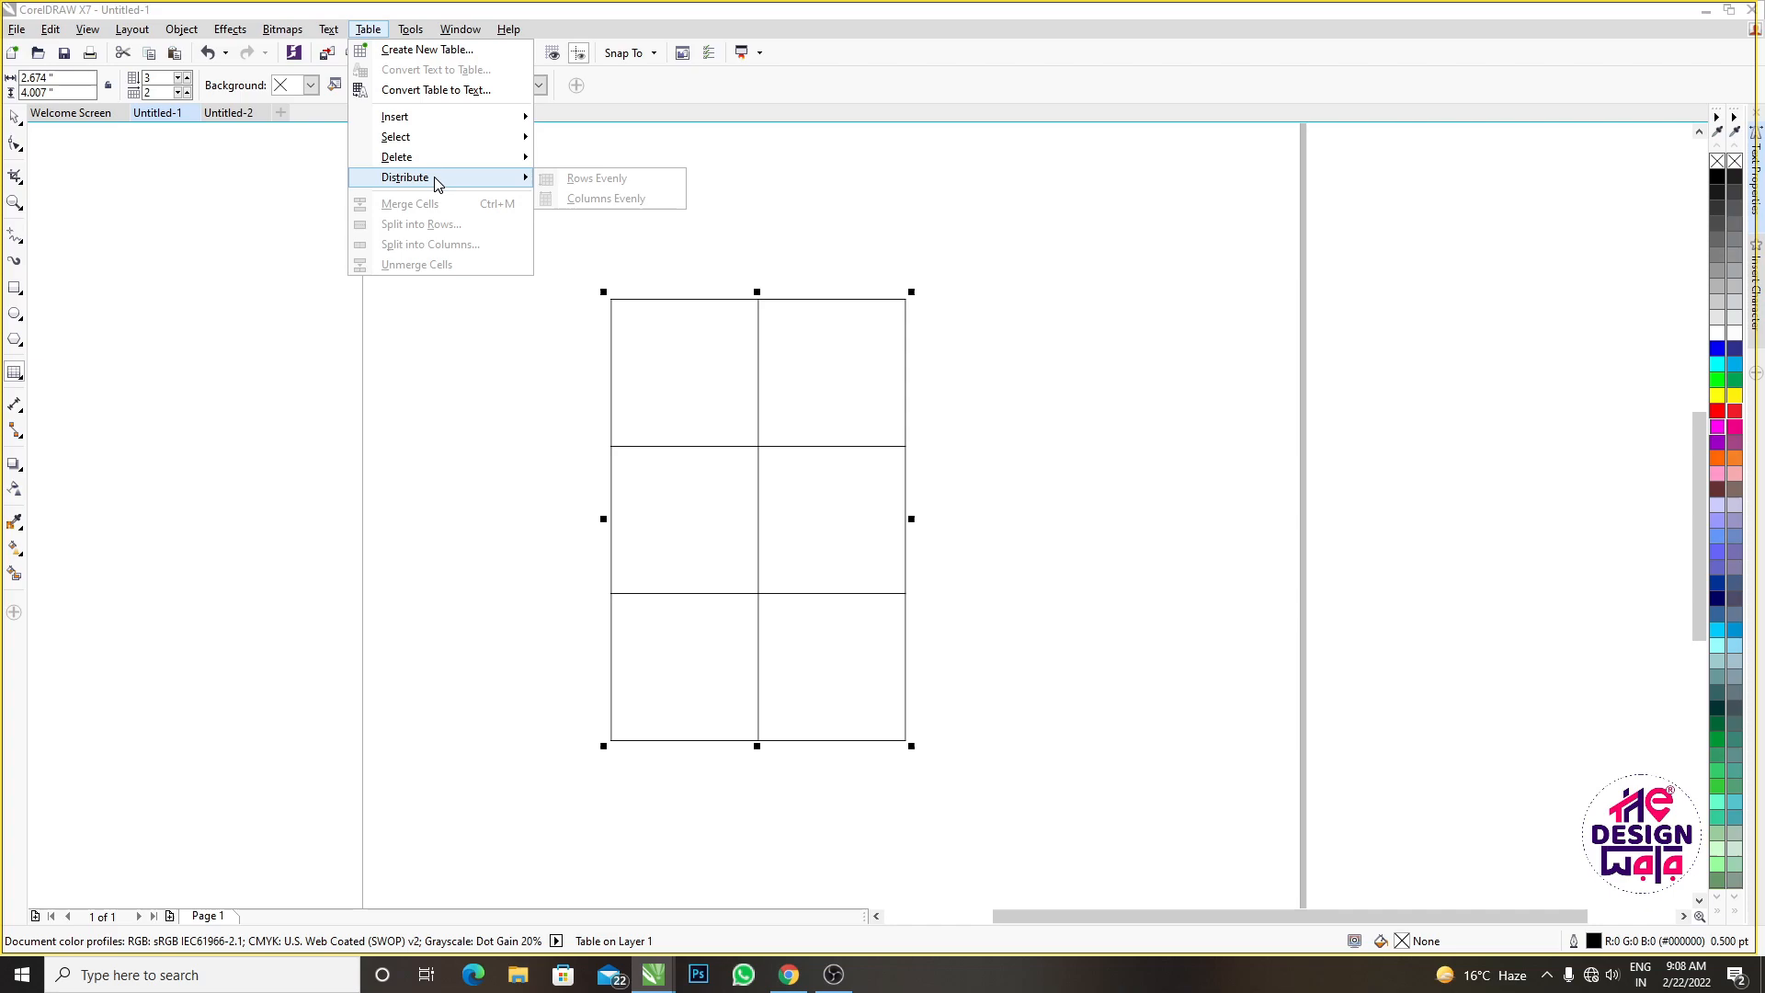
click(565, 420)
drag(760, 291, 762, 149)
scroll(738, 494, down, 1)
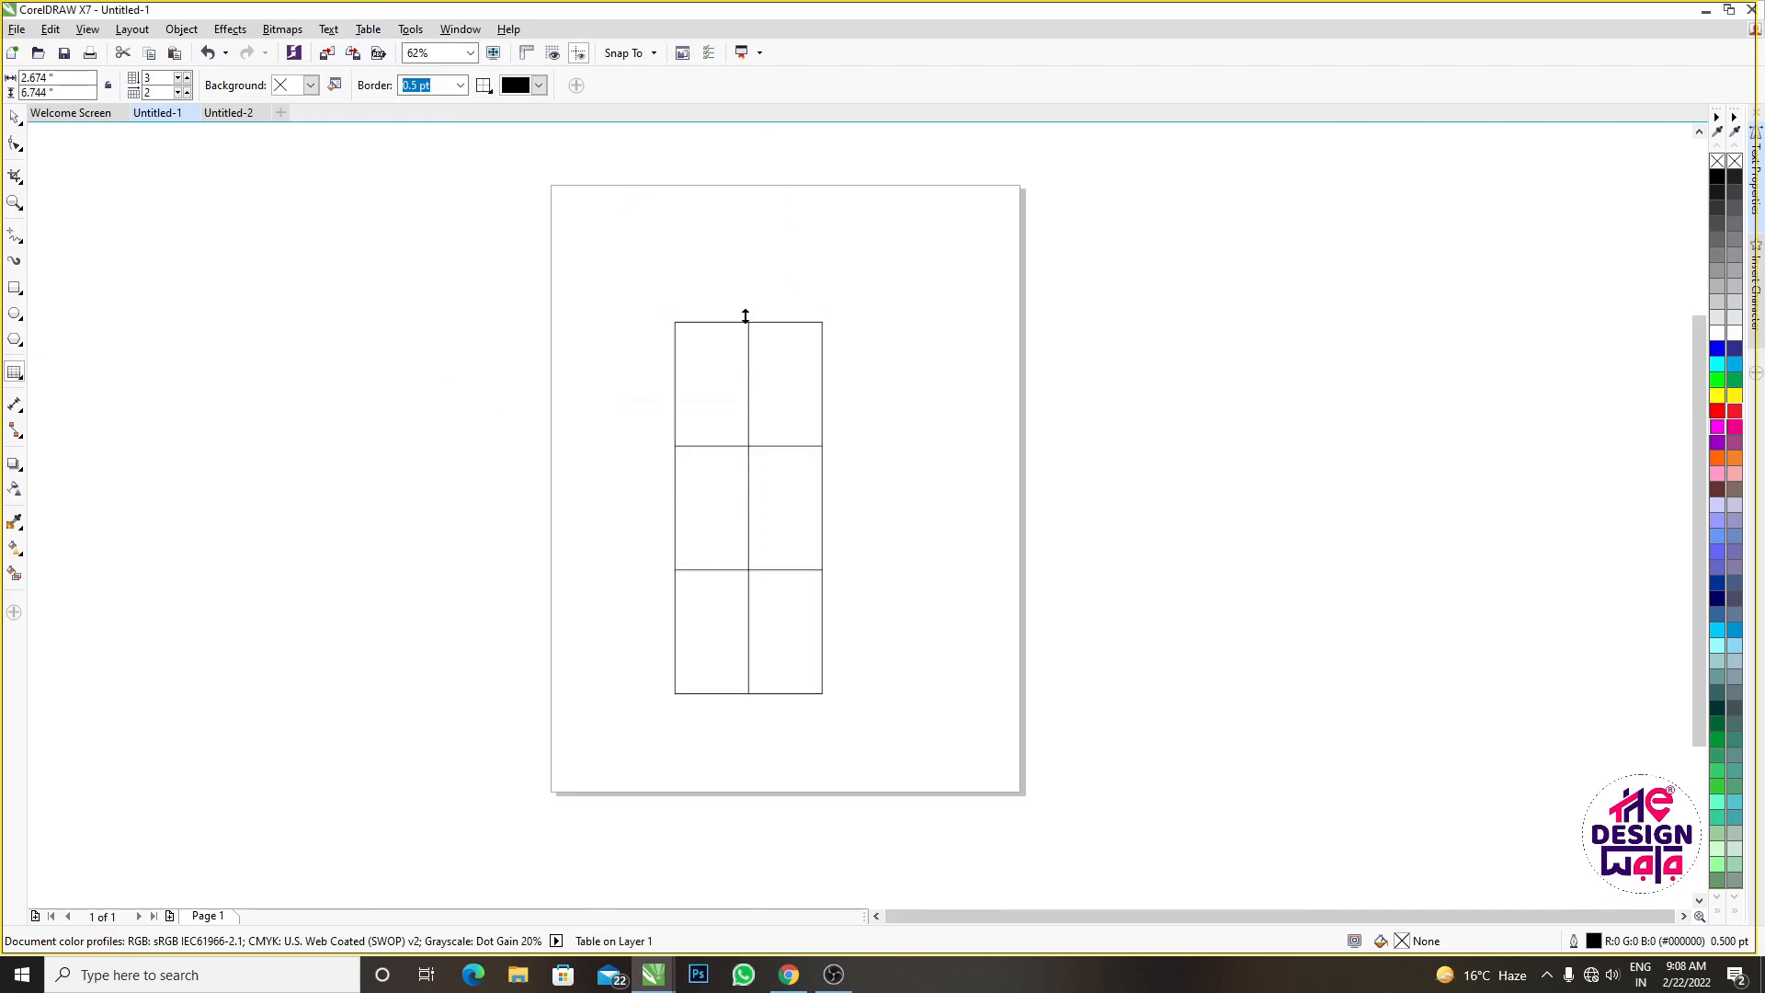
drag(745, 317, 746, 213)
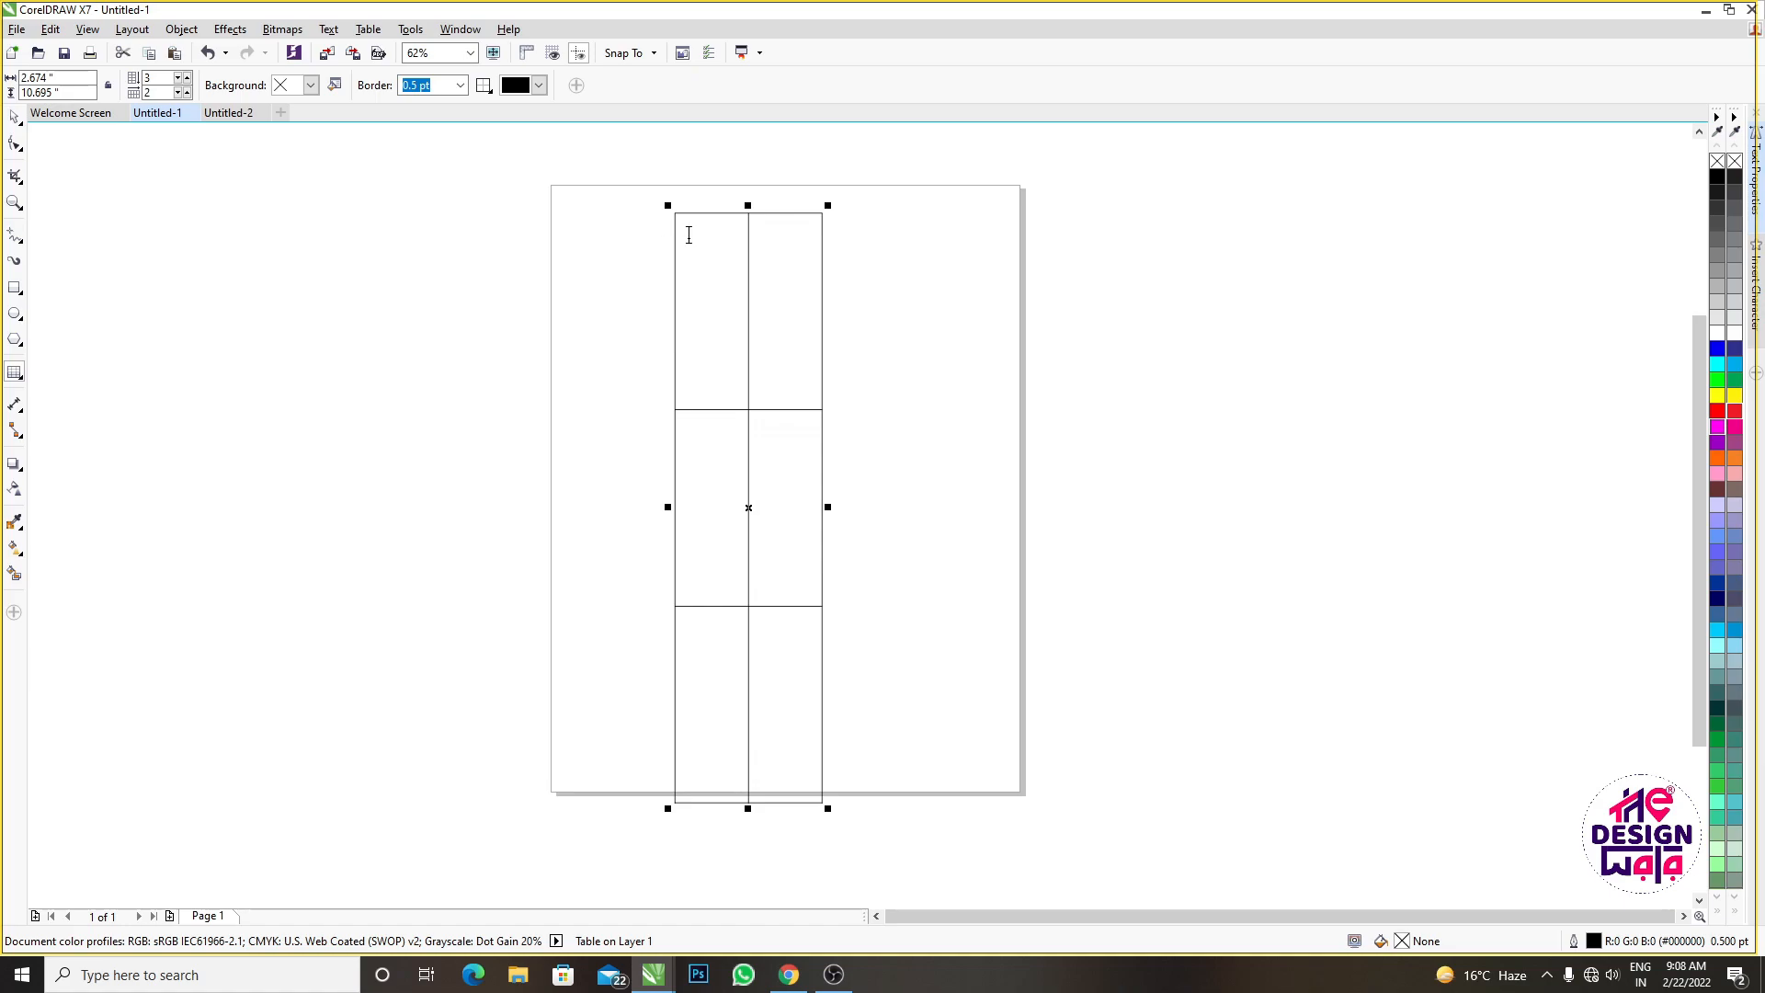
Enter sample text in the table's first cell, clear it, and check the Distribute options
click(688, 234)
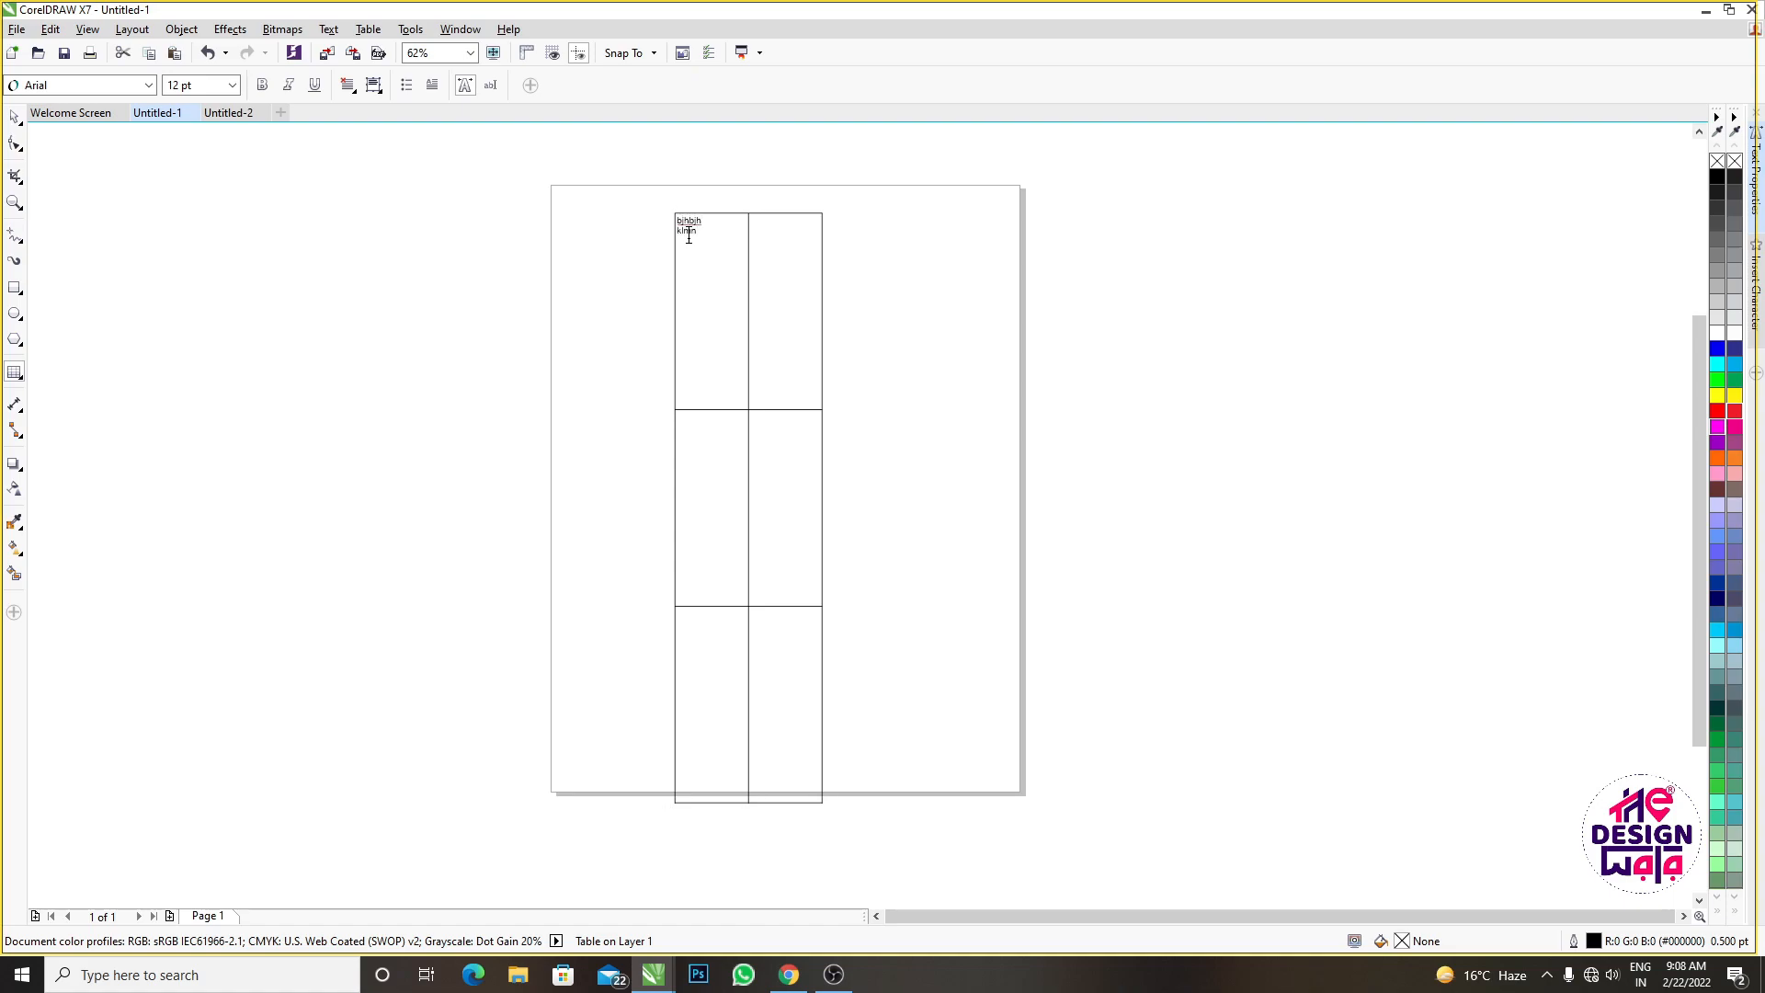
key(ctrl+a)
key(Delete)
click(368, 29)
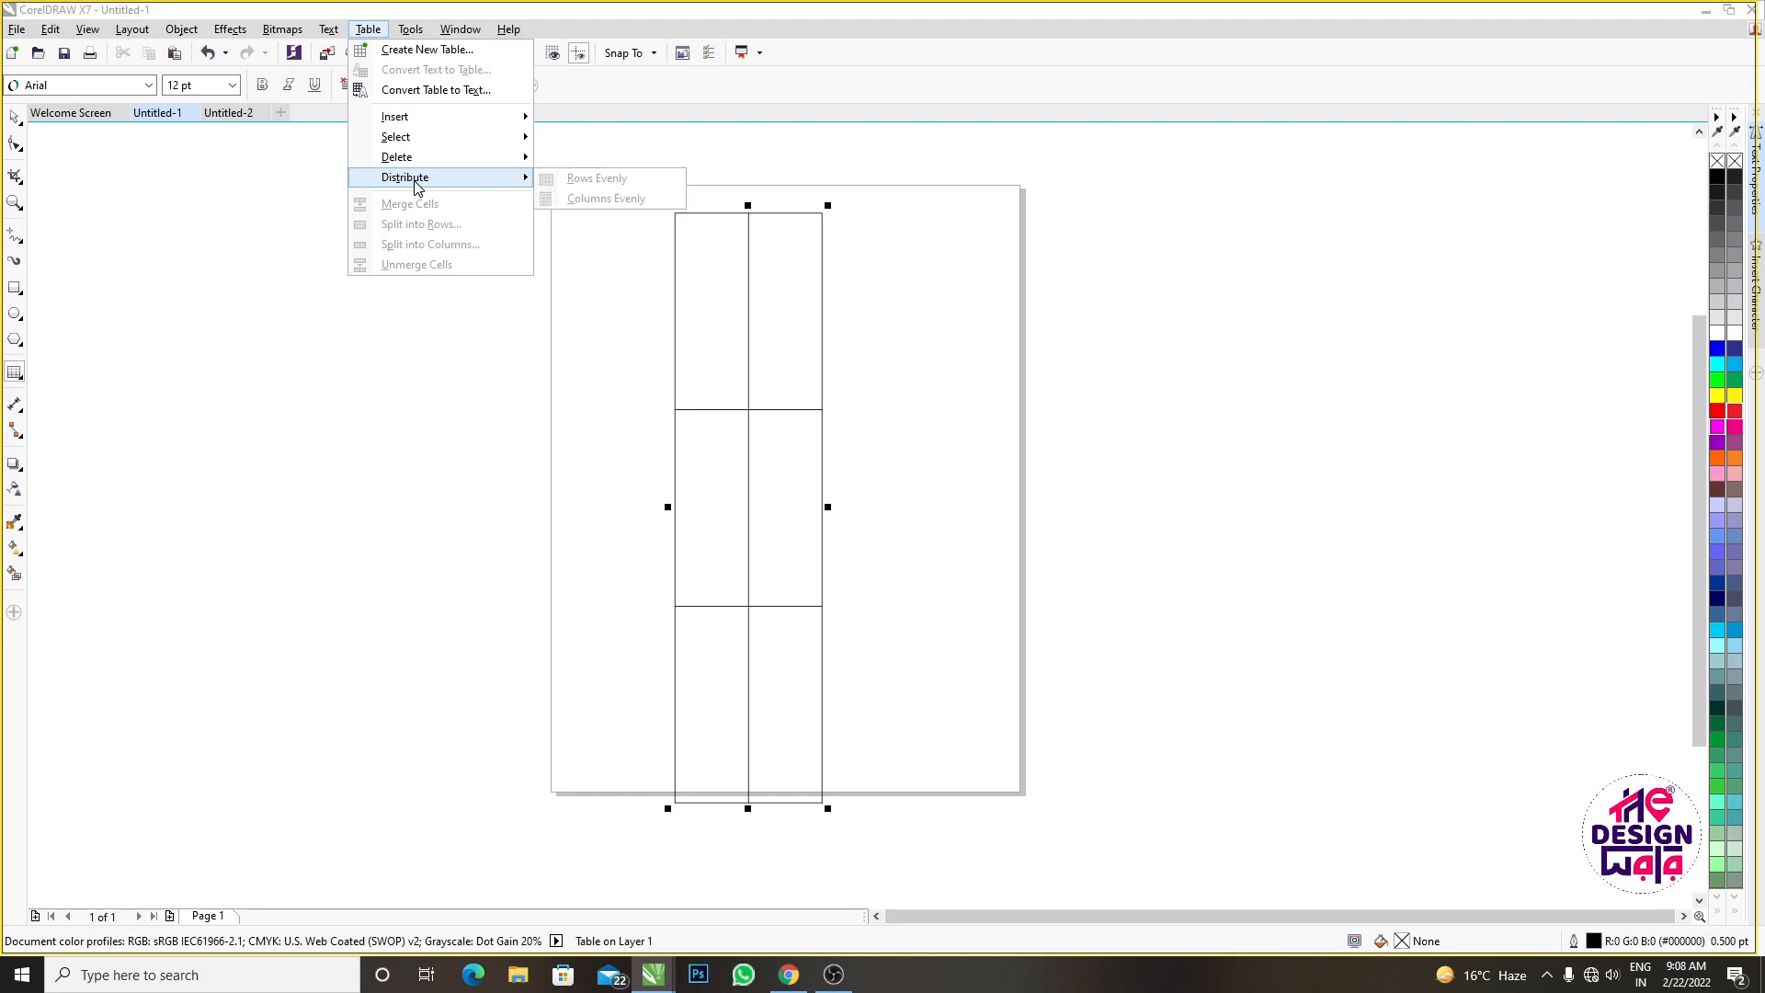
Shrink the table's height to about 4.17 inches and check the Distribute options for rows and columns
click(748, 208)
drag(747, 205, 745, 388)
scroll(718, 441, up, 2)
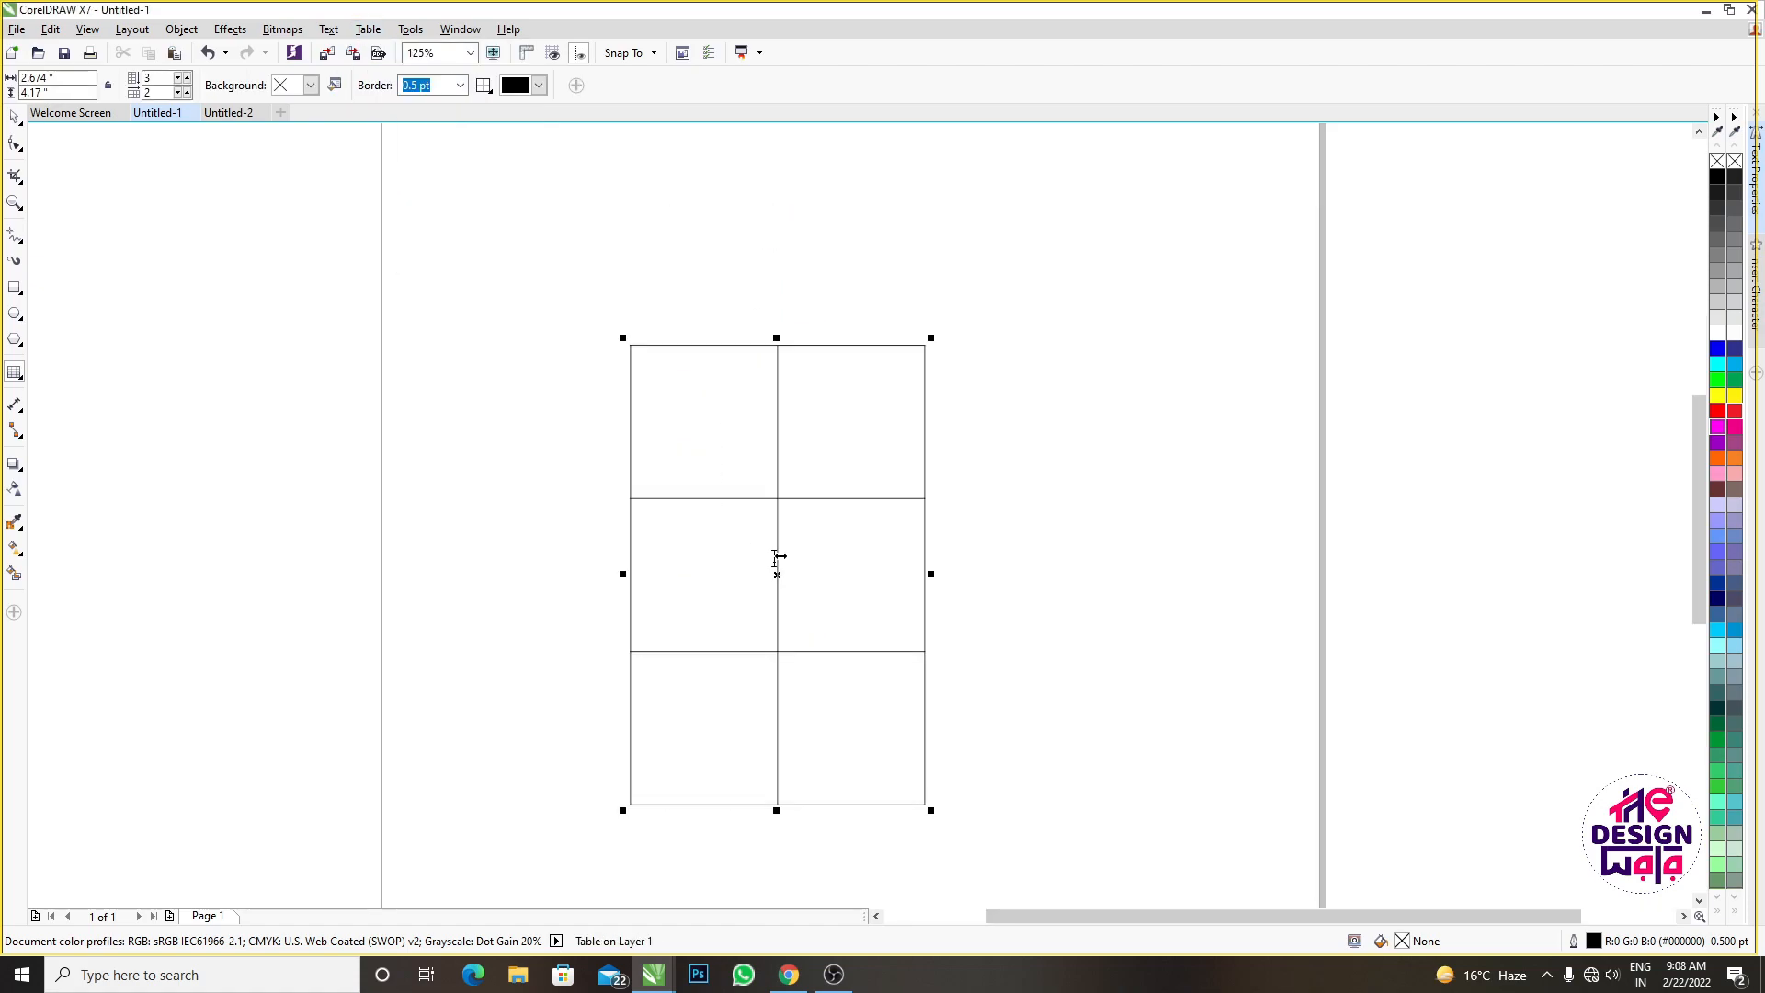
click(367, 30)
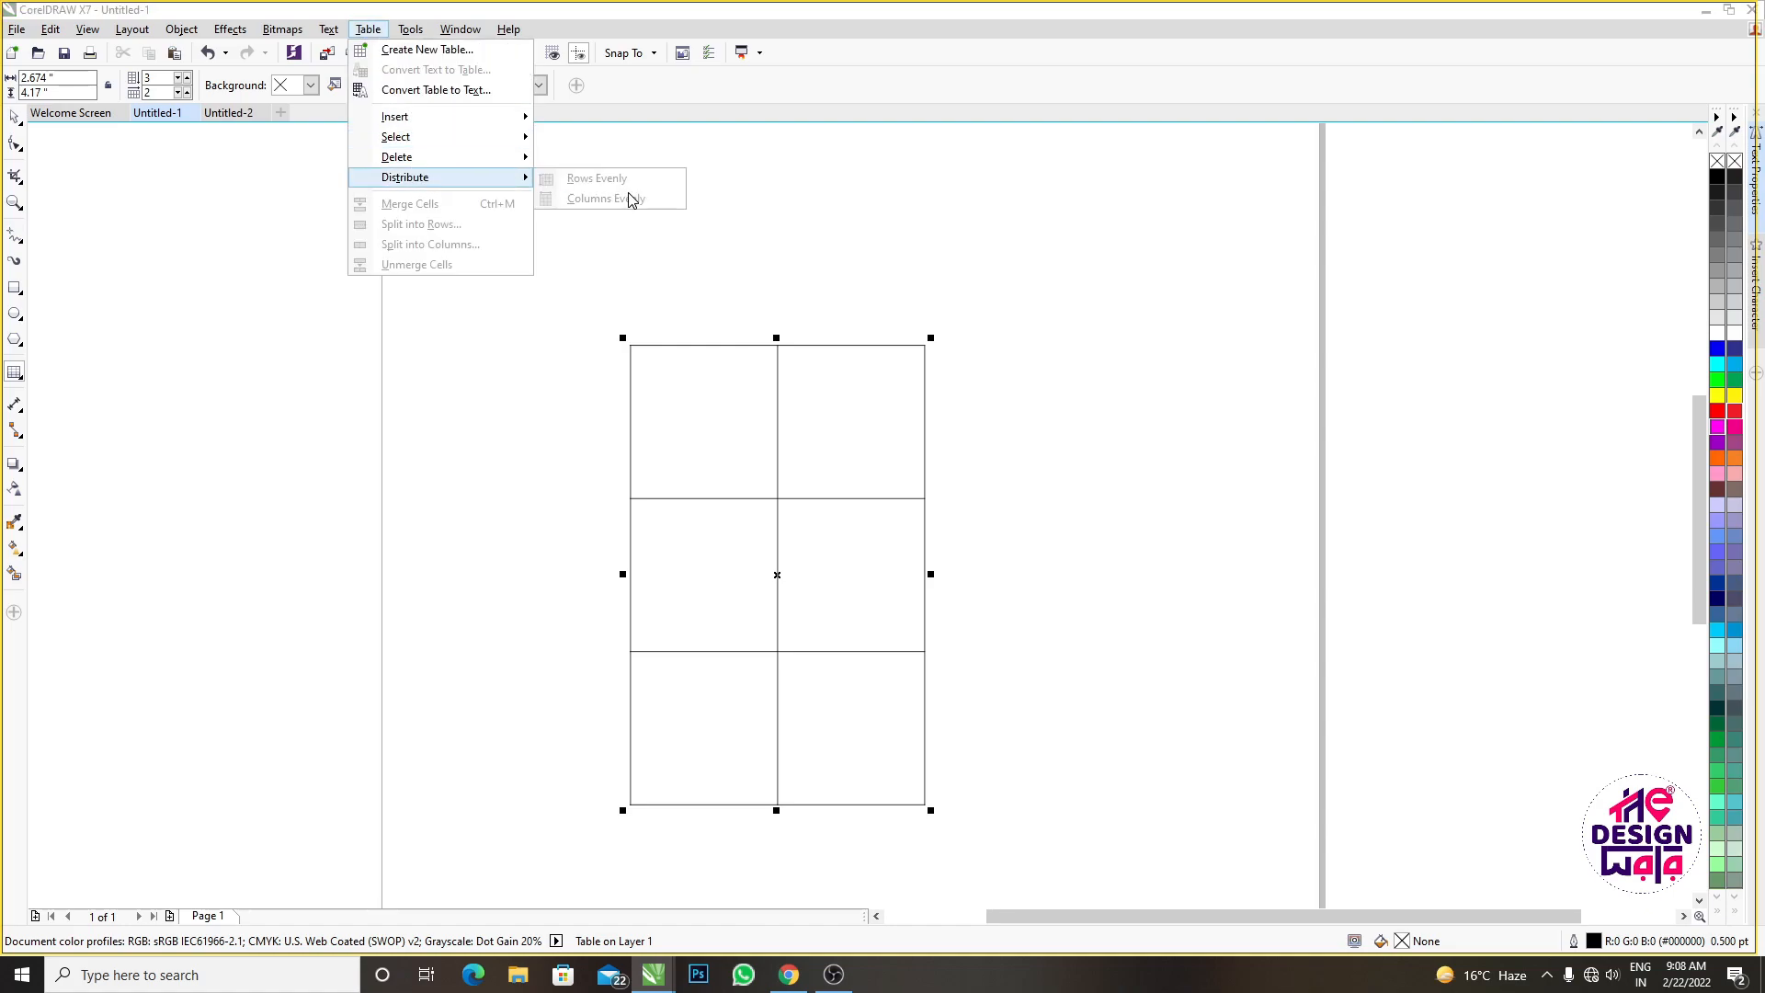
click(699, 380)
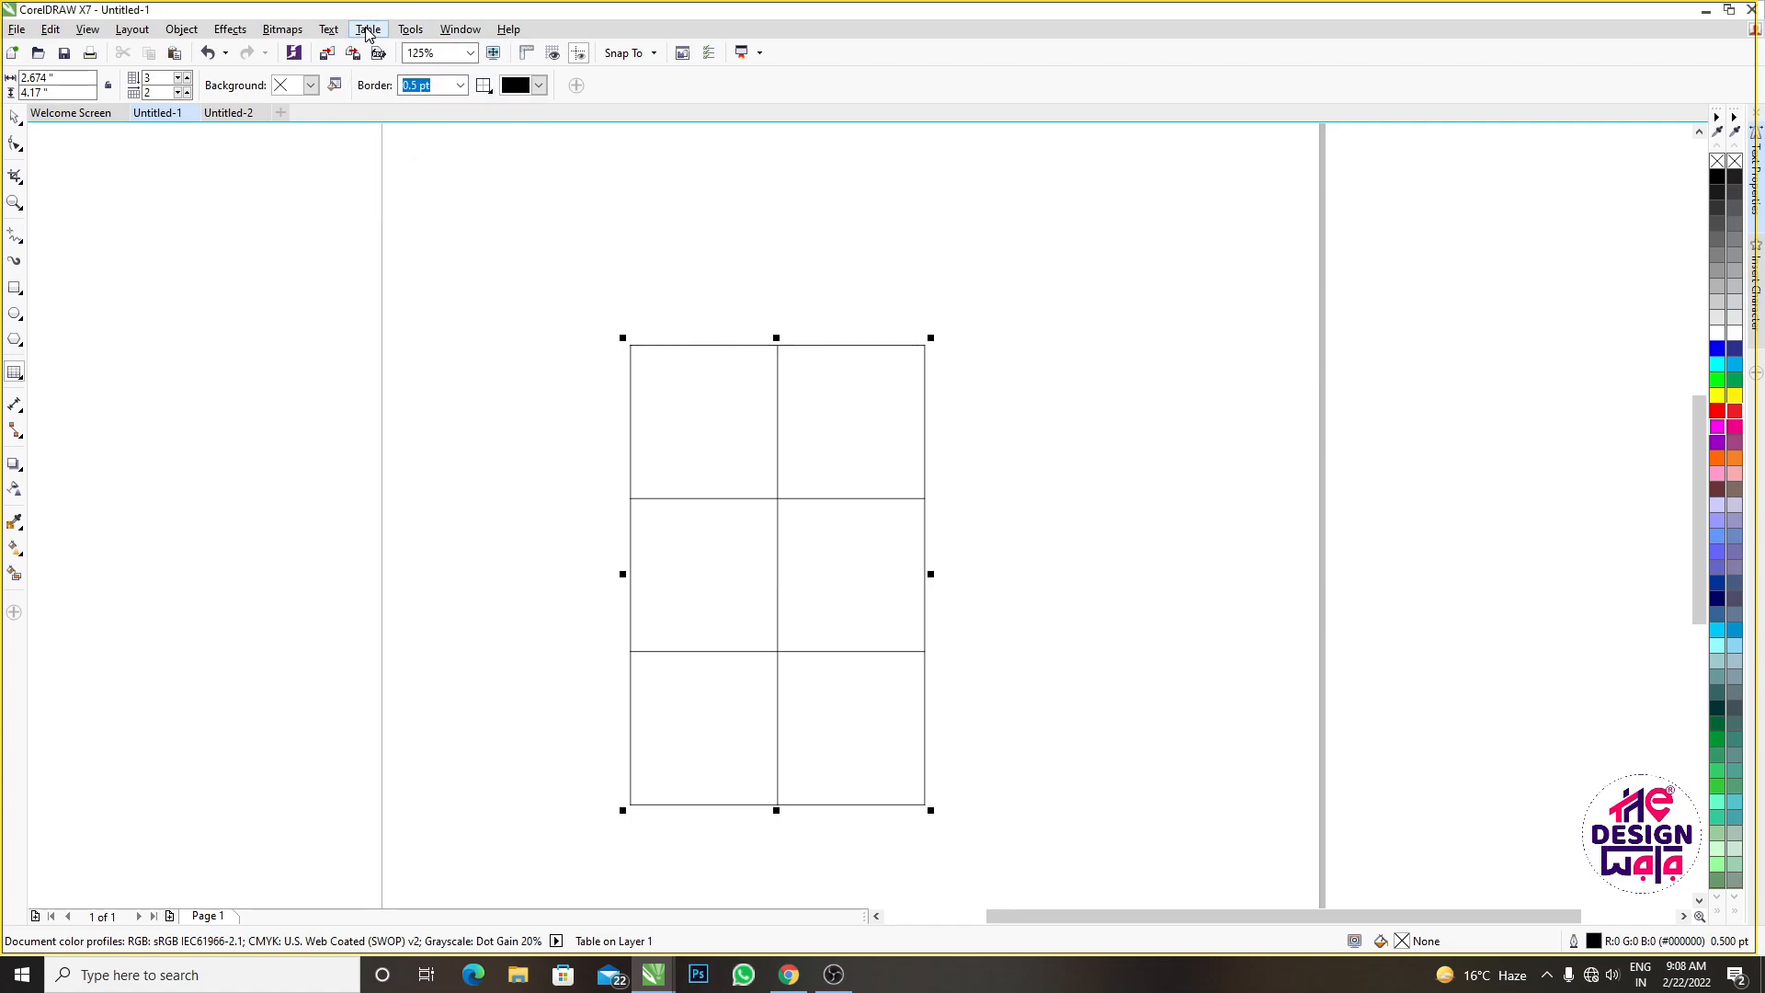
click(407, 30)
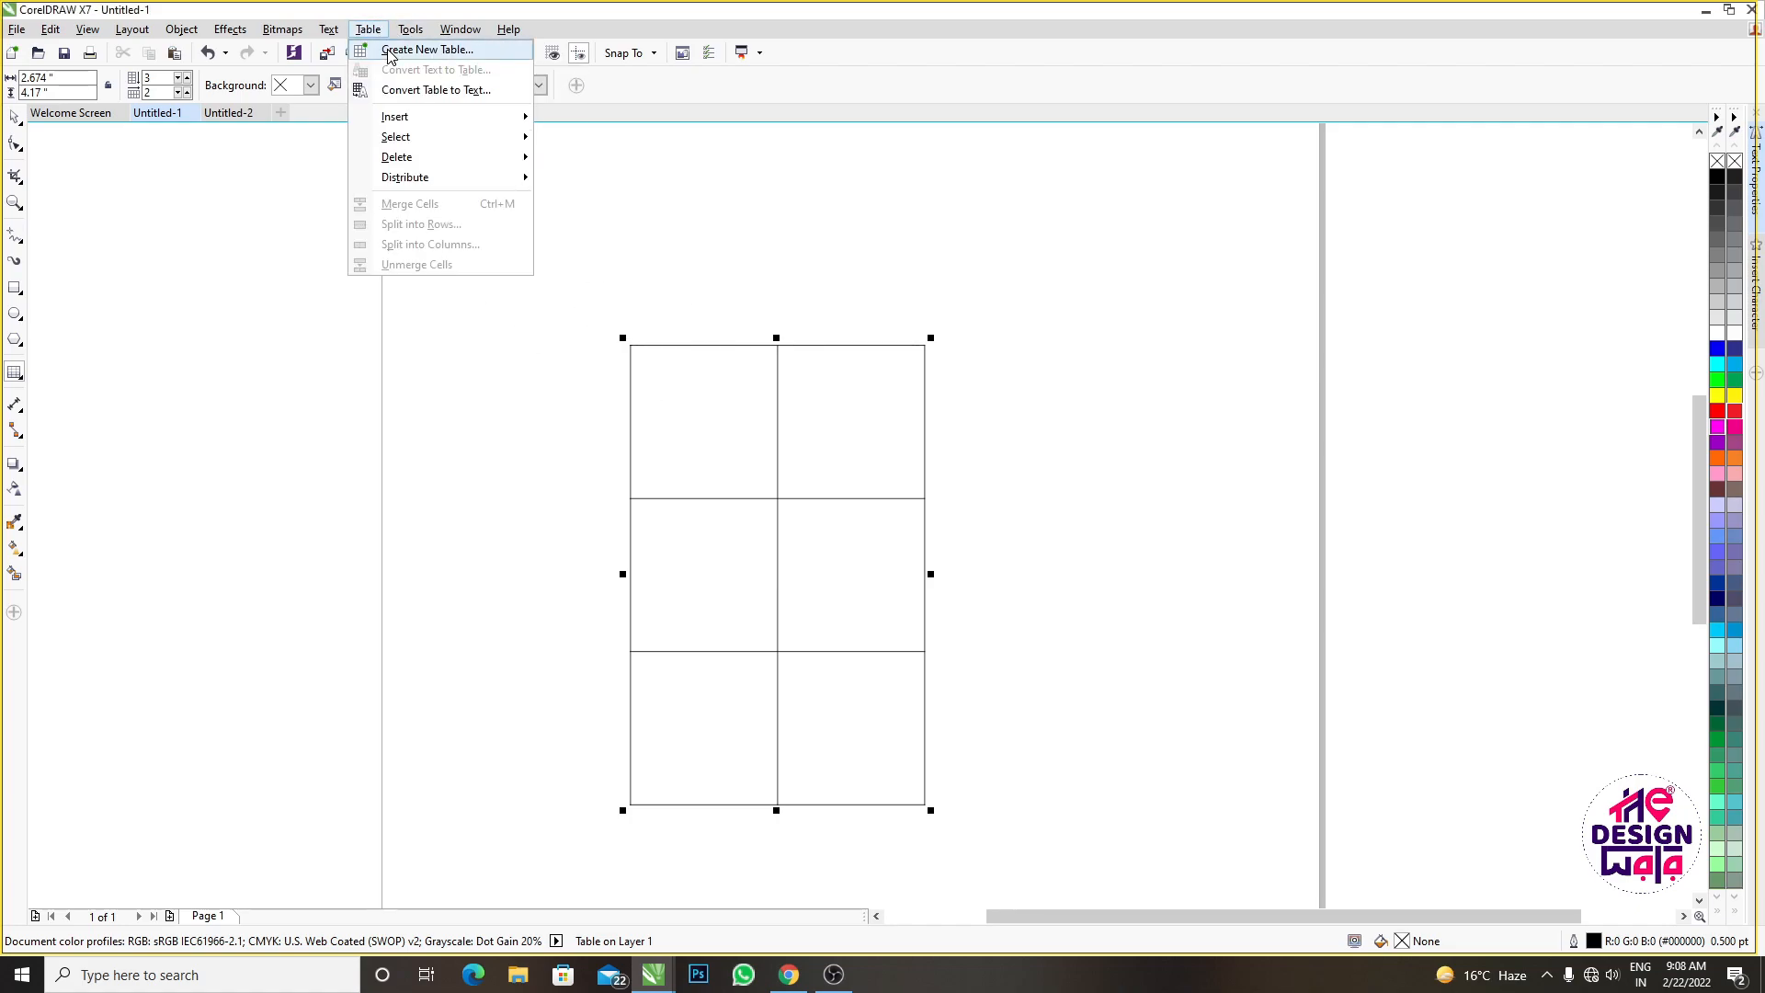
click(409, 48)
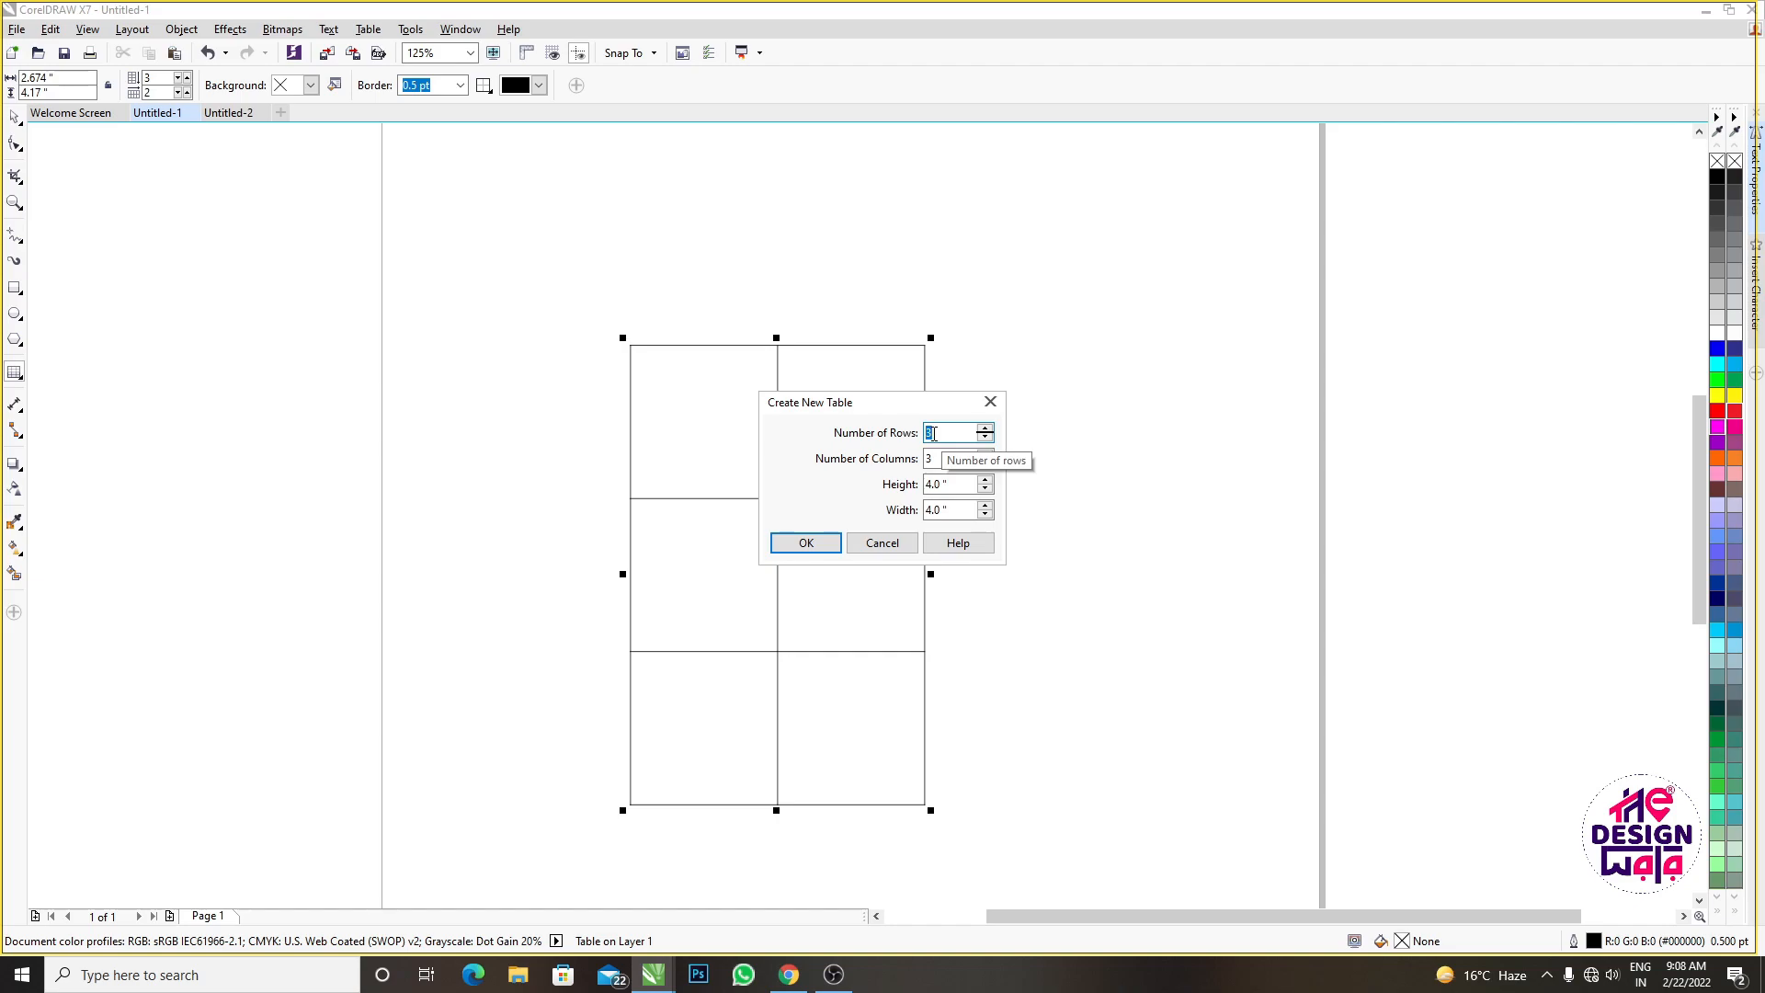
click(892, 542)
Switch to the Pick tool and reduce the table's height to about 3.66 inches
click(15, 116)
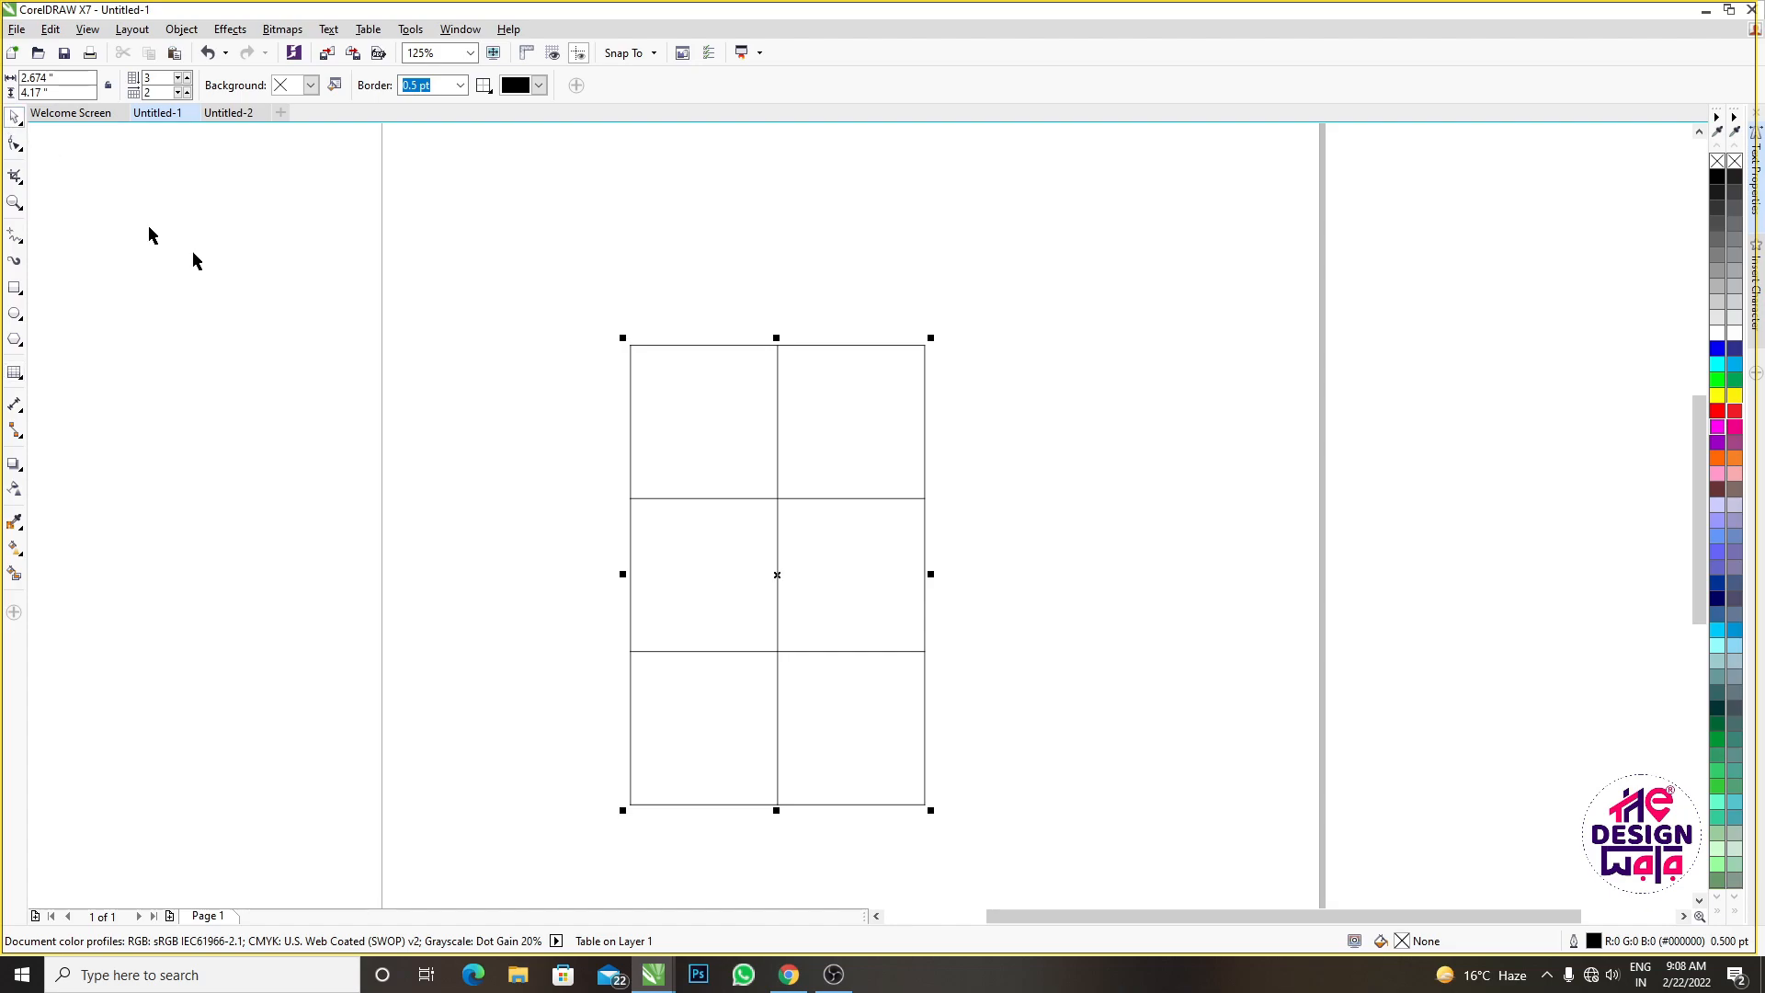
click(701, 457)
scroll(699, 469, down, 1)
click(696, 377)
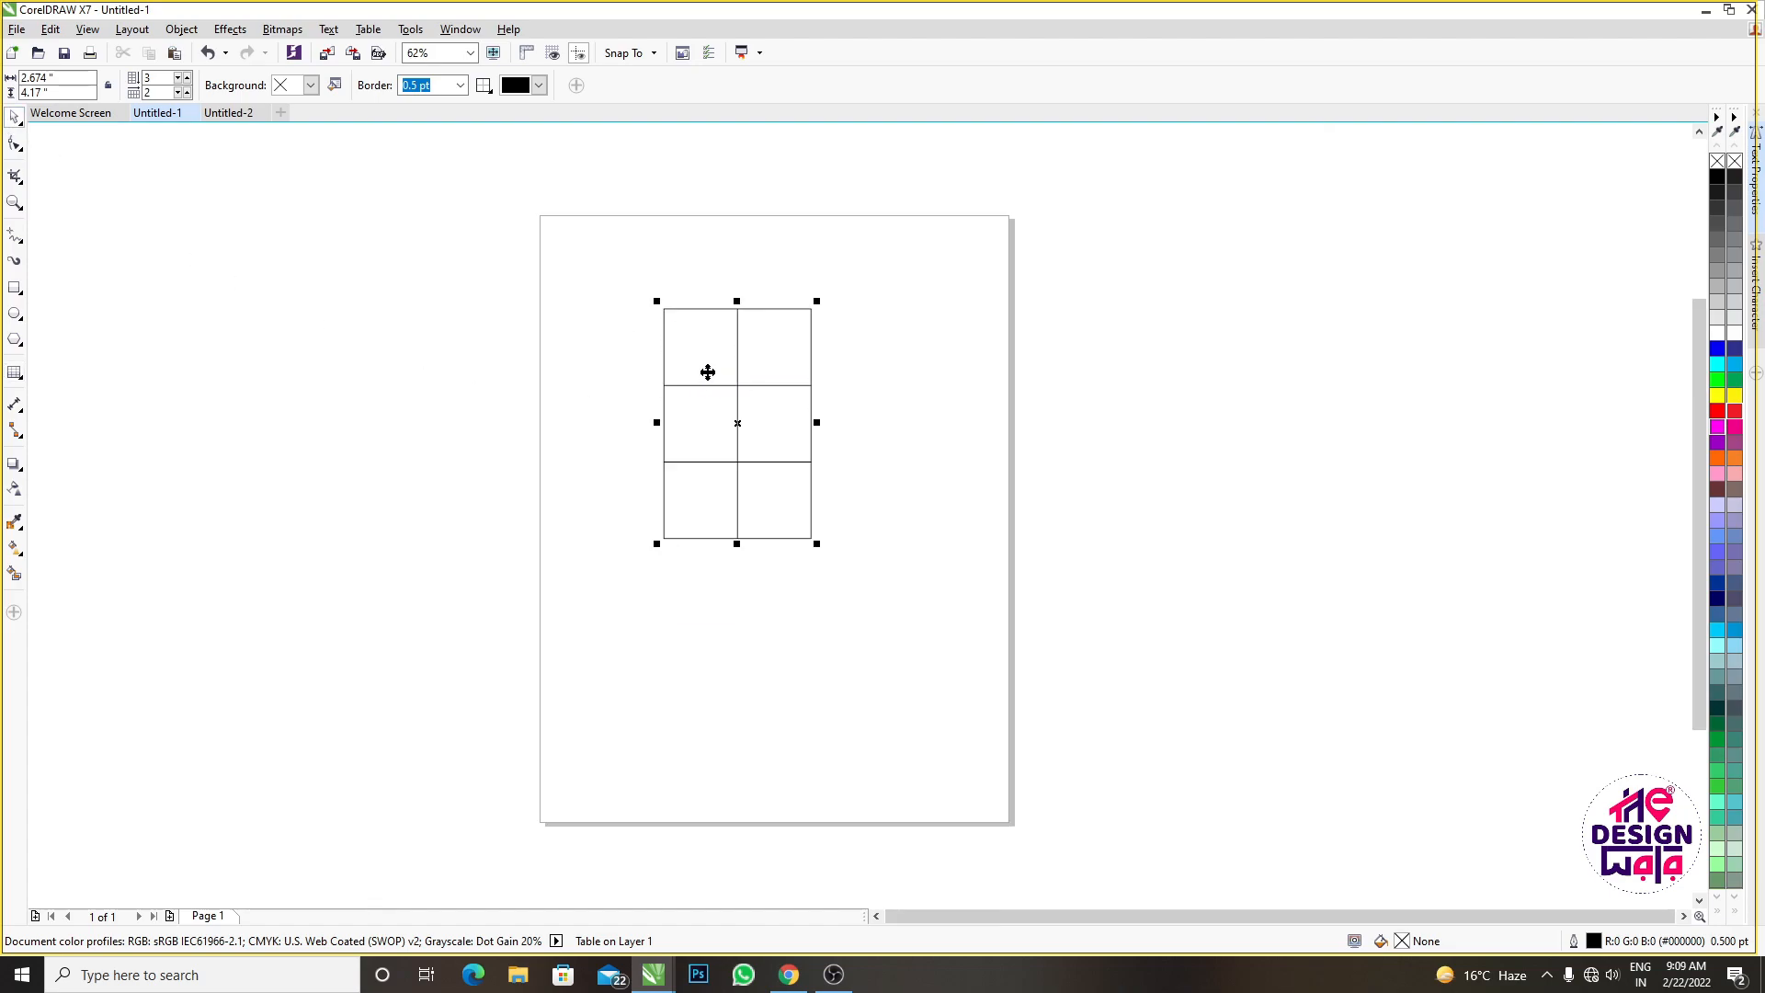
scroll(705, 371, up, 1)
drag(775, 257, 769, 313)
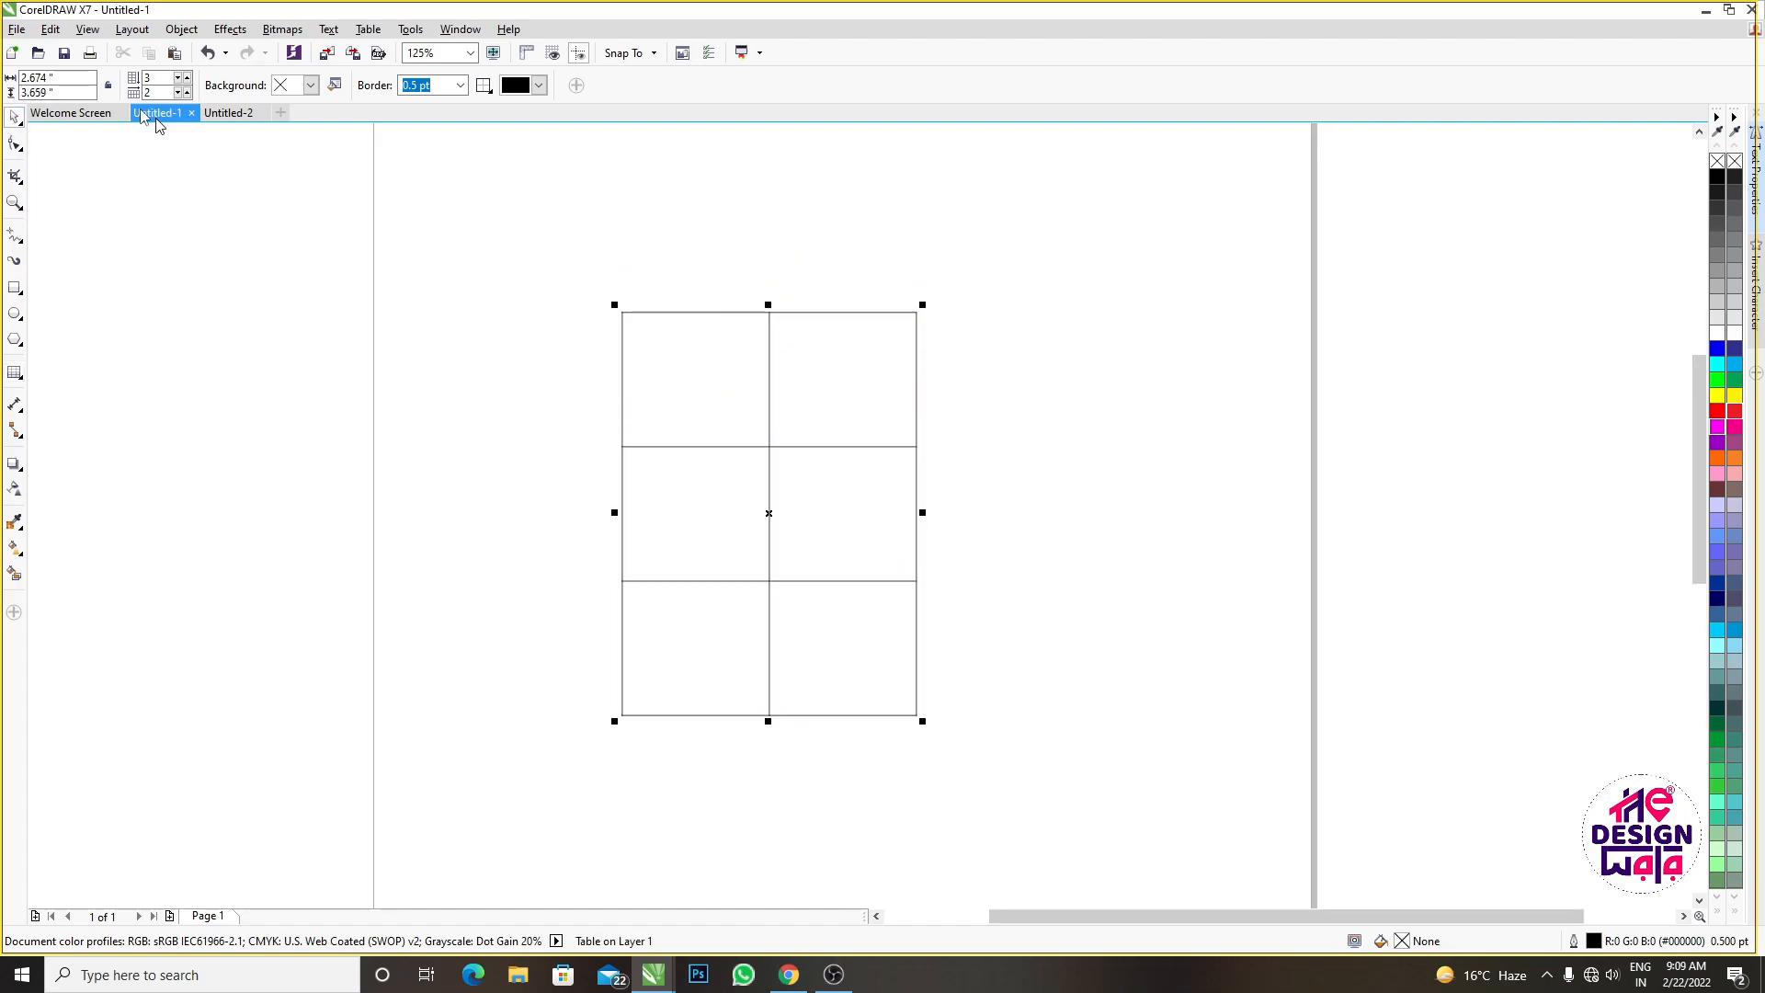
Undo the table's recent height reductions and the text edits in its first cell one after another
click(51, 29)
key(Escape)
click(50, 29)
click(65, 45)
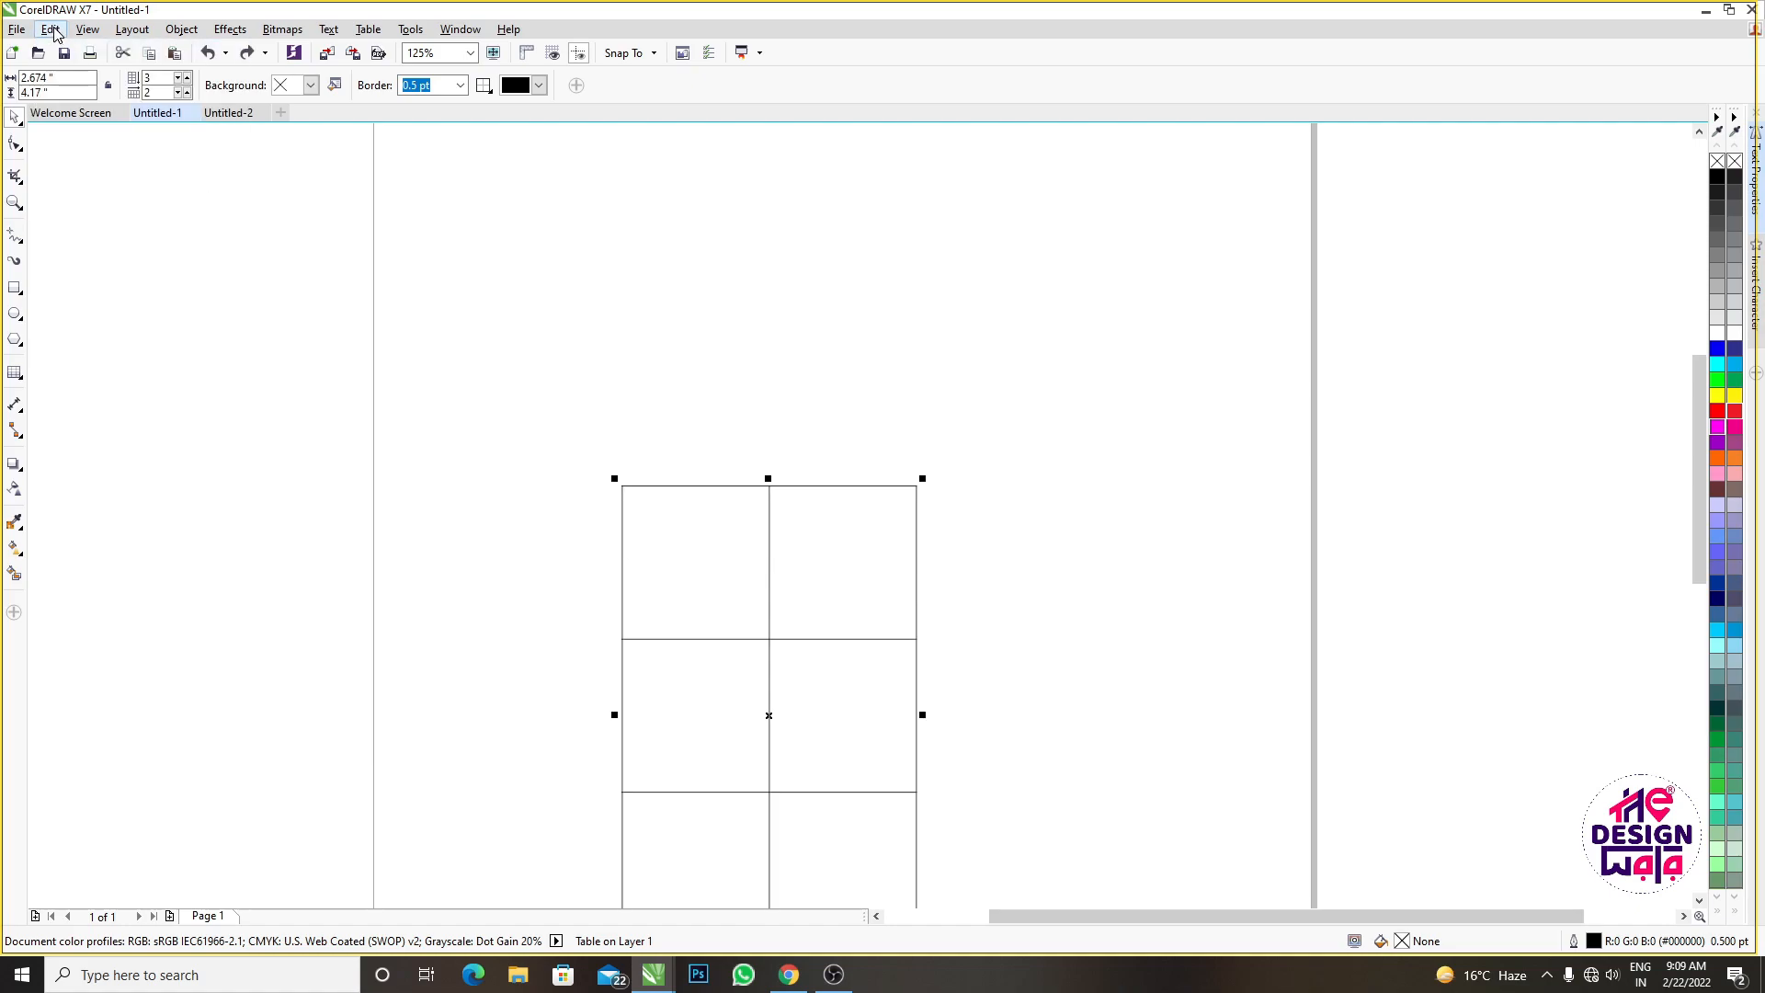
click(51, 29)
click(64, 45)
click(55, 30)
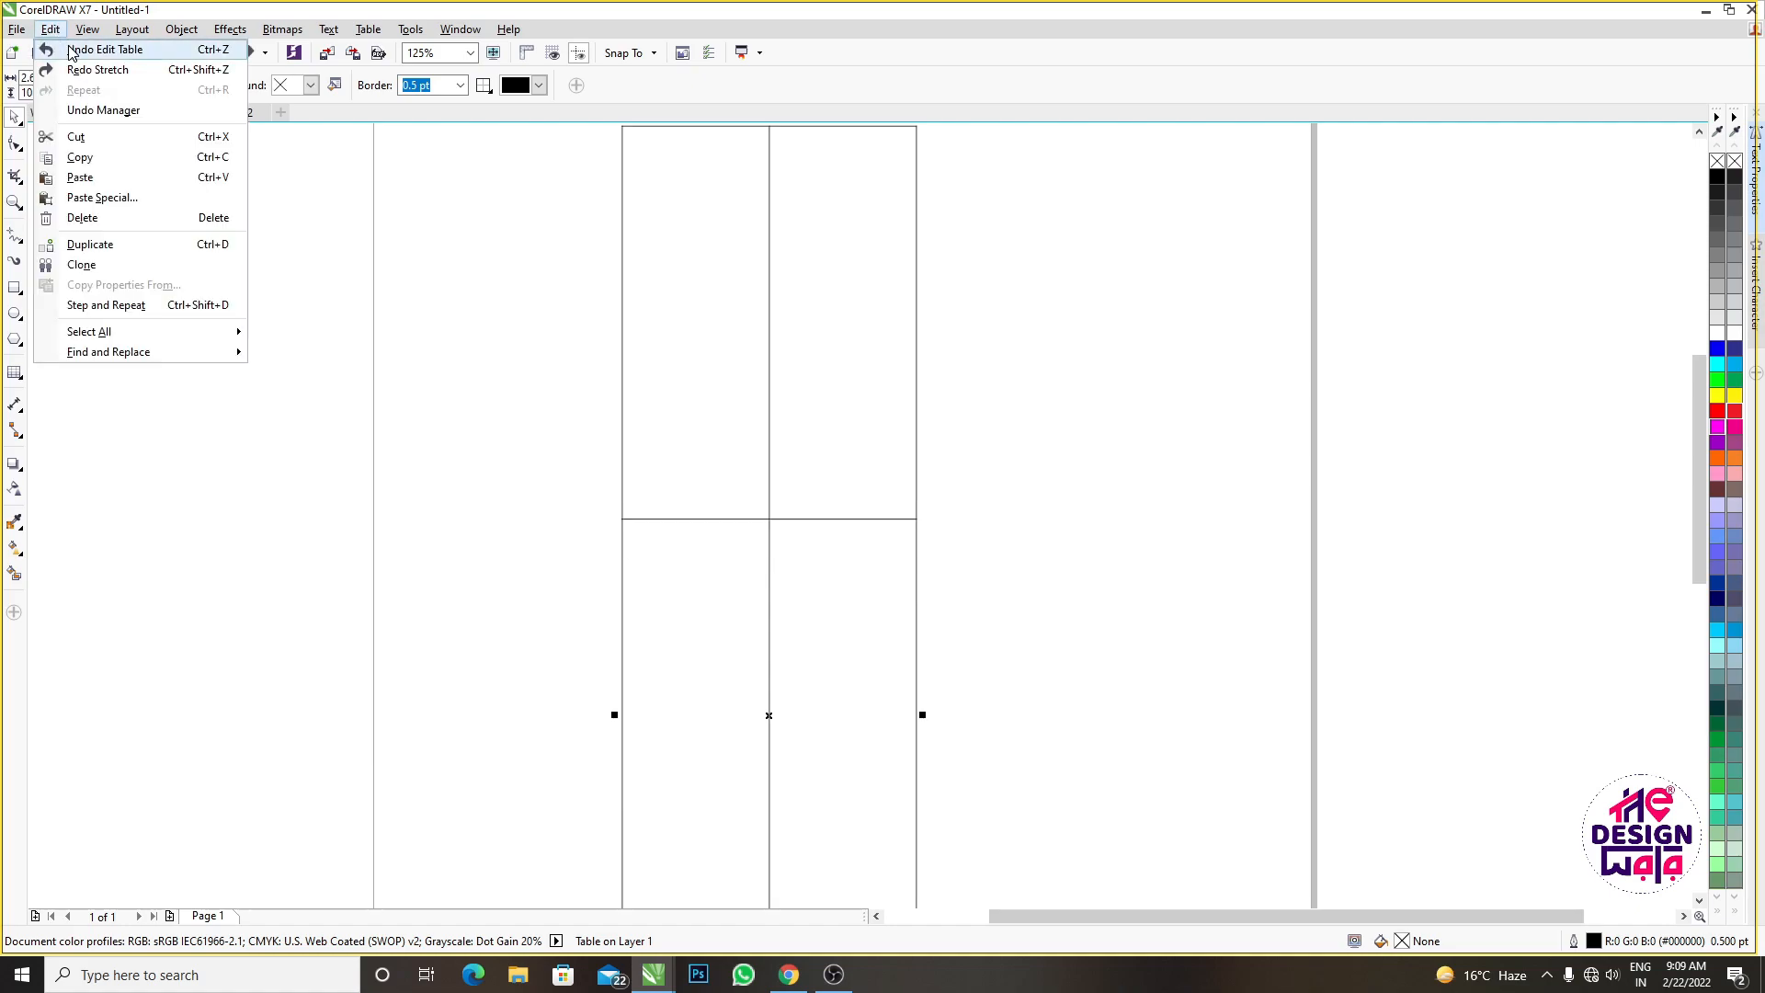
click(70, 46)
click(52, 30)
click(65, 45)
click(52, 30)
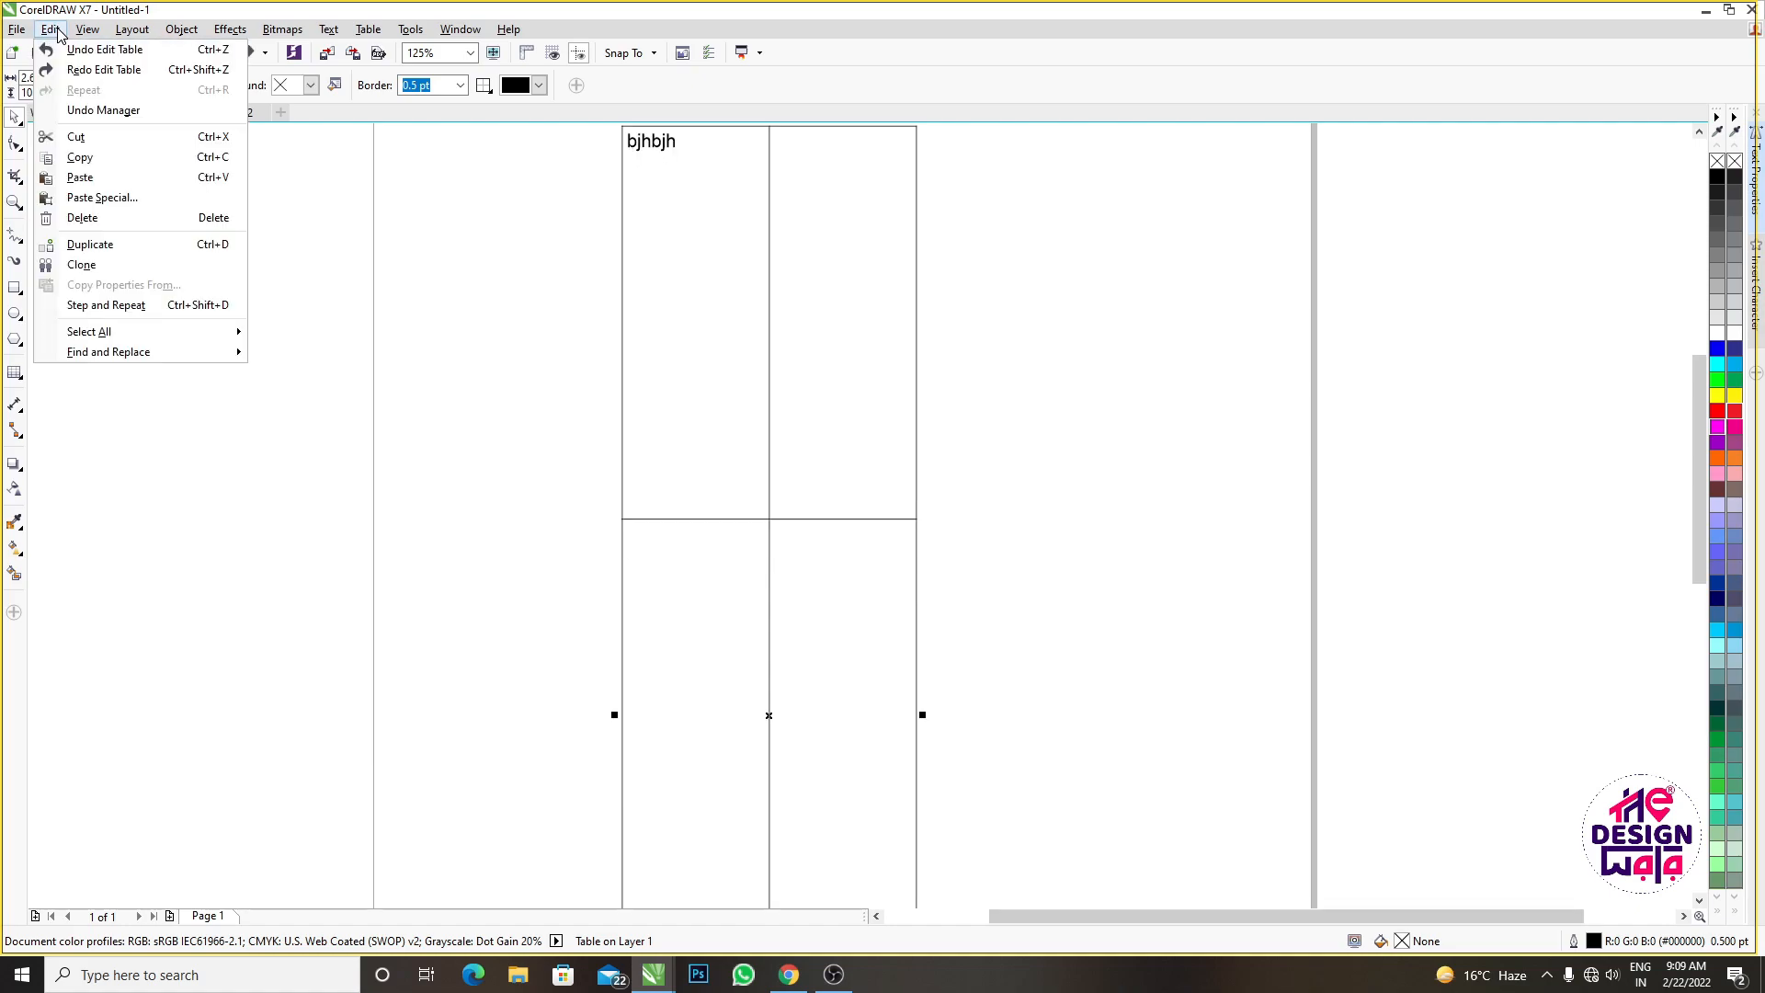
click(64, 45)
click(55, 31)
click(67, 46)
click(53, 32)
click(67, 46)
Resize the table to a height of about 3.24 inches and show the Distribute options
scroll(802, 454, down, 2)
click(796, 425)
click(797, 420)
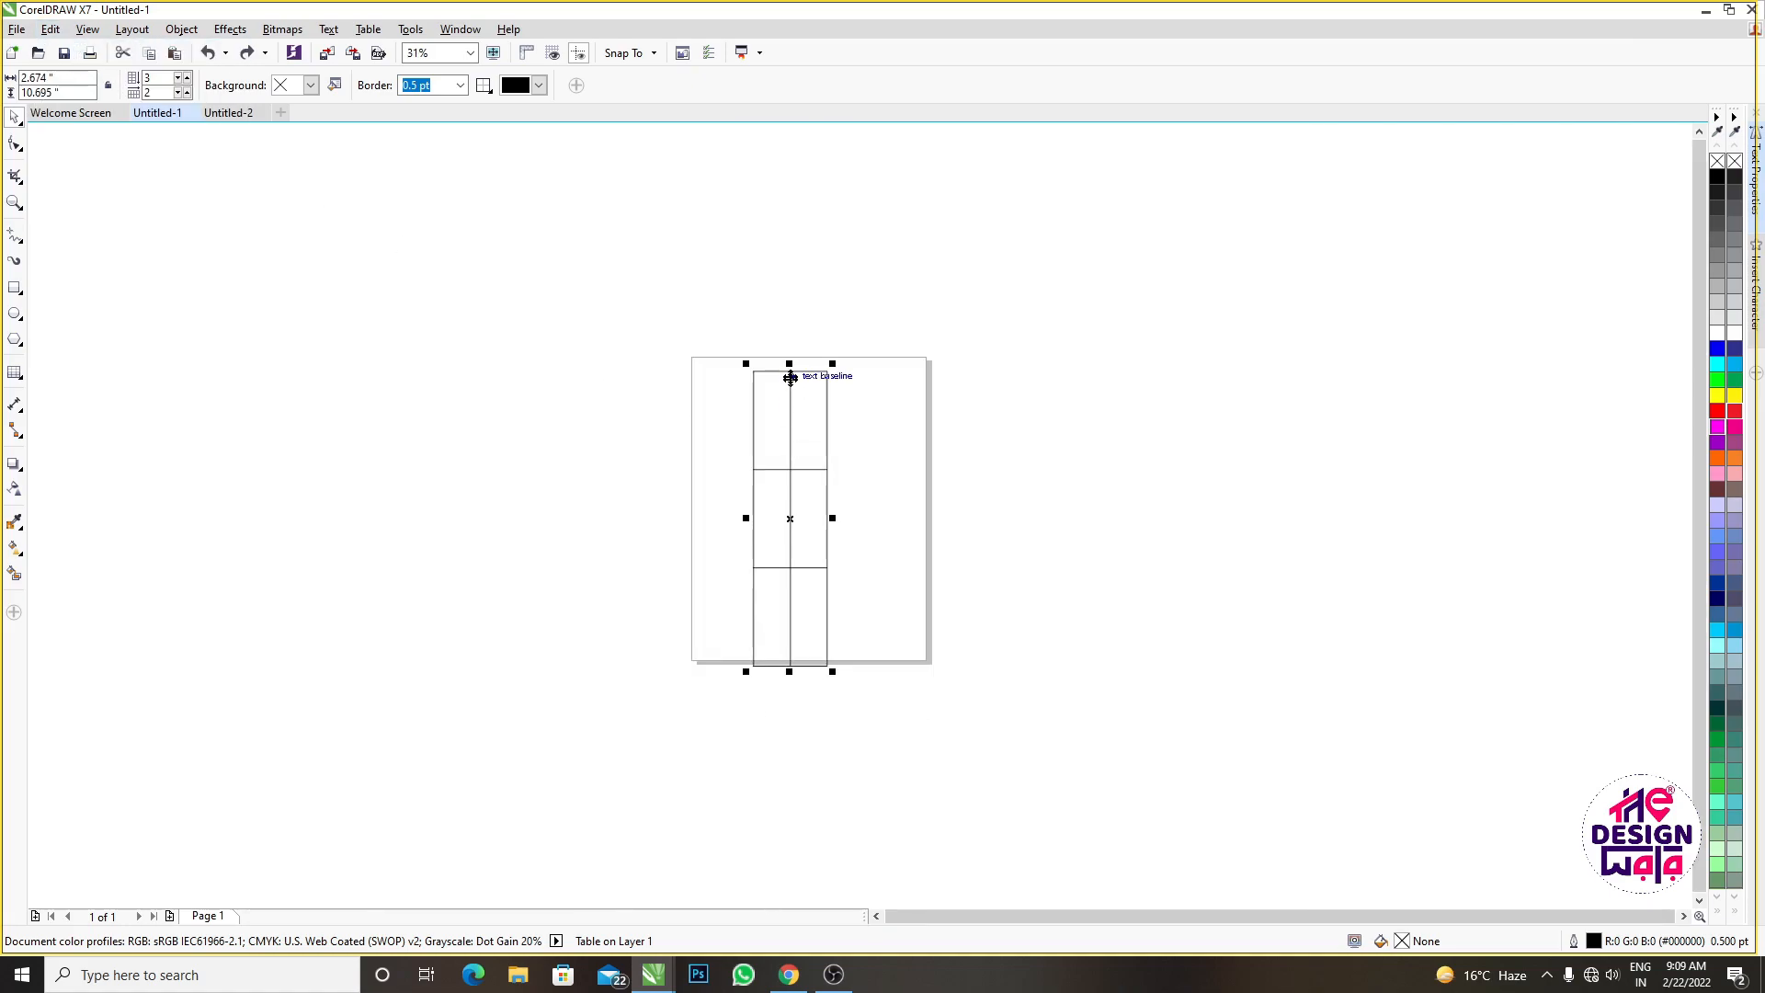
drag(788, 379, 800, 417)
scroll(800, 512, up, 1)
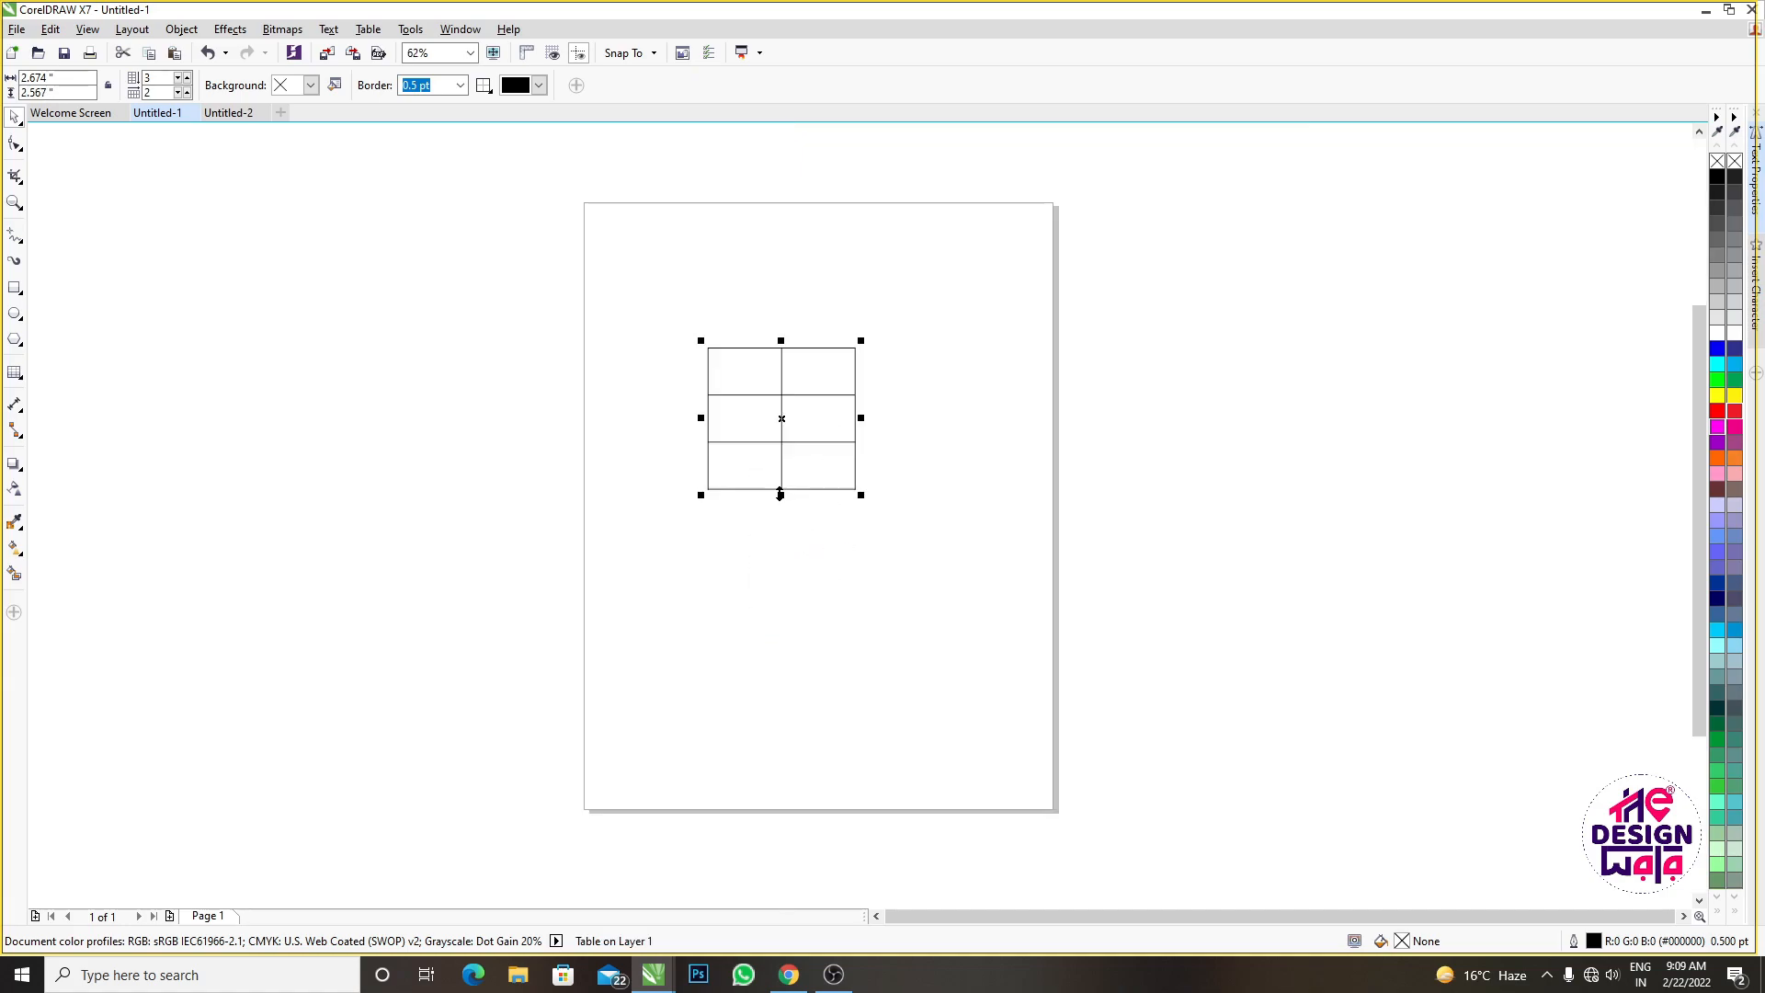
drag(784, 503, 783, 511)
scroll(778, 382, up, 1)
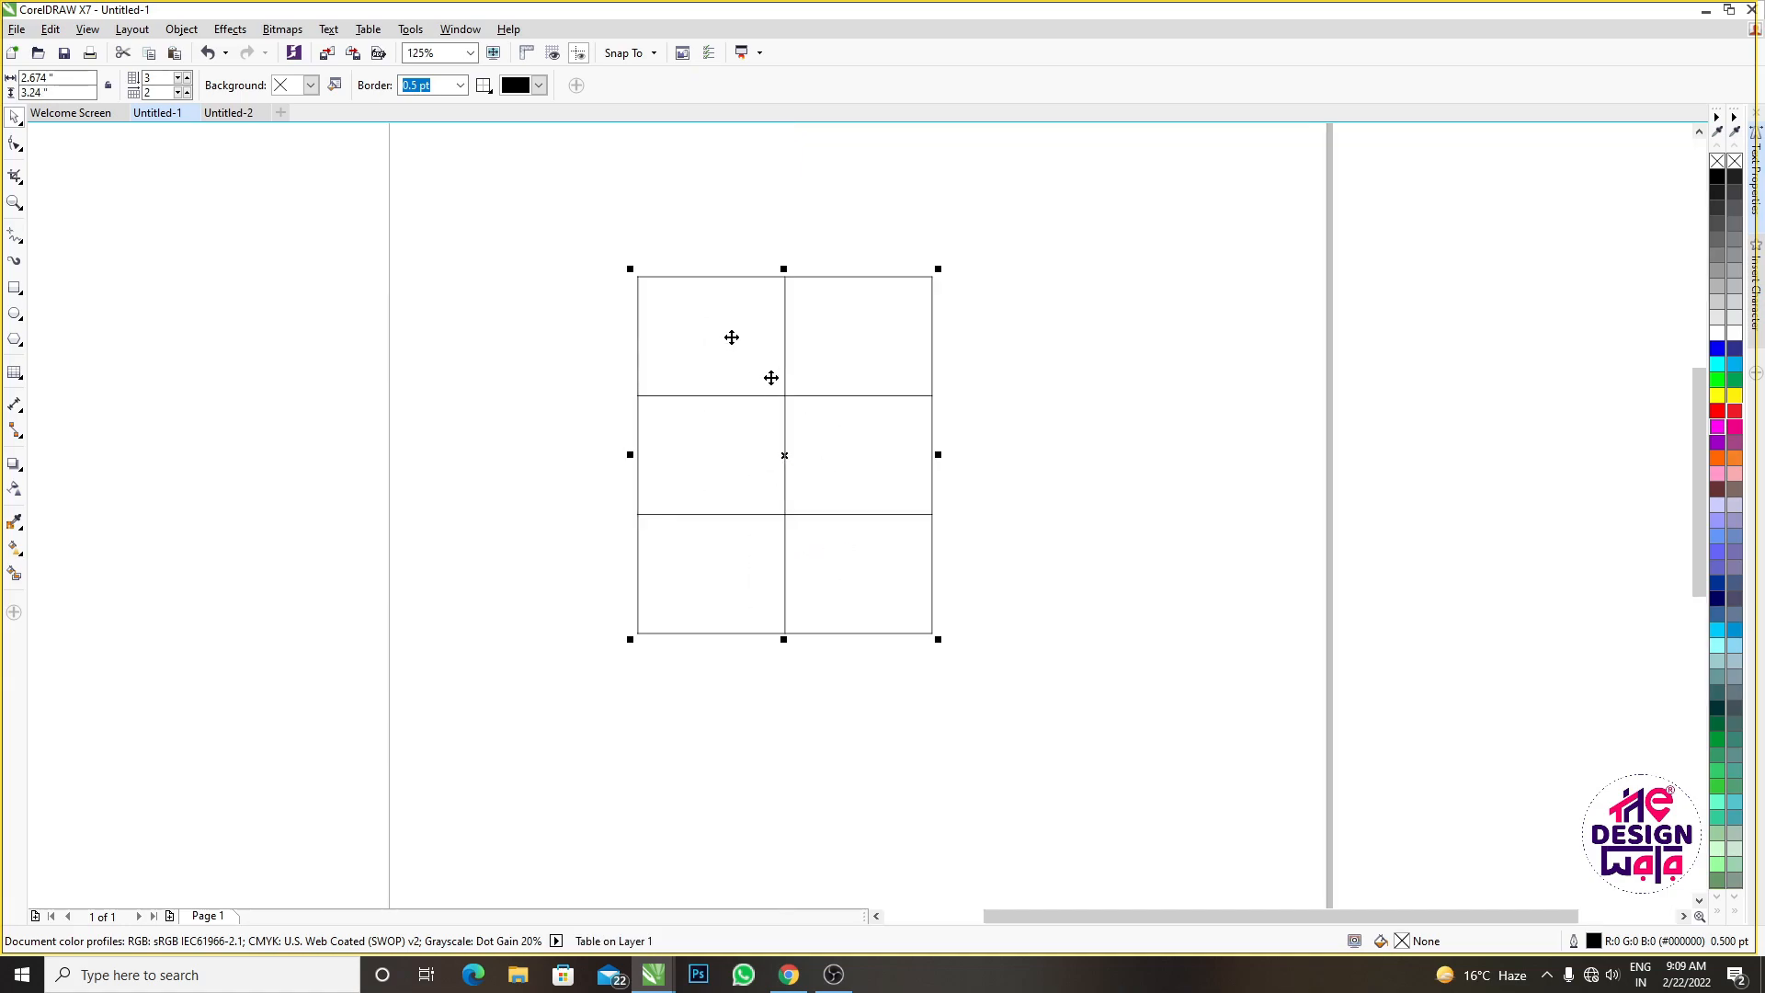
click(368, 28)
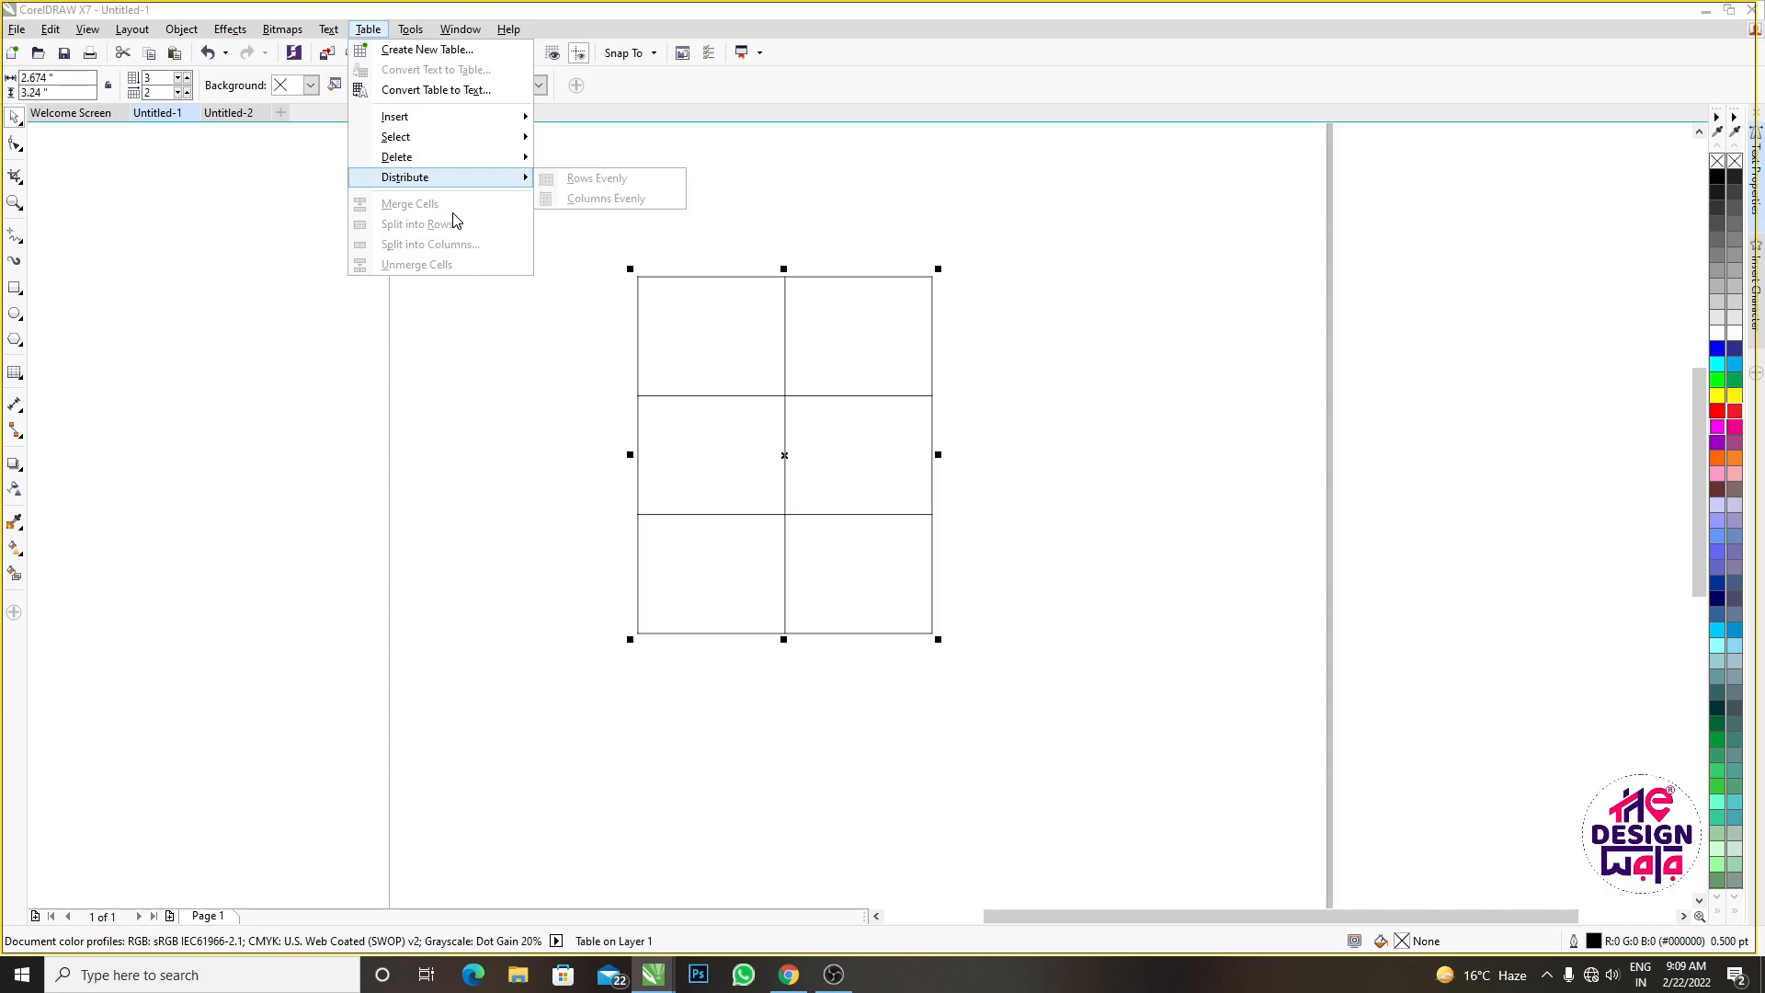
Merge the upper two cells of the table's first column into one cell
click(672, 359)
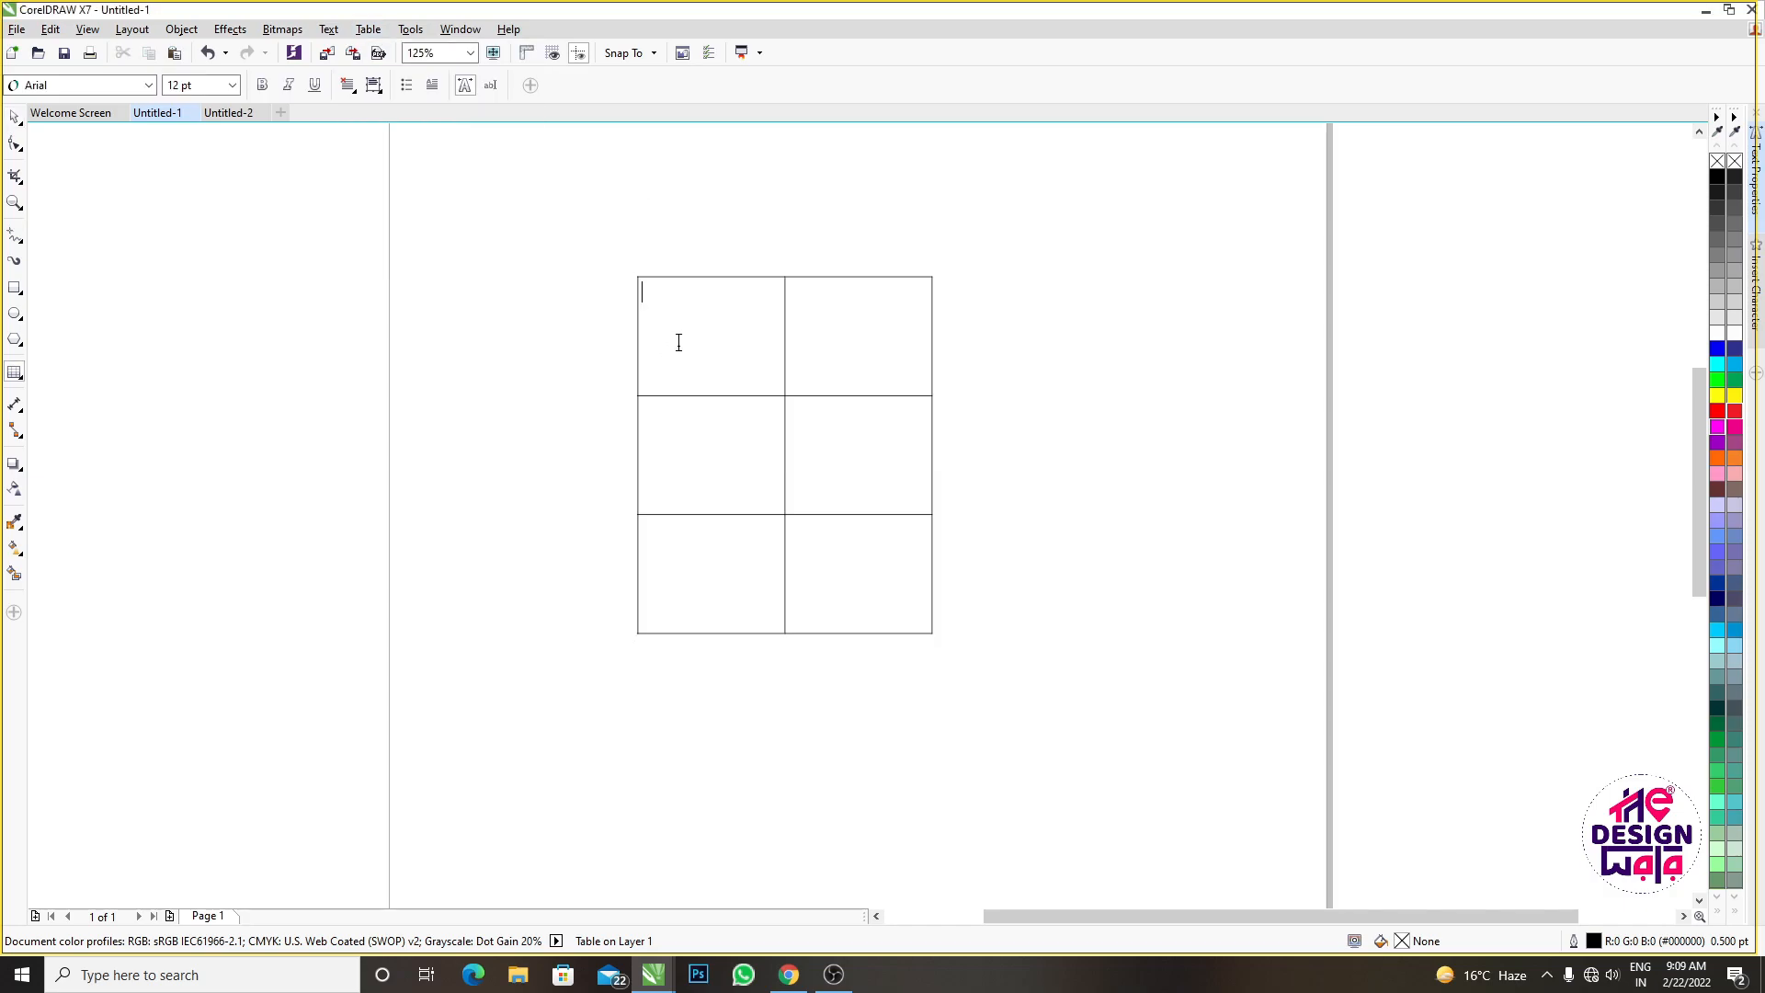
scroll(682, 331, up, 1)
mouse_move(709, 374)
mouse_down()
mouse_move(973, 543)
mouse_move(993, 383)
mouse_move(910, 521)
mouse_move(732, 544)
mouse_up()
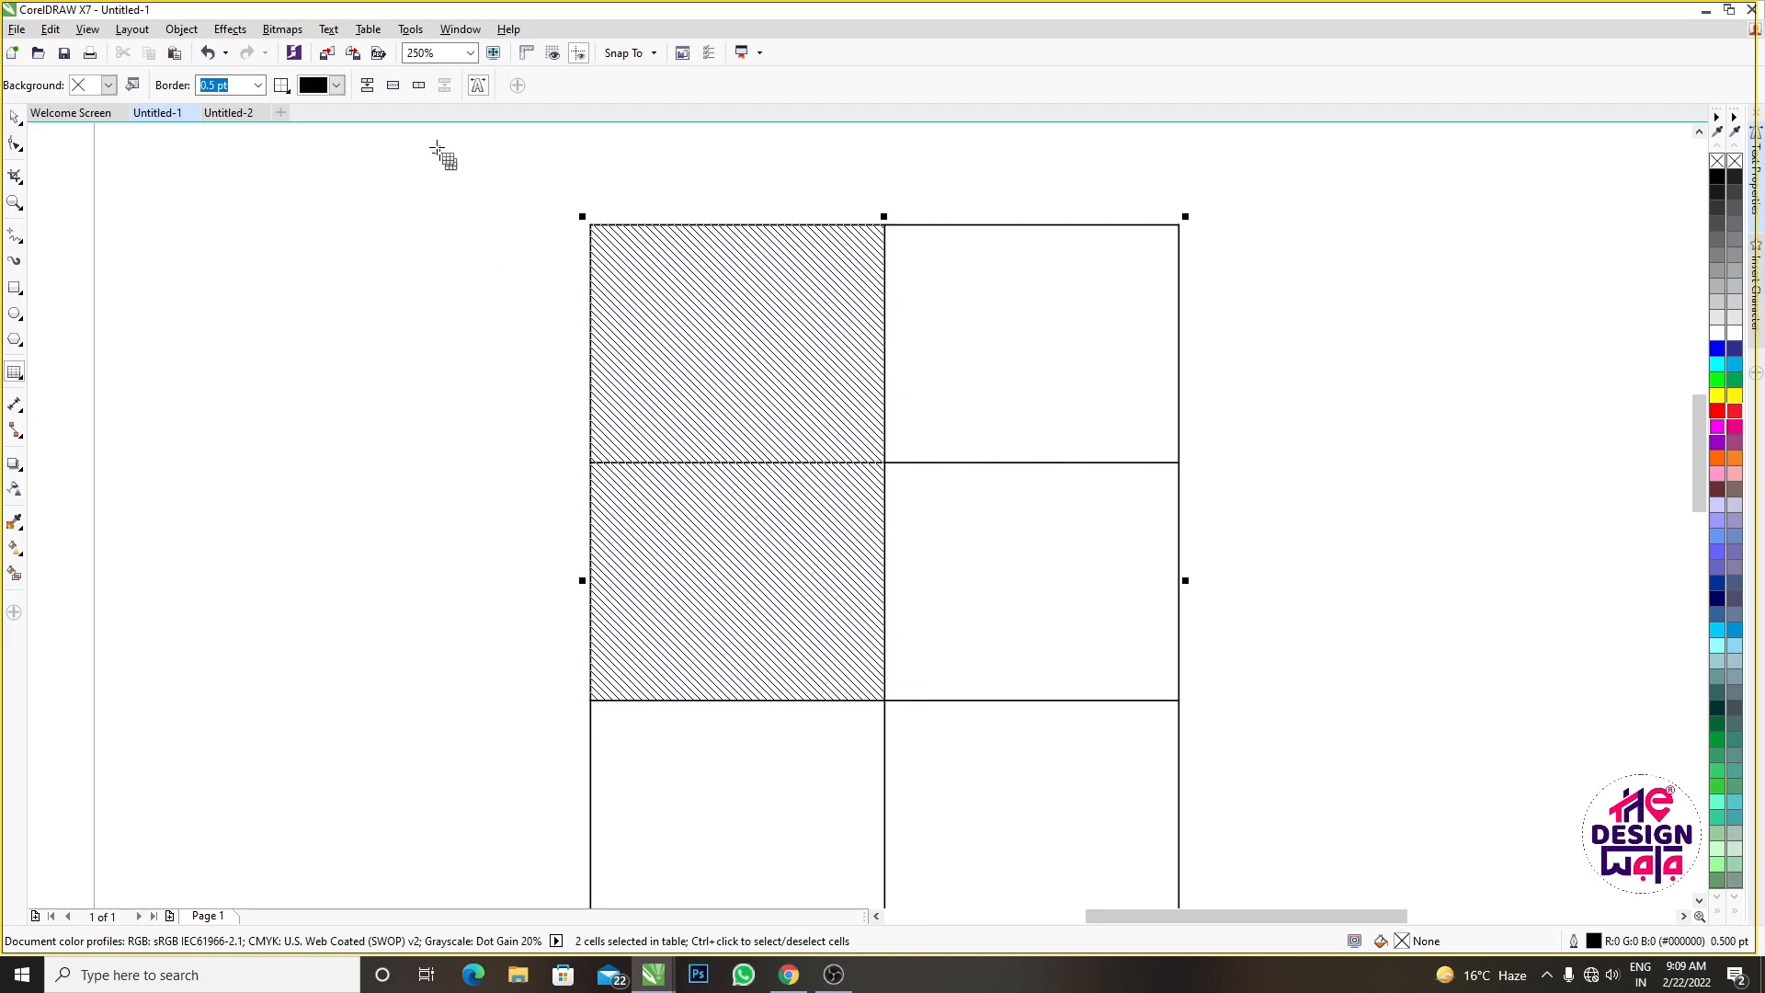
click(368, 28)
click(404, 210)
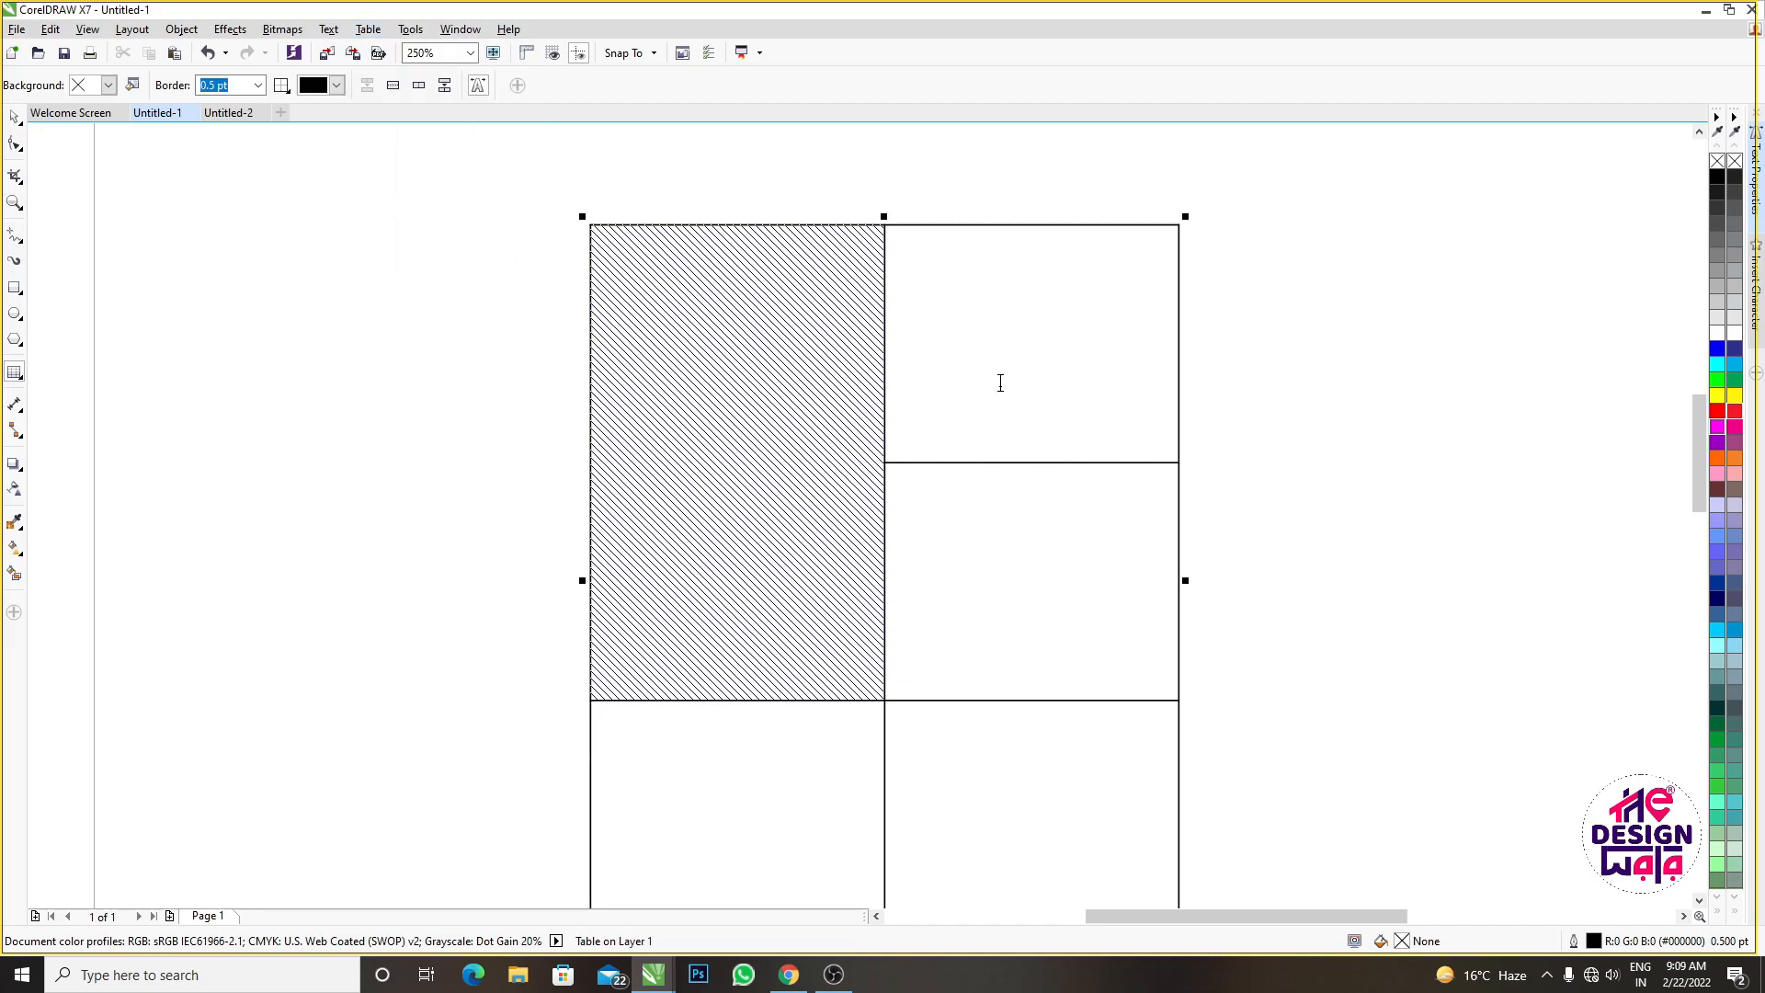
click(367, 28)
click(979, 347)
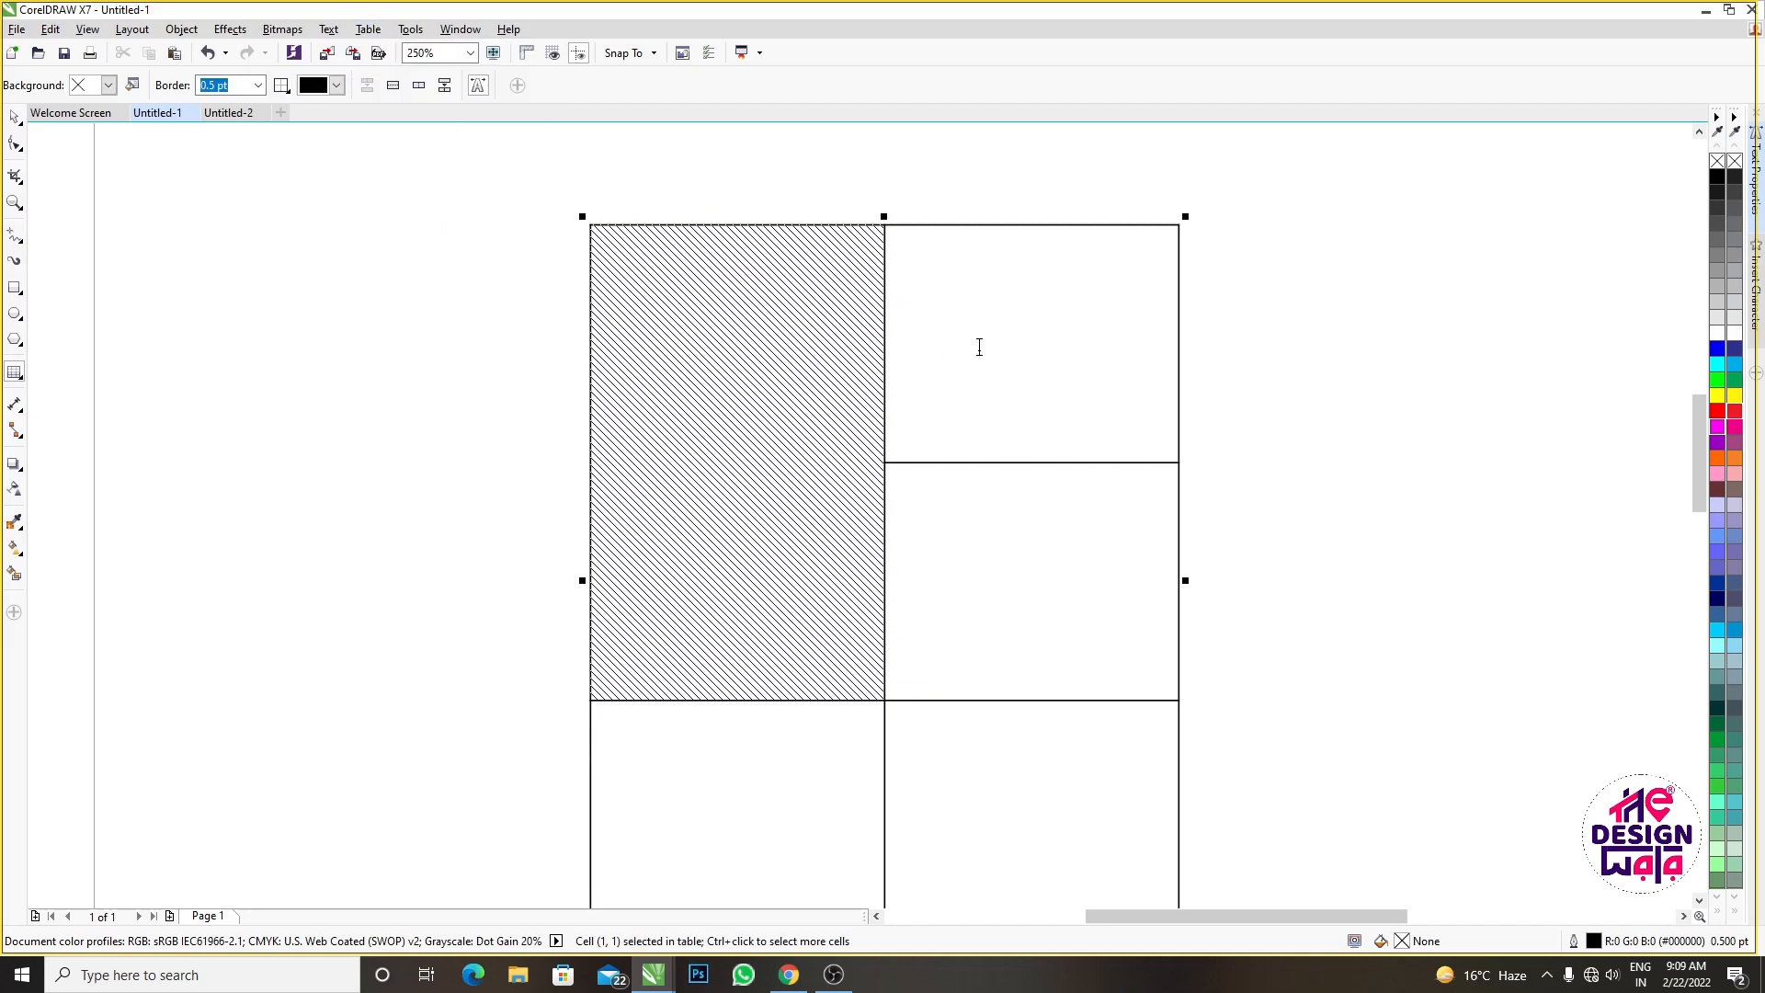
Merge the two cells of the table's bottom row into a single cell
scroll(822, 363, down, 2)
drag(897, 572, 721, 579)
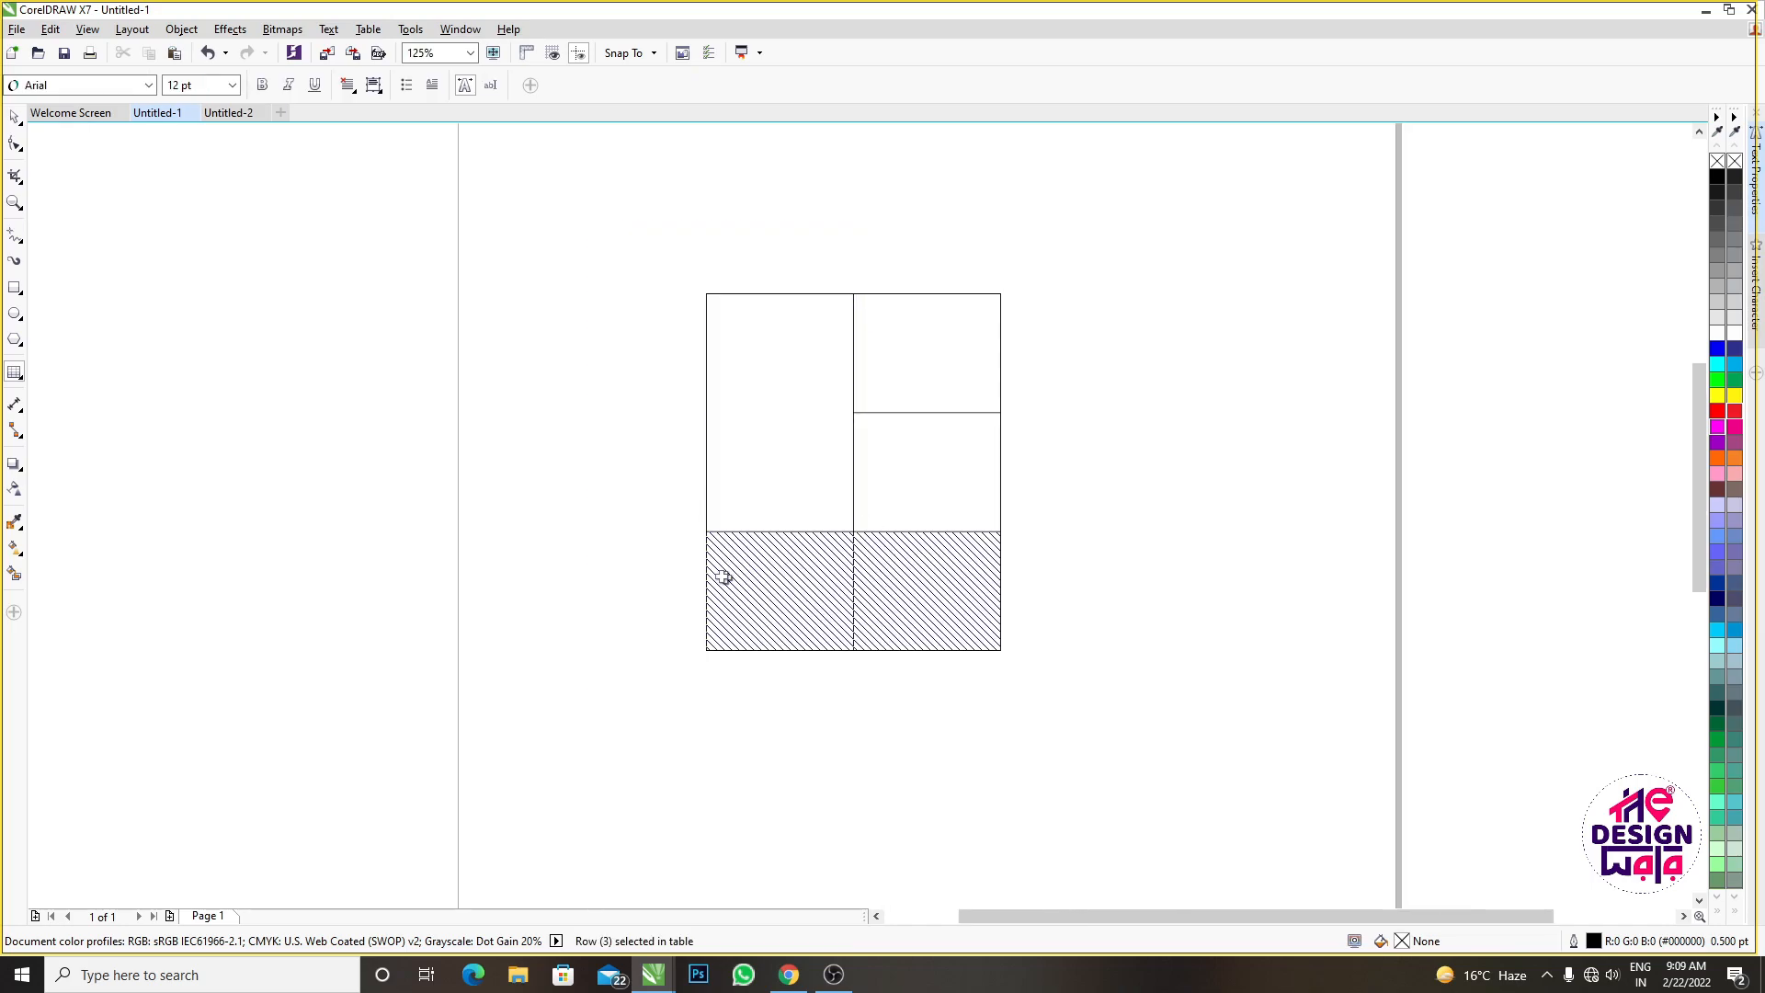
click(368, 28)
click(404, 202)
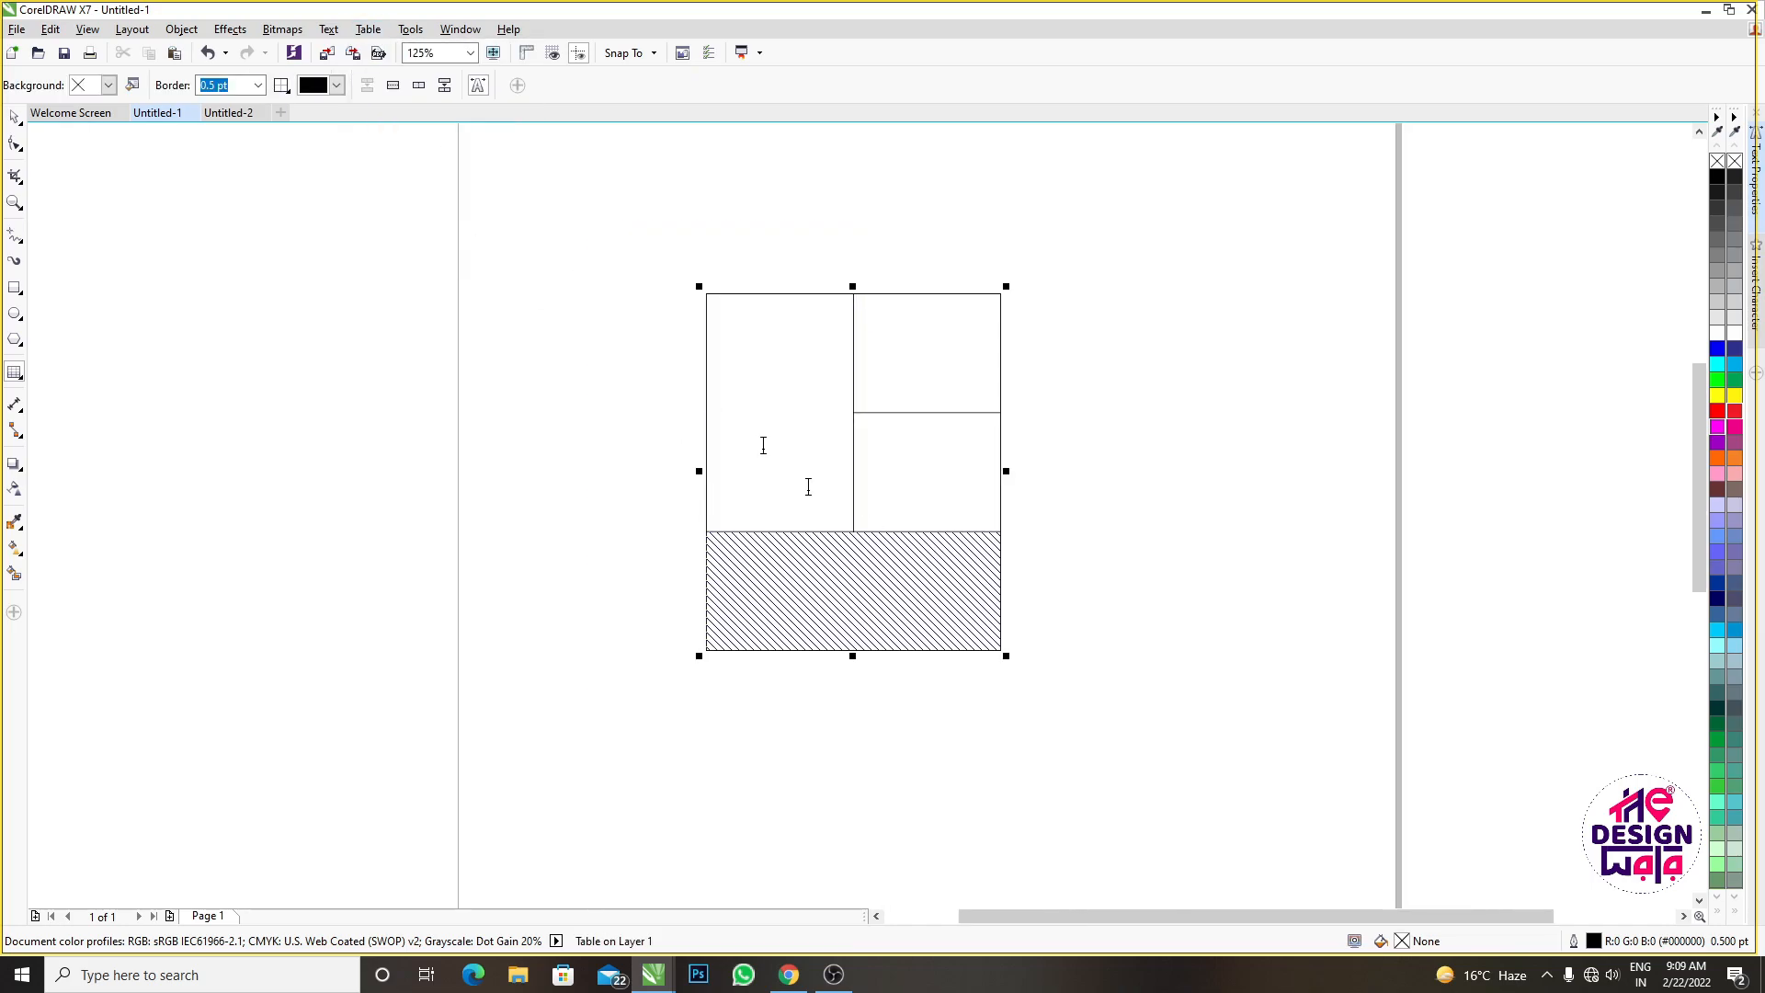
click(901, 590)
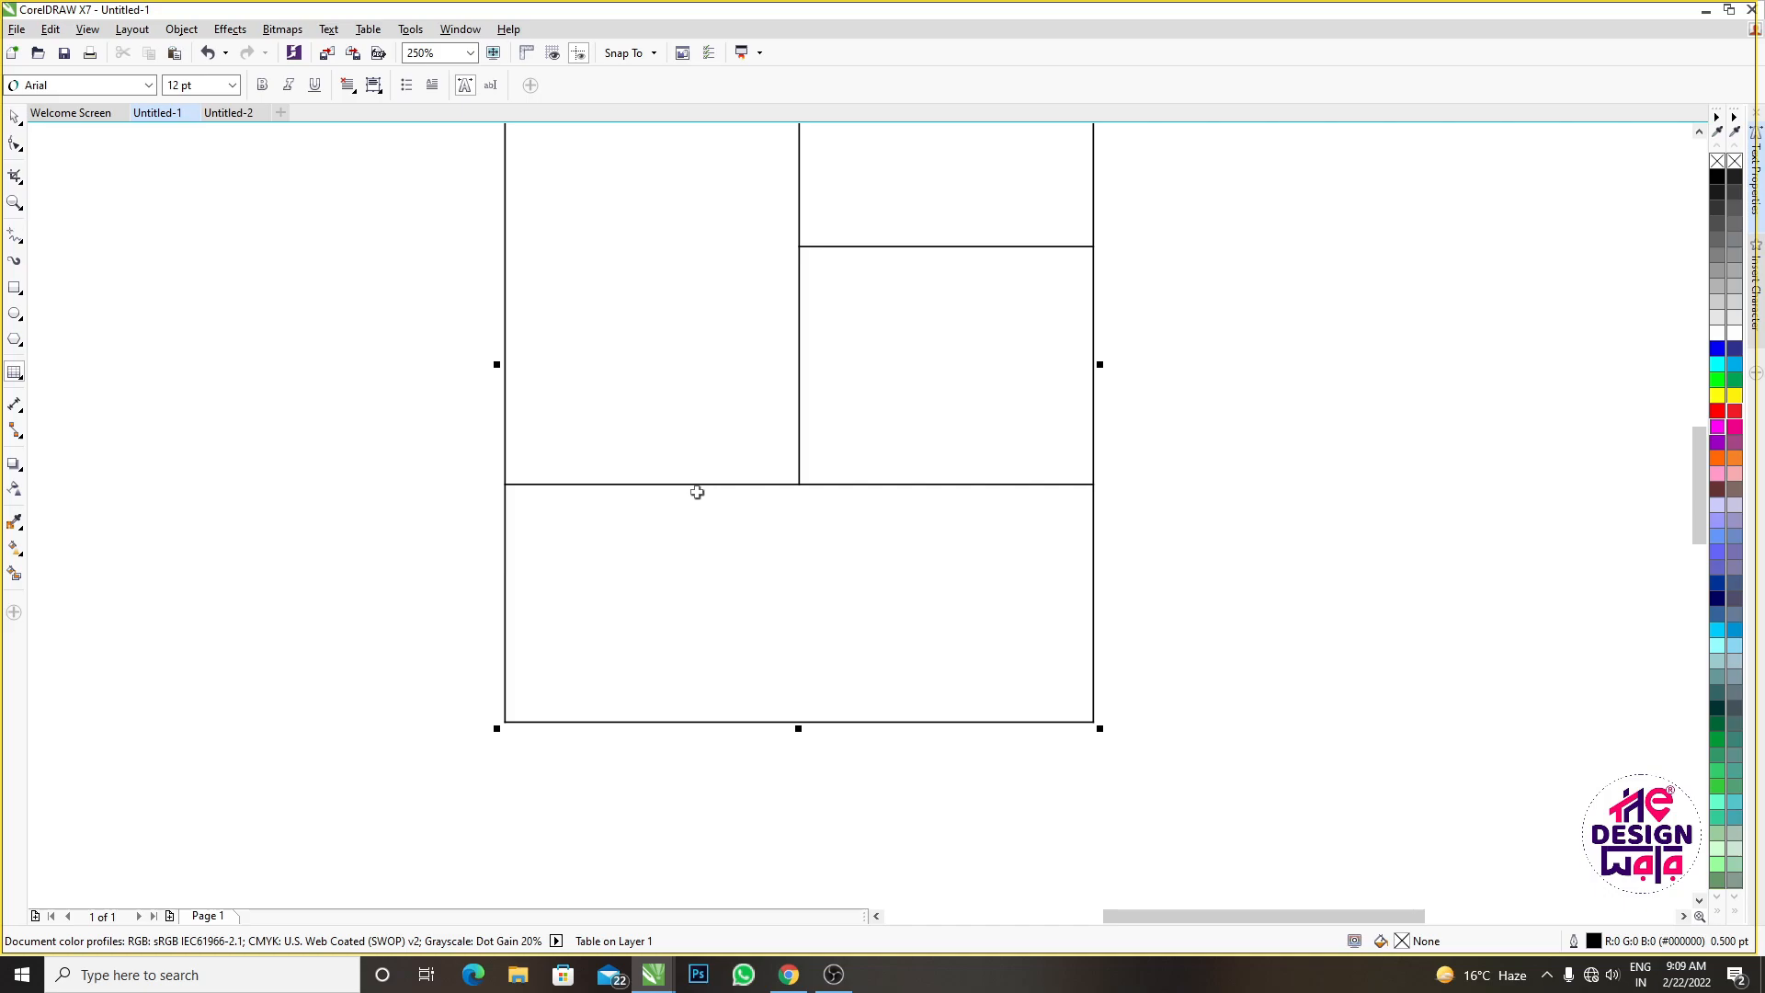
click(367, 30)
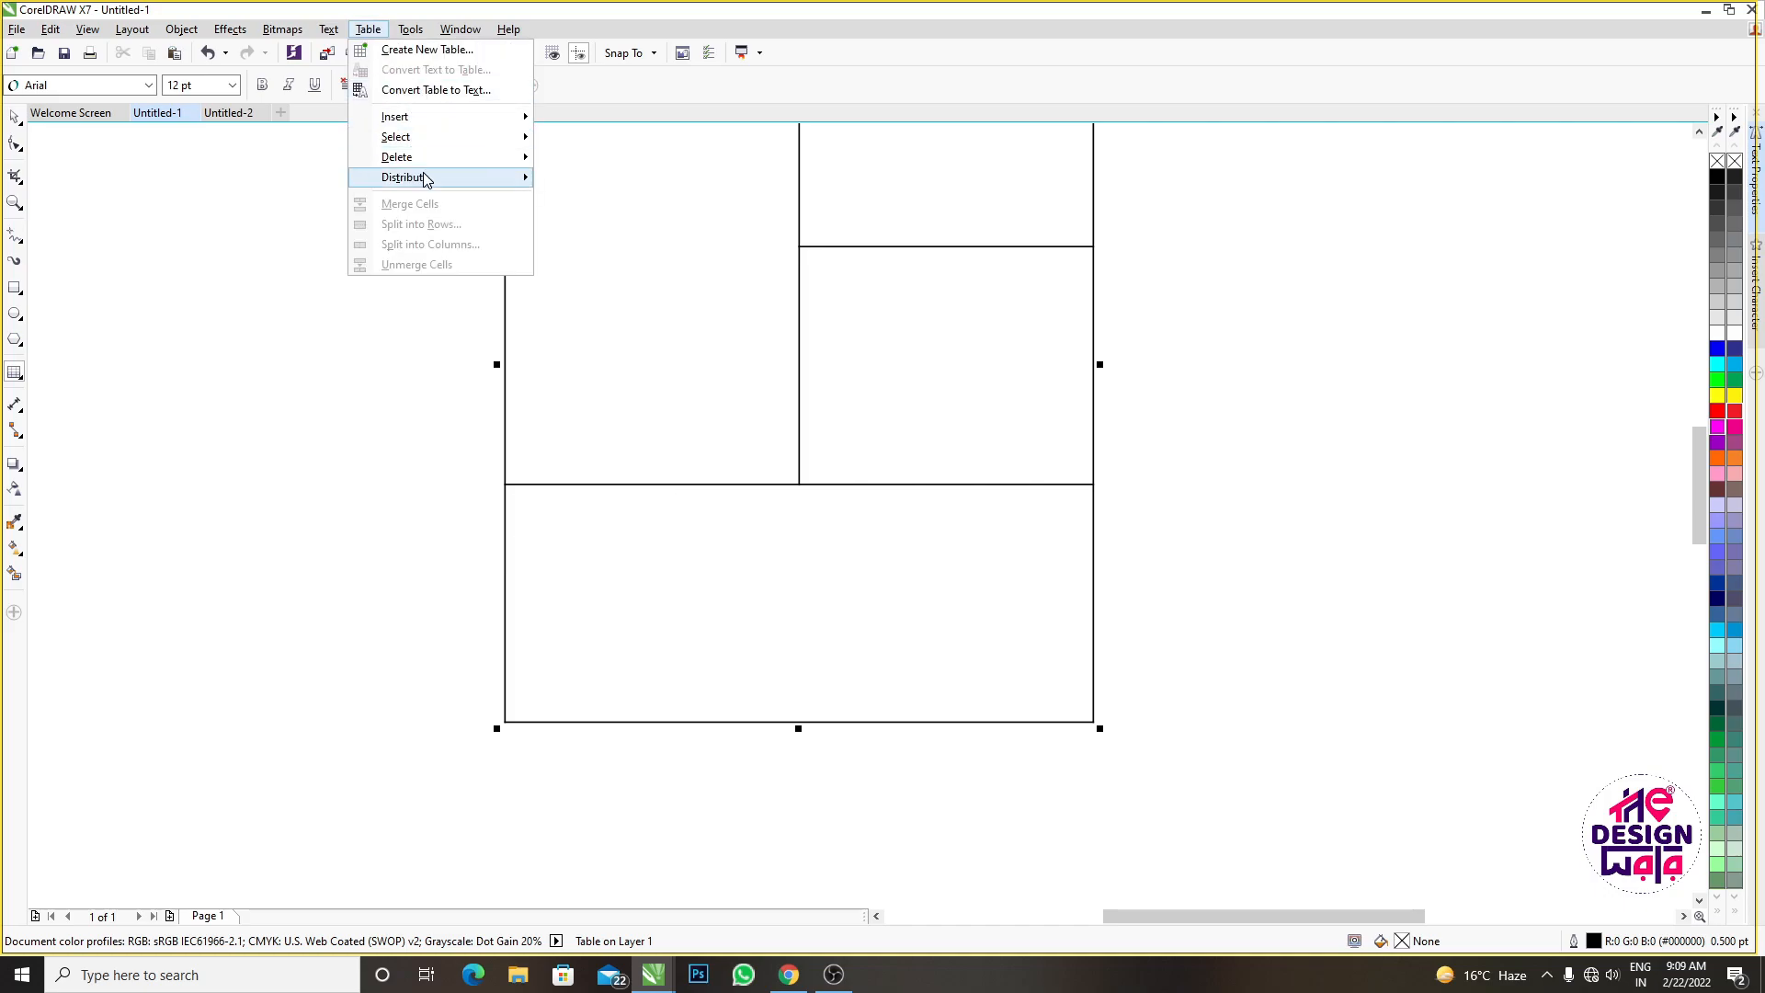
mouse_move(427, 180)
scroll(946, 445, down, 1)
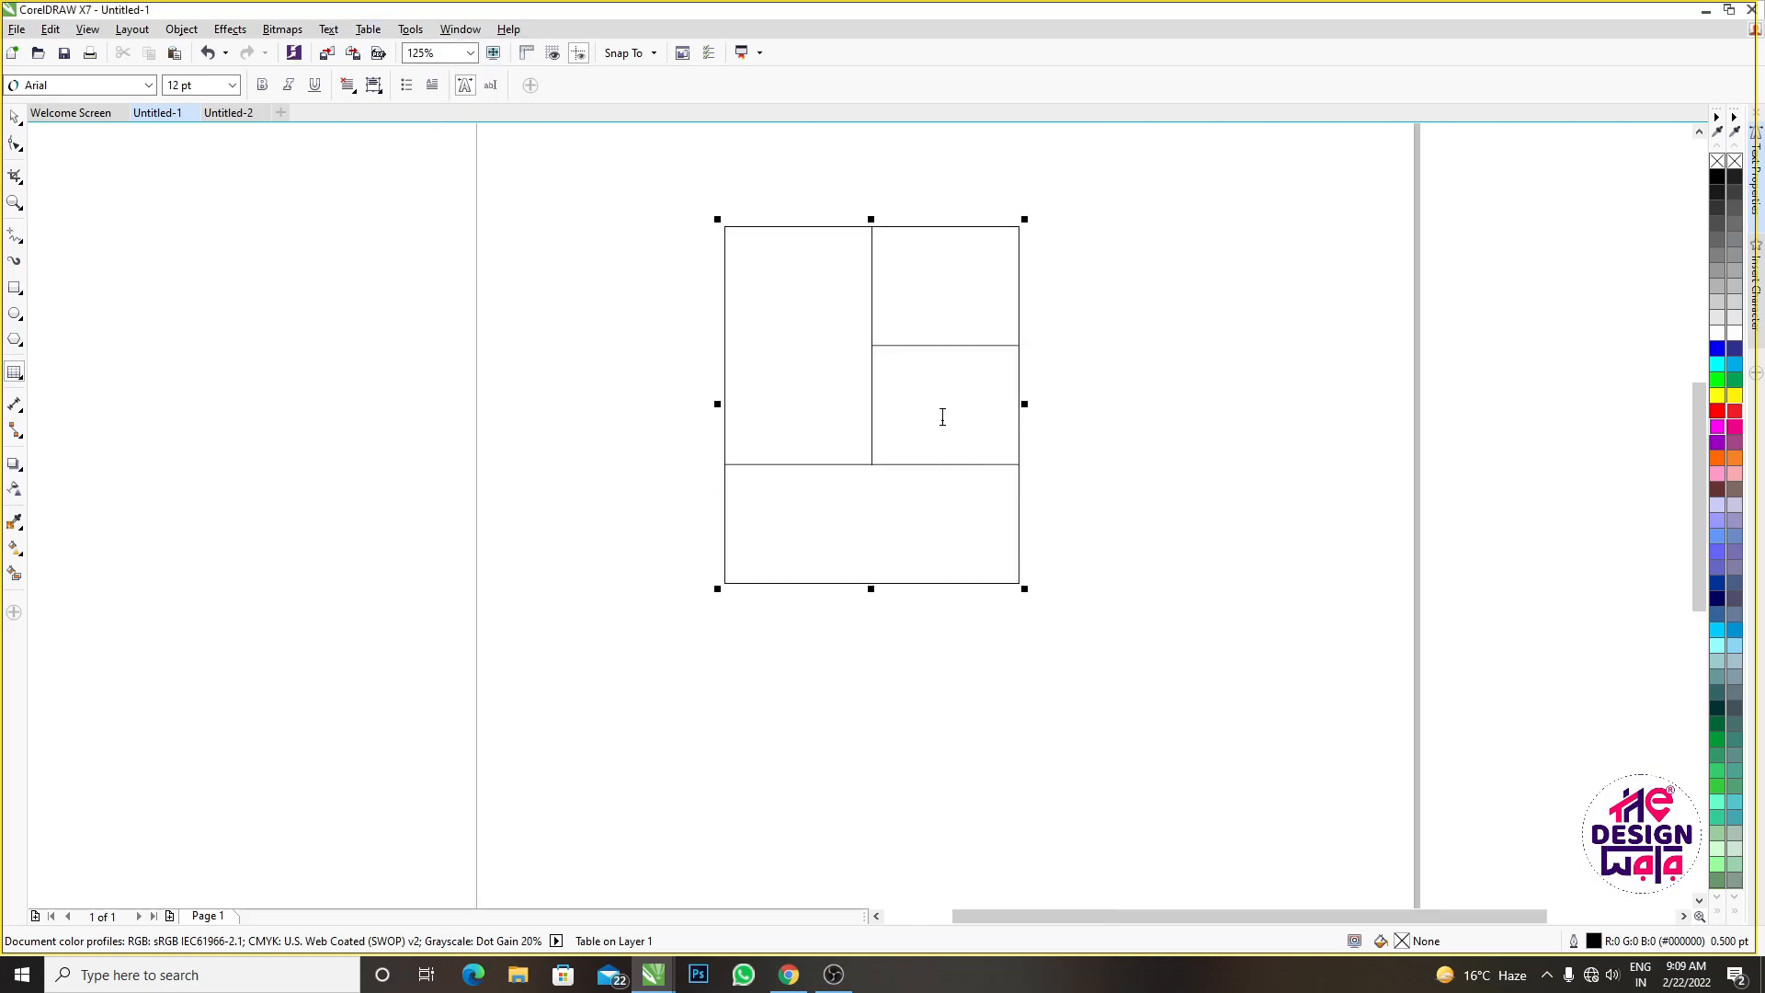
Merge the upper two cells of the table's second column and check the available Table commands
scroll(943, 364, up, 1)
drag(942, 250, 929, 414)
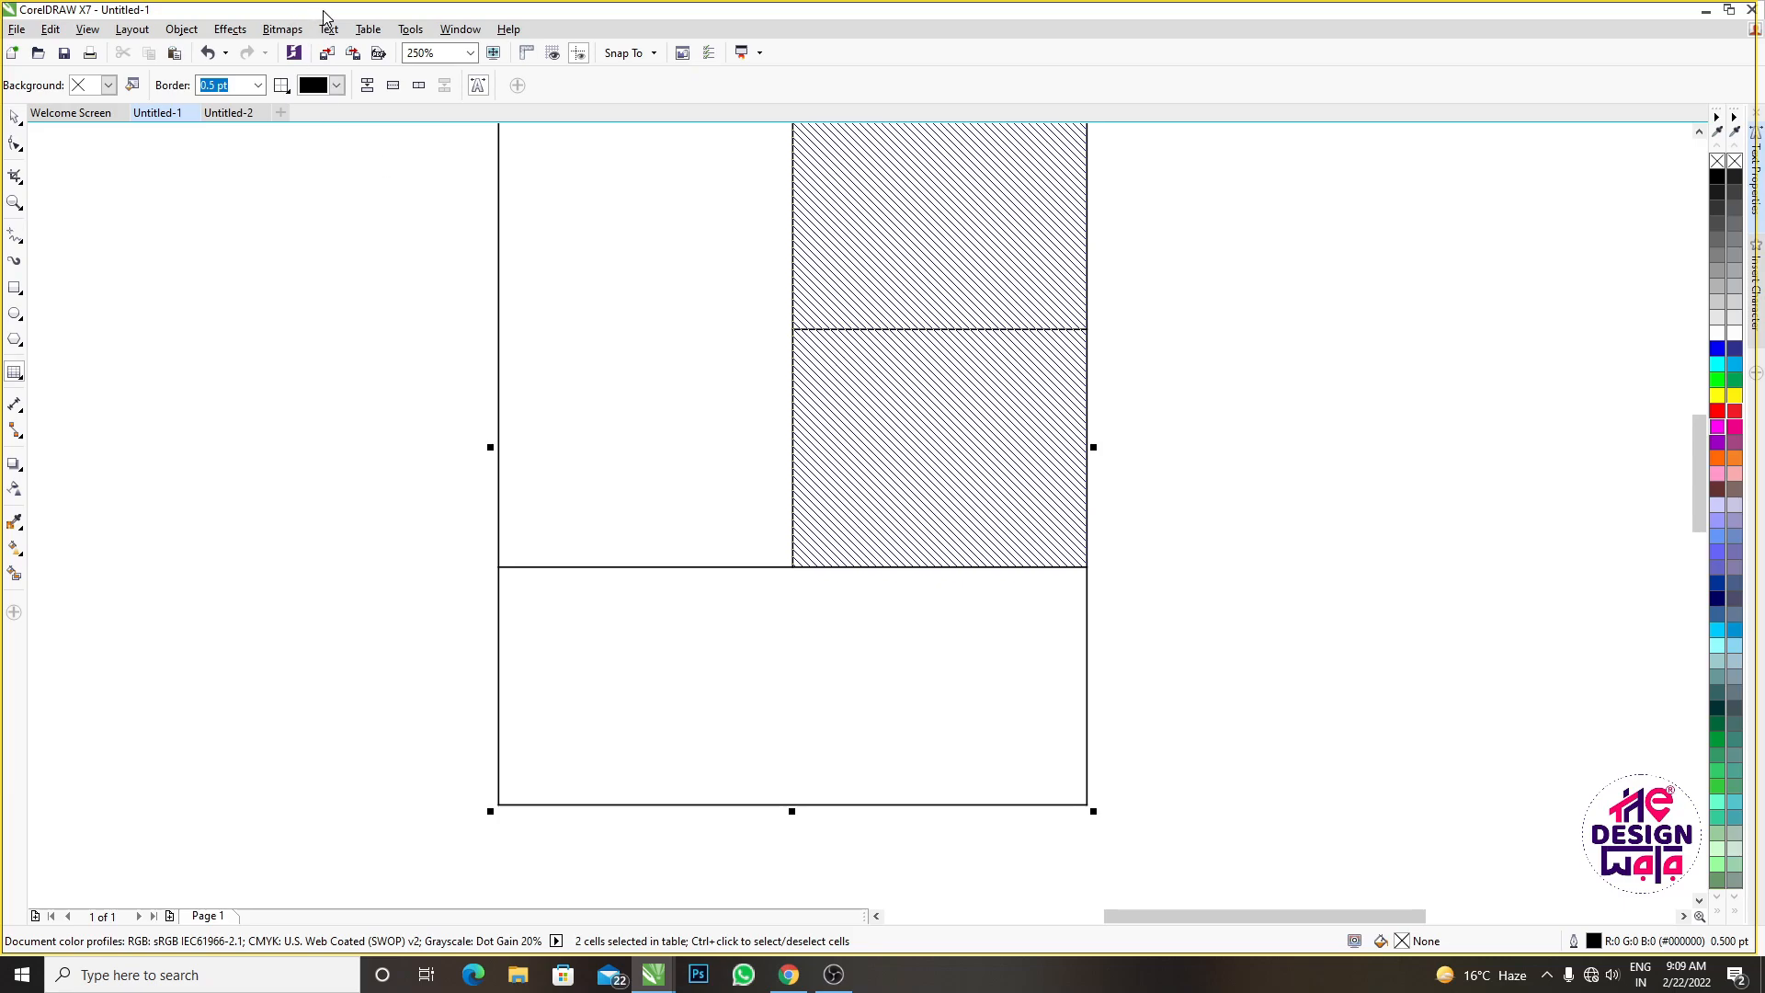
click(368, 30)
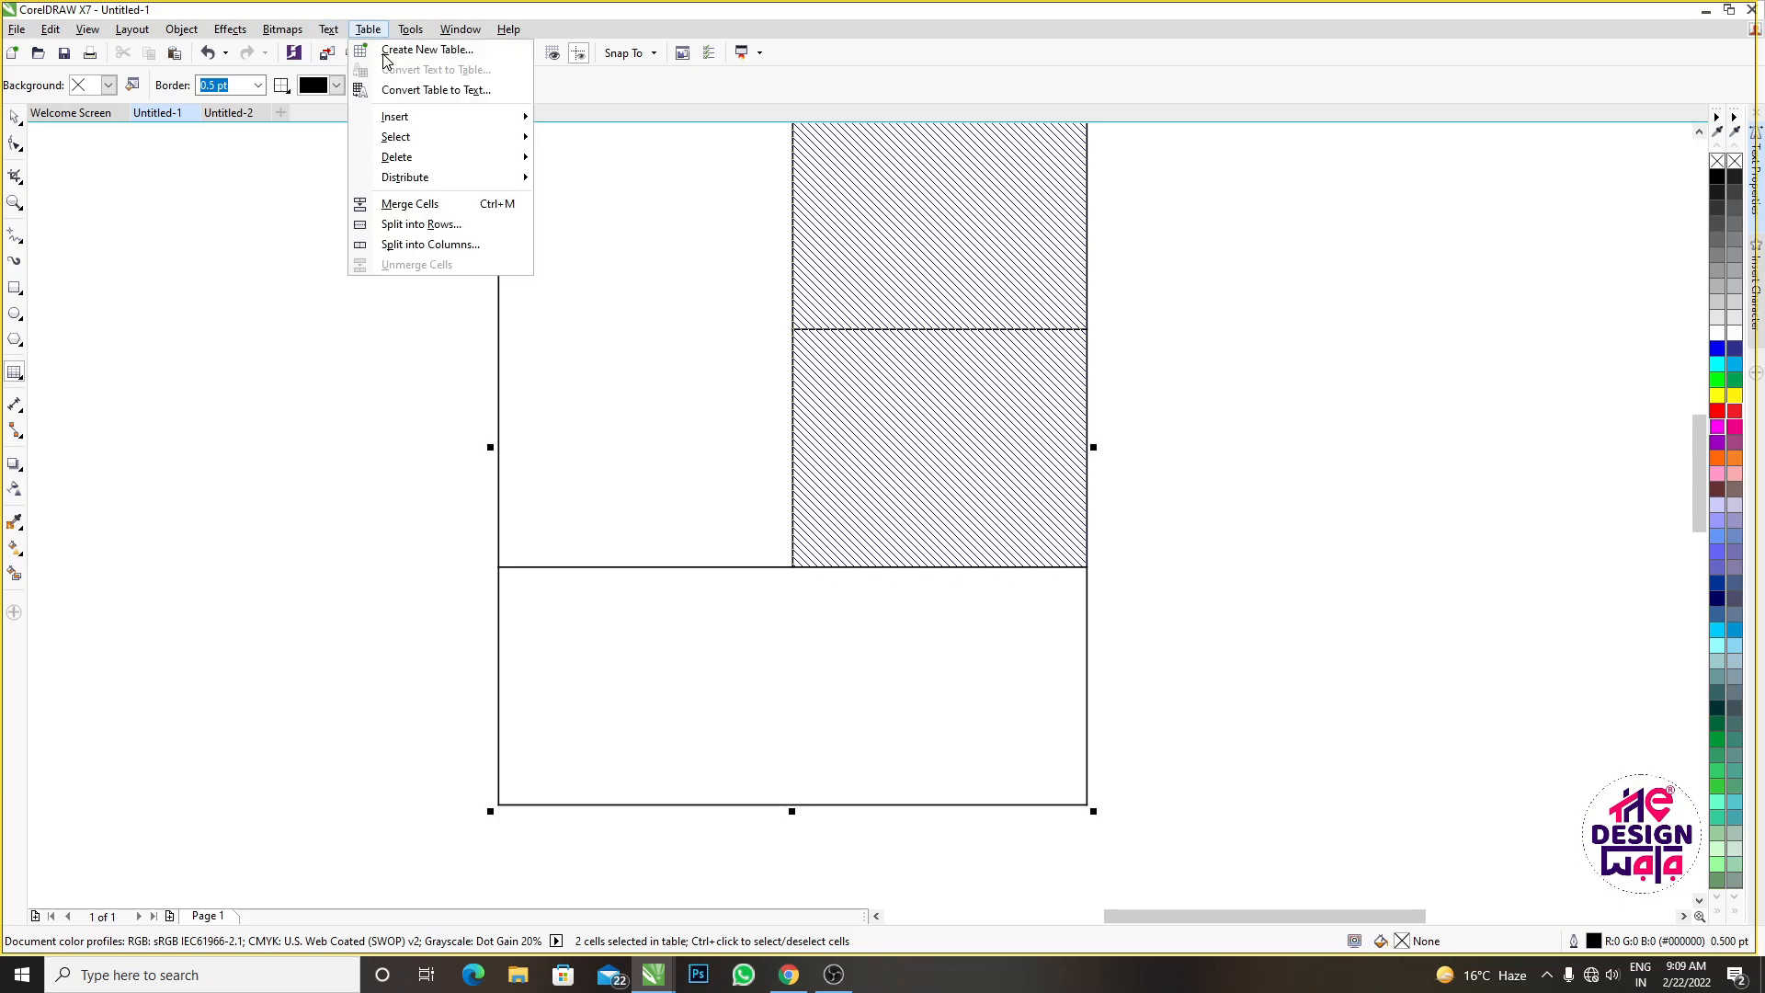
click(410, 204)
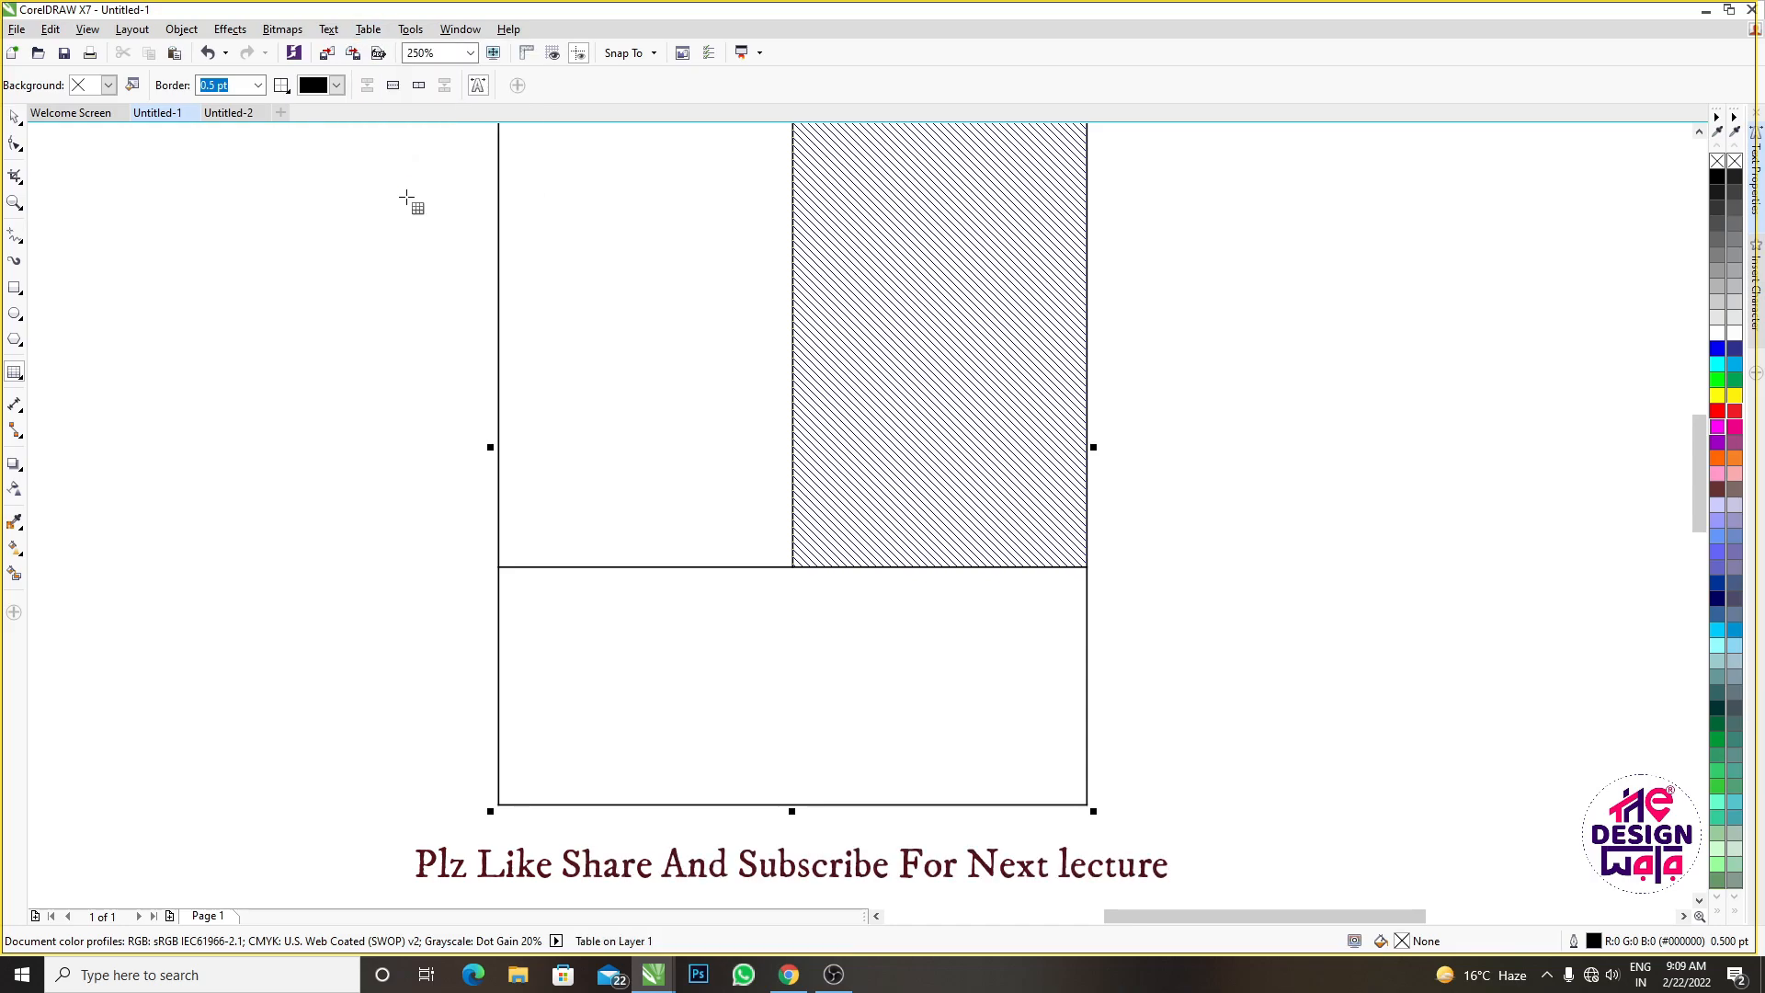
scroll(644, 457, down, 1)
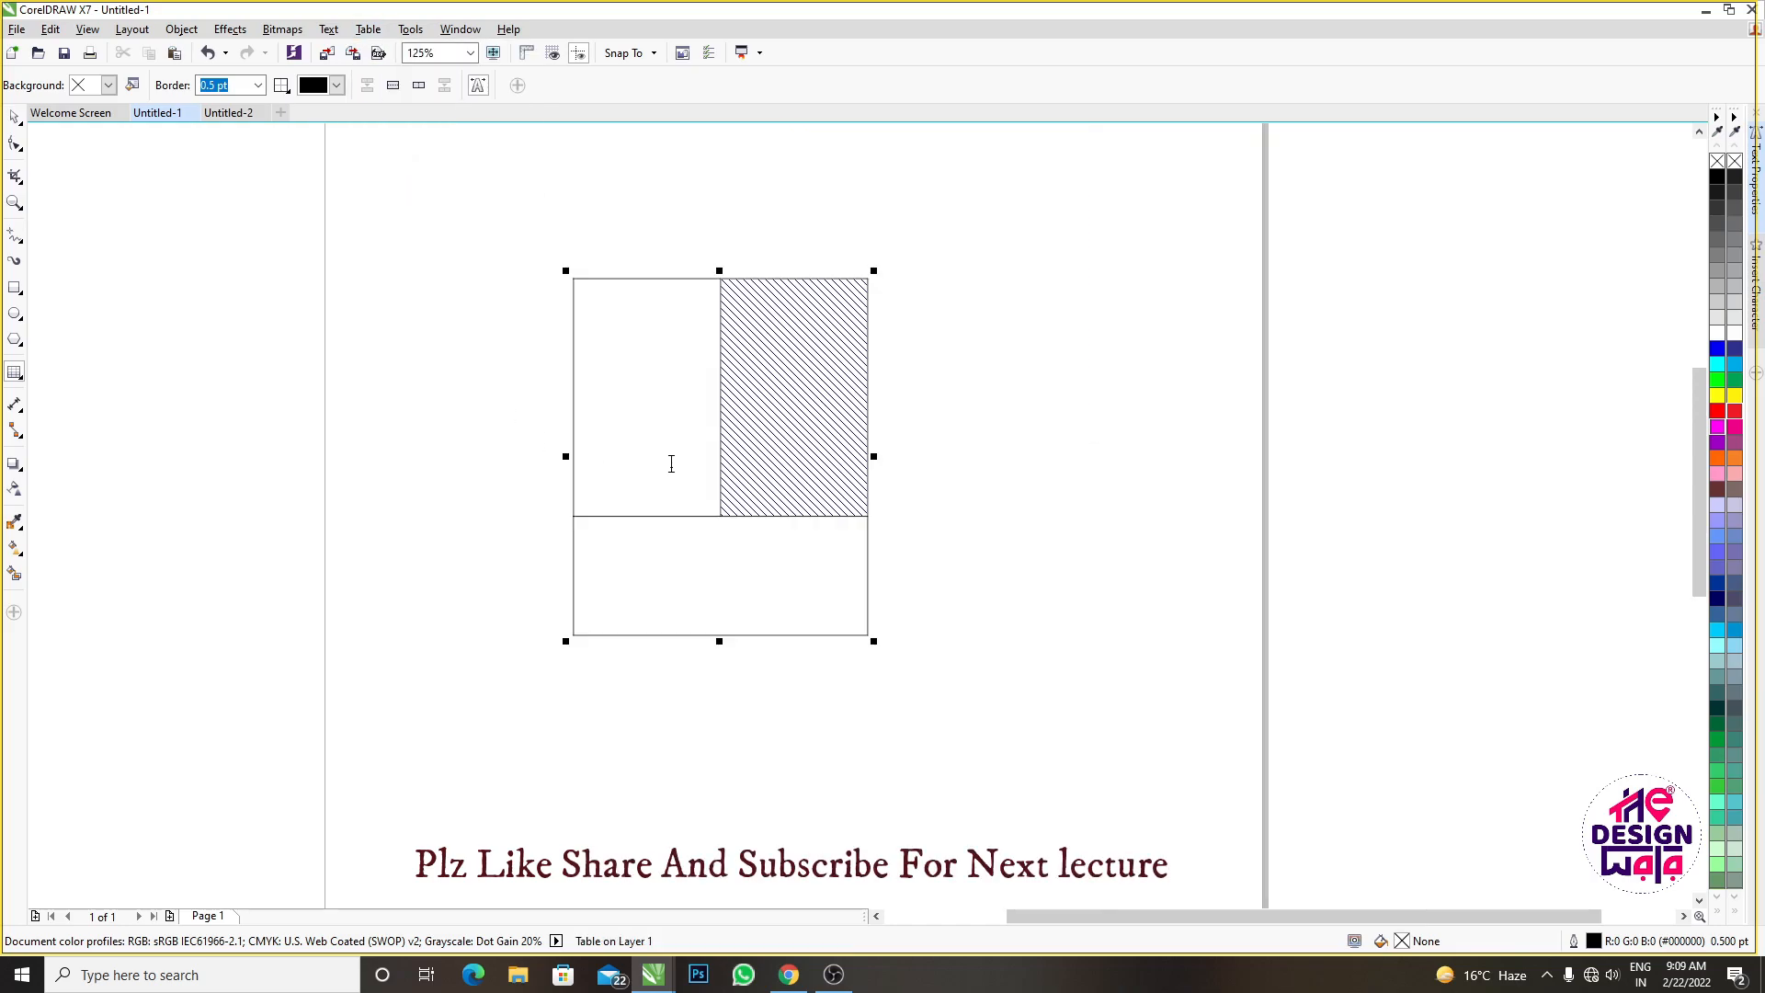
scroll(750, 361, up, 1)
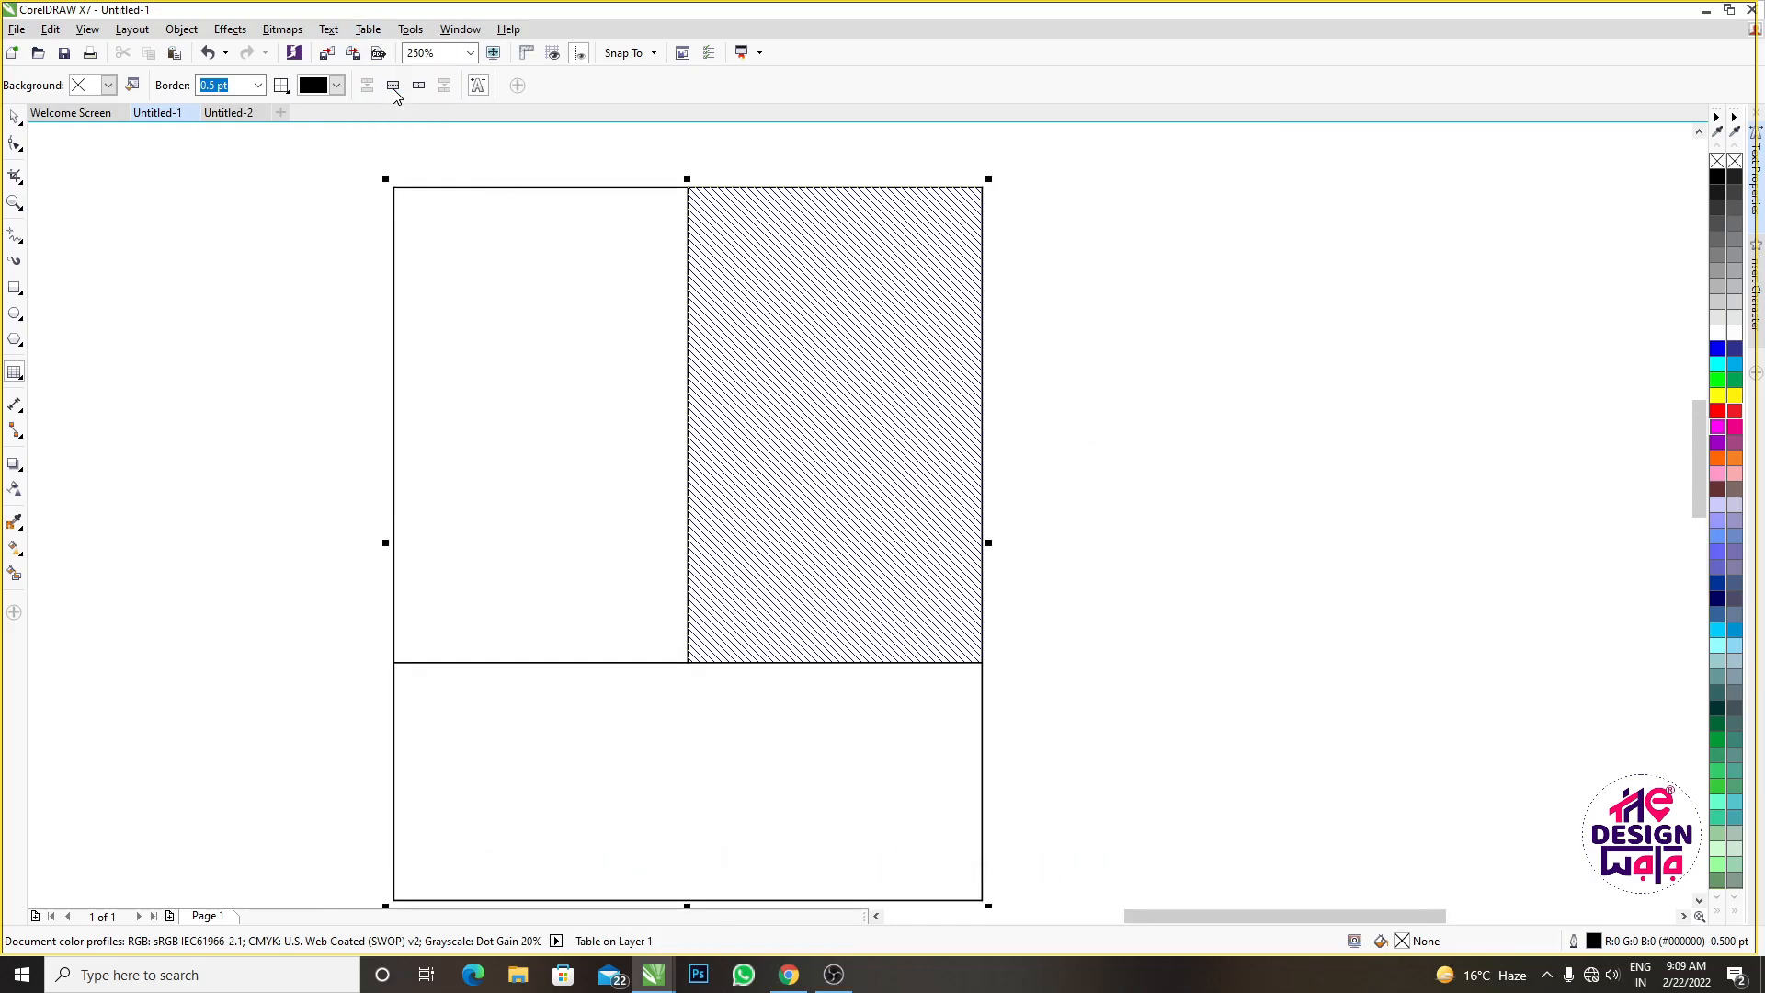
click(367, 30)
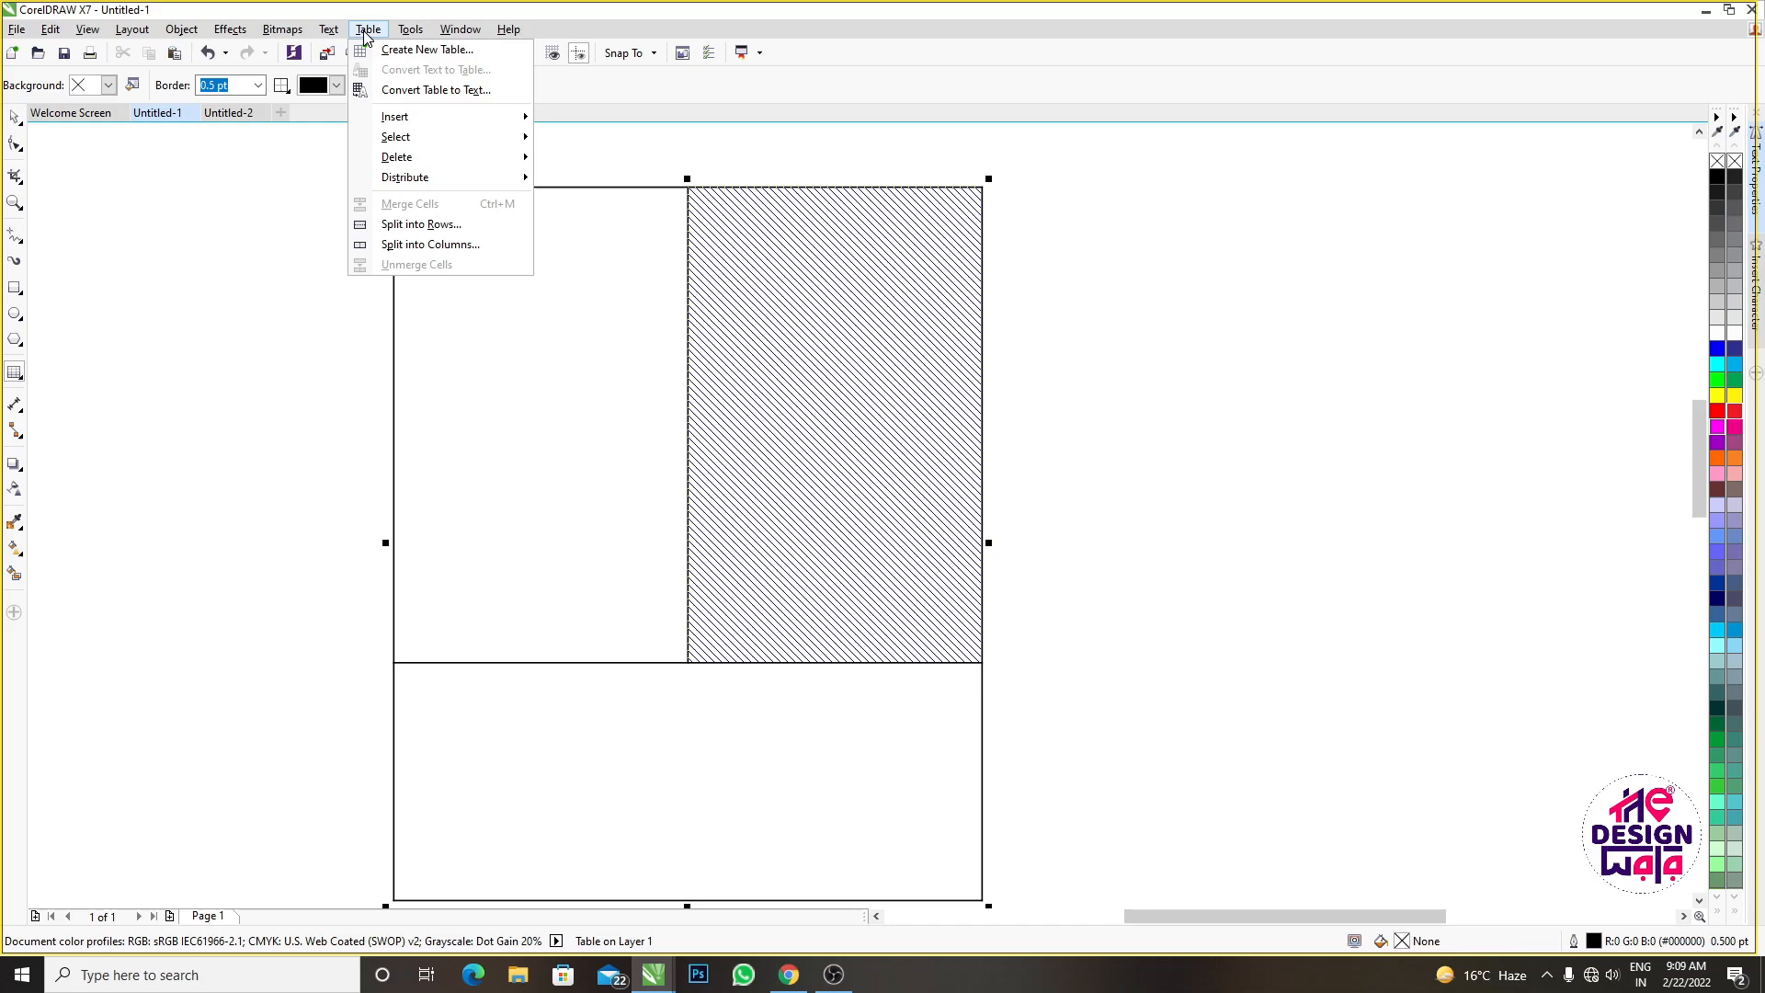
click(580, 287)
Undo the three cell merges and the table's last height change
key(ctrl+z)
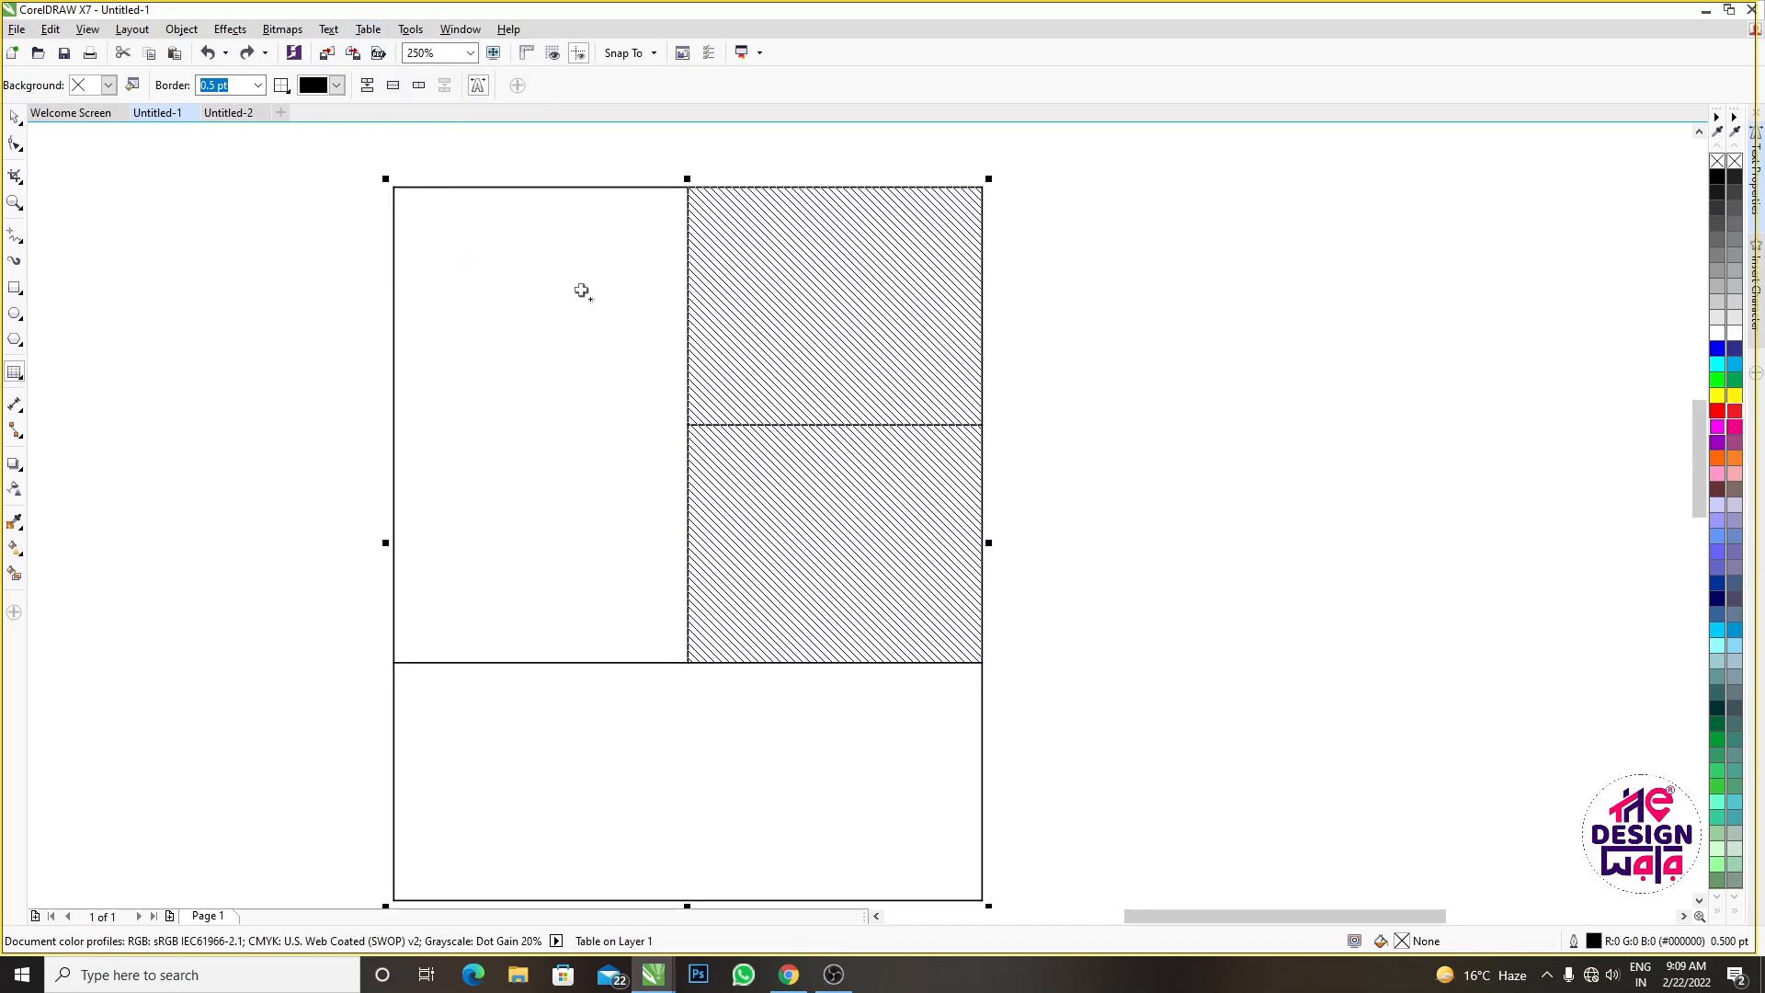
key(ctrl+z)
key(ctrl+z)
key(ctrl+z)
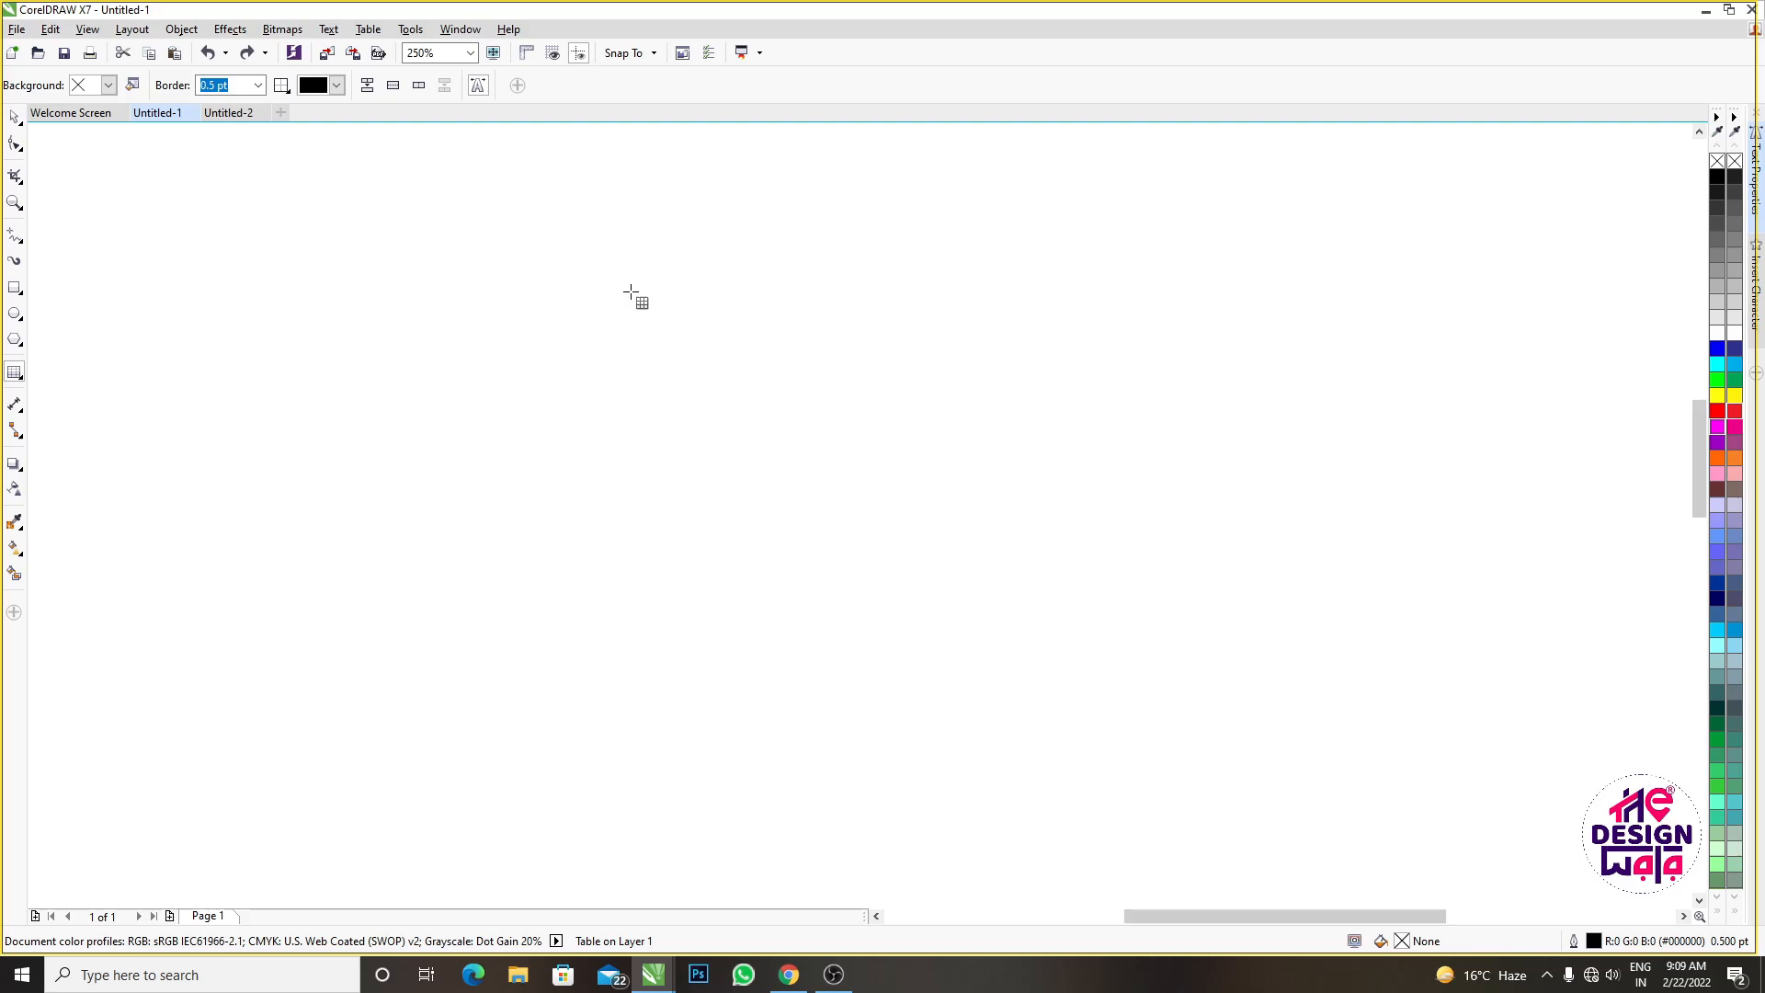
scroll(686, 319, down, 1)
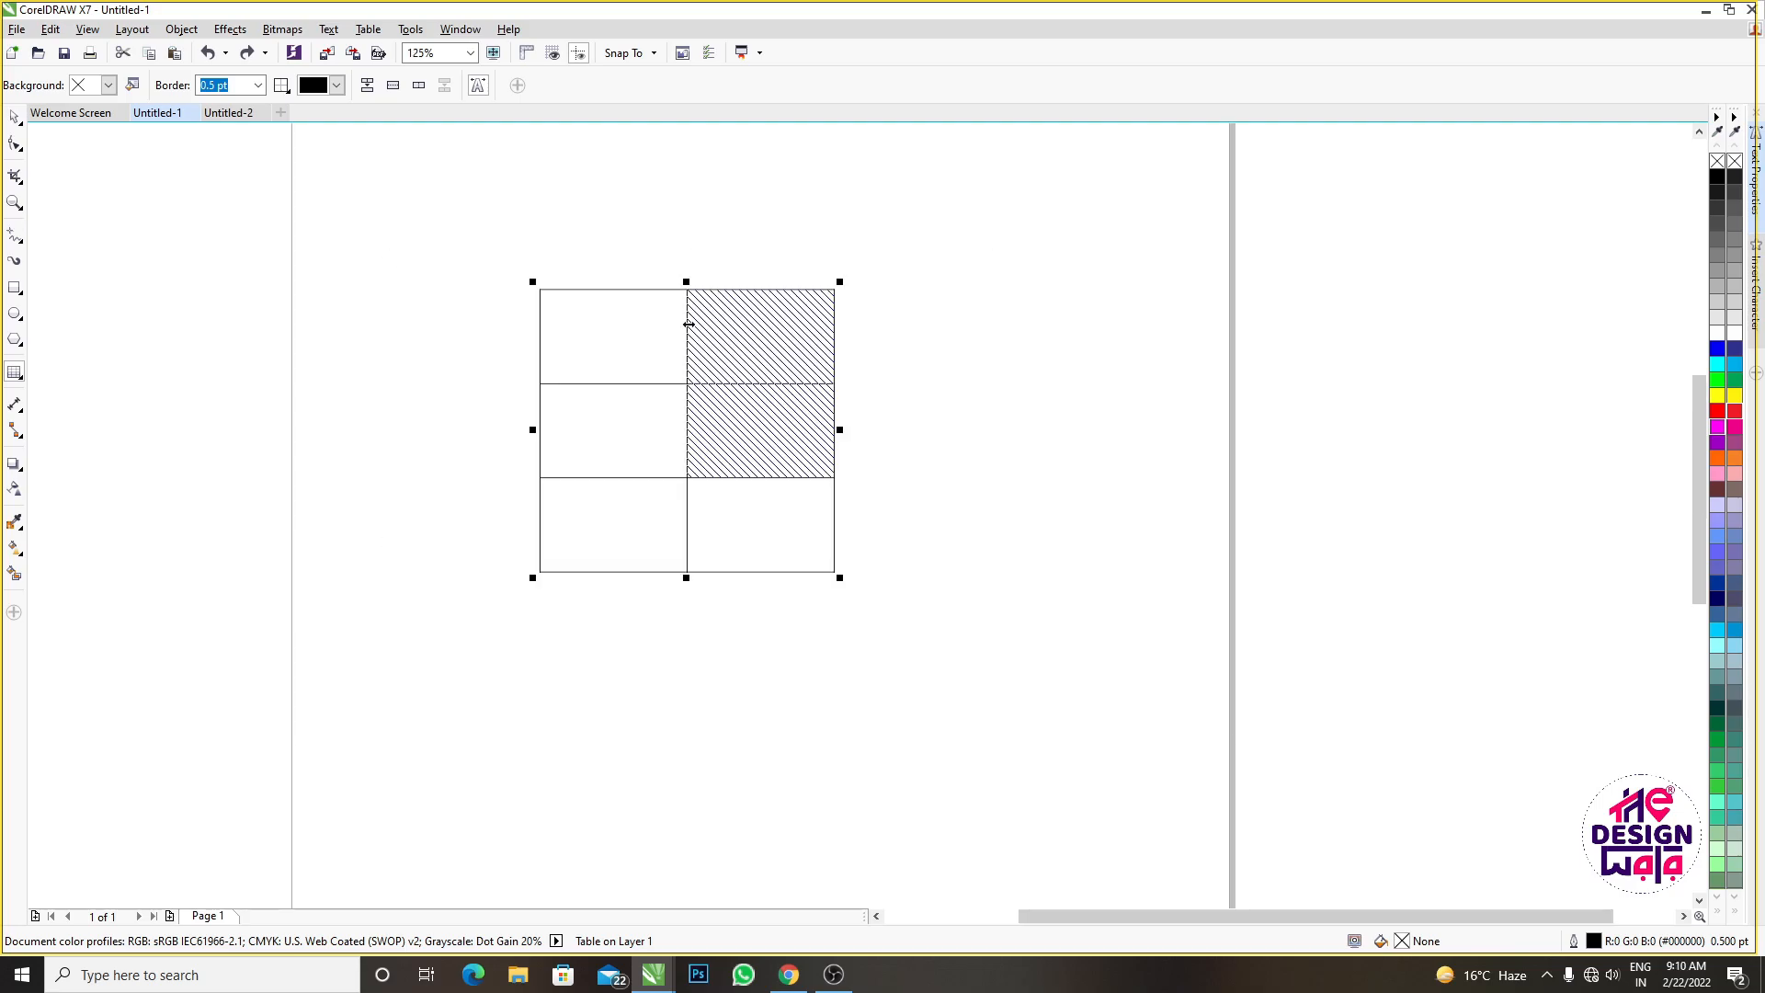
Select the table with the Pick tool and activate its first cell for editing
click(15, 124)
click(777, 344)
scroll(638, 362, up, 1)
double_click(621, 342)
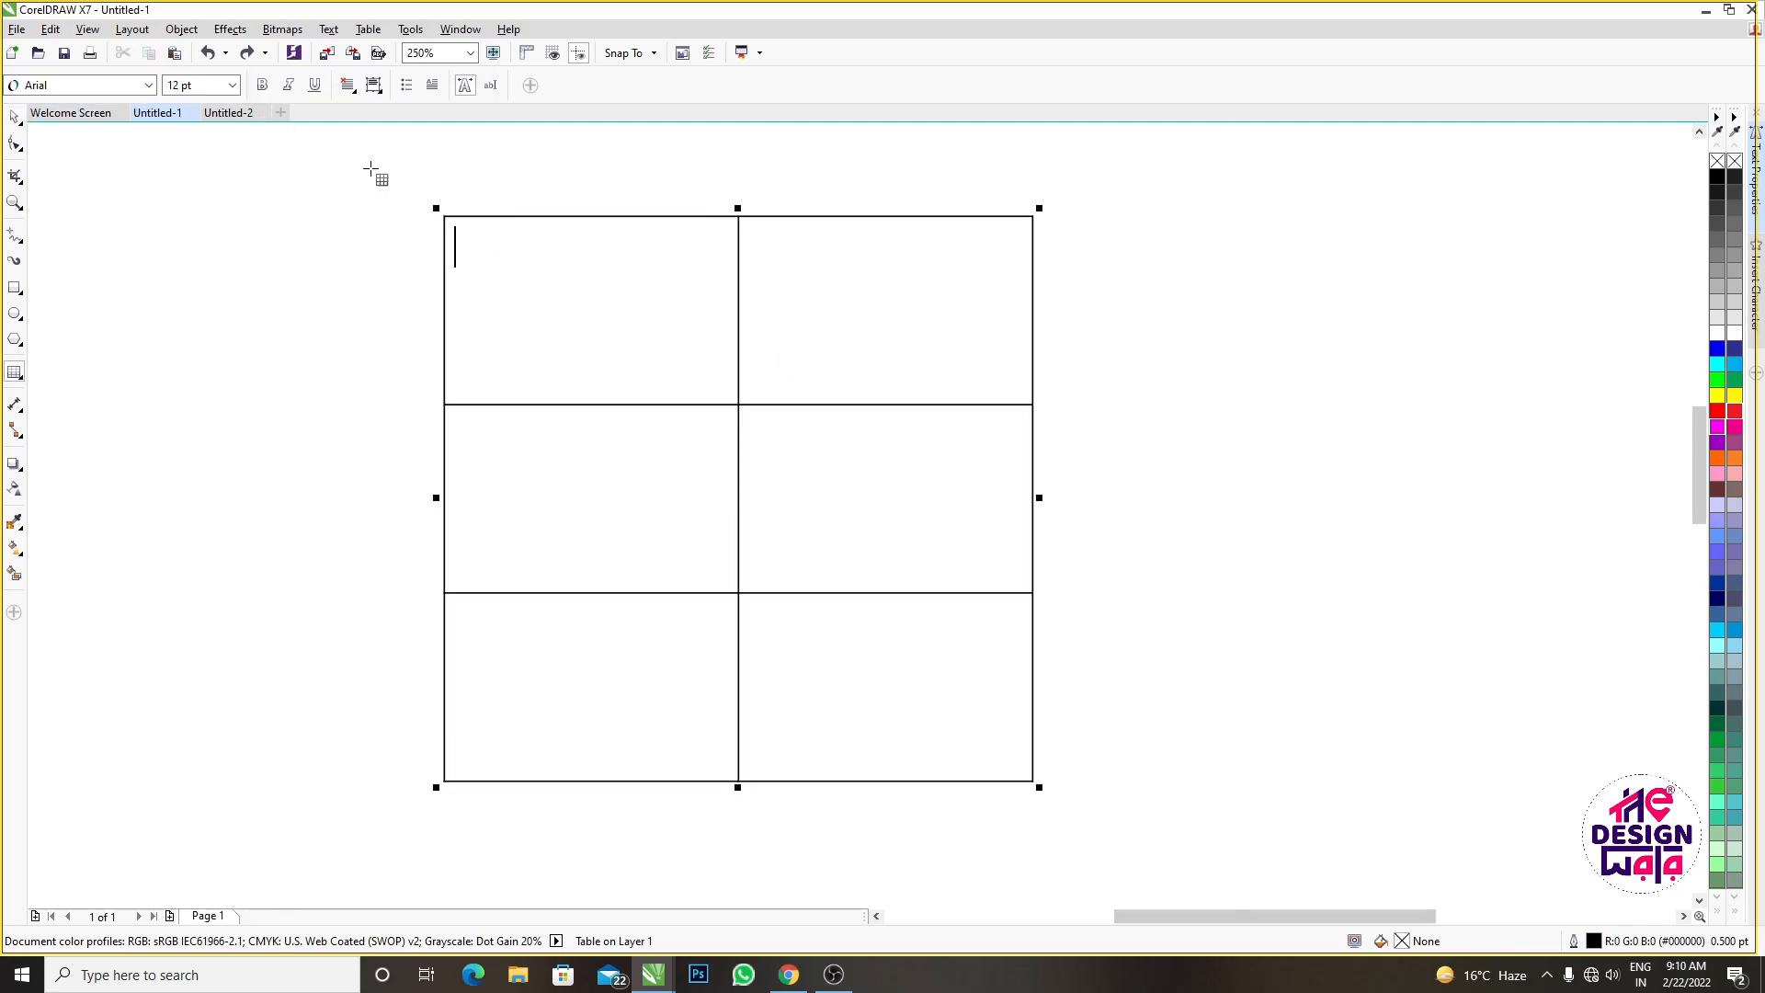
click(367, 30)
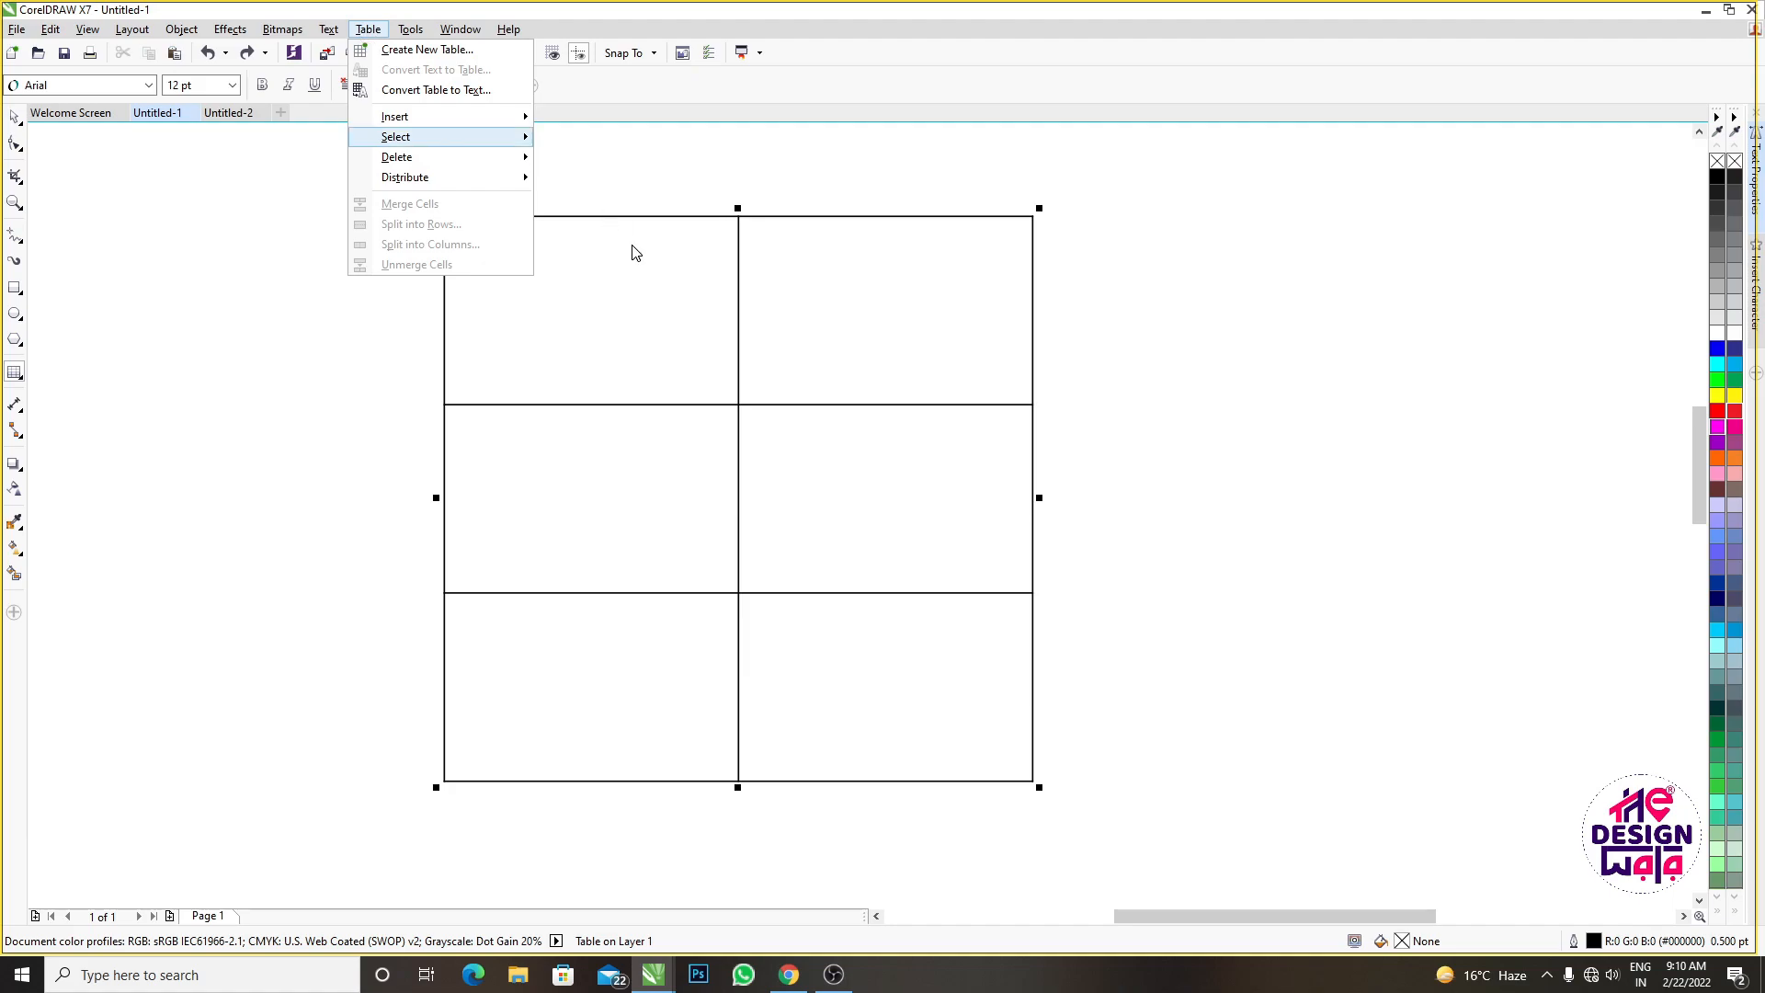
click(647, 263)
Split both cells of the table's top row into 5 rows and undo the split
drag(564, 241, 734, 363)
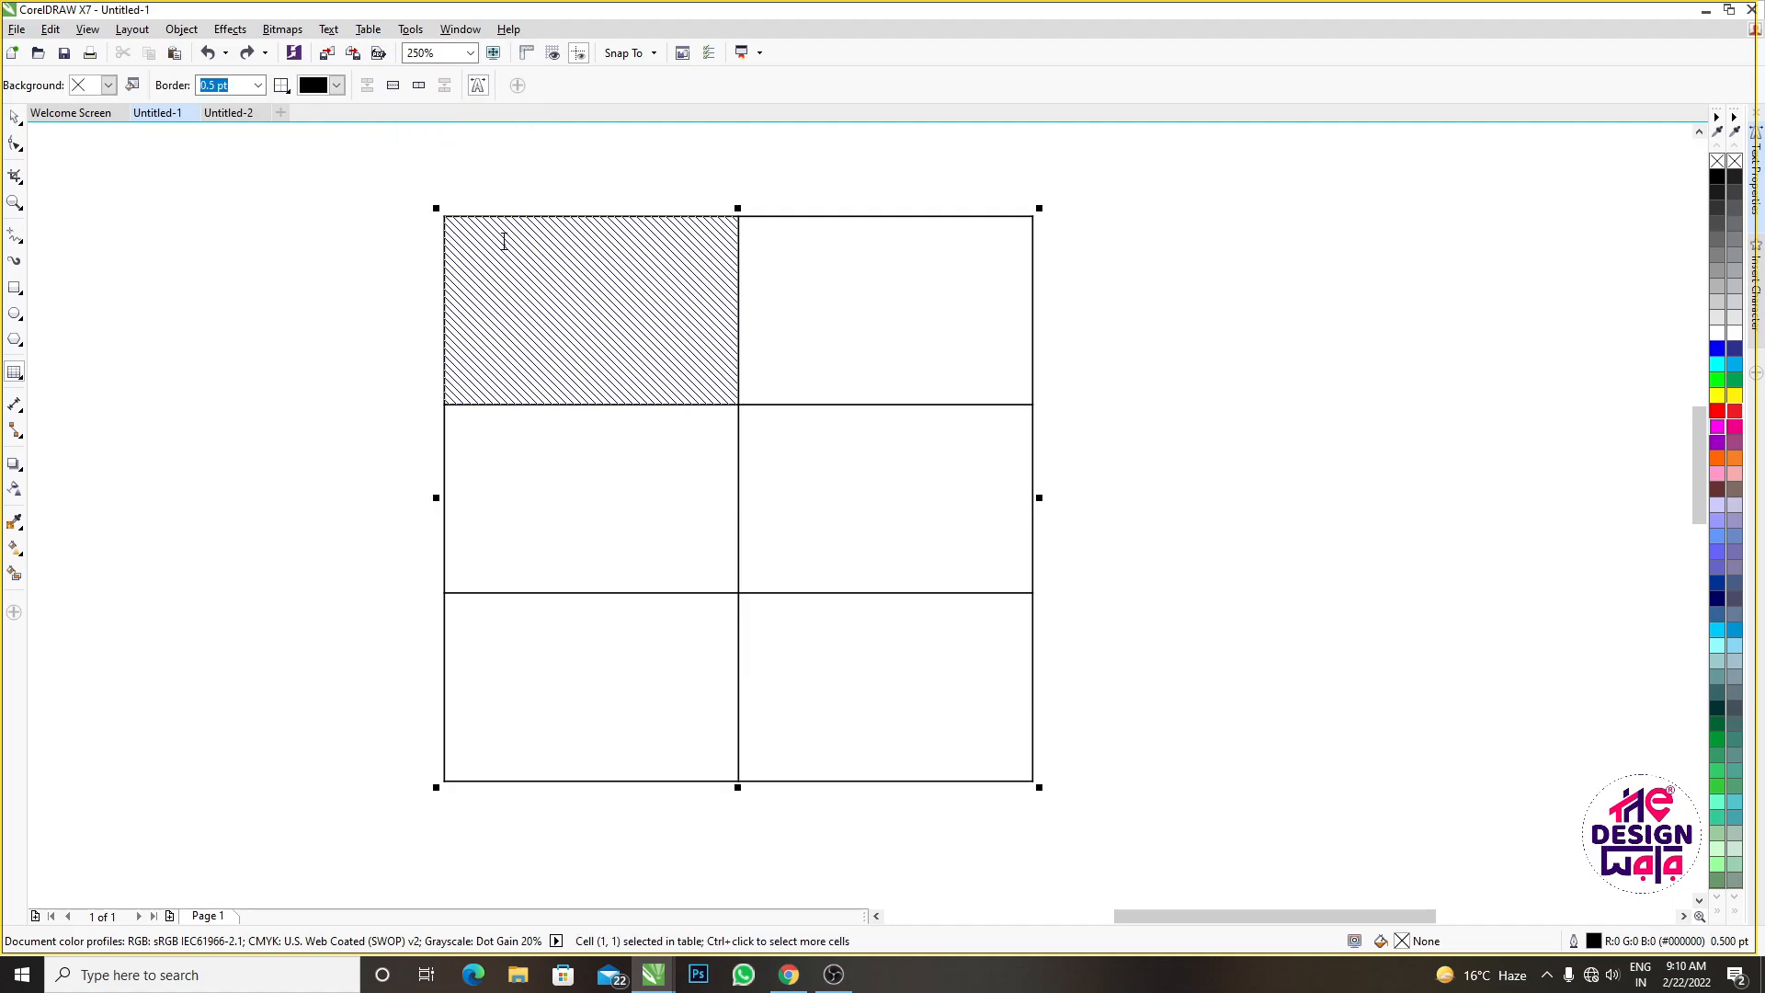
drag(576, 279, 861, 353)
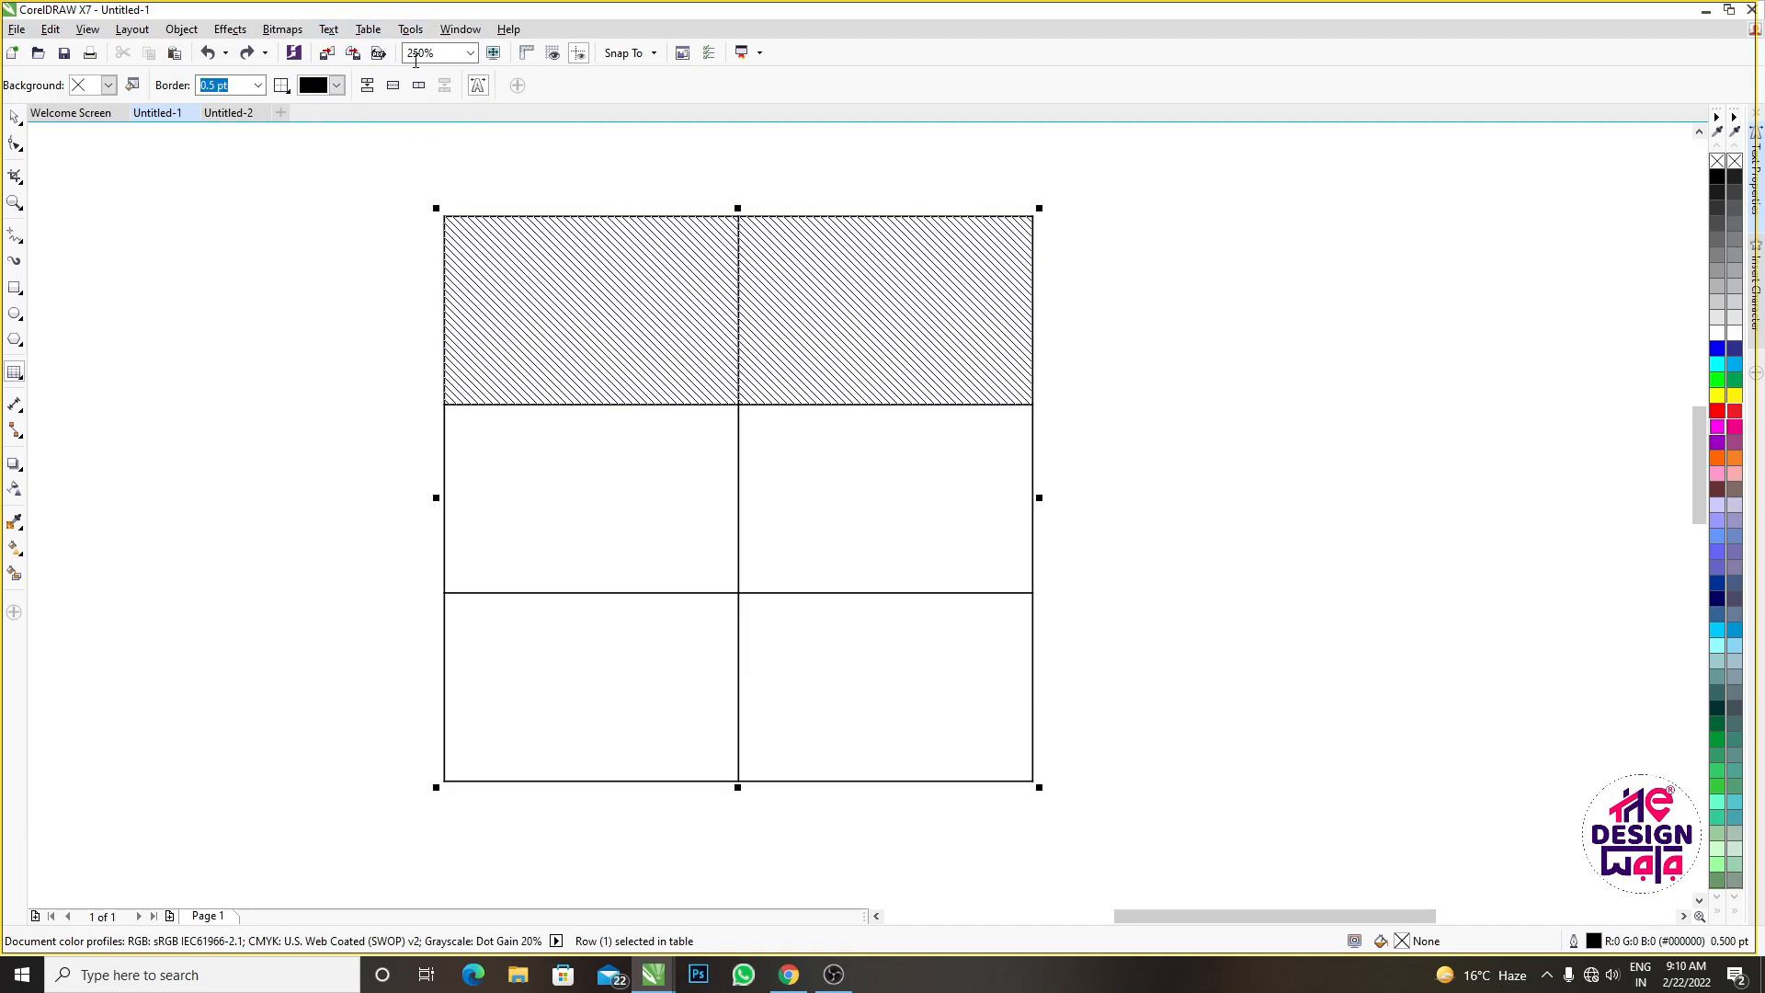
click(368, 30)
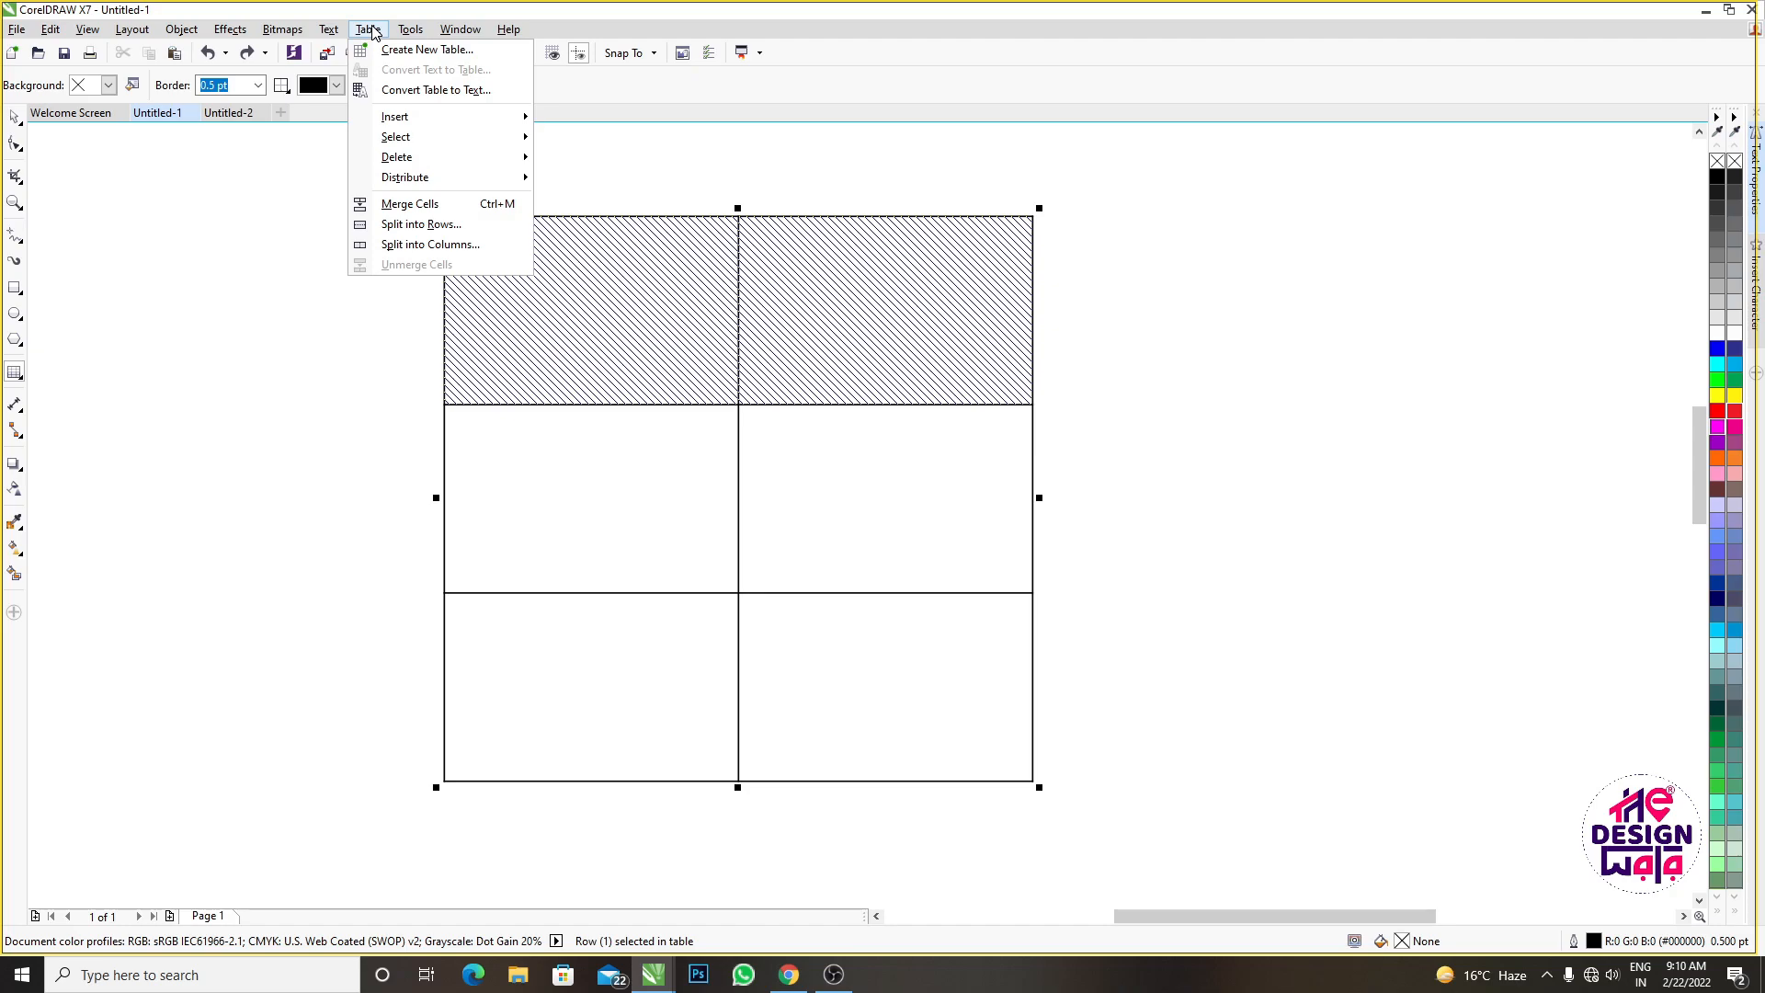
click(390, 226)
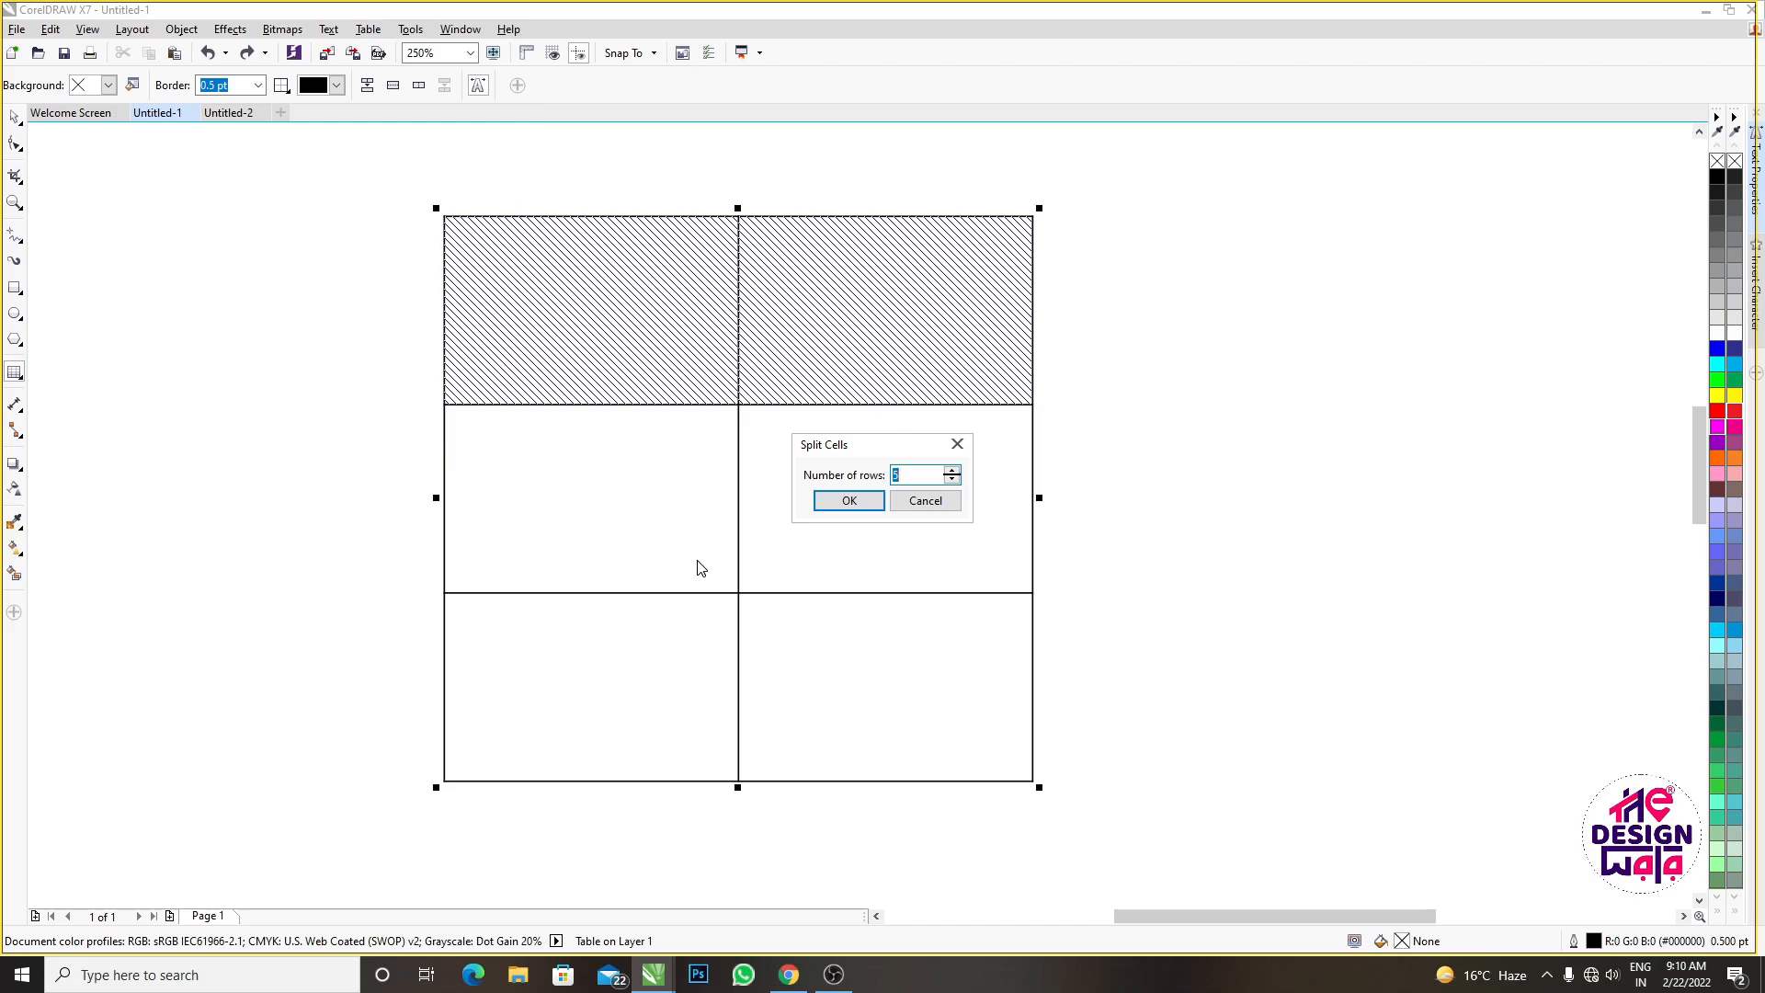
click(848, 500)
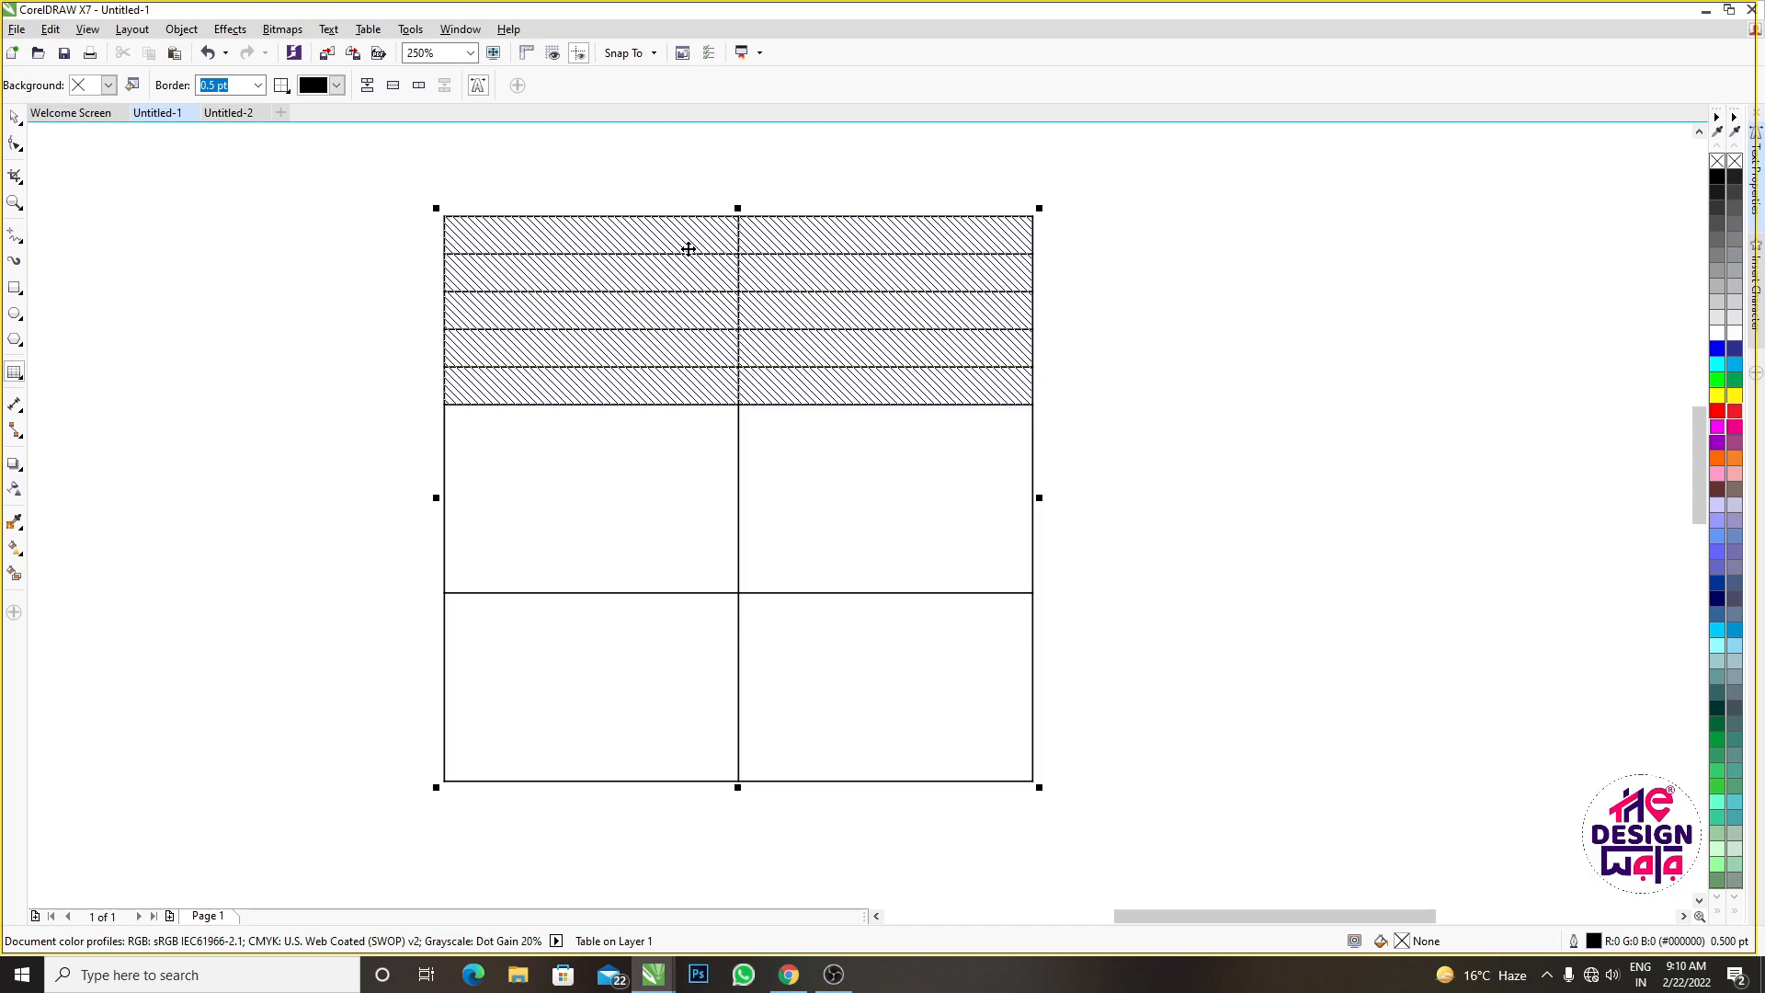
key(ctrl+z)
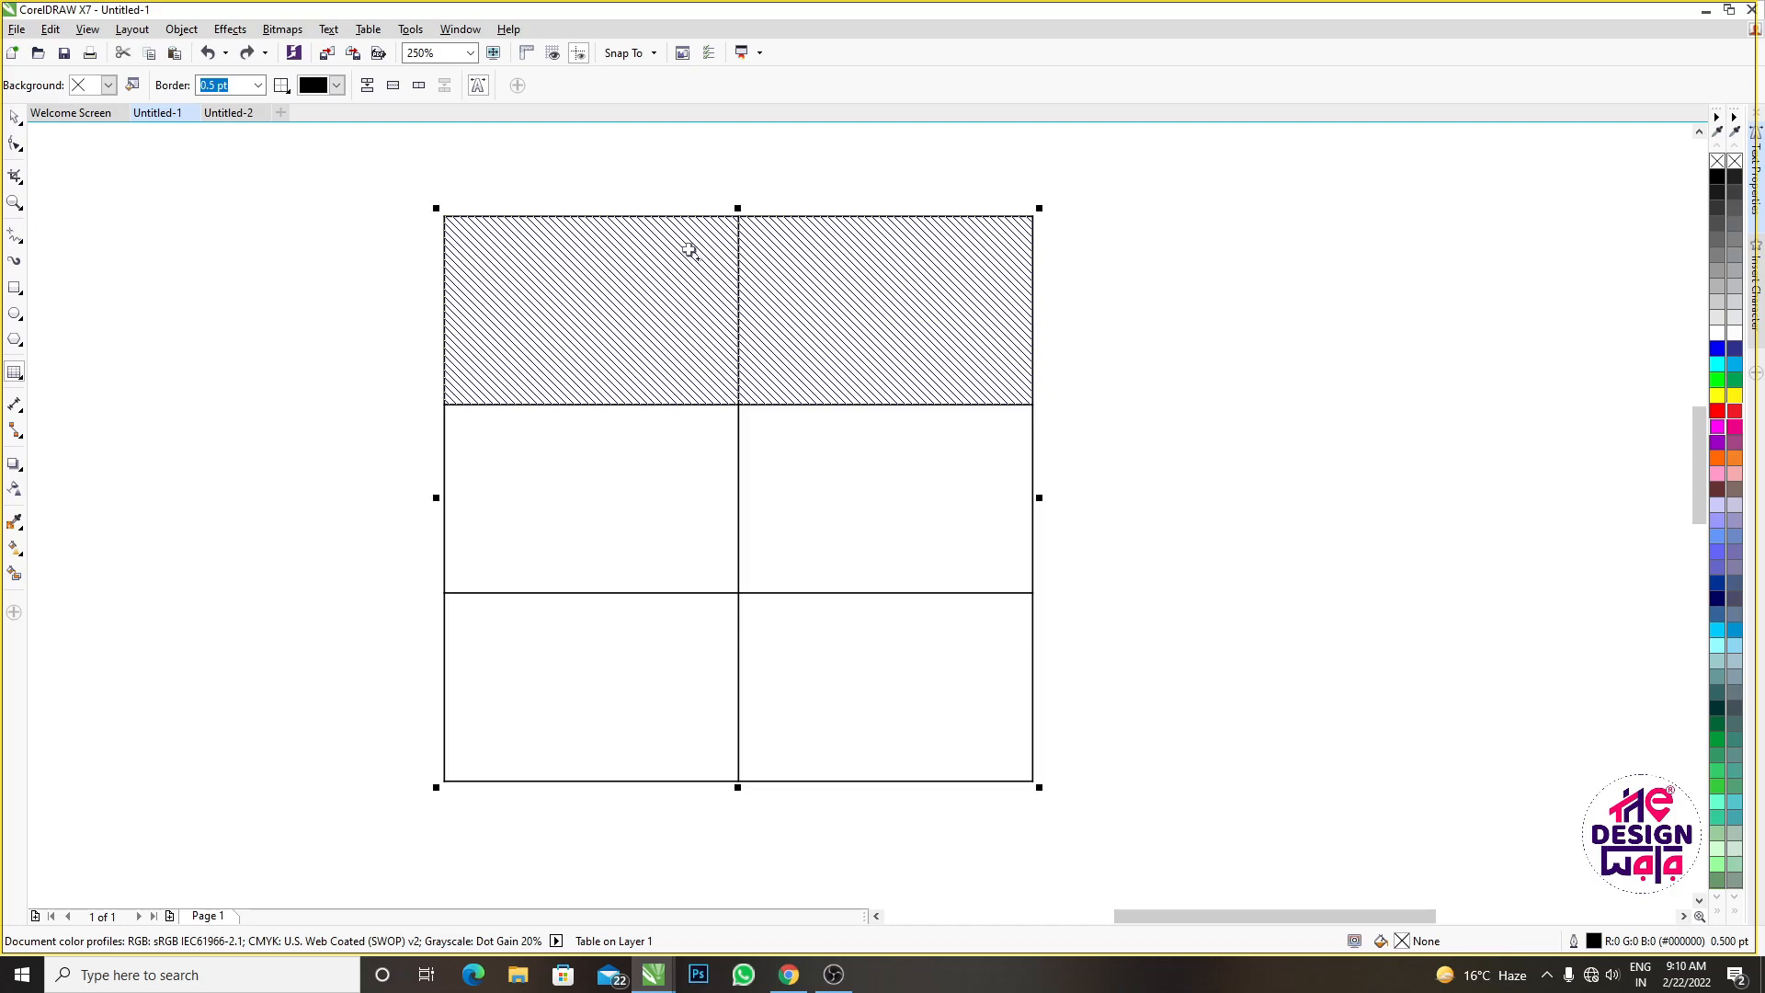
Select all three cells of the table's first column
click(367, 29)
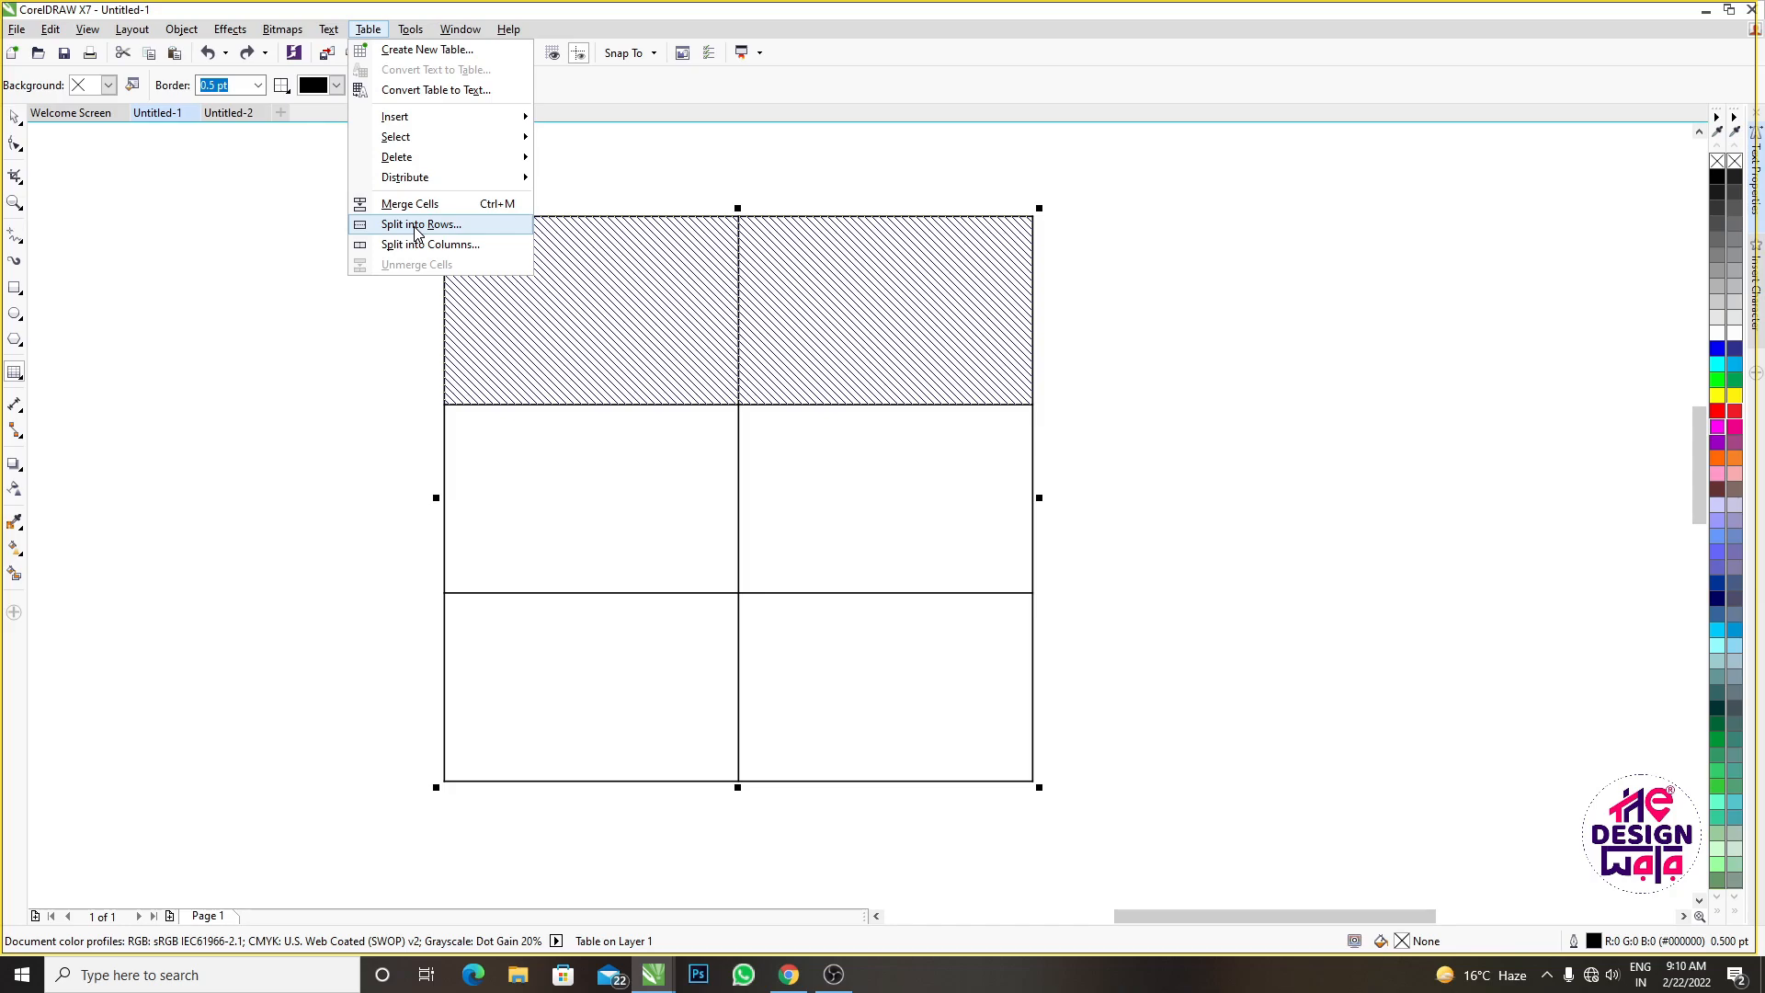
click(583, 382)
click(592, 346)
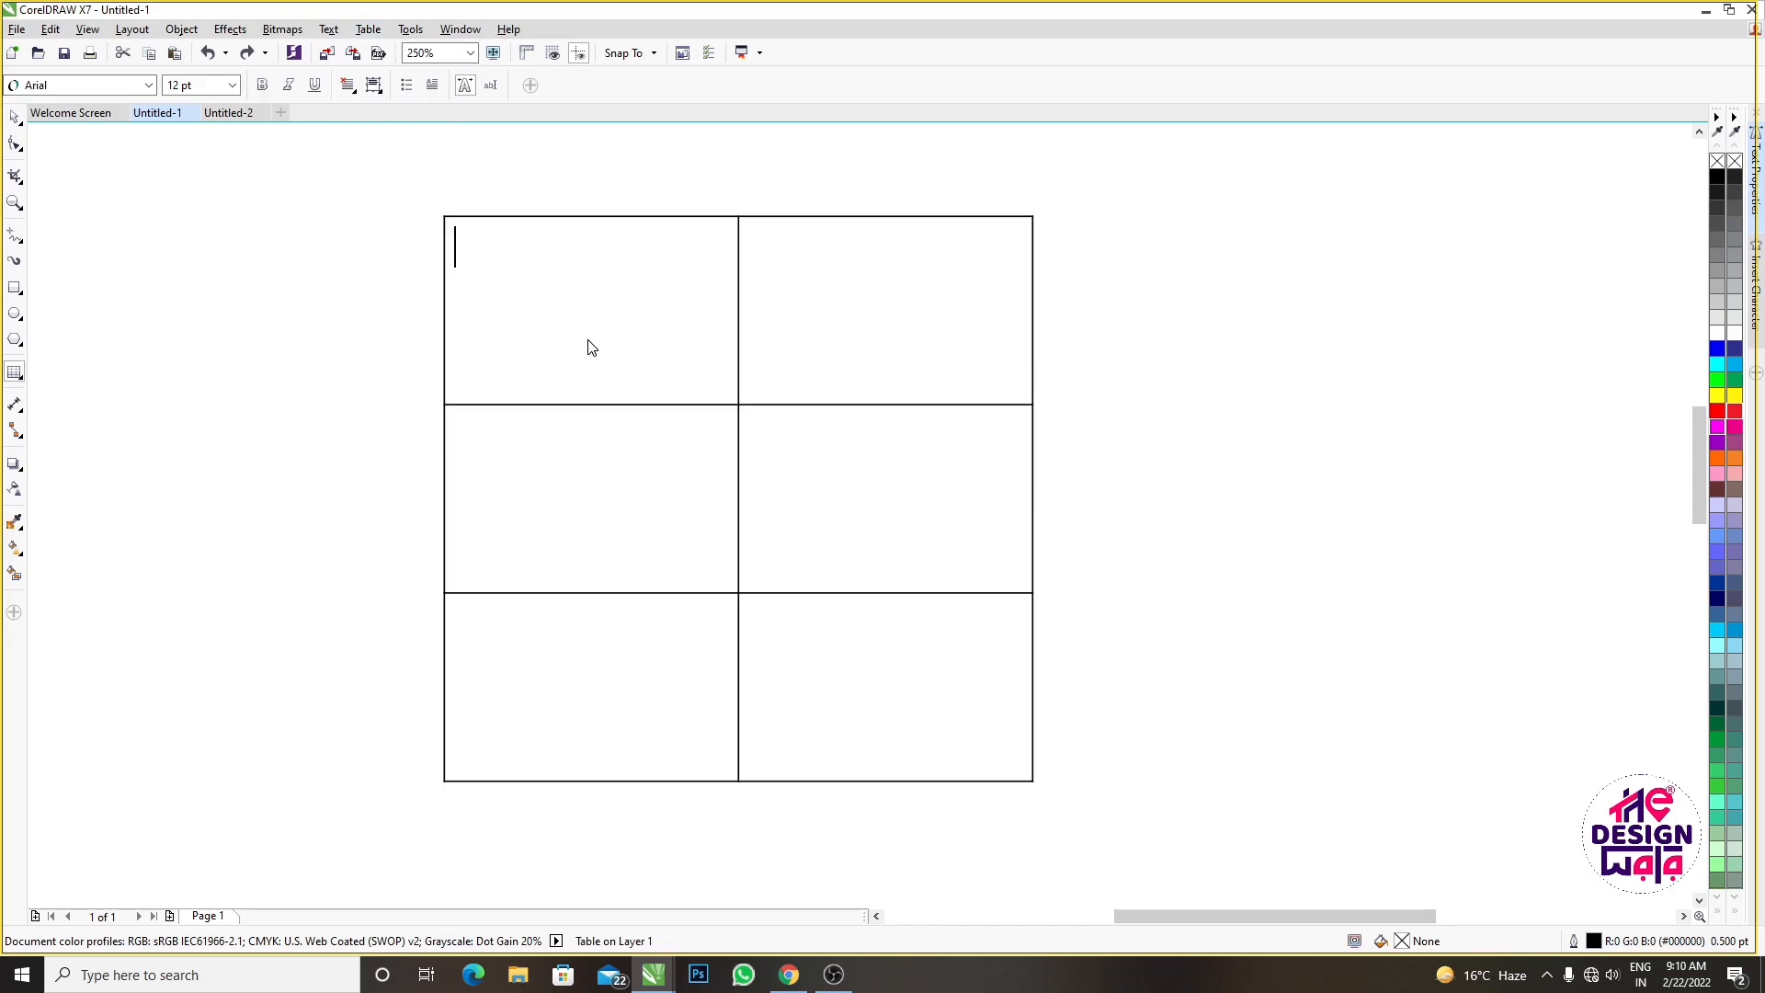
drag(591, 346, 563, 716)
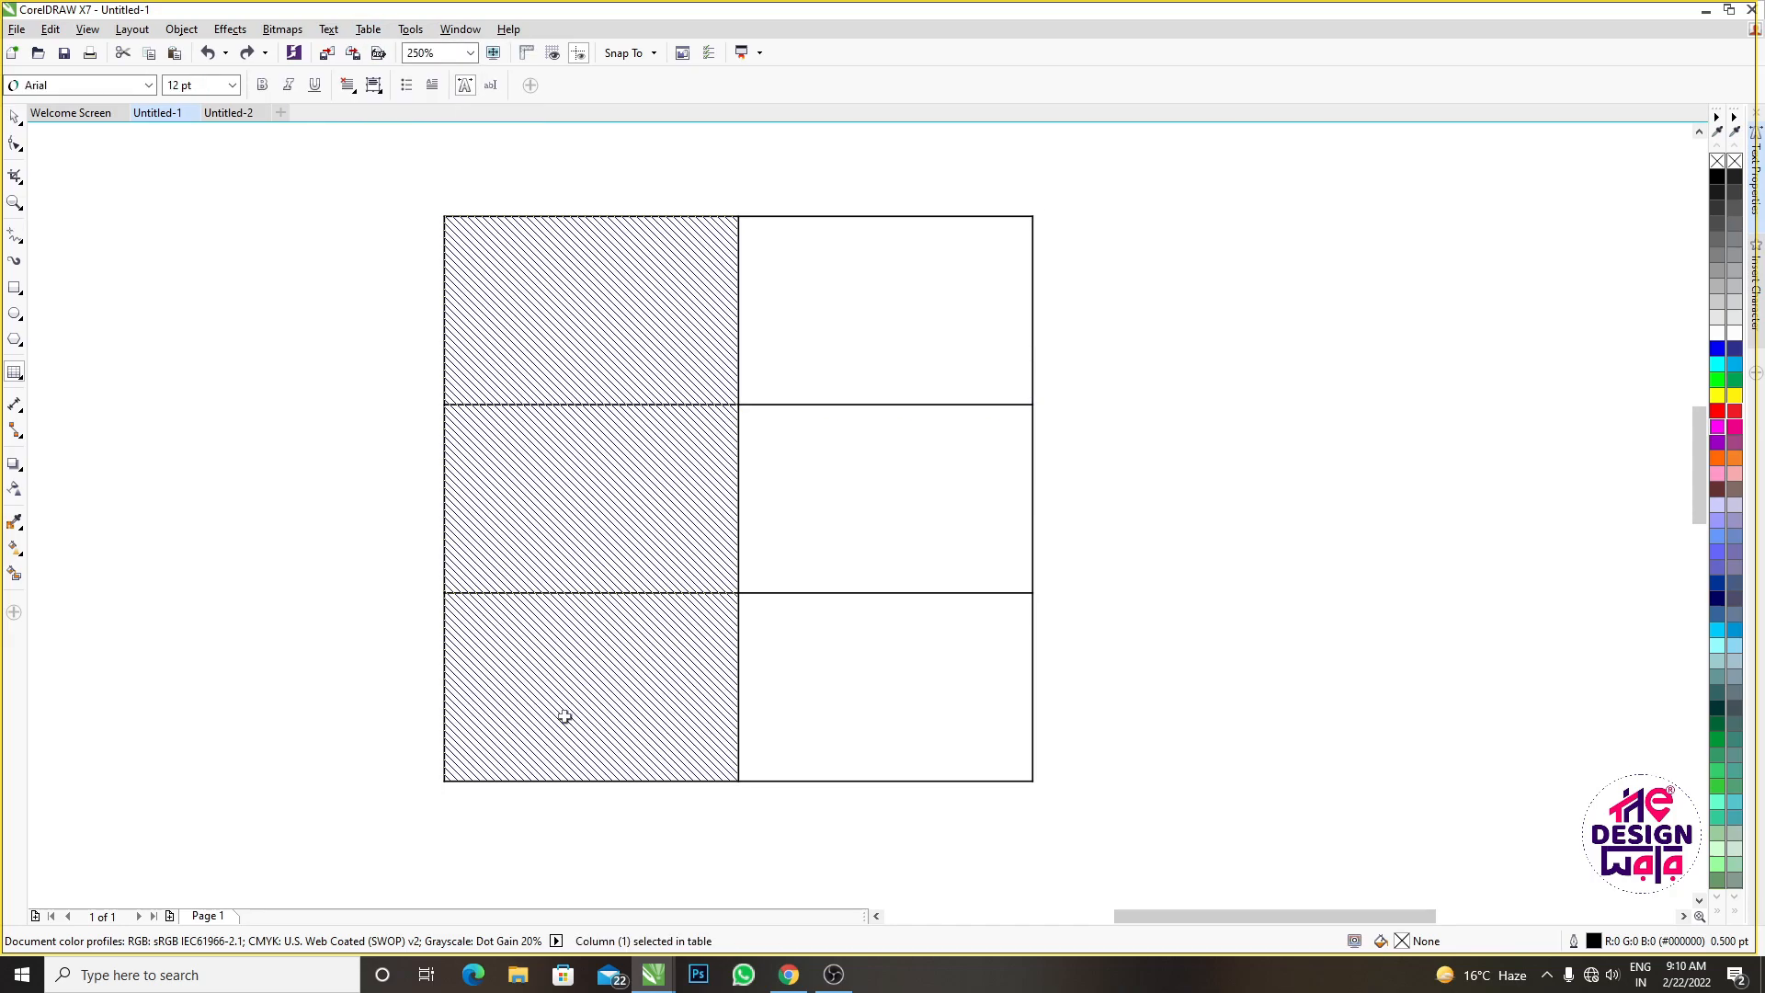
click(368, 29)
click(384, 229)
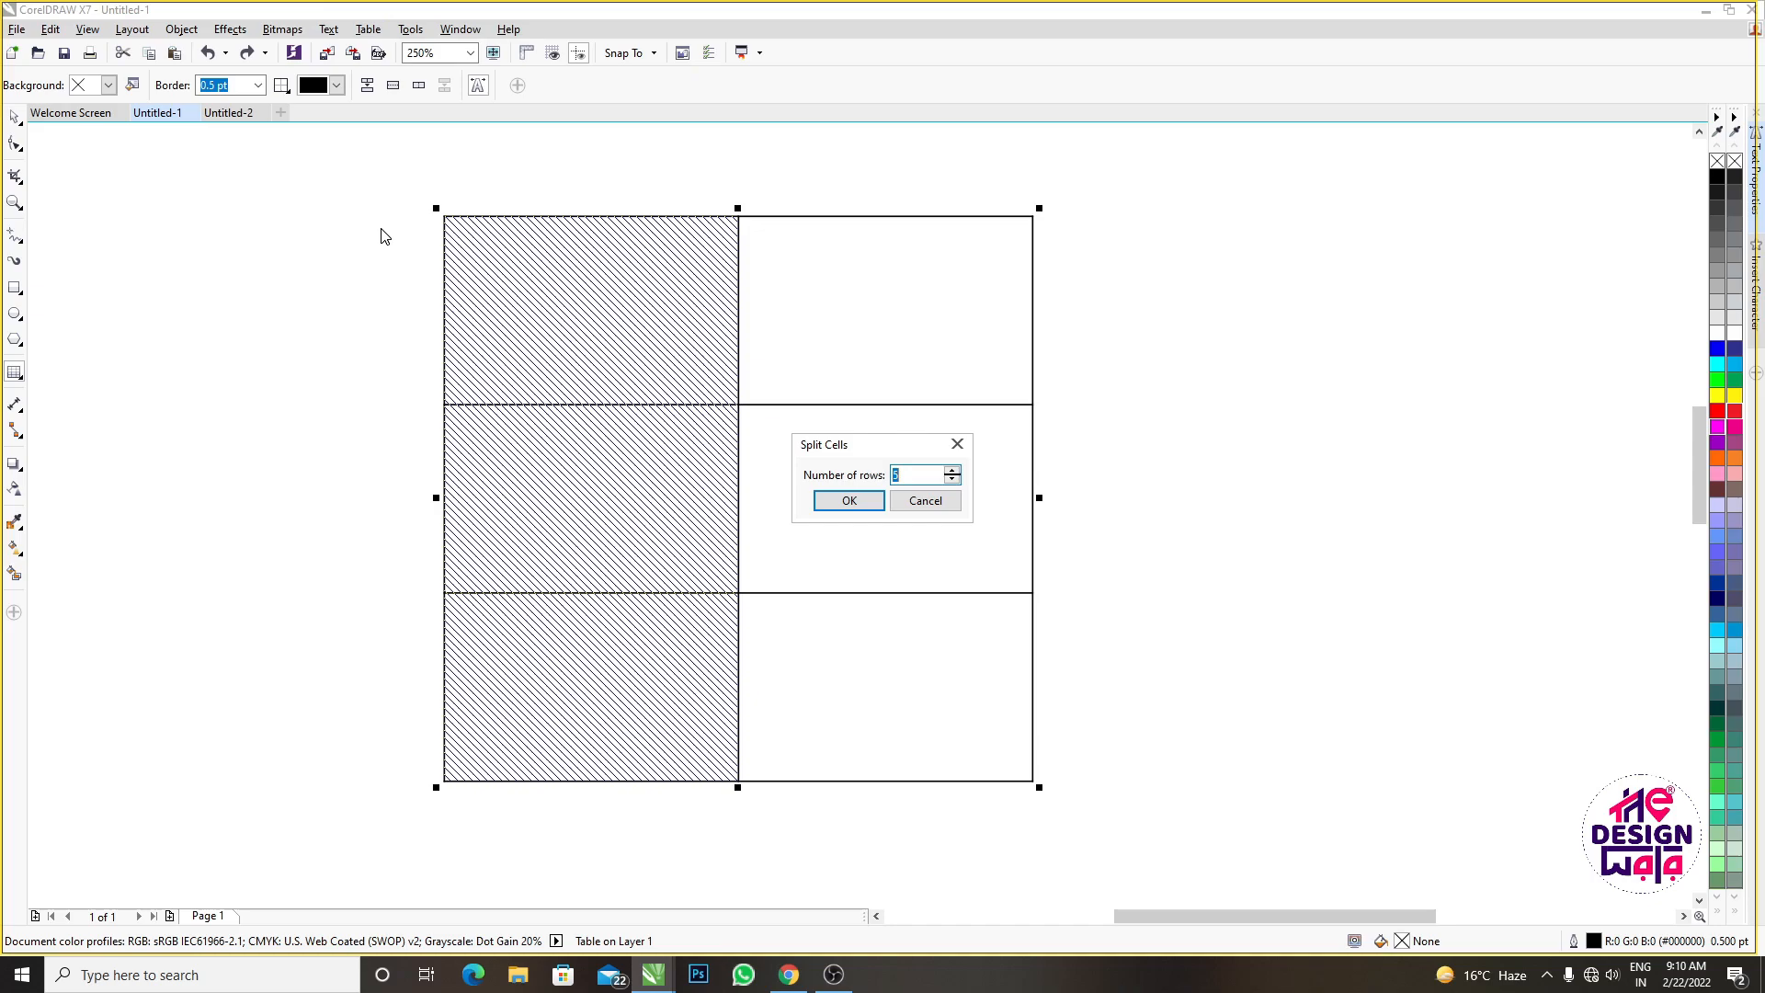
click(924, 501)
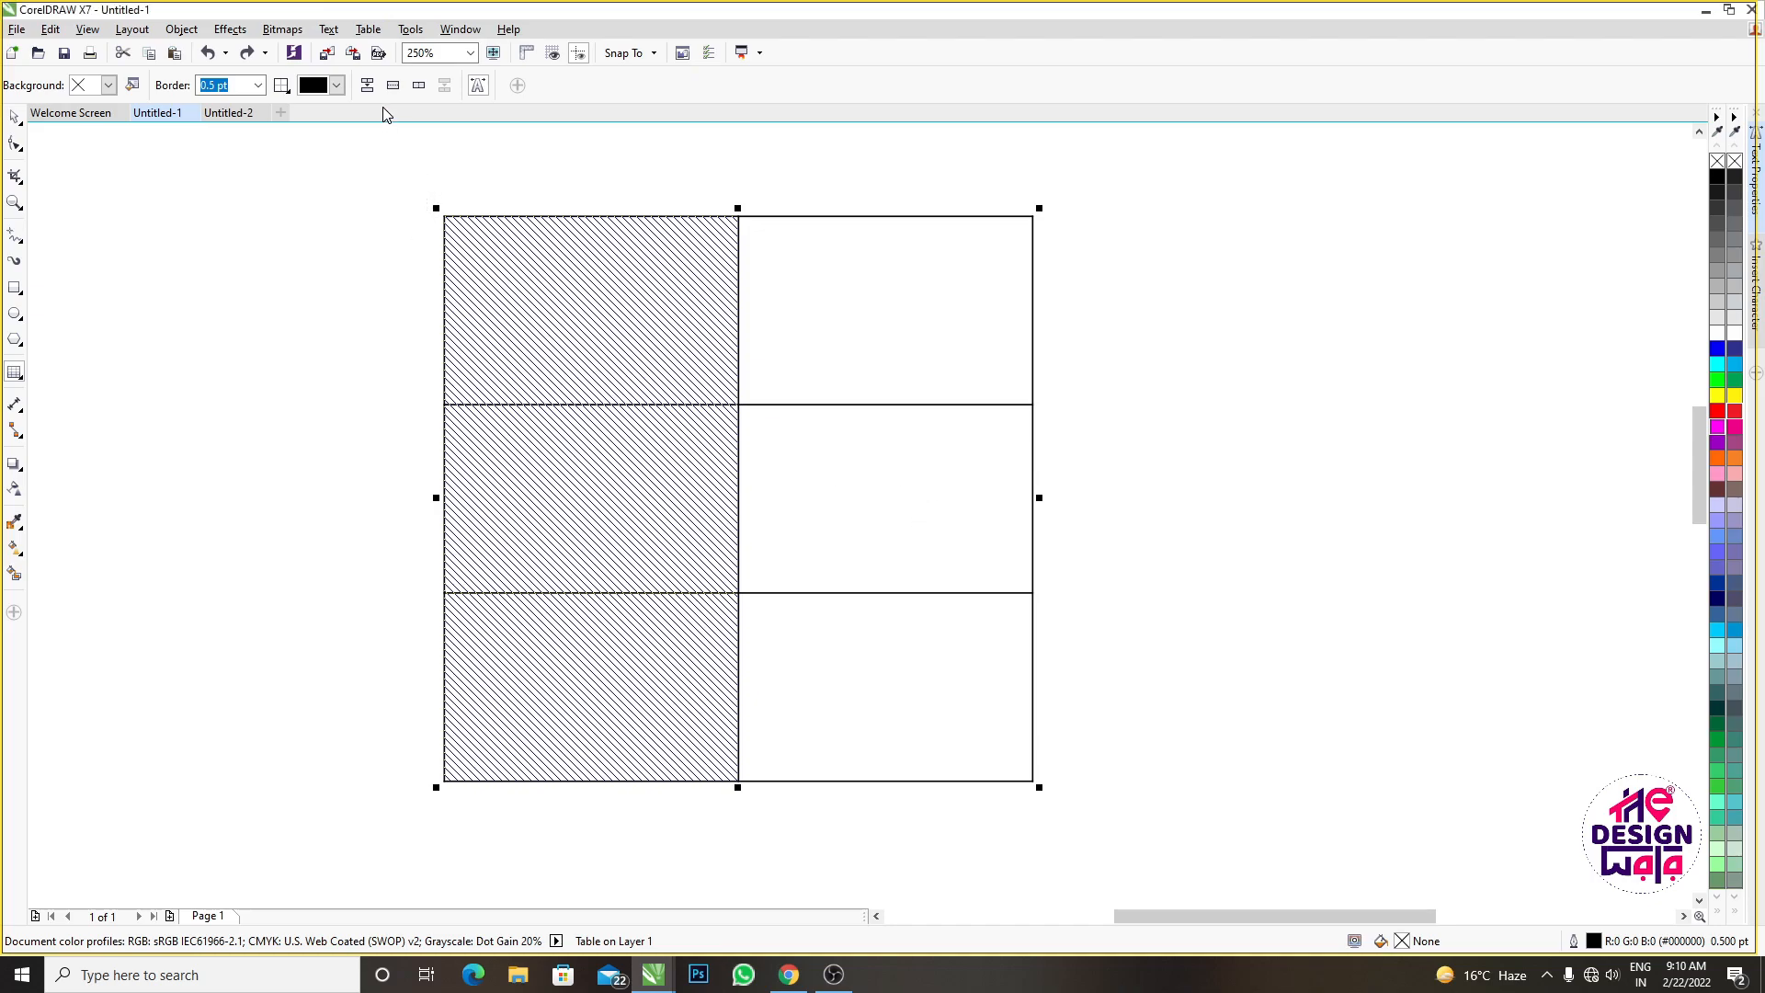
Split the selected first-column cells into 2 columns and place the text cursor in the adjacent top-row cell
click(373, 29)
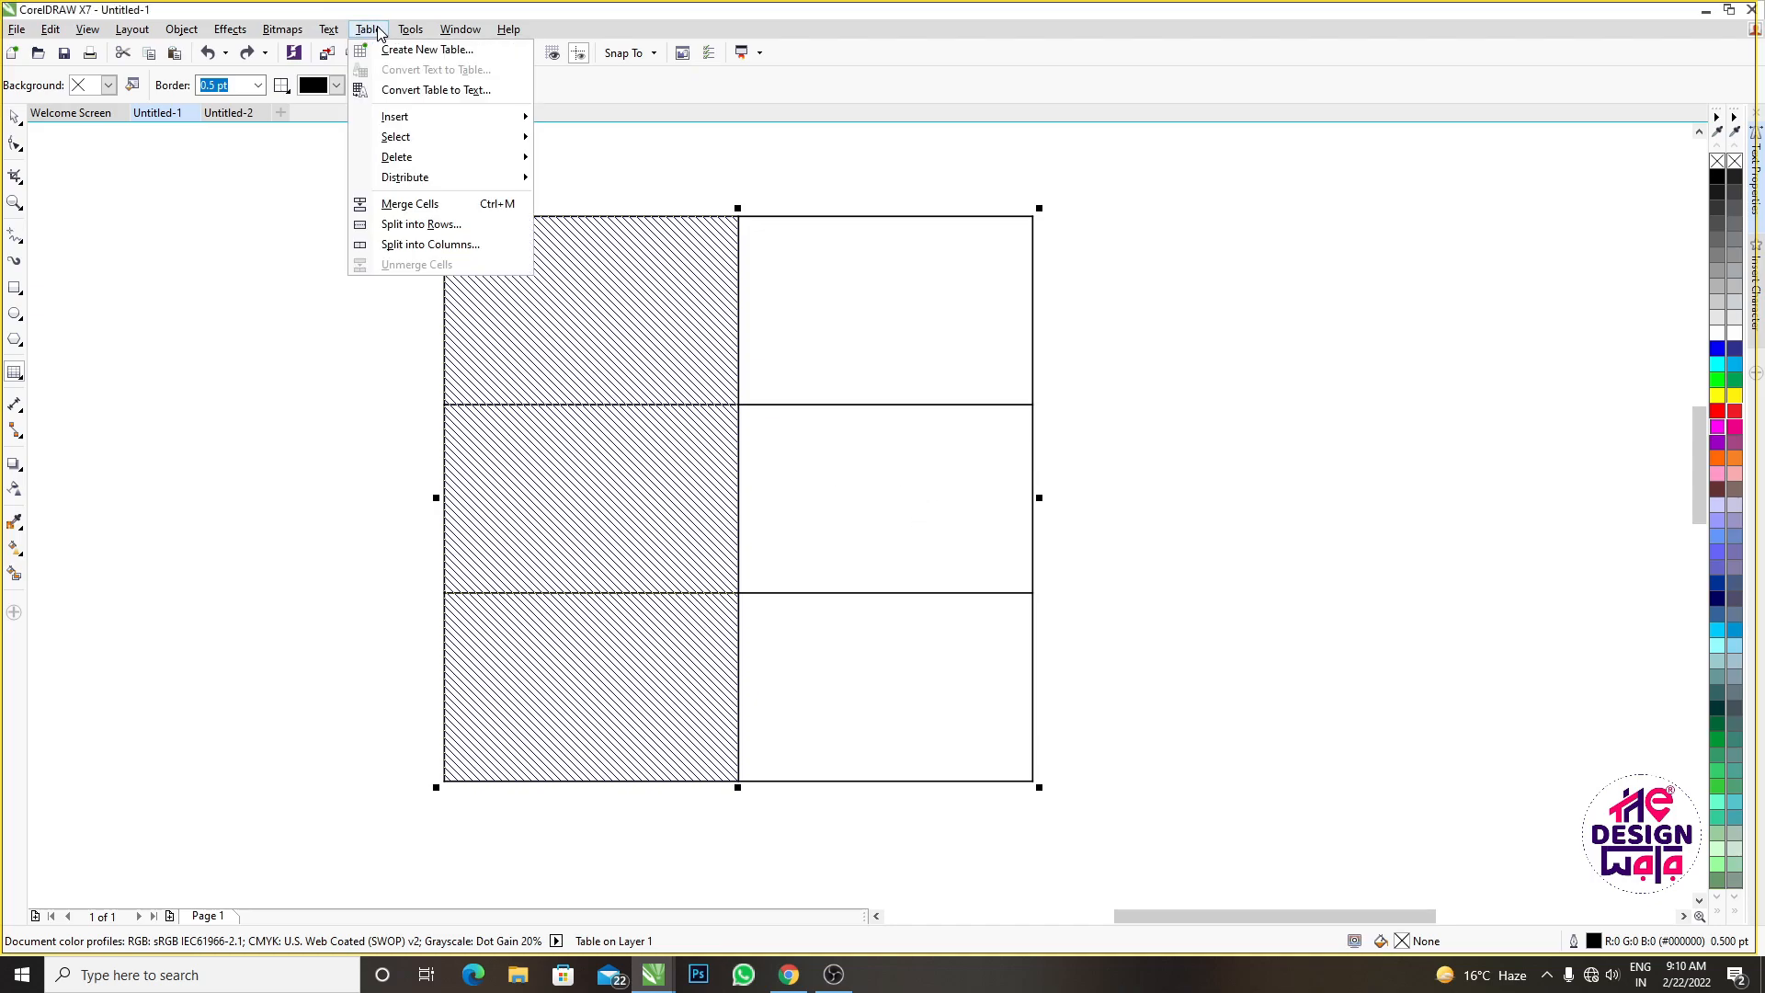
click(413, 248)
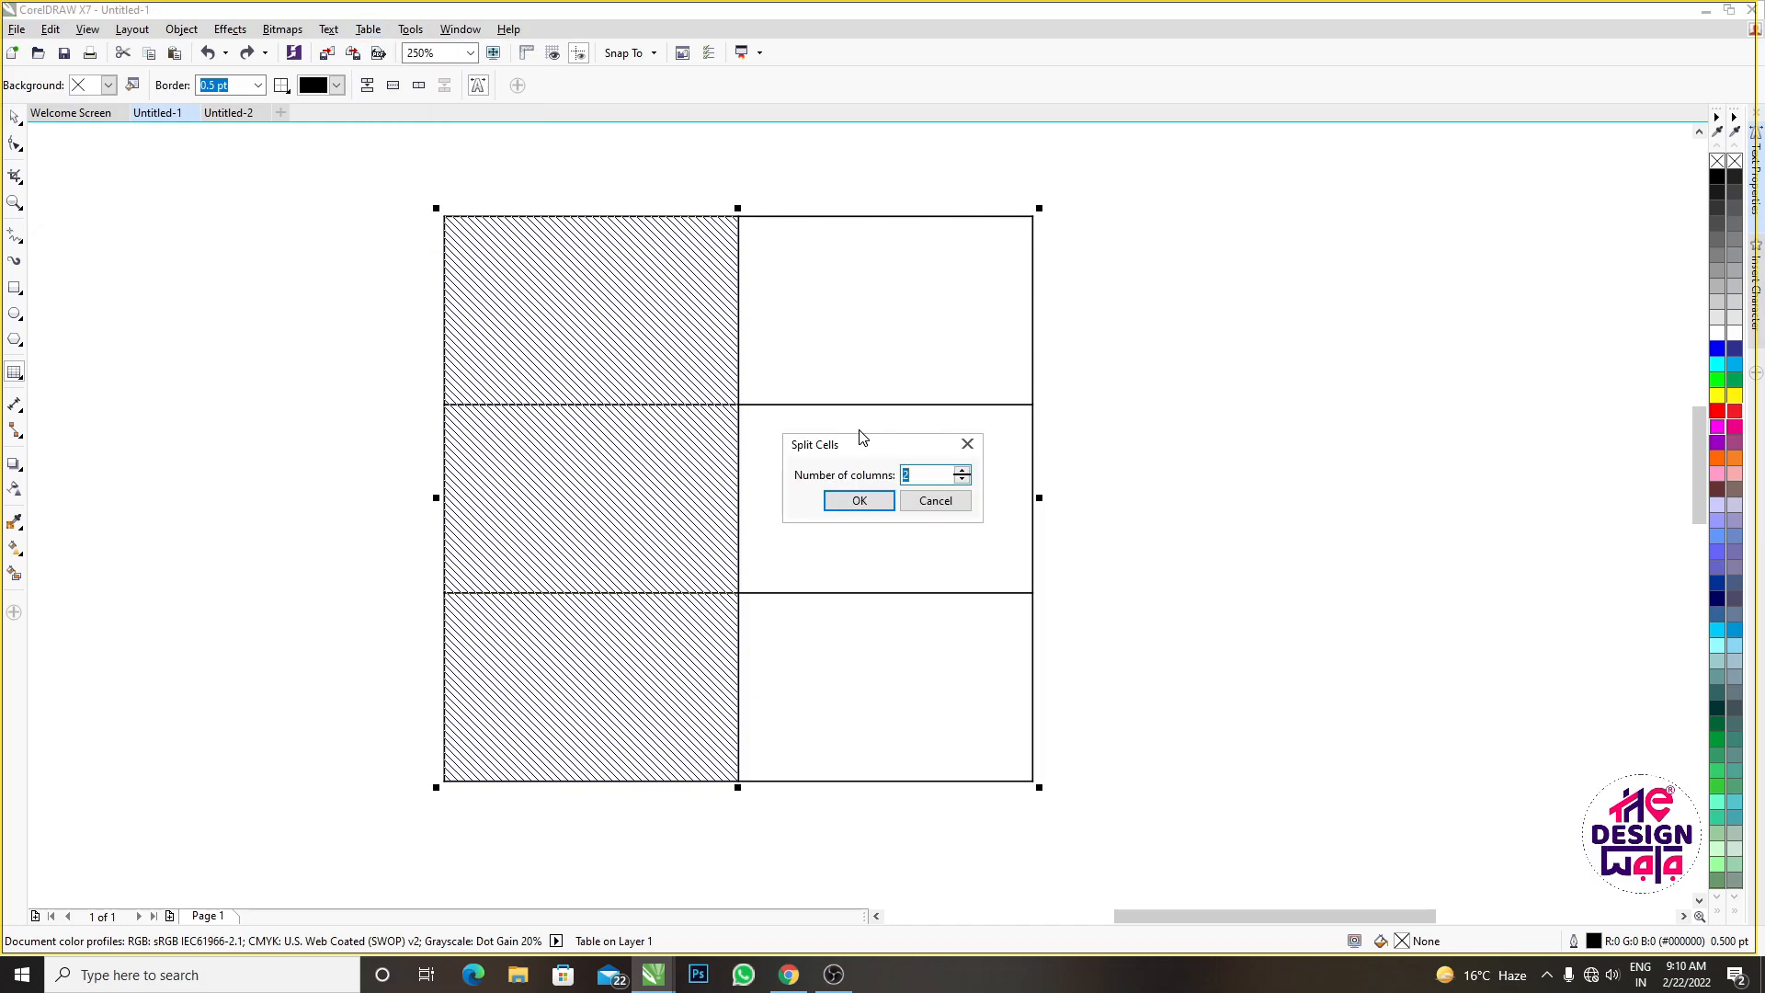
click(874, 501)
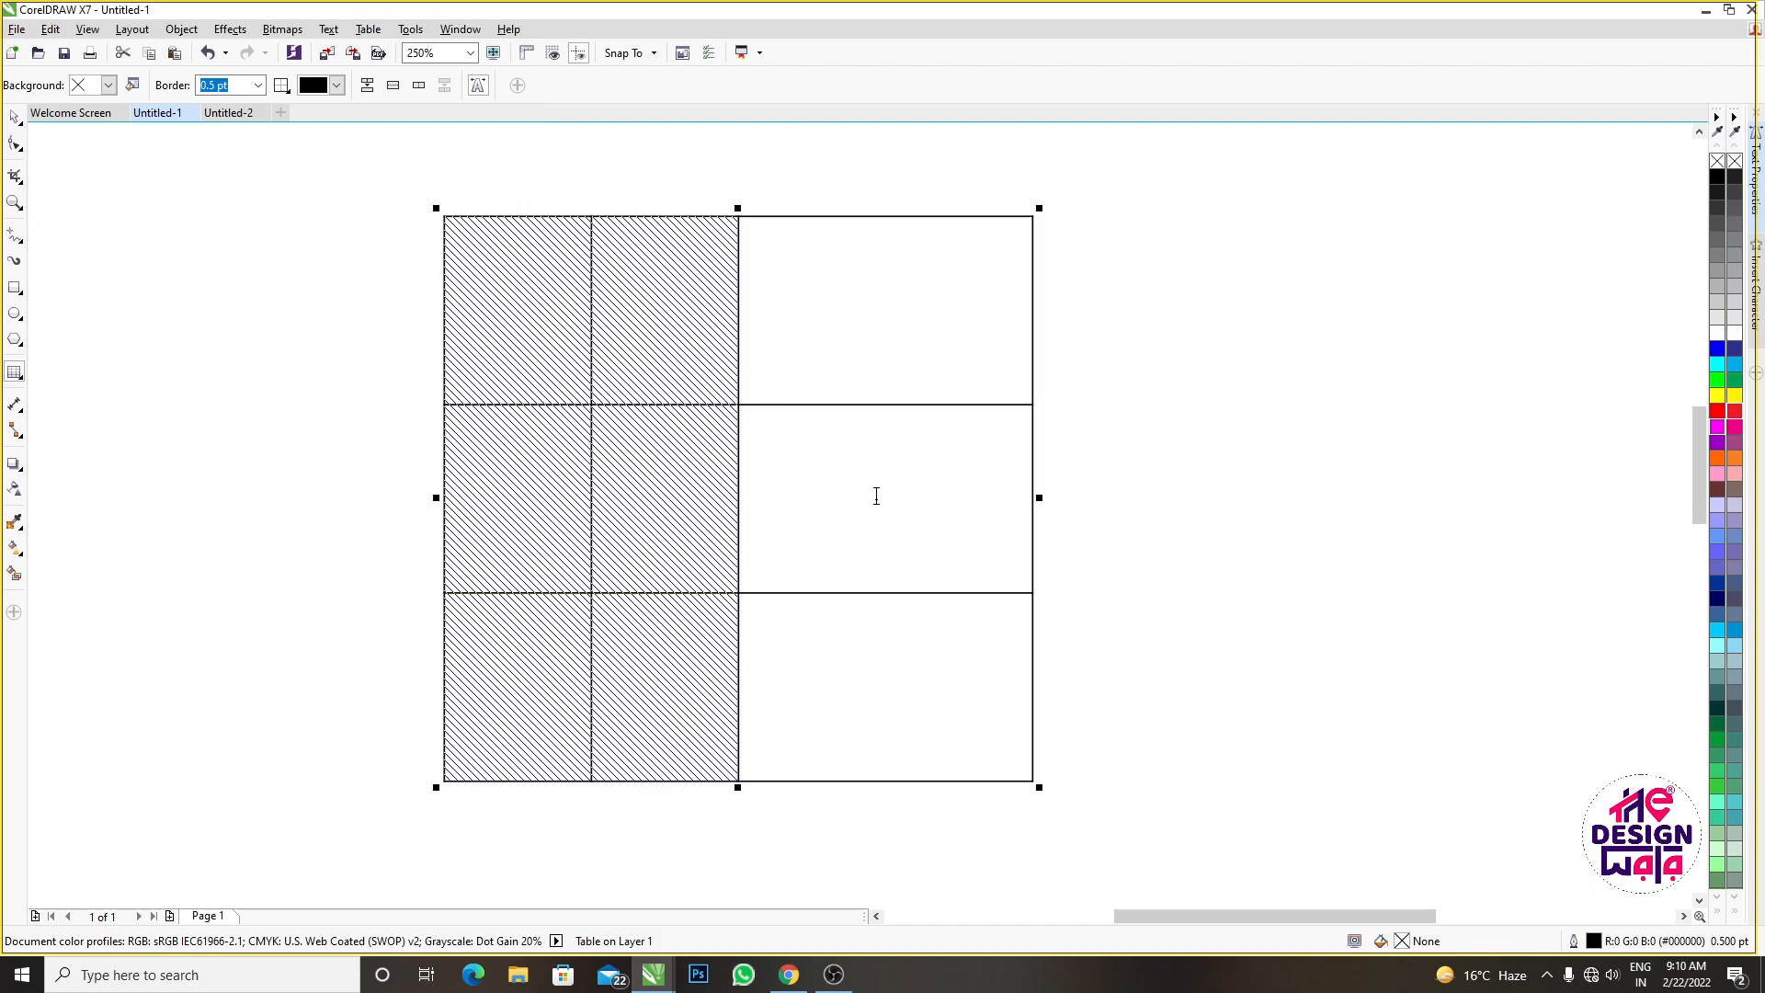
click(830, 361)
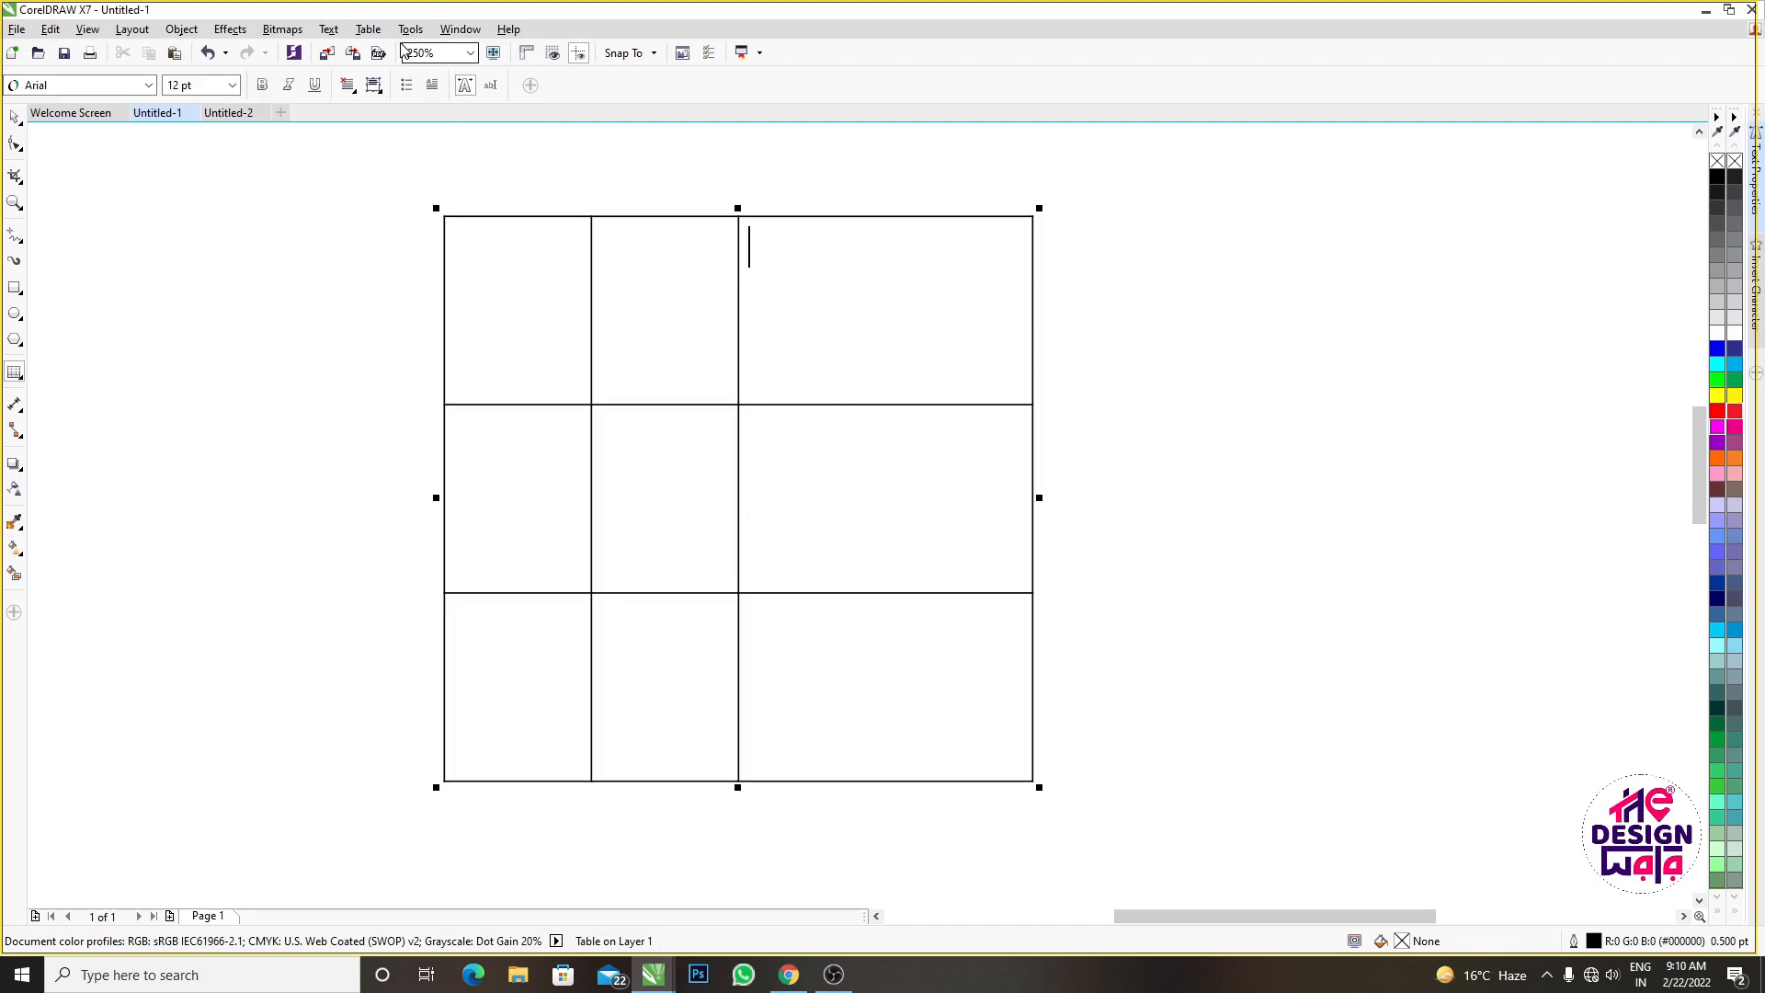
Select all six cells in the table's first two columns
click(369, 29)
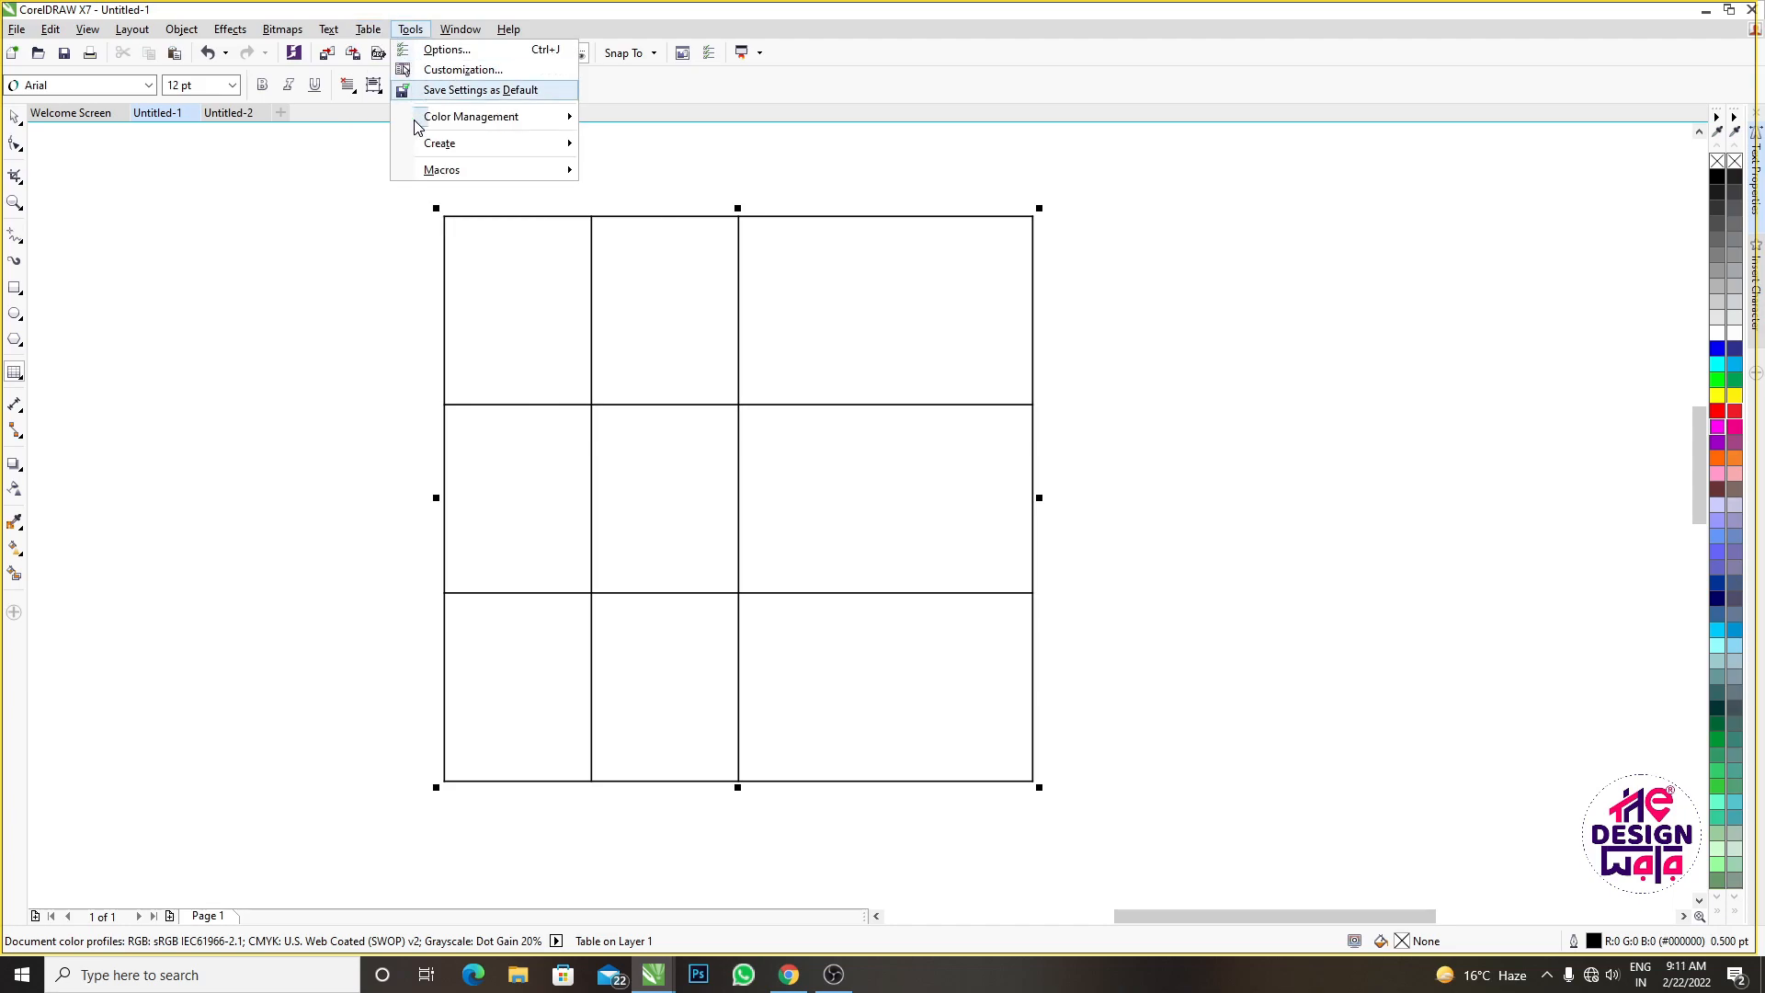
click(500, 307)
drag(493, 280, 685, 715)
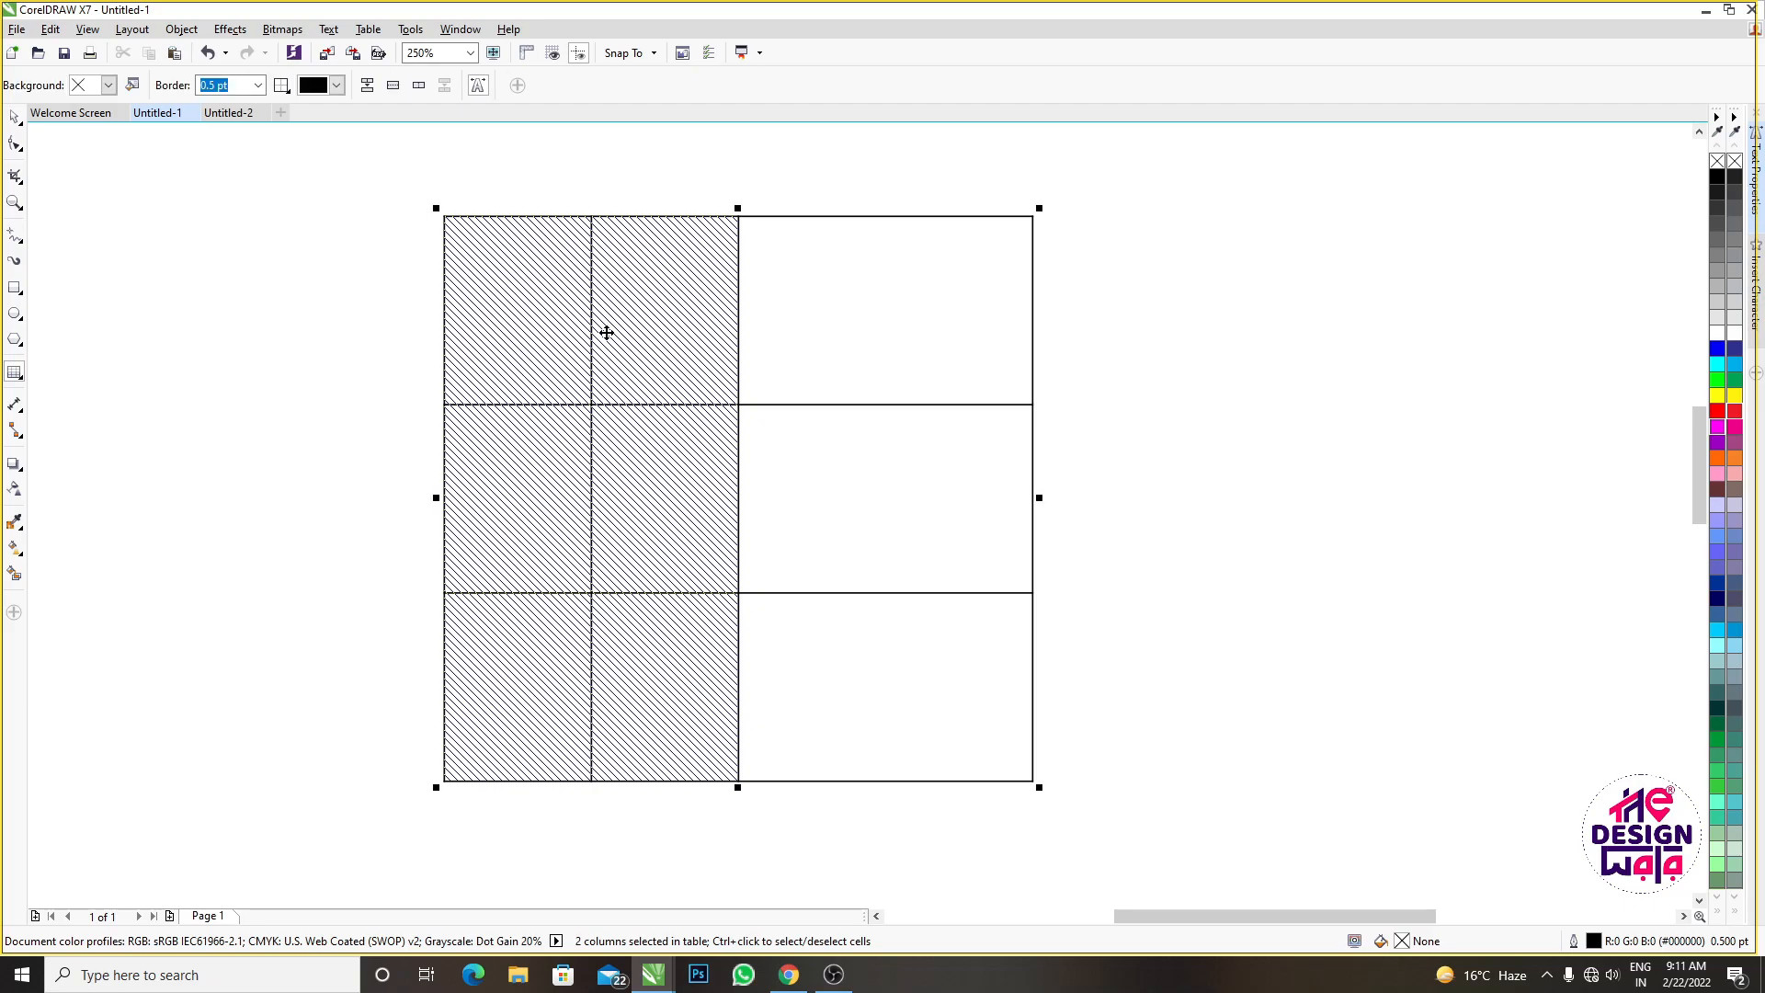
Merge the upper two cells of the table's last column and unmerge them again
click(807, 289)
mouse_move(689, 284)
mouse_down()
mouse_move(764, 295)
mouse_move(823, 516)
mouse_up()
click(819, 281)
click(368, 30)
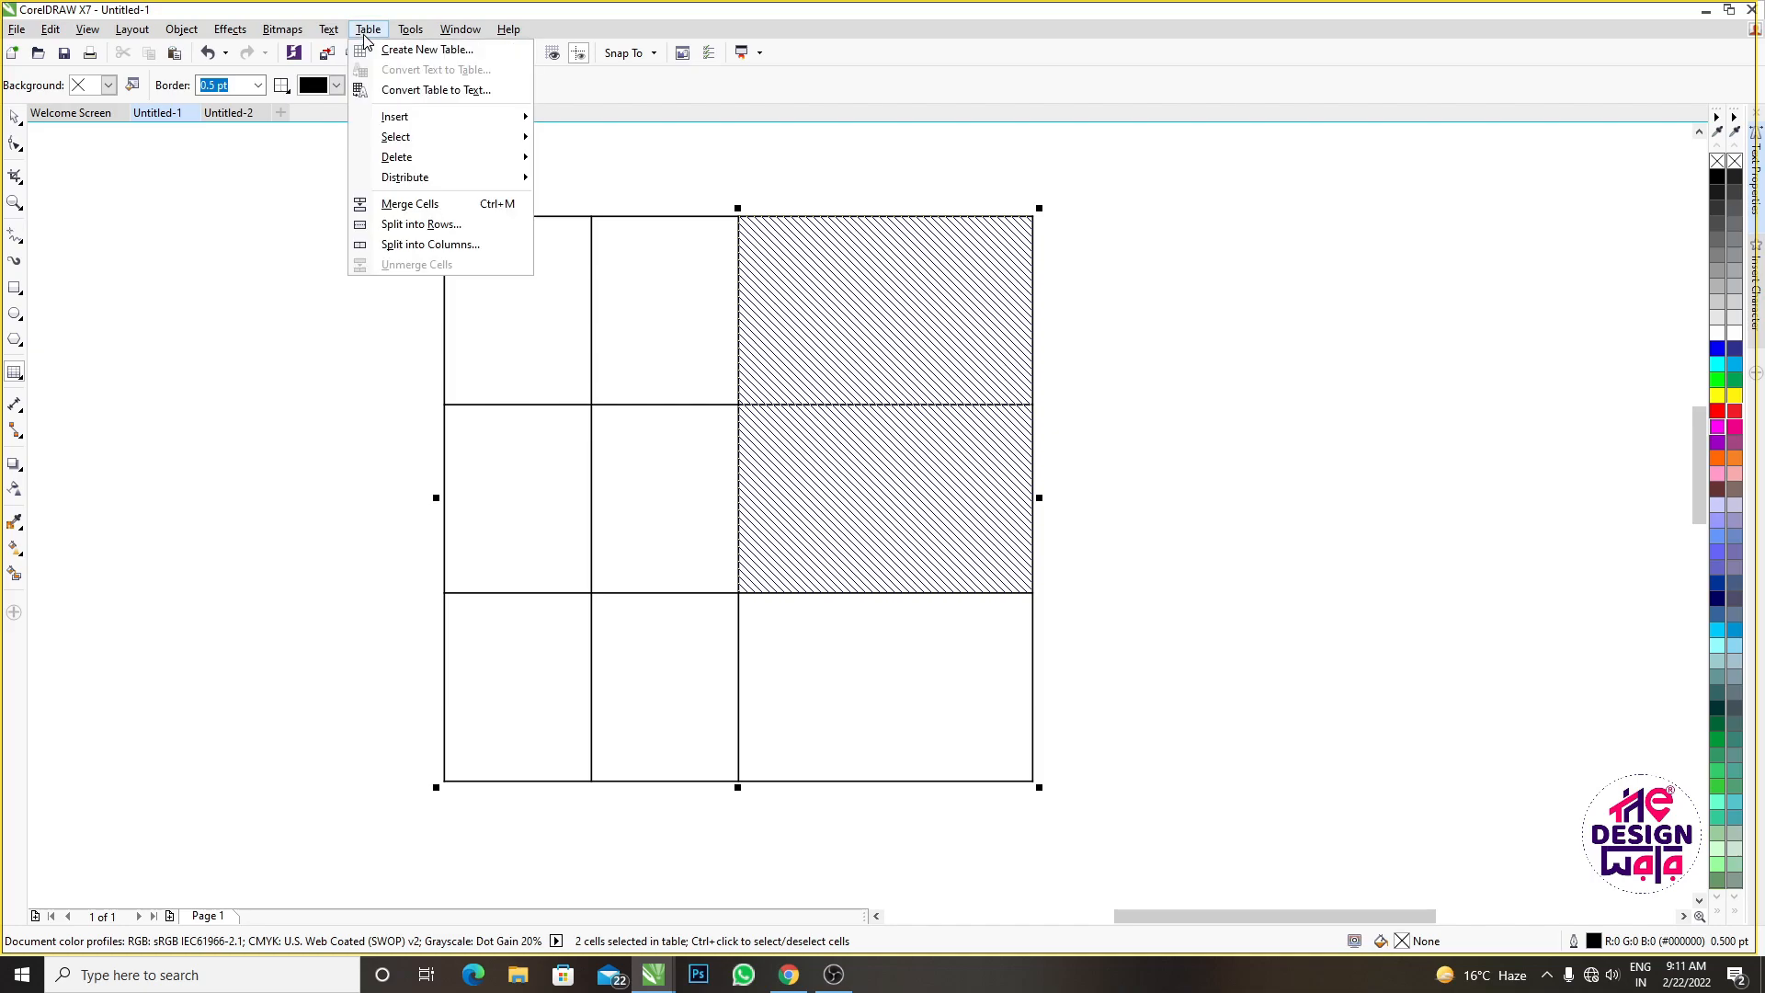
click(410, 203)
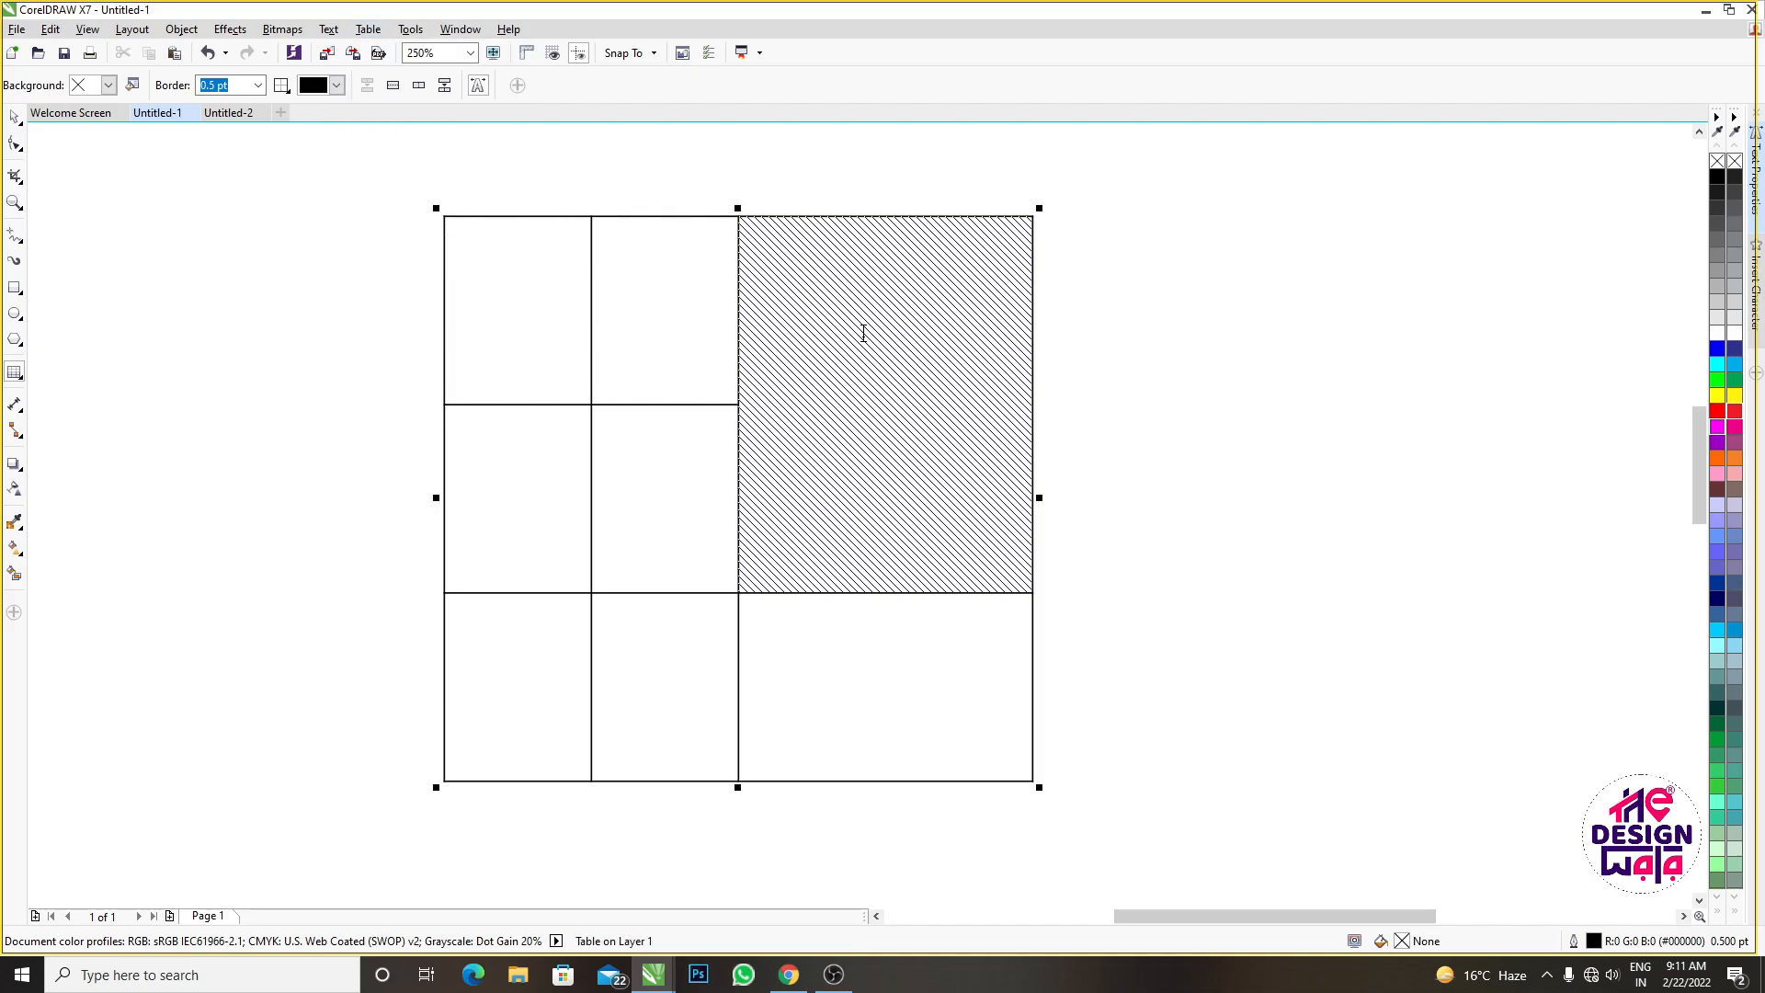
click(367, 29)
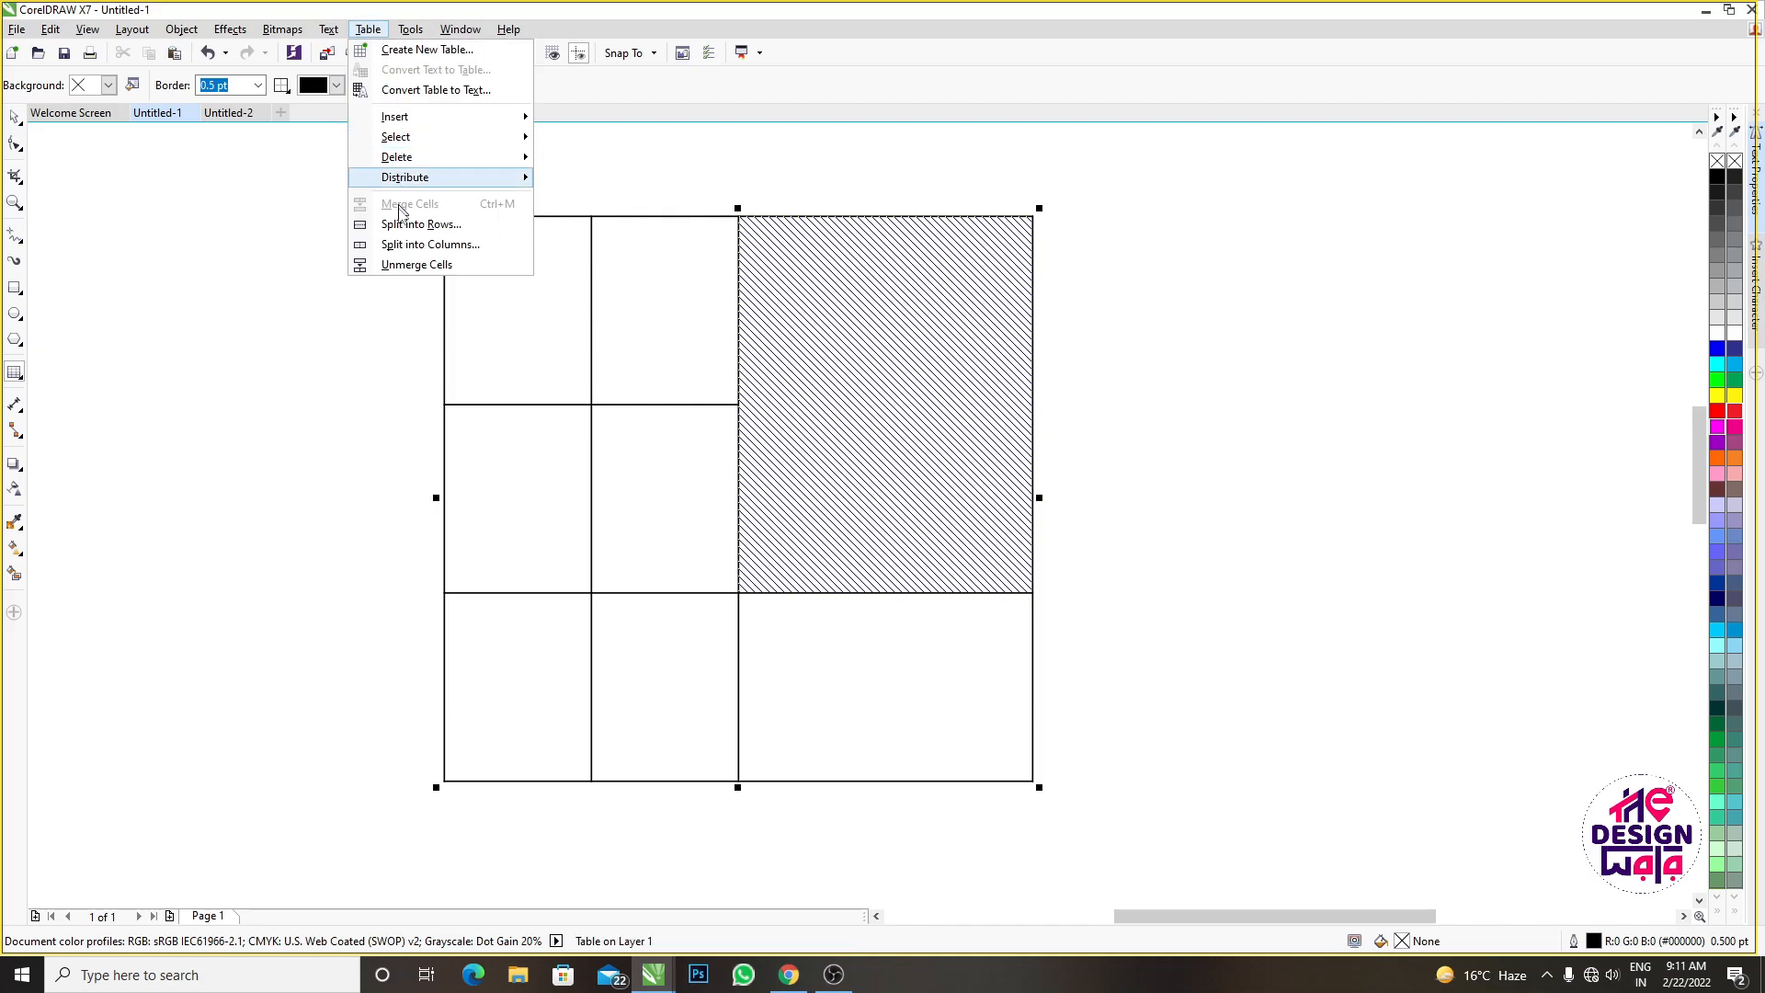
click(407, 265)
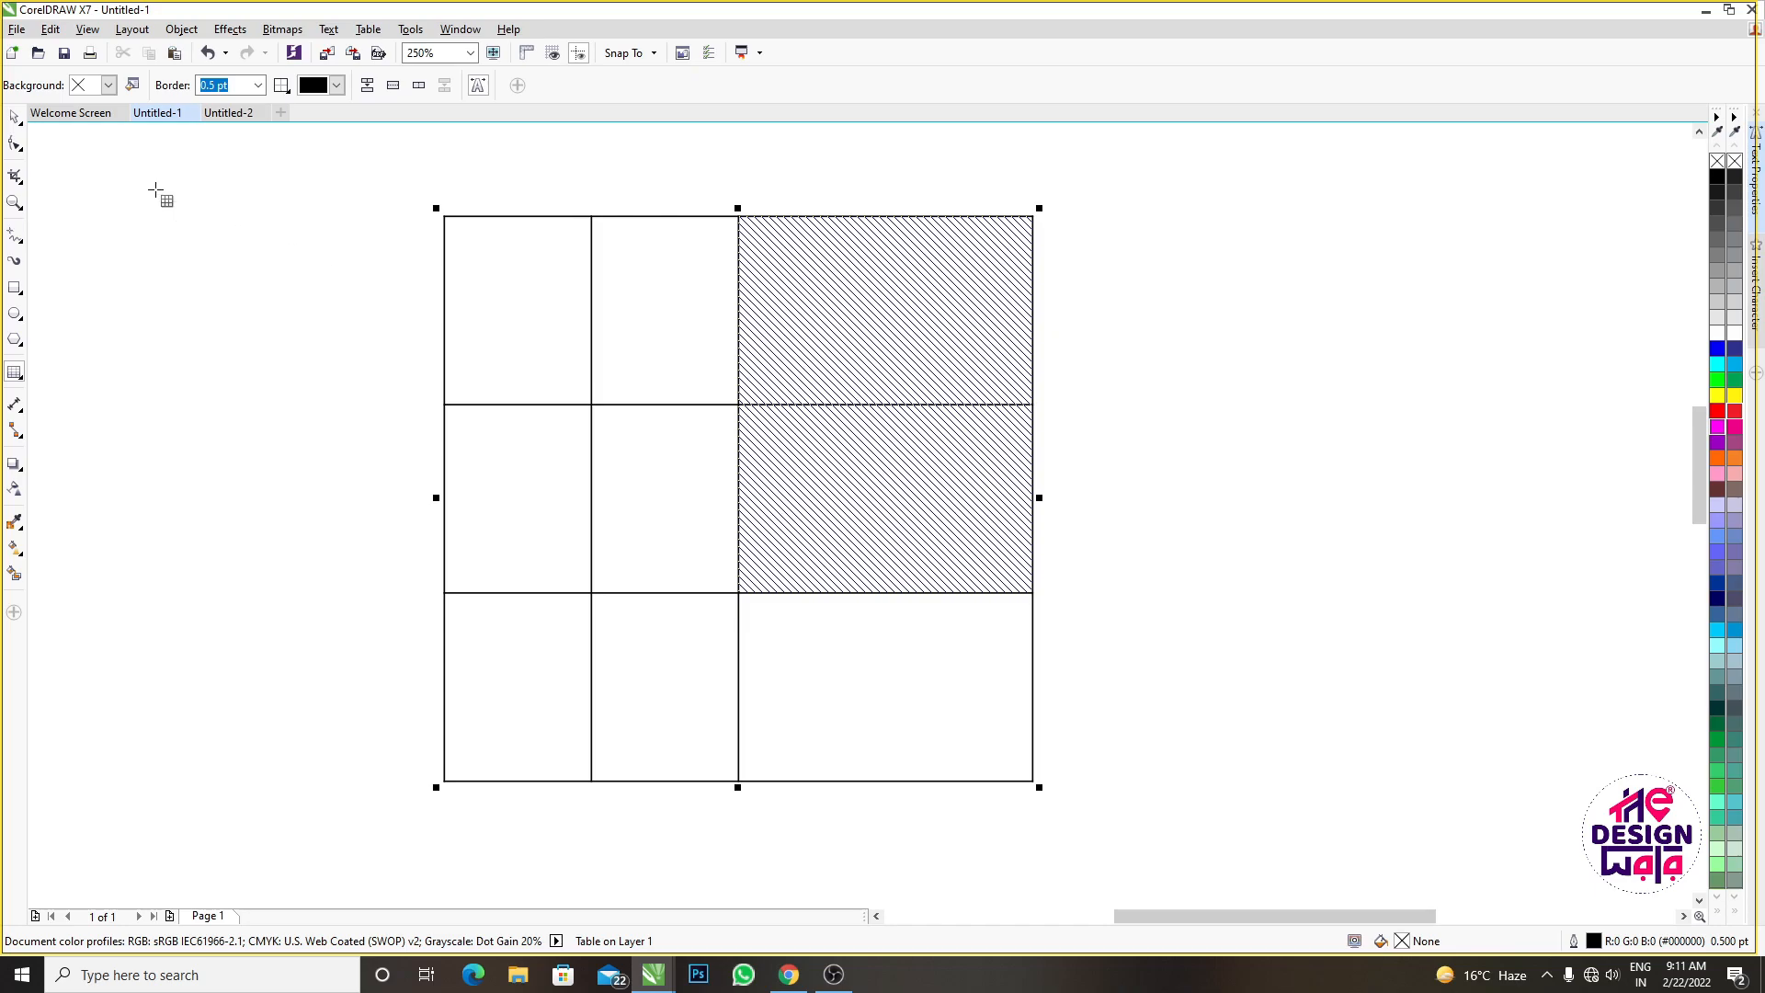
Delete the existing table and draw a new table of 3 rows and 3 columns, about 2.7 × 2.4 inches
click(13, 117)
key(Delete)
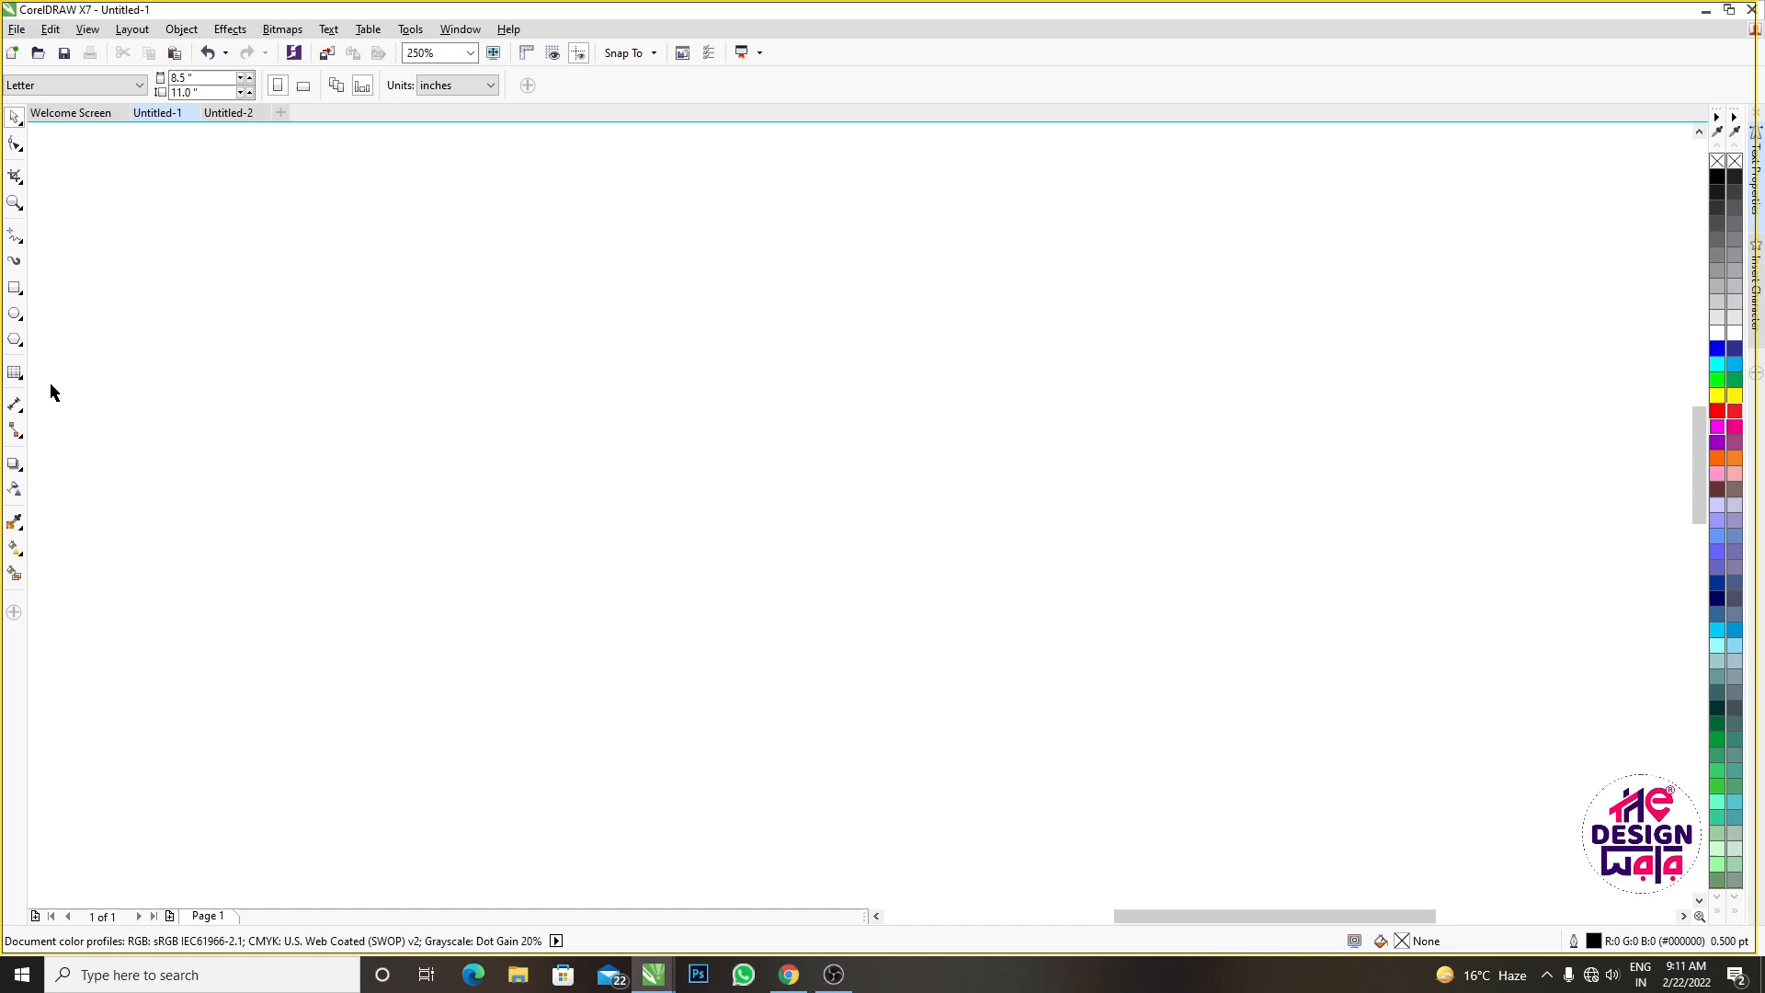
click(14, 374)
drag(504, 248, 1095, 771)
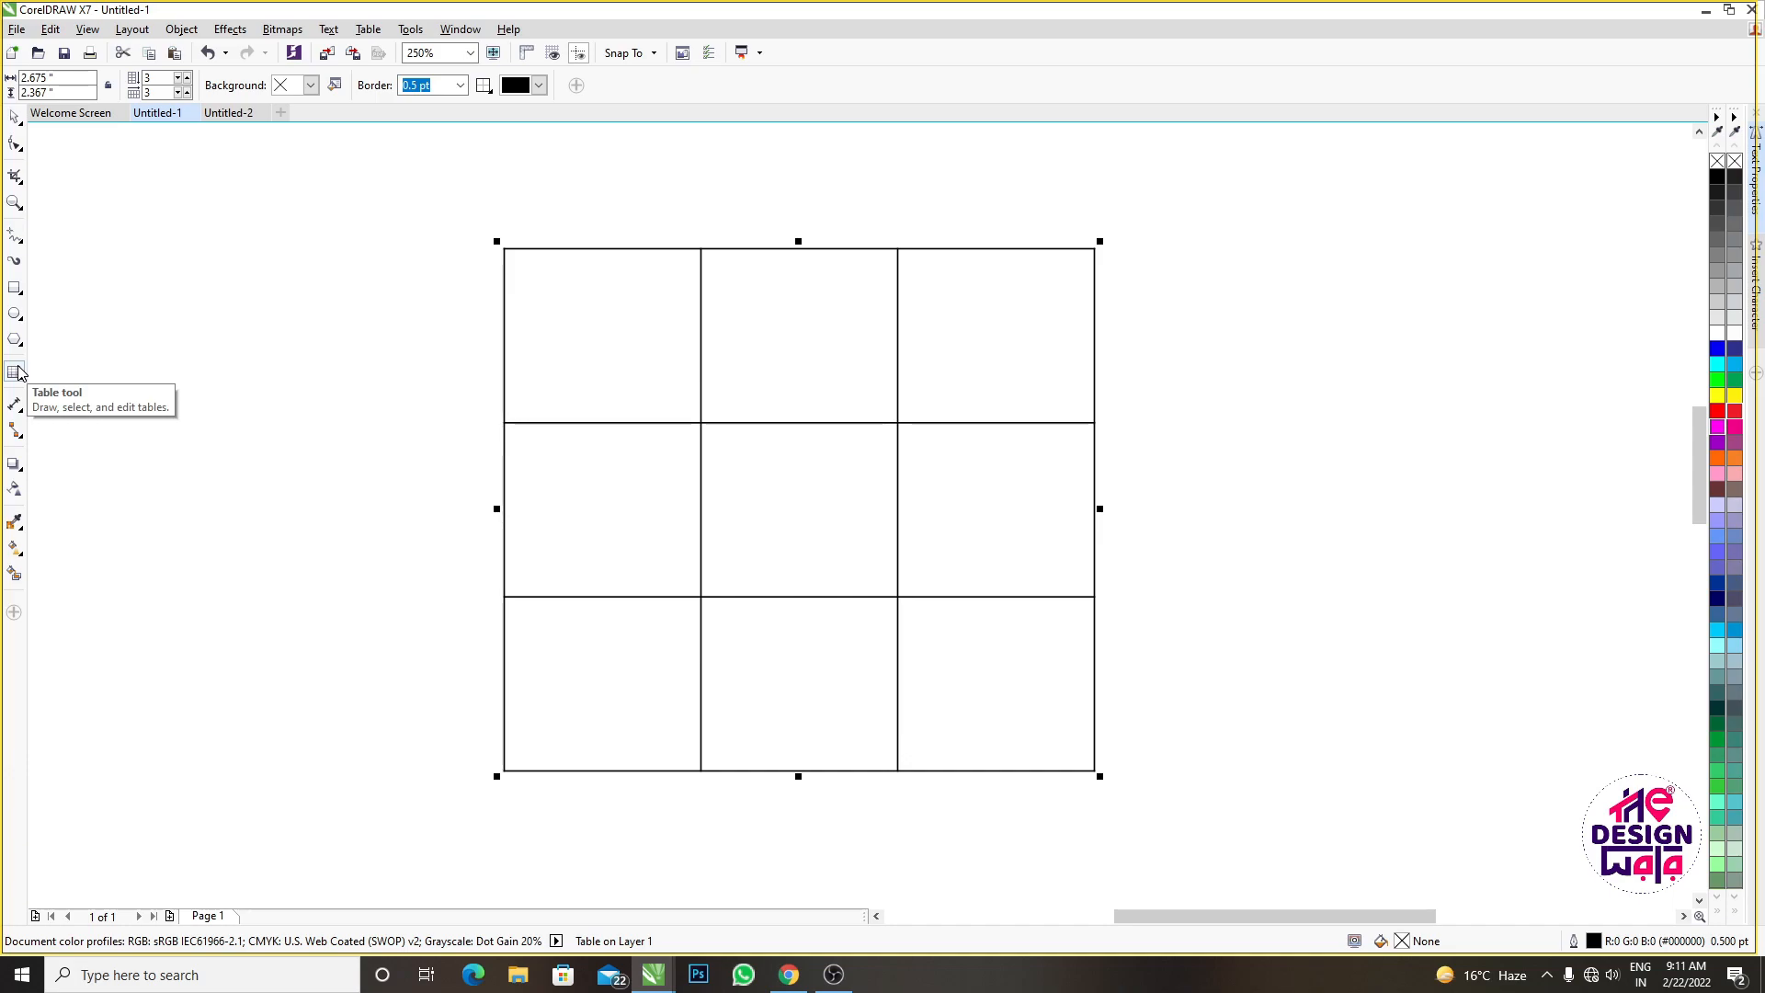
Draw three trial rectangles over the table, about 3.4 × 1.1, 2.0 × 2.1 and 1.7 × 2.7 inches, undoing each one
click(368, 28)
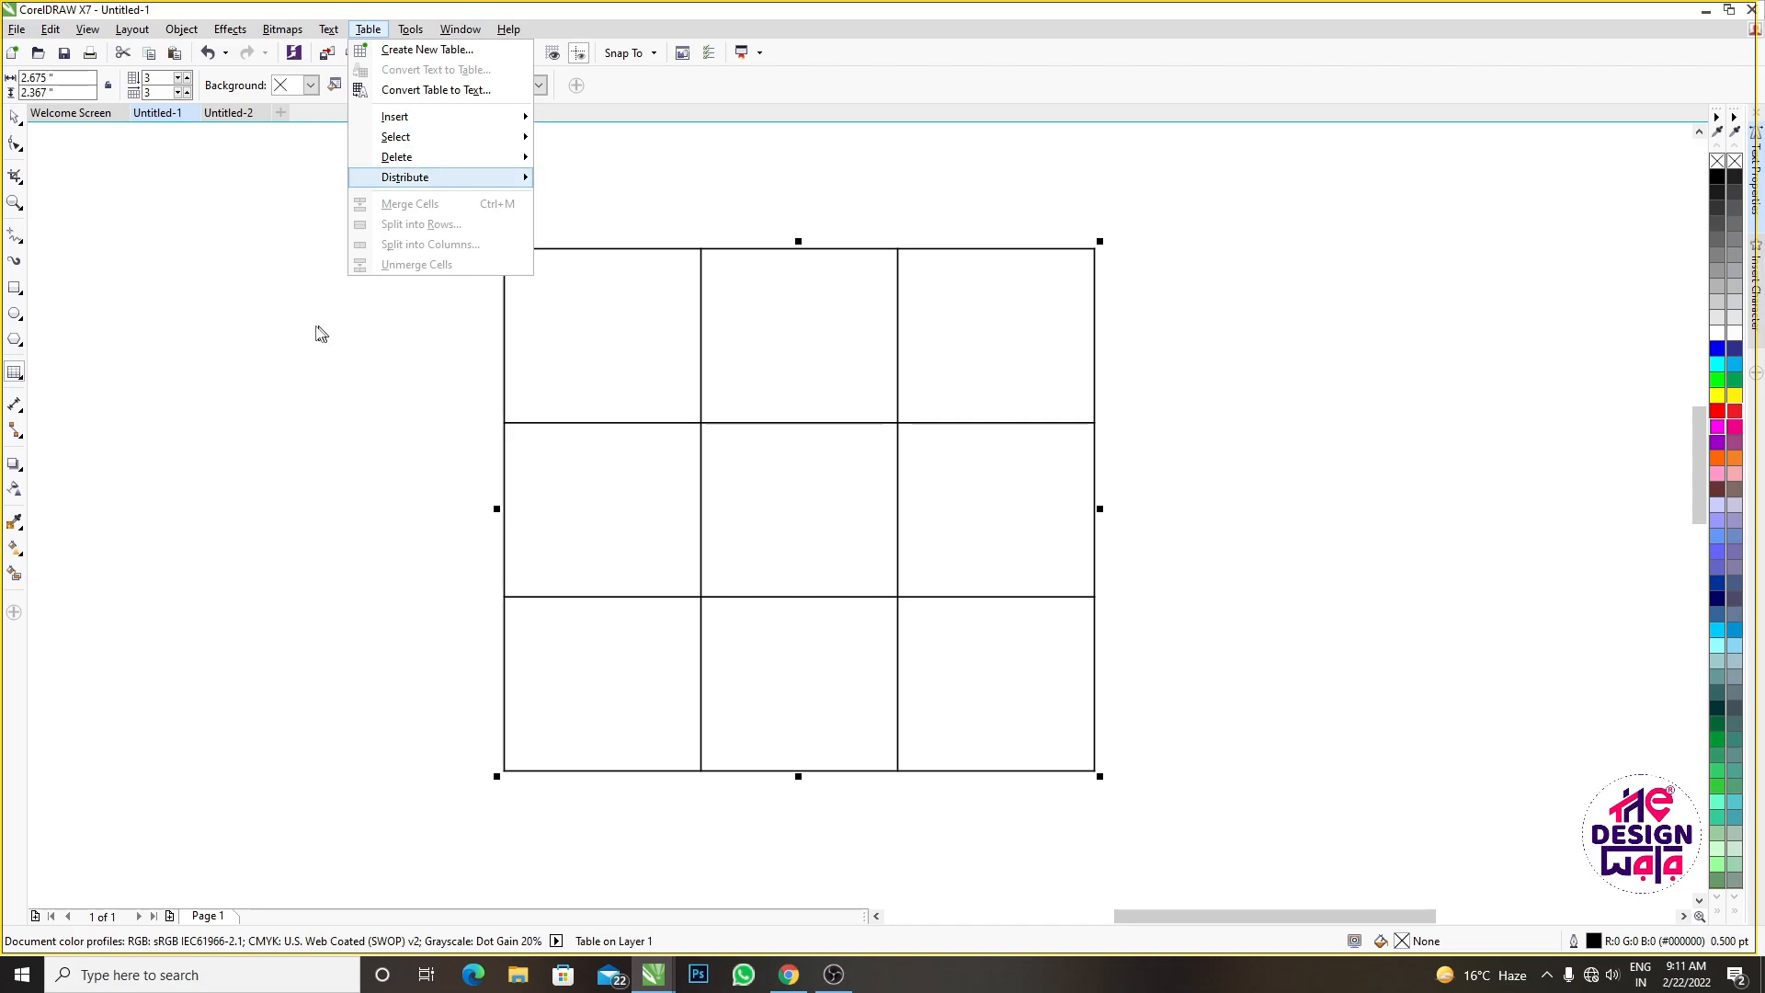
click(16, 285)
click(16, 285)
drag(98, 272, 861, 507)
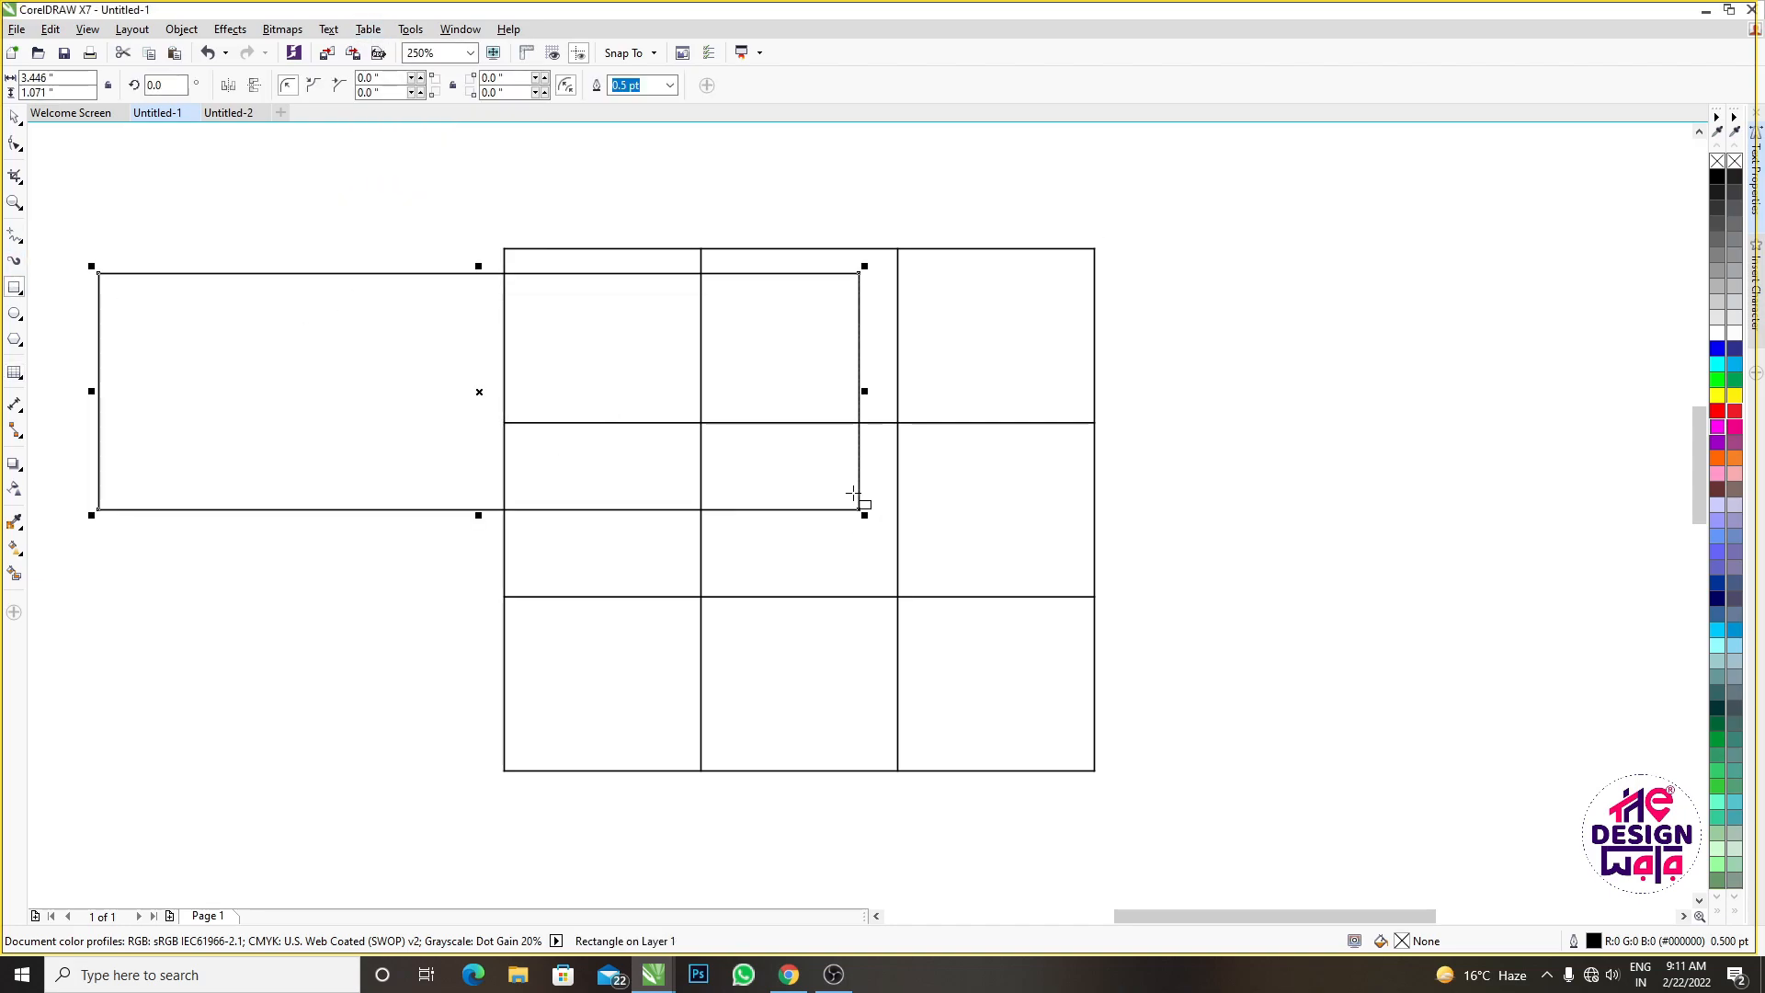
key(ctrl+z)
drag(617, 292, 1072, 772)
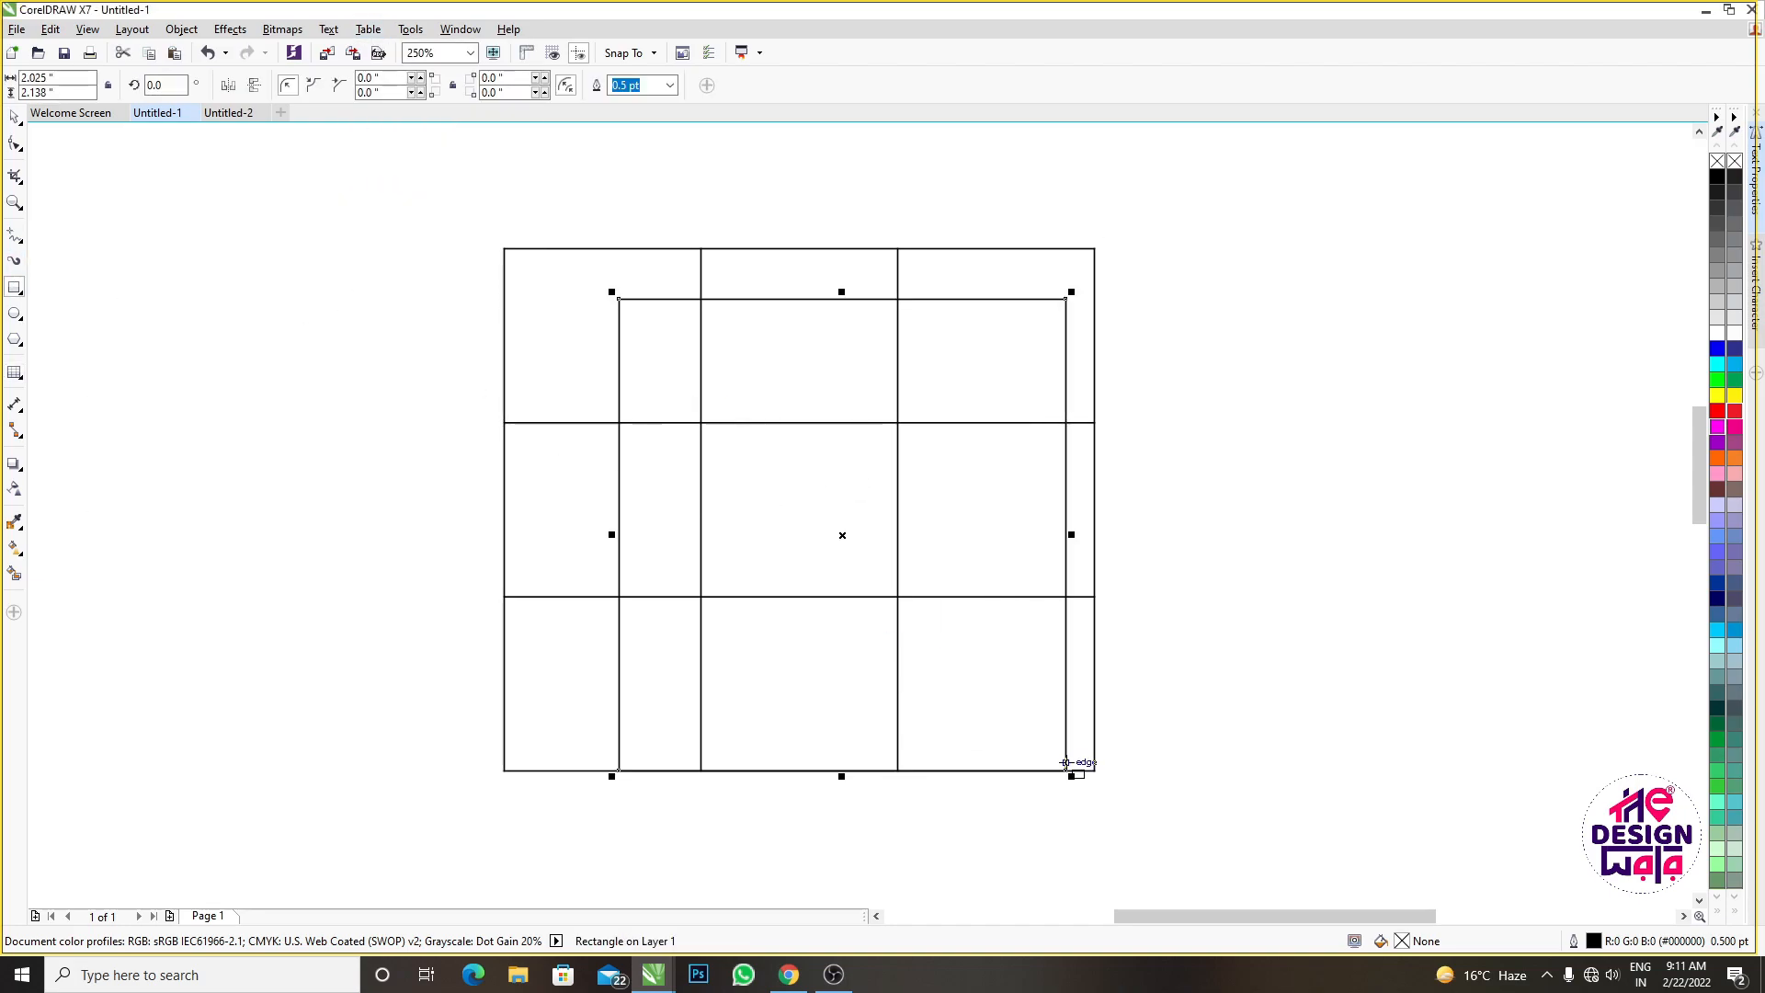
key(ctrl+z)
drag(705, 217, 1091, 817)
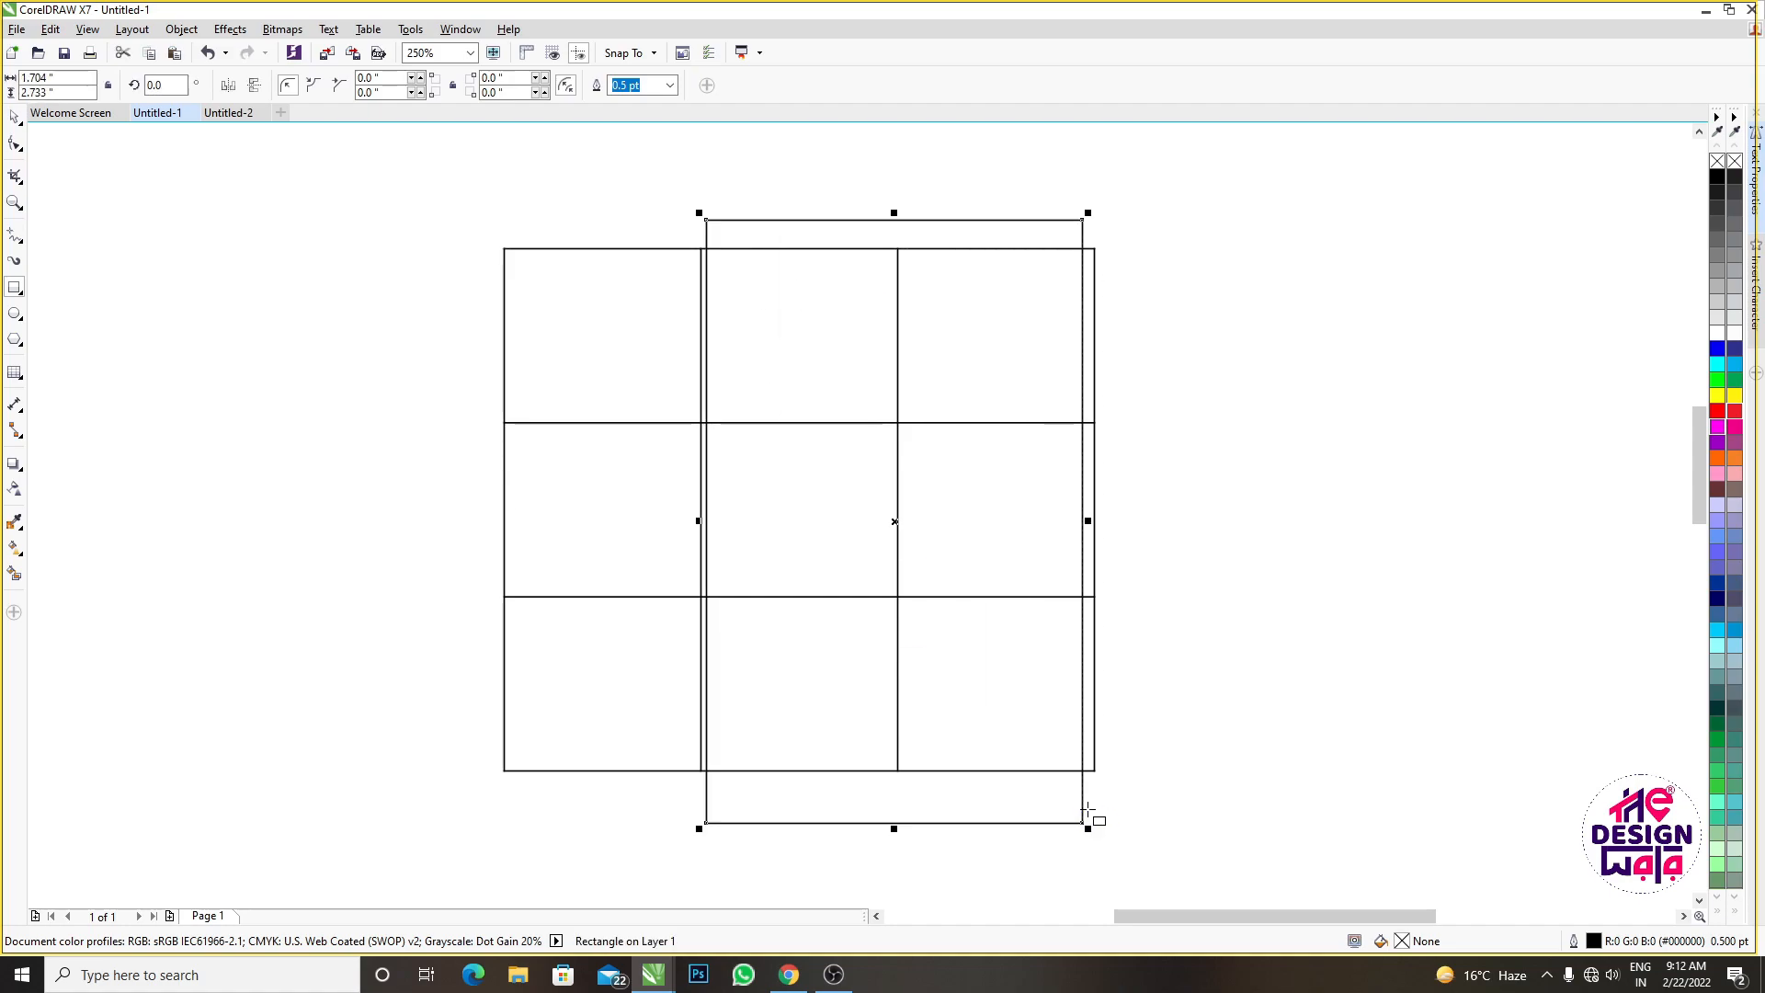
key(ctrl+z)
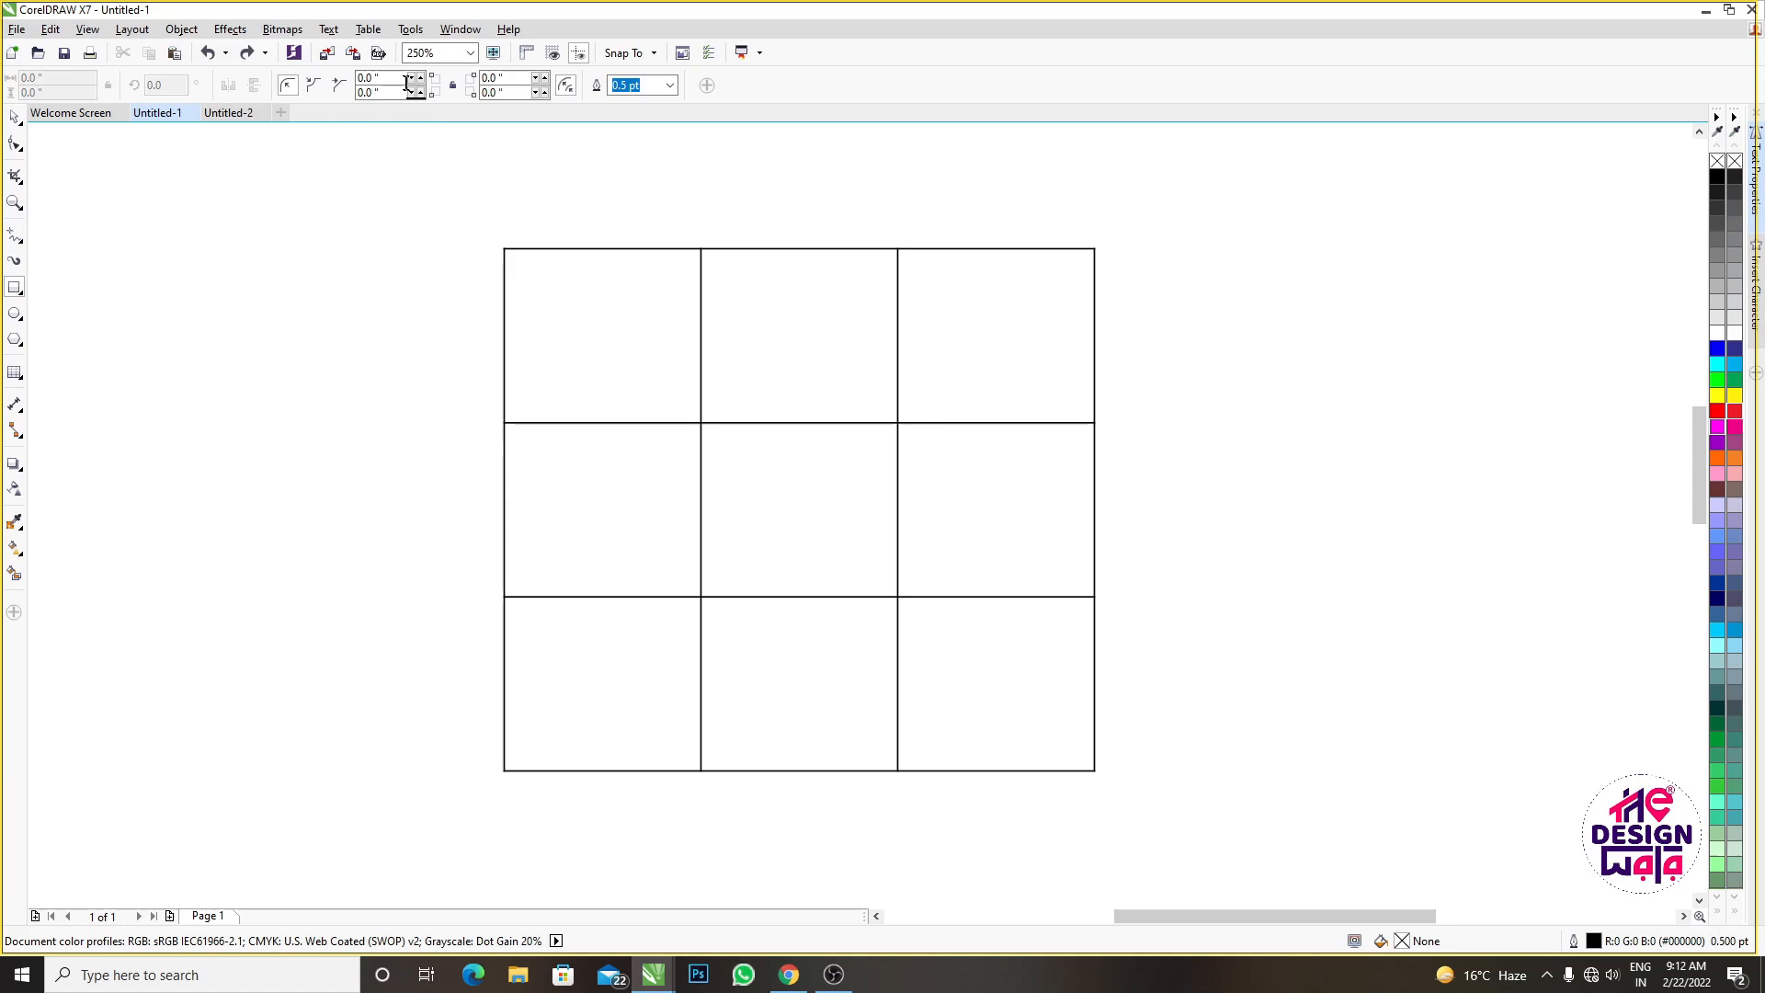
click(372, 30)
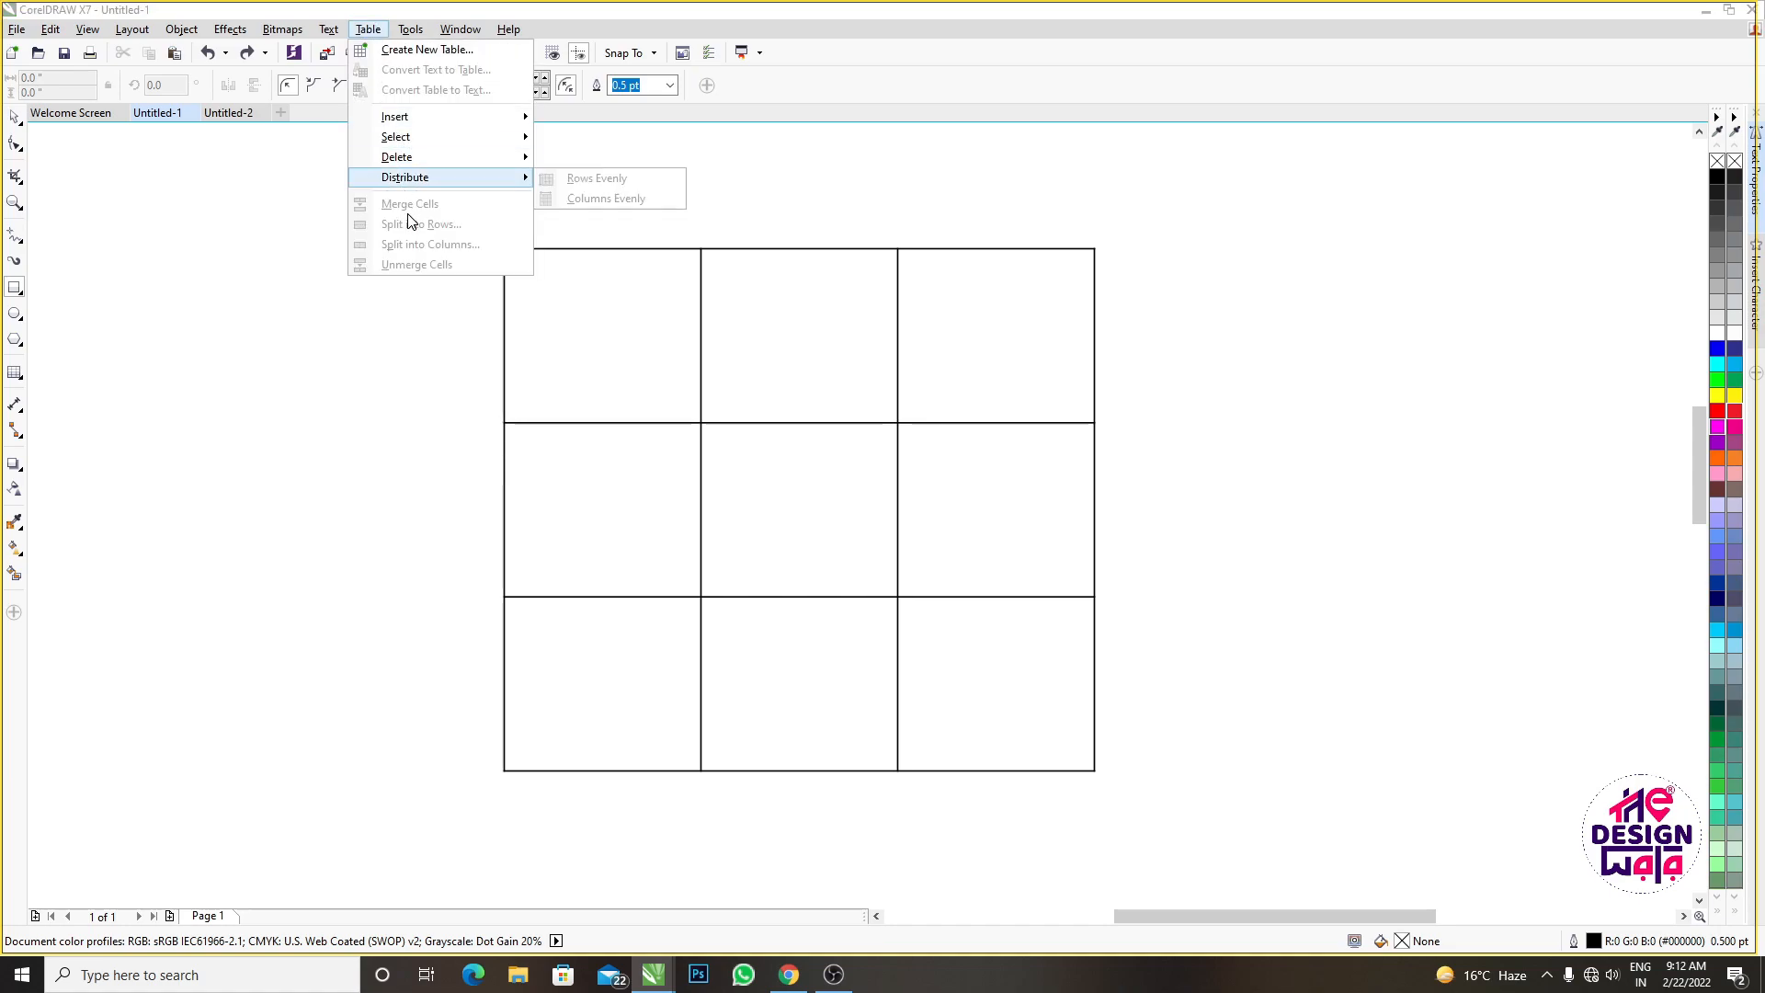
click(411, 29)
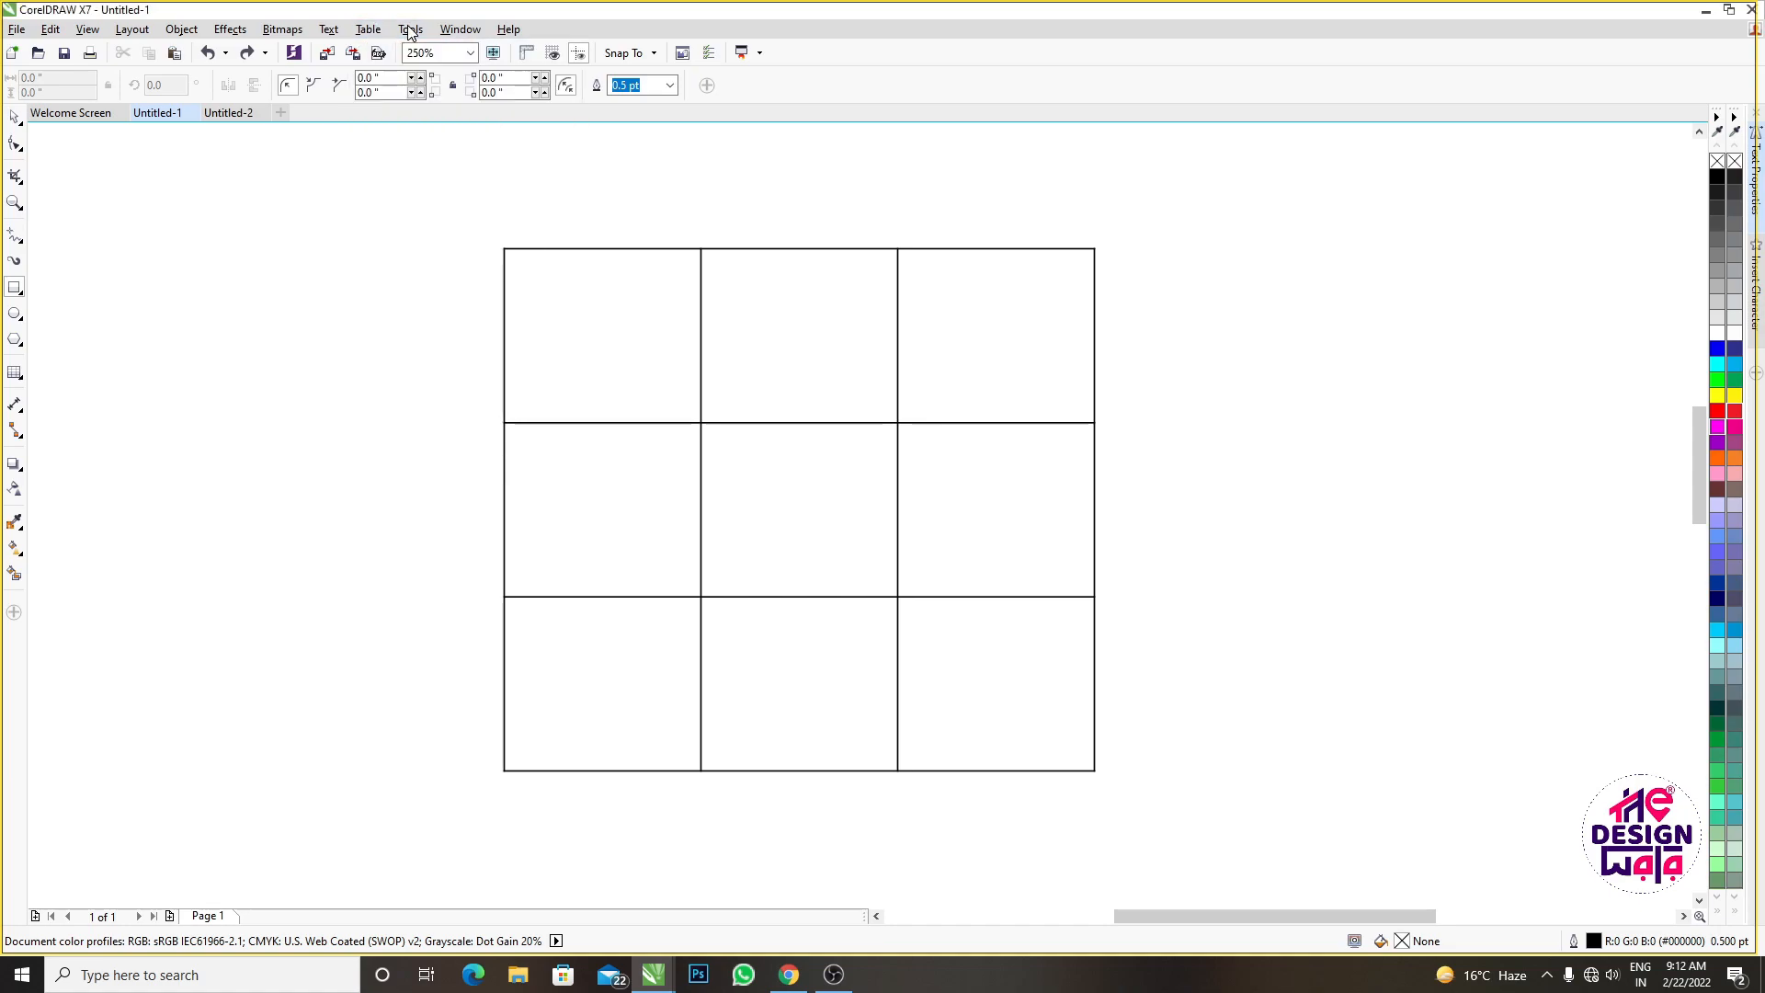
click(410, 29)
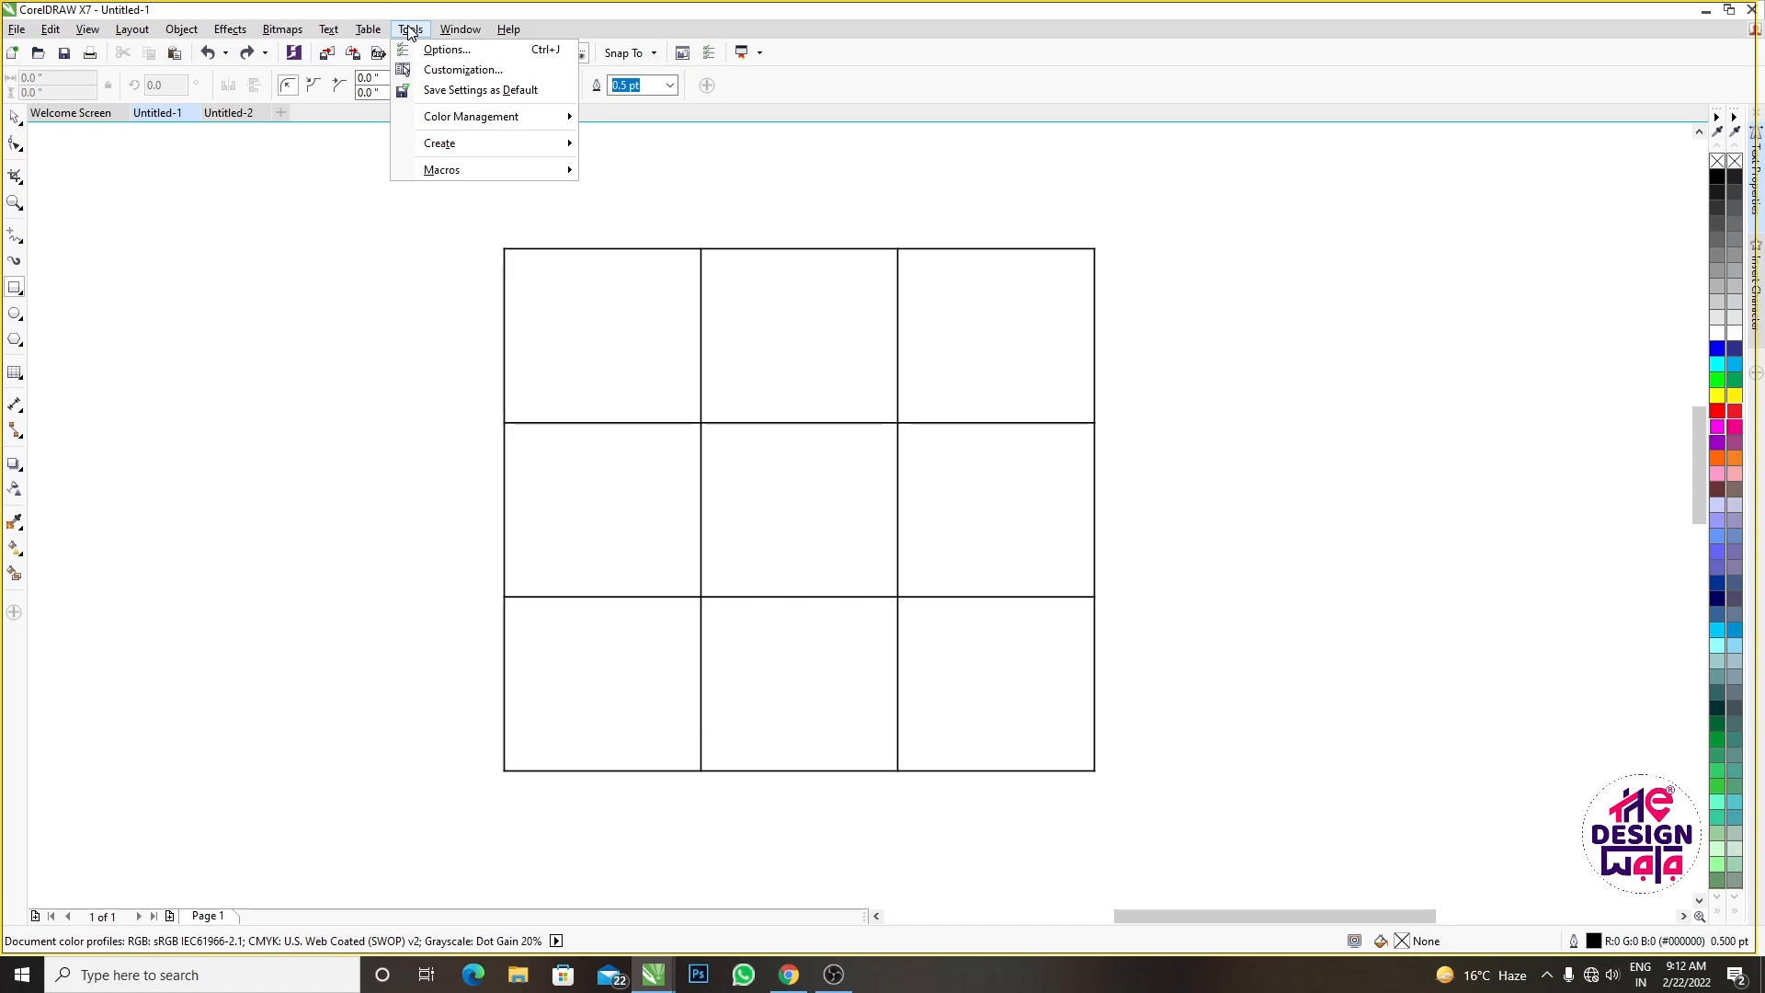
mouse_move(460, 30)
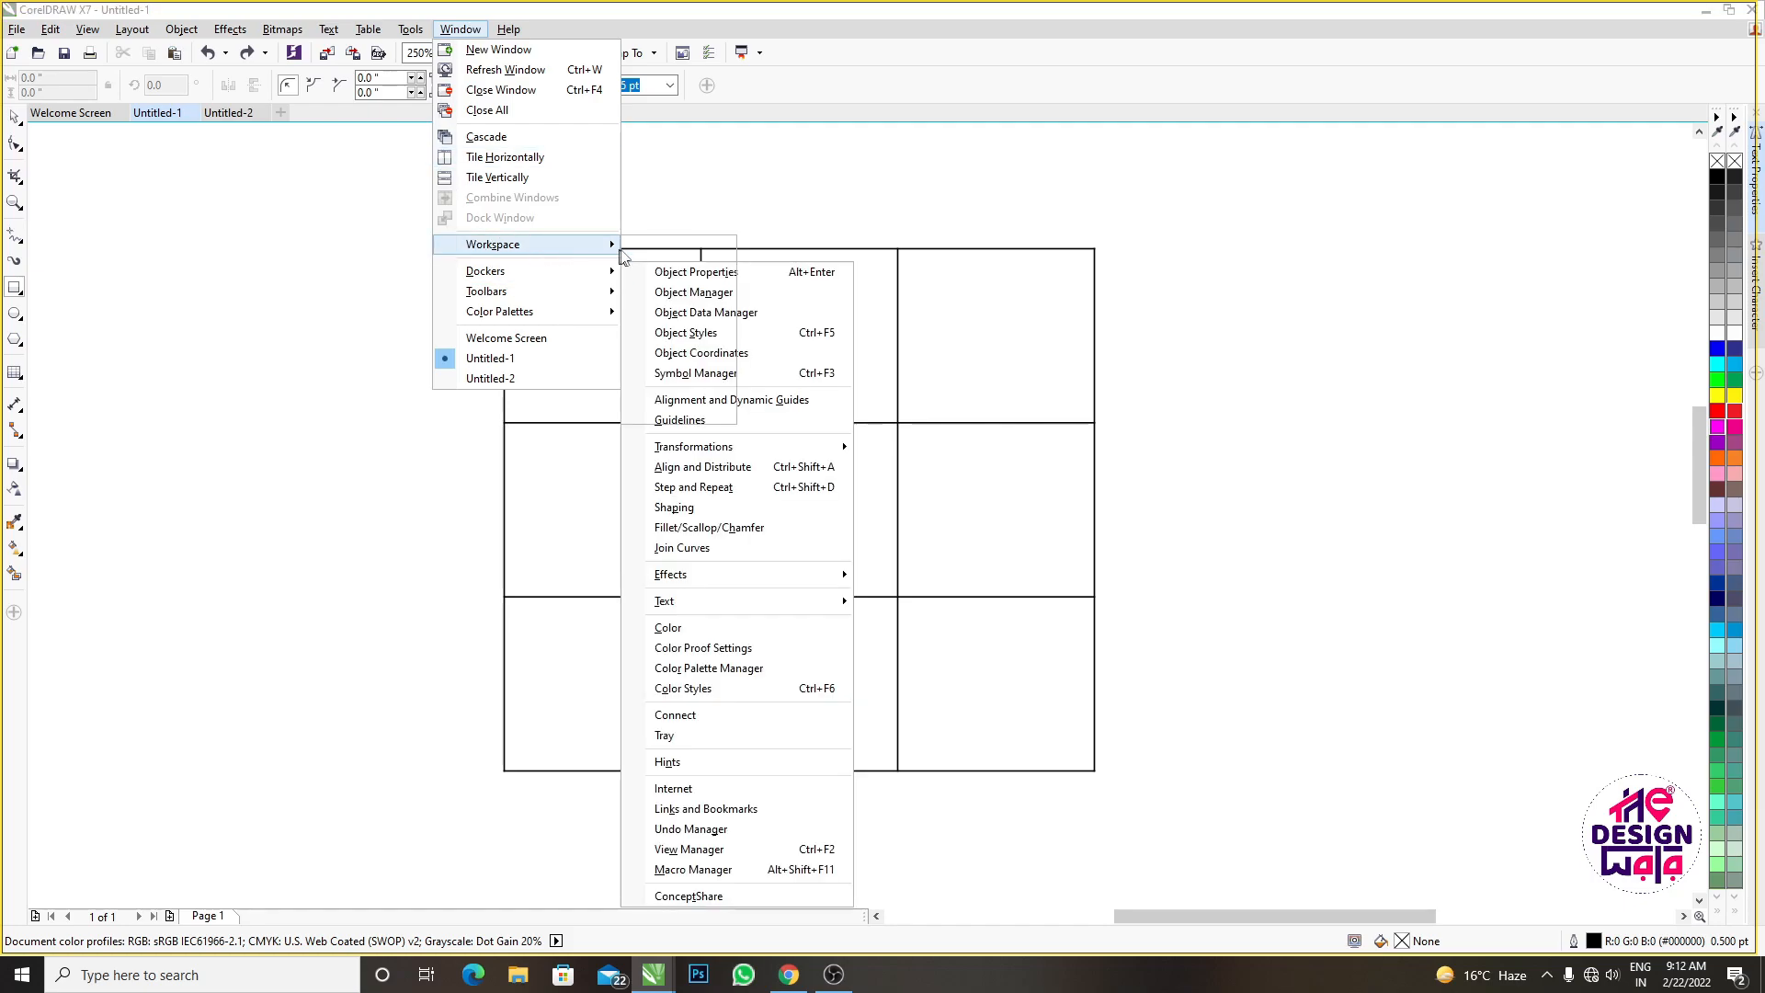
mouse_move(487, 245)
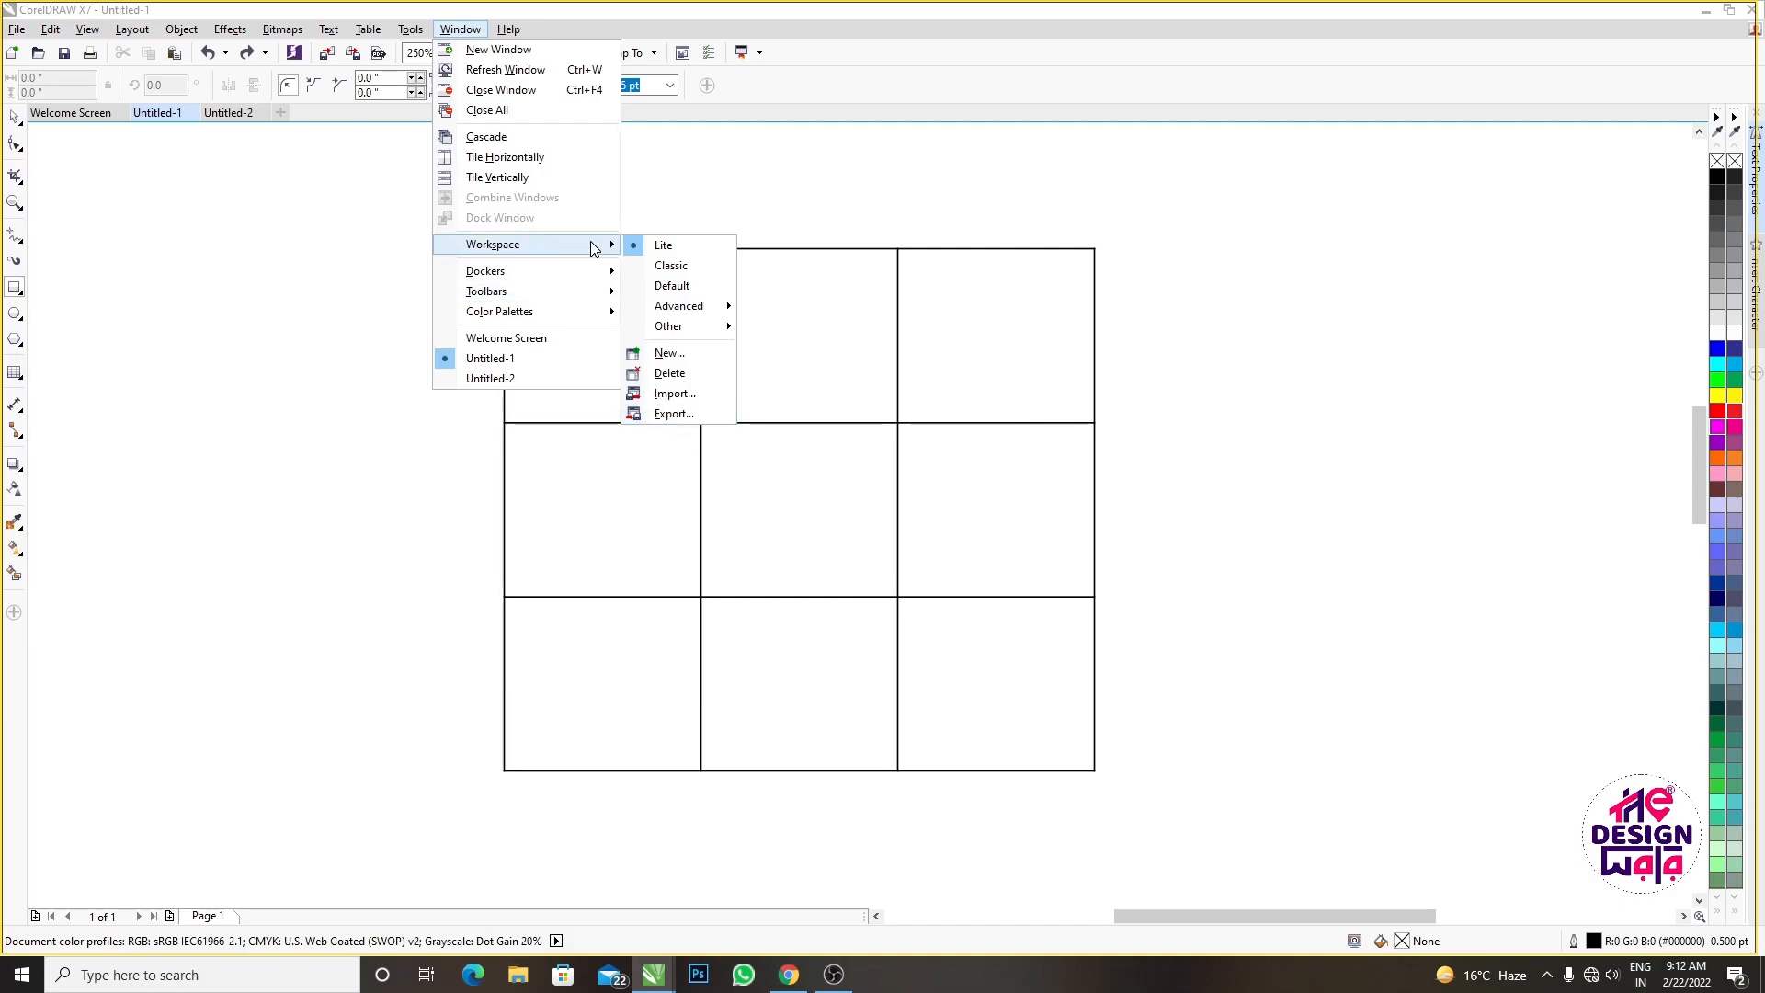
mouse_move(582, 279)
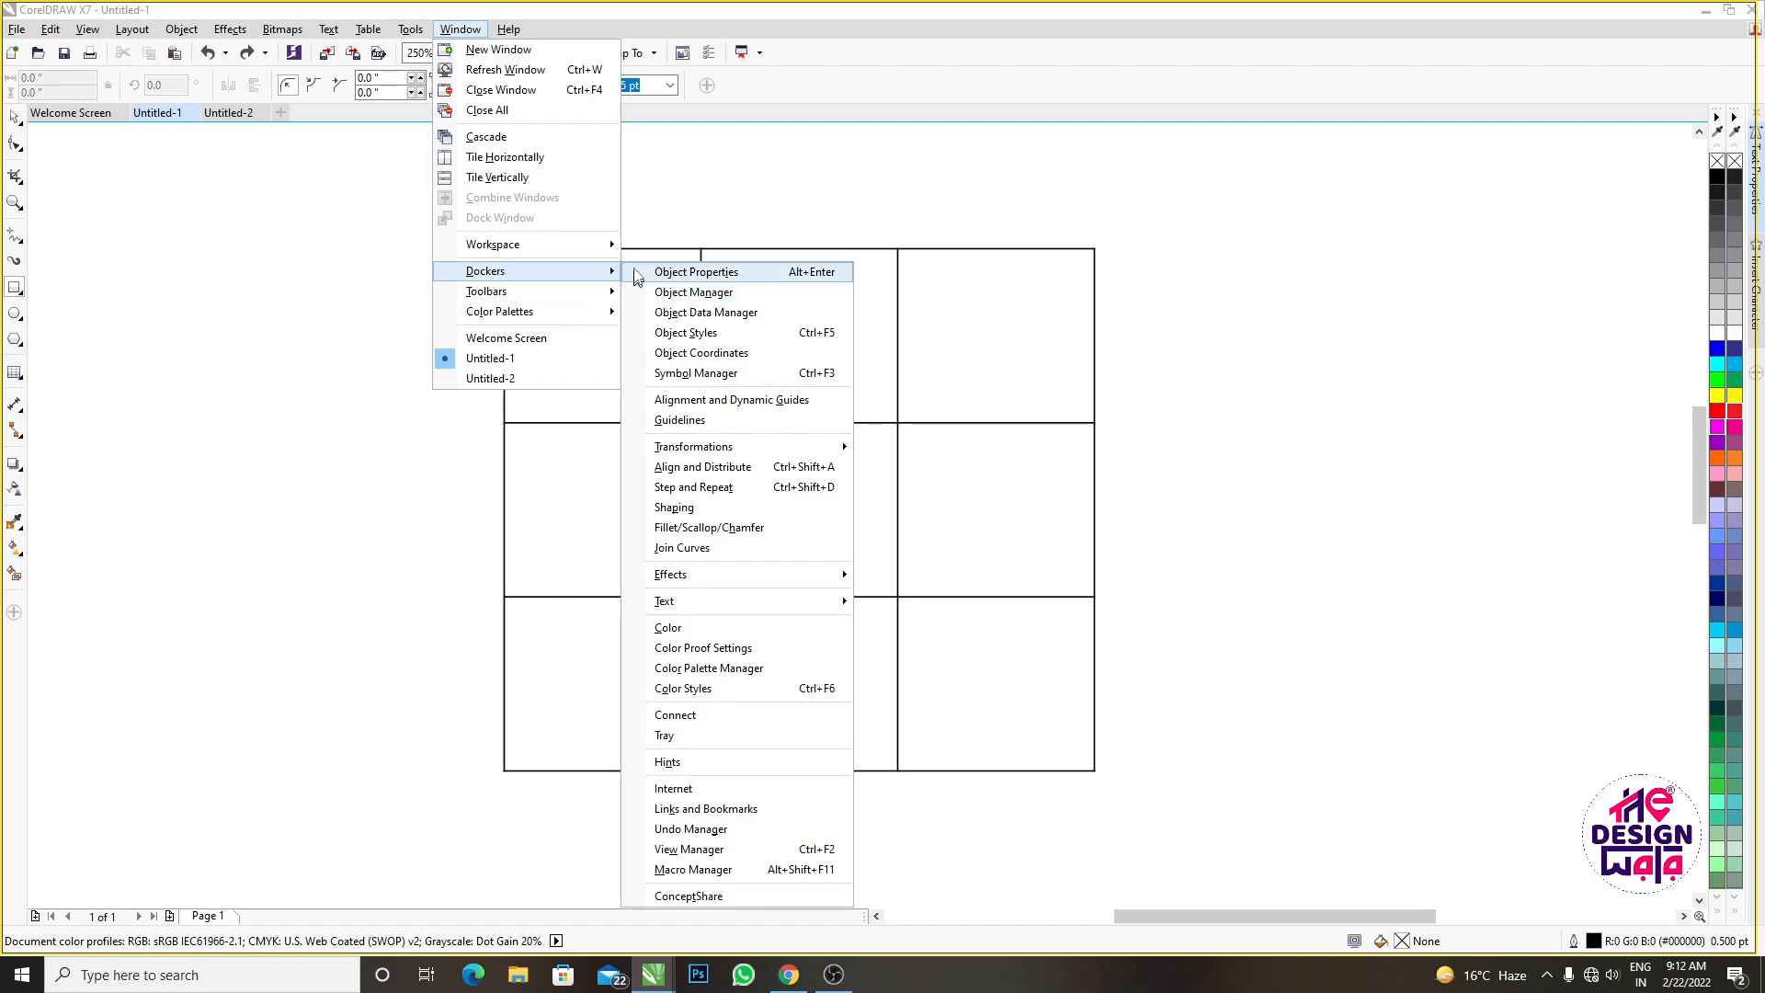
click(701, 215)
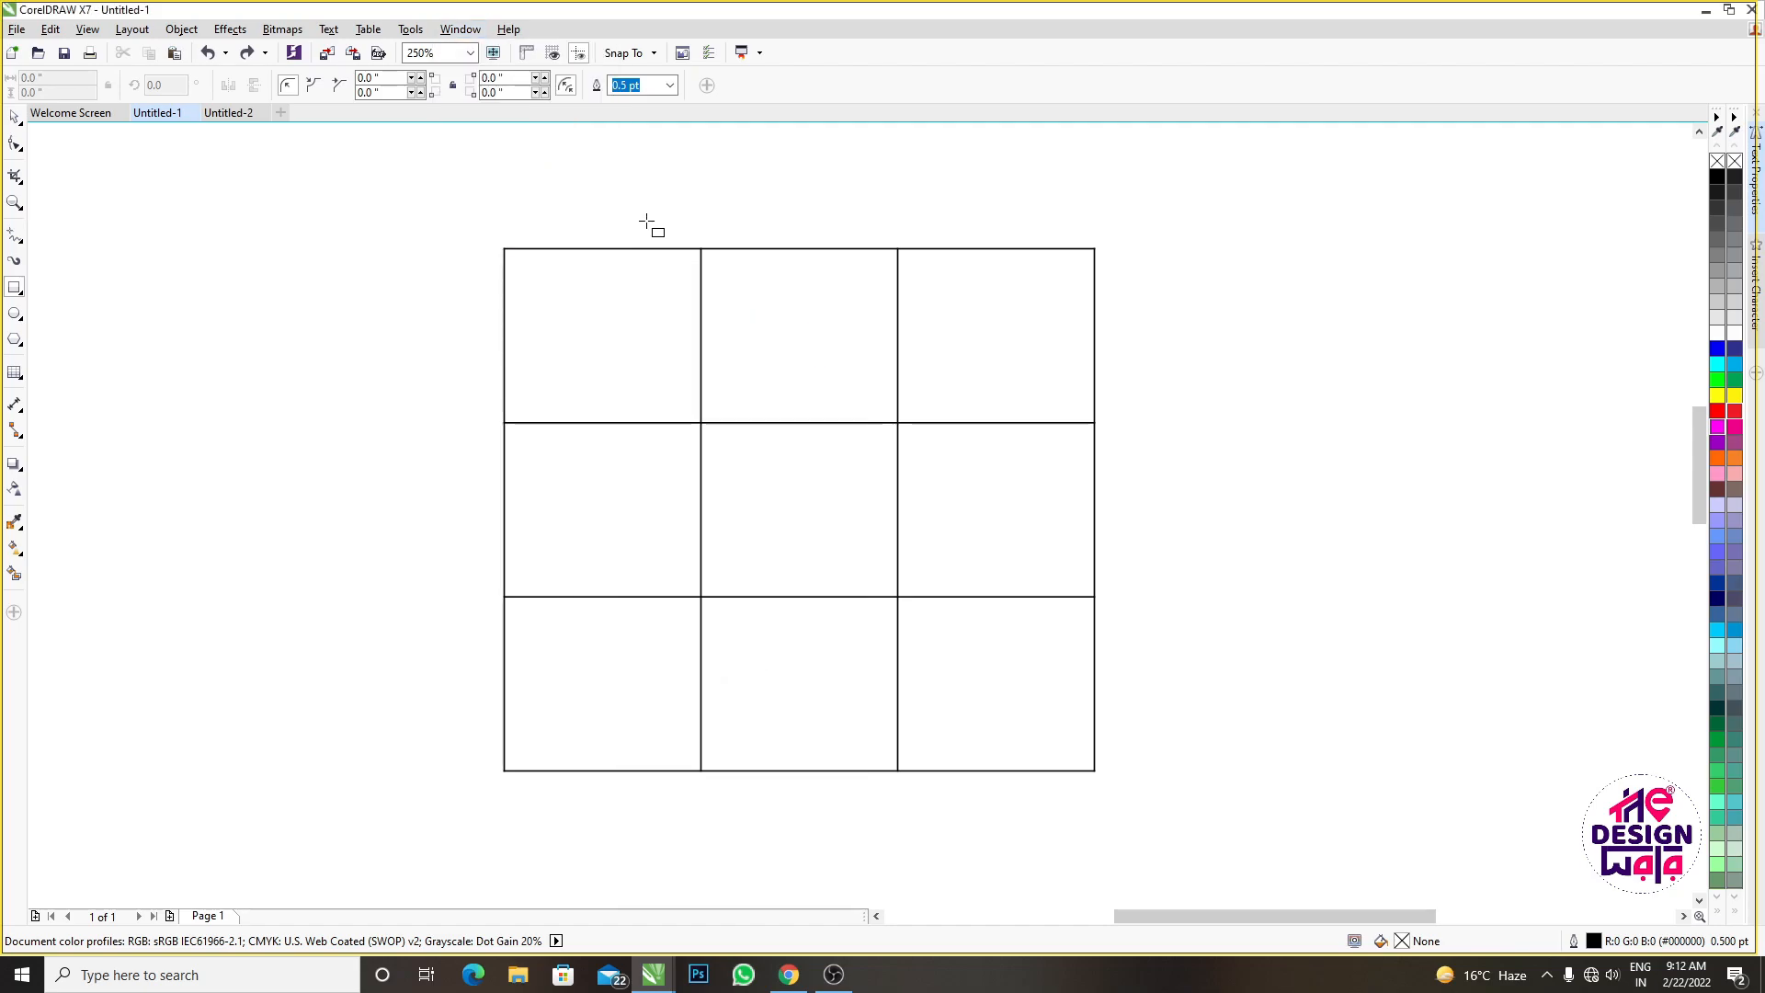